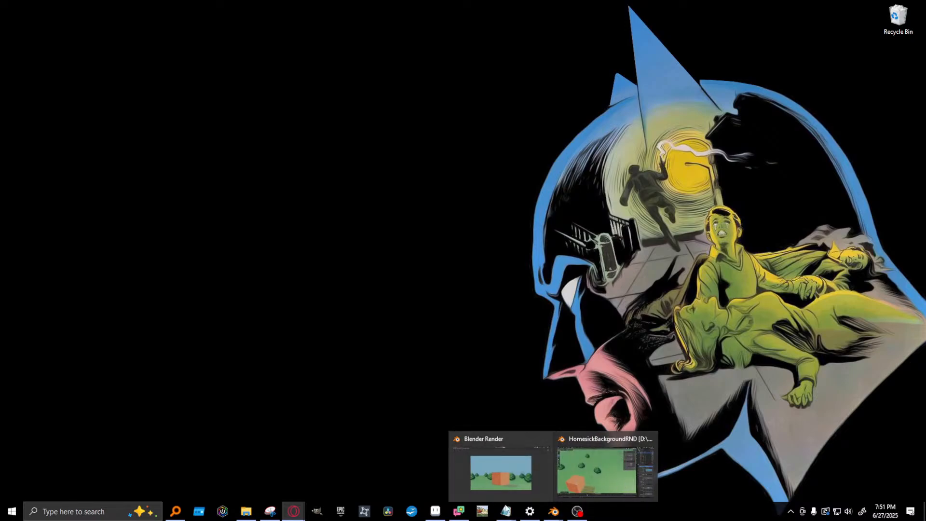
Step: Switch to Aseprite and examine the Chitoge and Tome character sheets up close
mouse_move(435, 511)
left_click(445, 485)
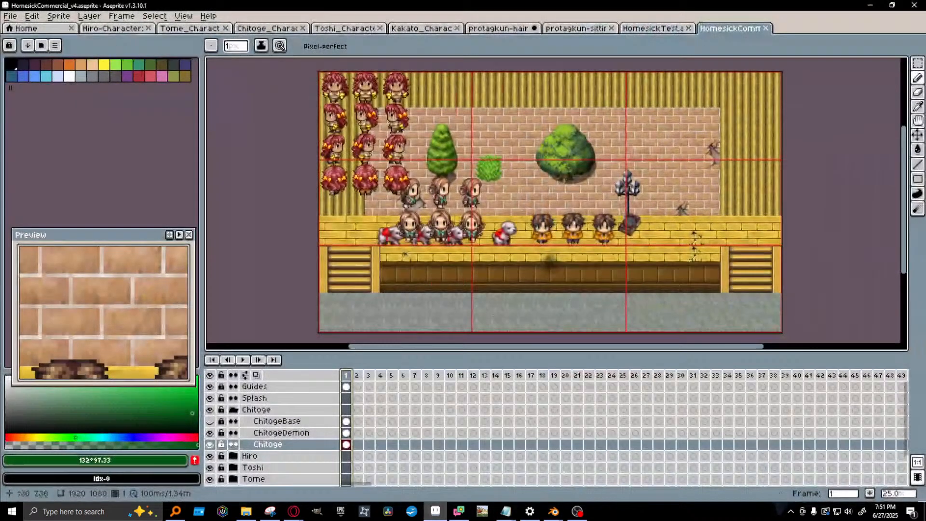
left_click(267, 28)
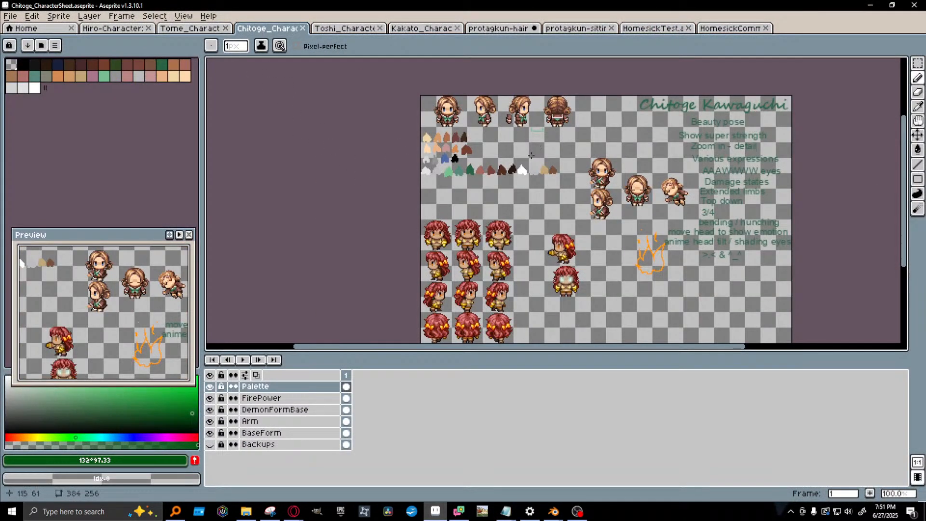
scroll(525, 156, "up", 1)
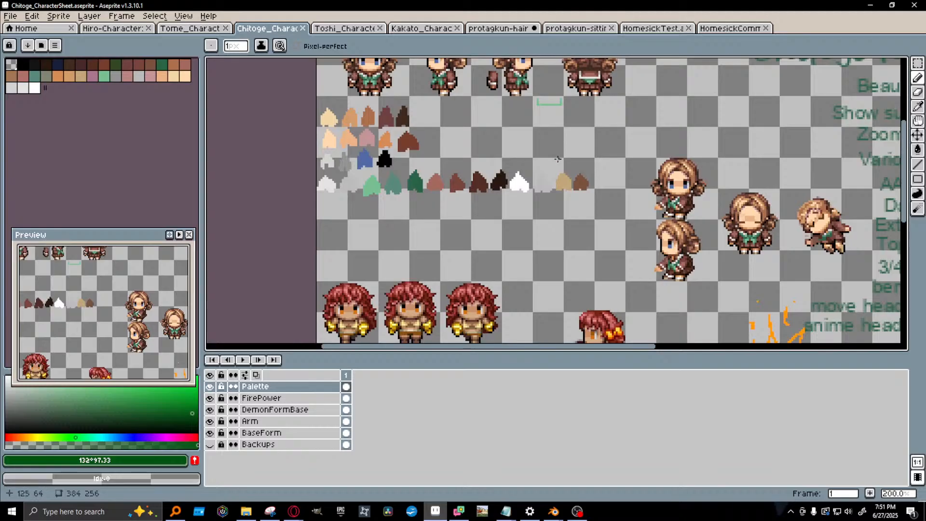
scroll(525, 157, "down", 1)
left_click(190, 28)
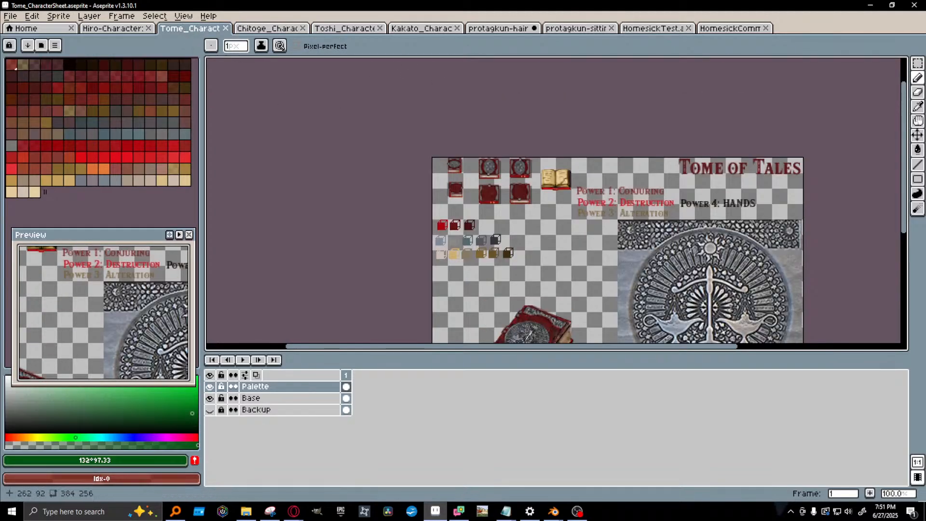
scroll(562, 214, "up", 1)
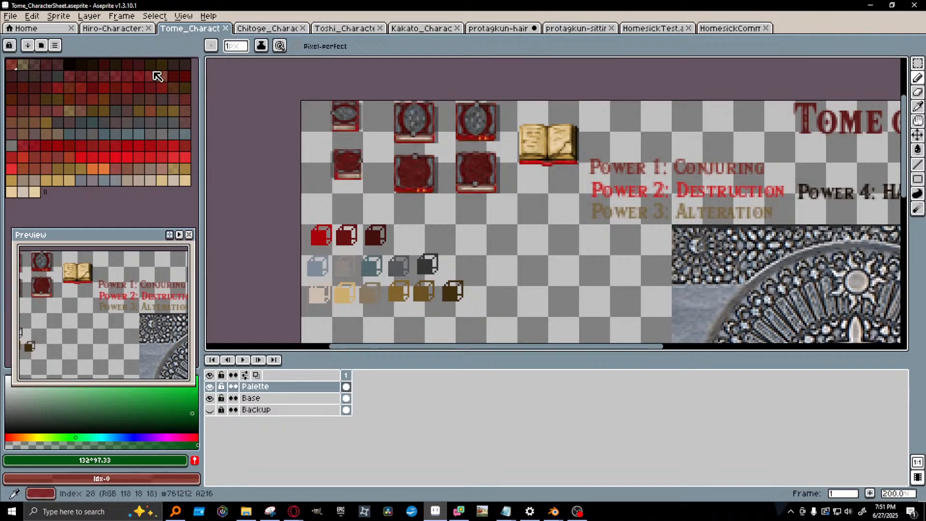
Step: Examine the poses, palette swatches and facial expressions on the Hiro character sheet
left_click(127, 29)
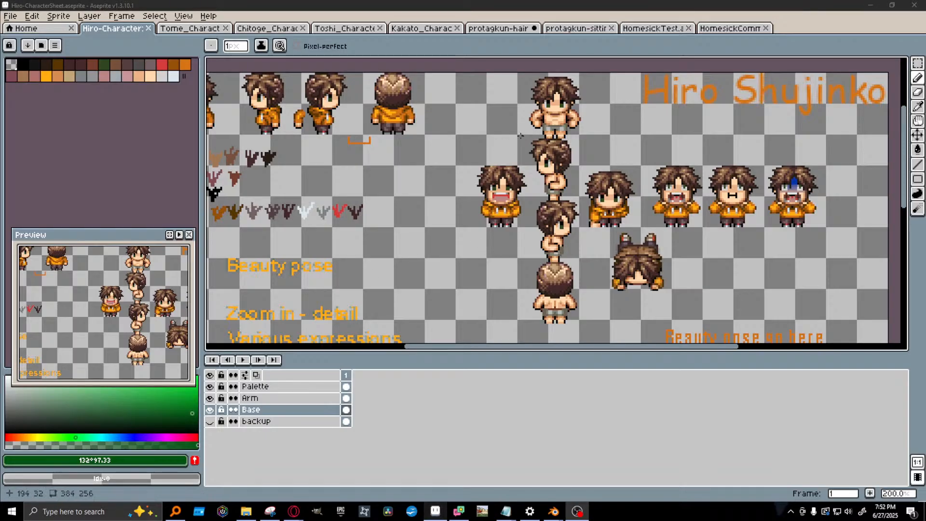
scroll(536, 144, "down", 1)
scroll(536, 145, "up", 1)
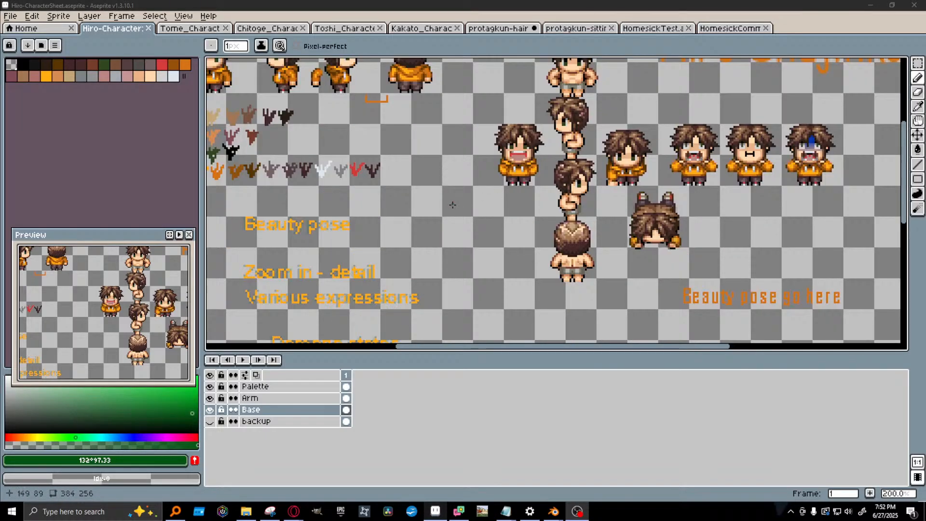
scroll(452, 205, "down", 1)
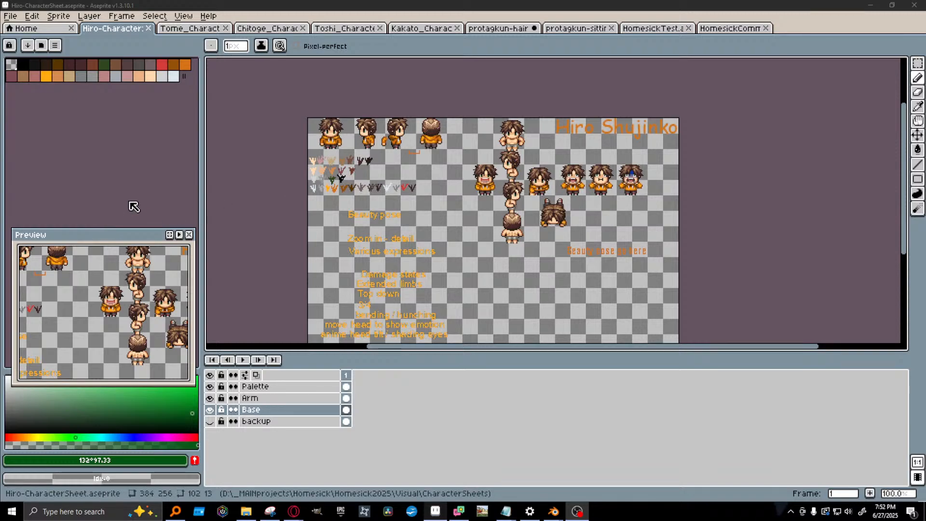
scroll(436, 141, "up", 1)
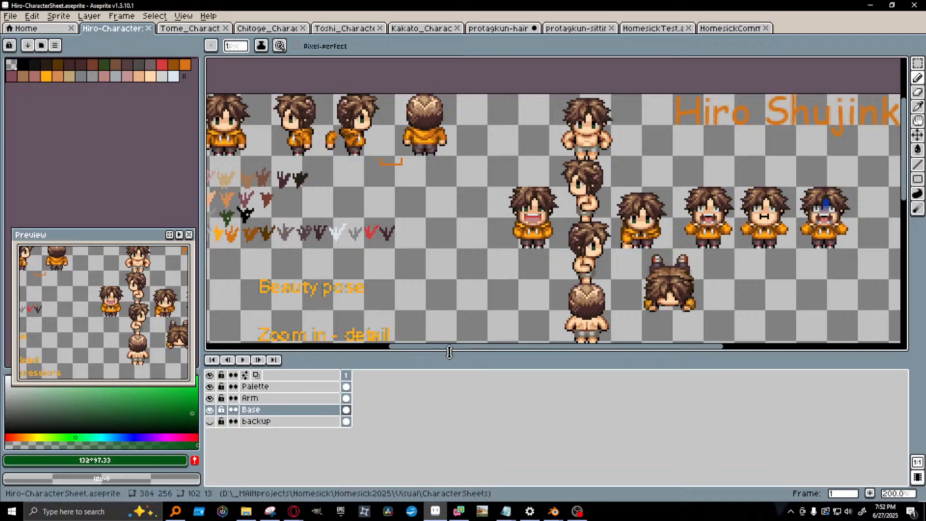
left_click_drag(451, 347, 443, 348)
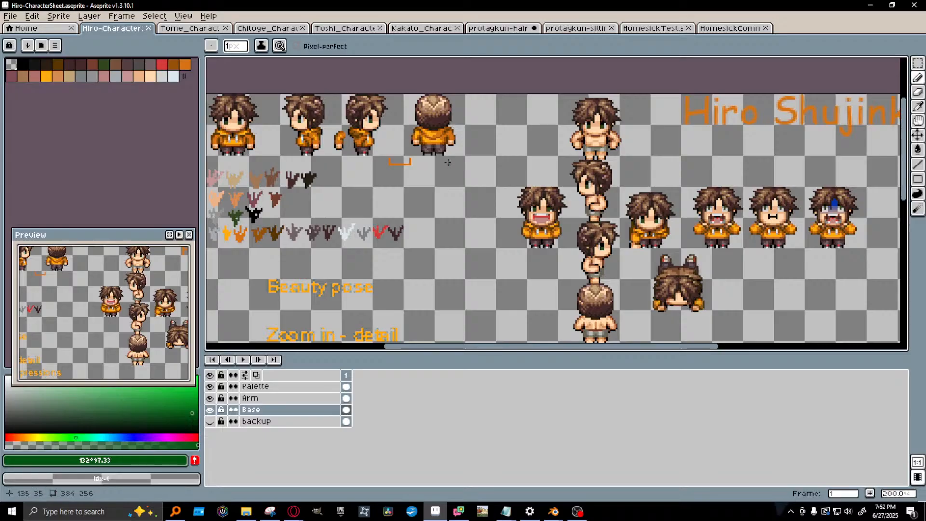
left_click_drag(459, 346, 433, 348)
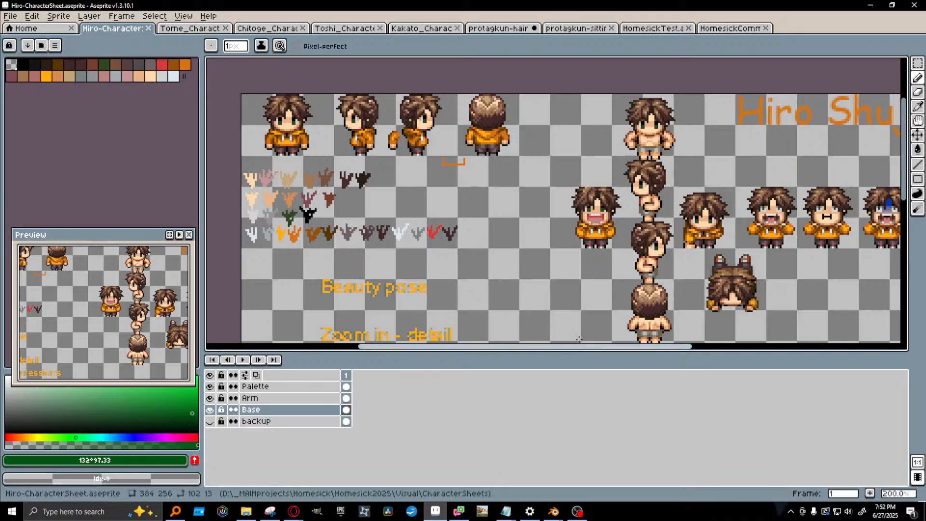
left_click_drag(581, 347, 616, 352)
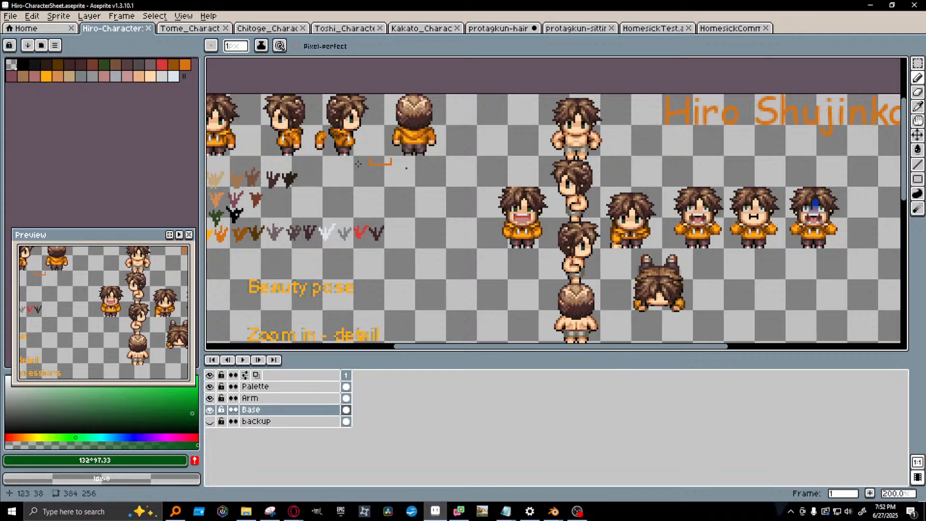
Step: Look through the Tome, Chitoge and Toshi character sheets, ending on the Kakato character sheet
left_click(193, 29)
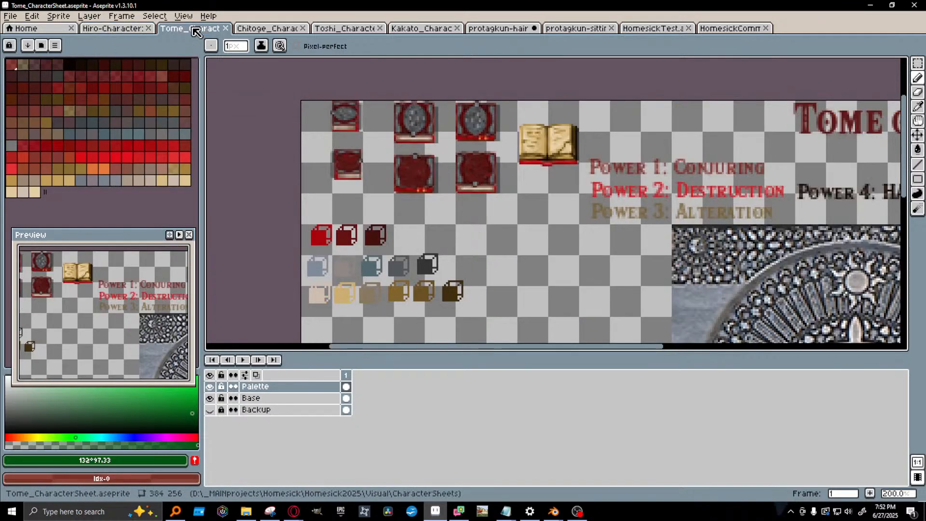
left_click(272, 29)
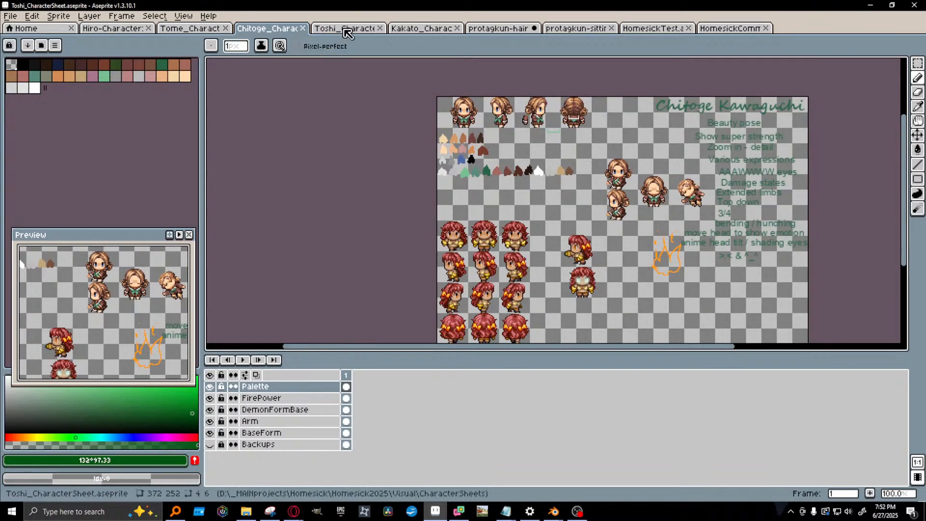
left_click(345, 29)
left_click(423, 29)
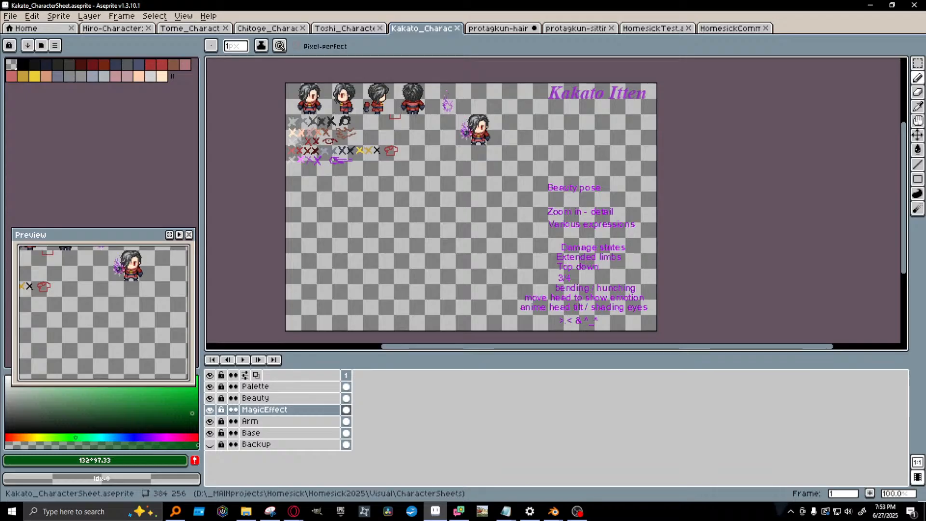
key("alt+Tab")
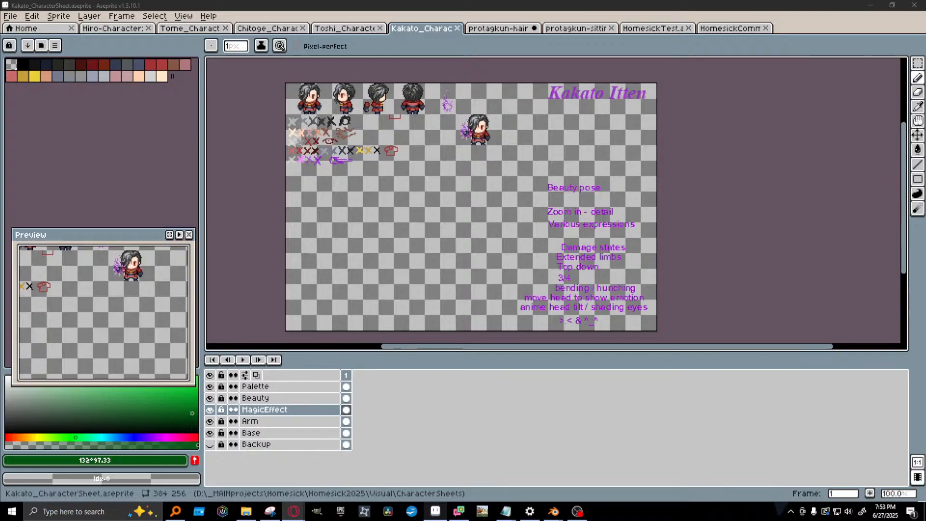
key("alt+Tab")
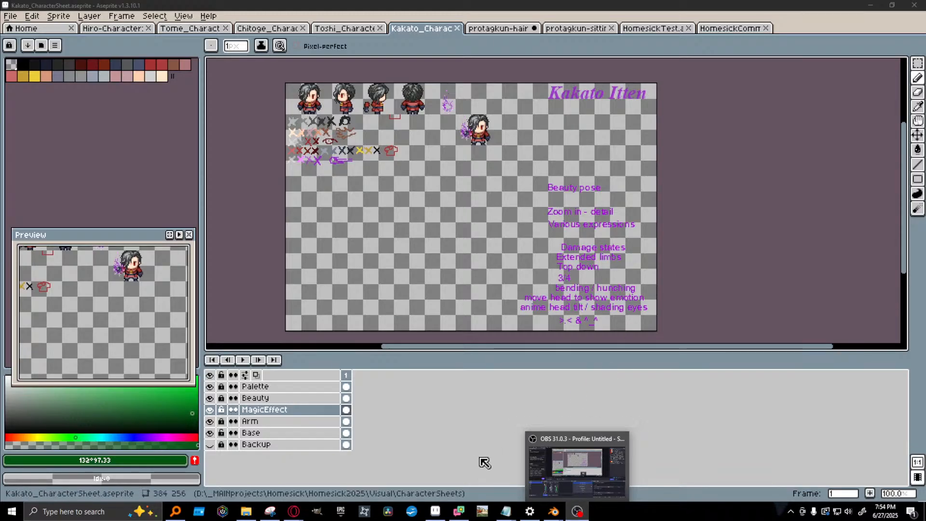
mouse_move(553, 511)
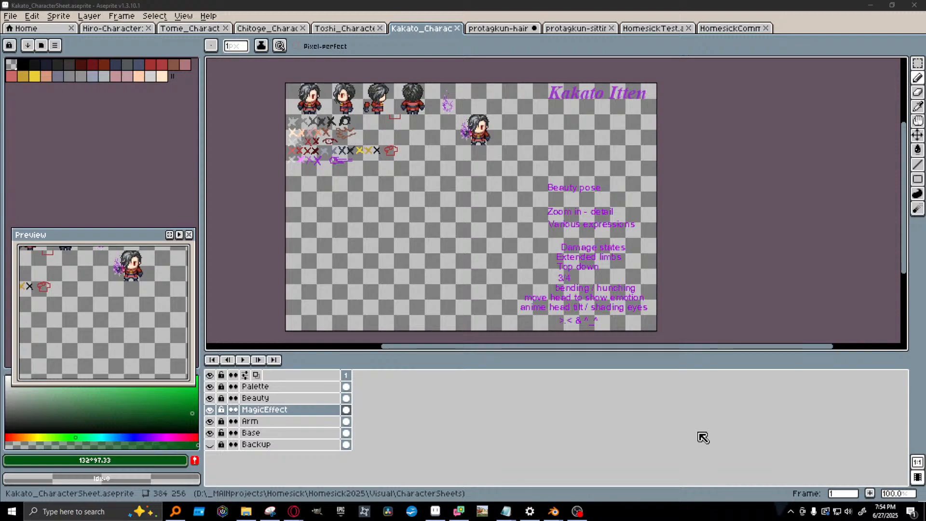
Step: Examine the Kakato sprite with the purple magic effect on its hand at 500% zoom
scroll(502, 137, "up", 4)
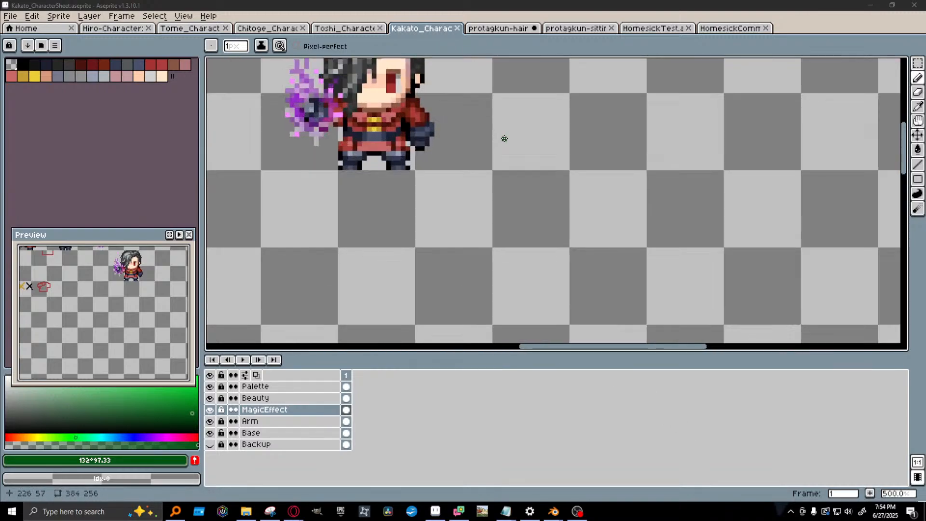
left_click_drag(607, 346, 588, 346)
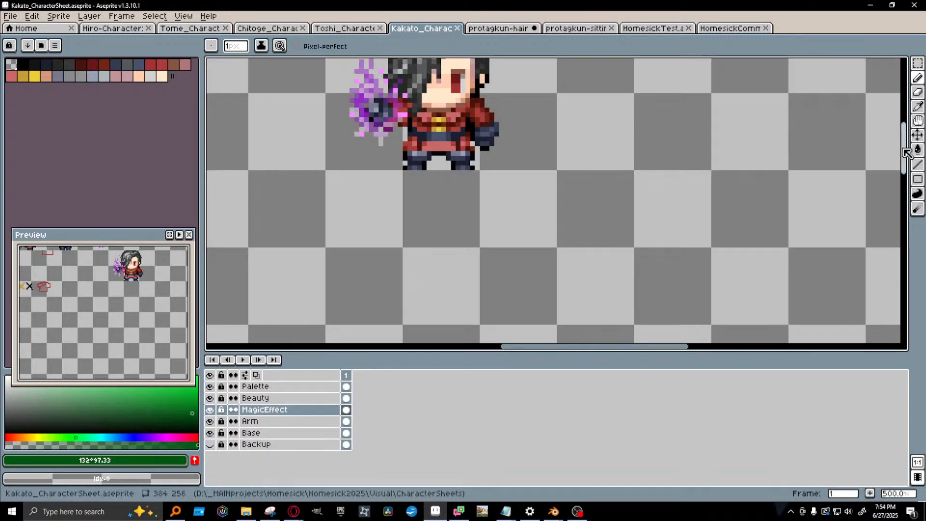
left_click_drag(904, 150, 905, 136)
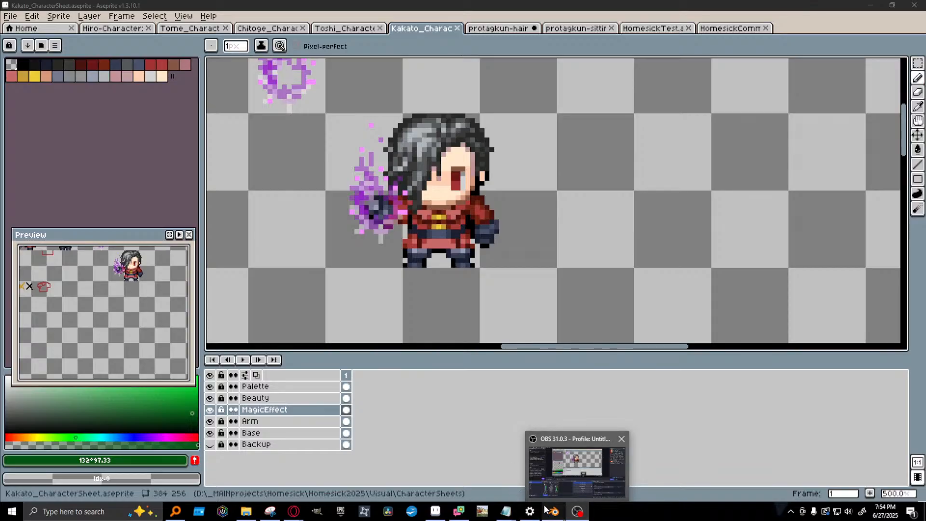
Step: Switch to Blender's HomesickBackgroundRND scene and examine the cube, wooden plank and trees from a lower angle
mouse_move(550, 510)
left_click(568, 458)
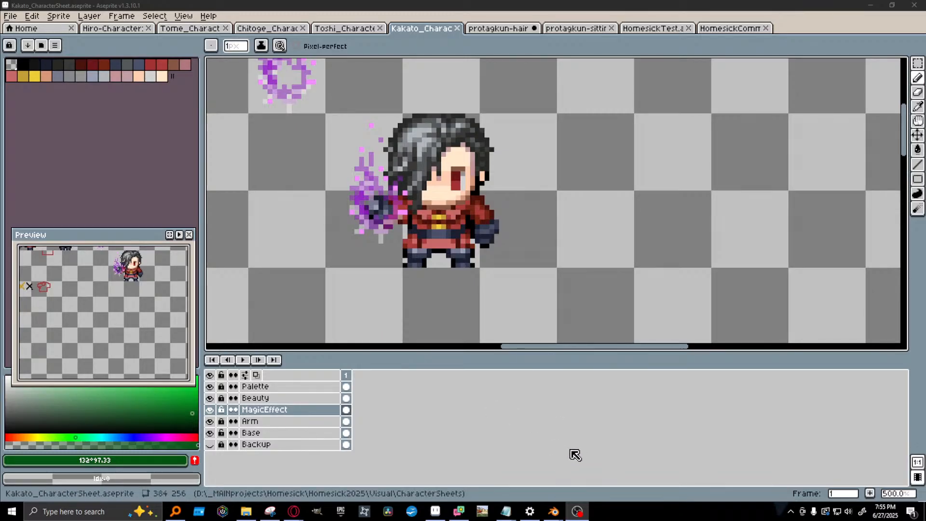
mouse_move(558, 505)
left_click(616, 465)
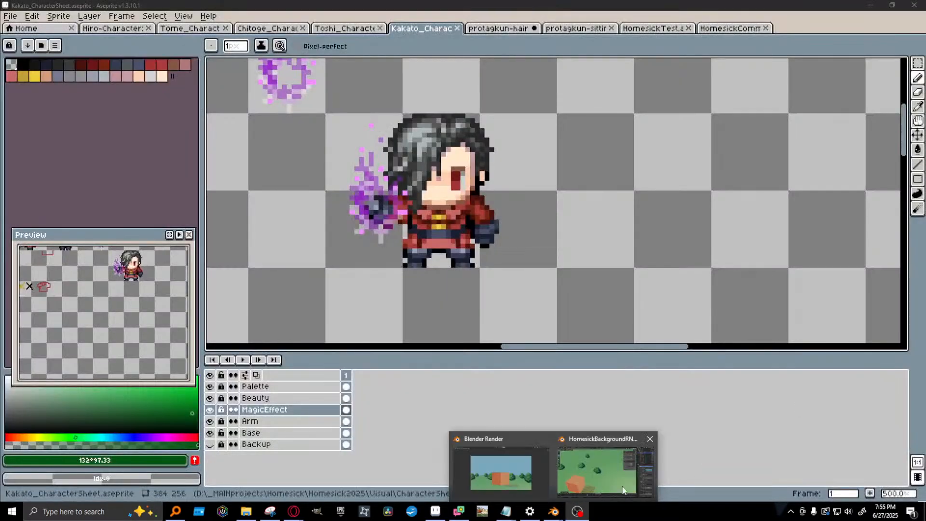
left_click(607, 468)
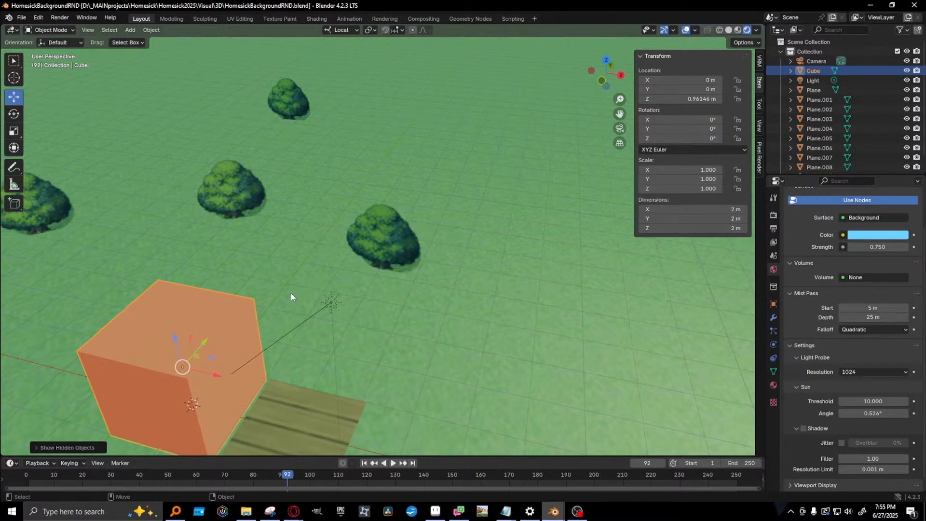
middle_click_drag(291, 293, 413, 235)
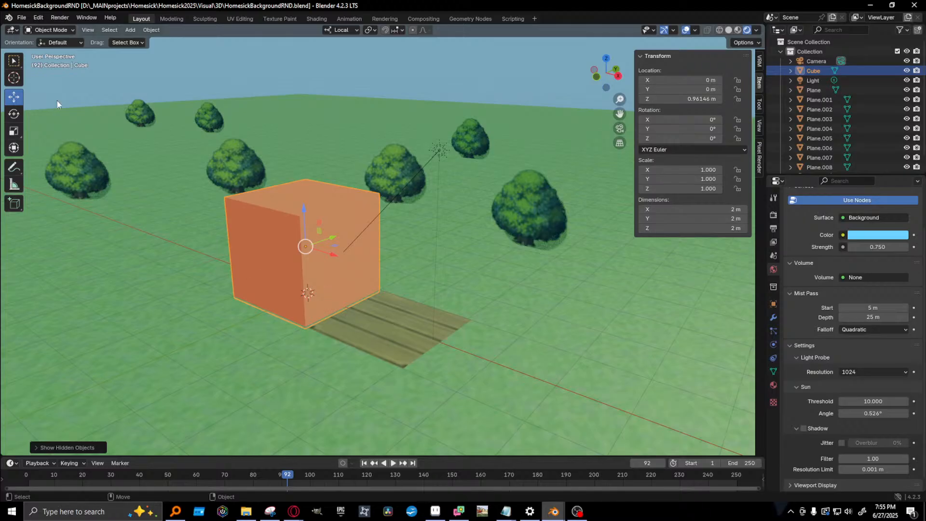
Step: Open the recent file HomesickTheaterPixelArt.blend
left_click(22, 17)
mouse_move(111, 17)
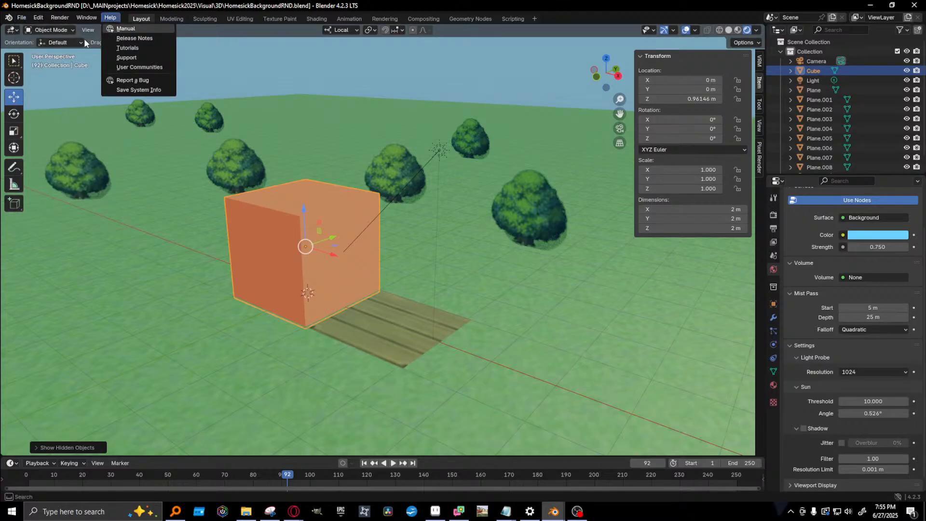
left_click(22, 17)
mouse_move(47, 67)
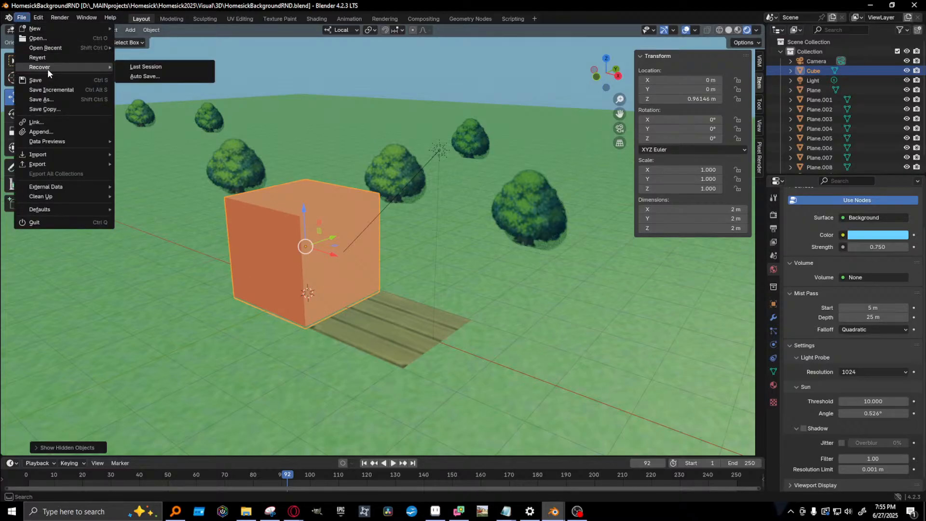
mouse_move(56, 48)
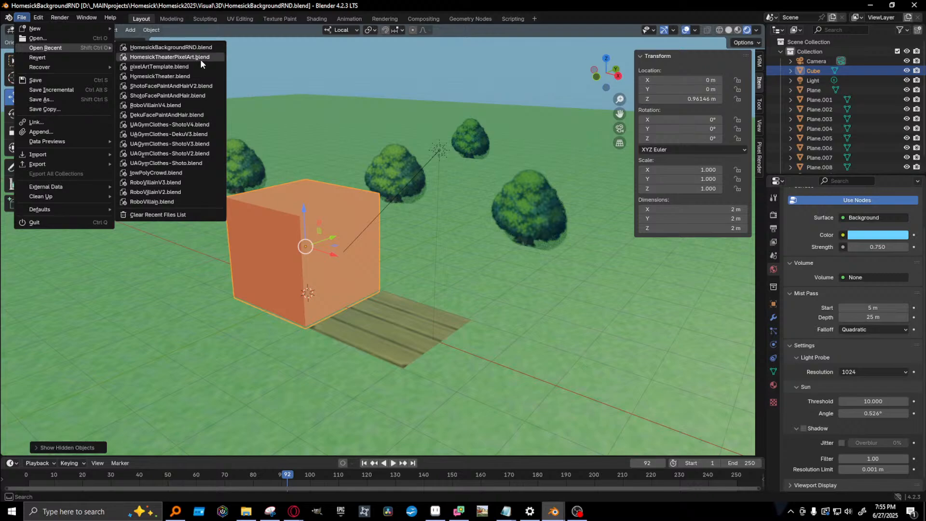
left_click(201, 58)
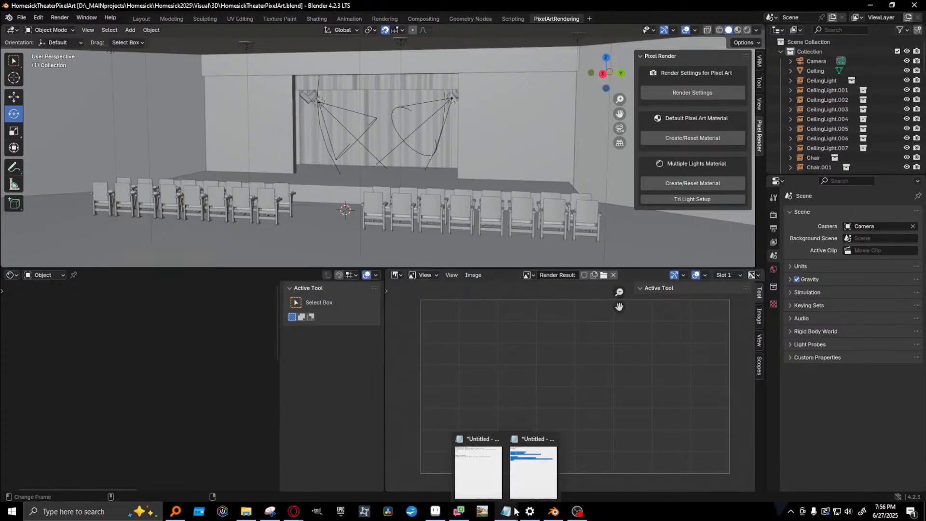
Step: Switch back to Aseprite and examine the stage layout with its characters and props in HomesickCommercial_v4.aseprite
mouse_move(555, 514)
mouse_move(459, 512)
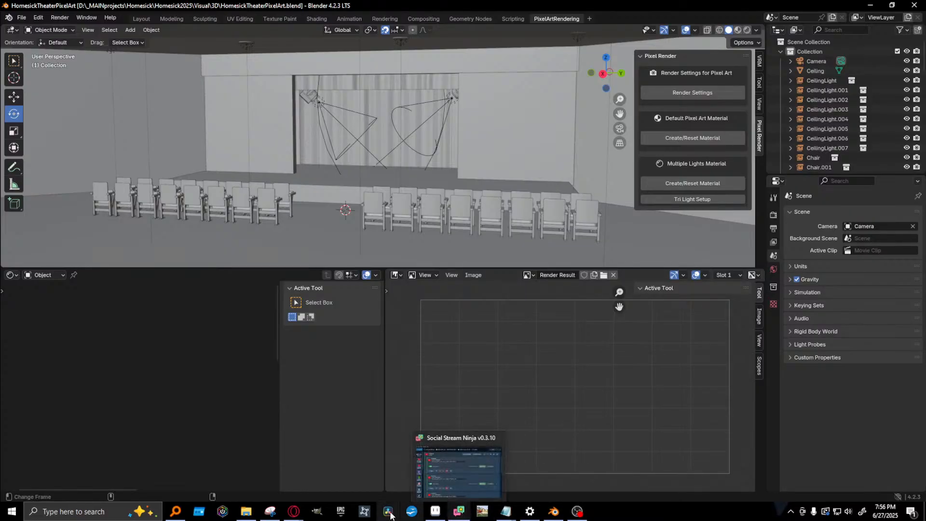
left_click(451, 465)
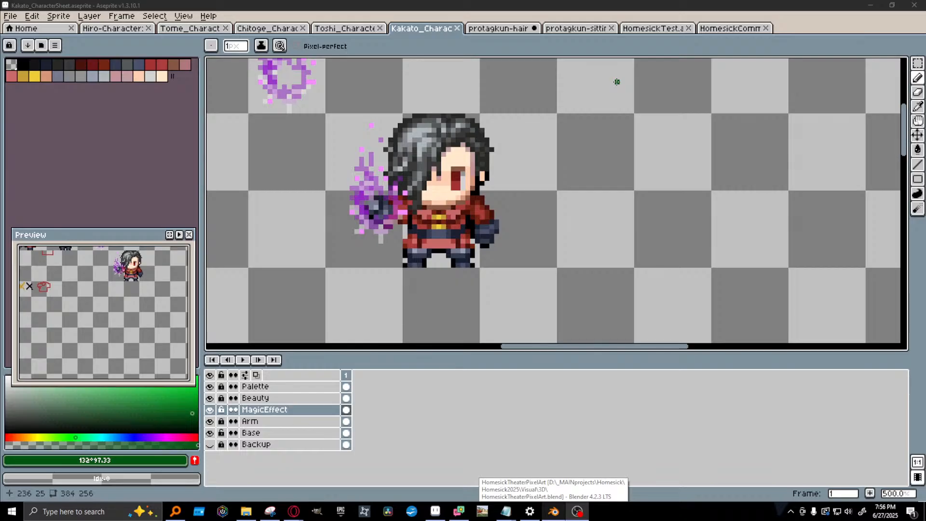
left_click(739, 30)
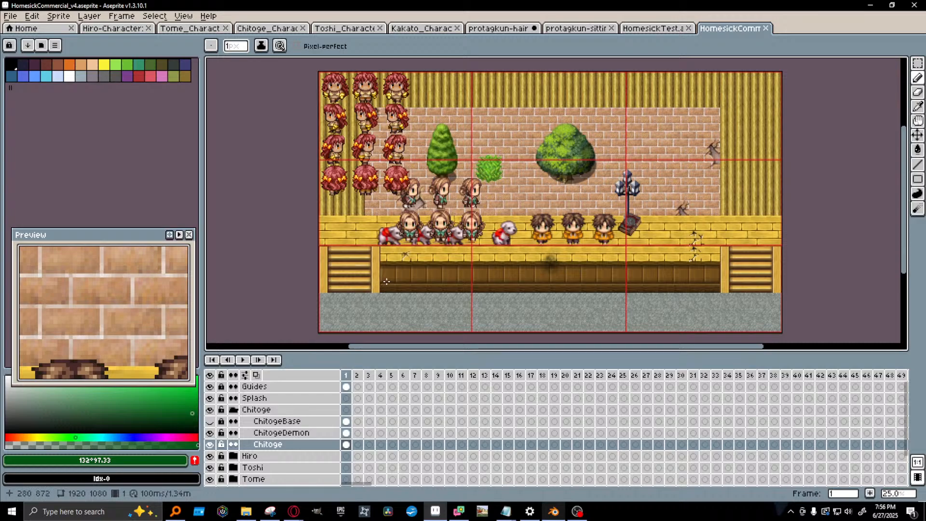
scroll(613, 221, "up", 1)
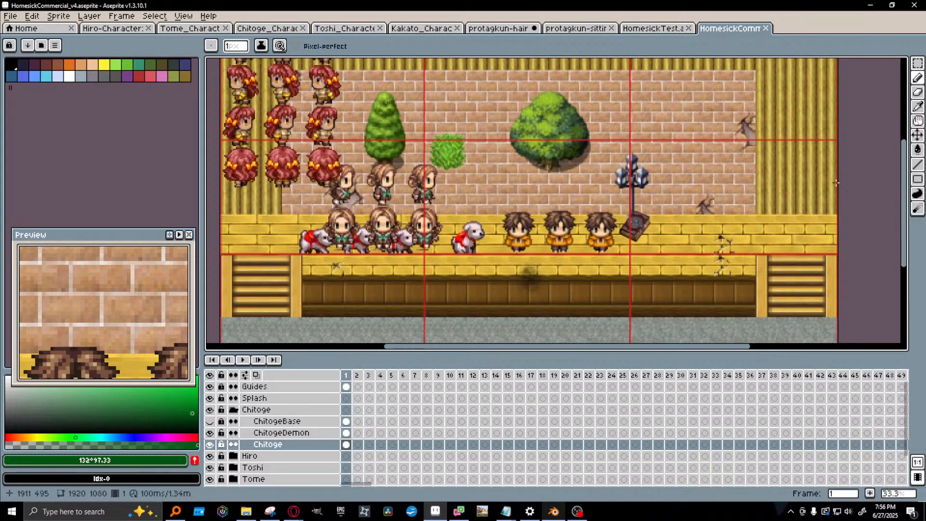
left_click_drag(907, 196, 897, 179)
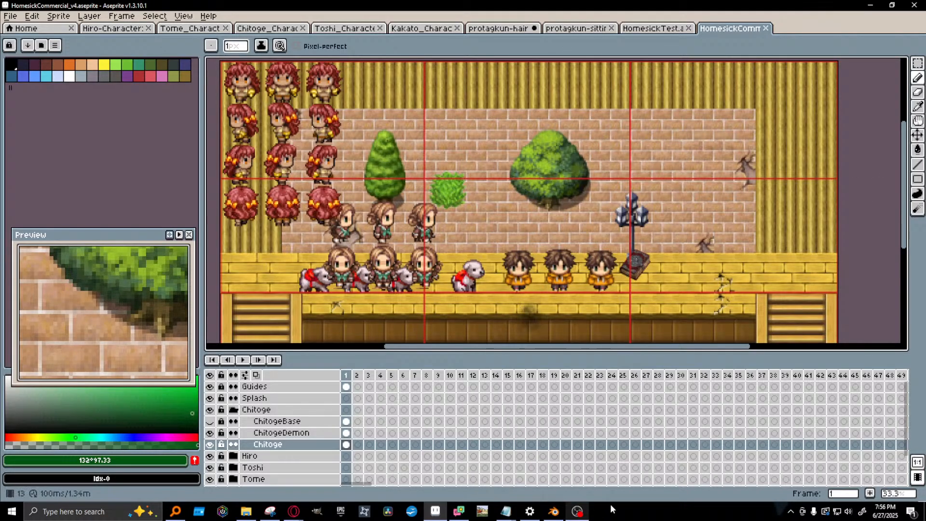
scroll(629, 316, "down", 1)
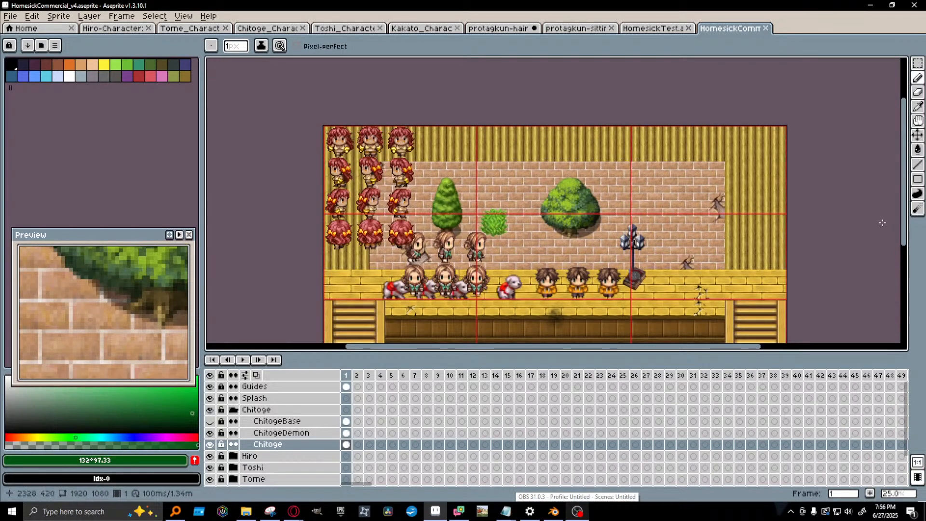
left_click_drag(904, 114, 905, 131)
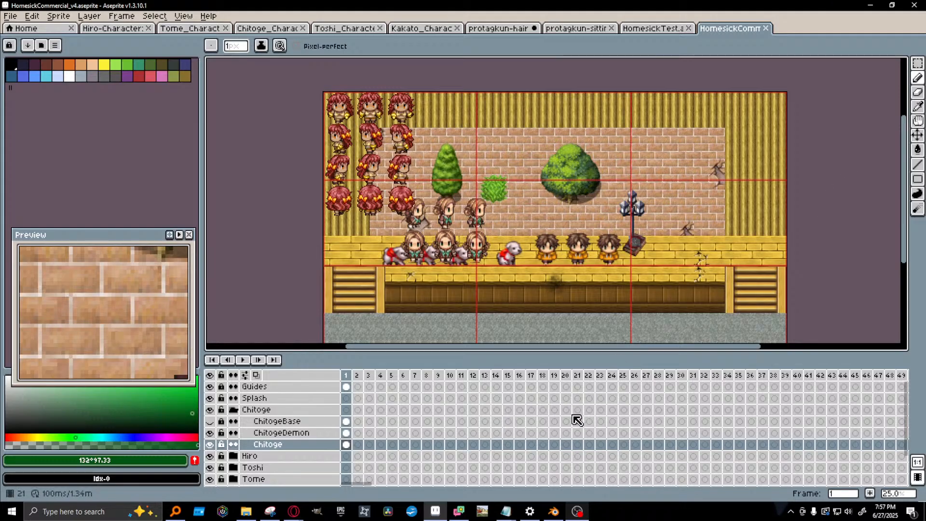
Step: Switch to Blender and view the theater scene with rendered shading in the Layout workspace
left_click(554, 512)
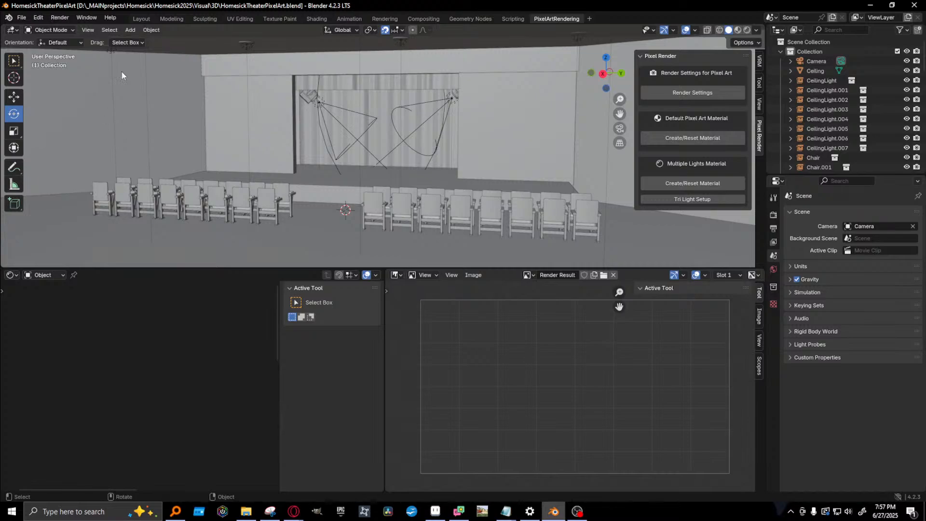
left_click(22, 17)
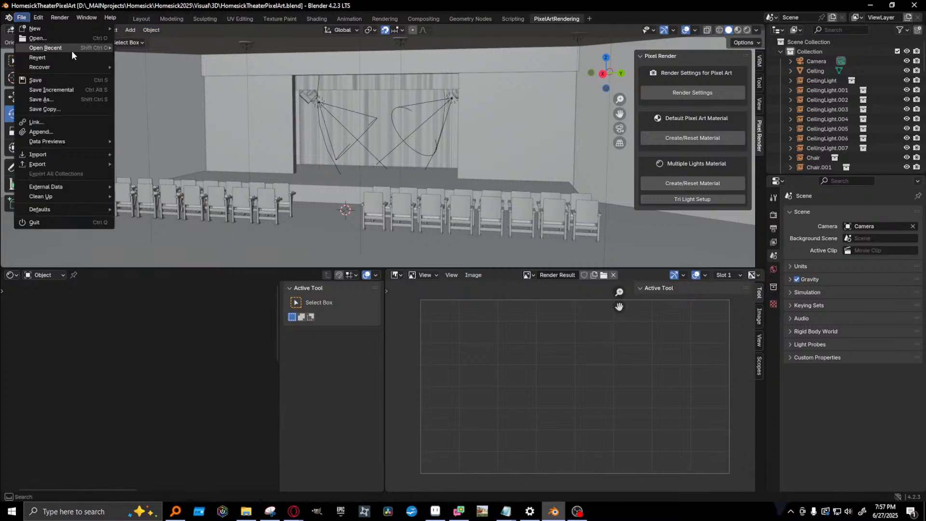
mouse_move(72, 50)
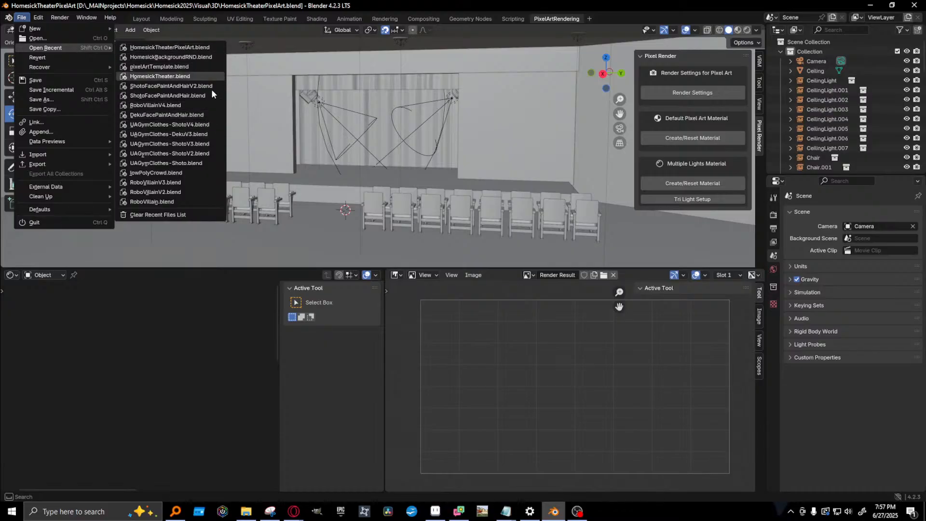
mouse_move(208, 135)
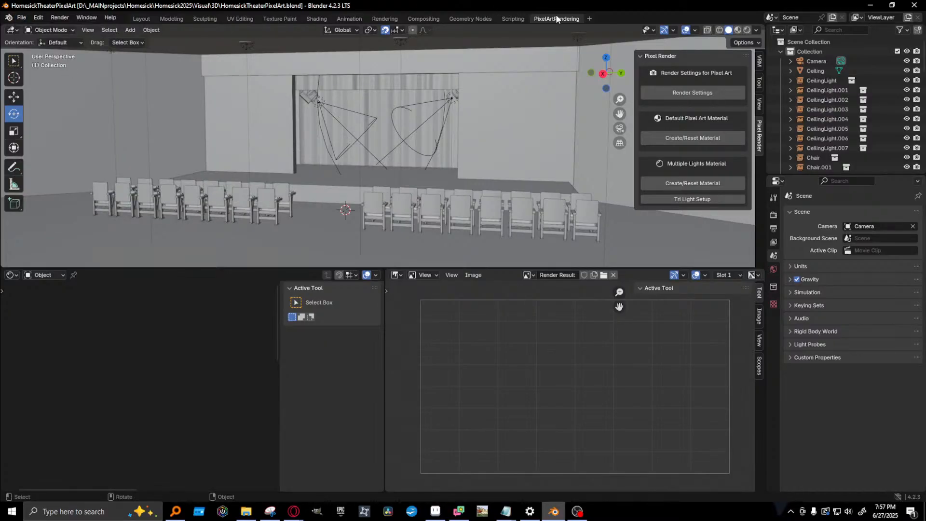
left_click(139, 18)
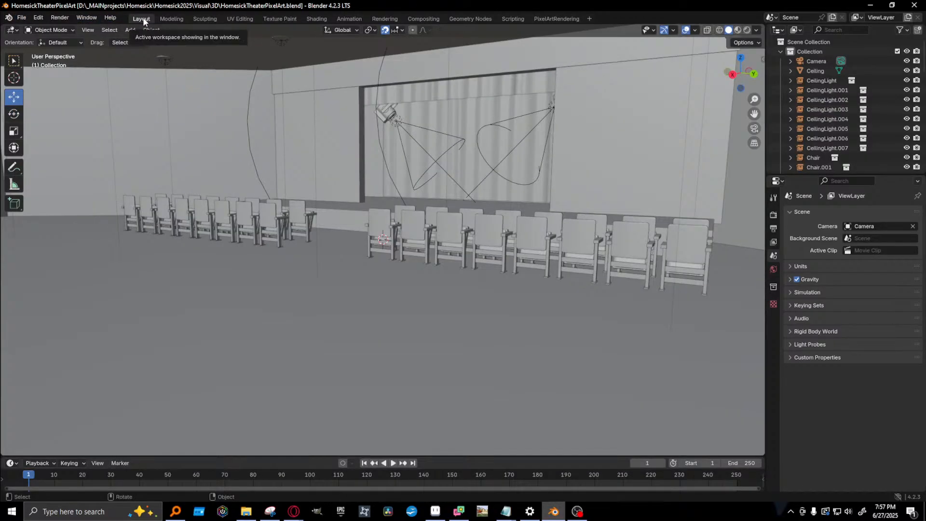
left_click(747, 30)
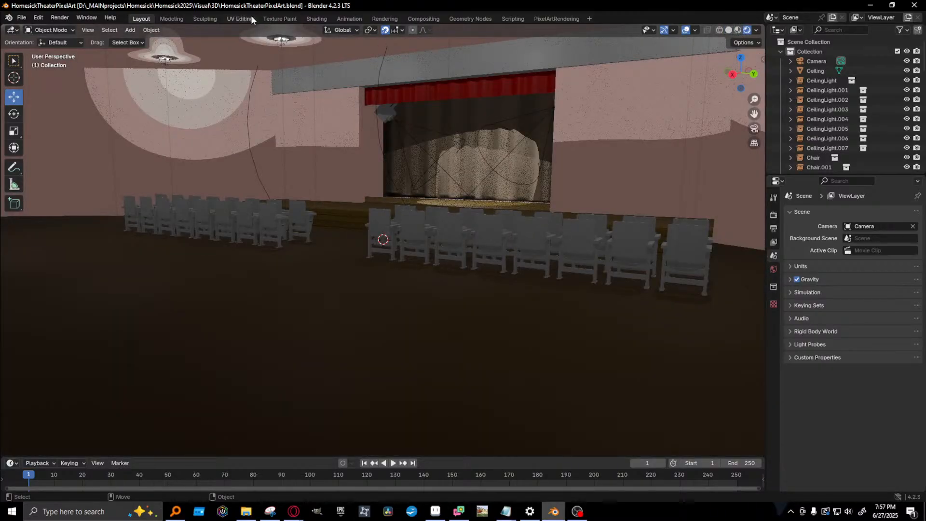
Step: Render the theater scene from the PixelArtRendering workspace and enlarge the render window to full screen
left_click(556, 21)
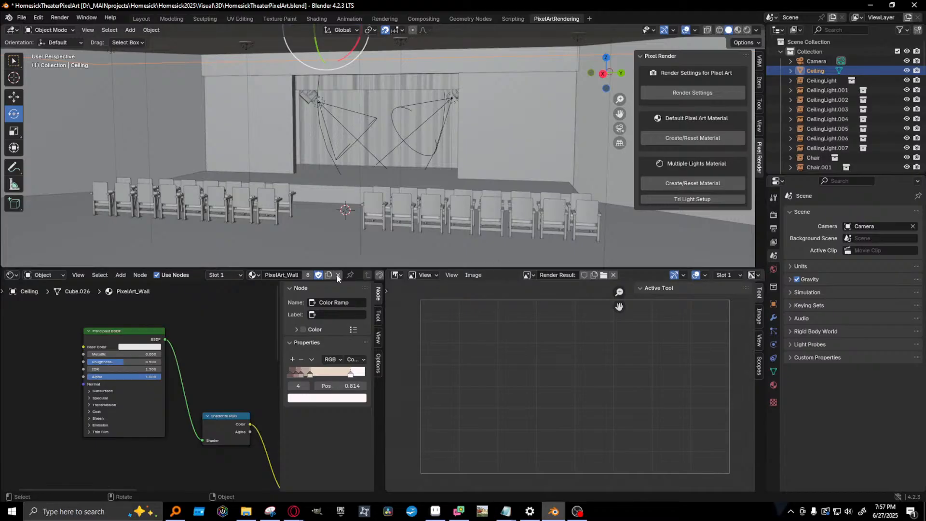
key("alt+Tab")
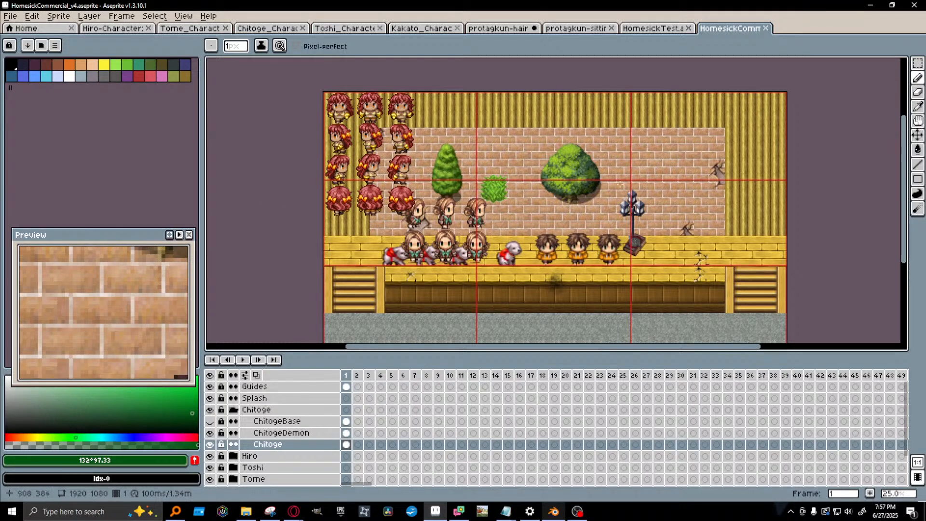
key("alt+Tab")
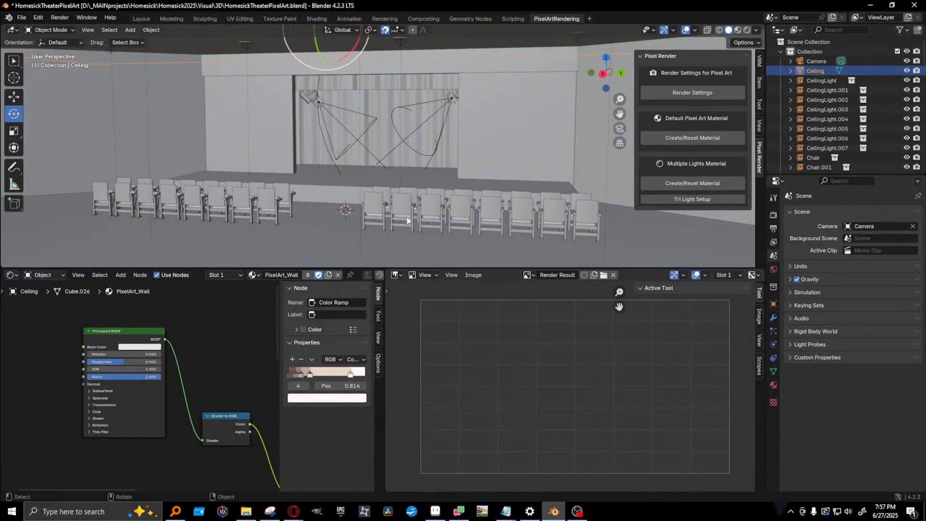
left_click_drag(494, 267, 494, 258)
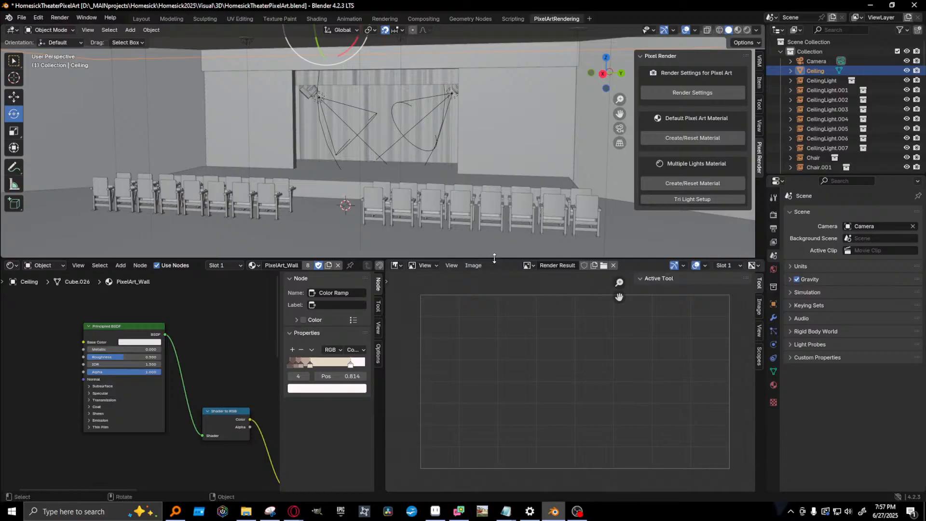
key("F12")
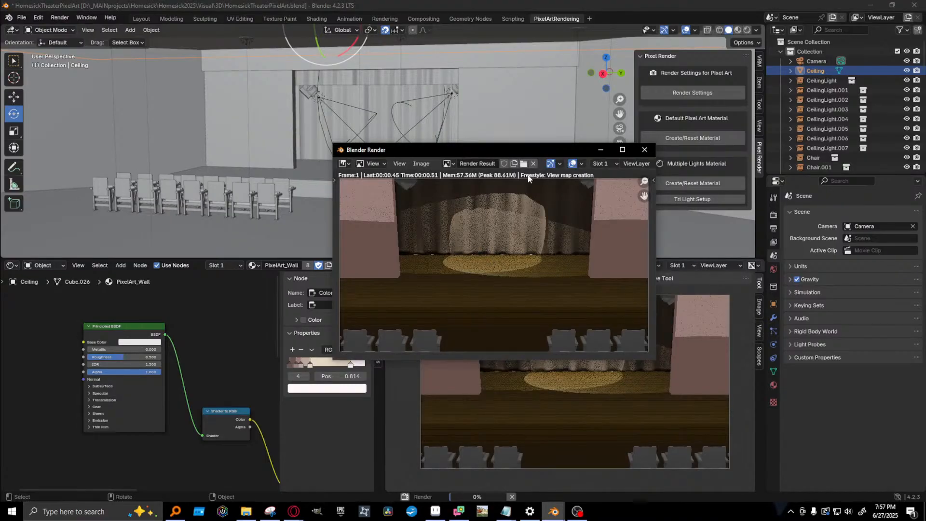
left_click(623, 149)
scroll(536, 286, "up", 3)
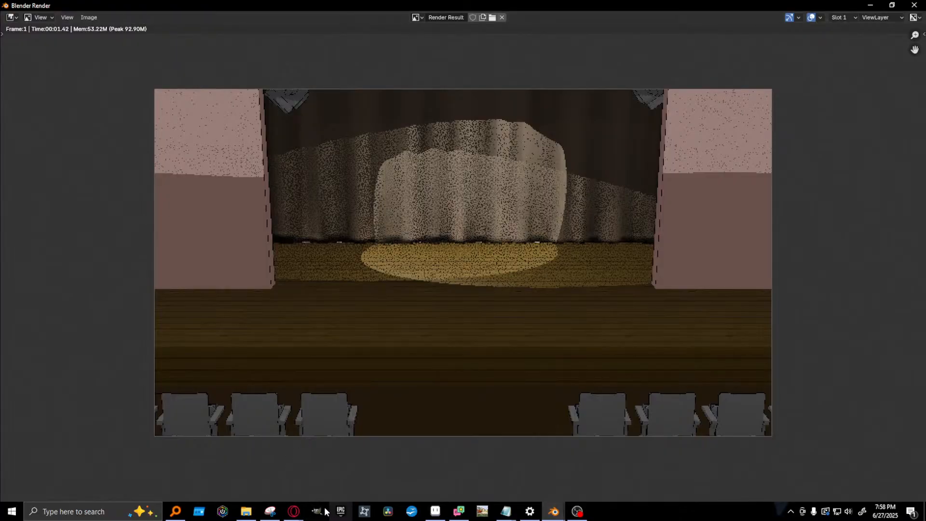
Step: Switch to Aseprite and capture the first orange-hoodie boy sprite at 100% zoom with Snipping Tool
left_click(271, 511)
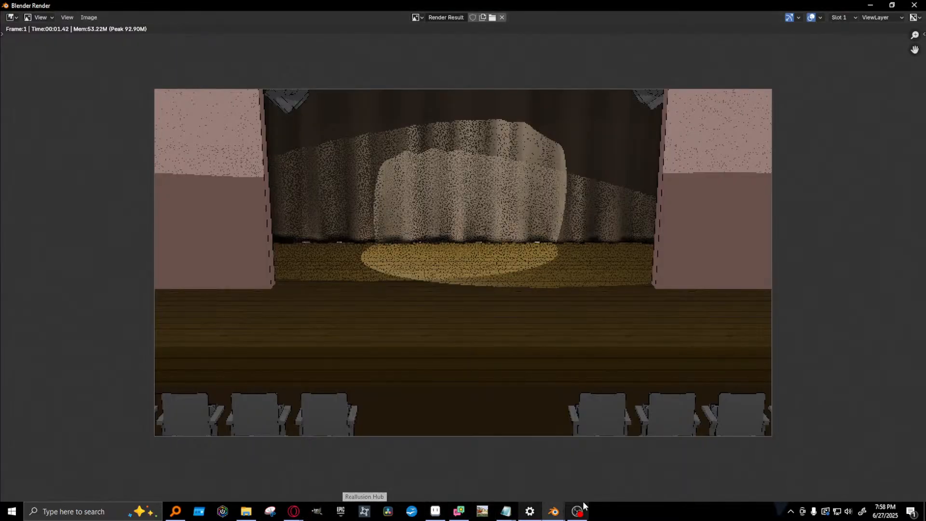
left_click(435, 511)
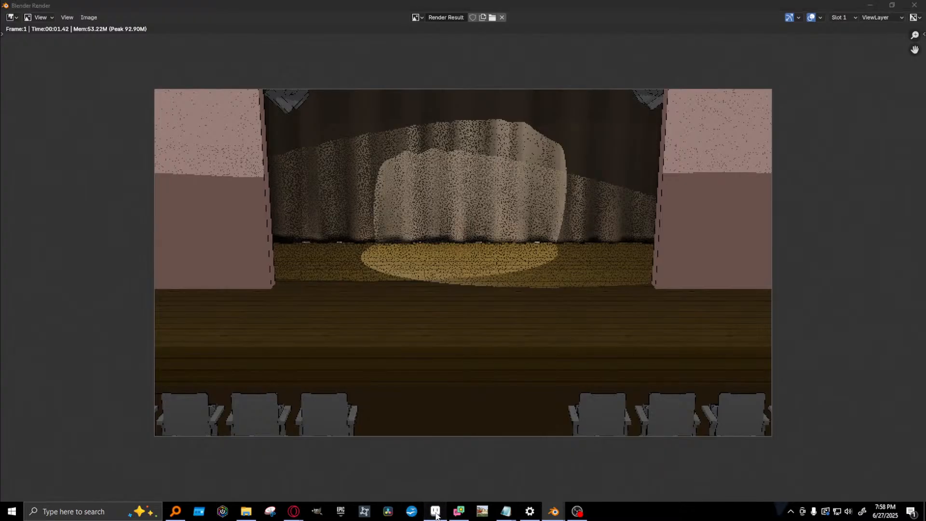
scroll(570, 247, "up", 3)
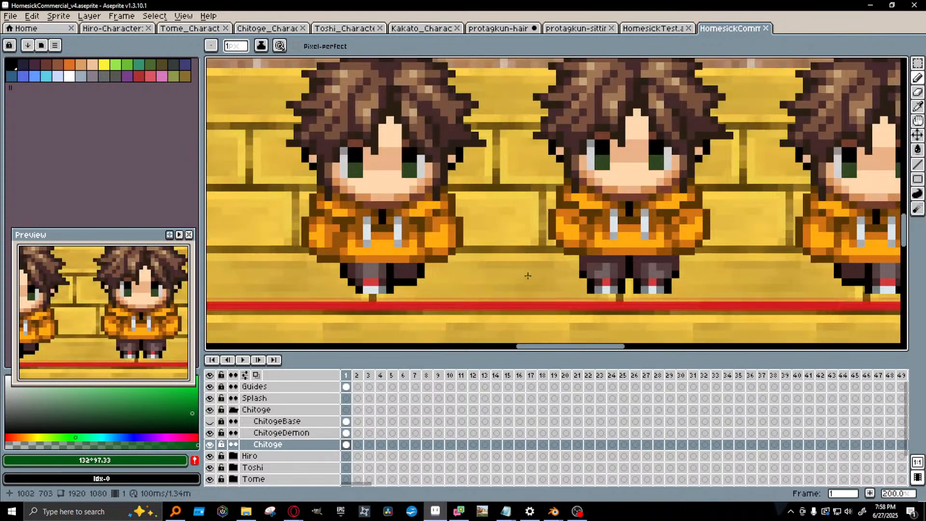
scroll(528, 275, "down", 3)
scroll(528, 275, "up", 2)
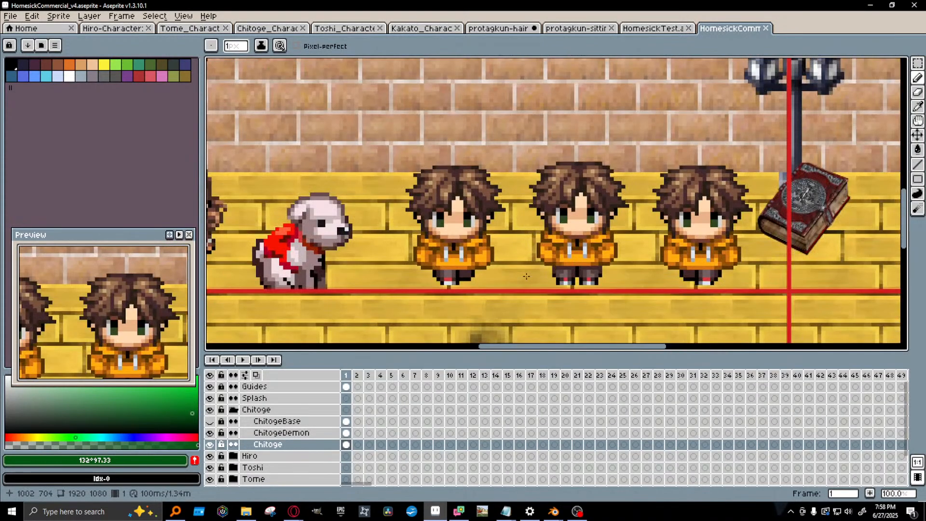
left_click(271, 512)
left_click(431, 291)
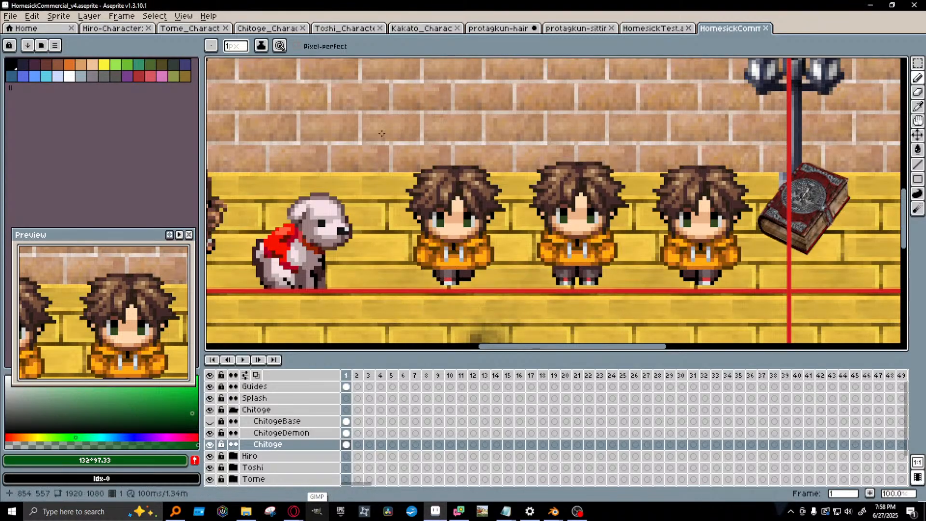
left_click_drag(392, 155, 516, 283)
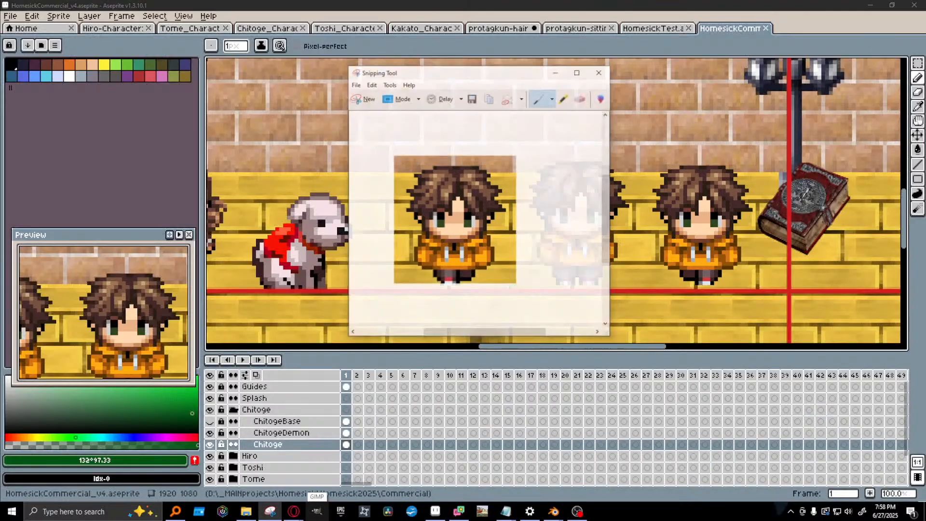
left_click(555, 73)
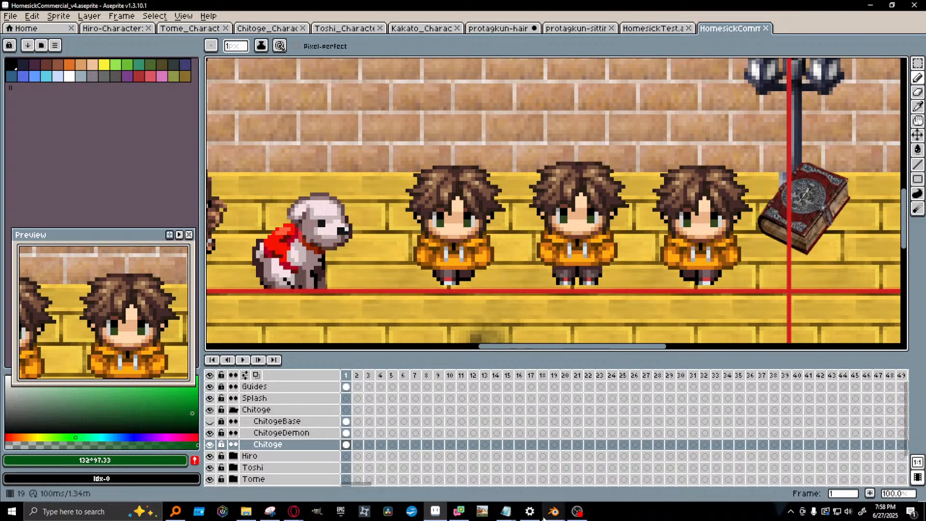
Step: Switch back to the Blender render window and capture the whole rendered theater image with Snipping Tool
mouse_move(554, 511)
left_click(619, 473)
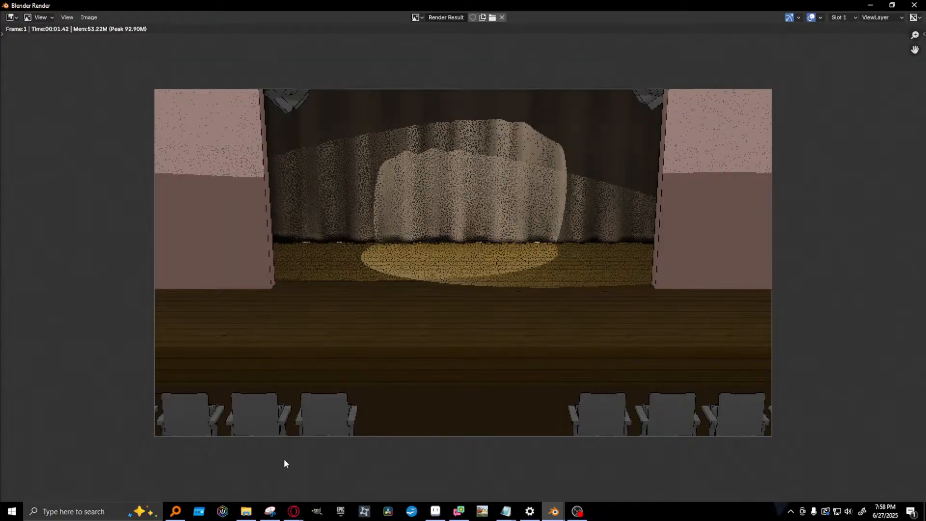
left_click(270, 512)
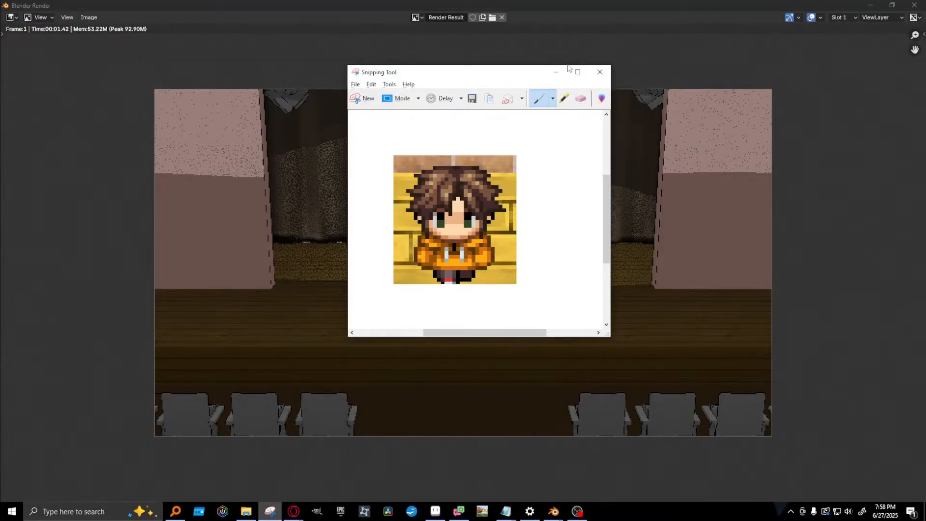
left_click_drag(542, 66, 641, 164)
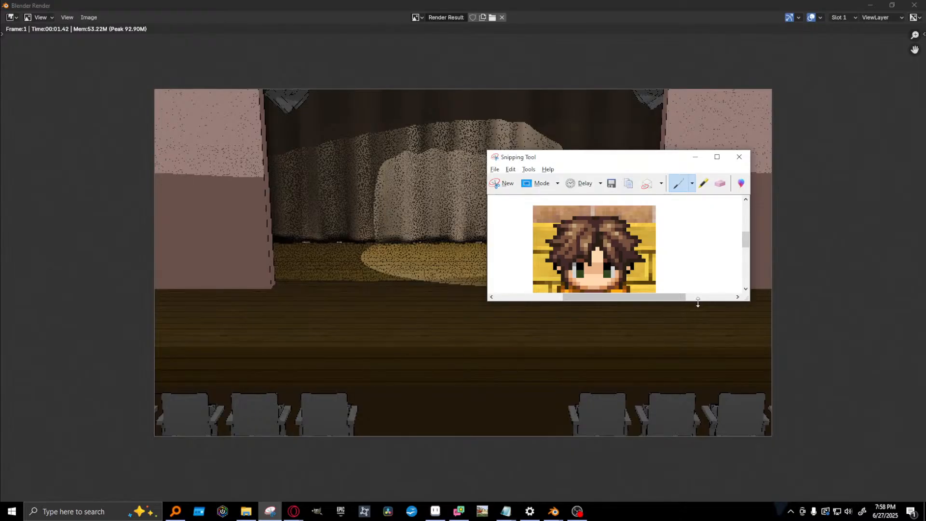
left_click_drag(696, 301, 684, 360)
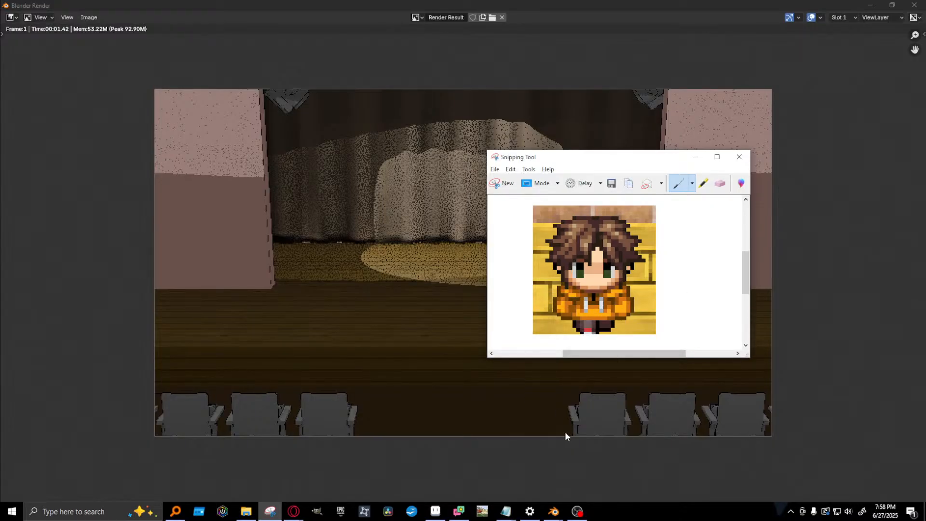
left_click(507, 184)
left_click_drag(155, 433, 773, 92)
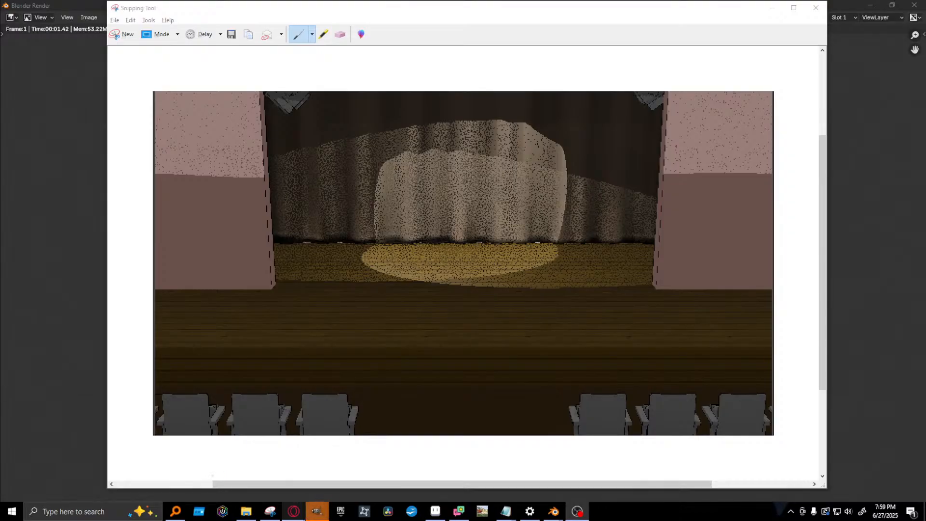
Step: Create a new 1920 × 1080 px image in GIMP and paste the captured theater render onto its background
mouse_move(317, 511)
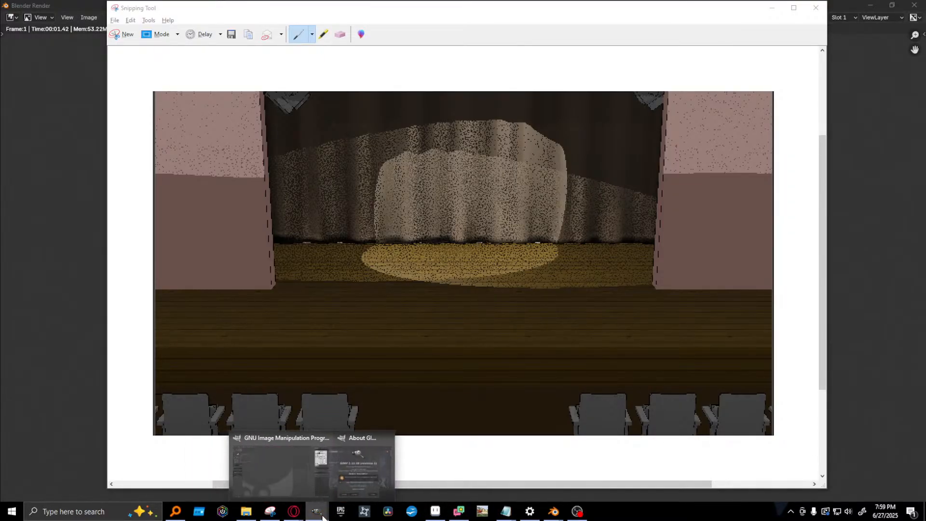
left_click(370, 470)
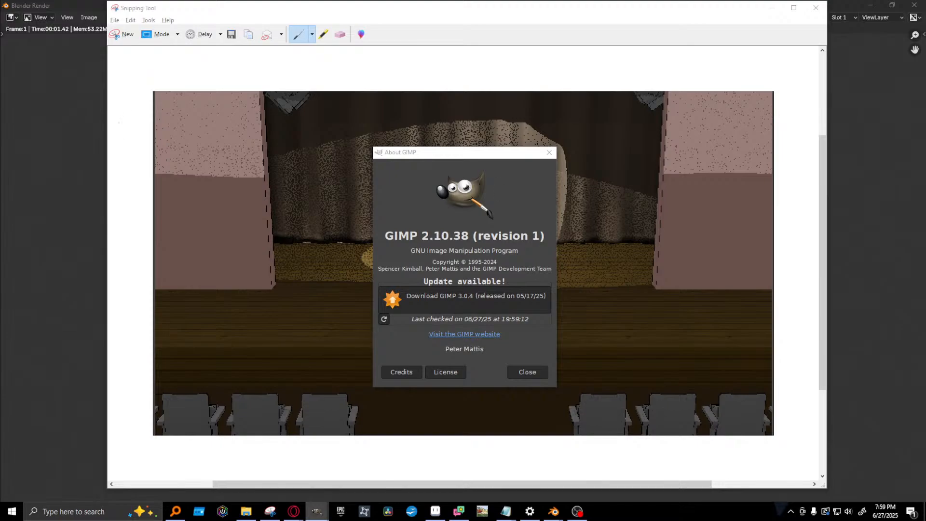
left_click(549, 152)
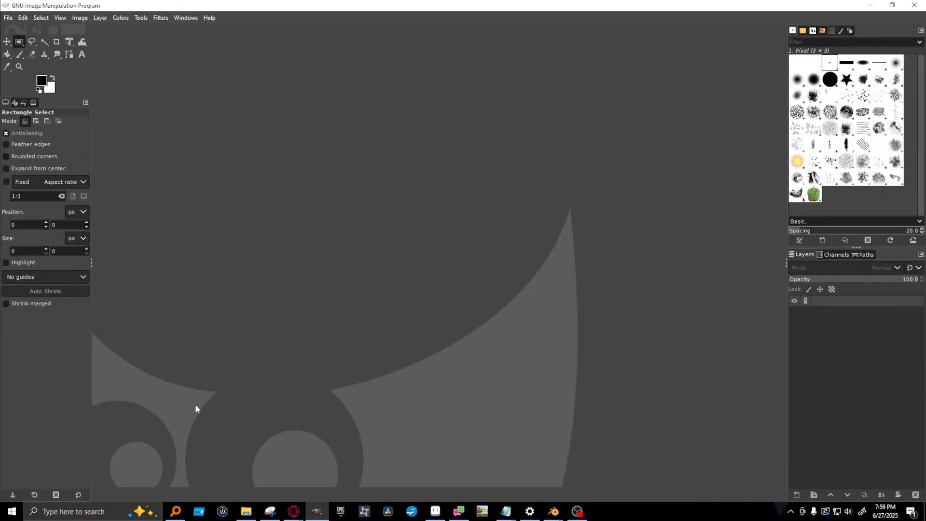
left_click(7, 18)
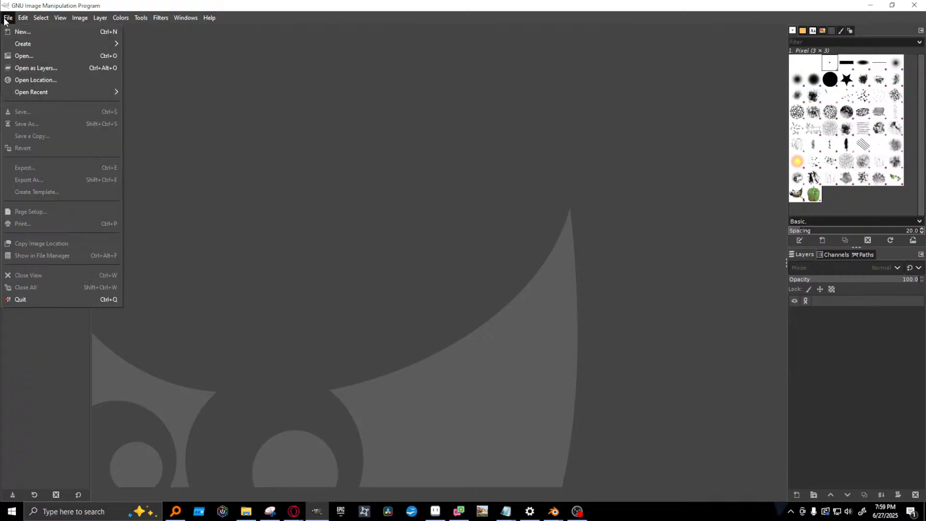
left_click(12, 32)
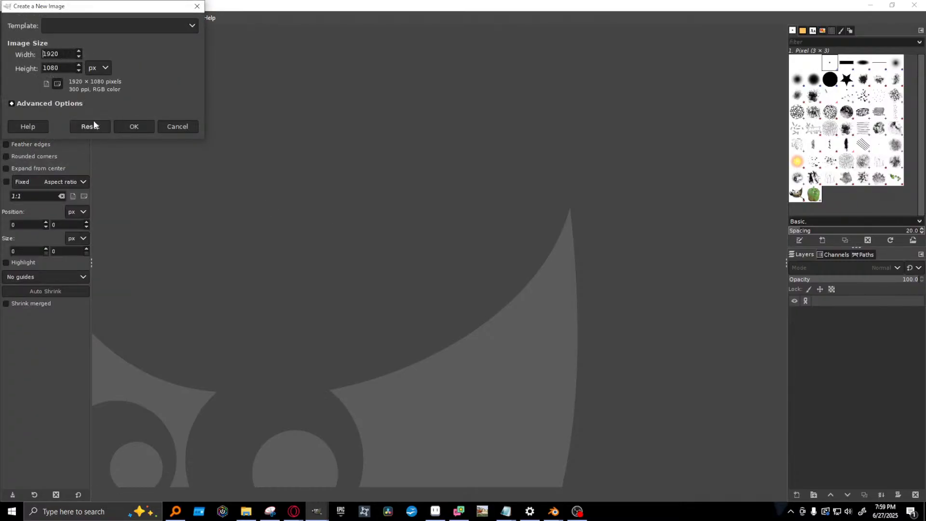
left_click(126, 129)
key("ctrl+v")
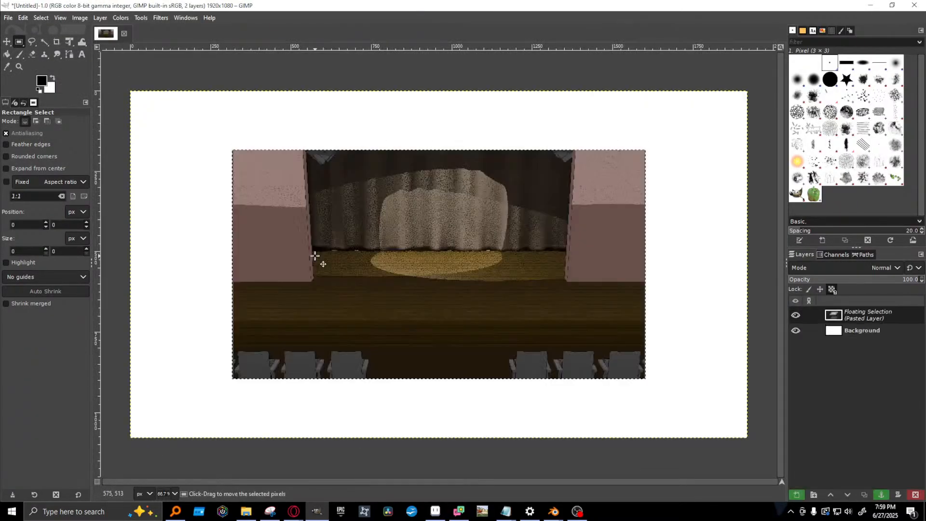
left_click(691, 255)
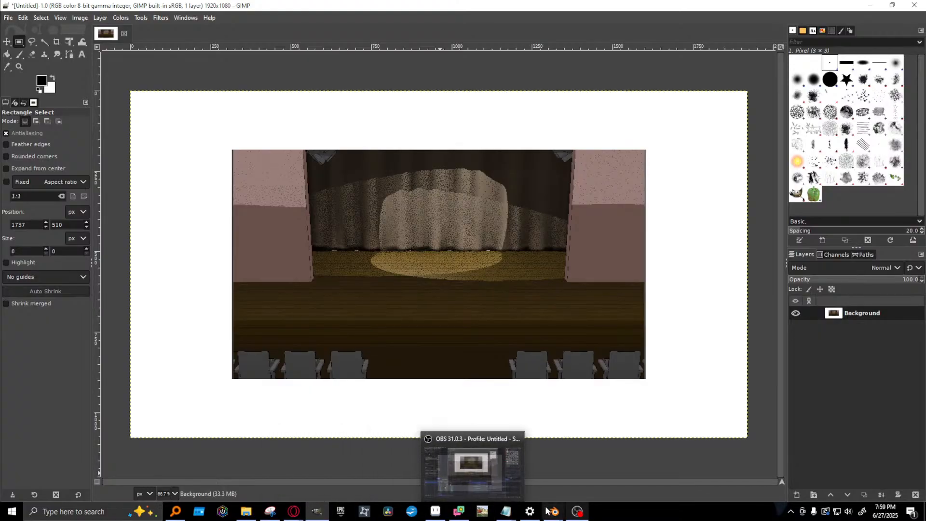
Step: Capture the first orange-hoodie boy sprite from Aseprite with Snipping Tool and switch back to the GIMP image
left_click(267, 512)
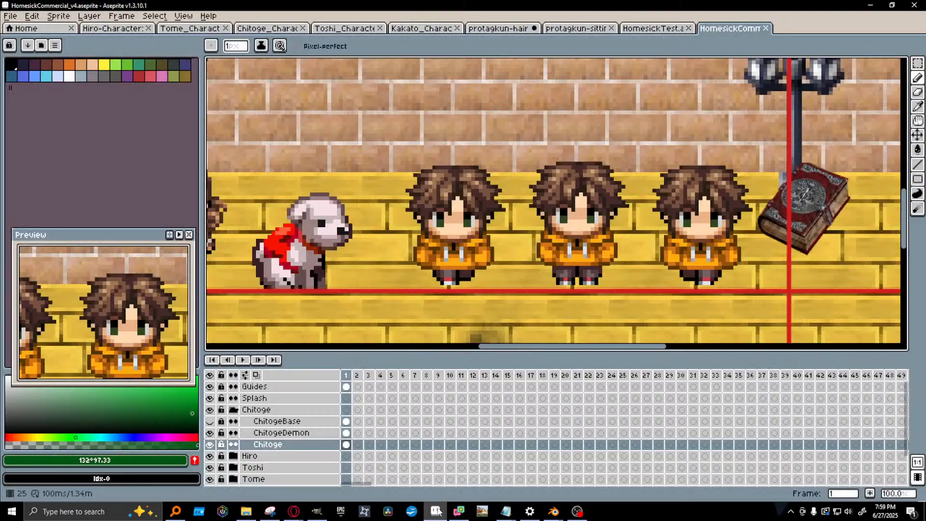
left_click(265, 514)
left_click(122, 34)
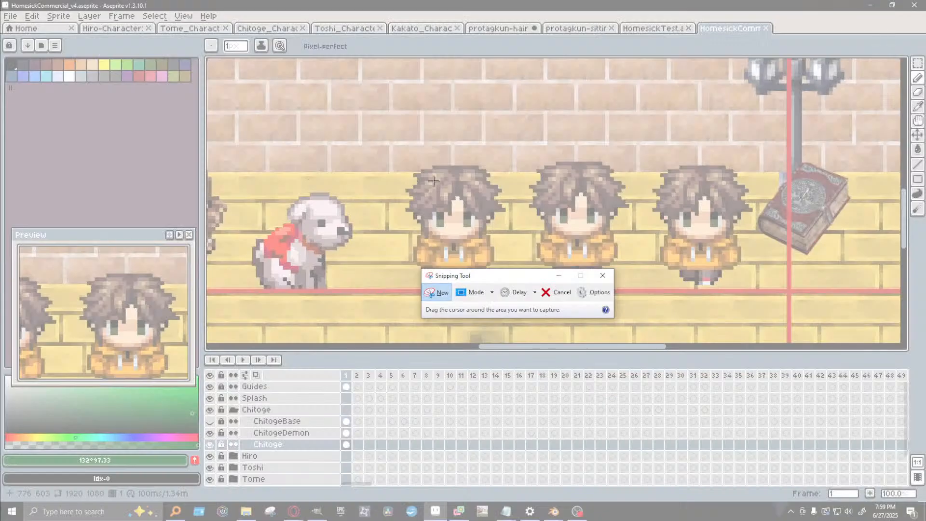
left_click_drag(380, 283, 523, 159)
left_click(467, 359)
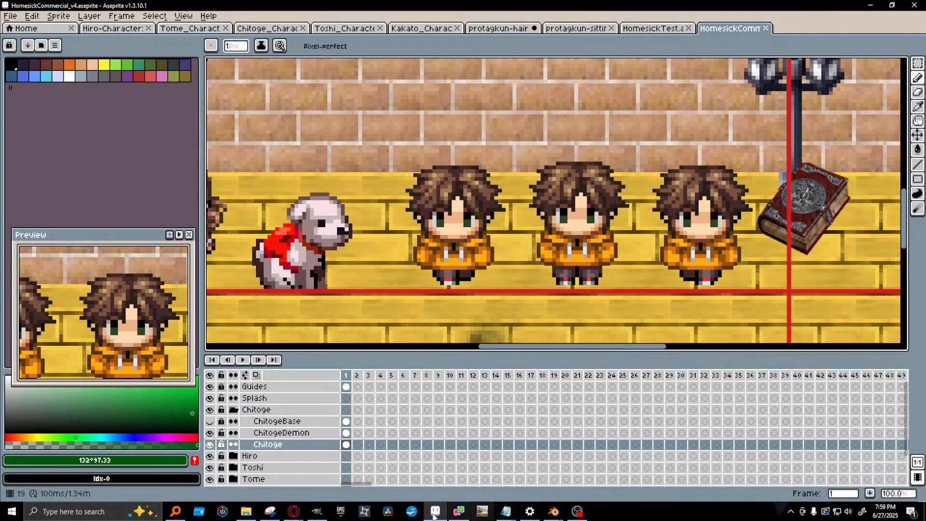
left_click(316, 514)
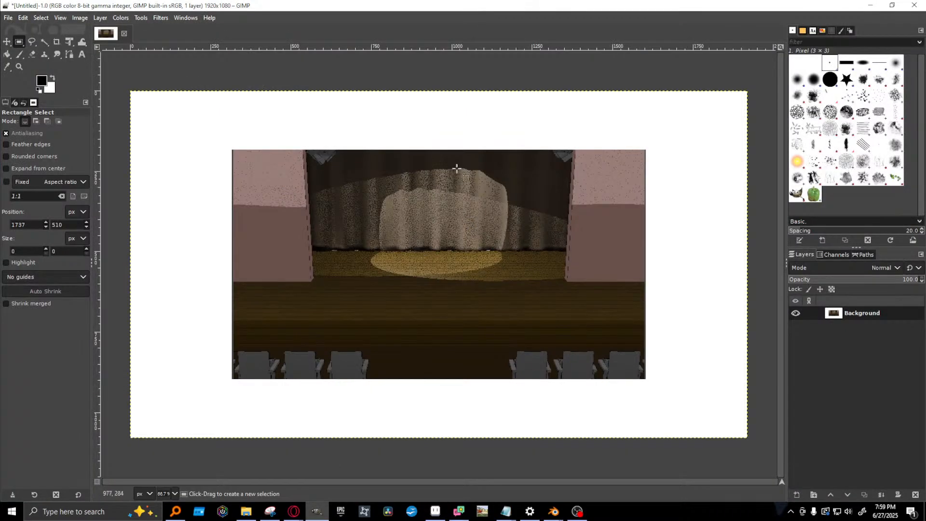
key("ctrl+v")
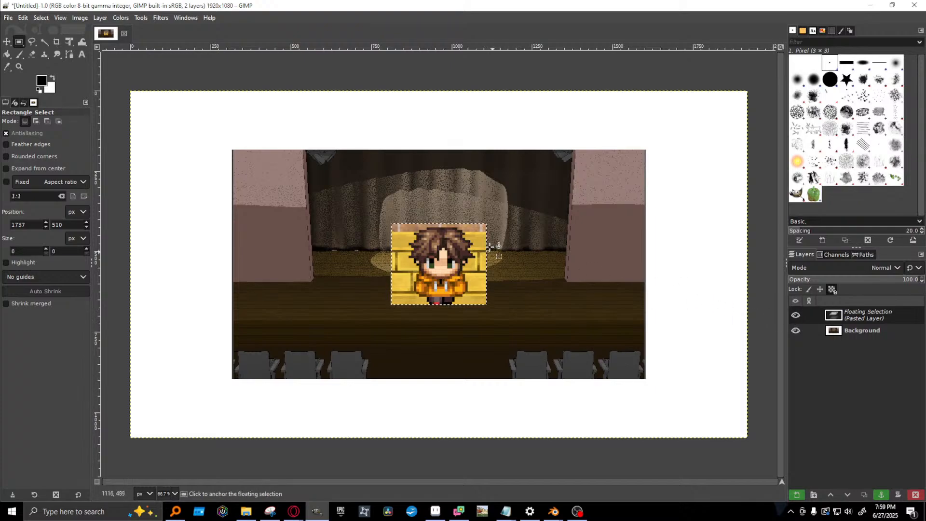
left_click(733, 164)
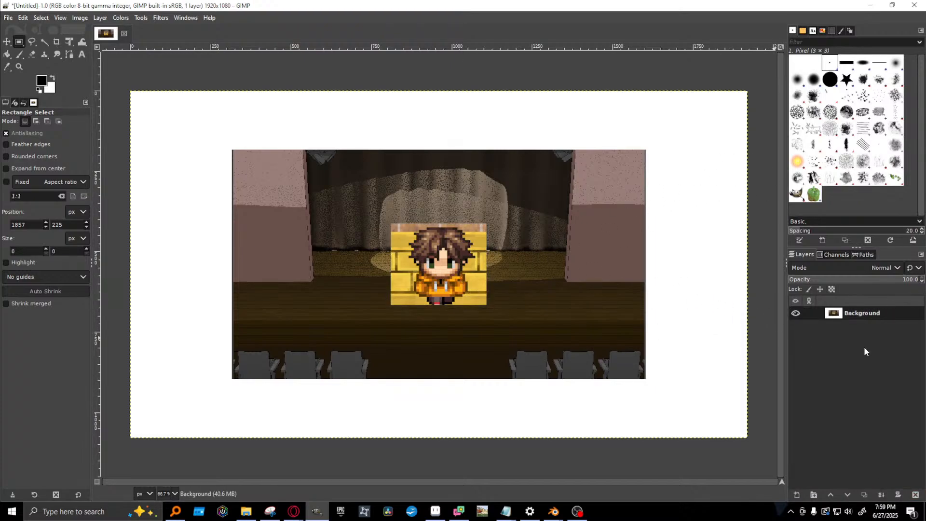
key("ctrl+z")
key("ctrl+z")
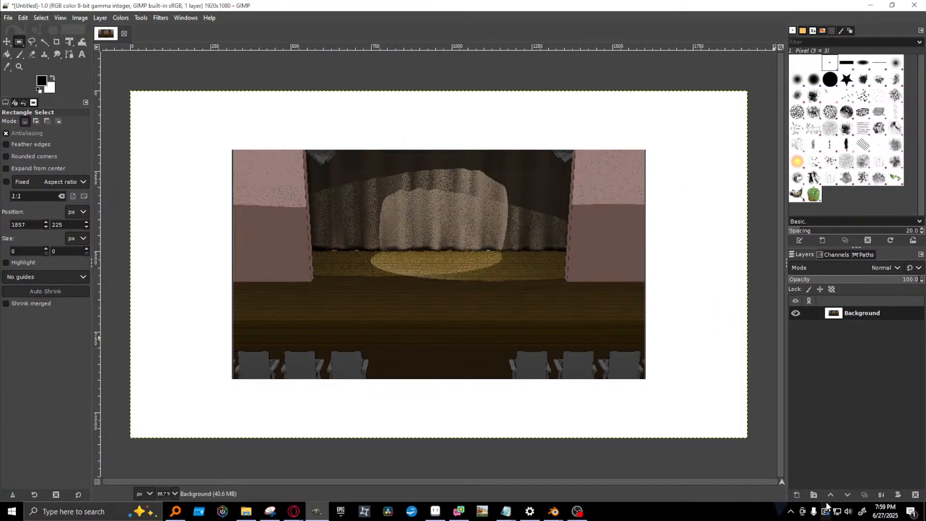
Step: Add a layer group containing a new transparent 1920 × 1080 px layer named contact, and paste and anchor the captured boy sprite onto it
left_click(814, 495)
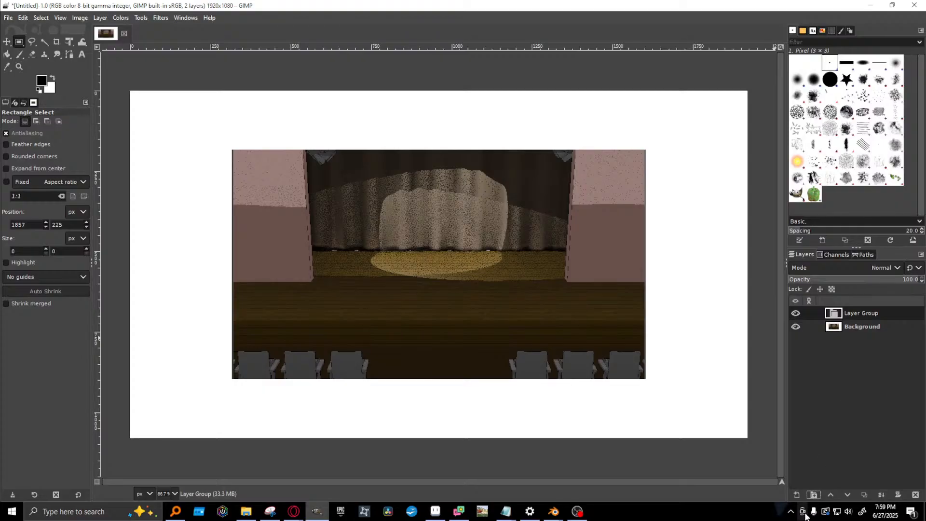
left_click(796, 495)
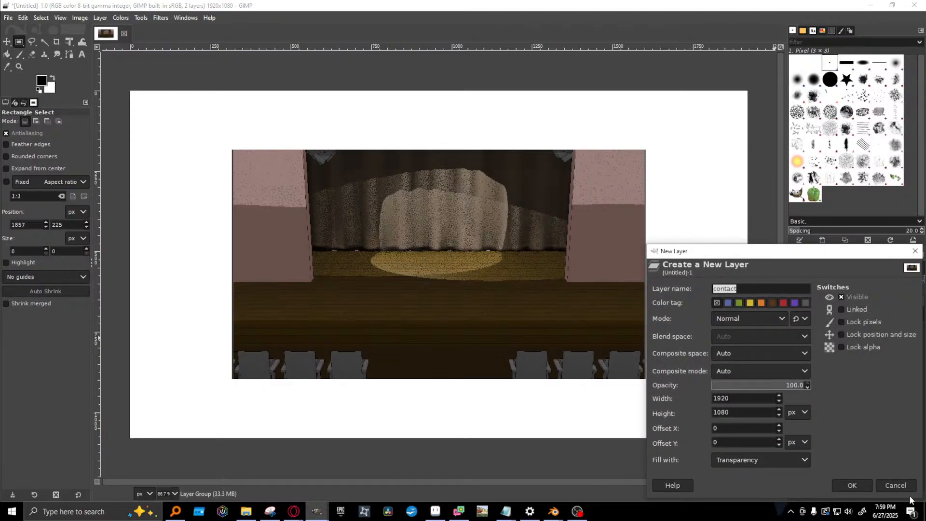
left_click(857, 485)
key("ctrl+v")
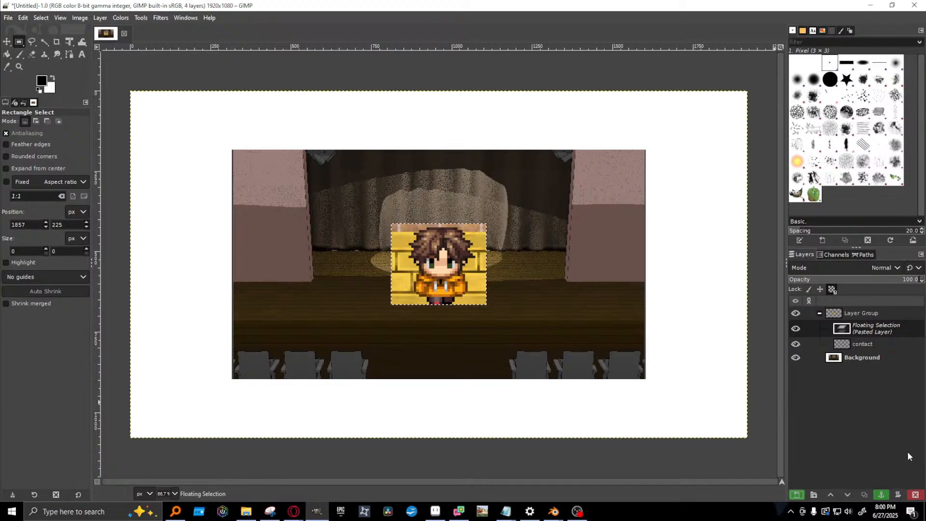
left_click(902, 345)
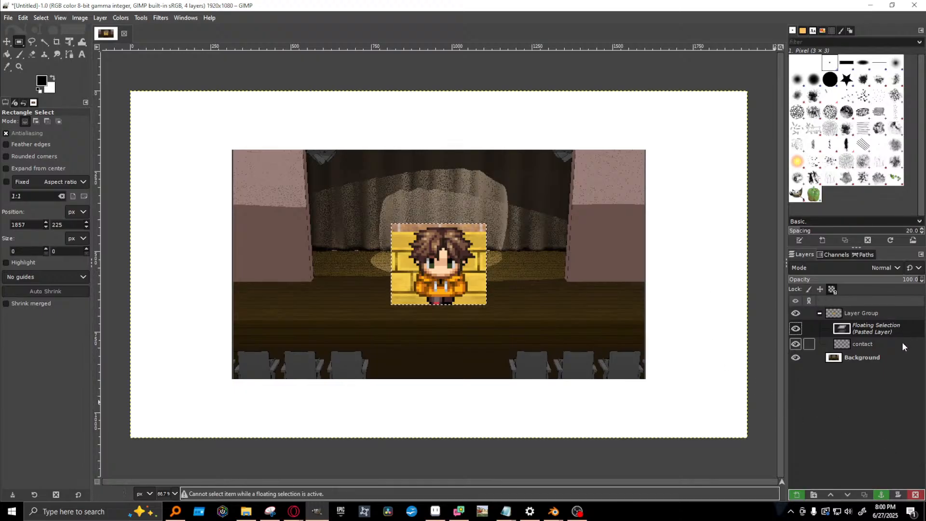
left_click(881, 495)
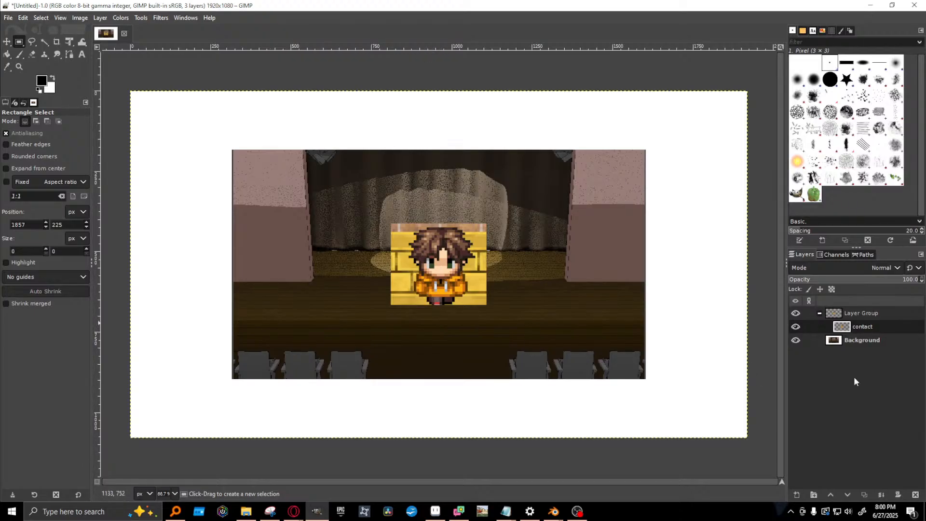
right_click(903, 330)
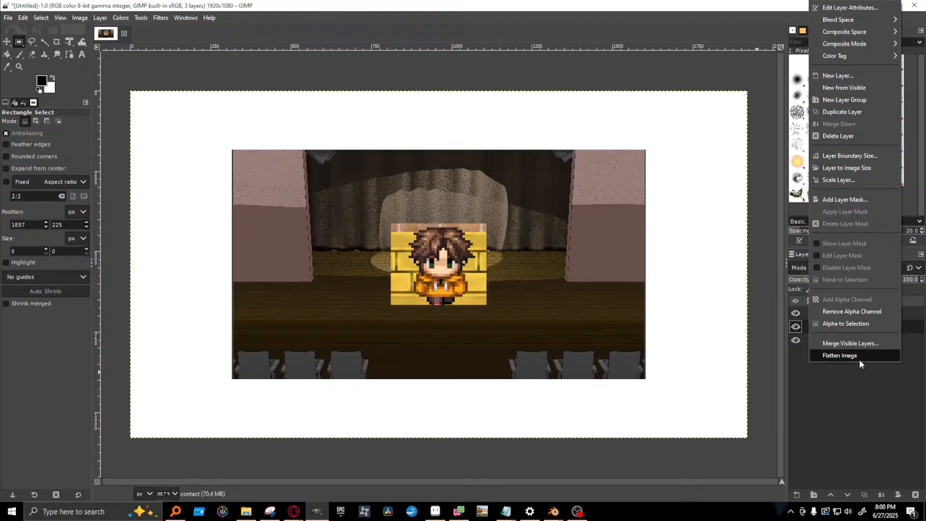
left_click(854, 451)
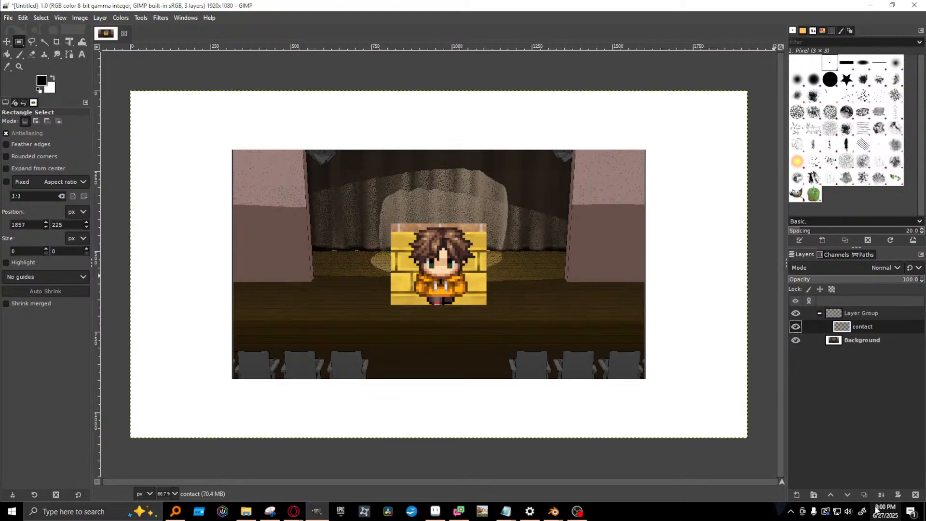
Step: Darken and desaturate the contact layer's sprite with Hue-Saturation, using Lightness -76.8 and Saturation -42.7
left_click(86, 18)
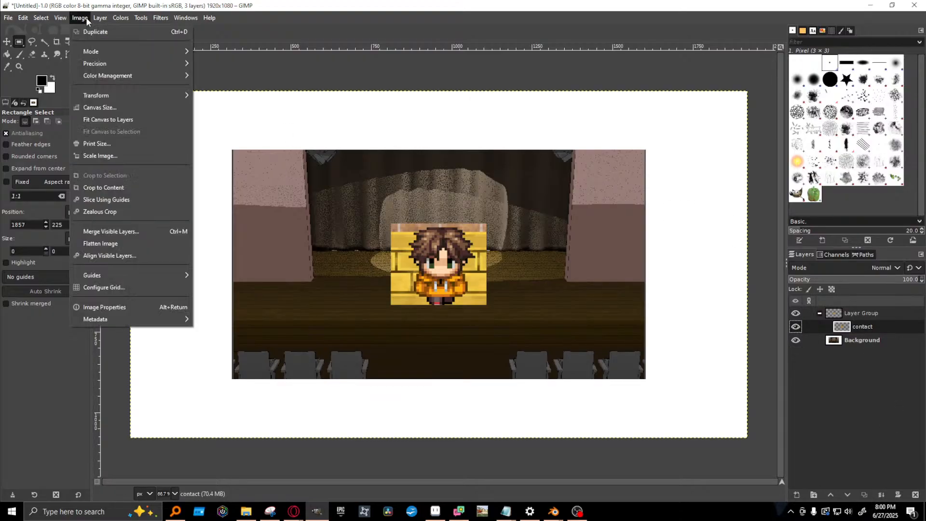
mouse_move(115, 51)
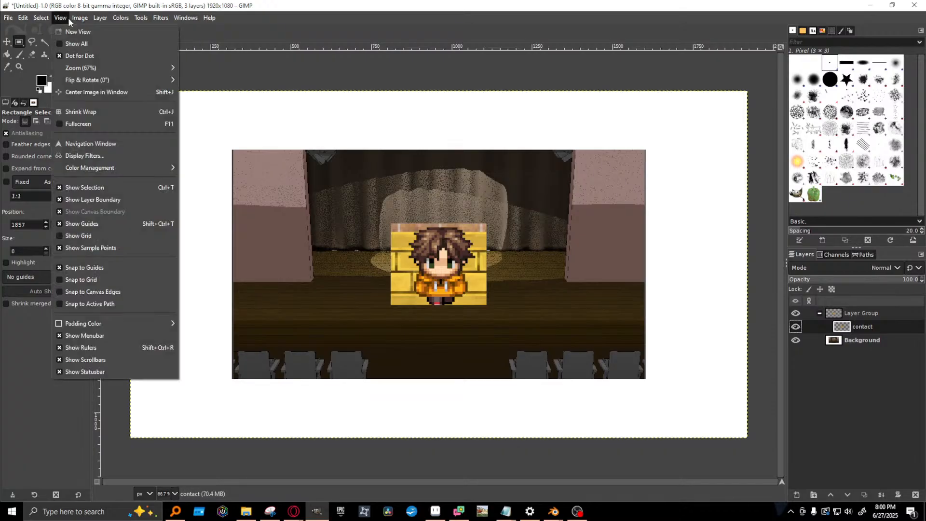
mouse_move(100, 18)
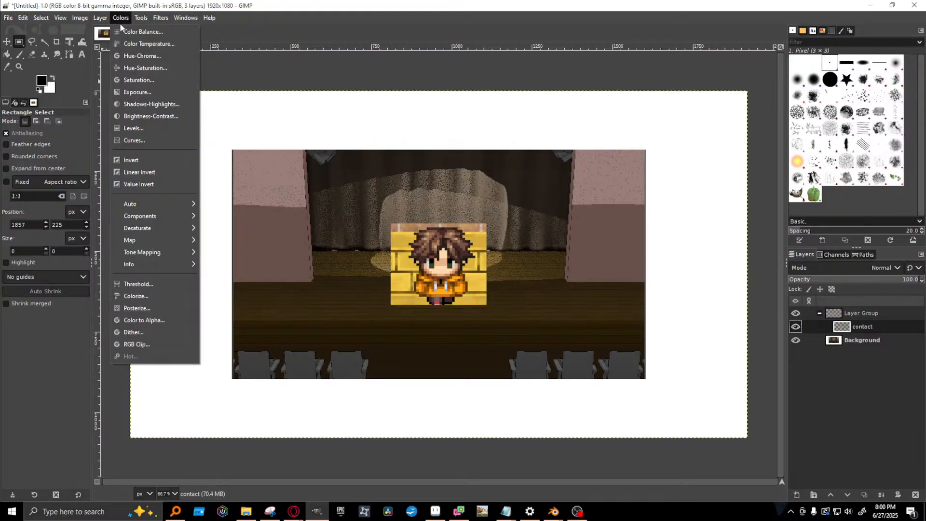
left_click(159, 70)
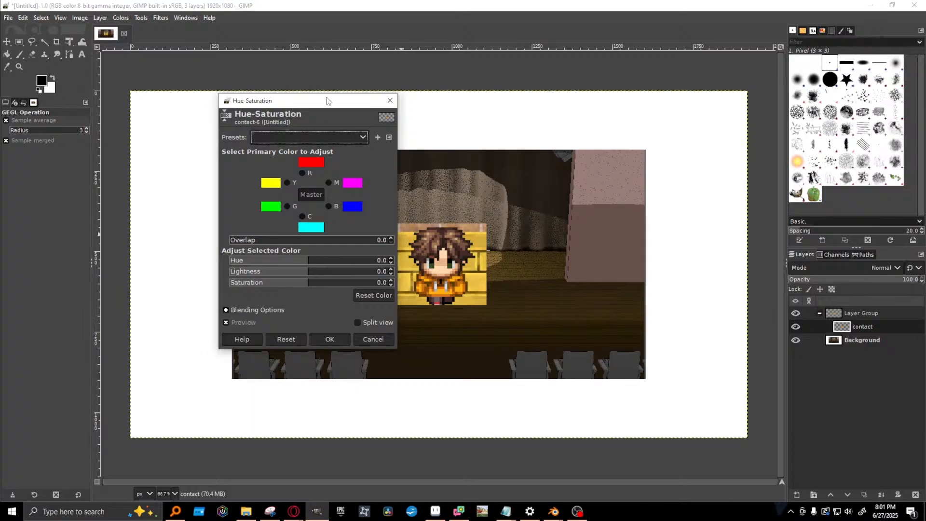
left_click_drag(327, 101, 297, 106)
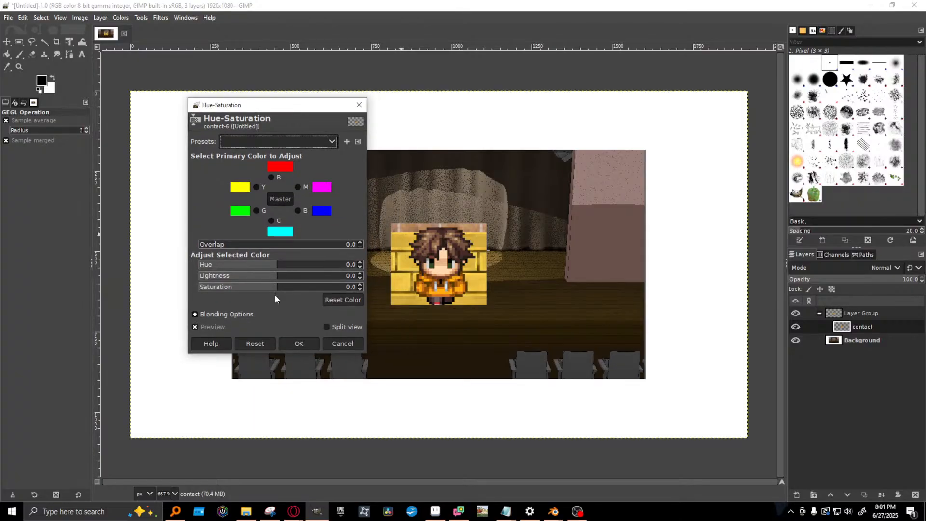
left_click_drag(275, 104, 211, 107)
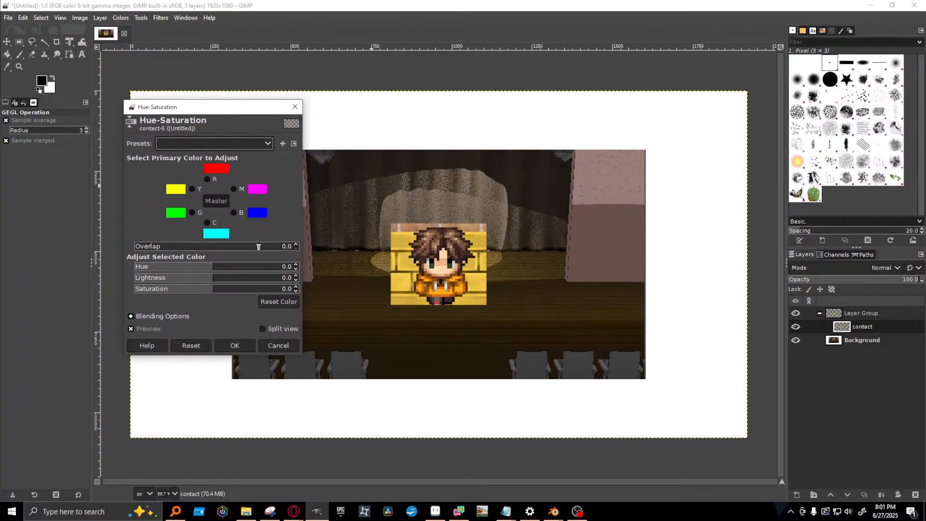
left_click_drag(206, 294, 150, 286)
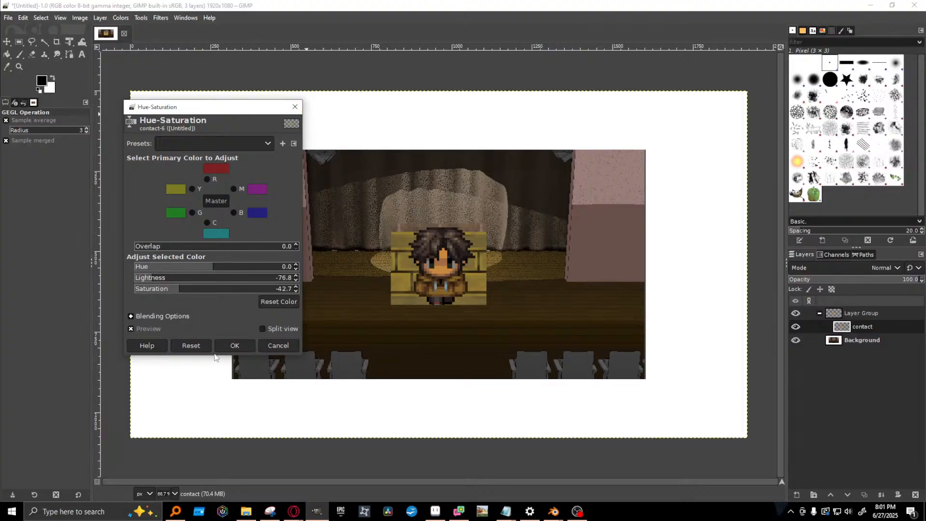
left_click(228, 347)
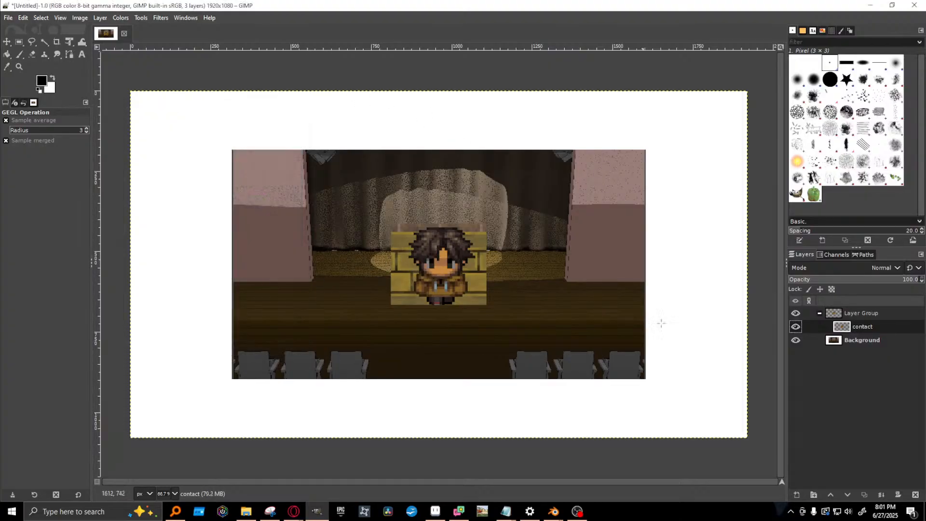
Step: Delete rectangular areas of the yellow brick background along both sides of the boy sprite and beside his feet
left_click(18, 42)
left_click_drag(381, 213, 408, 326)
left_click_drag(520, 189, 479, 330, "shift")
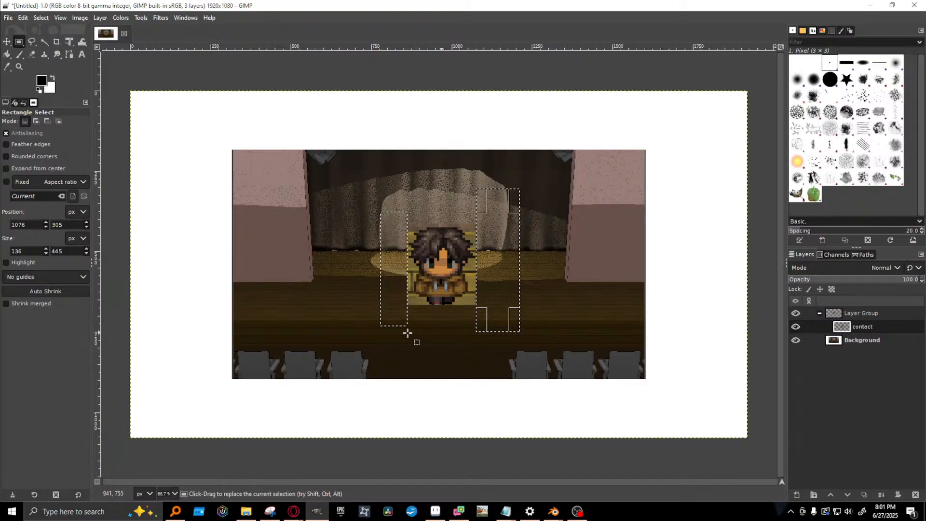
left_click(381, 333)
left_click_drag(391, 319, 426, 295)
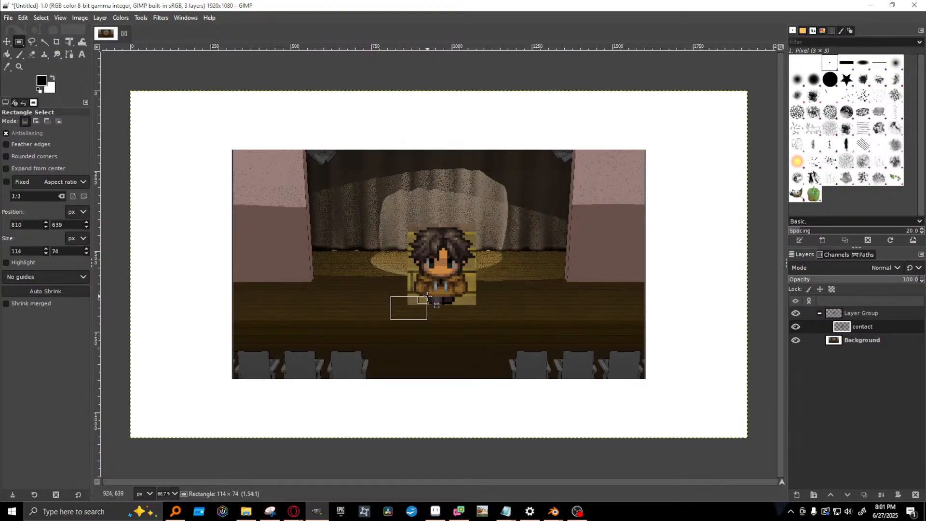
left_click_drag(500, 321, 456, 297)
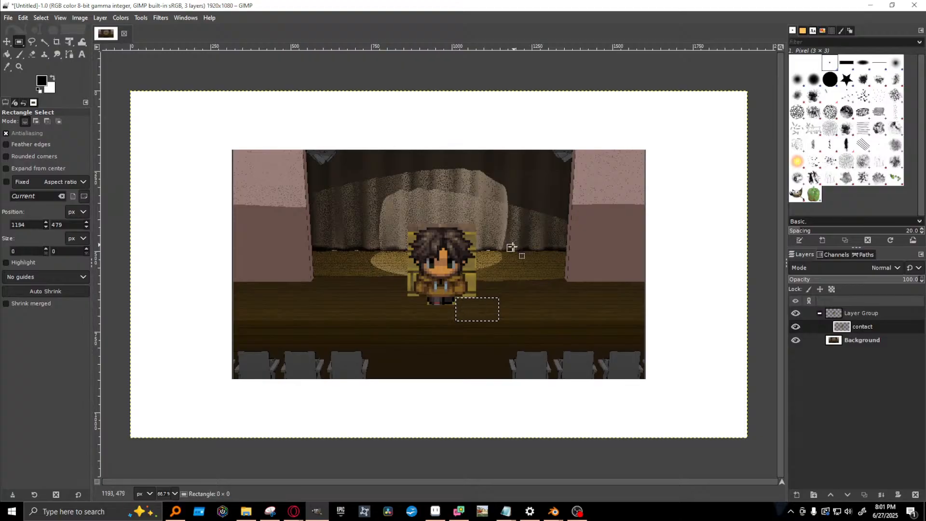
Step: Delete the remaining yellow brick patches beside the boy sprite's hoodie and around his head
left_click_drag(466, 267, 482, 304)
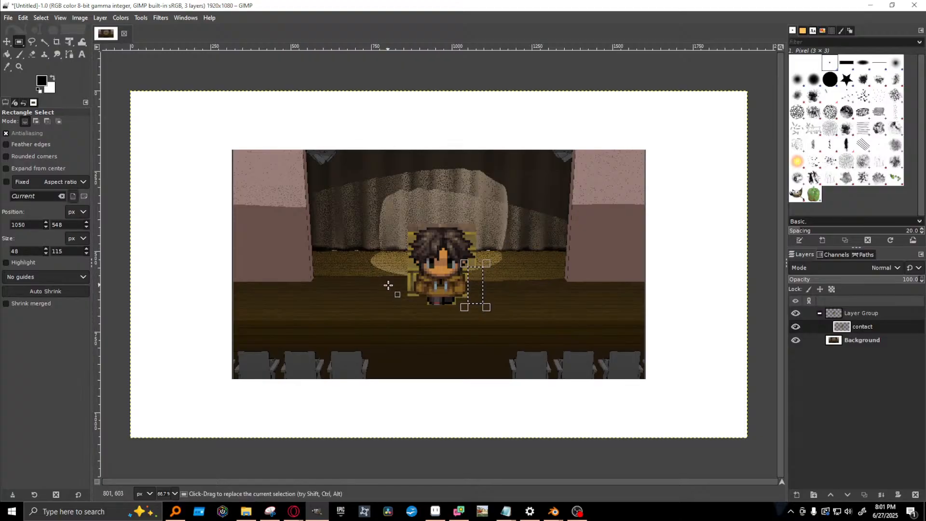
left_click_drag(390, 306, 414, 260)
left_click(623, 296)
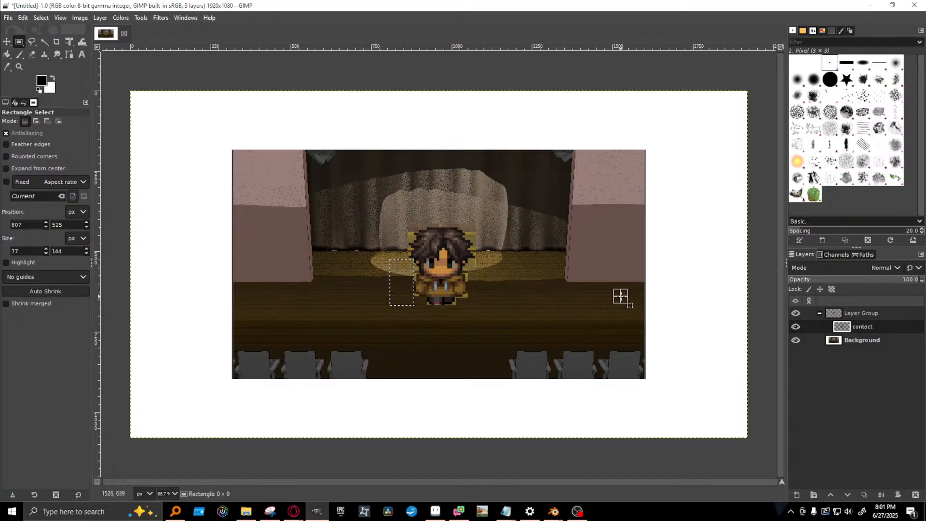
left_click_drag(400, 214, 485, 283)
left_click(504, 307)
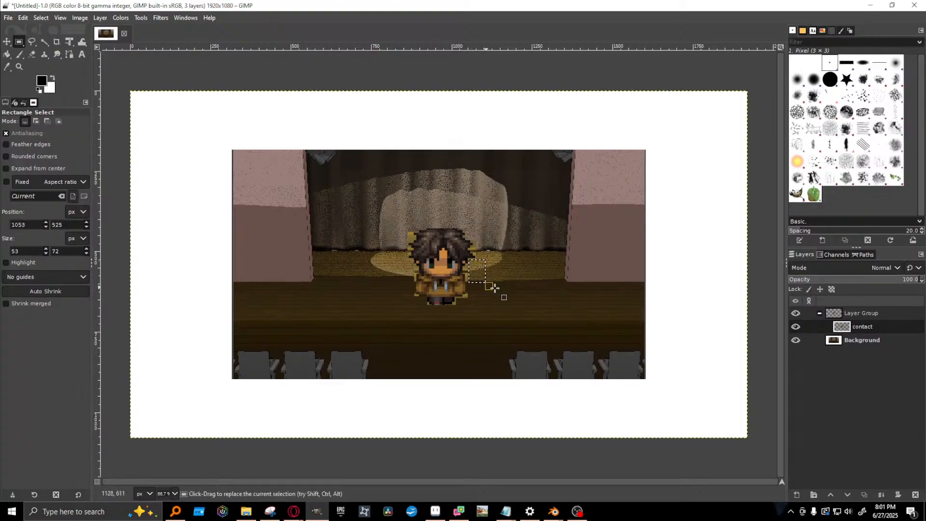
left_click_drag(384, 215, 413, 245)
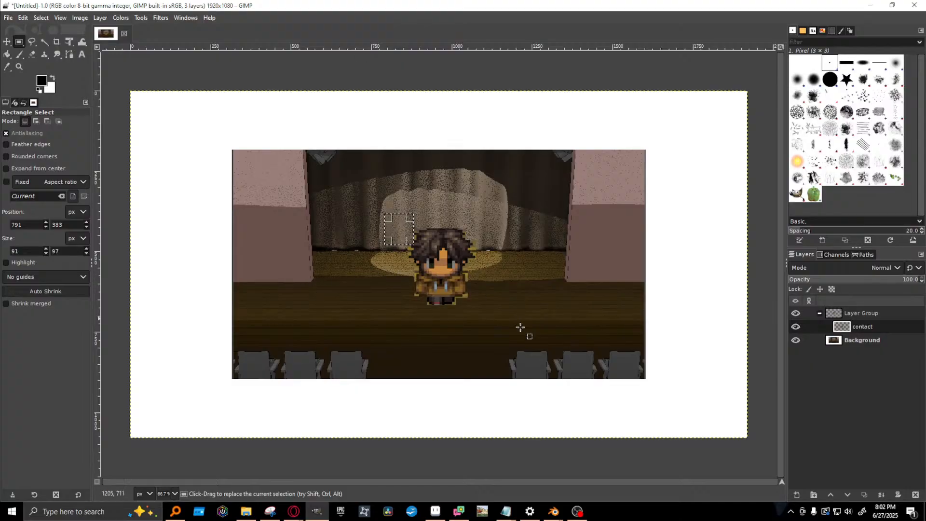
Step: Switch to the HomesickTheaterPixelArt scene in Blender and display its 3D viewport in rendered shading
key("alt+Tab")
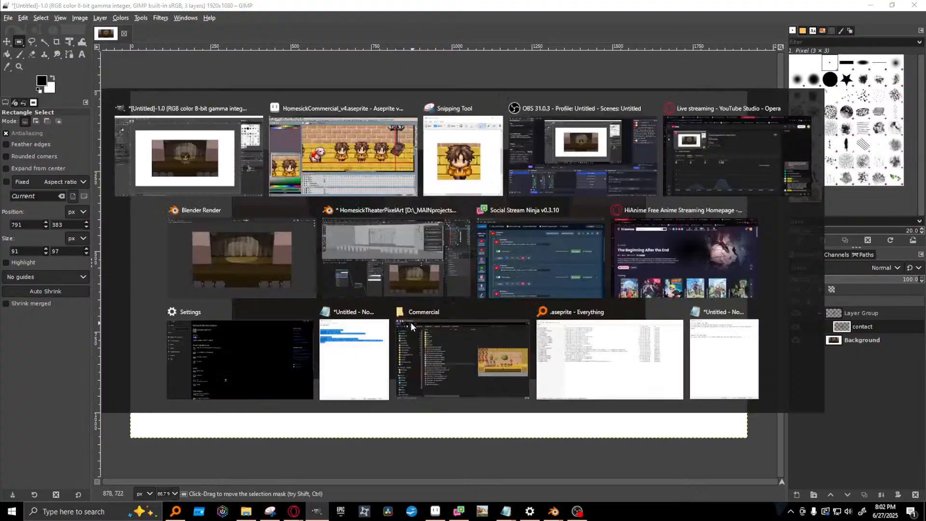
key("alt+Tab")
mouse_move(554, 512)
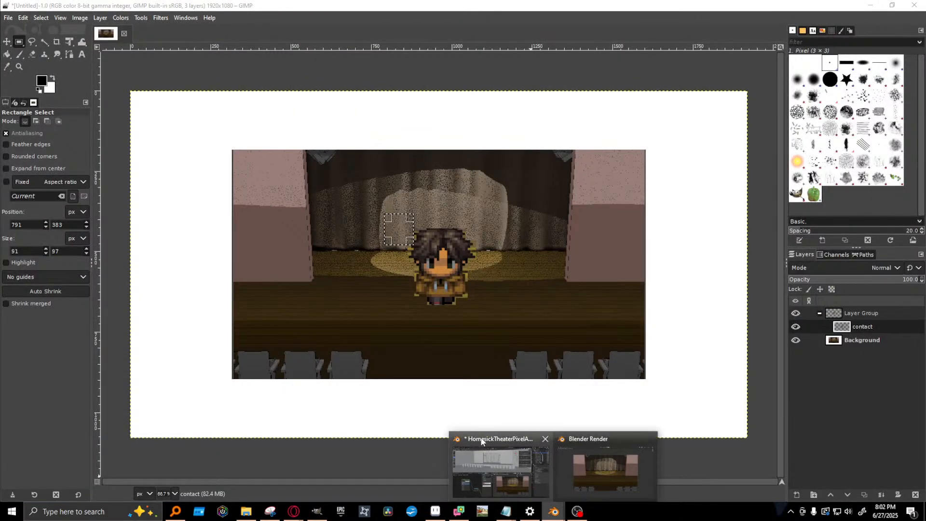
left_click(494, 447)
mouse_move(563, 245)
middle_mouse_down()
mouse_move(478, 169)
mouse_move(471, 187)
middle_mouse_up()
left_click(748, 30)
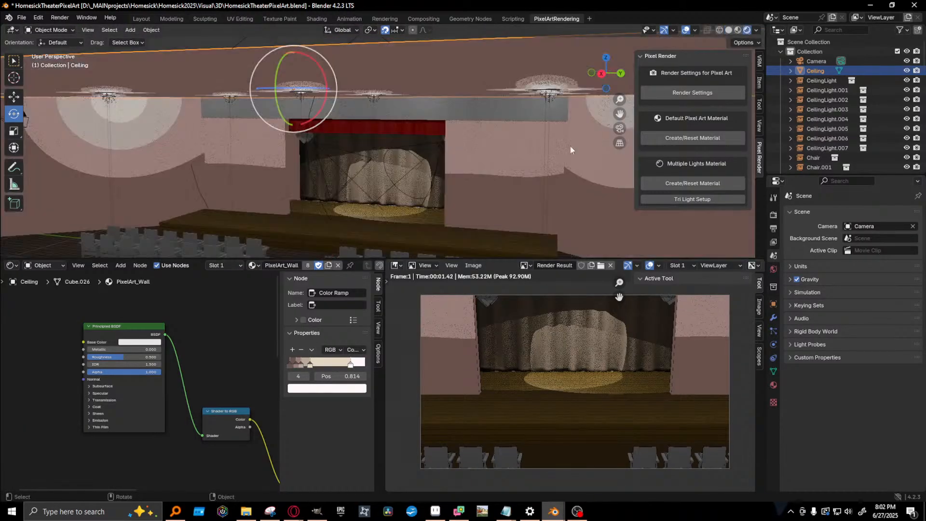
Step: Examine the lighting on the theater's stage curtain, the side wall next to the stage and the ceiling lights
scroll(476, 202, "up", 4)
middle_click_drag(389, 240, 357, 151, "shift")
left_click(371, 110)
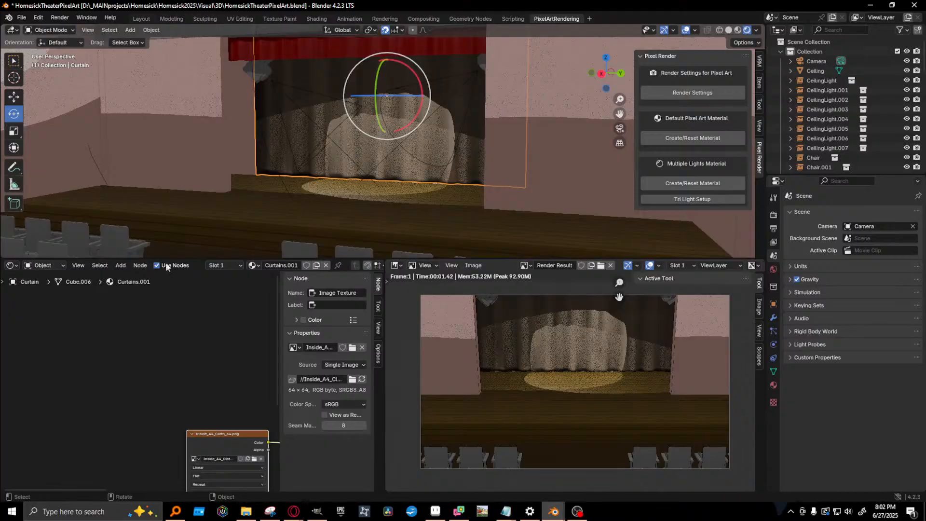
left_click(236, 239)
left_click(157, 145)
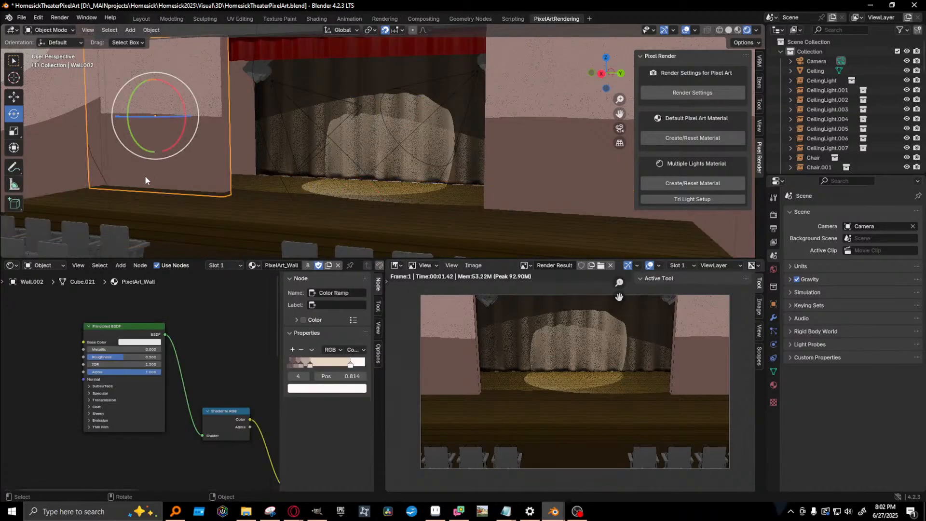
middle_click_drag(146, 176, 240, 212, "alt")
left_click_drag(240, 212, 218, 208, "alt")
middle_click_drag(167, 174, 241, 96)
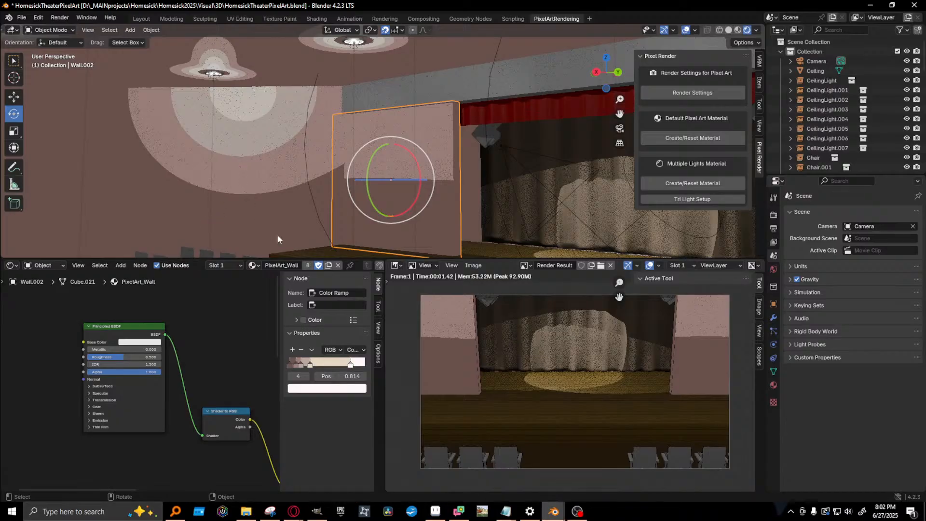
Step: Open the recent file HomesickBackgroundRND.blend without saving the changes to the theater scene
left_click(22, 17)
mouse_move(39, 68)
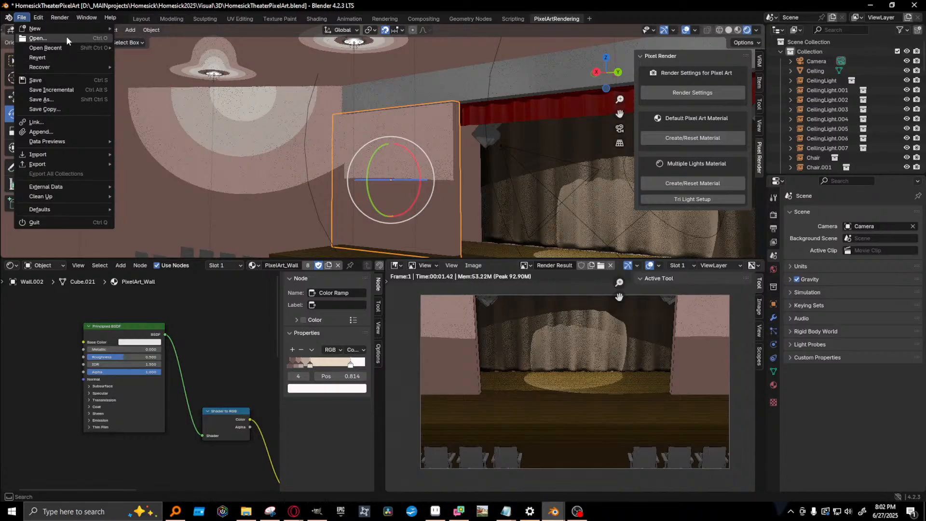
mouse_move(69, 50)
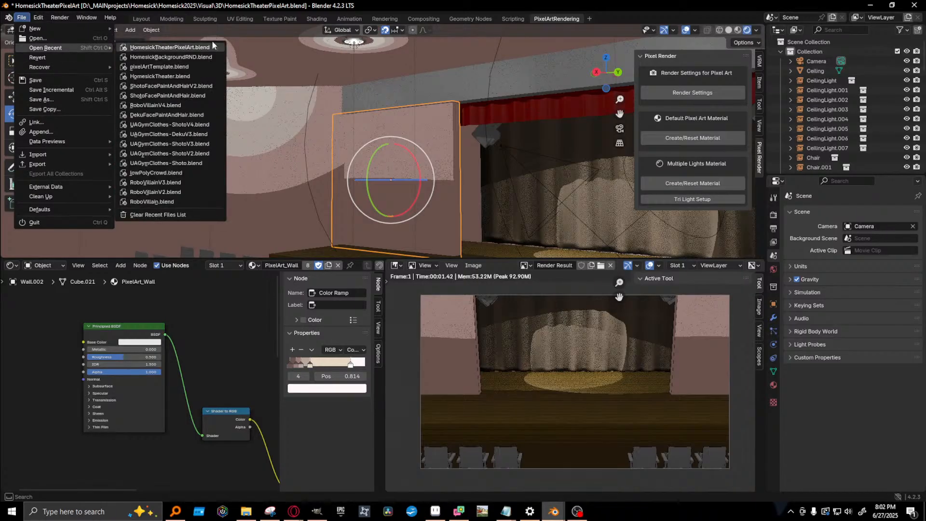
left_click(193, 57)
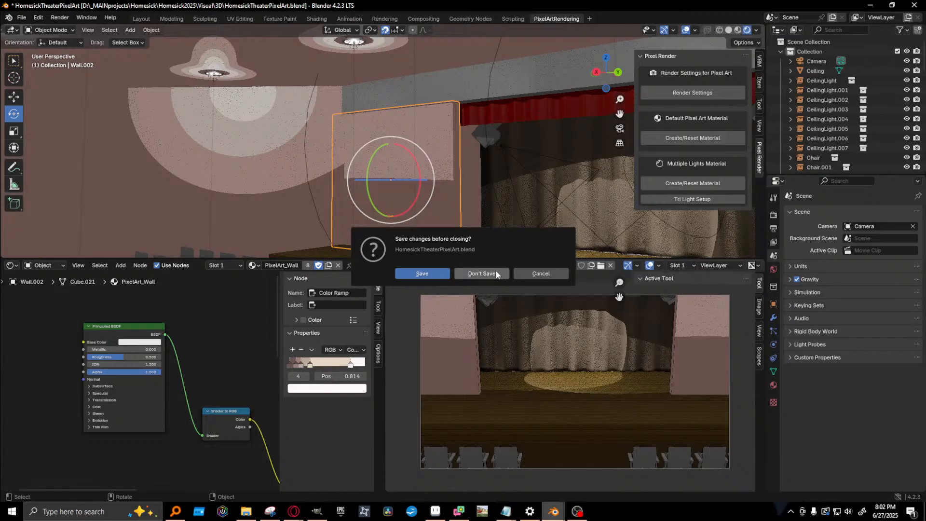
left_click(482, 273)
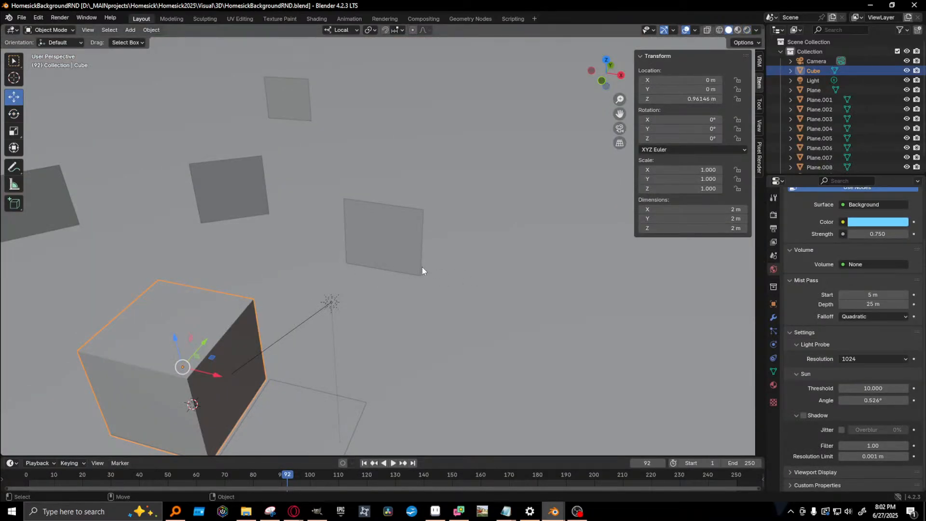
Step: Display the background scene in rendered shading and view the orange cube, wooden planks and surrounding trees
left_click(747, 31)
middle_click_drag(459, 206, 422, 277)
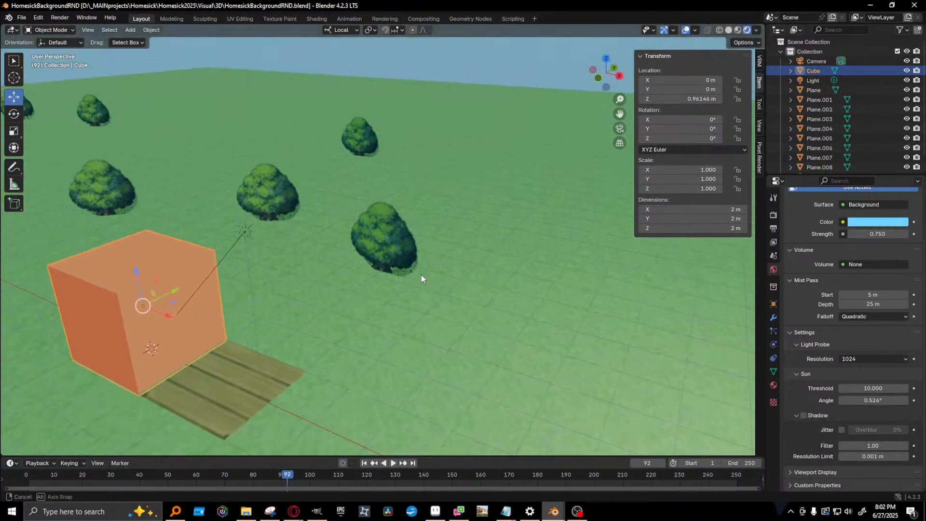
mouse_move(290, 261)
middle_mouse_down()
mouse_move(472, 232)
mouse_move(513, 205)
mouse_move(220, 212)
middle_mouse_up()
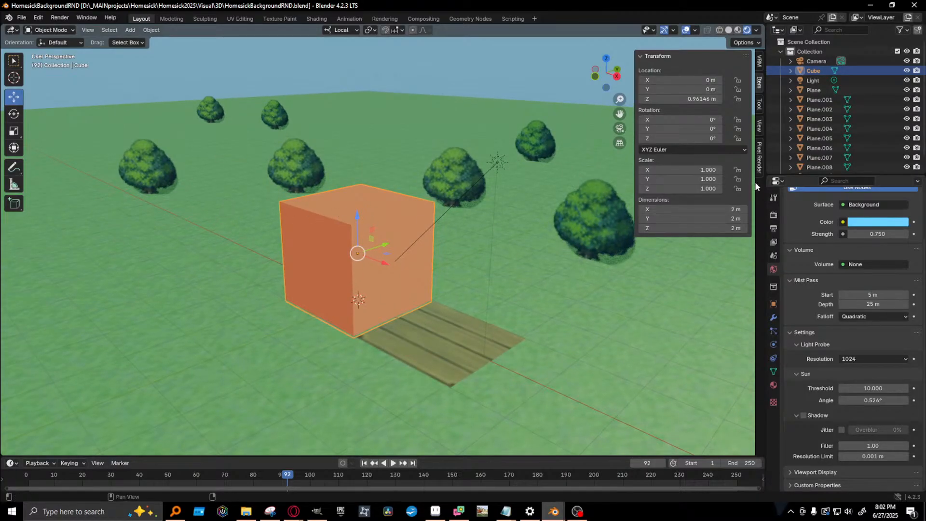
middle_click_drag(504, 223, 521, 205)
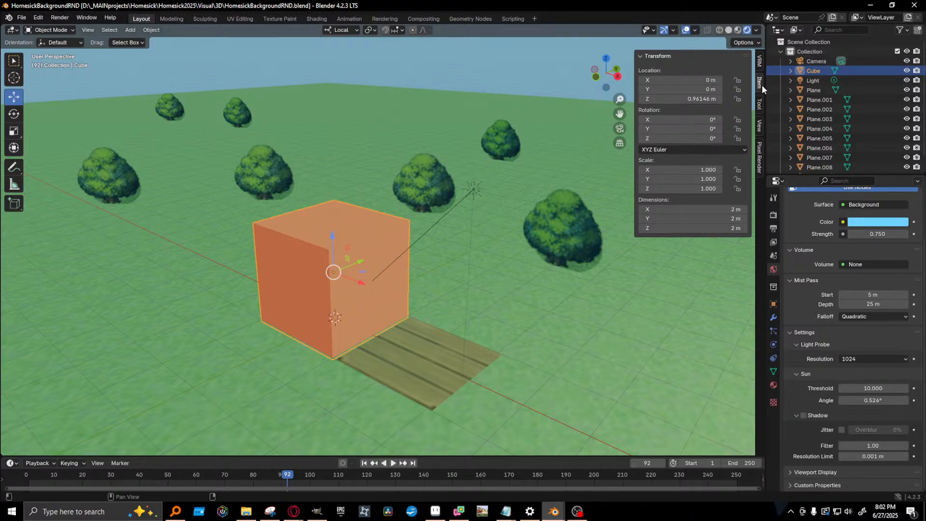
Step: Collapse the Transform section and render a still image of the current frame
left_click(642, 56)
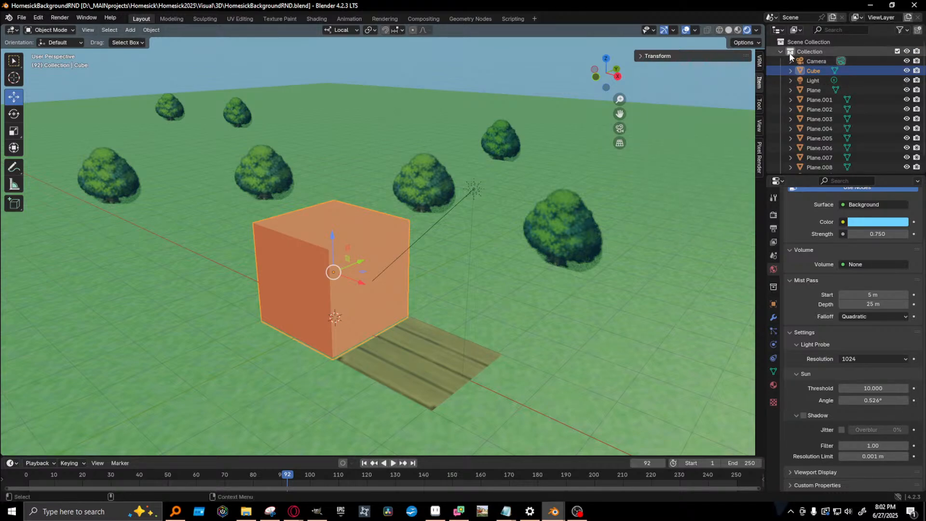
left_click(760, 62)
left_click(760, 87)
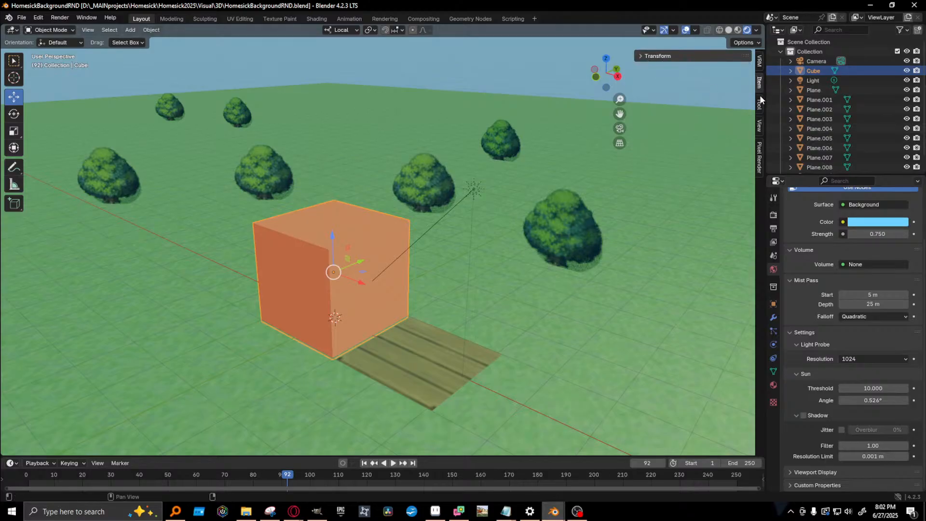
middle_click_drag(487, 264, 502, 265)
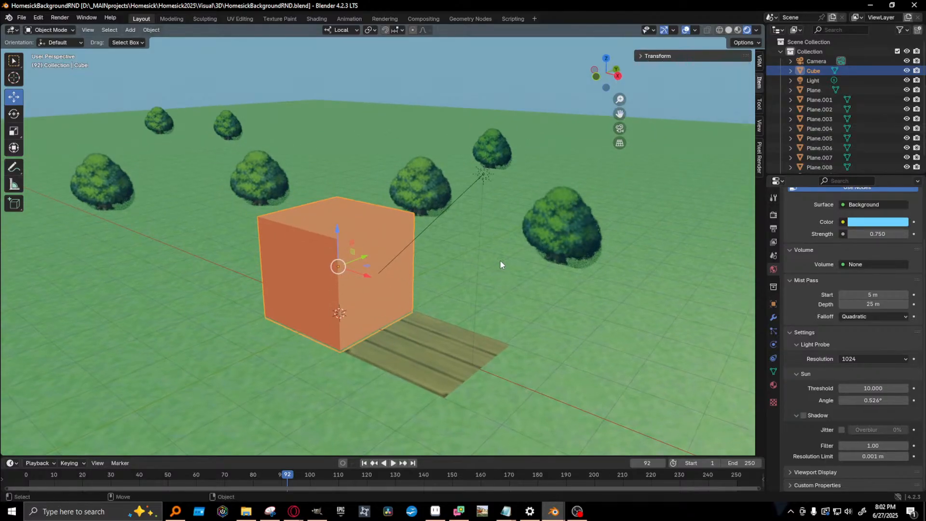
key("F12")
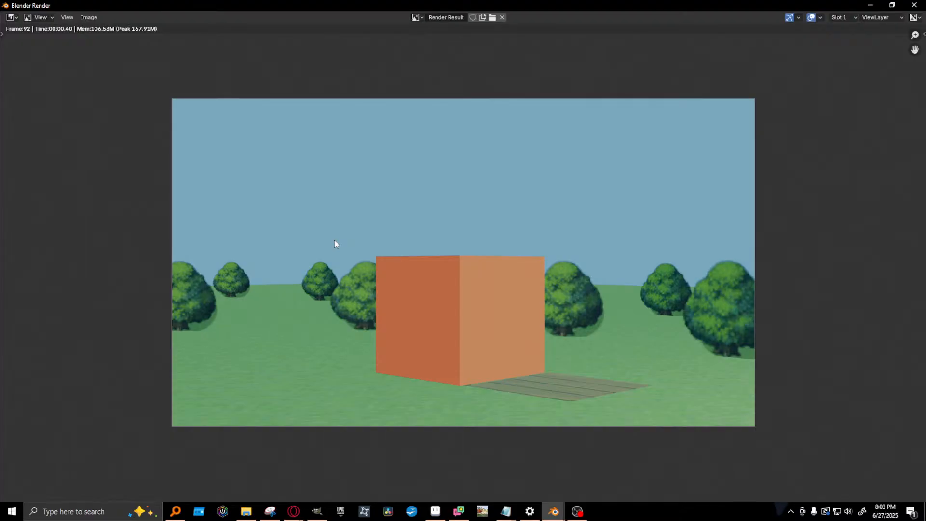
Step: Switch to the Homesick Adventures - Episode 4 video on YouTube and skip ahead to the blurred forest scene at 8:48
mouse_move(294, 511)
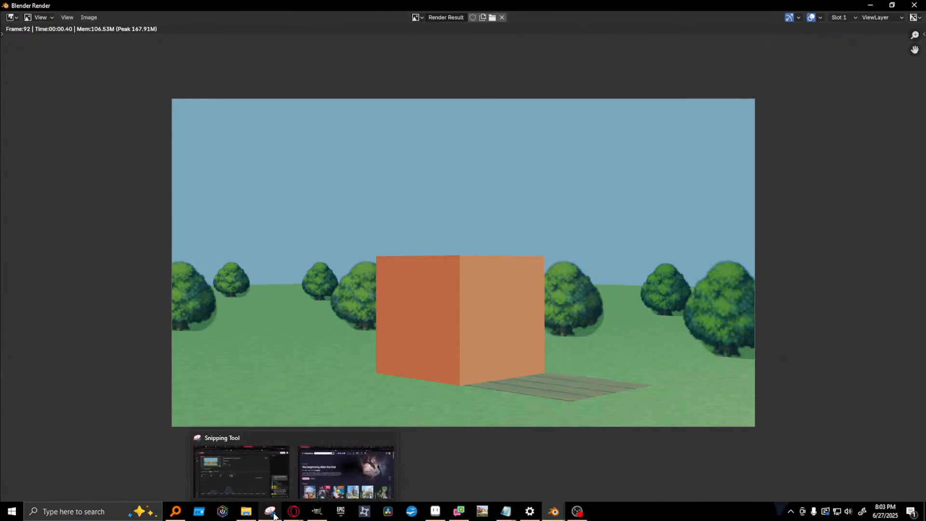
left_click(207, 467)
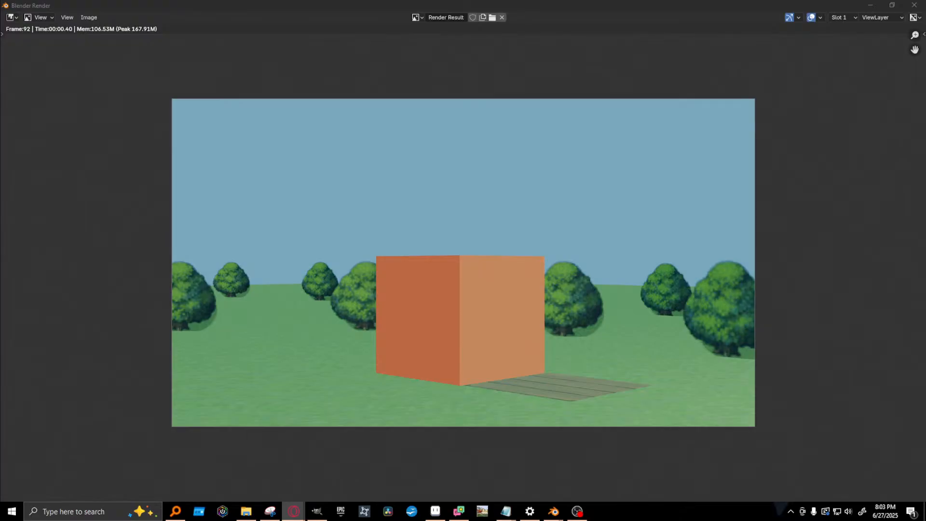
left_click_drag(0, 189, 555, 103)
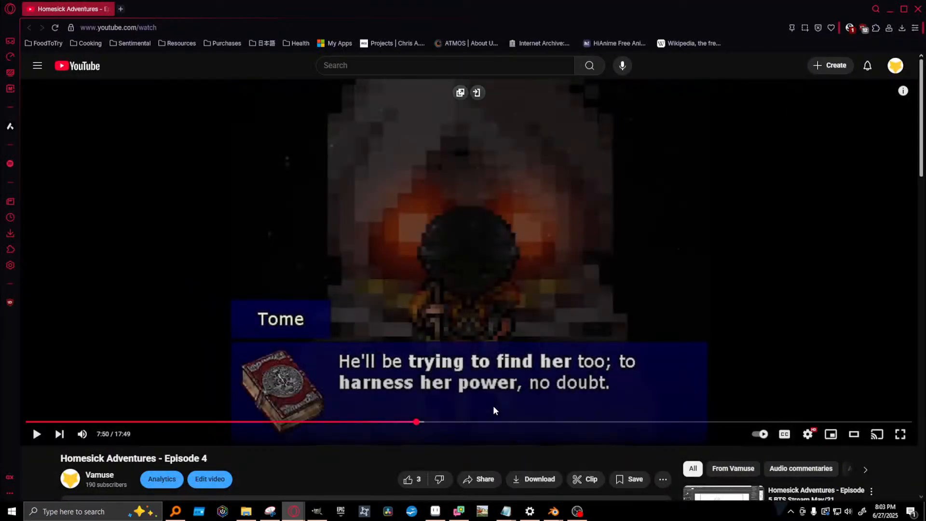
left_click_drag(418, 427, 446, 428)
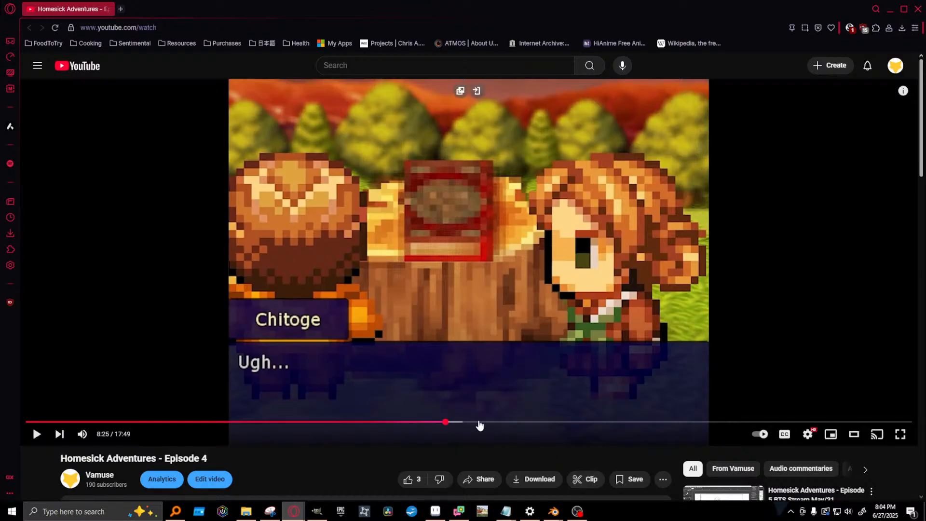
left_click_drag(459, 422, 463, 423)
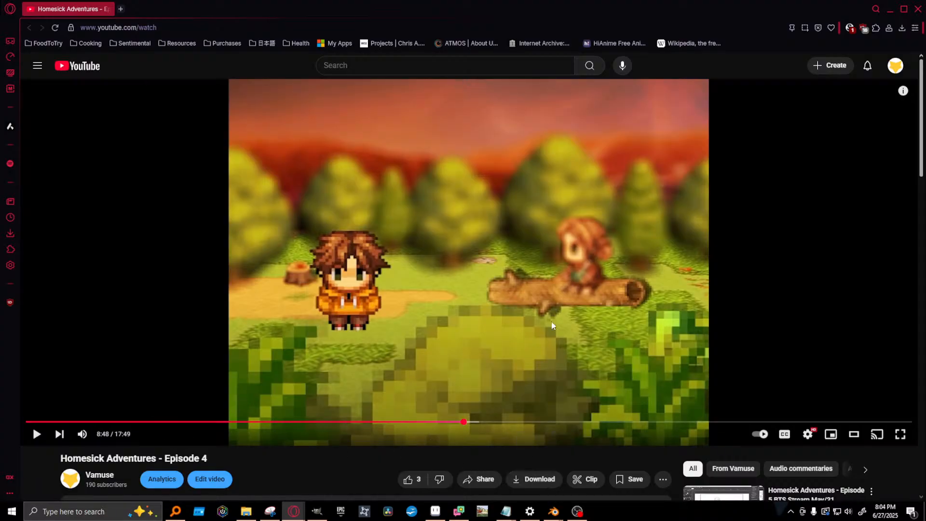
Step: Switch back to Blender, put the render window away and select the Plane.002 tree in the HomesickBackgroundRND scene
mouse_move(554, 511)
left_click(614, 466)
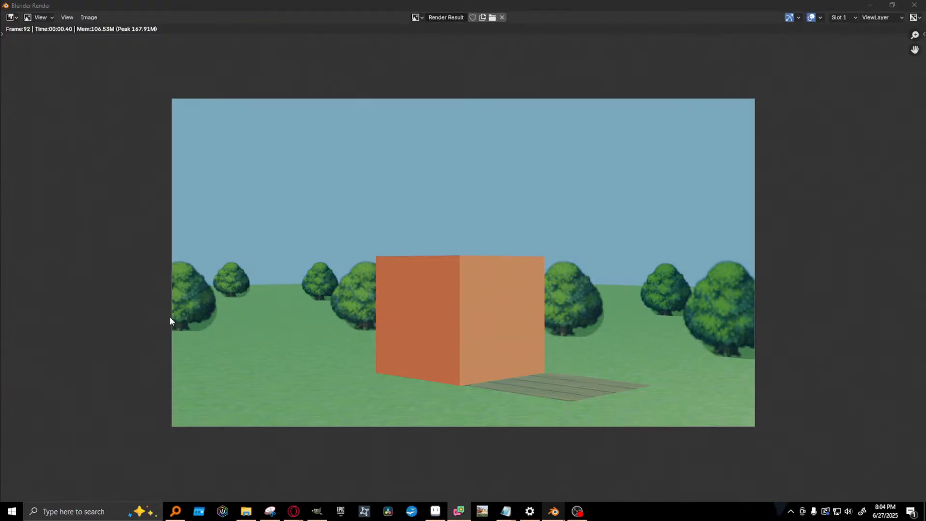
left_click(871, 5)
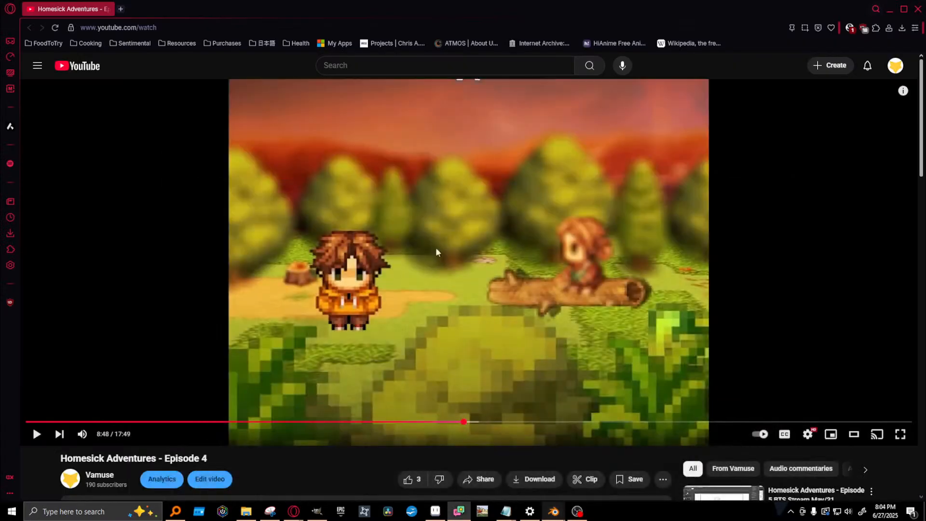
mouse_move(554, 511)
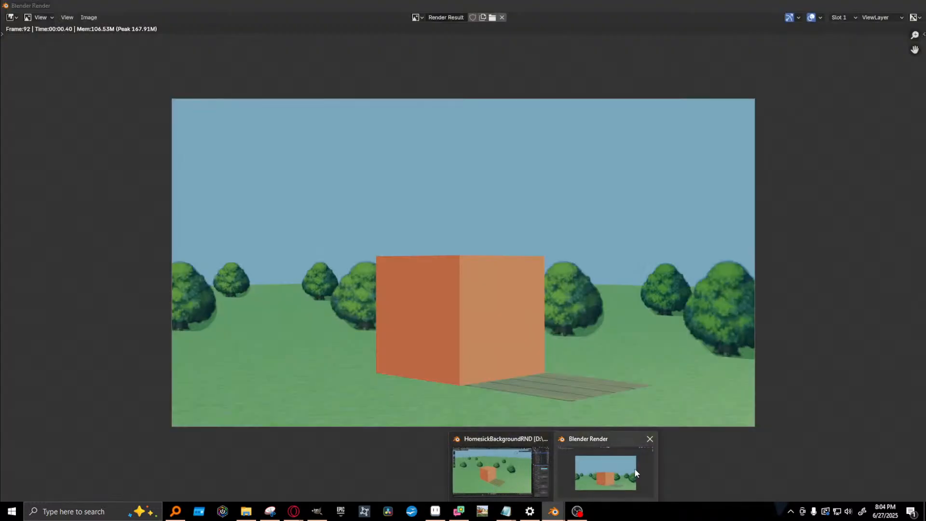
left_click(477, 462)
left_click(572, 232)
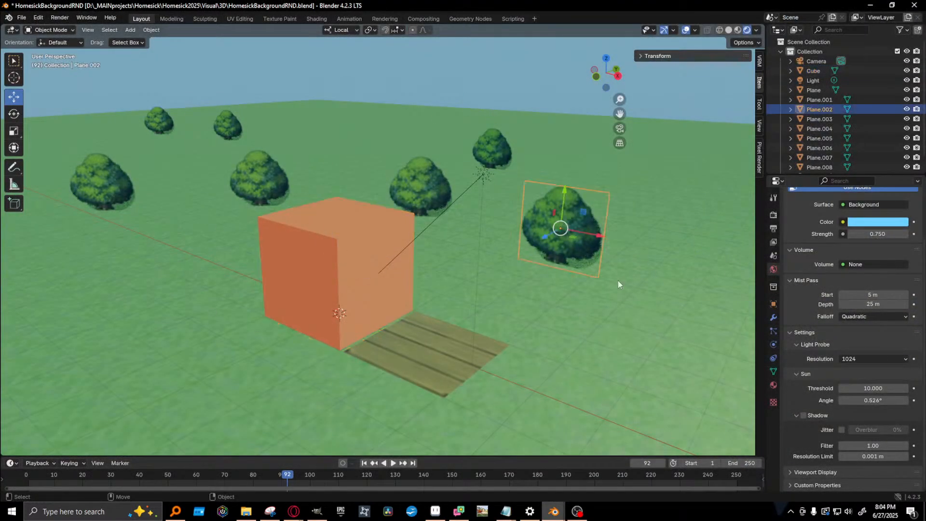
Step: Examine the selected tree from several angles, including a close-up of its foliage texture and transparent edges
middle_click_drag(584, 278, 550, 273)
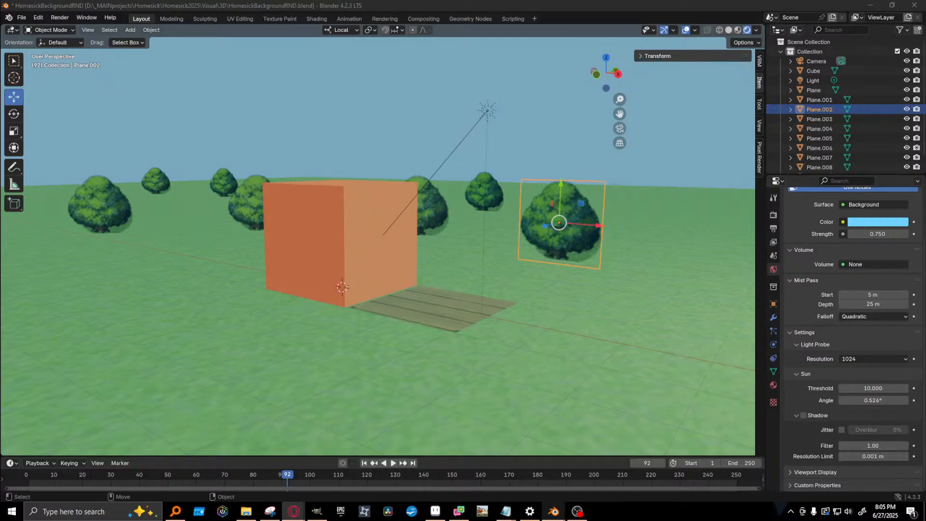
middle_click_drag(500, 300, 529, 282)
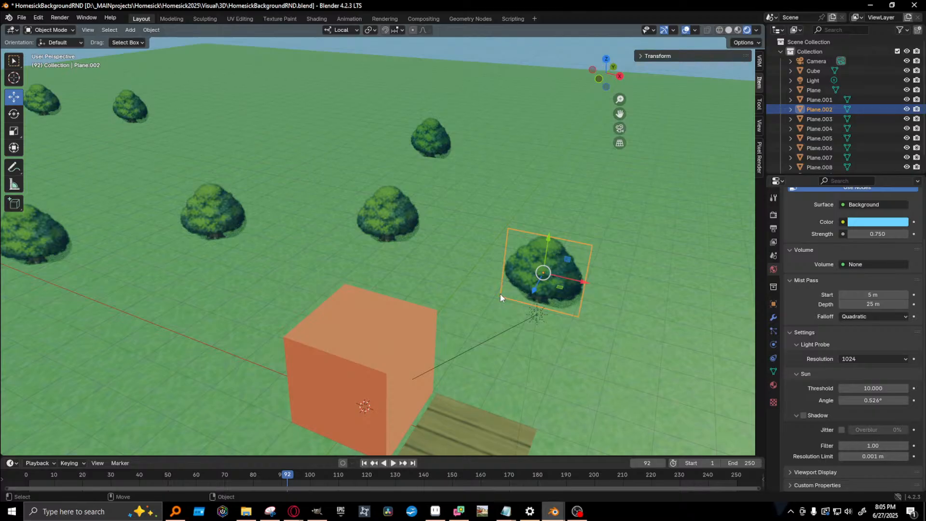
middle_click_drag(504, 294, 376, 263, "shift")
scroll(418, 279, "up", 5)
scroll(416, 271, "up", 6)
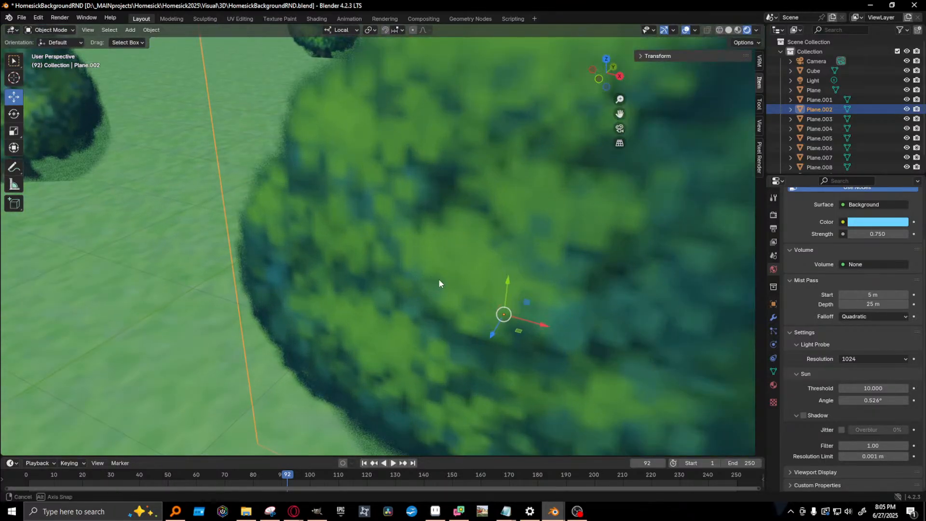
middle_click_drag(479, 269, 499, 250)
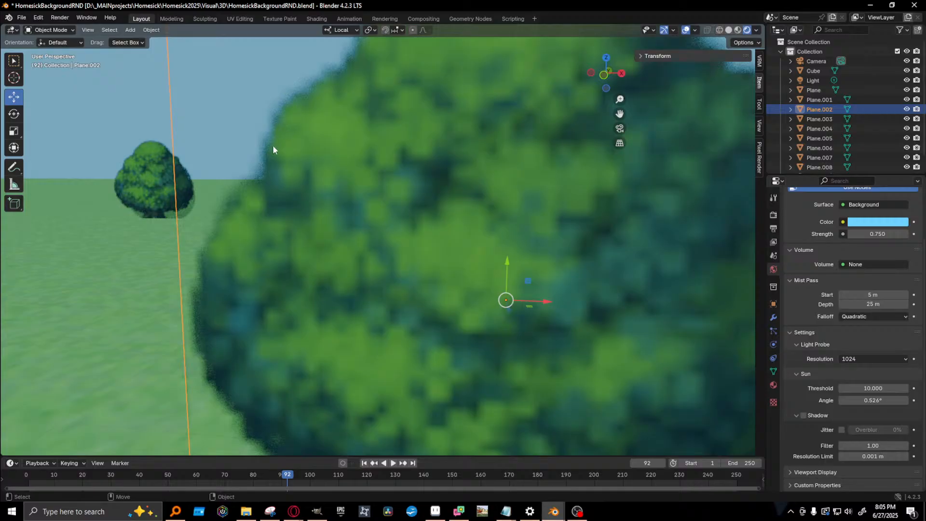
Step: Write "increase resolution" and "transparency dithering" on separate lines in a blank Notepad document
left_click(510, 512)
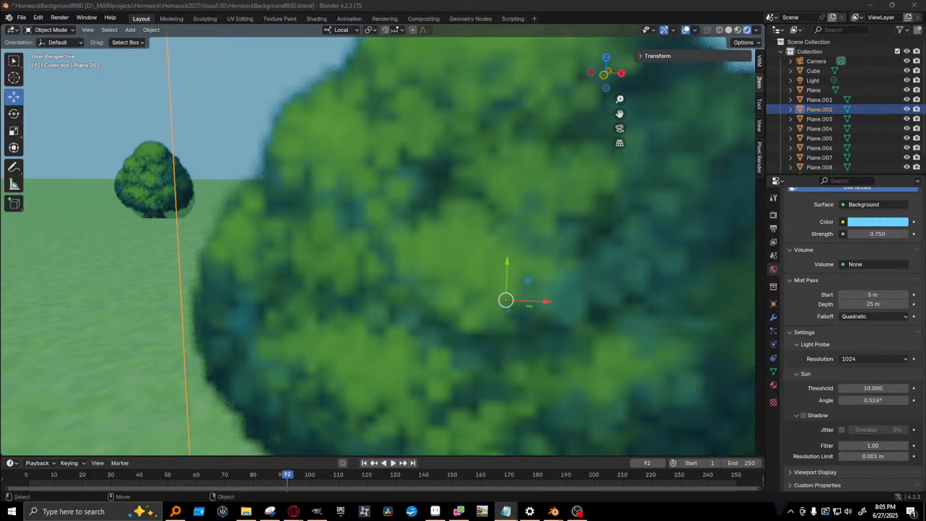
left_click_drag(0, 53, 561, 36)
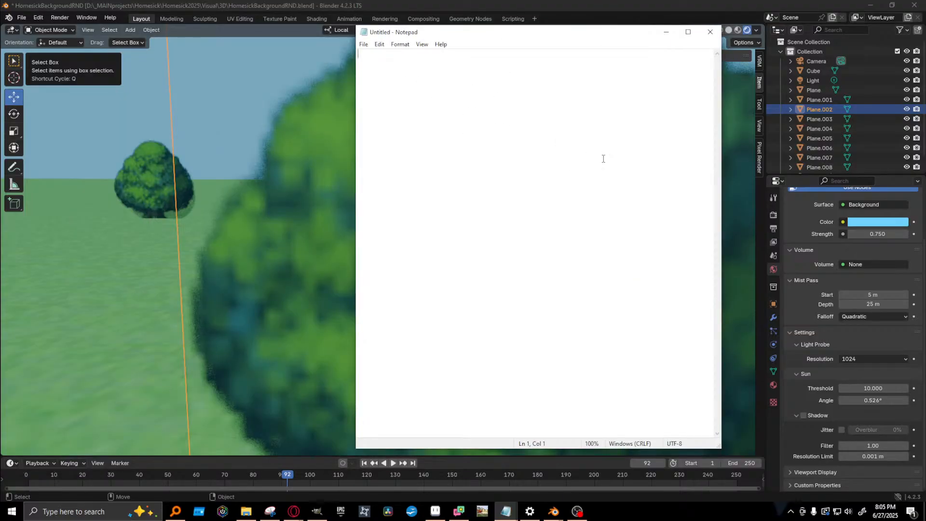
type("increase resolution")
key("Return")
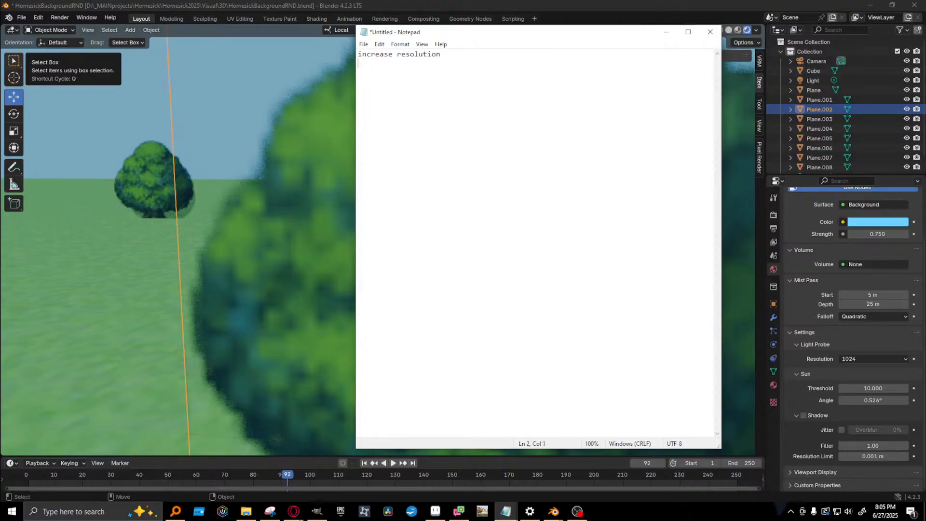
type("transparency dithering")
left_click(457, 59)
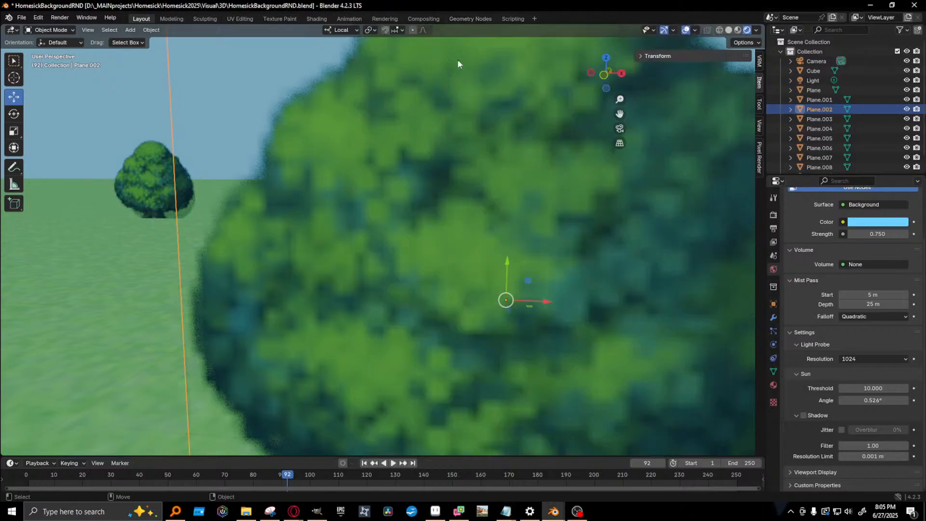
Step: View the whole selected tree and its neighbours, and add the line "build a full environment" to the Notepad notes
scroll(376, 255, "down", 6)
middle_click_drag(392, 268, 524, 278)
key("alt+Tab")
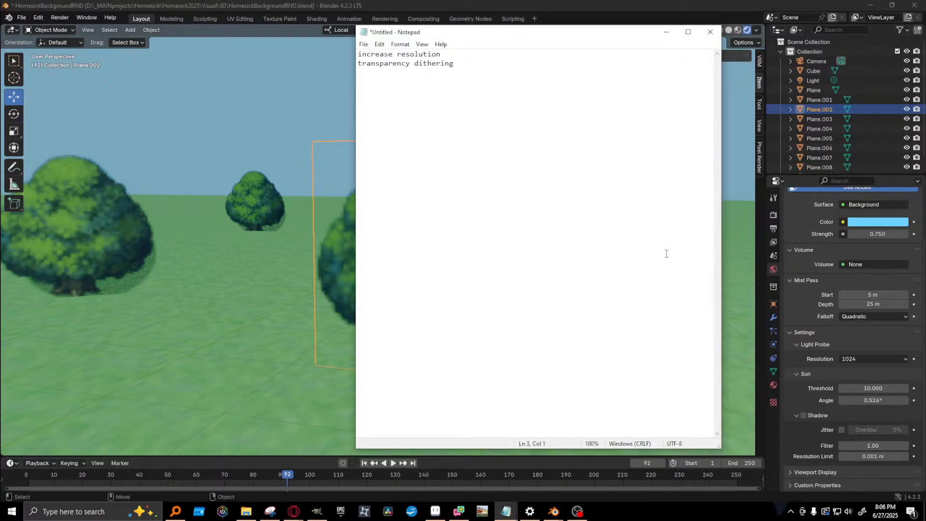
type("build a full environment")
key("Return")
left_click_drag(514, 36, 1, 79)
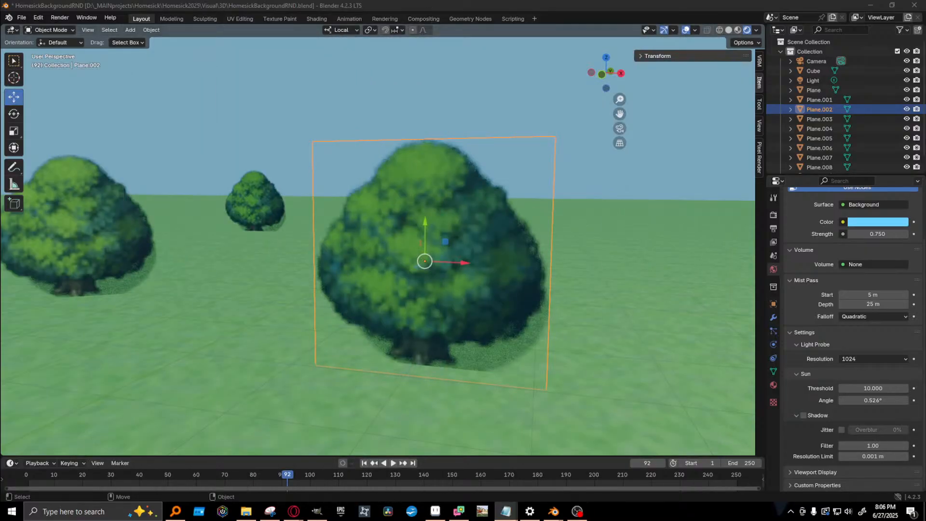
mouse_move(175, 512)
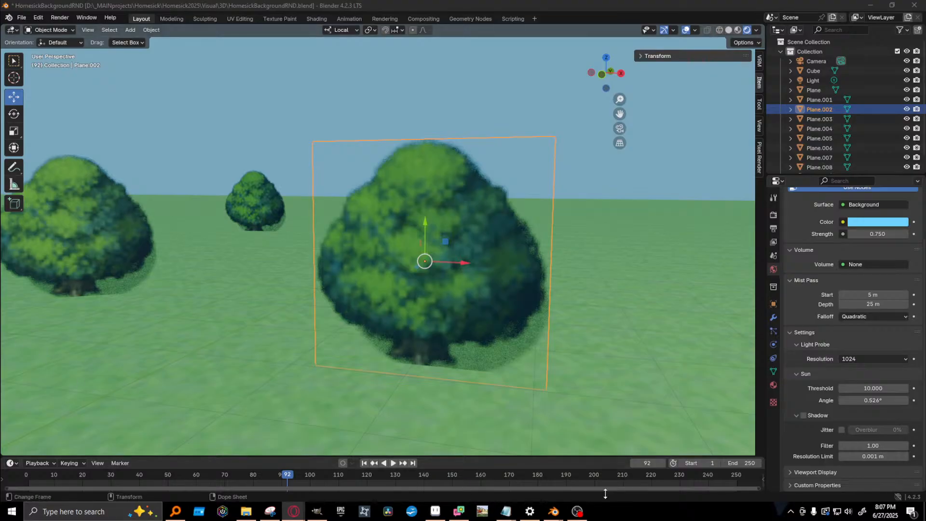
mouse_move(505, 513)
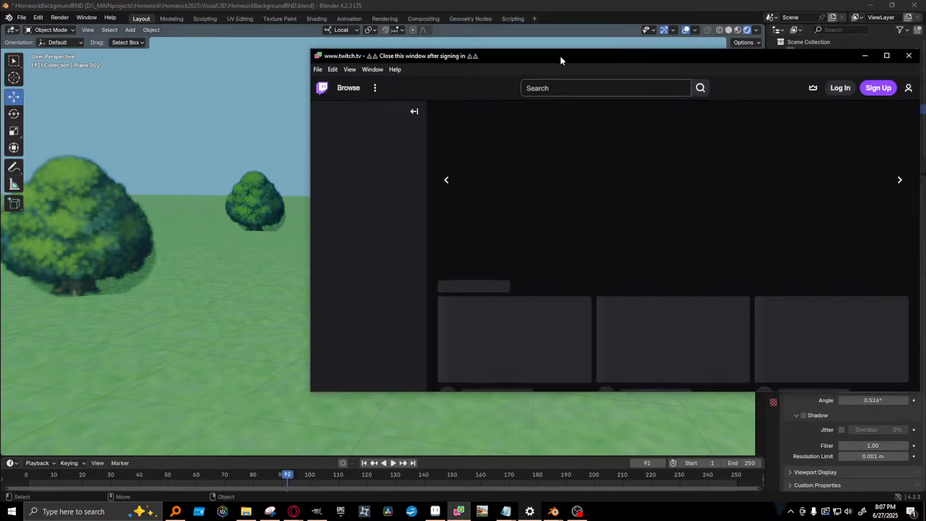
left_click_drag(560, 56, 0, 97)
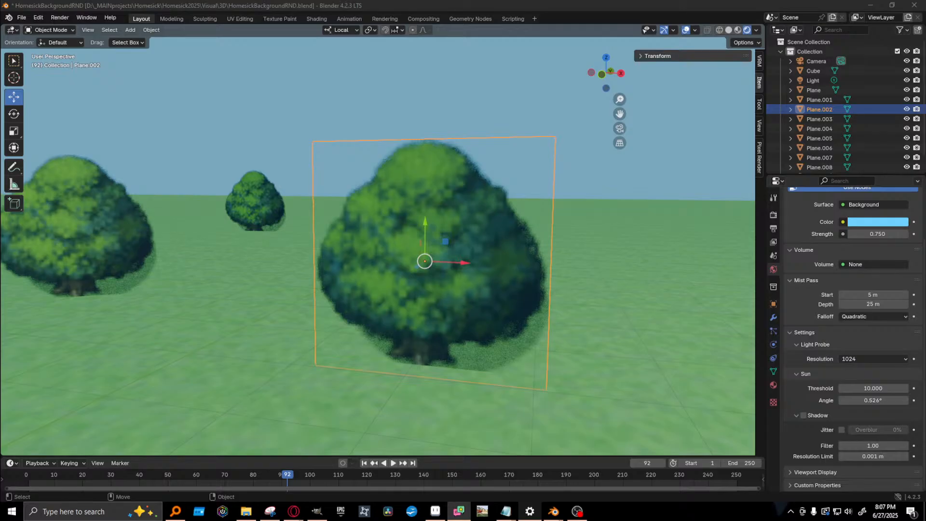
left_click_drag(467, 57, 0, 97)
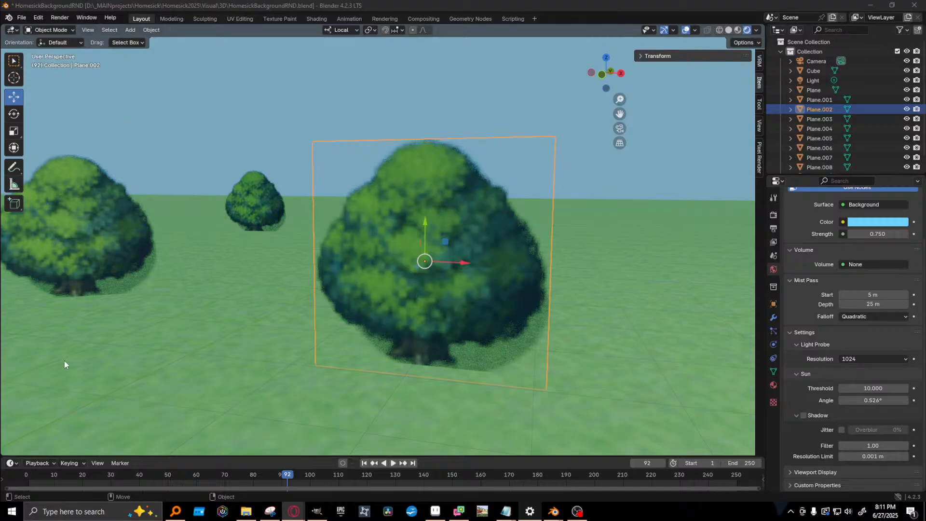
Step: Review the tree and cube in the scene against the Notepad to-do list, and return to Blender
mouse_move(288, 286)
middle_mouse_down()
mouse_move(317, 274)
mouse_move(291, 284)
middle_mouse_up()
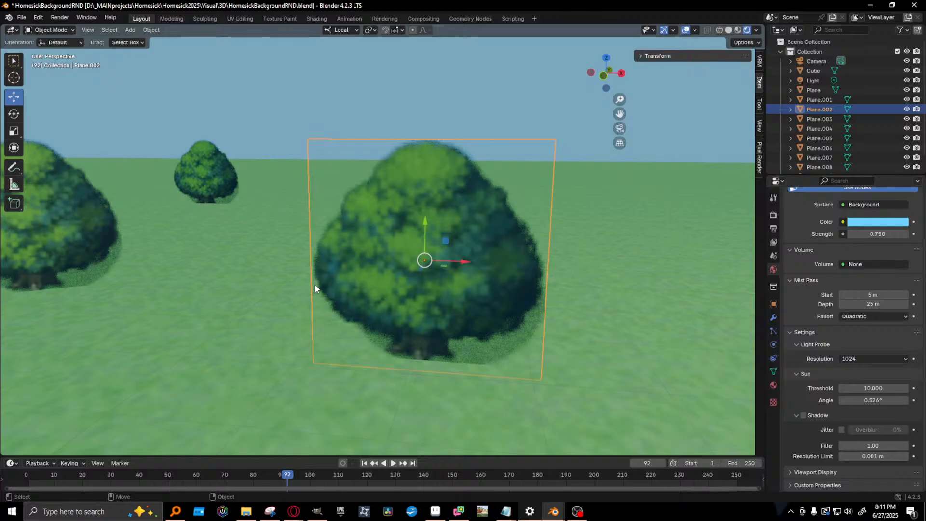
scroll(351, 289, "down", 4)
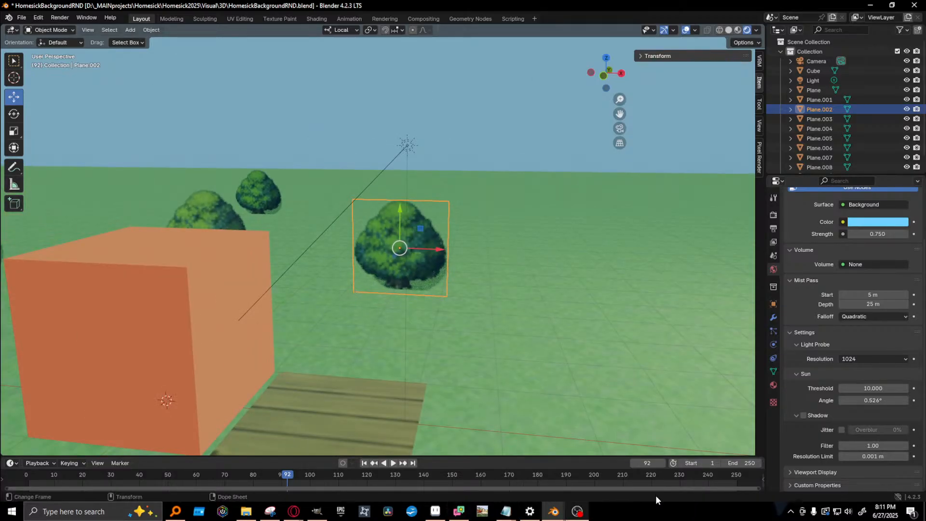
mouse_move(505, 511)
mouse_move(577, 510)
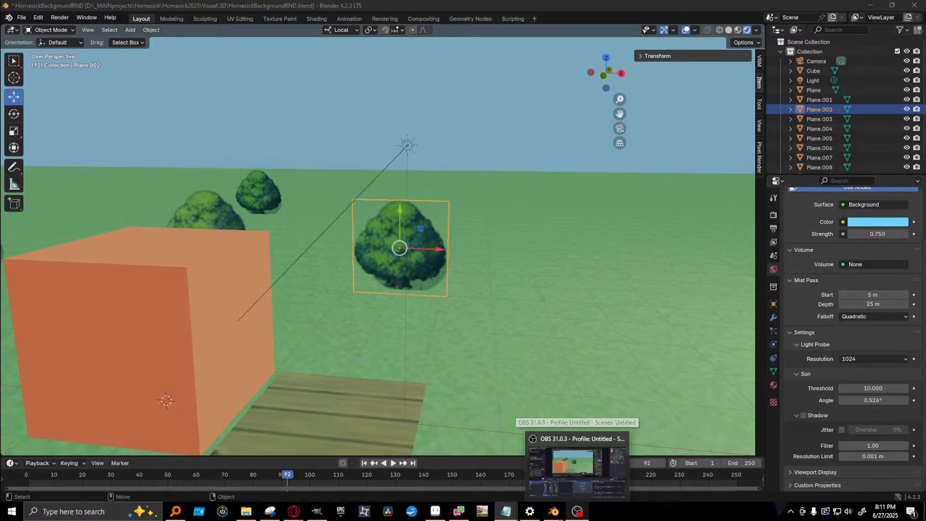
left_click_drag(0, 10, 284, 33)
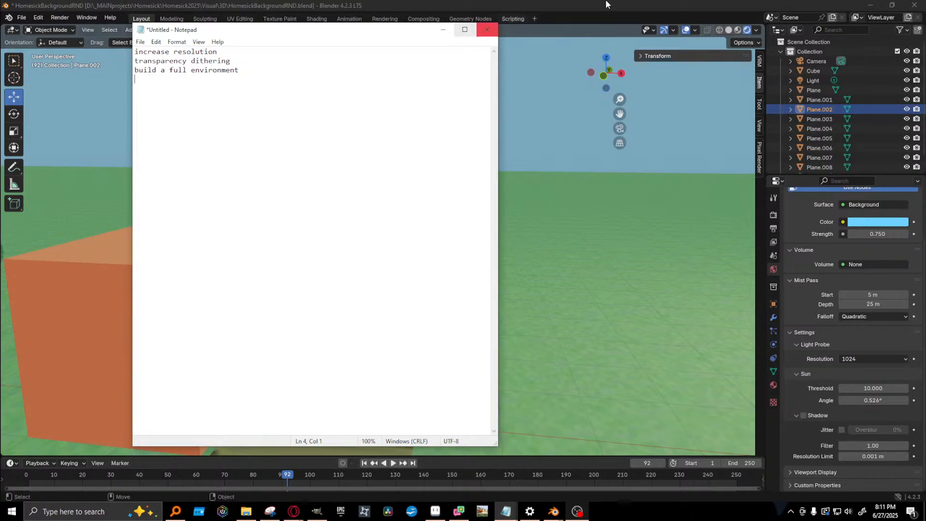
left_click(592, 6)
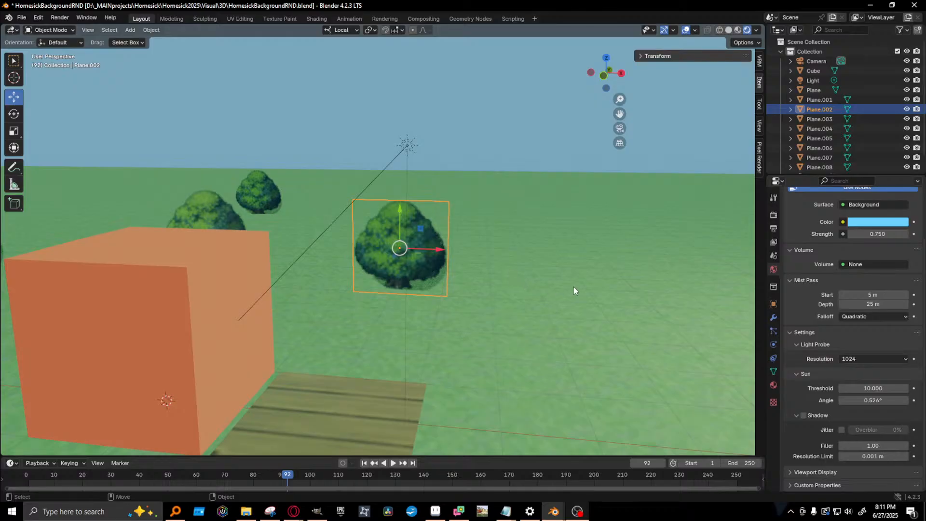
Step: Render the current frame and inspect the enlarged result with the orange cube among the trees
middle_click_drag(574, 287, 556, 288)
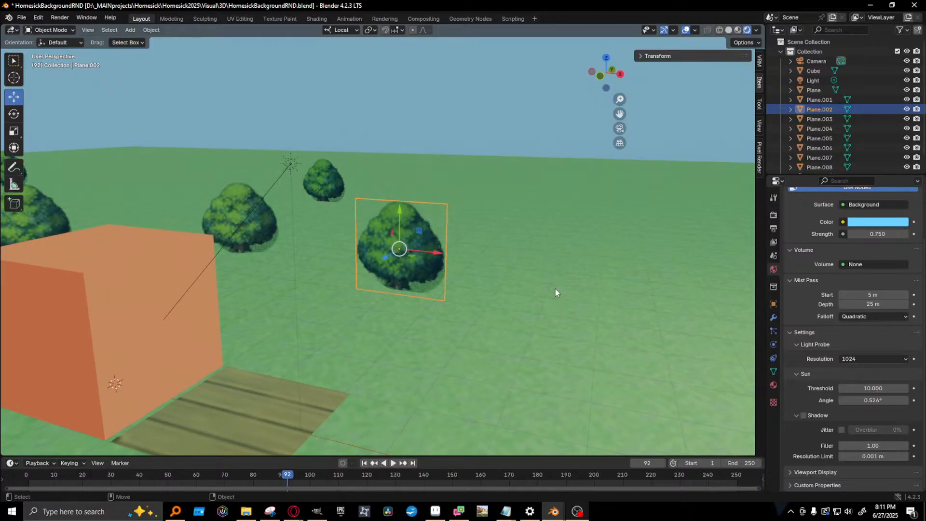
key("F12")
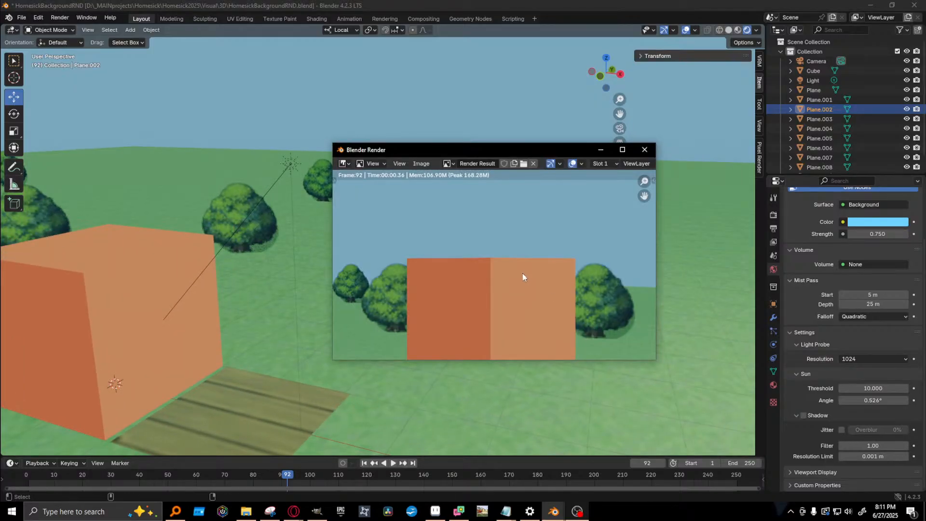
left_click(622, 150)
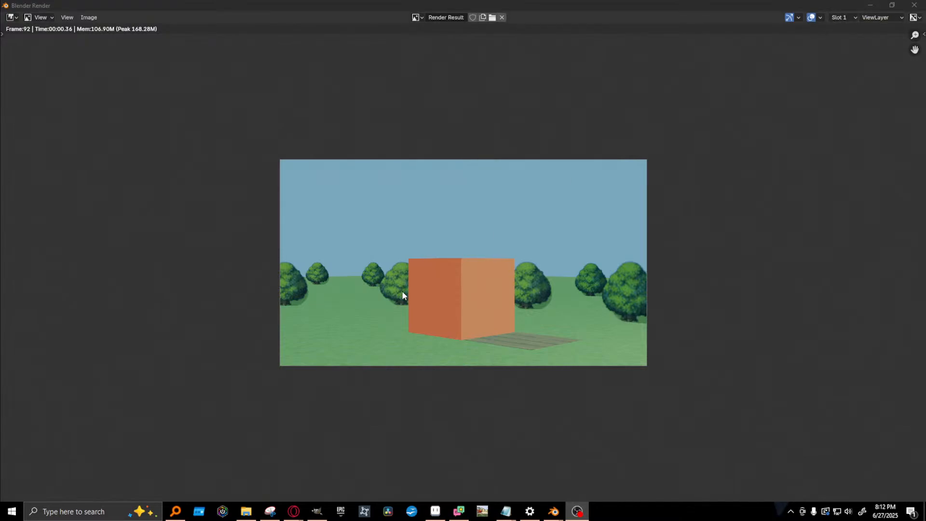
scroll(401, 279, "up", 3)
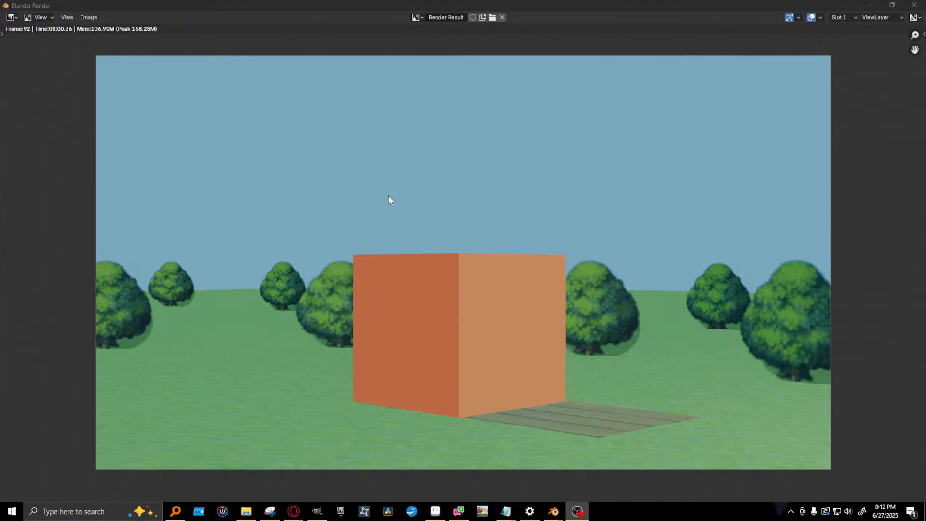
left_click(872, 5)
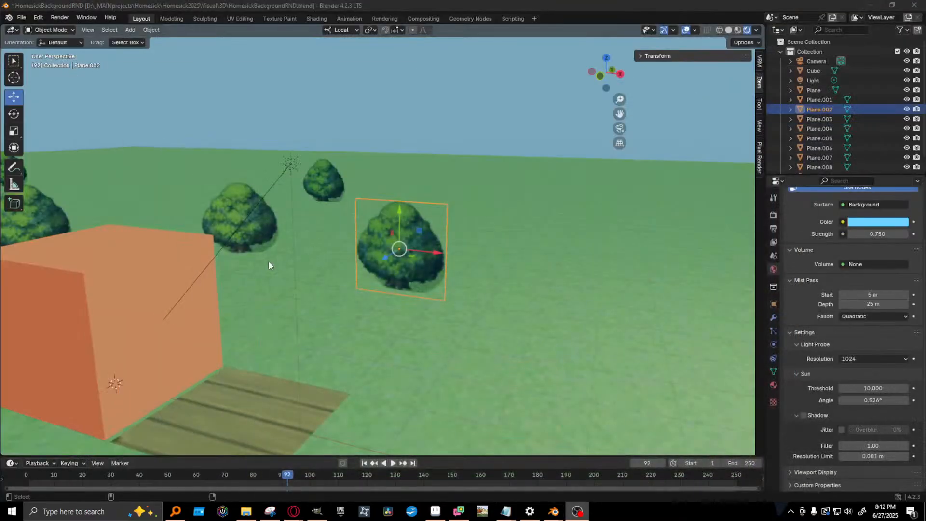
Step: Delete the orange cube and render the frame again to inspect the trees and ground without it
left_click(188, 328)
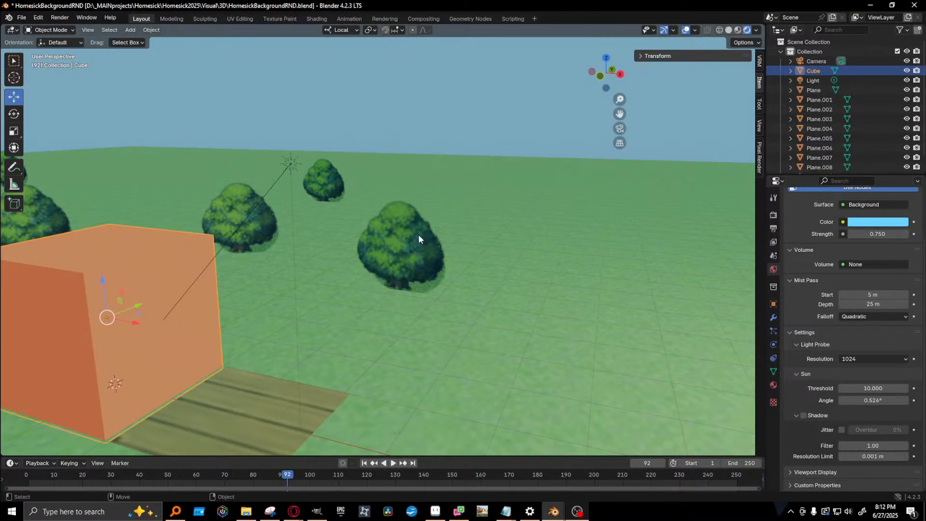
key("Delete")
middle_click_drag(430, 146, 465, 205)
key("F12")
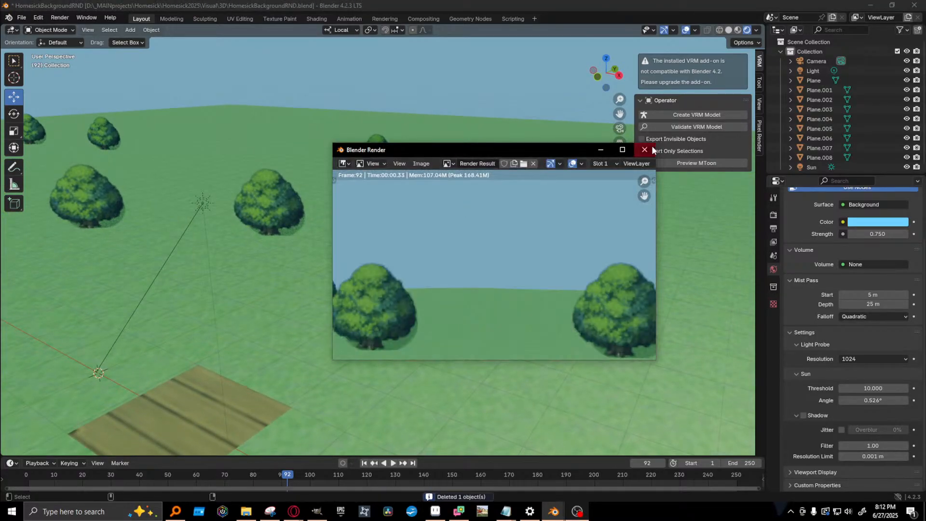
left_click(616, 149)
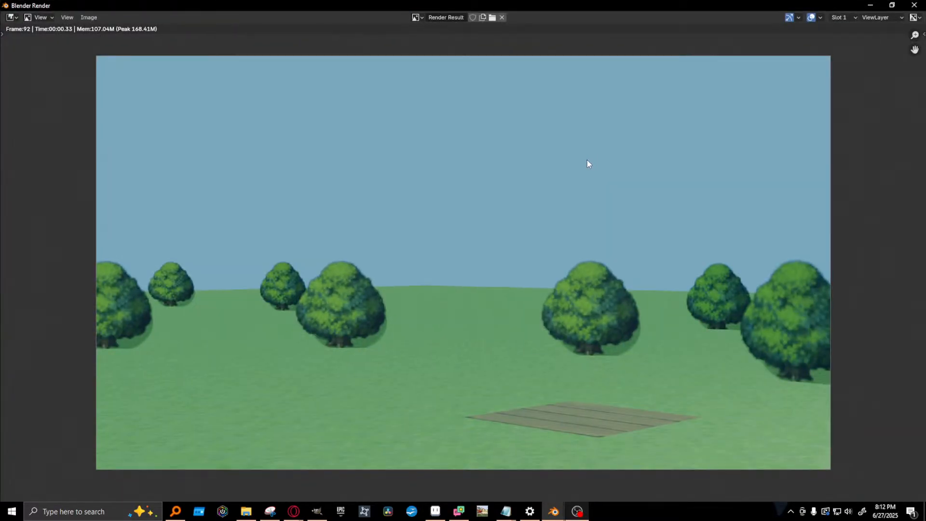
left_click(870, 6)
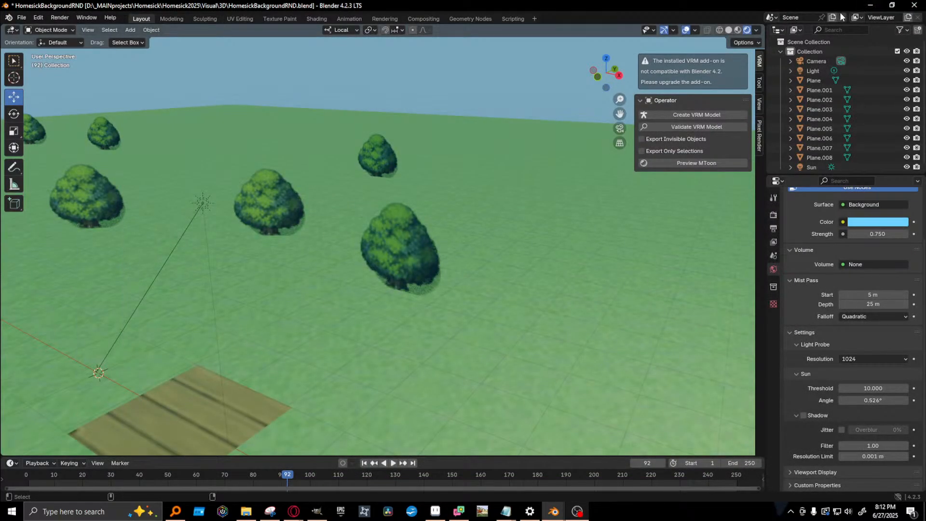
Step: Duplicate the large grass ground plane and move the copy behind the trees to about X -72.2 m, Y 82.9 m
scroll(319, 270, "down", 3)
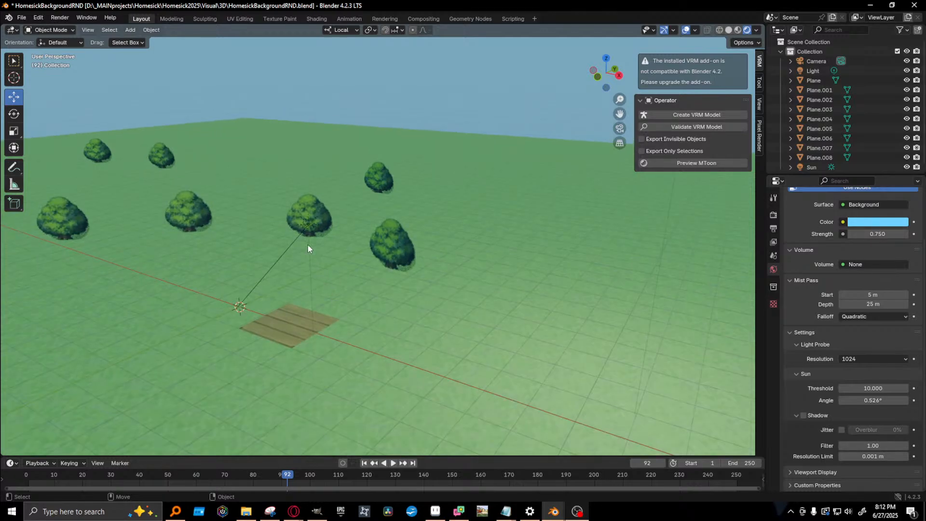
scroll(421, 244, "down", 6)
left_click(440, 300)
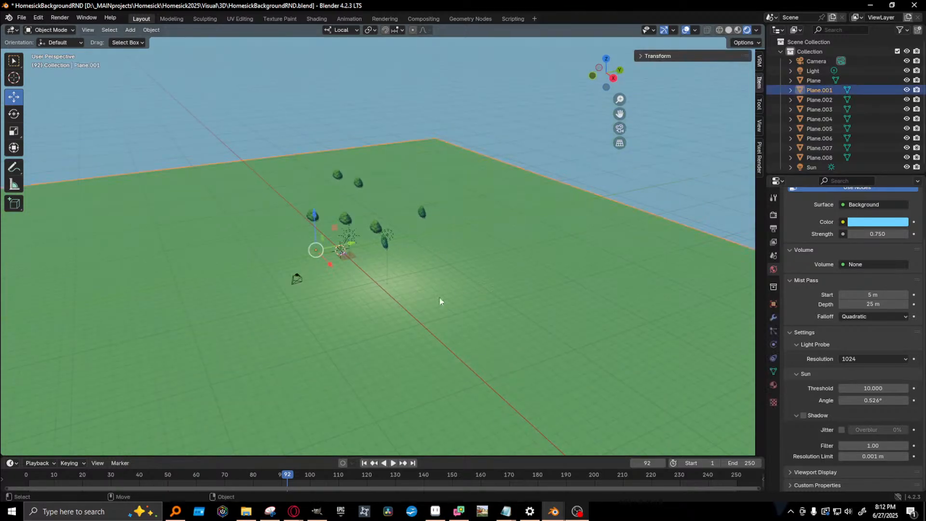
scroll(399, 257, "down", 2)
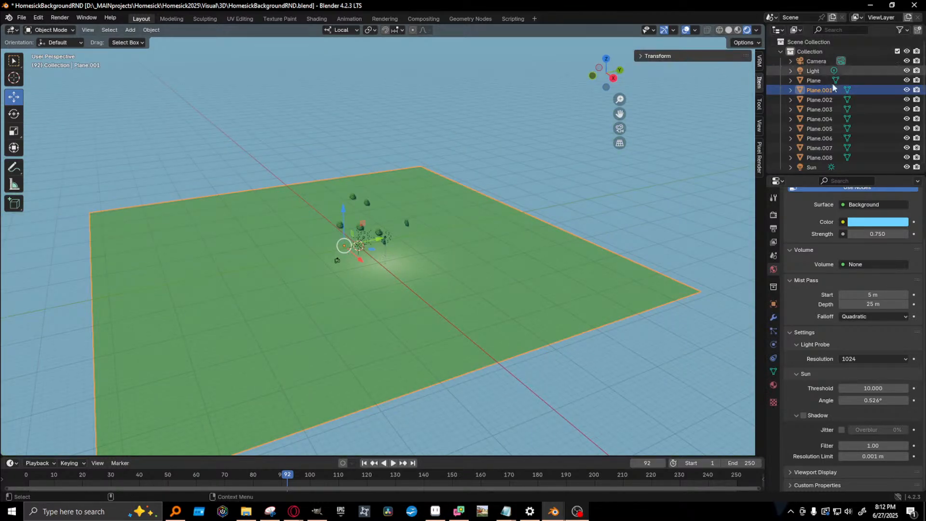
key("shift+d")
right_click(374, 244)
key("g")
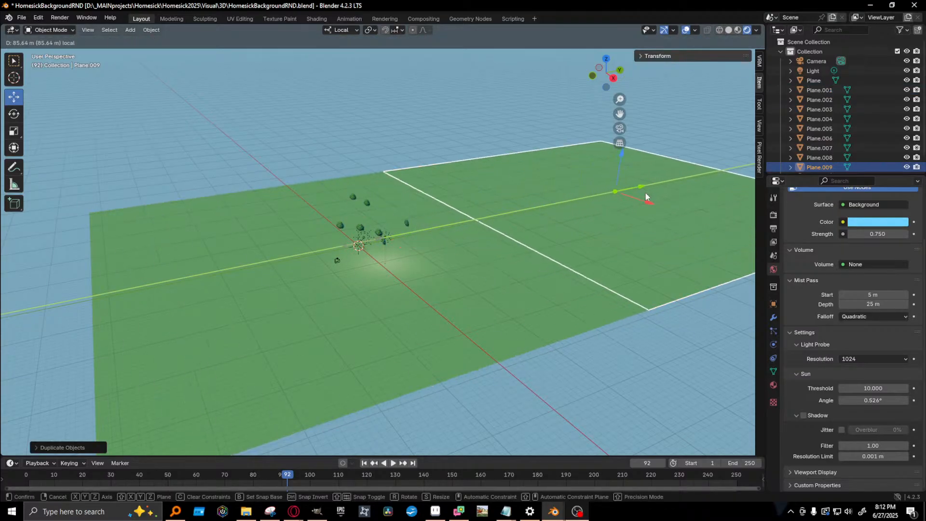
key("x")
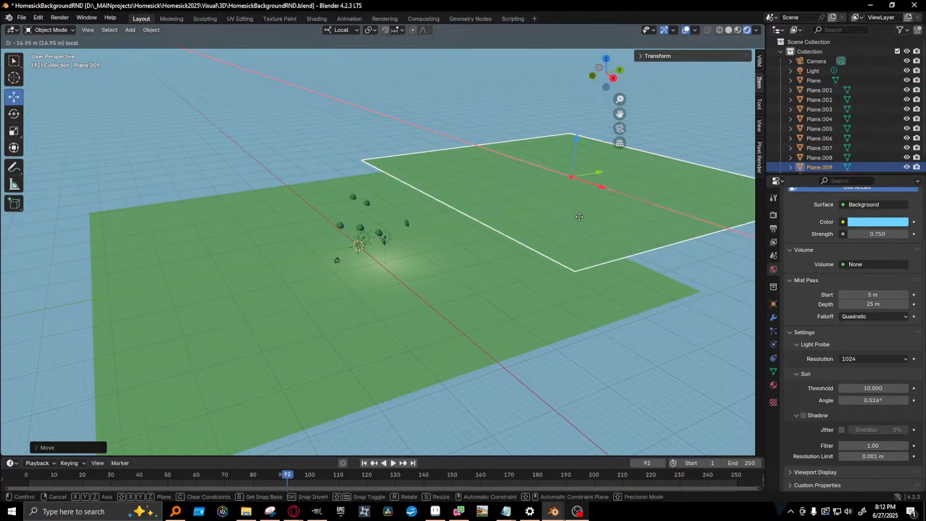
left_click(631, 190)
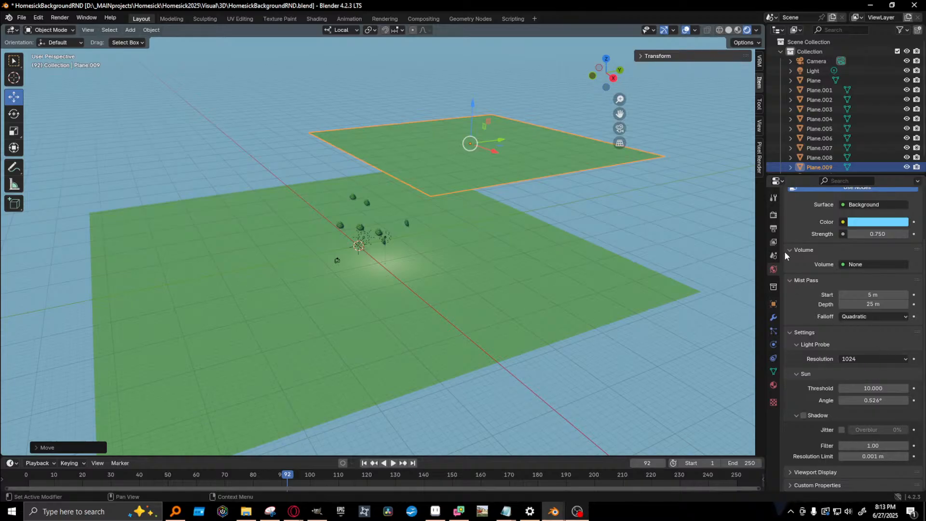
Step: Set the ground copy's X and Y scale to 100 and lower it to about Z -1.94 m
left_click(774, 304)
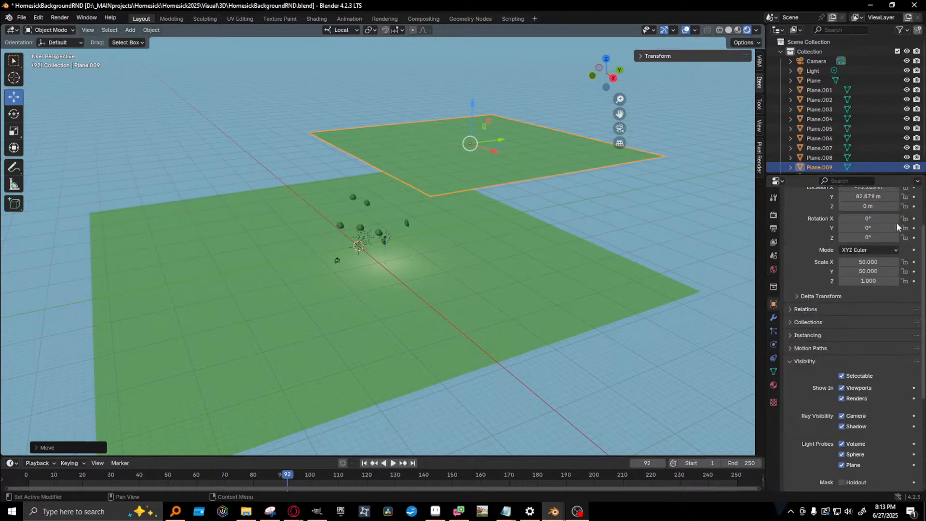
scroll(882, 220, "up", 3)
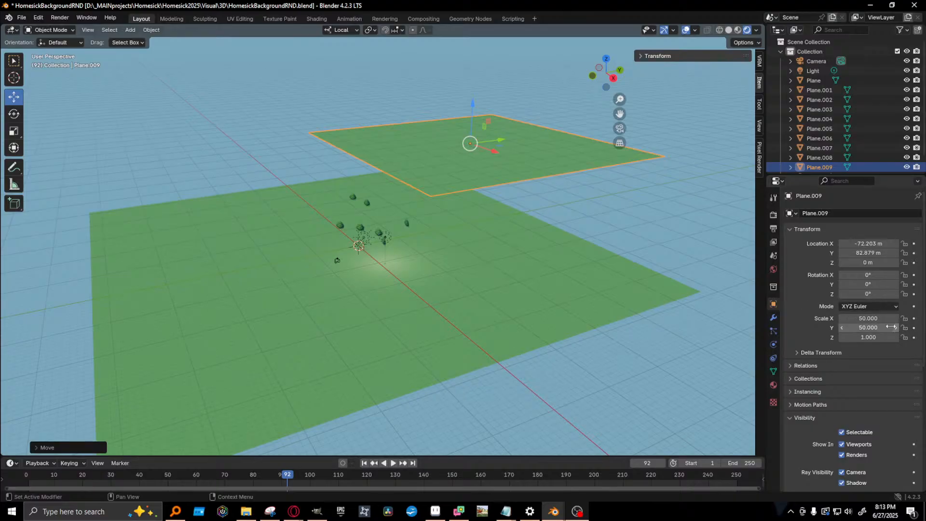
left_click(868, 318)
type("411")
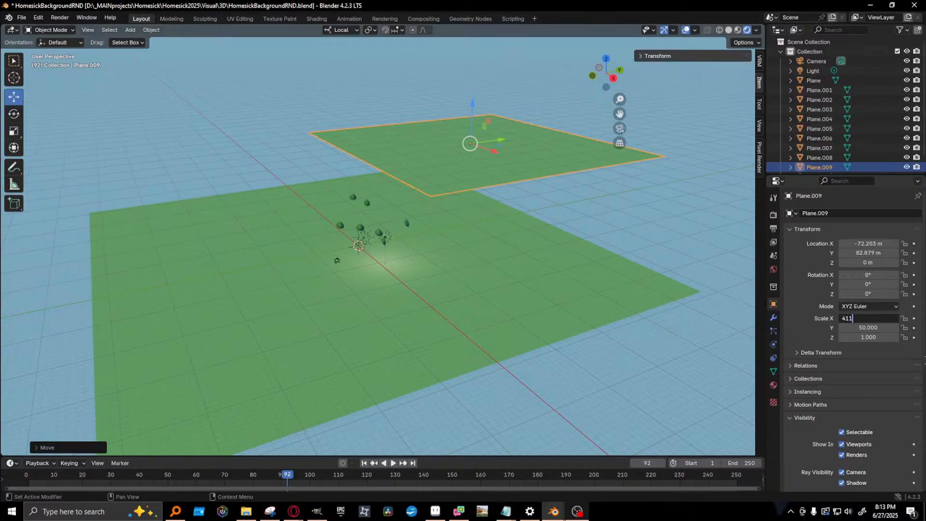
key("BackSpace")
key("BackSpace")
key("BackSpace")
type("100")
key("Tab")
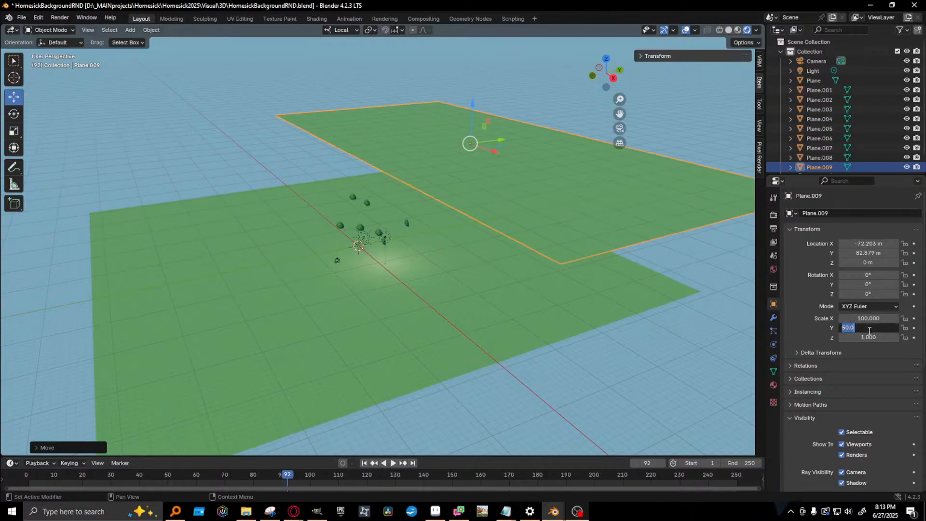
type("0")
key("BackSpace")
type("100")
key("Return")
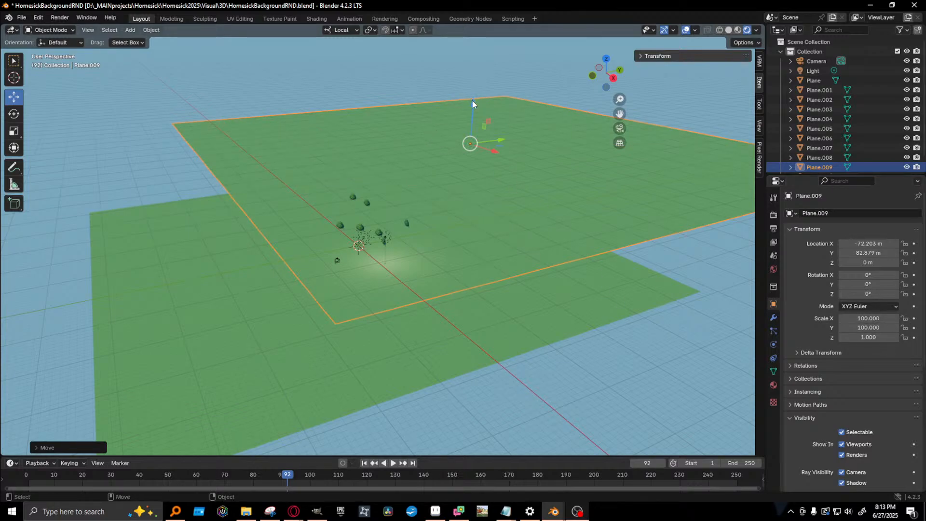
left_click_drag(473, 100, 473, 105)
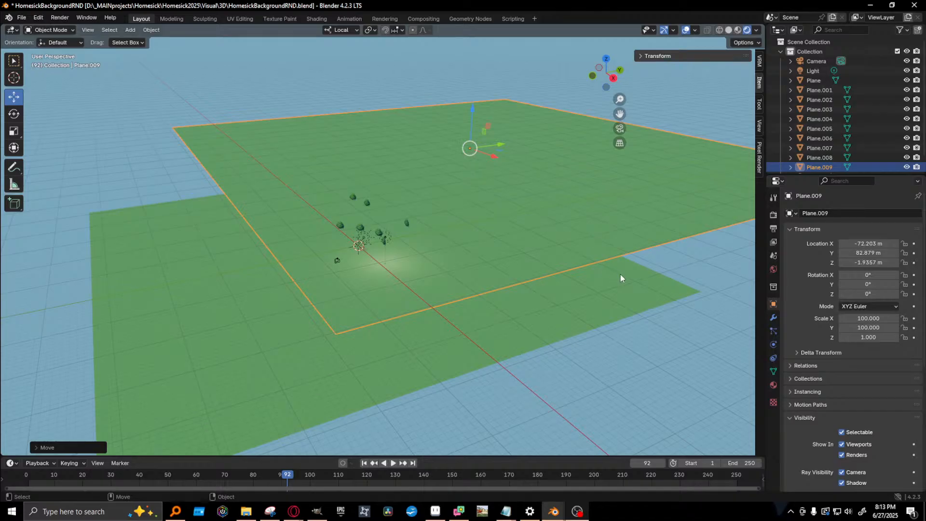
middle_click_drag(620, 274, 689, 251)
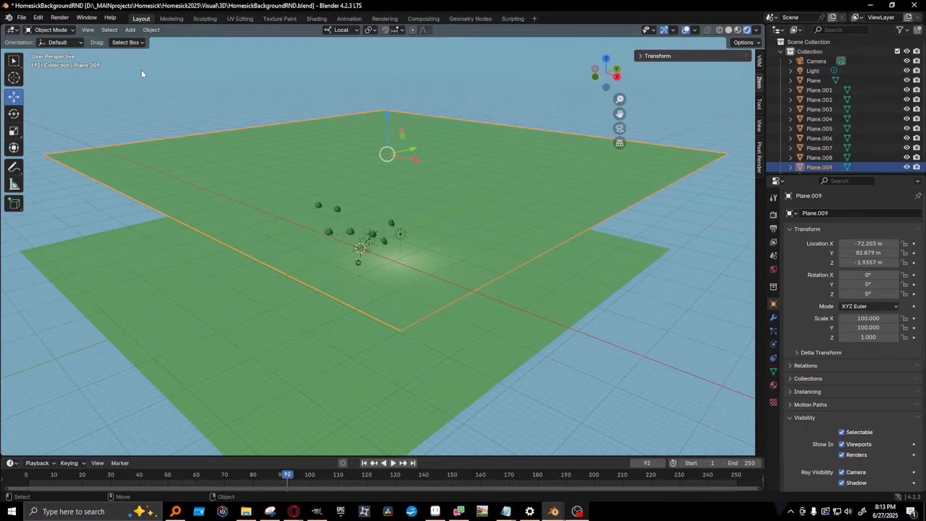
Step: Check the Shading, Rendering and Sculpting workspaces, examine the ground planes in Sculpting, and return to the Layout workspace
left_click(319, 19)
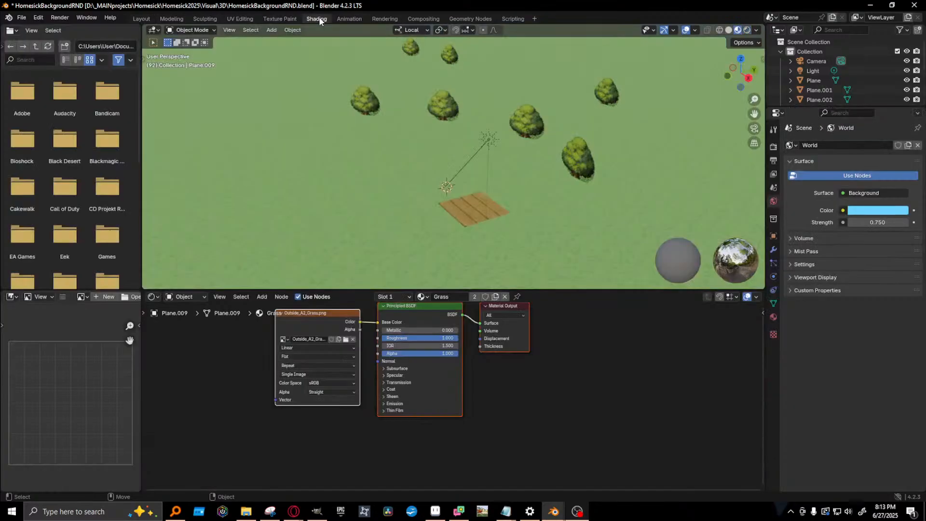
left_click(392, 18)
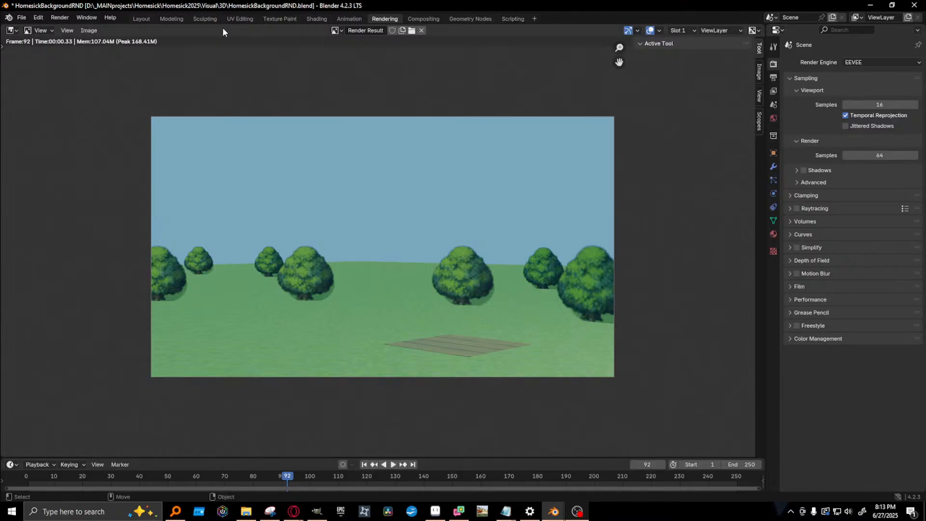
left_click(204, 19)
scroll(318, 195, "down", 13)
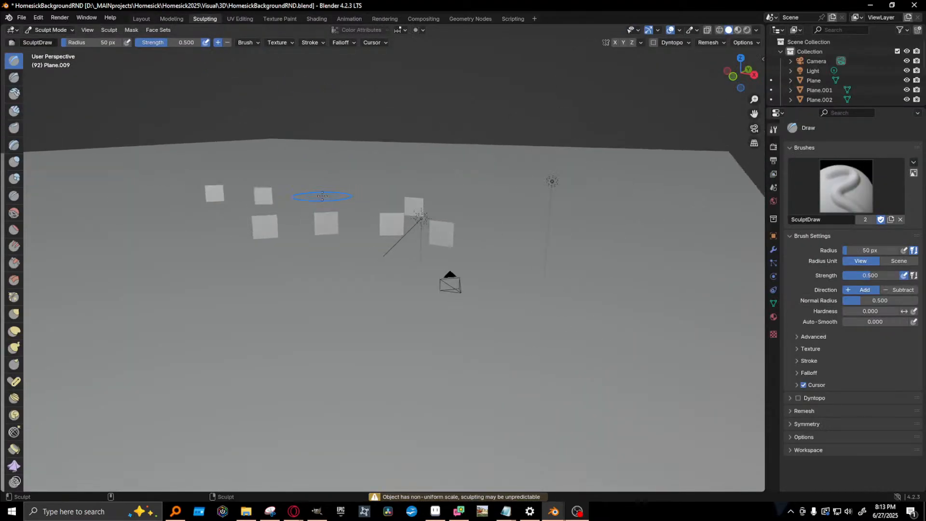
mouse_move(361, 248)
left_mouse_down("alt")
mouse_move(401, 260)
mouse_move(401, 269)
left_mouse_up("alt")
scroll(438, 234, "up", 6)
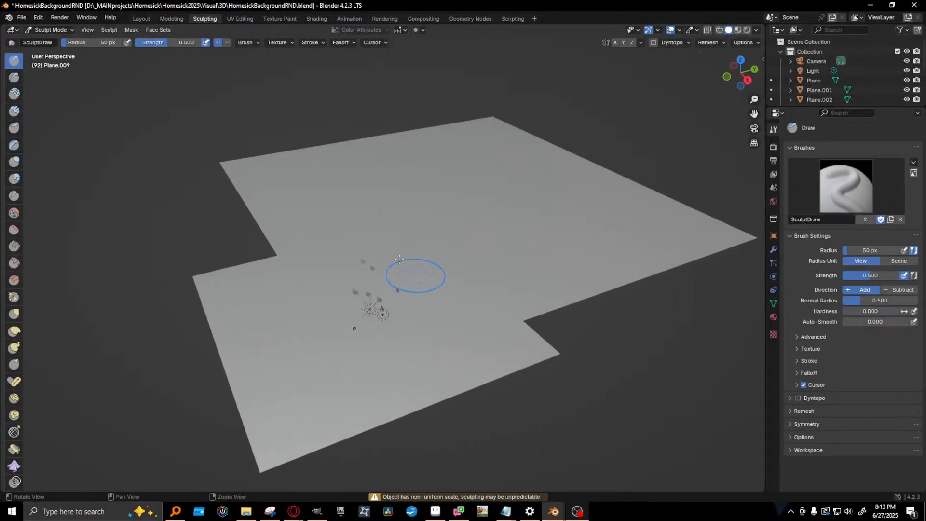
left_click_drag(376, 145, 438, 182)
mouse_move(437, 182)
left_mouse_down()
mouse_move(370, 180)
mouse_move(386, 163)
left_mouse_up()
mouse_move(336, 190)
left_mouse_down("alt")
mouse_move(388, 170)
mouse_move(352, 238)
left_mouse_up("alt")
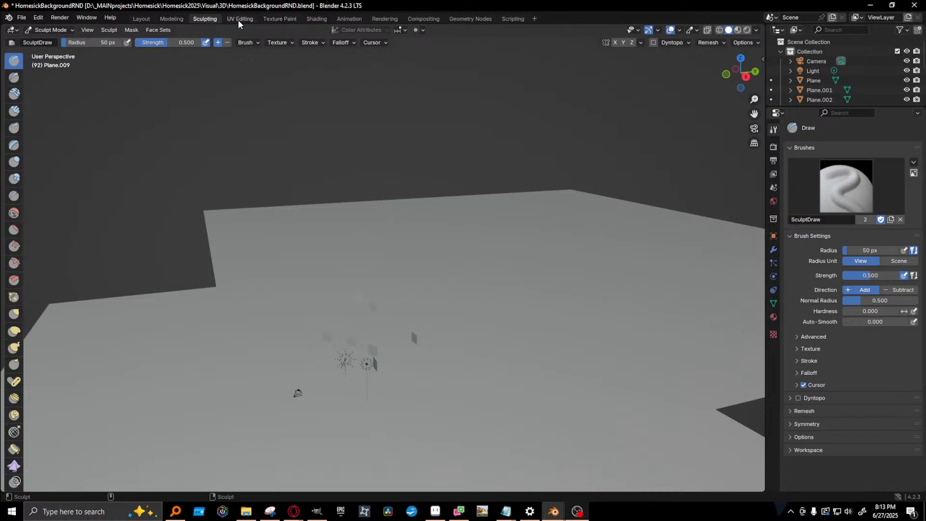
left_click(141, 19)
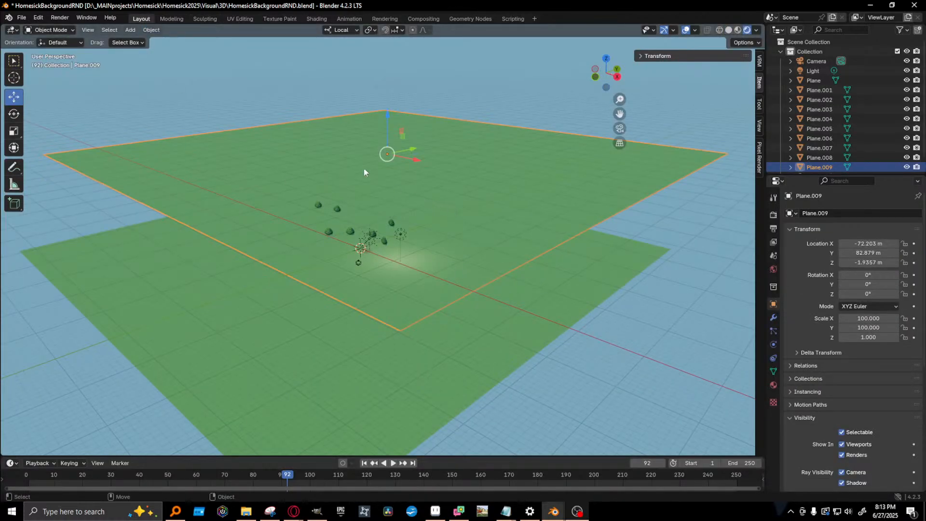
Step: Put the enlarged ground copy into Sculpt Mode and examine the ground planes from several angles and distances
left_click(55, 30)
left_click(51, 52)
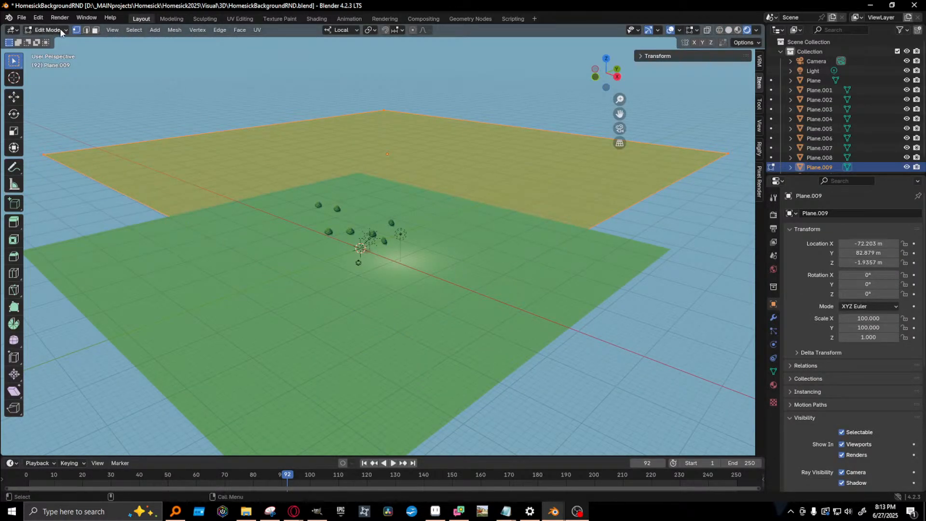
left_click(53, 30)
left_click(53, 62)
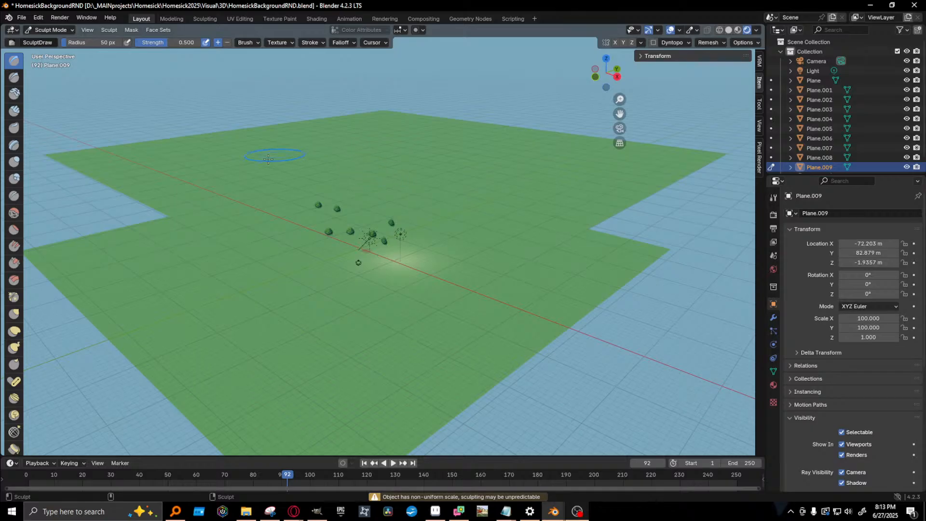
mouse_move(306, 186)
middle_mouse_down()
mouse_move(355, 227)
mouse_move(265, 215)
middle_mouse_up()
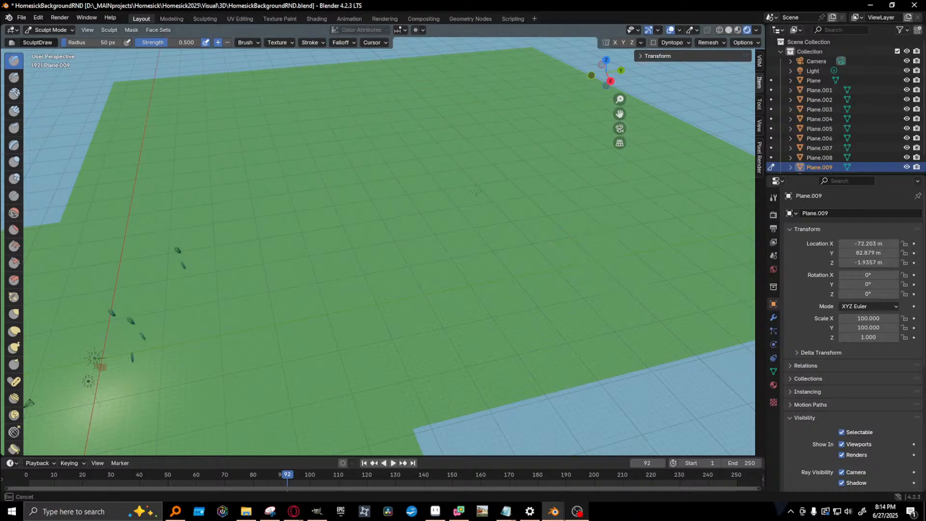
mouse_move(261, 152)
left_mouse_down()
mouse_move(480, 201)
mouse_move(449, 180)
left_mouse_up()
scroll(449, 180, "down", 8)
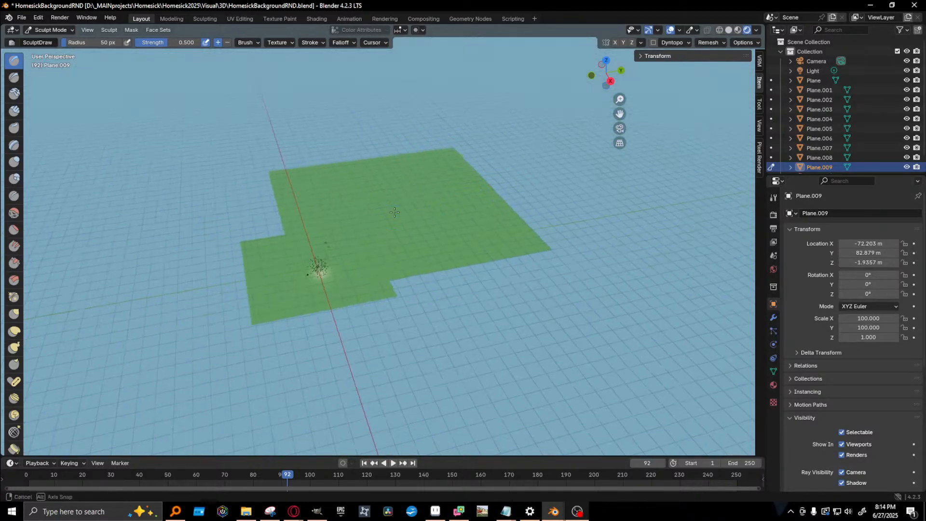
mouse_move(397, 209)
middle_mouse_down()
mouse_move(416, 212)
mouse_move(372, 178)
mouse_move(344, 194)
mouse_move(299, 182)
mouse_move(265, 223)
mouse_move(348, 200)
middle_mouse_up()
scroll(349, 200, "down", 6)
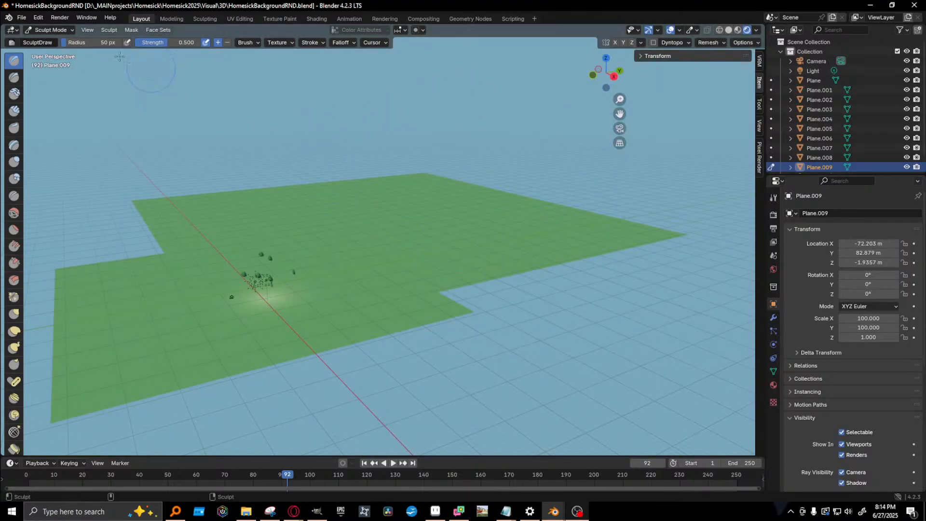
Step: Switch the enlarged ground copy from Sculpt Mode to Edit Mode, examine it from another angle, and return it to Object Mode
left_click(49, 30)
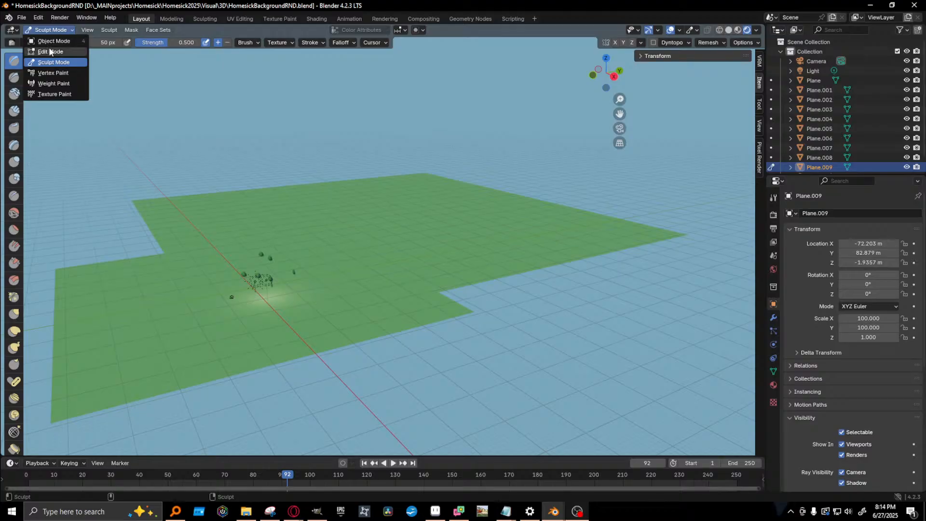
left_click(50, 48)
middle_click_drag(488, 263, 448, 278)
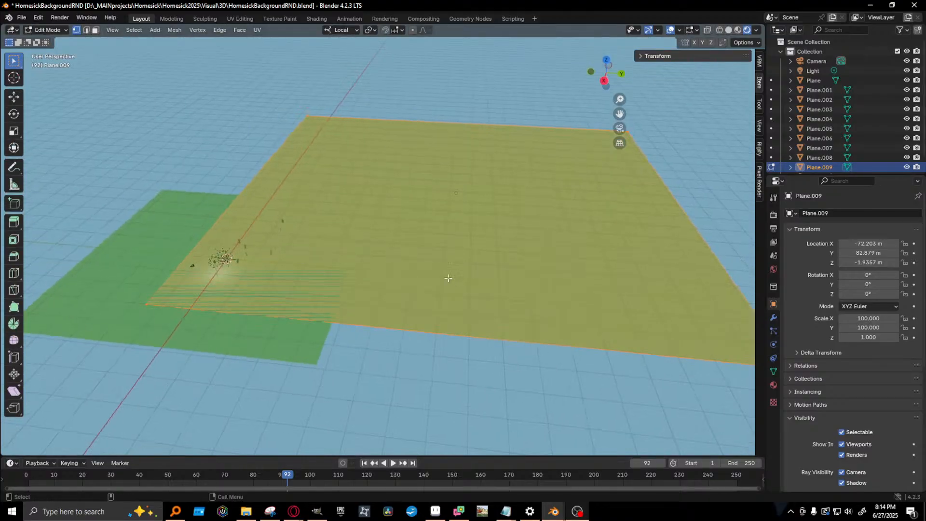
left_click(47, 30)
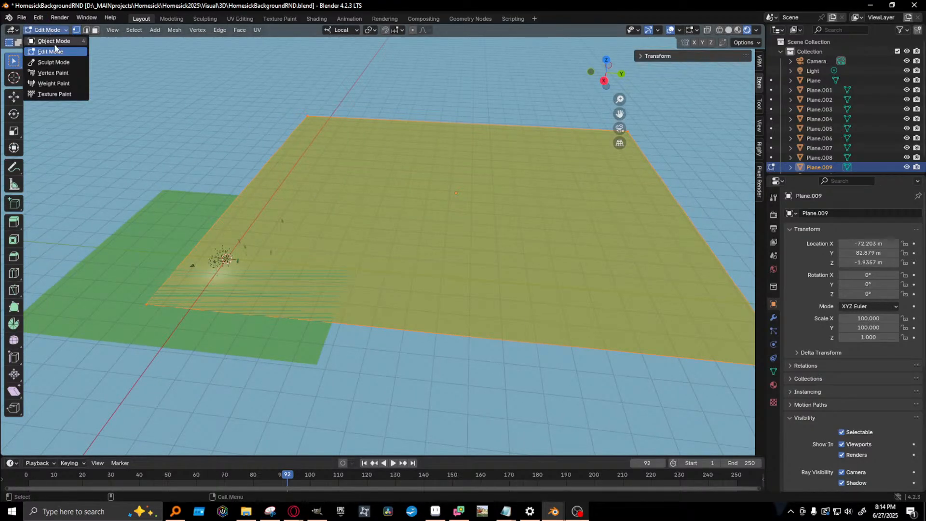
left_click(48, 39)
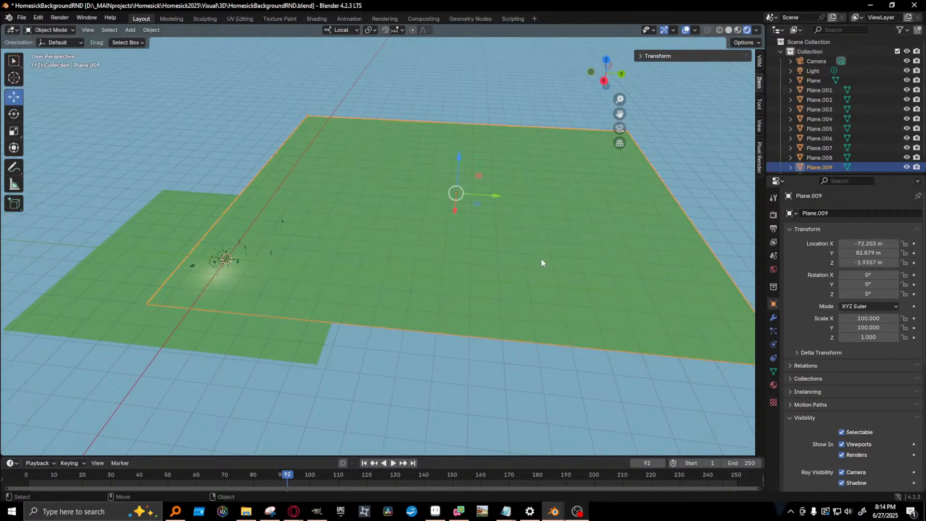
Step: Look through the modifier categories available for the enlarged ground copy without adding a modifier
left_click(773, 317)
left_click(849, 212)
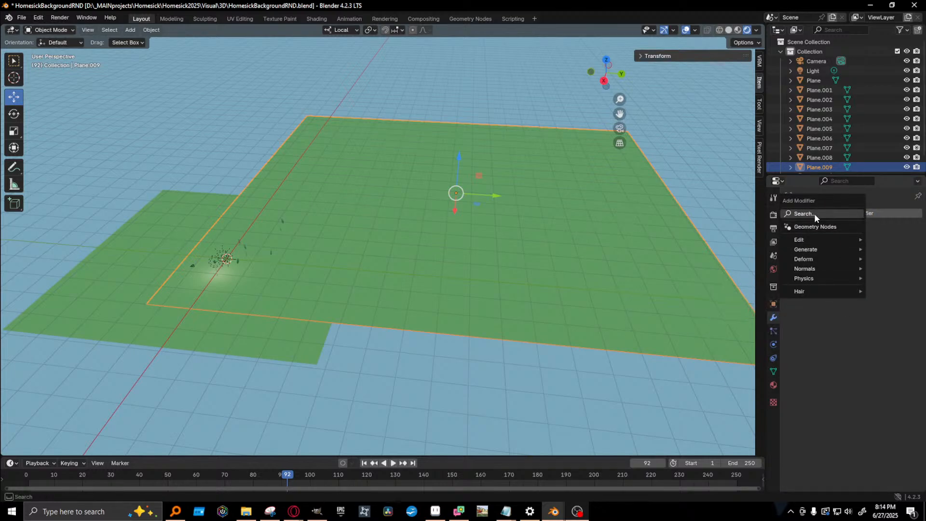
left_click(865, 213)
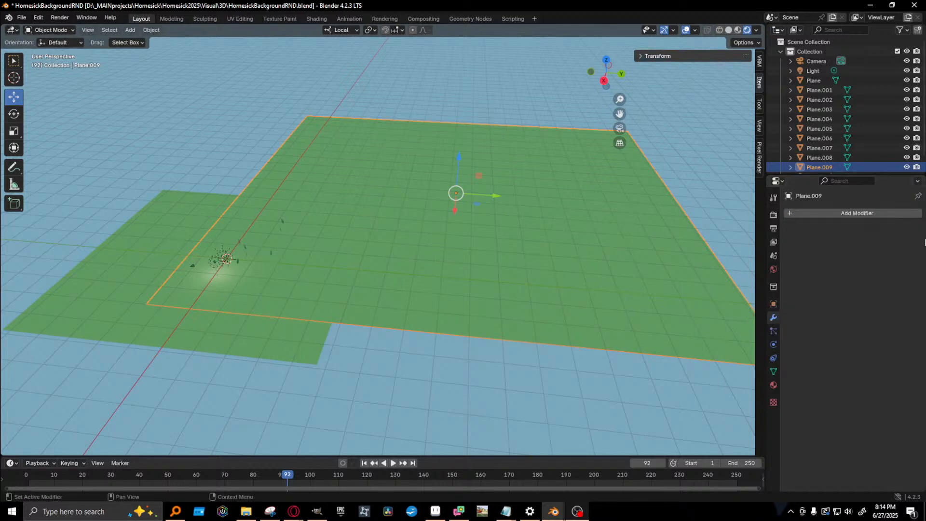
left_click(792, 215)
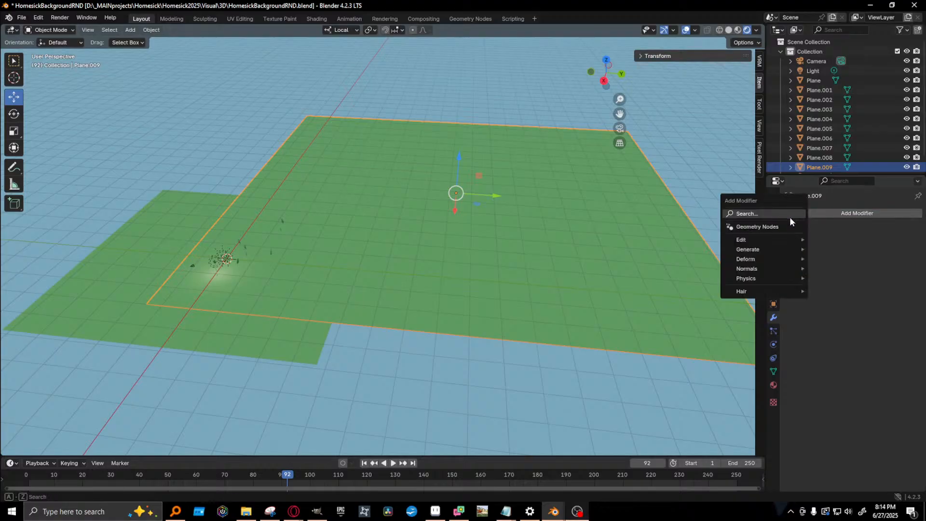
mouse_move(791, 239)
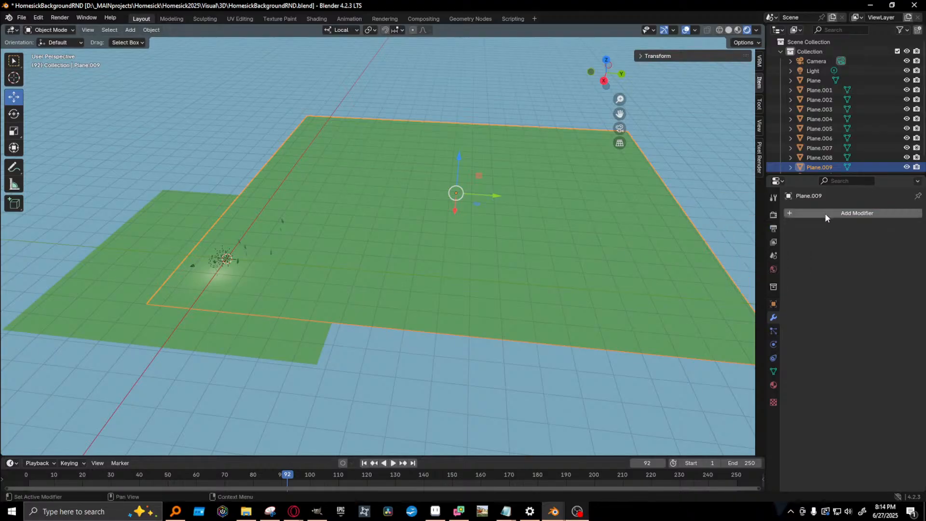
left_click(792, 213)
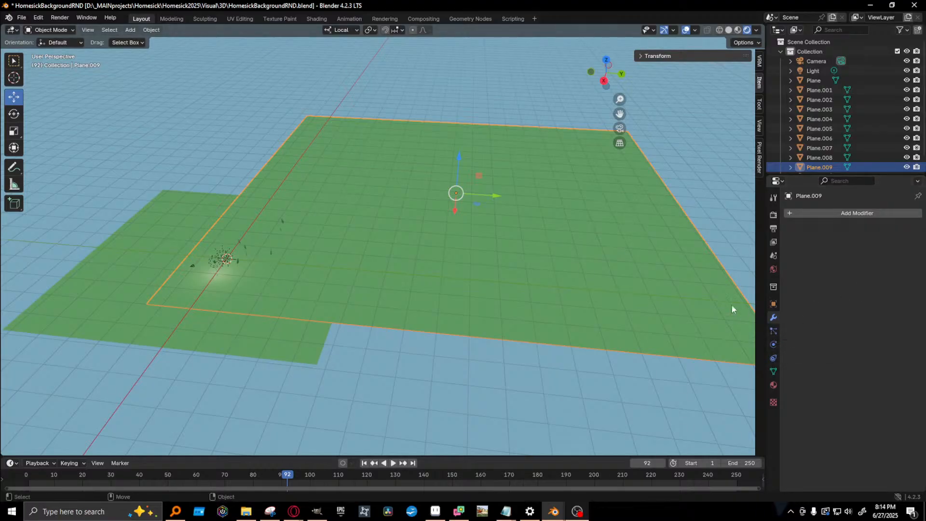
left_click(774, 305)
left_click(774, 317)
left_click(792, 214)
mouse_move(788, 276)
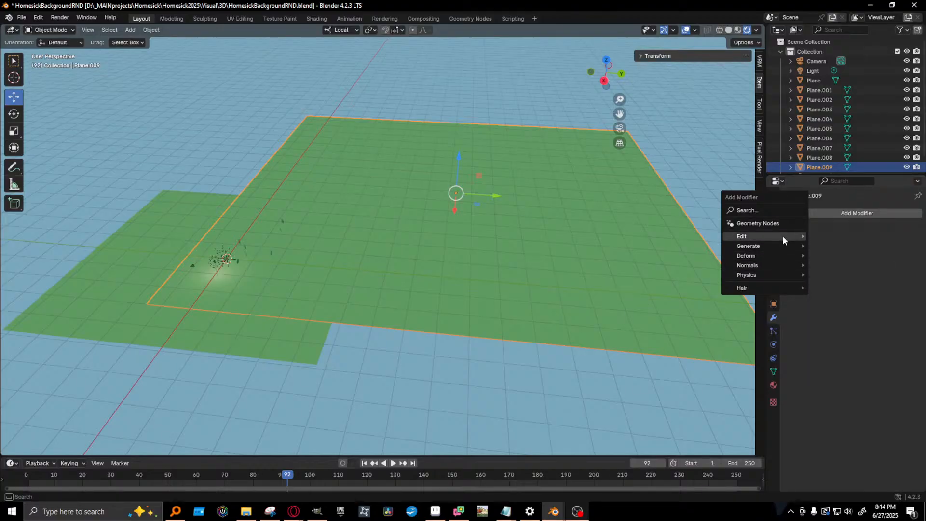
mouse_move(782, 249)
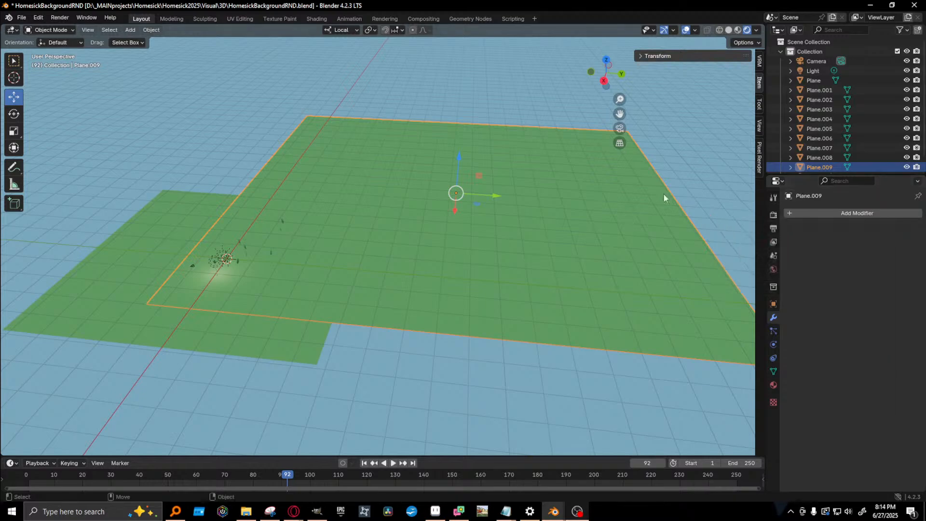
Step: Add a Multiresolution modifier to the enlarged ground copy and check the plane in Edit Mode before returning to Object Mode
left_click(846, 210)
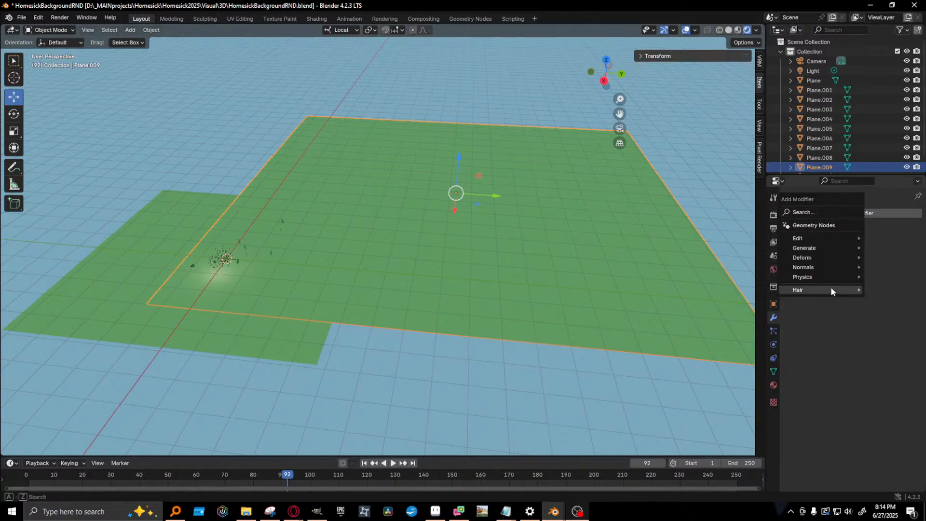
mouse_move(835, 257)
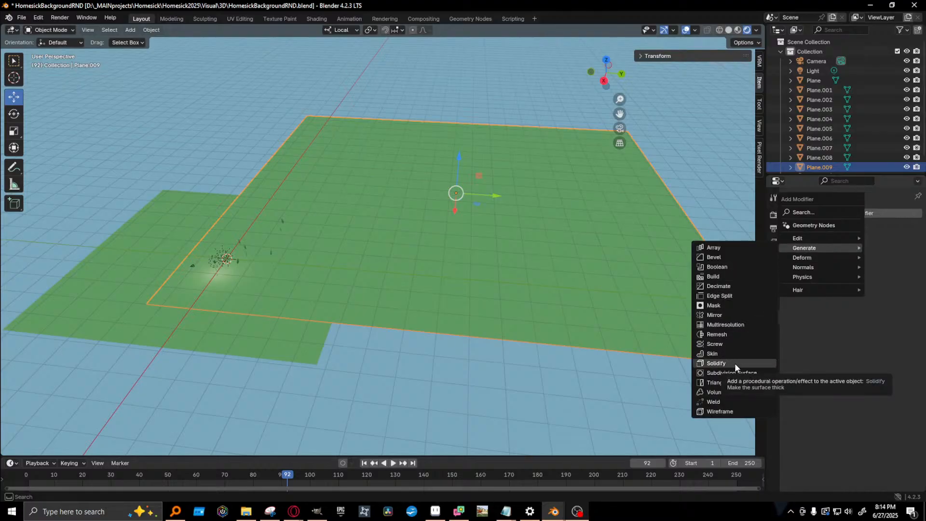
left_click(716, 326)
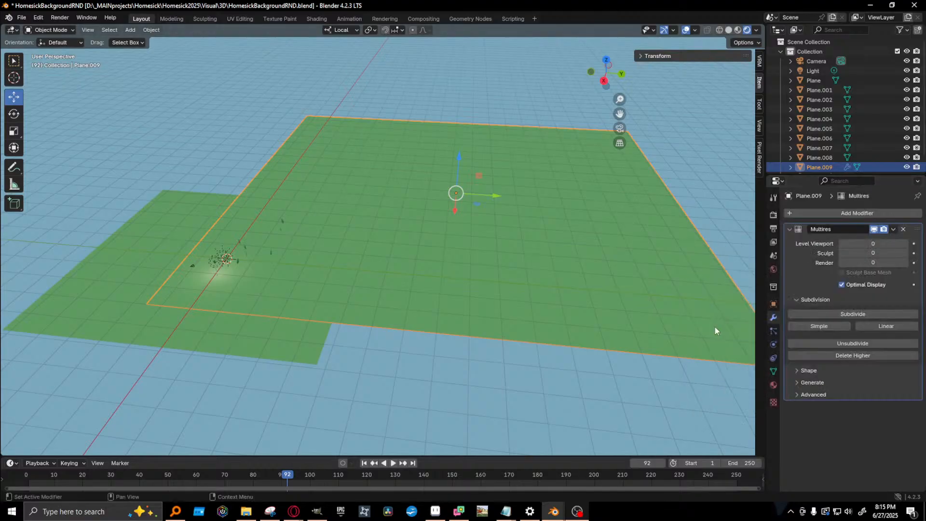
left_click(51, 30)
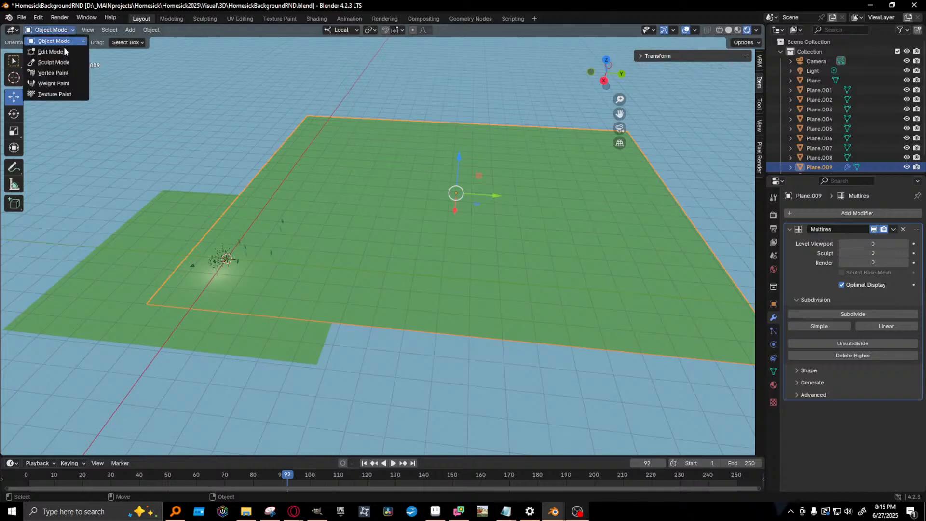
left_click(63, 46)
left_click(50, 30)
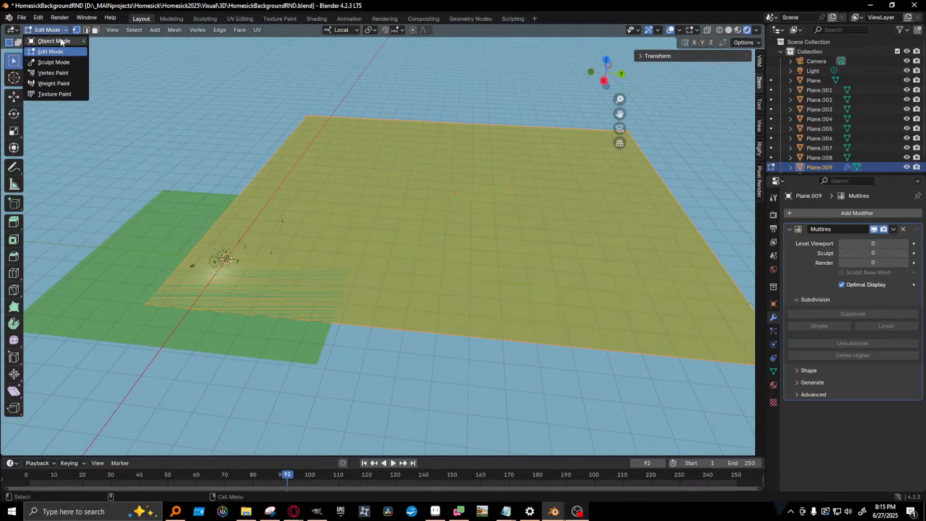
left_click(53, 38)
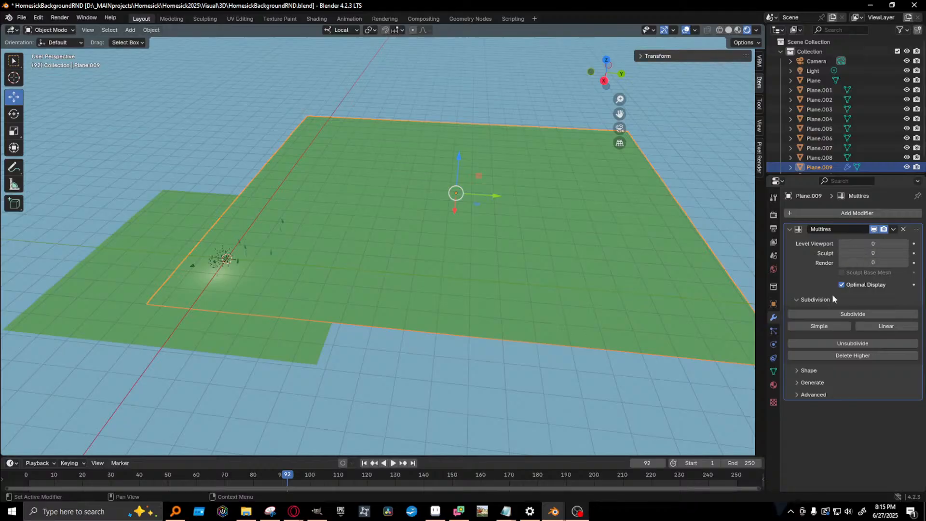
Step: Try subdividing the ground copy once with Multiresolution, undo it, and remove the modifier in Edit Mode
left_click(835, 315)
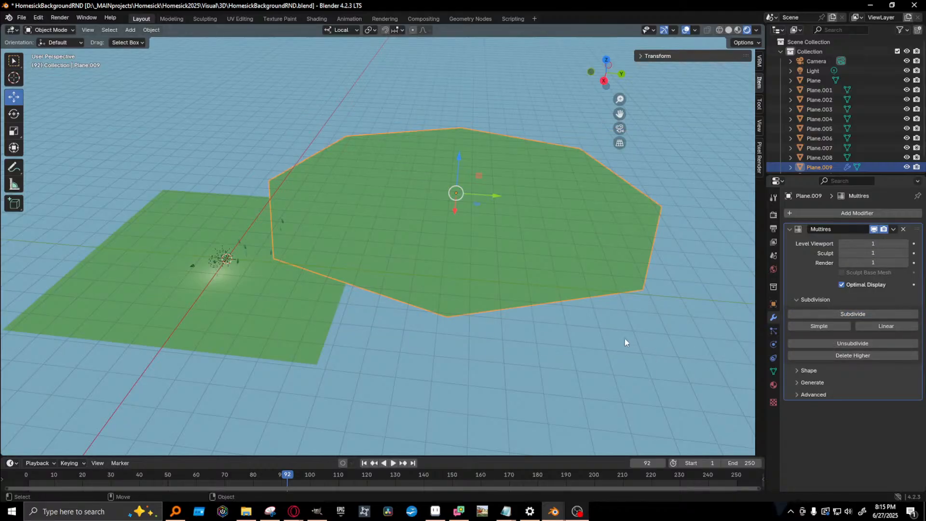
key("ctrl+z")
key("Tab")
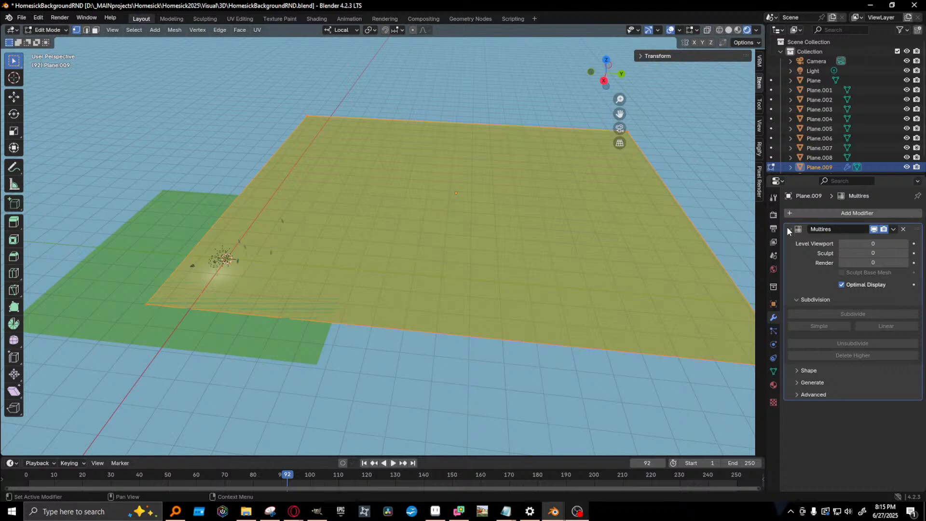
left_click(904, 230)
Step: Try a Catmull-Clark Subdivision Surface modifier on the ground copy, deselect the mesh to check its shape, and undo the changes
left_click(842, 213)
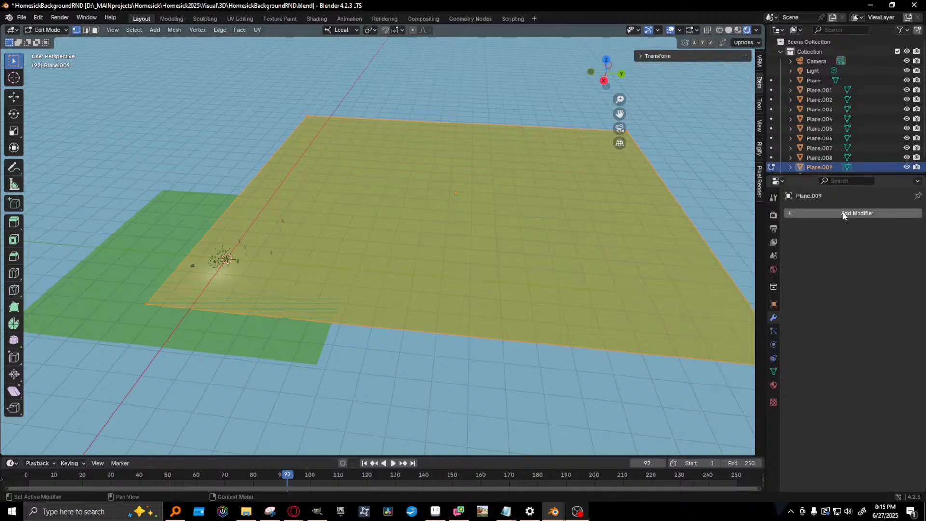
left_click(826, 215)
mouse_move(812, 208)
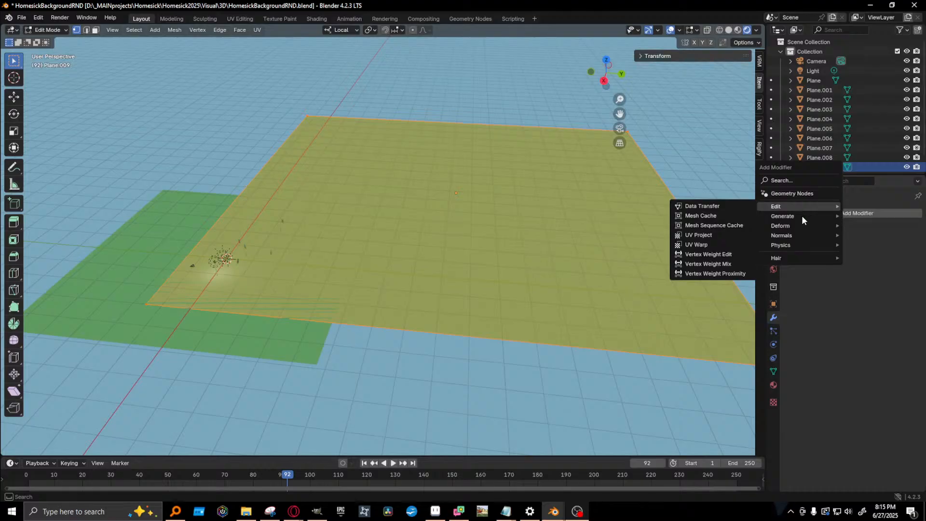
mouse_move(798, 221)
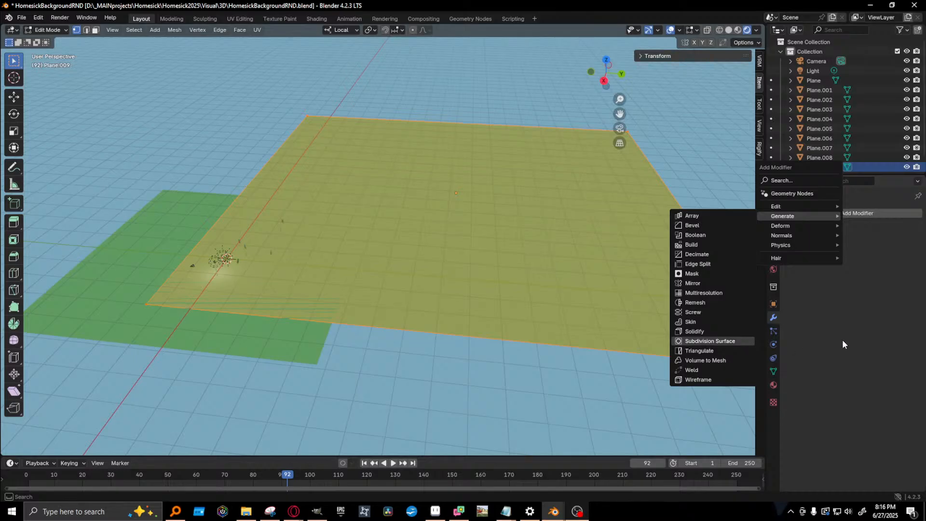
left_click(698, 344)
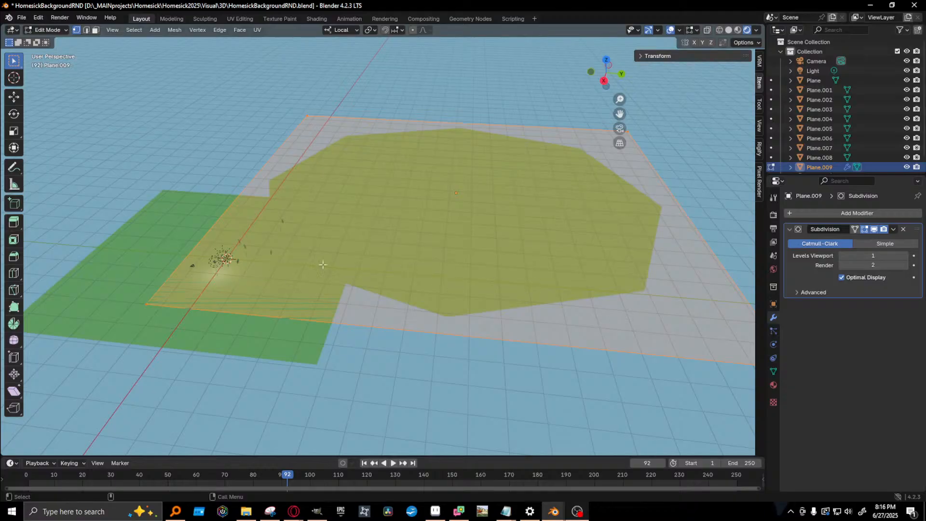
left_click(676, 174)
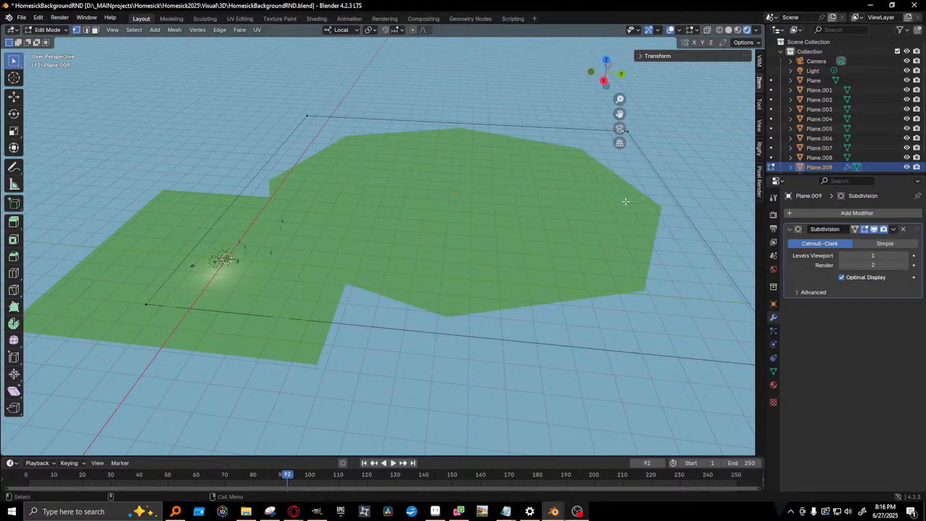
key("ctrl+z")
key("ctrl+z")
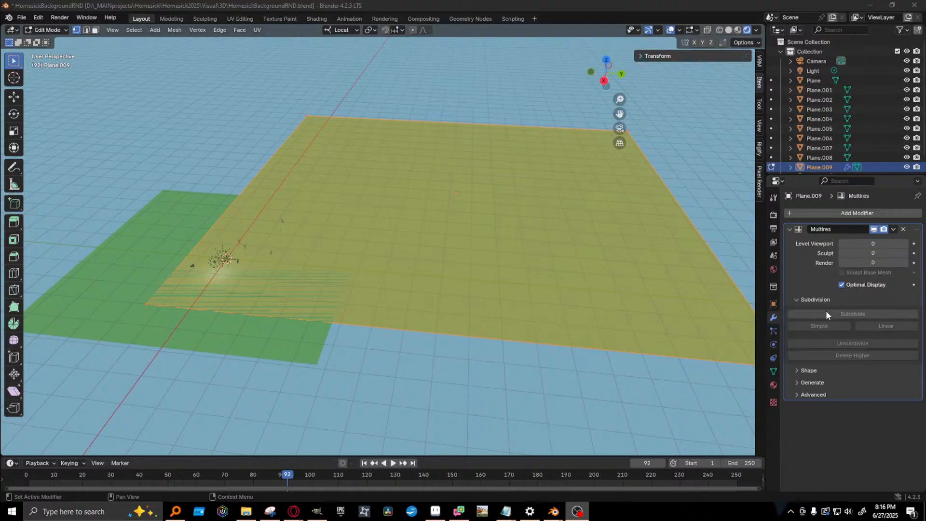
Step: Try setting the Multiresolution render, sculpt and viewport levels to 10, and remove the modifier from the ground copy
left_click(800, 371)
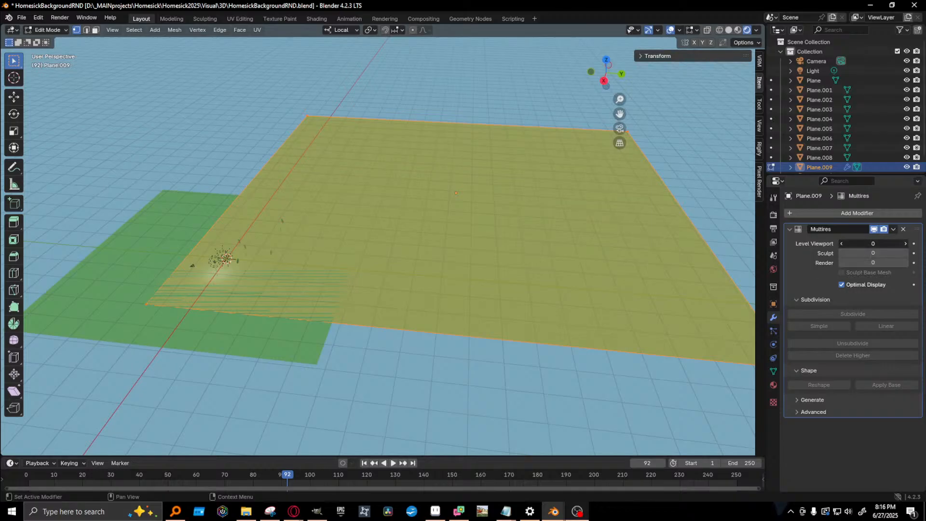
left_click(873, 254)
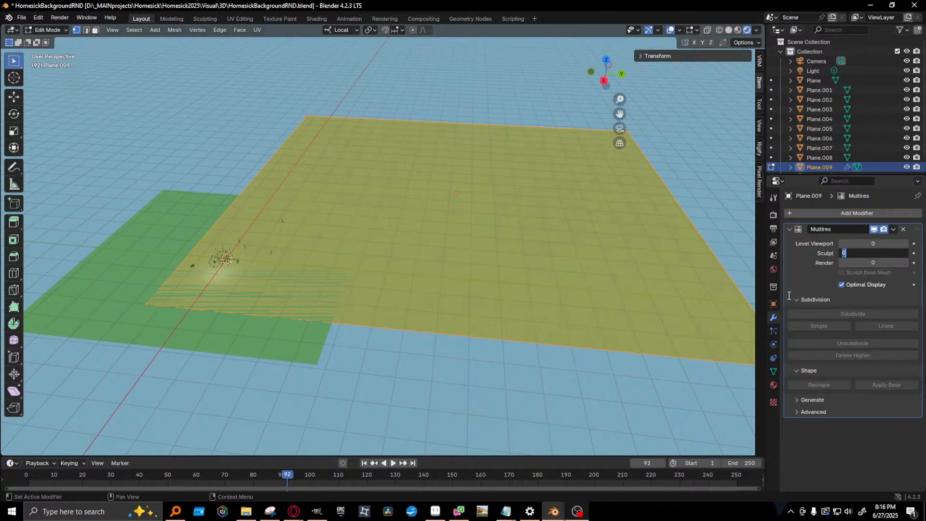
left_click(864, 269)
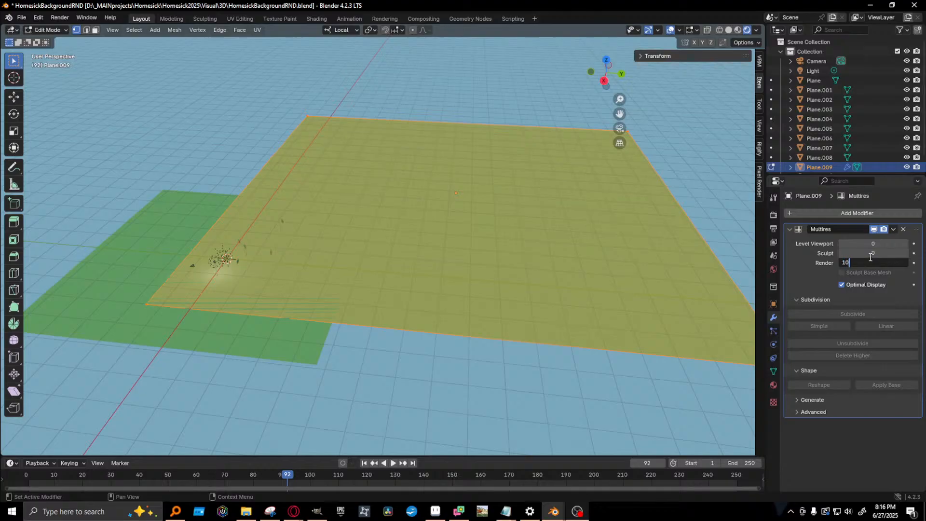
left_click(869, 252)
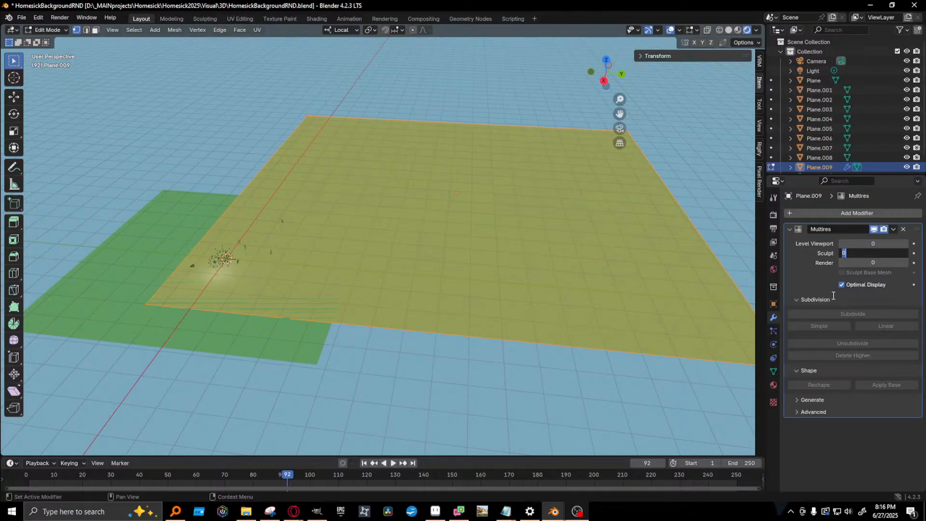
type("10")
key("Return")
left_click(884, 243)
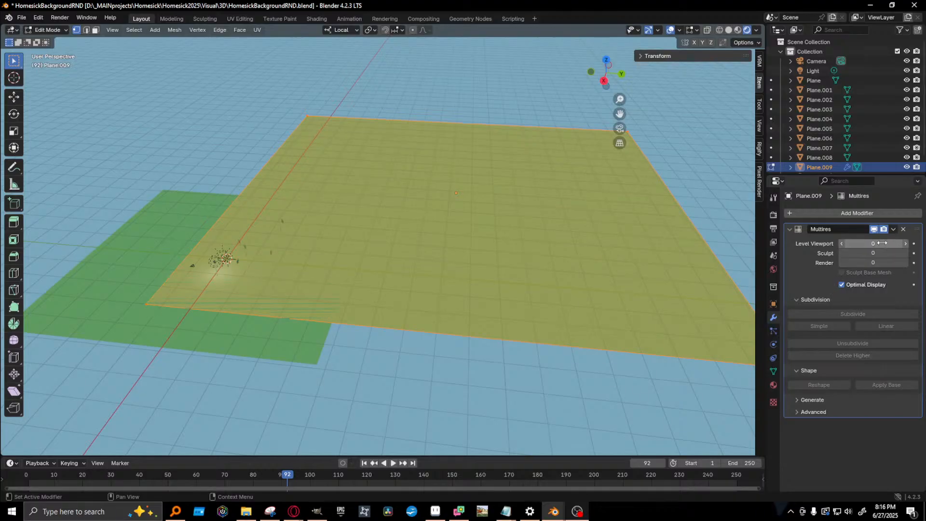
type("10")
key("Return")
left_click(904, 229)
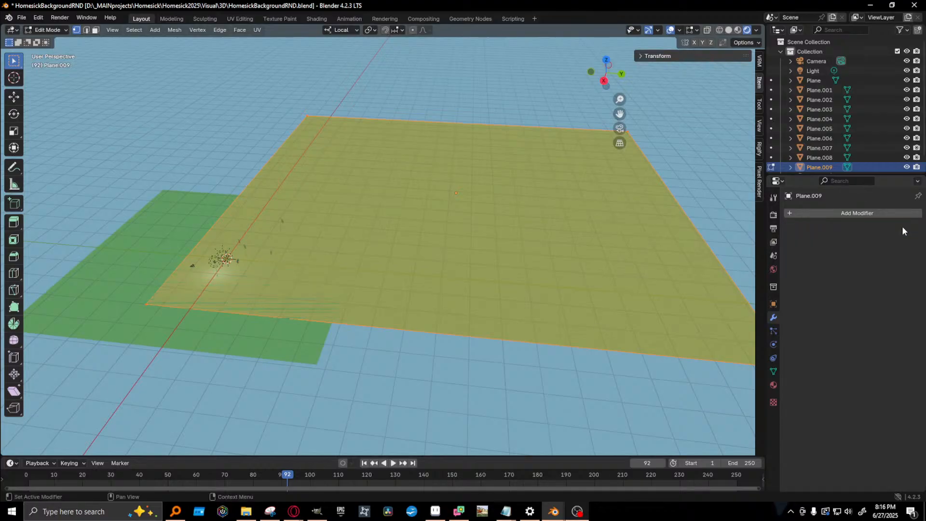
Step: Browse the Generate modifiers for another way to subdivide the enlarged ground copy
left_click(850, 215)
mouse_move(820, 217)
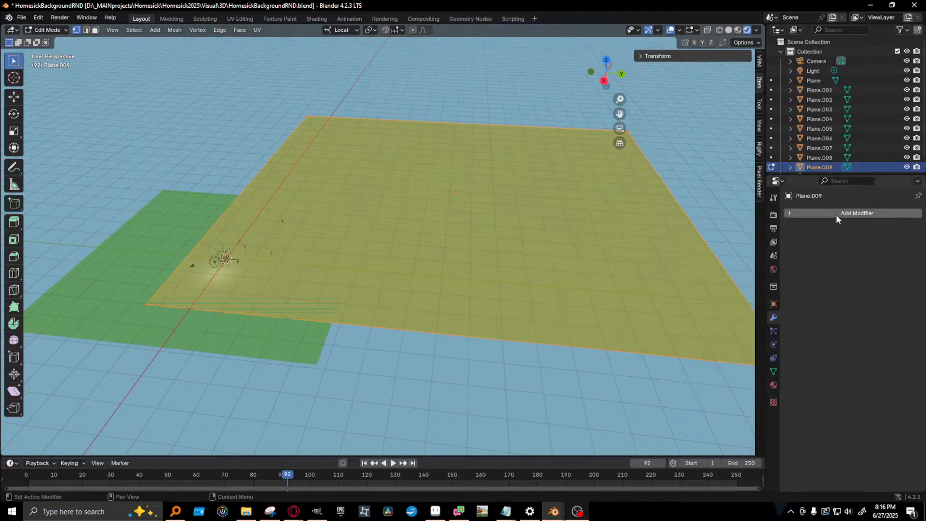
left_click(840, 211)
mouse_move(840, 211)
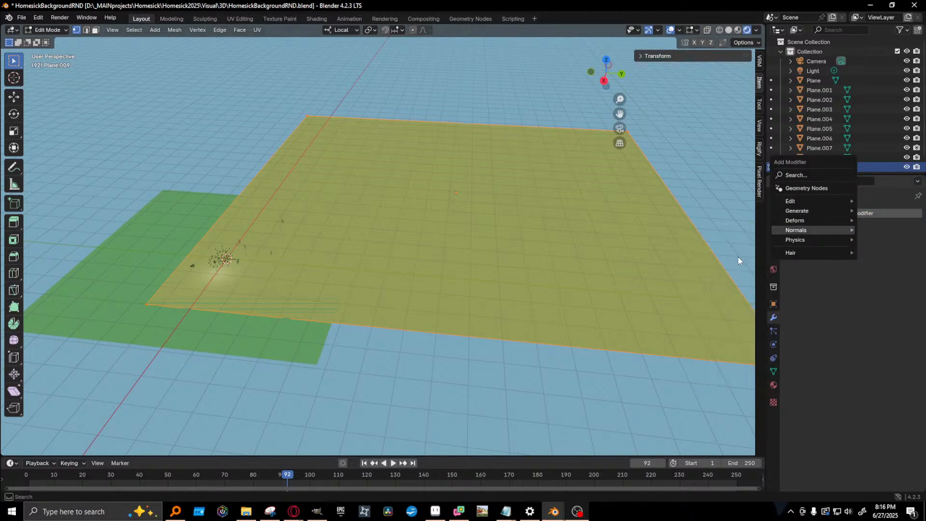
left_click(839, 209)
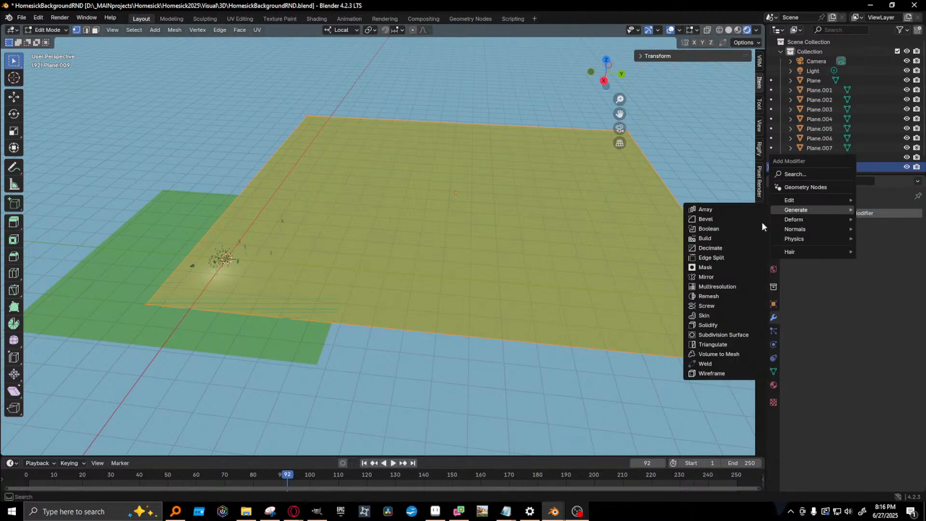
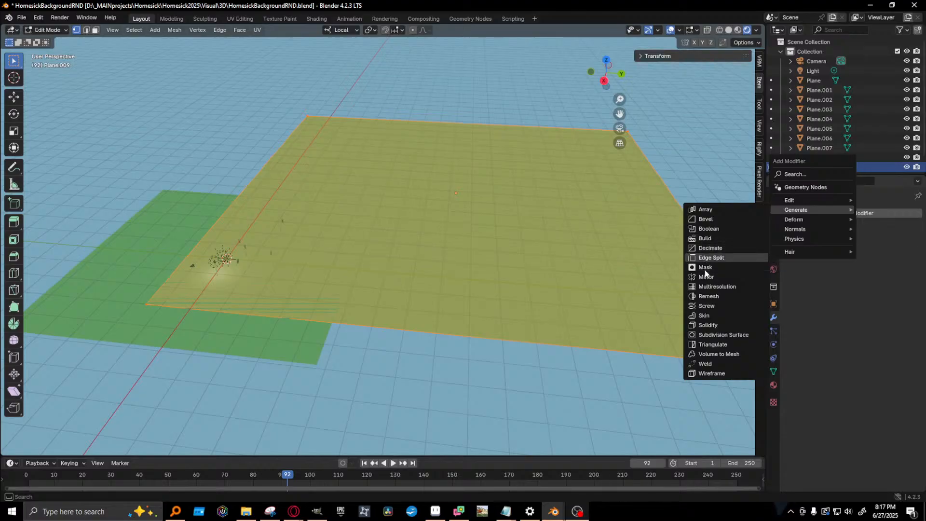
Step: Try a Subdivision Surface modifier on the ground copy, undo it, and deselect the mesh
left_click(729, 334)
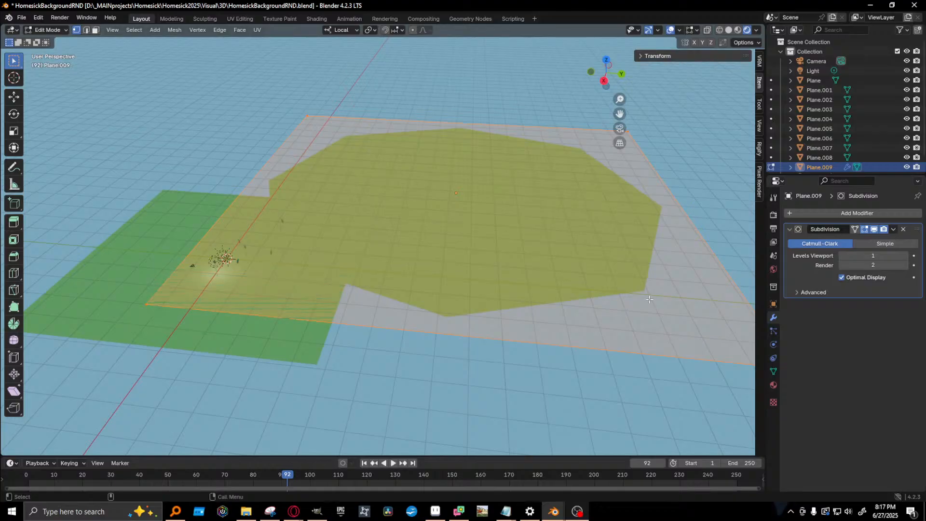
key("ctrl+z")
left_click(392, 271)
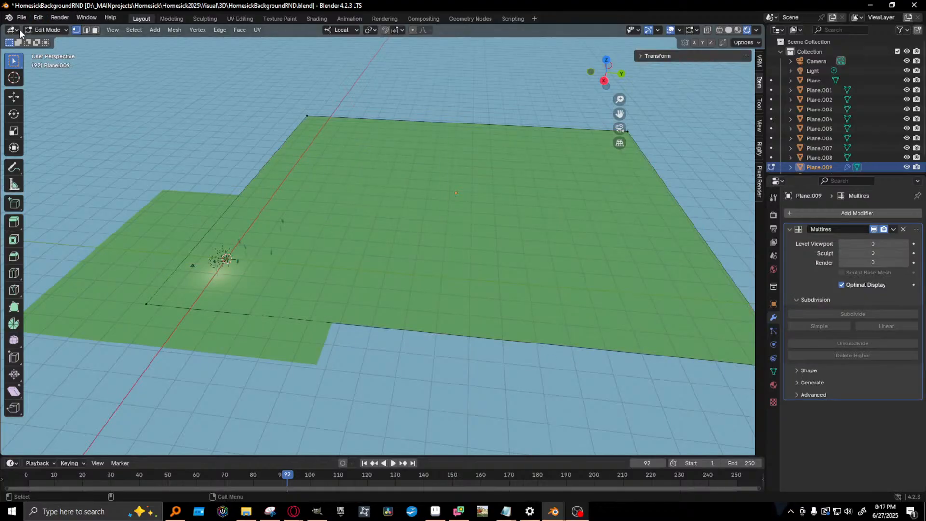
Step: Try adding an edge crease to all outer edges of the ground copy in edge select mode, and deselect them
scroll(338, 324, "down", 4)
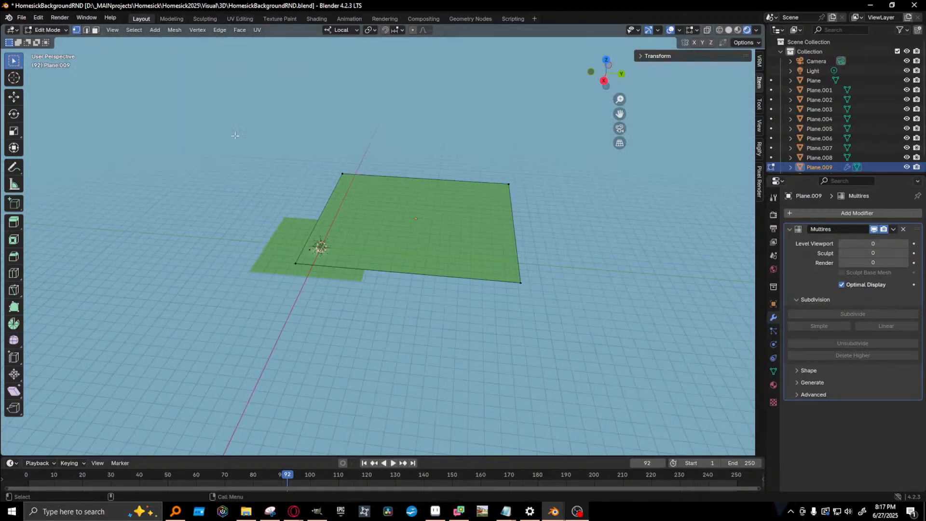
left_click(86, 32)
left_click_drag(193, 100, 710, 407)
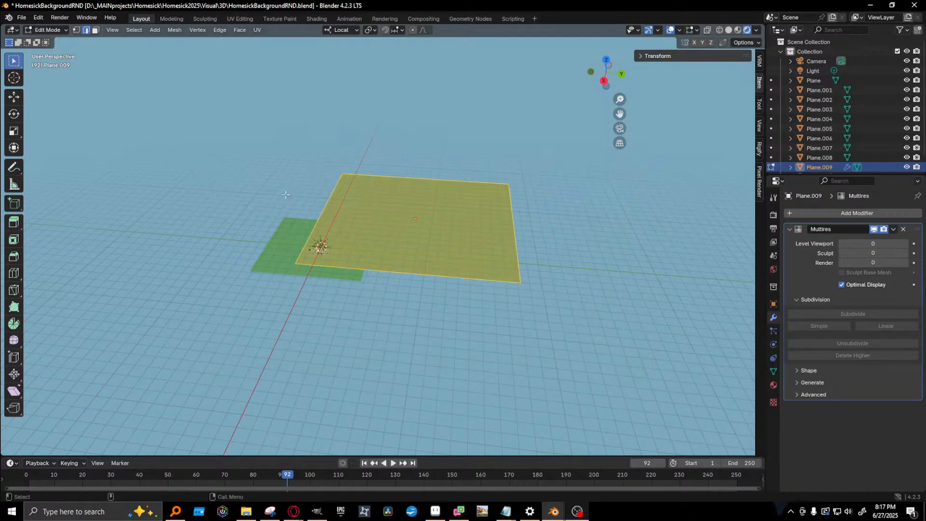
right_click(409, 187)
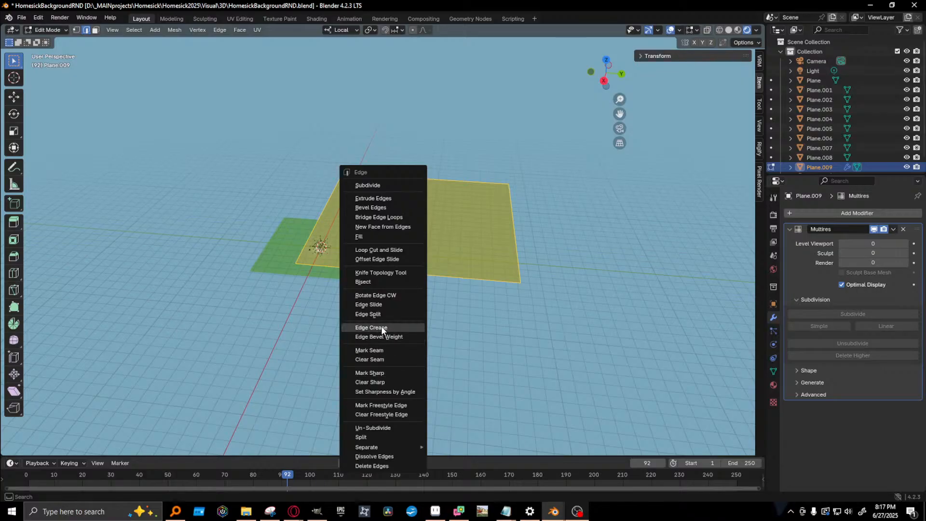
left_click(406, 328)
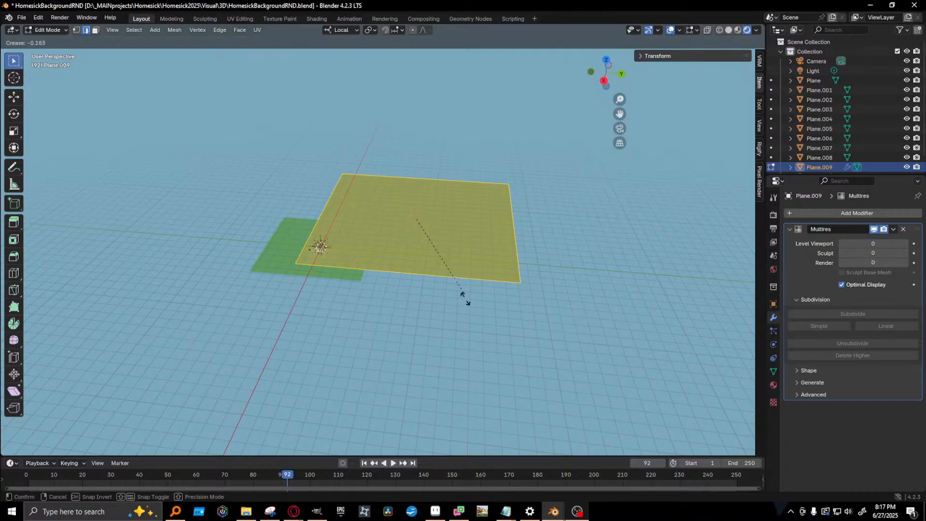
left_click(626, 423)
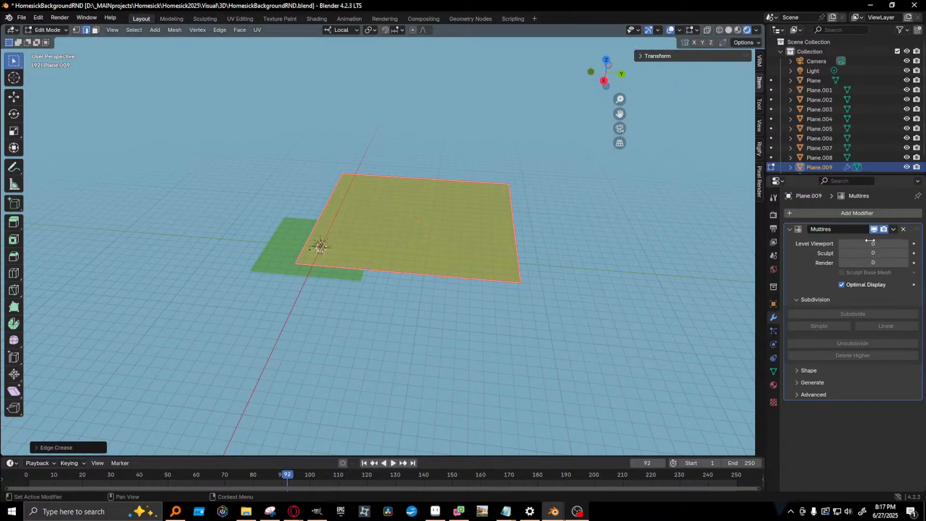
left_click(543, 328)
scroll(542, 305, "up", 2)
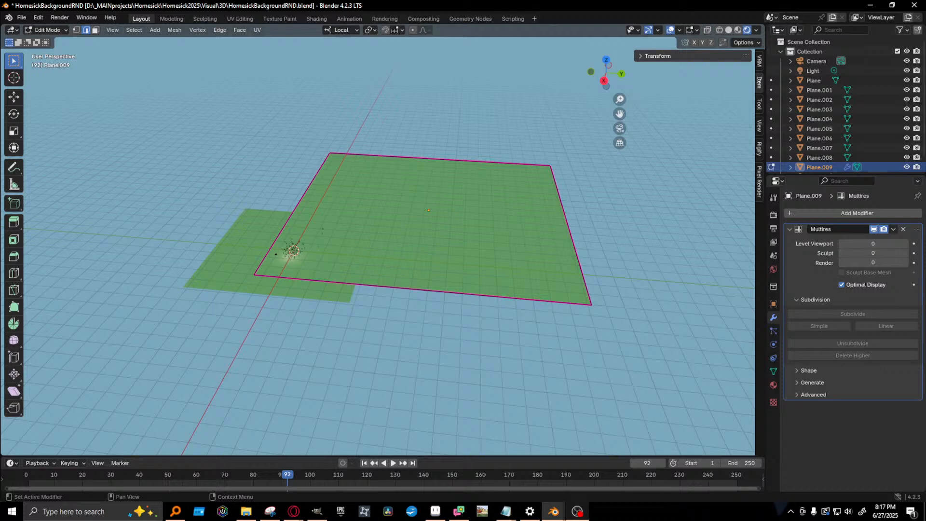
Step: Replace the ground copy's Multiresolution modifier with Catmull-Clark Subdivision Surface, trying viewport and render levels of 6
left_click(903, 230)
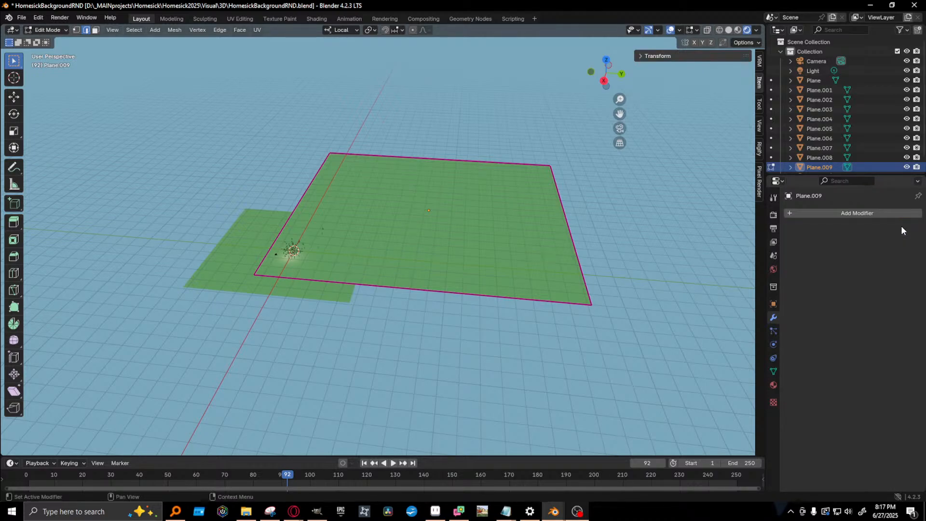
left_click(869, 215)
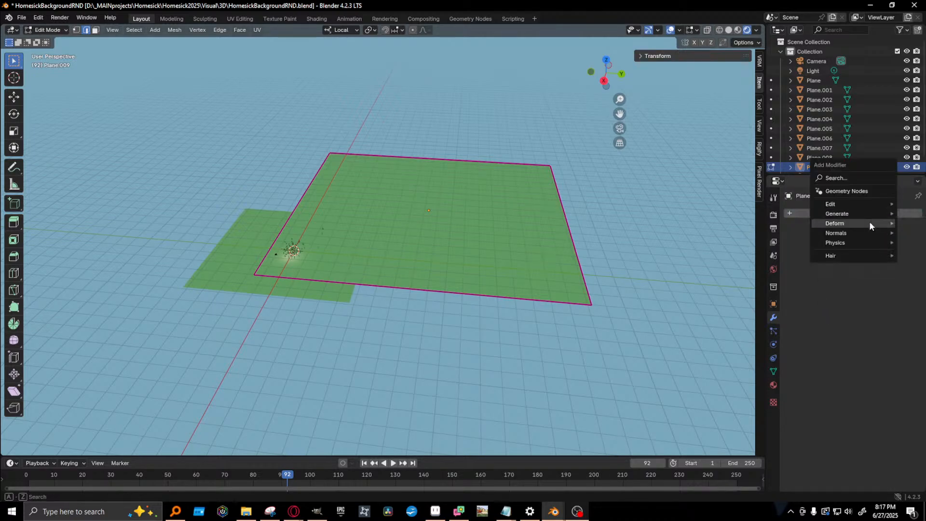
mouse_move(855, 207)
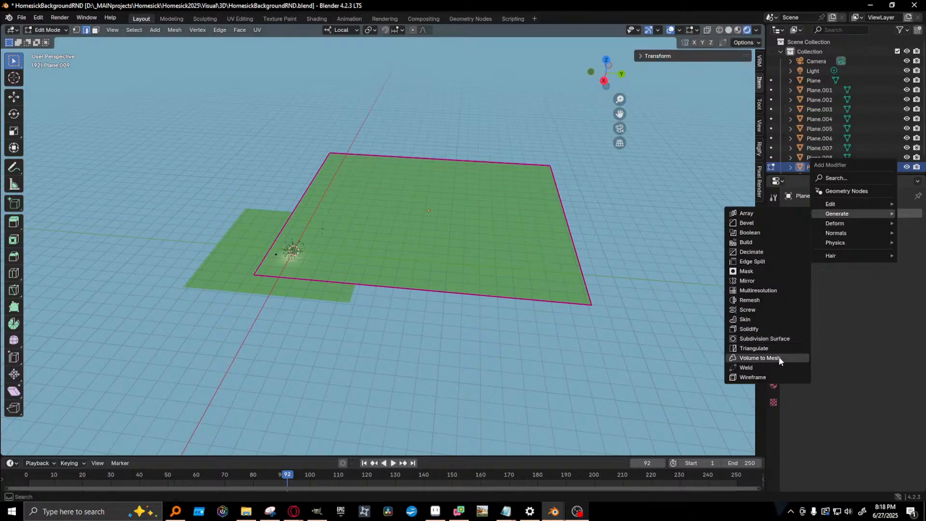
left_click(771, 339)
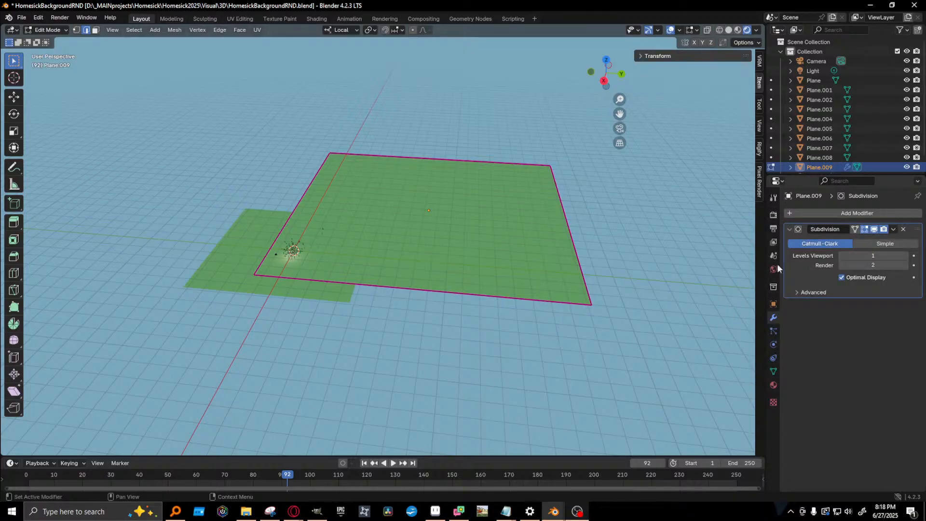
scroll(455, 262, "up", 2)
left_click(47, 30)
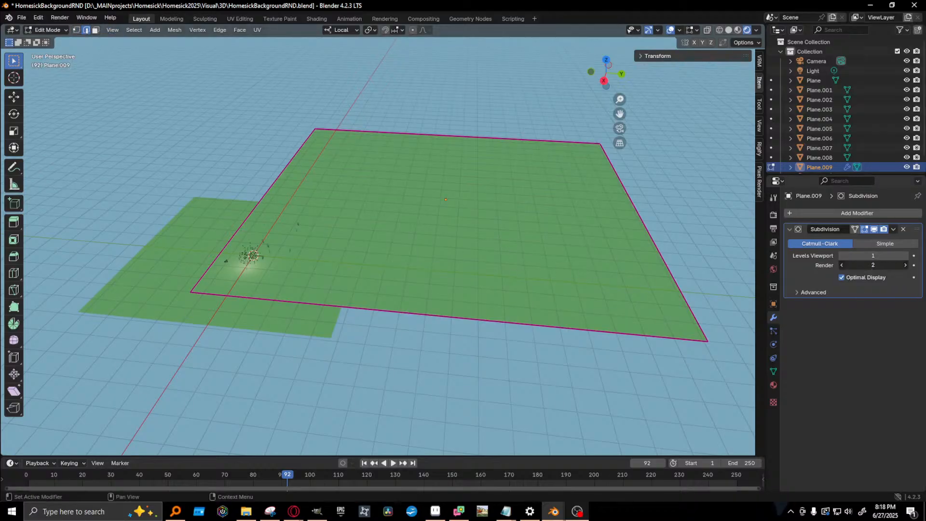
left_click_drag(863, 256, 883, 256)
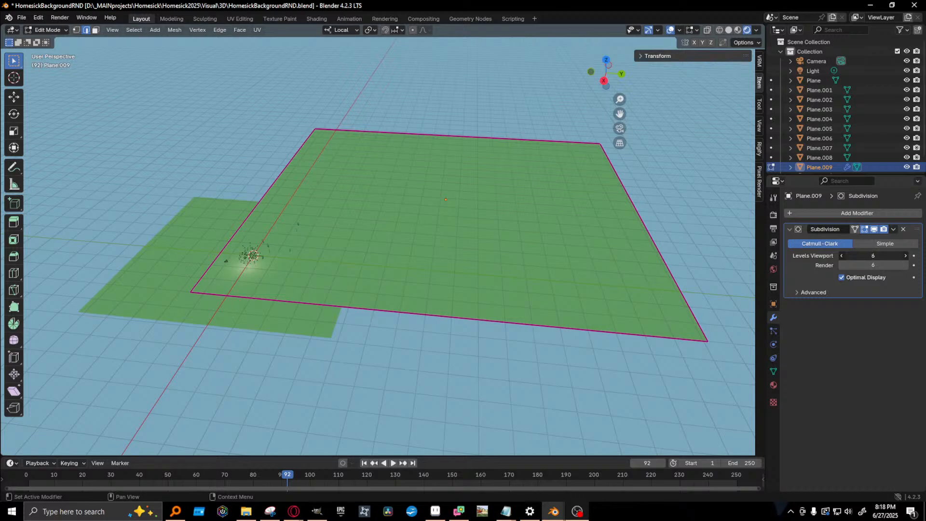
scroll(424, 237, "down", 4)
scroll(411, 242, "up", 8)
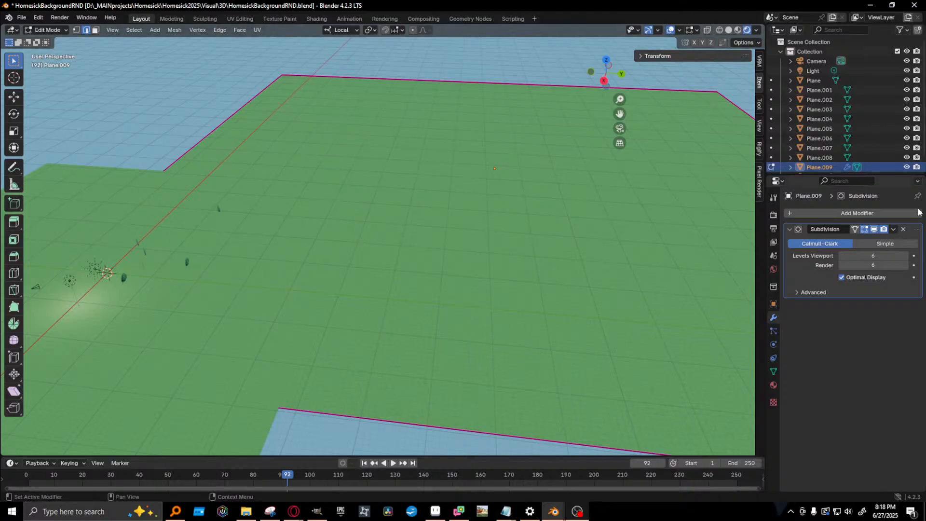
Step: Remove the Subdivision modifier and delete the enlarged ground copy in Object Mode
left_click(904, 229)
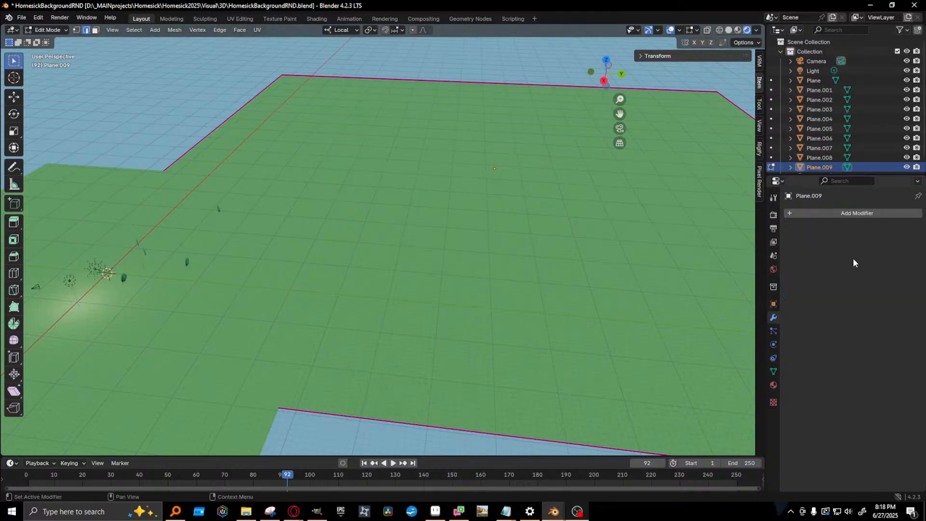
left_click(48, 30)
left_click(49, 39)
key("Delete")
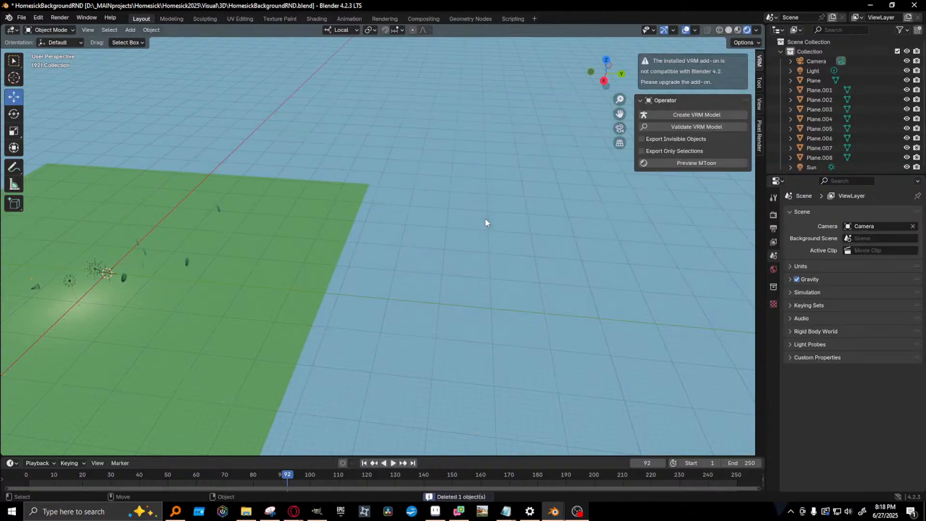
Step: Add a Grid mesh and move it along Y and X to just beyond the far corner of the original ground
left_click(130, 30)
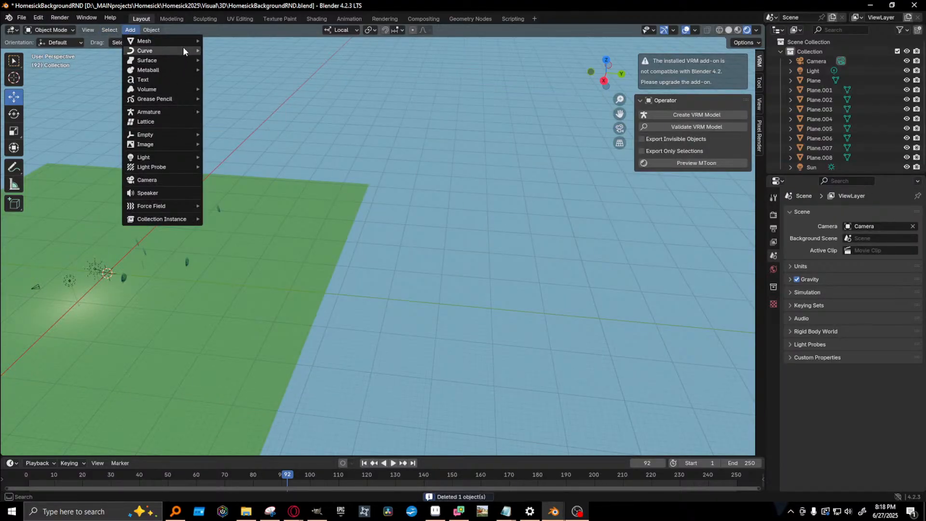
mouse_move(187, 43)
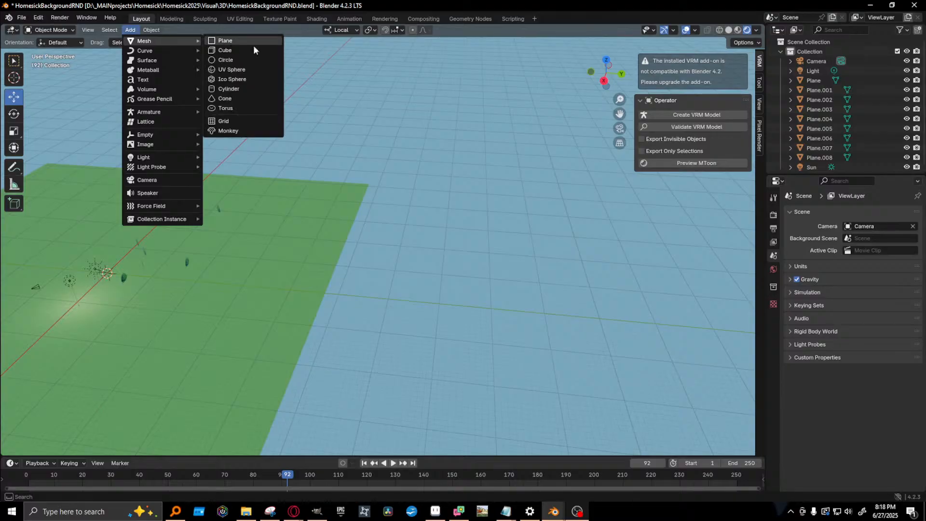
left_click(244, 124)
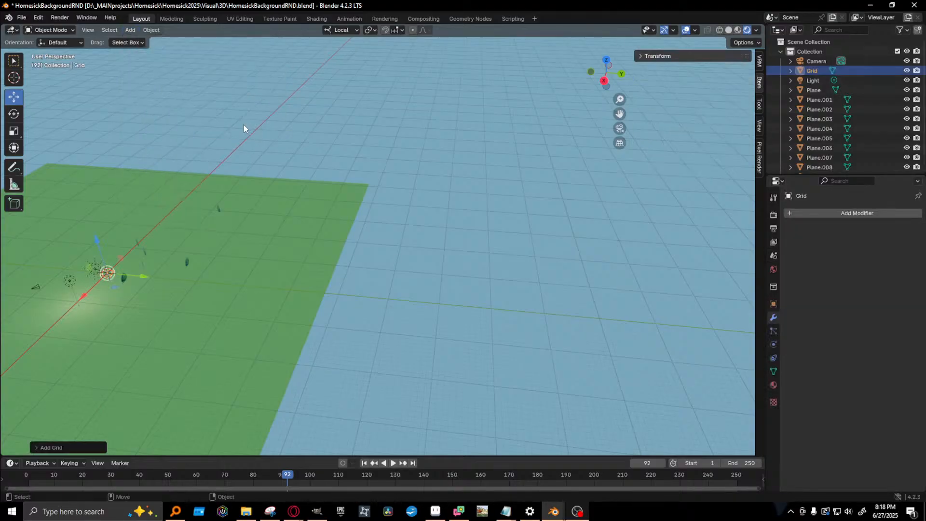
left_click_drag(141, 277, 356, 315)
key("g")
key("x")
left_click(416, 223)
Step: Scale the grid up uniformly until it covers the area behind the trees and overlaps the original ground
key("s")
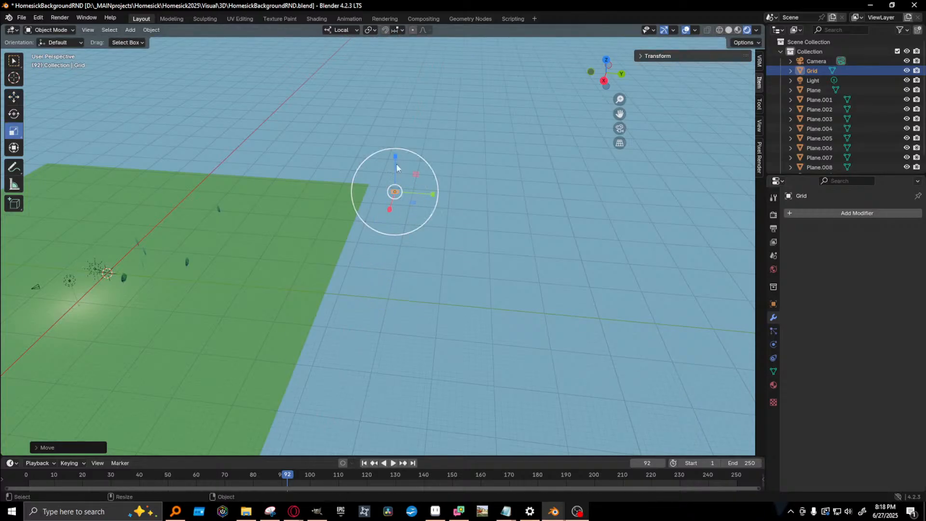
left_click(21, 347)
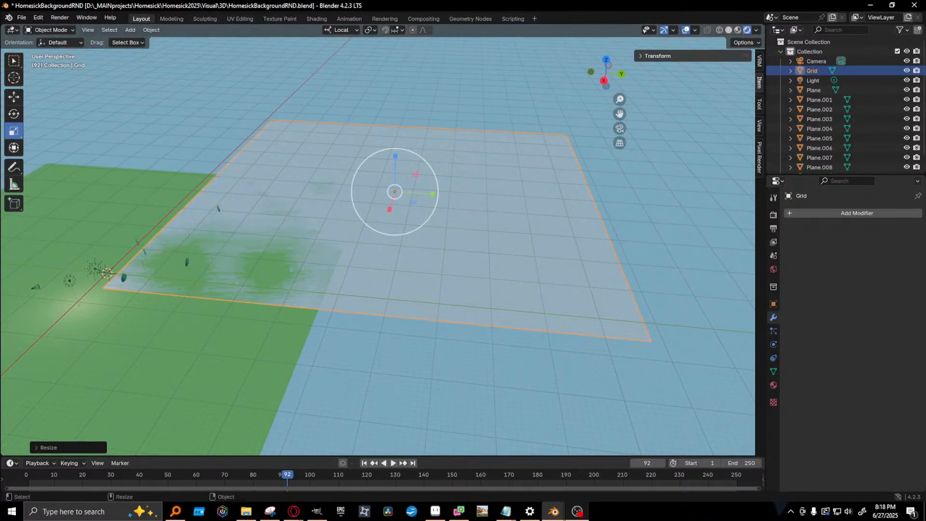
key("s")
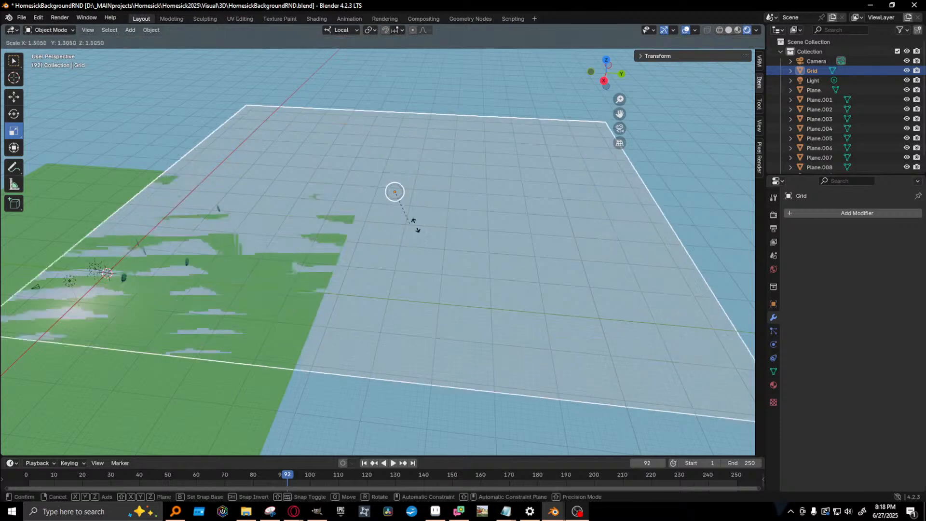
left_click(375, 217)
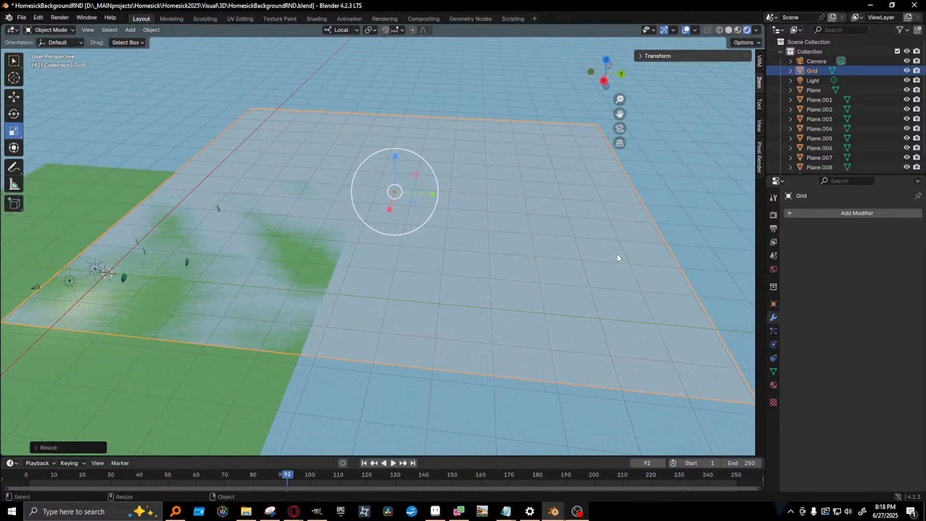
Step: Try a Subdivision Surface modifier on the grid in Edit Mode with render level 4 and viewport level 6
left_click(67, 31)
left_click(66, 46)
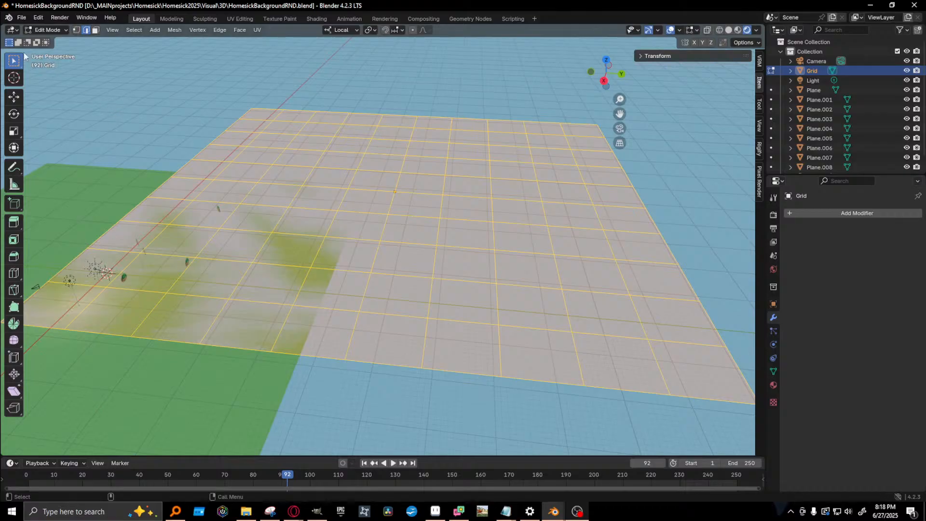
left_click(835, 213)
left_click(819, 213)
mouse_move(795, 214)
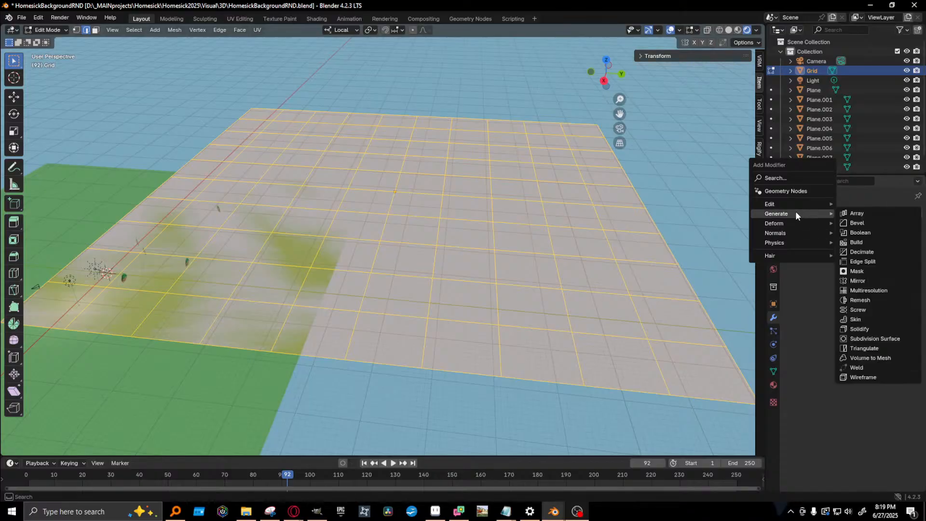
left_click(878, 339)
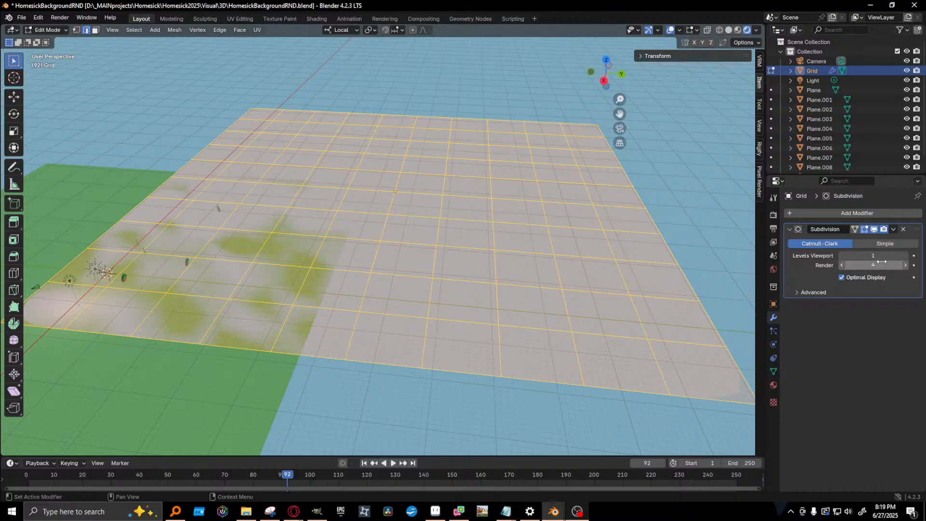
left_click_drag(879, 257, 909, 256)
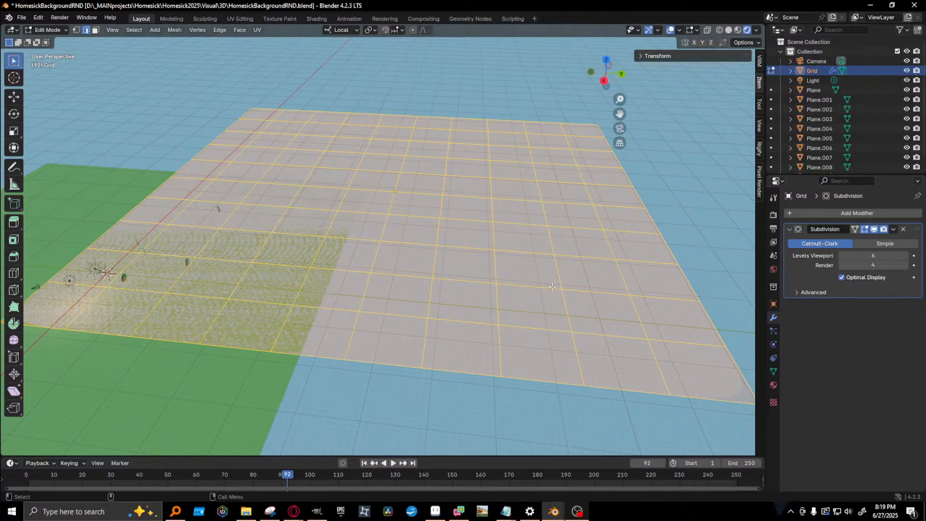
middle_click_drag(675, 285, 410, 262)
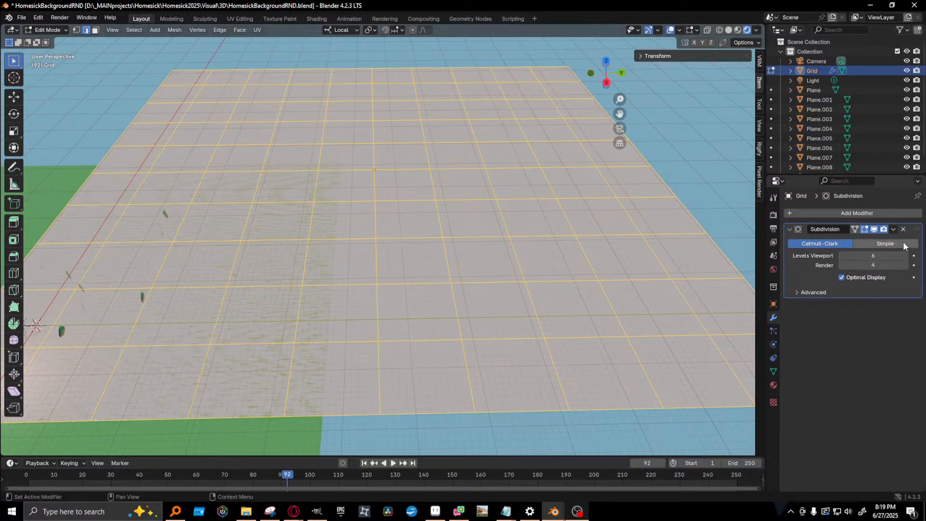
Step: Return the grid to Object Mode, show the scene in wireframe shading, and remove the Subdivision modifier
left_click(894, 230)
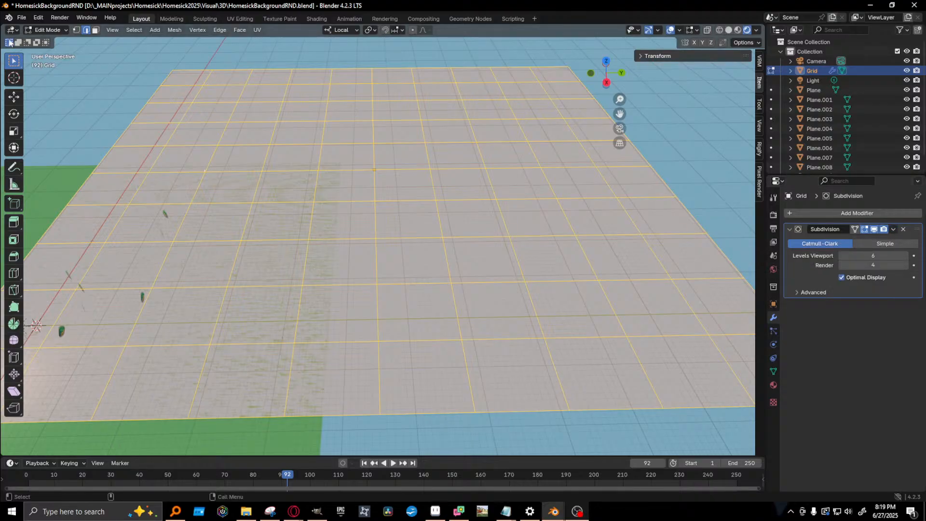
left_click(48, 30)
left_click(46, 40)
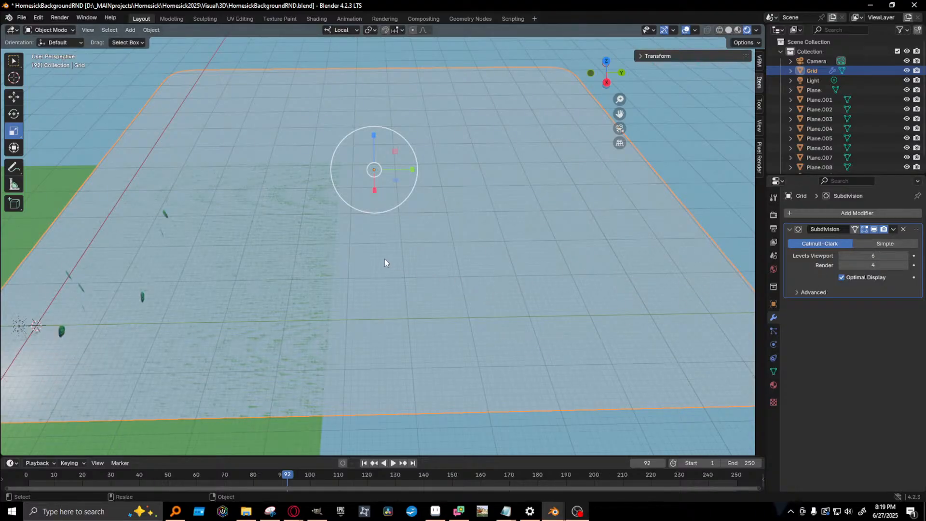
left_click(721, 31)
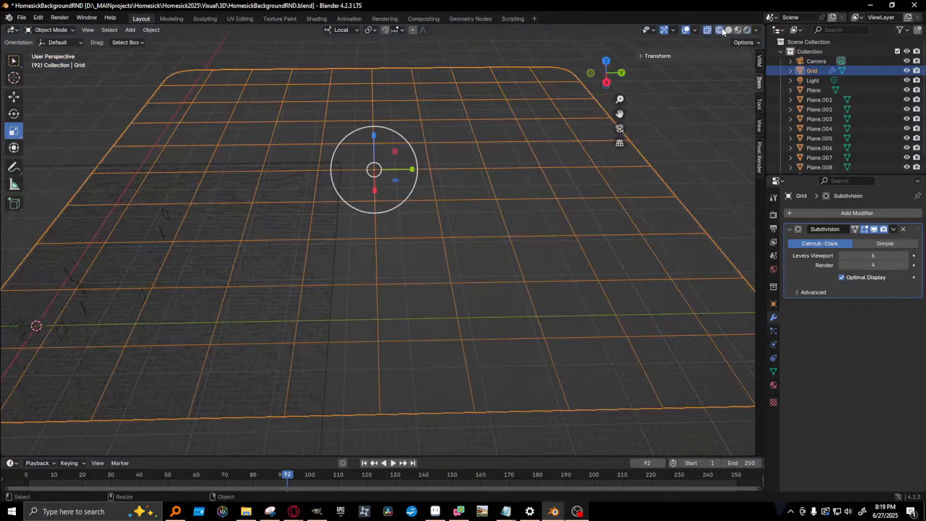
left_click(903, 230)
scroll(602, 219, "down", 1)
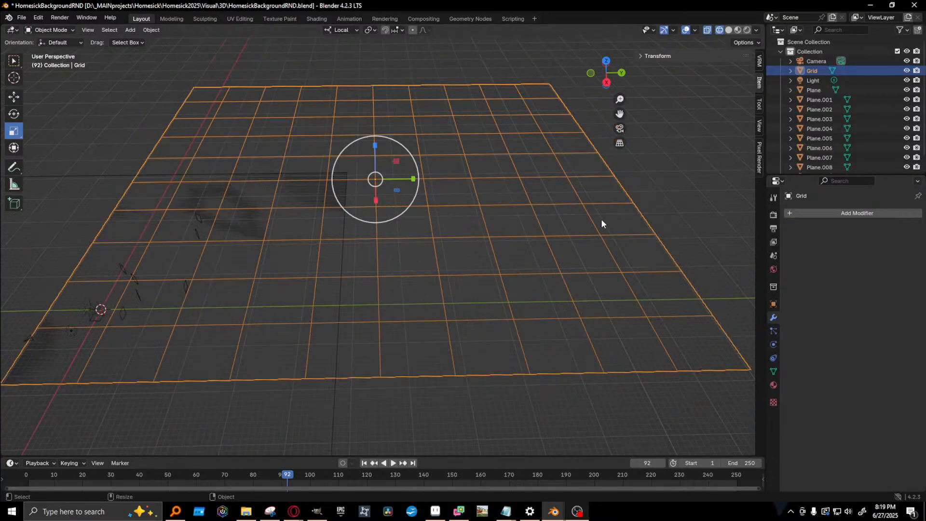
Step: Look through the available modifiers and the render, output, scene and object properties for a way to subdivide the grid
left_click(868, 212)
mouse_move(867, 213)
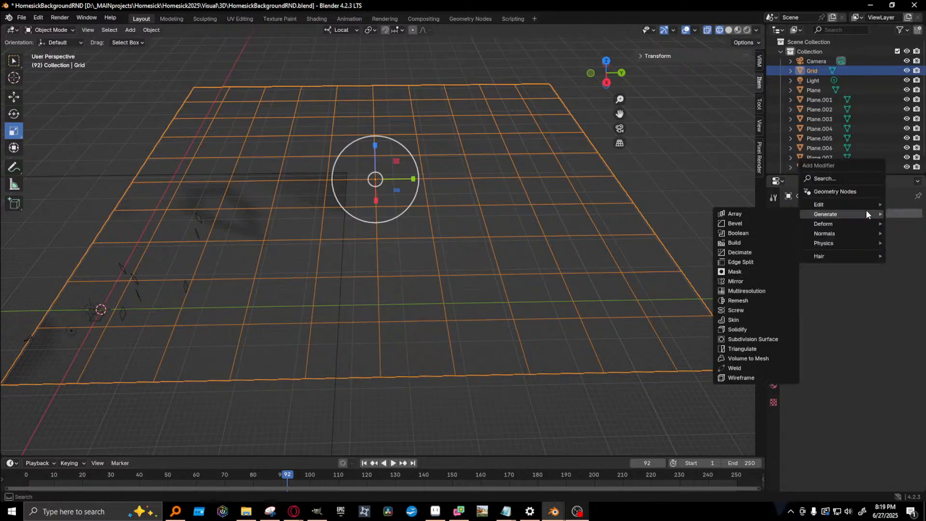
mouse_move(864, 247)
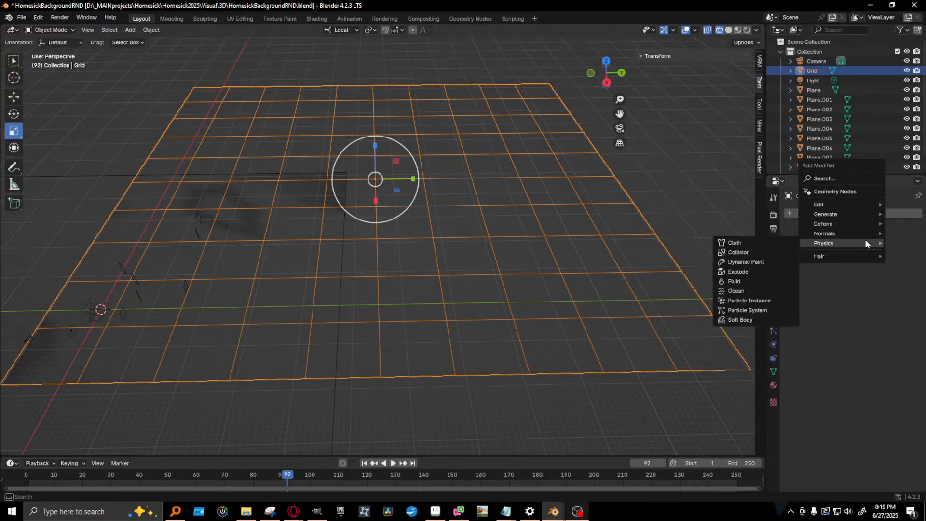
left_click(773, 202)
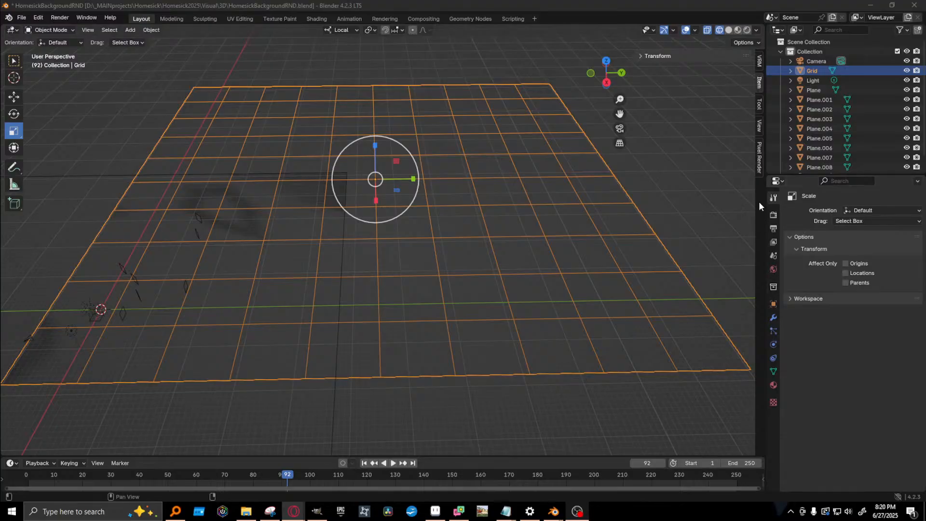
left_click(775, 213)
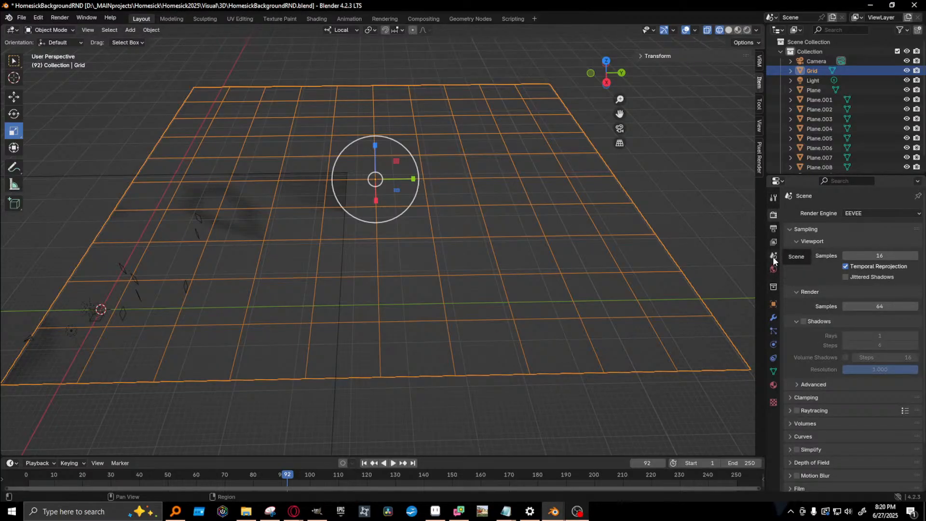
left_click(772, 229)
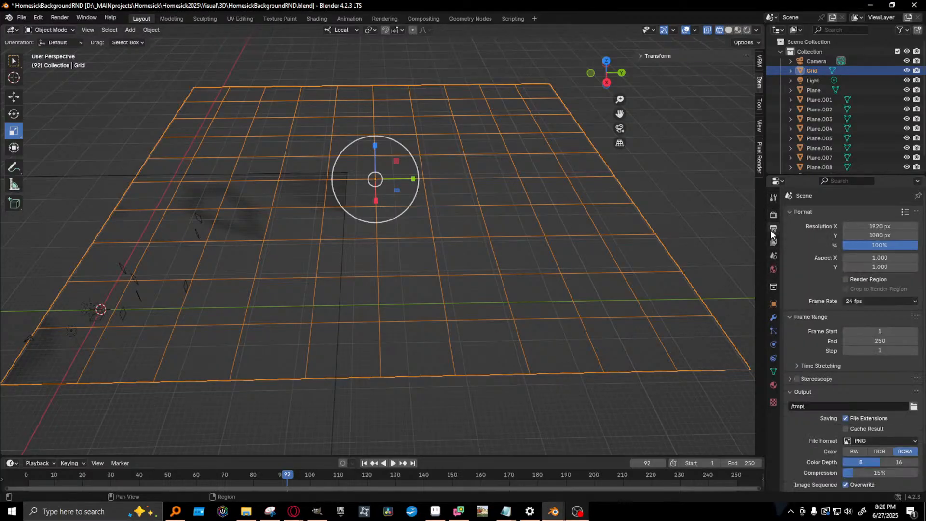
left_click(775, 256)
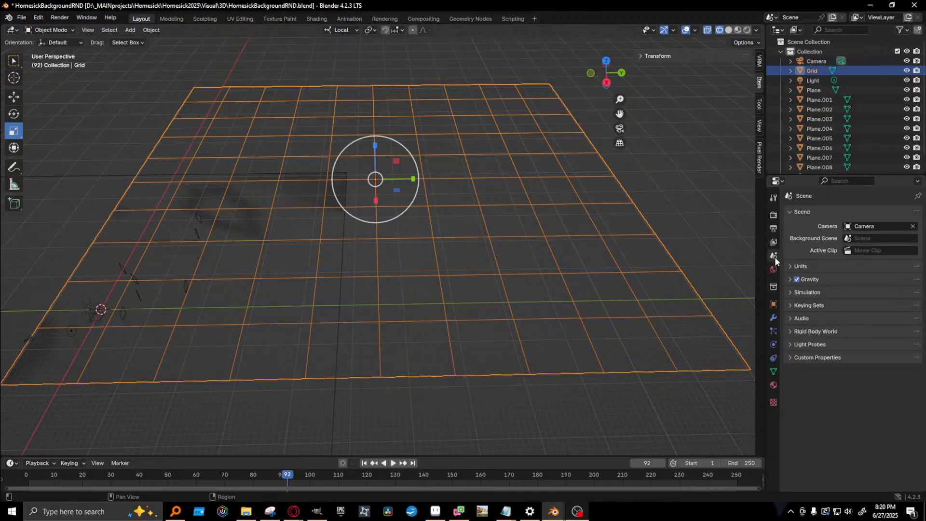
left_click(772, 305)
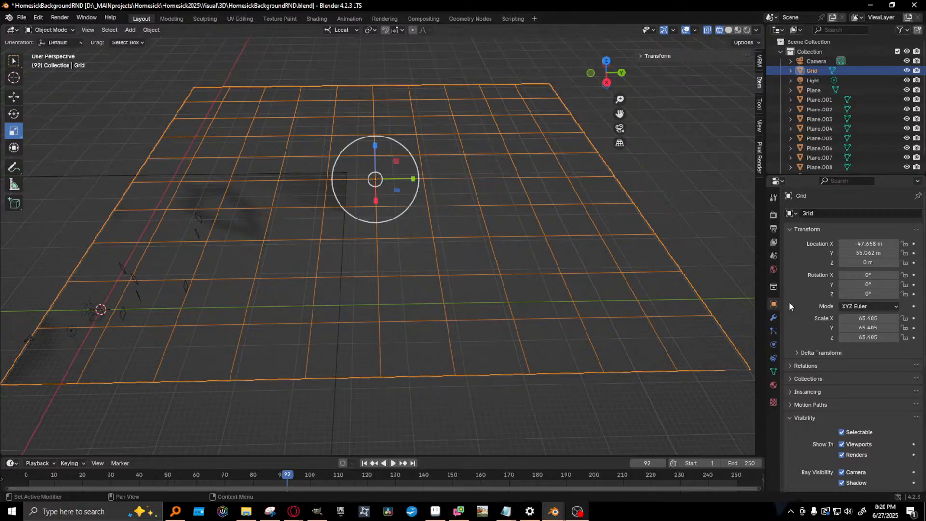
scroll(790, 302, "down", 8)
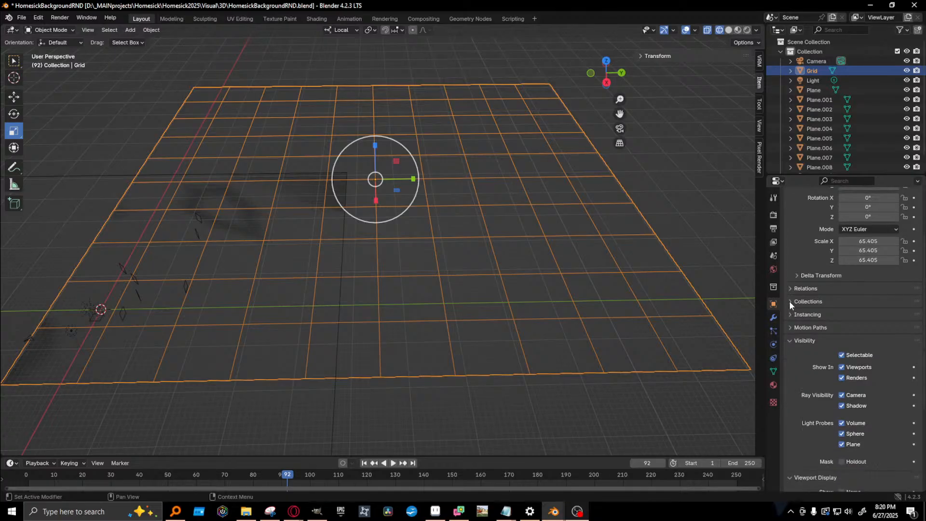
scroll(790, 302, "down", 3)
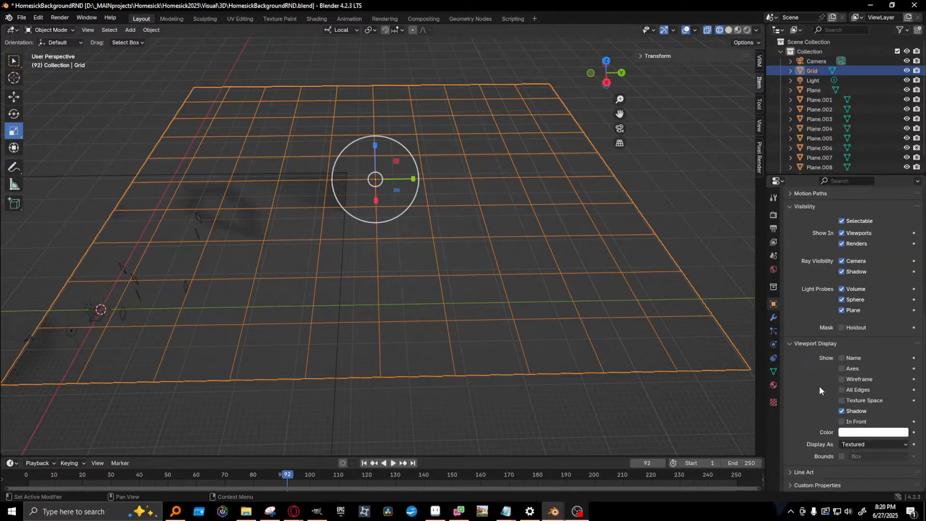
scroll(821, 362, "up", 10)
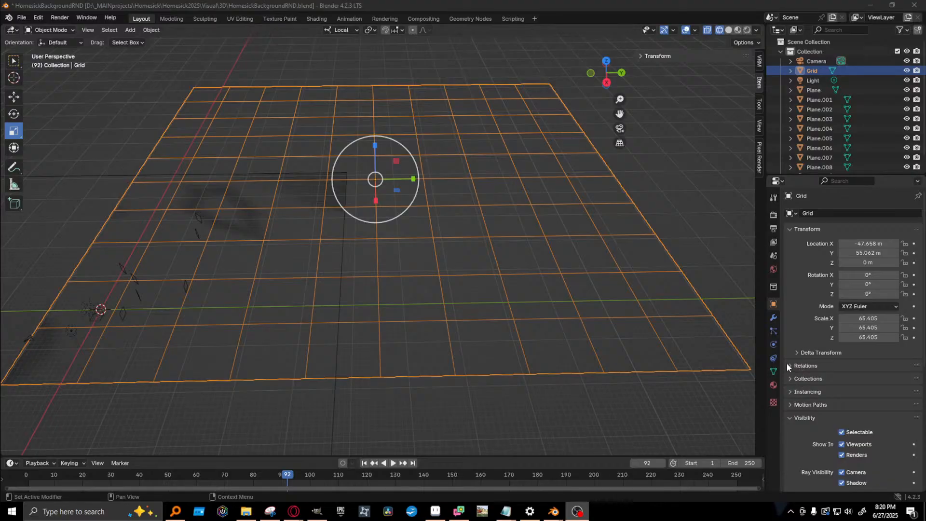
left_click(922, 328)
scroll(868, 328, "down", 10)
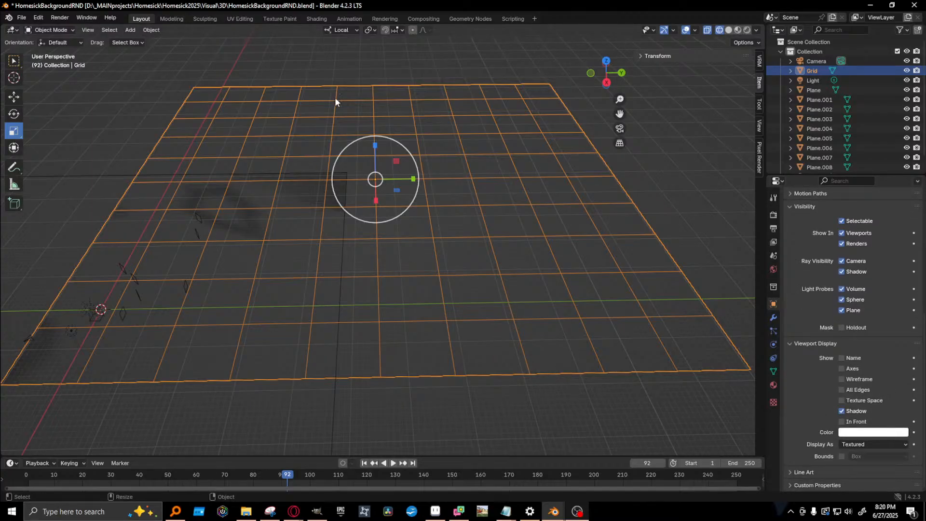
Step: Show the scene in Material Preview shading, and sculpt raised bumps across the grid with the Draw brush in the Sculpting workspace
left_click(729, 30)
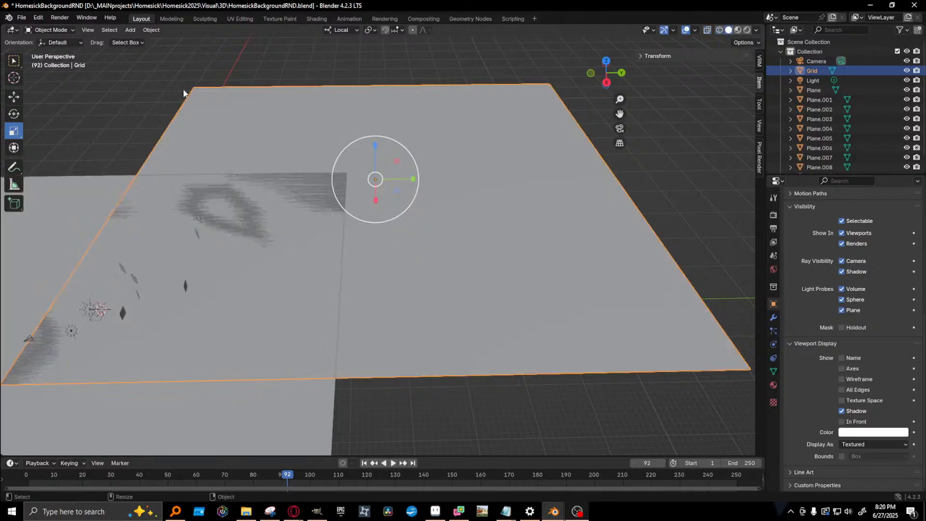
left_click(738, 30)
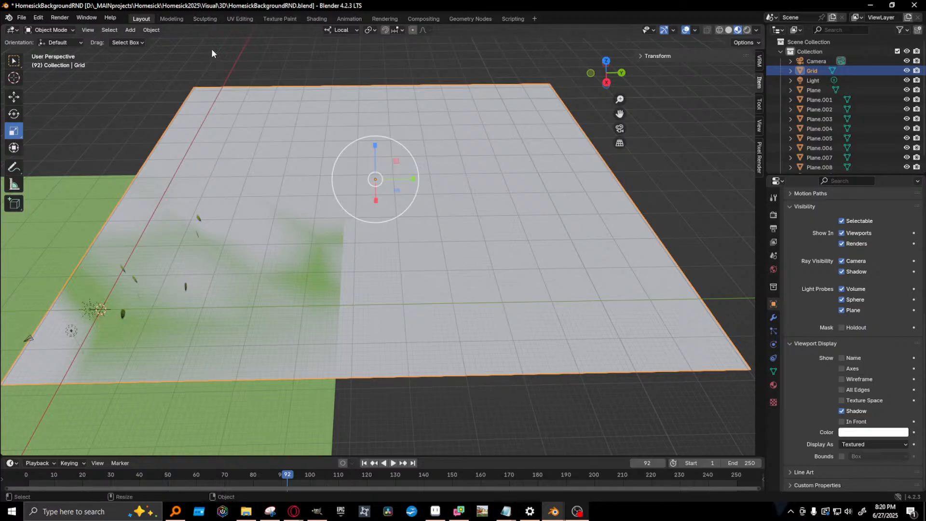
left_click(202, 20)
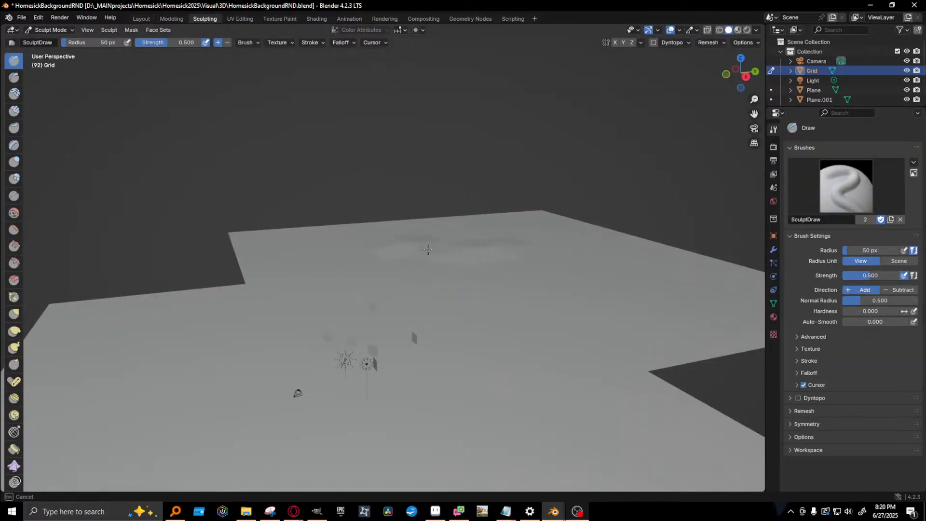
left_click_drag(417, 252, 250, 248)
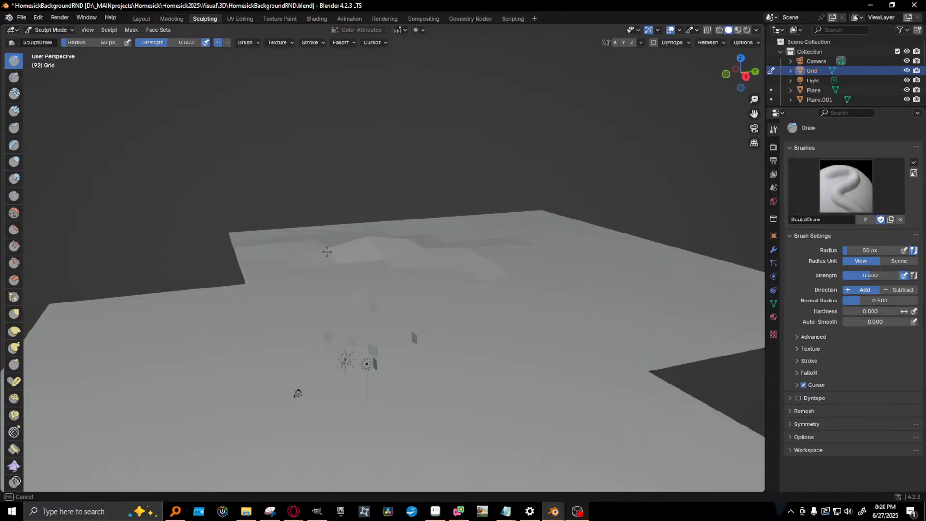
left_click_drag(538, 293, 624, 315)
mouse_move(473, 287)
left_mouse_down()
mouse_move(338, 252)
mouse_move(275, 272)
mouse_move(268, 291)
left_mouse_up()
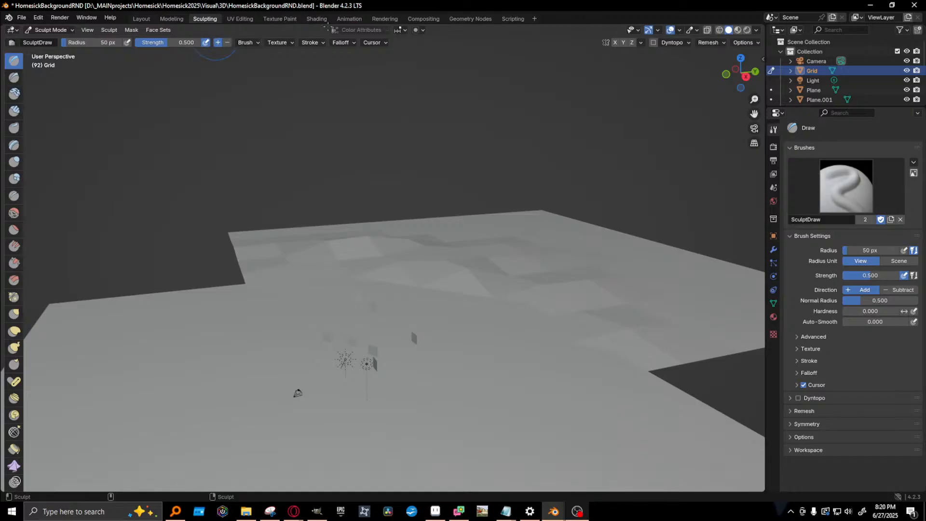
Step: Return to the Layout workspace and lower the grid slightly along Z until the green ground around the trees lies above it
left_click(142, 18)
middle_click_drag(375, 261, 341, 260)
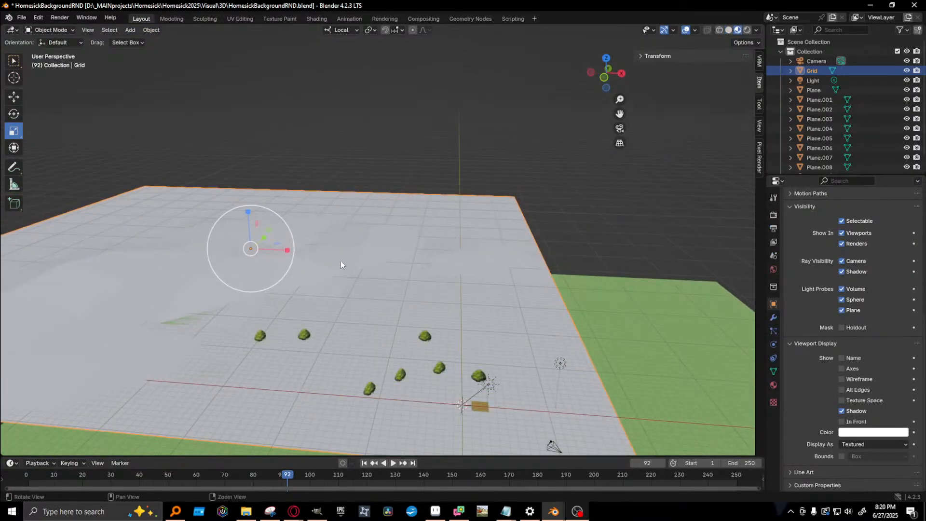
left_click(39, 17)
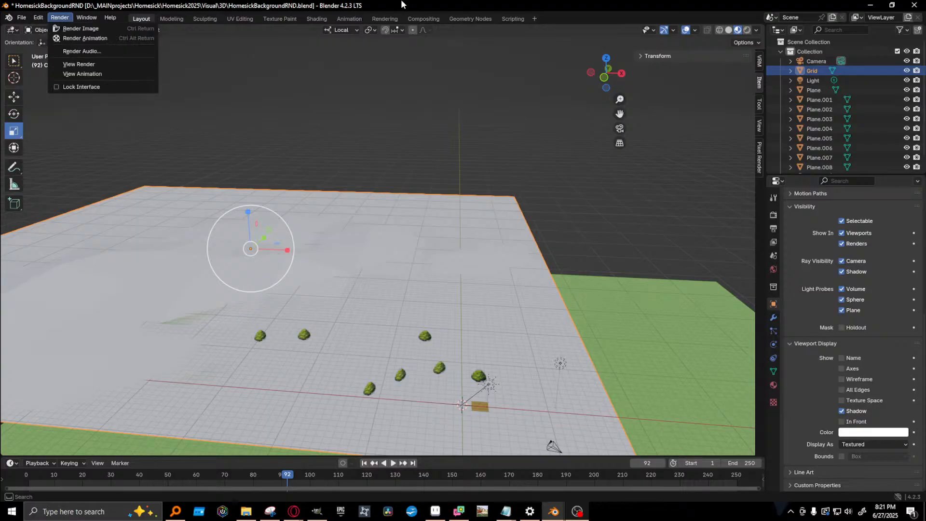
left_click(51, 30)
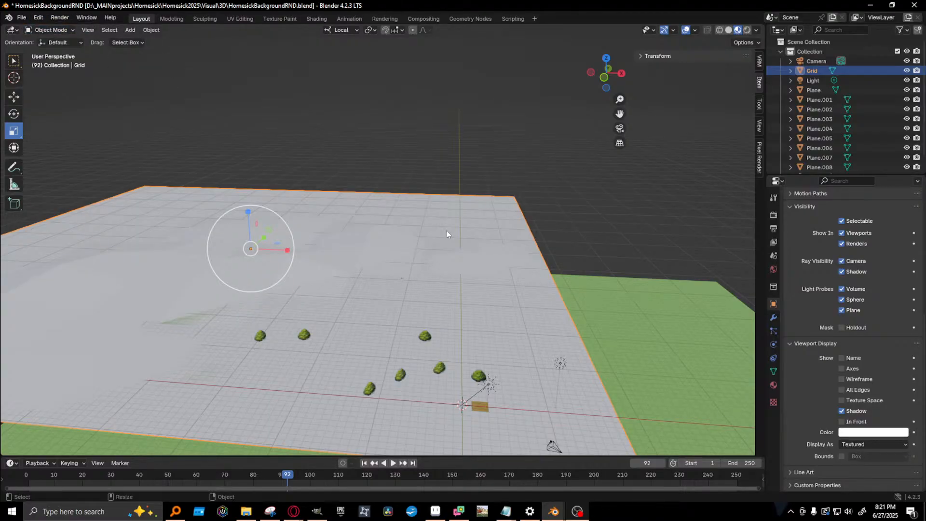
key("w")
left_click_drag(242, 214, 242, 214)
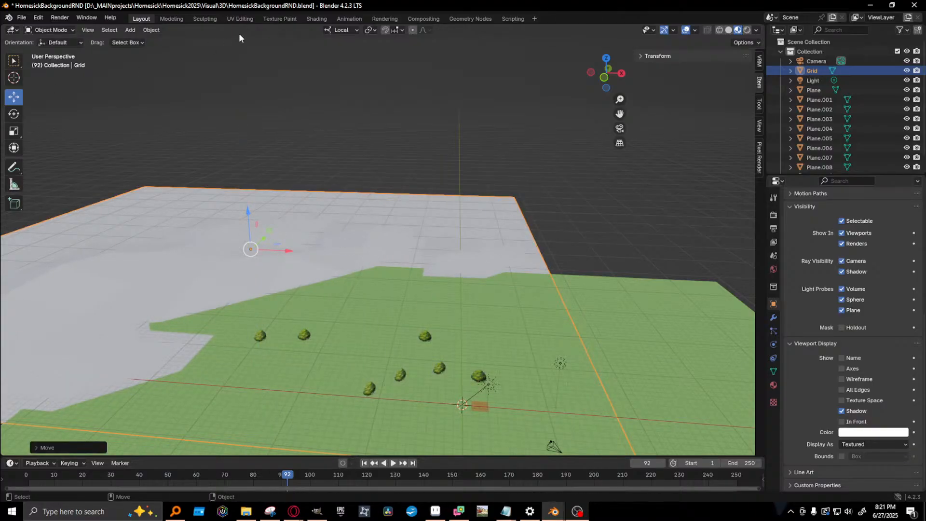
Step: Enter Sculpt Mode in the Layout workspace and sculpt the grid with the Draw brush behind the trees and along the green ground's edge
left_click(51, 31)
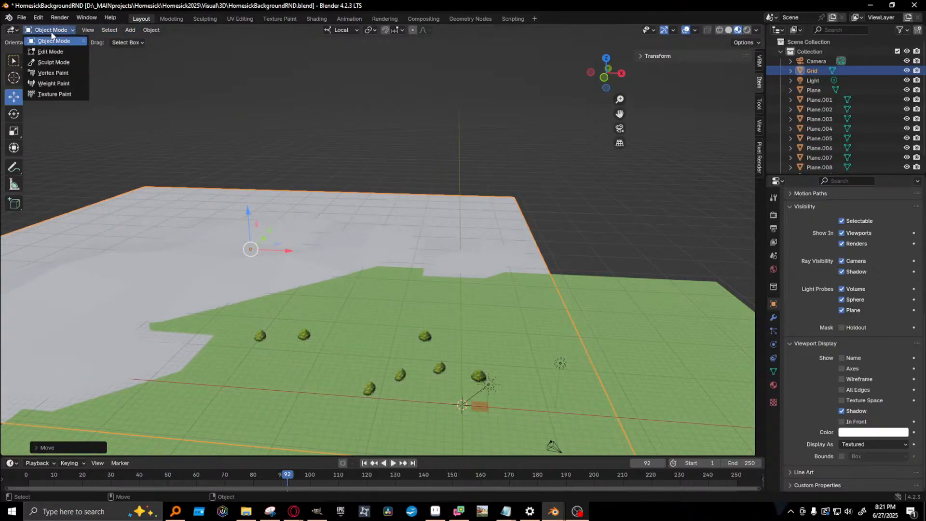
left_click(53, 63)
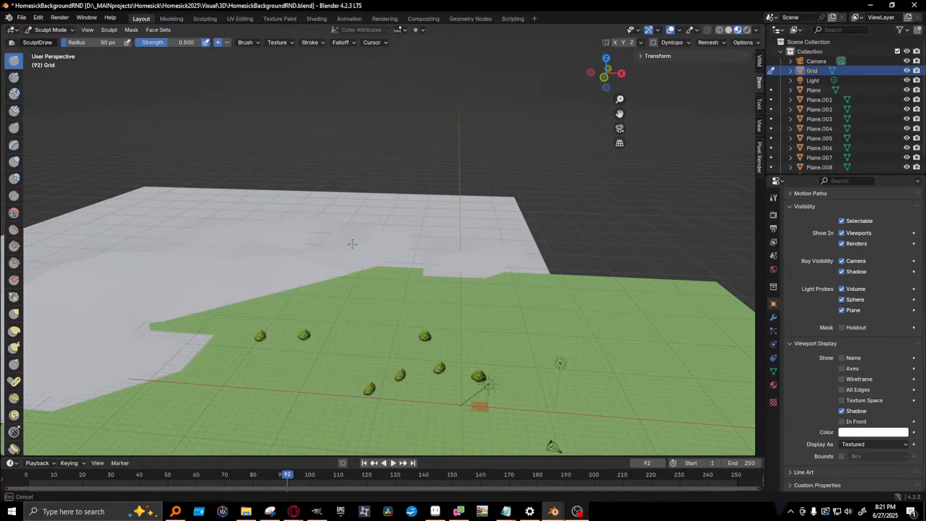
mouse_move(353, 245)
left_mouse_down()
mouse_move(357, 233)
mouse_move(443, 241)
mouse_move(418, 259)
mouse_move(230, 233)
left_mouse_up()
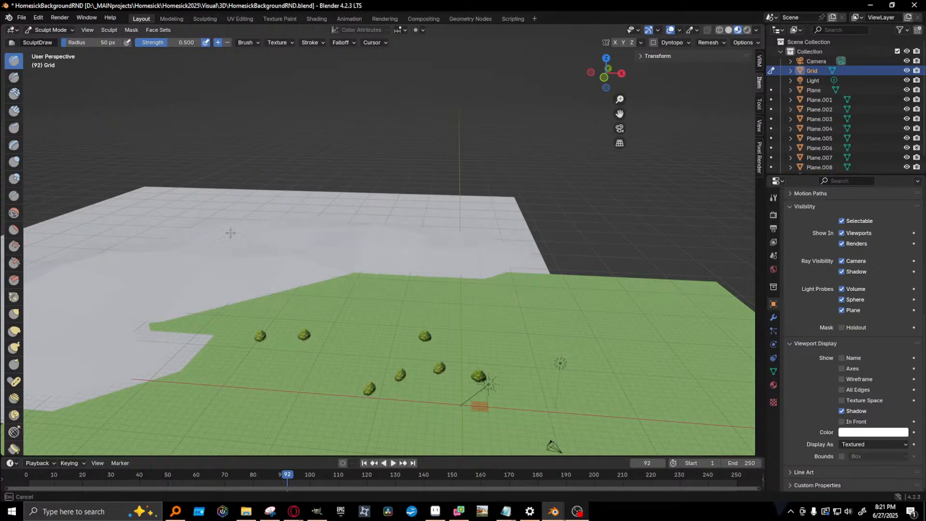
left_click_drag(168, 310, 226, 320)
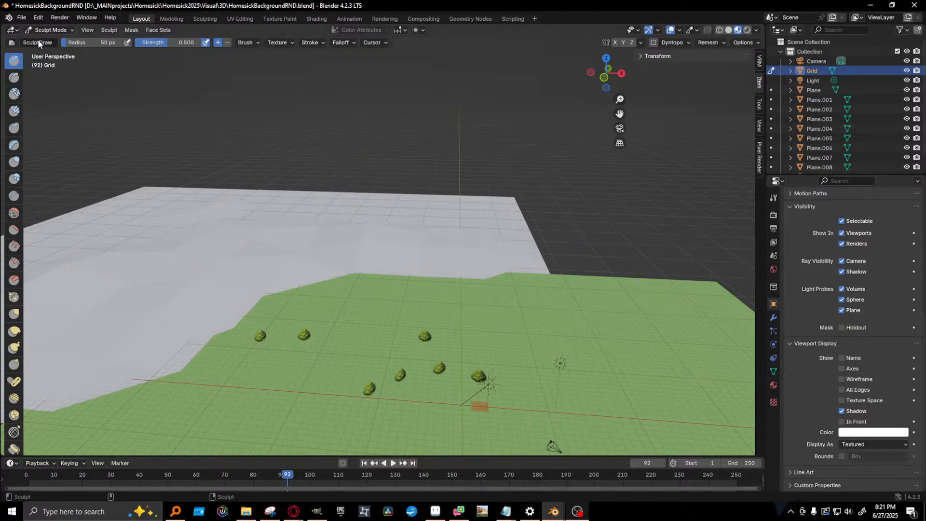
Step: Set the Draw brush strength to 0.848 and raise hills along the grid's far edges
left_click_drag(165, 42, 189, 43)
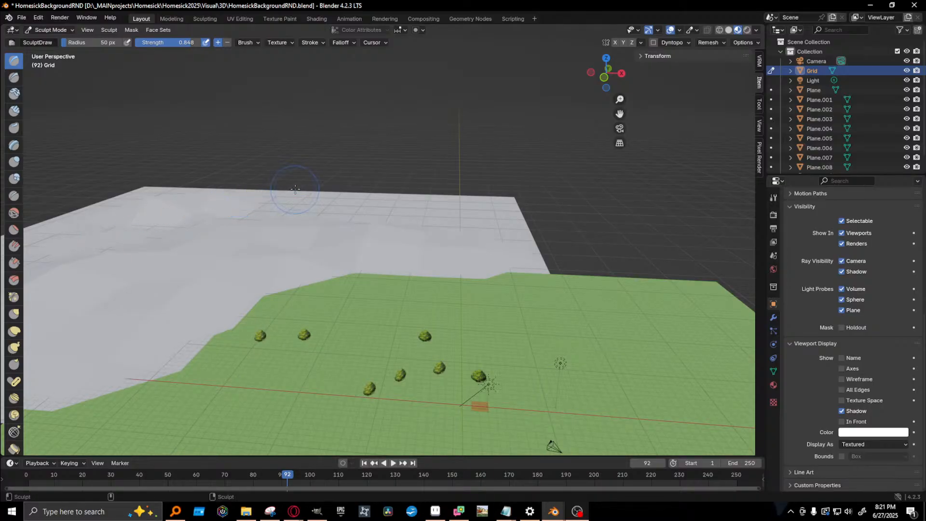
mouse_move(314, 202)
middle_mouse_down()
mouse_move(260, 213)
mouse_move(459, 244)
mouse_move(420, 261)
mouse_move(539, 215)
middle_mouse_up()
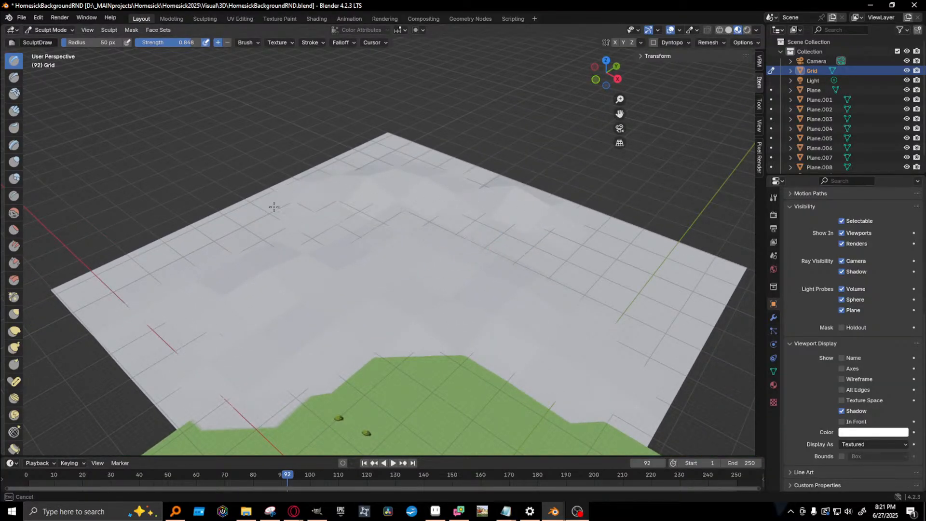
mouse_move(275, 197)
left_mouse_down()
mouse_move(205, 232)
mouse_move(217, 227)
left_mouse_up()
mouse_move(493, 198)
left_mouse_down()
mouse_move(565, 224)
mouse_move(582, 212)
left_mouse_up()
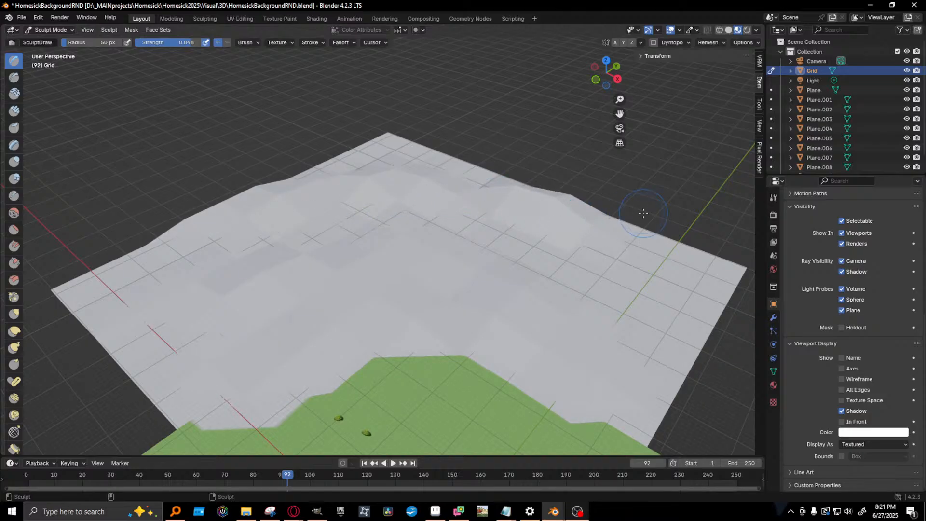
Step: Render the current frame, inspect the hills behind the trees in the maximized render window, and put the window away
key("F12")
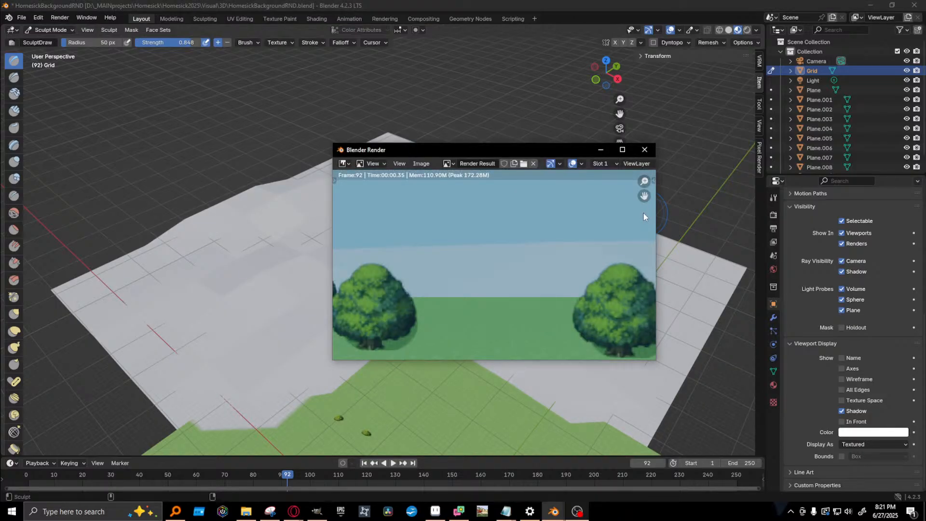
double_click(616, 154)
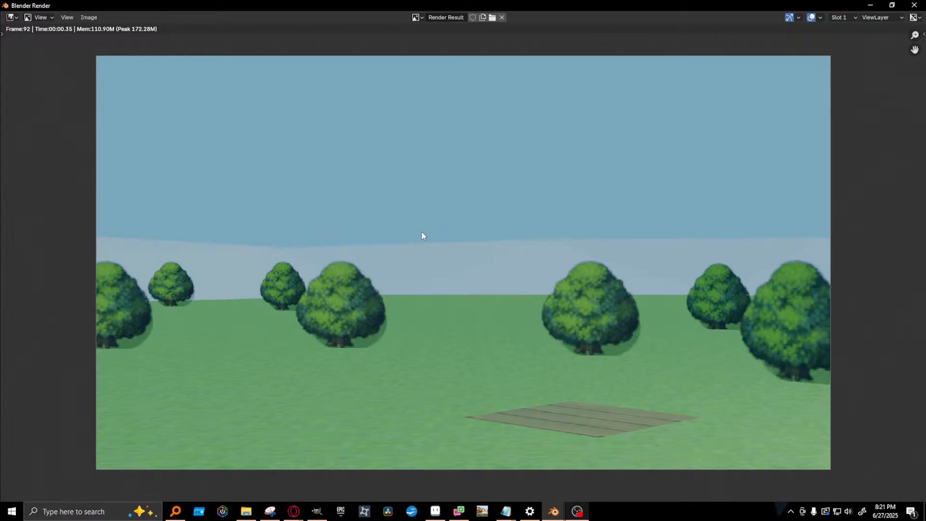
left_click(871, 5)
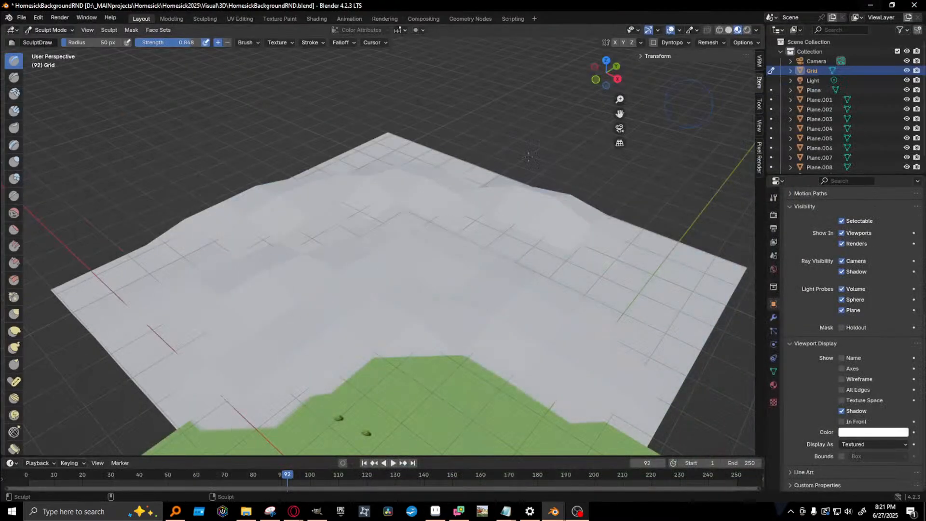
Step: Set the Draw brush strength to 1.000 and build up the hills on the far side of the grid
middle_click_drag(458, 323, 558, 305)
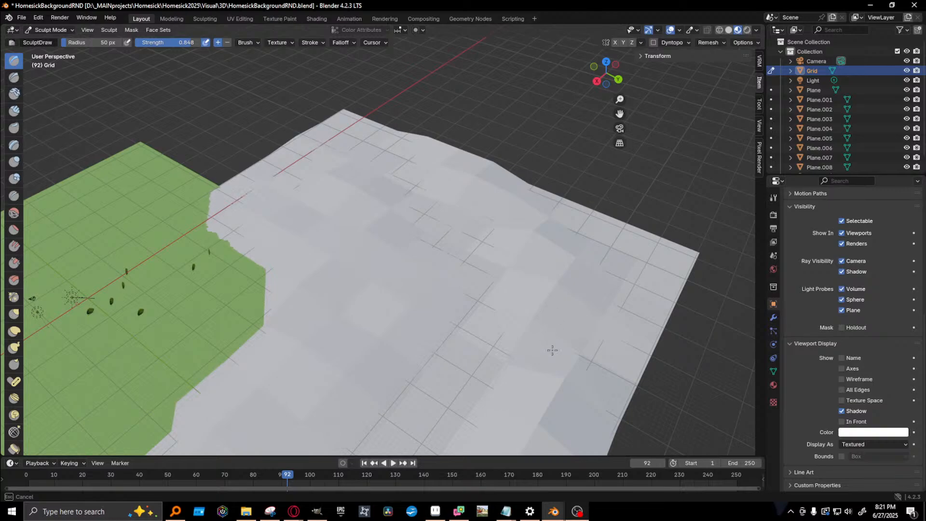
left_click_drag(547, 287, 541, 285)
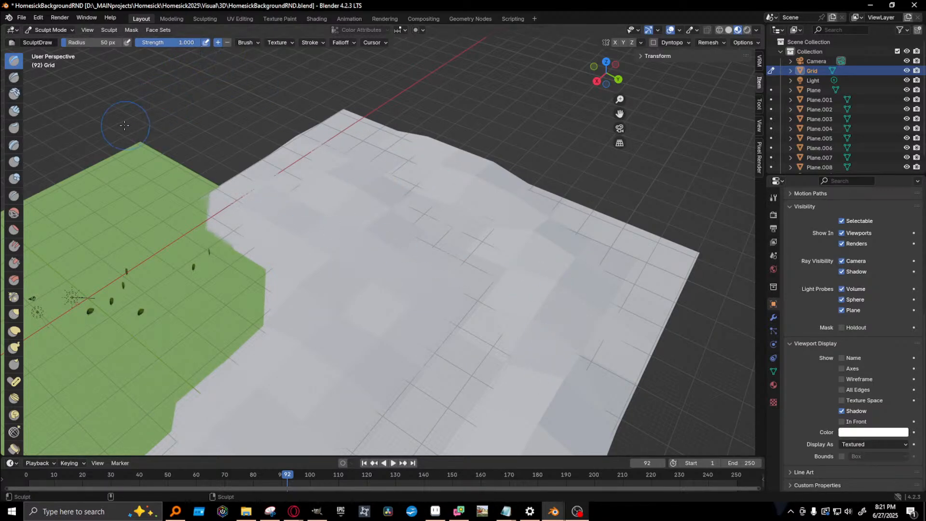
left_click_drag(517, 387, 530, 296)
left_click_drag(544, 330, 558, 387)
mouse_move(559, 387)
middle_mouse_down()
mouse_move(585, 352)
mouse_move(558, 263)
middle_mouse_up()
Step: Sculpt taller mountain peaks at the grid's far corner and render the current frame to check them
left_click_drag(447, 212, 461, 208)
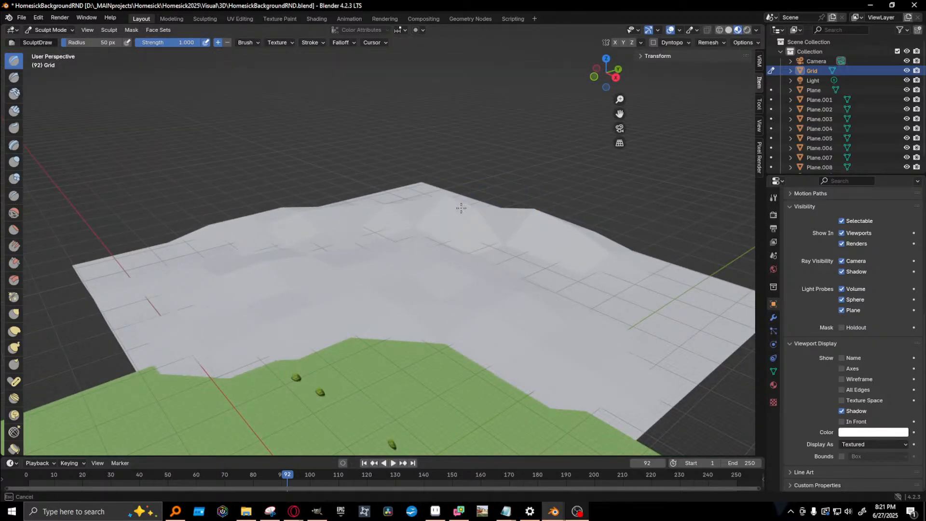
mouse_move(371, 200)
left_mouse_down()
mouse_move(449, 200)
mouse_move(417, 187)
mouse_move(335, 207)
mouse_move(447, 186)
mouse_move(366, 190)
mouse_move(452, 183)
left_mouse_up()
left_click_drag(541, 220, 474, 200)
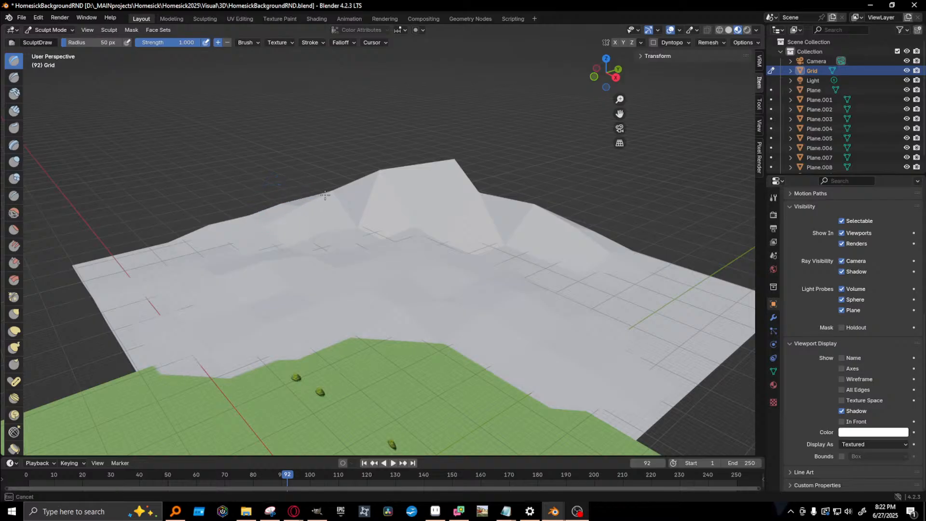
key("F12")
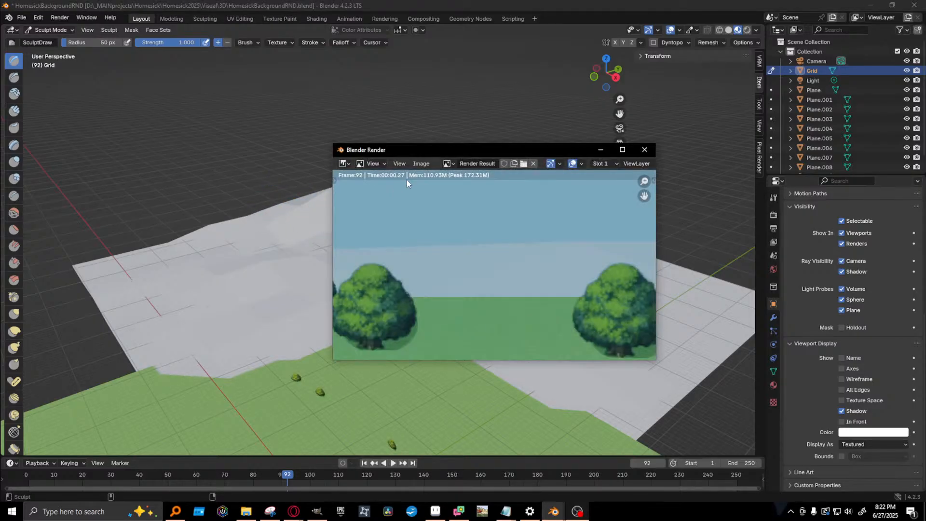
Step: Inspect the render of the hills behind the trees in the maximized render window and close it
left_click(623, 149)
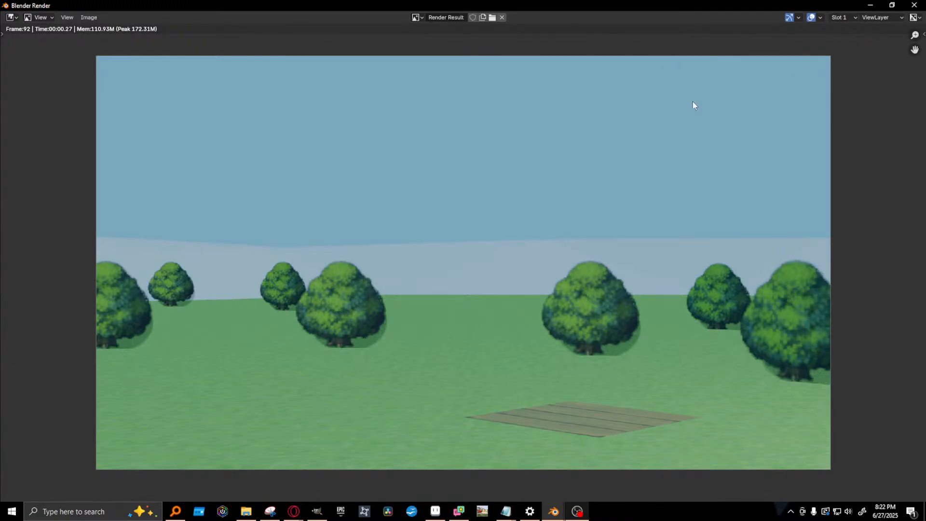
left_click(915, 4)
Step: Switch from Sculpt Mode to Object Mode and select the scene camera
middle_click_drag(294, 332, 486, 271, "shift")
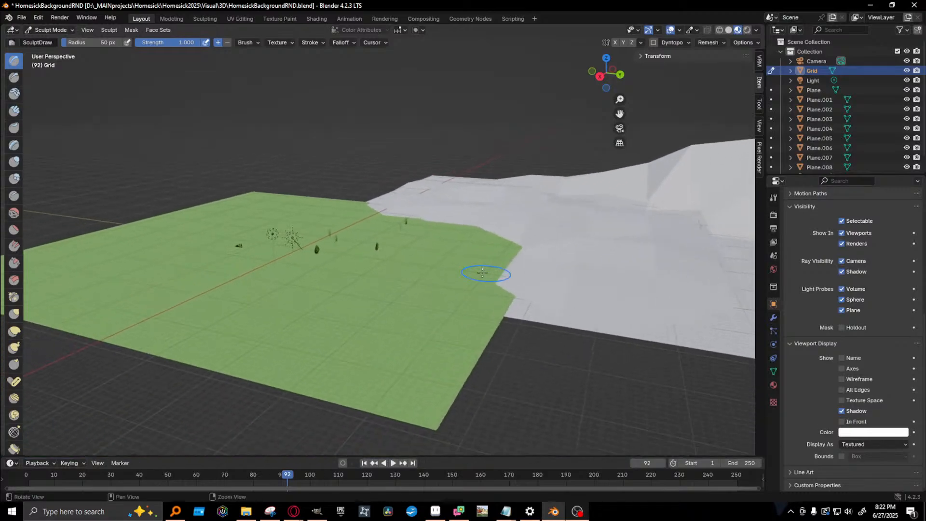
scroll(265, 291, "up", 4)
mouse_move(265, 292)
middle_mouse_down("shift")
mouse_move(470, 290)
mouse_move(542, 273)
mouse_move(570, 245)
mouse_move(446, 265)
mouse_move(473, 241)
mouse_move(422, 265)
middle_mouse_up("shift")
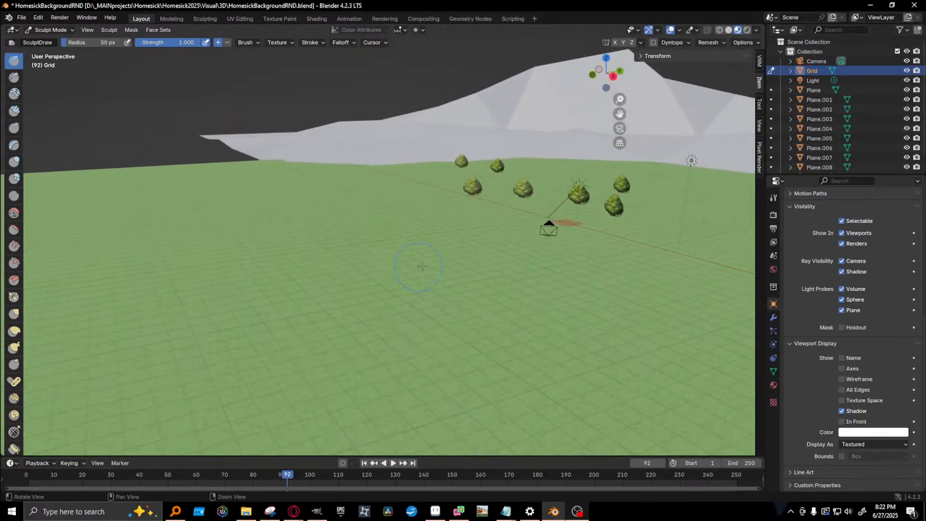
scroll(429, 263, "up", 4)
middle_click_drag(513, 232, 357, 255, "shift")
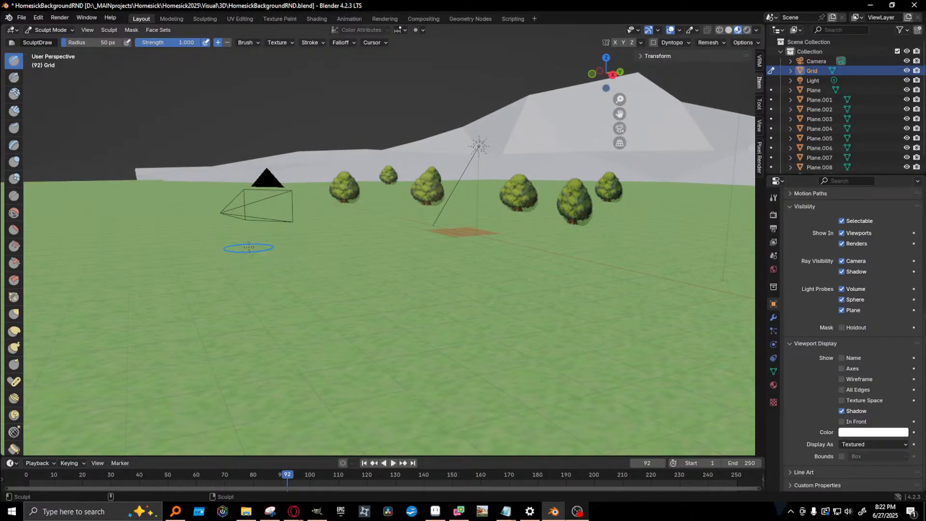
left_click(49, 30)
left_click(48, 43)
left_click(263, 185)
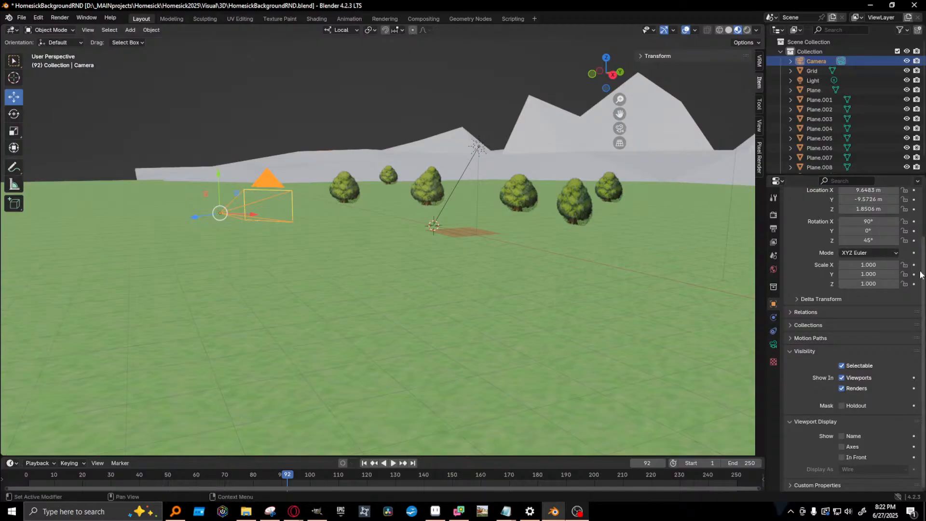
Step: Search the camera's properties for "clipp", clear the search, and set the camera's Clip End to 10000 m
scroll(867, 310, "up", 3)
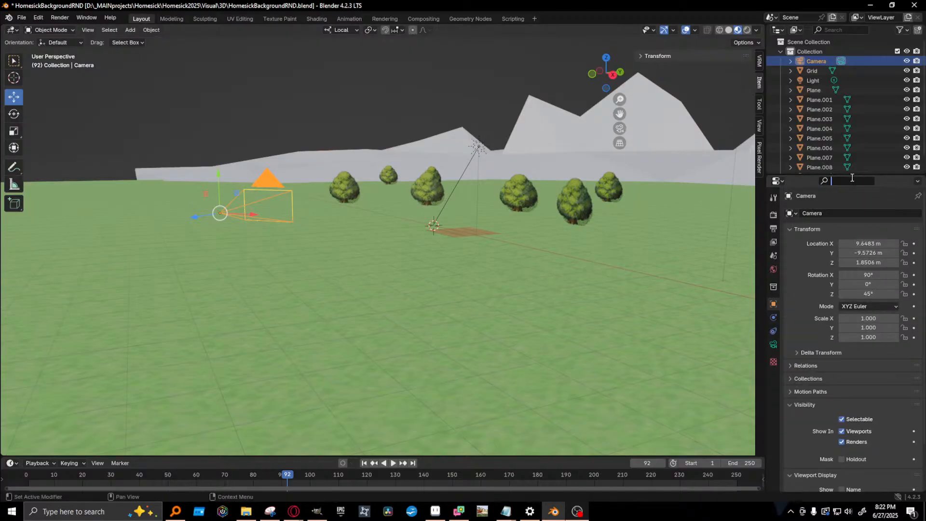
type("clipp")
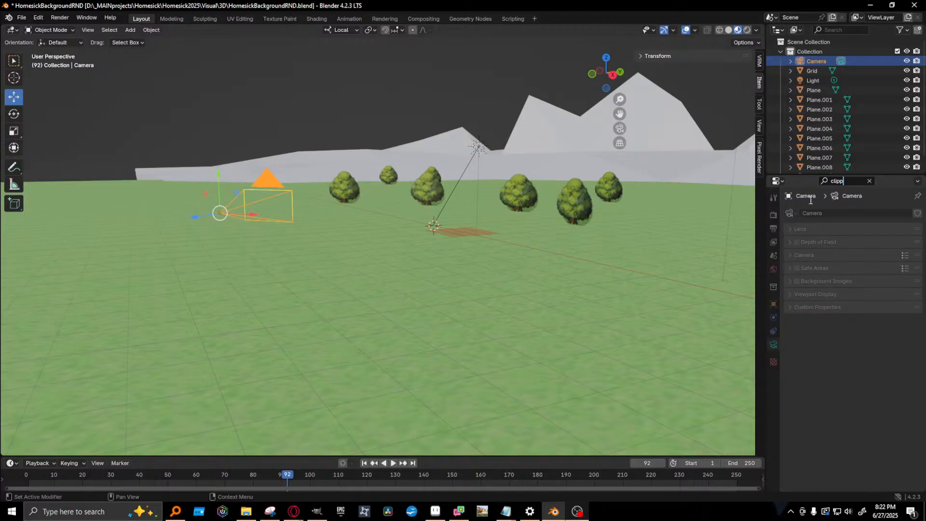
left_click(869, 180)
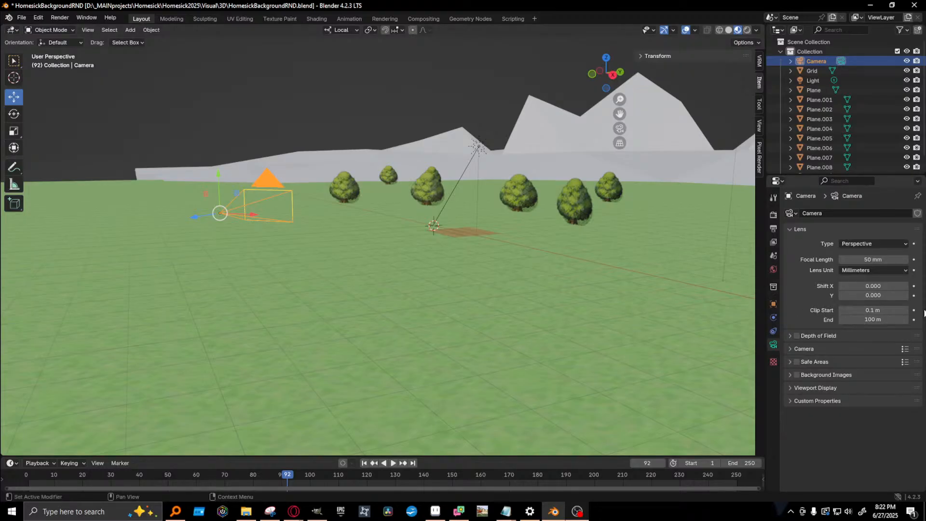
left_click(882, 322)
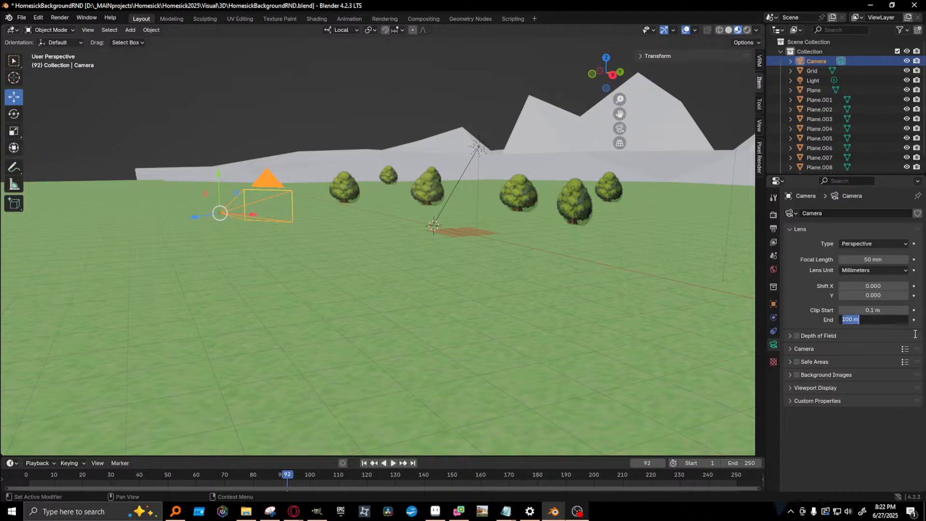
left_click(846, 321)
Step: Render the current frame to check the mountain peaks behind the trees, and put the render window away
left_click(313, 272)
middle_click_drag(314, 273, 307, 269)
key("F12")
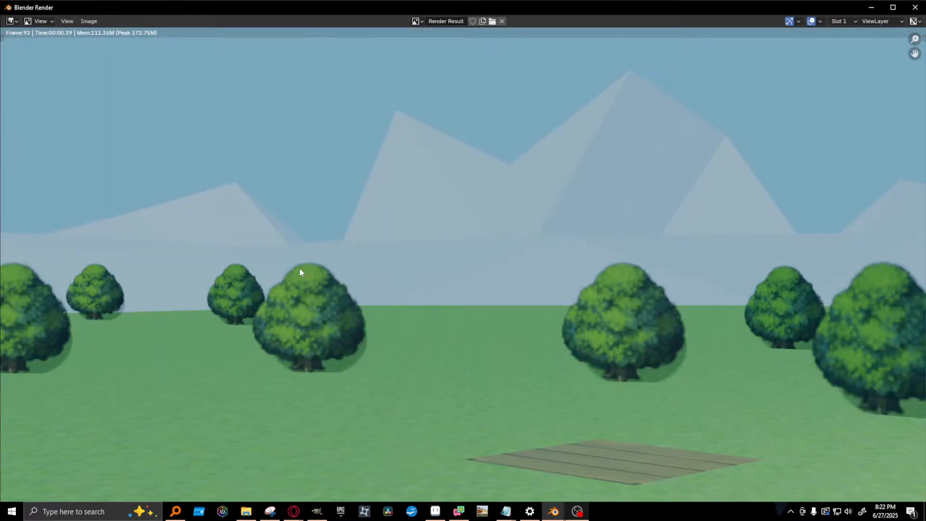
left_click(869, 7)
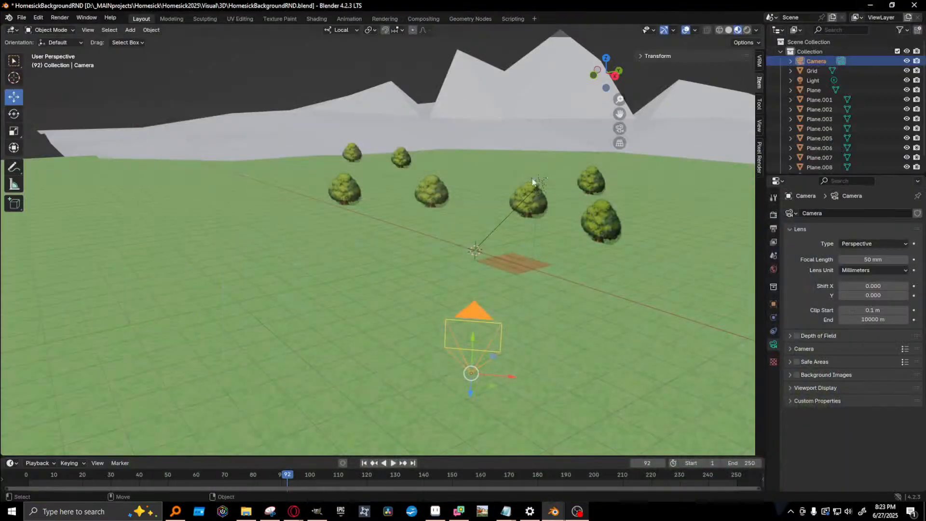
Step: Select the mountain grid and open it in the Sculpting workspace
left_click_drag(533, 181, 424, 228, "alt")
left_click(496, 86)
key("f")
scroll(468, 206, "up", 4)
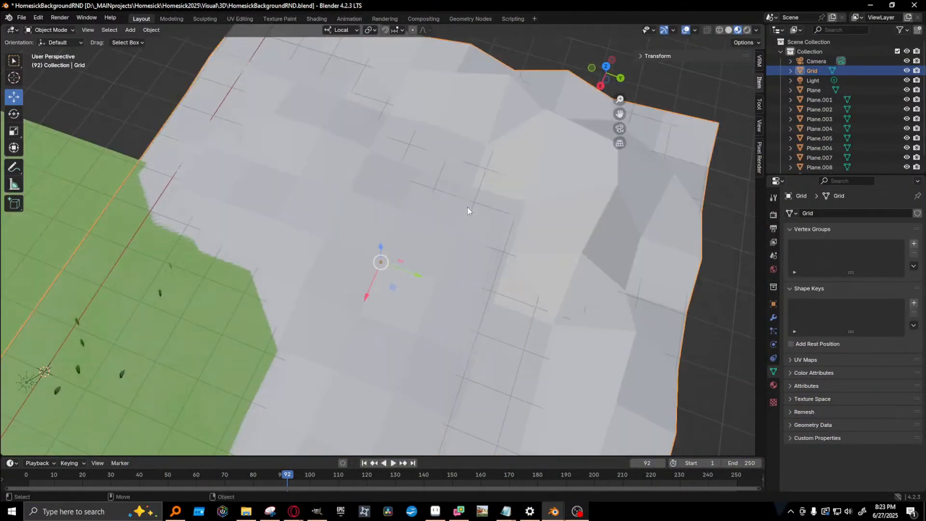
left_click(202, 20)
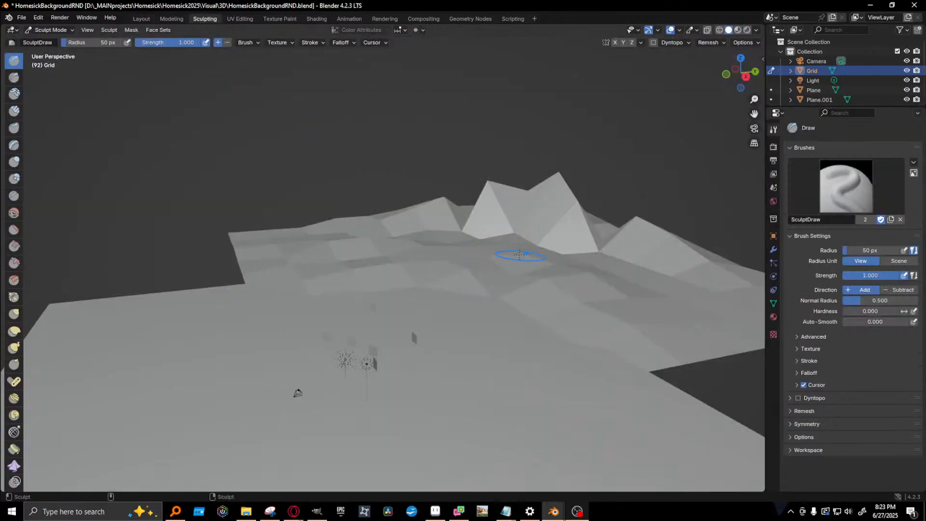
Step: Raise the grid around the far-corner peaks with the Draw brush to join them into a broader ridge
mouse_move(517, 255)
left_mouse_down("alt")
mouse_move(509, 294)
mouse_move(453, 301)
mouse_move(390, 268)
left_mouse_up("alt")
mouse_move(410, 236)
left_mouse_down()
mouse_move(405, 231)
mouse_move(419, 248)
mouse_move(417, 236)
mouse_move(447, 233)
mouse_move(445, 241)
left_mouse_up()
mouse_move(445, 241)
middle_mouse_down()
mouse_move(354, 256)
mouse_move(497, 283)
mouse_move(182, 157)
middle_mouse_up()
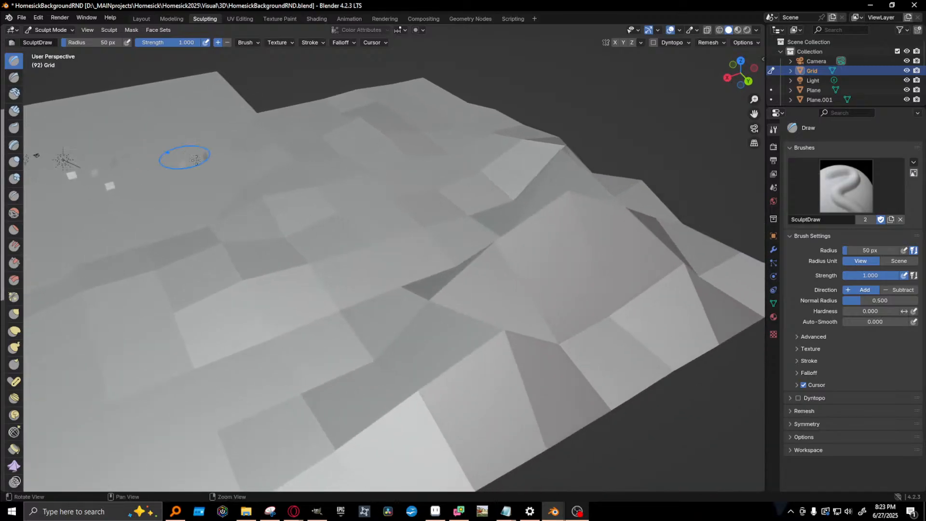
mouse_move(522, 344)
left_mouse_down()
mouse_move(548, 338)
mouse_move(552, 324)
mouse_move(574, 384)
mouse_move(543, 383)
mouse_move(589, 397)
mouse_move(589, 330)
left_mouse_up()
mouse_move(588, 330)
middle_mouse_down()
mouse_move(472, 290)
mouse_move(370, 317)
mouse_move(227, 305)
mouse_move(356, 238)
mouse_move(411, 241)
middle_mouse_up()
mouse_move(340, 207)
left_mouse_down()
mouse_move(328, 179)
mouse_move(299, 164)
mouse_move(309, 188)
mouse_move(301, 193)
left_mouse_up()
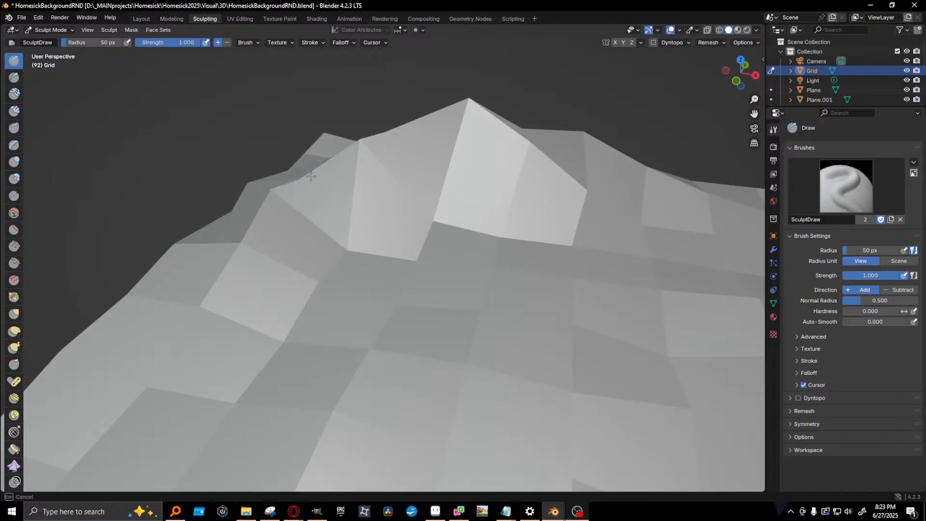
mouse_move(302, 193)
middle_mouse_down()
mouse_move(346, 244)
mouse_move(334, 295)
middle_mouse_up()
Step: Fill the gaps between the mountain peaks and build up their lower slopes with the Draw brush
left_click_drag(478, 277, 439, 281)
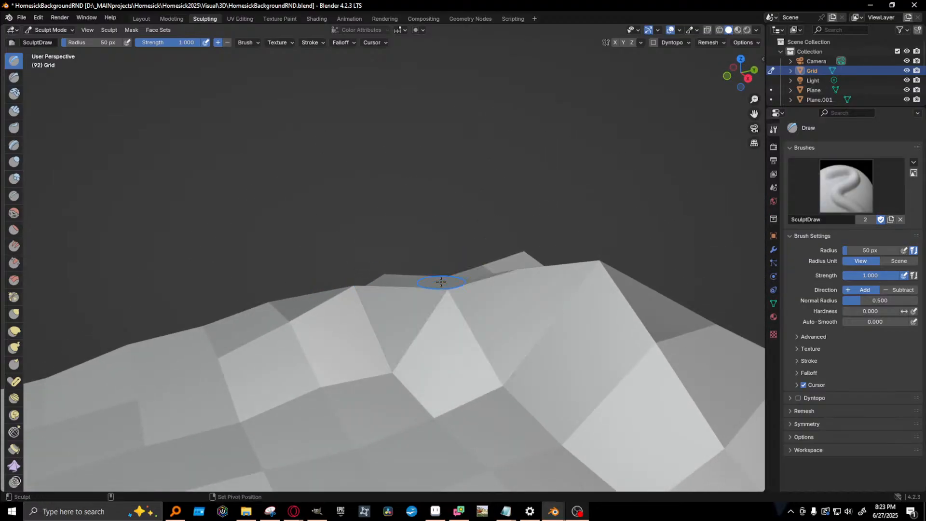
mouse_move(467, 289)
middle_mouse_down()
mouse_move(521, 272)
mouse_move(509, 274)
middle_mouse_up()
left_click_drag(413, 320, 454, 278)
mouse_move(379, 316)
left_mouse_down()
mouse_move(390, 304)
mouse_move(379, 307)
mouse_move(373, 298)
left_mouse_up()
middle_click_drag(374, 297, 412, 301)
left_click_drag(416, 272, 413, 266)
left_click_drag(417, 387, 421, 344)
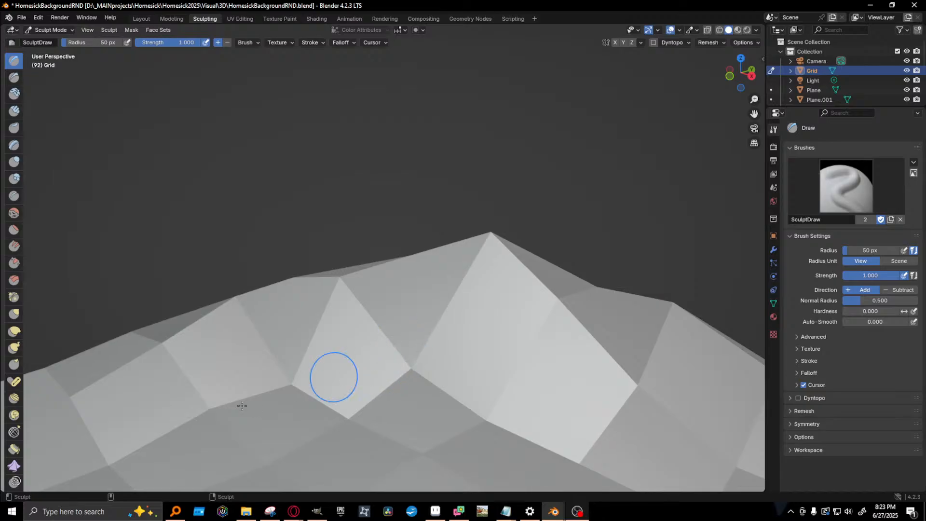
mouse_move(331, 378)
left_mouse_down()
mouse_move(296, 387)
mouse_move(310, 368)
mouse_move(433, 409)
mouse_move(437, 380)
mouse_move(379, 368)
mouse_move(406, 366)
left_mouse_up()
left_click_drag(302, 368, 299, 354)
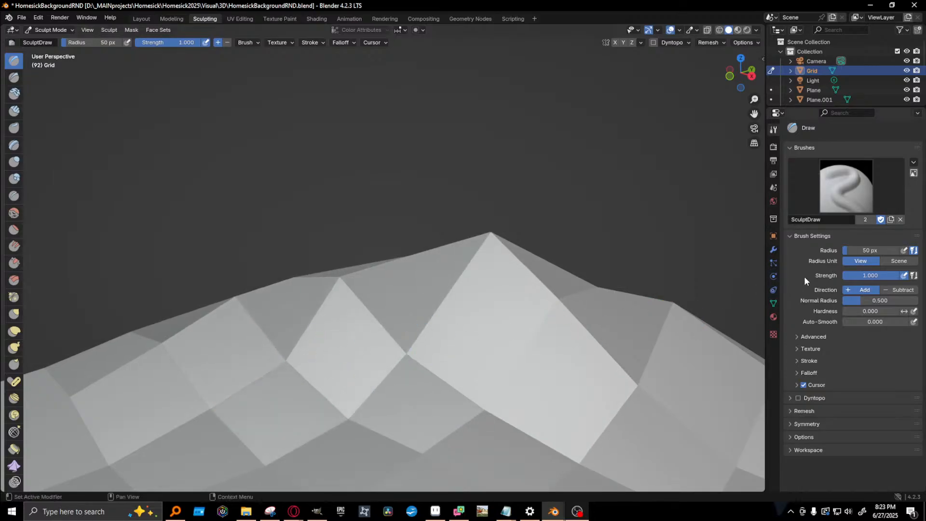
Step: Examine the sculpted ridge from the side and render the current frame to check the mountain silhouette
mouse_move(621, 275)
middle_mouse_down()
mouse_move(482, 213)
mouse_move(317, 256)
mouse_move(484, 242)
middle_mouse_up()
middle_click_drag(420, 282, 532, 259)
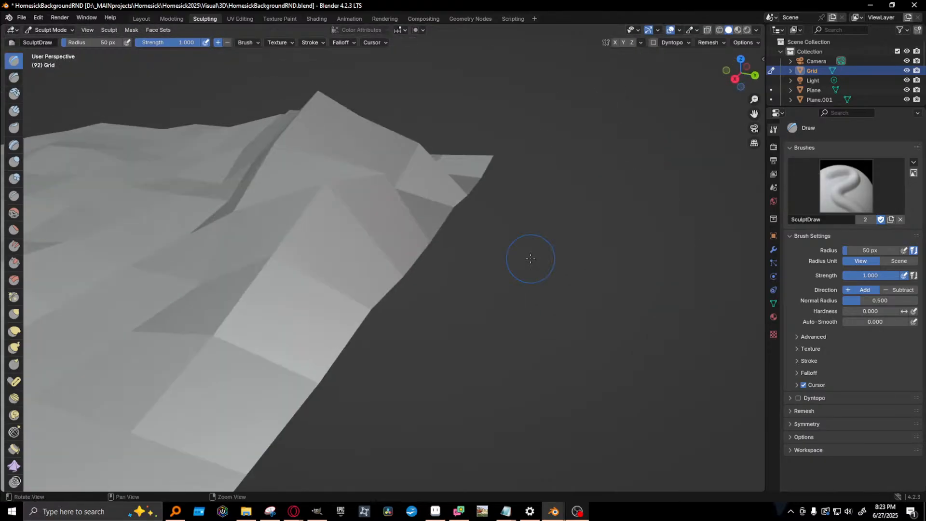
key("F12")
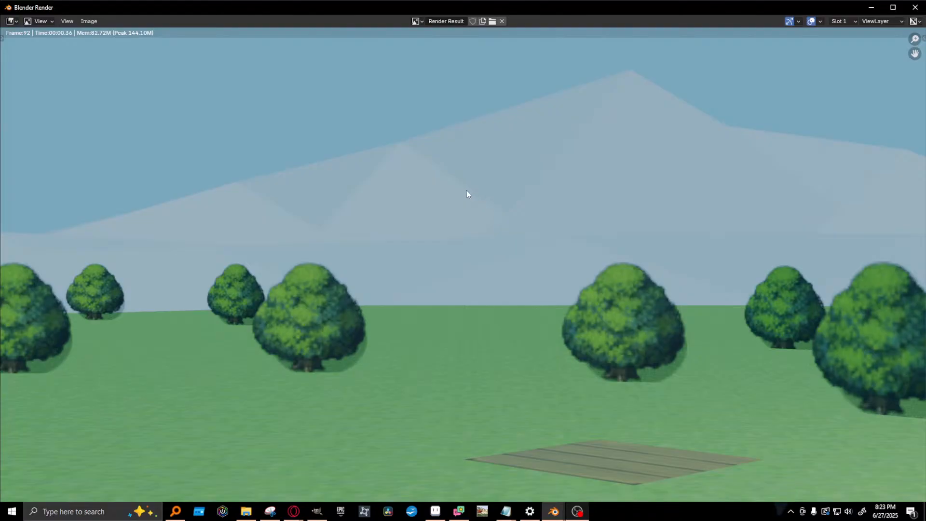
key("Escape")
Step: Return to the Layout workspace and move the mountain grid along its Y and X axes to the green ground's far corner
key("w")
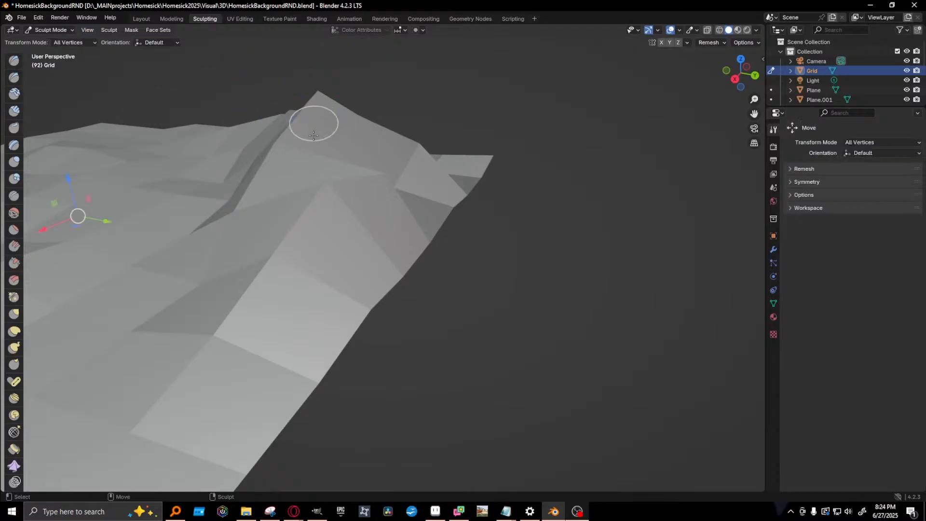
left_click(142, 19)
mouse_move(383, 251)
middle_mouse_down()
mouse_move(358, 222)
mouse_move(409, 261)
middle_mouse_up()
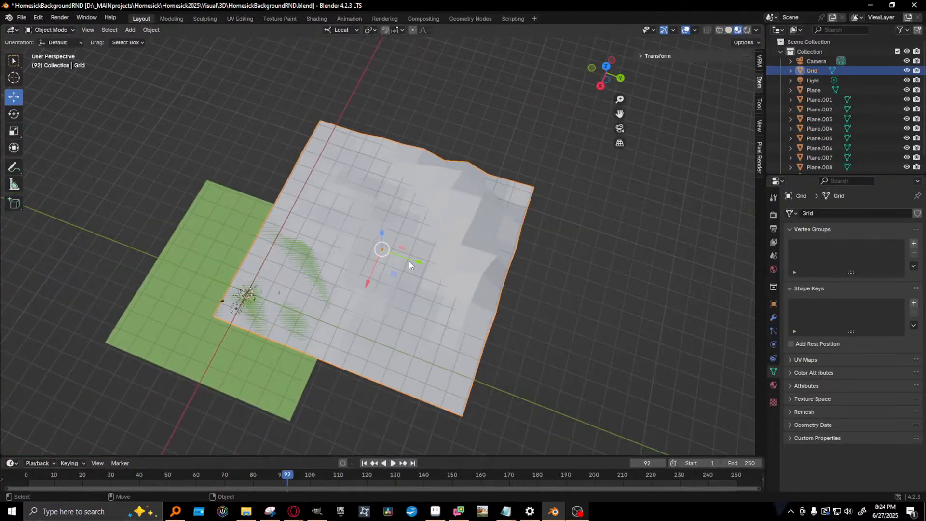
left_click_drag(415, 262, 503, 265)
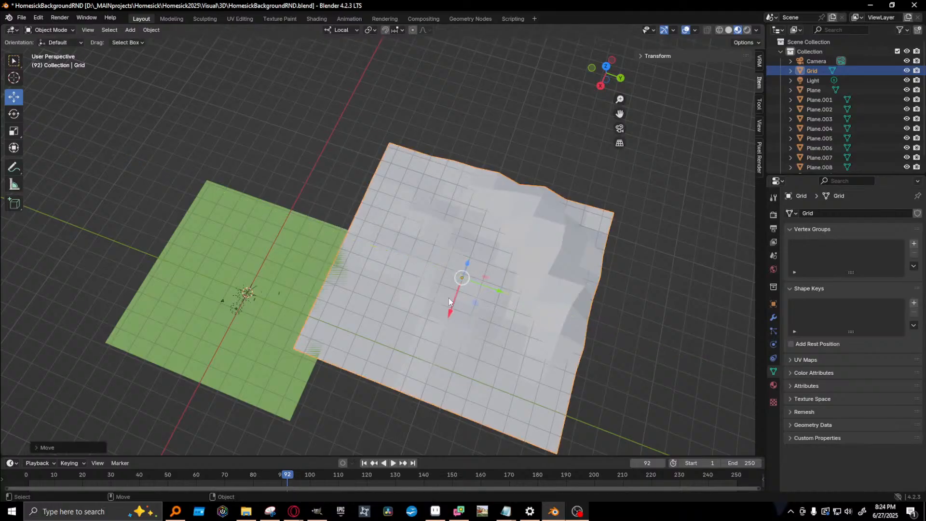
left_click_drag(449, 299, 513, 232)
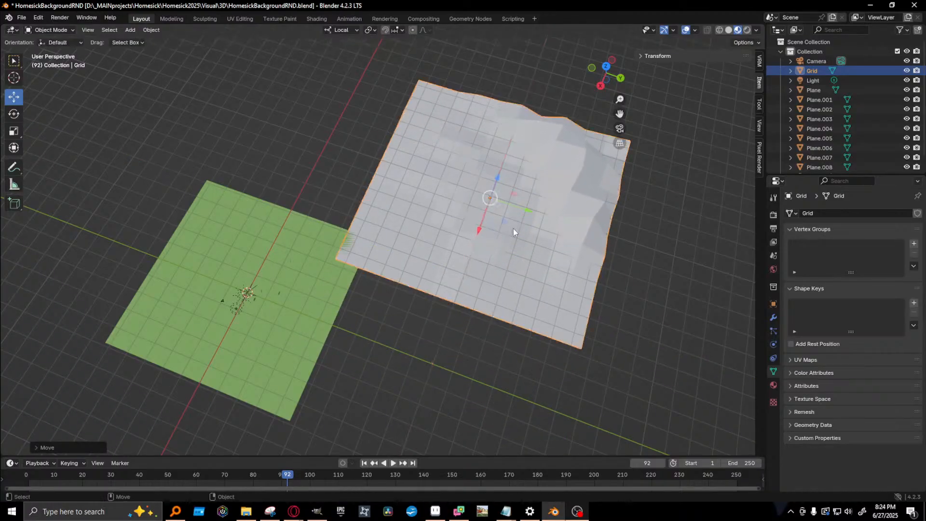
Step: Render the current frame to check the moved mountains behind the trees, and close the render
key("F12")
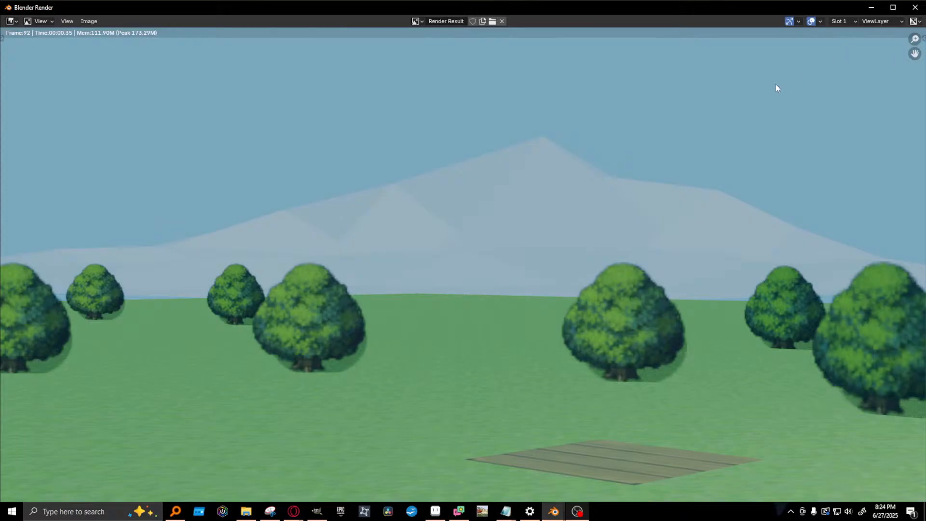
key("Escape")
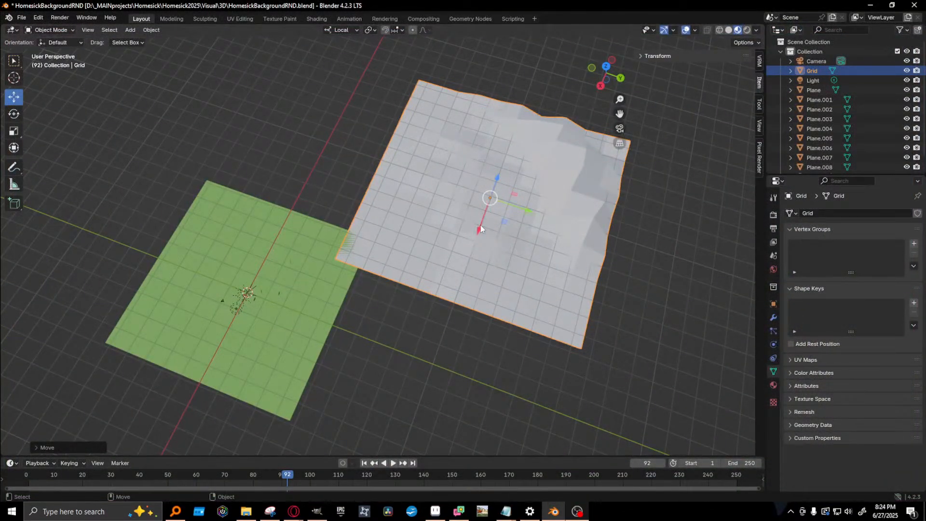
right_click(481, 227)
Step: Move the mountain grid much farther from the ground plane along its negative local X axis and render the frame to check it
middle_click_drag(603, 176, 485, 189)
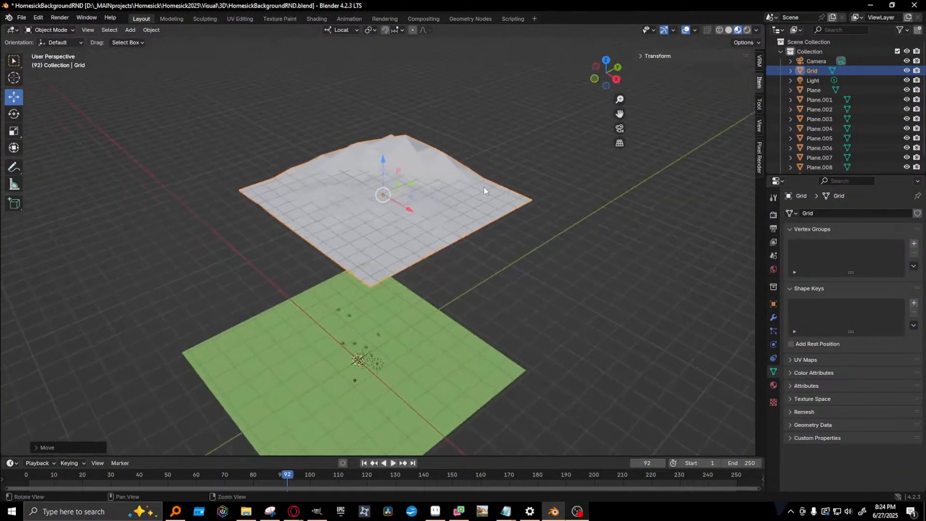
key("g")
key("x")
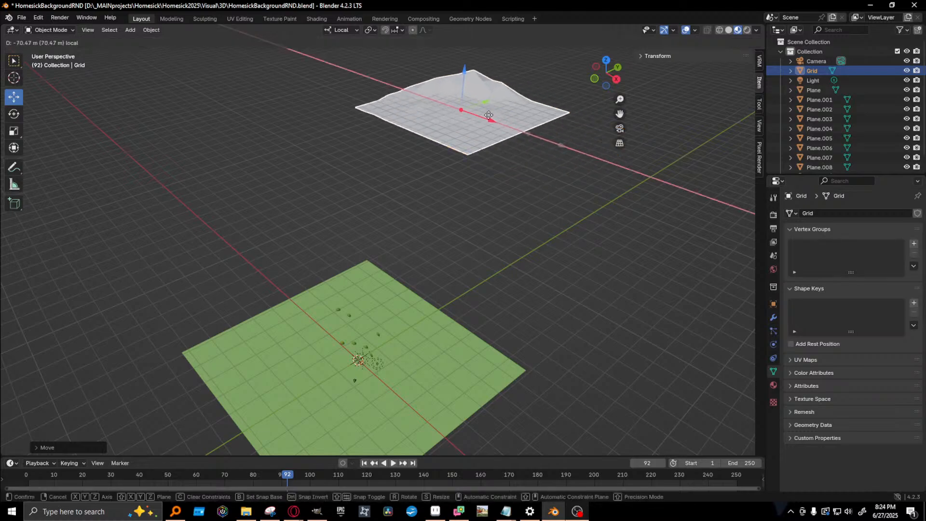
left_click(459, 103)
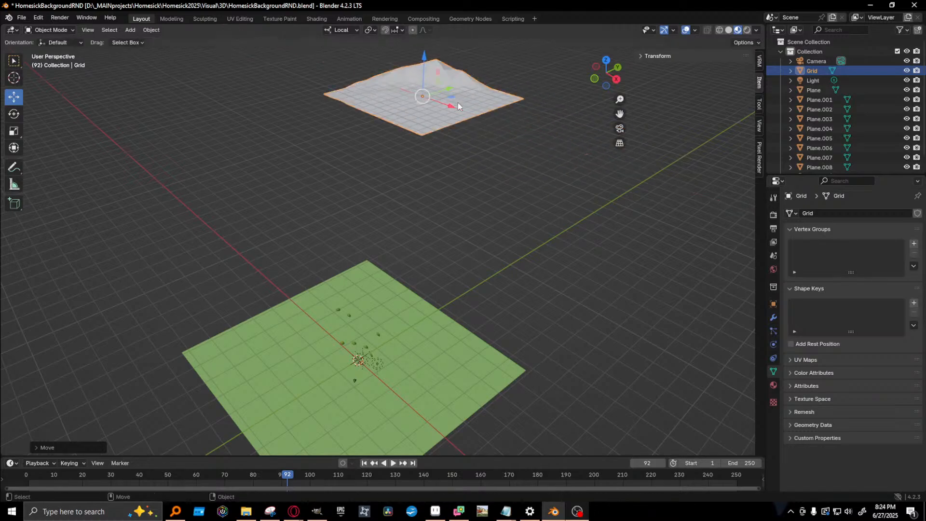
key("F12")
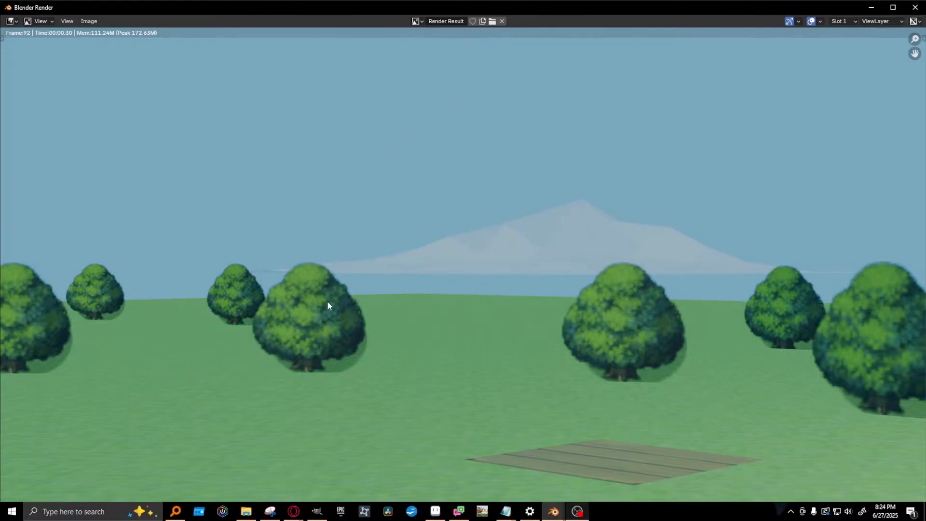
key("Escape")
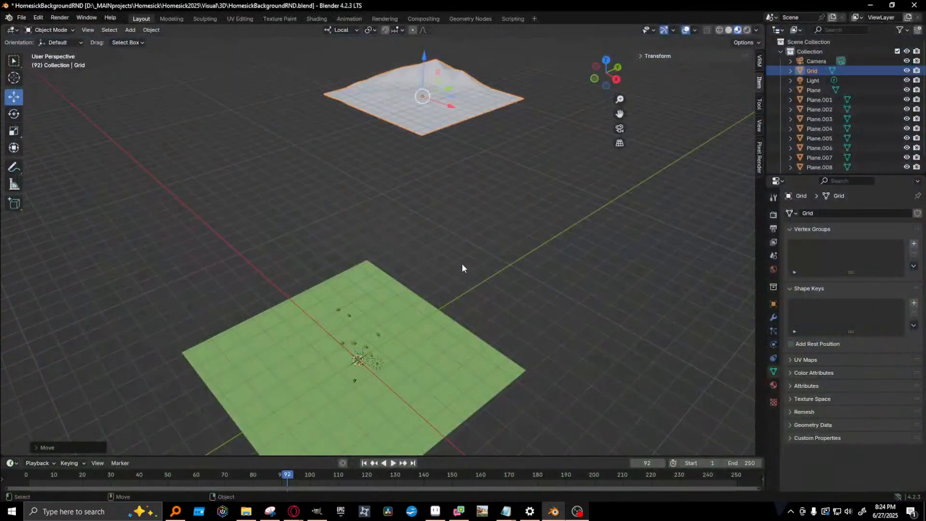
Step: Set the green ground plane's X scale to 1000 in its object transform properties
left_click(390, 333)
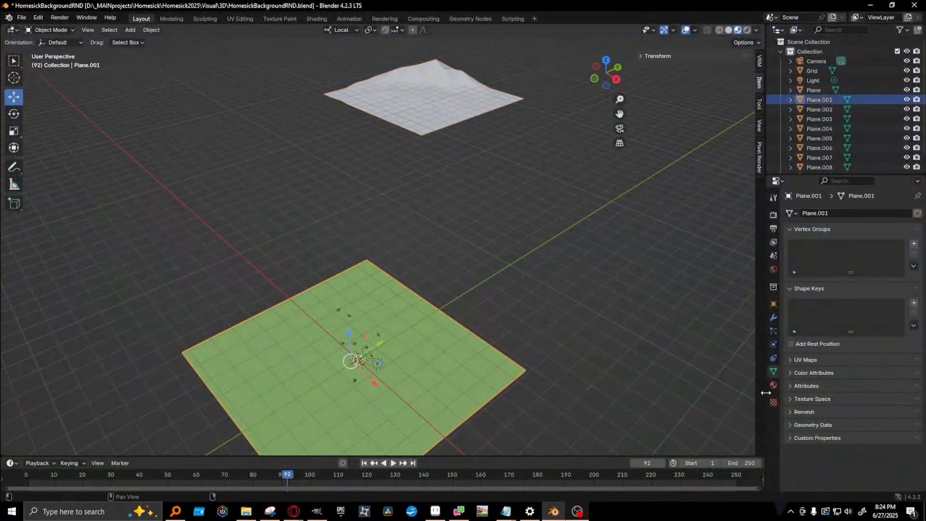
left_click(773, 198)
left_click(773, 216)
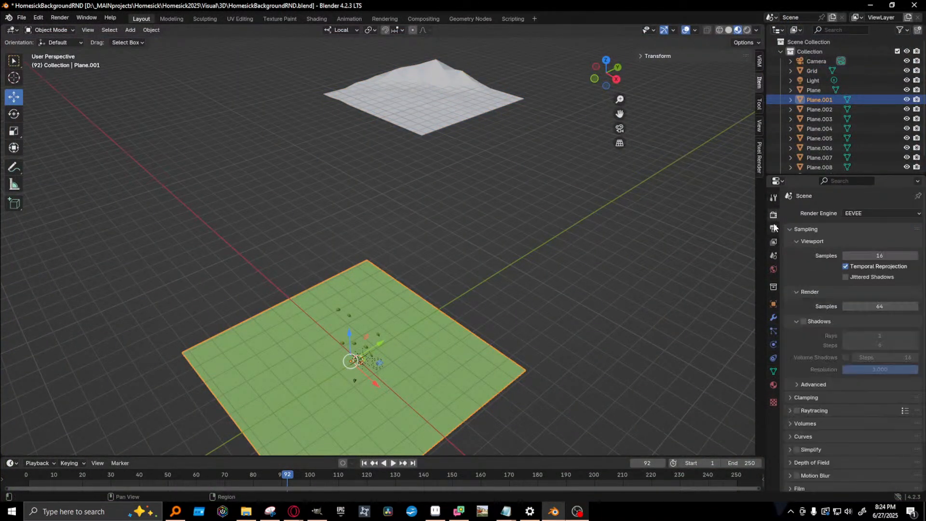
left_click(773, 230)
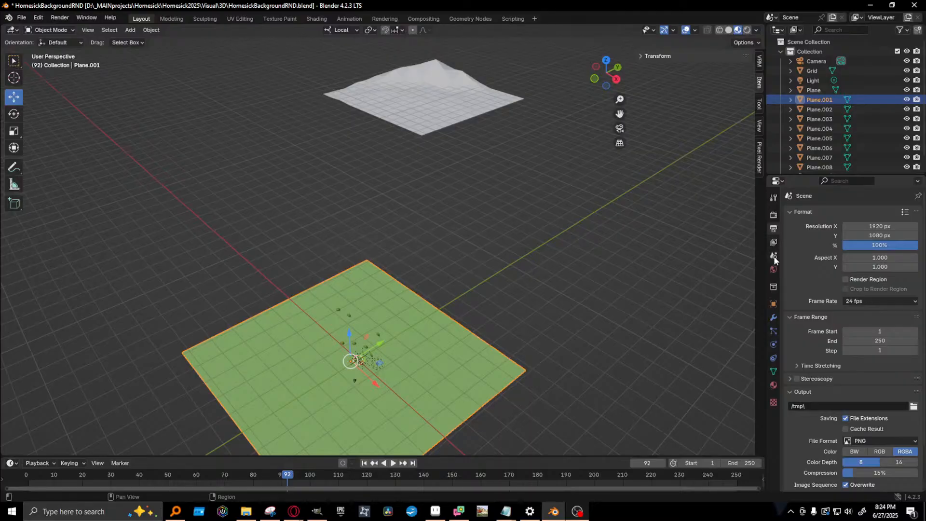
left_click(774, 305)
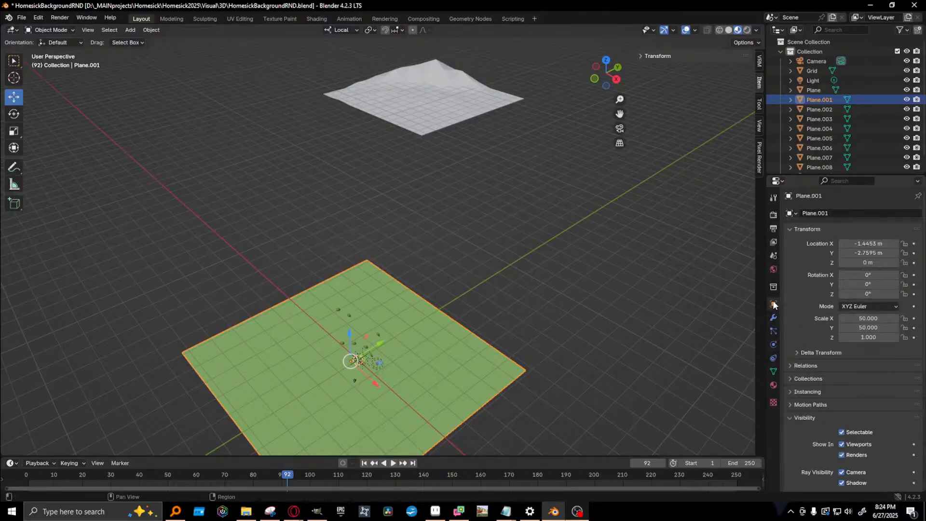
left_click(869, 319)
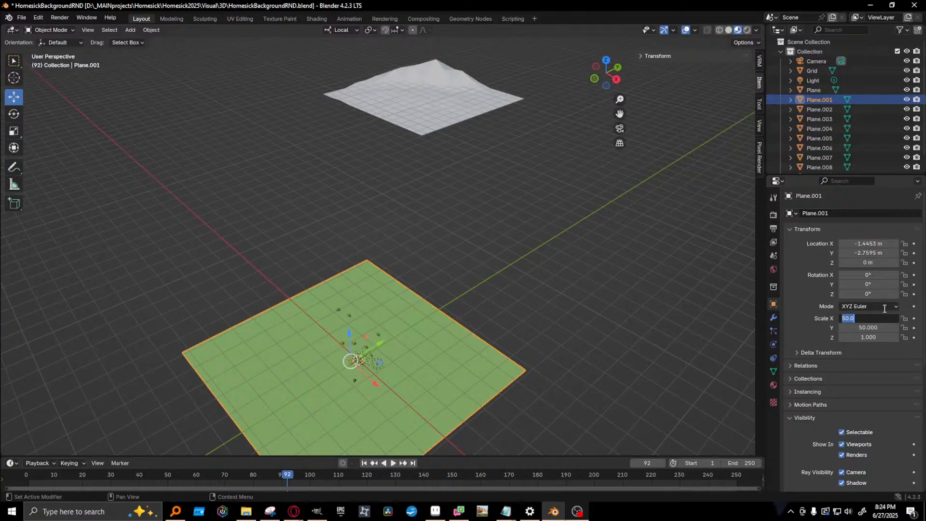
type("1000")
key("Return")
Step: Set the ground plane's Y scale to 1000
left_click(858, 328)
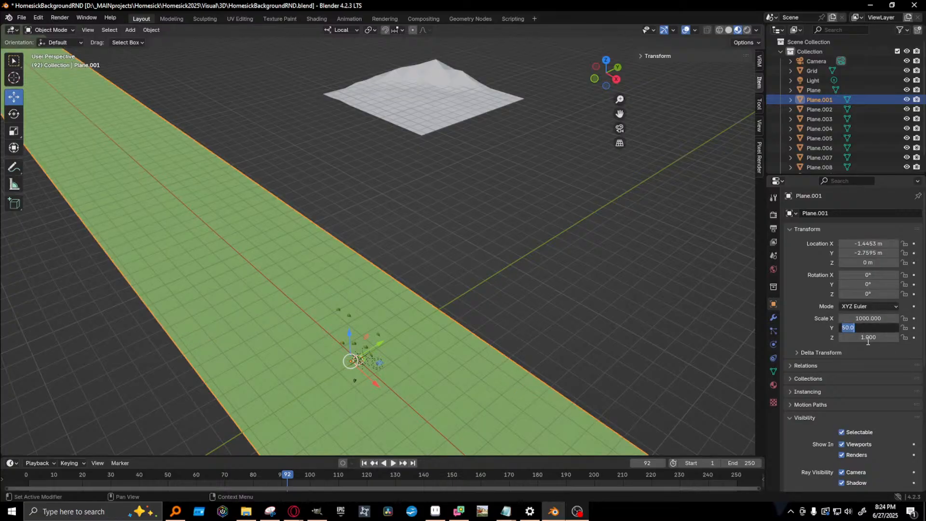
left_click(845, 328)
key("BackSpace")
type("1000")
key("Delete")
key("Return")
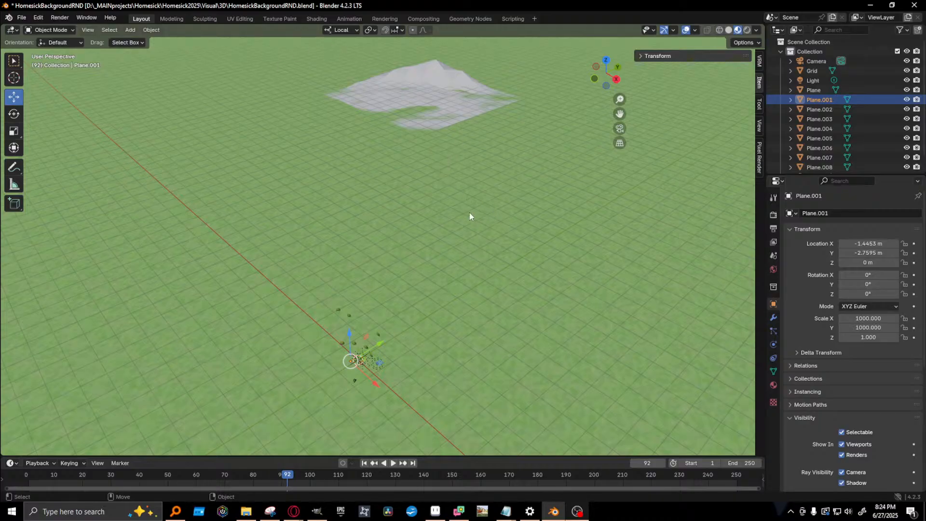
Step: Render the current frame to check the enlarged ground against the mountain, and close the render
middle_click_drag(470, 213, 438, 215)
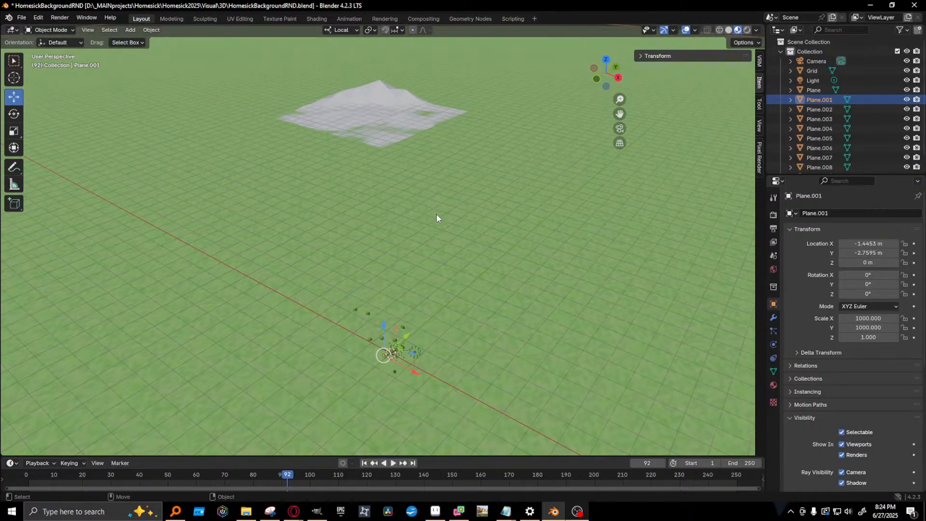
key("F12")
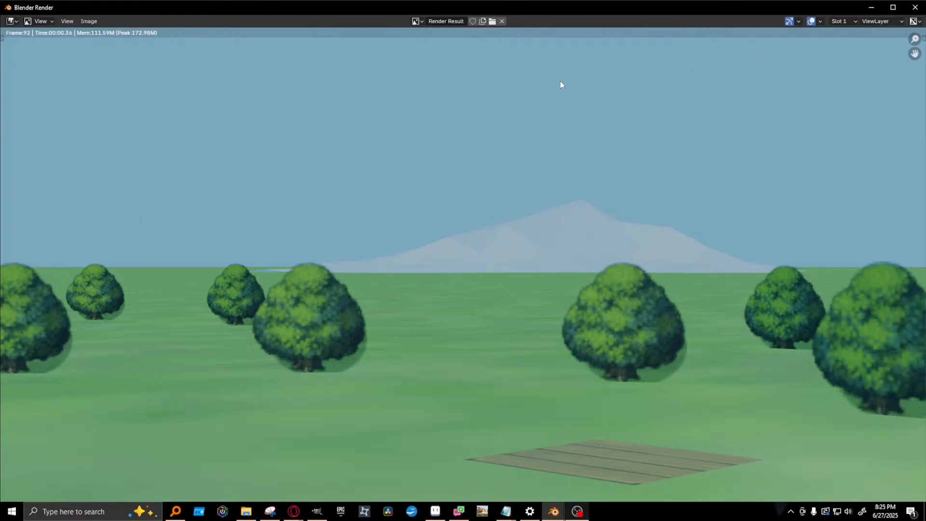
left_click(916, 7)
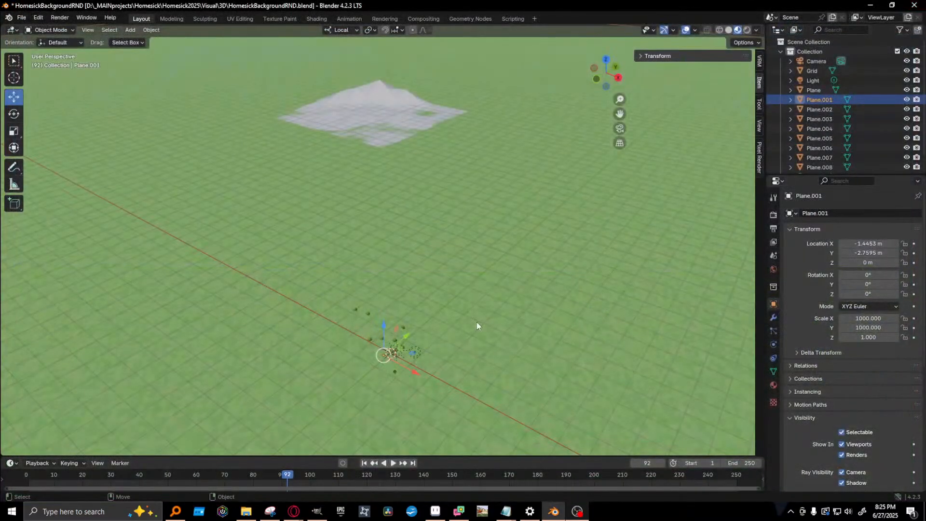
Step: Duplicate the mountain grid, move the copy along its local Y axis beside the original, and rotate it about 175° around Z
left_click(353, 111)
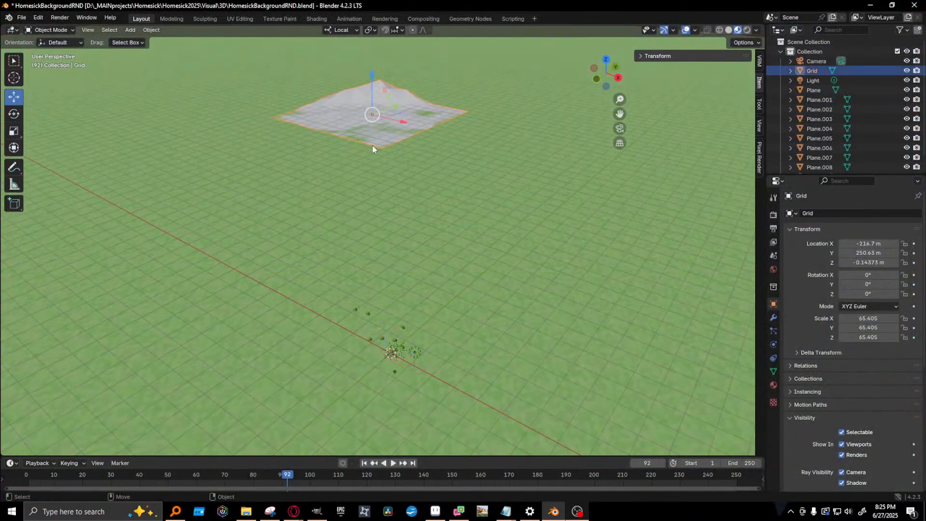
key("shift+d")
right_click(400, 112)
left_click_drag(394, 107, 283, 106)
key("r")
key("w")
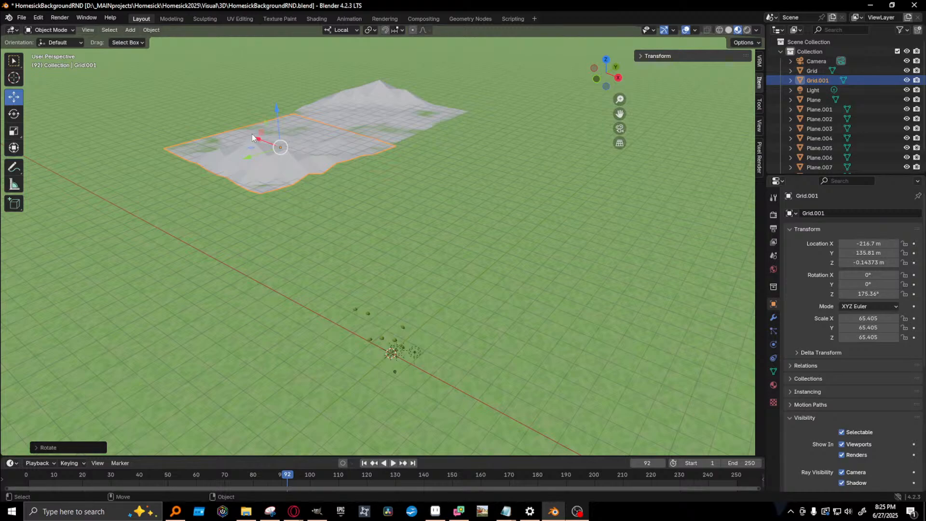
Step: Move the rotated mountain copy farther back along its local X axis and sink both mountain grids slightly to about Z -1.5 m
left_click_drag(252, 137, 231, 126)
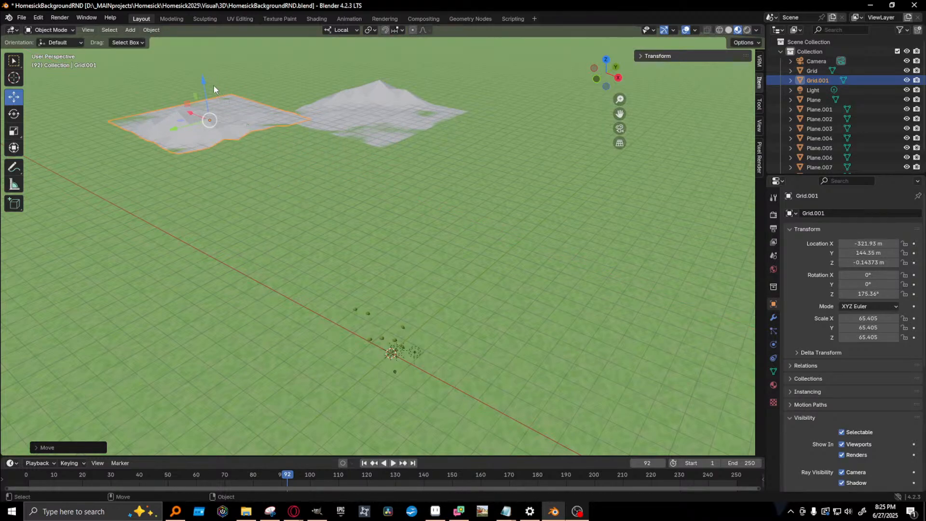
left_click_drag(202, 82, 202, 84)
left_click(378, 86)
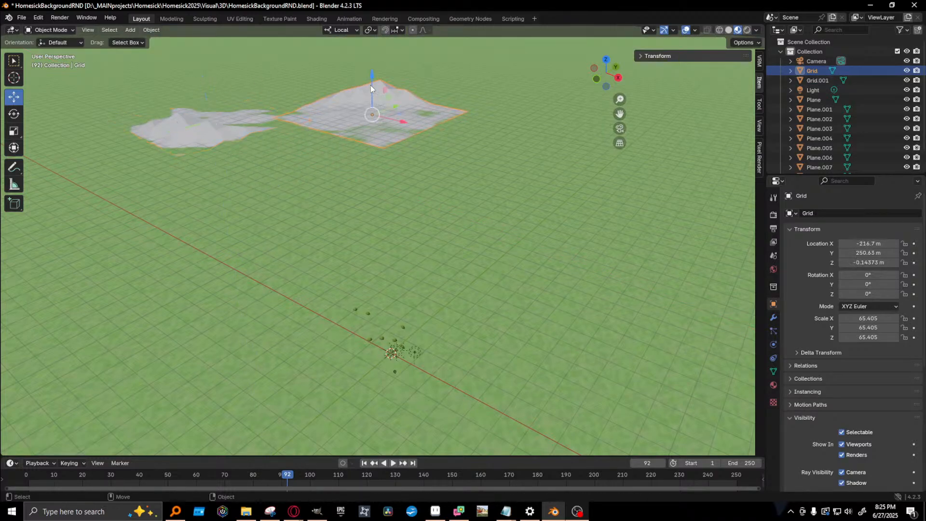
left_click(374, 75)
key("ctrl+z")
left_click_drag(373, 76, 372, 82)
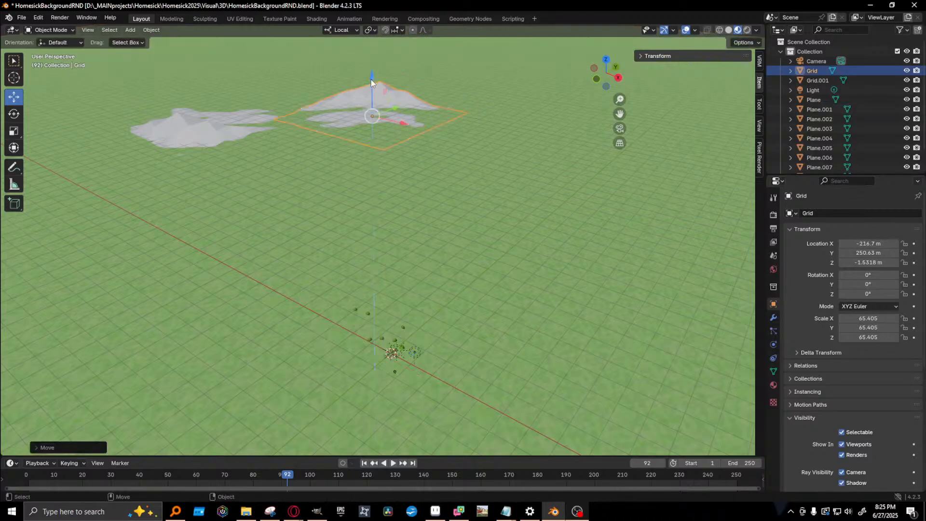
Step: Duplicate the rotated mountain, move the copy to the original mountain's other side, and render the frame to check the range
left_click(219, 124)
key("shift+d")
right_click(190, 139)
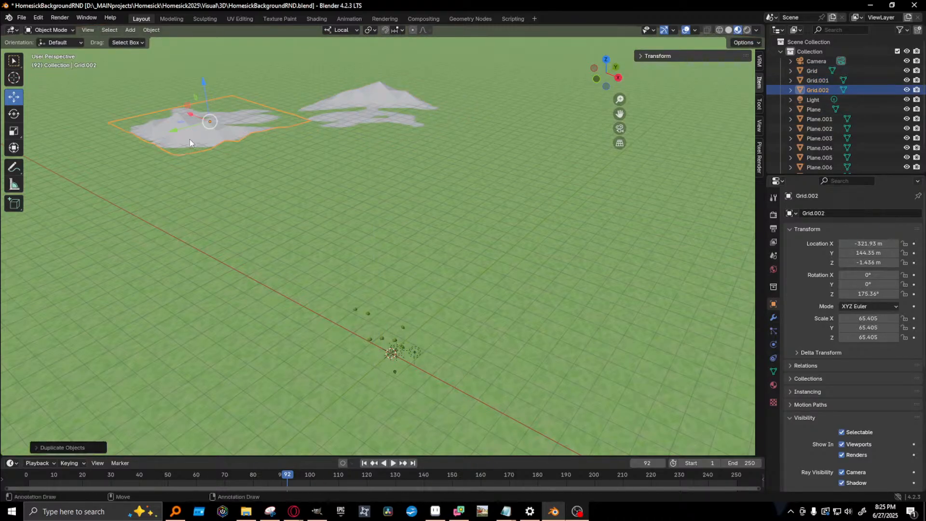
left_click_drag(174, 131, 483, 93)
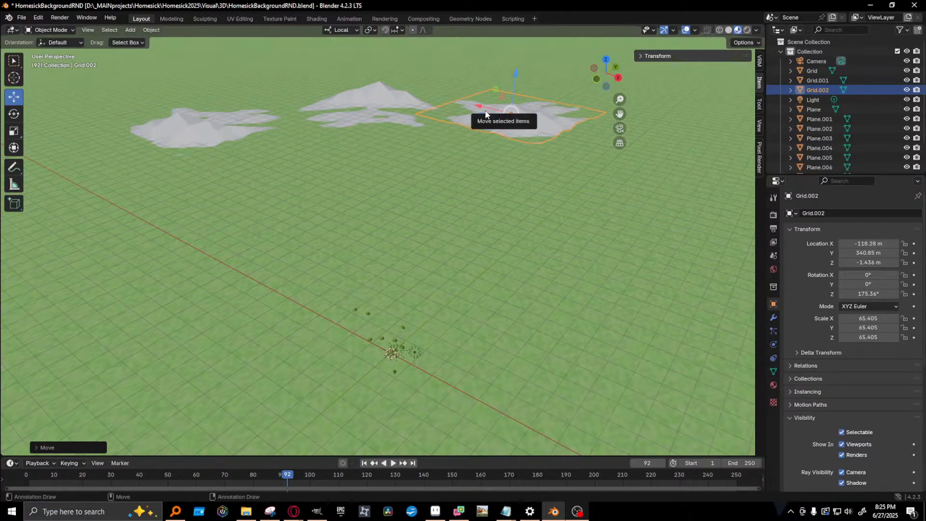
key("F12")
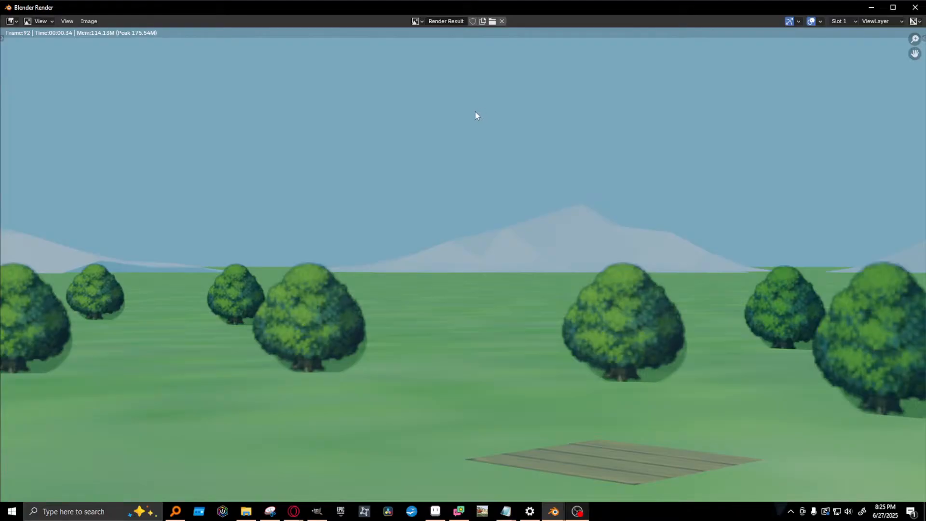
key("Escape")
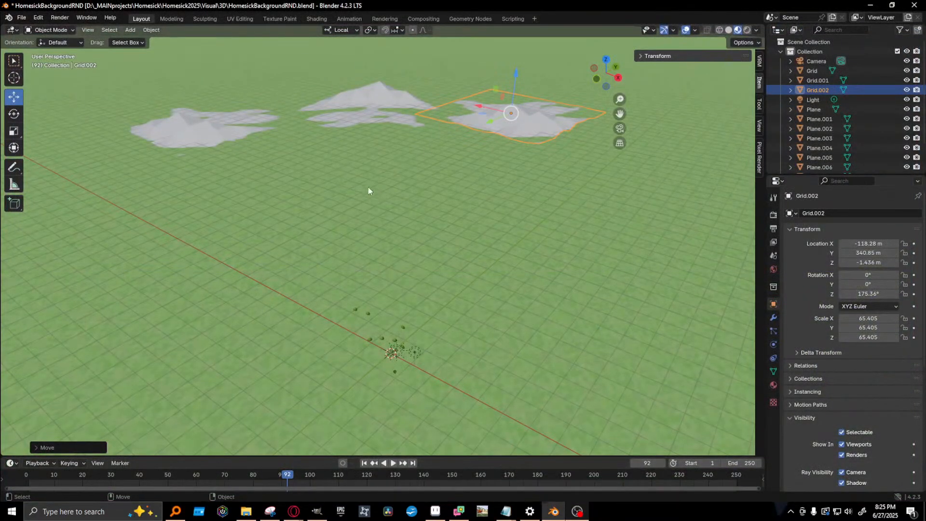
Step: Move the first copy about 60 m along local Y and the second back along local X, and render the frame to check
left_click(189, 131)
key("g")
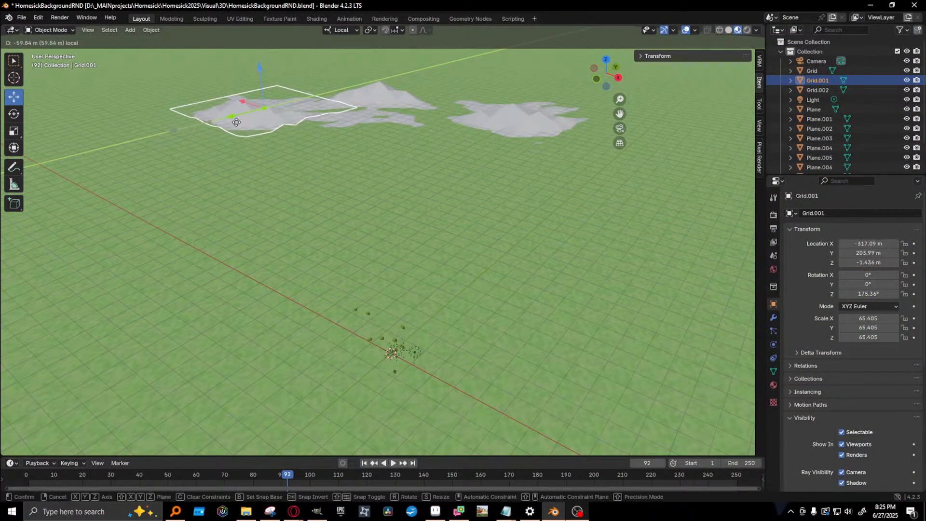
left_click(237, 123)
left_click(476, 118)
key("g")
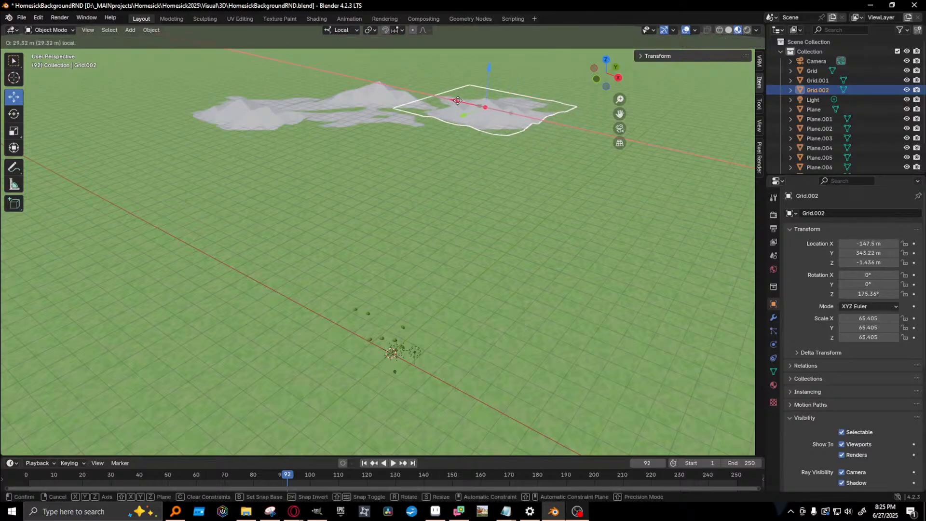
left_click(455, 117)
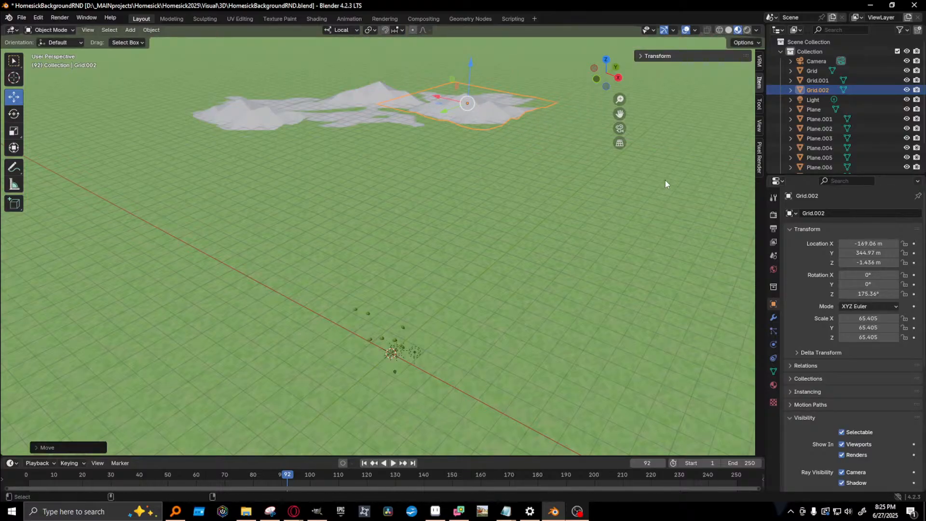
key("F12")
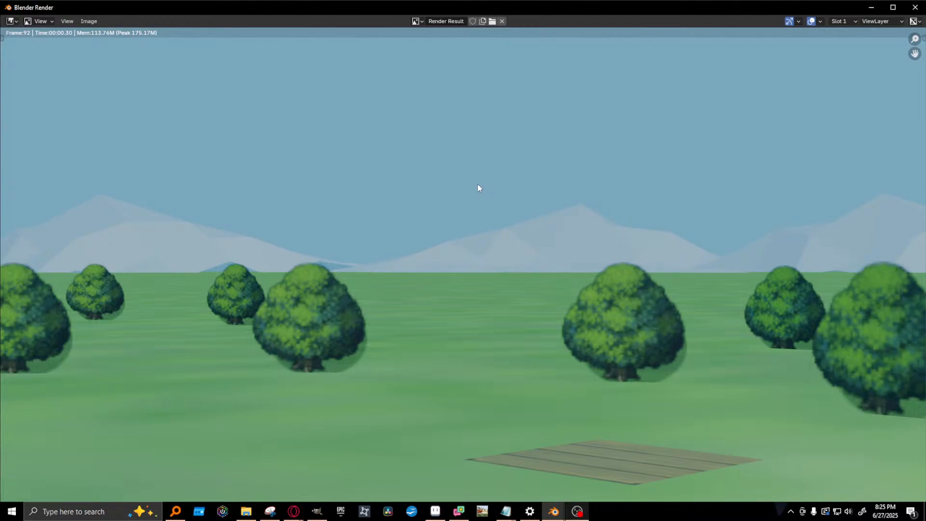
key("Escape")
Step: Lower the first mountain copy along Z to about -4.73 m
left_click(352, 88)
left_click(259, 100)
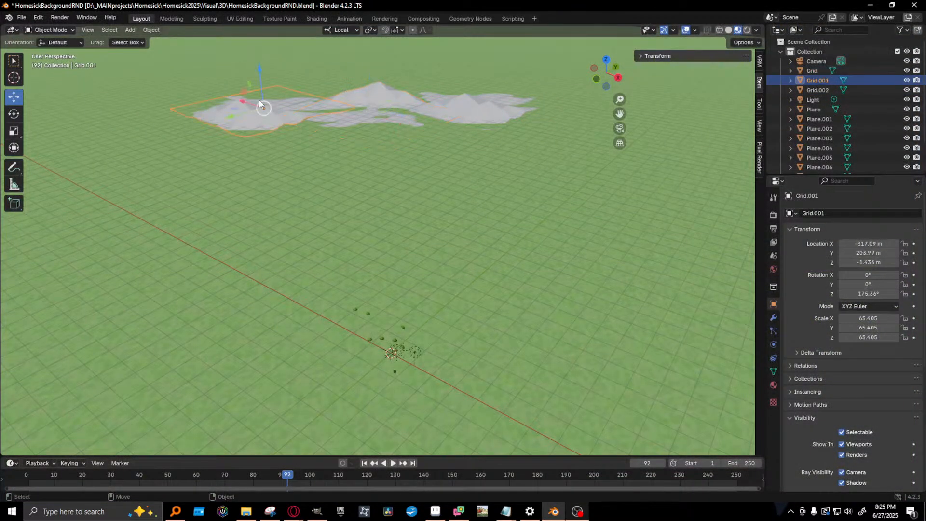
key("g")
key("z")
left_click(259, 71)
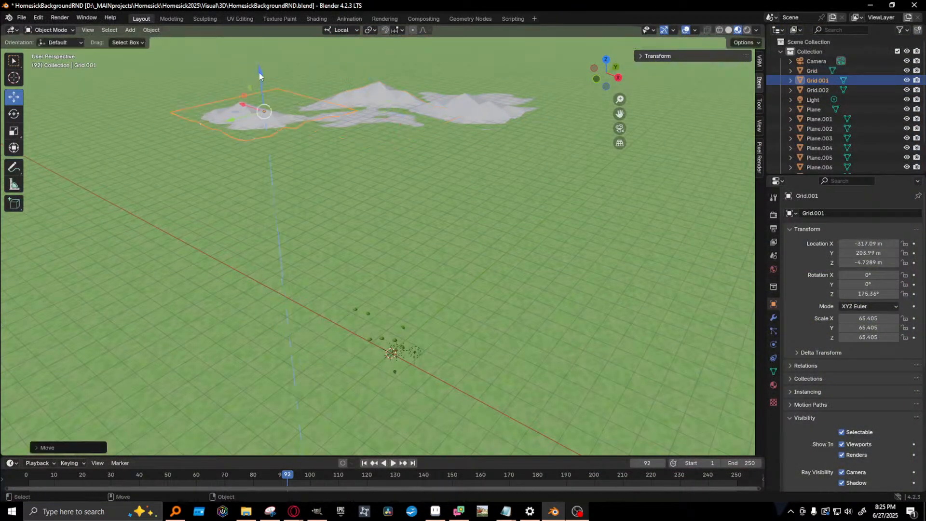
Step: Lower and shift the second mountain copy, and move the first copy about 26 m along local Y toward the central mountain
left_click(479, 97)
left_click_drag(470, 67, 423, 97)
left_click(282, 115)
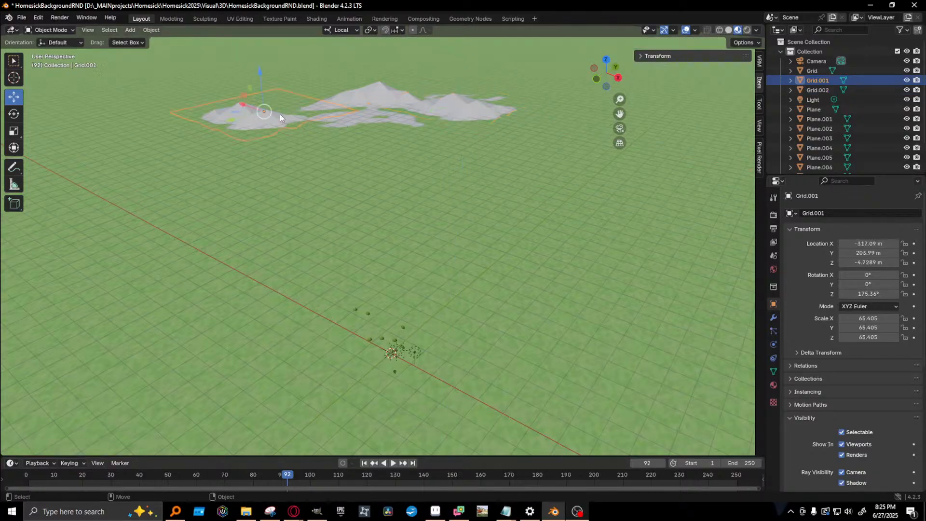
left_click_drag(238, 117, 260, 111)
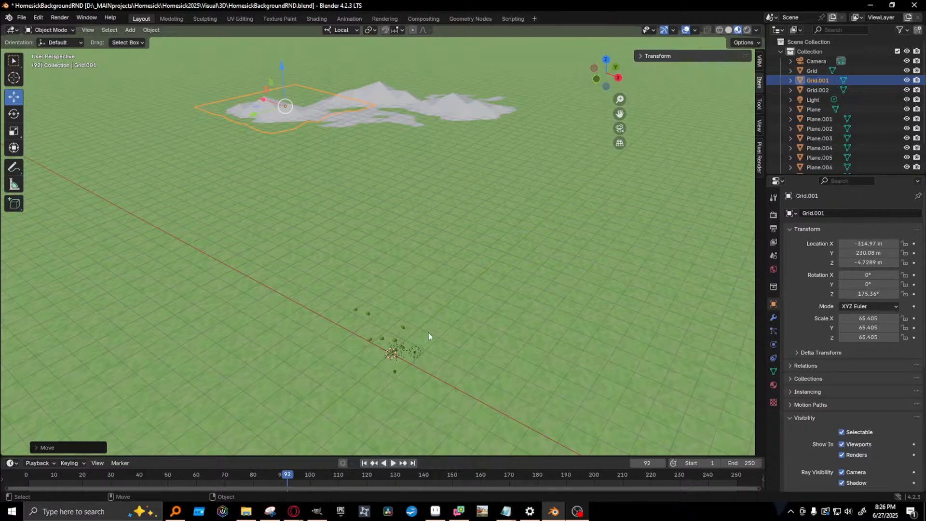
Step: Select the ground plane and scale up its UV map in the UV Editing workspace so the grass texture repeats more finely
middle_click_drag(429, 337, 462, 360)
left_click(330, 248)
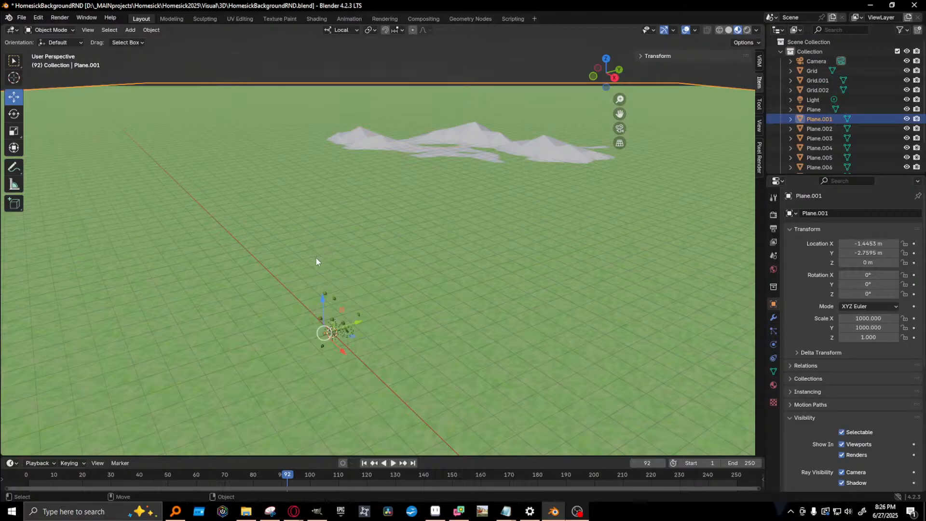
middle_click_drag(317, 258, 366, 251)
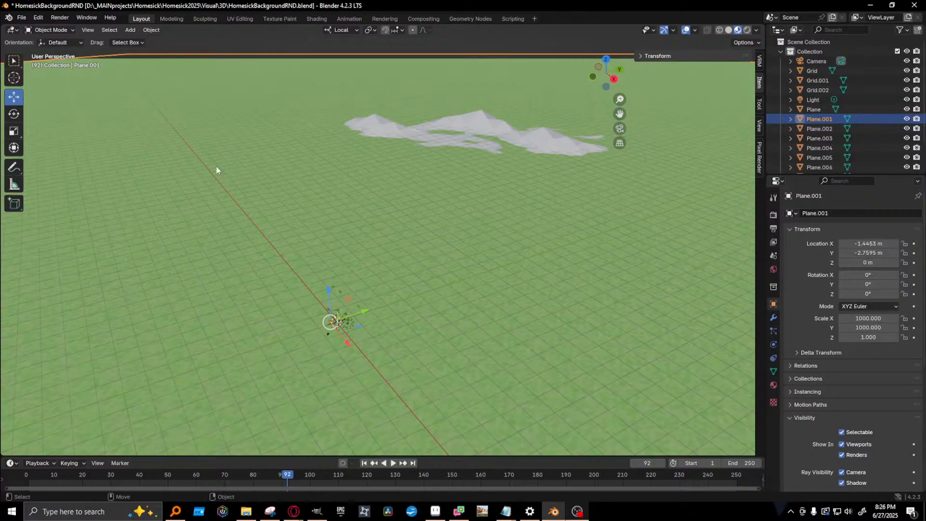
scroll(368, 380, "up", 3)
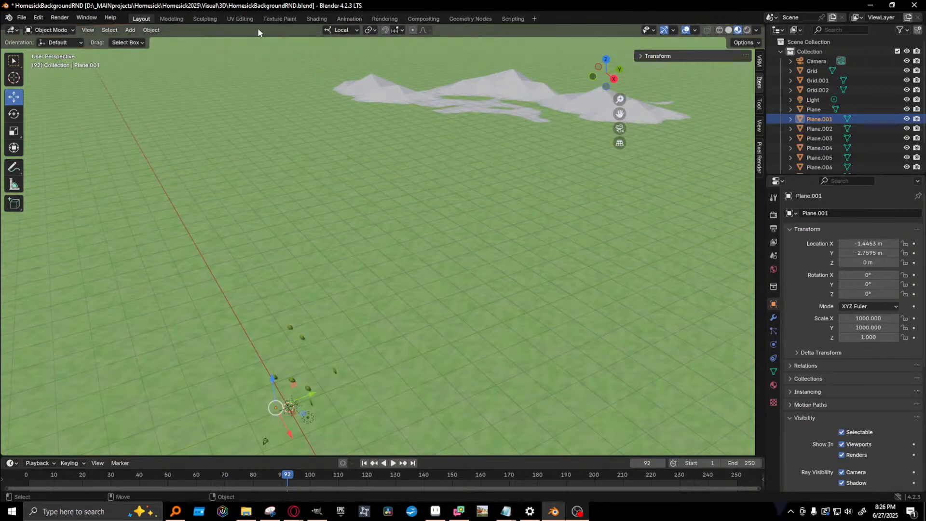
left_click(239, 18)
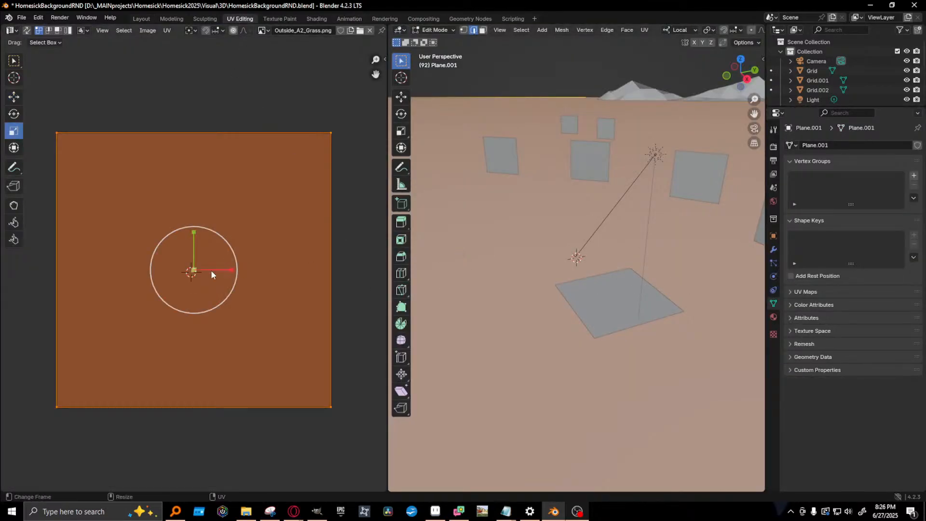
left_click_drag(211, 291, 50, 387)
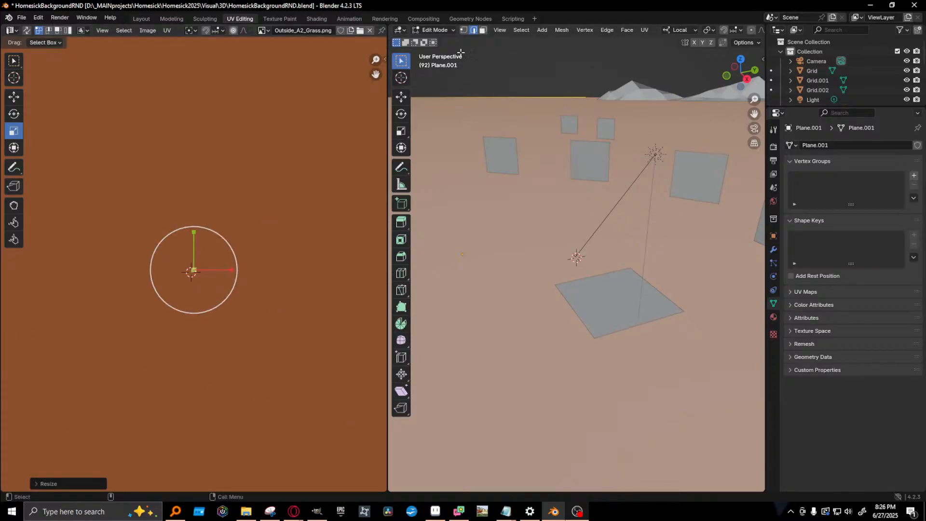
Step: Return to the Layout workspace and examine the grass texture up close near the camera and wooden platform
left_click(141, 19)
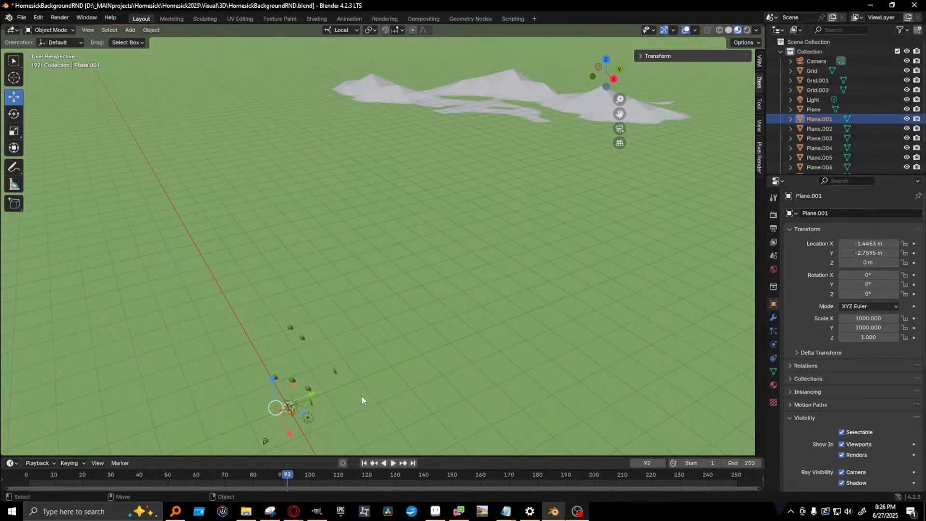
middle_click_drag(374, 376, 404, 250, "shift")
scroll(404, 249, "up", 1)
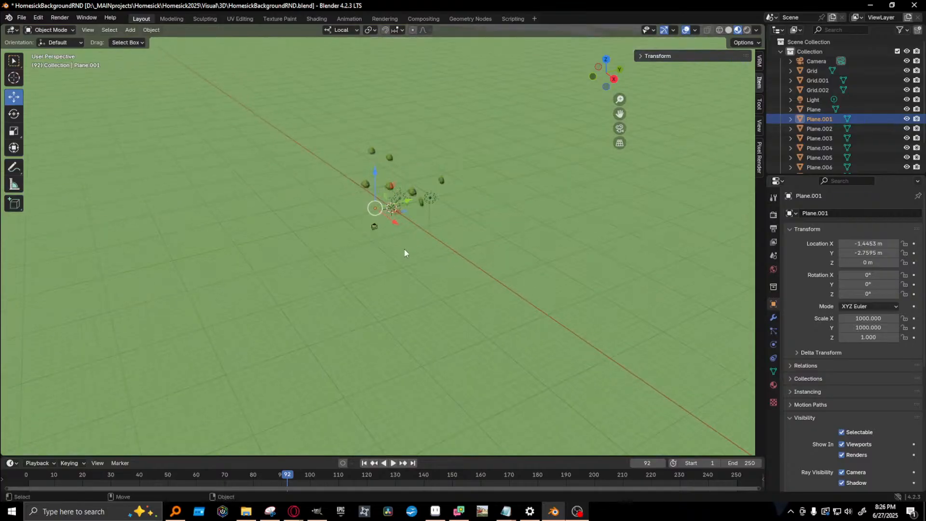
scroll(405, 249, "up", 6)
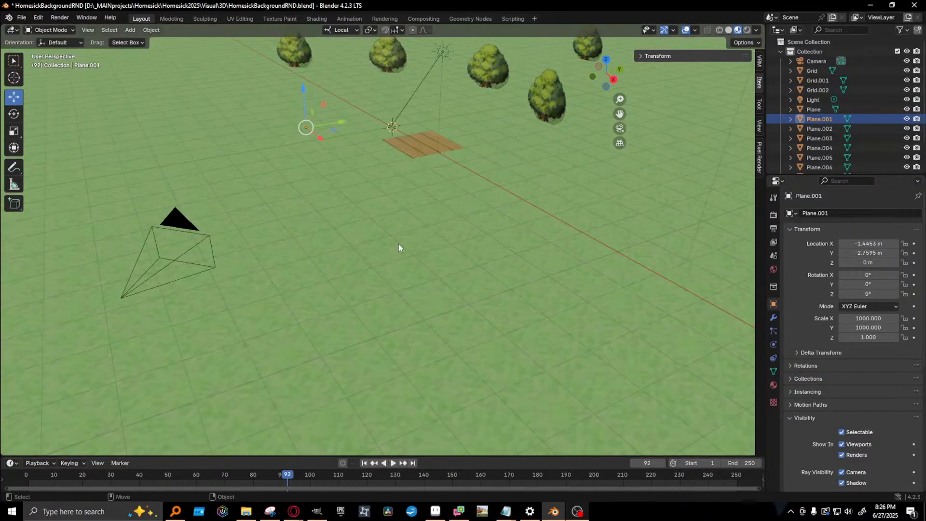
Step: Examine the grass, trees and distant mountains from several angles and render the current frame to check the scene
middle_click_drag(399, 245, 372, 263)
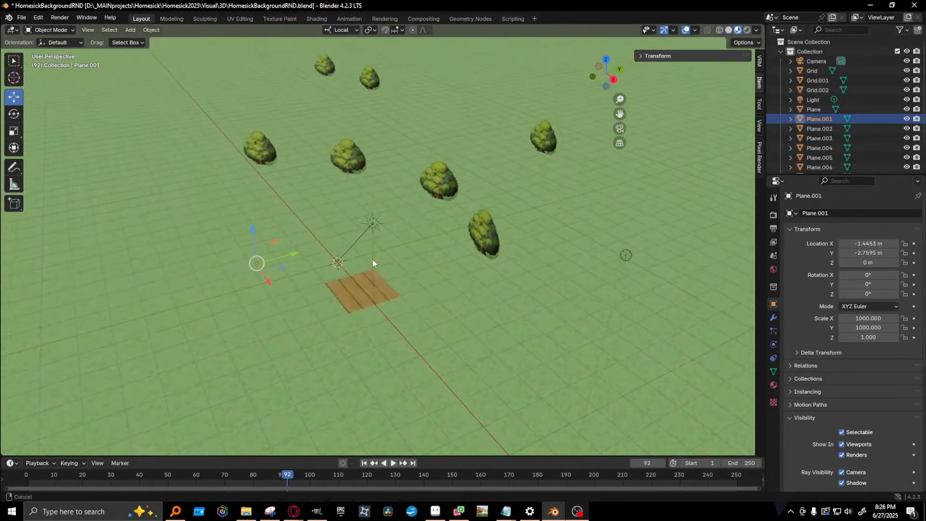
scroll(373, 263, "up", 5)
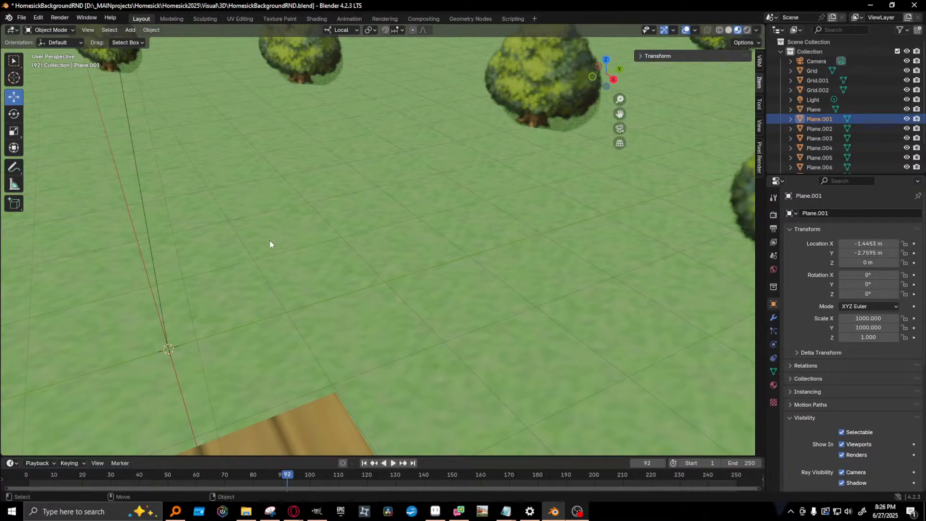
middle_click_drag(419, 283, 482, 256)
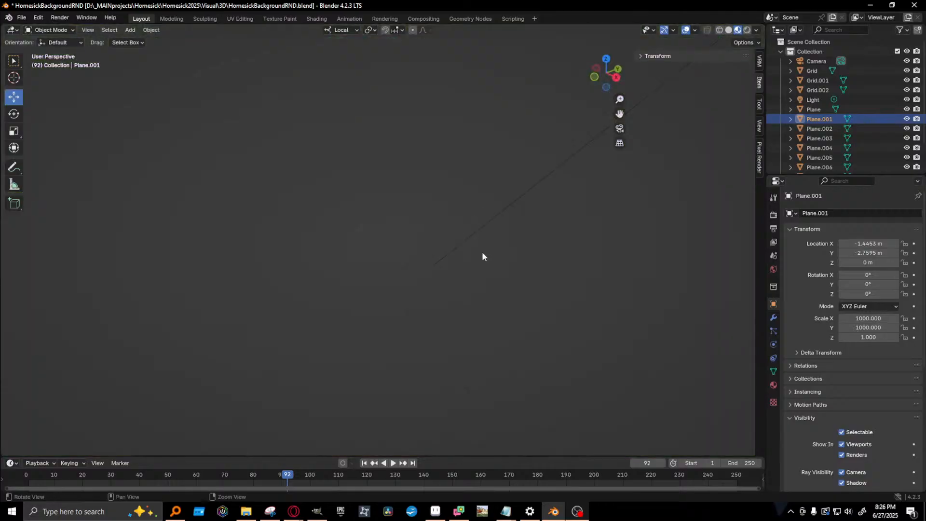
middle_click_drag(355, 223, 309, 251)
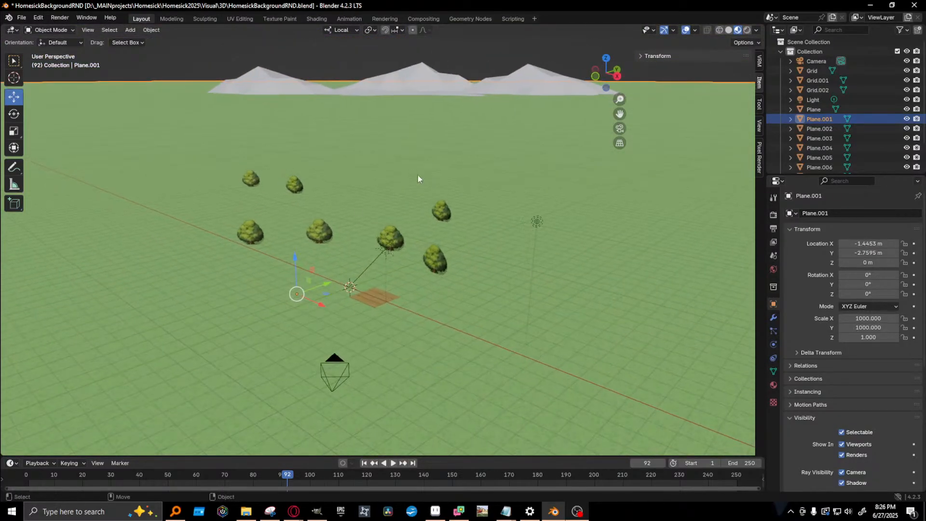
key("F12")
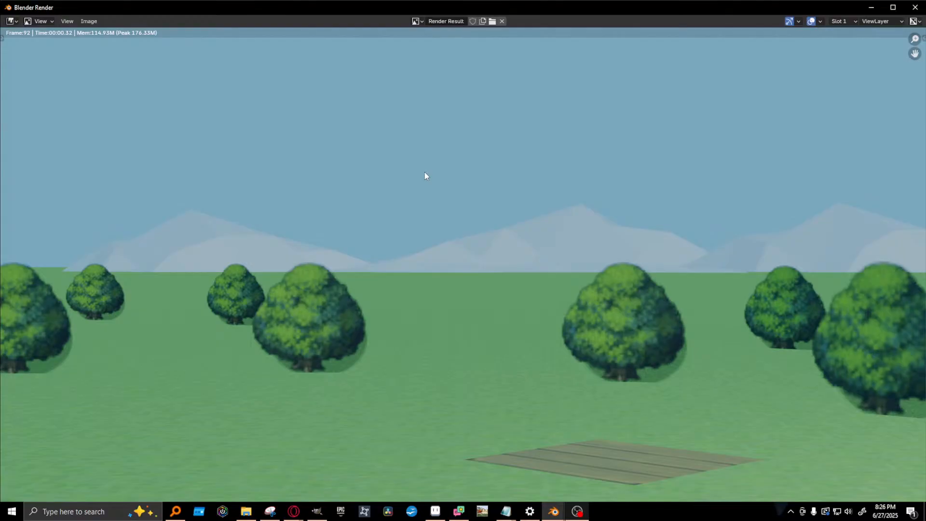
key("Escape")
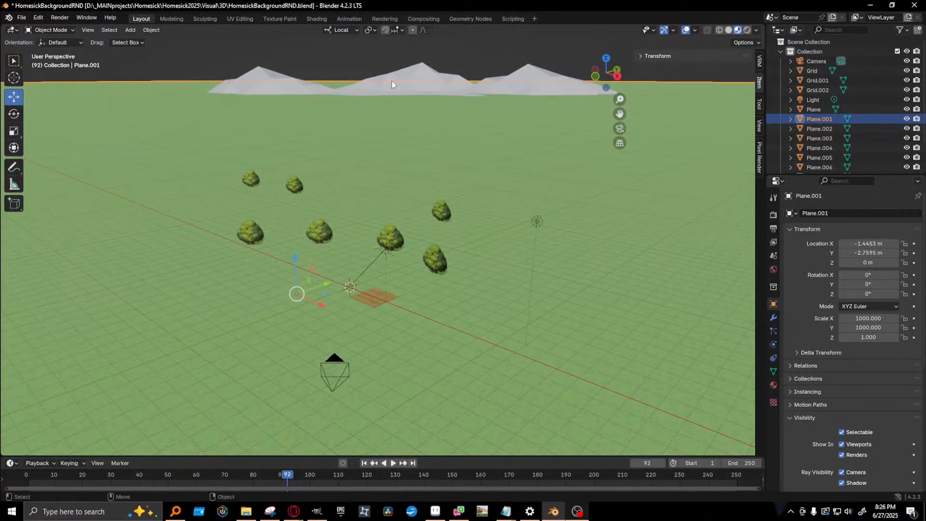
Step: Assign the existing Grass material to the central mountain
left_click(392, 80)
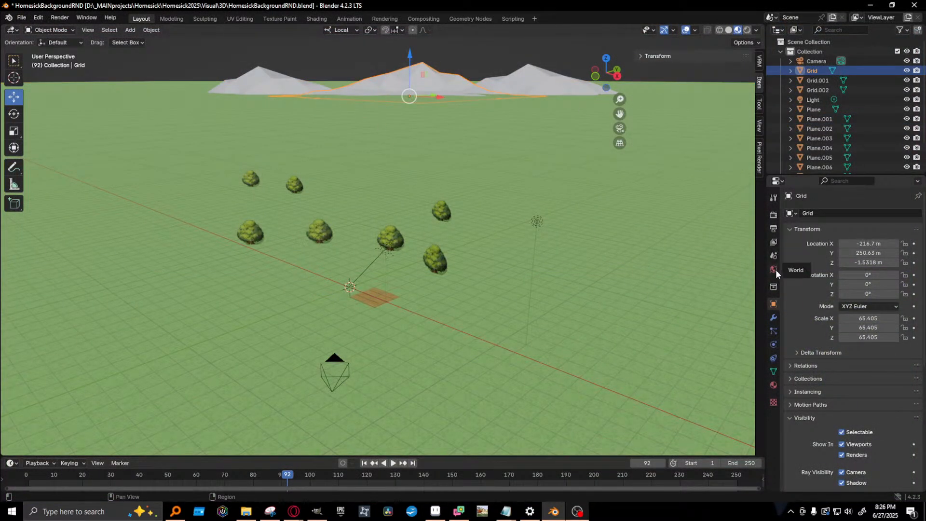
left_click(773, 385)
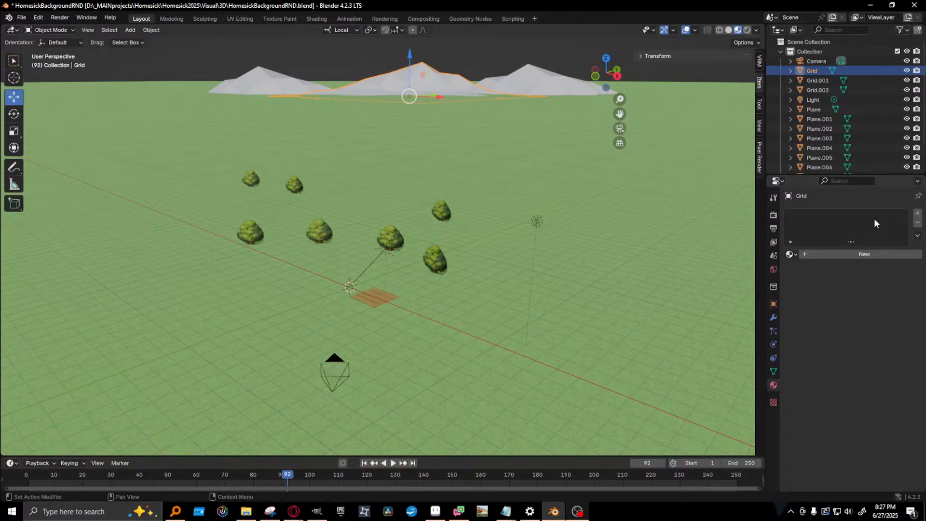
left_click(792, 254)
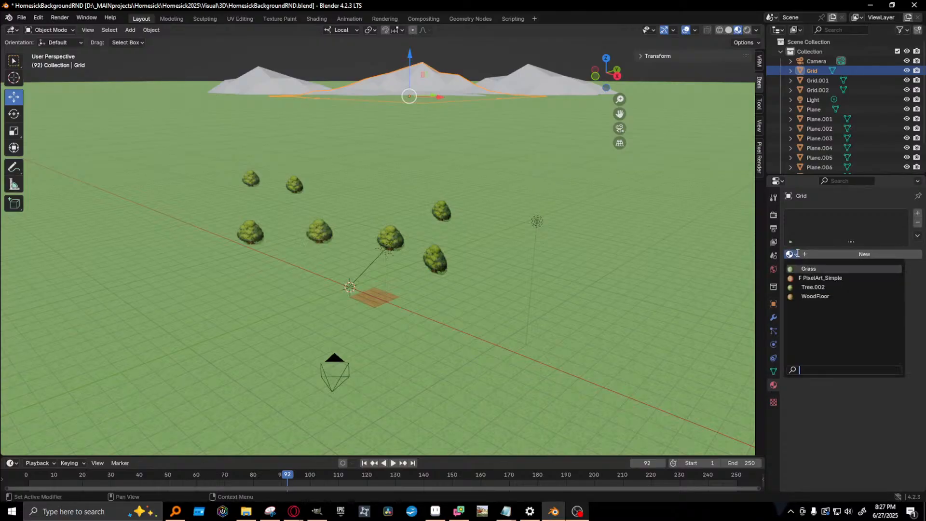
left_click(809, 269)
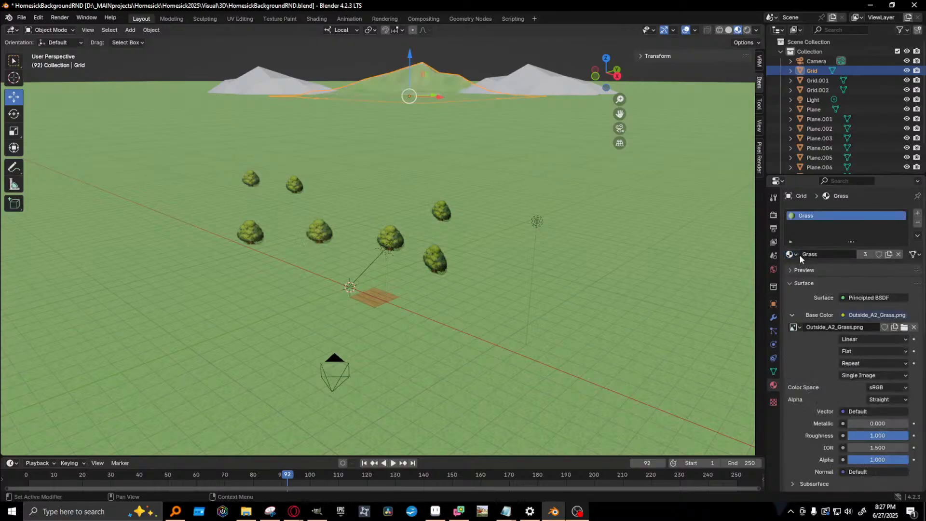
Step: Assign the existing Grass material to both mountain copies flanking the central one
left_click(258, 71)
left_click(792, 254)
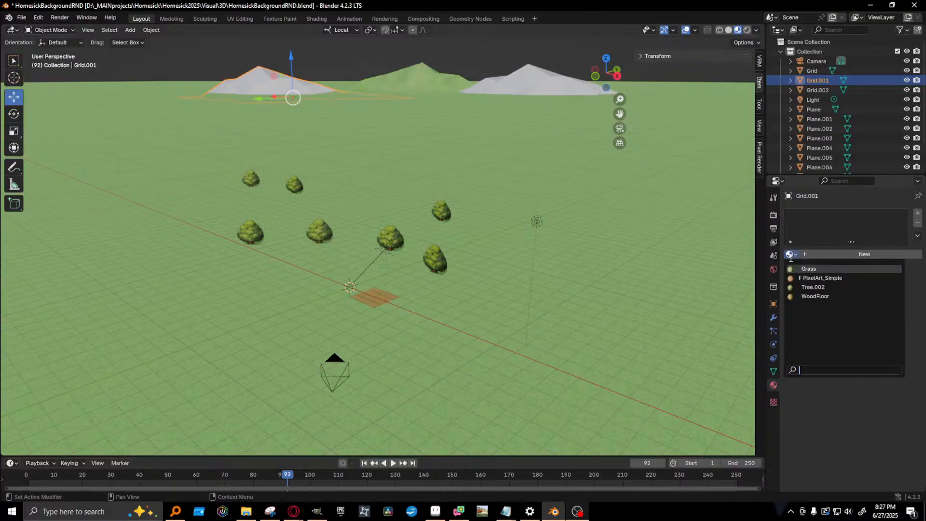
left_click(809, 268)
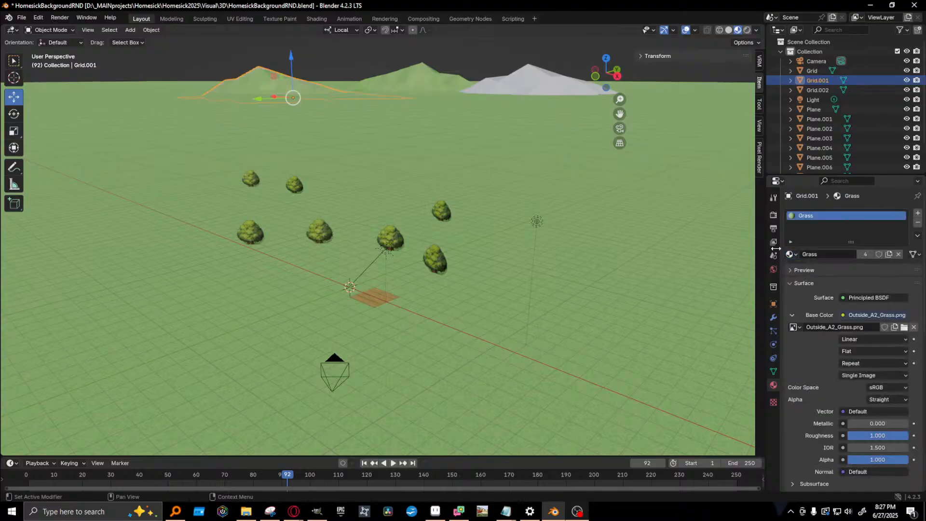
left_click(532, 70)
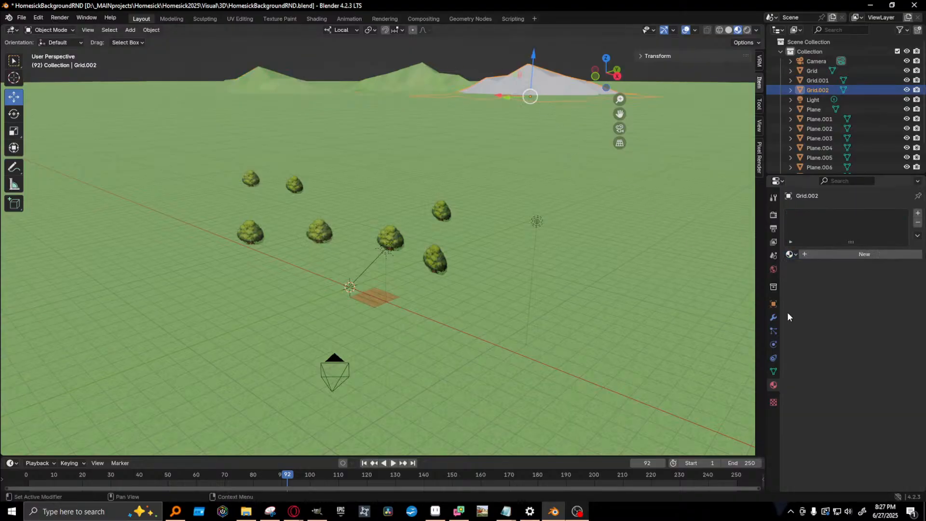
left_click(791, 255)
left_click(803, 267)
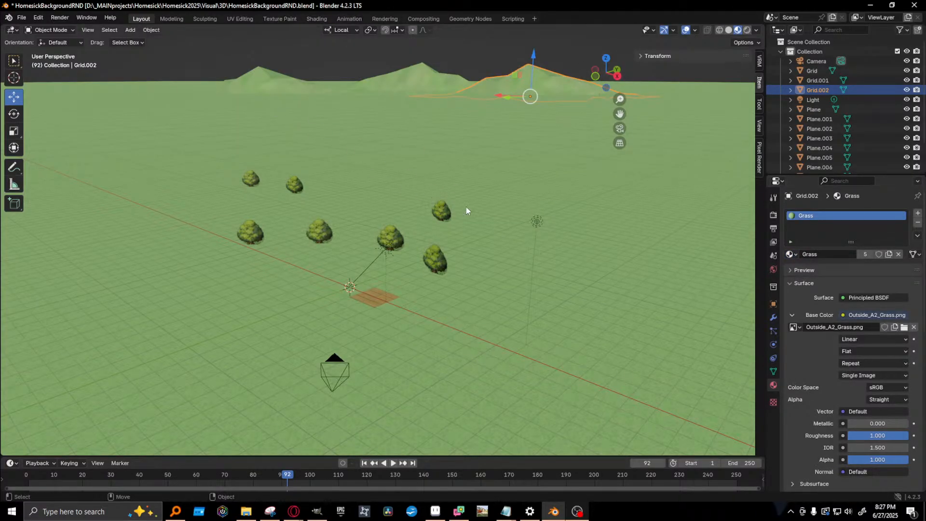
Step: Render the current frame to check how the grass-covered mountains look from the camera, and close the render
middle_click_drag(466, 207, 483, 214)
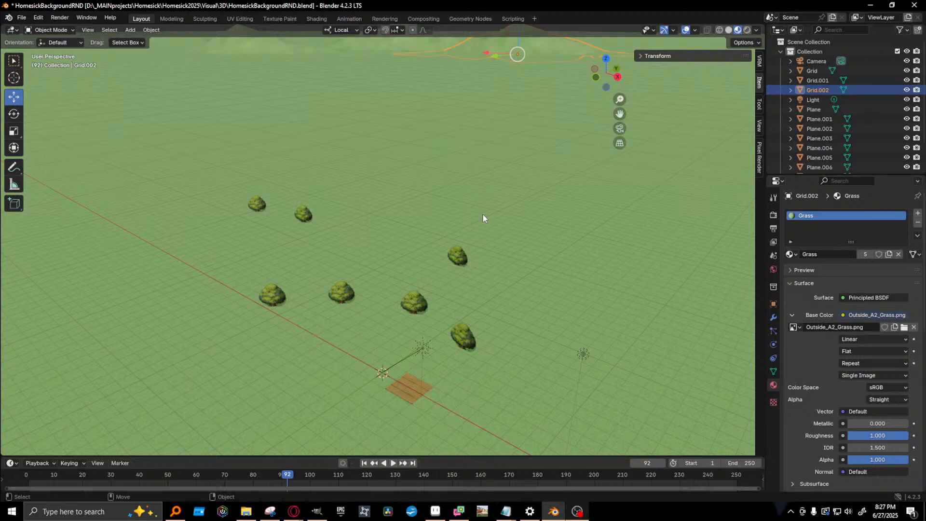
key("F12")
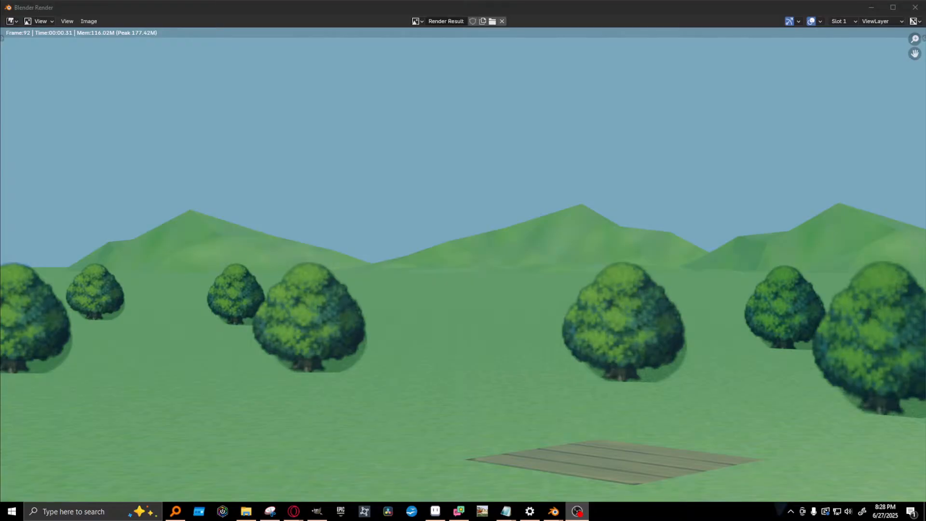
left_click(916, 8)
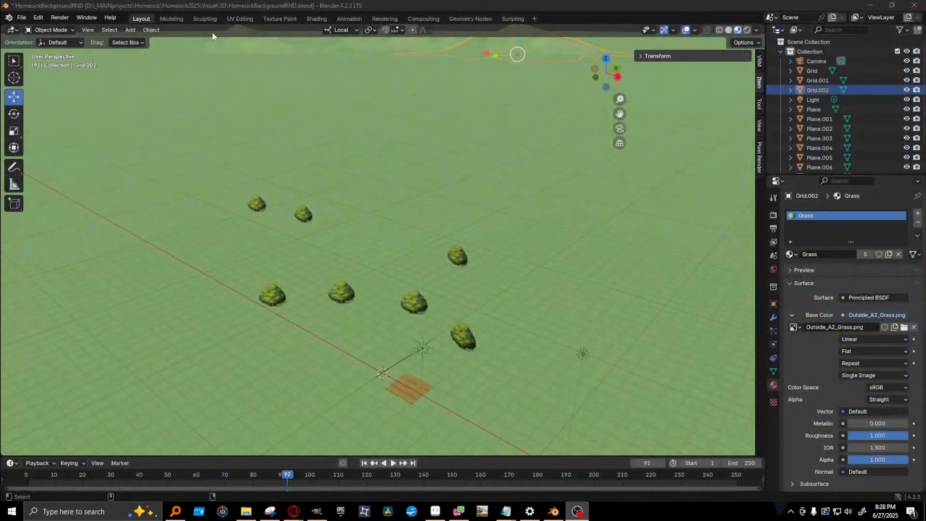
Step: Save the HomesickBackgroundRND scene and check the list of recently opened files
left_click(22, 17)
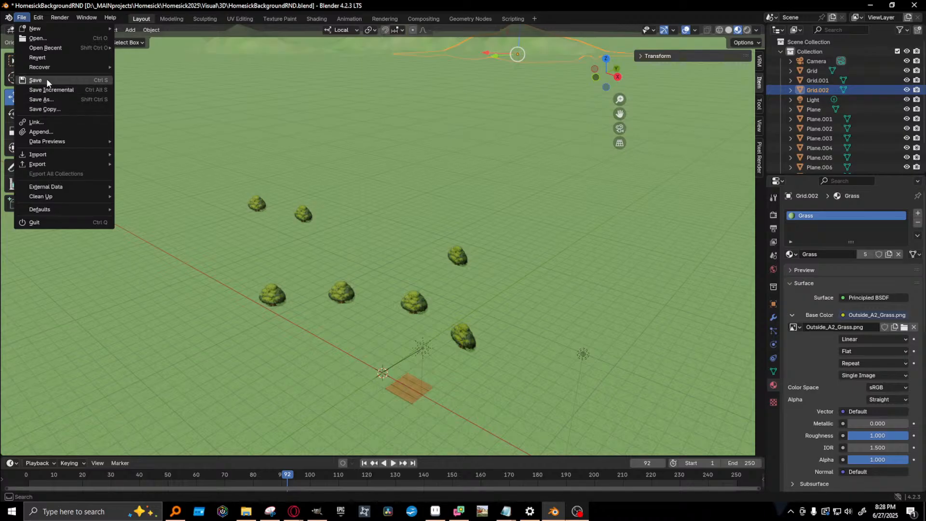
left_click(46, 80)
left_click(21, 17)
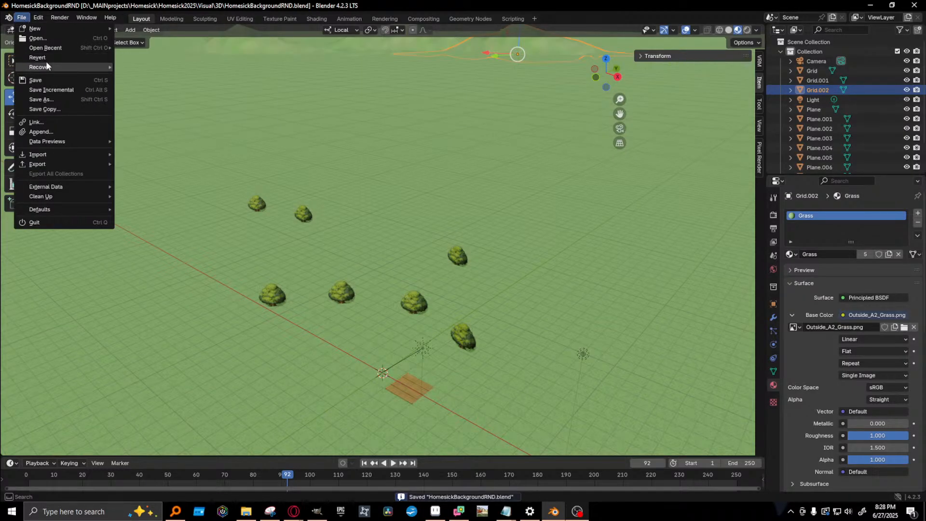
mouse_move(56, 48)
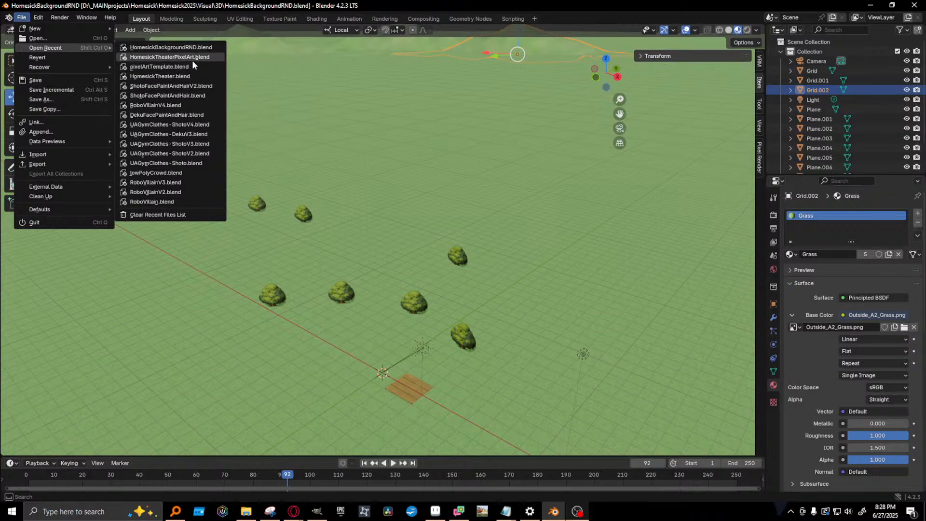
mouse_move(192, 60)
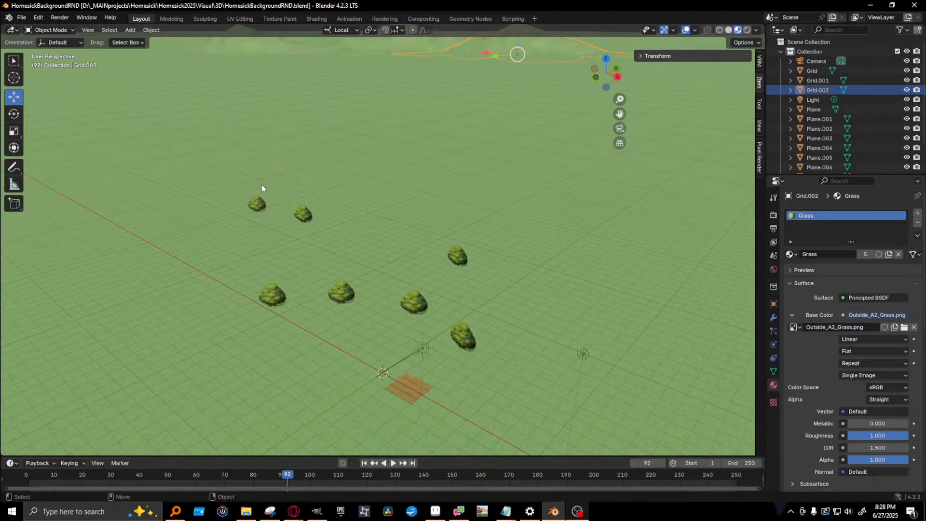
Step: Switch to the HomesickCommercial_v4 artwork in Aseprite and examine the character sprites, trees and stage props
mouse_move(436, 512)
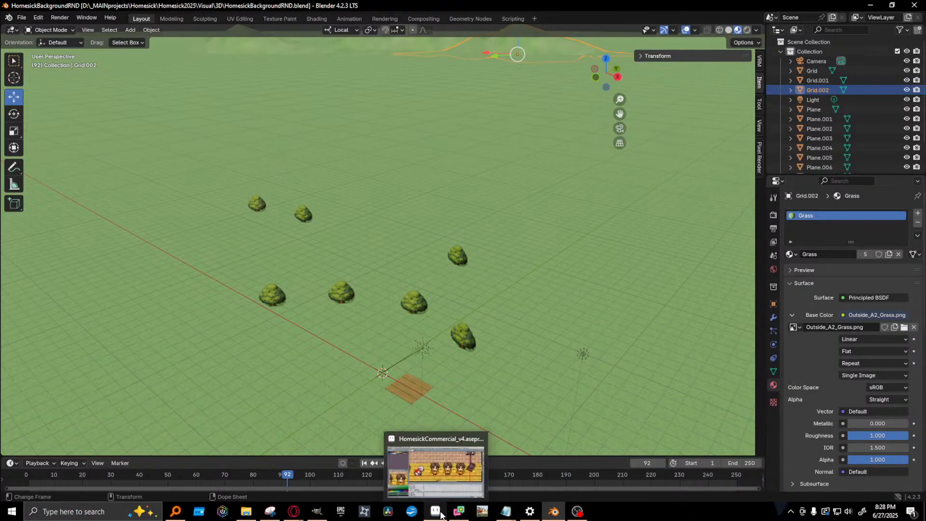
left_click(443, 472)
scroll(456, 241, "down", 1)
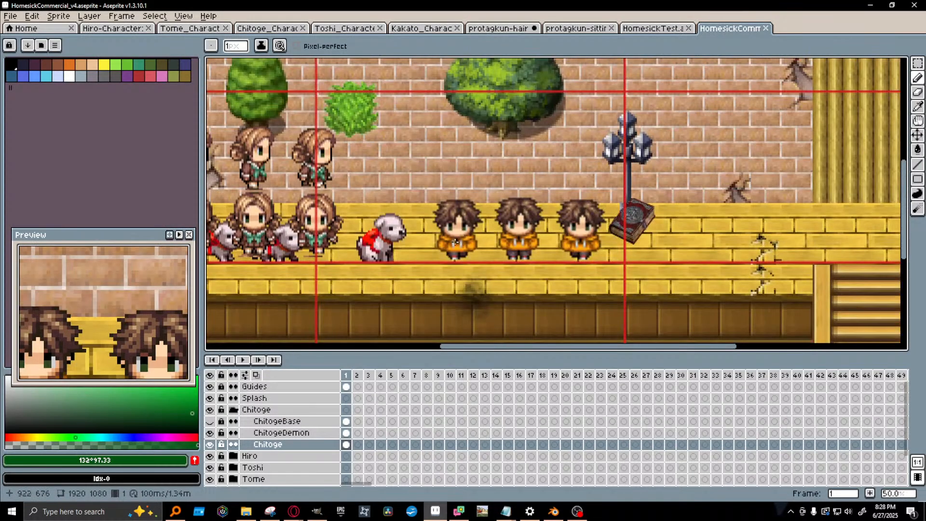
scroll(456, 241, "down", 1)
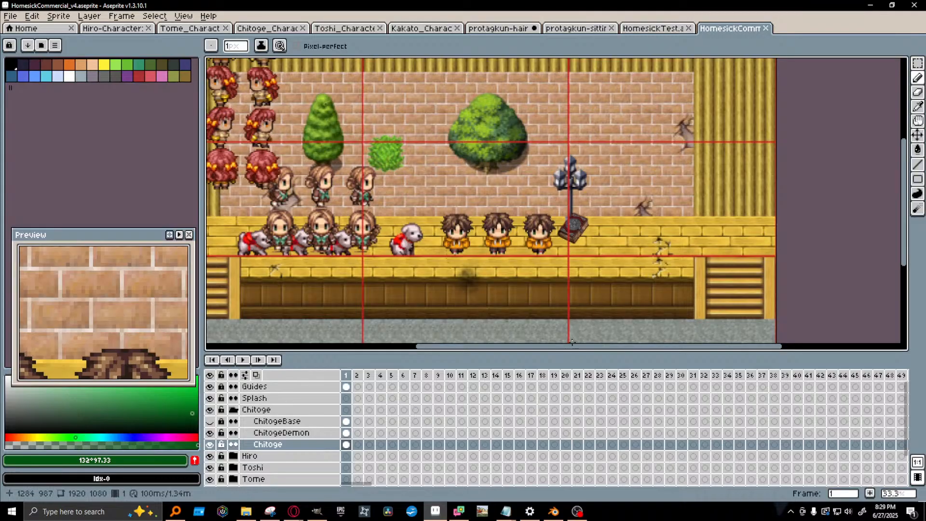
left_click_drag(578, 351, 538, 346)
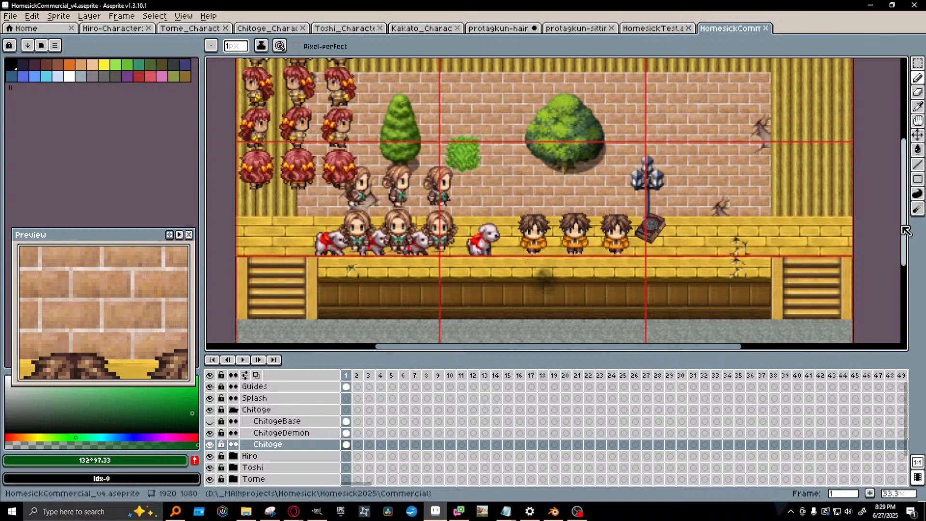
left_click_drag(907, 230, 910, 213)
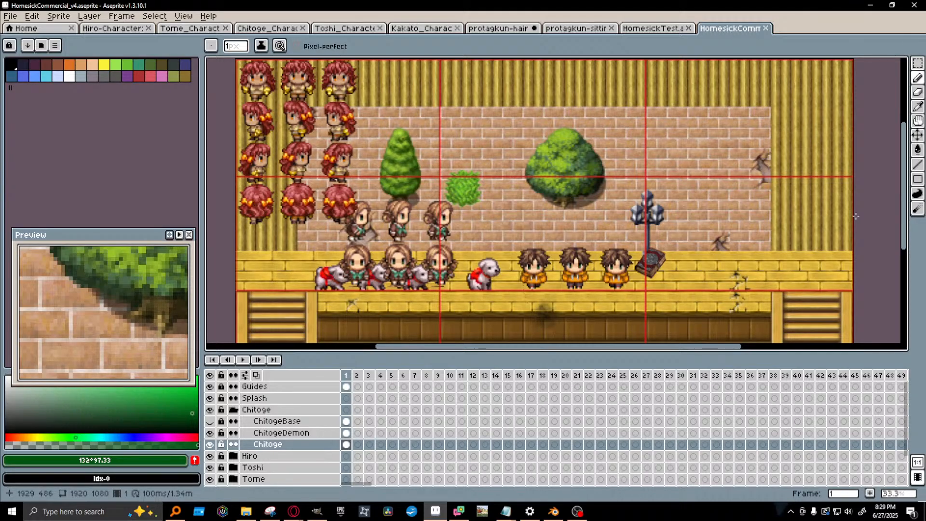
Step: Switch back to Blender, select the wooden platform and view the scene from a lower angle
mouse_move(505, 511)
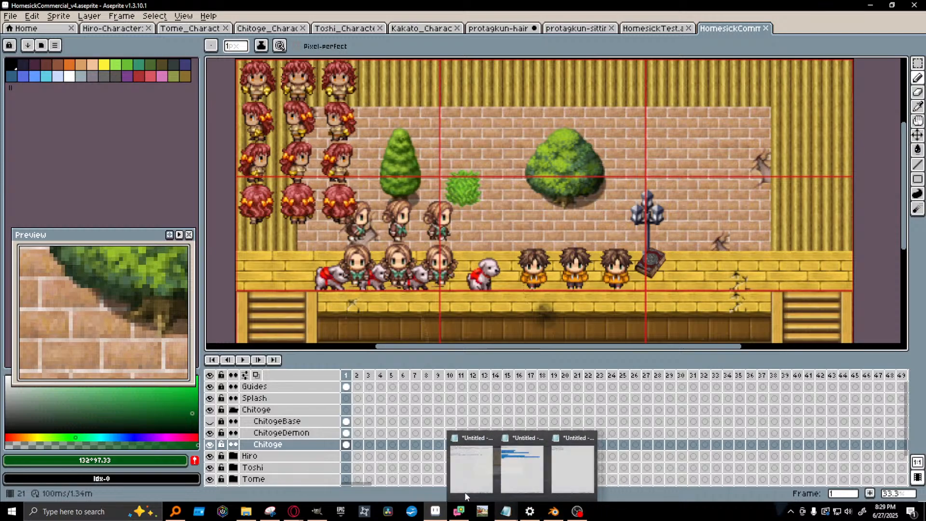
mouse_move(554, 511)
left_click(538, 463)
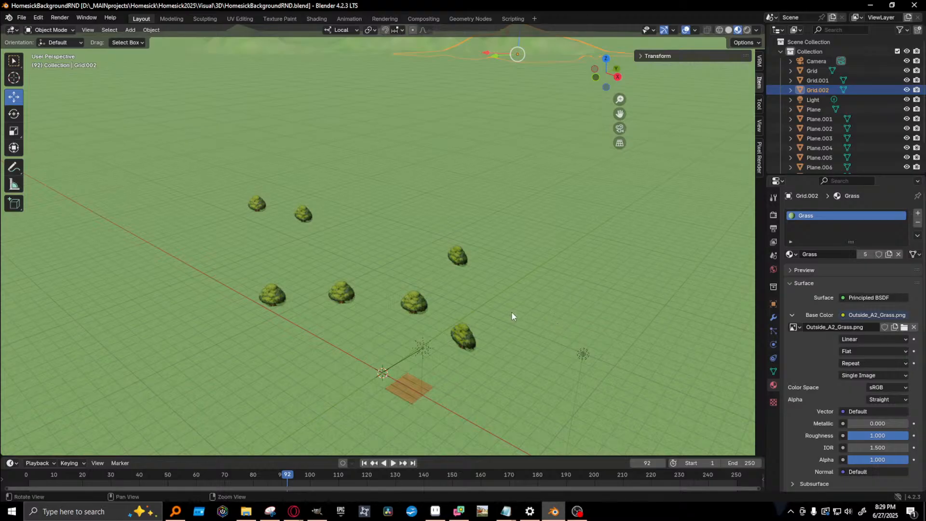
middle_click_drag(511, 312, 526, 302)
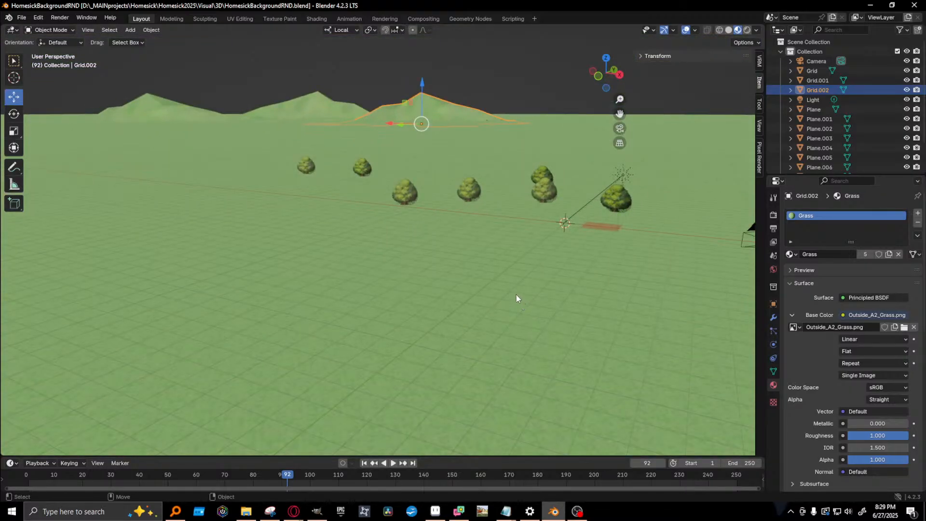
left_click(605, 228)
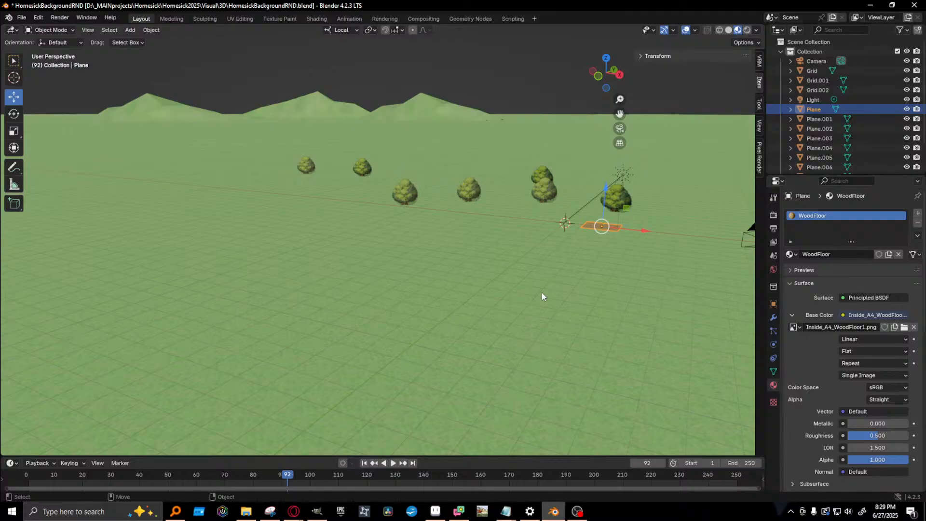
middle_click_drag(574, 252, 464, 246, "shift")
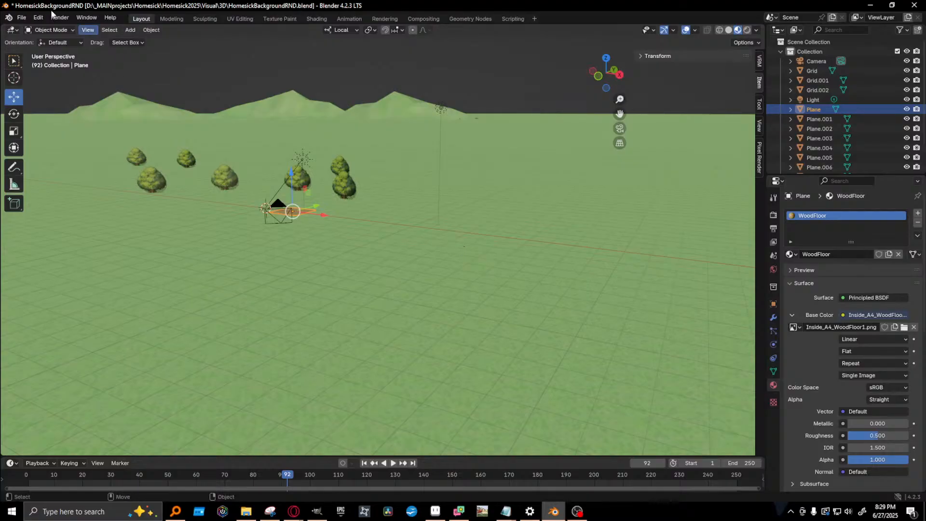
Step: Save the current scene and save a new version of it as HomesickBackground-Theatre.blend in the 3D folder
left_click(21, 17)
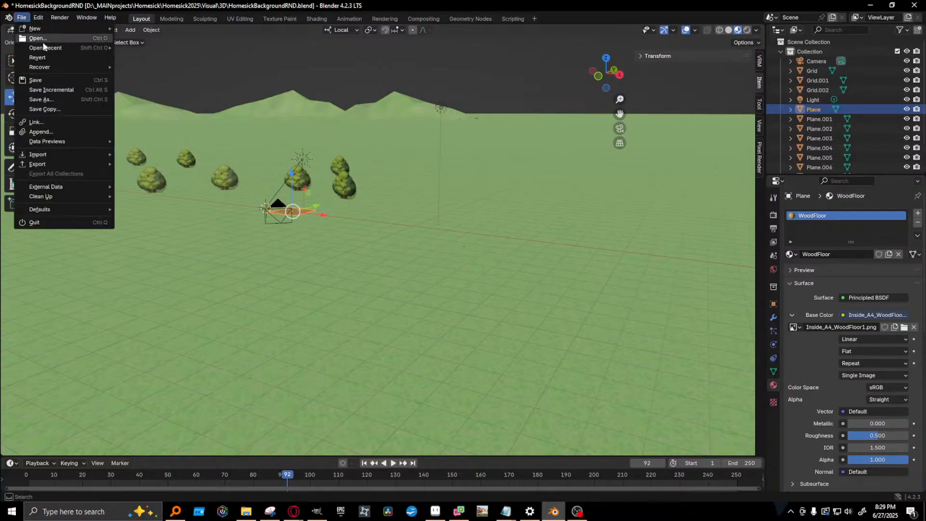
left_click(54, 79)
left_click(22, 18)
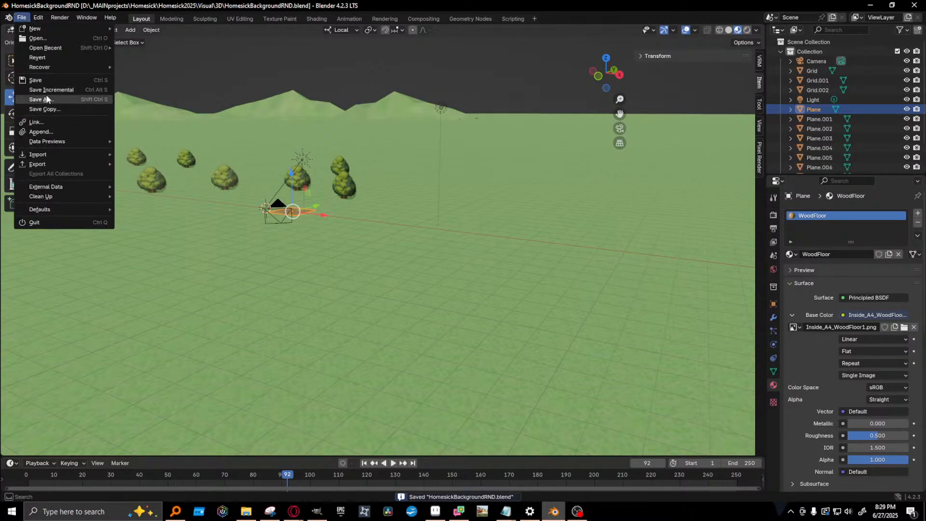
left_click(48, 99)
left_click(398, 381)
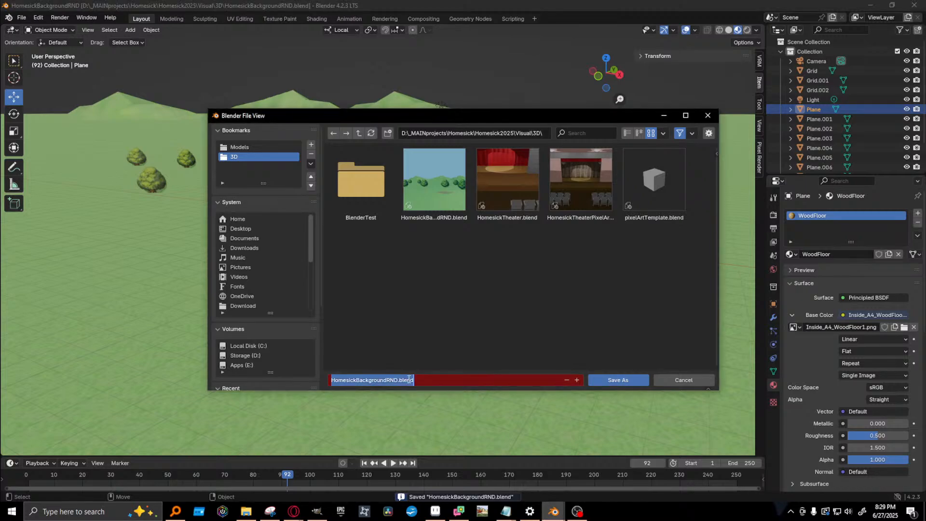
double_click(397, 380)
left_click(398, 380)
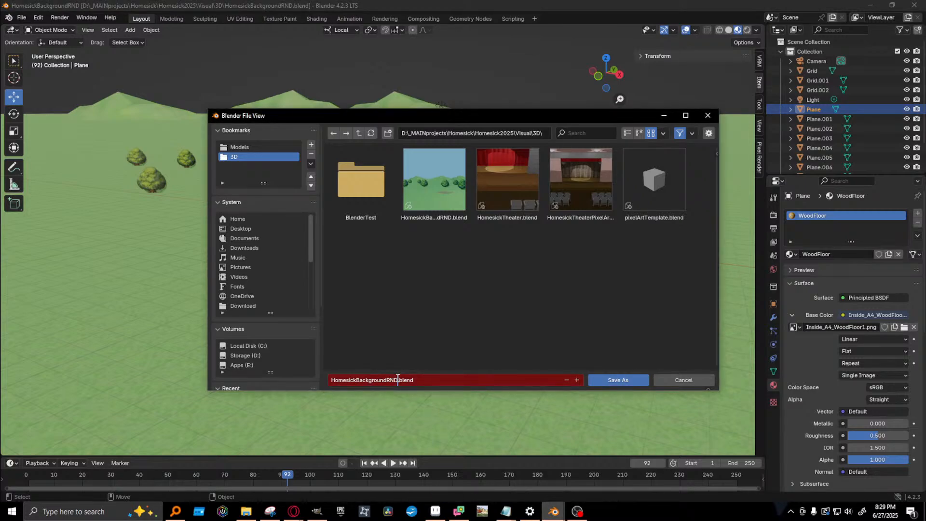
left_click_drag(399, 379, 389, 379)
type("-Theatre")
key("Return")
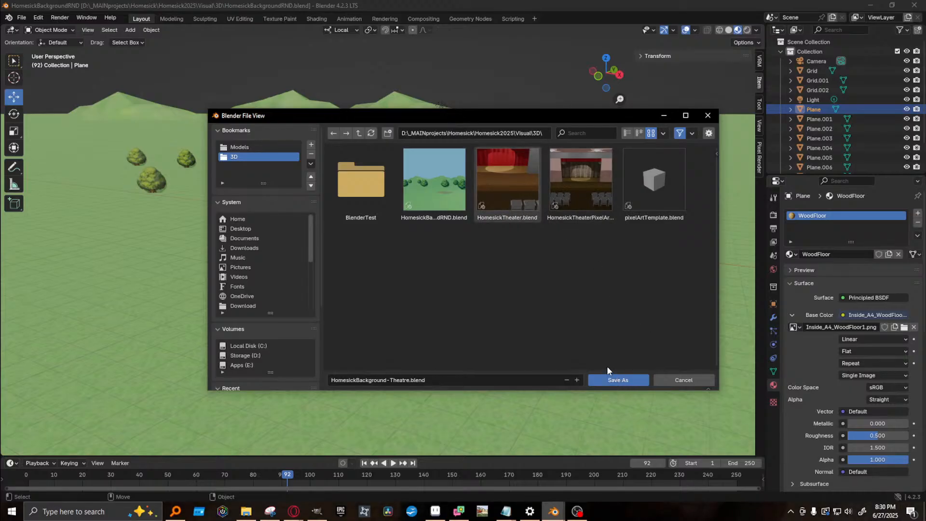
left_click(621, 380)
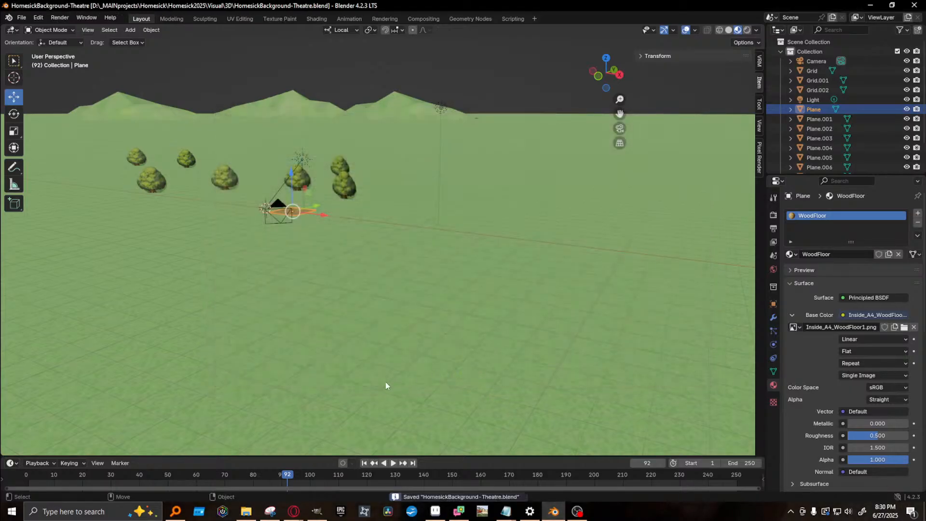
Step: Frame the selected wooden platform up close, seen at an angle from above
middle_click_drag(302, 238, 344, 244)
middle_click_drag(204, 410, 256, 337)
key("KP_Decimal")
scroll(296, 274, "down", 4)
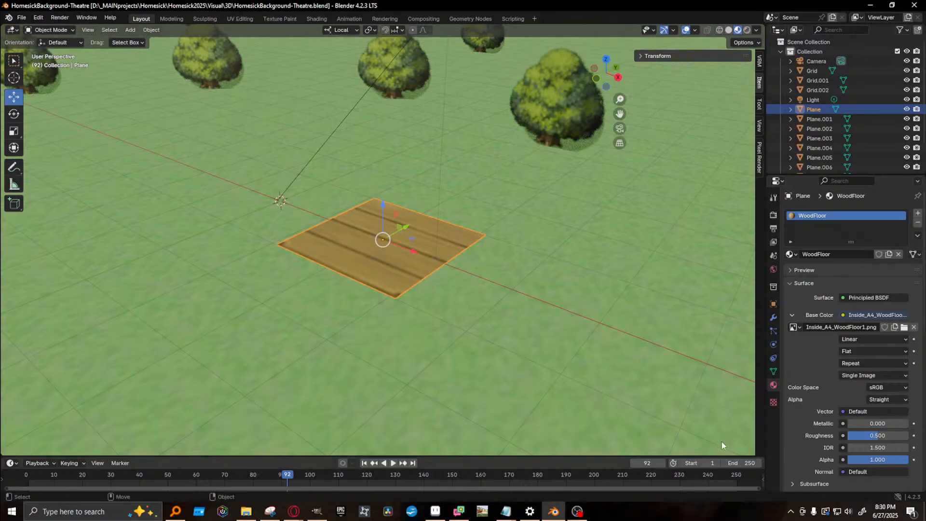
Step: Switch to the HomesickCommercial_v4 artwork in Aseprite, examine the stage front, brick wall and character sprites, and return to Blender
key("alt+Tab")
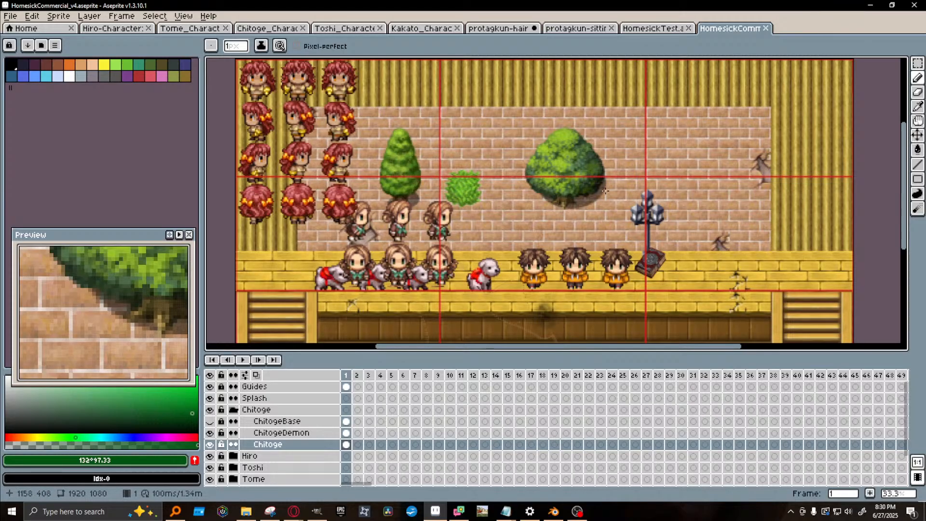
scroll(550, 198, "down", 1)
scroll(548, 216, "up", 1)
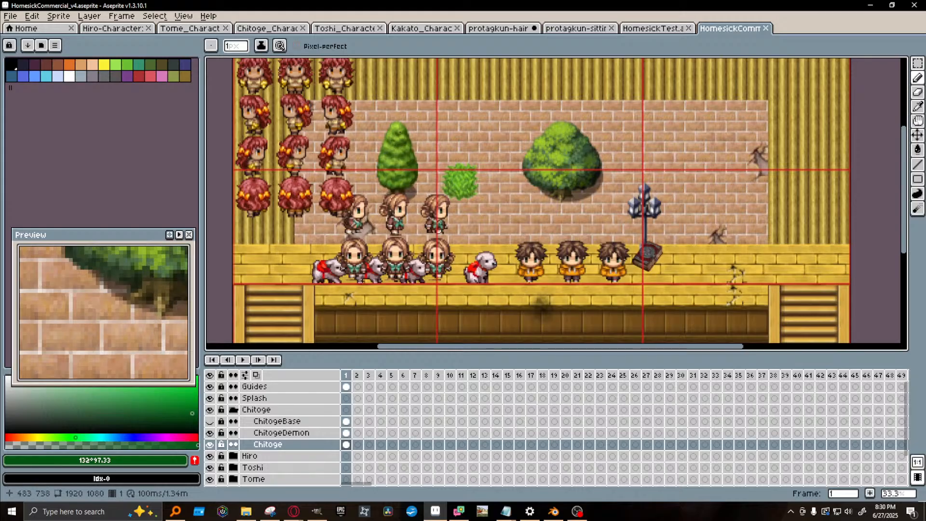
scroll(661, 300, "down", 2)
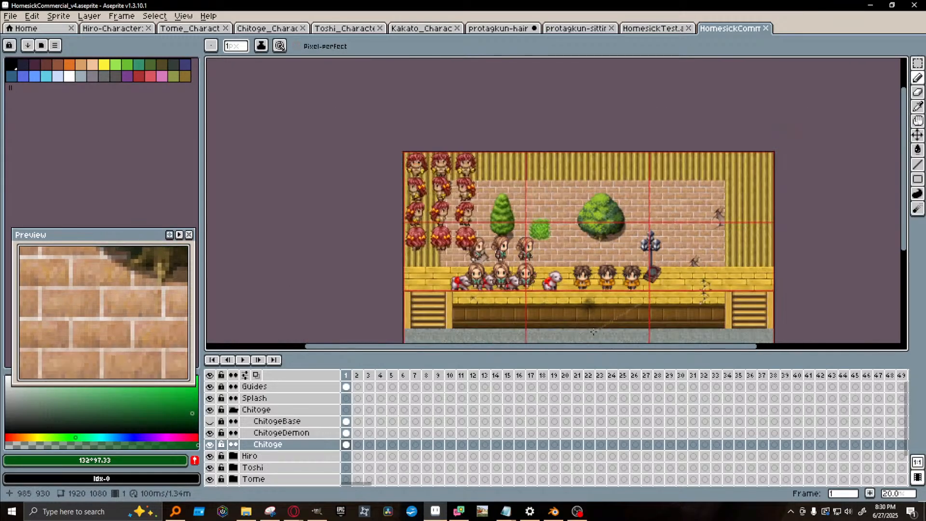
scroll(564, 312, "up", 2)
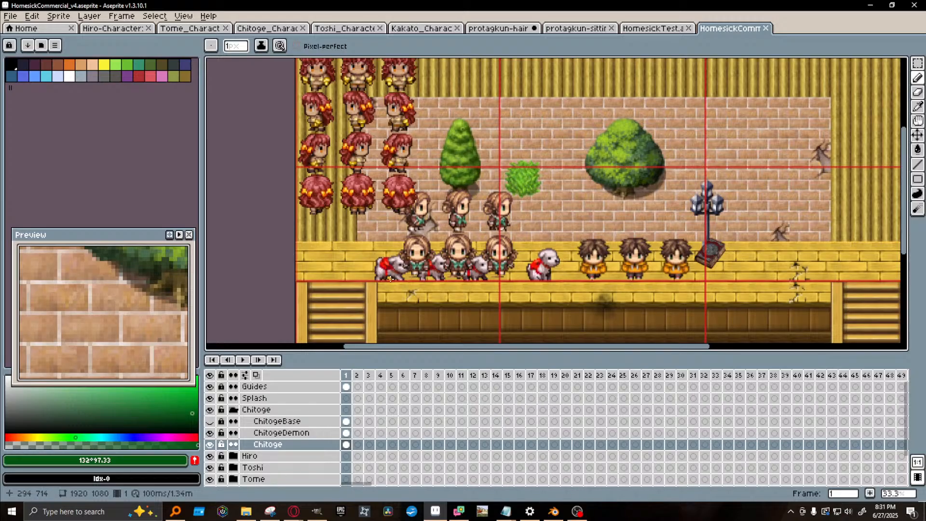
key("alt+Tab")
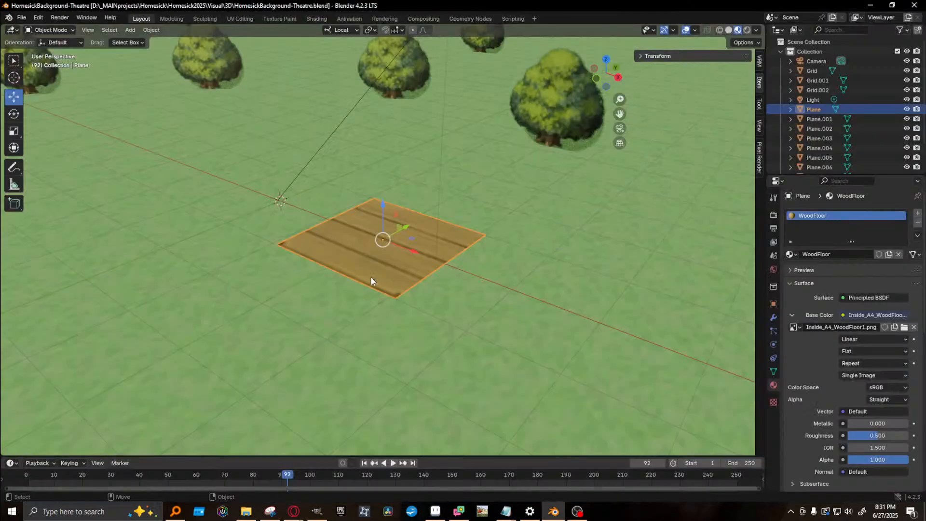
key("alt+Tab")
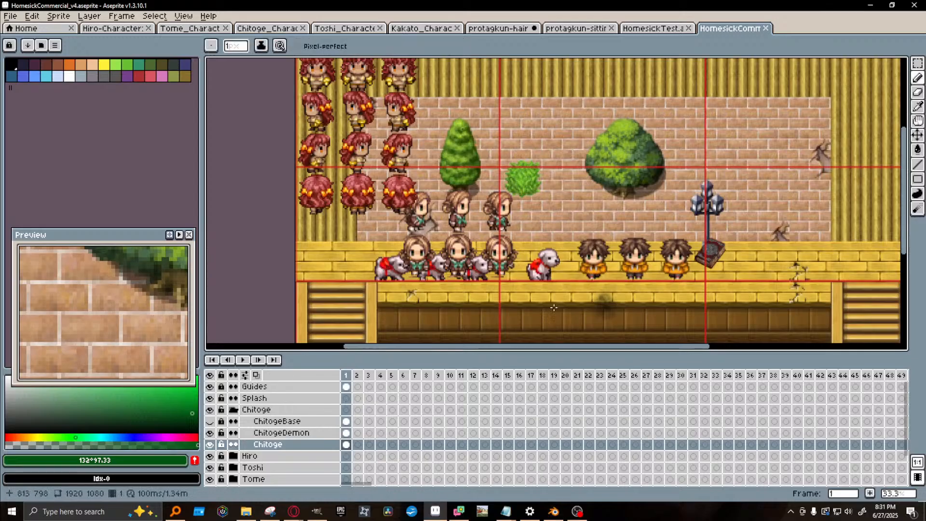
scroll(449, 237, "down", 3)
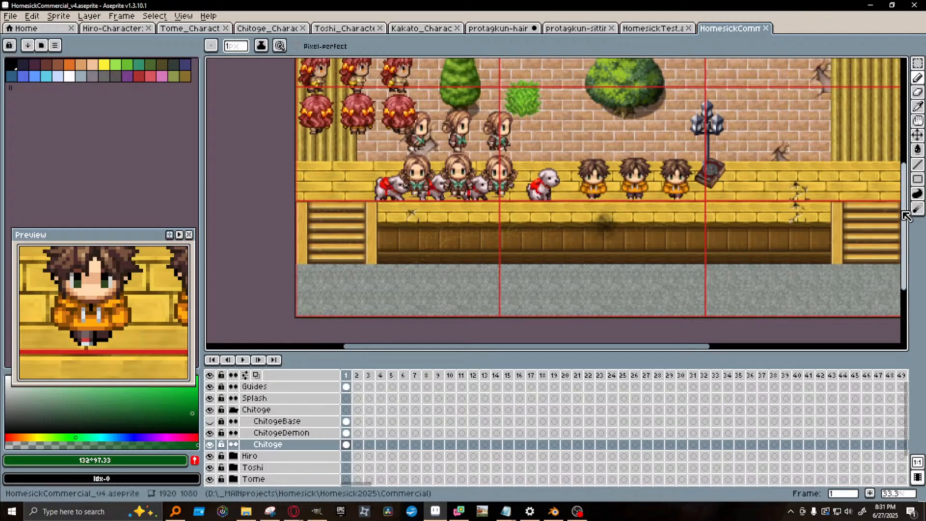
scroll(880, 174, "up", 3)
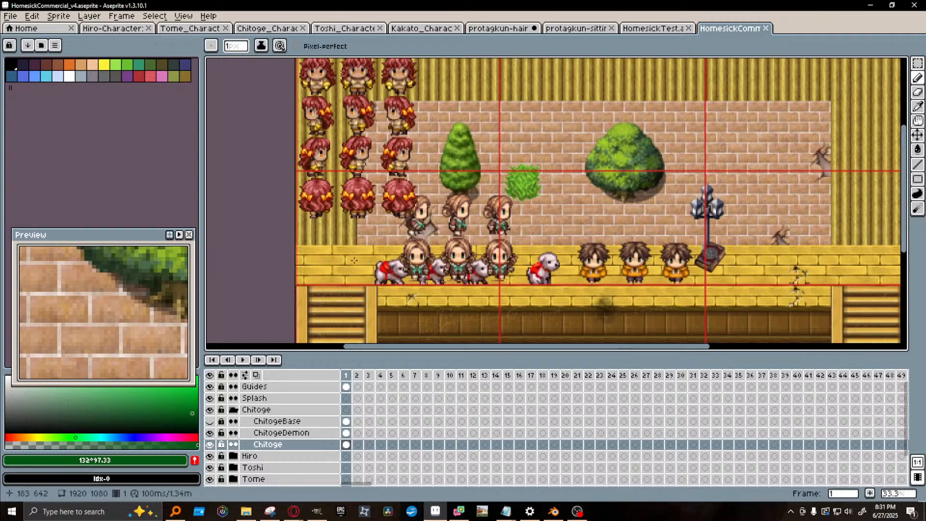
mouse_move(554, 511)
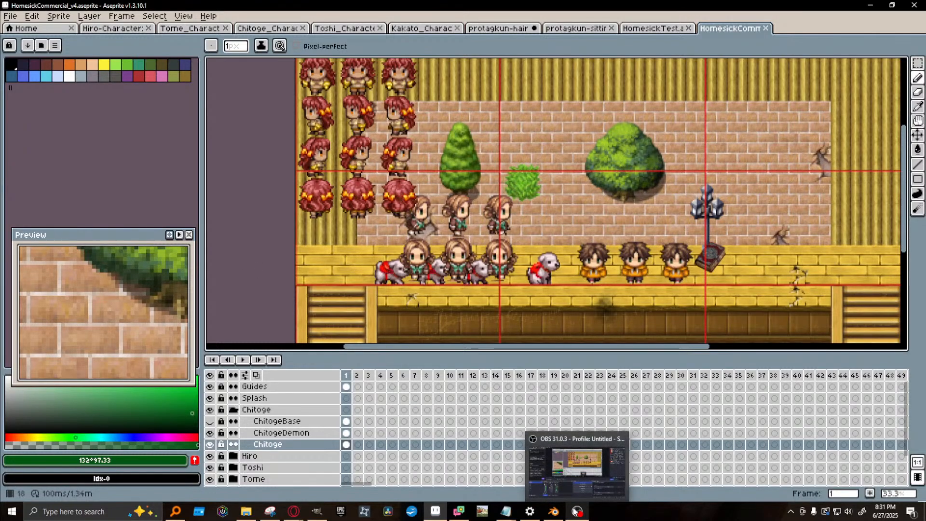
left_click(572, 465)
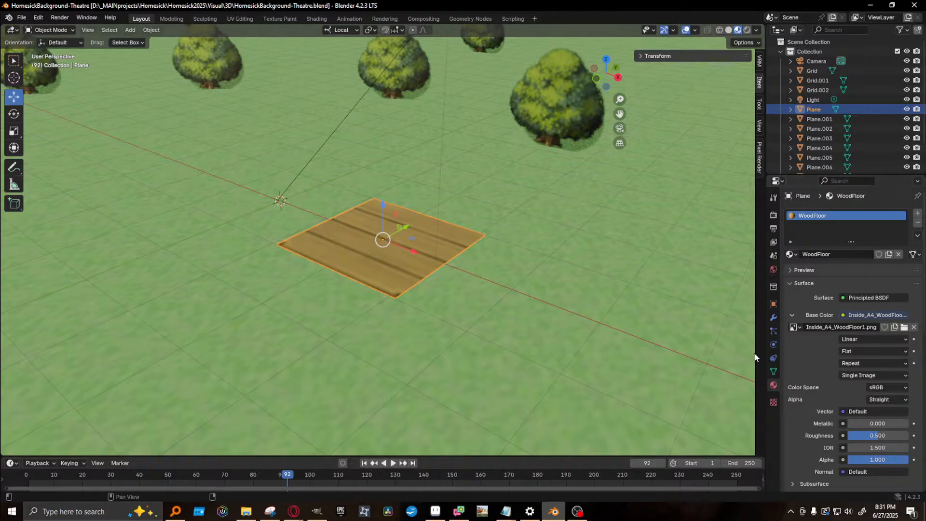
Step: Turn on snapping with Closest as the snap base and Increment as the snap target
left_click(386, 31)
left_click(403, 30)
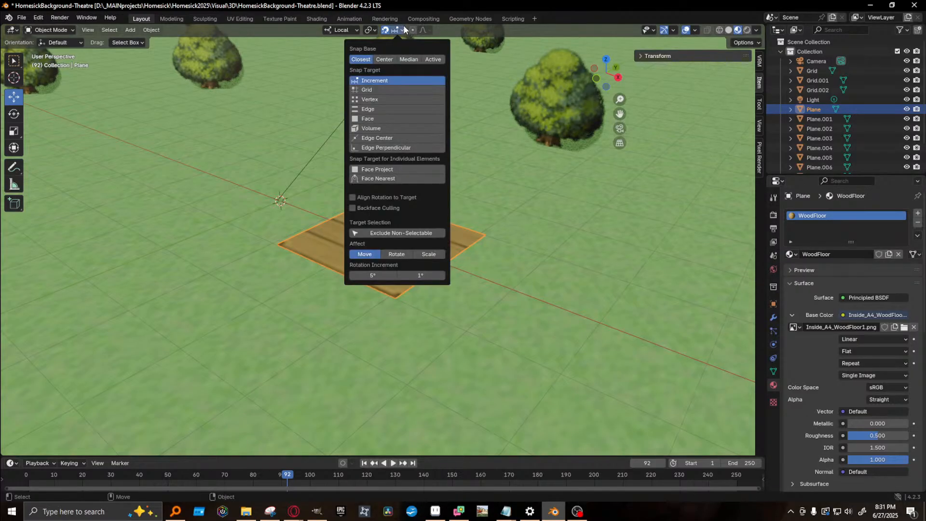
left_click(387, 89)
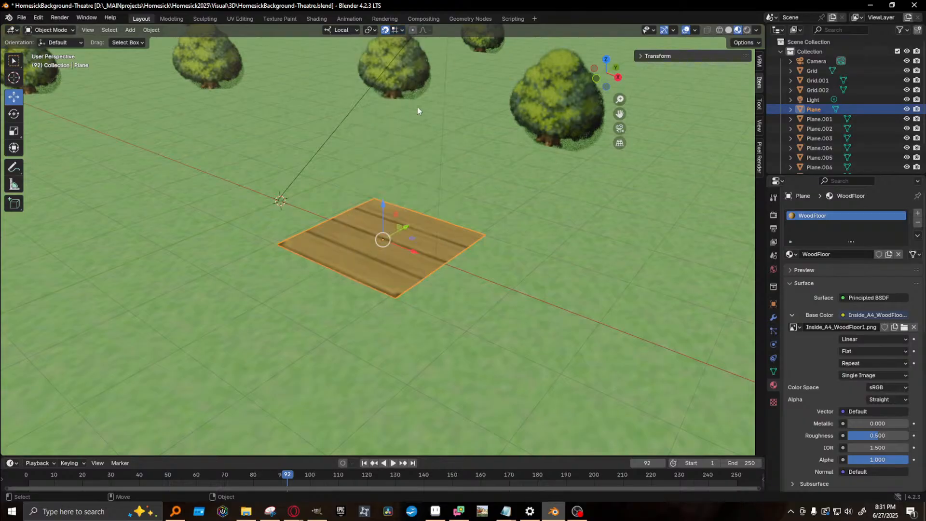
left_click(401, 31)
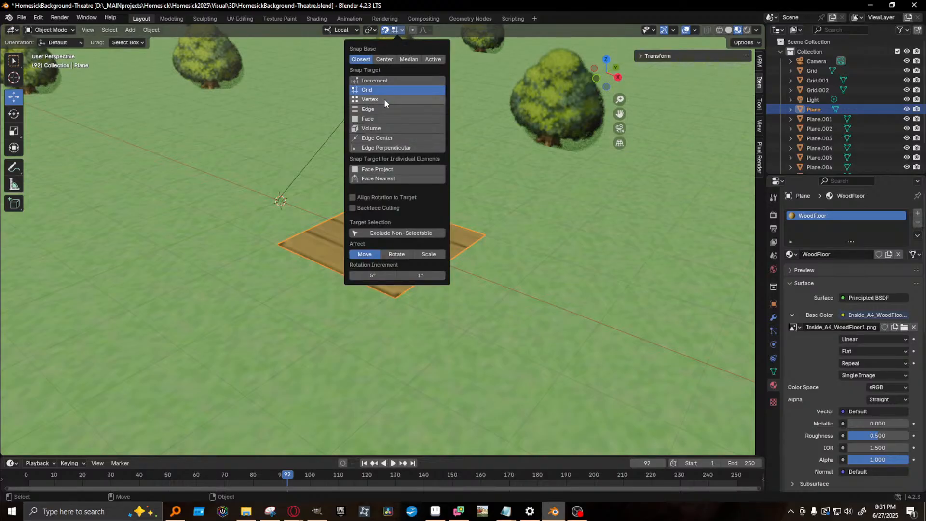
left_click(391, 60)
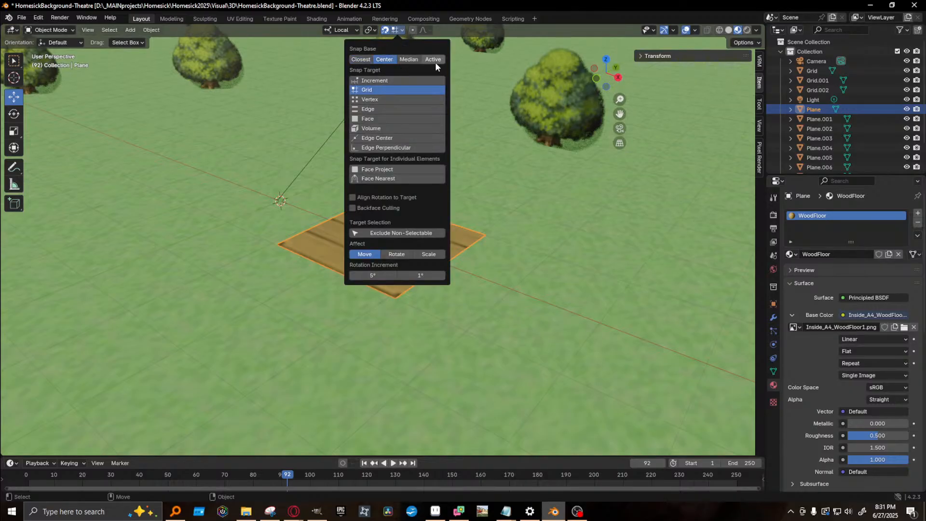
left_click(367, 60)
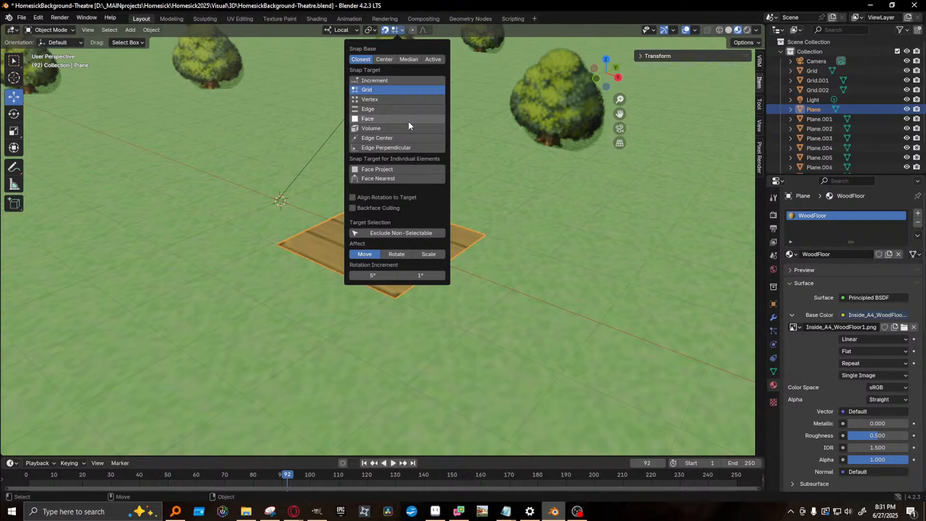
left_click(381, 81)
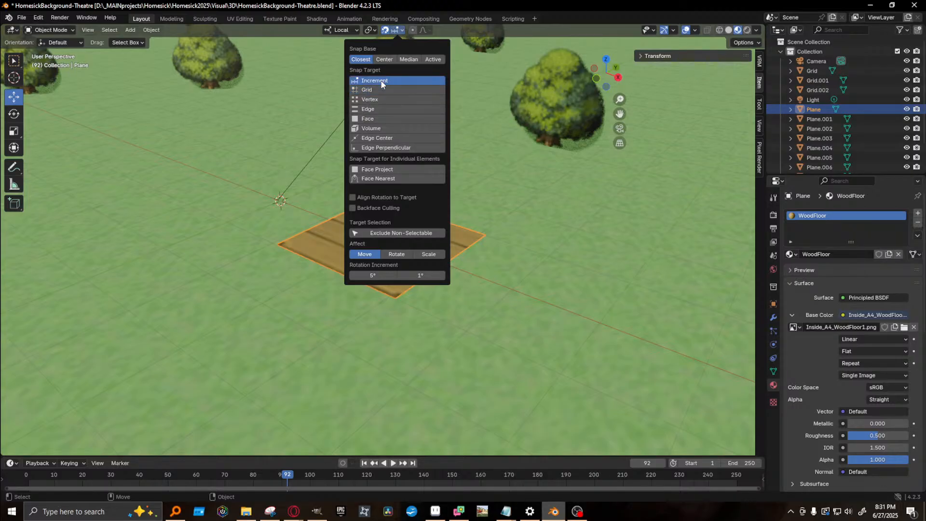
left_click(402, 30)
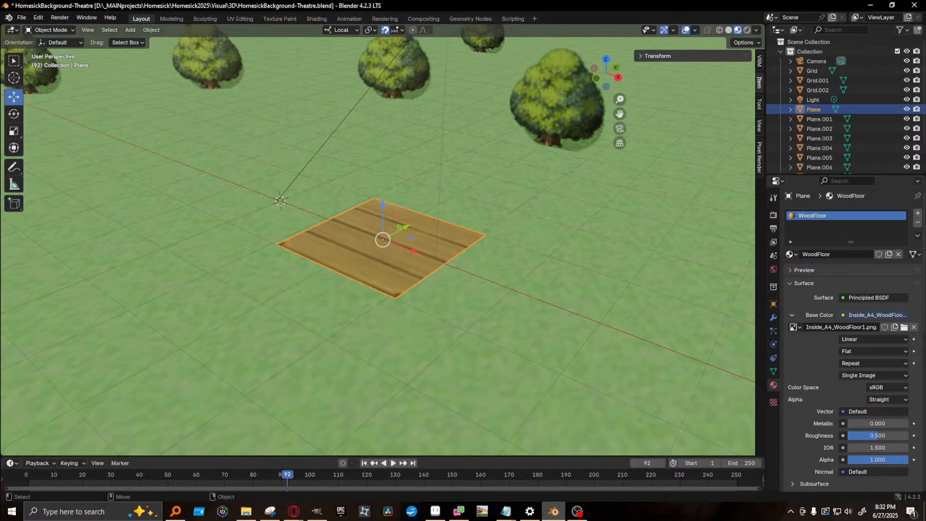
Step: Try to move the wooden platform along its vertical axis with snapping on
key("alt+Tab")
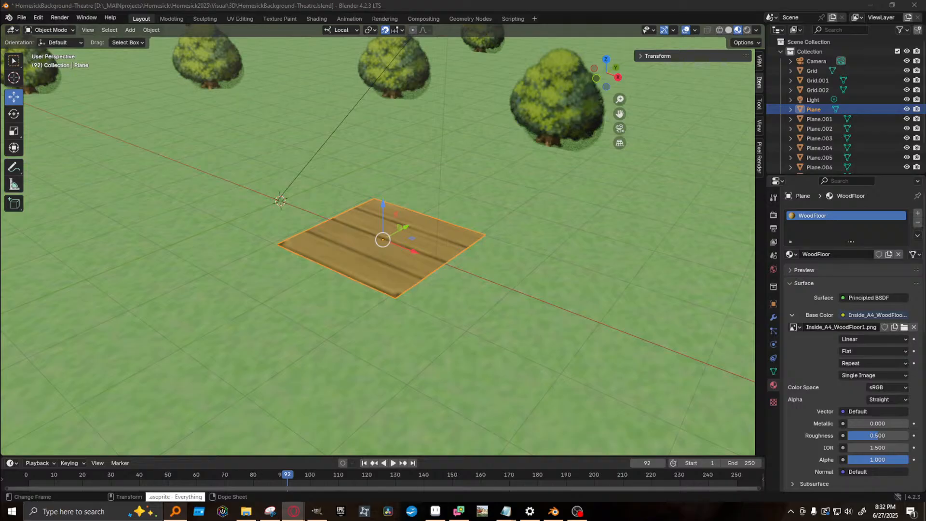
key("alt+Tab")
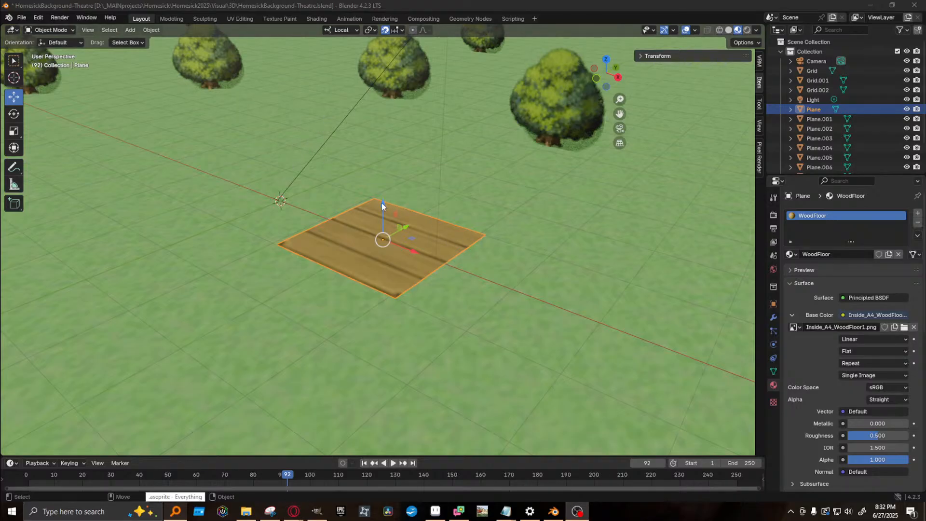
mouse_move(382, 202)
left_mouse_down()
mouse_move(385, 140)
mouse_move(382, 205)
left_mouse_up()
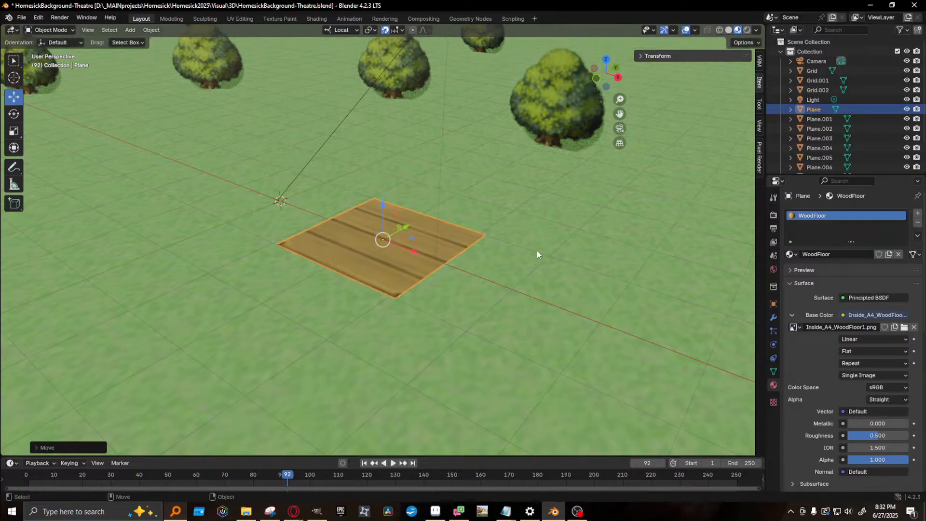
Step: Look through the Interface, Viewport, Lights and Editing preferences for relevant settings, and close the preferences
left_click(22, 18)
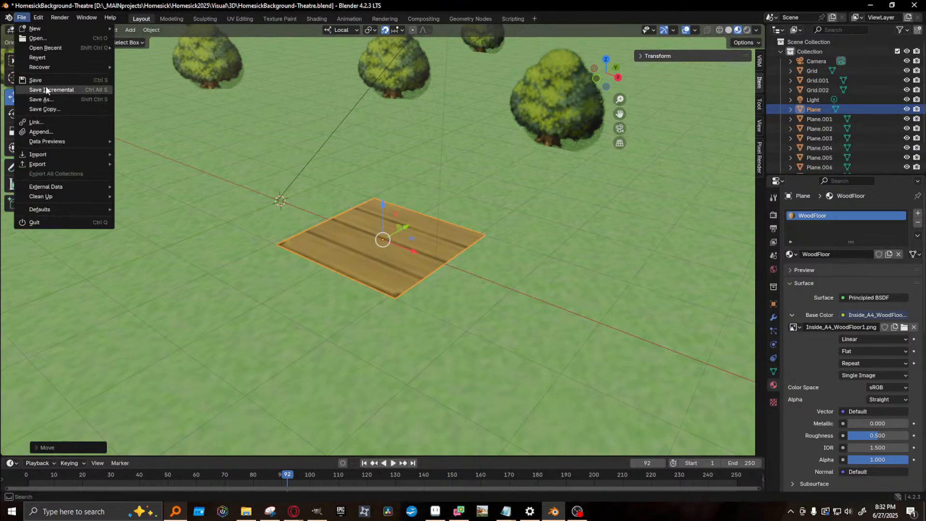
left_click(39, 17)
left_click(61, 142)
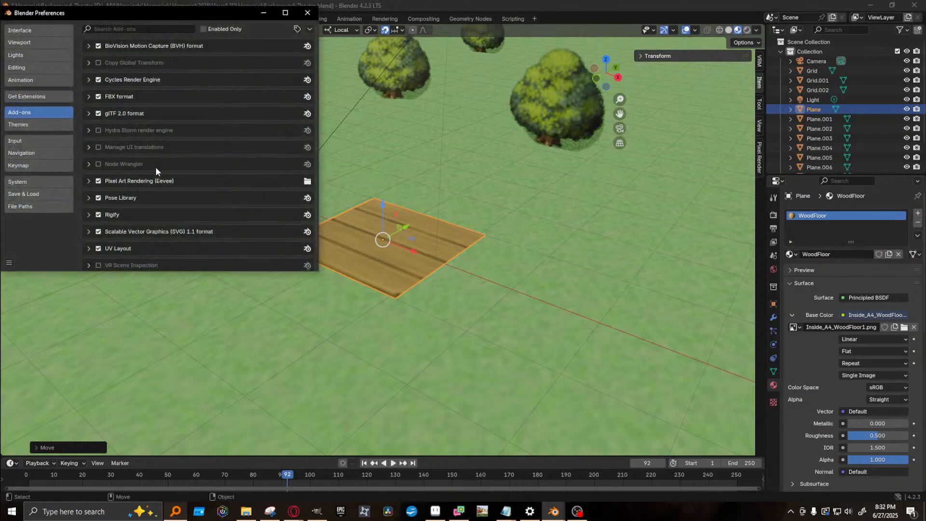
left_click(40, 31)
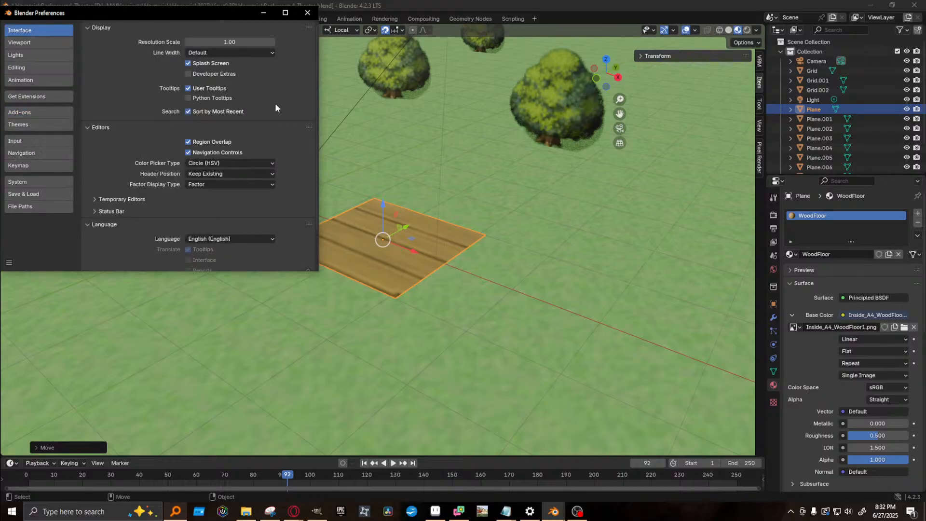
scroll(266, 104, "down", 3)
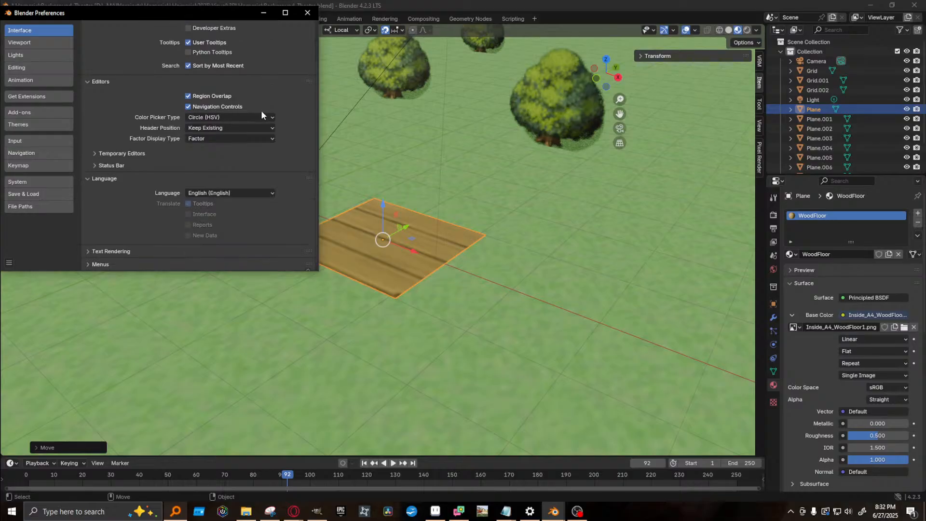
scroll(261, 111, "up", 3)
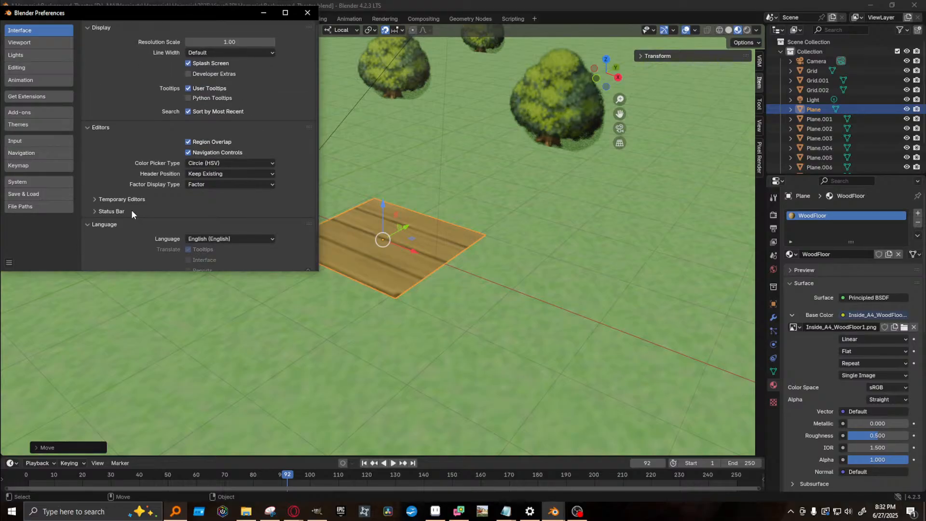
left_click(24, 42)
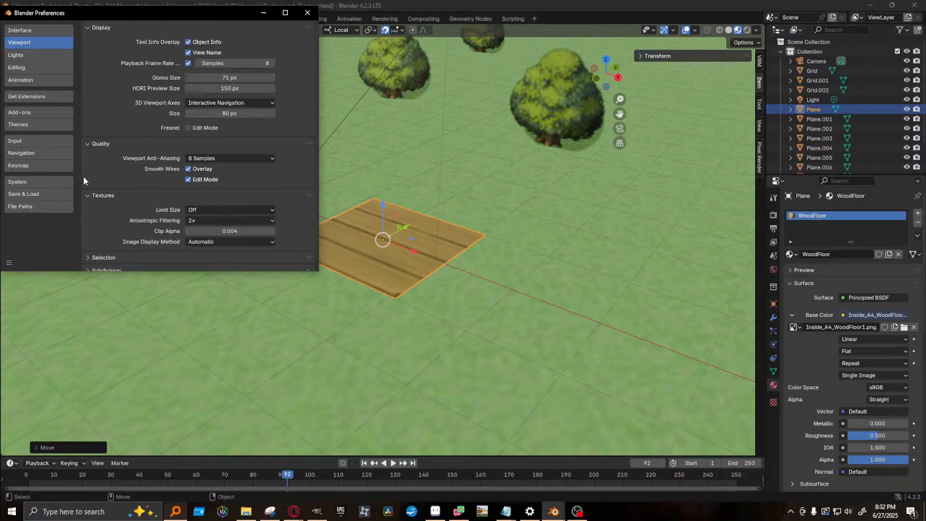
scroll(170, 154, "down", 1)
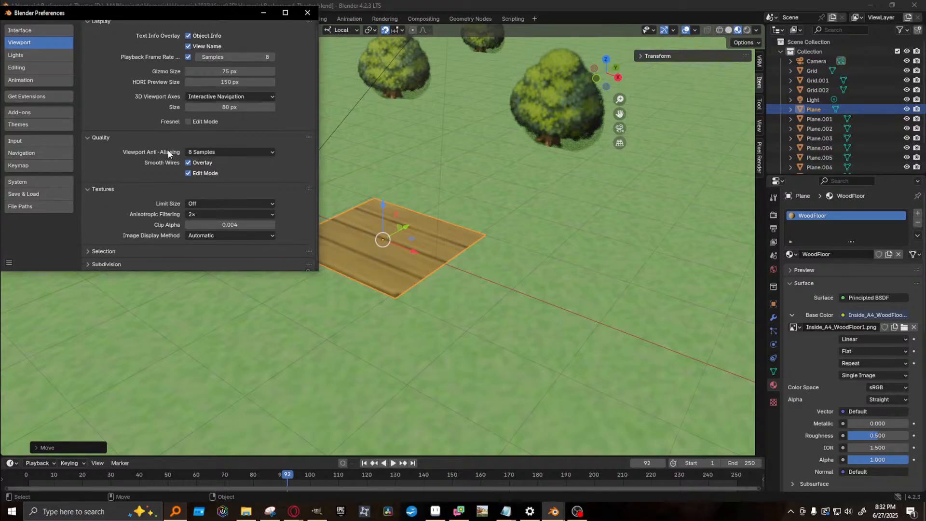
left_click(27, 53)
left_click(40, 66)
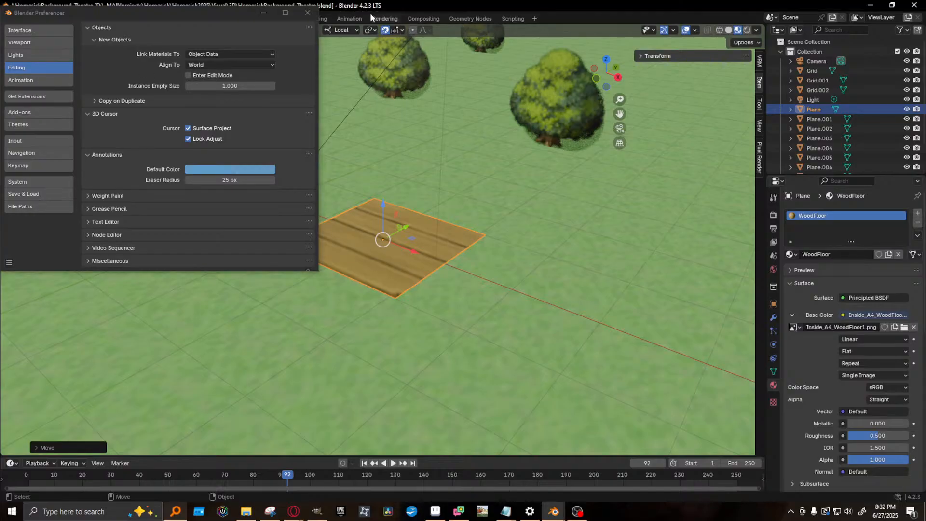
left_click(306, 13)
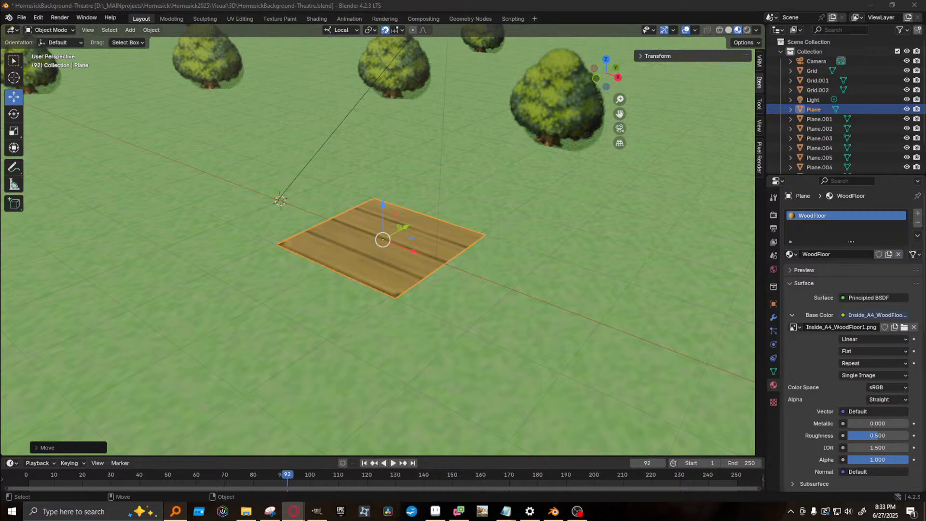
Step: Examine the snap base, target, affect and rotation increment options for a way to control the movement increment
left_click(395, 28)
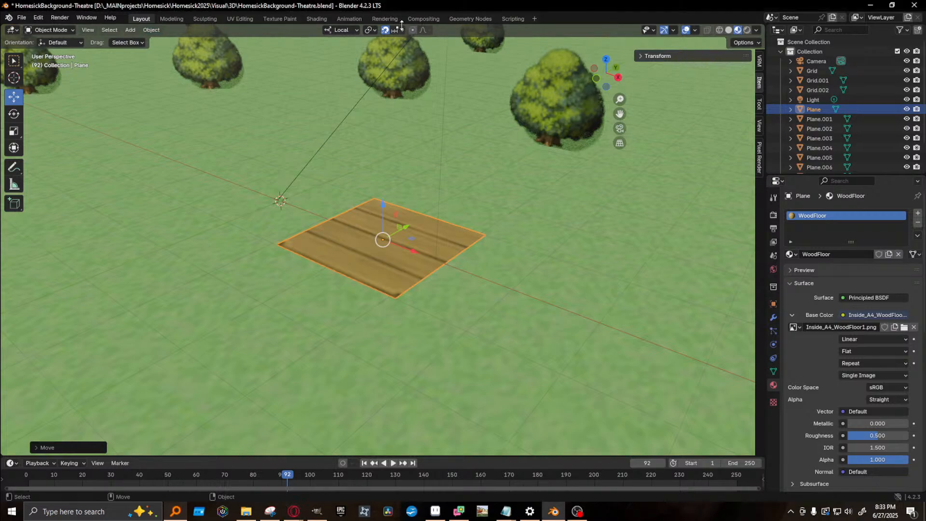
left_click(402, 28)
left_click(398, 31)
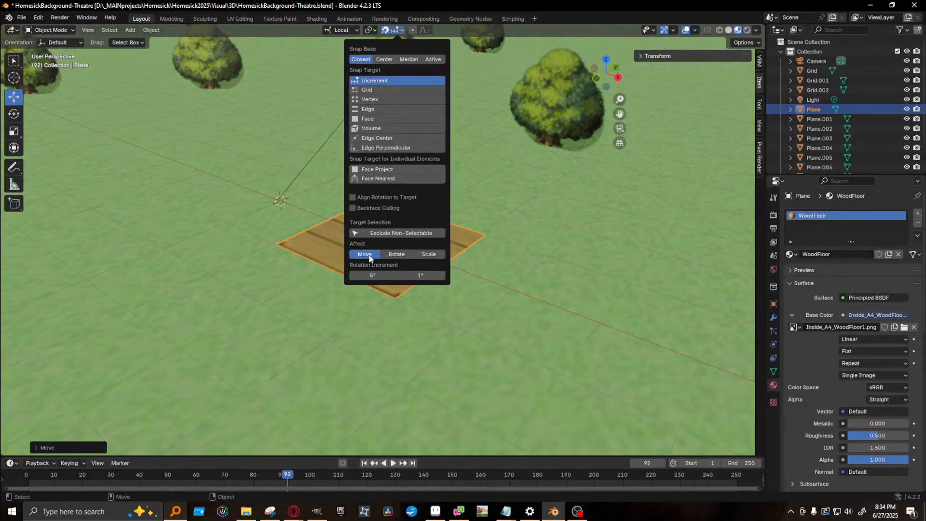
left_click(389, 255, "shift")
left_click(396, 255, "shift")
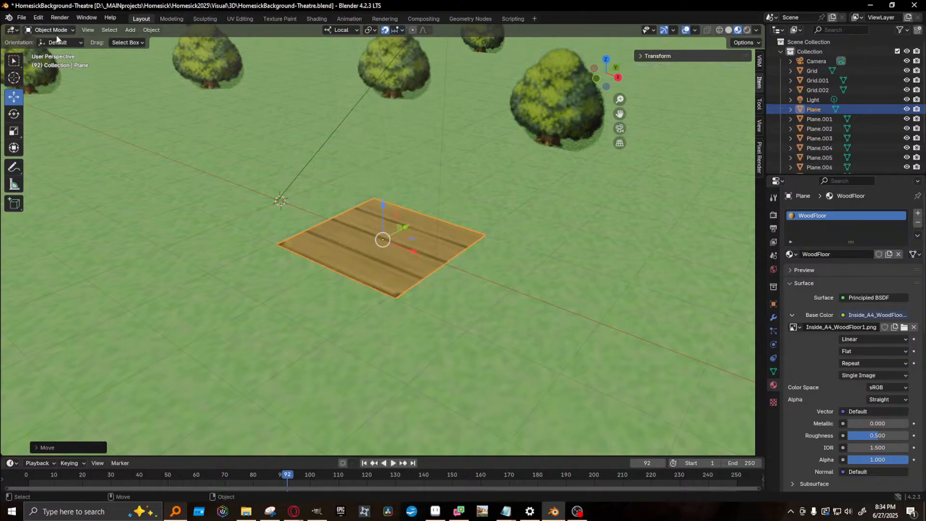
right_click(384, 29)
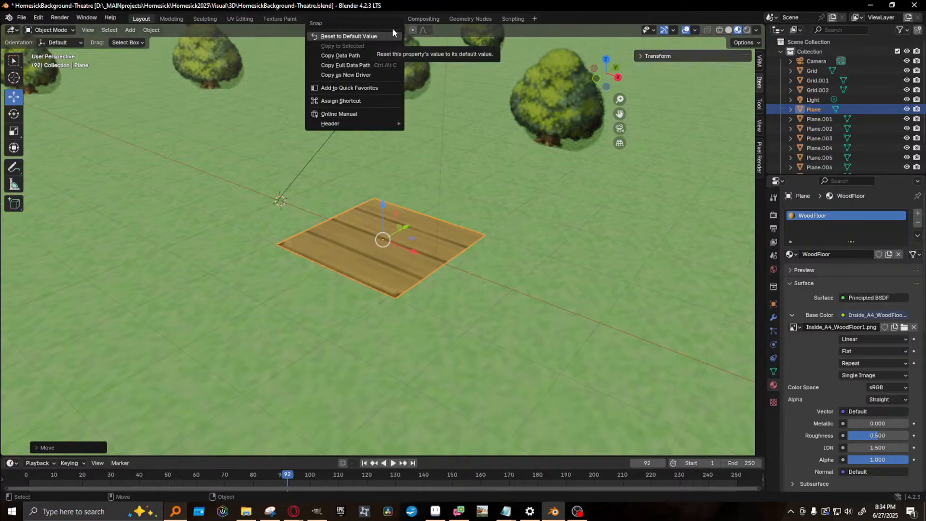
key("Escape")
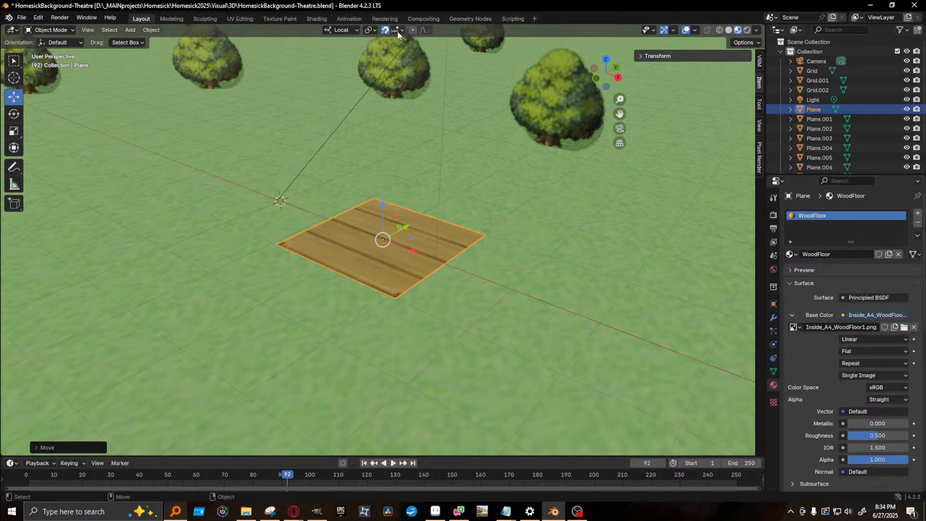
left_click(397, 30)
key("alt+Tab")
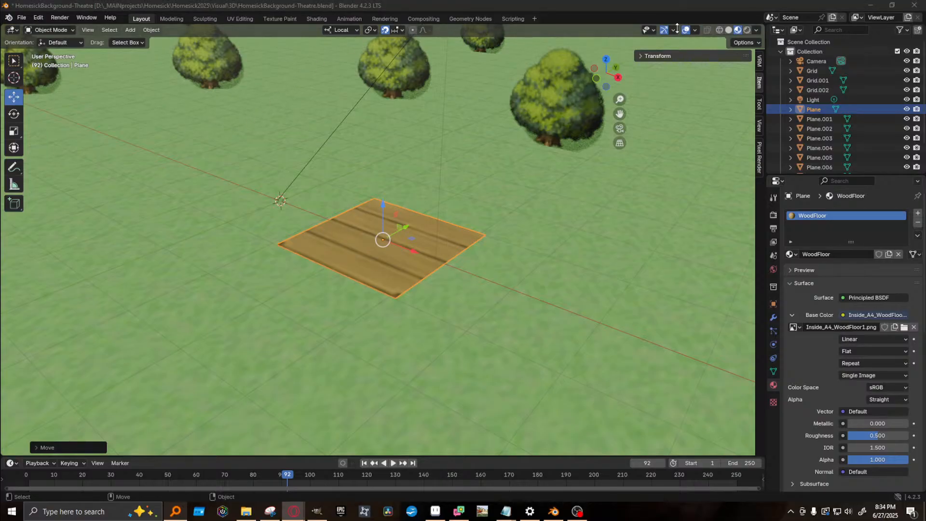
Step: Check the viewport gizmo and overlay settings, and open the overlay grid's Scale value for editing
left_click(697, 30)
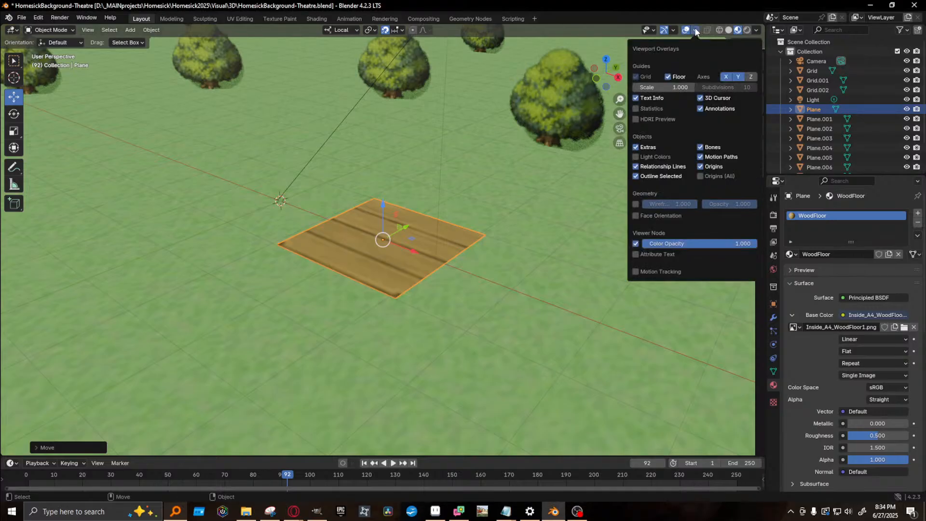
left_click(674, 30)
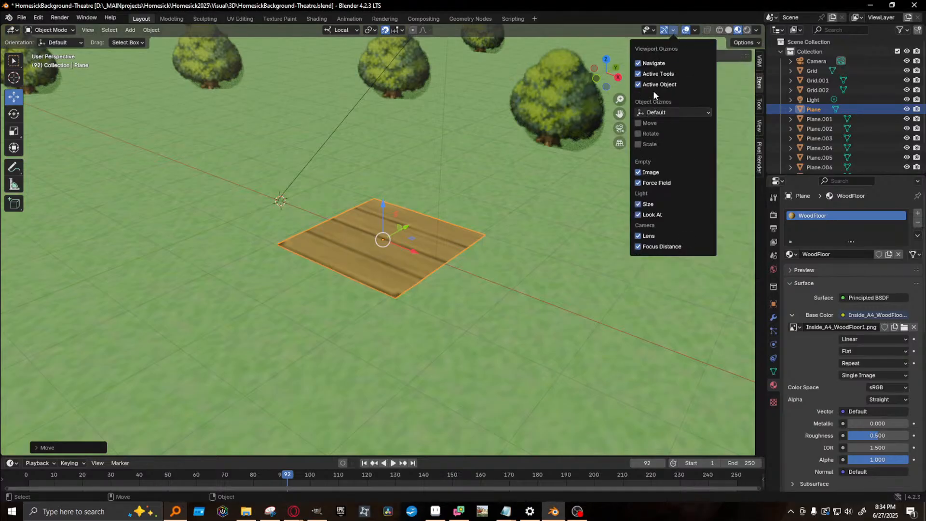
mouse_move(688, 33)
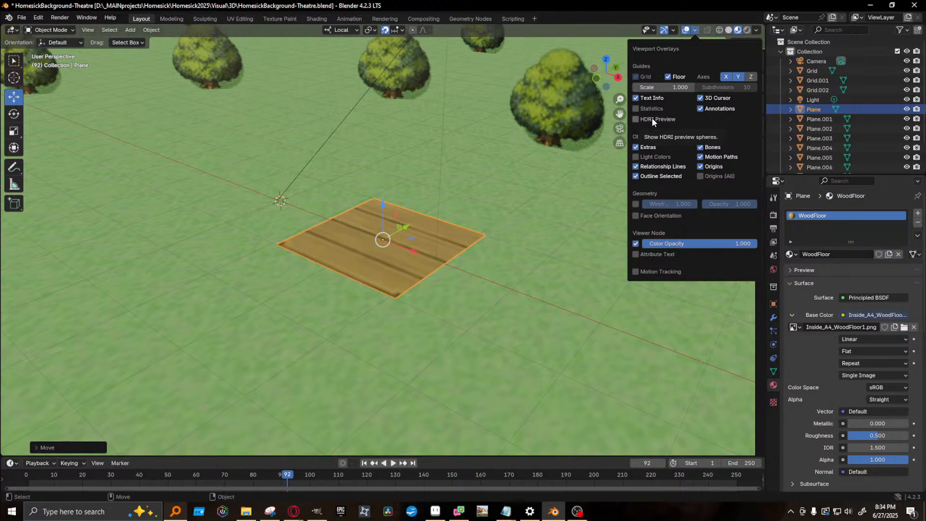
left_click(678, 87)
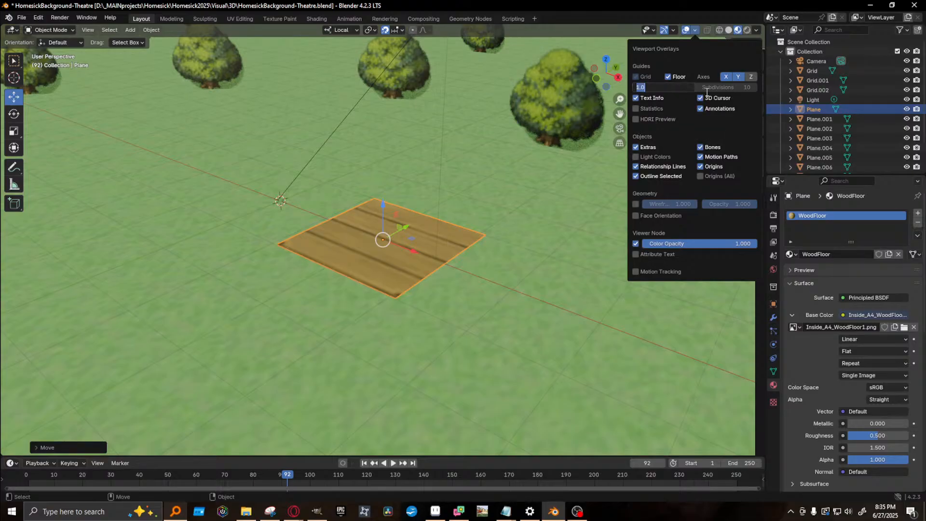
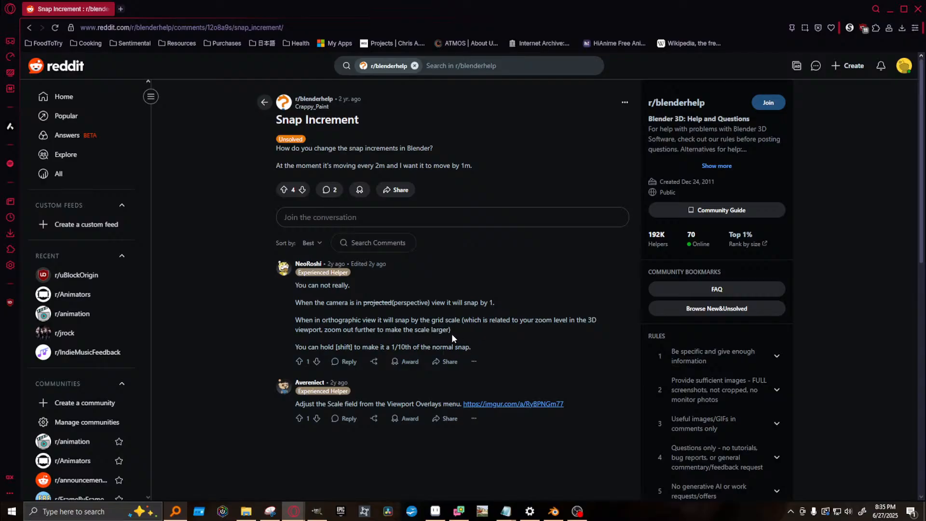
Step: Return to the search results and read the Blender 4.4 Manual's Precision page on snapping and transform increments
left_click(29, 28)
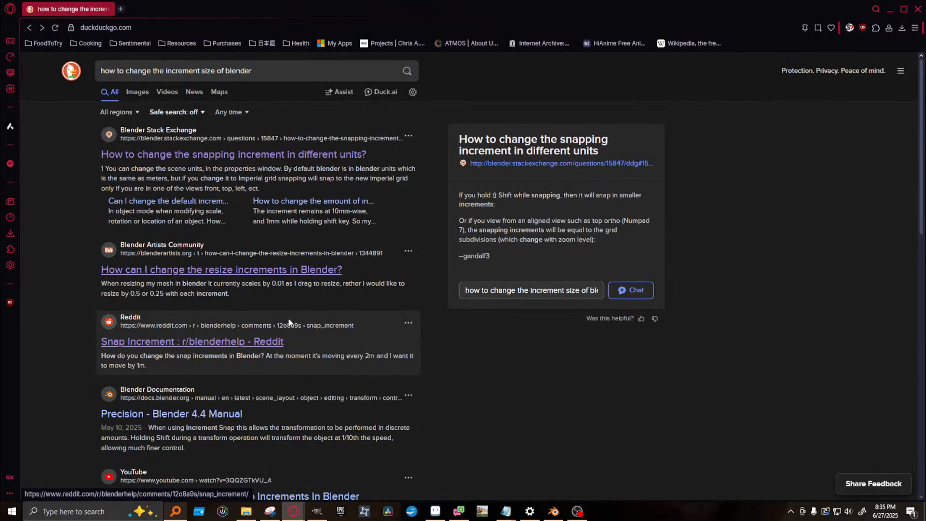
scroll(181, 321, "down", 2)
left_click(180, 320)
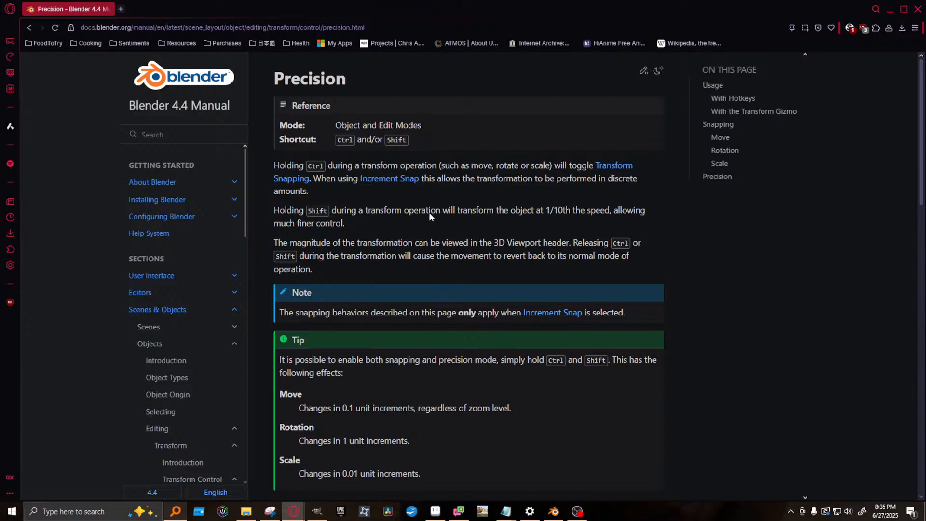
scroll(431, 212, "down", 5)
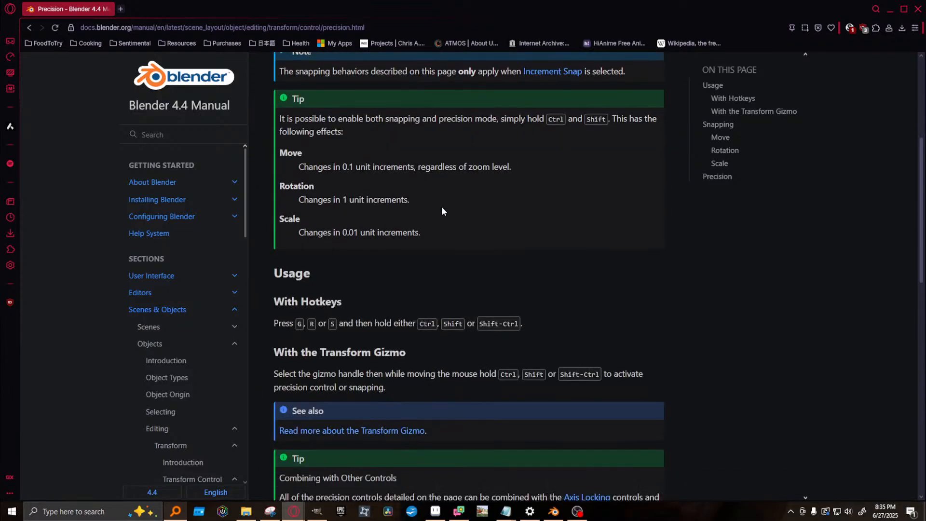
scroll(442, 212, "up", 4)
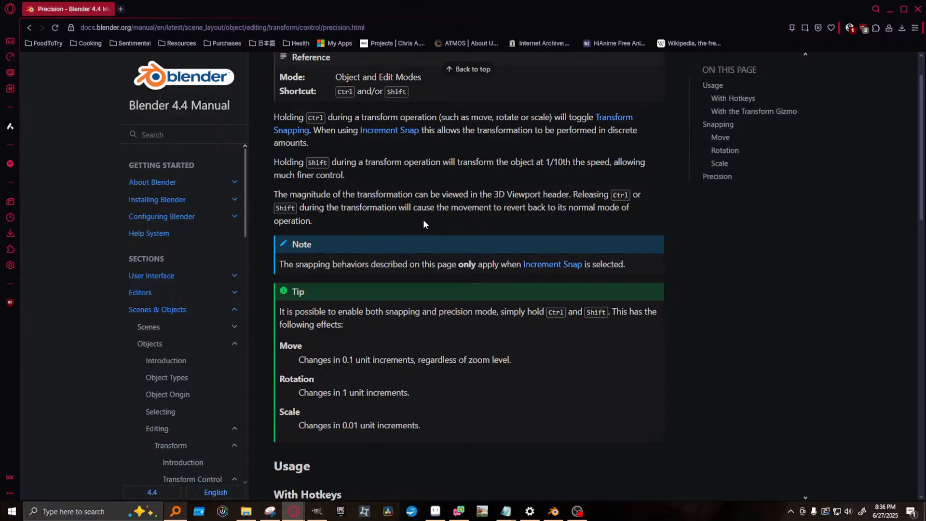
scroll(424, 224, "up", 1)
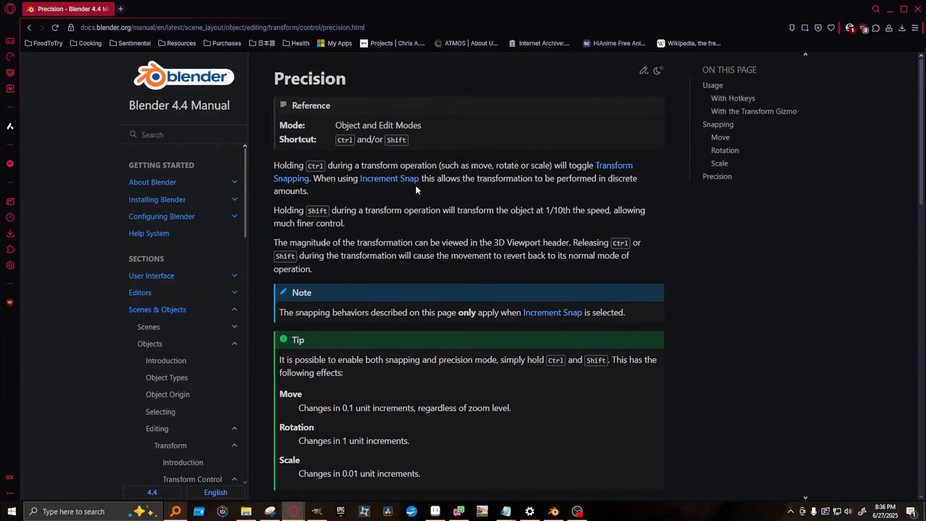
Step: Find the Stack Exchange question on changing the default increment amount for an object's transform, and read its answer on snapping
left_click(30, 27)
scroll(341, 216, "up", 2)
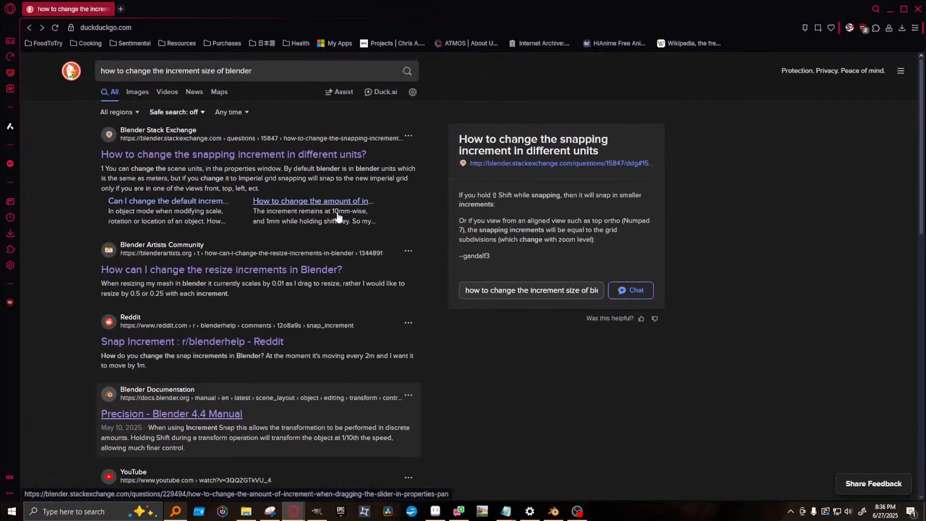
scroll(337, 217, "down", 5)
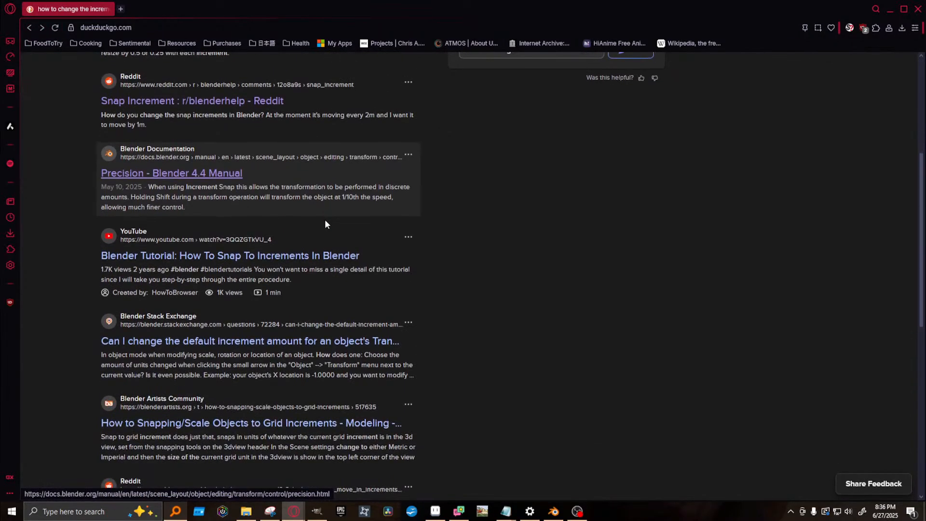
scroll(326, 221, "up", 5)
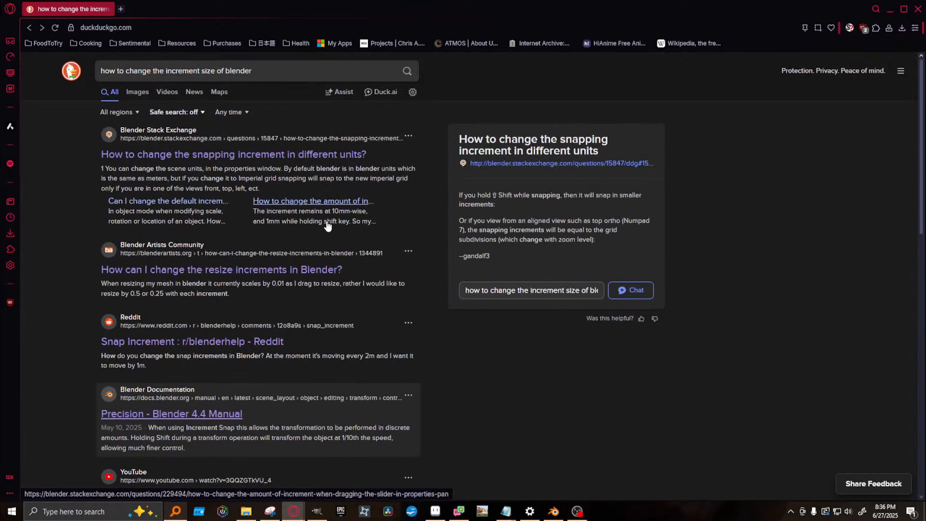
left_click(209, 201)
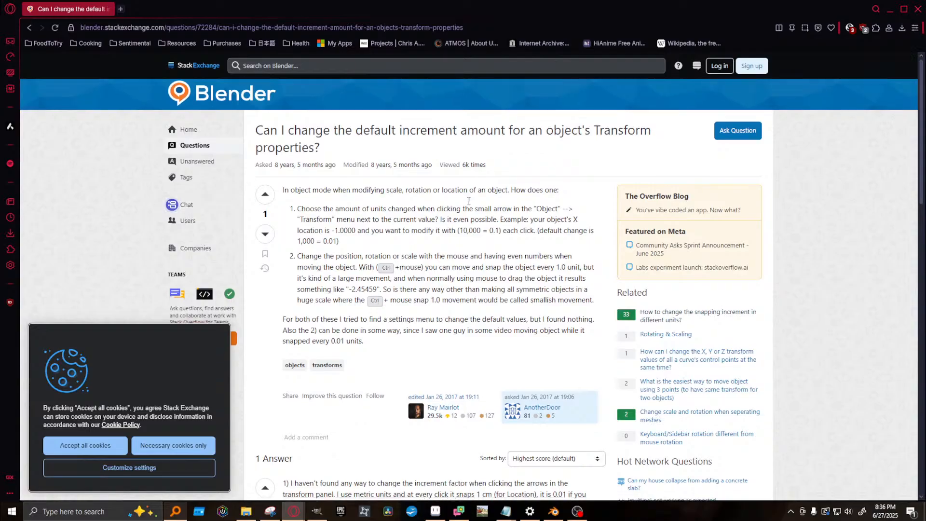
scroll(338, 206, "down", 3)
scroll(447, 205, "down", 5)
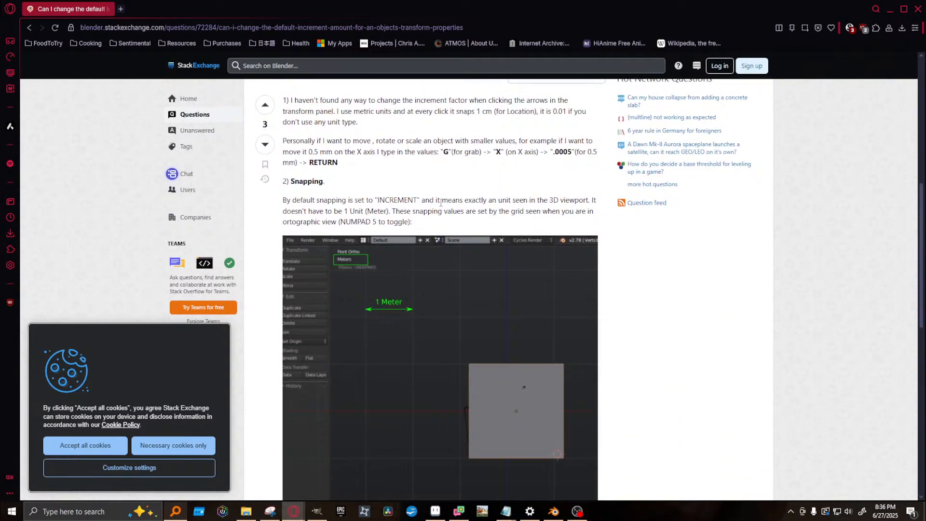
scroll(429, 211, "down", 3)
scroll(429, 213, "up", 1)
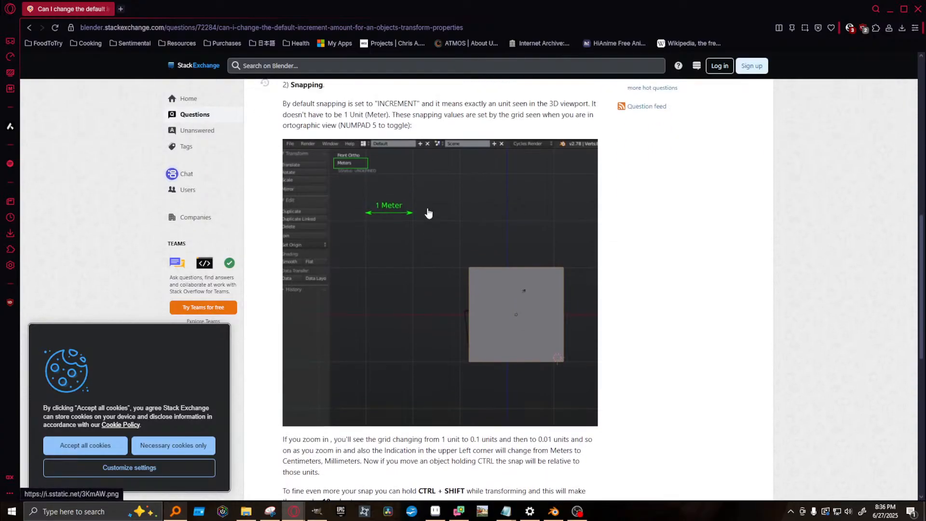
scroll(403, 193, "up", 3)
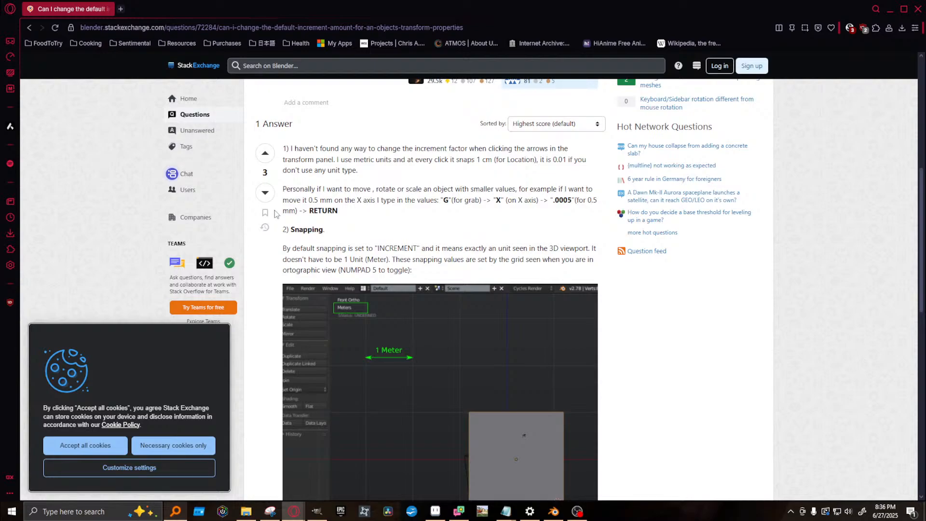
Step: Check the YouTube tutorial How To Snap To Increments In Blender from the search results, and browse the remaining results
left_click(31, 29)
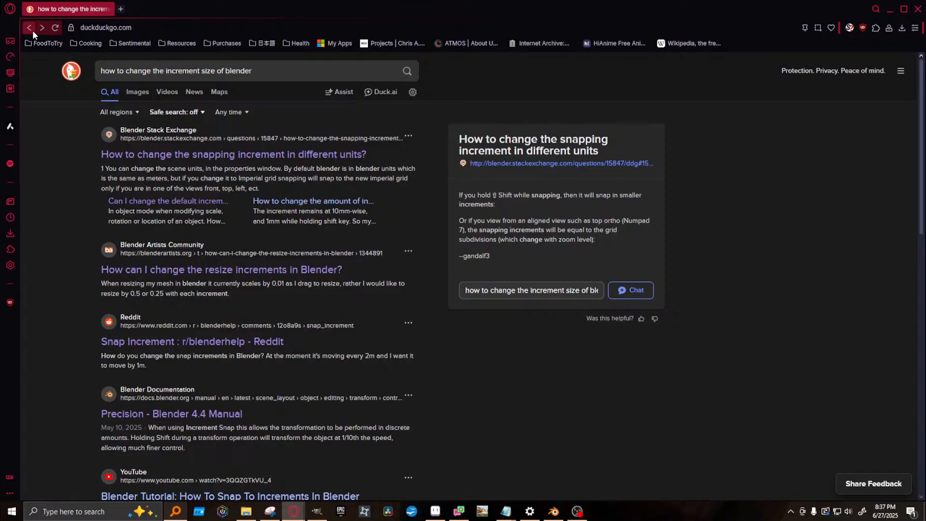
scroll(39, 290, "down", 4)
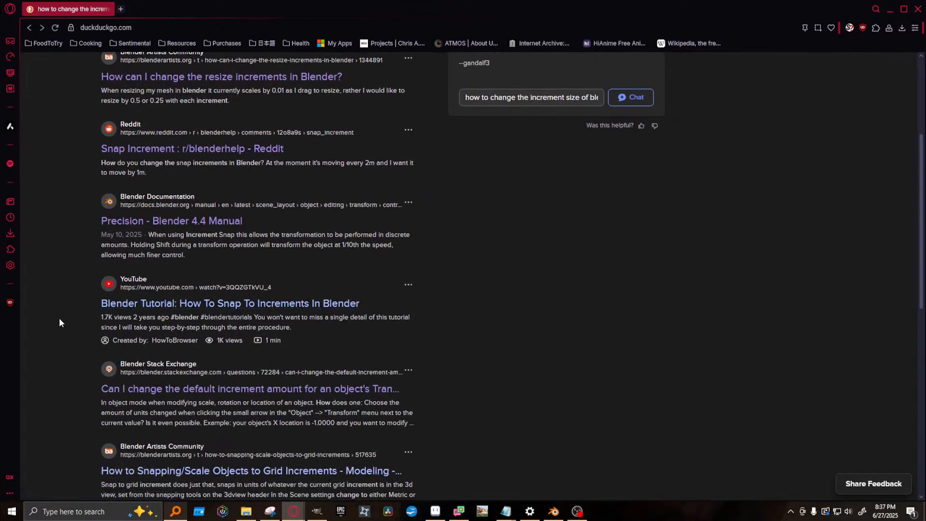
left_click(189, 312)
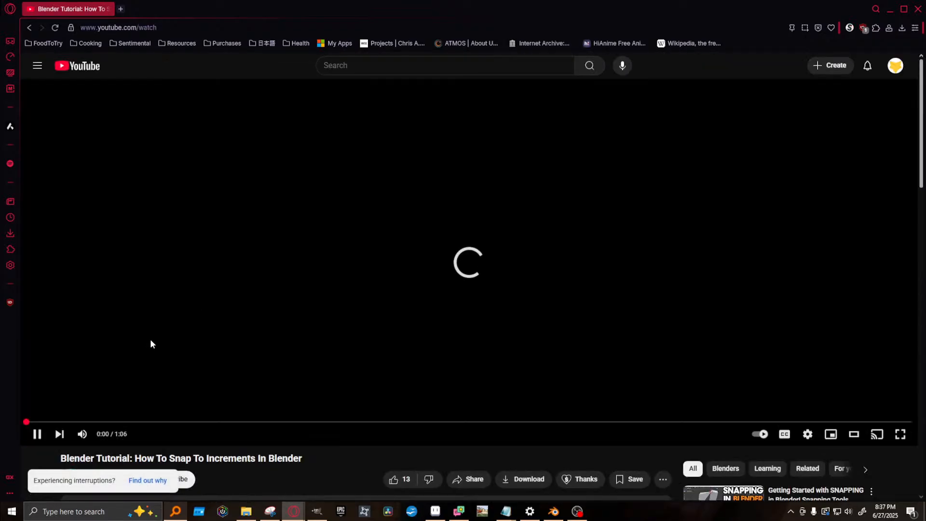
left_click(151, 342)
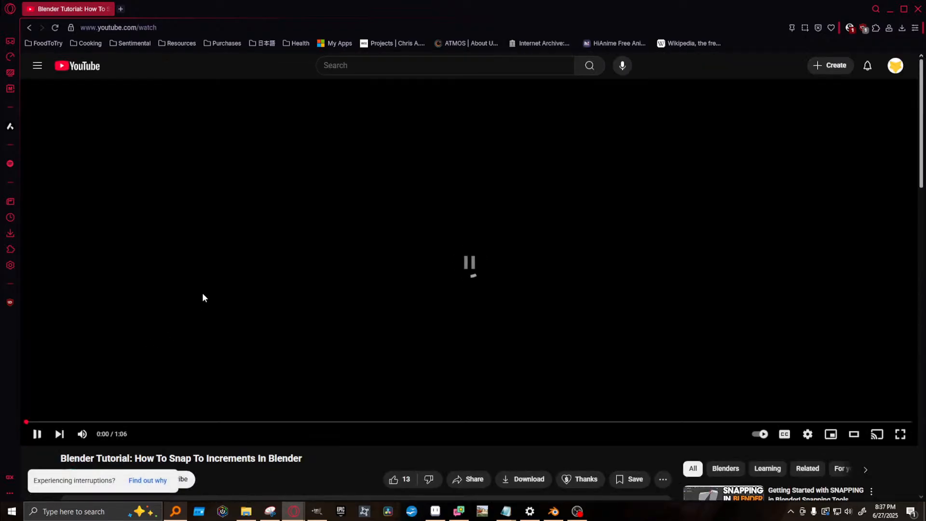
left_click(29, 28)
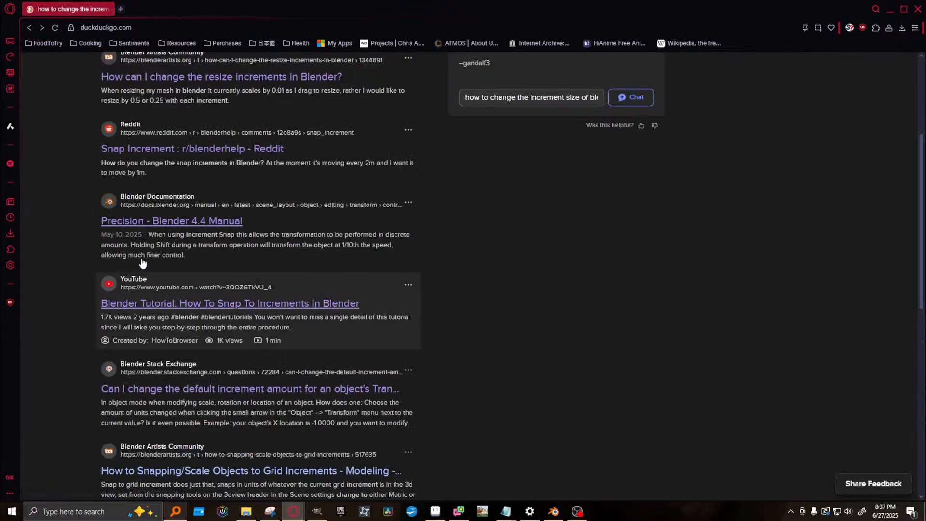
scroll(483, 288, "down", 3)
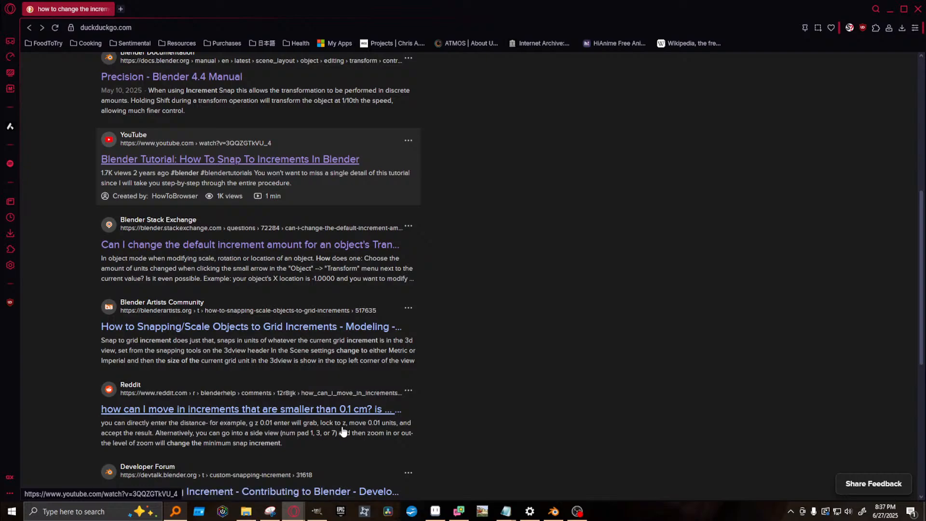
Step: Switch back to Blender, reopen the preferences and examine the Interface settings for a movement increment option
left_click(562, 516)
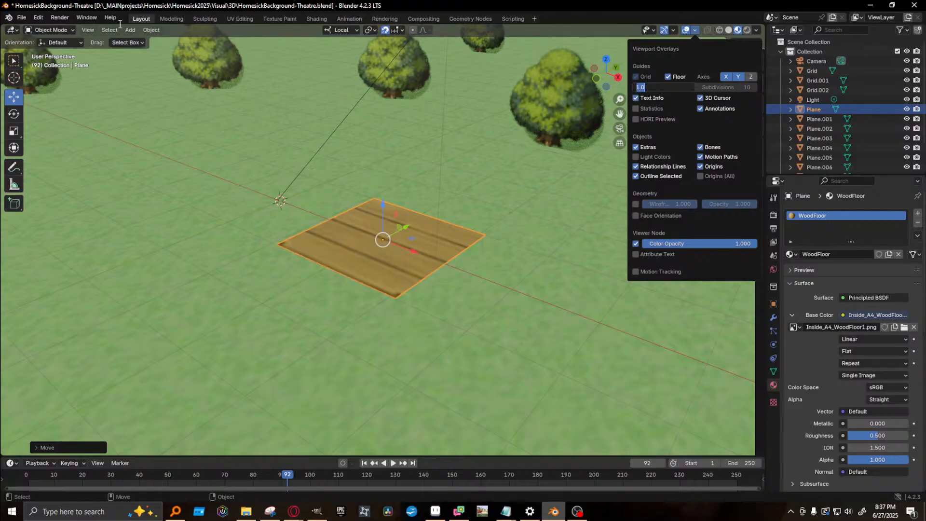
left_click(19, 19)
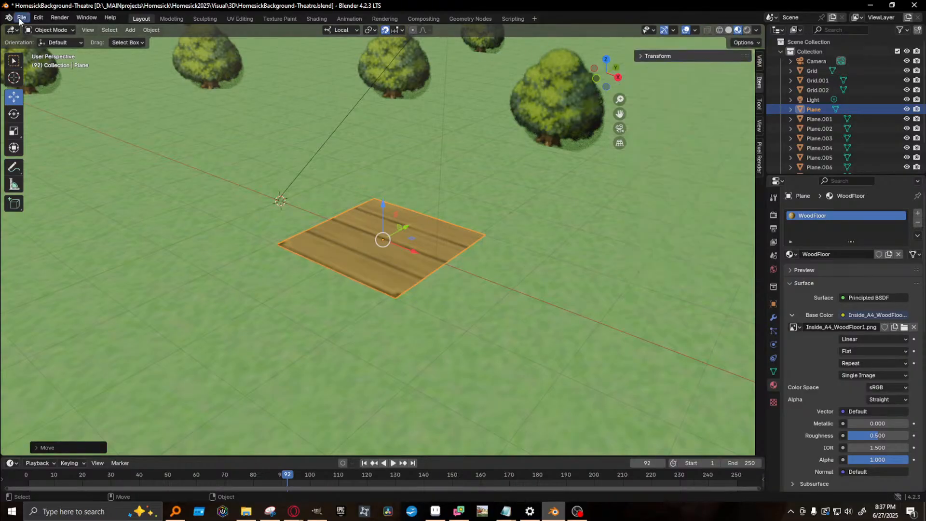
left_click(21, 18)
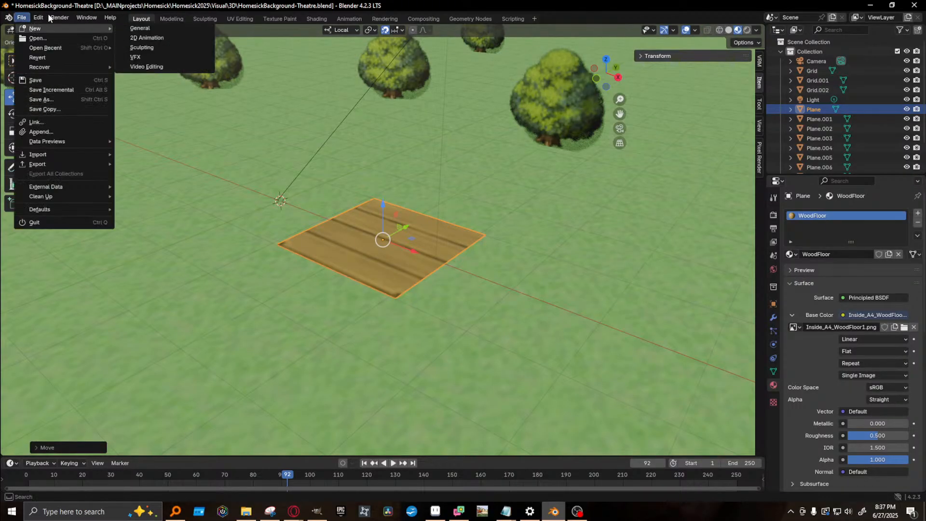
left_click(42, 18)
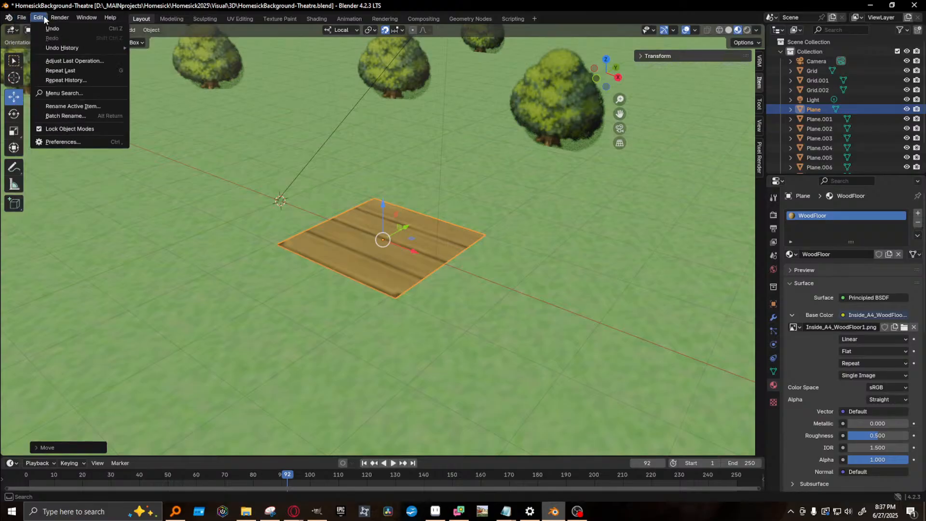
left_click(80, 139)
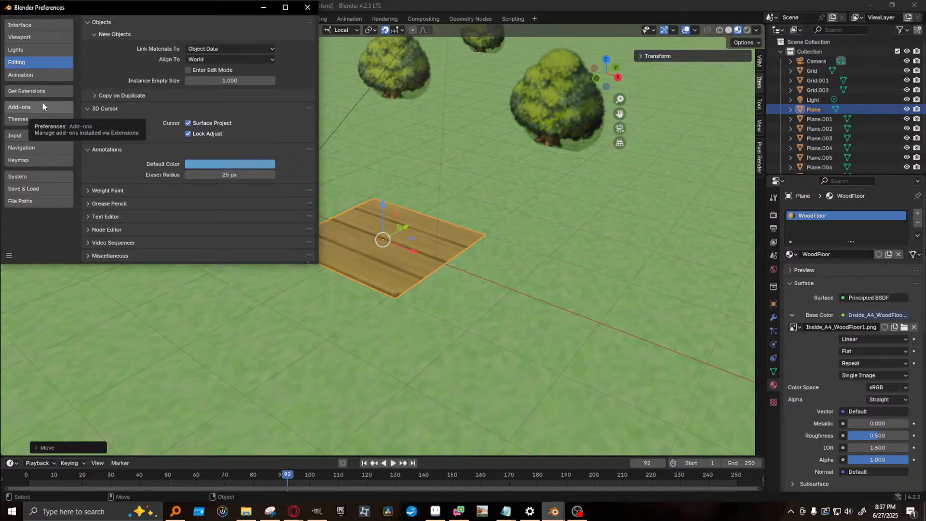
left_click(42, 21)
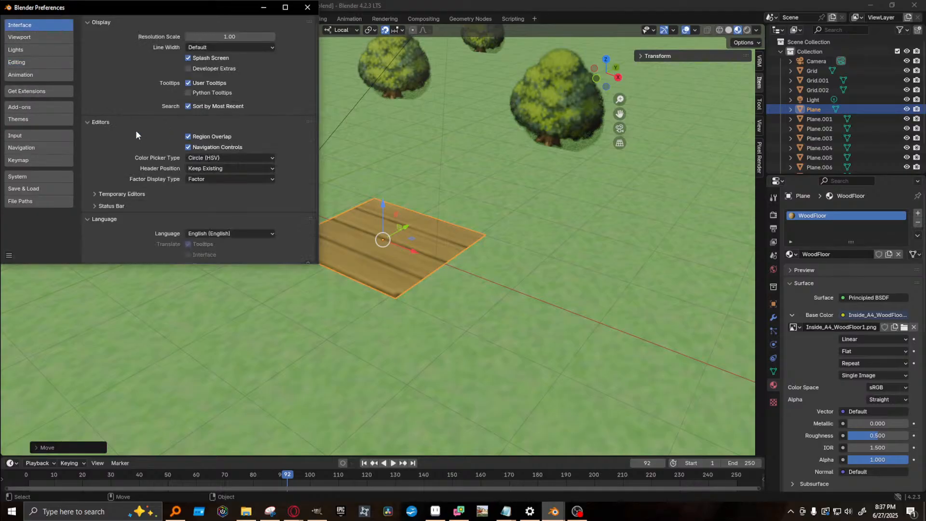
scroll(136, 134, "down", 2)
scroll(117, 139, "up", 2)
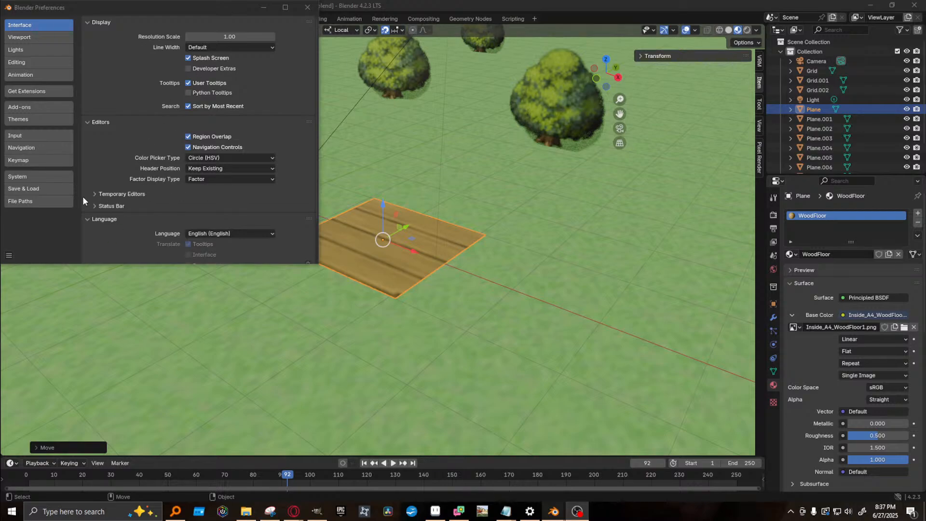
Step: Look through the Viewport, Keymap, Navigation and Input preferences for a movement increment option, and close the preferences
left_click(33, 37)
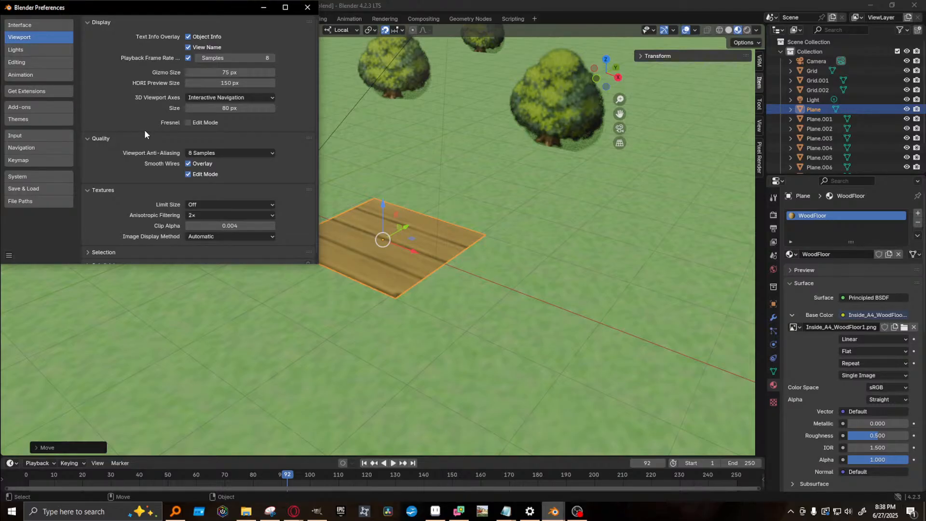
scroll(135, 126, "down", 1)
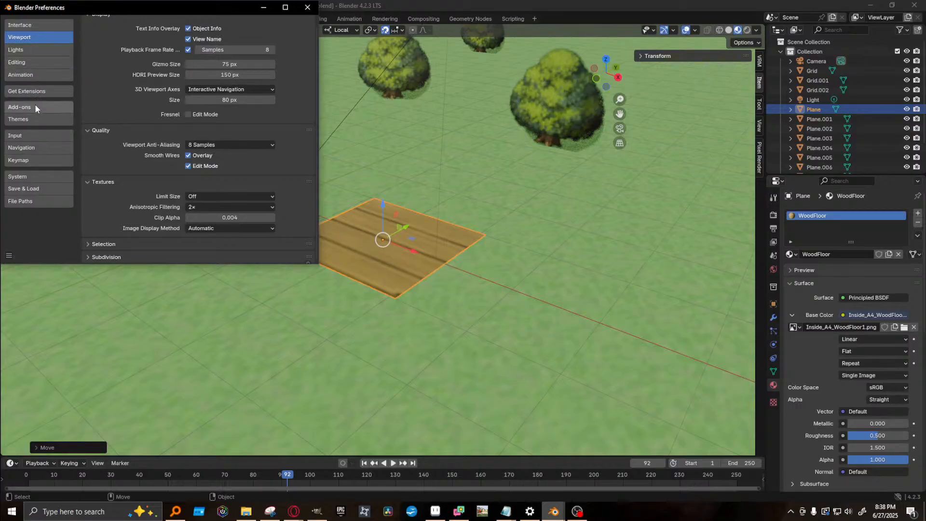
left_click(33, 137)
left_click(32, 157)
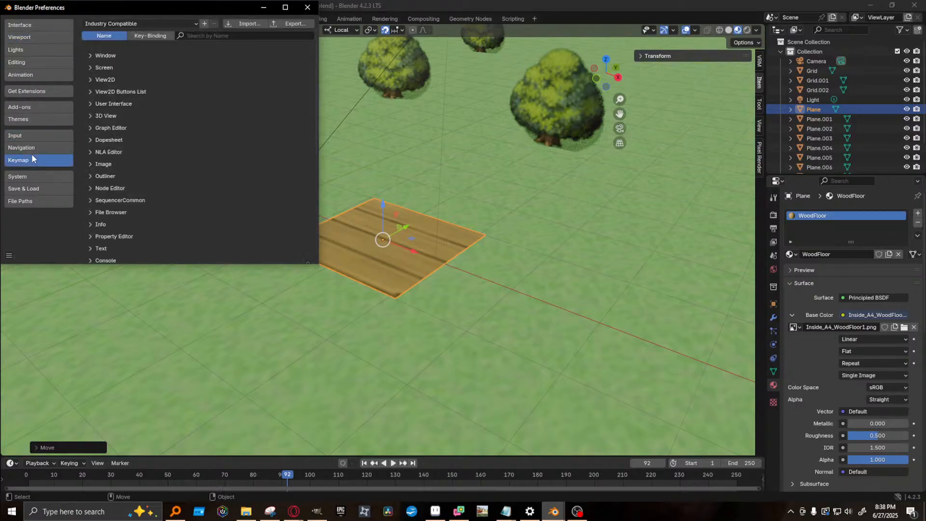
left_click(33, 150)
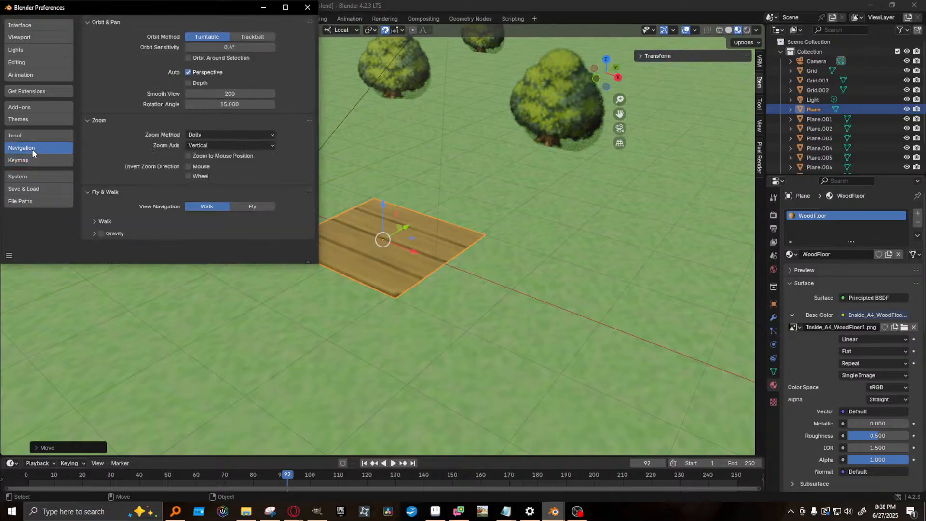
left_click(32, 129)
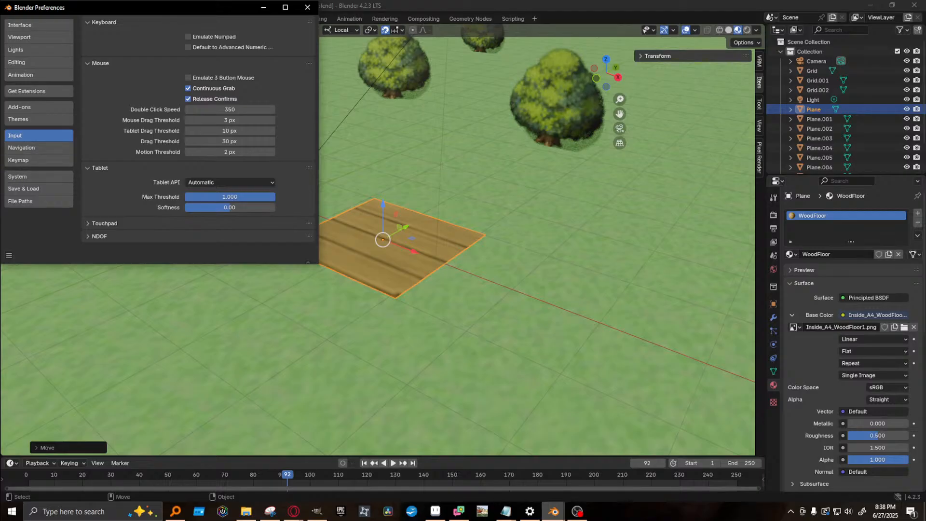
left_click(328, 7)
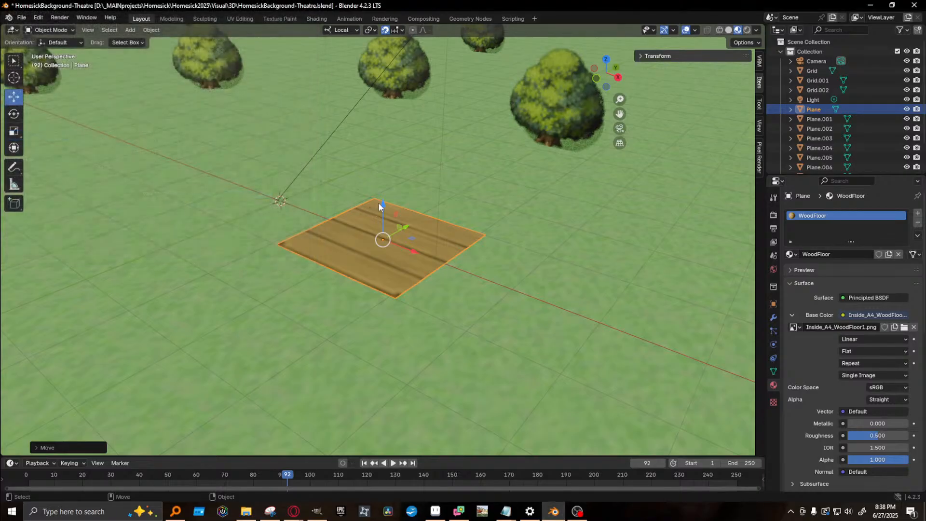
Step: Turn snapping off and raise the wooden platform freely along its vertical axis above the grass
left_click_drag(379, 206, 375, 164)
left_click(401, 30)
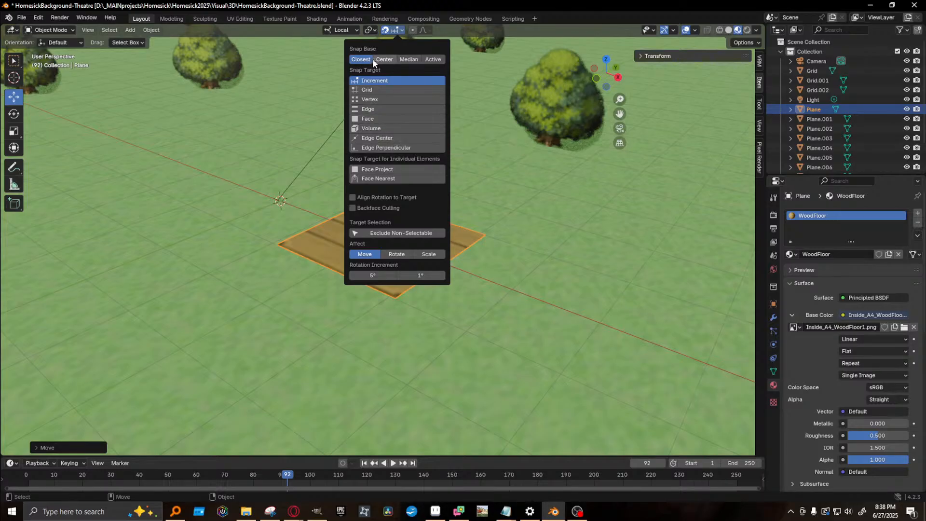
left_click(386, 30)
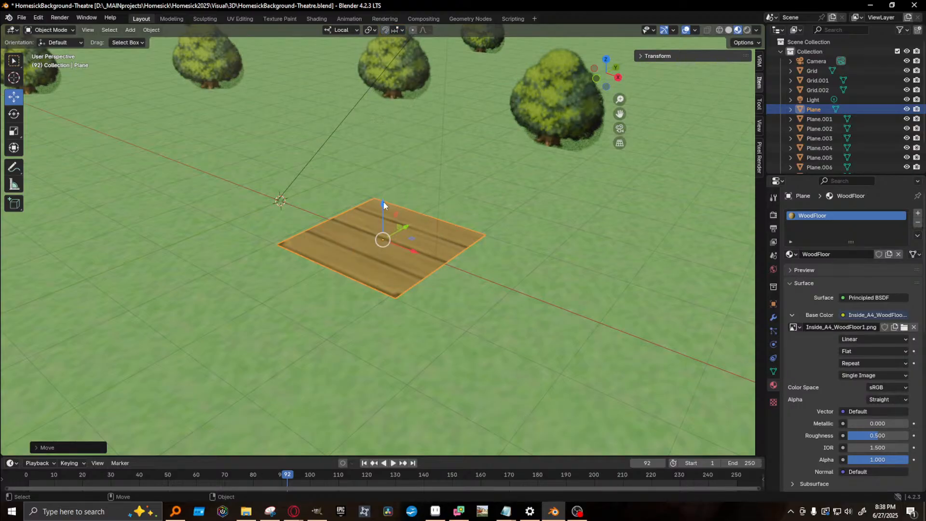
left_click_drag(383, 201, 384, 162)
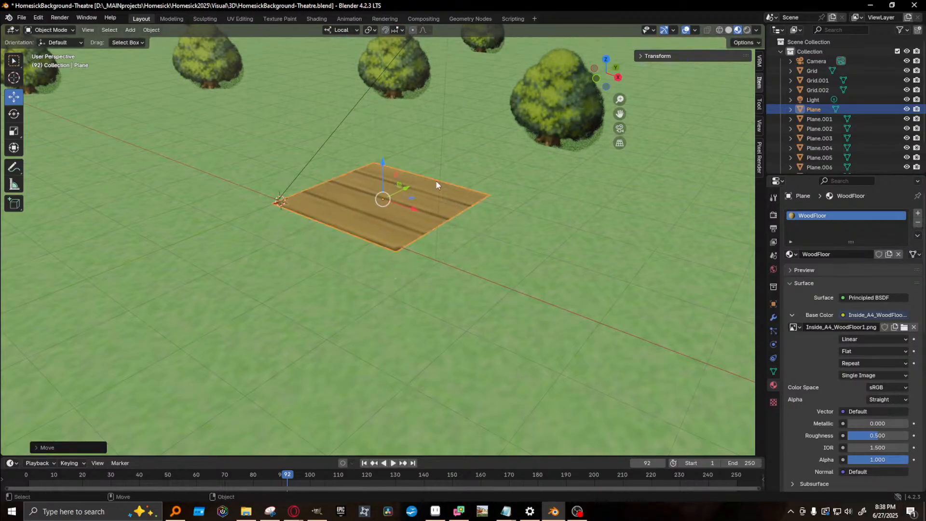
middle_click_drag(449, 227, 410, 227)
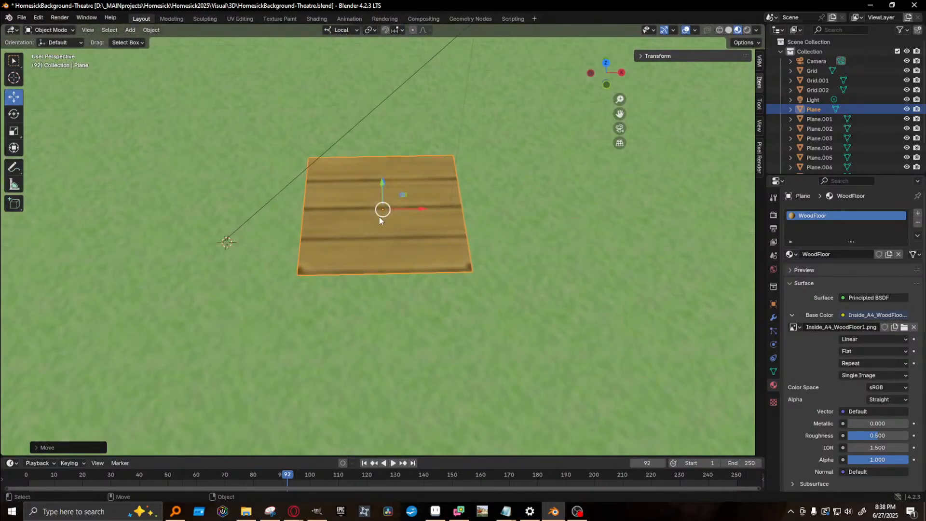
Step: Duplicate the wooden platform along its X axis beside the original, and move the copy along Y into the row in front
scroll(381, 217, "down", 3)
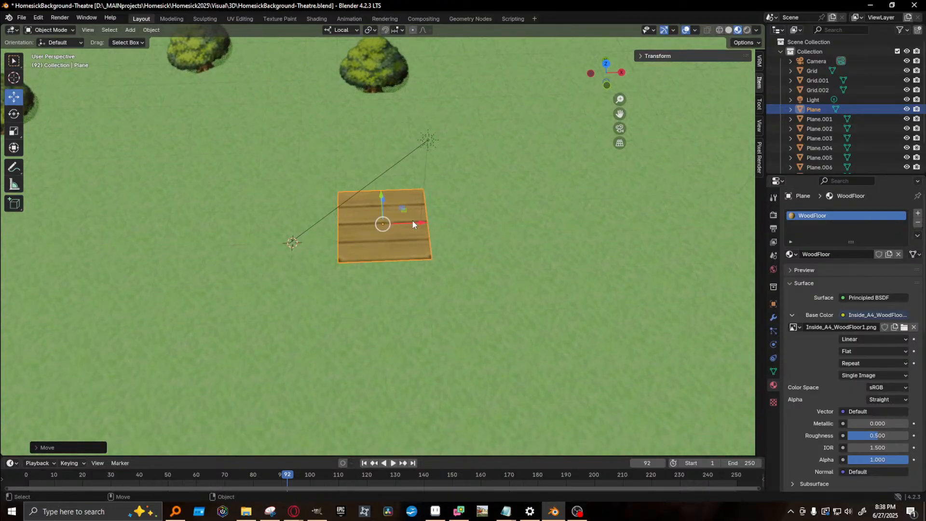
mouse_move(418, 225)
left_mouse_down()
mouse_move(433, 227)
mouse_move(421, 225)
left_mouse_up()
key("shift+d")
key("x")
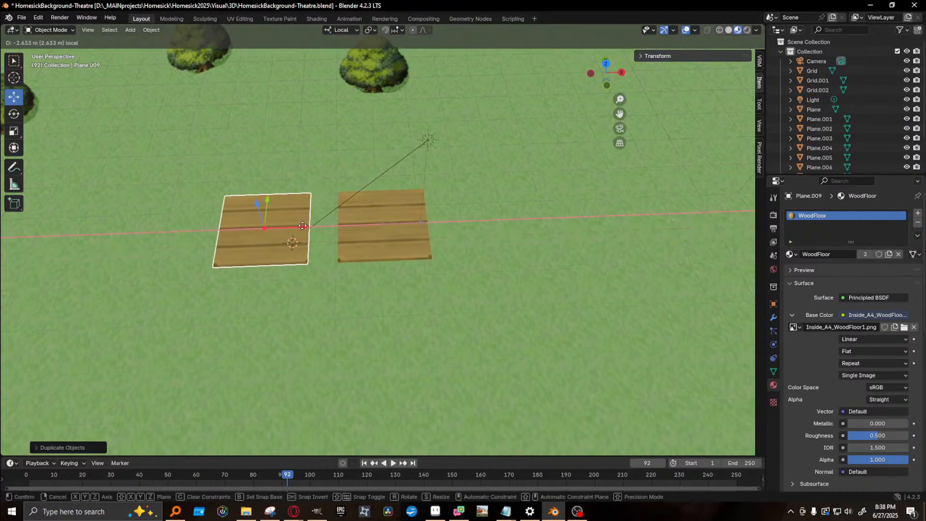
left_click(330, 228)
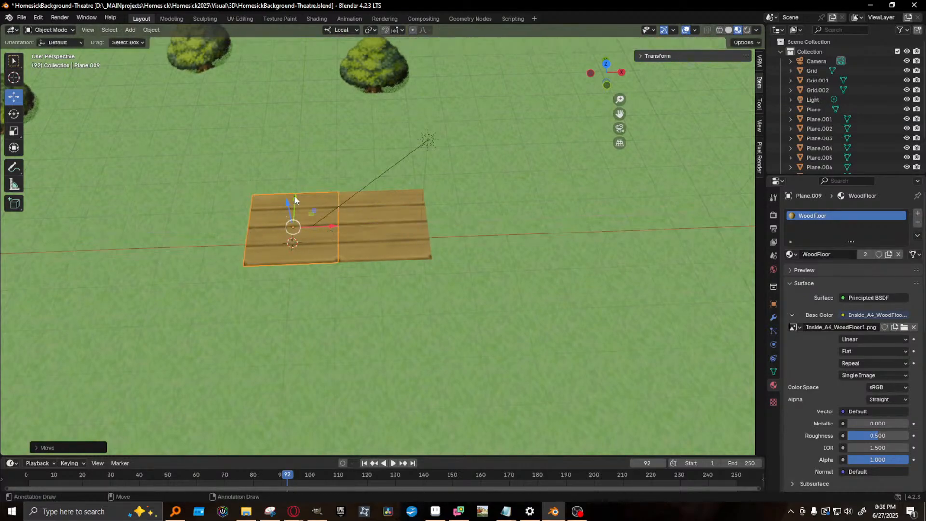
left_click_drag(294, 200, 357, 275)
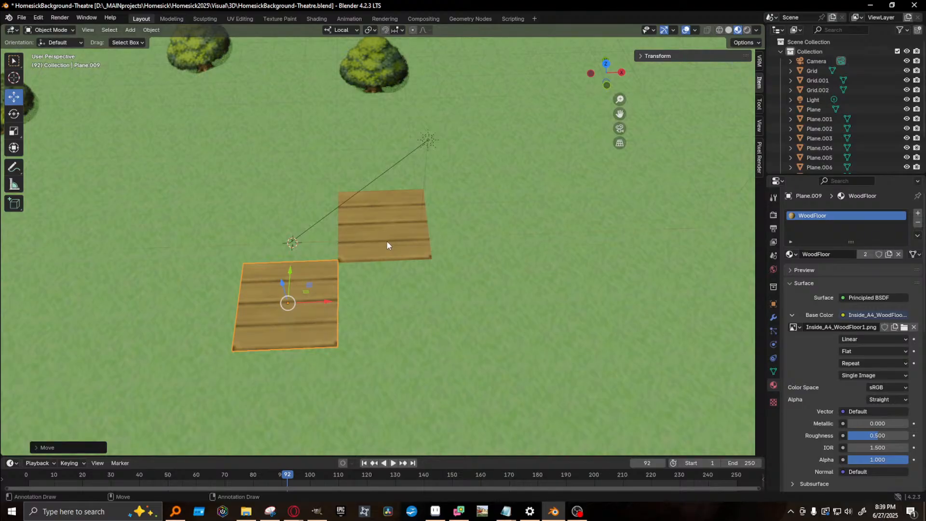
Step: Switch to Aseprite and examine how the floor planks are staggered in HomesickCommercial_v4.aseprite, checking the Foregrounds and Backgrounds layer groups
left_click(444, 514)
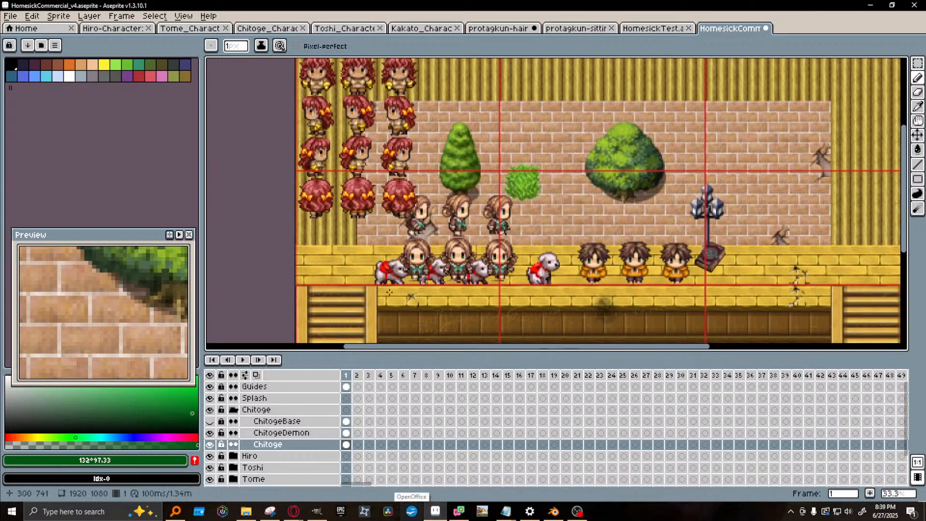
scroll(342, 289, "up", 3)
scroll(320, 229, "down", 1)
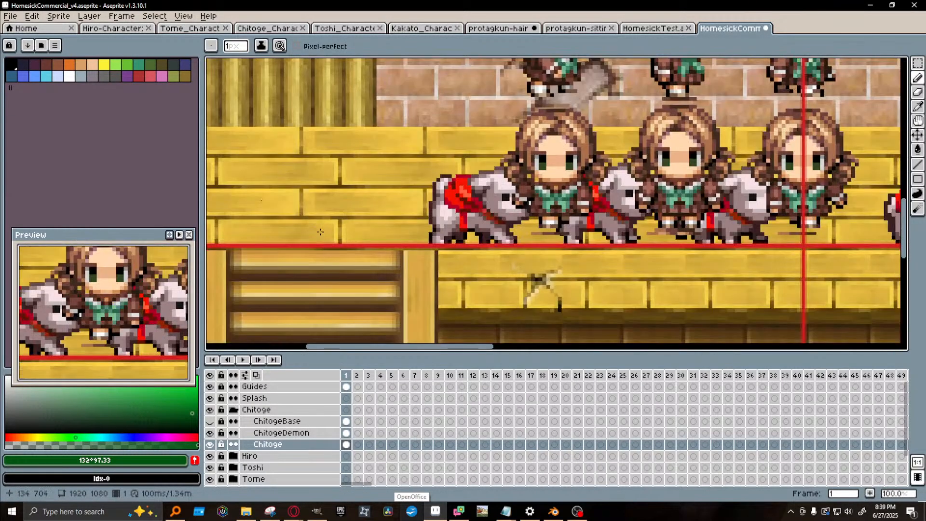
scroll(265, 461, "down", 3)
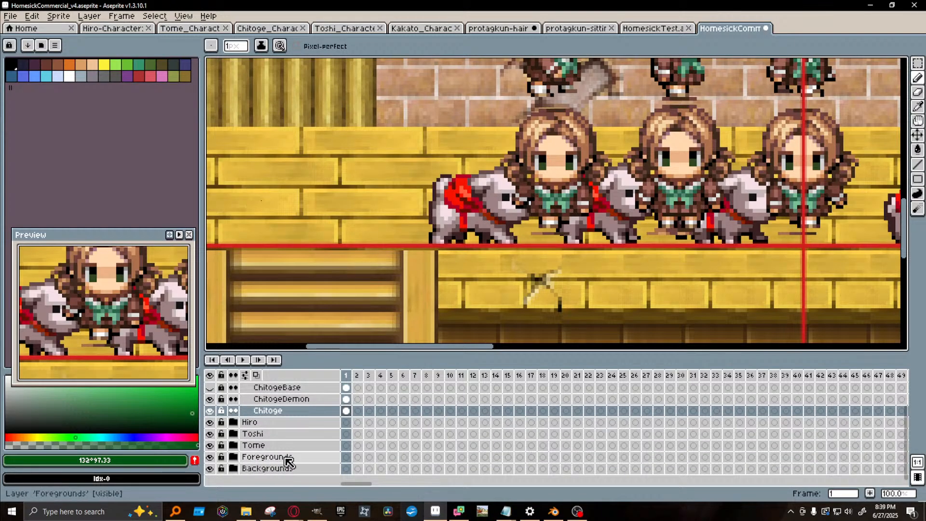
left_click(286, 458)
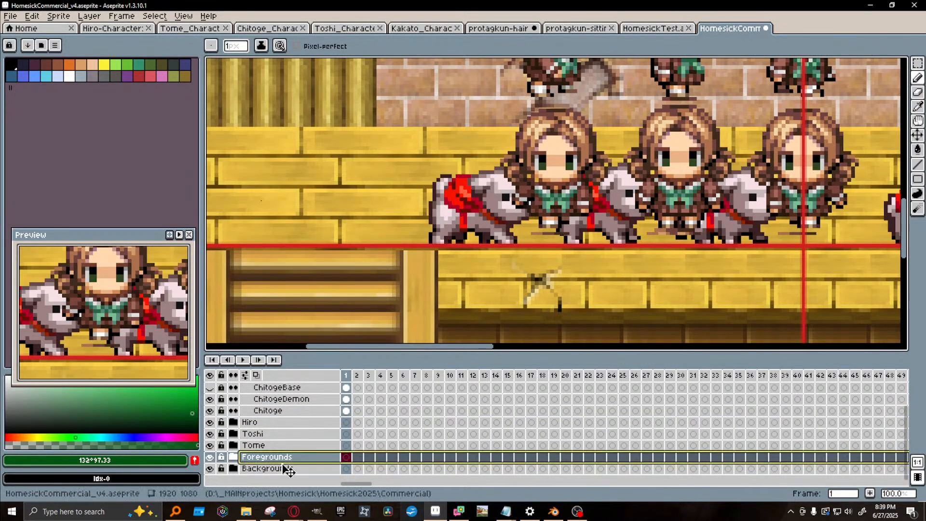
double_click(289, 471)
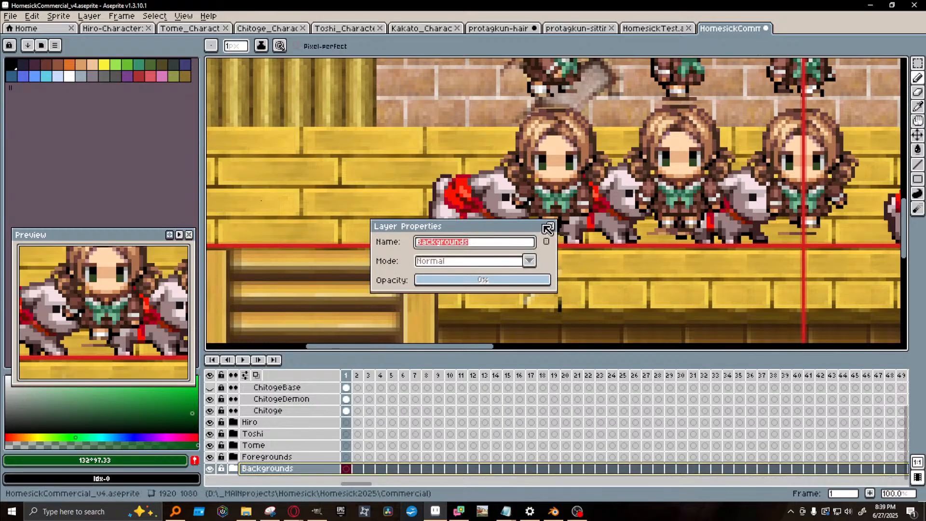
left_click(547, 229)
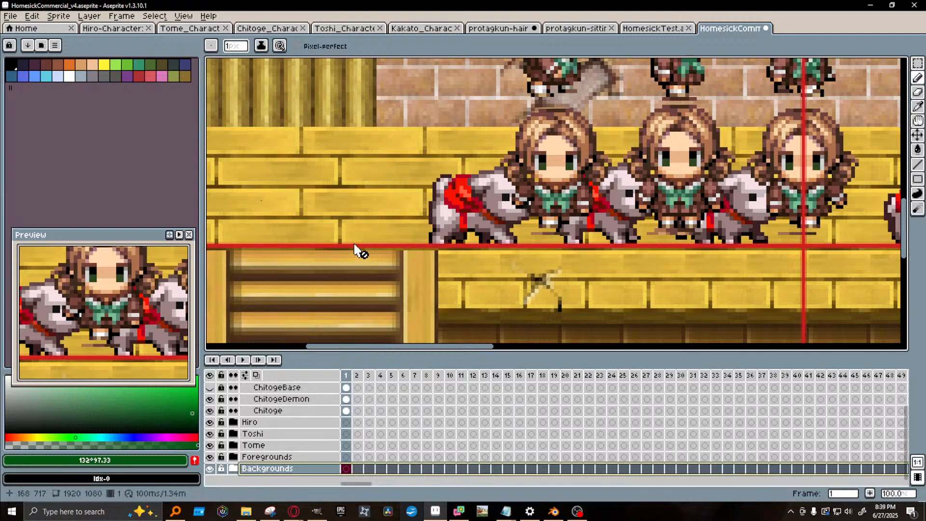
scroll(371, 215, "down", 1)
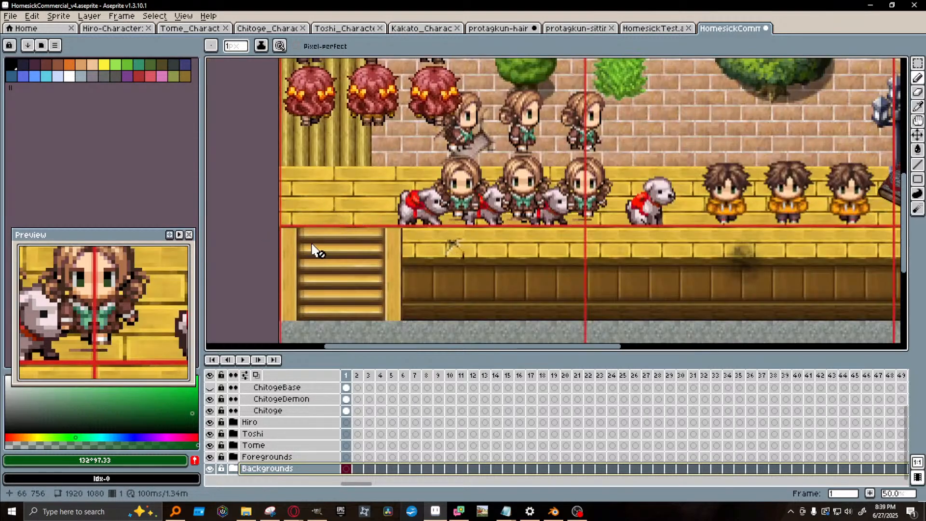
Step: Switch back to Blender and shift the front wooden tile along X by about half a tile to stagger it
key("alt+Tab")
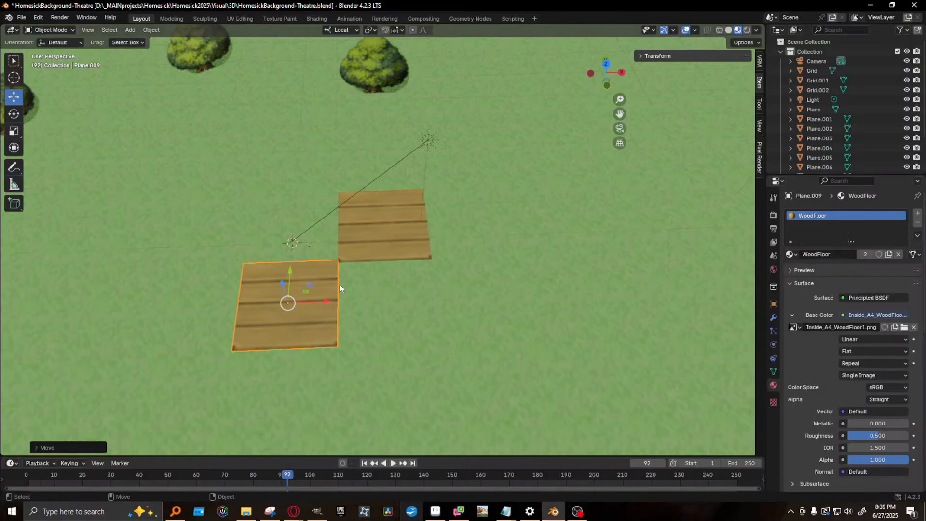
left_click_drag(324, 300, 378, 305)
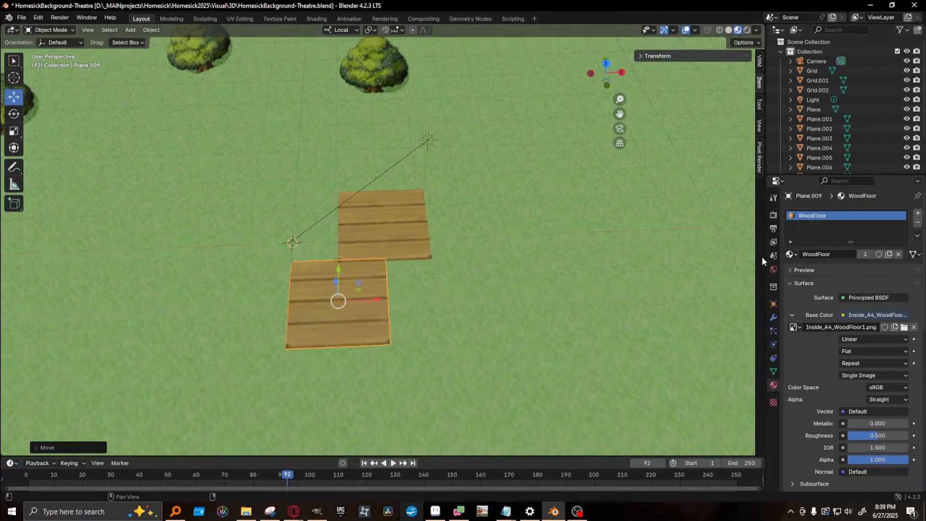
Step: Set the original wooden tile's location to X 2 m, Y 0 m and Z 0.5 m
left_click(366, 227)
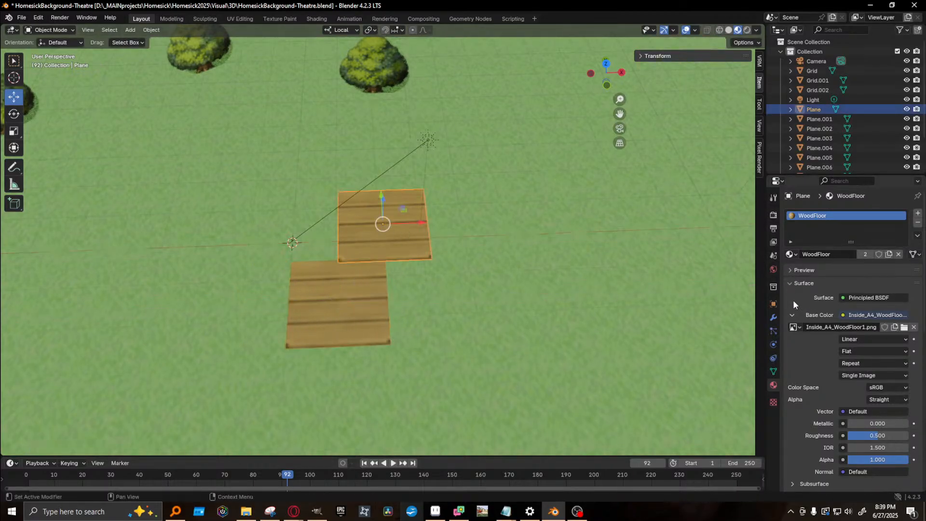
left_click(775, 304)
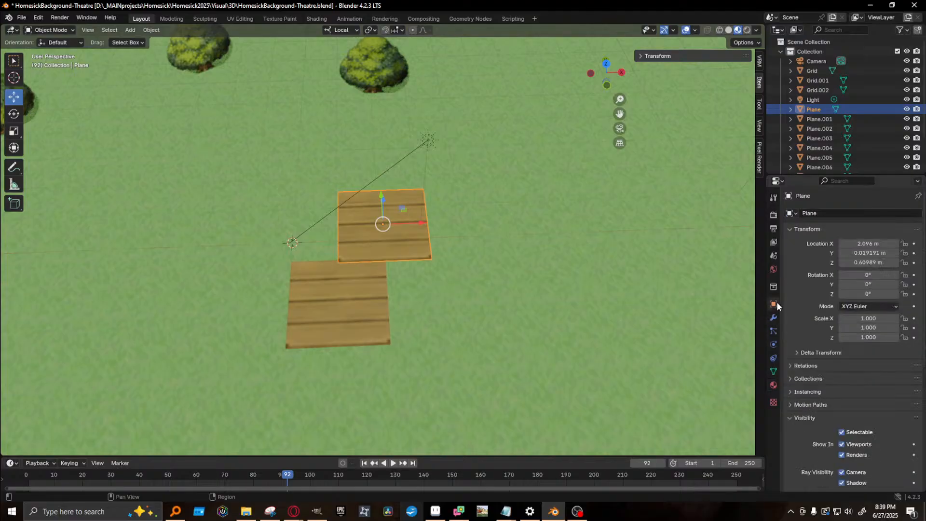
left_click(866, 242)
type("2")
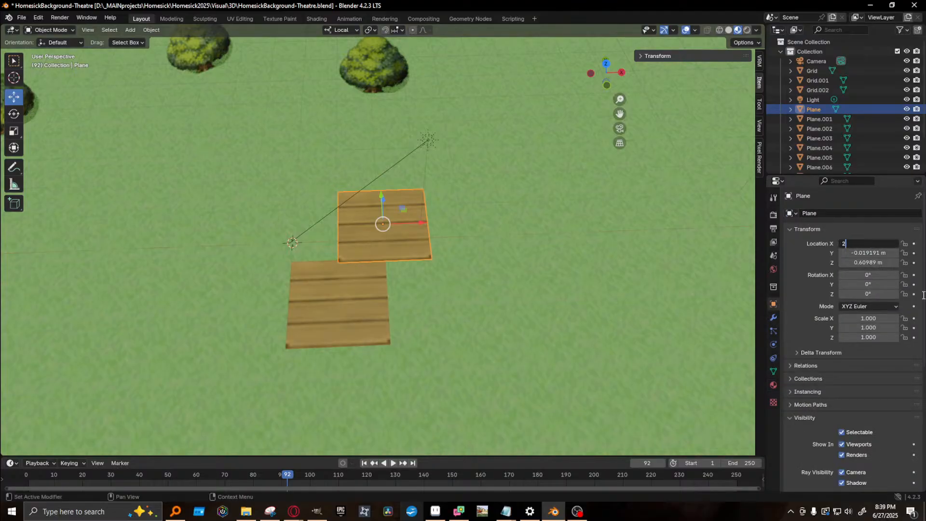
key("Return")
left_click(877, 254)
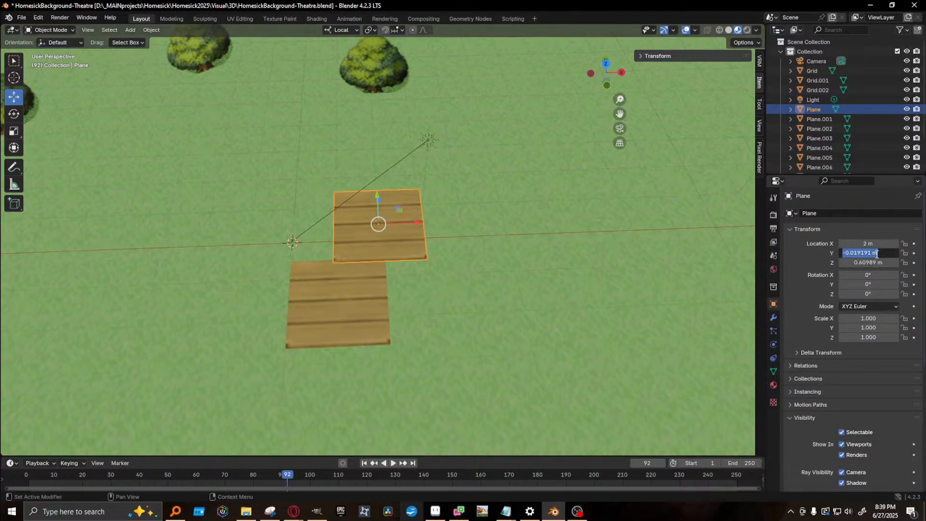
type("0")
key("Return")
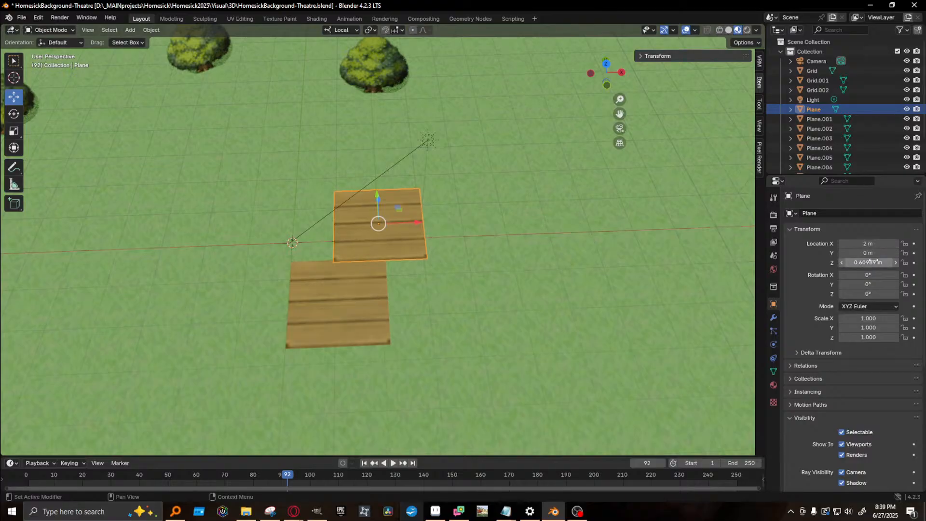
left_click(871, 264)
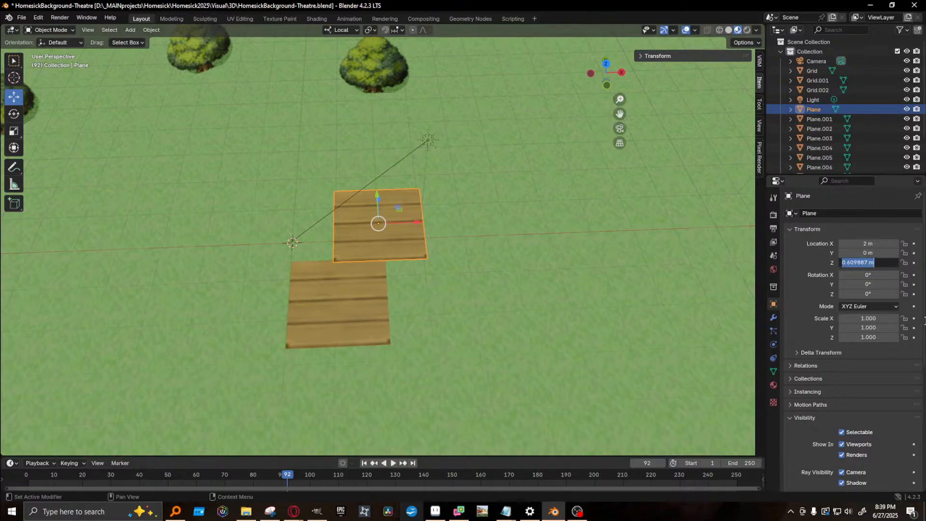
key("BackSpace")
key("Return")
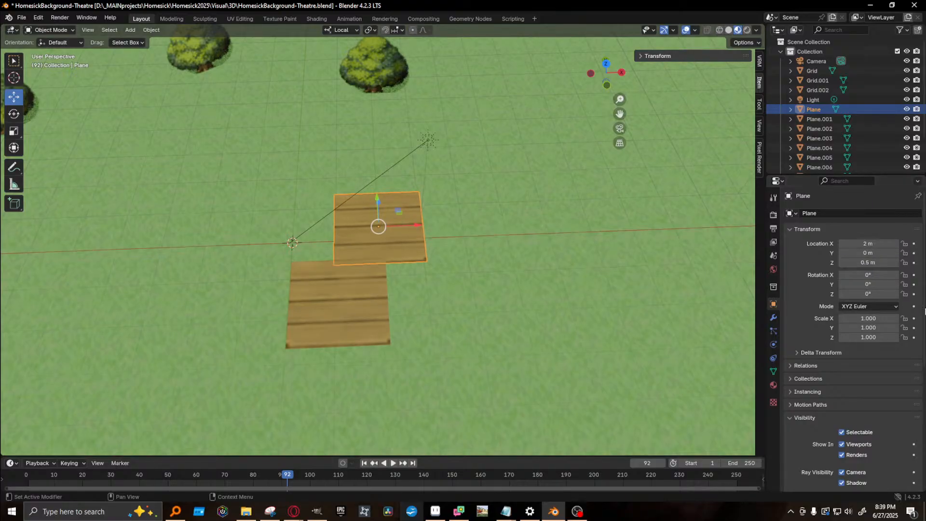
Step: Set the front wooden tile's location to X 1 m, Y -2 m and Z 0.5 m
left_click(291, 317)
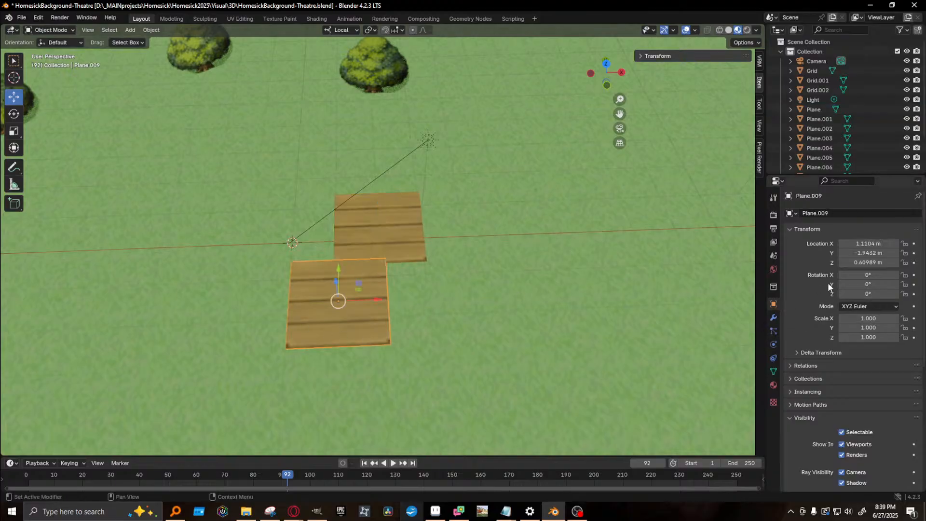
left_click(879, 262)
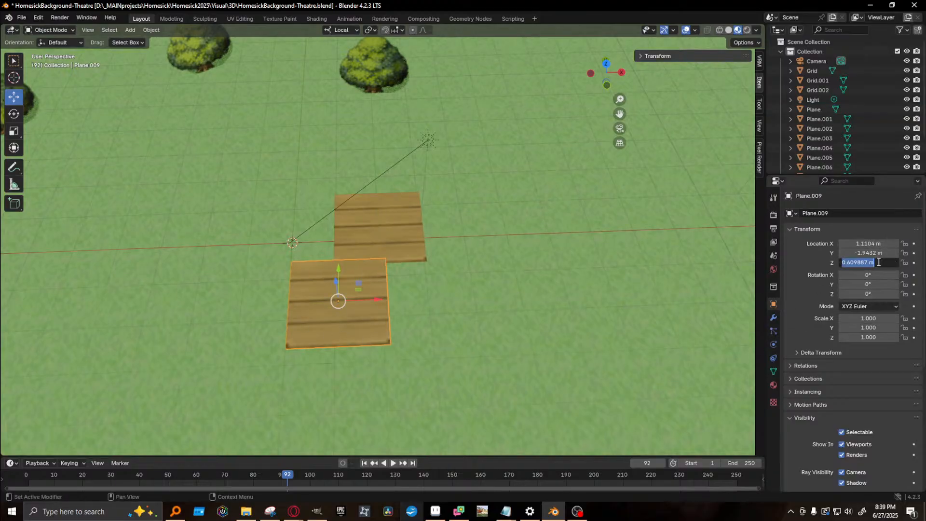
key("BackSpace")
type(".5")
key("Return")
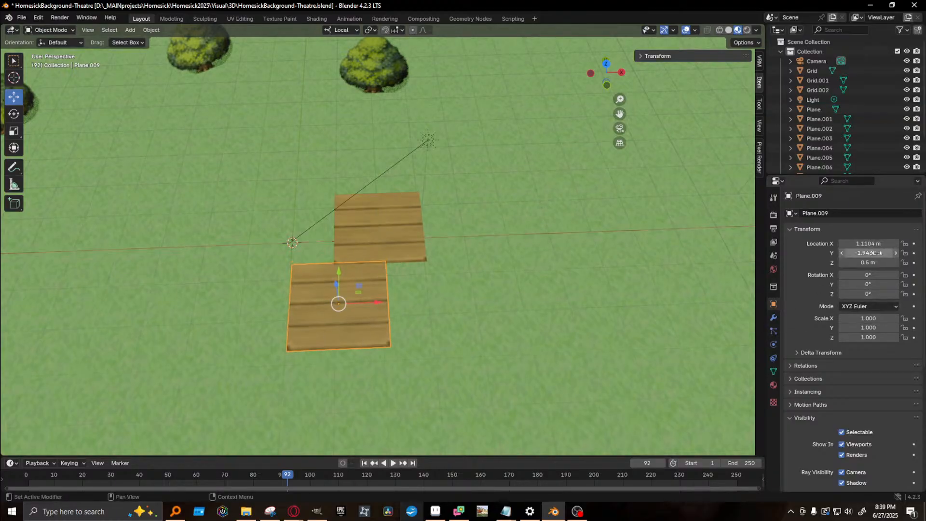
double_click(876, 253)
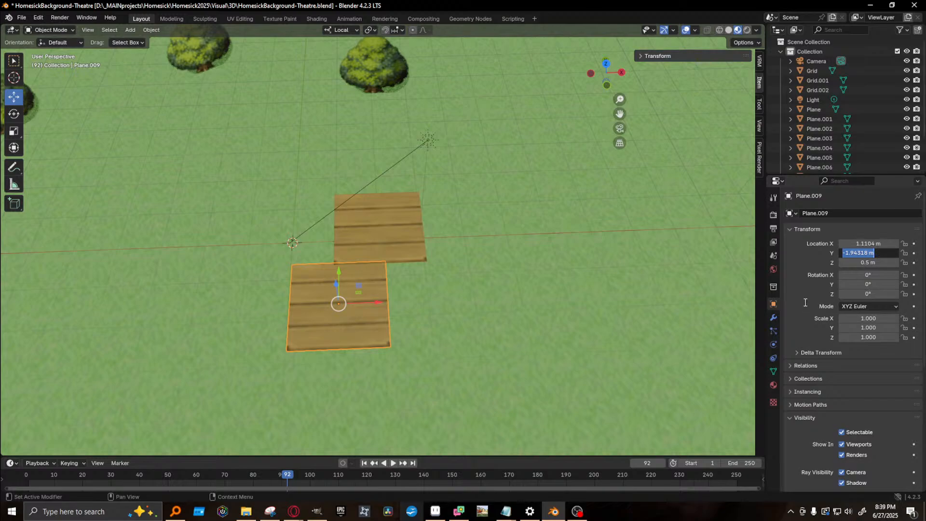
type("-2")
key("Return")
double_click(886, 242)
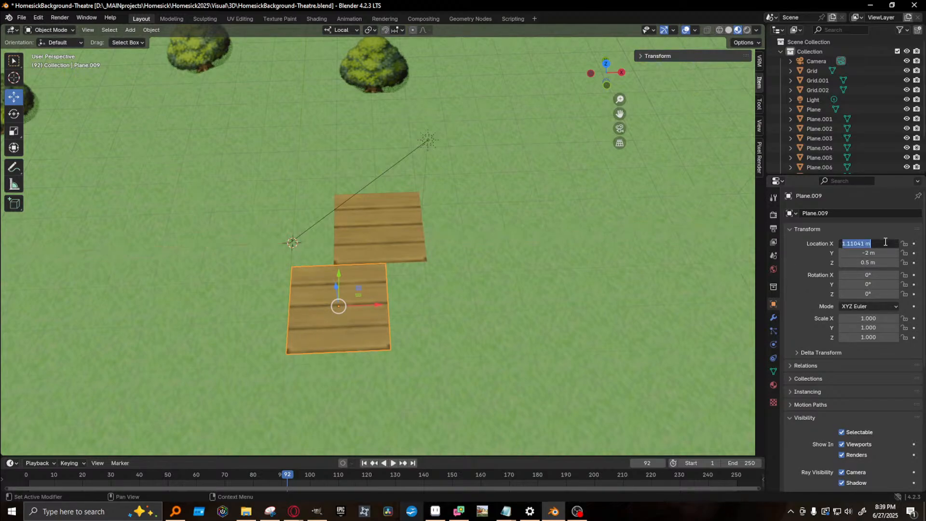
type("1")
key("Return")
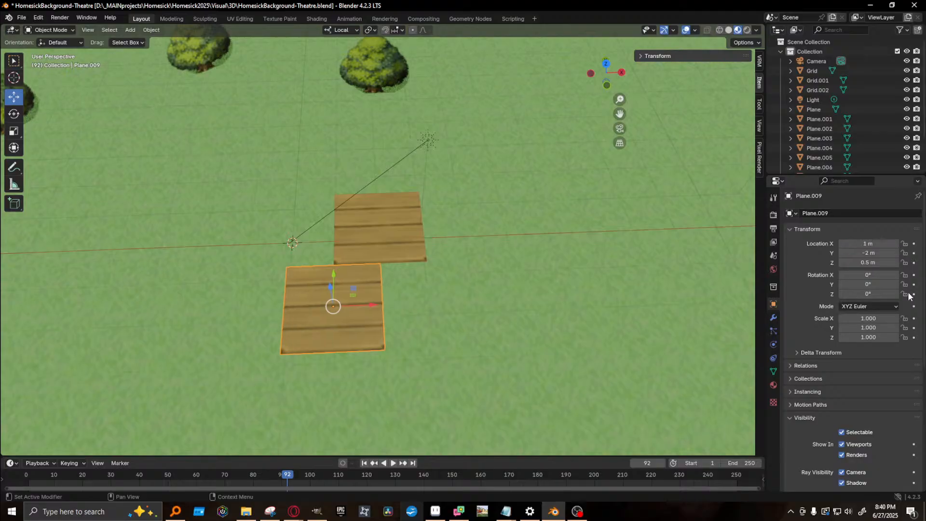
Step: Try placing a duplicate of the front wooden tile beside it along X, and delete that copy
left_click(407, 236)
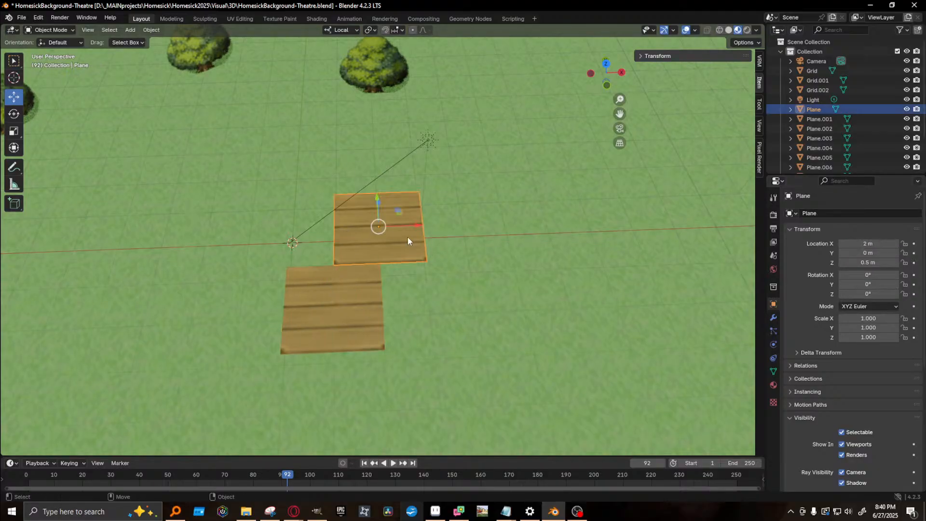
left_click(358, 282)
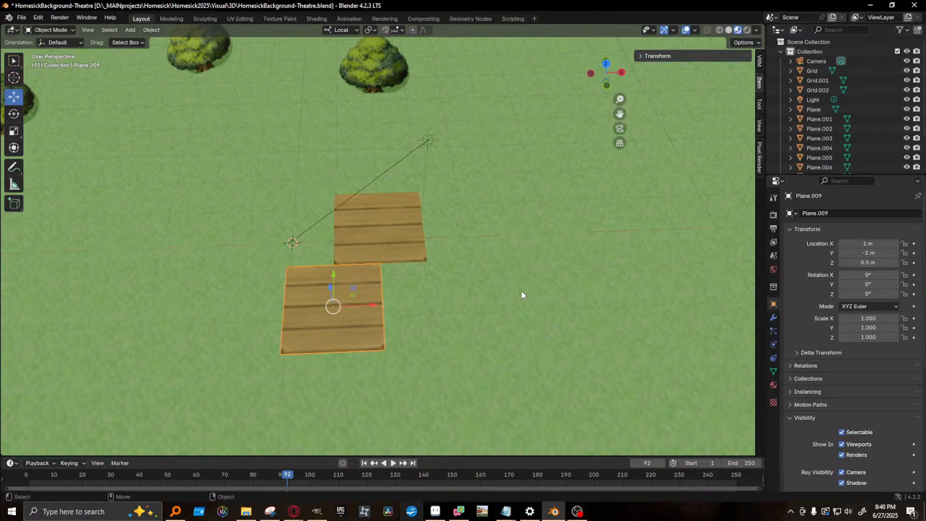
mouse_move(522, 294)
middle_mouse_down()
mouse_move(471, 276)
mouse_move(518, 287)
middle_mouse_up()
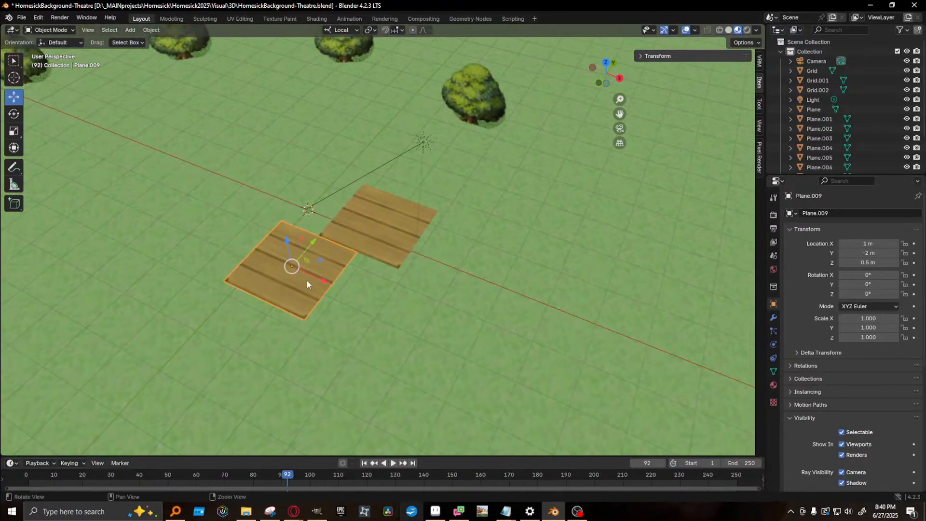
middle_click_drag(307, 281, 352, 283)
key("shift+d")
right_click(363, 288)
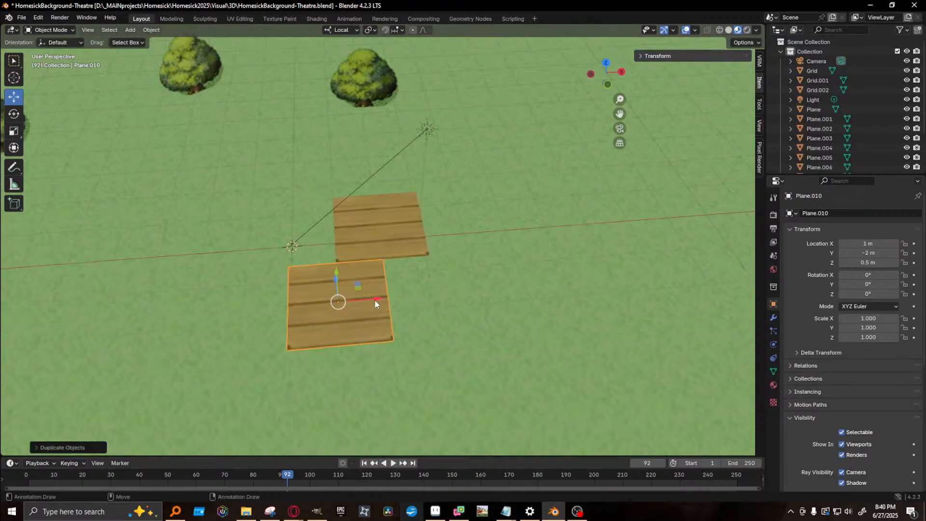
left_click_drag(376, 299, 499, 288)
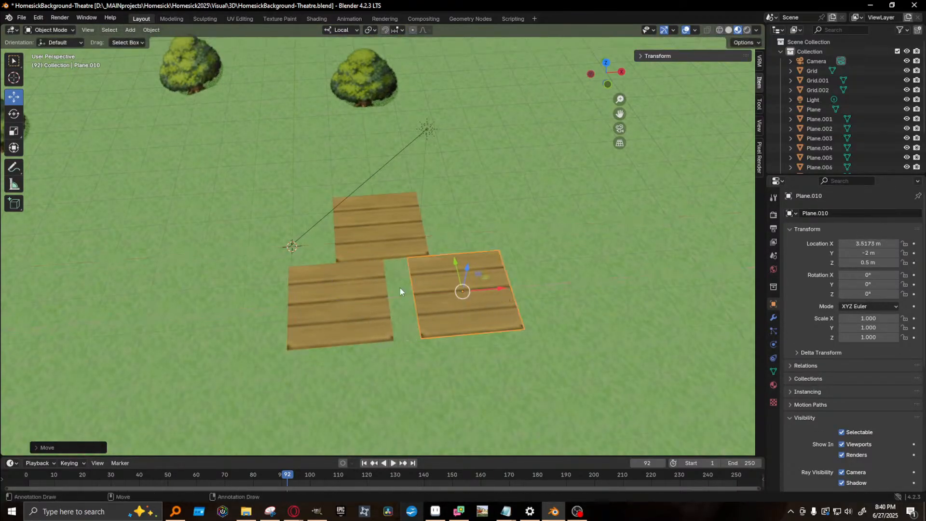
key("Delete")
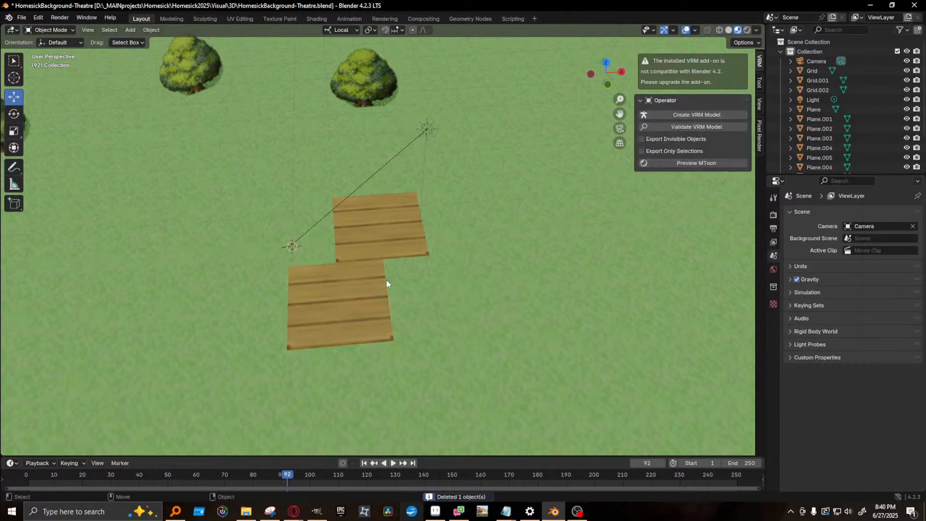
Step: Select the front wooden tile and change the snap target to Edge
left_click(387, 284)
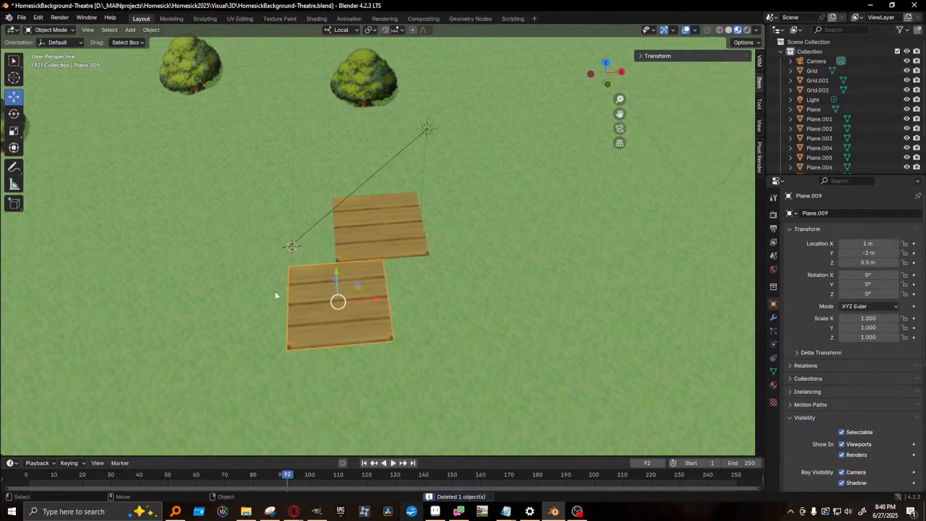
left_click(401, 30)
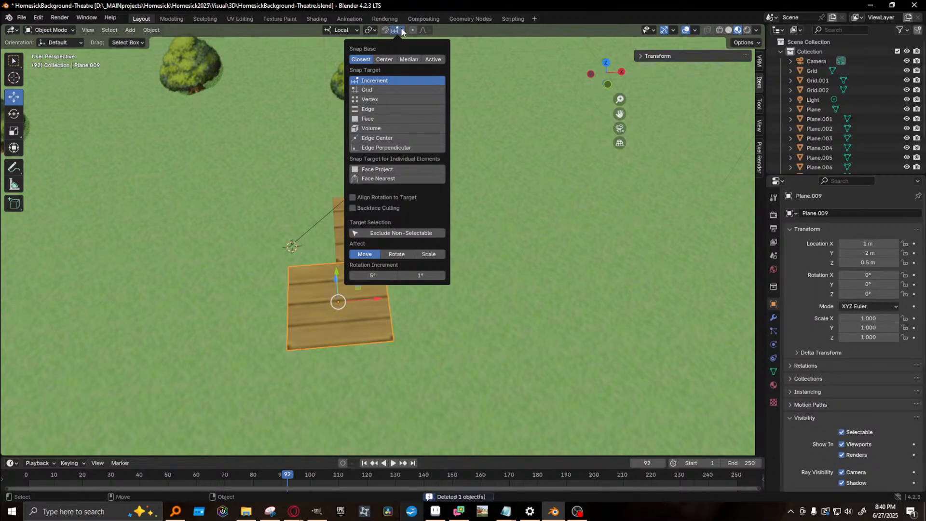
left_click(381, 111)
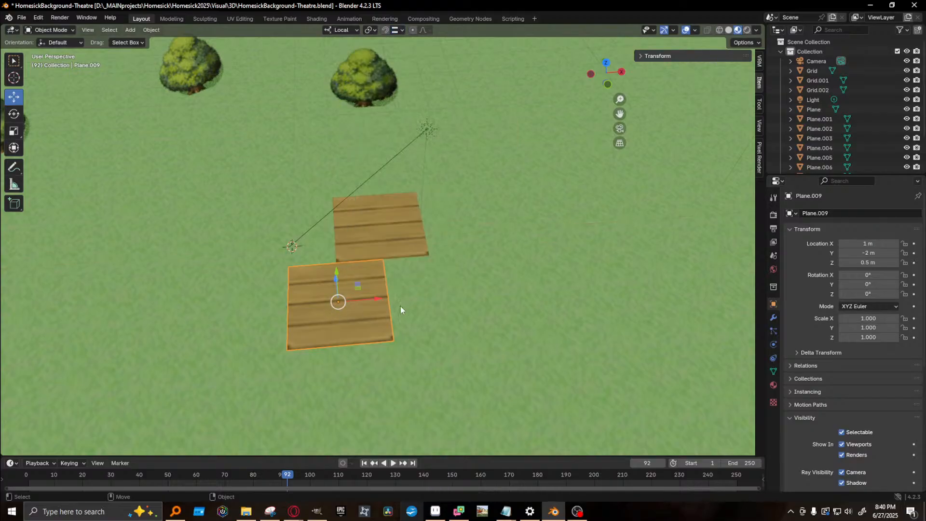
Step: Try placing a duplicate of the front wooden tile at about X 3.01 m without snapping, and delete the copy
key("shift+d")
key("x")
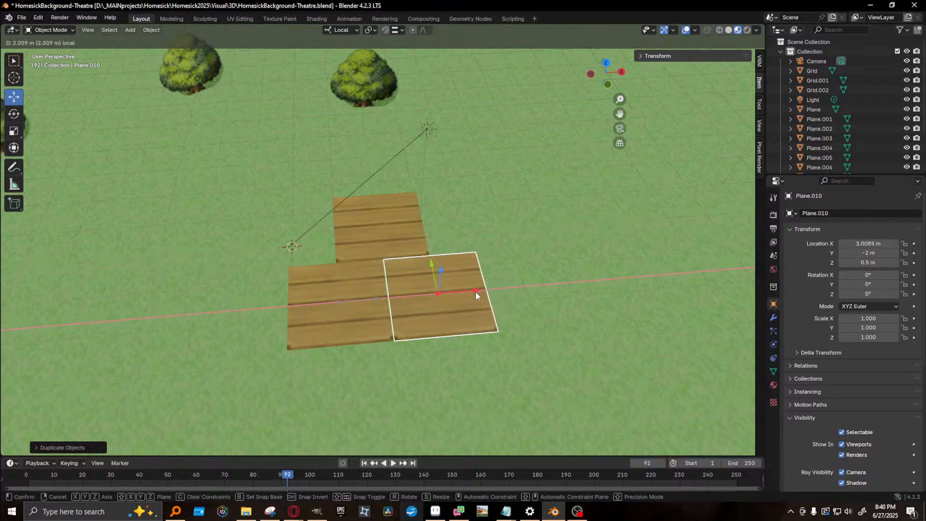
left_click(475, 291)
middle_click_drag(508, 285, 498, 282)
key("Delete")
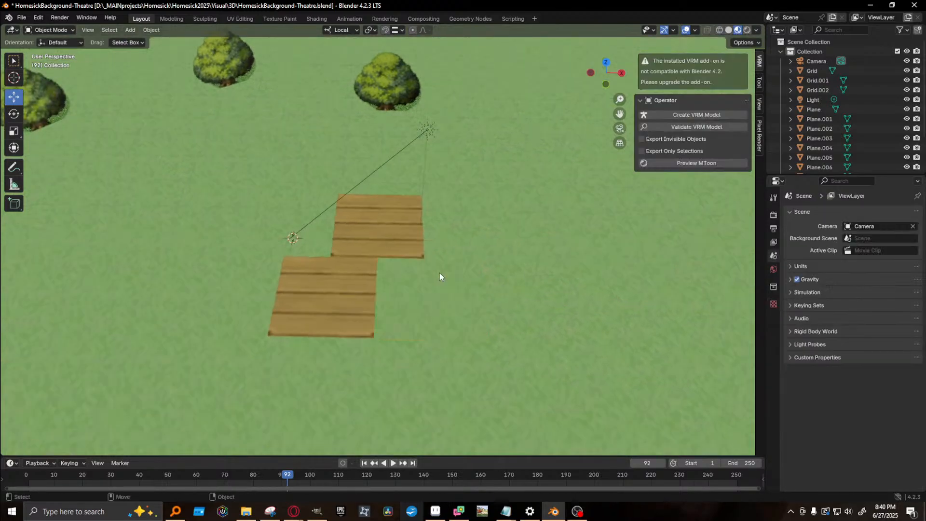
Step: Select the front wooden tile and enable snapping
left_click(341, 289)
key("shift+Tab")
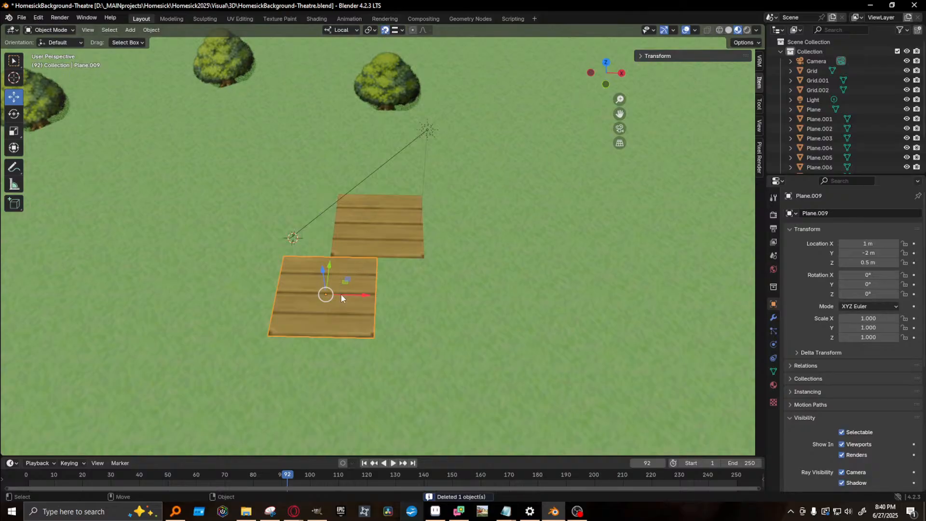
middle_click_drag(350, 311, 350, 311)
Step: Try aligning a duplicate of the front tile beside it along X with Edge snapping, and delete the copy
key("shift+d")
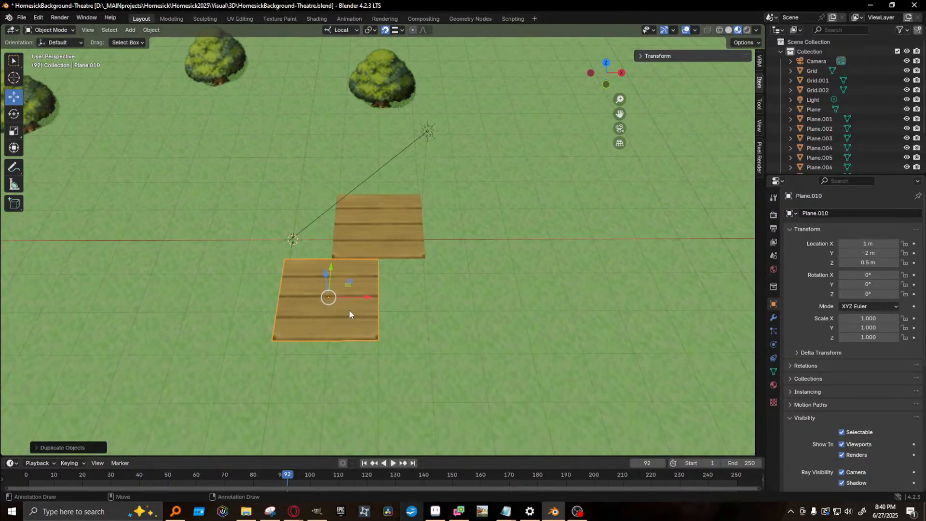
left_click_drag(360, 297, 472, 293)
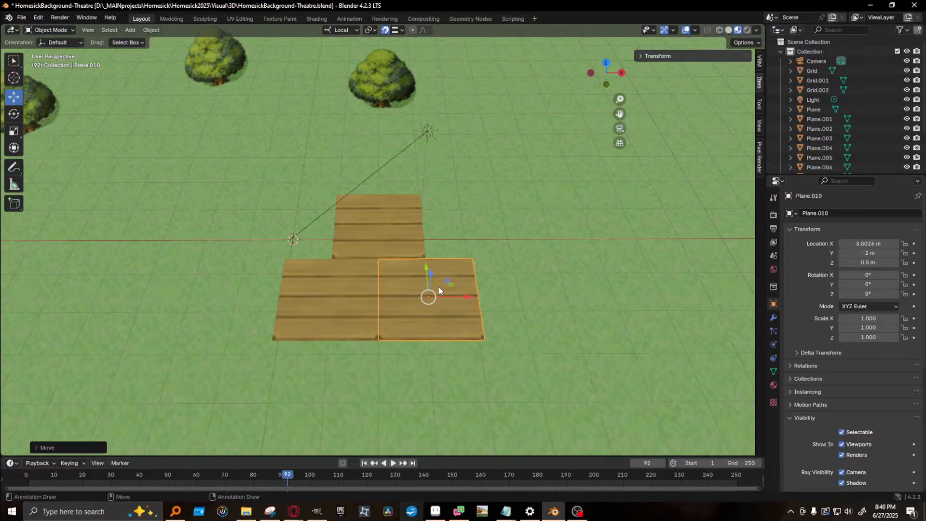
left_click_drag(464, 295, 530, 295)
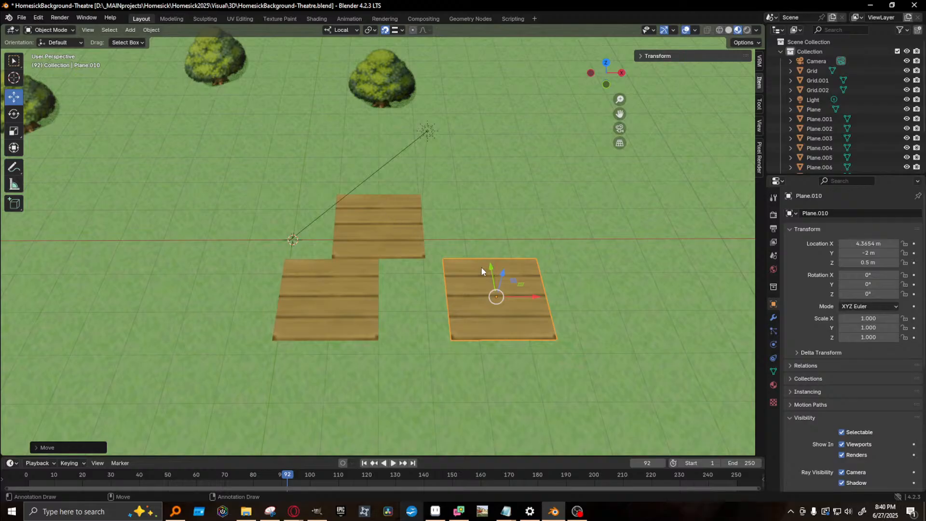
key("Delete")
Step: Duplicate the back wooden tile and move the copy along X to about 6.07 m
left_click(411, 250)
key("shift+d")
left_click(411, 250)
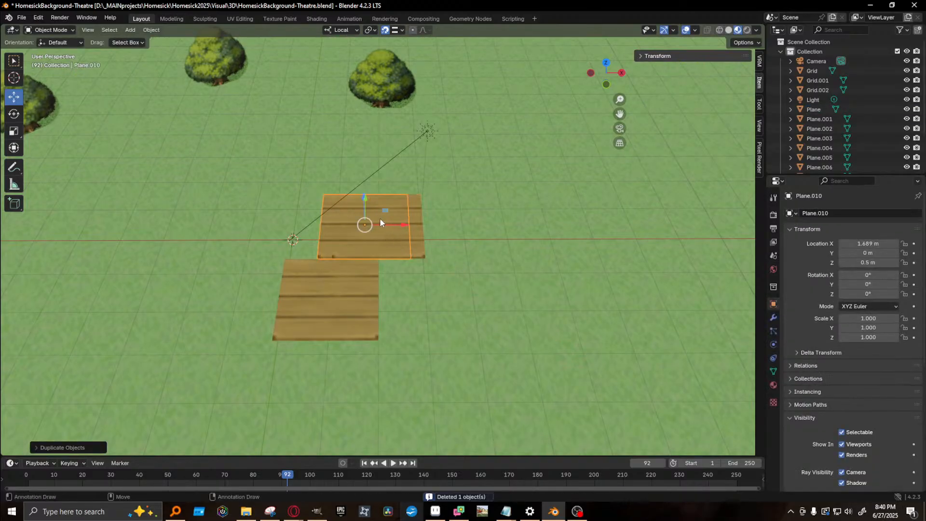
left_click_drag(405, 225, 598, 224)
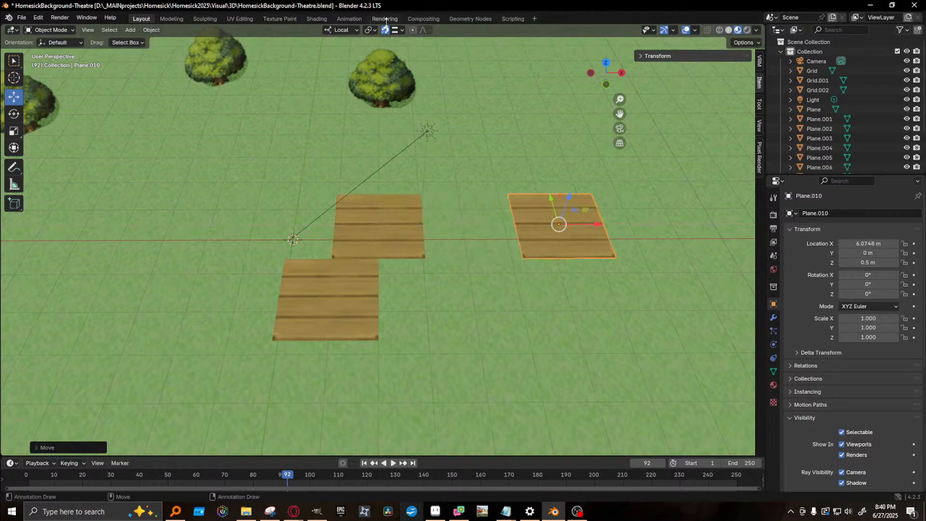
Step: Try aligning the copied back tile along X with the snap target set to Vertex and to Edge Center
left_click(403, 29)
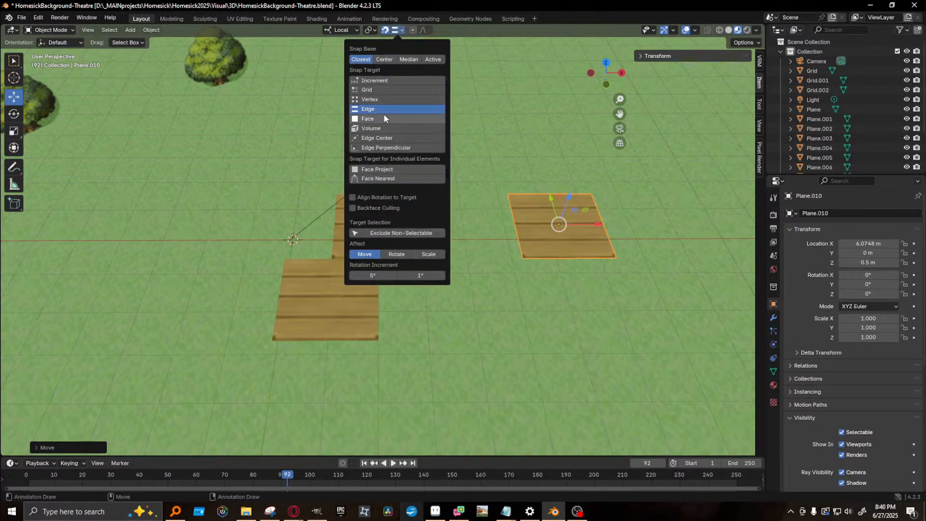
left_click(394, 100)
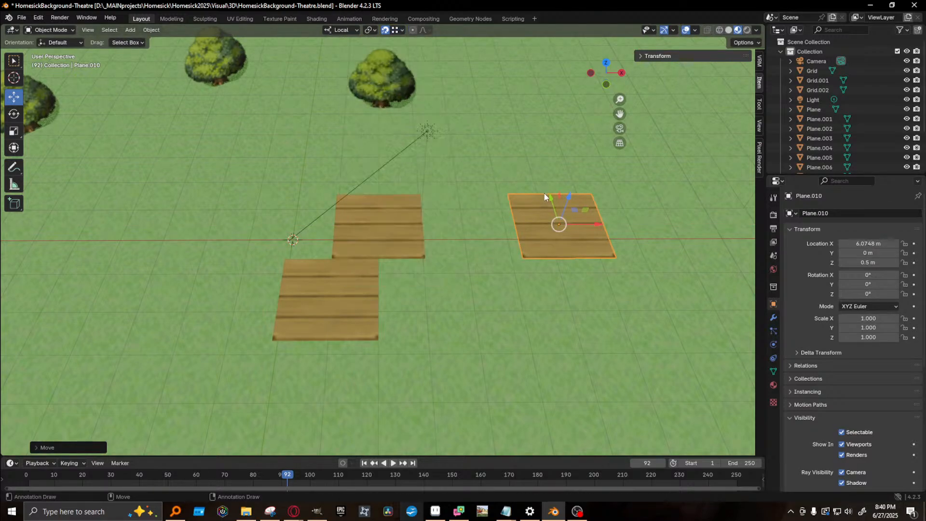
left_click_drag(591, 222, 525, 224)
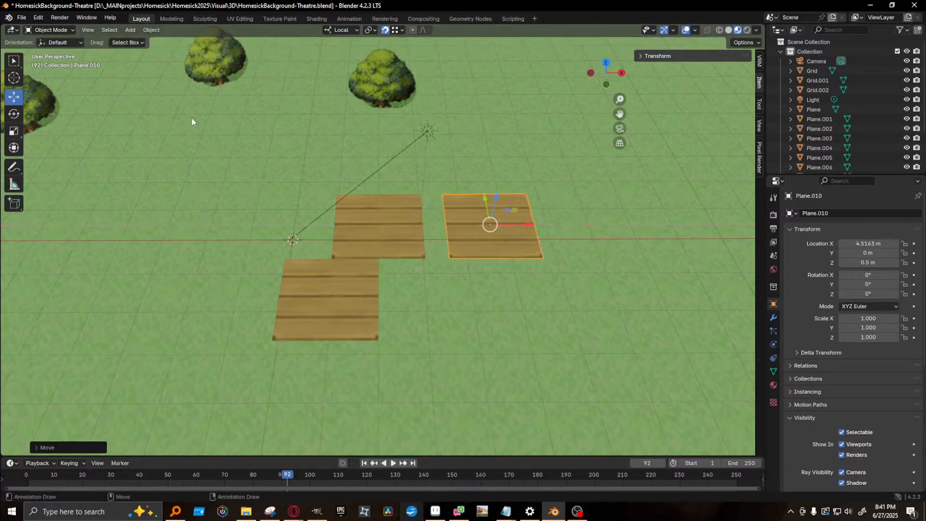
left_click(400, 30)
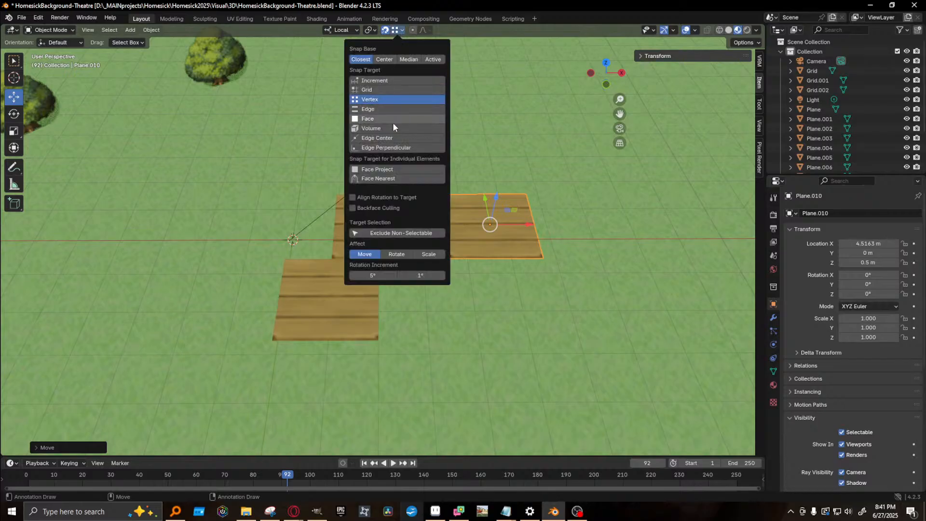
left_click(384, 148)
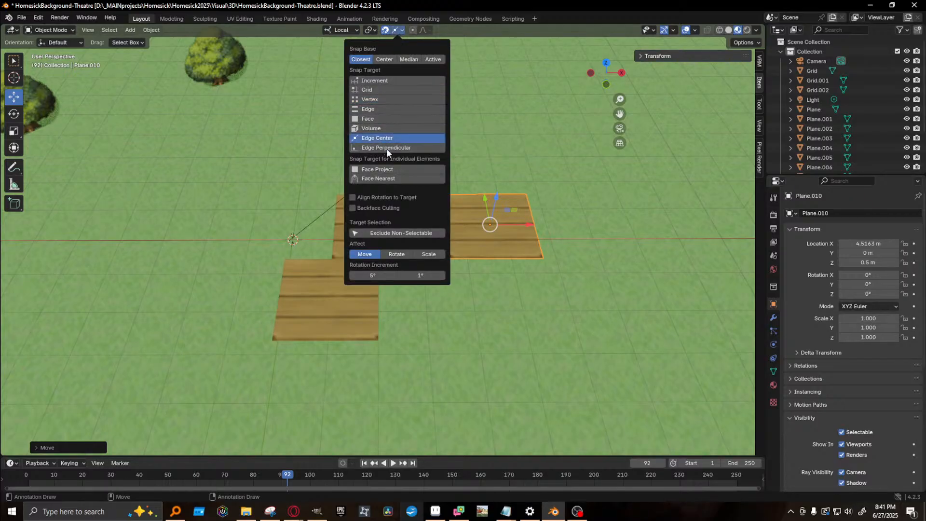
mouse_move(526, 222)
left_mouse_down()
mouse_move(499, 221)
mouse_move(538, 221)
left_mouse_up()
Step: Set the snap target to Grid and move the copied back tile along X to 4 m
left_click(402, 30)
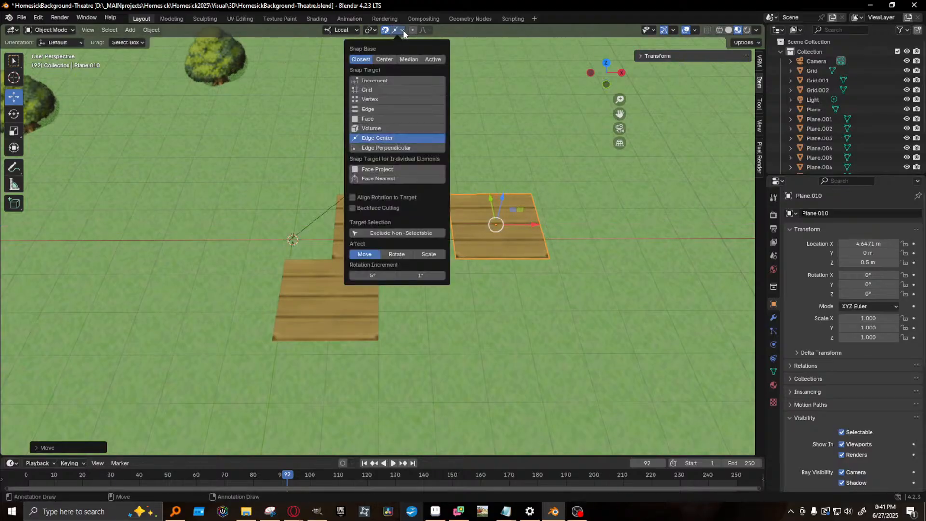
left_click(377, 89)
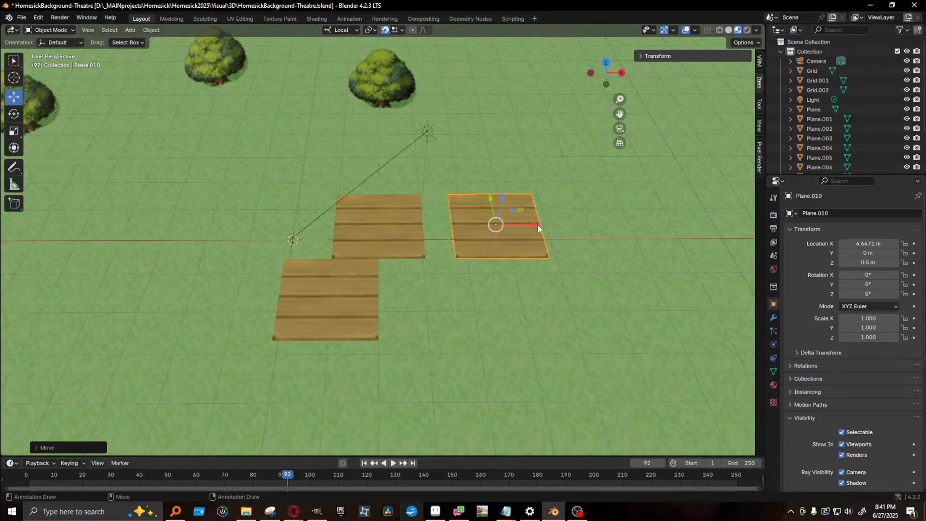
left_click_drag(537, 225, 437, 259)
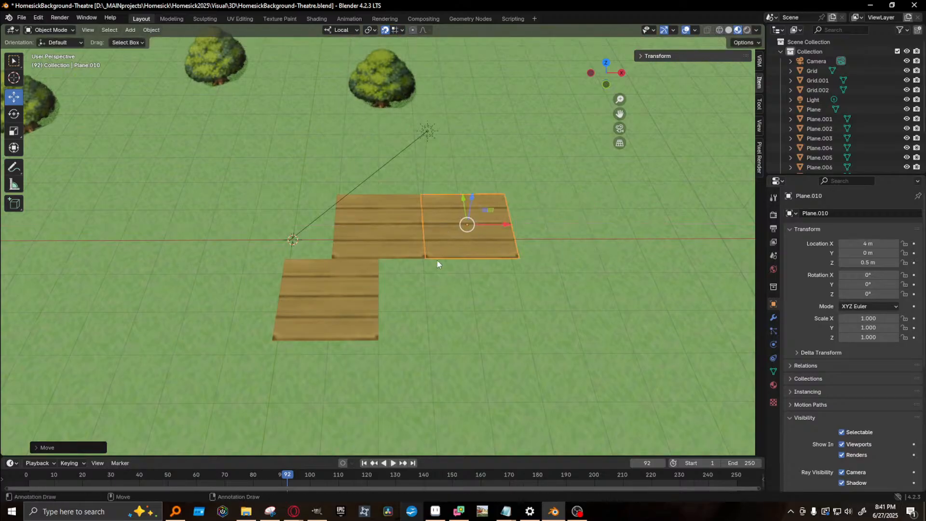
Step: Duplicate the front wooden tile and grid-snap the copy along X so it directly adjoins the front tile
left_click(391, 228)
key("shift+d")
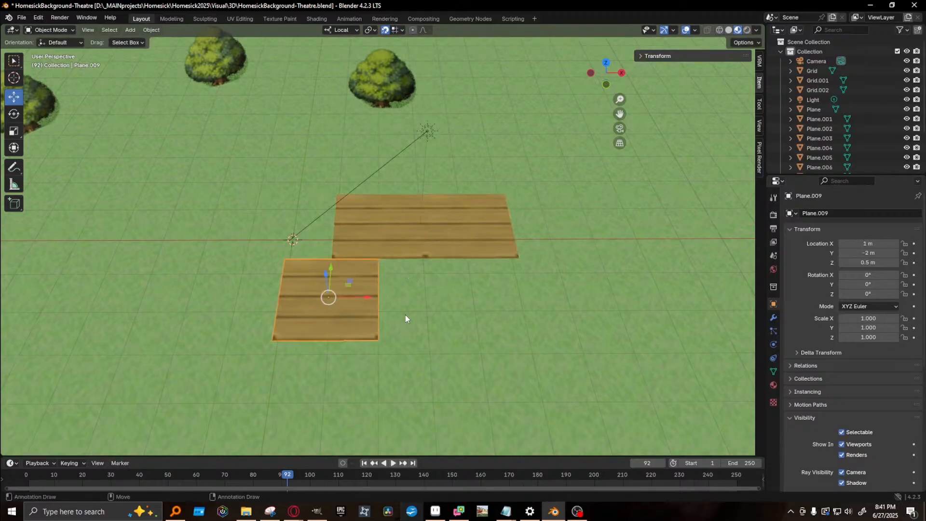
left_click(404, 315)
left_click_drag(369, 301, 466, 299)
Step: Duplicate the original back tile at X 2 m and move the copy to X 0 m, Y 1 m and Z 0 m
left_click(363, 226)
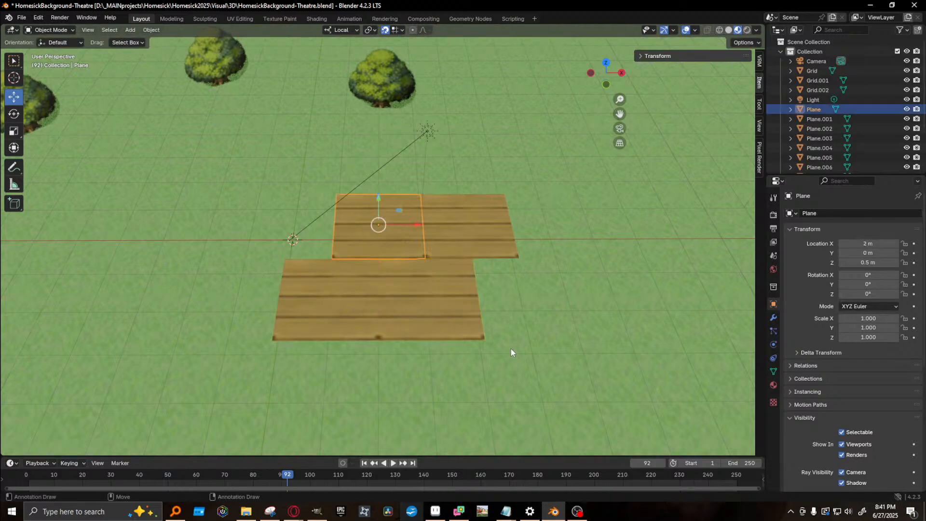
middle_click_drag(511, 349, 525, 318)
left_click_drag(509, 320, 507, 340, "alt")
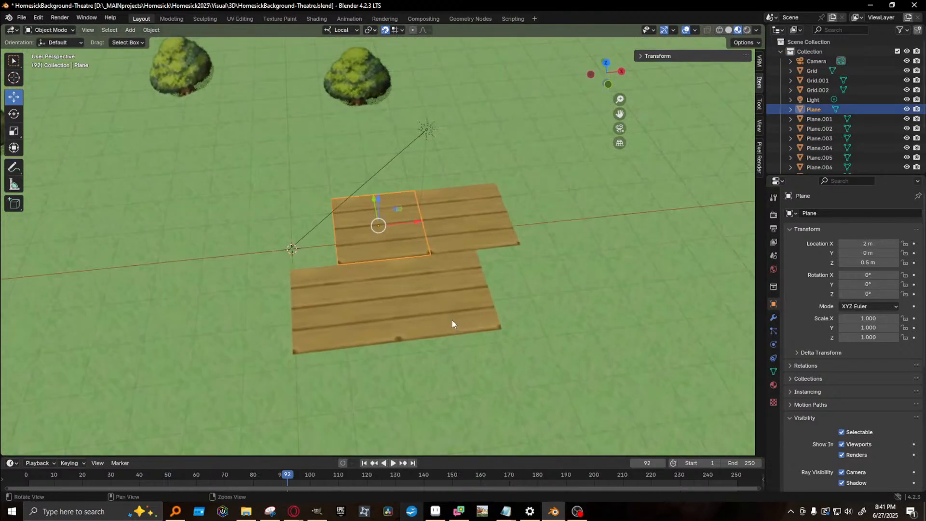
key("ctrl+z")
key("ctrl+d")
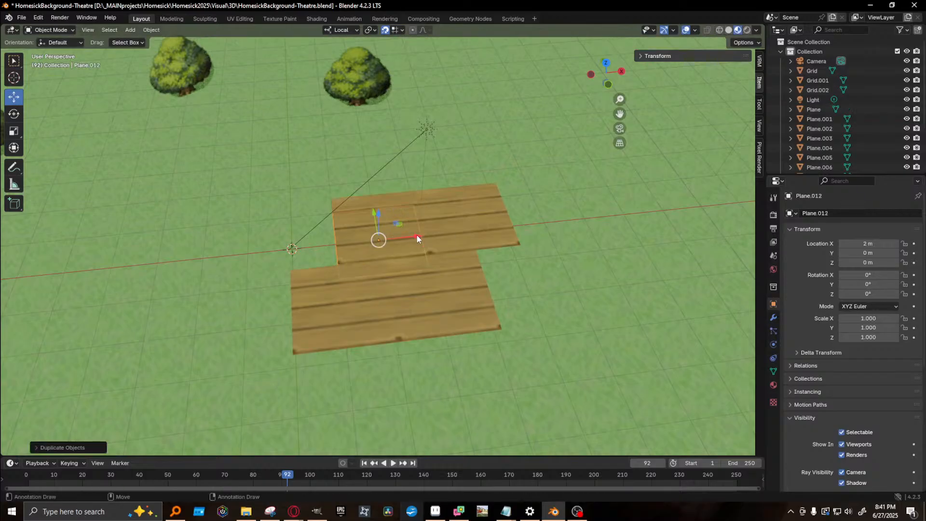
left_click_drag(417, 236, 290, 227)
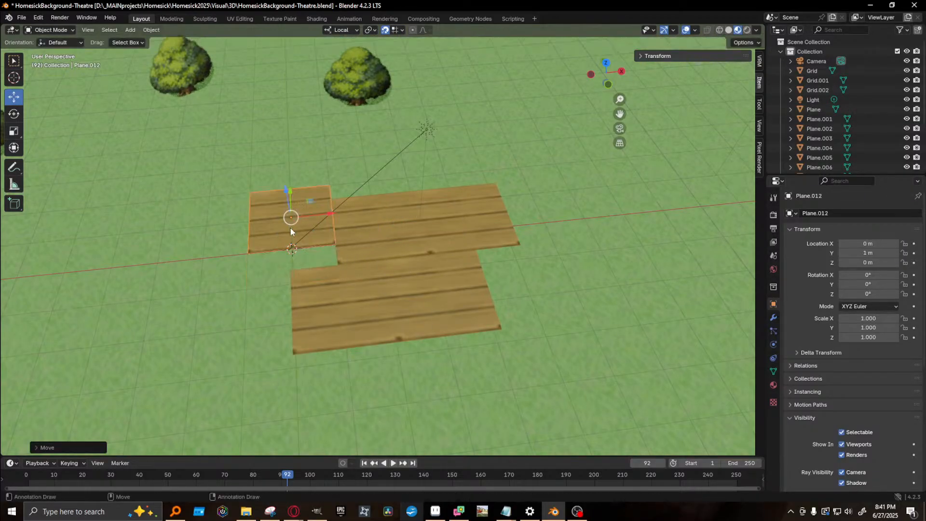
Step: Move the new back tile to Y 0 m and Z 1 m with grid snapping
middle_click_drag(291, 226, 317, 248)
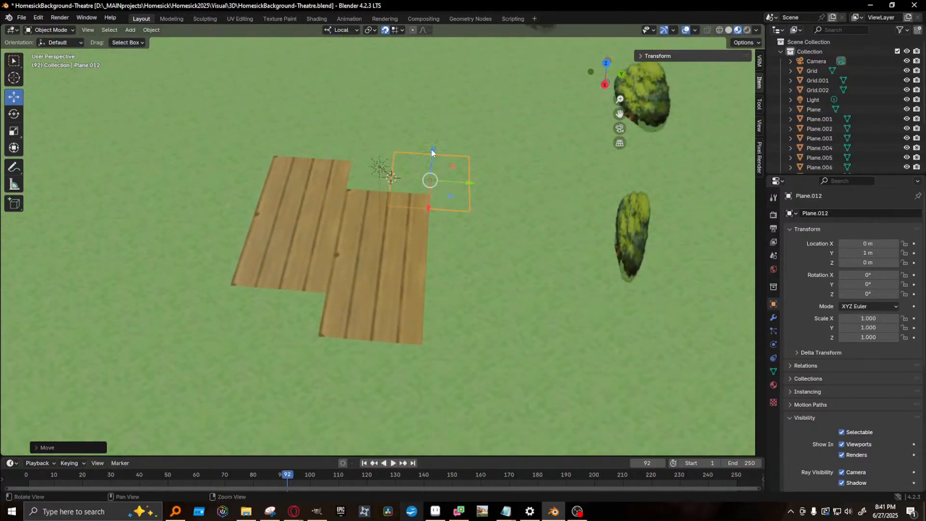
left_click_drag(437, 141, 430, 135)
left_click_drag(431, 179, 389, 174)
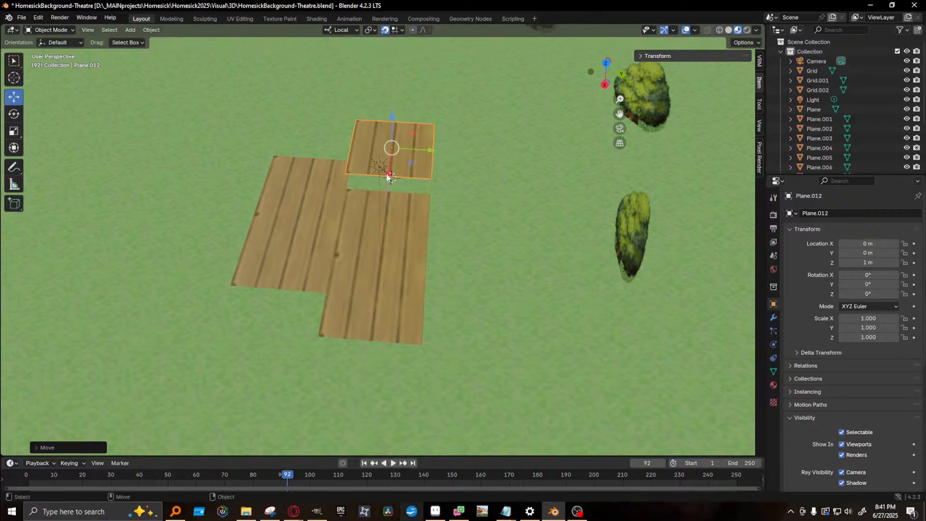
Step: Set the new back tile's Z location to 0.5 m
middle_click_drag(388, 173, 452, 201)
left_click_drag(282, 159, 286, 215)
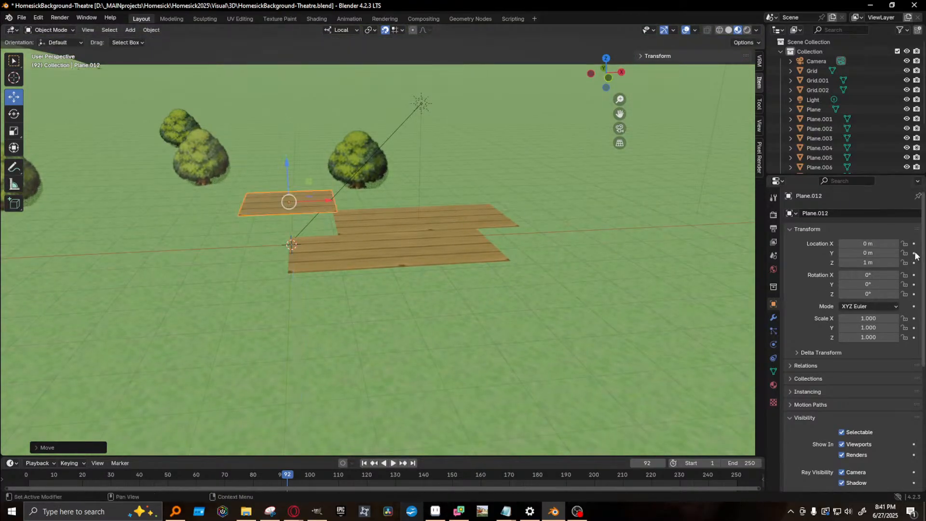
left_click(868, 263)
type("0.5")
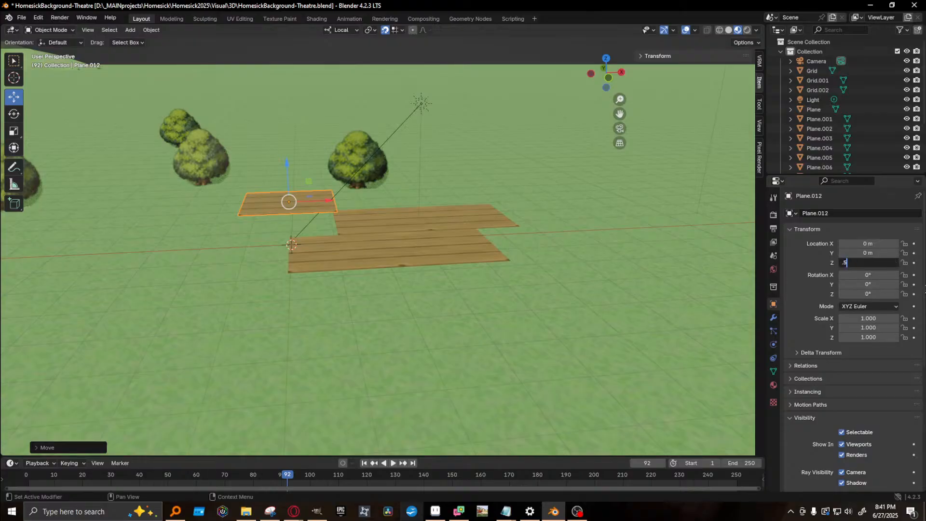
key("Return")
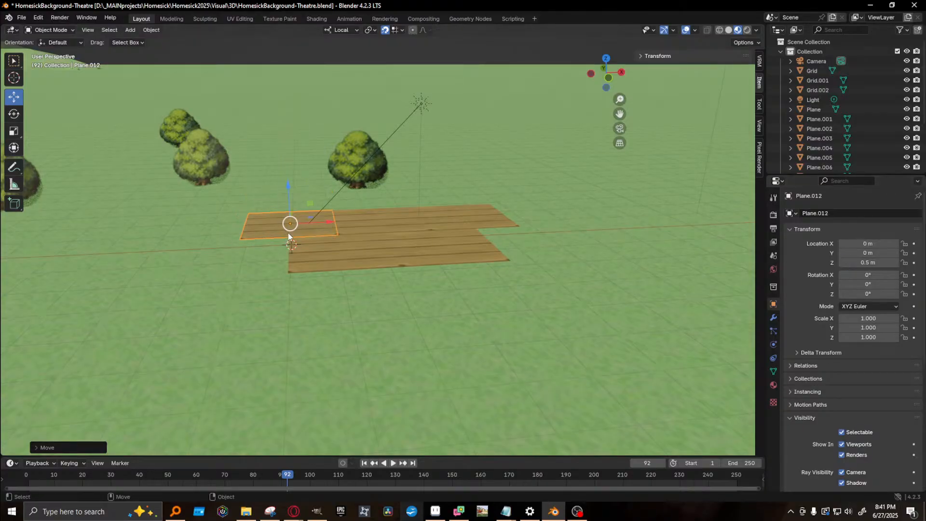
Step: Duplicate the back tile at X 0 m and place the copy in the front row at X -1 m, Y -2 m and Z 1 m
key("shift+d")
left_click(322, 251)
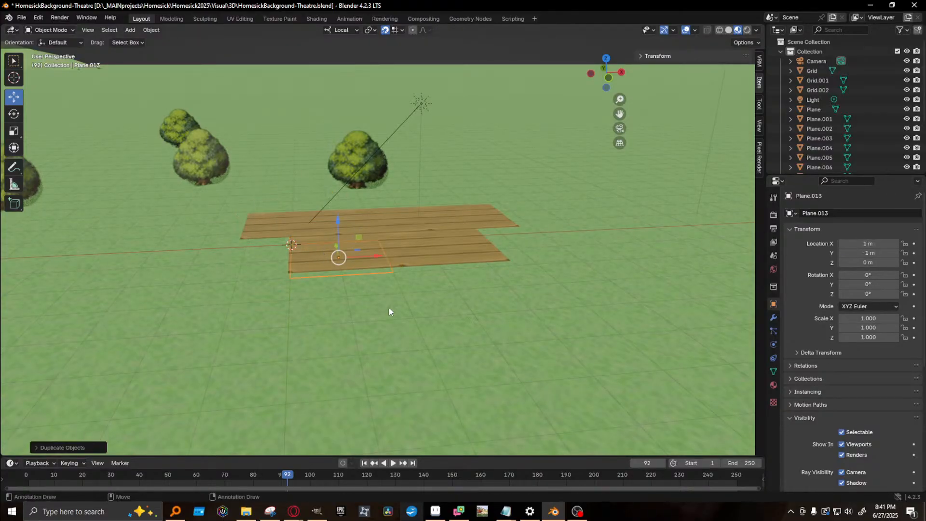
middle_click_drag(389, 308, 368, 288)
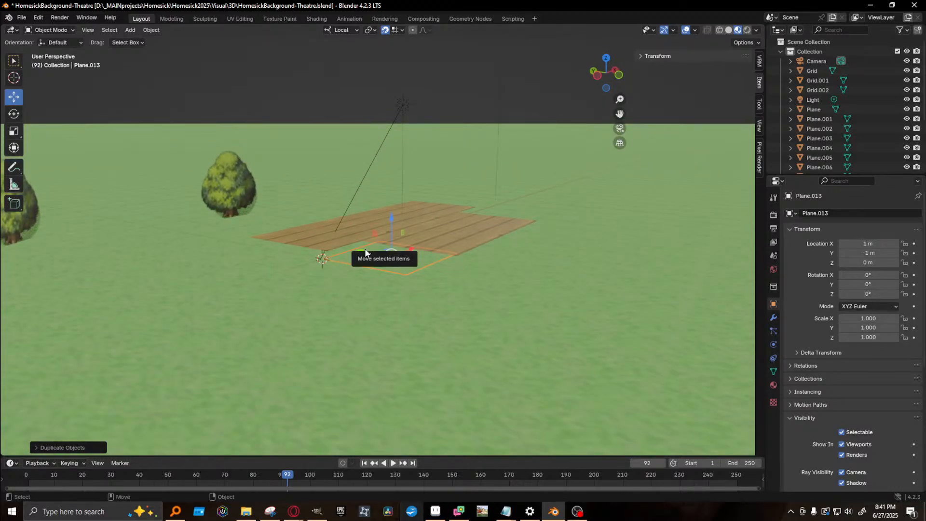
left_click_drag(392, 215, 392, 167)
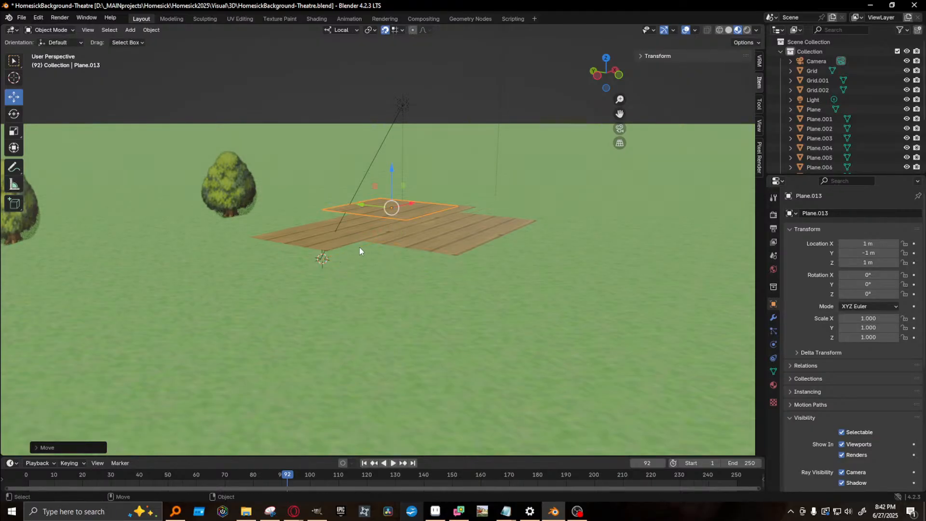
middle_click_drag(360, 251, 434, 240)
left_click_drag(393, 253, 476, 263)
left_click_drag(475, 231, 467, 319)
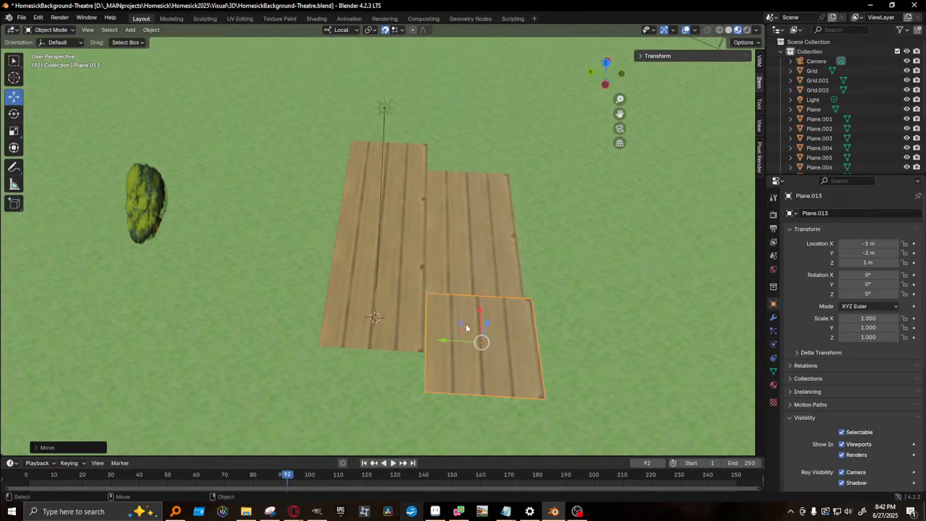
Step: Try raising the other five wooden tiles together to about Z 1.08 m, and undo the move
left_click(523, 258, "shift")
middle_click_drag(523, 259, 456, 280)
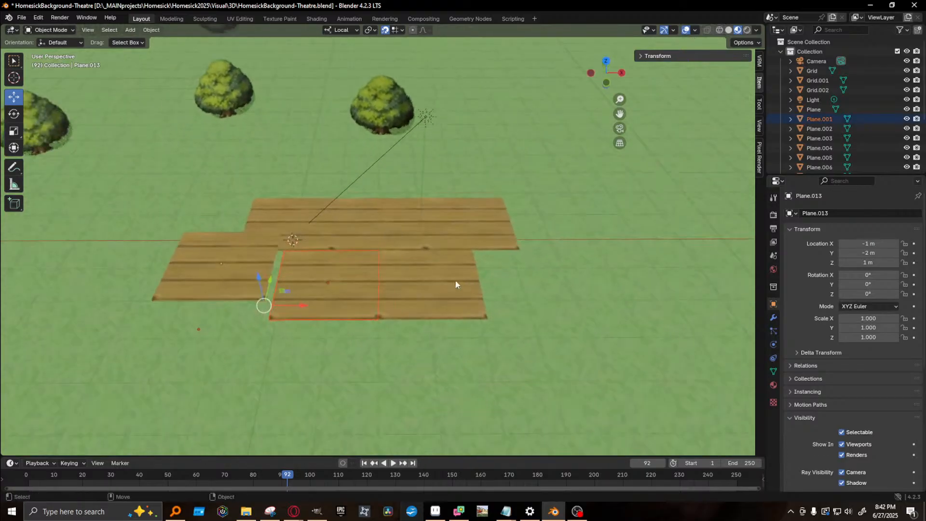
left_click(396, 226, "shift")
left_click(273, 218, "shift")
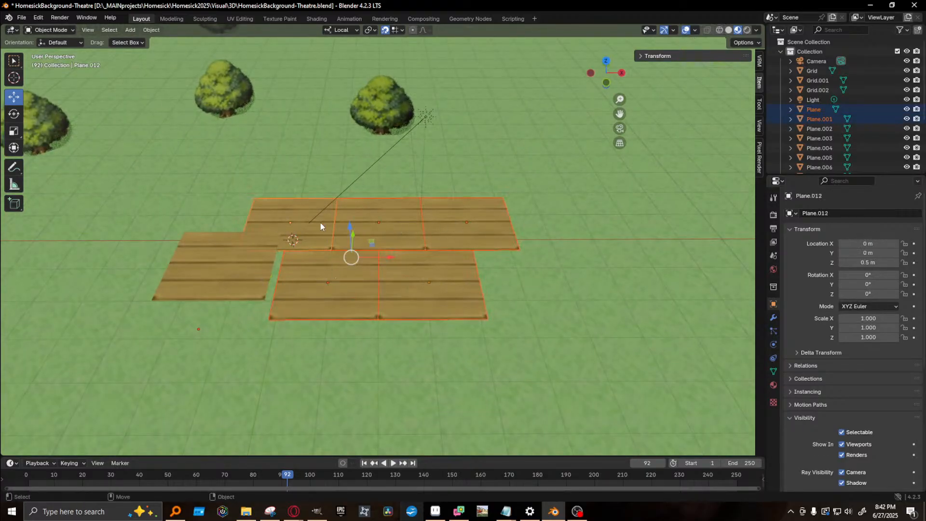
middle_click_drag(360, 240, 387, 225)
left_click_drag(368, 214, 365, 205)
mouse_move(403, 237)
middle_mouse_down()
mouse_move(347, 195)
mouse_move(352, 225)
mouse_move(407, 222)
middle_mouse_up()
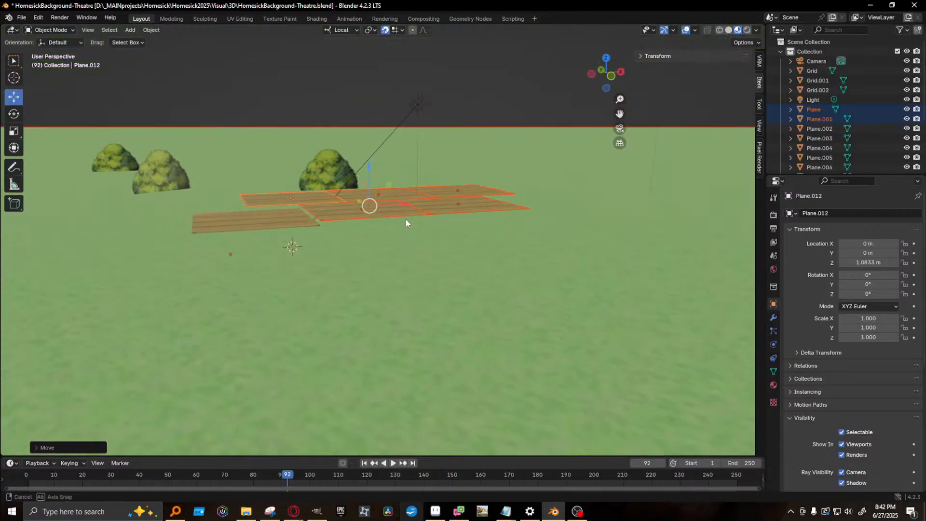
key("ctrl+z")
Step: Select the five lower wooden tiles together and raise them to Z 1 m, level with the newest front tile
middle_click_drag(464, 238, 386, 277)
left_click(422, 275)
left_click(450, 225, "shift")
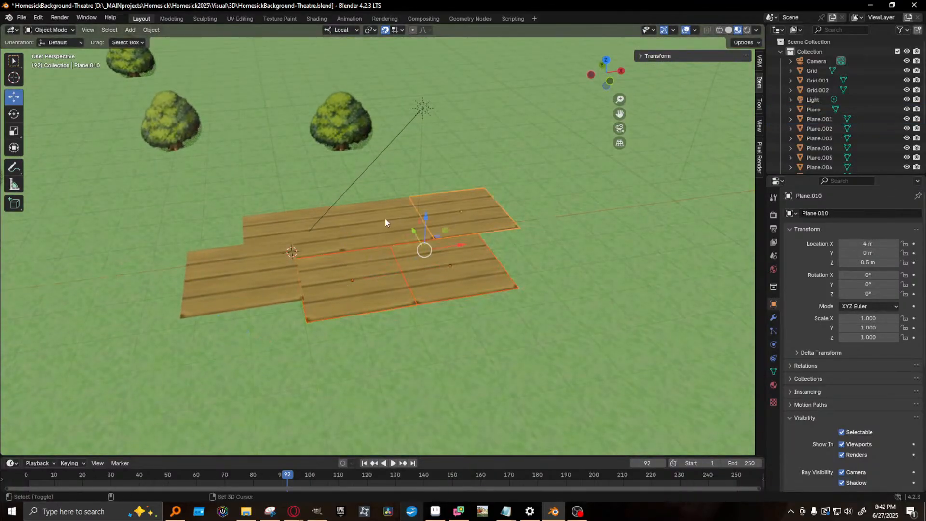
left_click(385, 219, "shift")
left_click(304, 233, "shift")
left_click_drag(386, 211, 386, 193)
middle_click_drag(467, 221, 337, 263)
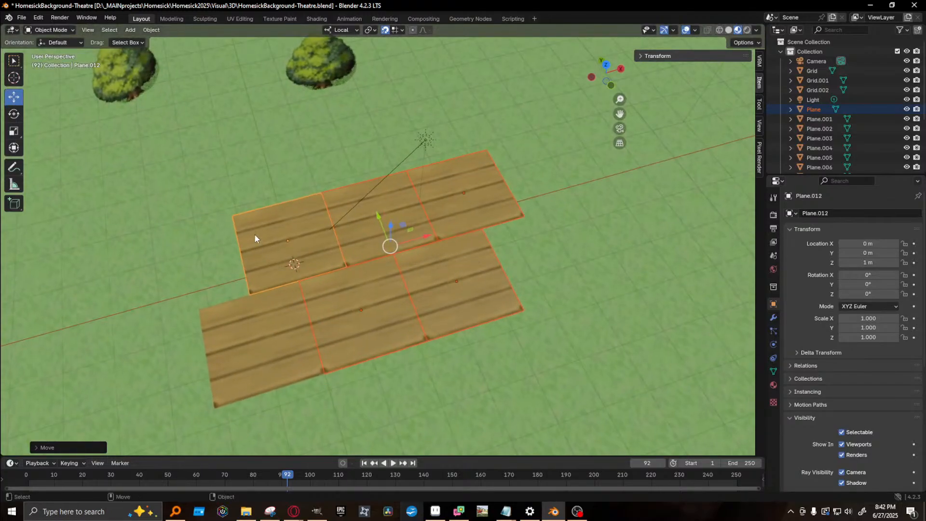
Step: Duplicate the front-row wooden tile at X 3 m and place the copy along X at X 5 m
left_click(466, 310)
key("shift+d")
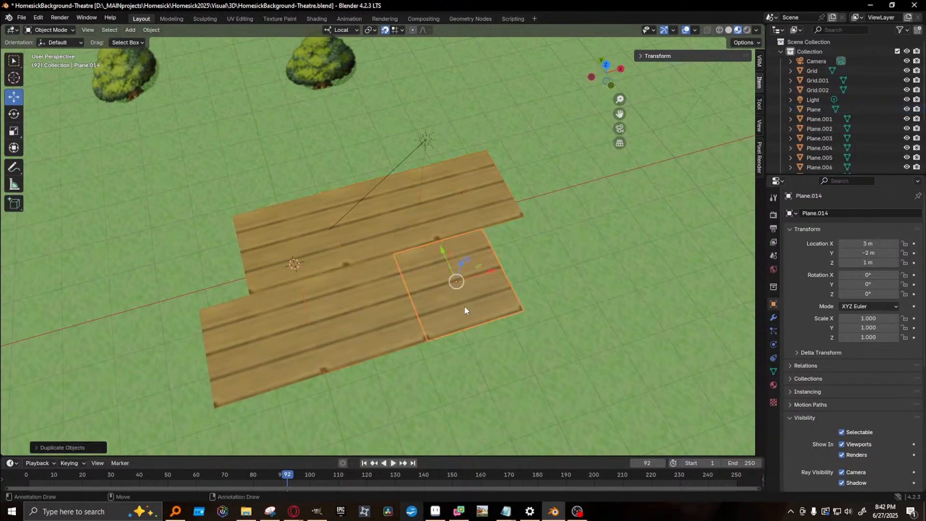
key("x")
left_click(559, 262)
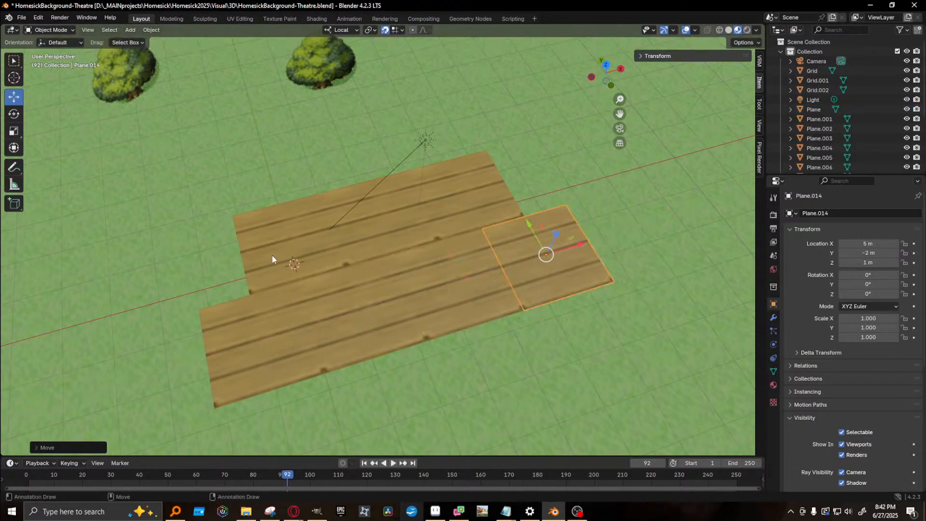
Step: Duplicate the back-row tile at X 0 m and extend the row with the copy at X -2 m, Y 0 m, Z 1 m
left_click(260, 253)
key("shift+d")
left_click(260, 253)
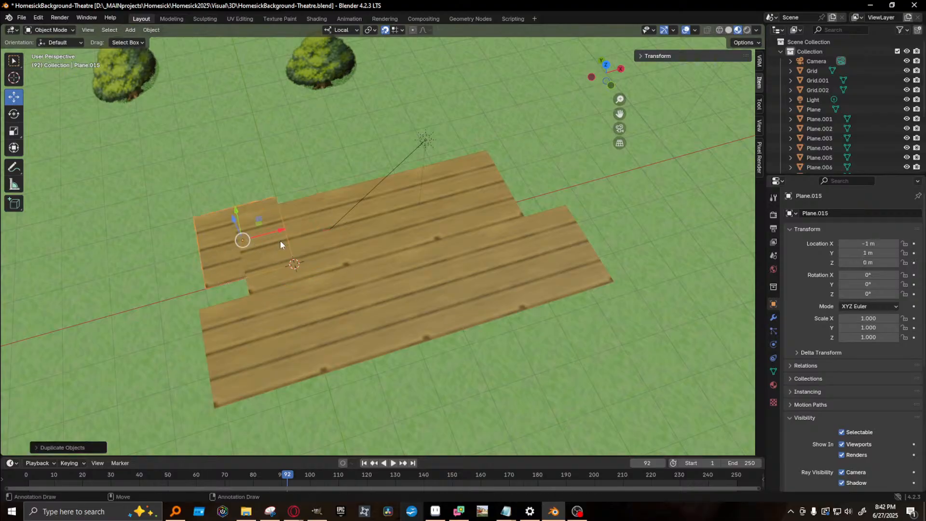
middle_click_drag(281, 244, 334, 214)
left_click_drag(271, 275, 270, 304)
middle_click_drag(429, 280, 364, 317)
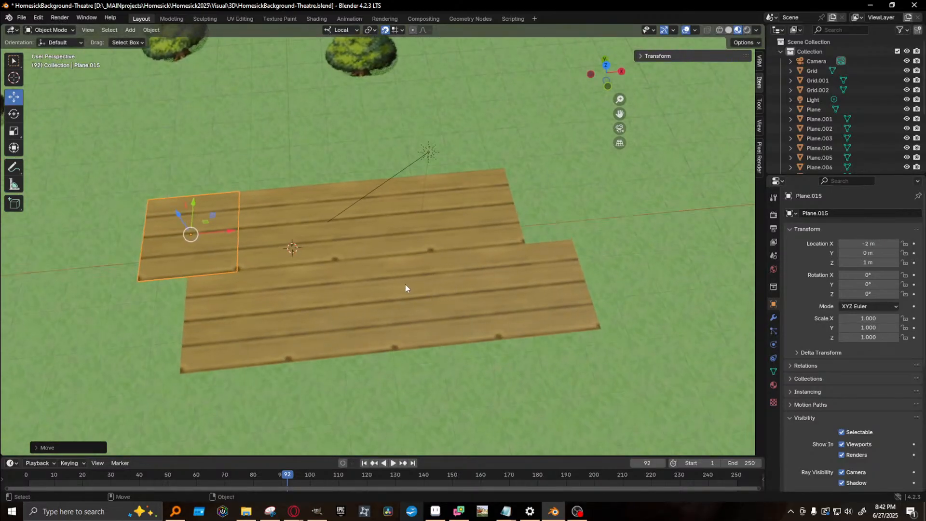
Step: Duplicate the back-row tile at X 4 m and place the copy at X 6 m, Y 0 m, Z 1 m
middle_click_drag(407, 287, 181, 321)
left_click(296, 299)
left_click(451, 225)
key("shift+d")
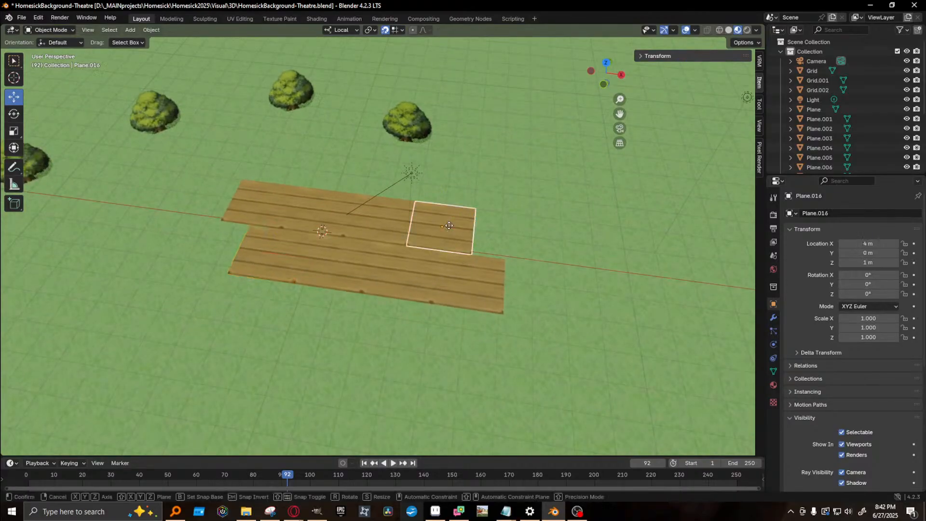
left_click(451, 225)
middle_click_drag(502, 238, 432, 248)
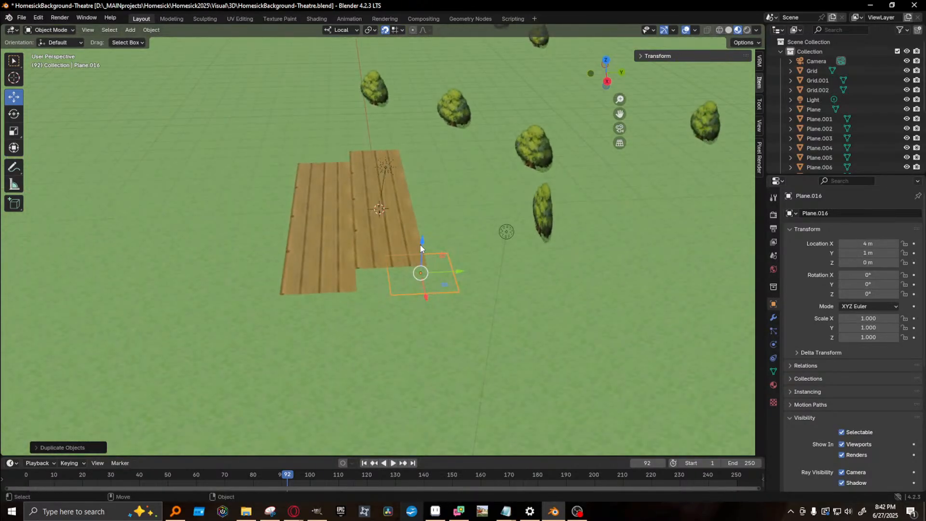
key("g")
key("z")
left_click(417, 226)
left_click_drag(420, 190, 396, 291)
middle_click_drag(297, 310, 421, 317)
middle_click_drag(360, 305, 380, 322)
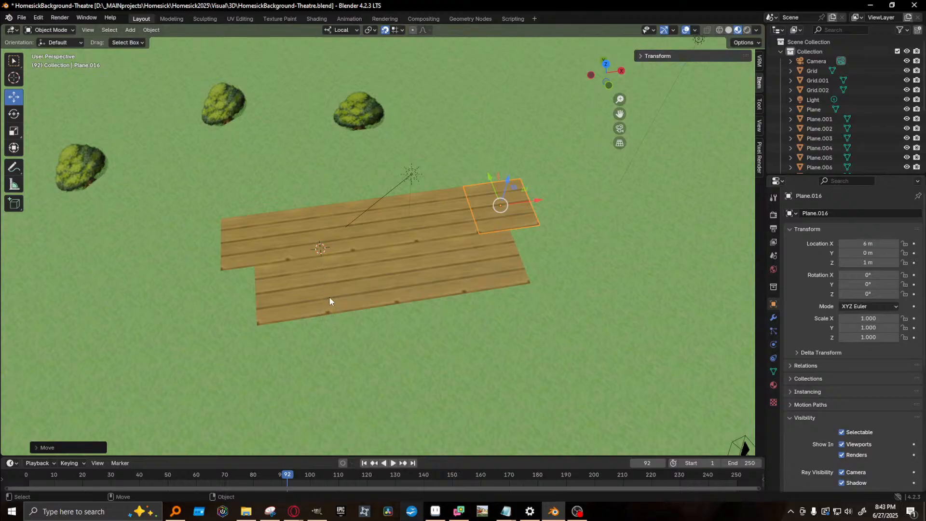
Step: Switch to Aseprite to examine the wooden stage in the commercial artwork, and return to Blender
left_click(435, 511)
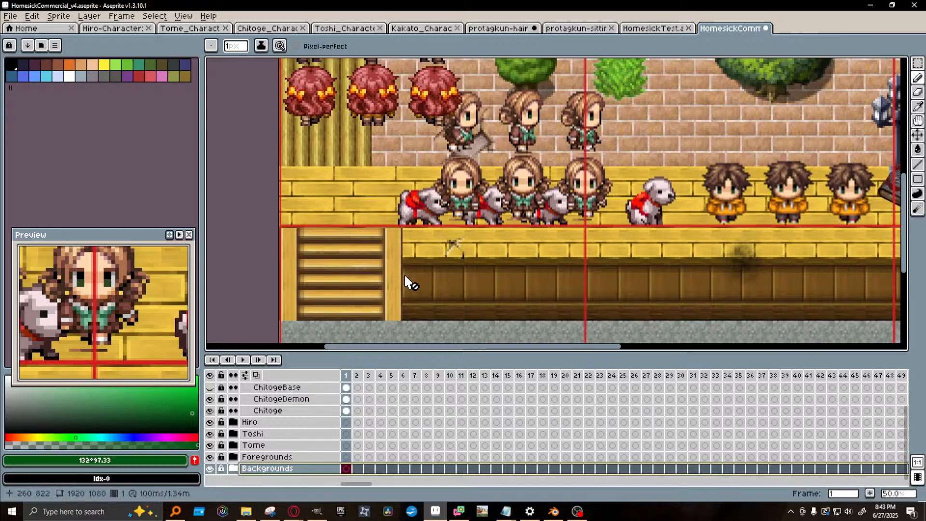
left_click(553, 512)
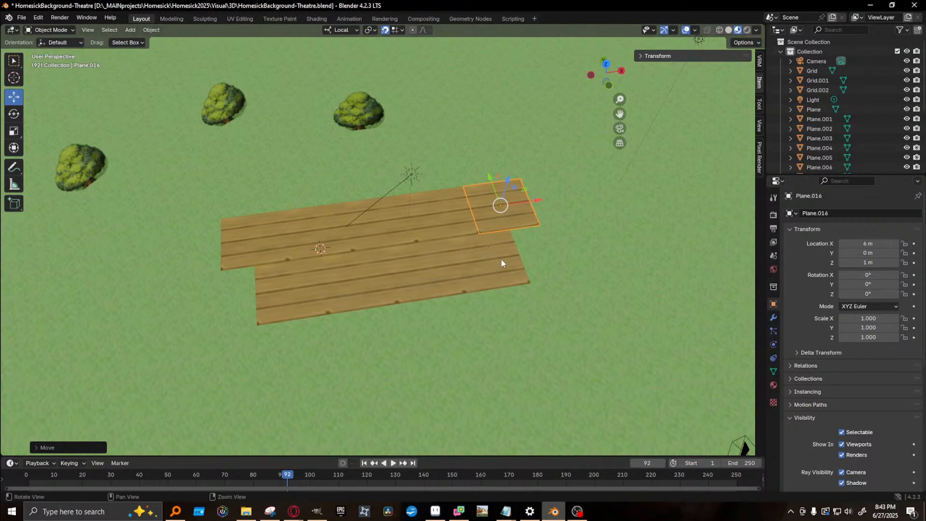
Step: Duplicate the back-row end tile and raise the copy to X 5 m, Y 1 m, Z 2 m
middle_click_drag(502, 259, 475, 275)
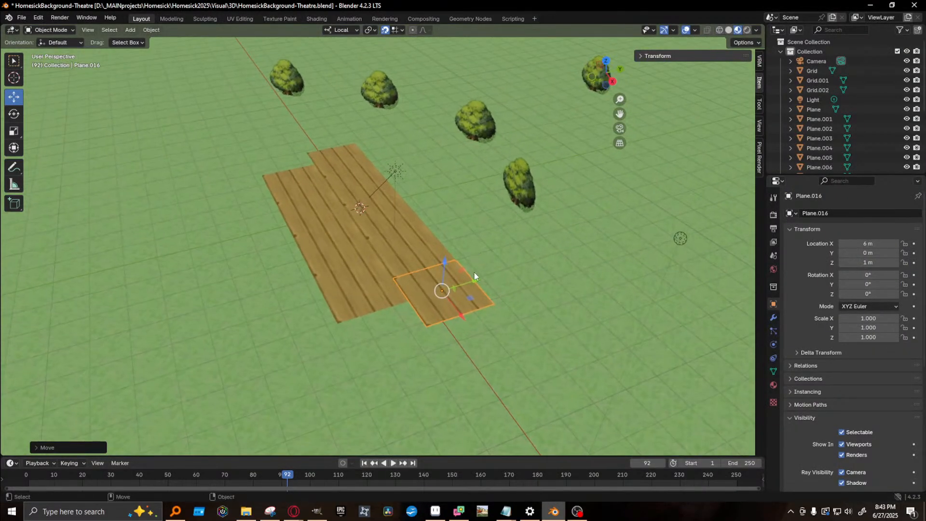
key("shift+d")
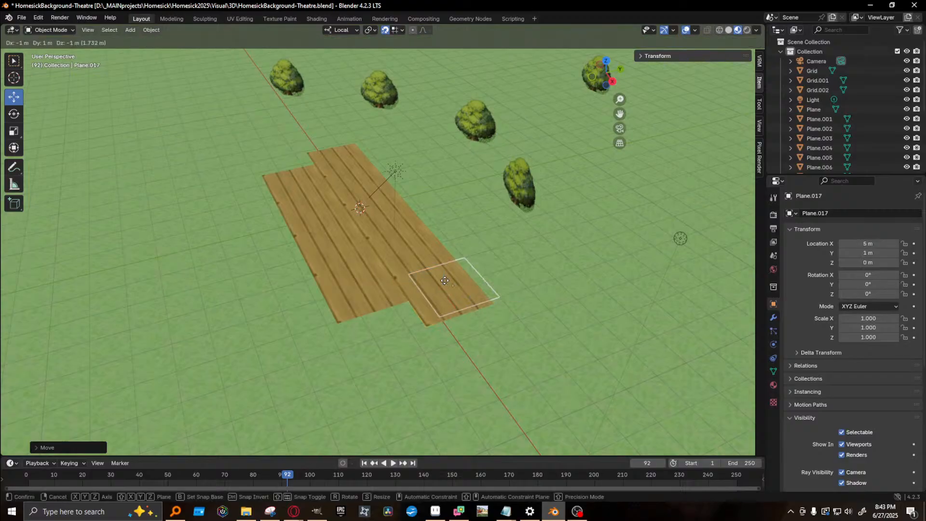
left_click(445, 280)
middle_click_drag(452, 271, 439, 249)
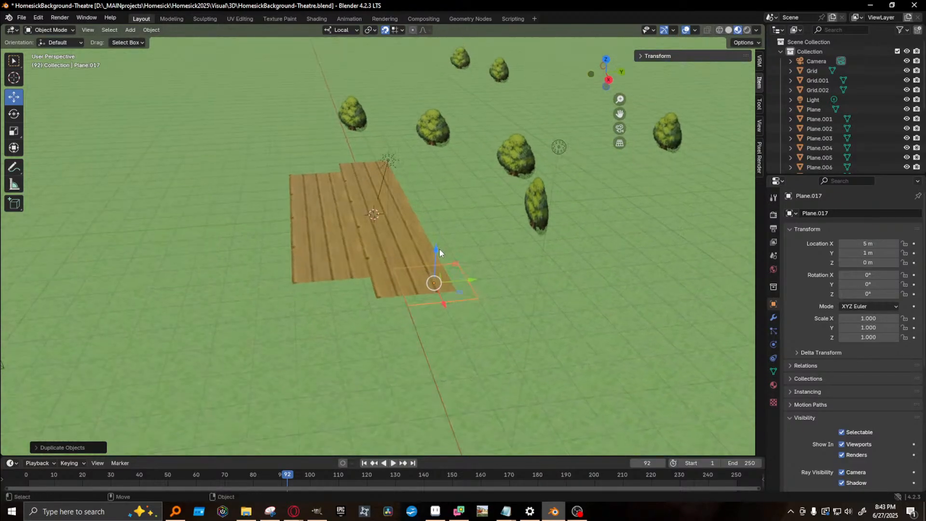
left_click_drag(437, 249, 430, 227)
Step: Make snapping affect rotation and rotate the raised tile to -90° about X so it stands upright
key("shift+space")
key("r")
left_click_drag(434, 189, 395, 230)
key("ctrl+z")
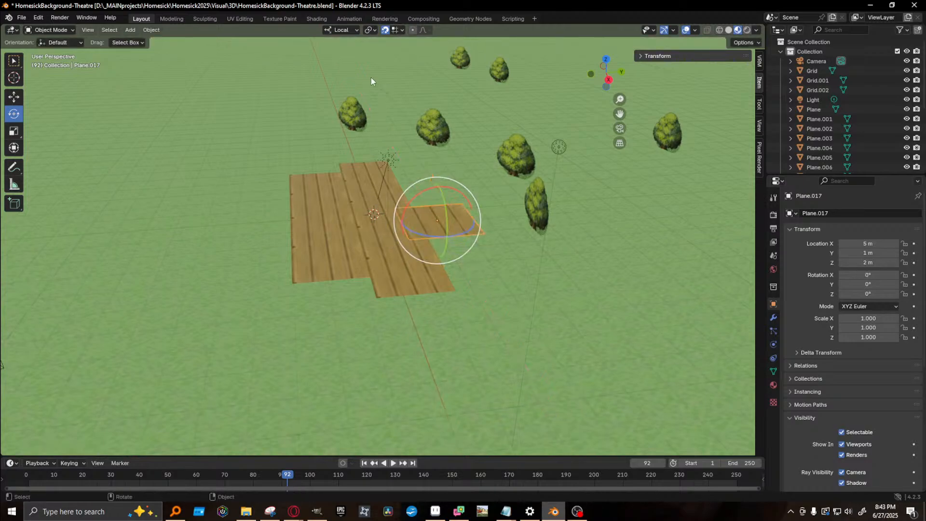
left_click(402, 30)
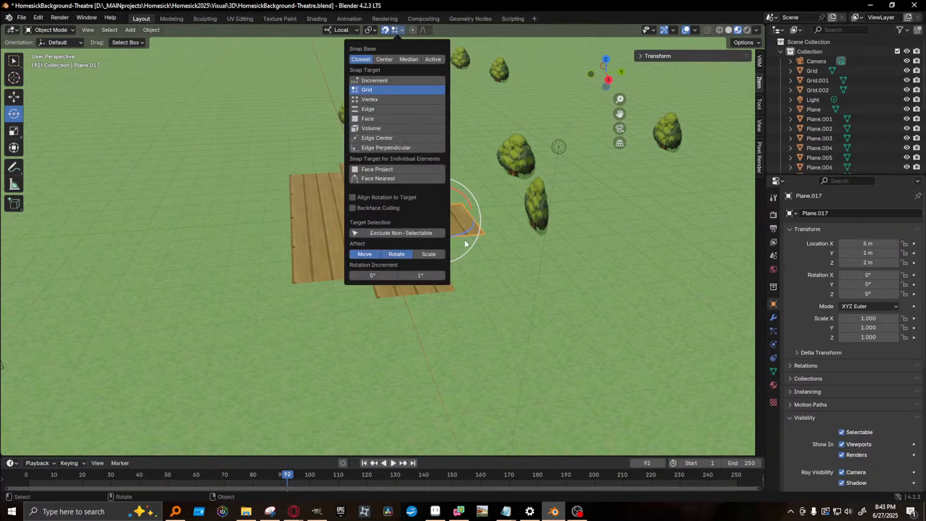
left_click_drag(425, 190, 406, 236)
middle_click_drag(406, 236, 438, 312)
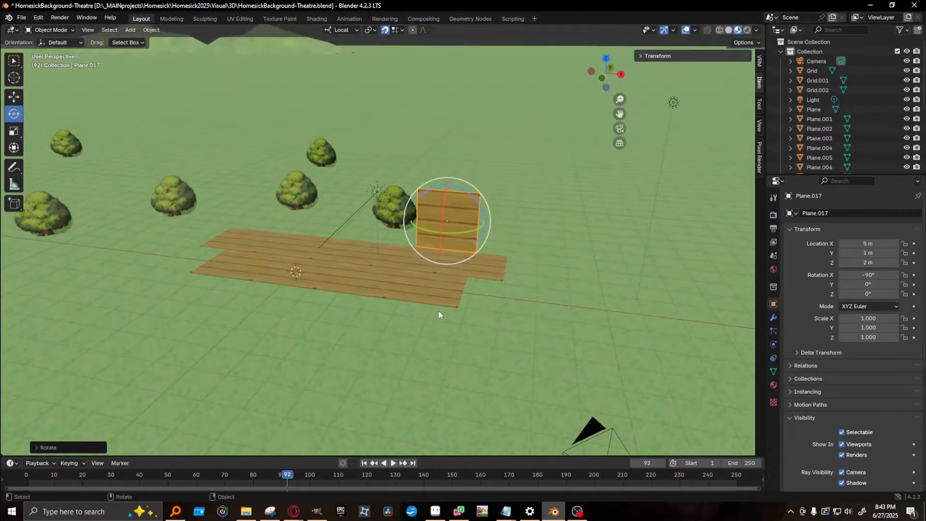
Step: Duplicate the front-row tile at X 5 m and place the copy at X 4 m, Y 0 m, Z 0 m
left_click(435, 300)
key("shift+space")
key("g")
key("shift+d")
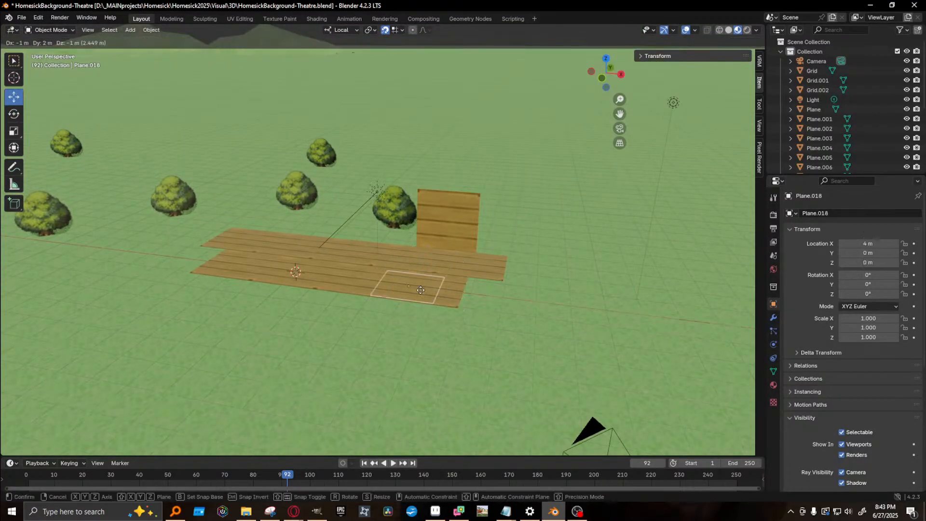
left_click(421, 293)
Step: Tilt the new tile copy about its local X axis to -60°
key("shift+space")
key("r")
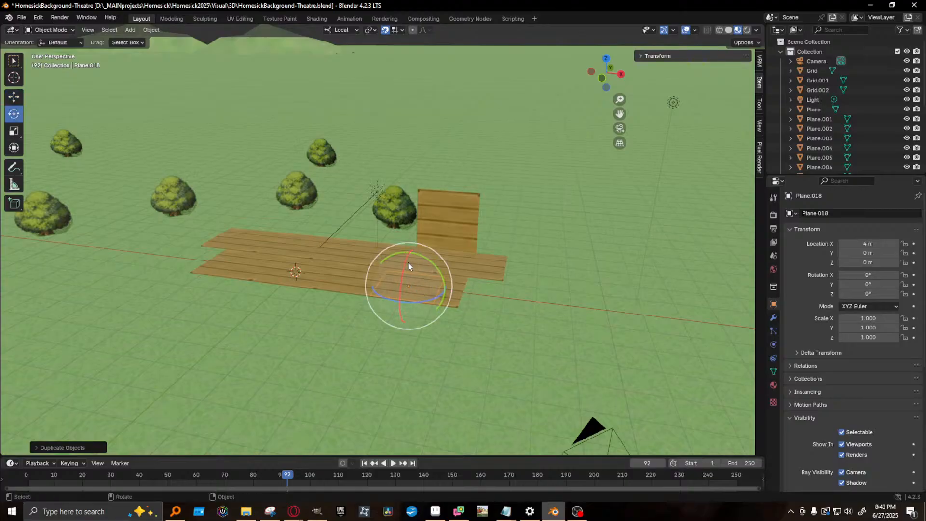
key("r")
key("x")
left_click(393, 309)
middle_click_drag(453, 243, 434, 276)
key("r")
key("x")
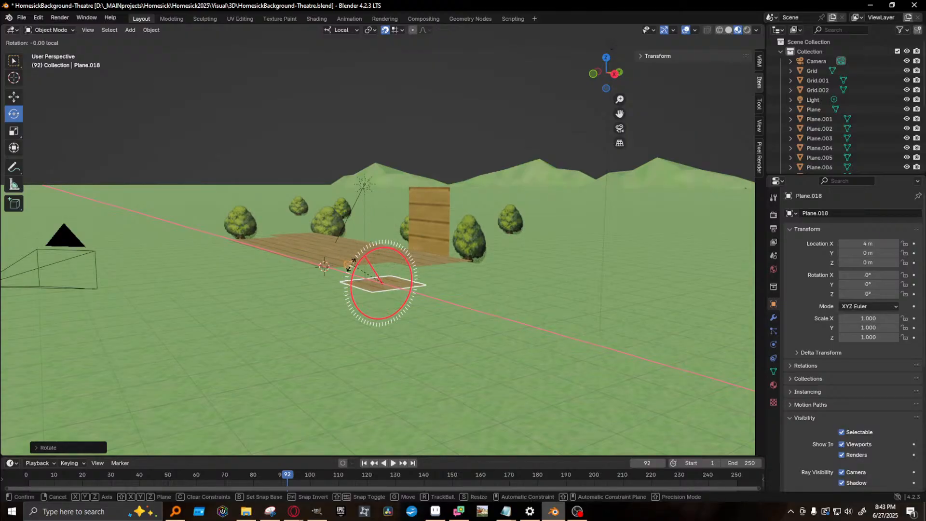
left_click_drag(363, 275, 363, 274)
Step: Move the tilted tile along its local Y axis to about Y -1.1 m, Z 1.9 m and rotate it to about -93° on X
key("w")
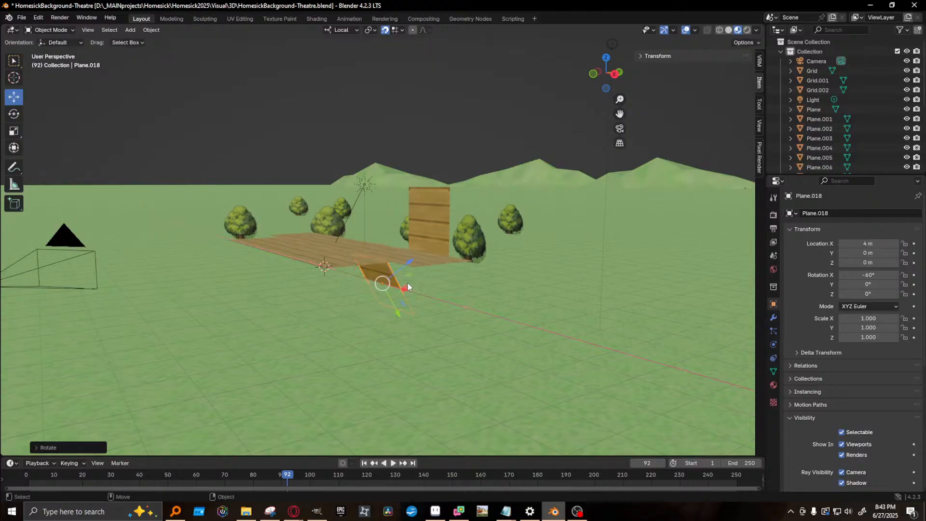
left_click_drag(396, 311, 340, 234)
key("e")
left_click_drag(331, 194, 299, 163)
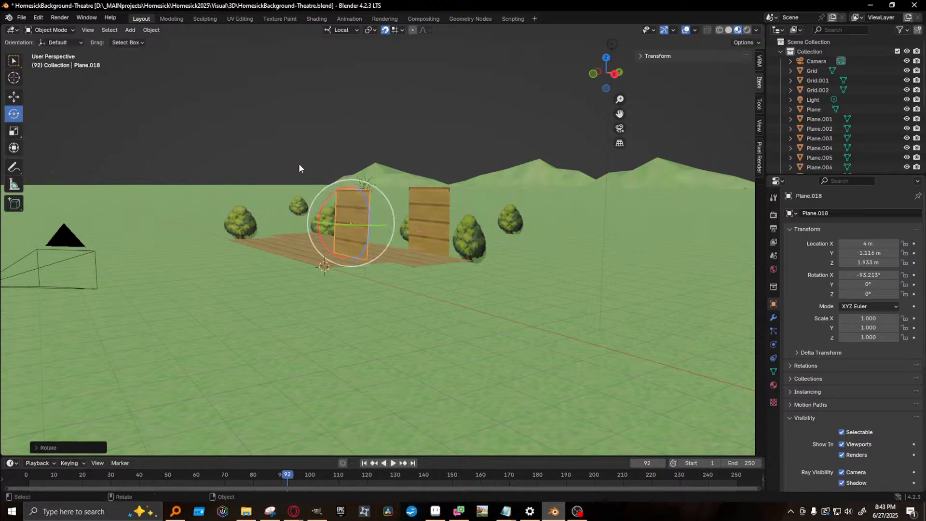
Step: Set the upright tile's X rotation to 90°
middle_click_drag(299, 163, 424, 243)
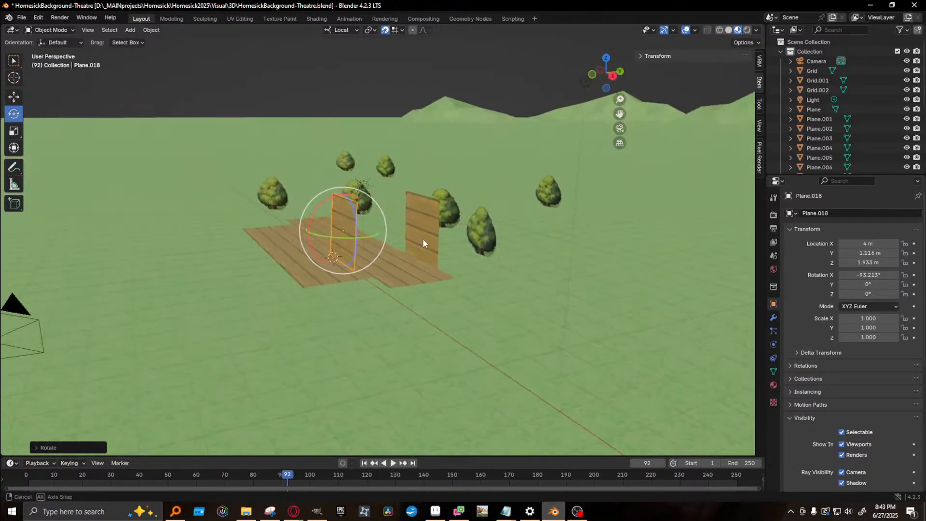
left_click(868, 274)
type("90")
key("Return")
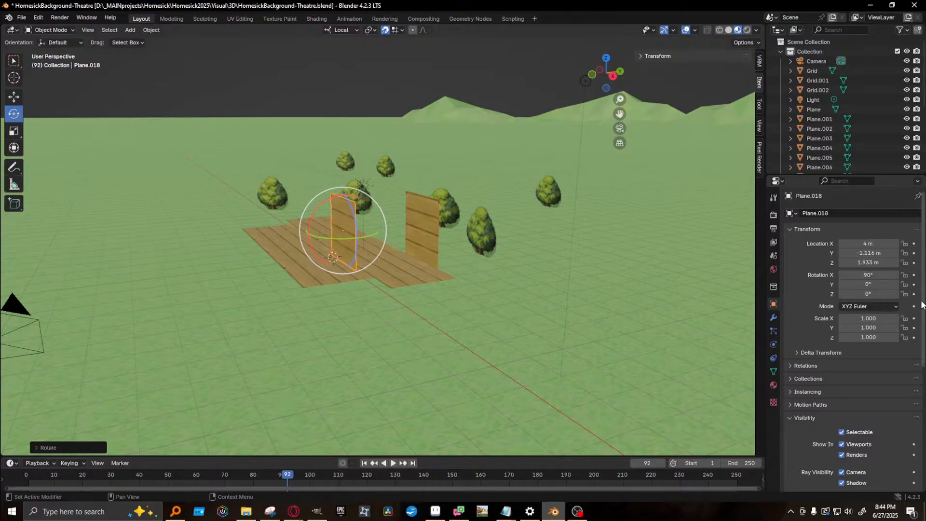
Step: Move the upright tile to X 5 m, Y -3 m, Z 0 m as a panel on the stage's front edge
middle_click_drag(372, 264, 327, 310)
key("shift+space")
key("g")
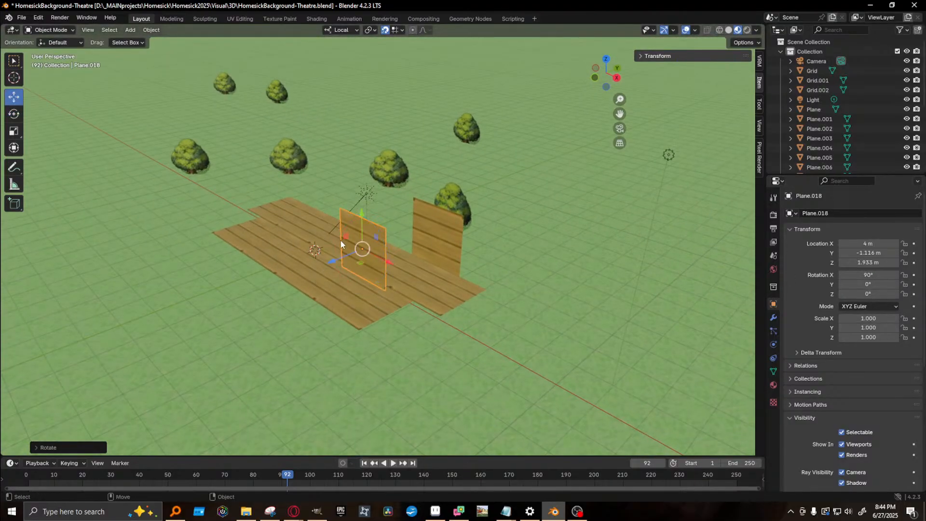
left_click_drag(336, 263, 304, 325)
middle_click_drag(309, 324, 456, 297)
mouse_move(458, 307)
left_mouse_down()
mouse_move(531, 307)
mouse_move(468, 308)
left_mouse_up()
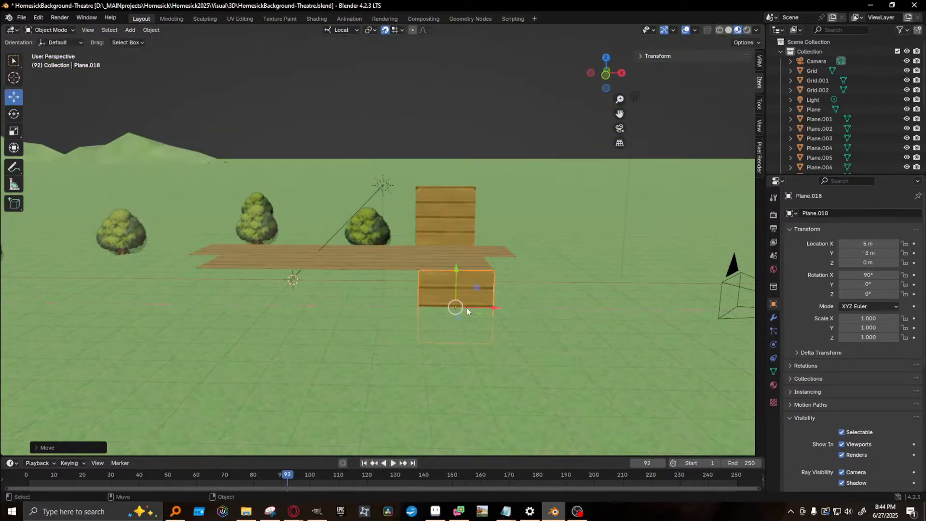
Step: Duplicate the front panel in place and shift the copy along X to X 3 m beside it
middle_click_drag(467, 308, 456, 326)
key("shift+d")
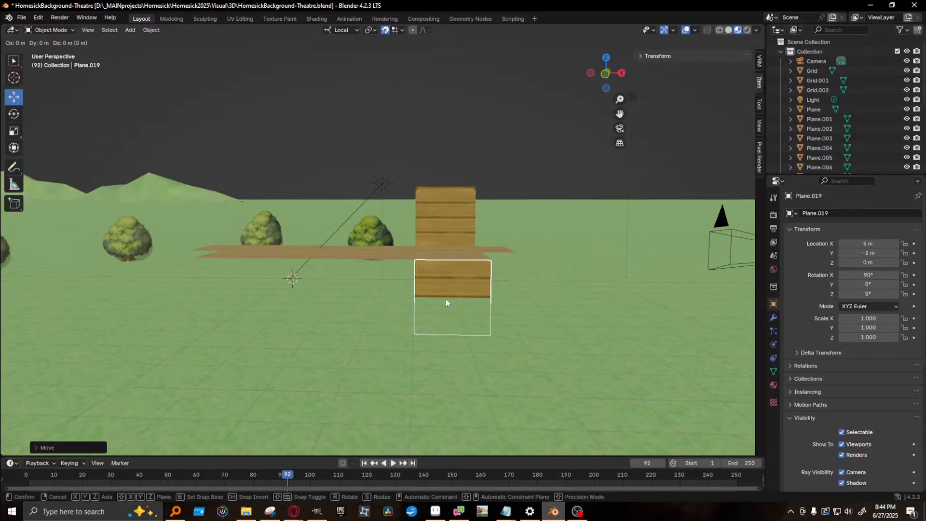
right_click(446, 299)
left_click_drag(491, 299, 420, 300)
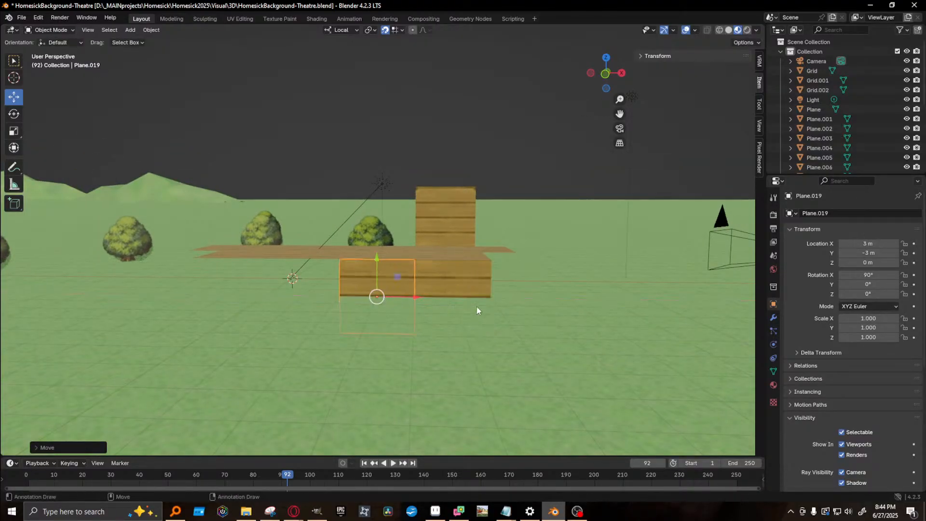
Step: Render the scene to check the stage with its new front panels
middle_click_drag(477, 306, 479, 337)
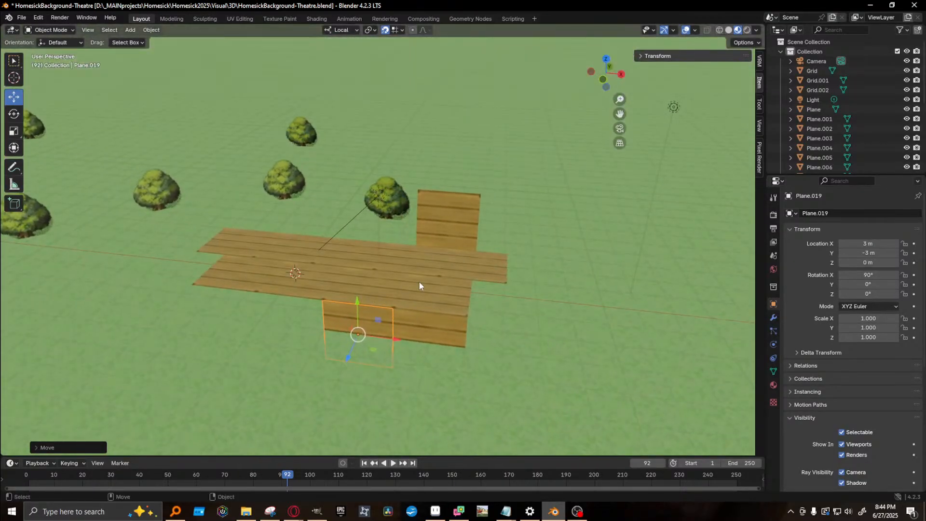
key("F12")
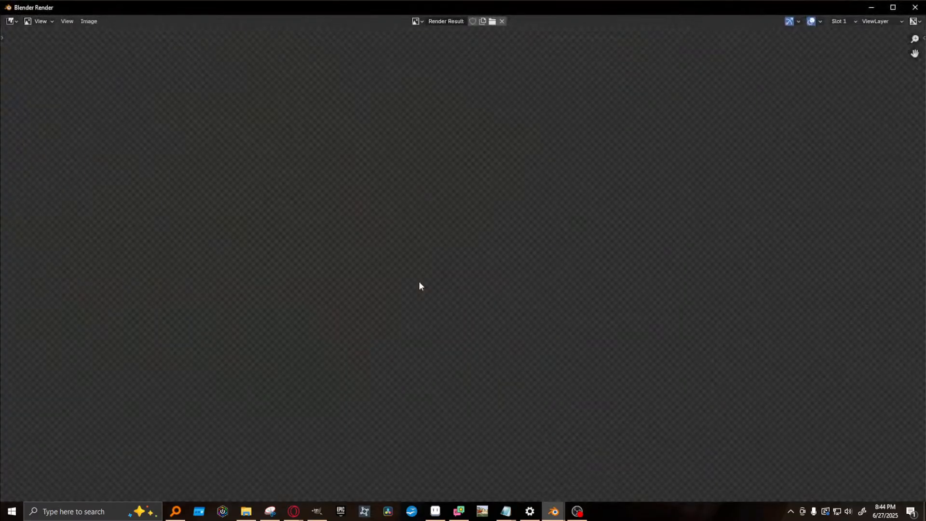
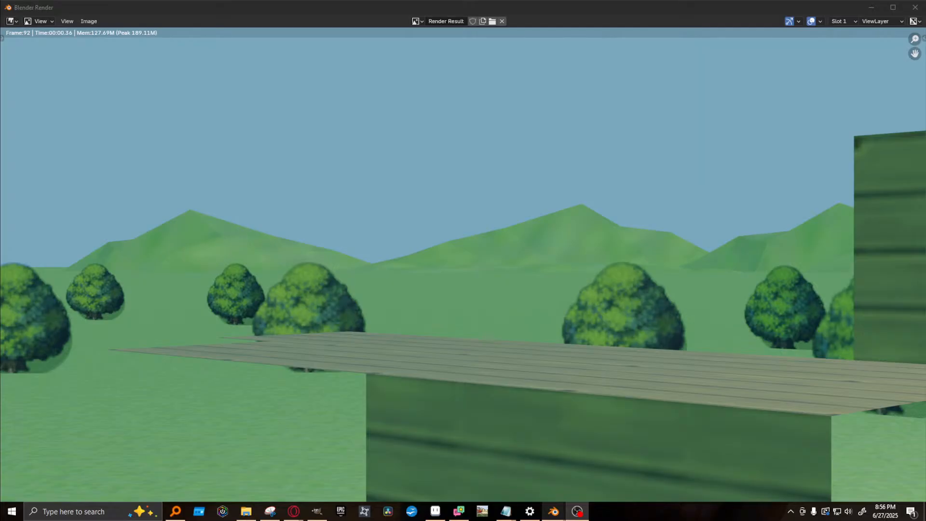
Step: Close the render and move the camera to about X 8.11 m, Y -11.11 m
left_click(686, 115)
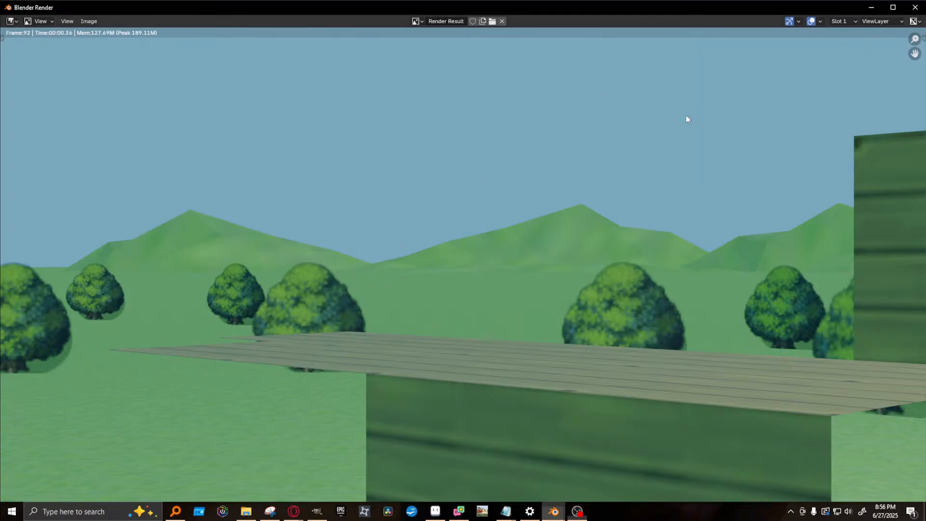
left_click(920, 7)
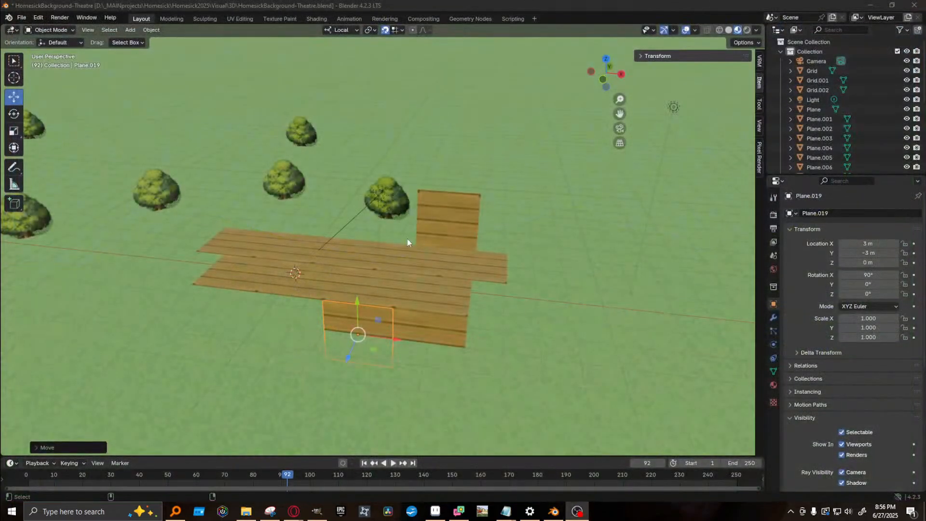
middle_click_drag(516, 308, 422, 289)
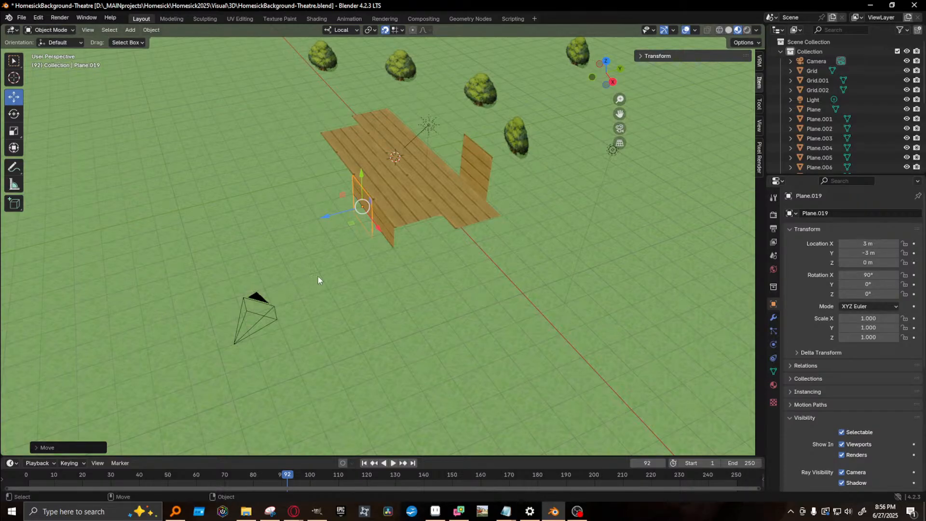
middle_click_drag(318, 274, 442, 285)
left_click(424, 301)
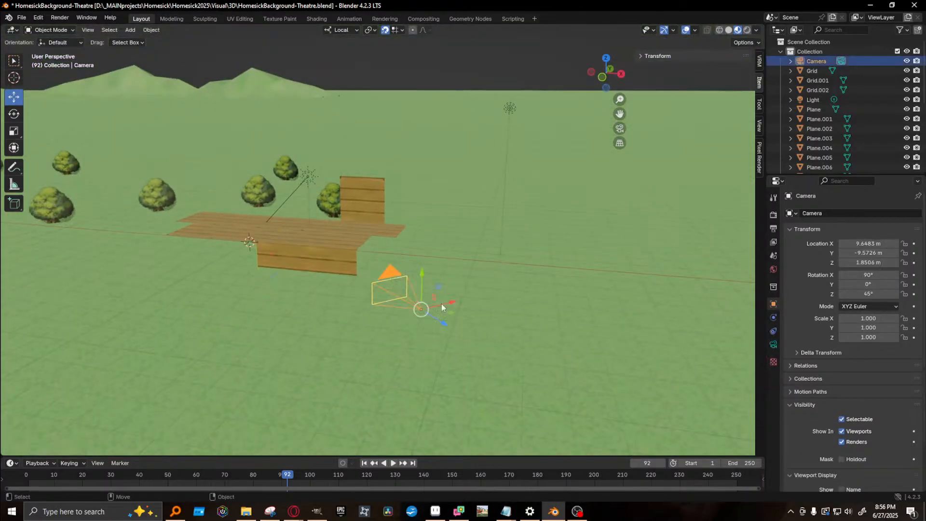
scroll(439, 307, "down", 3)
left_click_drag(433, 267, 369, 275)
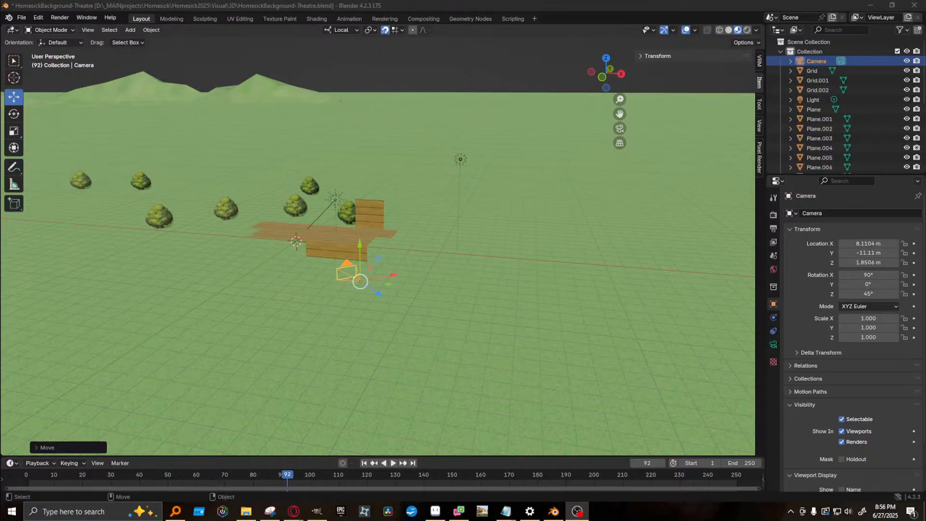
key("alt+Tab")
key("alt+Tab")
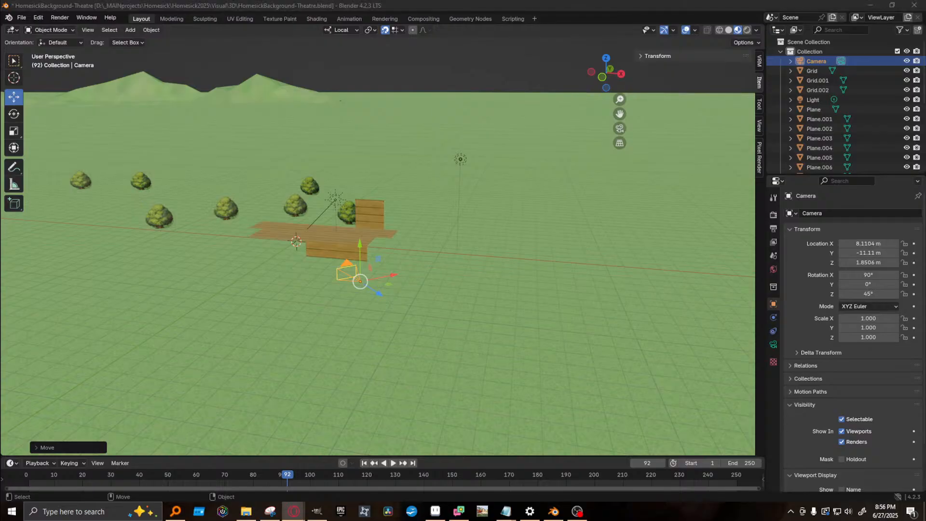
key("alt+Tab")
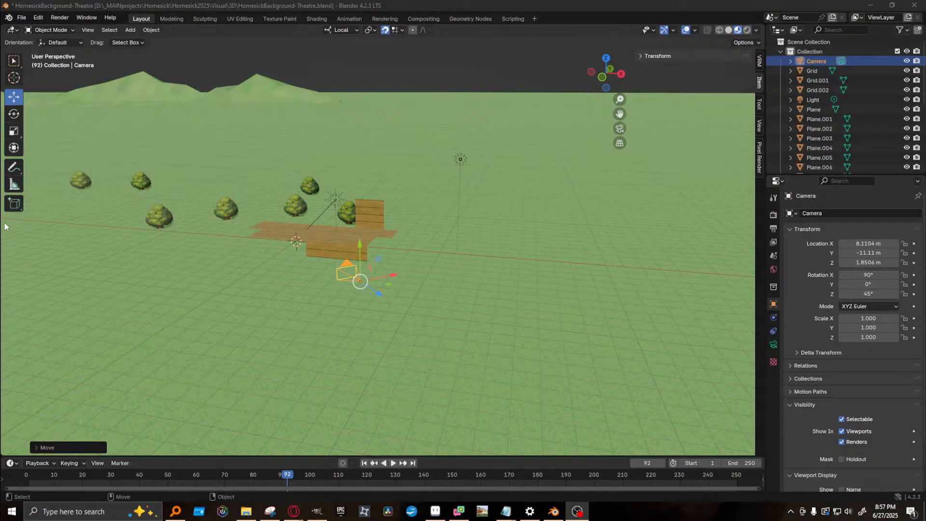
left_click(585, 3)
Step: Turn snapping off and rotate the camera about Z to about 20°
middle_click_drag(303, 360, 401, 337)
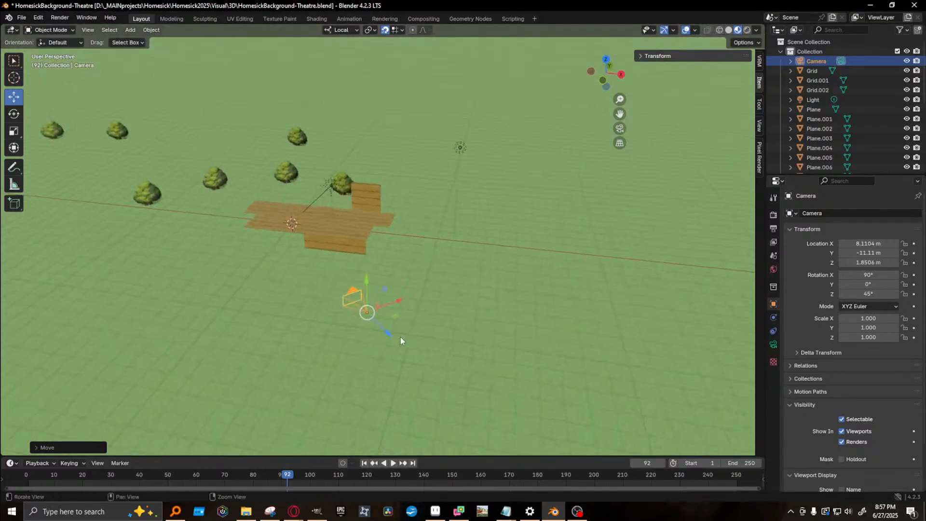
key("shift+space")
key("r")
left_click_drag(373, 334, 348, 295)
key("ctrl+z")
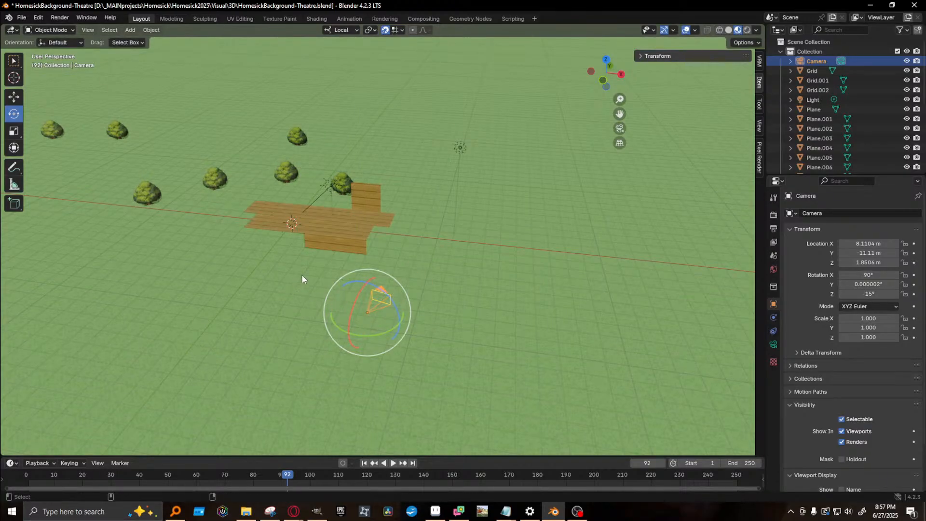
key("ctrl+z")
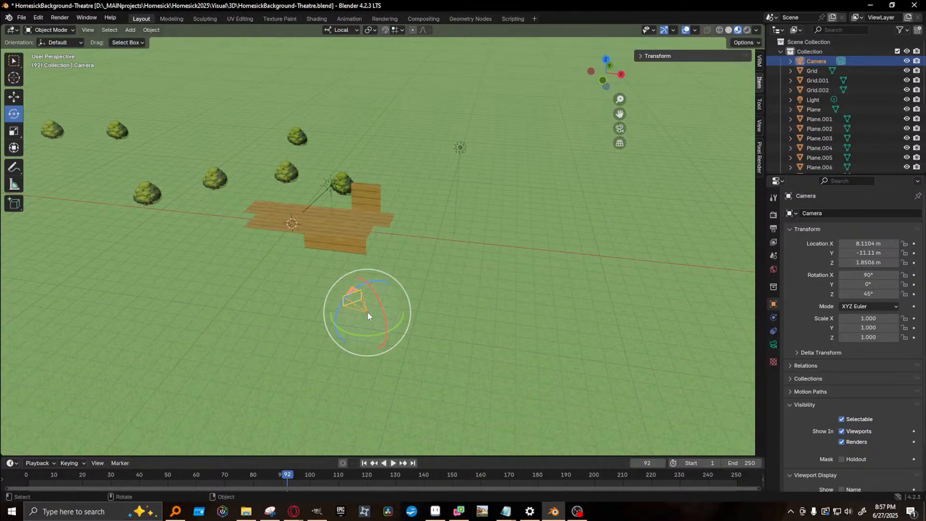
mouse_move(379, 339)
left_mouse_down()
mouse_move(344, 336)
mouse_move(368, 333)
left_mouse_up()
Step: Switch the transform orientation to Global and move the camera back to about X 7.9 m, Y -17.87 m
key("w")
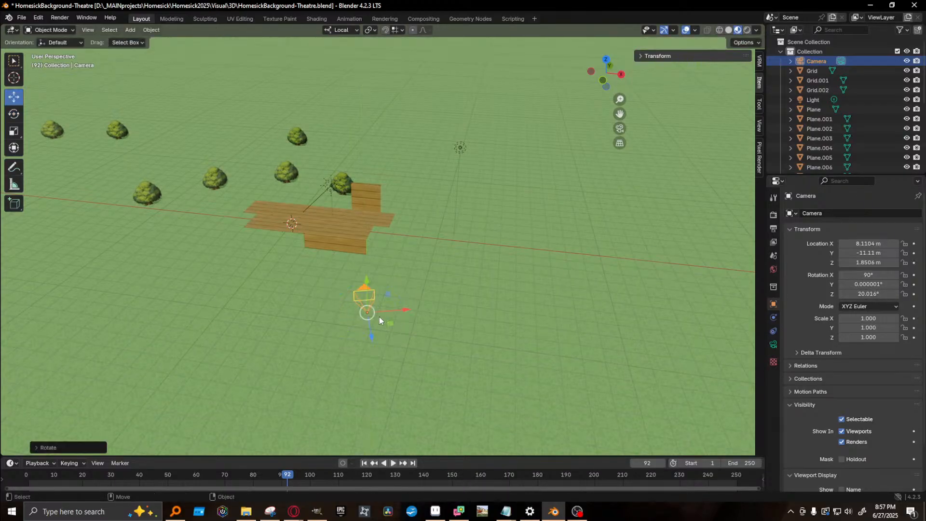
left_click(341, 30)
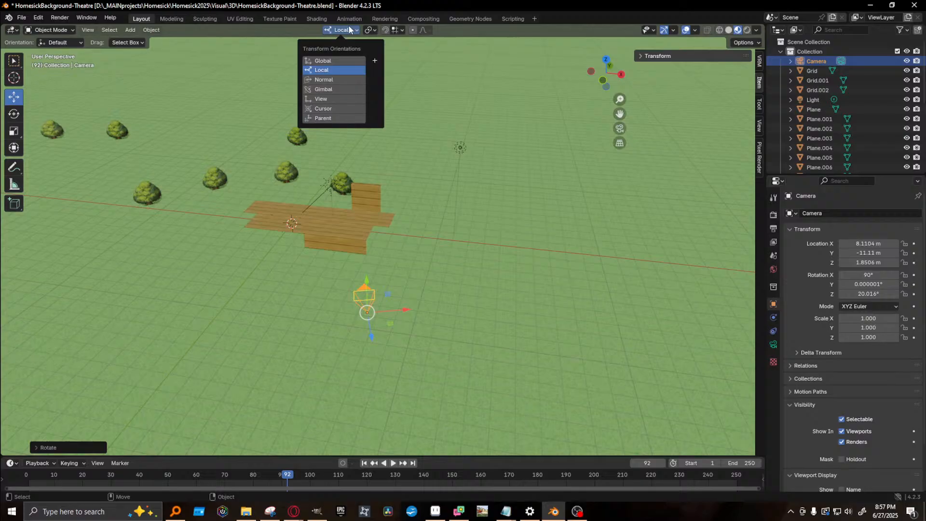
left_click(345, 59)
left_click_drag(404, 312, 350, 435)
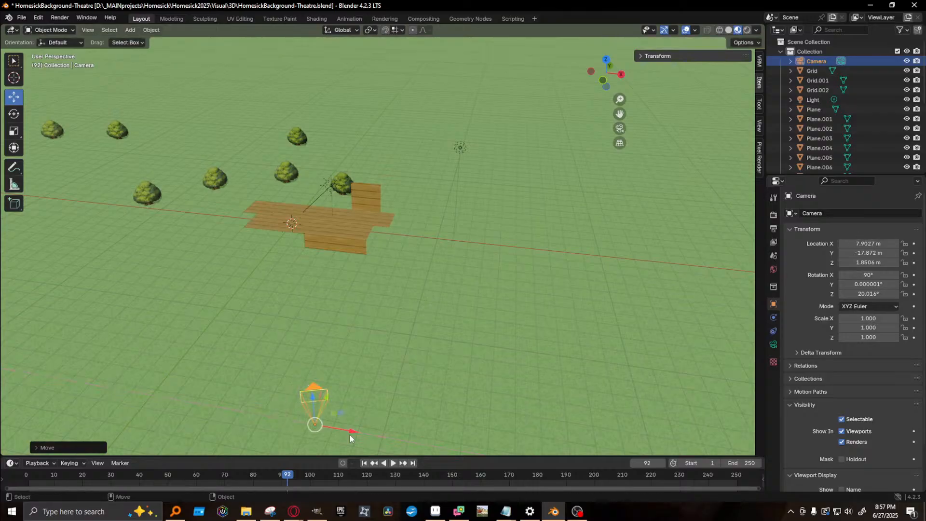
Step: Render the scene to check the stage from the new camera position, and close the render
key("F12")
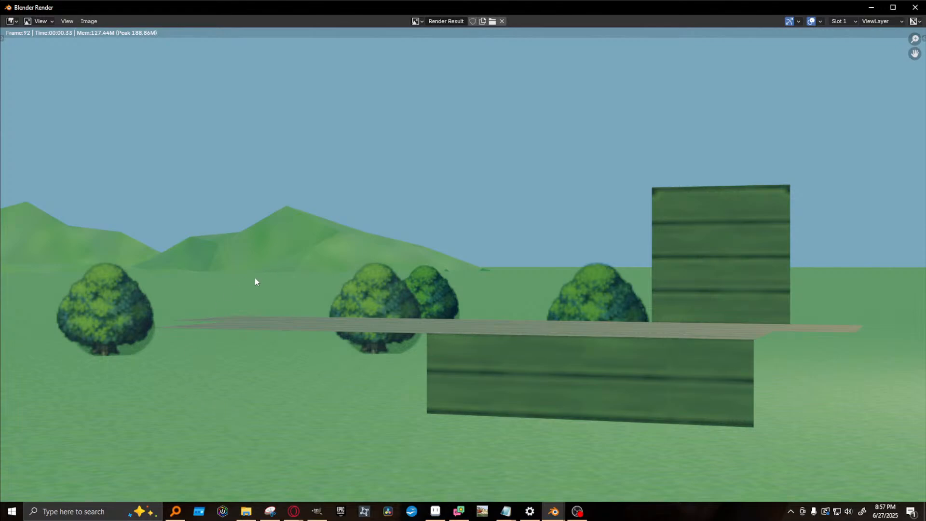
key("Escape")
scroll(357, 215, "up", 8)
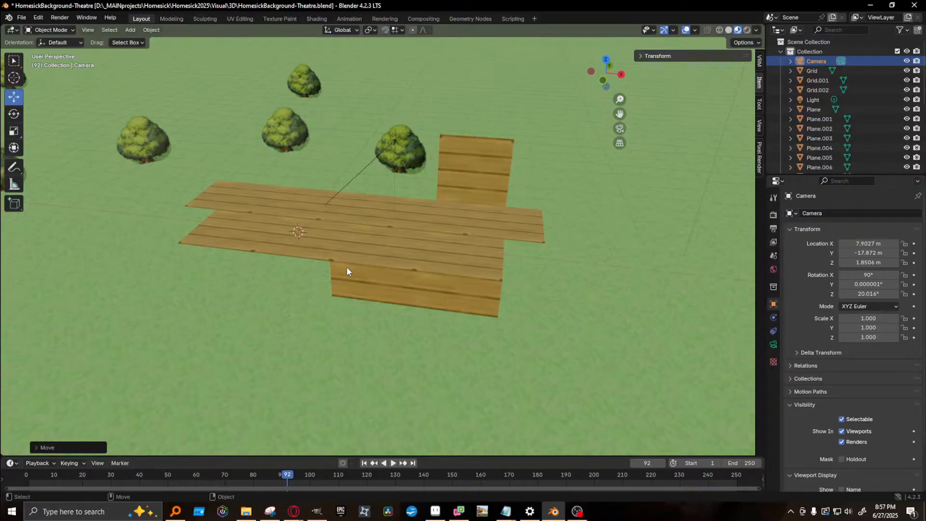
left_click(388, 264)
left_click(392, 293)
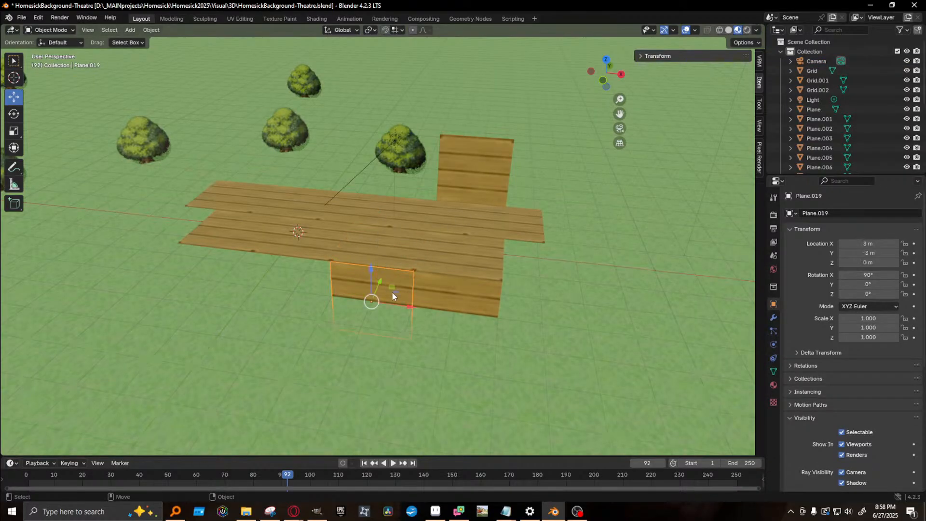
left_click(441, 291)
left_click(415, 222)
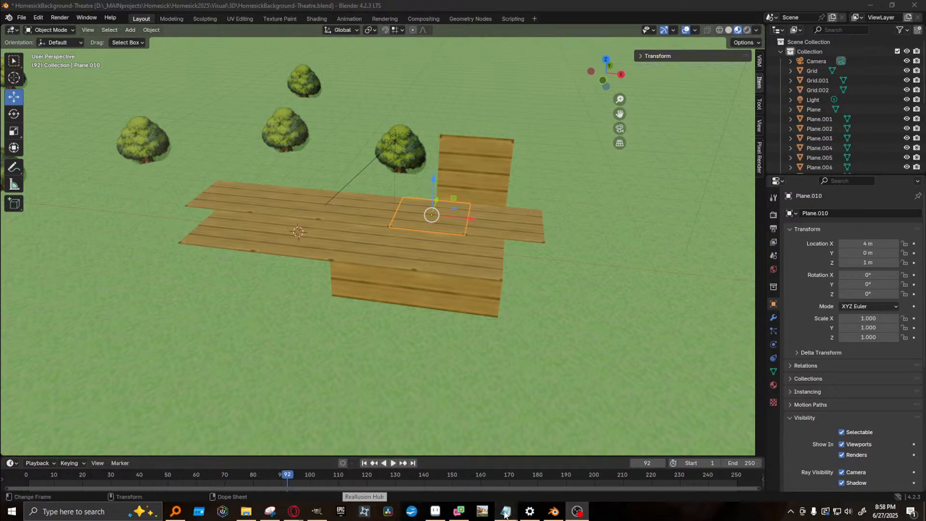
Step: Switch to the Notepad to-do list and move the line "build a full environment" to the top
mouse_move(506, 511)
left_click(553, 473)
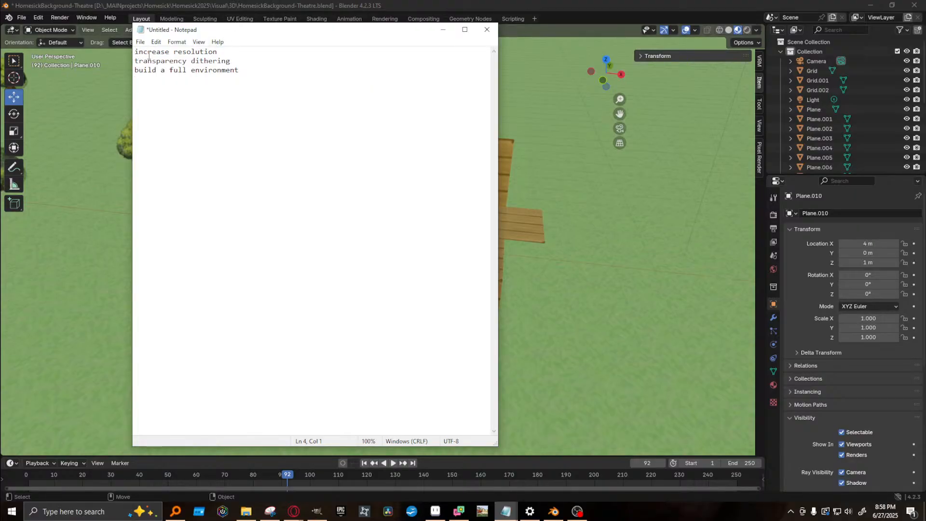
left_click(137, 71)
left_click_drag(252, 72, 135, 70)
key("ctrl+c")
key("BackSpace")
left_click(136, 51)
key("Return")
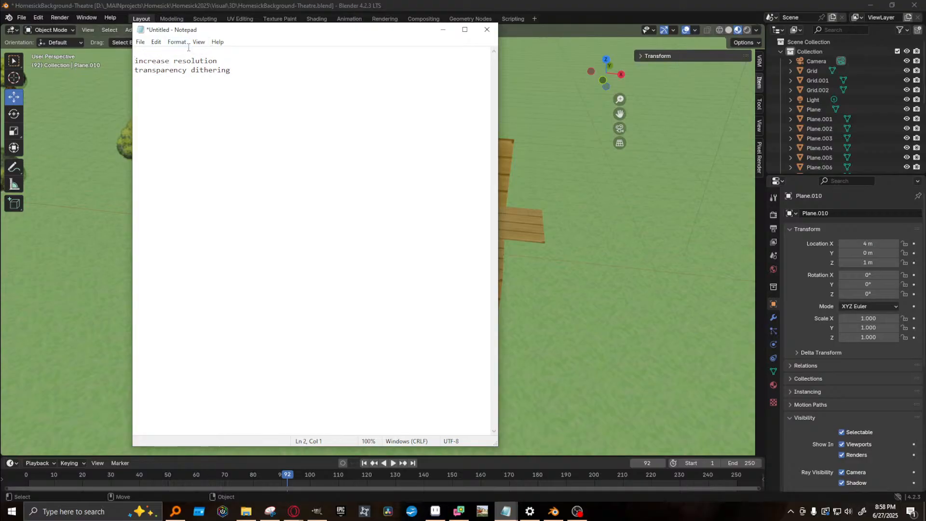
key("Up")
key("ctrl+v")
Step: Add the lines "export more sprites" and "global illumination" at the end of the to-do list
left_click(396, 133)
key("BackSpace")
type("export more sprites")
key("Return")
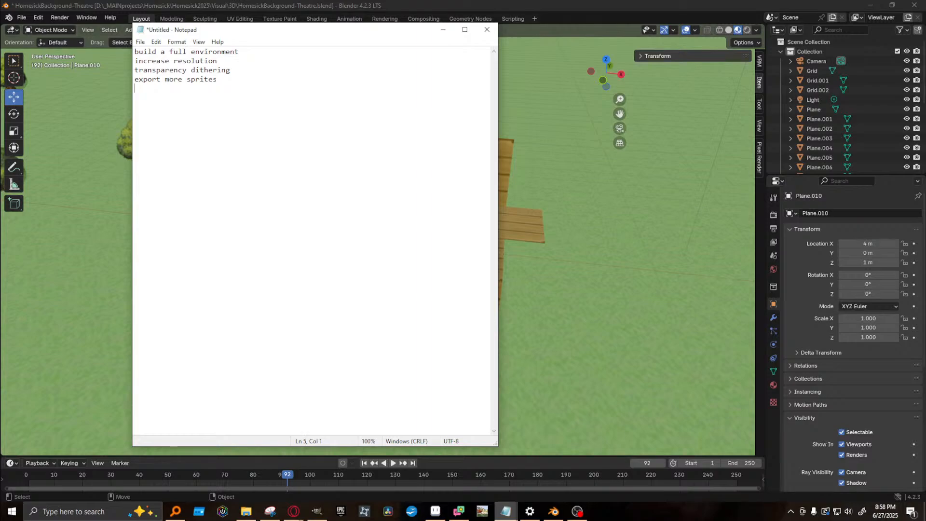
type("global illumination")
left_click(152, 51)
Step: Switch back to Blender and turn snapping back on for placing more wall panels
left_click(569, 115)
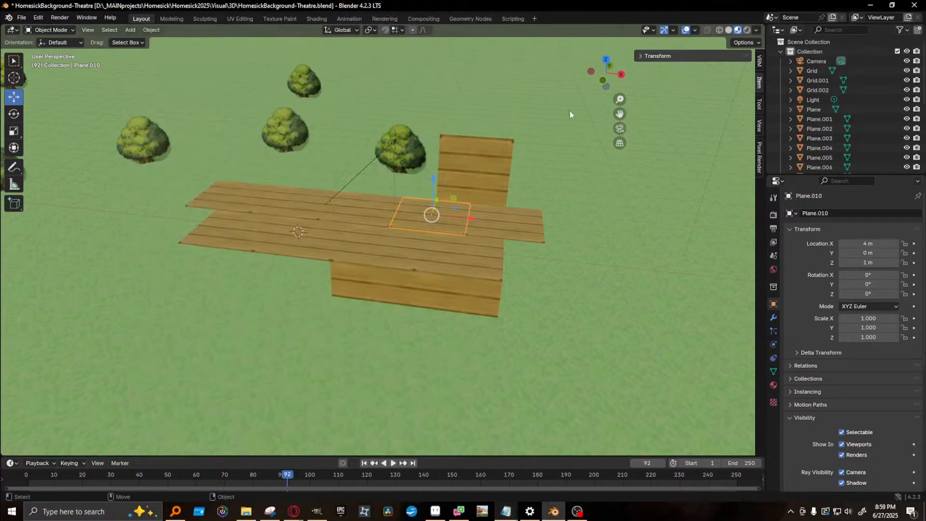
left_click(496, 172)
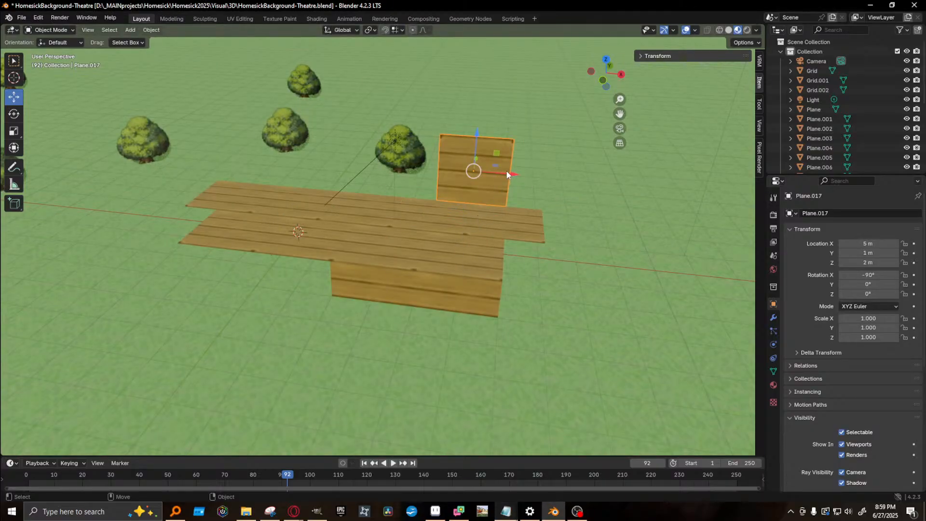
left_click(385, 30)
left_click(399, 30)
left_click(517, 183)
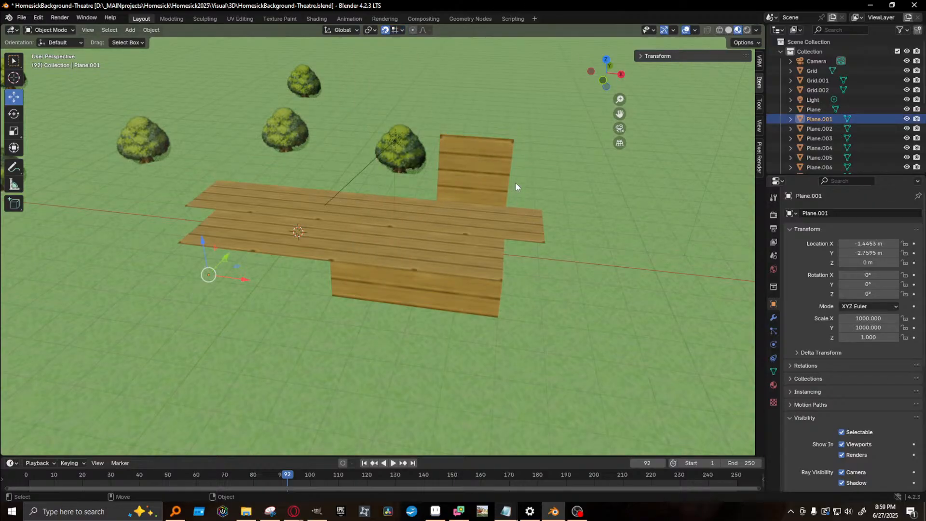
Step: Duplicate the upright panel at the stage's rear and place the copy beside it at X 3 m, Y 1 m, Z 2 m
left_click(485, 178)
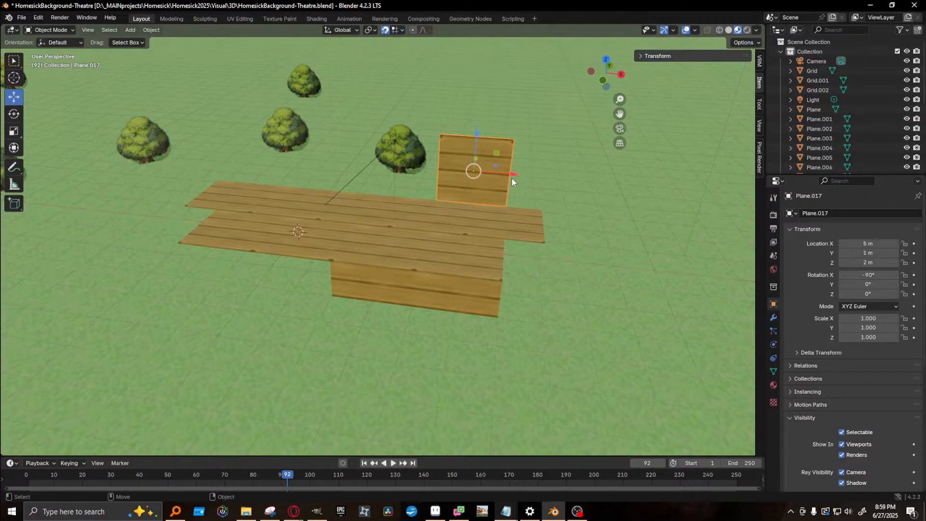
key("shift+d")
left_click(480, 184)
middle_click_drag(588, 197, 537, 205)
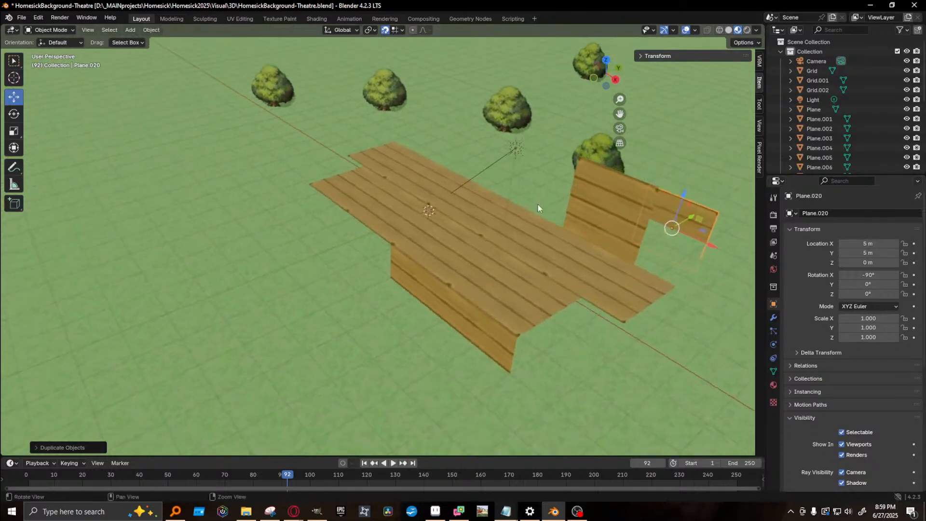
left_click_drag(642, 245, 616, 179)
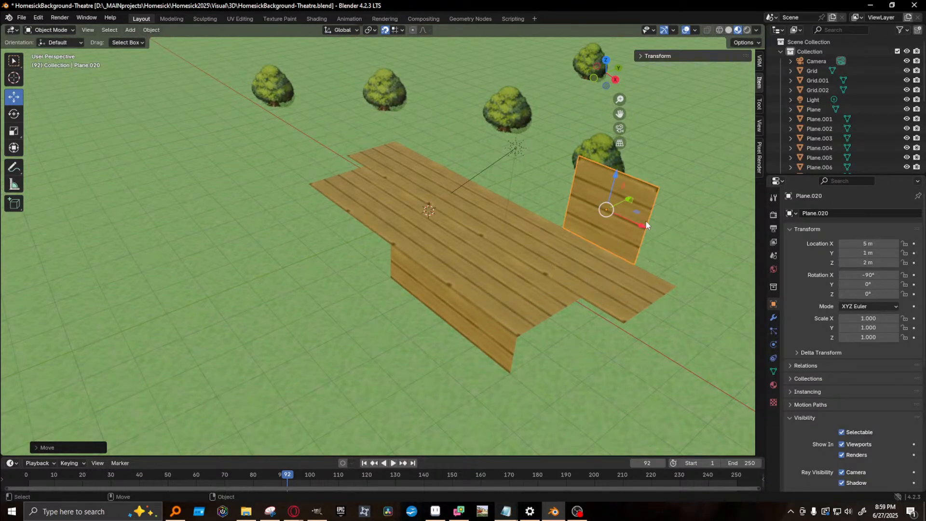
left_click_drag(646, 224, 540, 250)
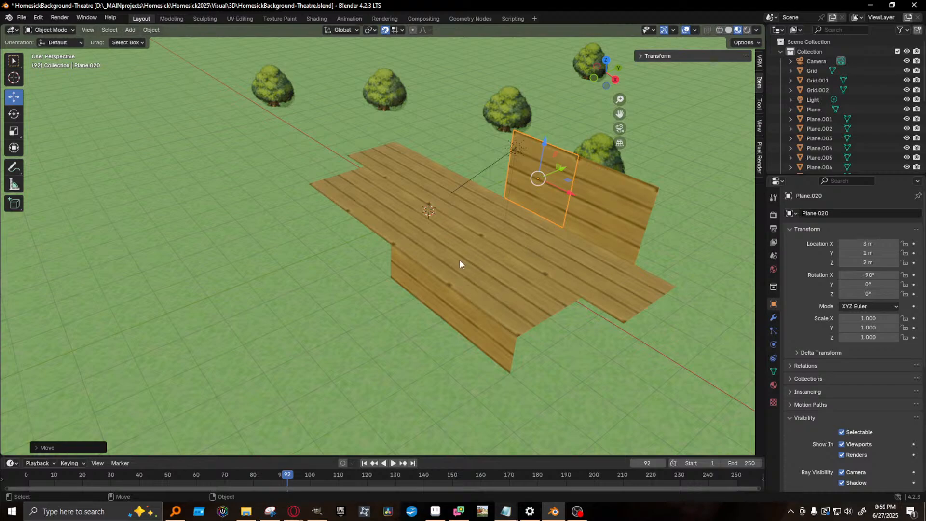
Step: Duplicate the newest rear panel and place the copy at X 1 m, Y 1 m, Z 2 m as the wall's third panel
middle_click_drag(490, 257, 375, 247)
key("ctrl+d")
left_click(375, 248)
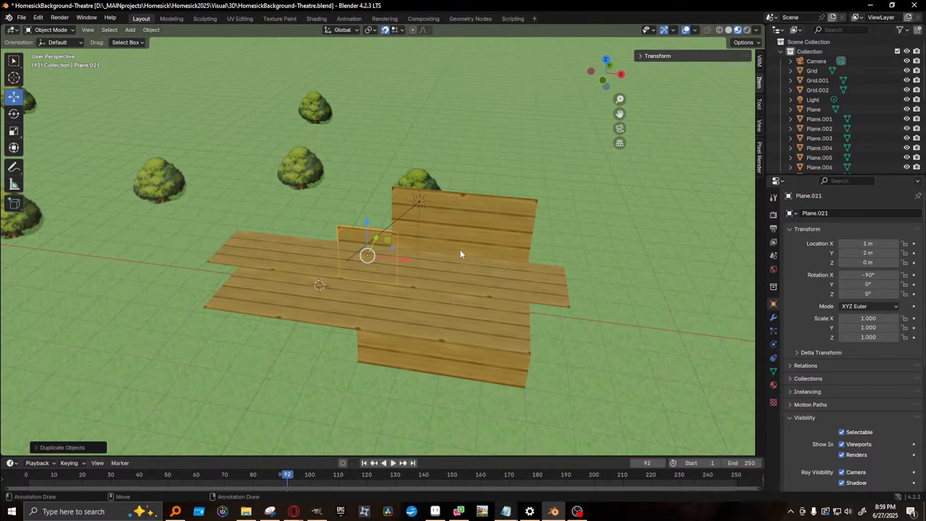
left_click_drag(544, 253, 477, 258, "alt")
left_click_drag(579, 270, 525, 227)
middle_click_drag(525, 227, 340, 300)
Step: Duplicate the third rear panel and place the copy at X -1 m, Y 1 m, Z 2 m to extend the back wall
key("shift+d")
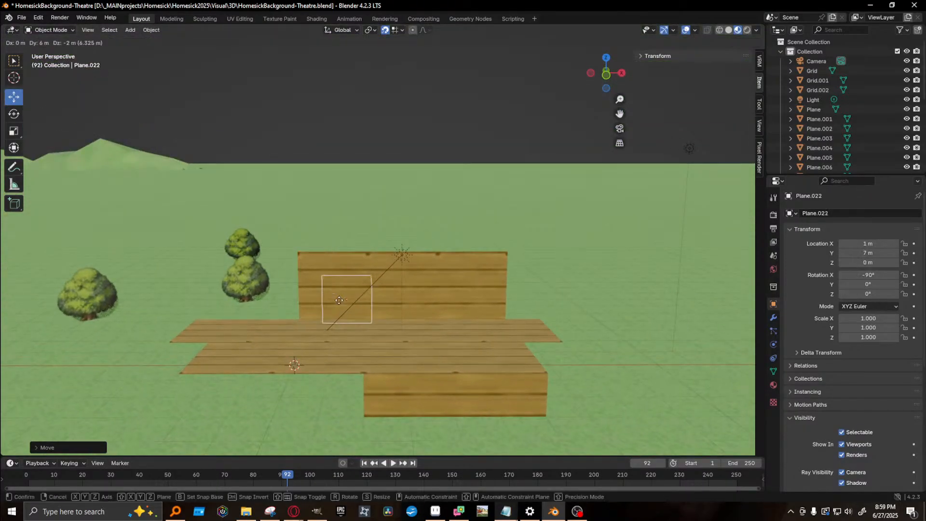
middle_click_drag(425, 305, 387, 316)
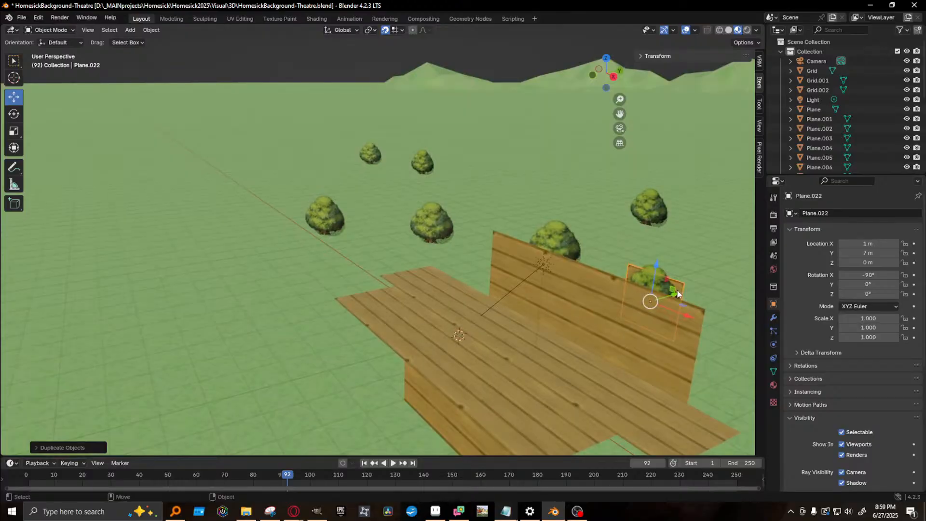
left_click_drag(670, 293, 489, 199)
left_click_drag(521, 233, 485, 225)
middle_click_drag(512, 290, 540, 227)
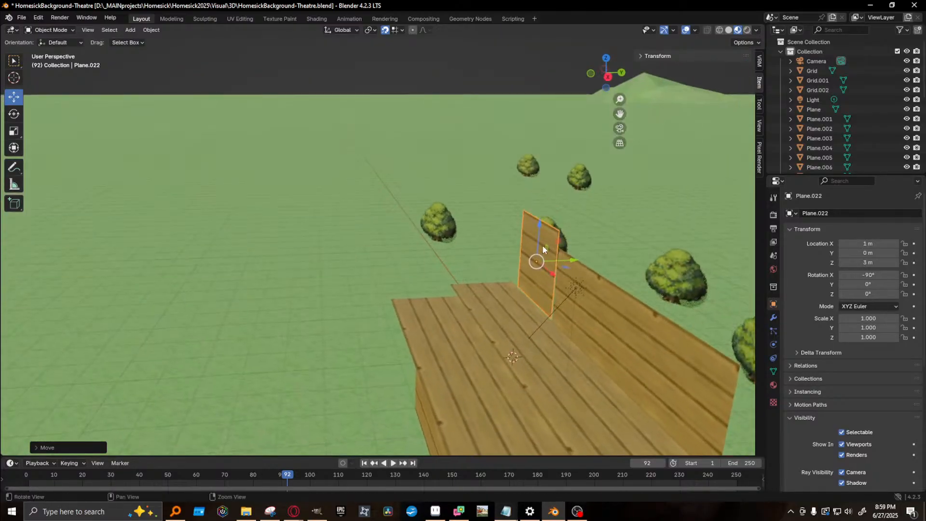
left_click_drag(540, 224, 539, 262)
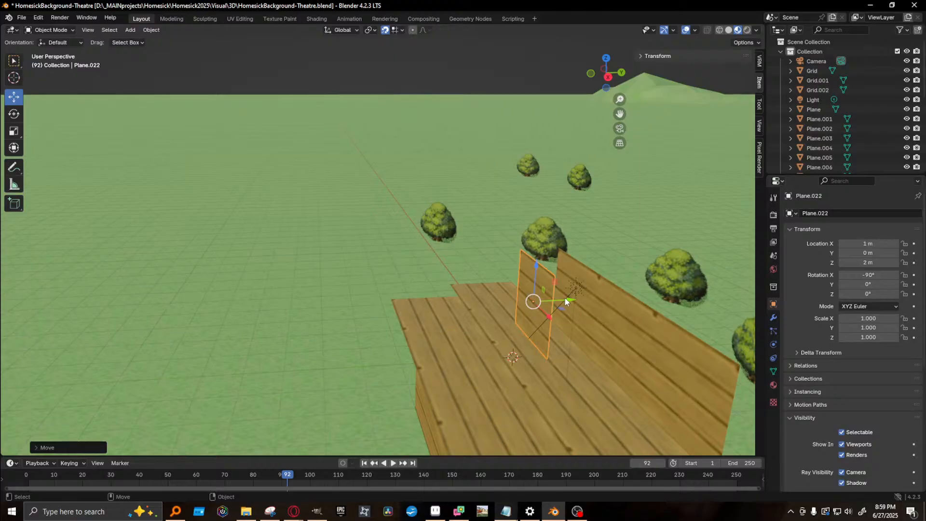
left_click_drag(566, 297, 494, 317)
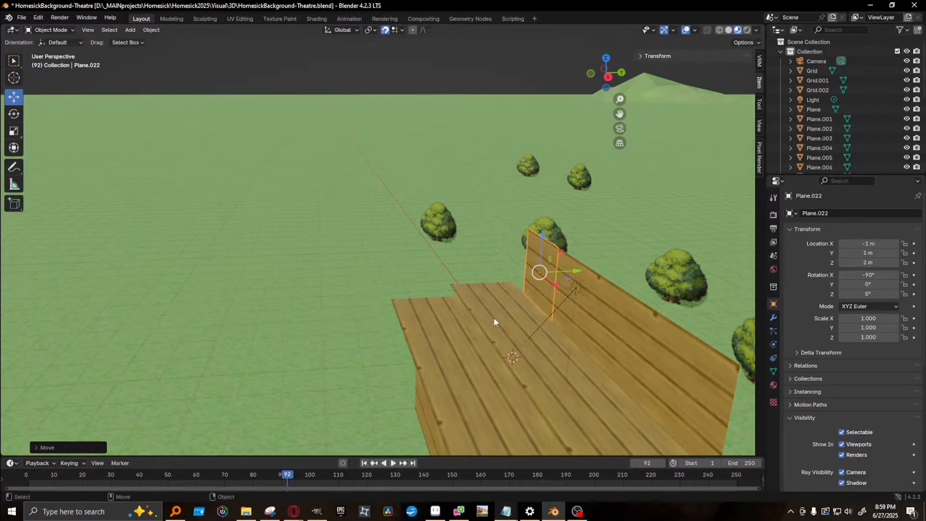
Step: Duplicate the stage's front-edge panel at X 3 m and place the copy beside it at X 1 m, Y -3 m, Z 0 m
middle_click_drag(494, 318, 417, 377)
left_click(417, 374)
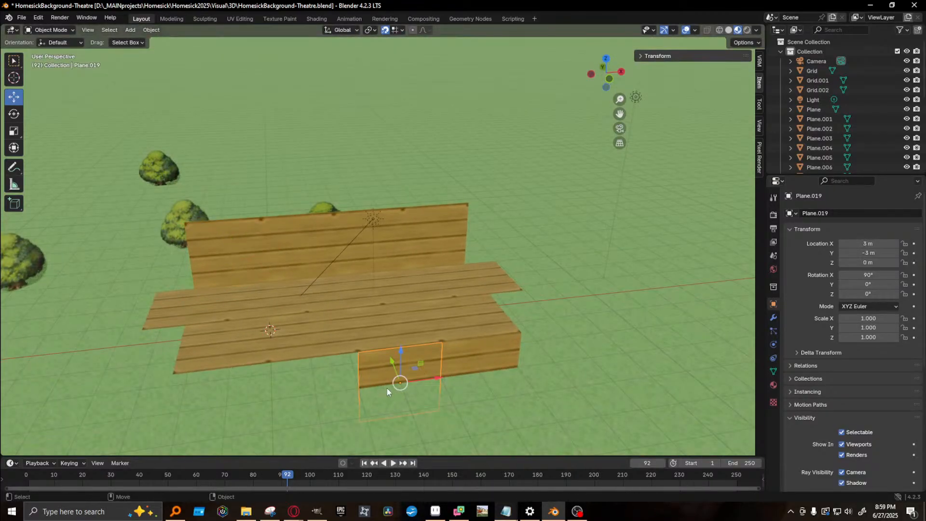
key("shift+d")
right_click(387, 386)
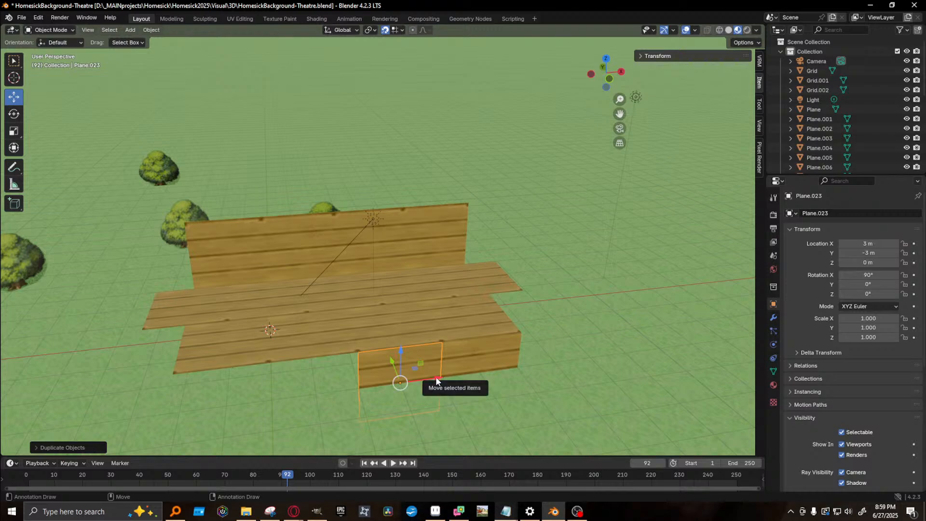
left_click_drag(436, 379, 336, 384)
Step: Duplicate the newest front-edge panel and place the copy at X -1 m, Y -3 m, Z 0 m to complete the stage front
key("shift+d")
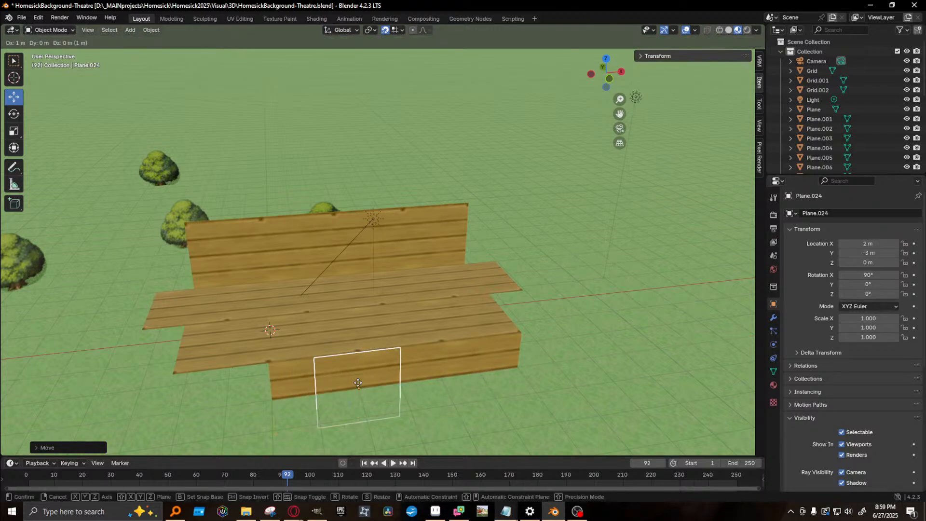
left_click(400, 383)
left_click_drag(400, 383, 227, 391)
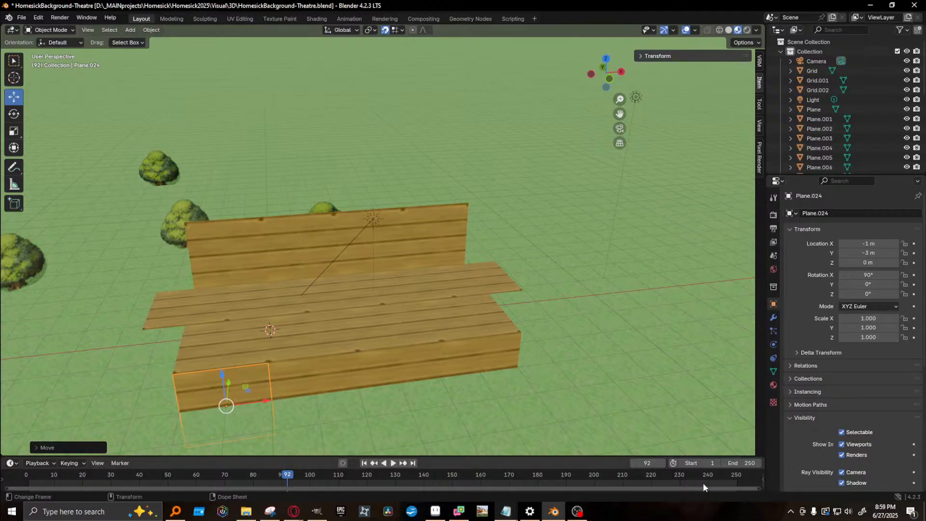
Step: Switch to Aseprite and examine the front face of the stage in the HomesickCommercial reference artwork
left_click(427, 515)
scroll(590, 294, "down", 1)
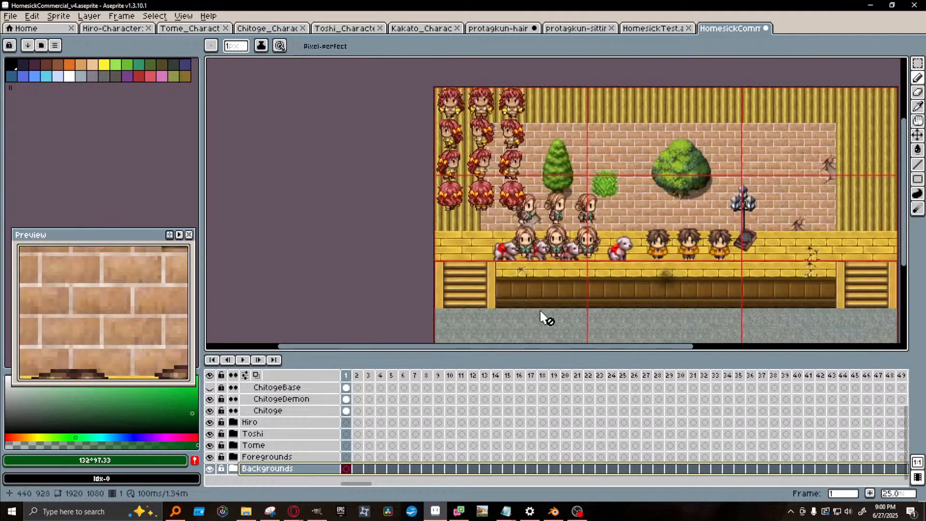
scroll(543, 314, "up", 1)
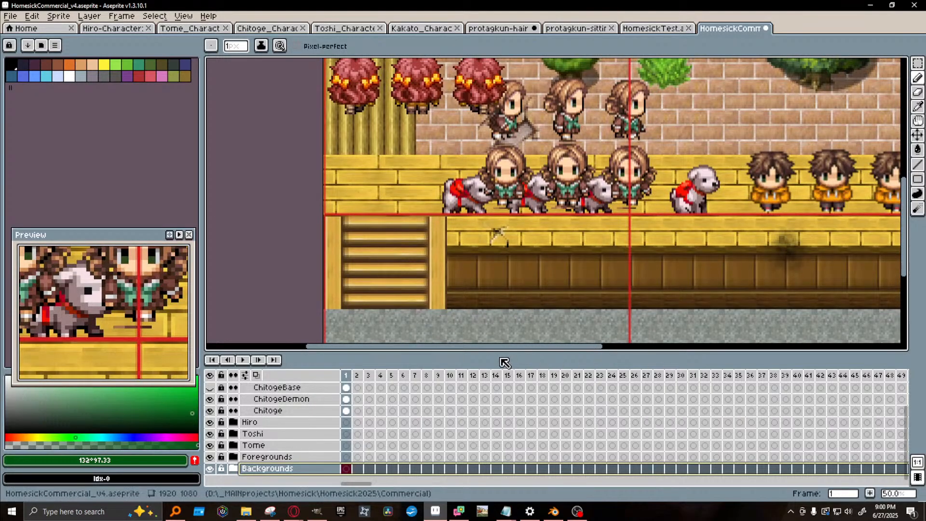
Step: Switch to GIMP and open the recent tileset Inside_A4.png, keeping its embedded color profile
left_click(317, 511)
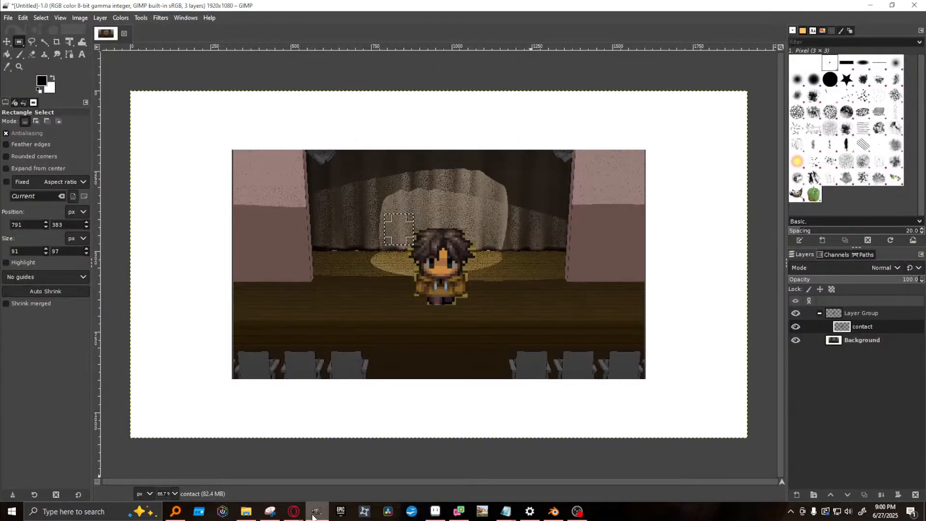
left_click(8, 18)
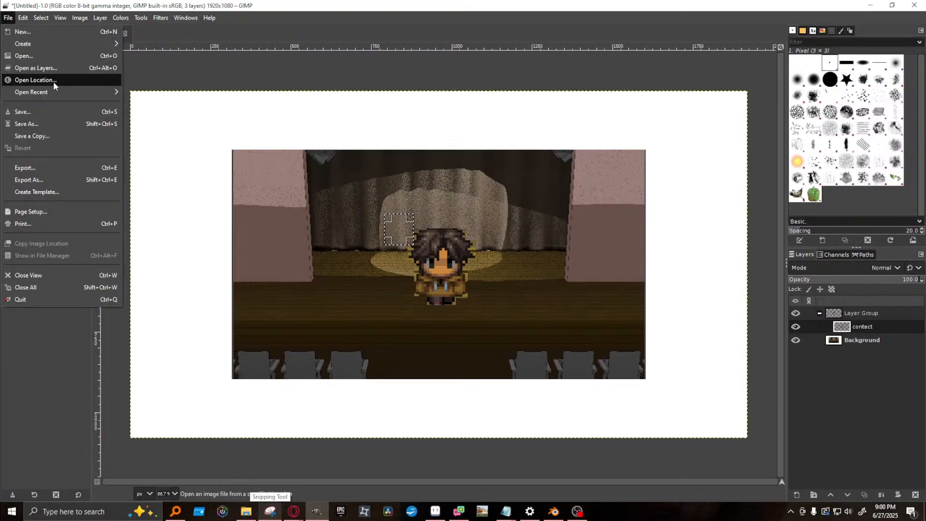
mouse_move(59, 92)
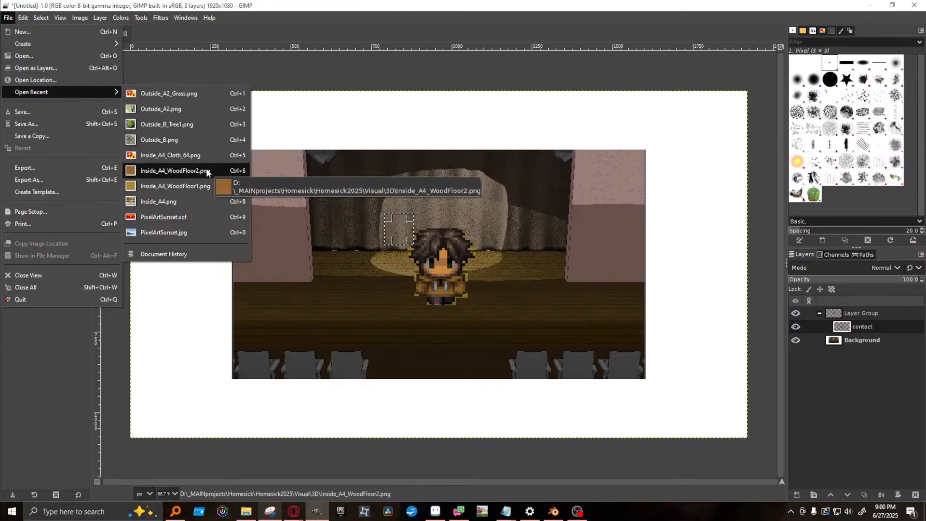
left_click(172, 201)
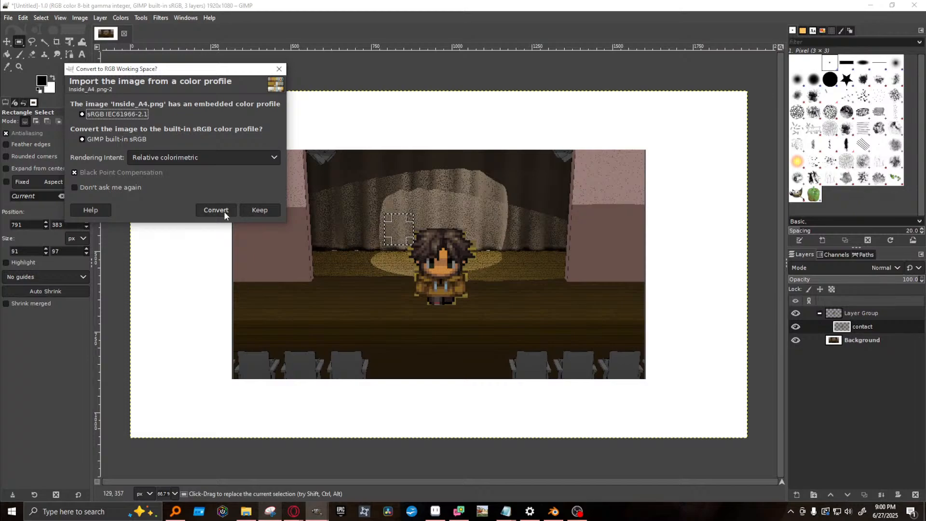
left_click(278, 210)
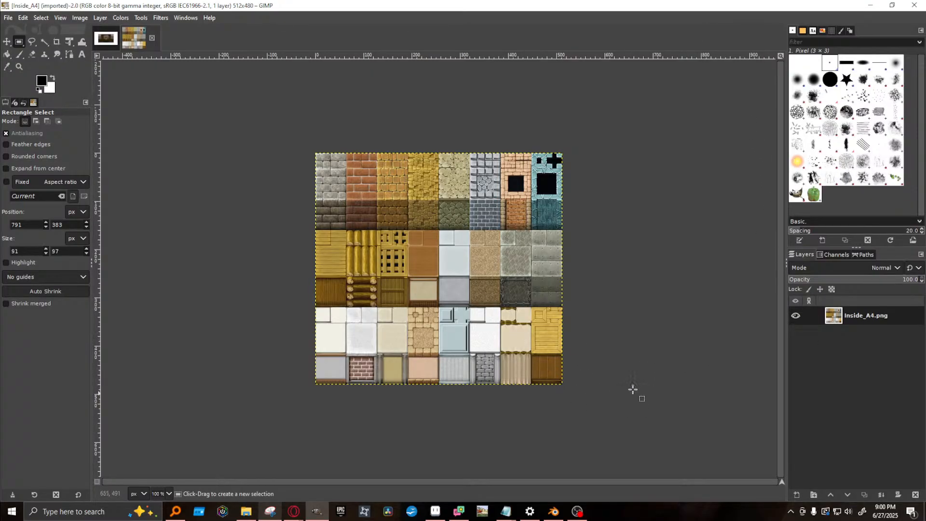
Step: Examine the brown wood panelling tile in the tileset up close and compare it with the stage's planks in Blender
left_click(634, 389)
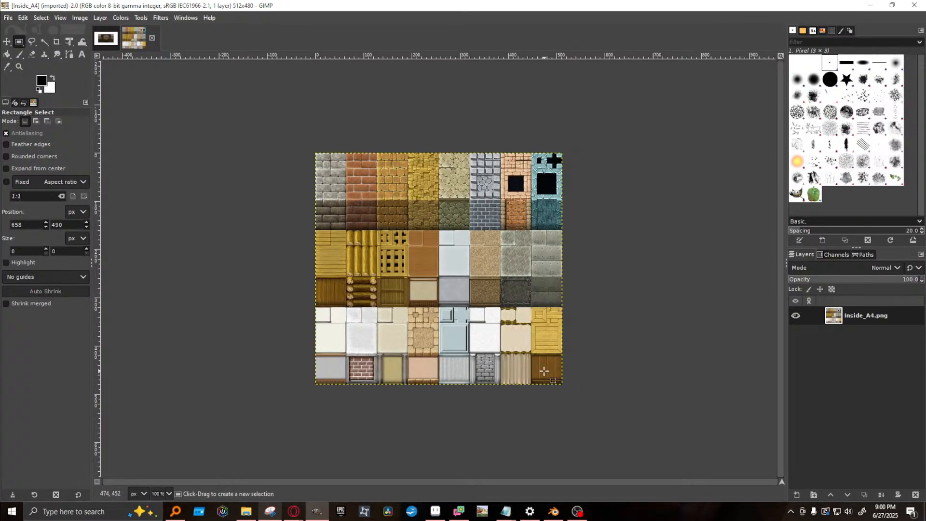
key("z")
left_click(544, 371)
left_click(545, 372)
left_click(545, 371)
left_click(545, 371)
left_click(546, 372)
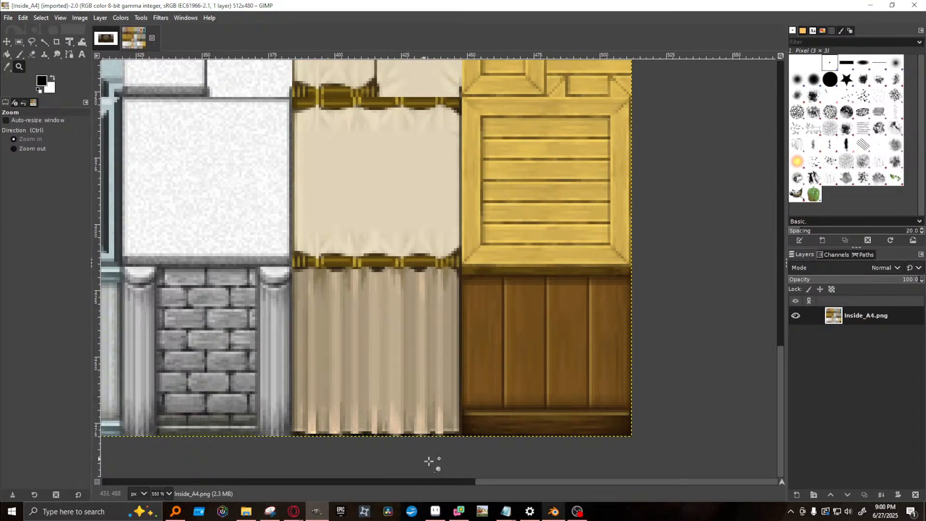
left_click(560, 510)
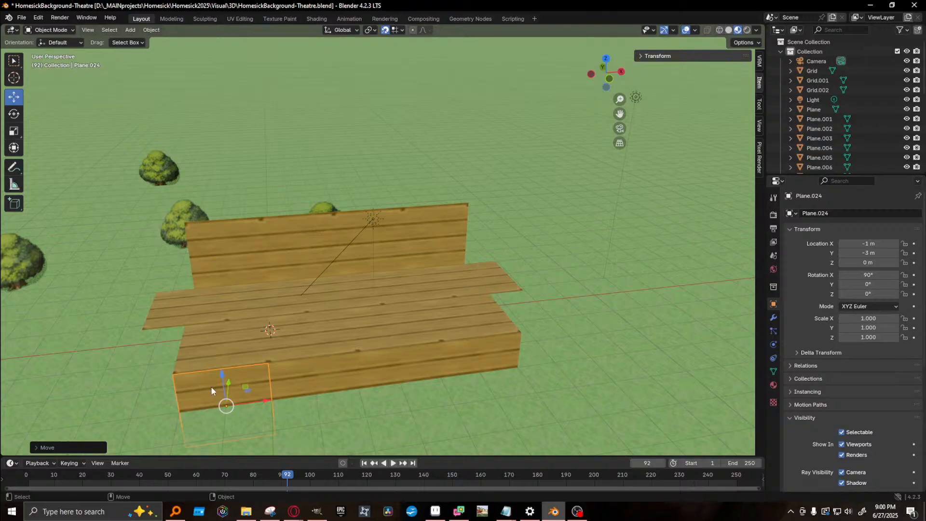
left_click(247, 336)
left_click(309, 333)
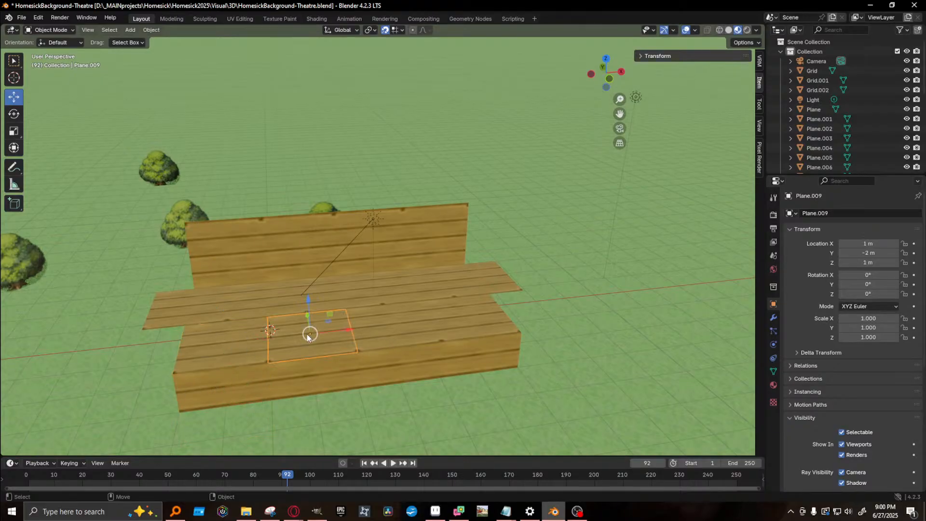
key("alt+Tab")
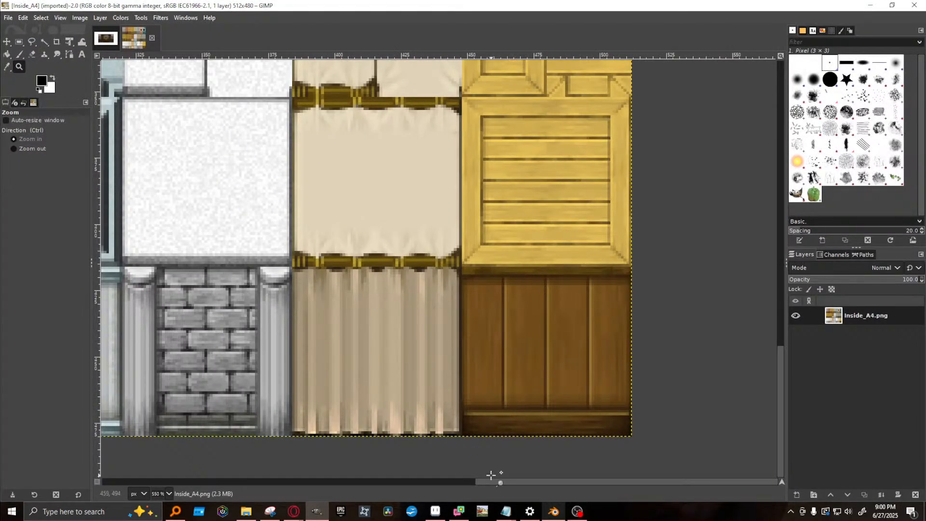
left_click_drag(498, 484, 200, 482)
scroll(270, 305, "up", 10)
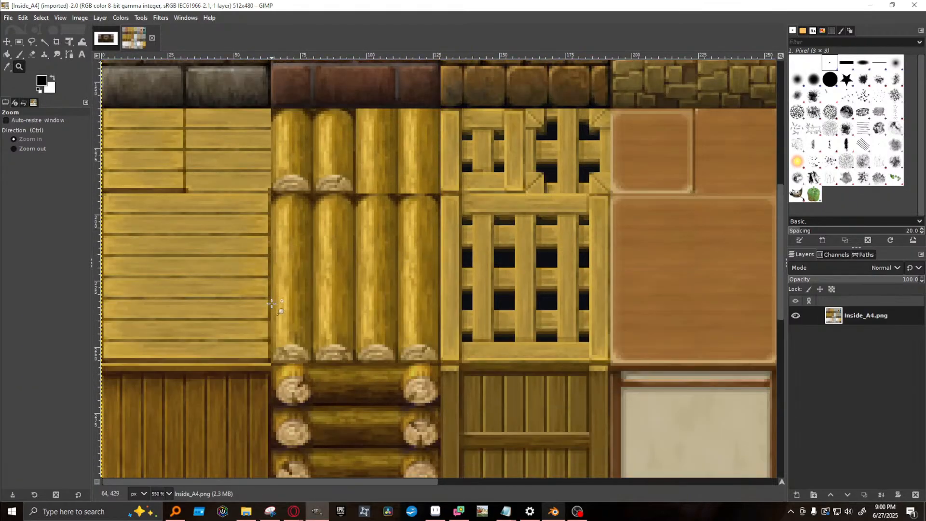
left_click(19, 42)
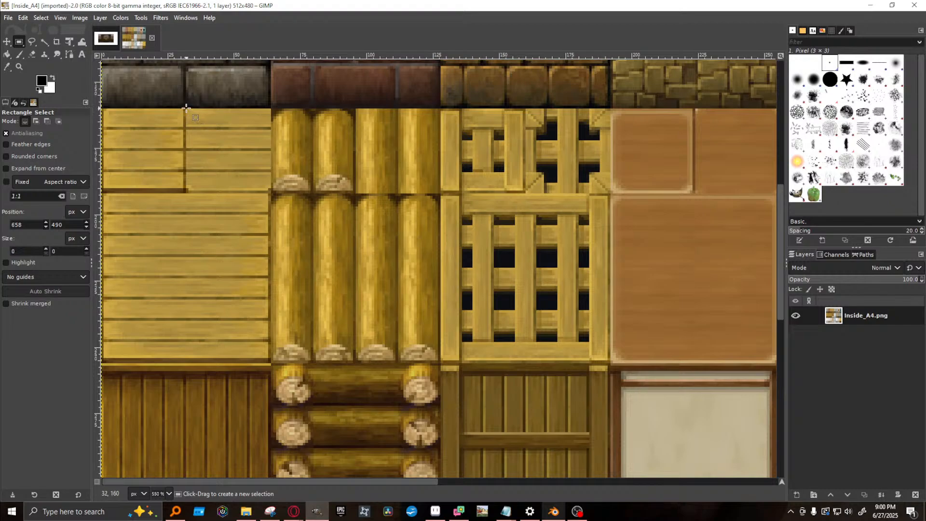
left_click_drag(186, 109, 272, 192)
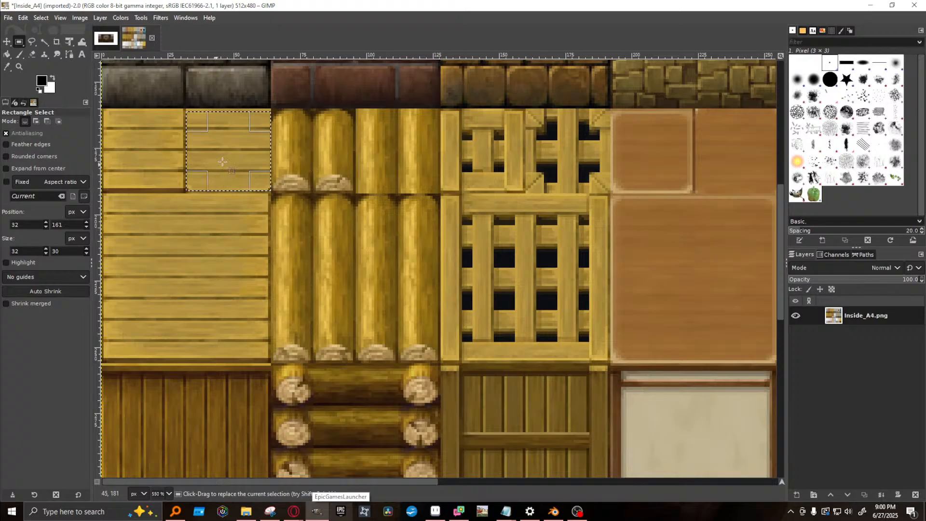
left_click_drag(256, 184, 256, 185)
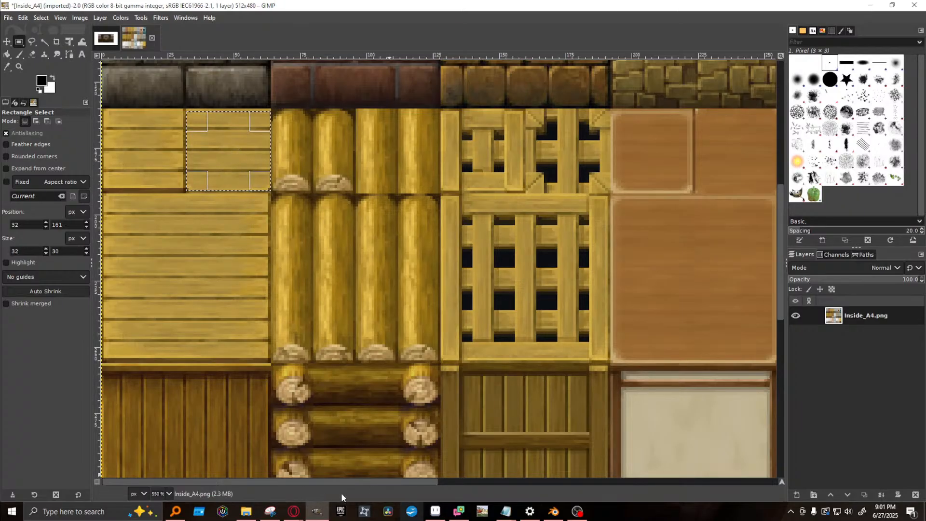
left_click(352, 326)
Step: Select a 32 × 32 px area of the brown wood panelling at position 448, 415 and crop the image to it
left_click_drag(431, 482, 792, 491)
left_click_drag(783, 226, 771, 384)
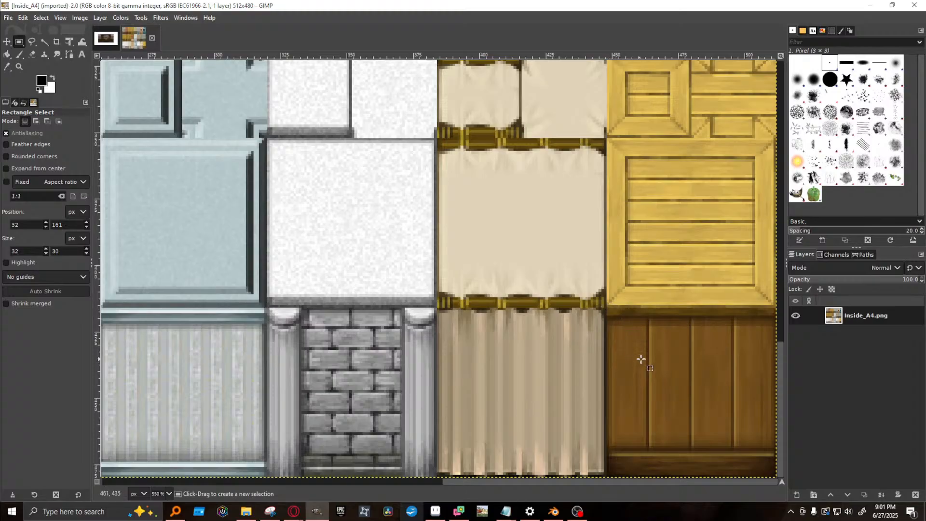
left_click_drag(607, 306, 691, 390)
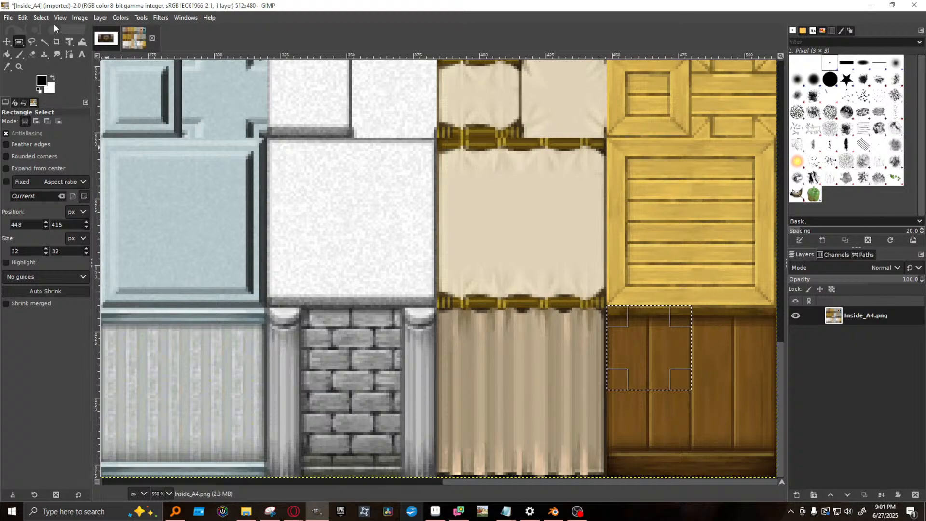
left_click(64, 18)
mouse_move(46, 18)
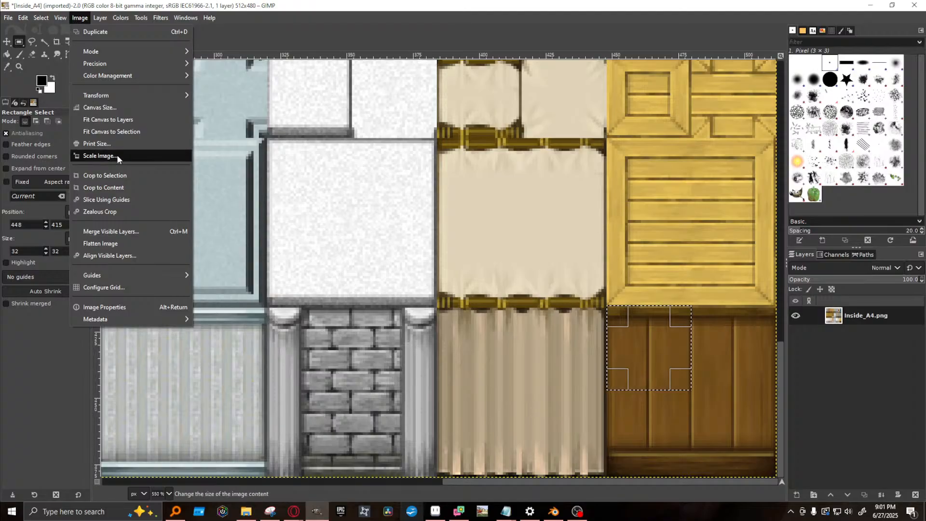
left_click(127, 176)
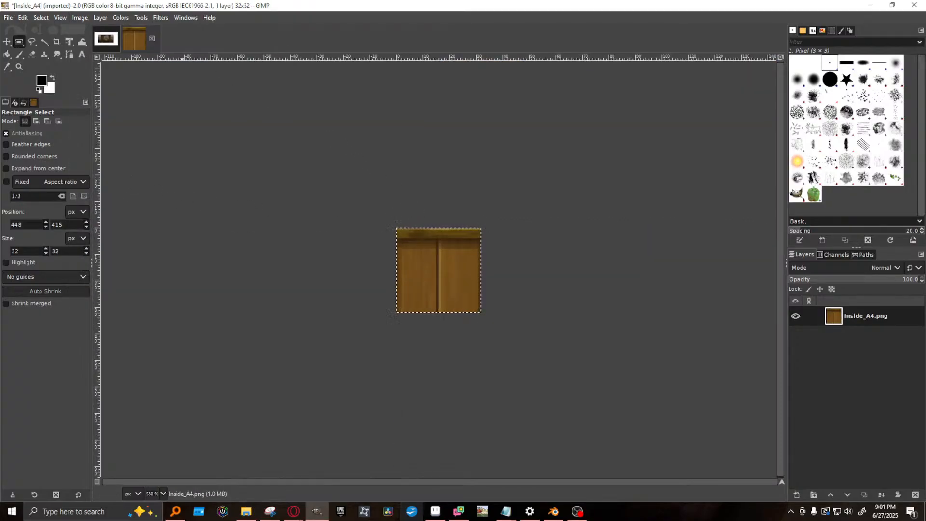
Step: Start exporting the cropped tile and choose the project's Homesick2025\Visual\3D folder as the destination
left_click(9, 18)
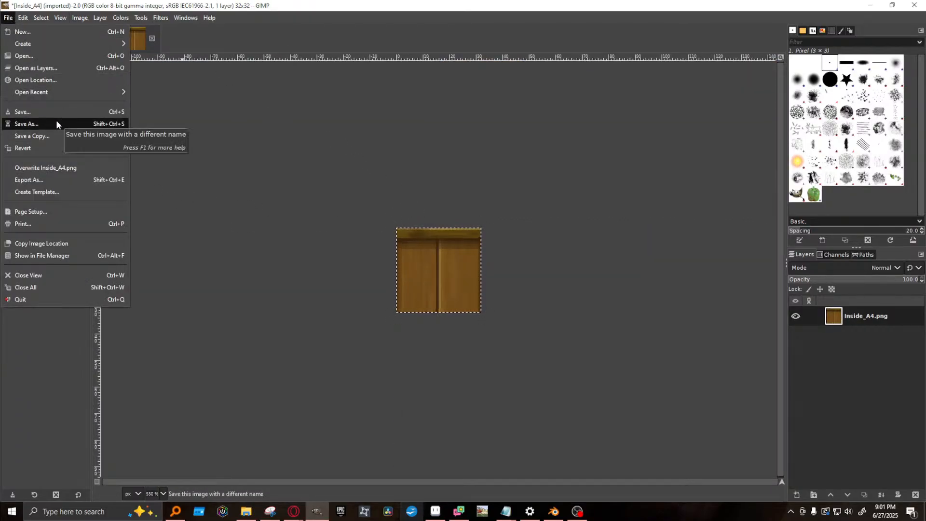
left_click(57, 180)
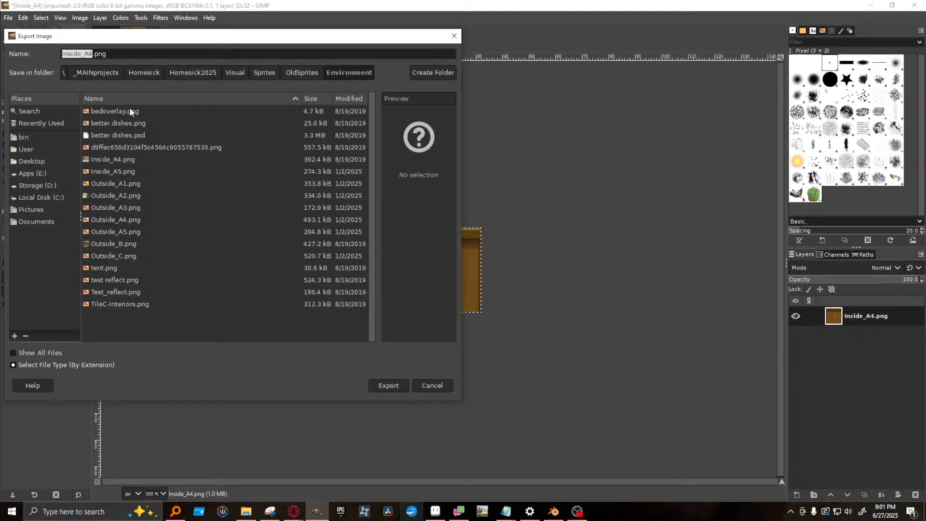
left_click(143, 73)
left_click(182, 71)
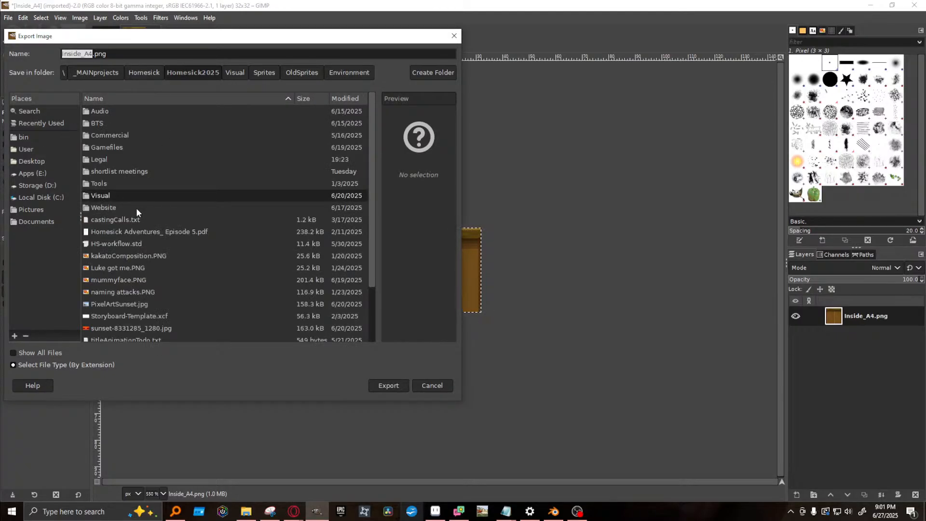
double_click(131, 199)
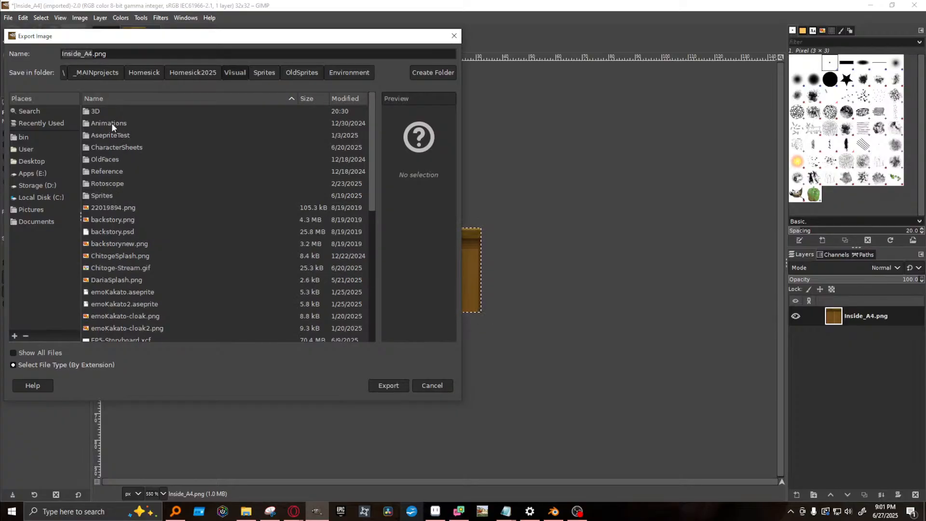
double_click(96, 110)
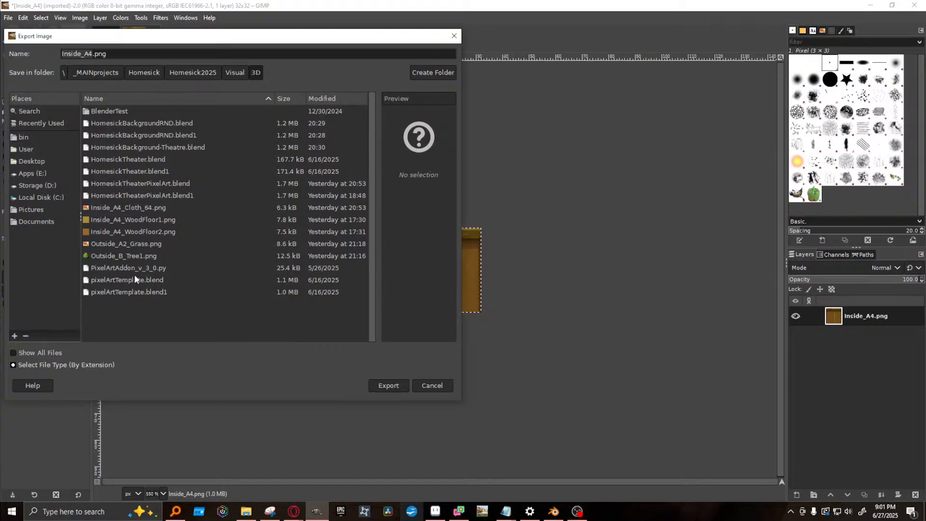
Step: Name the file Inside_A4_WoodPaneling.png, based on the WoodFloor2 file name, and export it as PNG with the current options
left_click(116, 232)
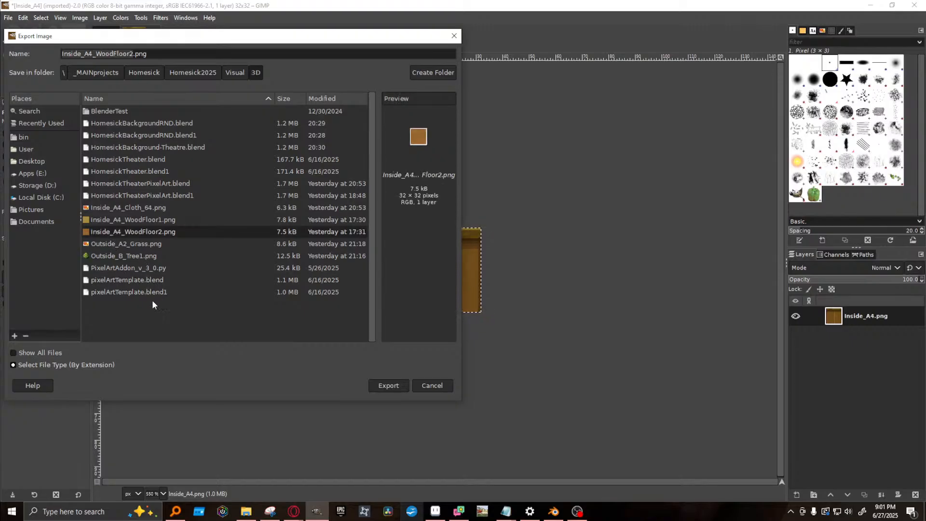
left_click(129, 55)
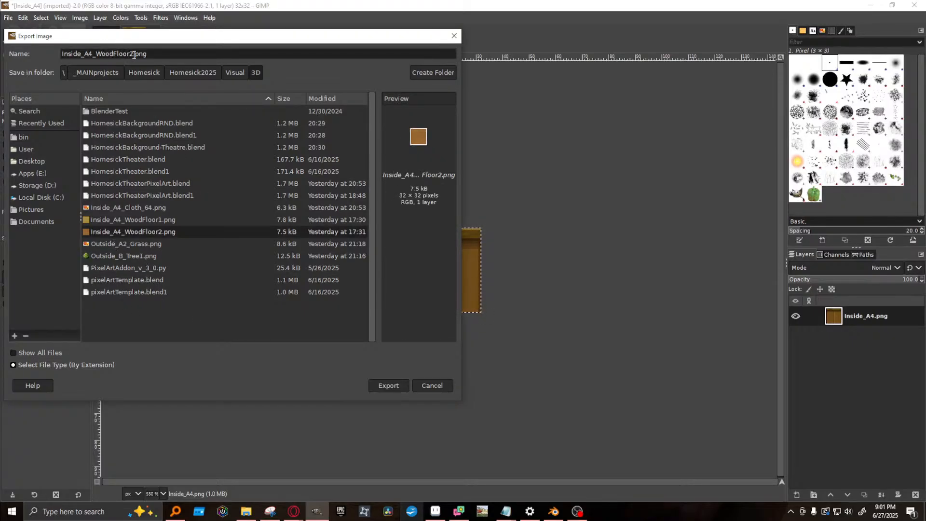
left_click_drag(134, 55, 116, 57)
type("Paneling")
left_click(394, 384)
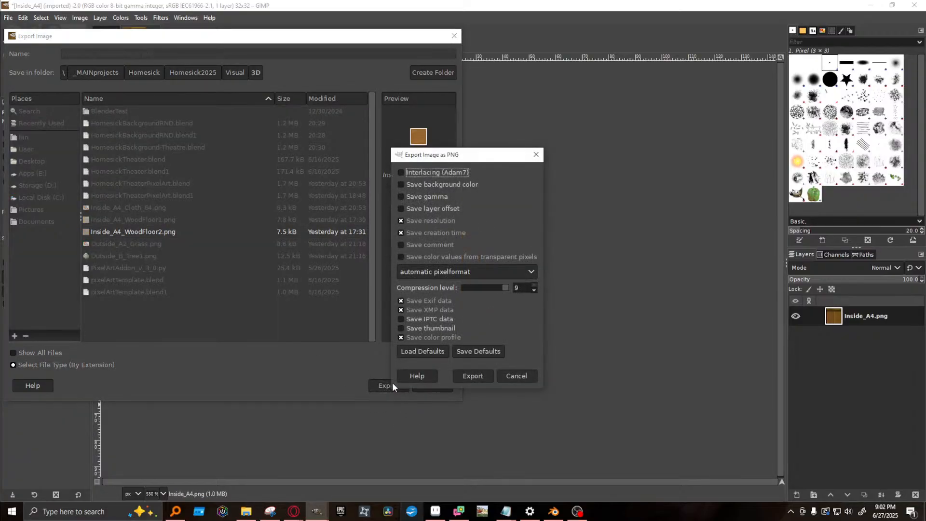
left_click(471, 378)
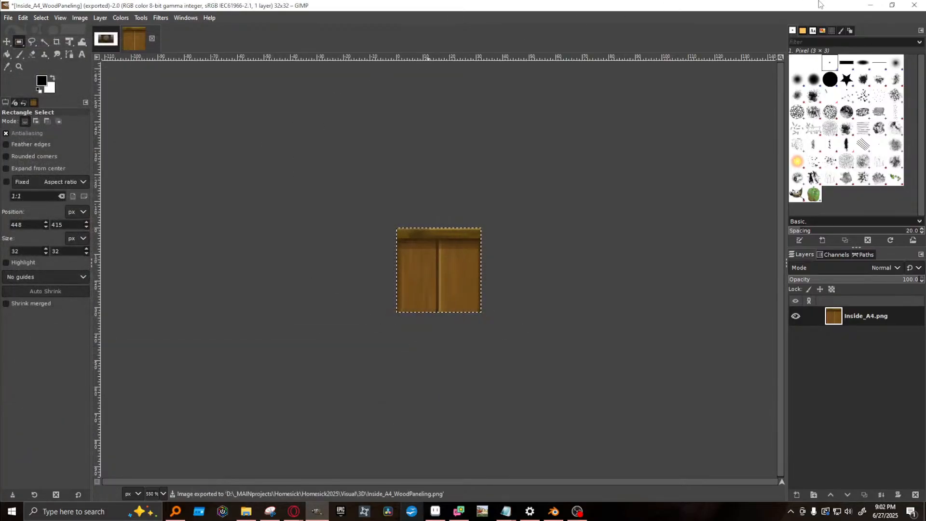
Step: Switch to Blender and select the leftmost plank panel on the stage's front edge
left_click(871, 6)
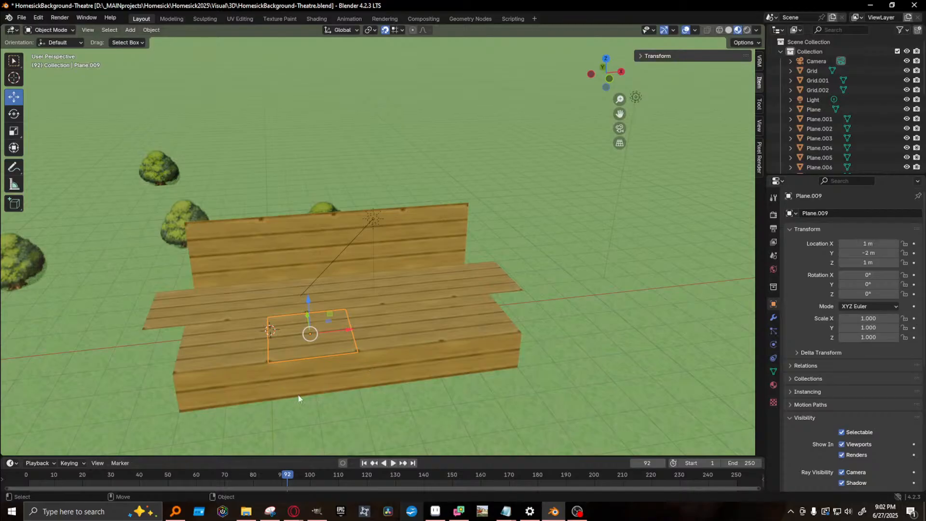
left_click(198, 394)
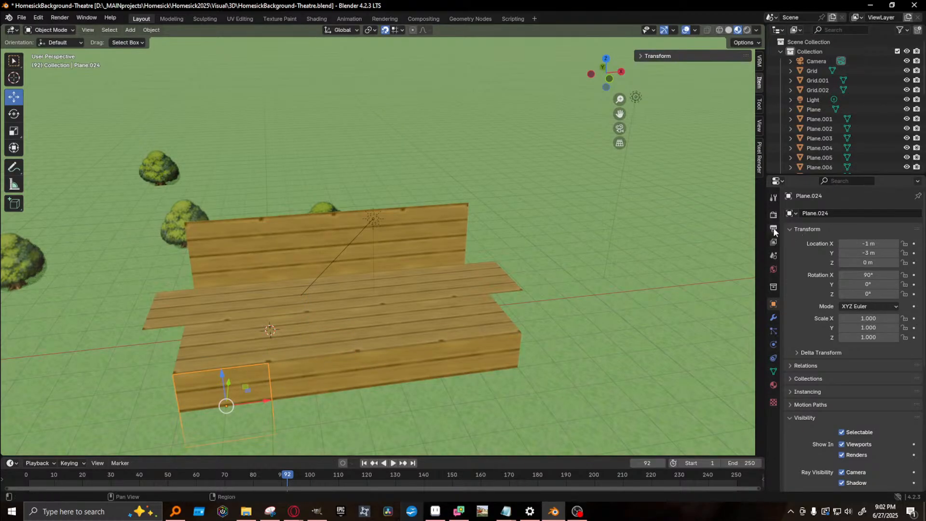
left_click(774, 271)
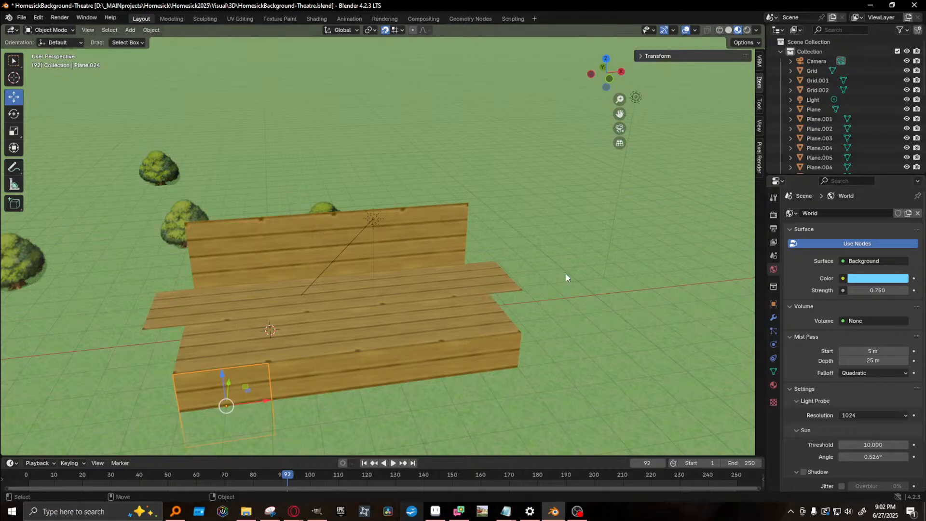
Step: Replace the WoodFloor material on the floor tile near the stage's front edge with a new blank material
left_click(374, 334)
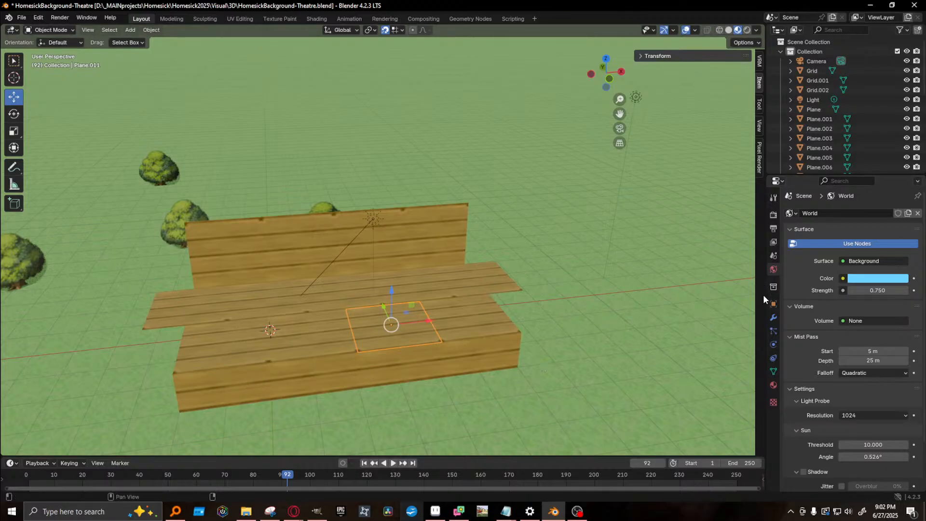
left_click(773, 385)
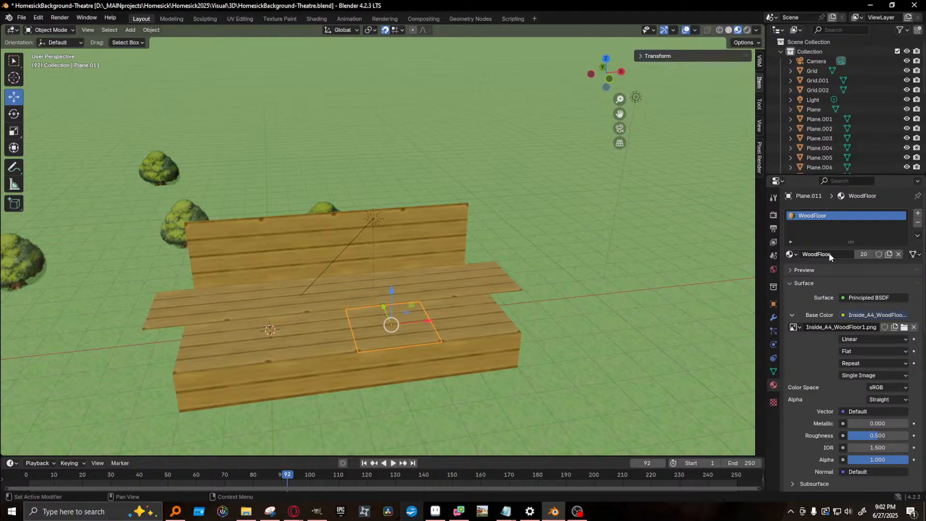
left_click(918, 213)
left_click(850, 215)
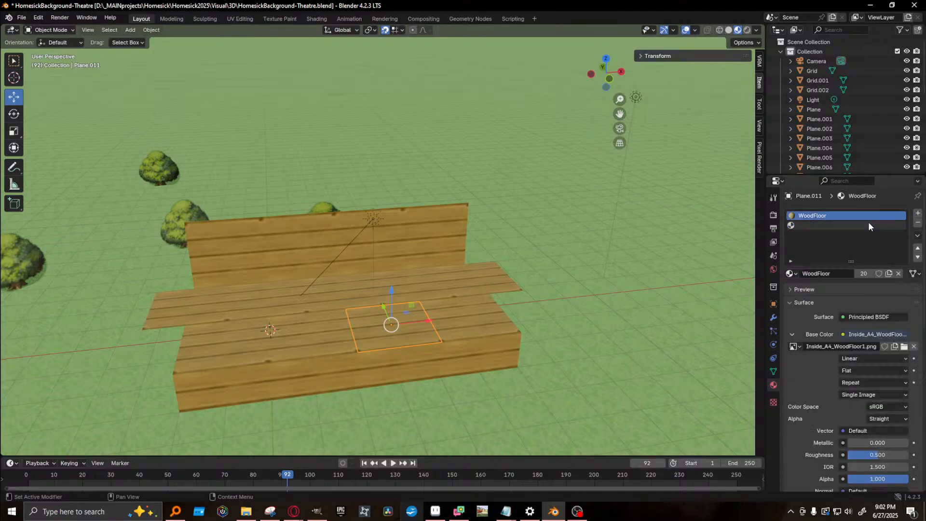
left_click(918, 222)
left_click(816, 256)
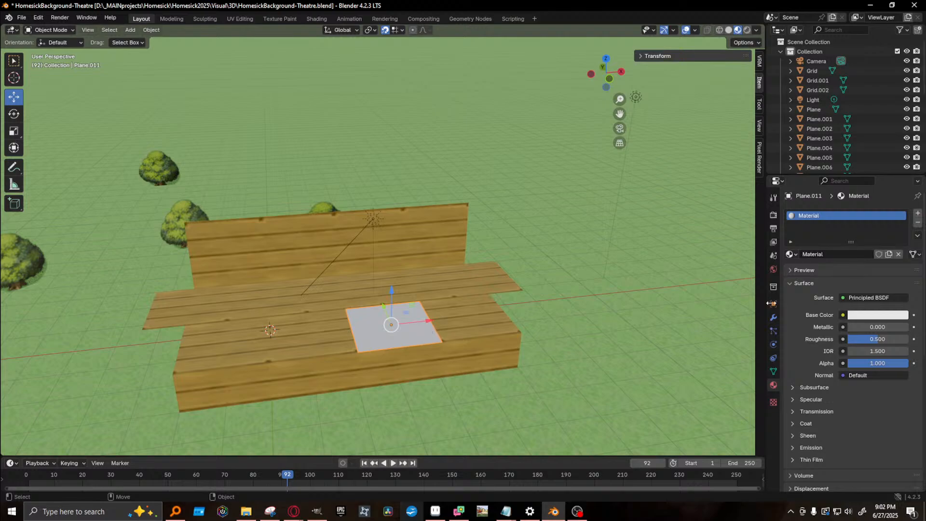
Step: Replace the WoodFloor material on the front panel below the blank floor tile with a new material named Paneling
left_click(412, 358)
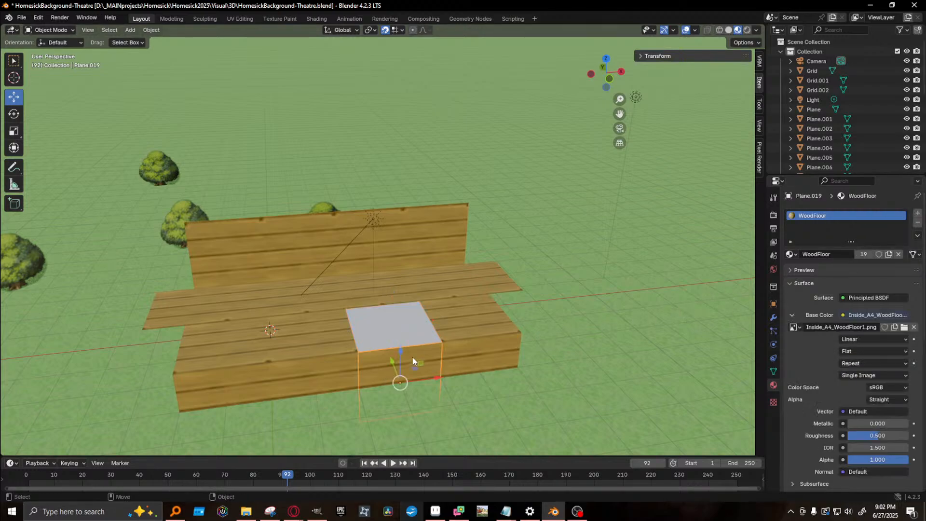
left_click(919, 223)
left_click(918, 213)
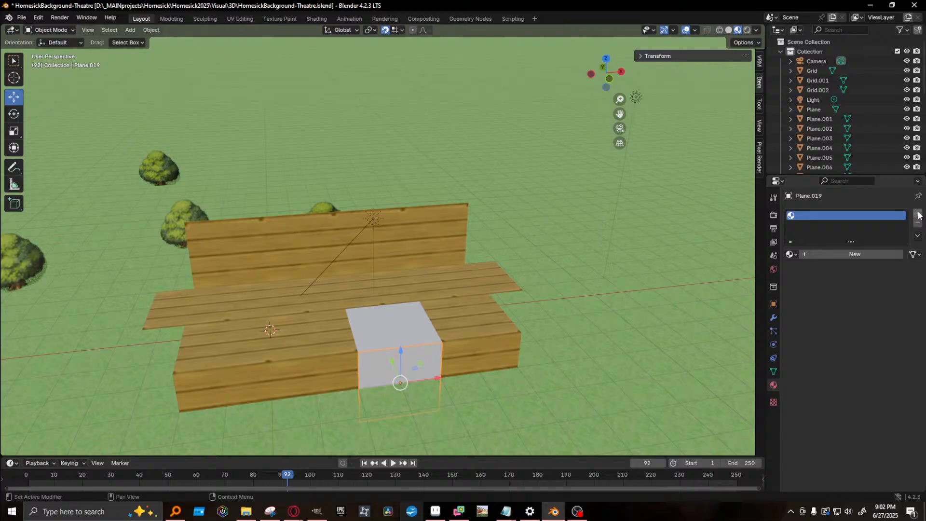
left_click(838, 255)
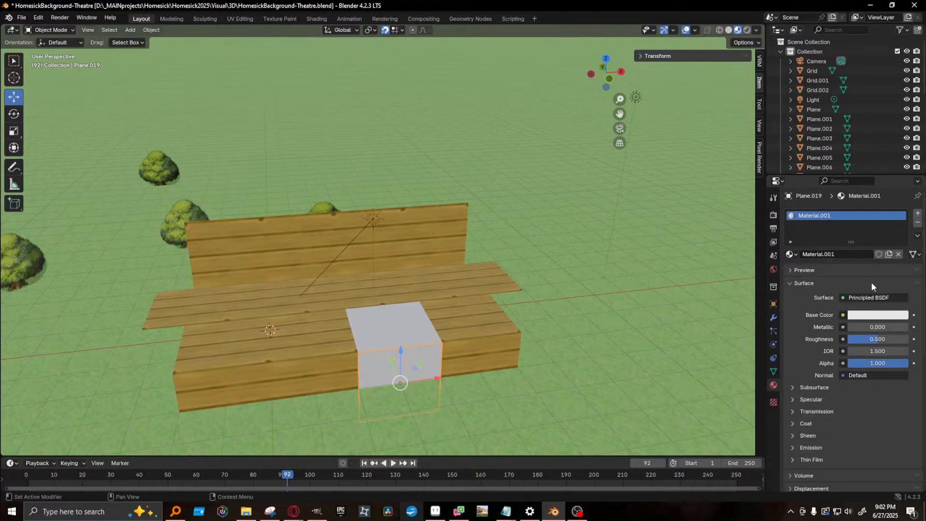
type("Paneling")
key("Return")
Step: Give the Paneling material's base color an image texture using Inside_A4_WoodPaneling.png
left_click(843, 315)
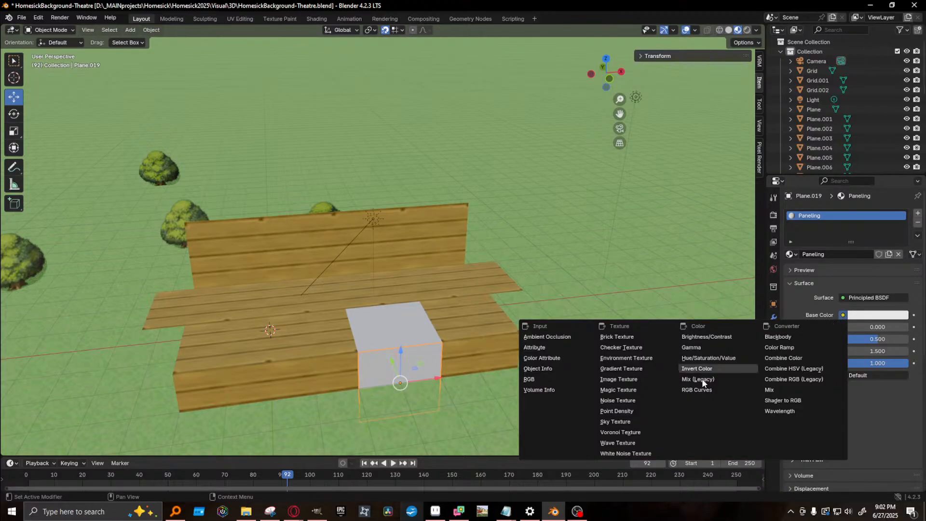
left_click(618, 380)
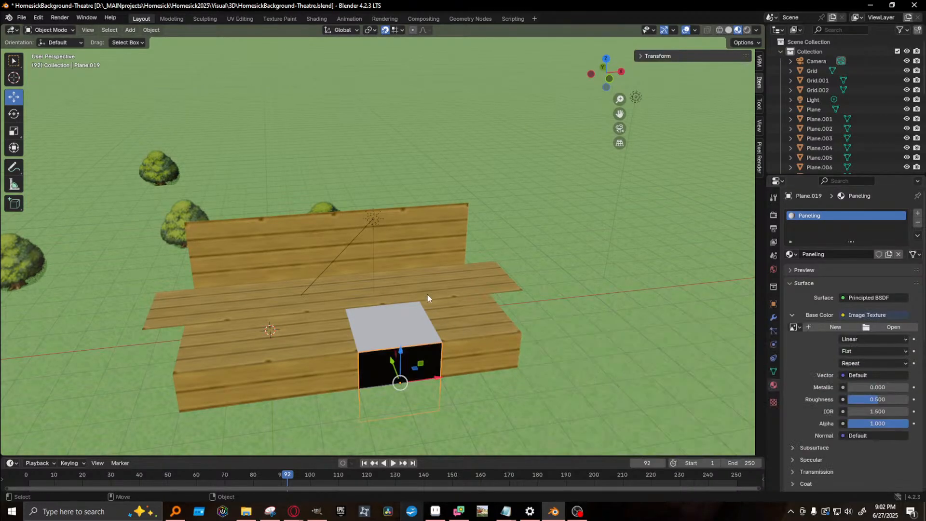
left_click(903, 328)
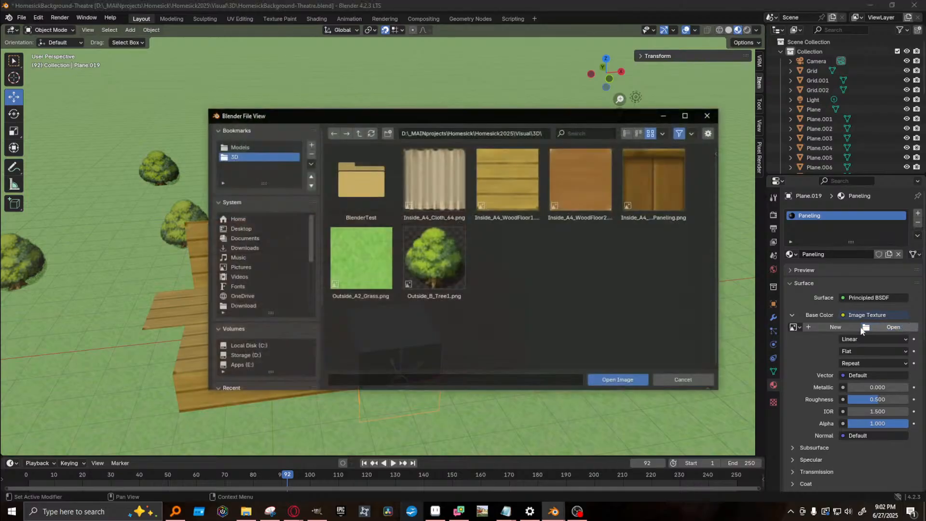
left_click(652, 184)
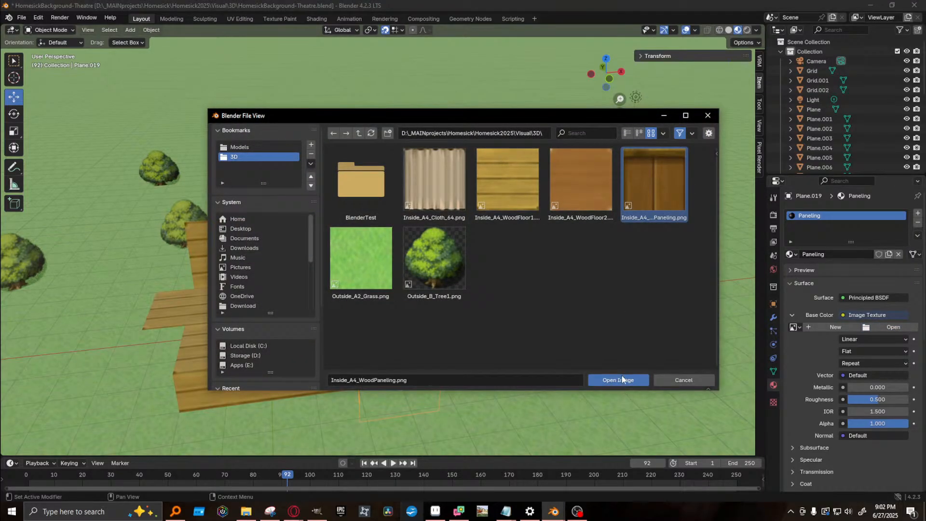
left_click(619, 380)
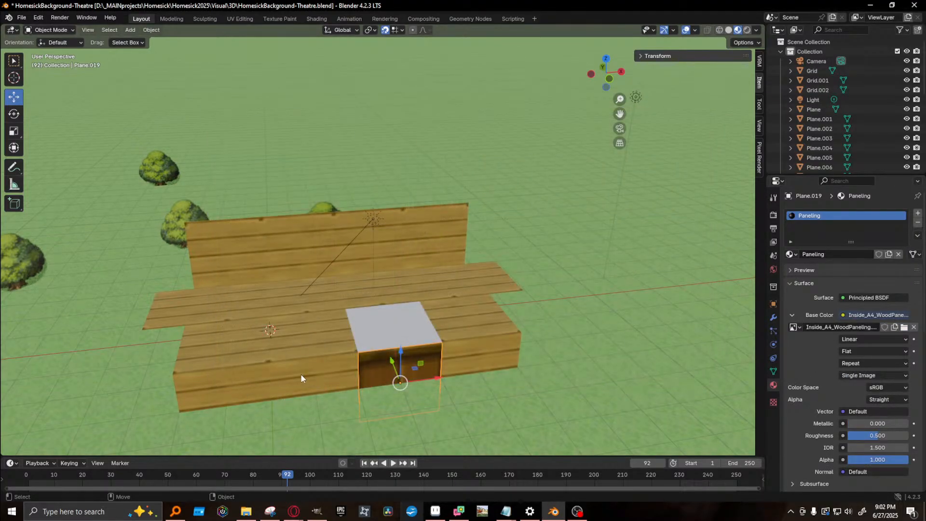
Step: Assign the existing Paneling material to the three remaining panels along the stage's front edge
left_click(322, 379)
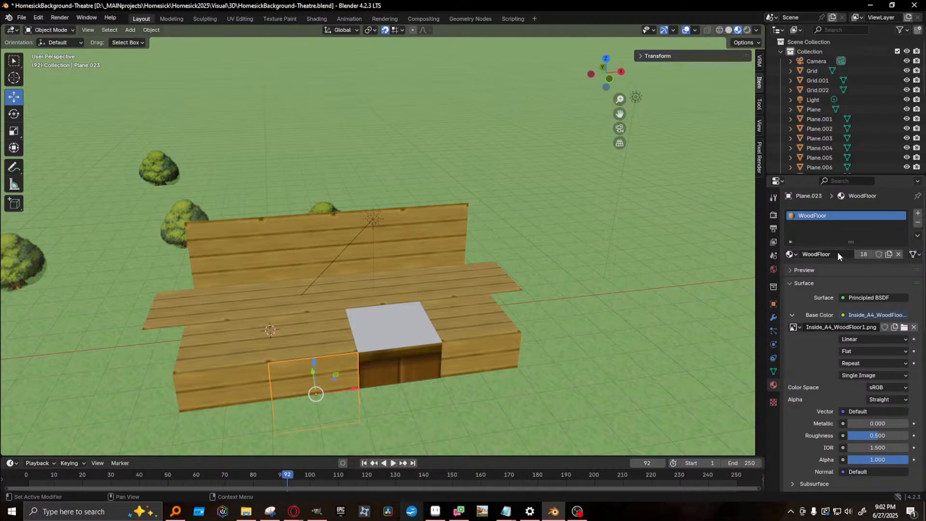
left_click(790, 254)
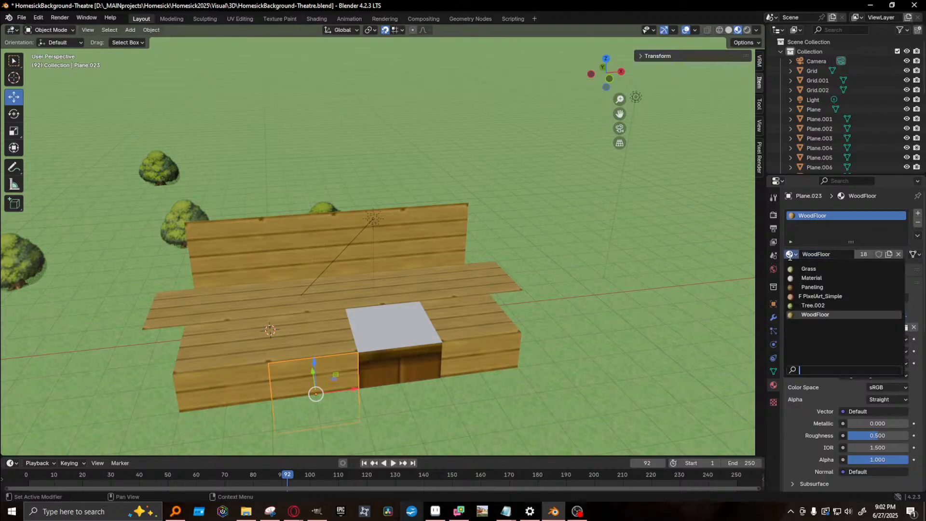
left_click(812, 287)
left_click(227, 385)
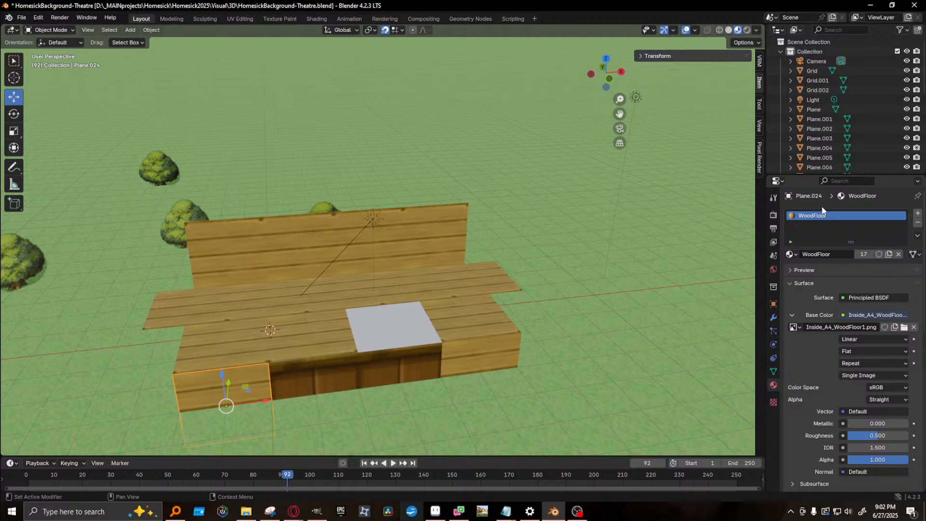
left_click(790, 254)
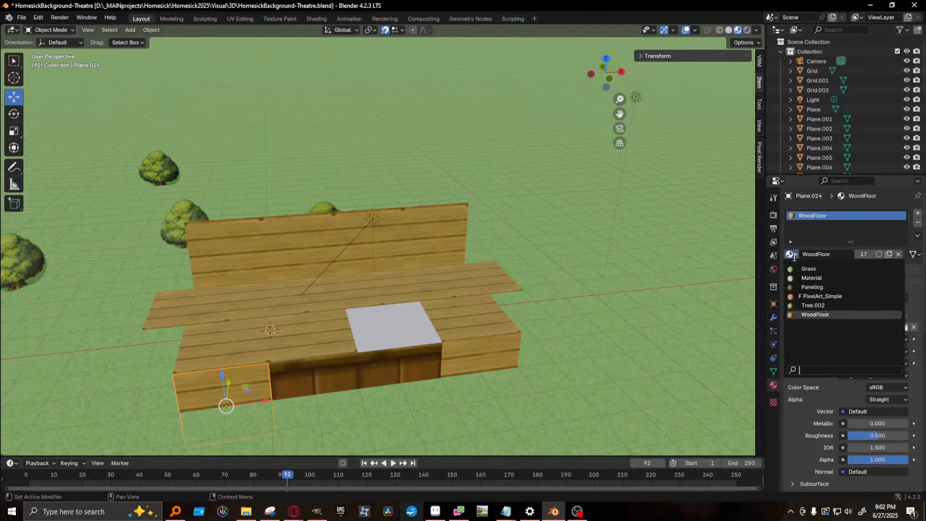
left_click(820, 288)
left_click(511, 356)
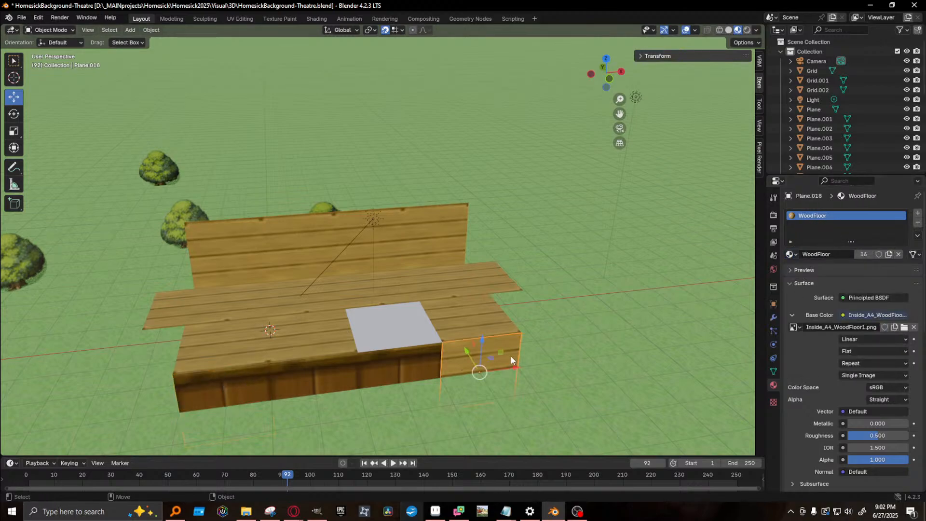
left_click(790, 254)
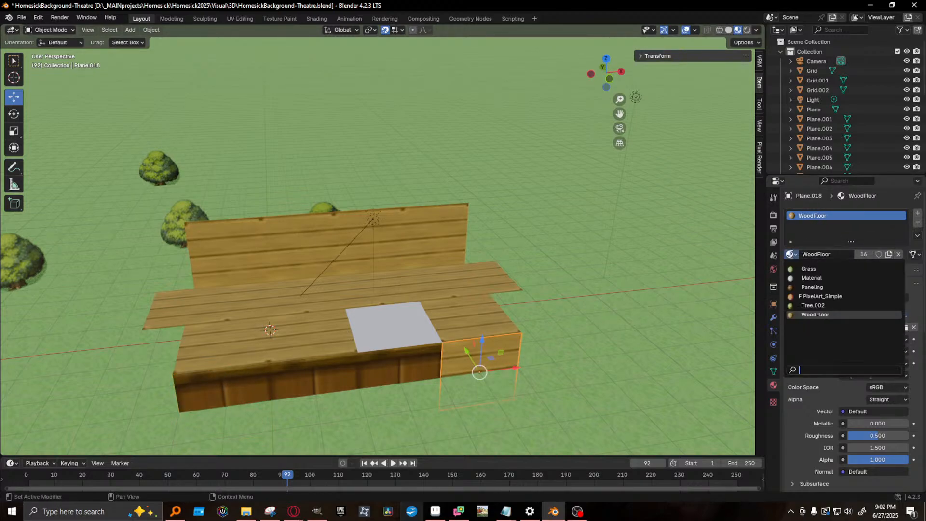
left_click(820, 288)
Step: Assign the WoodFloor material back to the blank floor tile on the stage
left_click(377, 317)
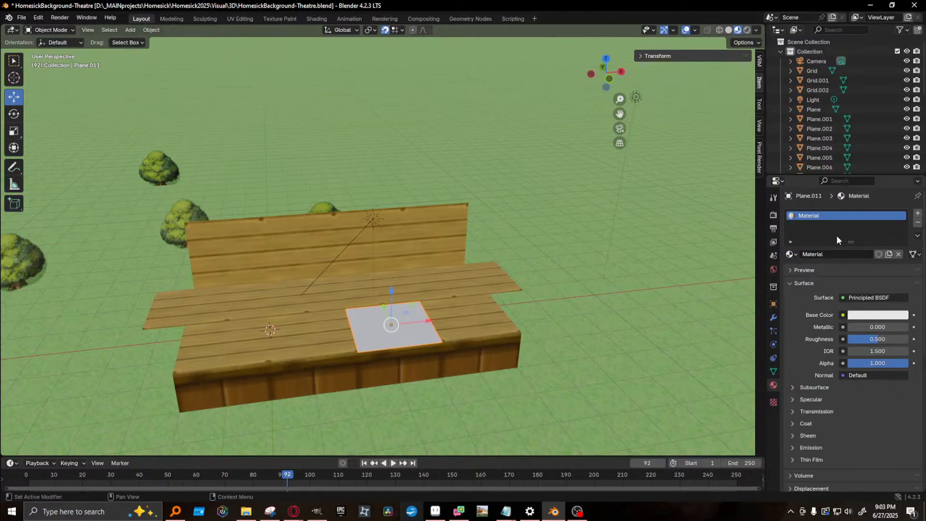
left_click(790, 257)
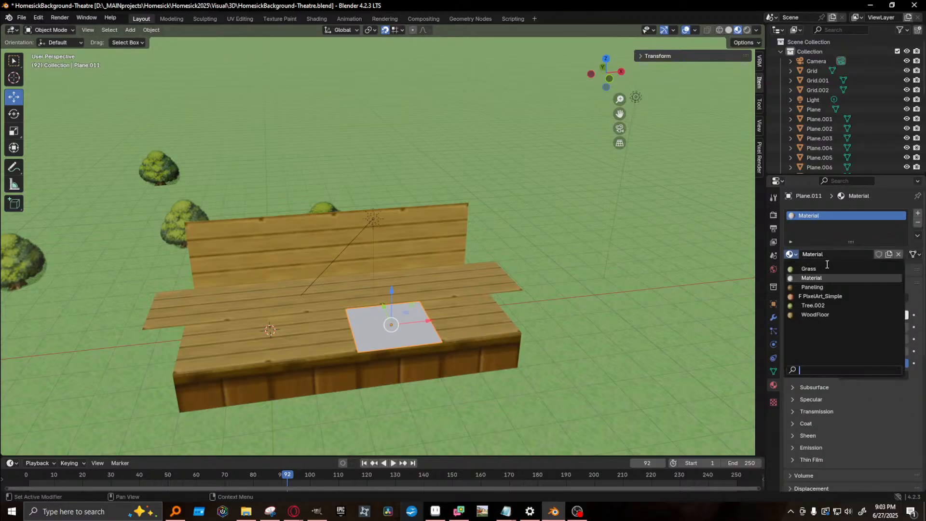
left_click(826, 315)
left_click(488, 339)
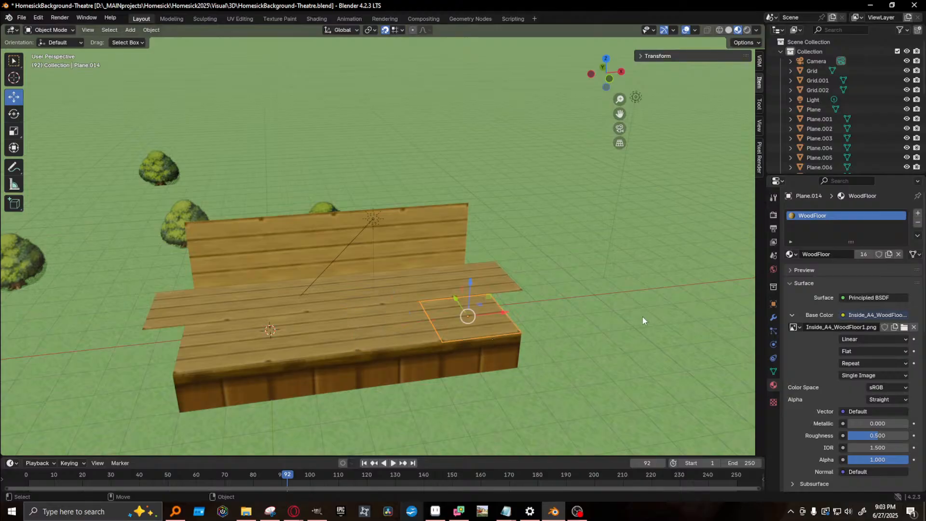
Step: Examine the panelled stage front from low and raised angles and compare it with the theatre scene in Aseprite
middle_click_drag(643, 316, 630, 293)
middle_click_drag(345, 329, 333, 271)
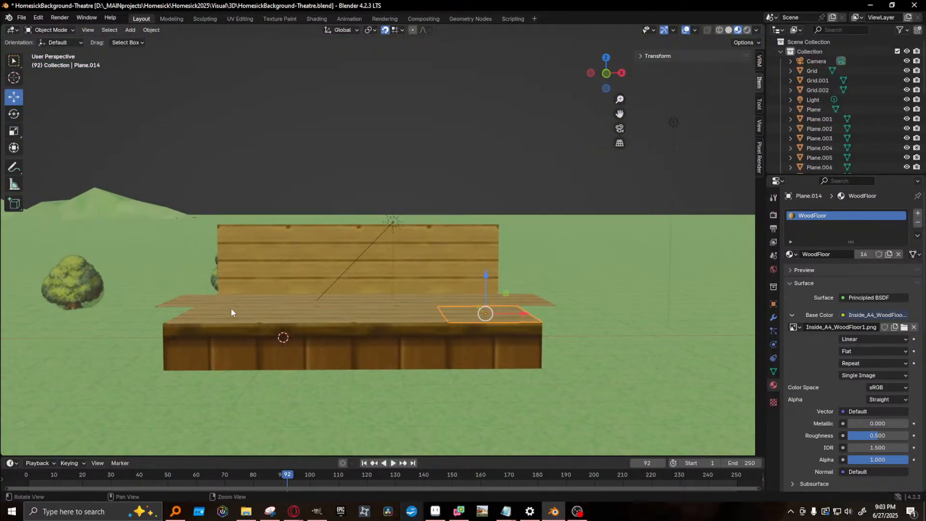
scroll(262, 327, "up", 3)
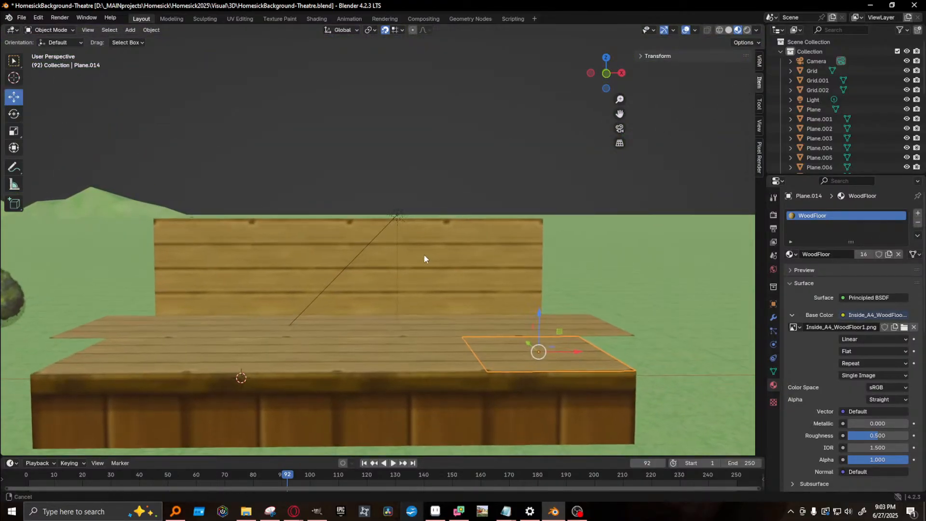
middle_click_drag(473, 288, 499, 315)
key("alt+Tab")
key("alt+Tab")
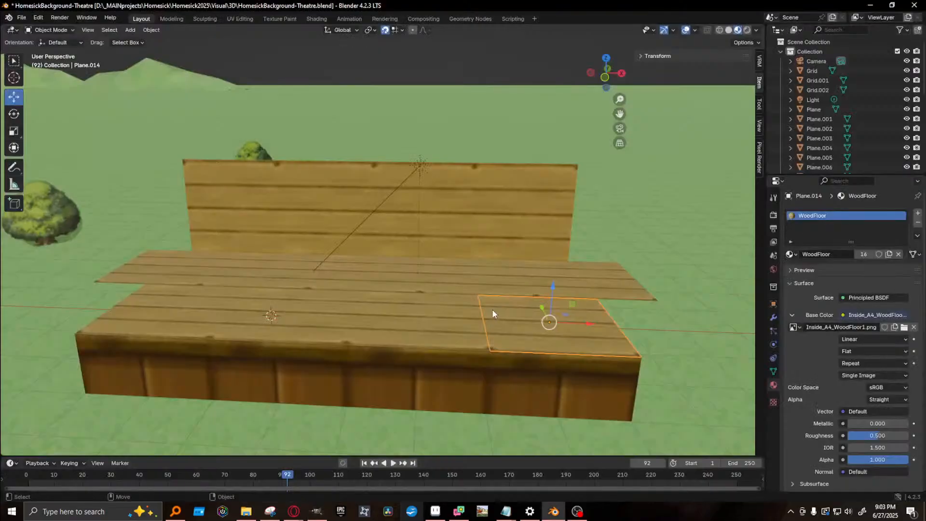
key("alt+Tab")
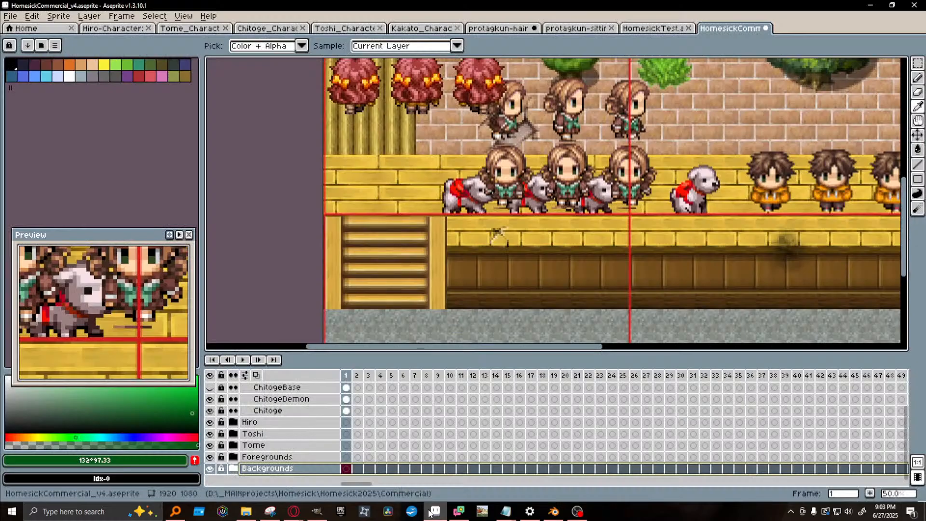
scroll(462, 249, "down", 1)
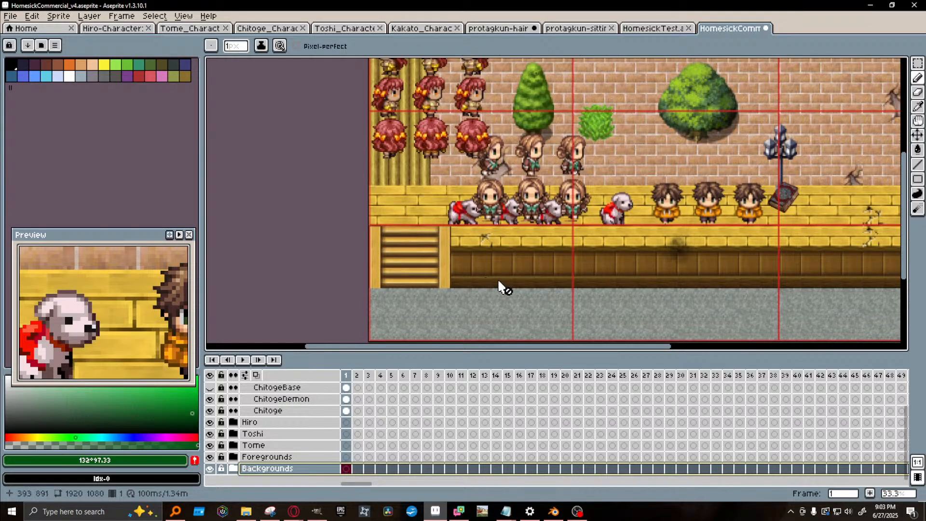
key("alt+Tab")
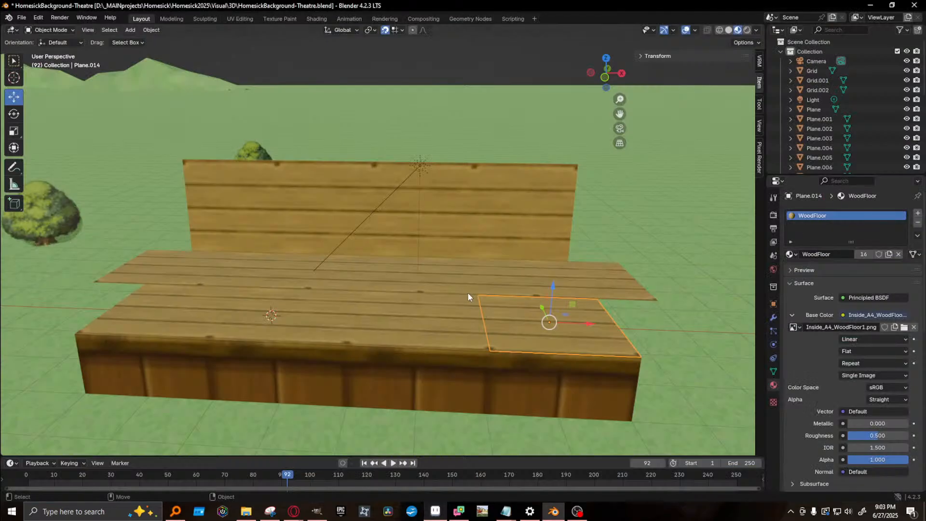
Step: Raise the leftmost front panel vertically until its lower edge sits at ground level
left_click(185, 369)
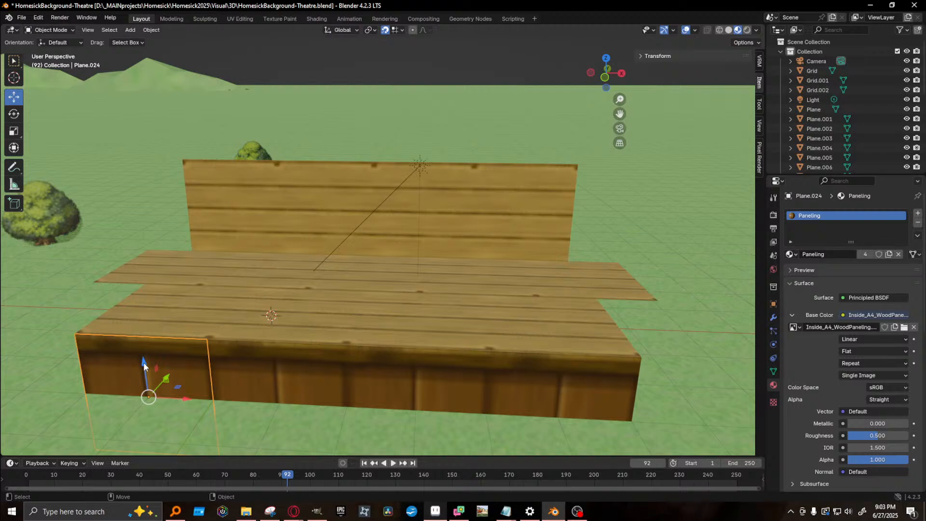
left_click_drag(144, 367, 135, 310)
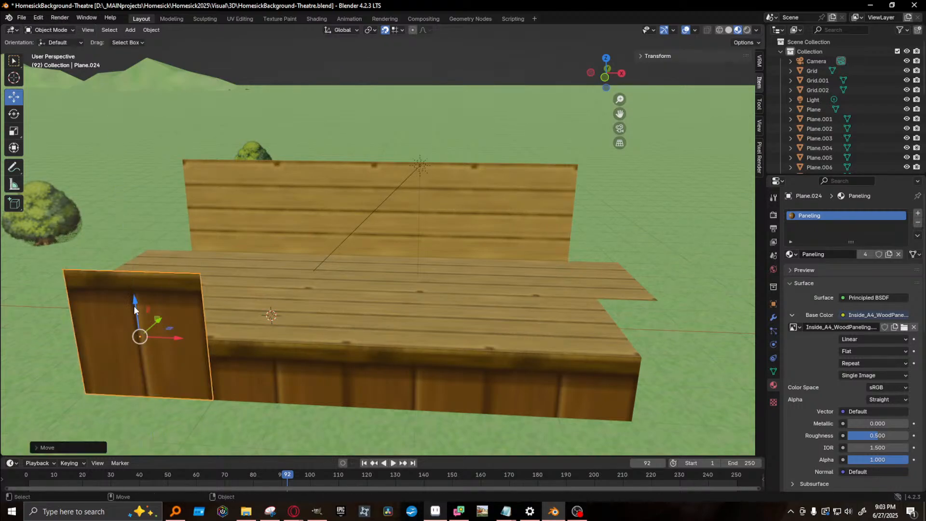
Step: Check the stage front in the Aseprite scene again and switch to the wood panelling tile in GIMP
key("alt+Tab")
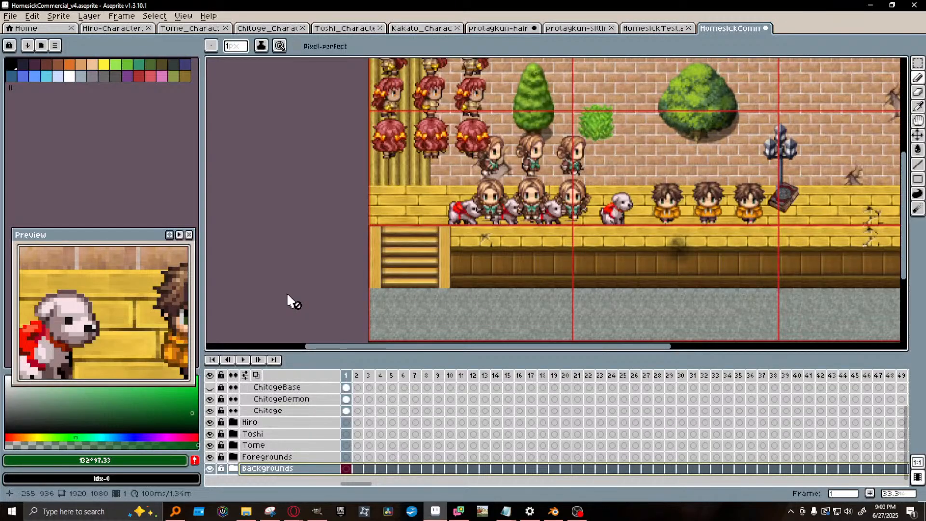
key("alt+Tab")
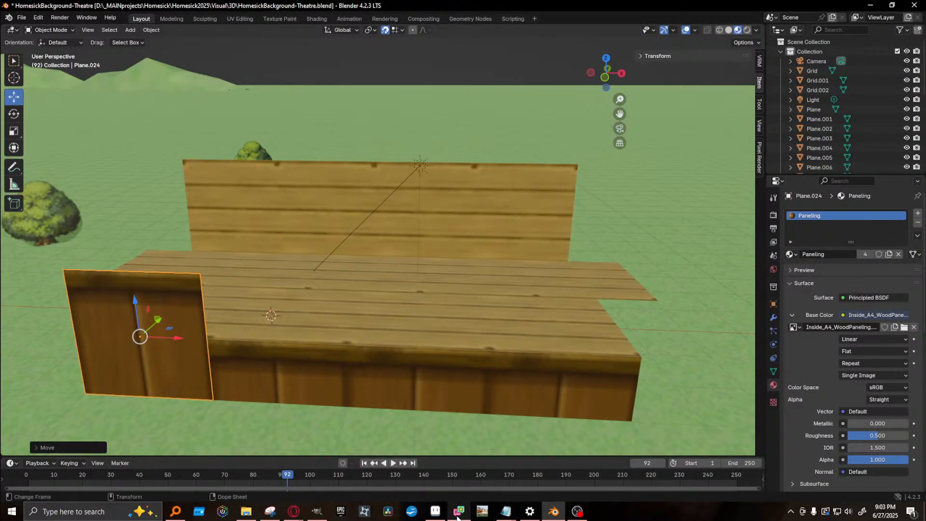
left_click(317, 511)
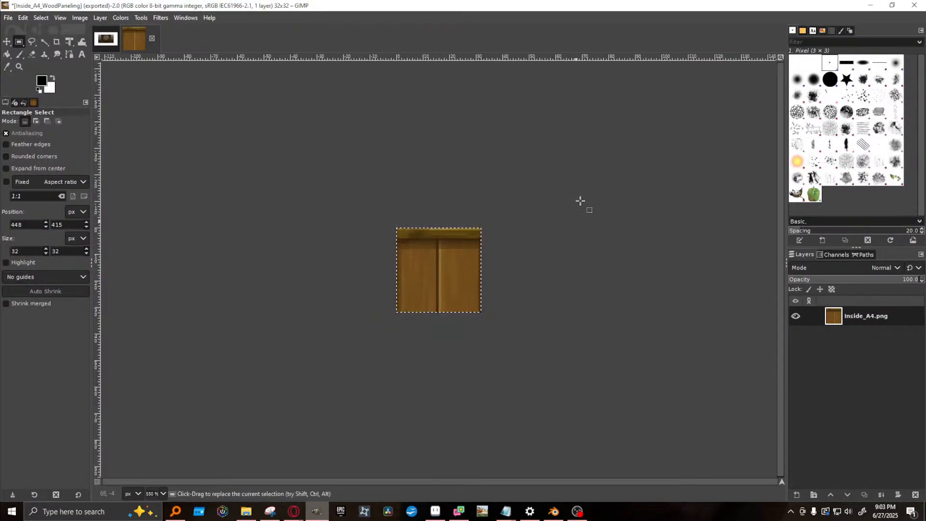
Step: Undo the crop to restore the full Inside_A4.png tileset, and compare its wood panelling with the Blender stage and the Aseprite scene
key("ctrl+z")
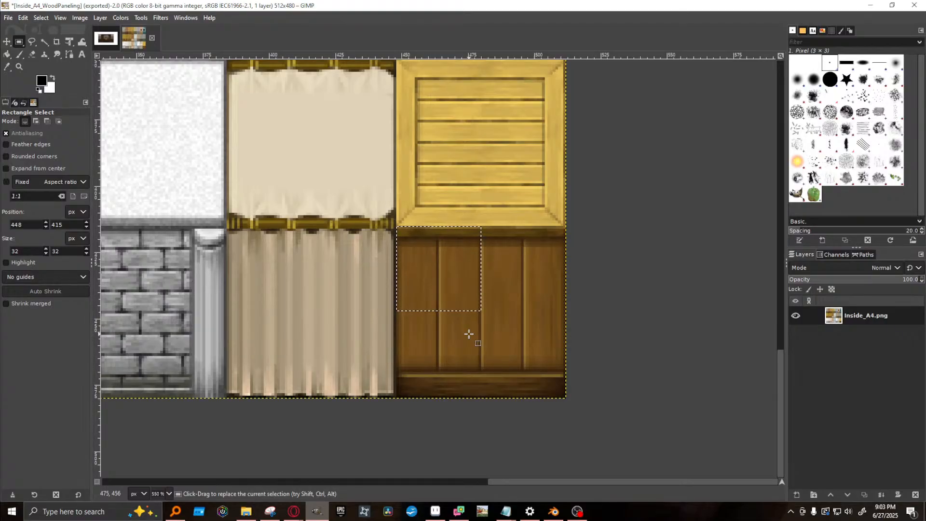
key("alt+Tab")
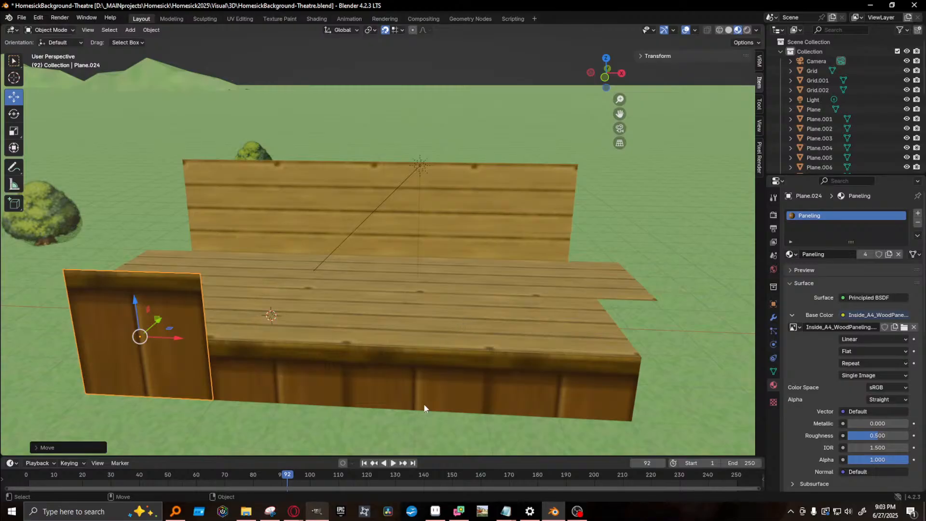
key("alt+Tab")
left_click(438, 512)
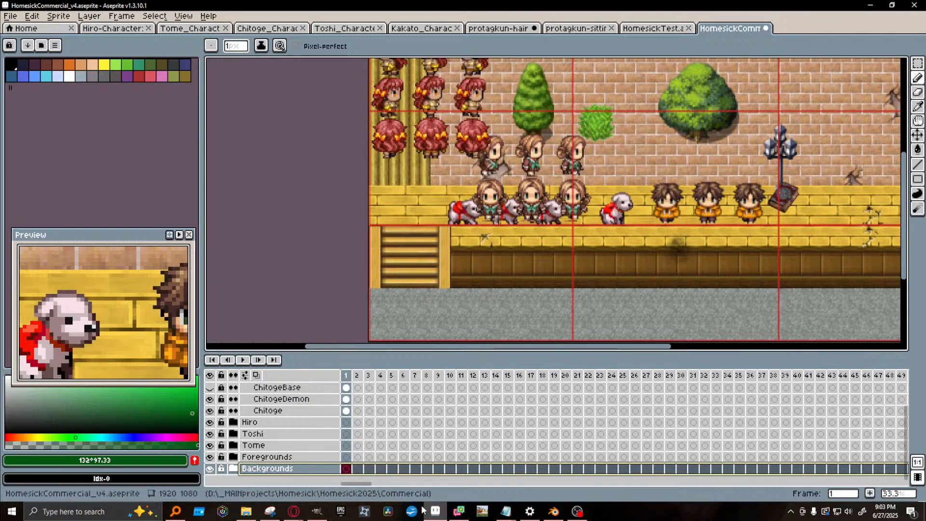
left_click(324, 515)
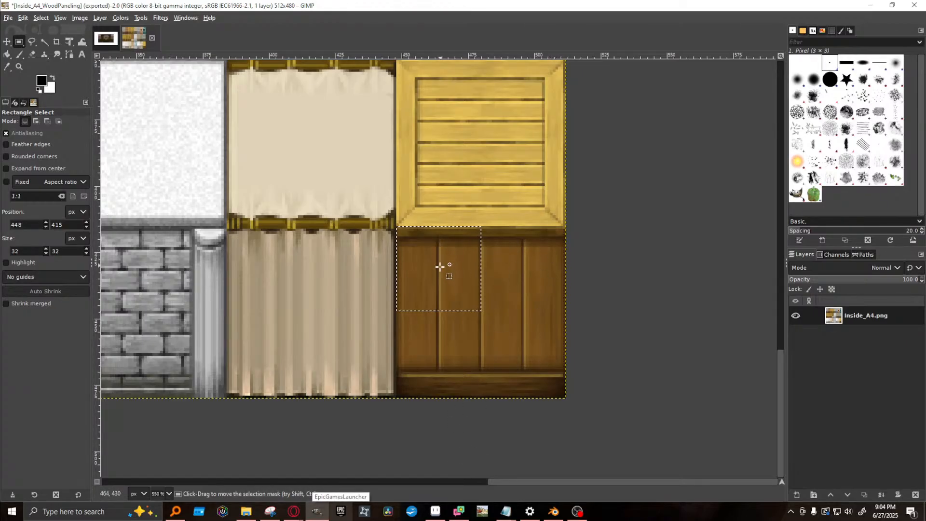
key("alt+Tab")
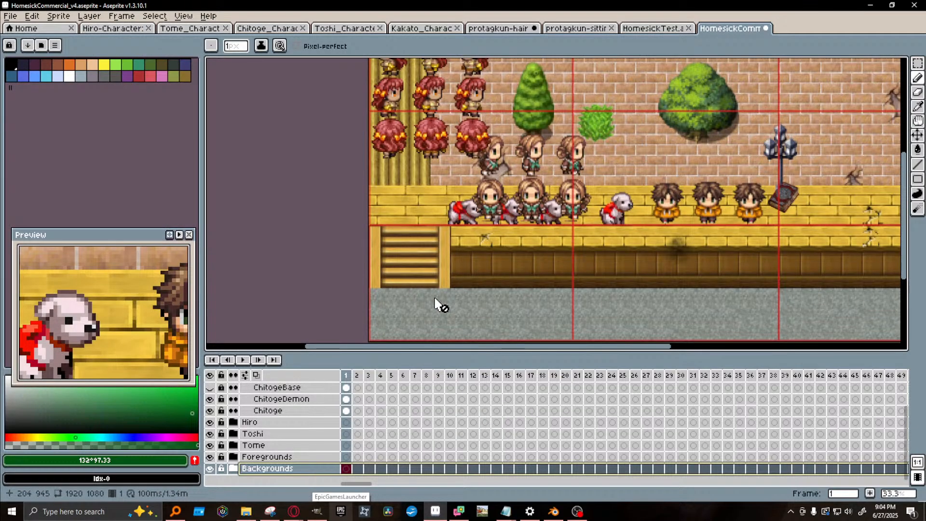
key("alt+Tab")
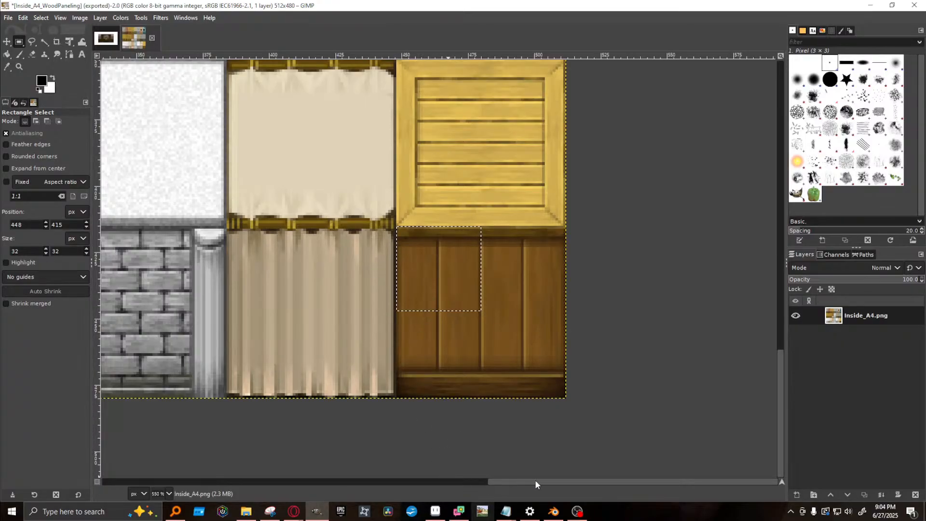
Step: Examine the wood tiles across the Inside_A4.png tileset and compare them with a close view of the stage front in Aseprite
left_click_drag(534, 480, 146, 482)
scroll(261, 285, "up", 10)
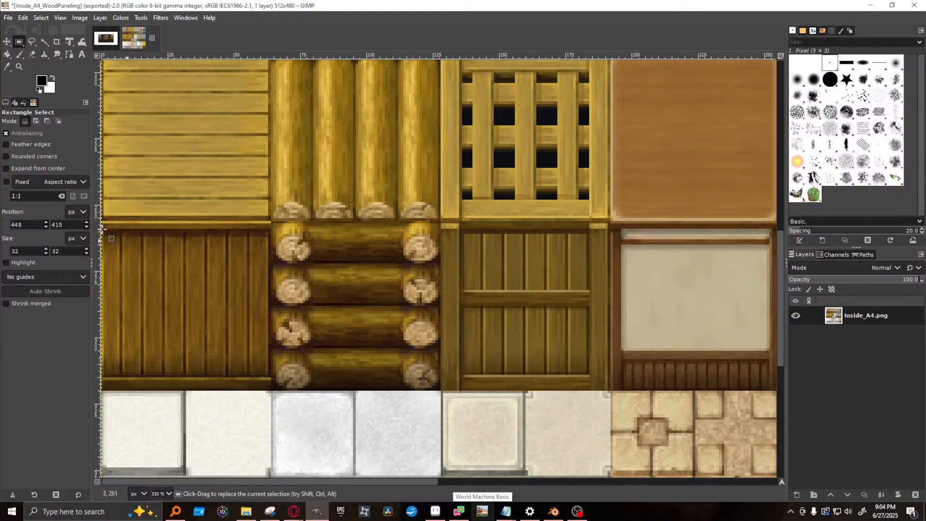
scroll(173, 297, "up", 3)
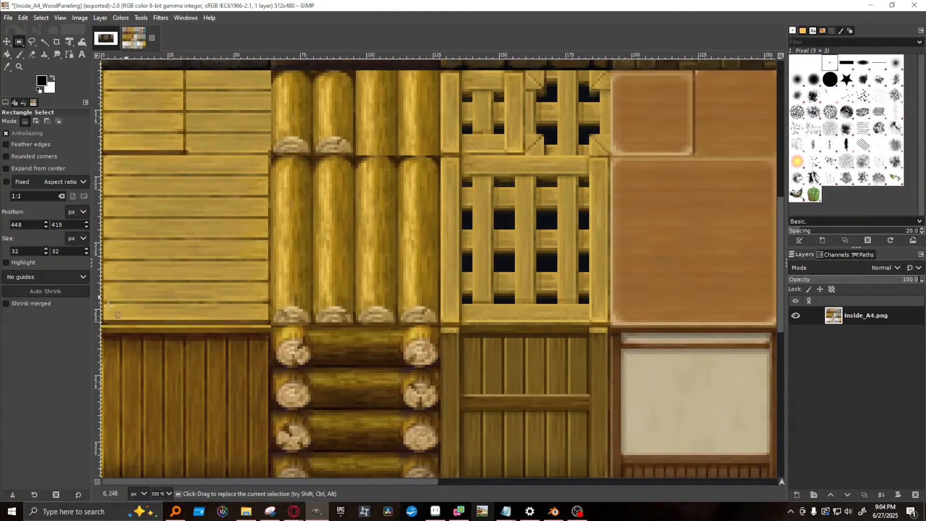
key("alt+Tab")
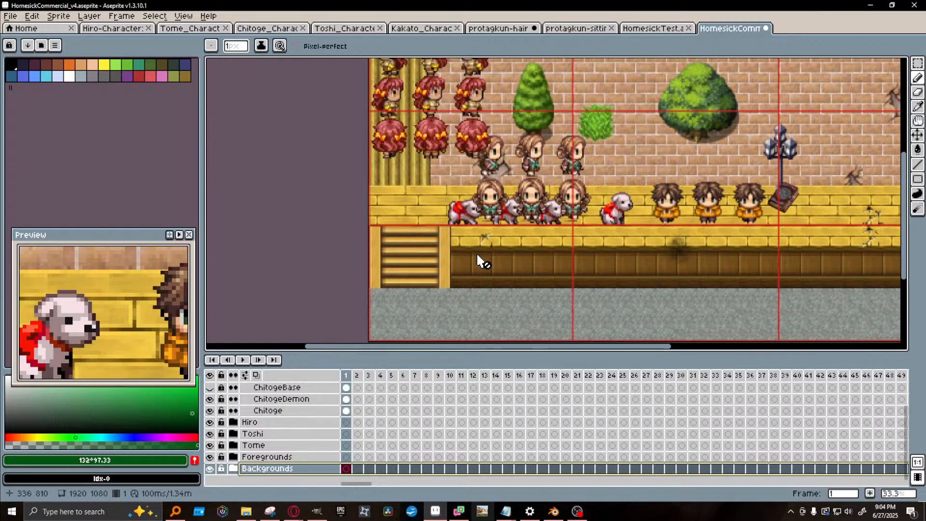
scroll(468, 247, "up", 2)
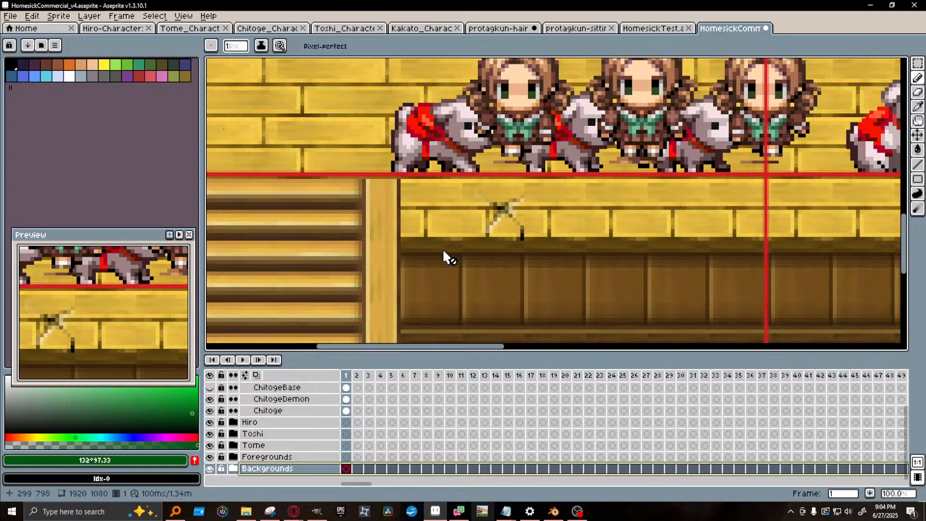
key("alt+Tab")
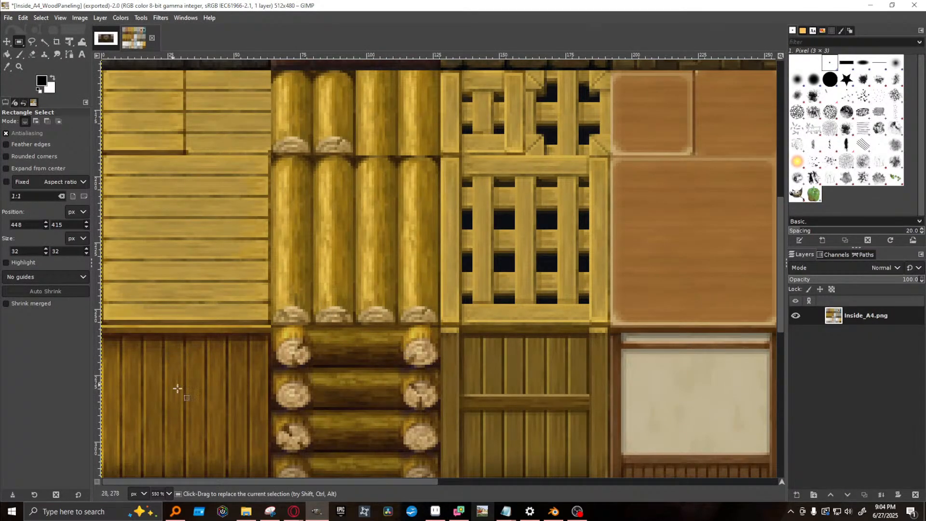
scroll(145, 346, "up", 3)
scroll(199, 392, "down", 3)
scroll(457, 347, "up", 3)
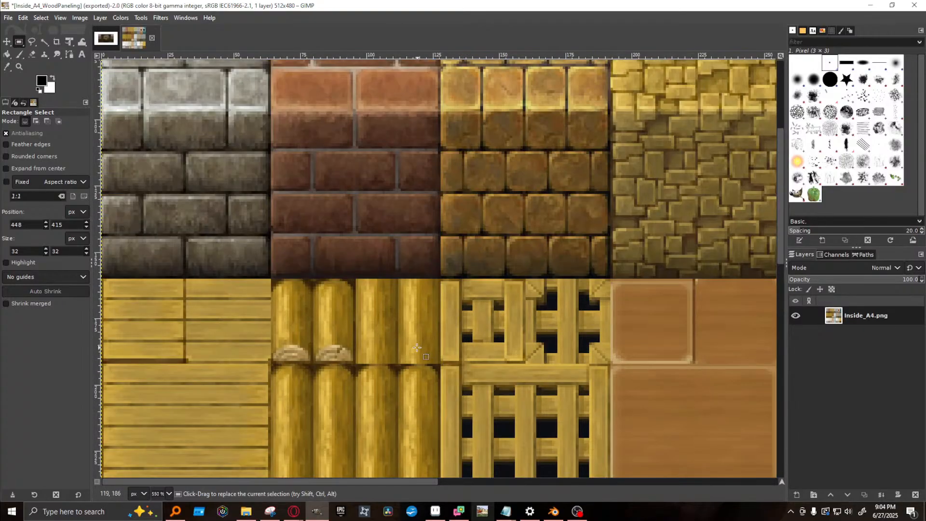
scroll(420, 353, "down", 8)
left_click_drag(392, 481, 792, 508)
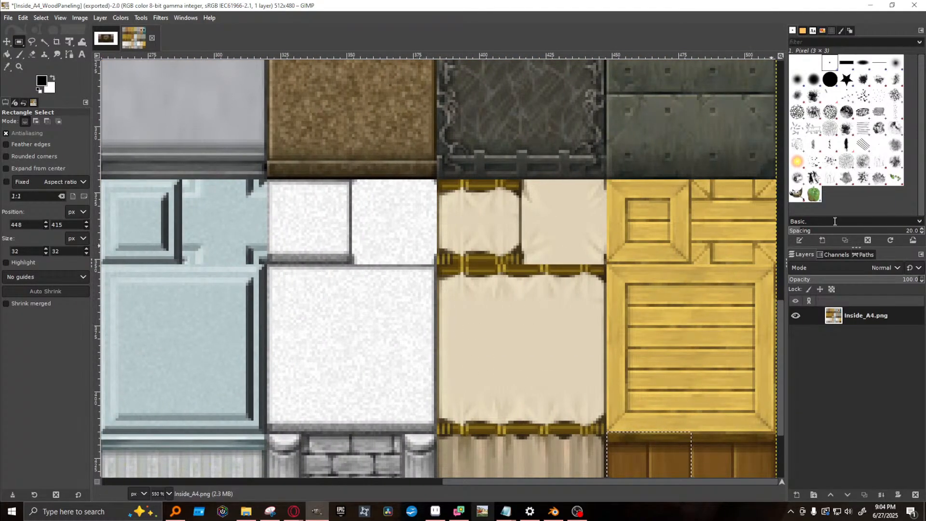
left_click_drag(780, 365, 780, 407)
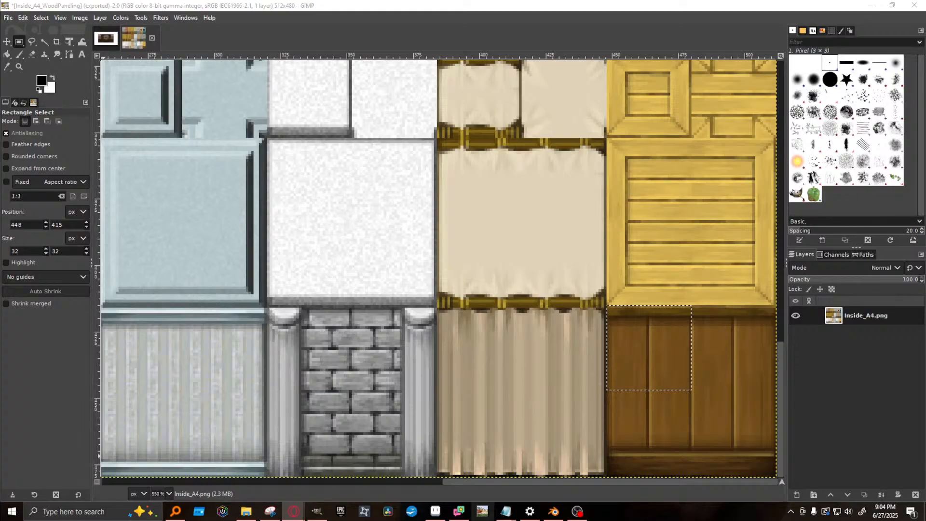
Step: Switch to Blender and undo the raising of the leftmost front panel
left_click(488, 483)
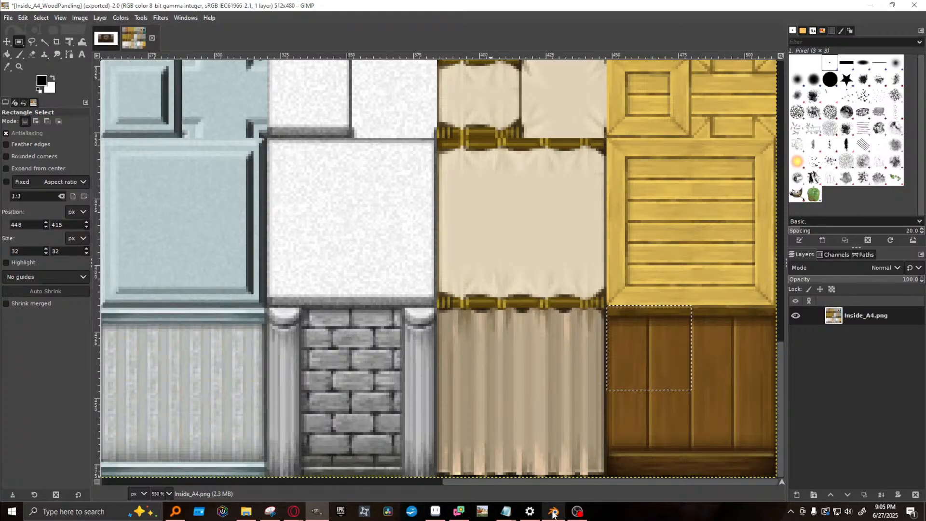
mouse_move(554, 514)
left_click(484, 487)
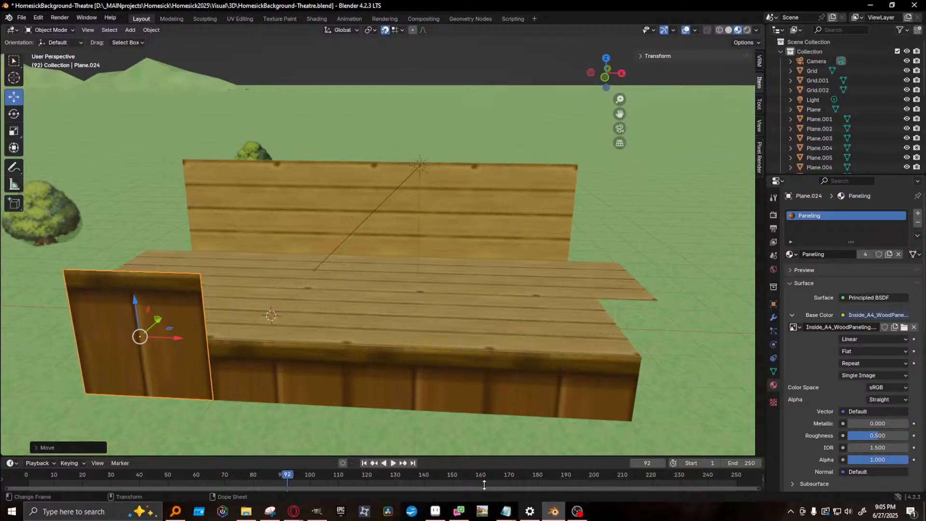
key("ctrl+z")
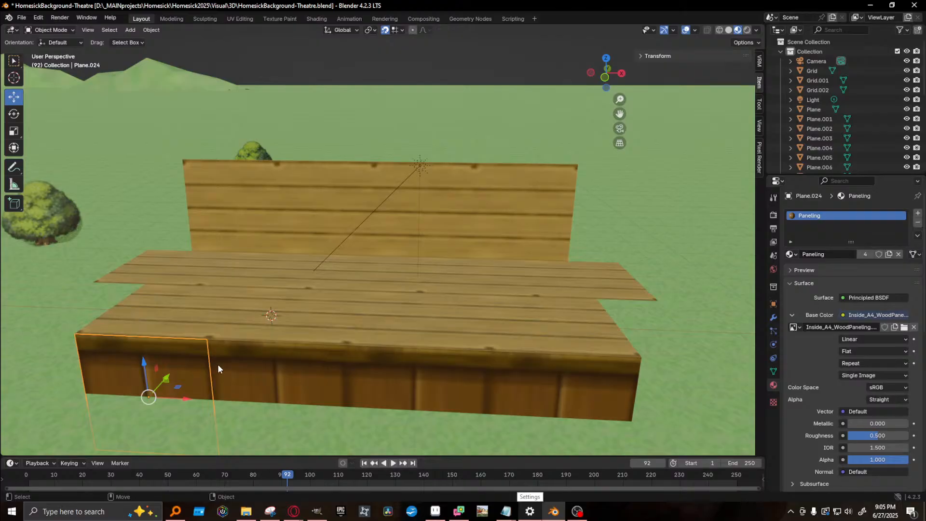
Step: Try to raise all the stage's front panels, floor tiles and back wall tiles together so the panels clear the ground
left_click(323, 376, "shift")
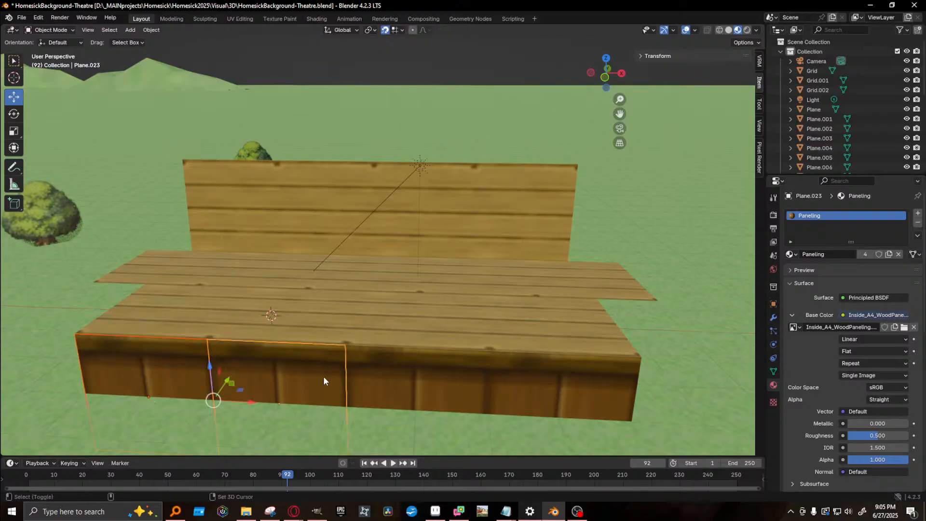
left_click(540, 376, "shift")
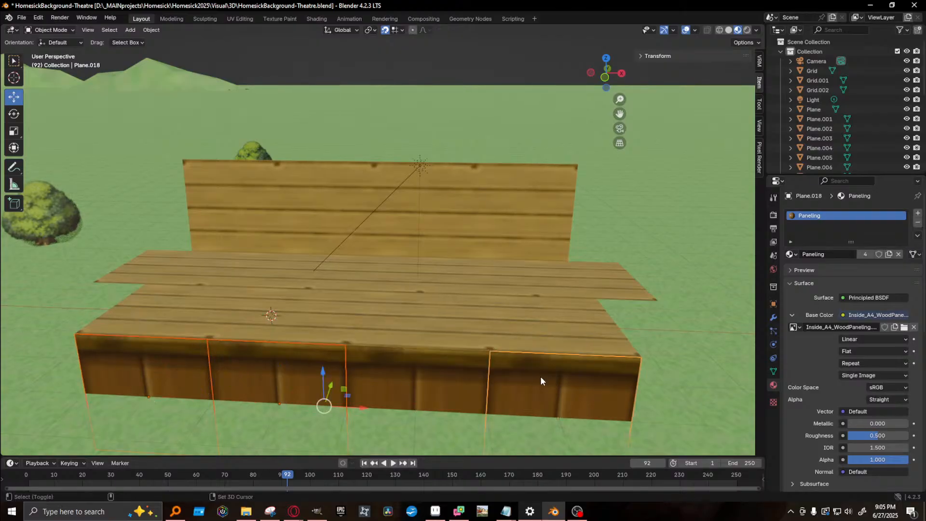
left_click(293, 325, "shift")
left_click(190, 309, "shift")
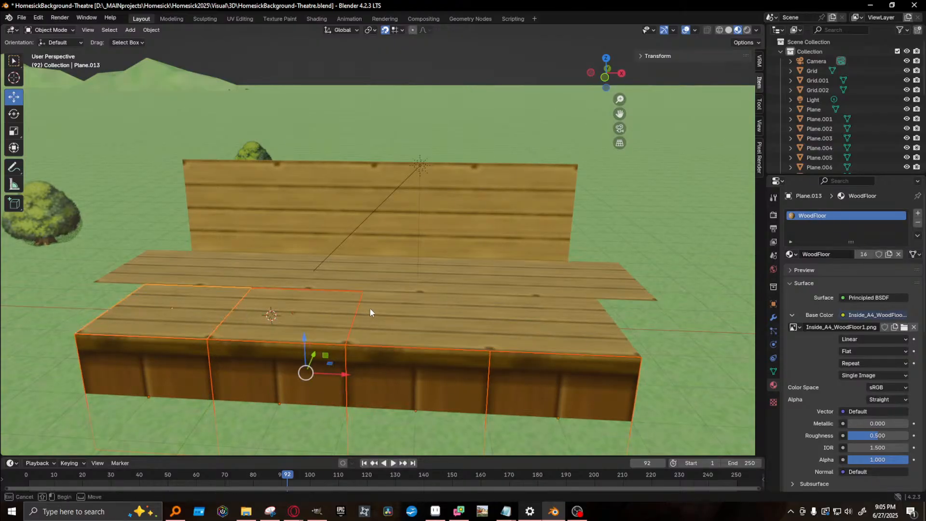
left_click(530, 317, "shift")
left_click(439, 324, "shift")
left_click(486, 279, "shift")
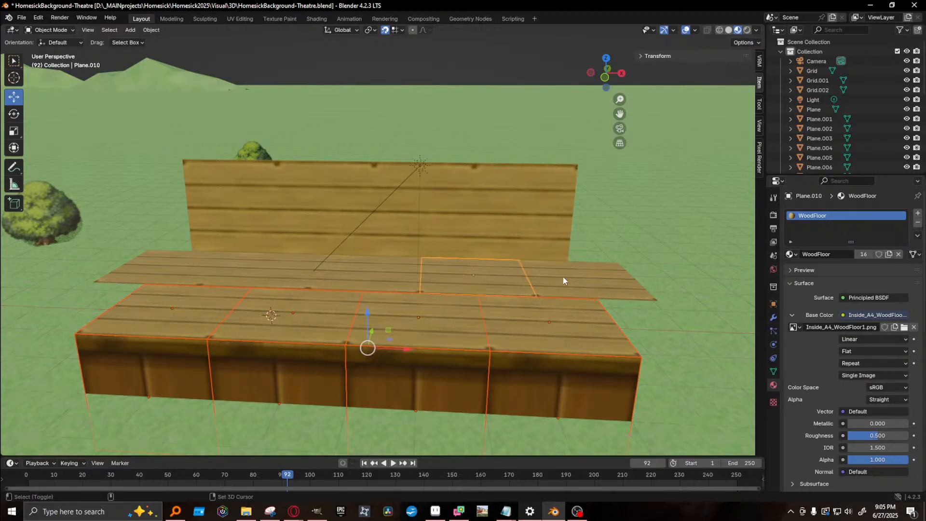
left_click(563, 277, "shift")
left_click(397, 272, "shift")
left_click(252, 268, "shift")
left_click(192, 268, "shift")
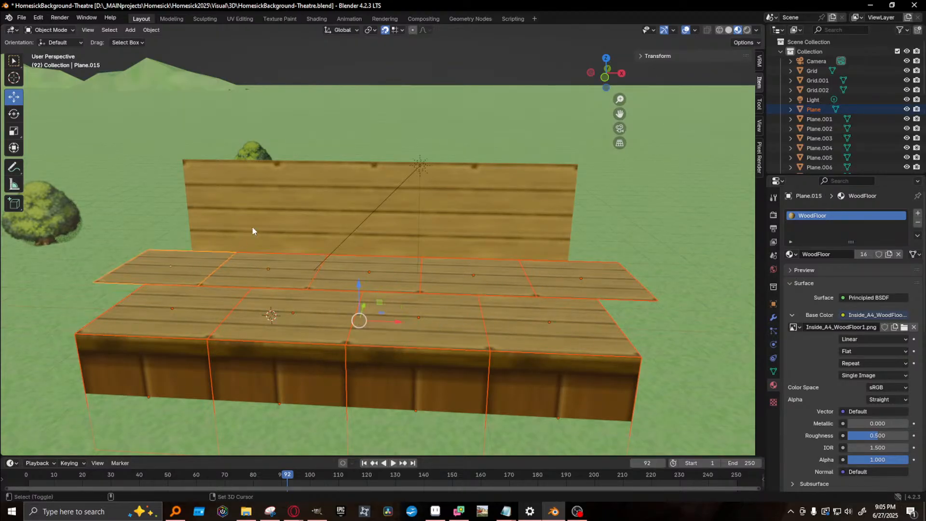
left_click(252, 226, "shift")
left_click(367, 218, "shift")
left_click(424, 230, "shift")
left_click(520, 234, "shift")
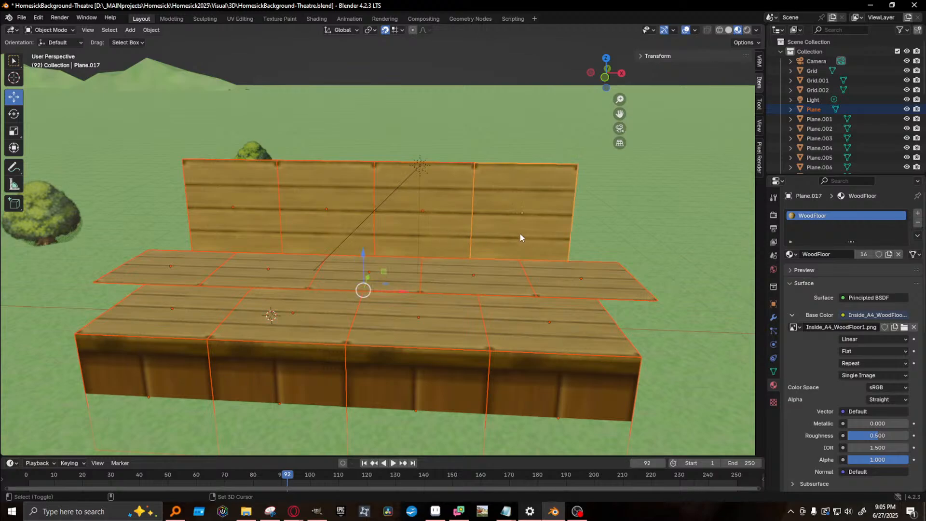
left_click_drag(352, 259, 362, 248)
middle_click_drag(452, 309, 397, 327)
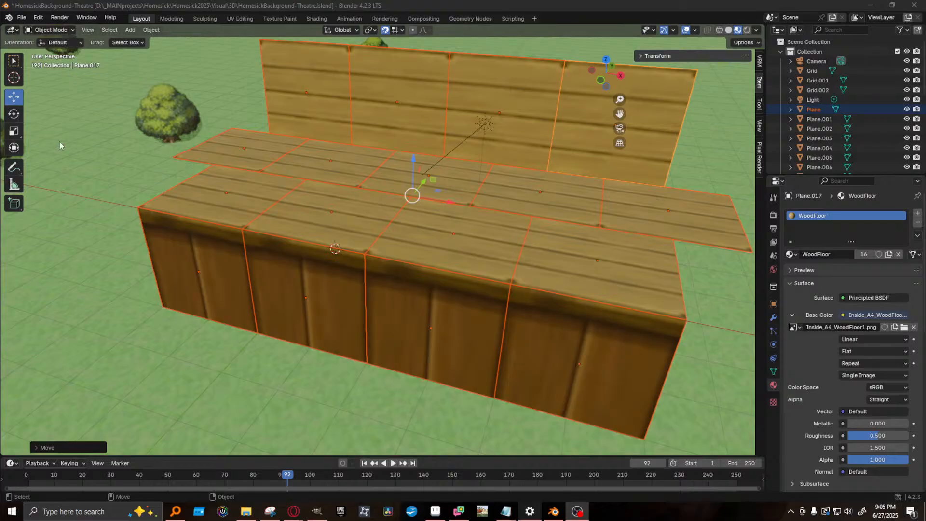
middle_click_drag(439, 205, 388, 224)
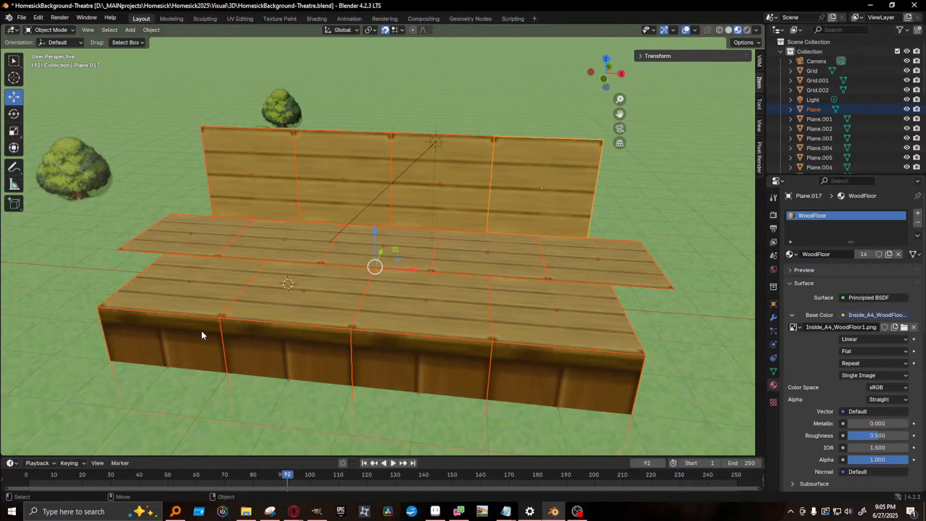
Step: Try to scale the leftmost front panel vertically, and return to the Move tool
left_click(195, 353)
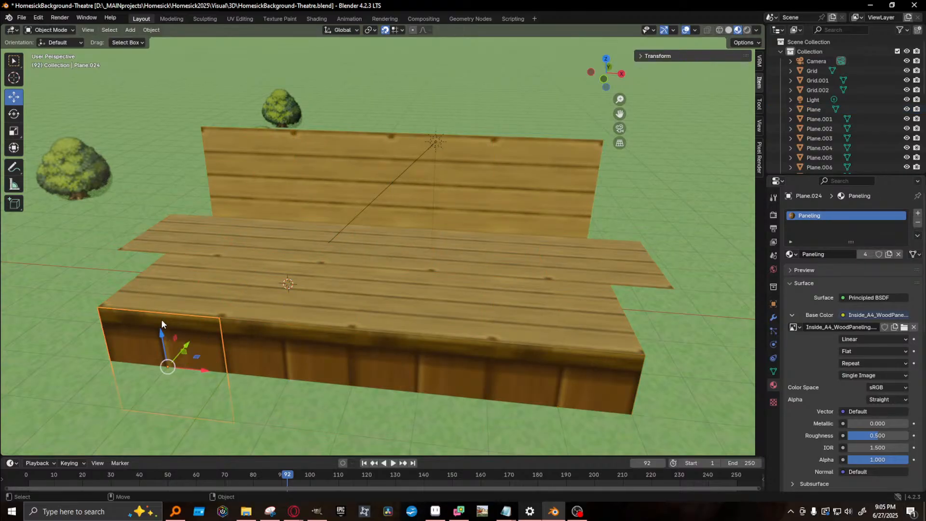
key("shift+space")
key("s")
left_click_drag(161, 337, 167, 381)
key("shift+space")
key("g")
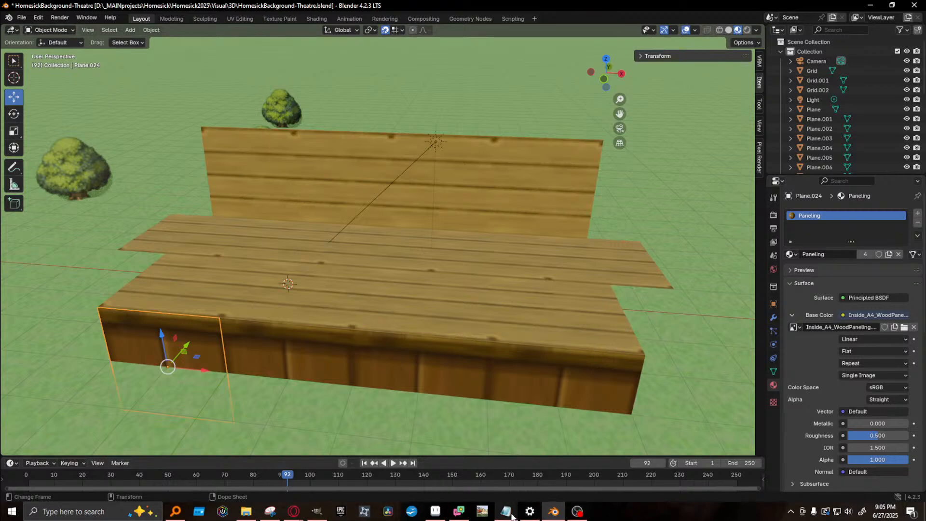
Step: Switch to Aseprite and examine the stage front, stairs and overall proportions of the theatre scene
left_click(435, 512)
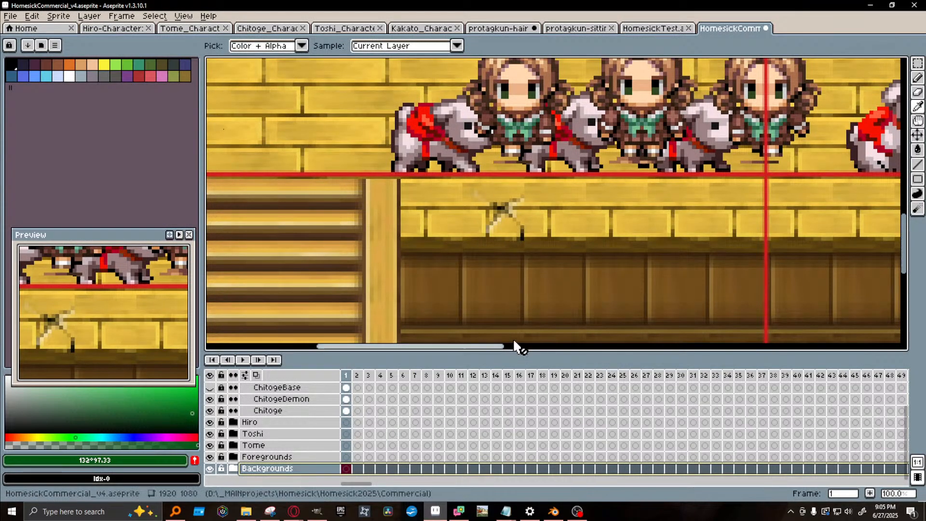
scroll(513, 338, "down", 1)
scroll(507, 299, "up", 1)
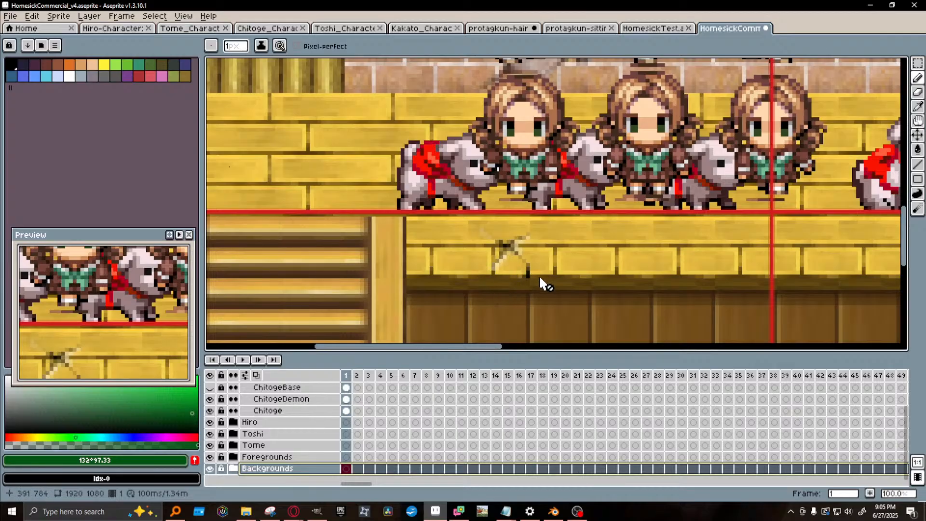
scroll(541, 278, "down", 3)
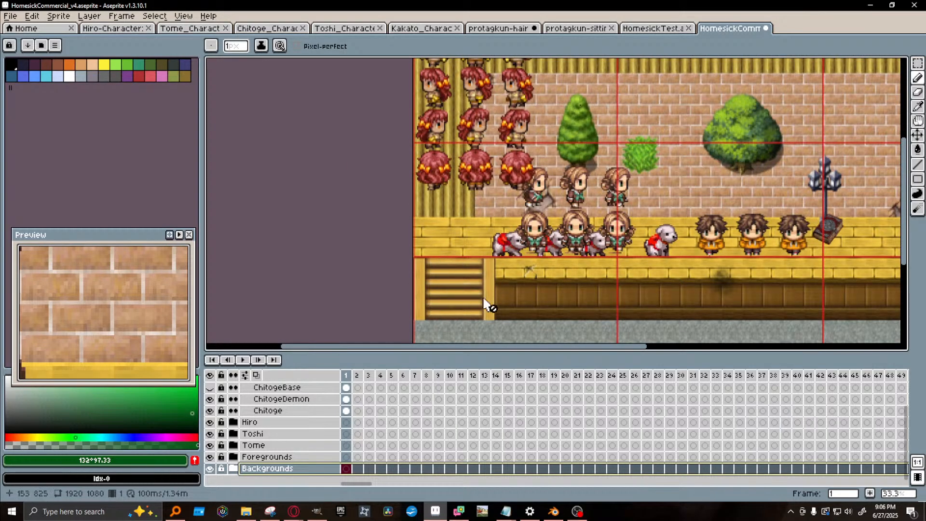
scroll(488, 306, "down", 1)
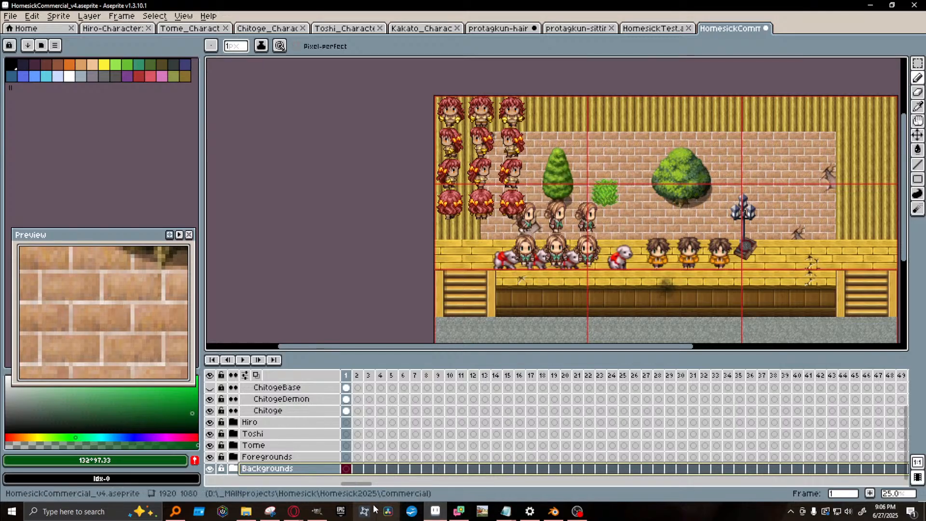
Step: Switch to Blender, render the current frame from the camera to check the stage, and close the render window
left_click(555, 513)
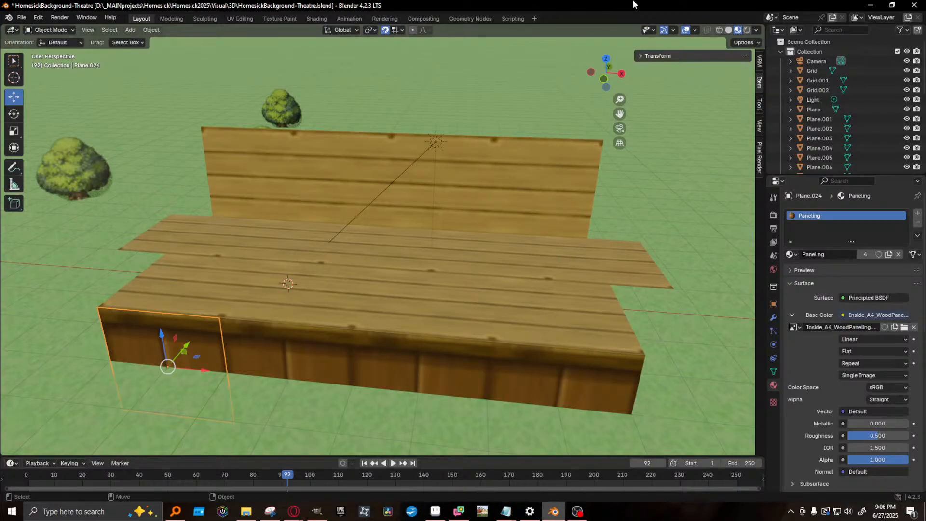
key("F12")
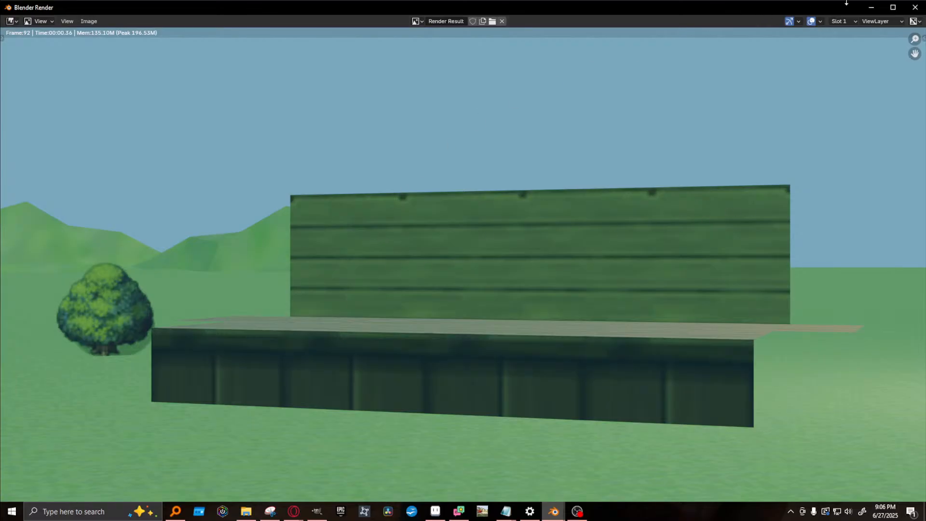
left_click(916, 8)
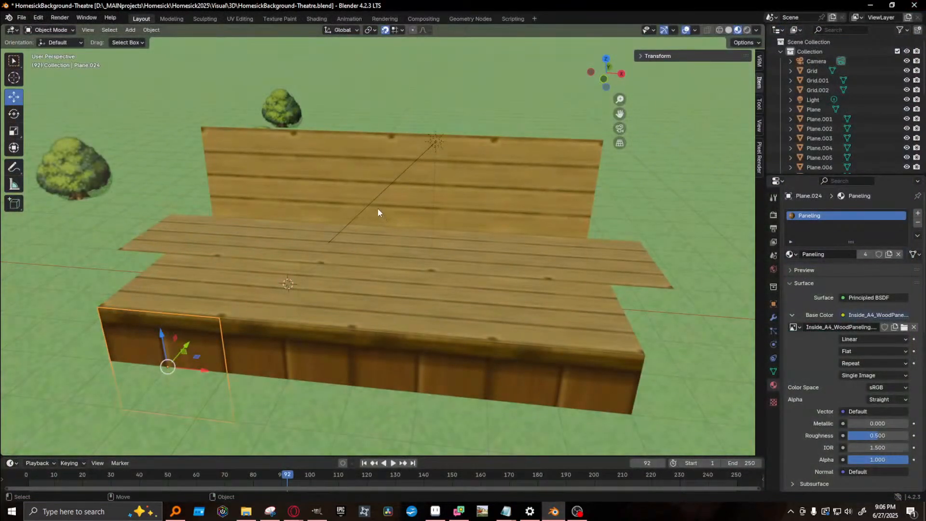
Step: Duplicate the rightmost distant hill and move the copy along the X axis to extend the hill line behind the stage
middle_click_drag(376, 187, 398, 257, "shift")
left_click(399, 257)
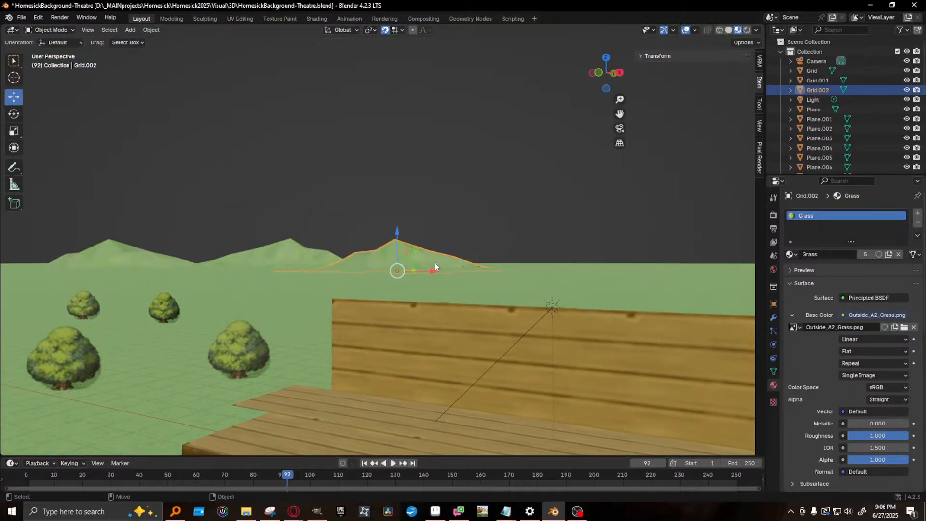
key("shift+d")
left_click(431, 266)
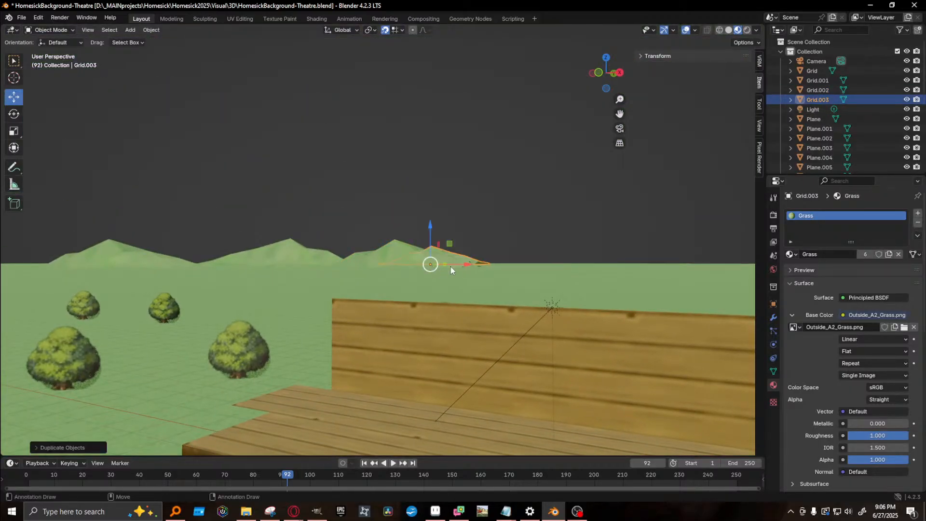
left_click_drag(468, 265, 552, 261)
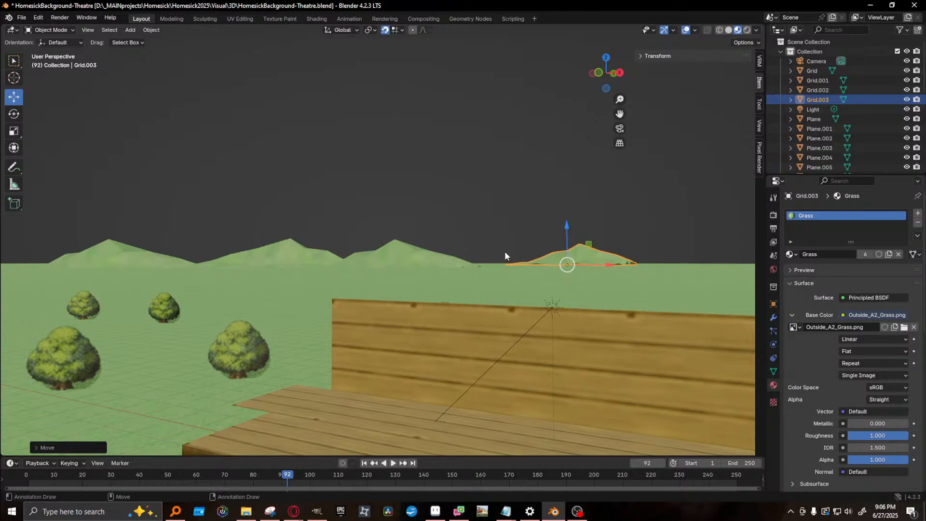
Step: Move the new hill further along the X axis and rotate it about its vertical axis
middle_click_drag(505, 251, 522, 307)
key("KP_Decimal")
scroll(520, 306, "down", 7)
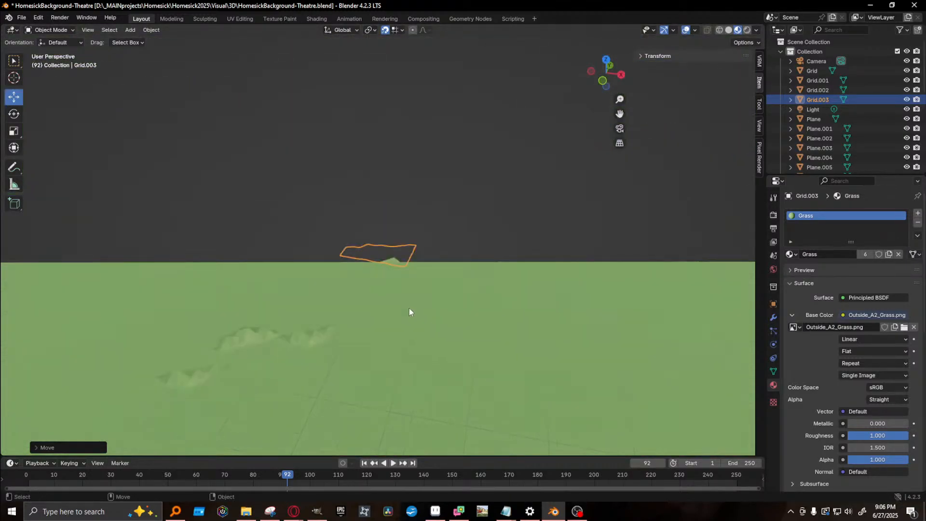
scroll(407, 306, "up", 2)
left_click_drag(390, 230, 337, 424)
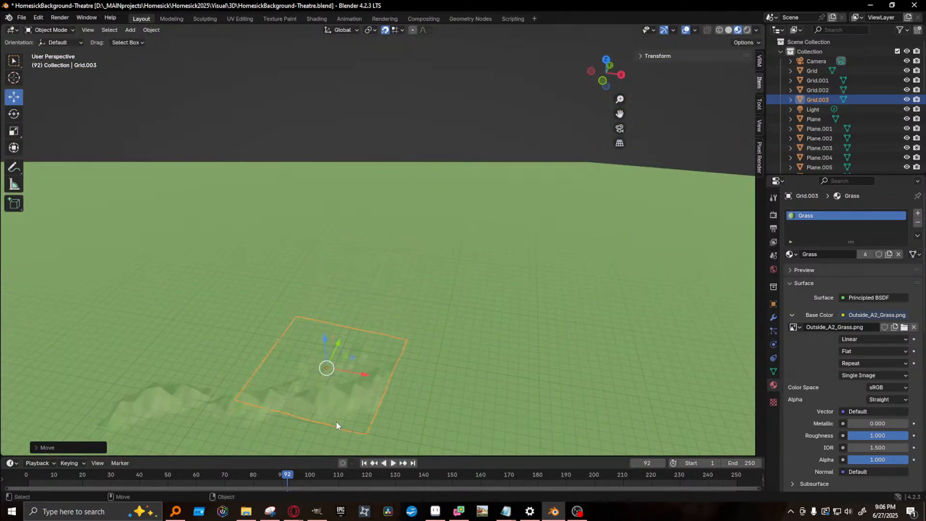
left_click_drag(366, 376, 491, 397)
key("shift+space")
key("r")
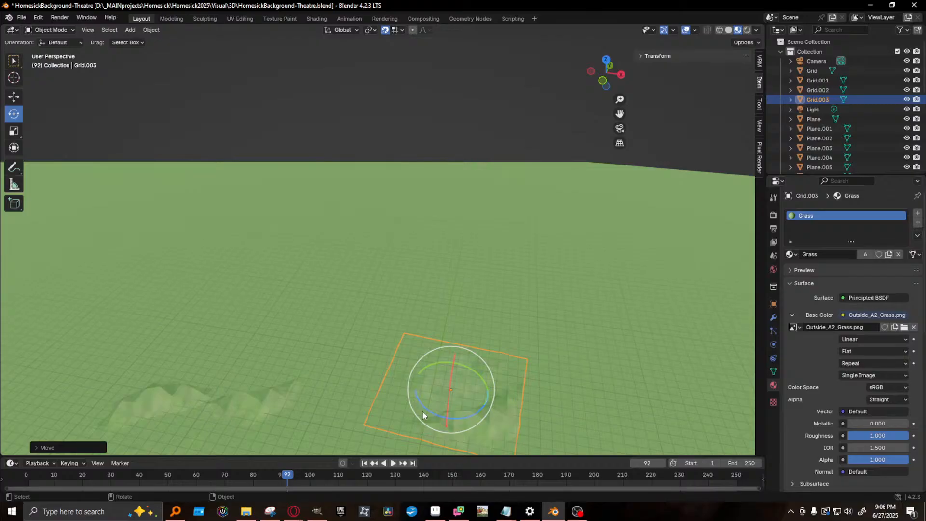
left_click_drag(427, 409, 551, 302)
Step: Render the current frame to check the new hill beside the stage's back wall, and close the render window
middle_click_drag(391, 387, 295, 269)
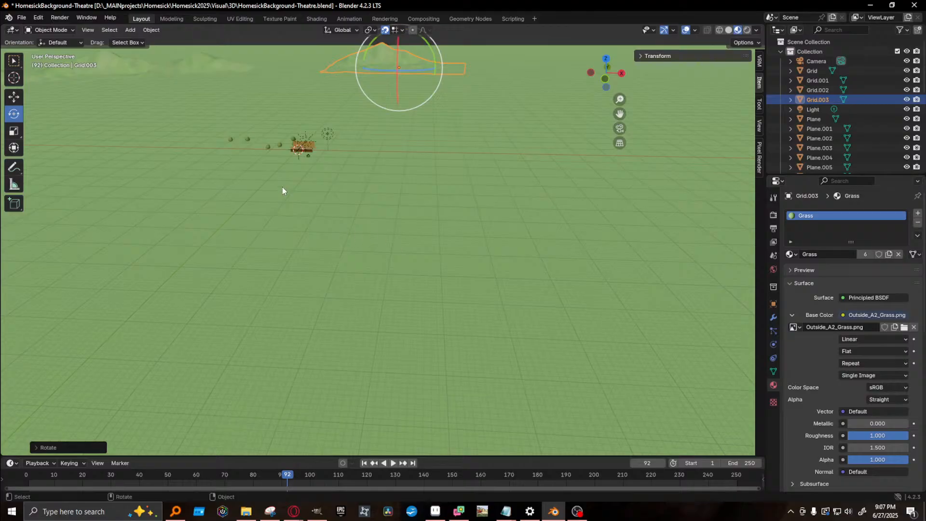
middle_click_drag(282, 188, 306, 210, "shift")
scroll(303, 233, "up", 8)
scroll(308, 230, "down", 4)
mouse_move(341, 287)
middle_mouse_down("shift")
mouse_move(337, 271)
mouse_move(335, 280)
middle_mouse_up("shift")
scroll(318, 268, "up", 6)
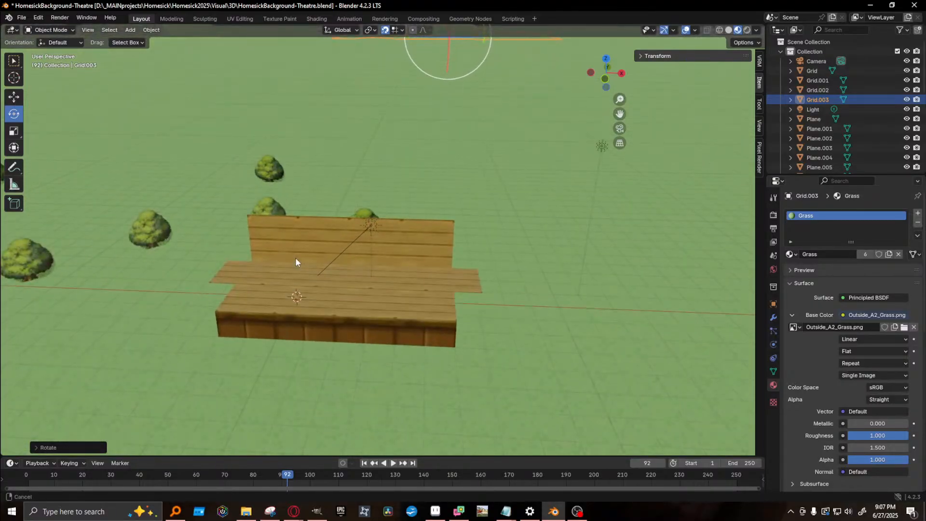
key("F12")
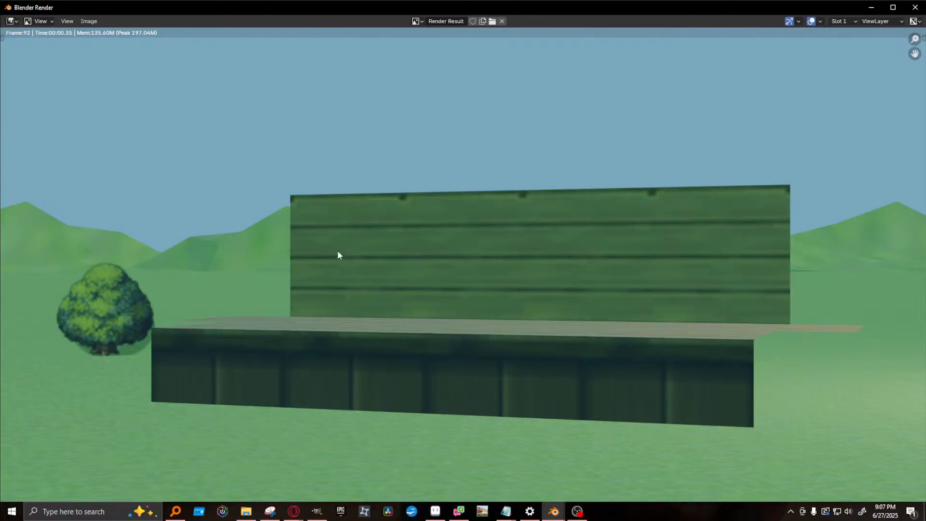
key("Escape")
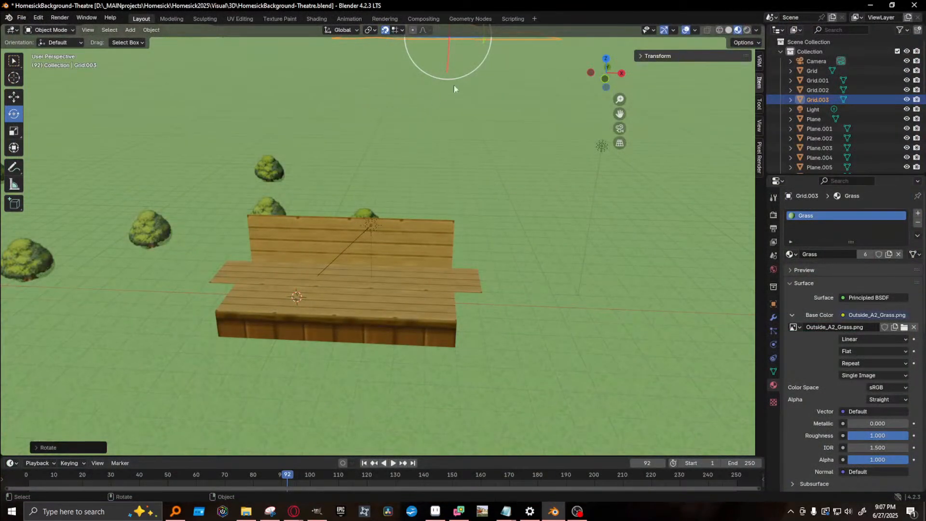
Step: Move the new hill farther back along the Y axis and check it in a render of the current frame
middle_click_drag(463, 86, 379, 137, "alt")
key("w")
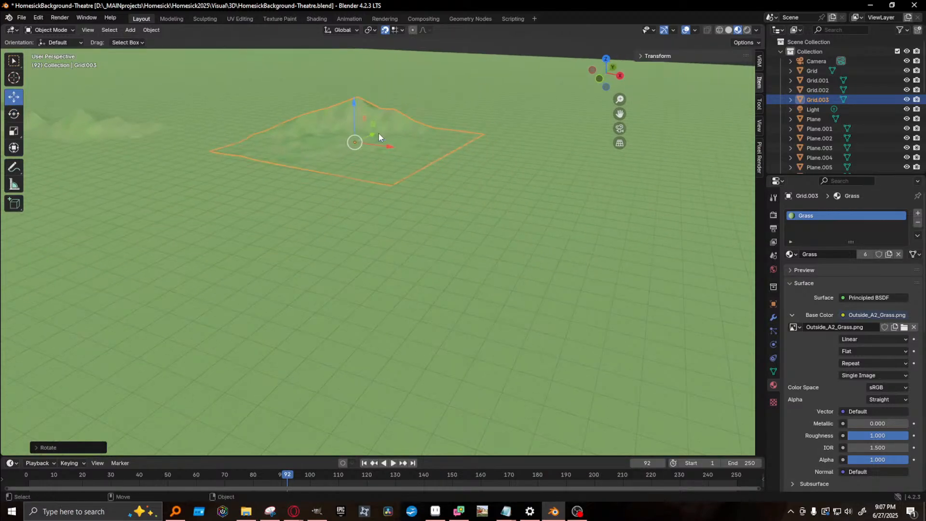
left_click_drag(375, 132, 436, 108)
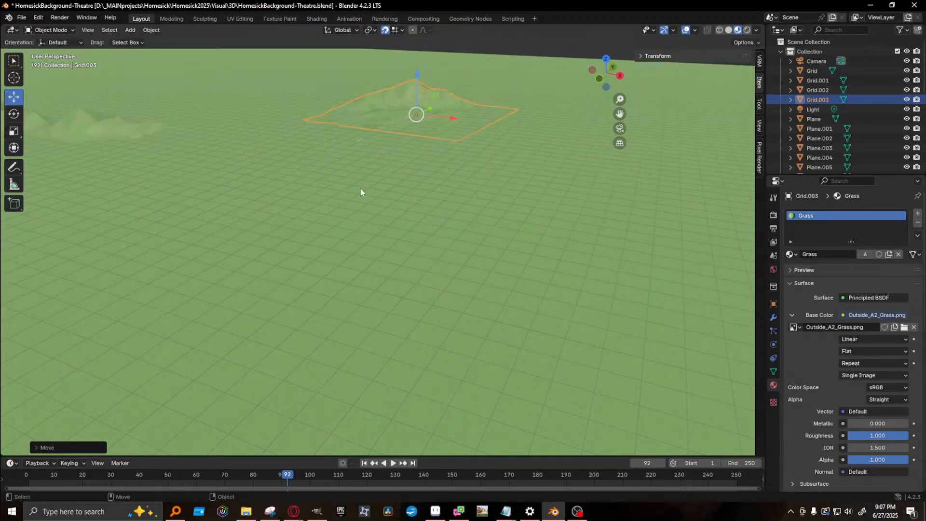
middle_click_drag(317, 231, 411, 166, "alt")
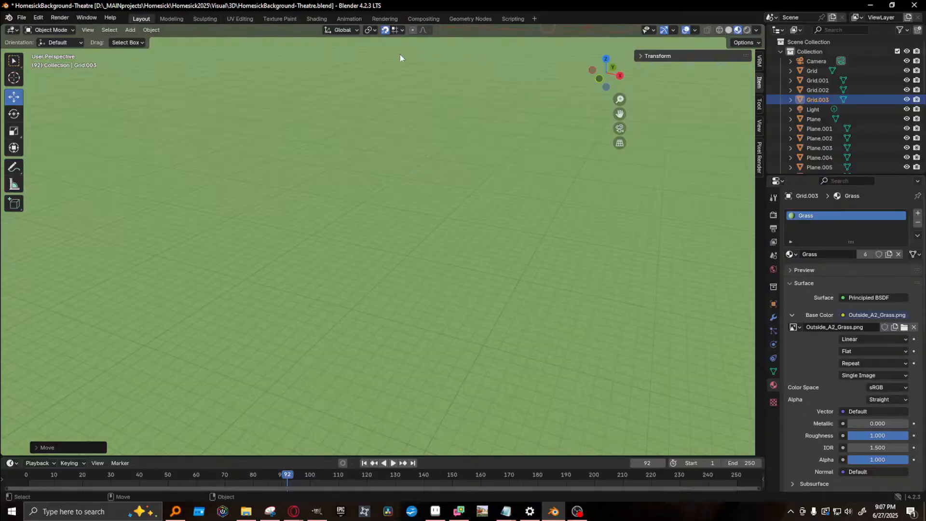
key("F12")
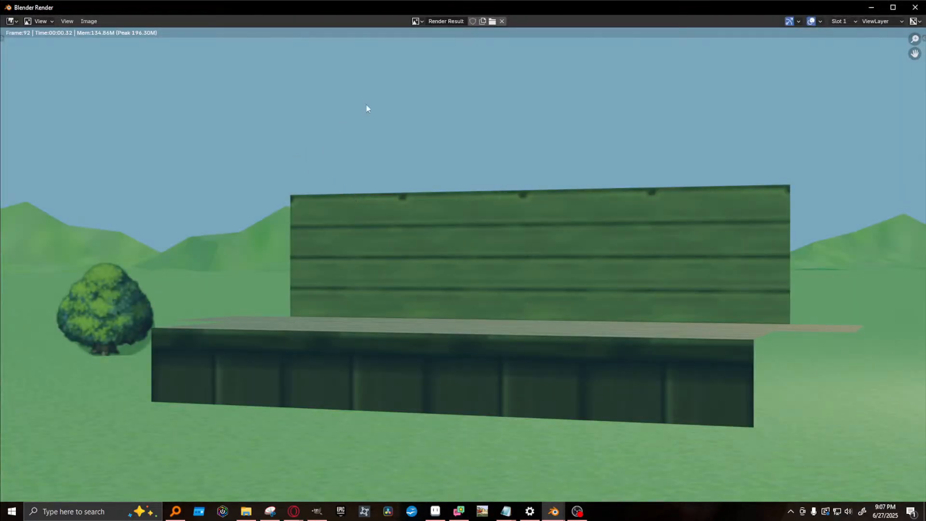
key("Escape")
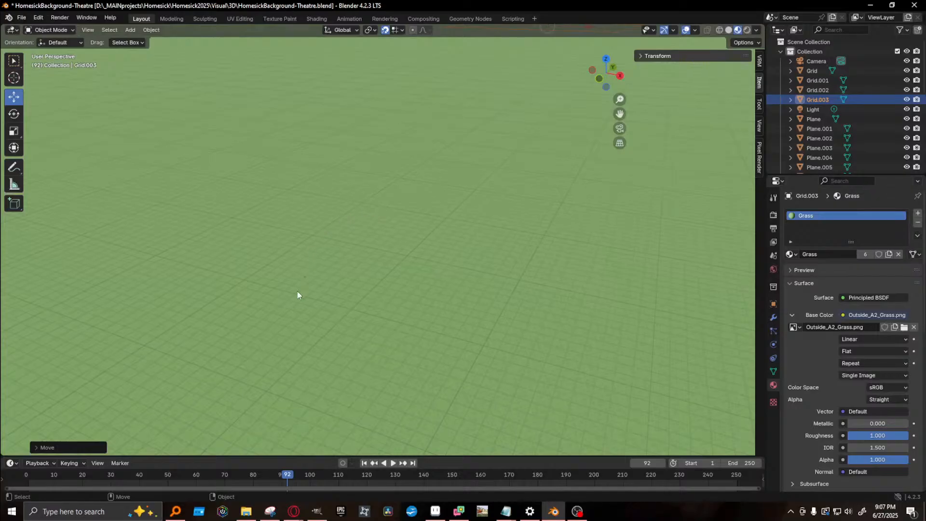
Step: Examine the stage and its surroundings from several angles, and select a front-row floor tile for a closer look
scroll(290, 287, "down", 11)
scroll(291, 284, "up", 4)
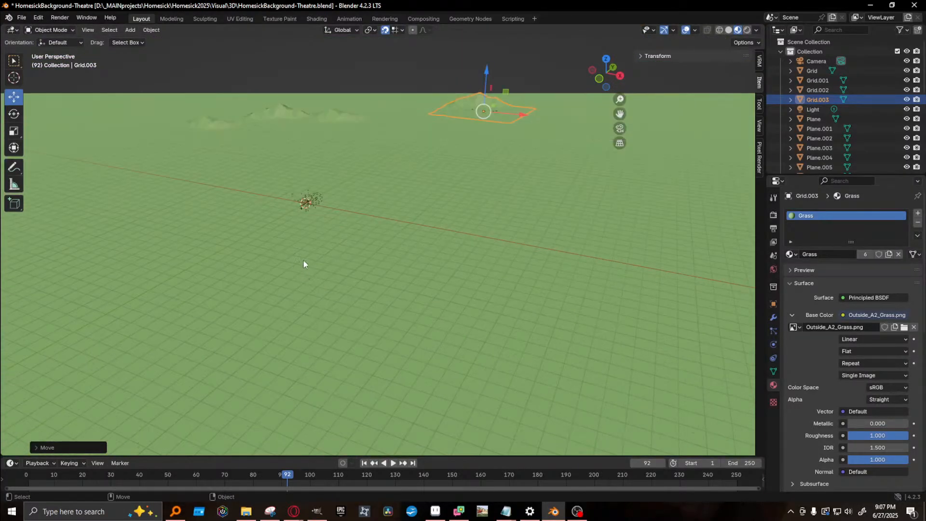
scroll(306, 227, "up", 7)
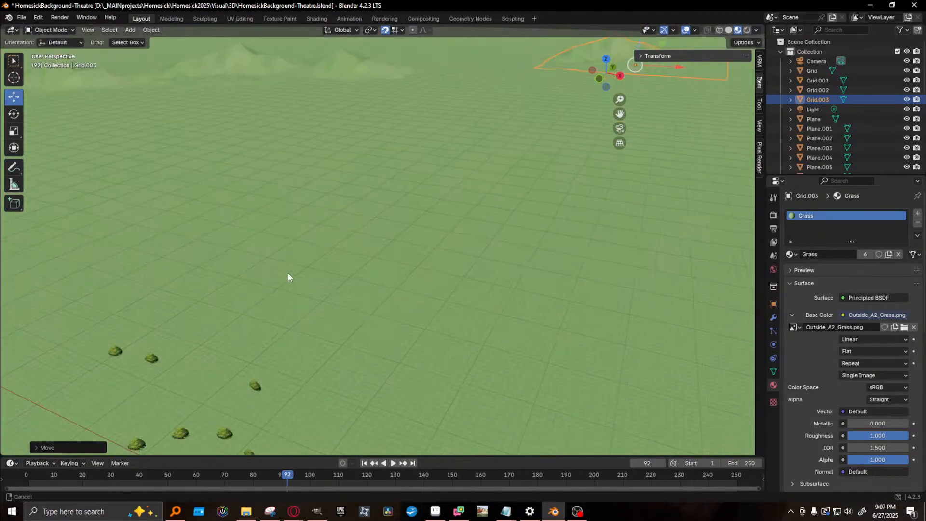
scroll(294, 271, "down", 5)
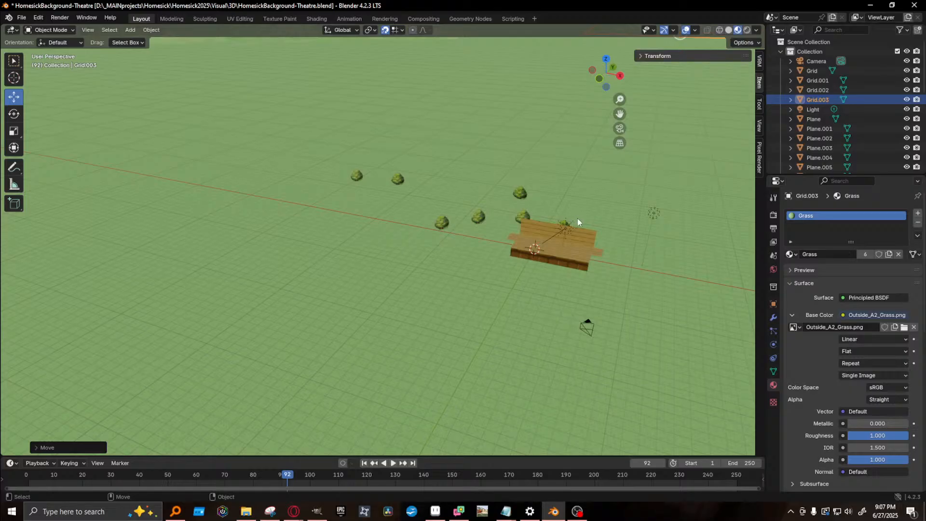
middle_click_drag(584, 213, 559, 216, "shift")
scroll(560, 217, "up", 3)
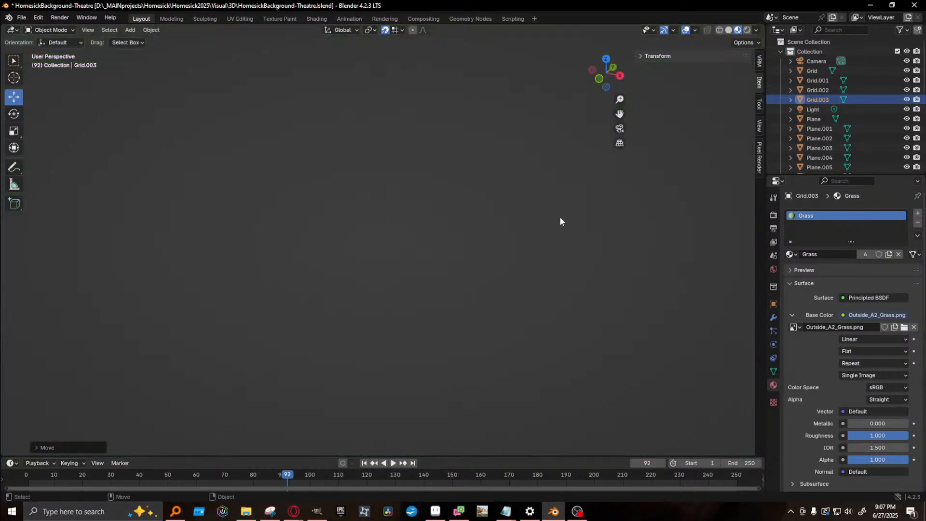
scroll(560, 219, "down", 2)
middle_click_drag(483, 300, 471, 289, "alt")
right_click_drag(373, 255, 347, 239, "alt")
middle_click_drag(347, 239, 352, 220, "alt")
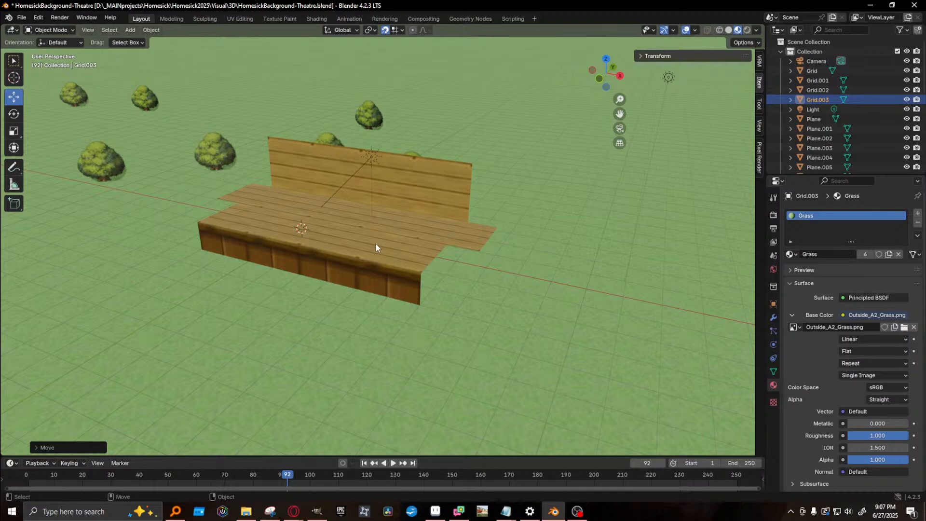
middle_click_drag(359, 225, 259, 259)
left_click(247, 336)
key("KP_Decimal")
scroll(246, 335, "down", 5)
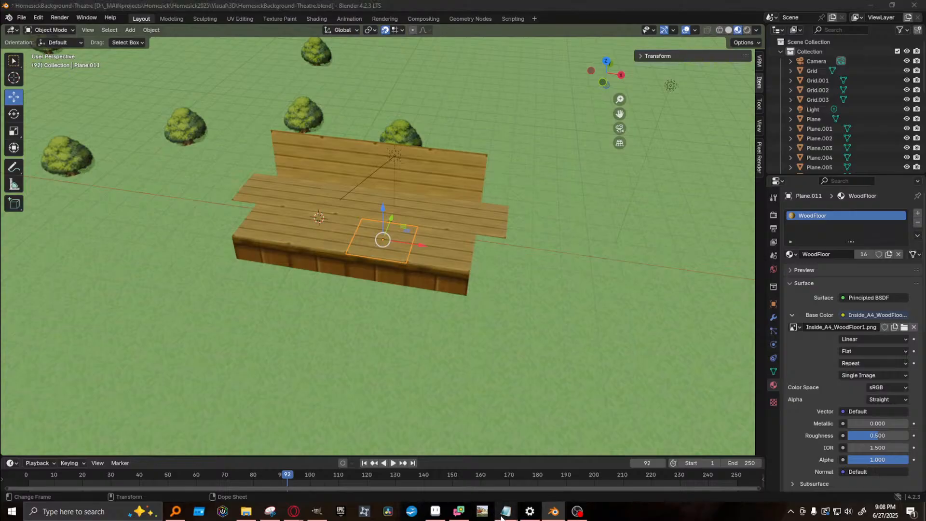
Step: Switch to Notepad and add the line "fix tiling for wood textures" at the end of the to-do list
mouse_move(506, 512)
left_click(562, 466)
left_click(291, 154)
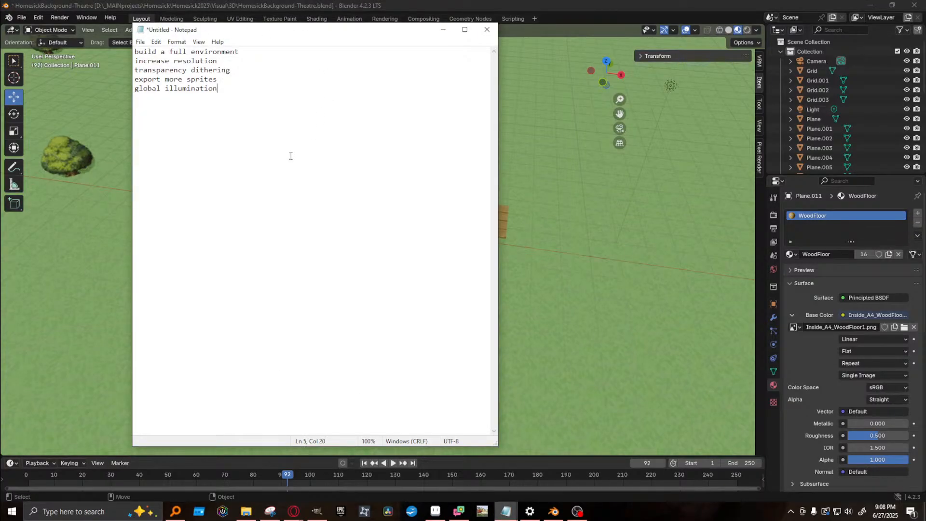
key("Return")
type("fix tiling for wood textures")
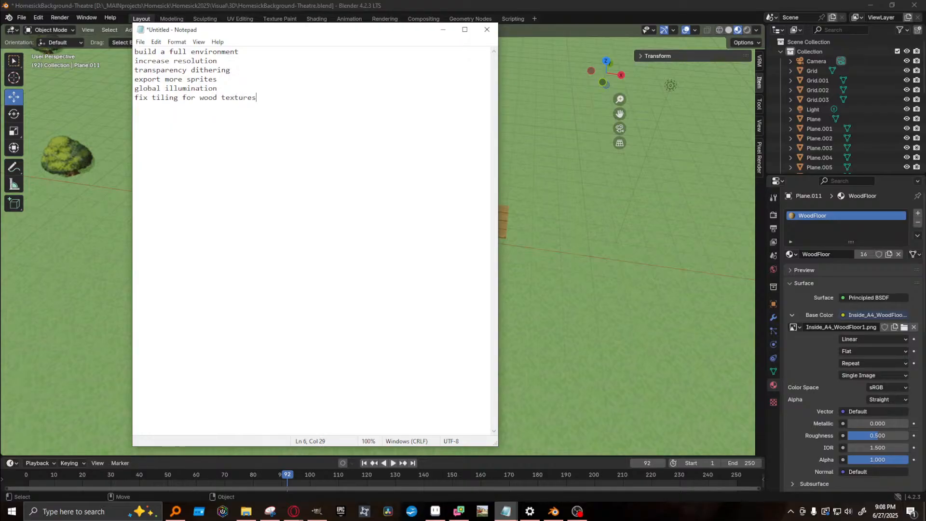
key("Return")
Step: Switch to Blender, duplicate the selected front-row floor tile and place the copy in front of the stage's front panels
key("alt+Tab")
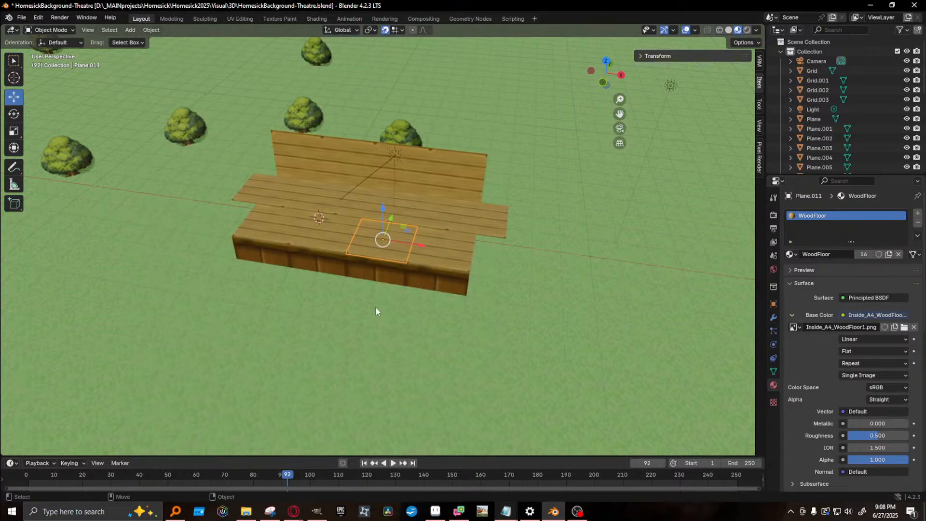
mouse_move(442, 517)
middle_click_drag(492, 263, 383, 228)
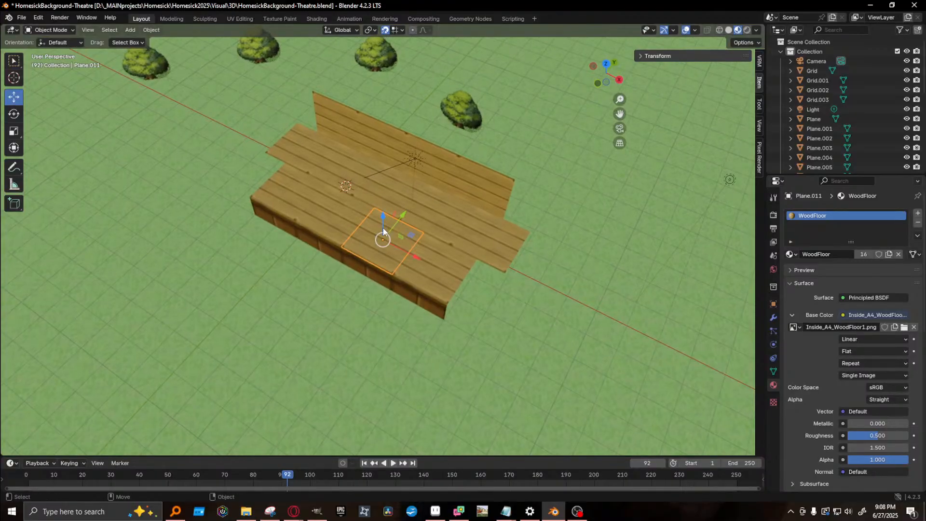
key("shift+d")
key("y")
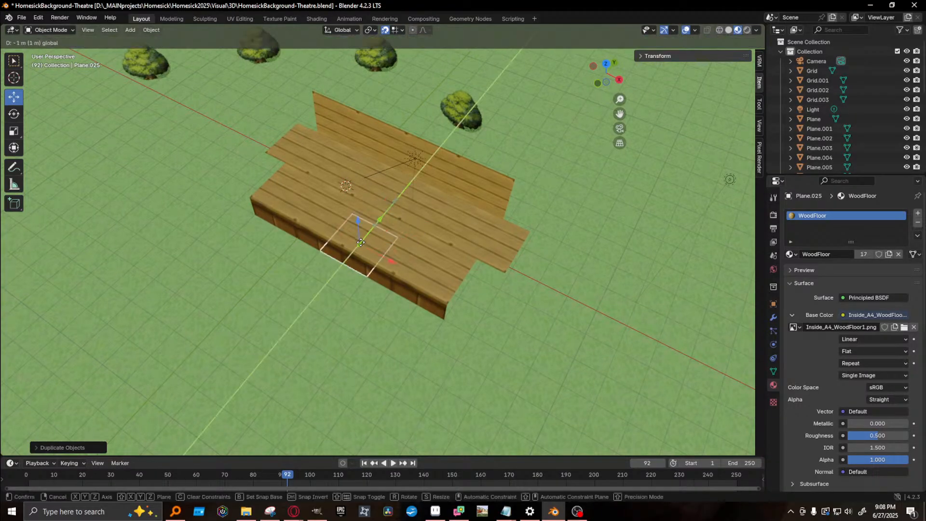
left_click_drag(361, 243, 340, 265)
middle_click_drag(397, 311, 398, 277)
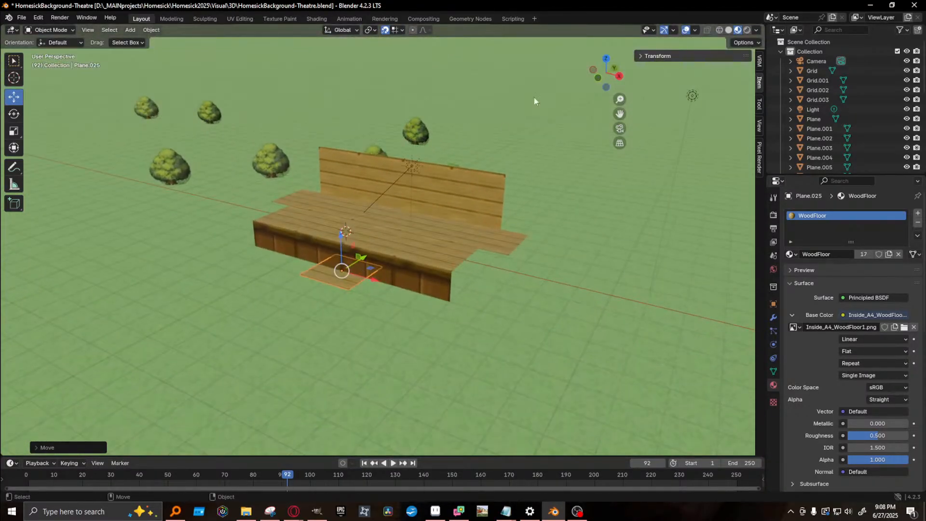
Step: With snapping off, scale the copied floor tile up into a large wooden ground around the stage and nudge it slightly upward
left_click(386, 30)
left_click_drag(340, 234, 339, 233)
key("s")
left_click_drag(588, 358, 81, 406)
middle_click_drag(260, 248, 312, 245)
key("shift+space")
key("g")
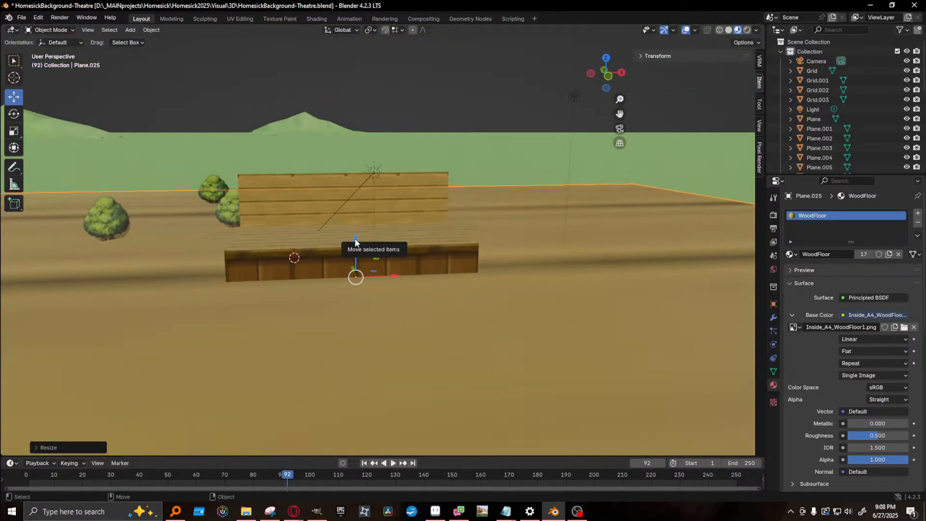
left_click_drag(354, 238, 354, 237)
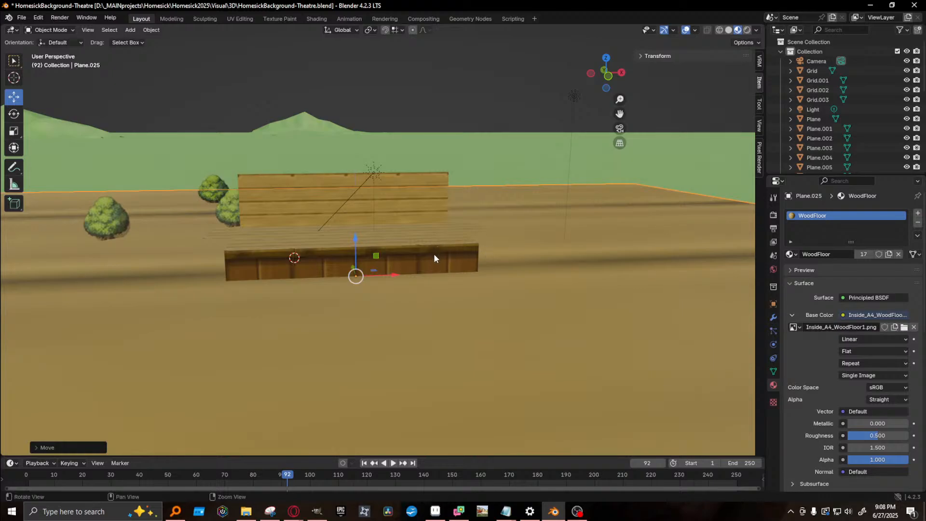
Step: Set the WoodFloor material's roughness to 1.000 to remove the glare on the enlarged wooden ground
middle_click_drag(433, 253, 328, 253)
scroll(328, 252, "up", 8)
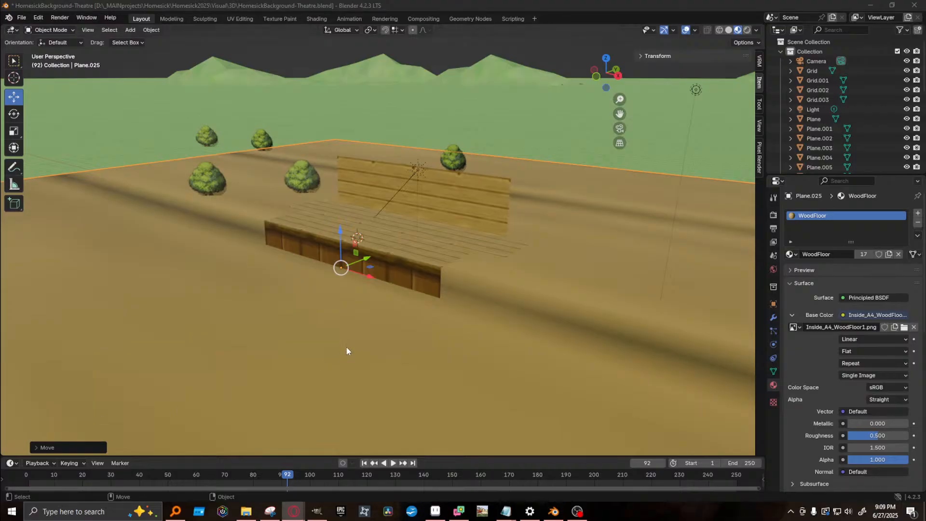
middle_click_drag(333, 326, 450, 329)
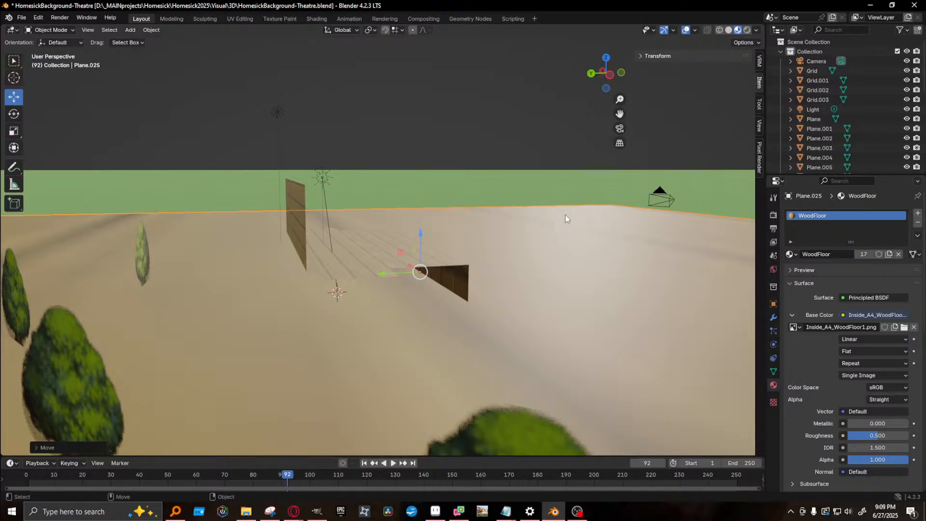
middle_click_drag(498, 276, 459, 287)
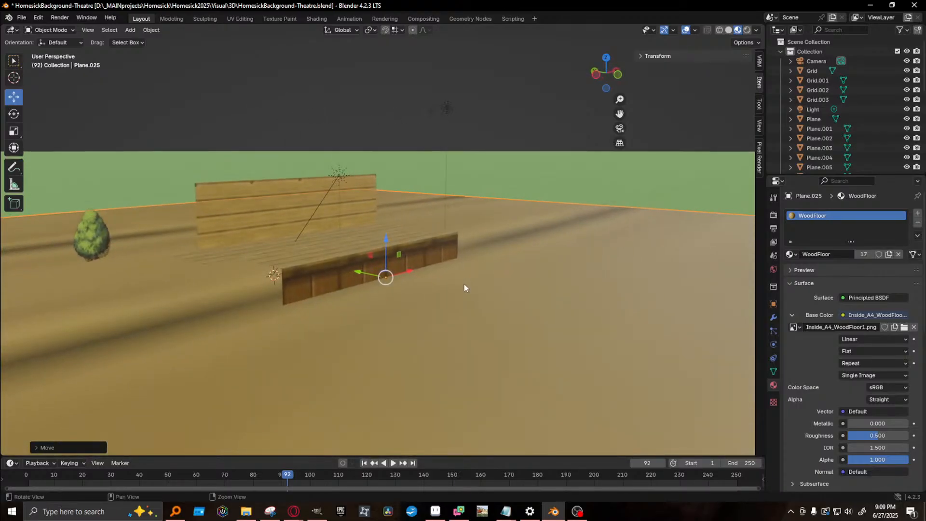
middle_click_drag(478, 365, 411, 368)
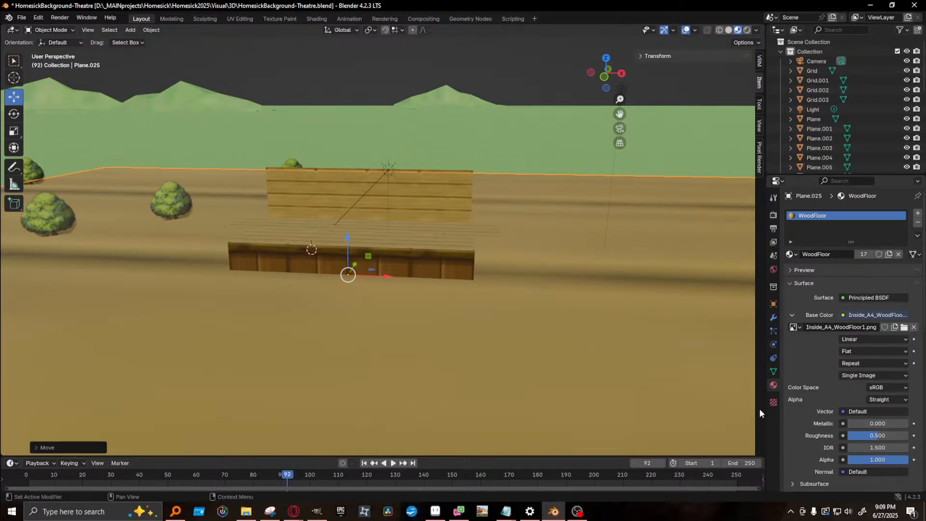
middle_click_drag(493, 309, 626, 314)
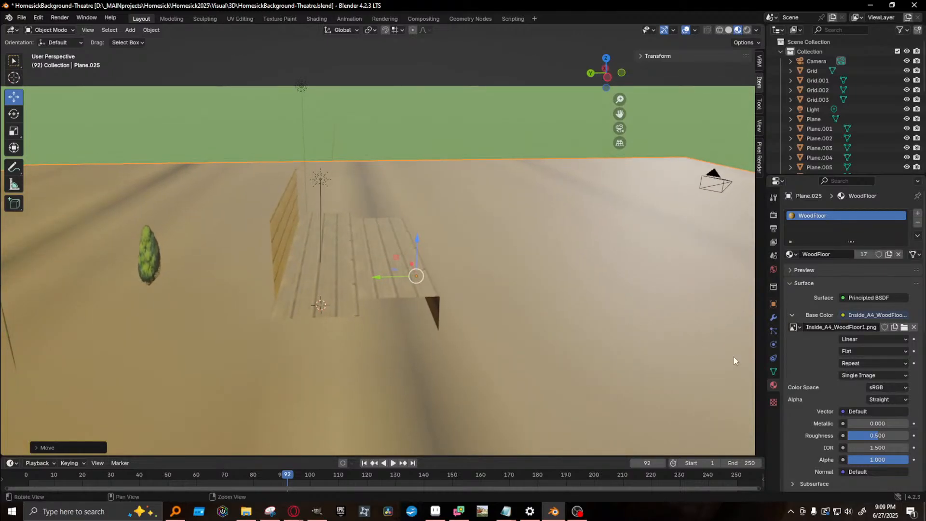
left_click_drag(876, 437, 909, 436)
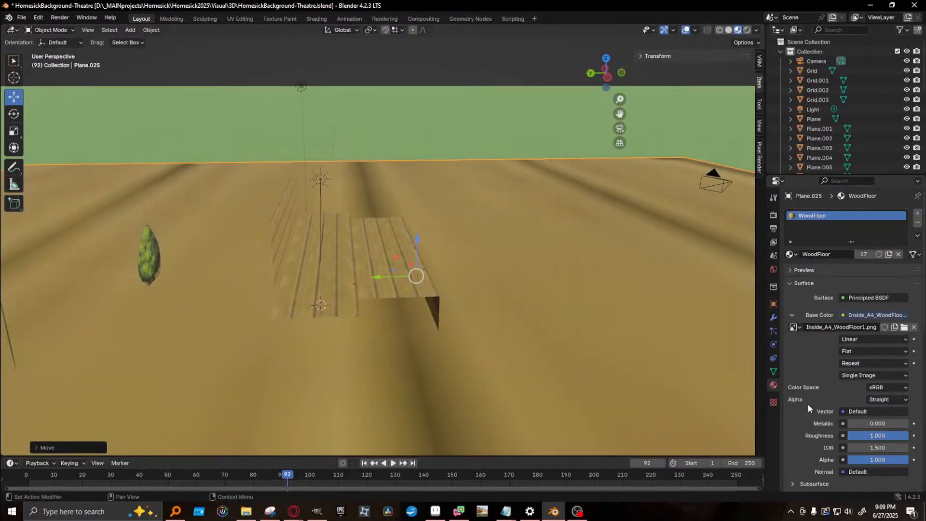
Step: Switch to GIMP and look through the Inside_A4 tileset for a texture suited to the ground around the stage
middle_click_drag(559, 297, 246, 302)
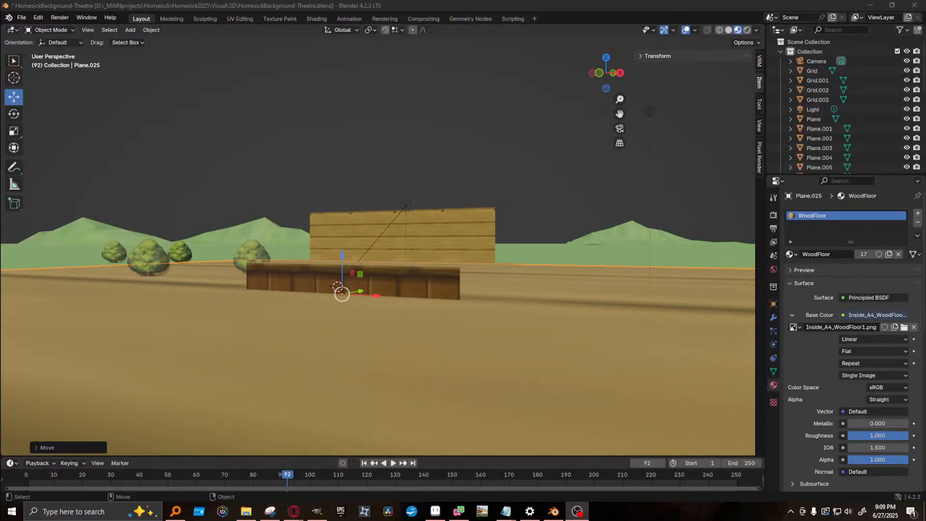
middle_click_drag(325, 258, 276, 304)
mouse_move(553, 511)
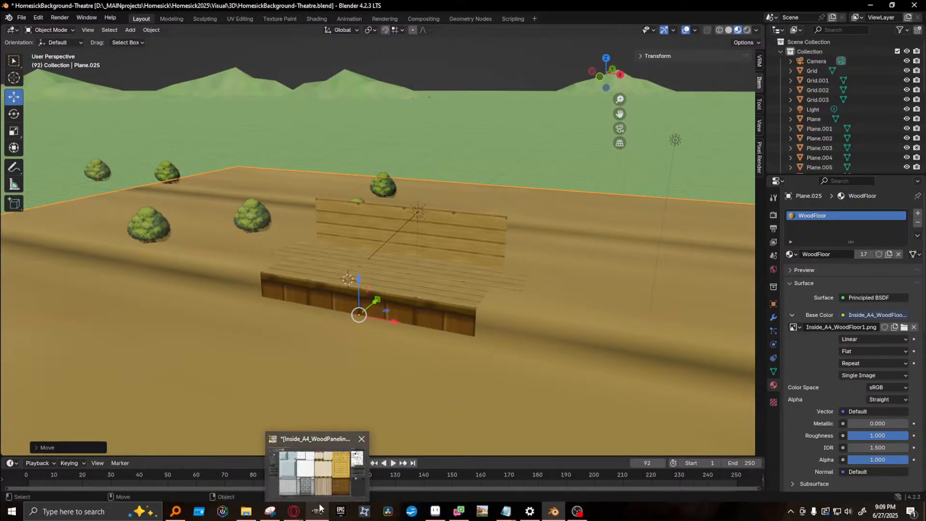
left_click(342, 506)
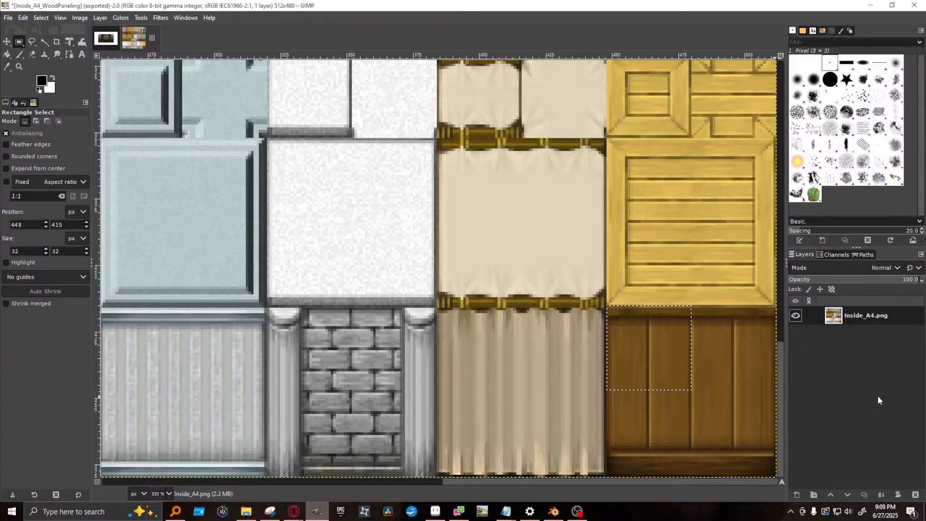
left_click(639, 449)
left_click_drag(457, 482, 241, 482)
scroll(545, 191, "up", 10)
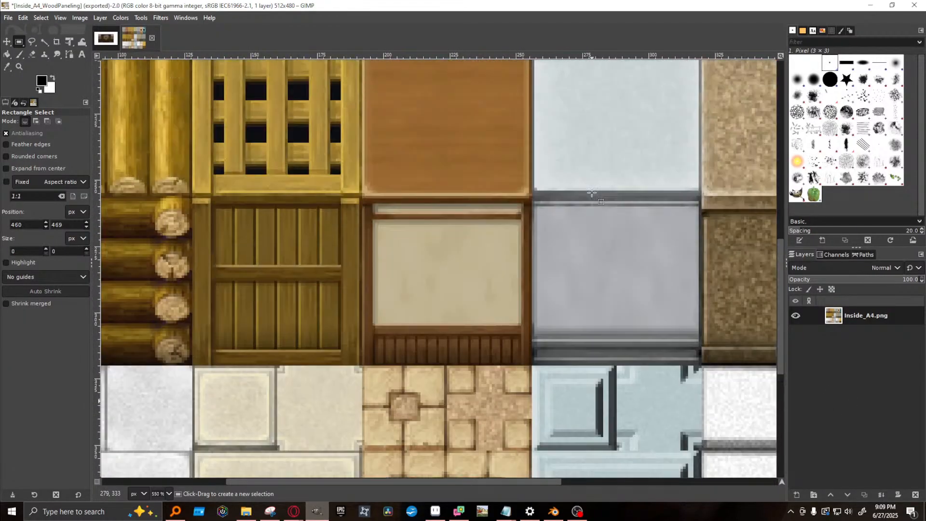
scroll(483, 396, "up", 1)
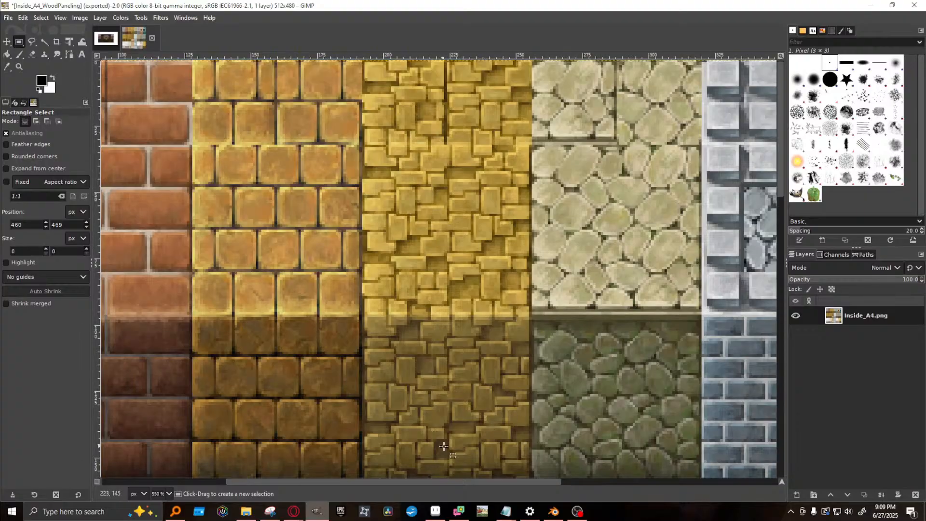
left_click_drag(476, 483, 774, 480)
scroll(555, 453, "down", 8)
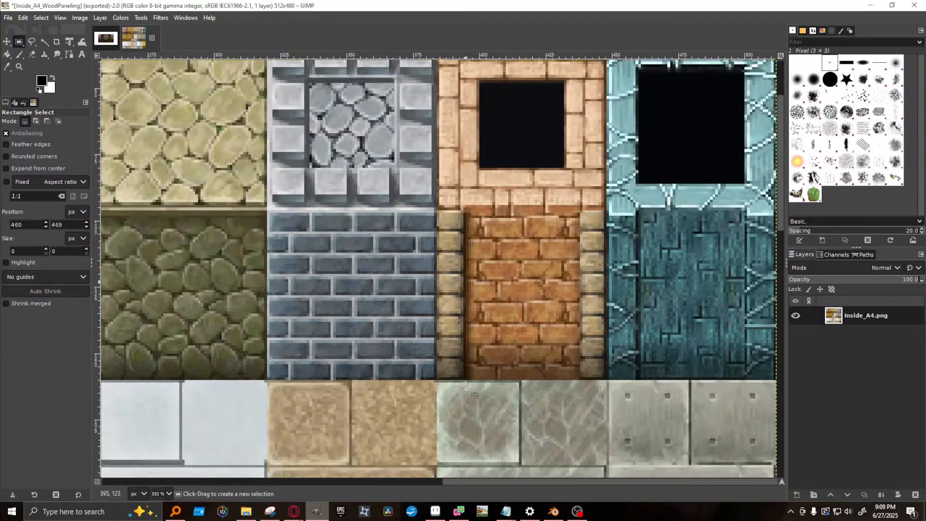
left_click_drag(528, 483, 167, 468)
scroll(362, 382, "down", 10)
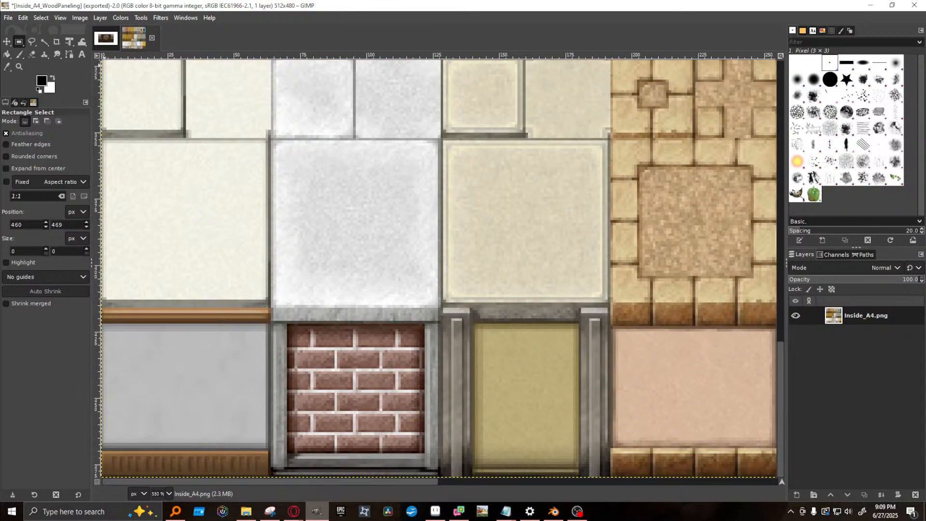
Step: Open the recent tilesets Outside_B.png and Outside_A2.png to check them for a suitable ground texture
left_click(8, 17)
mouse_move(62, 91)
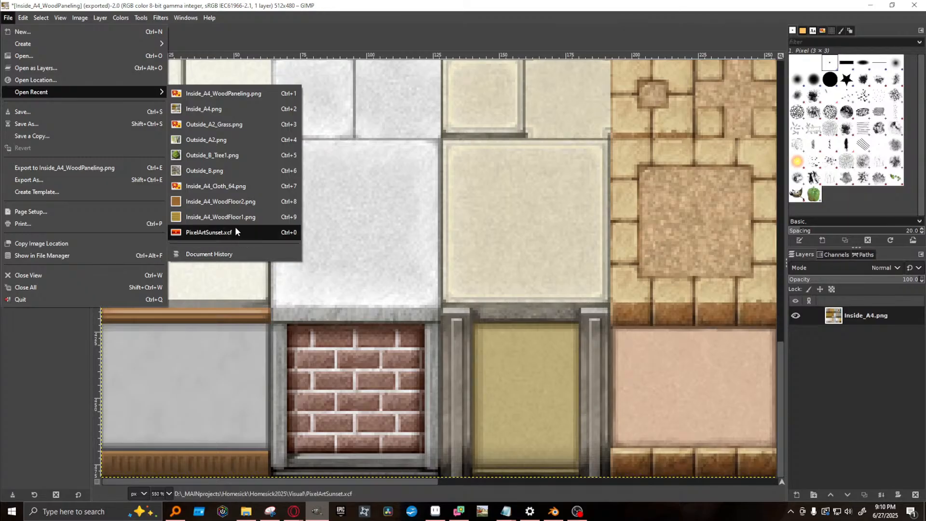
left_click(222, 173)
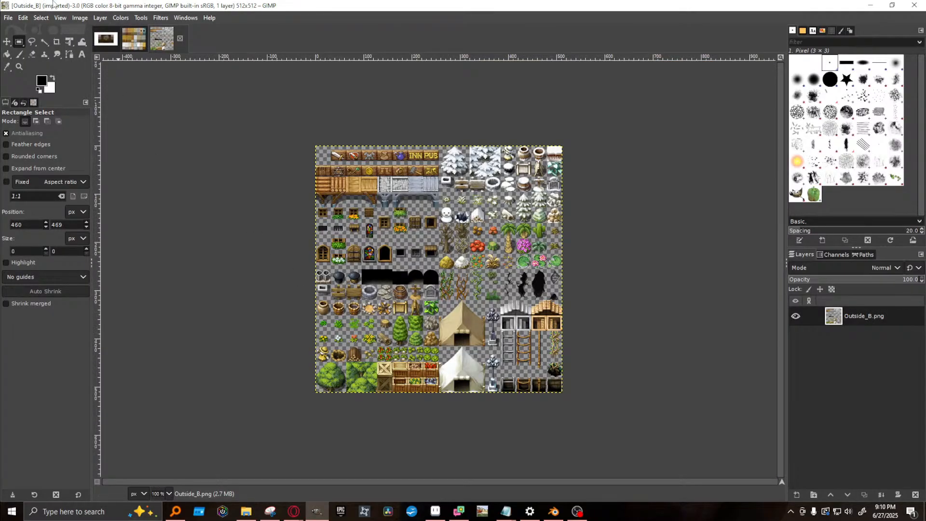
left_click(9, 18)
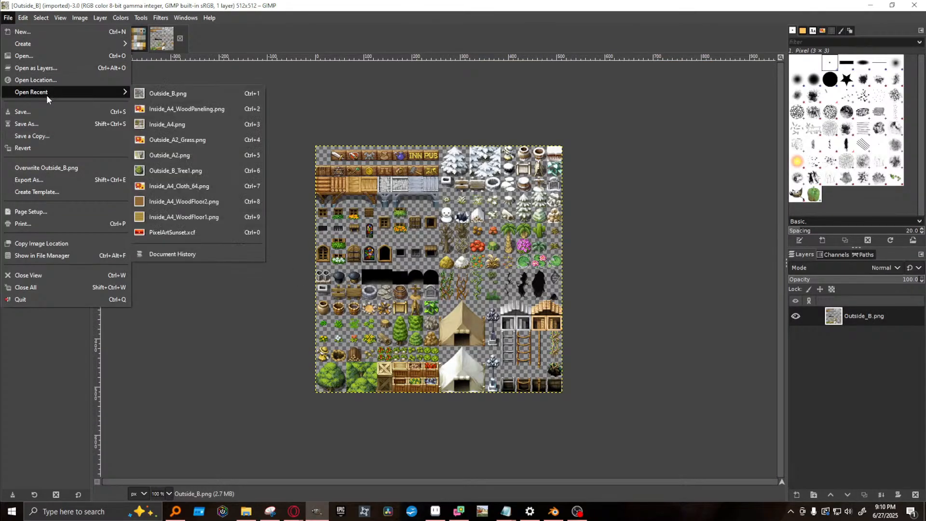
left_click(195, 155)
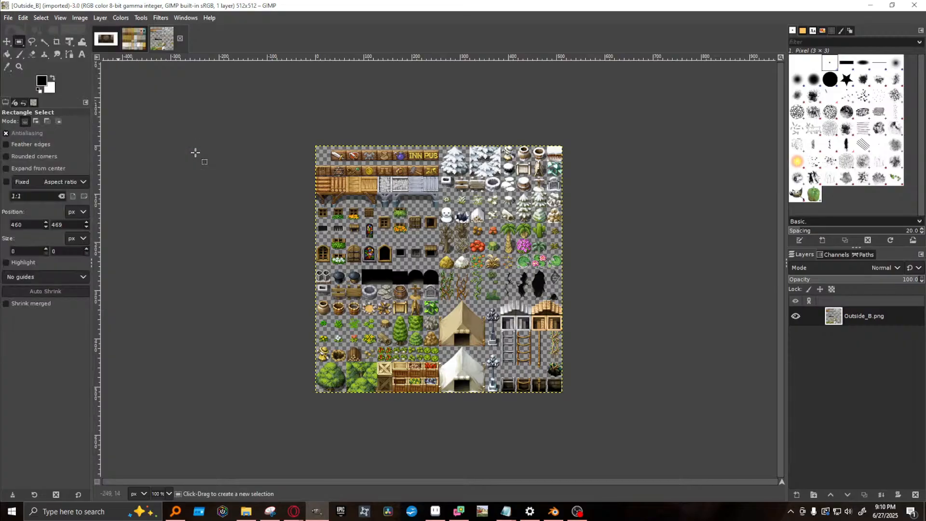
left_click(278, 223)
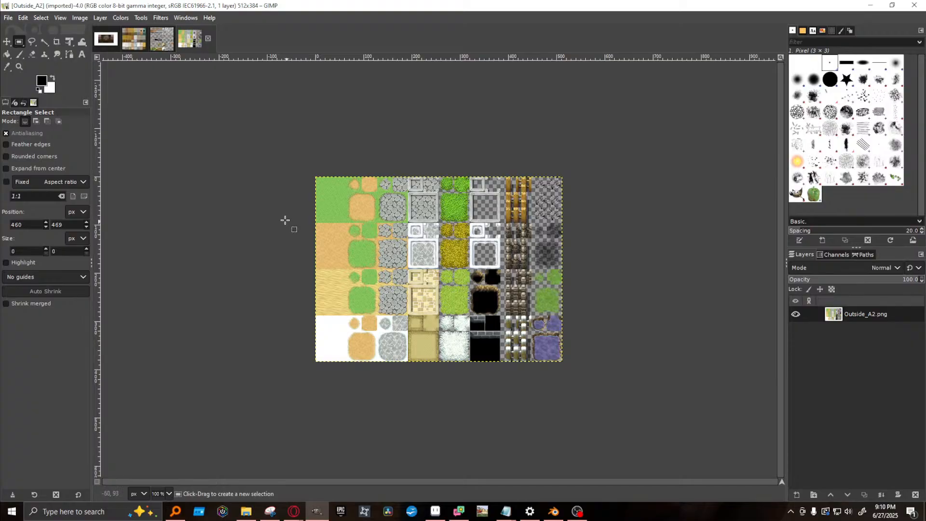
Step: Open a fresh copy of the Inside_A4.png tileset from the recent files
left_click(8, 18)
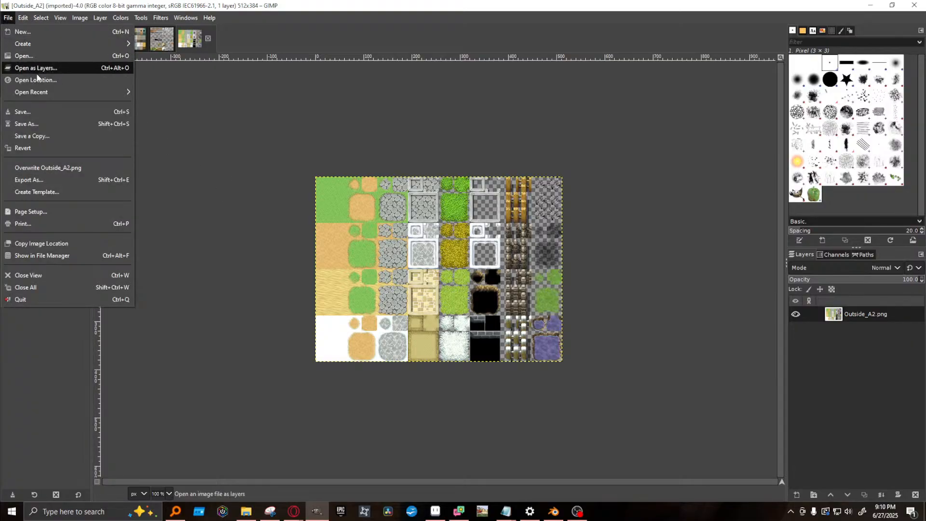
mouse_move(50, 94)
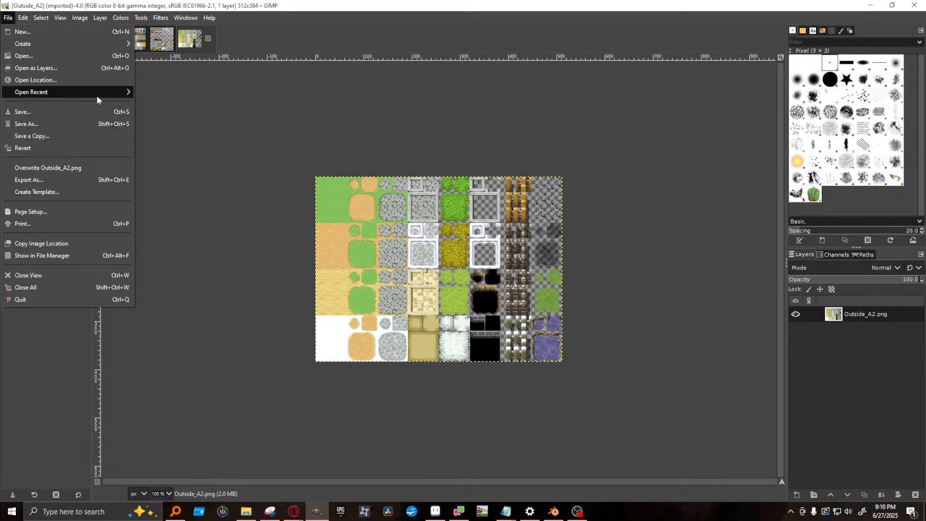
mouse_move(97, 95)
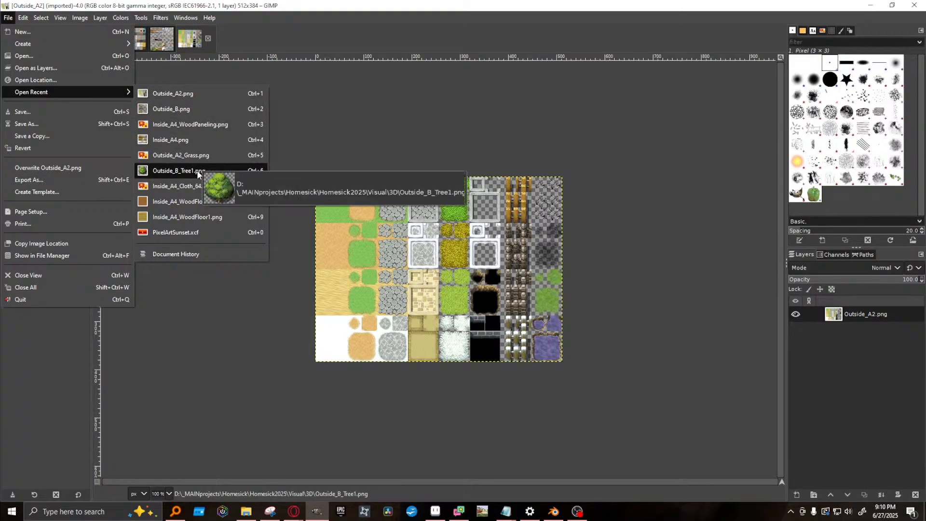
left_click(192, 140)
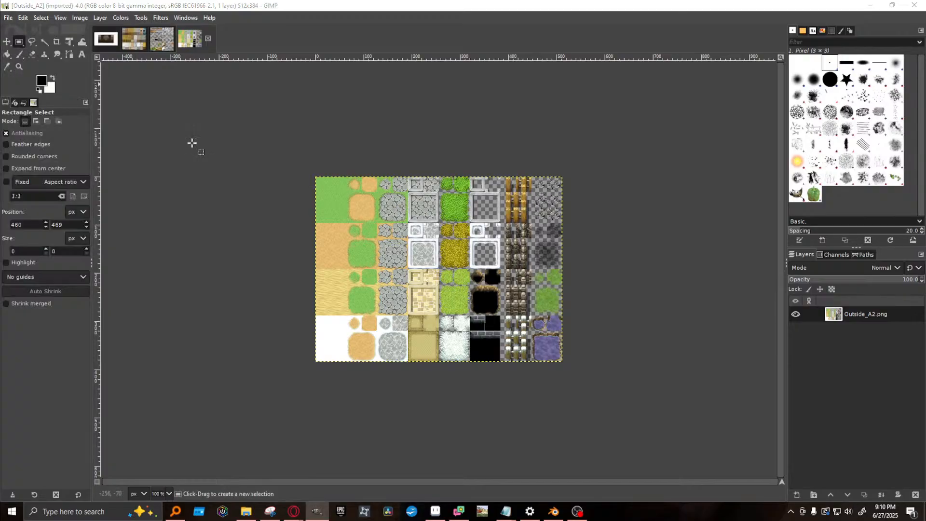
left_click(299, 247)
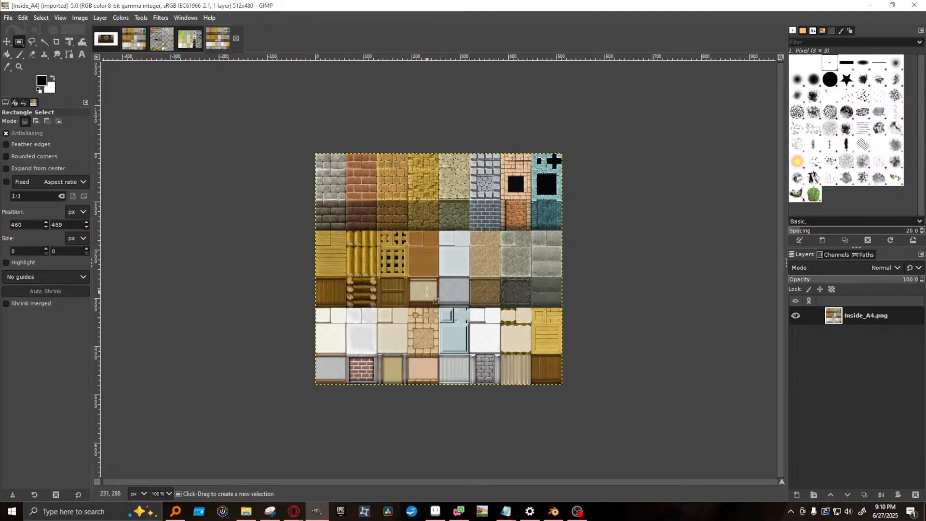
Step: Select a 32 × 32 px square at position 258, 221 inside the large pale marble tile and crop the image to it
key("z")
left_click(454, 257)
left_click(455, 257)
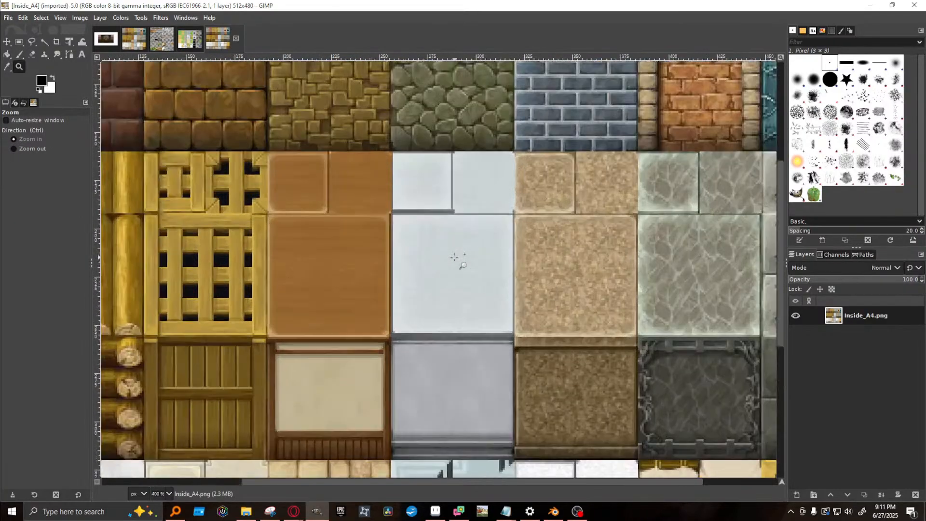
left_click(454, 257)
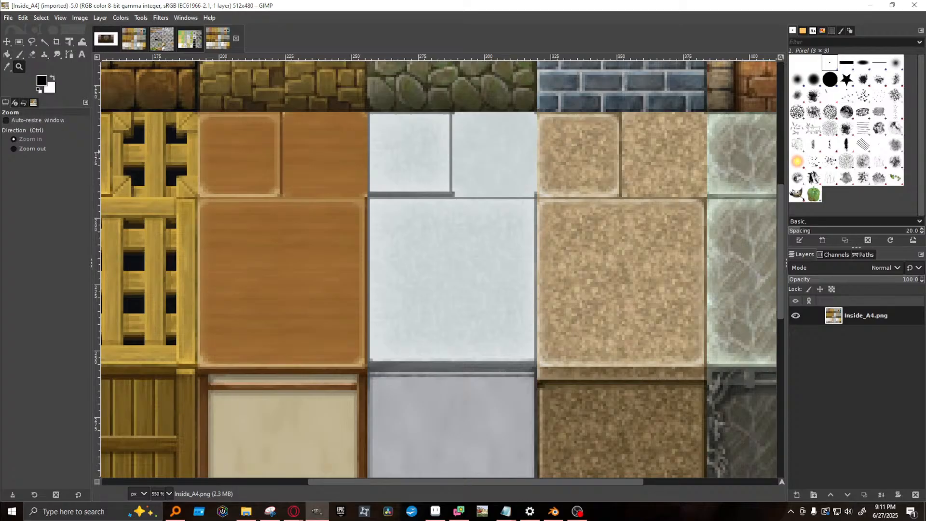
left_click(20, 44)
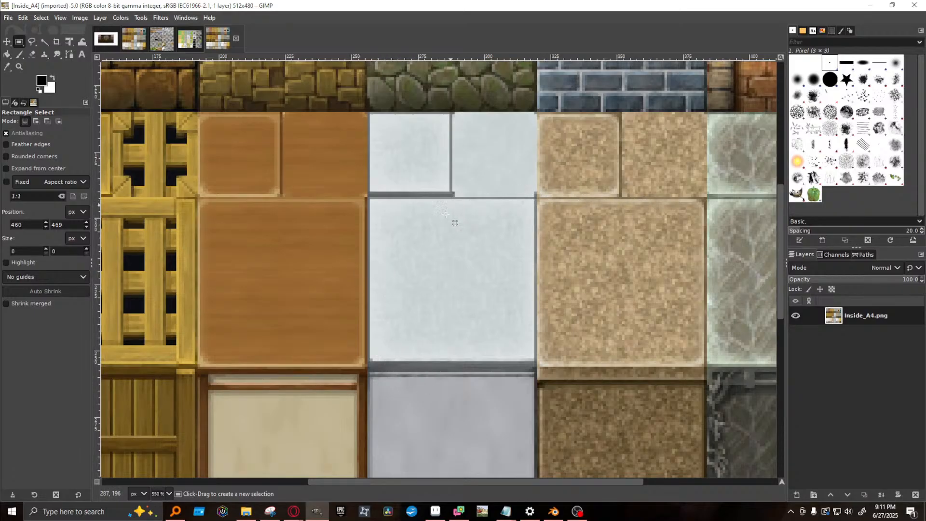
left_click_drag(373, 360, 448, 287)
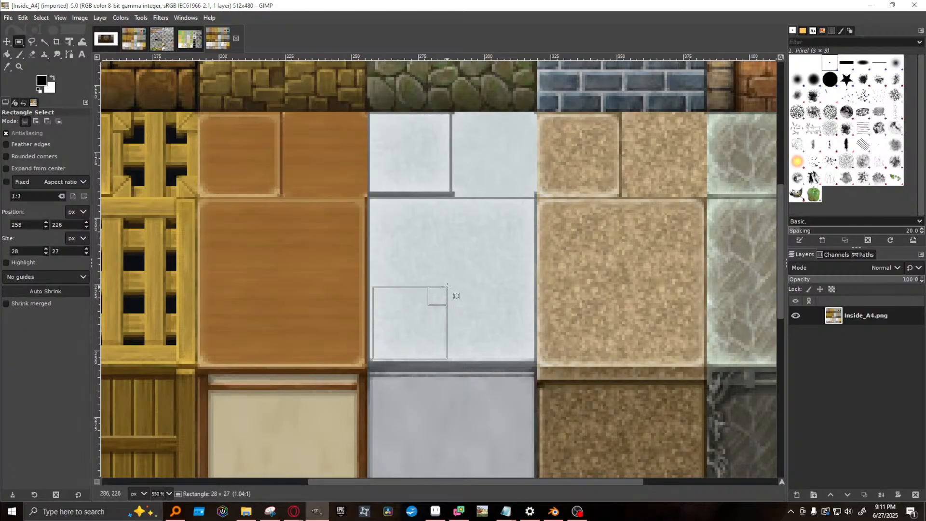
left_click_drag(447, 286, 458, 274)
left_click(41, 17)
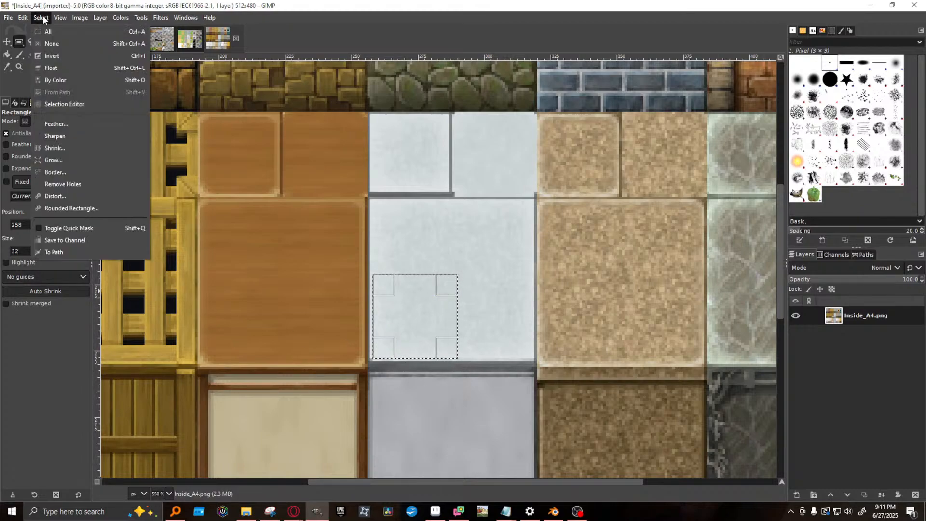
mouse_move(12, 19)
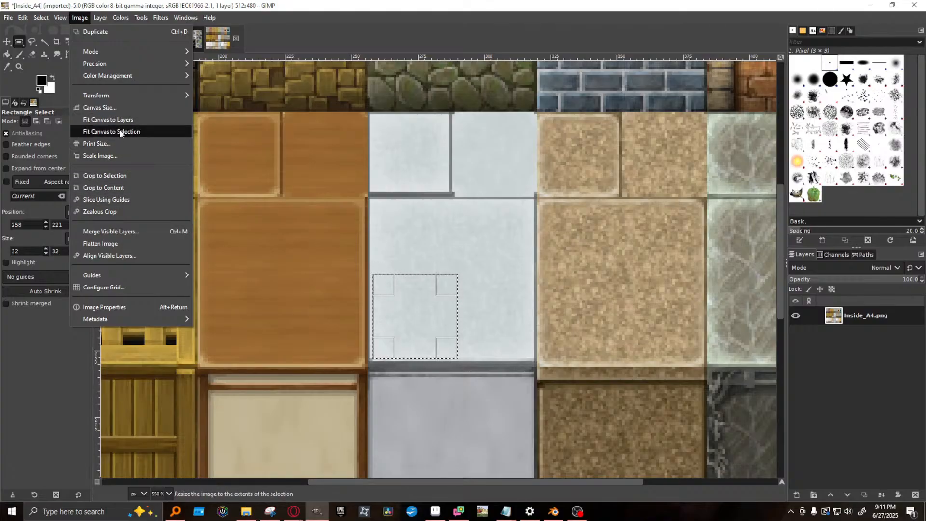
left_click(106, 176)
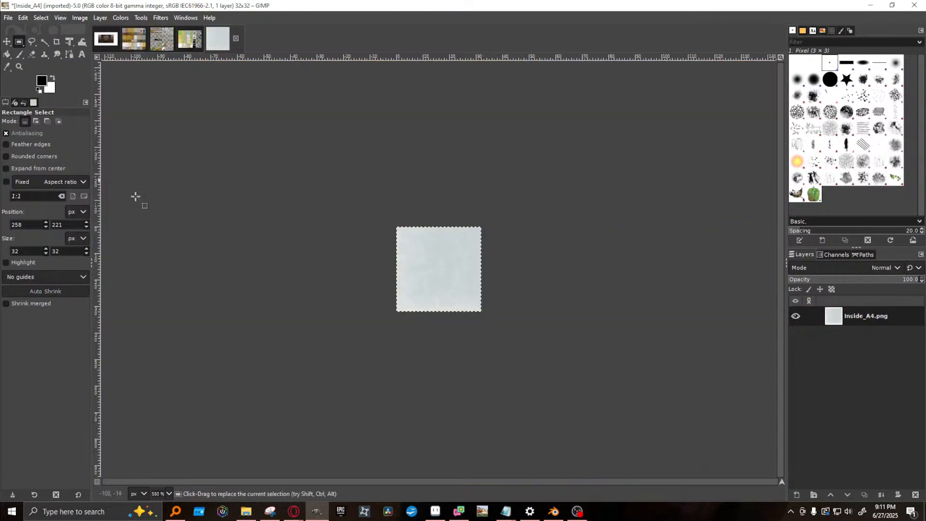
Step: Export the cropped tile as Inside_A4_Marble.png into the Homesick2025/Visual/3D folder with the default PNG options
left_click(10, 18)
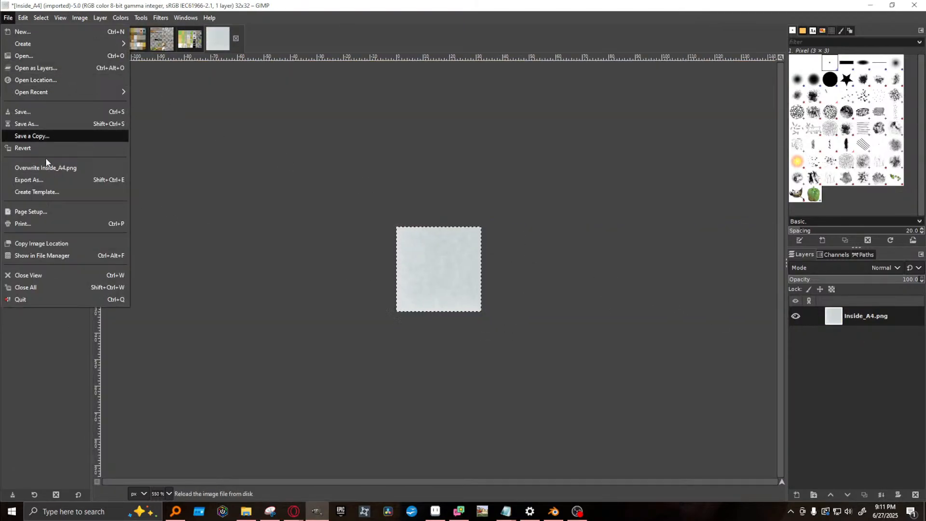
left_click(48, 178)
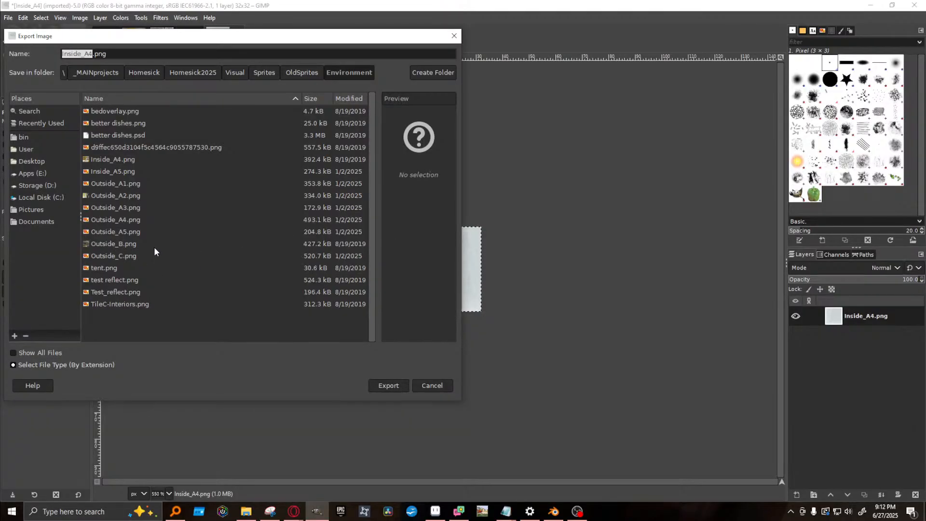
left_click(95, 54)
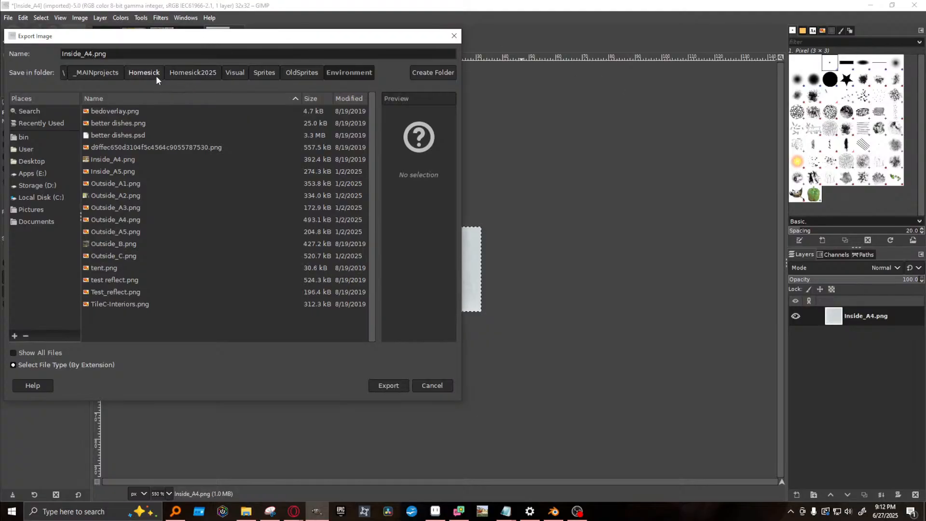
left_click(195, 72)
double_click(113, 197)
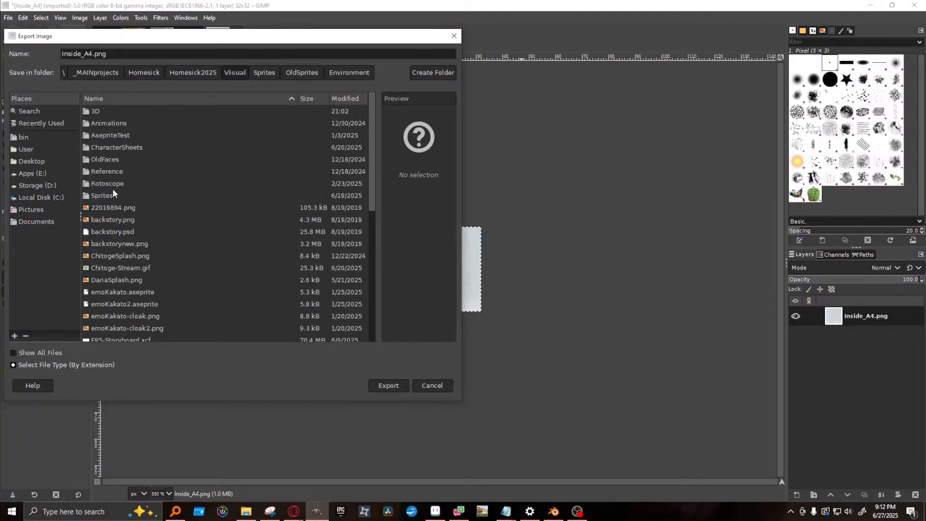
double_click(106, 111)
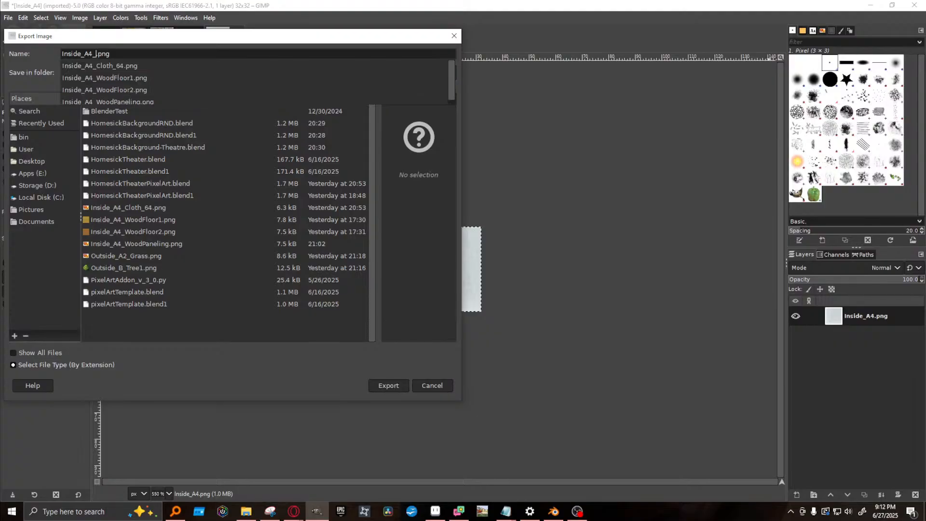
type("Marble")
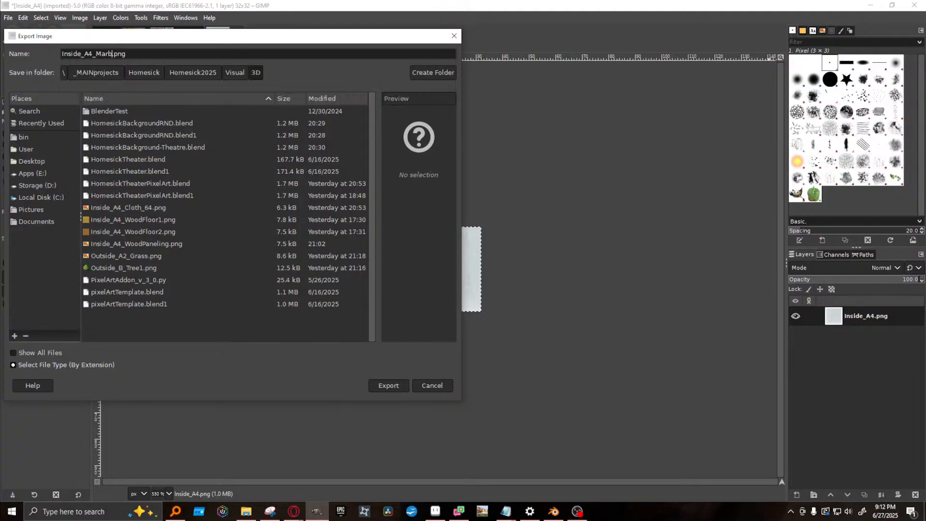
key("Return")
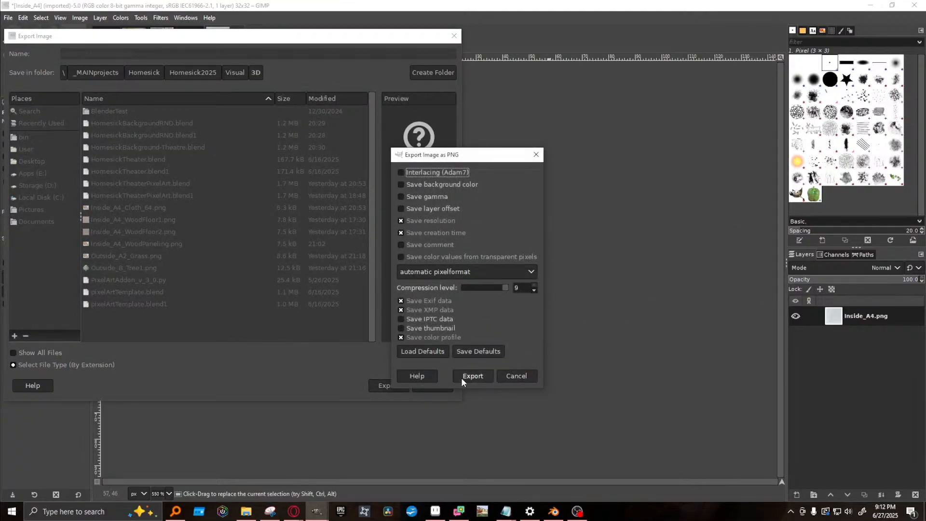
left_click(462, 377)
Step: Switch to Blender and replace the large ground plane's WoodFloor material with a new material
left_click(871, 5)
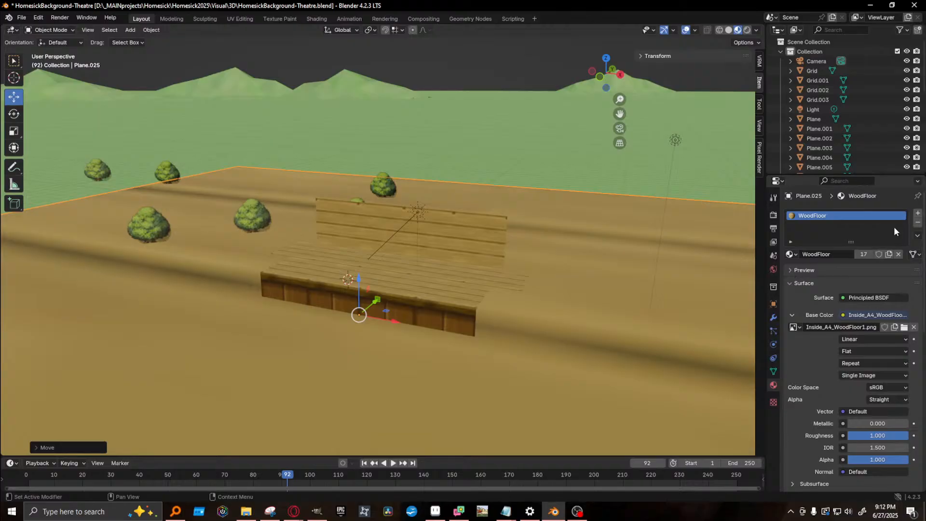
left_click(917, 215)
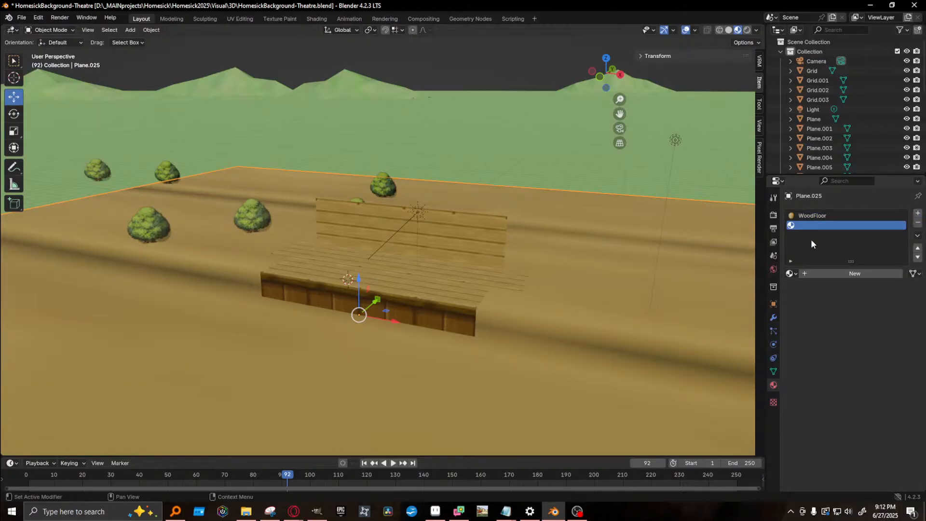
left_click(826, 216)
left_click(918, 223)
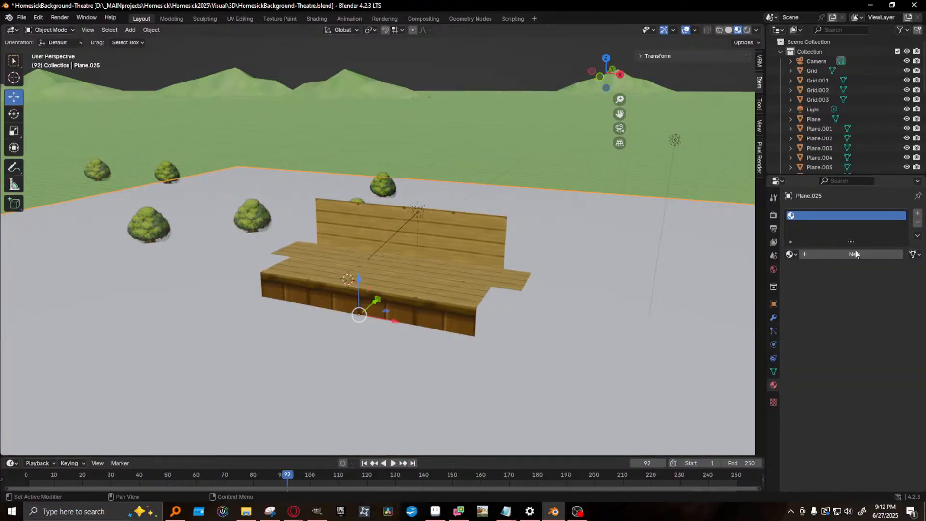
left_click(790, 254)
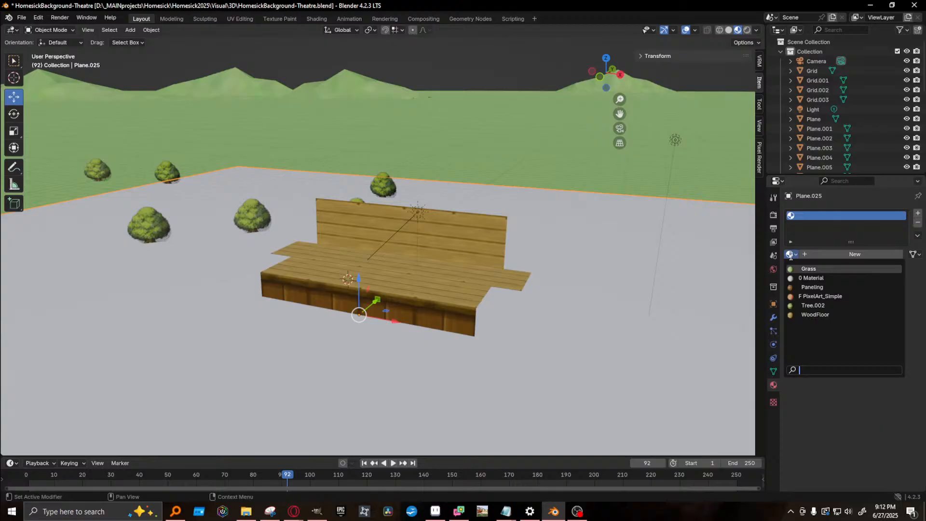
left_click(868, 254)
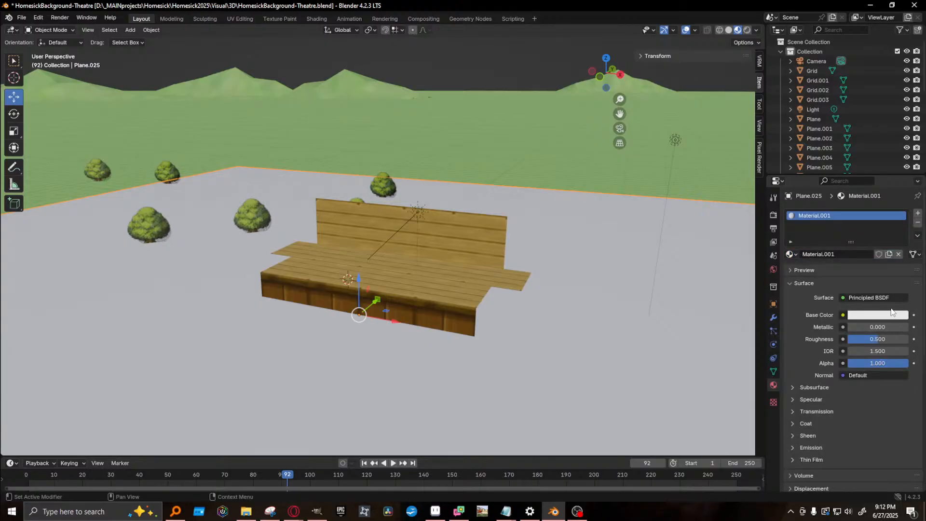
Step: Use Inside_A4_Marble.png as the ground material's base color image and set its roughness to 1.000
left_click(842, 315)
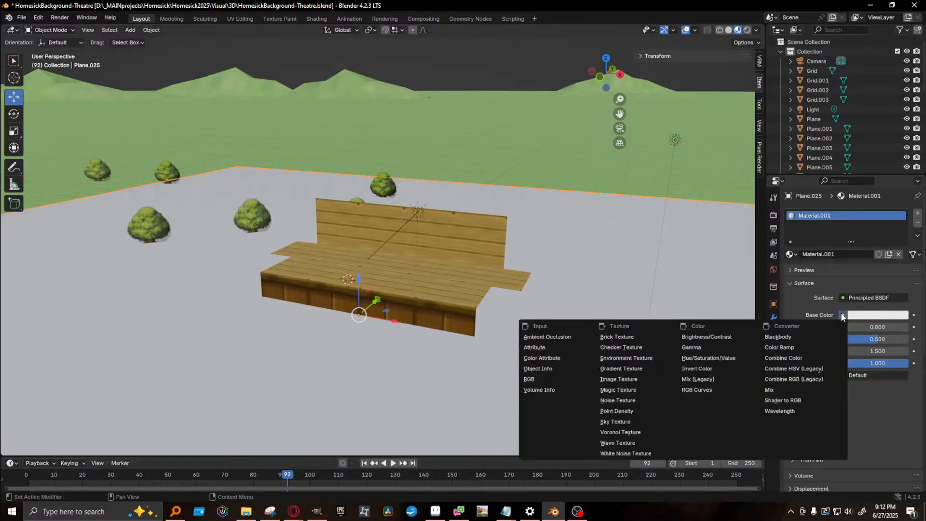
left_click(618, 374)
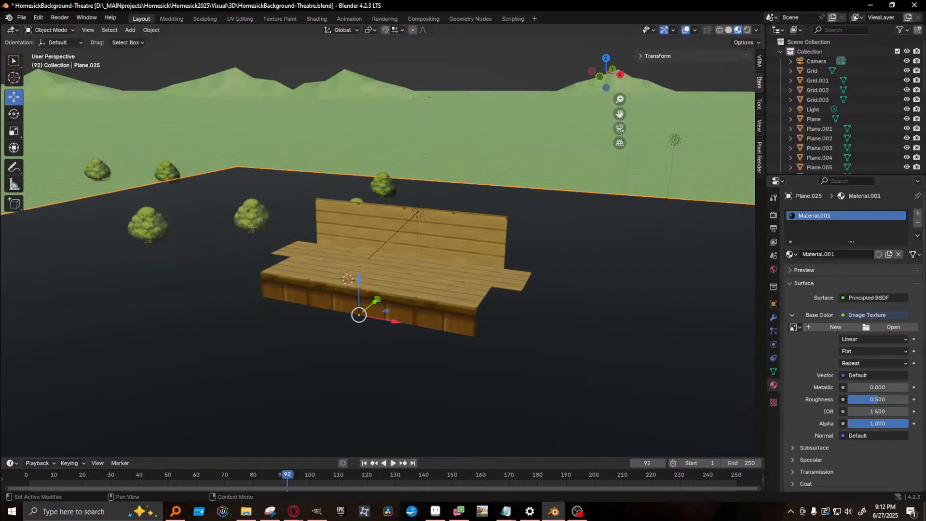
left_click(866, 327)
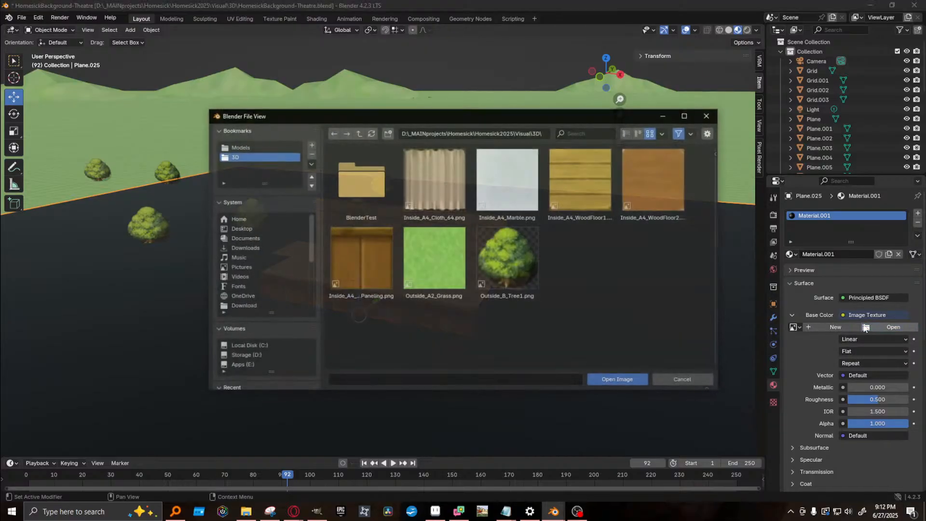
left_click(497, 198)
left_click(615, 379)
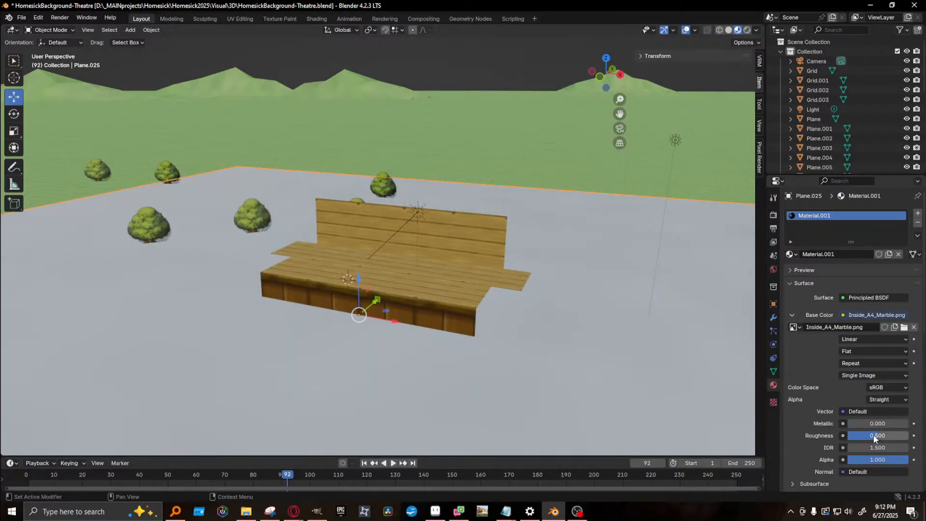
left_click_drag(874, 436, 911, 437)
Step: Scale up the ground plane's entire UV map so the marble texture repeats in small tiles across it
scroll(475, 310, "down", 4)
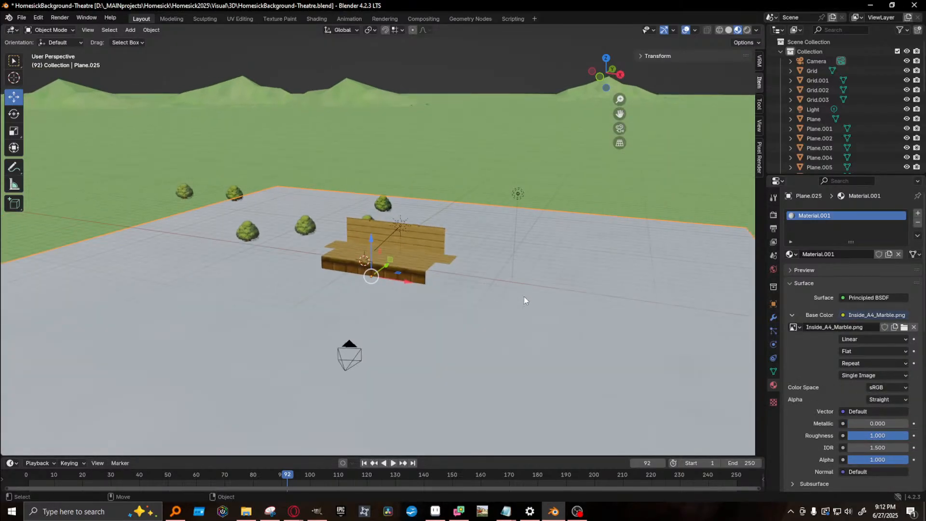
middle_click_drag(525, 297, 518, 326)
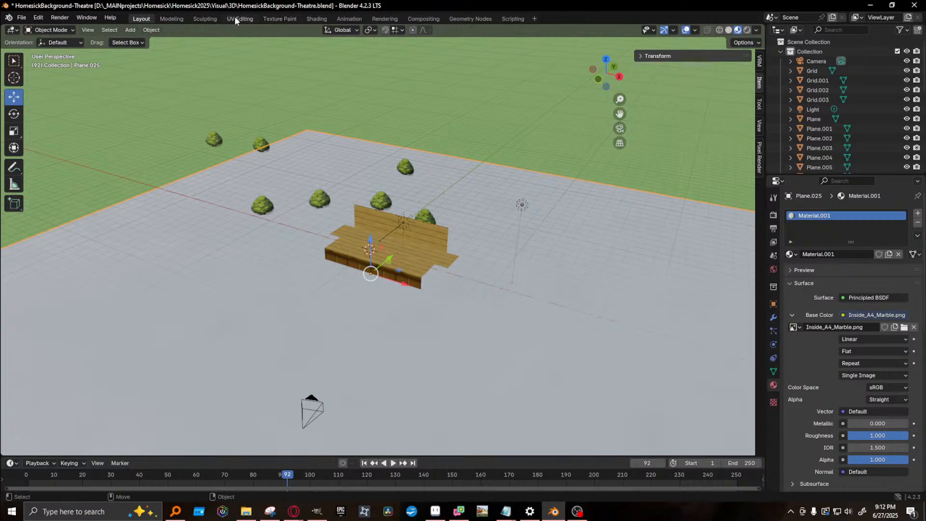
left_click(240, 19)
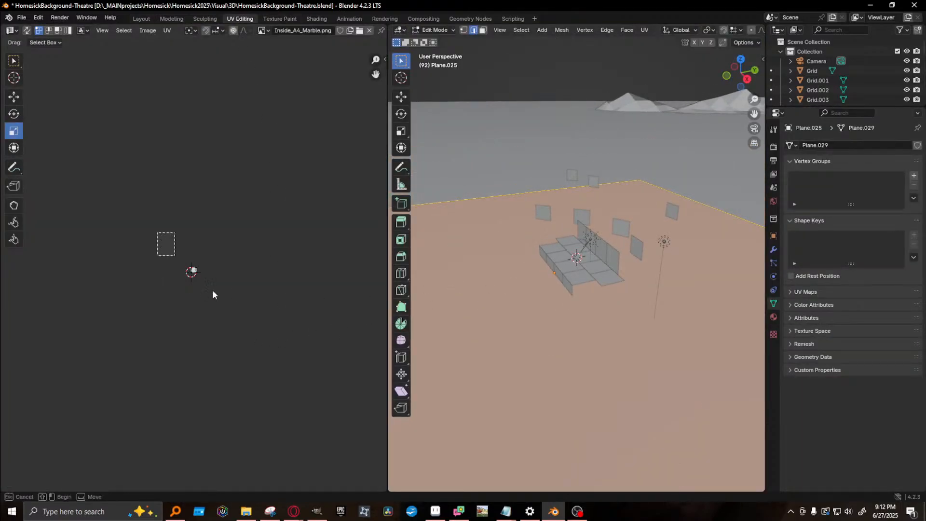
key("a")
key("s")
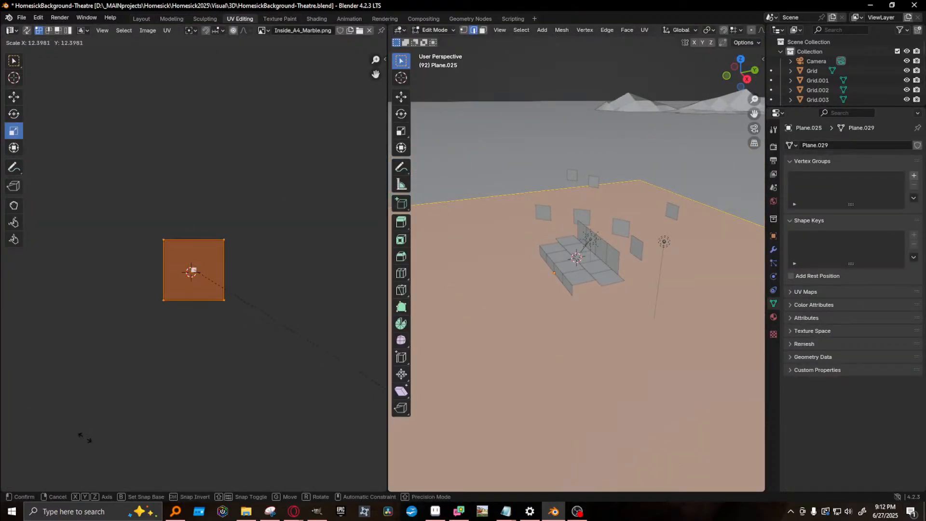
left_click(97, 231)
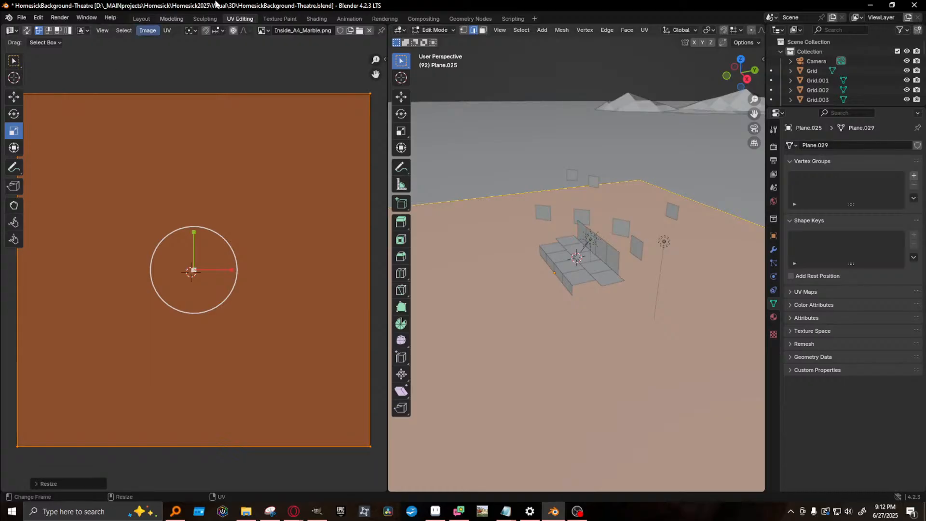
left_click(151, 19)
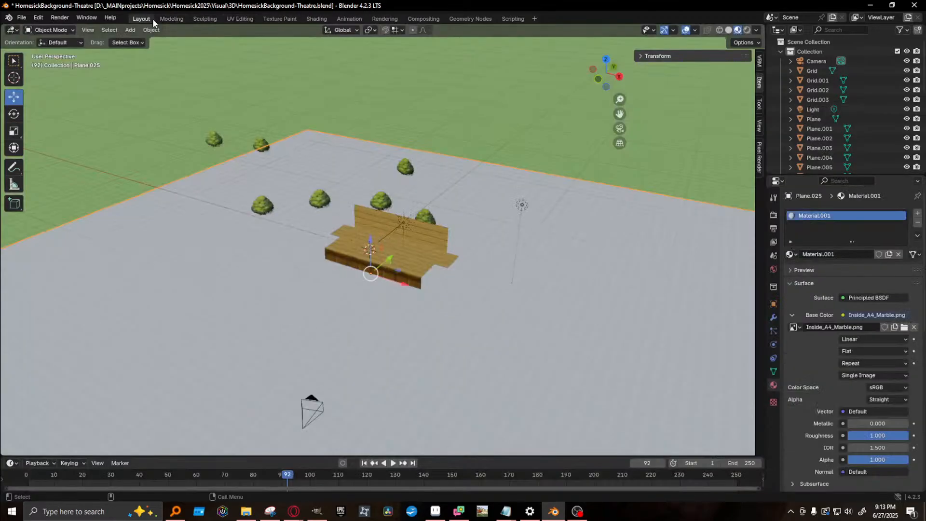
Step: Render the camera view to check the marble ground around the stage and close the render
middle_click_drag(502, 276, 501, 308)
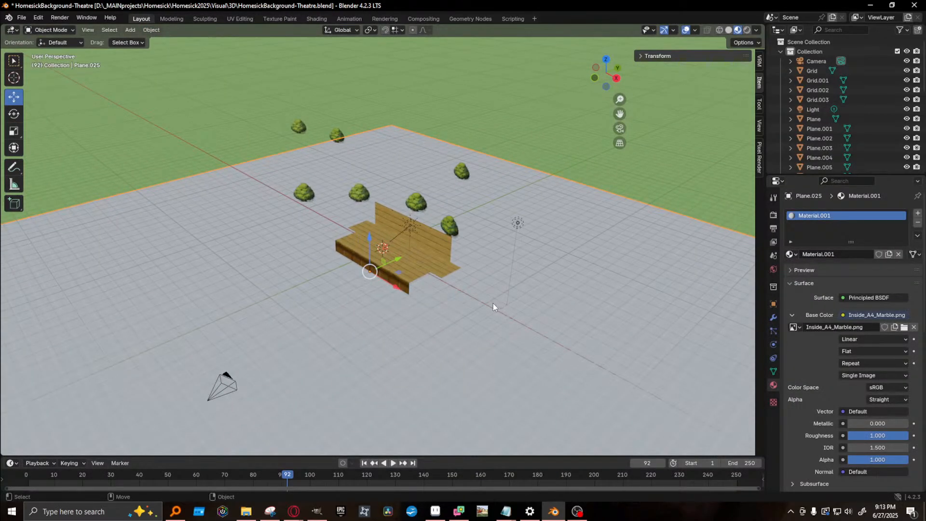
middle_click_drag(399, 318, 392, 240, "shift")
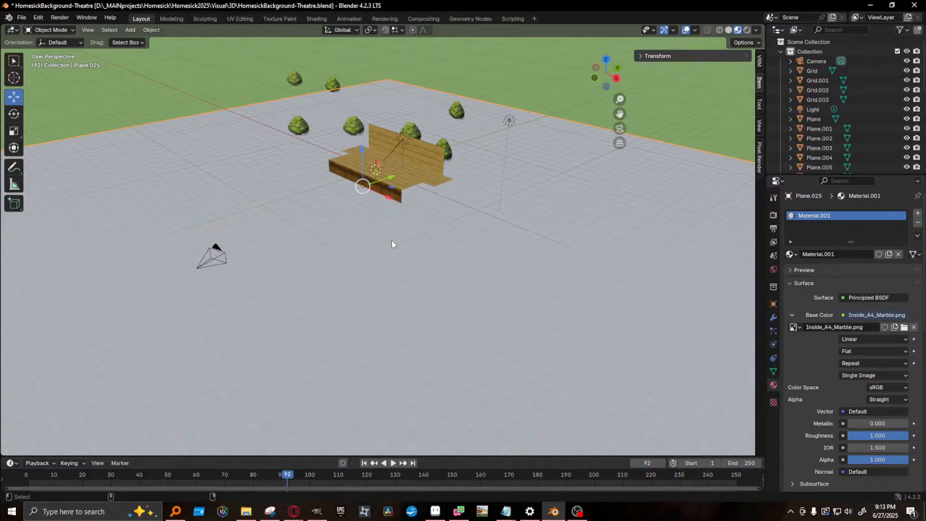
key("F12")
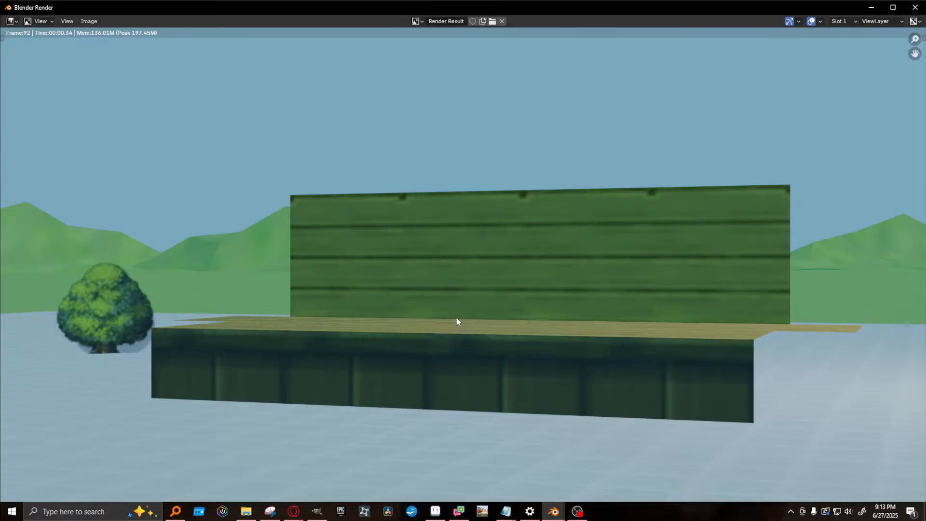
left_click(638, 202)
middle_click_drag(522, 292, 520, 316)
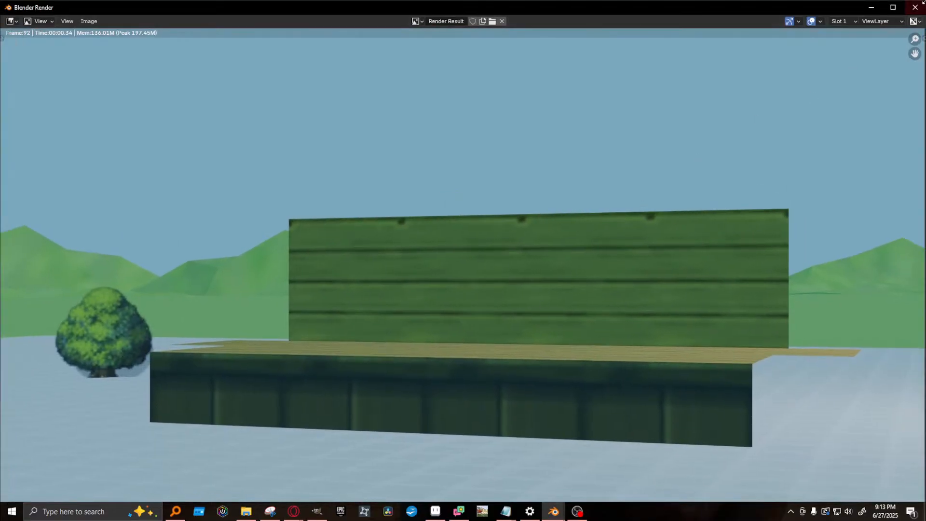
left_click(922, 3)
Step: Replace the WoodFloor material on the stage's back wall panel just right of centre with a new material
middle_click_drag(456, 282, 476, 292)
scroll(473, 294, "down", 3)
scroll(402, 269, "up", 5)
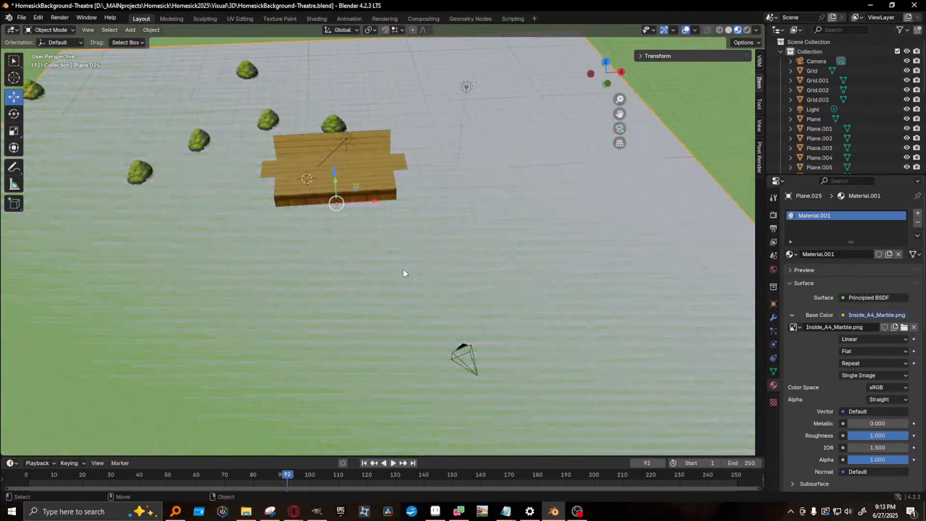
middle_click_drag(403, 270, 424, 261)
scroll(398, 260, "up", 3)
middle_click_drag(346, 194, 331, 302, "shift")
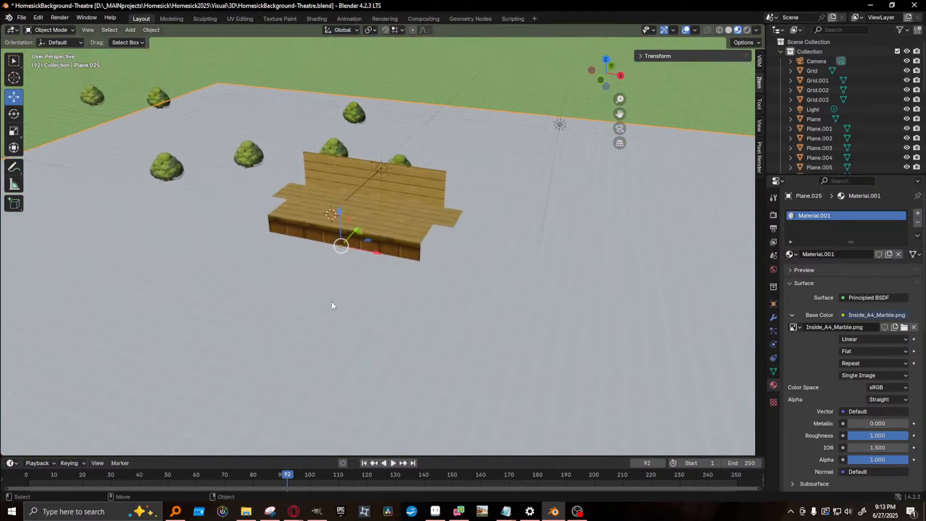
left_click(379, 187)
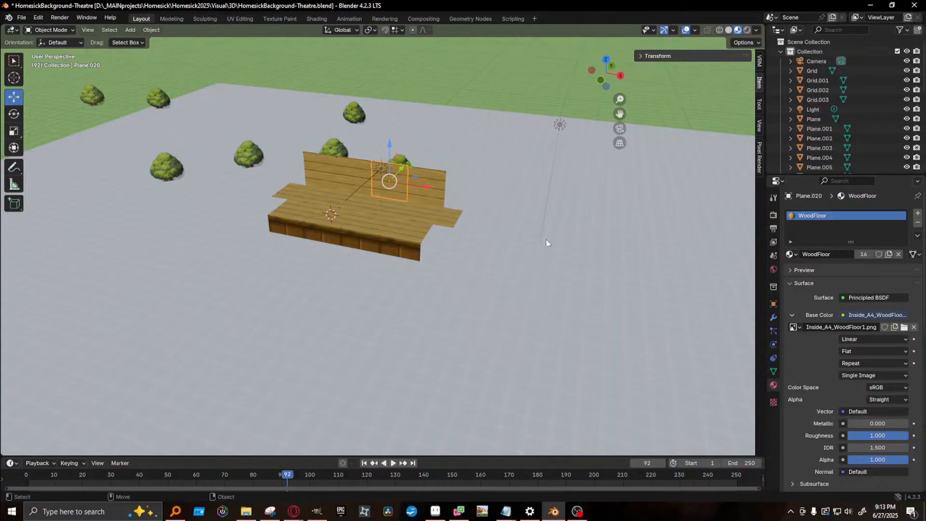
scroll(352, 197, "up", 3)
scroll(360, 256, "up", 4)
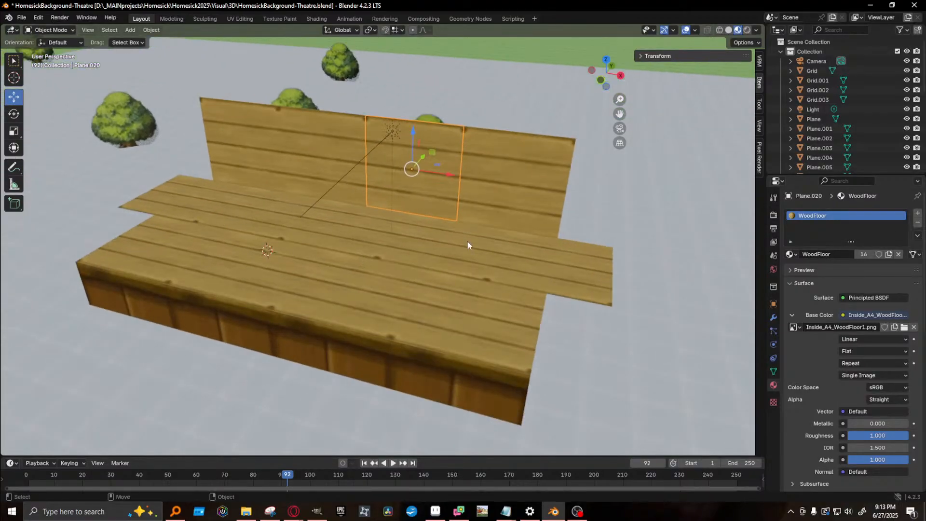
left_click(919, 213)
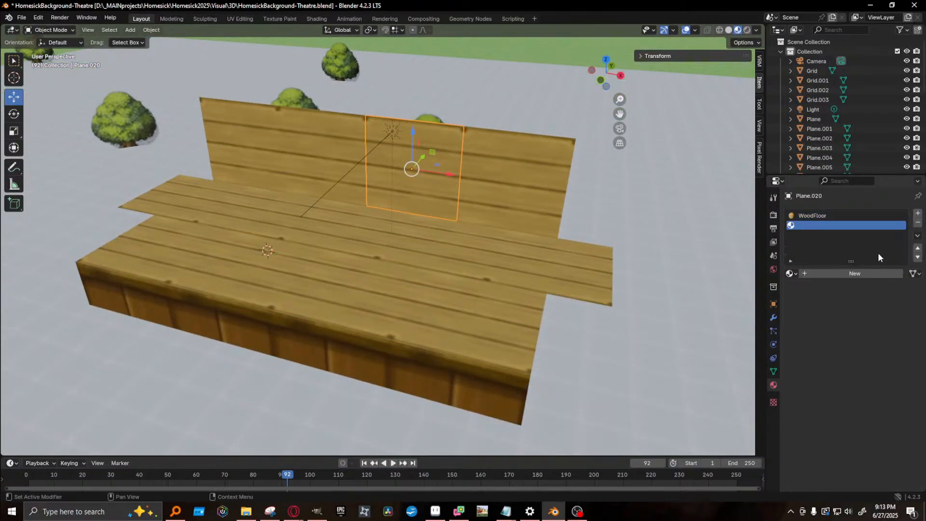
left_click(823, 215)
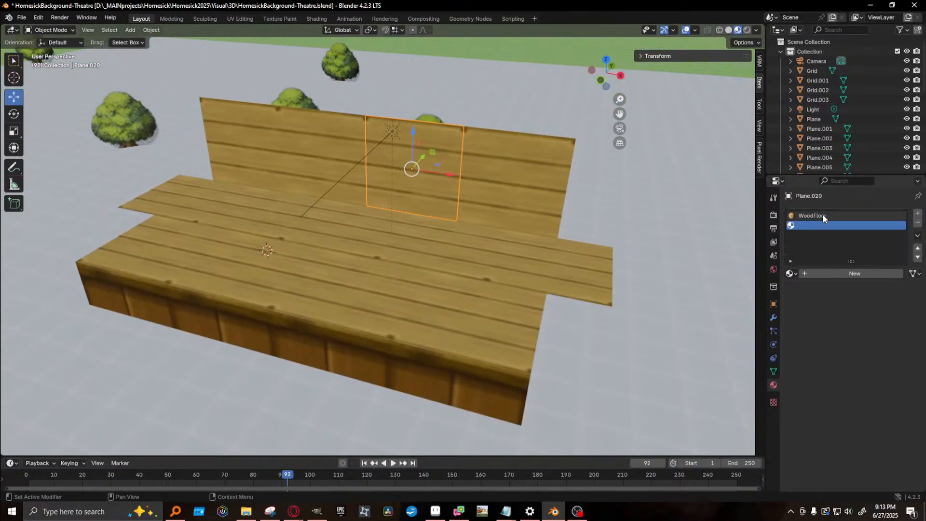
left_click(918, 223)
left_click(842, 255)
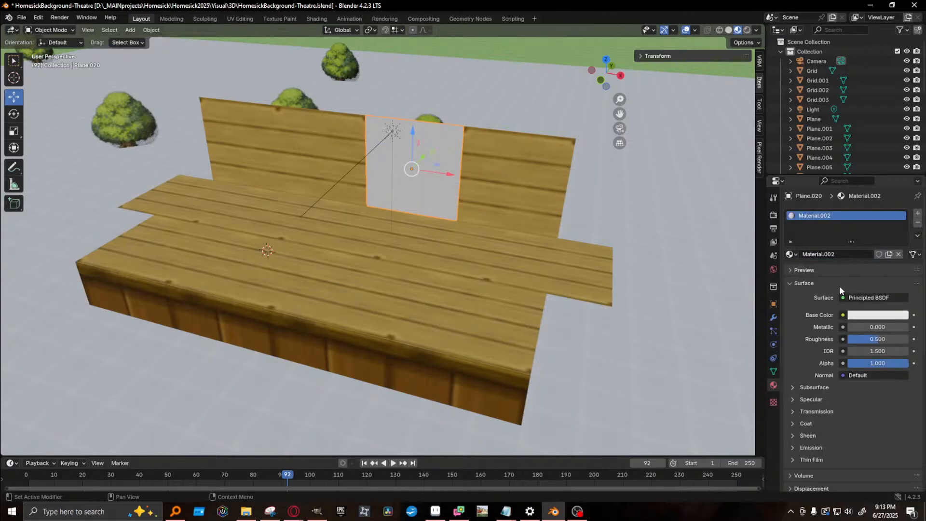
Step: Name the panel's material Curtain and use Inside_A4_Cloth_64.png as its base color image
left_click(815, 254)
type("Curtain")
key("Return")
left_click(843, 315)
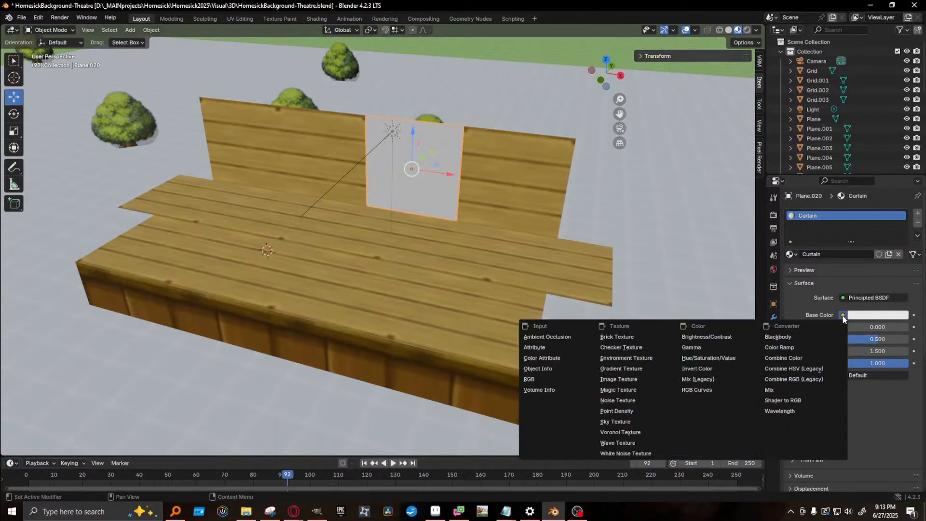
left_click(613, 382)
left_click(892, 327)
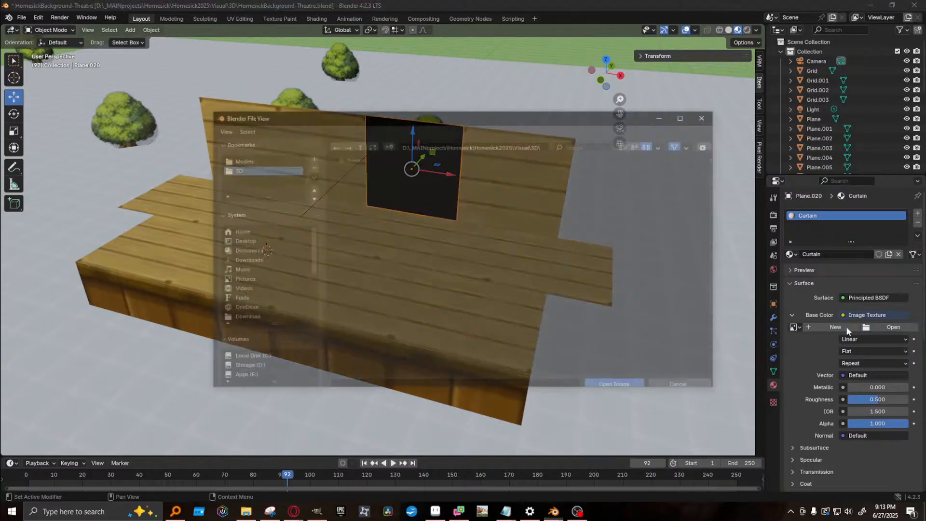
left_click(434, 182)
left_click(614, 379)
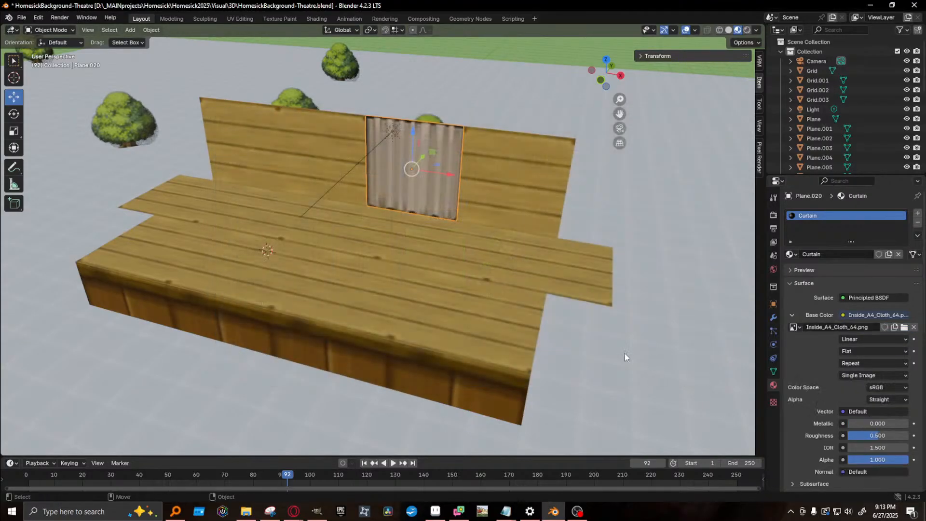
Step: Replace the WoodFloor material on the back wall panel just left of centre with the existing Curtain material
left_click(360, 191)
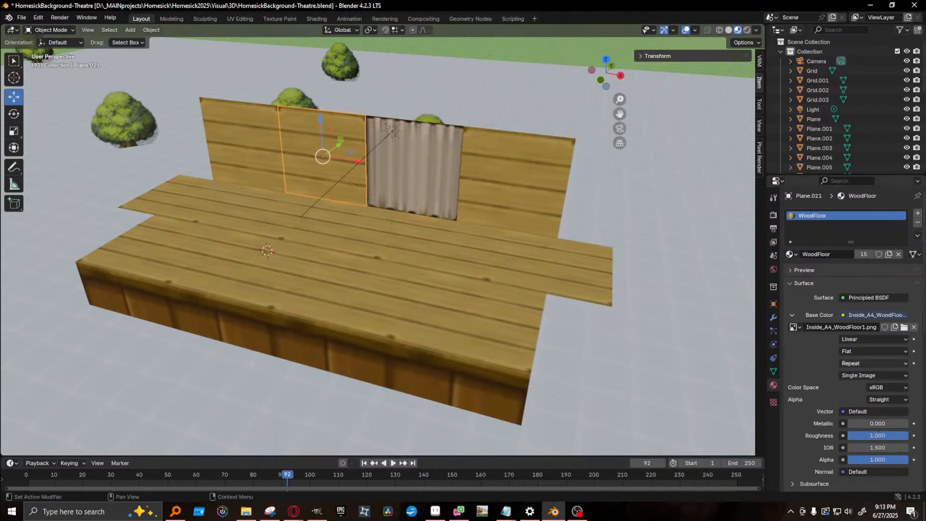
left_click(919, 223)
left_click(868, 255)
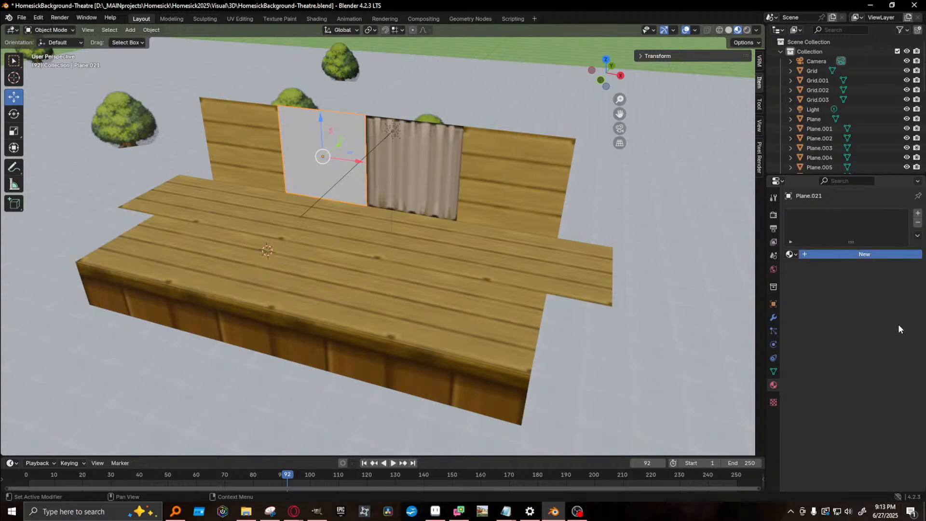
left_click(794, 256)
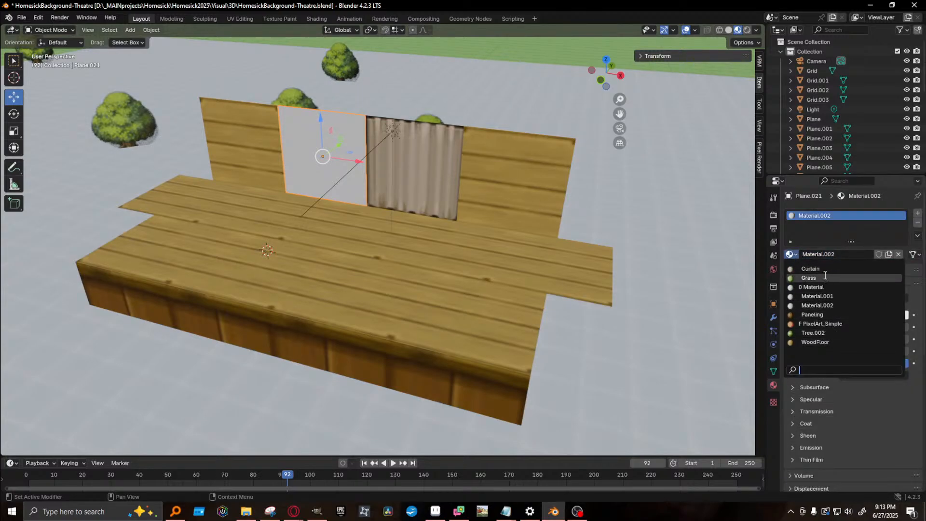
left_click(812, 269)
Step: Rename the ground plane's material as Marble
left_click(369, 285)
middle_click_drag(571, 335, 592, 331)
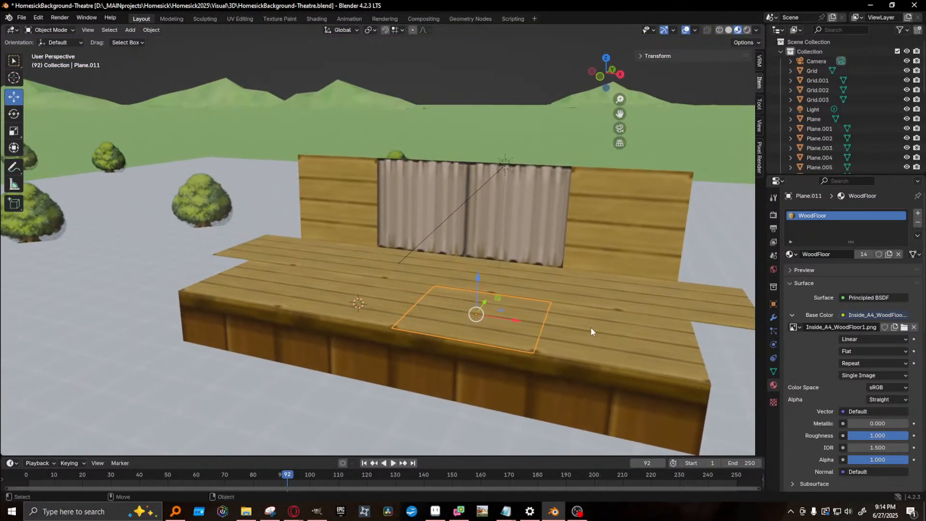
left_click(731, 402)
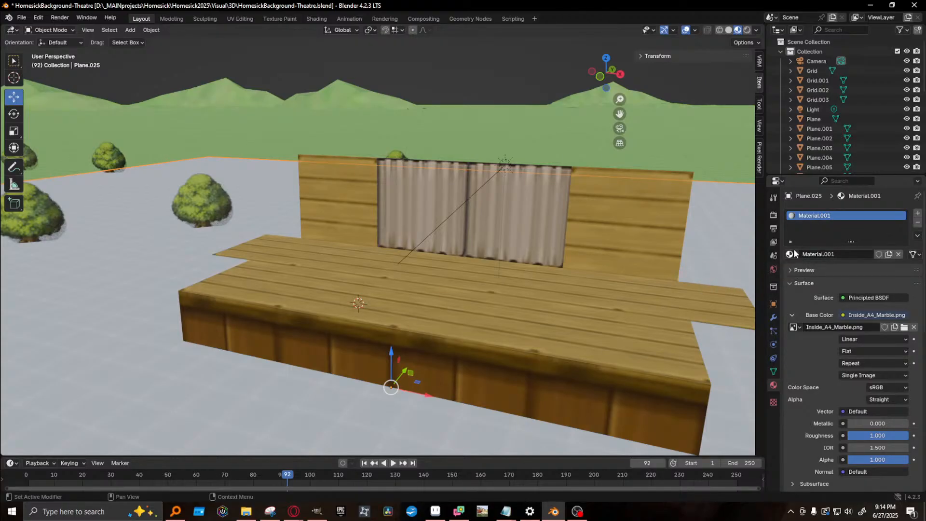
scroll(340, 373, "down", 3)
left_click(833, 254)
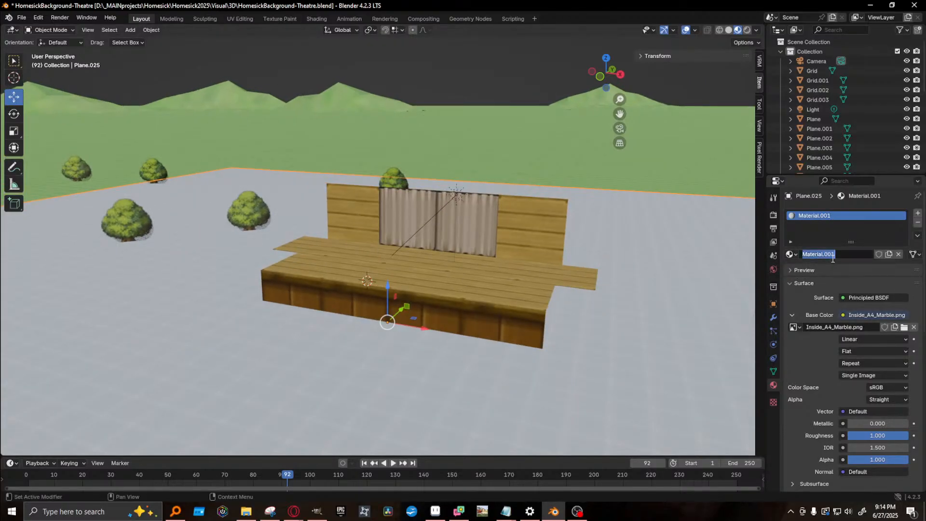
type("Marble")
key("Return")
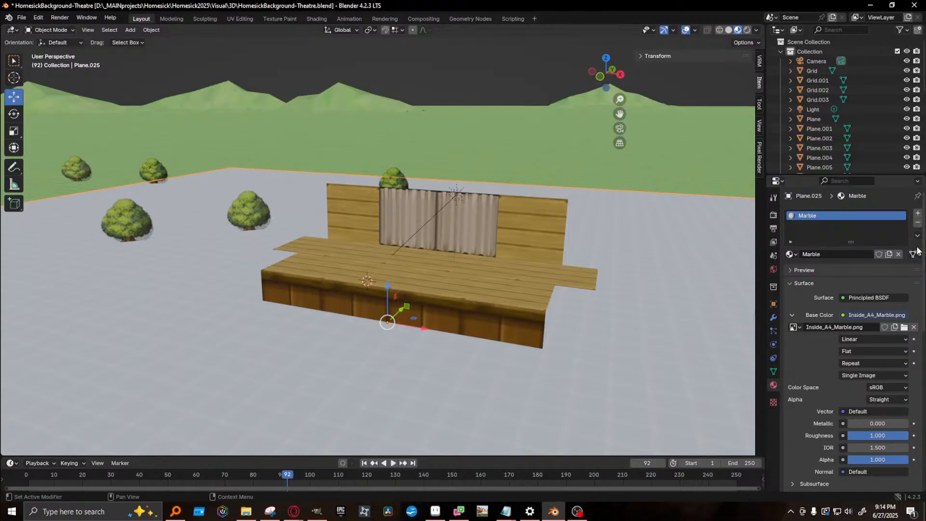
left_click(792, 254)
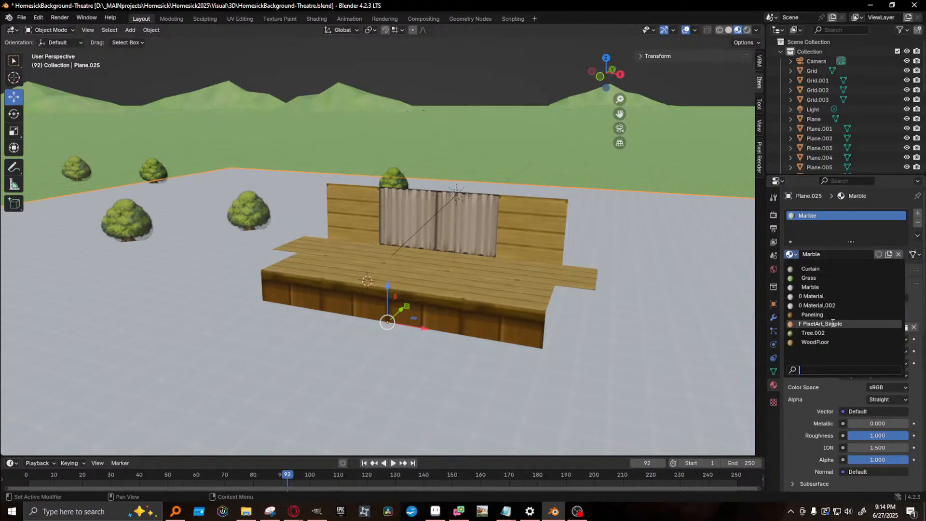
left_click(517, 239)
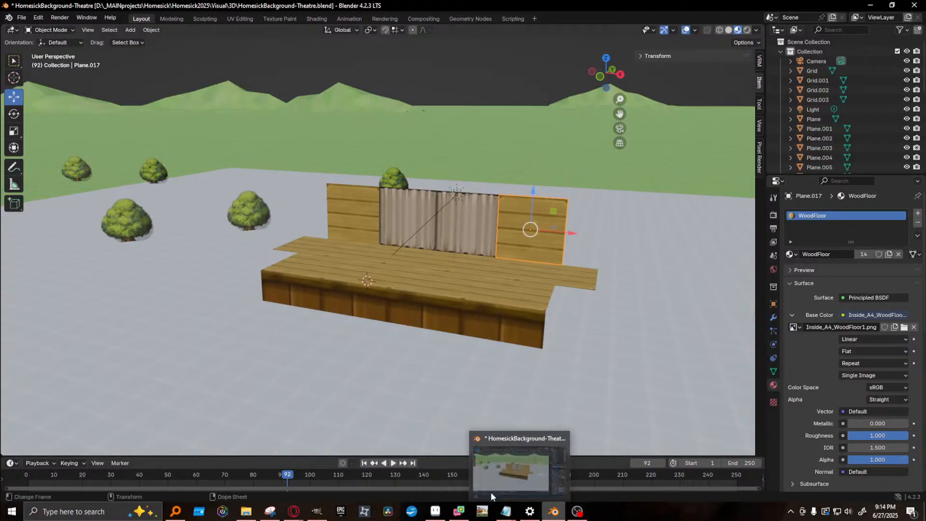
Step: Switch to Aseprite to check the stage design in HomesickCommercial_v4.aseprite, then return to Blender
mouse_move(426, 515)
left_click(437, 466)
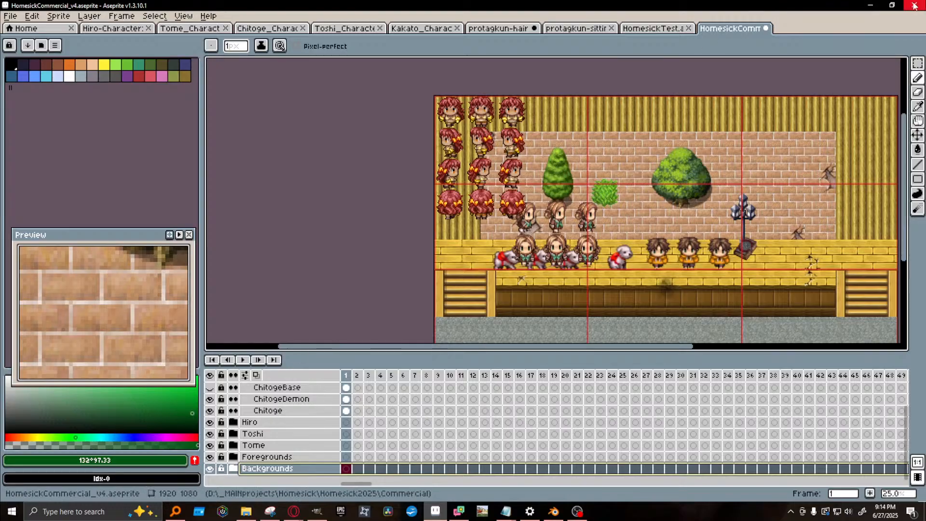
left_click(871, 5)
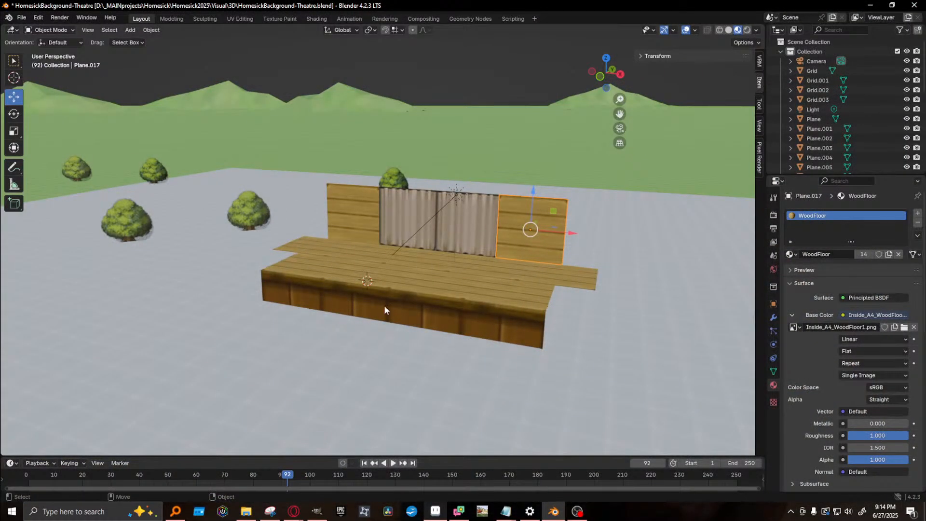
Step: Duplicate the floor plane extending from the stage's right side and move it with snapping enabled to X 7 m, Y -2 m
left_click(579, 275)
middle_click_drag(555, 397, 432, 316)
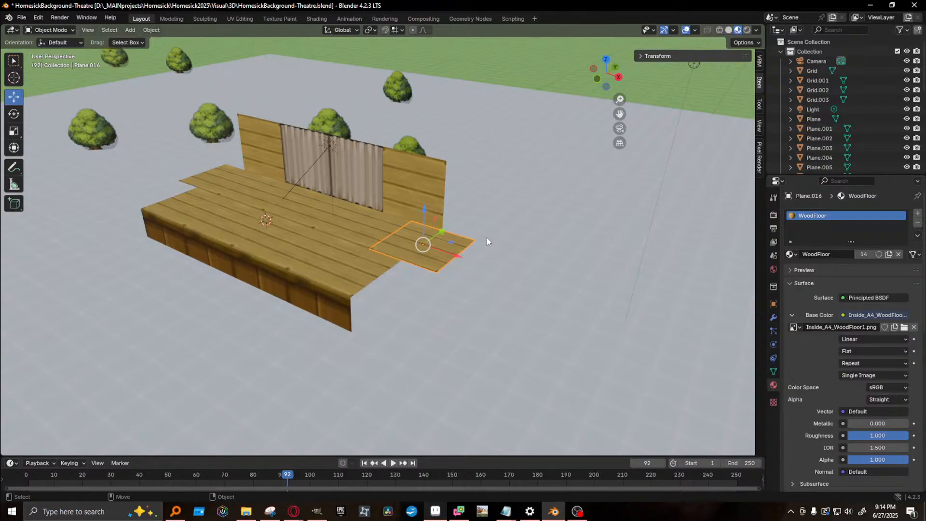
key("shift+d")
right_click(496, 291)
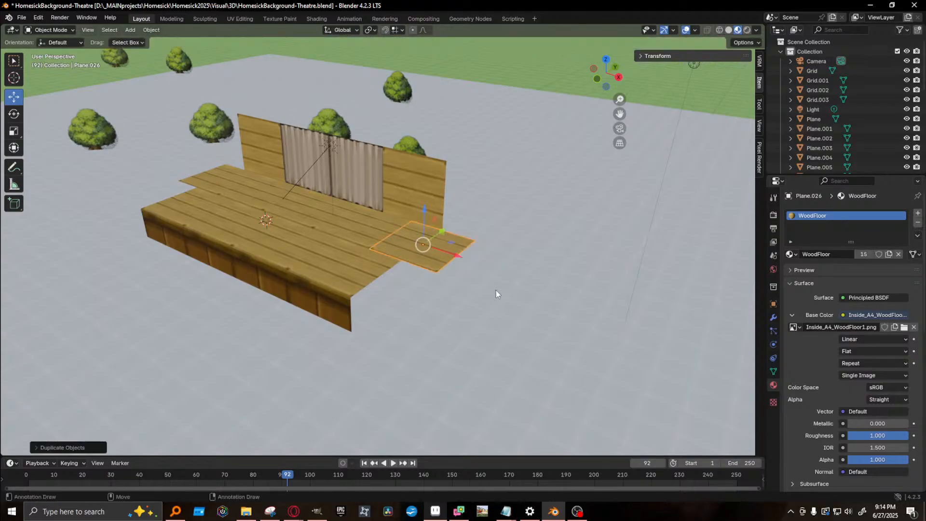
left_click_drag(459, 256, 491, 267)
key("ctrl+z")
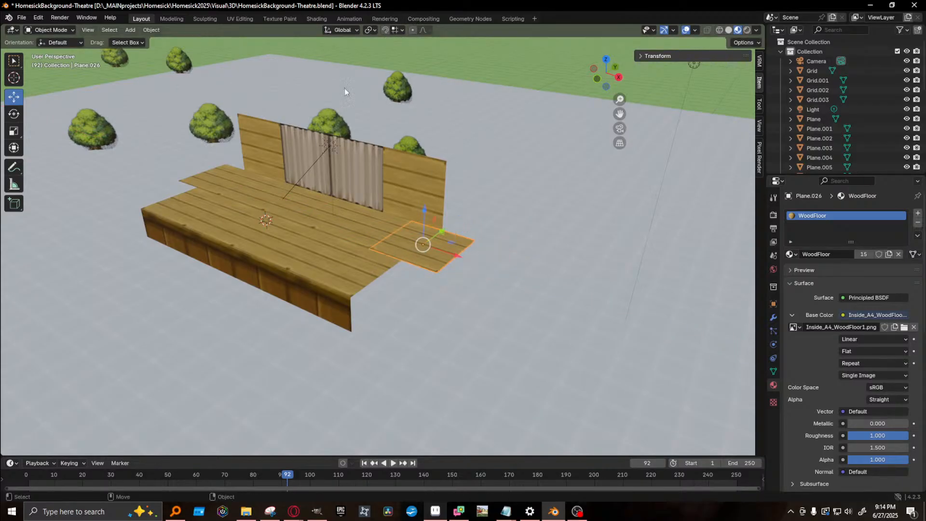
left_click(385, 30)
left_click_drag(456, 257, 401, 296)
Step: Tilt the duplicated floor plane into a ramp by setting its X rotation to 45°
key("shift+space")
key("r")
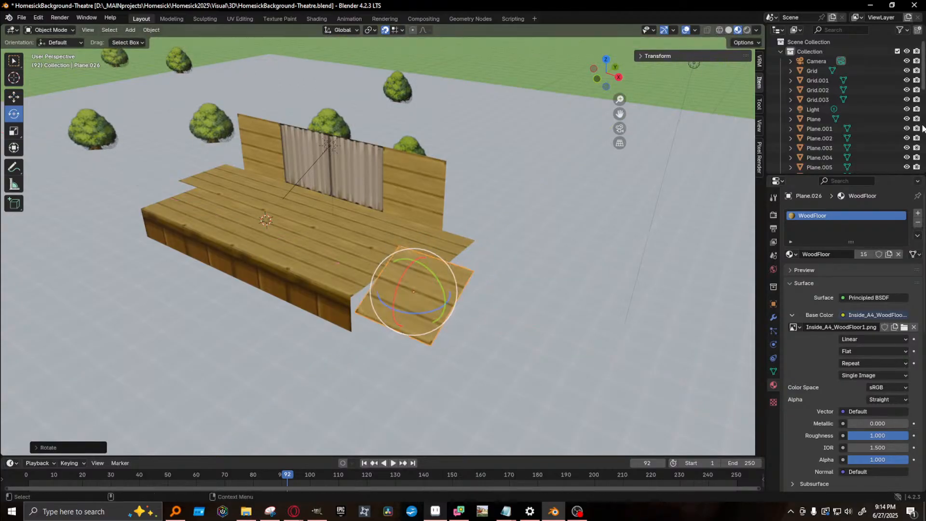
left_click(761, 110)
left_click(759, 128)
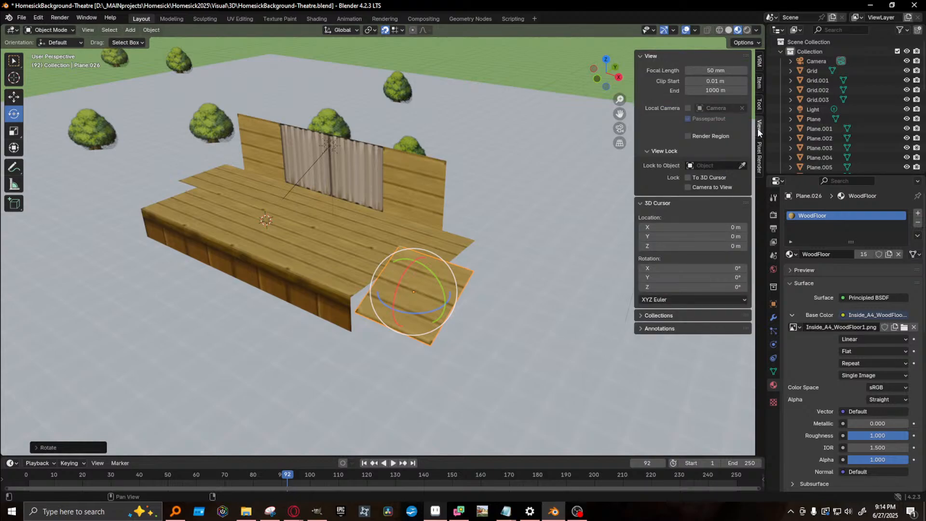
left_click(762, 61)
left_click(756, 86)
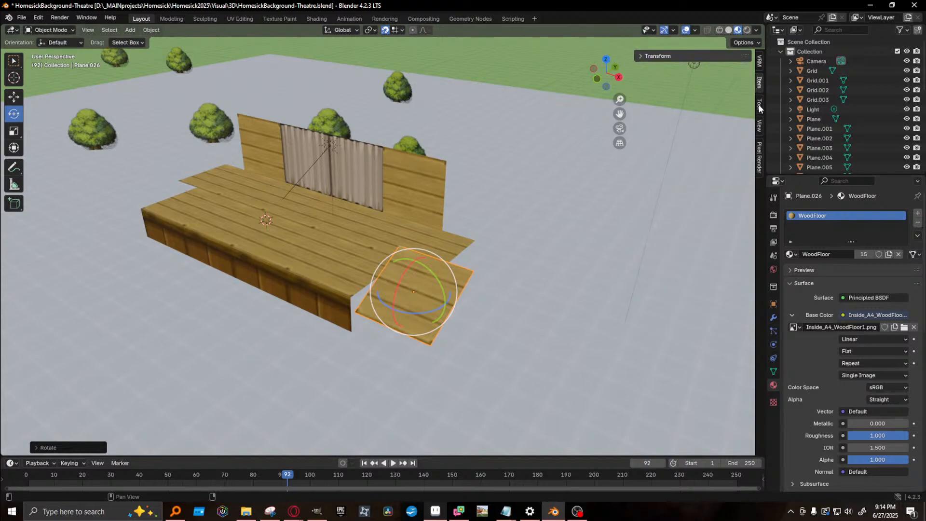
left_click(646, 56)
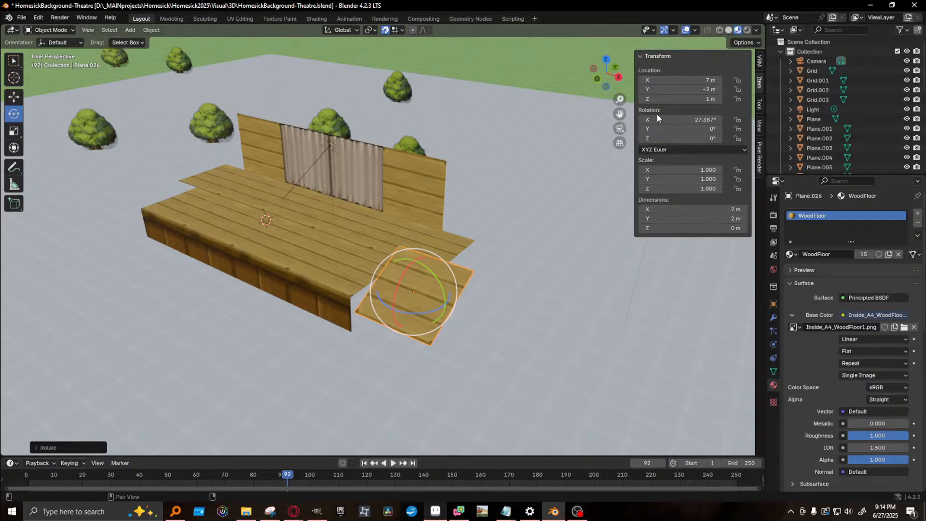
left_click(693, 119)
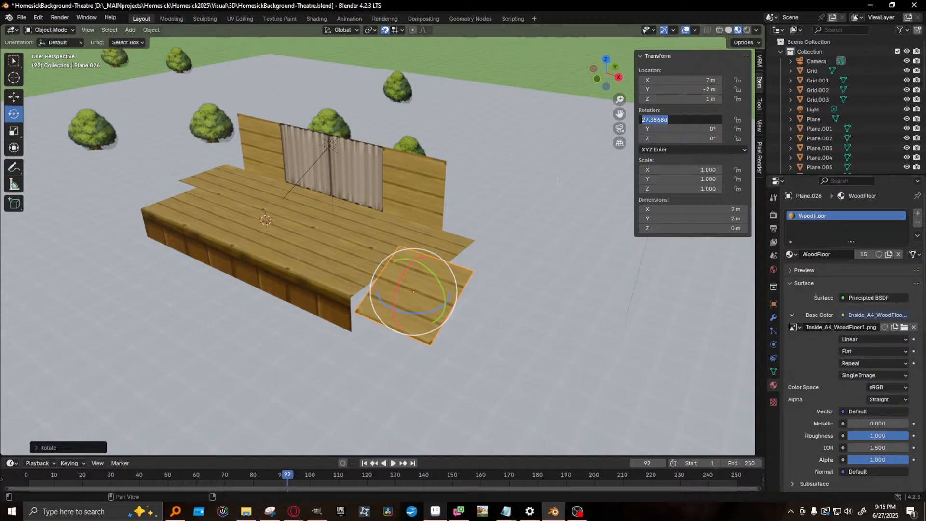
type("45")
key("Return")
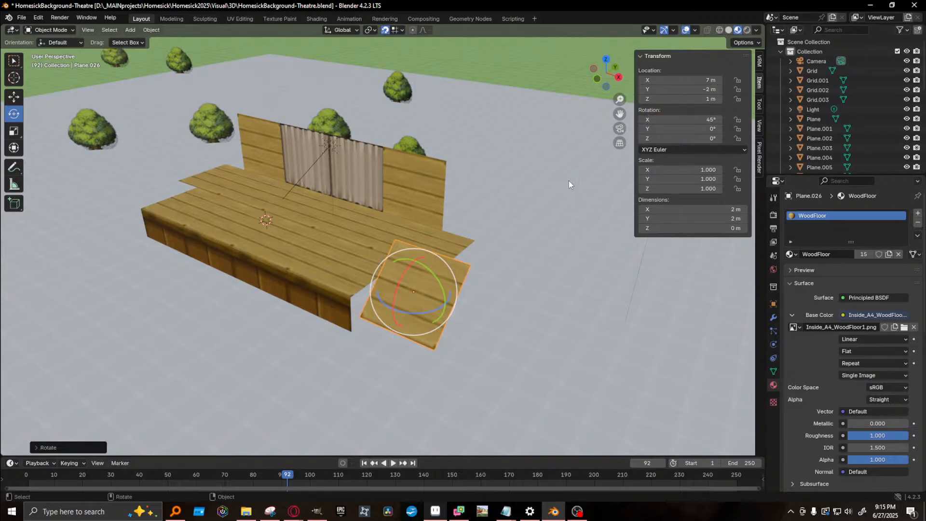
Step: Try moving the tilted ramp plane vertically along the global Z axis
left_click(526, 326)
middle_click_drag(526, 326, 415, 312)
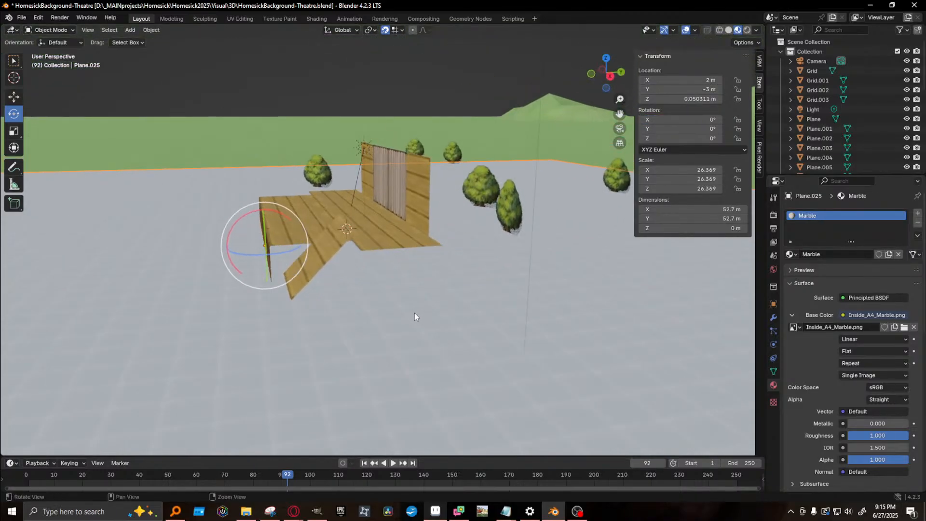
left_click(326, 250)
key("g")
key("z")
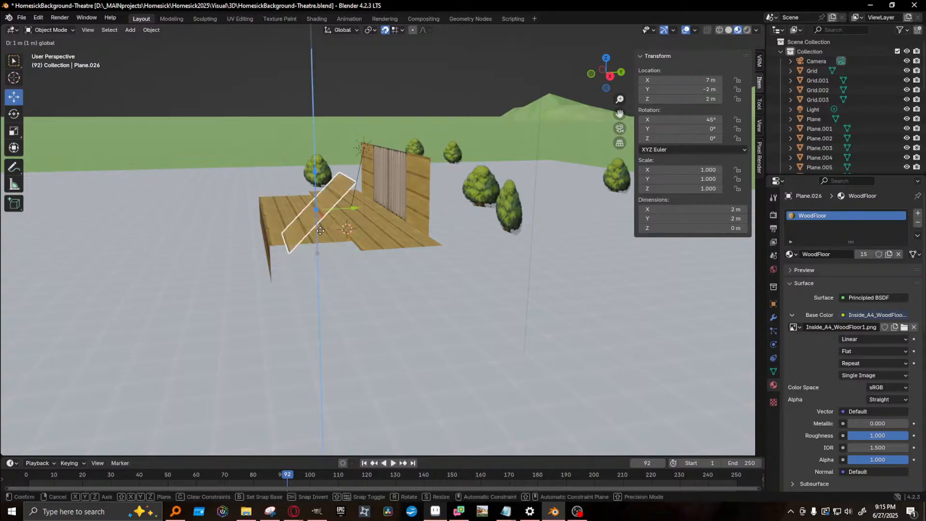
left_click(308, 271)
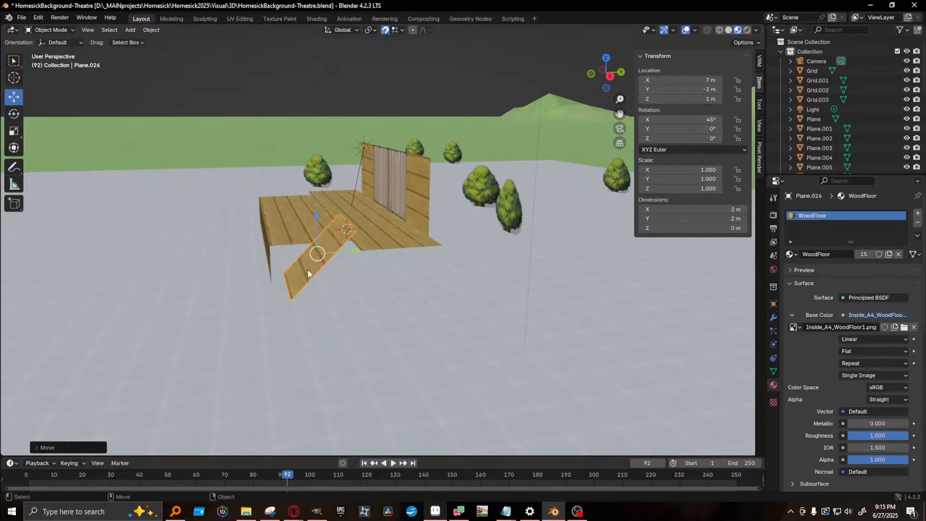
Step: Rotate the ramp plane freehand about the X axis to a shallower tilt of about 28.7°
middle_click_drag(312, 285, 348, 300)
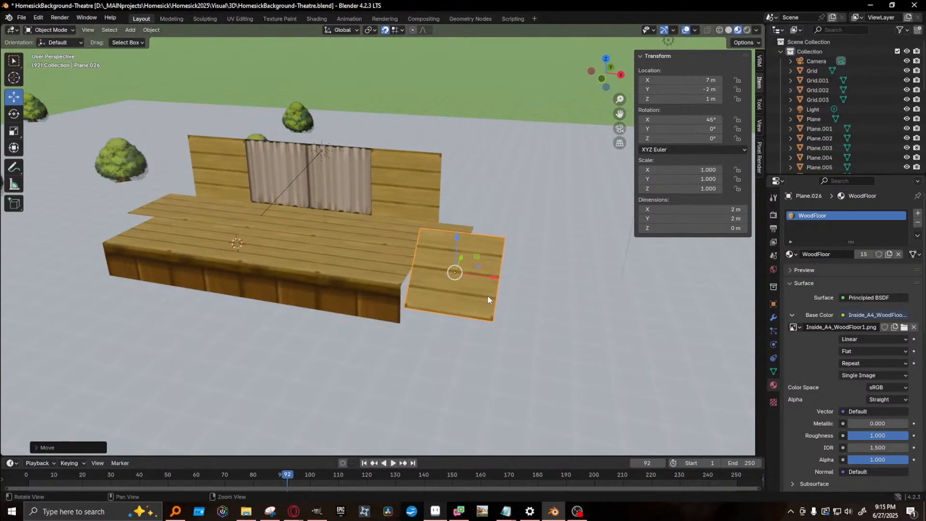
middle_click_drag(481, 299, 397, 277)
key("shift+space")
key("r")
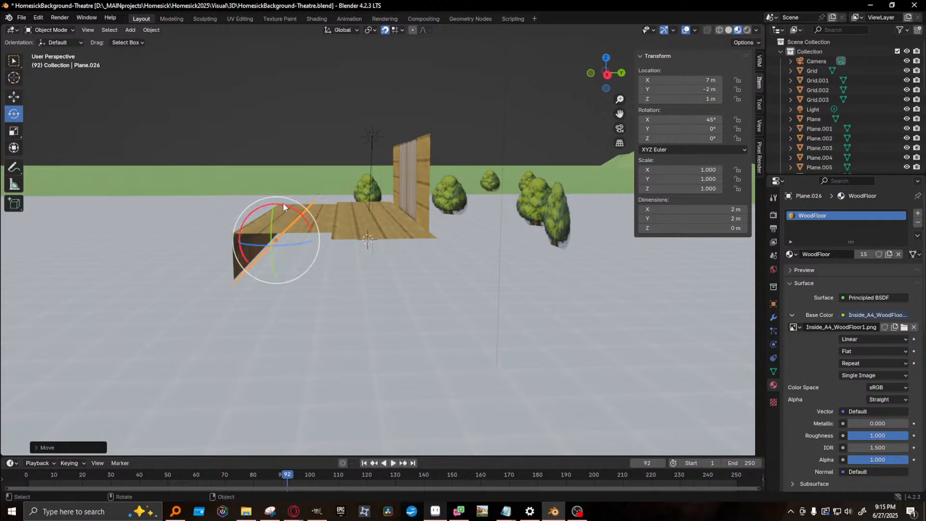
left_click_drag(286, 207, 289, 218)
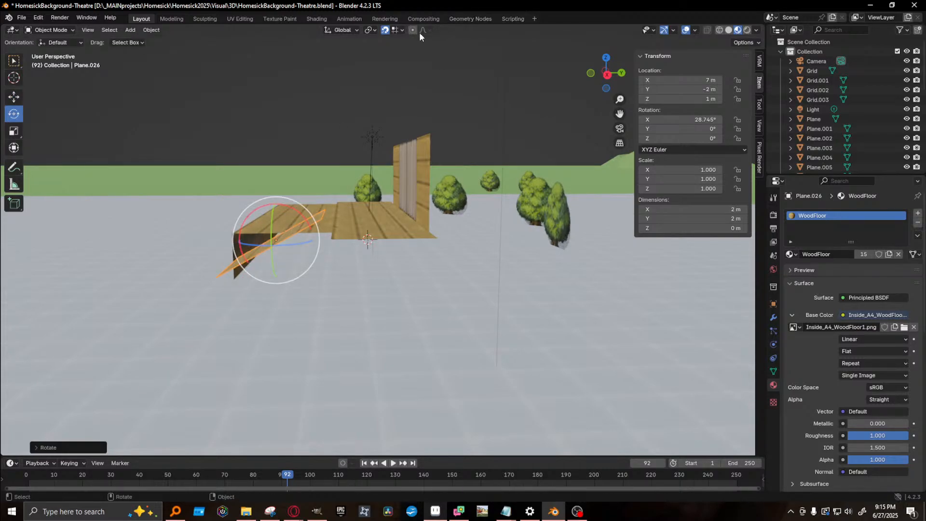
Step: Lower the ramp plane with snapping disabled to a Z location of about 0.65 m
key("shift+space")
key("g")
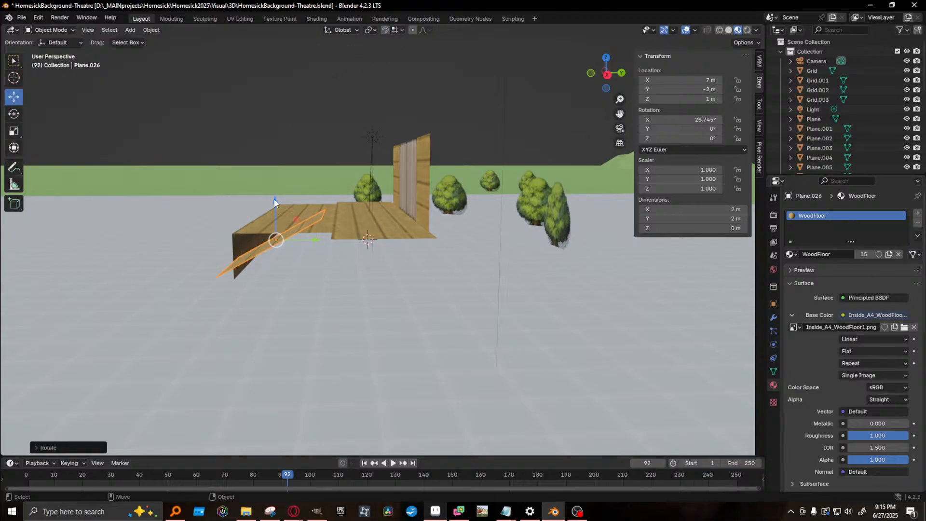
left_click_drag(274, 198, 276, 220)
Step: Flatten the ramp plane's tilt further and set its X rotation to exactly 22.5°
middle_click_drag(225, 259, 291, 287)
key("shift+space")
key("r")
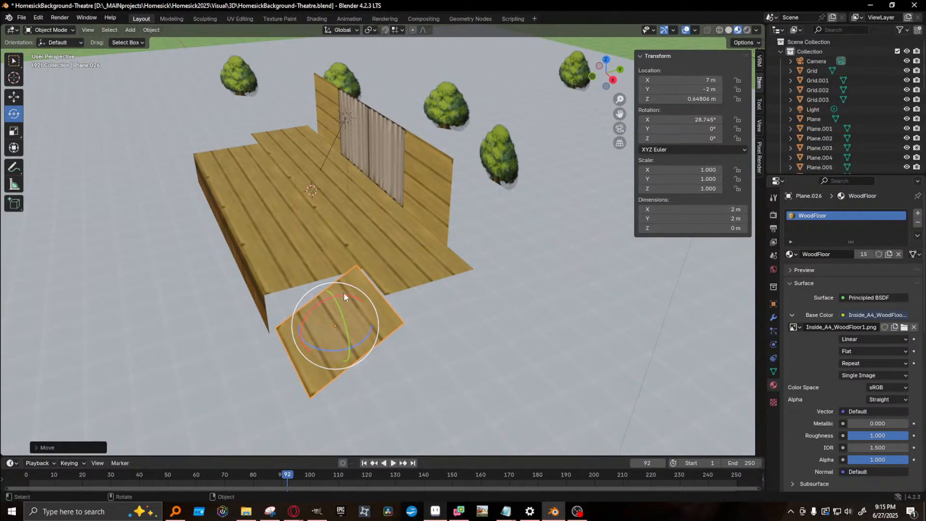
left_click_drag(346, 294, 350, 293)
middle_click_drag(349, 293, 447, 270)
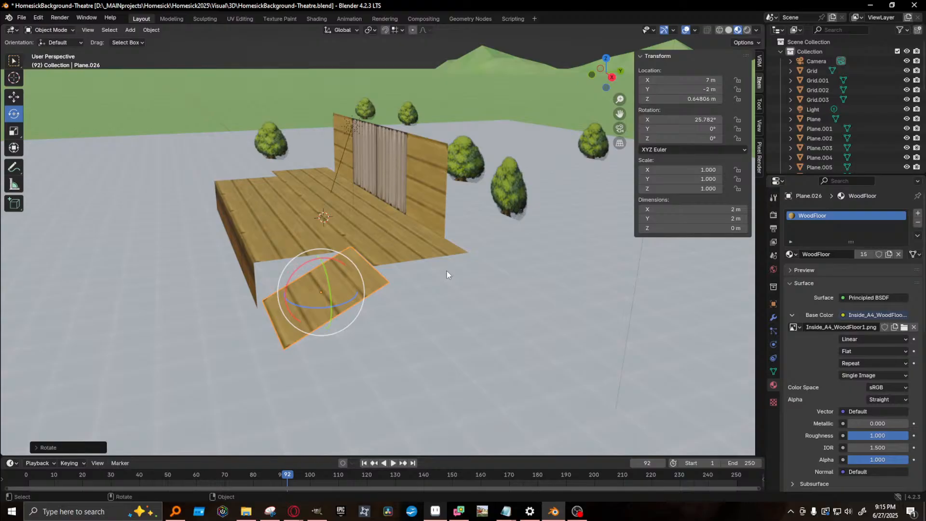
left_click(685, 120)
type("22.")
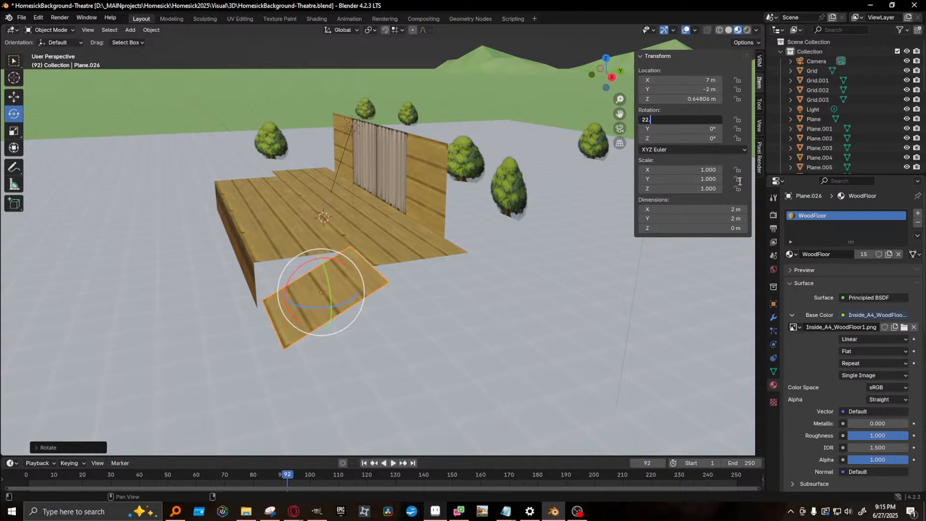
type("5")
key("Return")
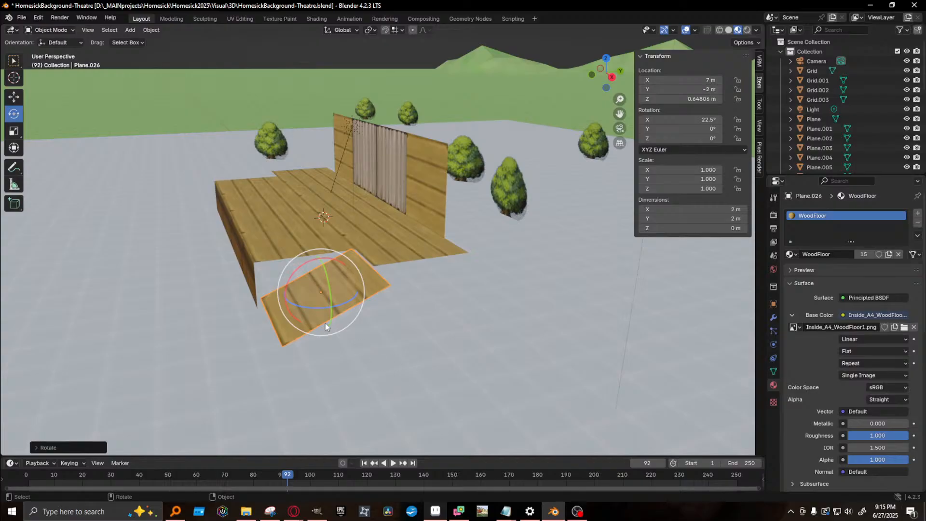
Step: Shift the ramp plane along Y to about -1.94 m beside the stage and save the file
middle_click_drag(390, 325, 491, 320)
key("shift+space")
key("g")
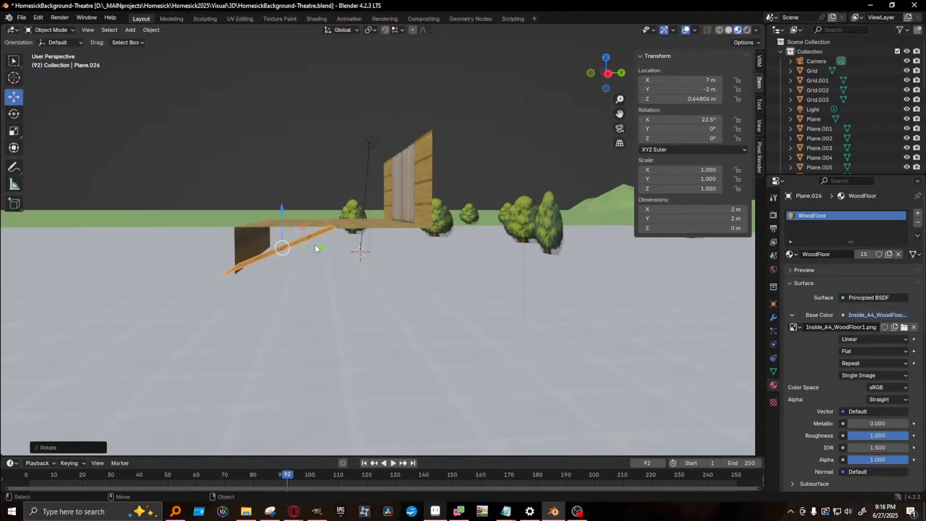
left_click_drag(320, 248, 323, 248)
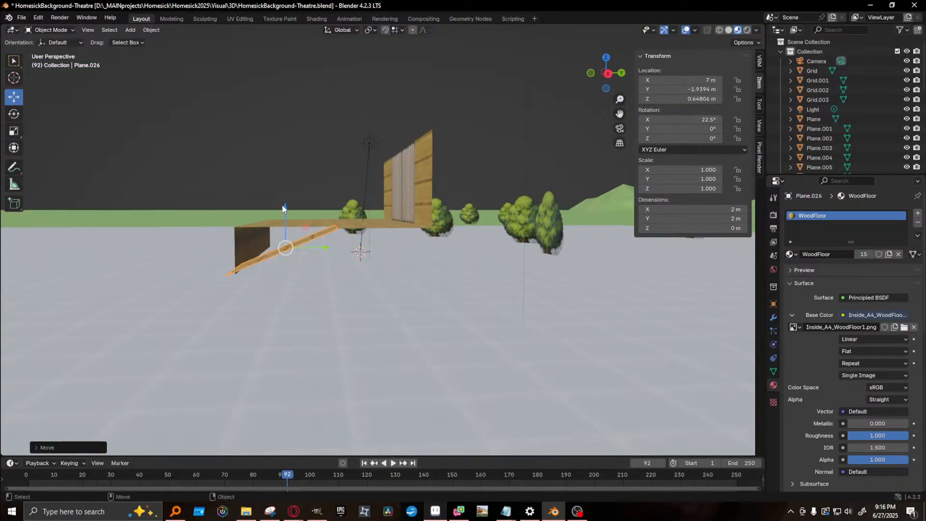
left_click_drag(285, 207, 286, 210)
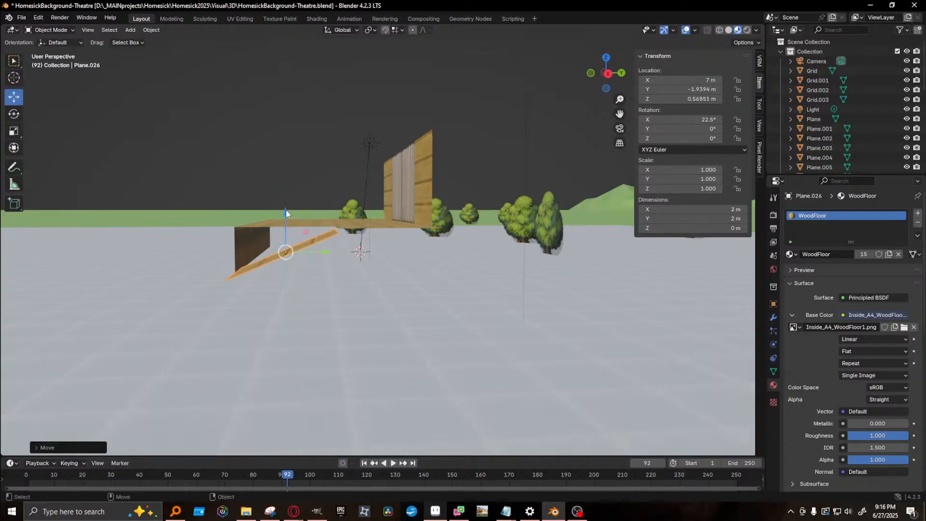
middle_click_drag(286, 212, 470, 299)
key("ctrl+z")
middle_click_drag(373, 332, 417, 312)
key("ctrl+s")
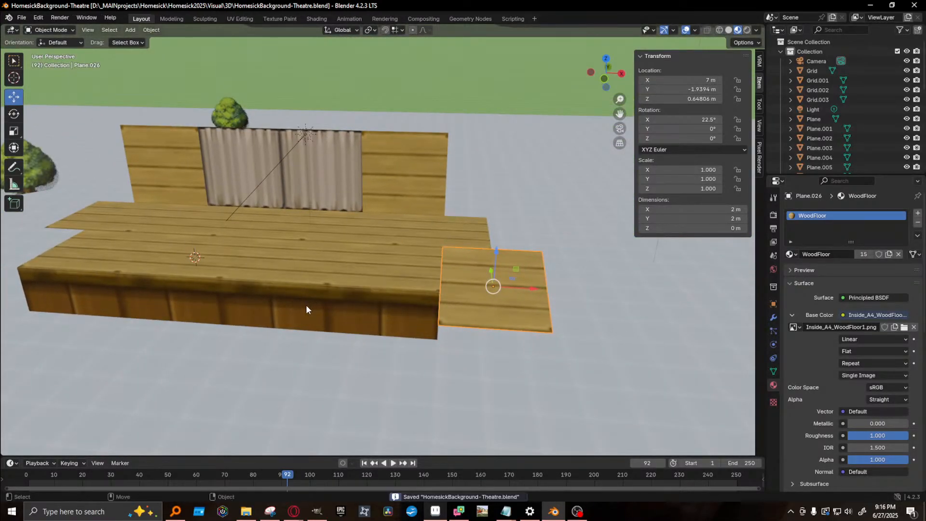
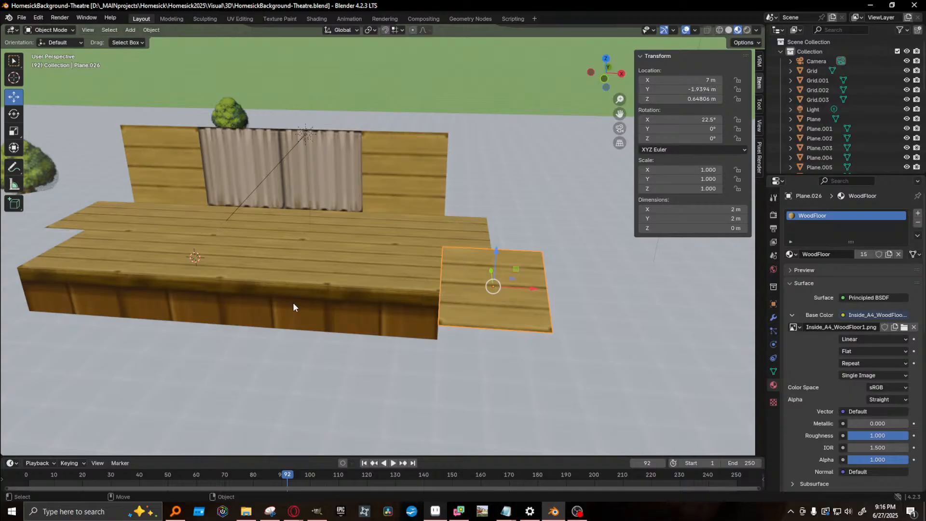
left_click(341, 30)
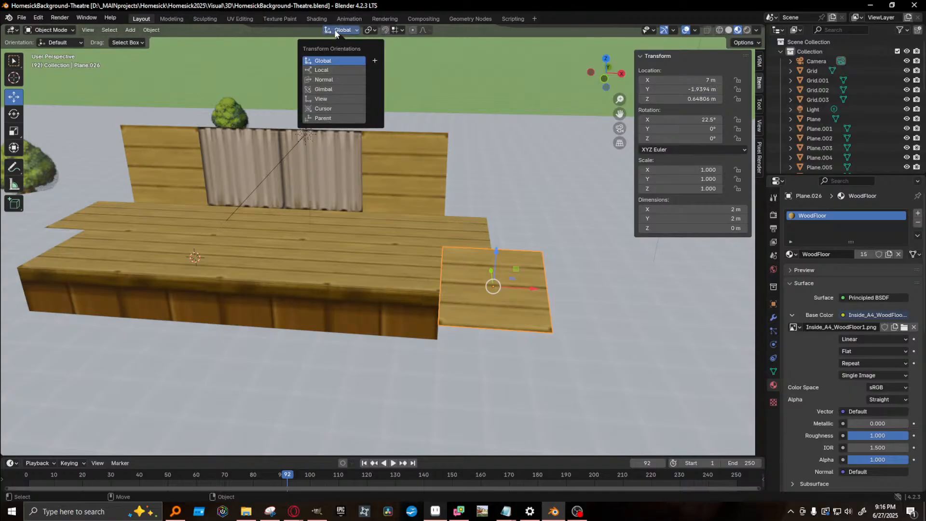
left_click(325, 72)
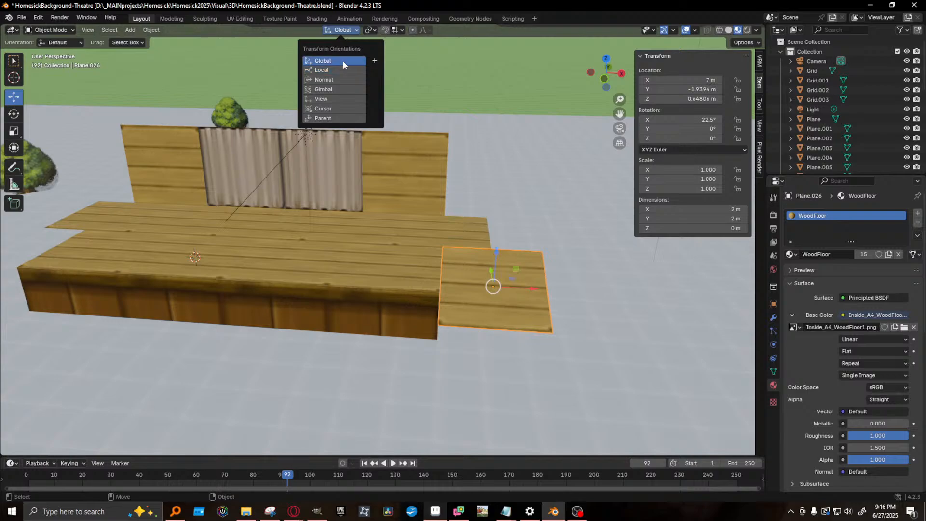
left_click(343, 60)
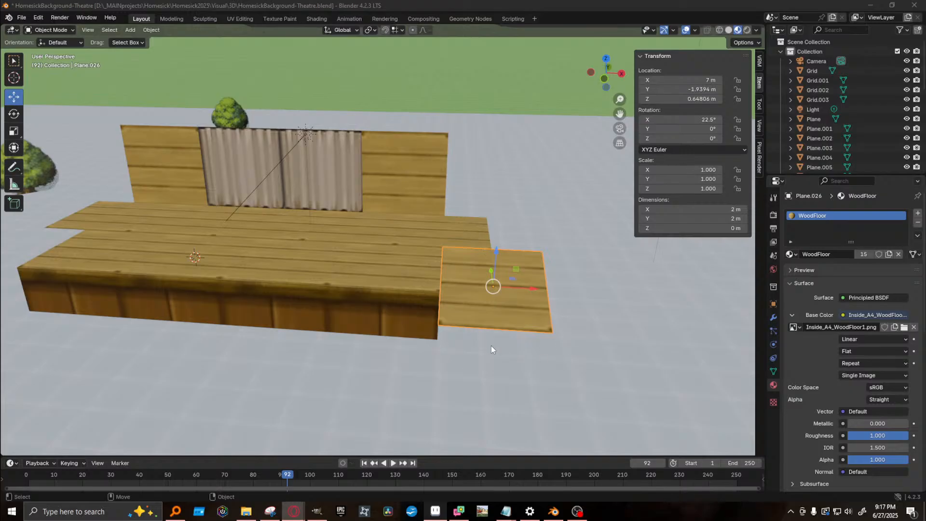
middle_click_drag(475, 360, 410, 347)
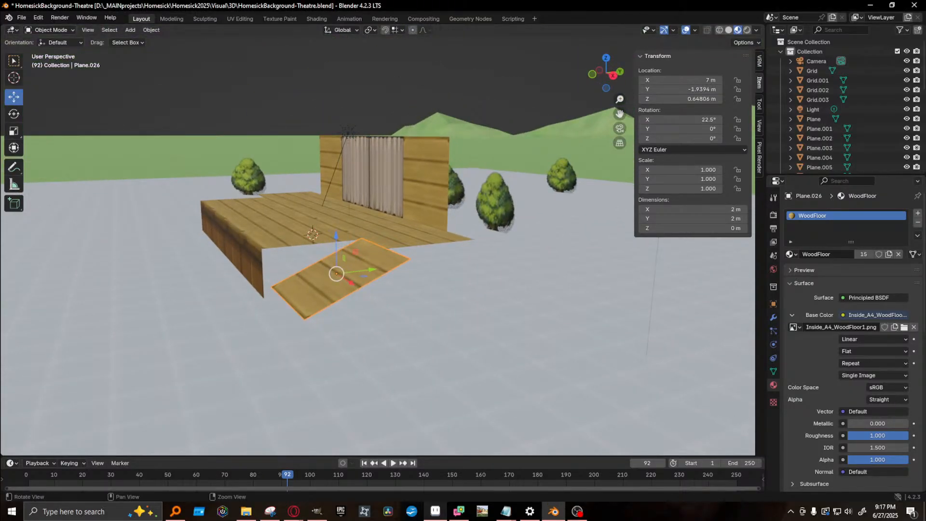
Step: Switch to GIMP and close the Inside_A4_Marble image, discarding its unsaved changes
key("alt+Tab")
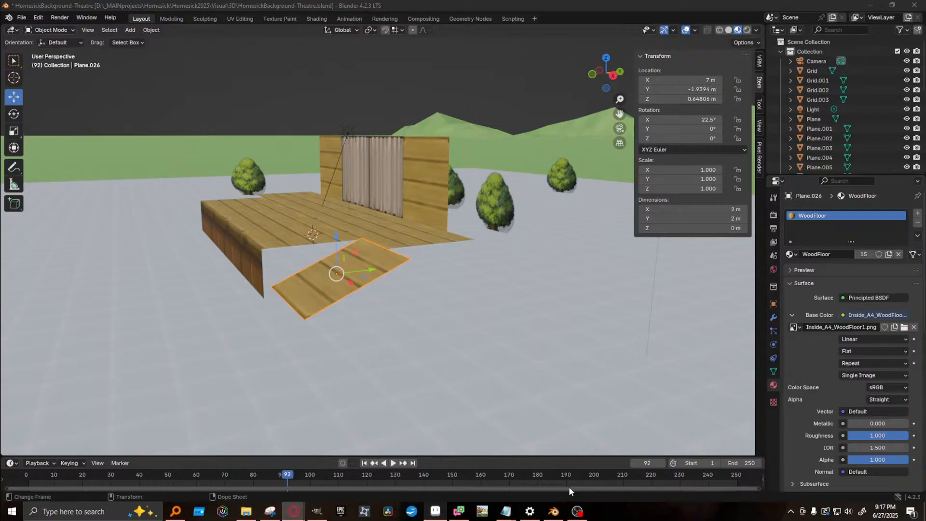
mouse_move(530, 511)
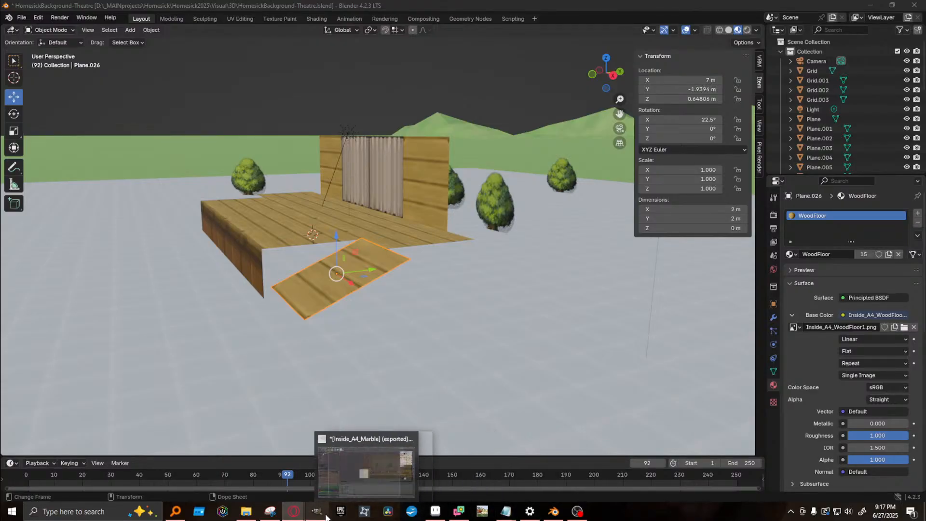
mouse_move(317, 512)
left_click(323, 483)
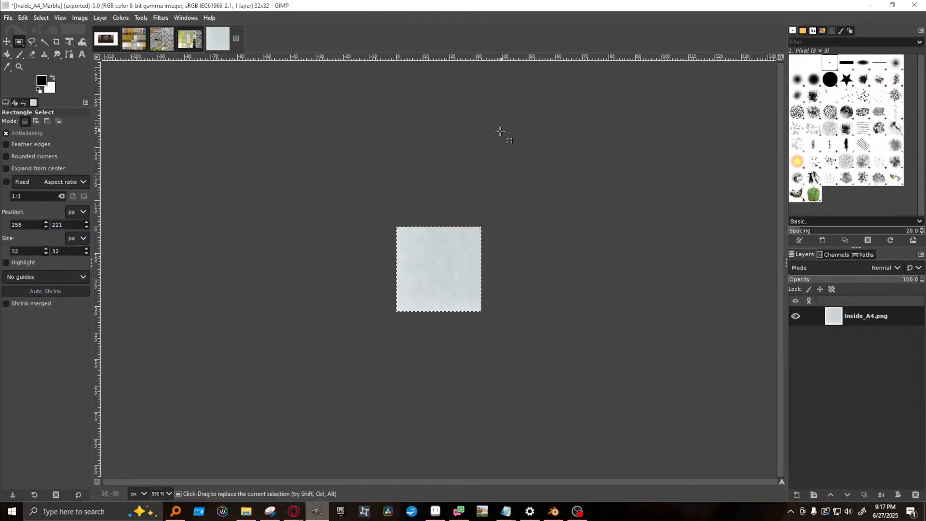
scroll(422, 281, "down", 5)
scroll(422, 282, "up", 2)
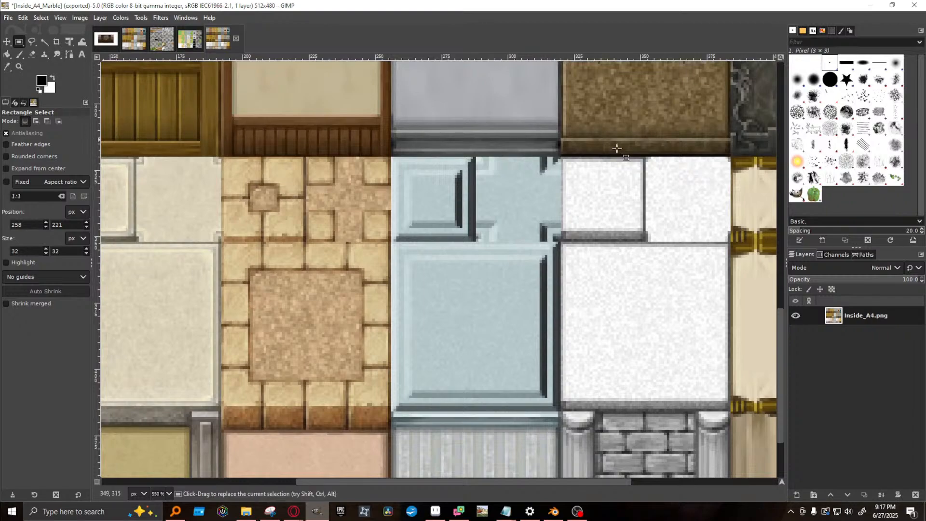
scroll(250, 201, "down", 2)
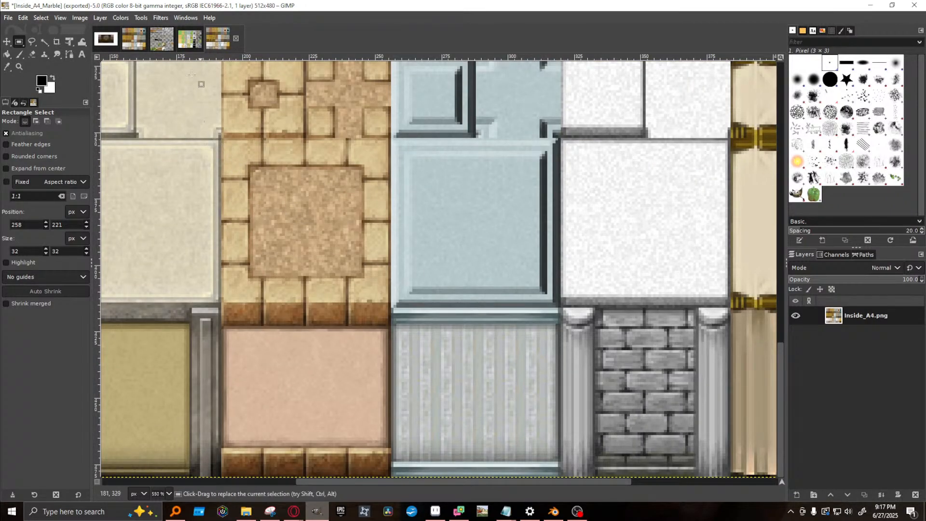
left_click(237, 37)
left_click(481, 305)
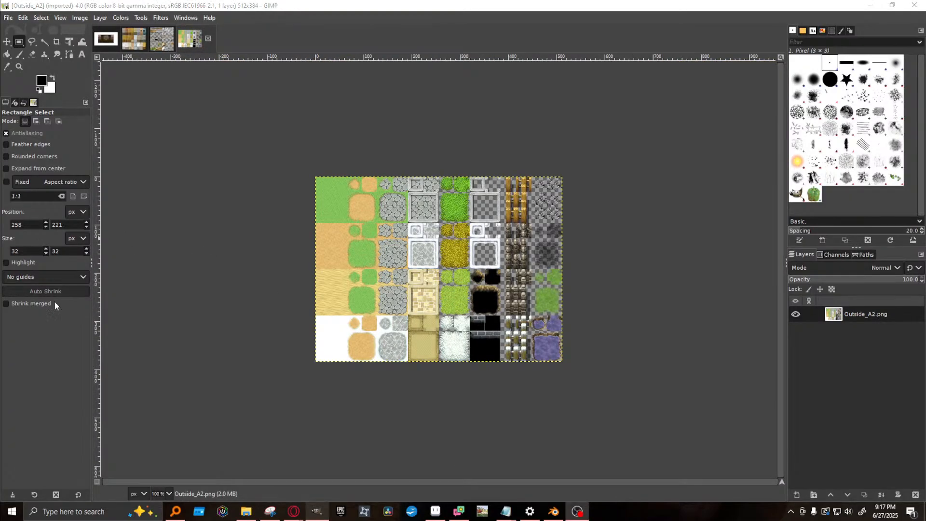
Step: Examine the tiles in the Inside_A4_WoodPaneling image at 200% zoom and in the Outside_B image for usable textures
left_click(135, 41)
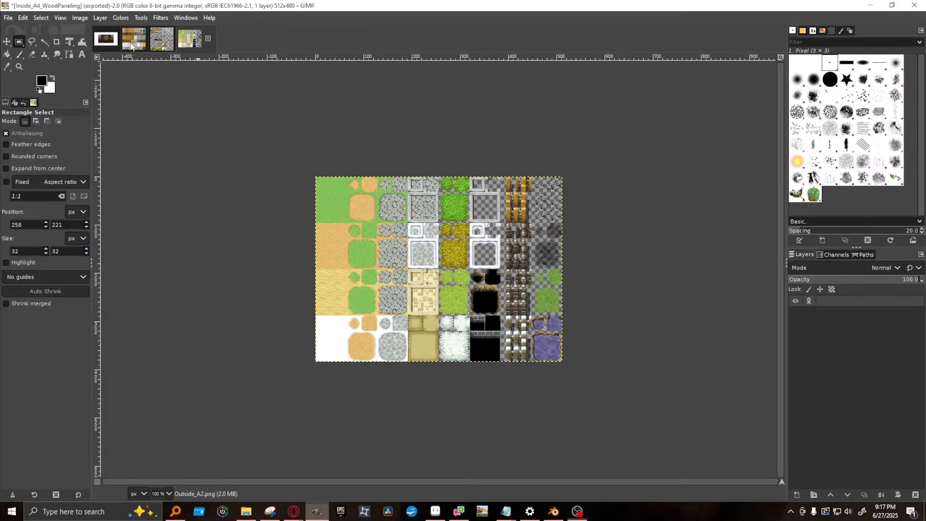
key("z")
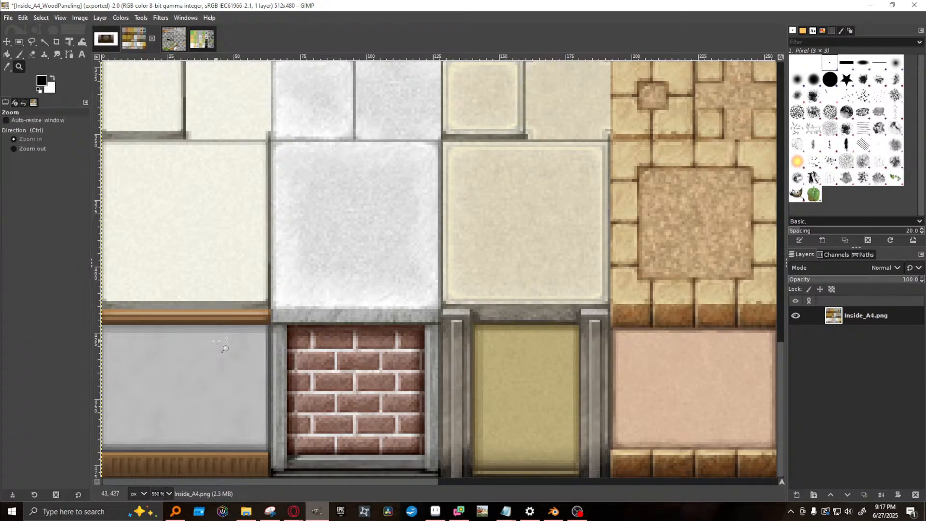
left_click(236, 329, "ctrl")
left_click(237, 330, "ctrl")
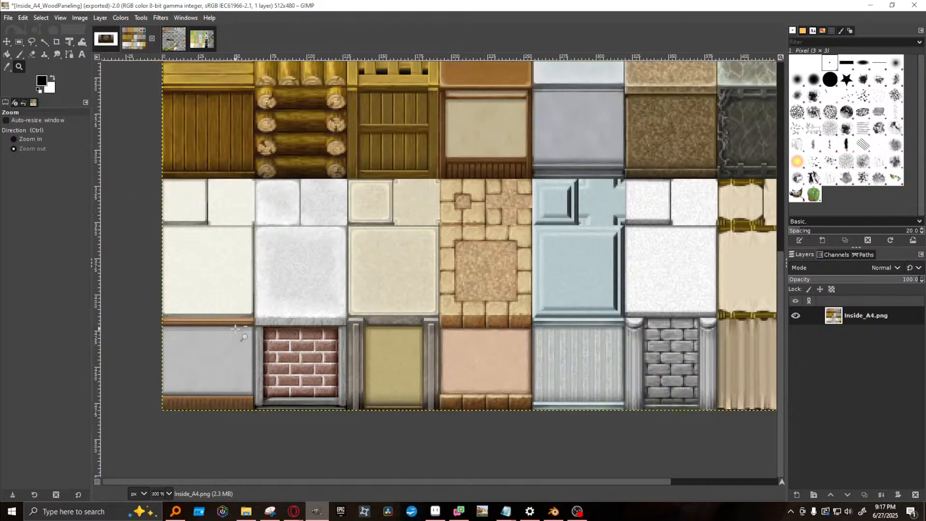
left_click(236, 330, "ctrl")
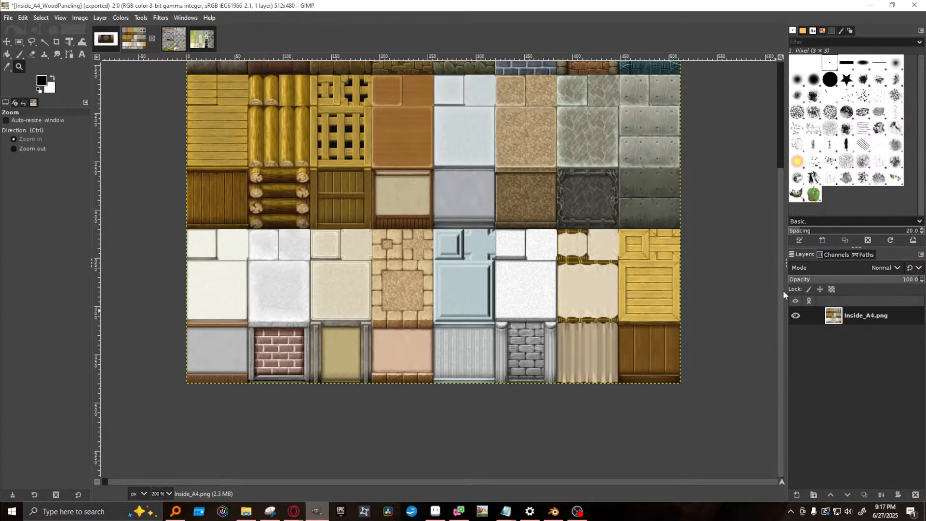
left_click_drag(781, 197, 775, 60)
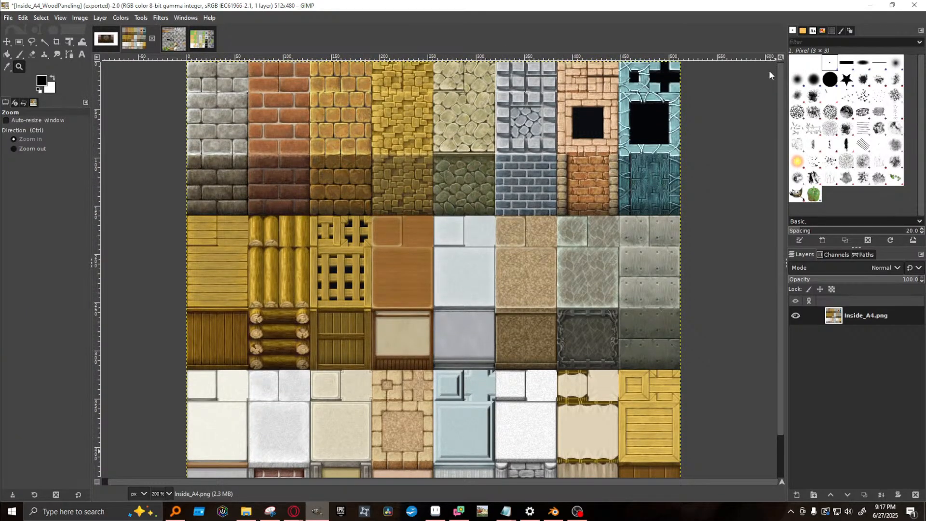
scroll(753, 97, "down", 3)
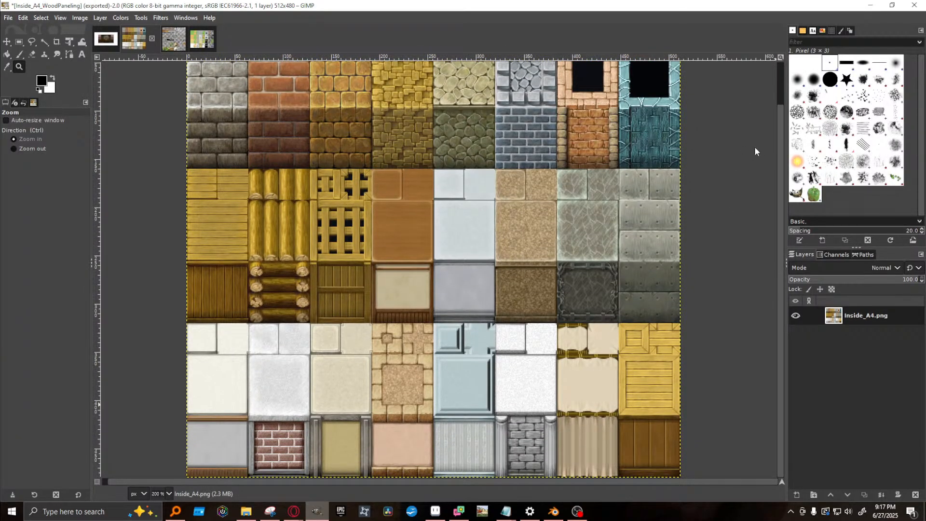
scroll(755, 151, "up", 3)
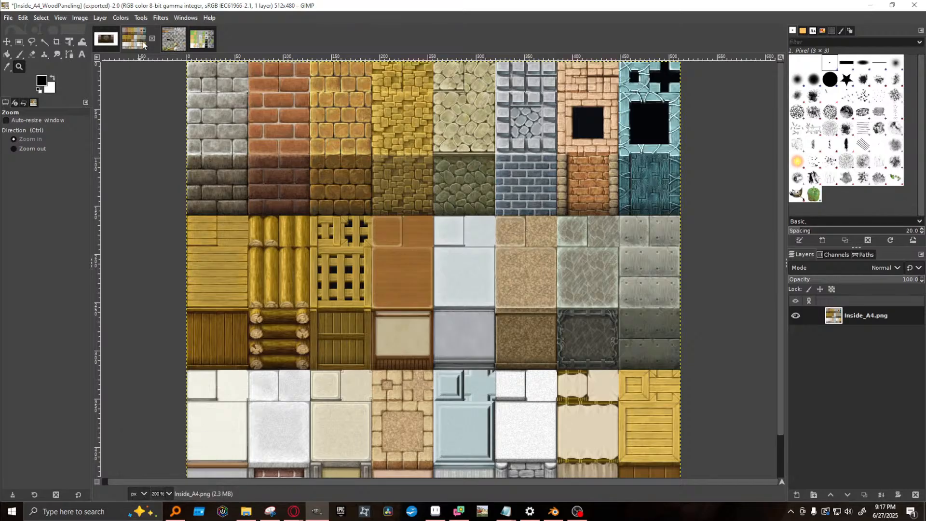
left_click(173, 40)
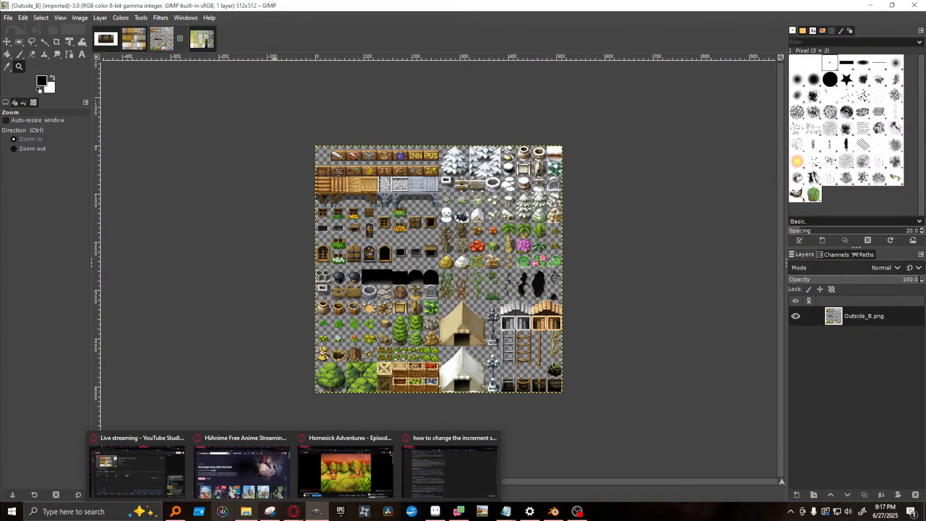
Step: Switch to File Explorer and browse from Homesick2025 to the Visual > Sprites > OldSprites > Environment folder
left_click(243, 507)
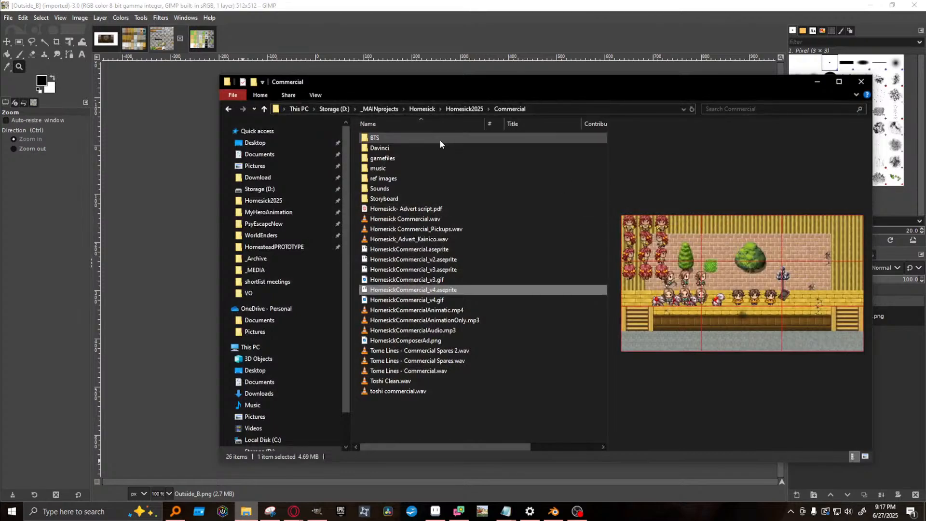
left_click(464, 109)
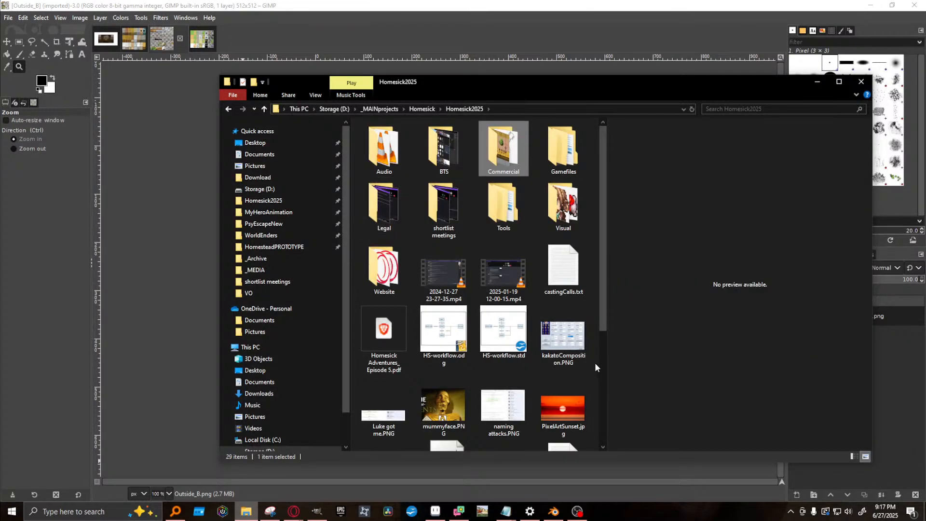
double_click(556, 227)
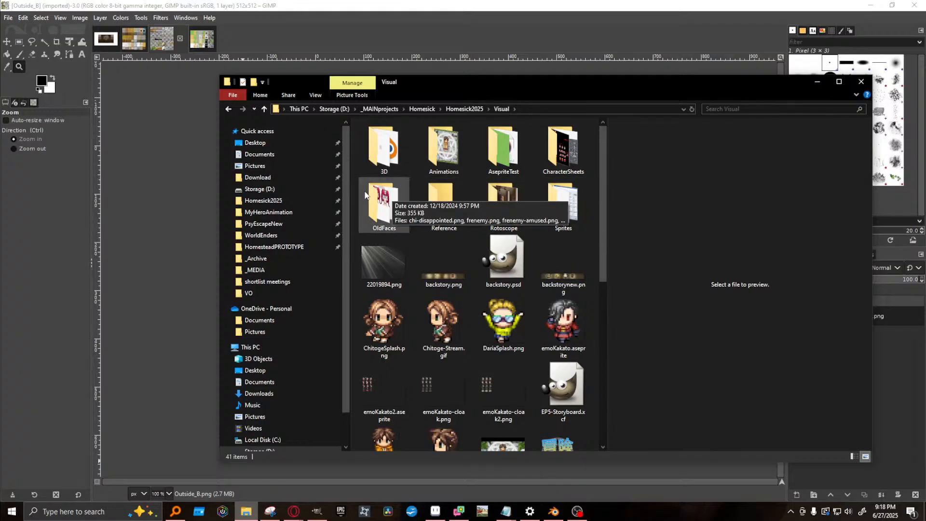
double_click(563, 206)
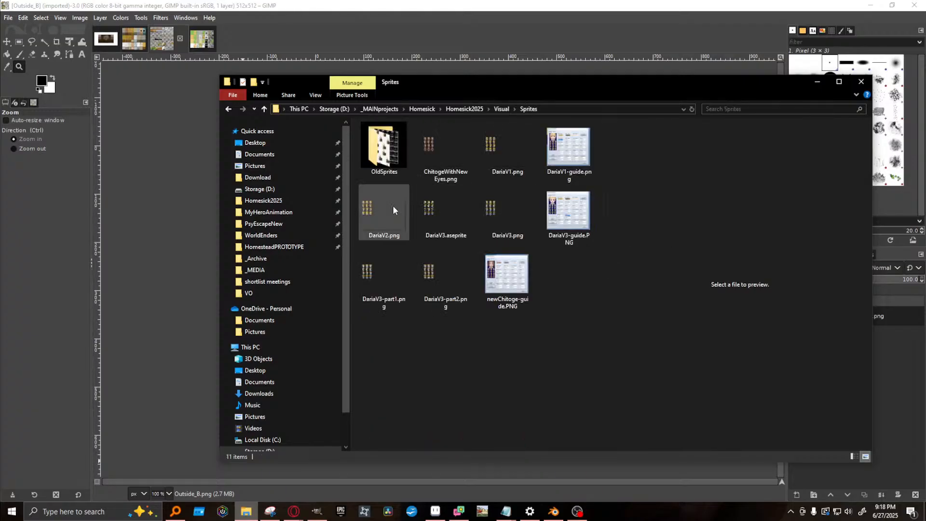
double_click(384, 150)
double_click(386, 158)
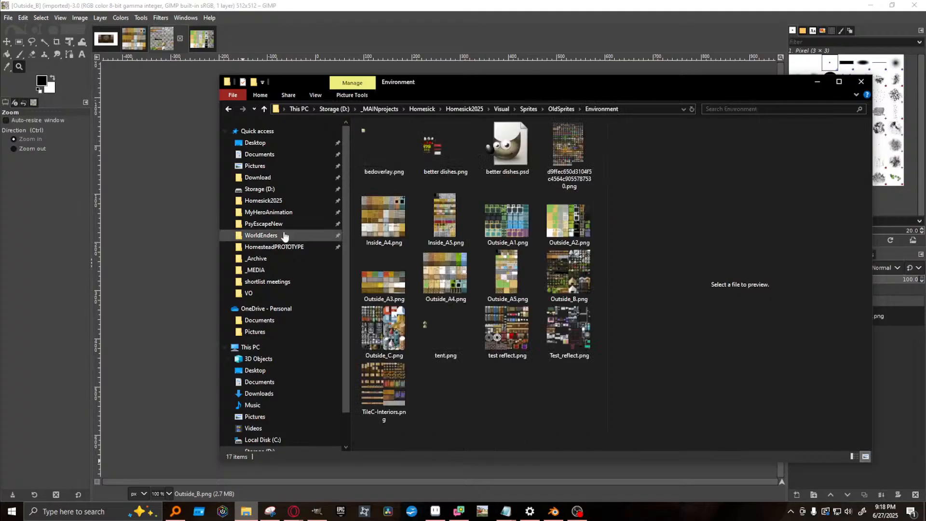
Step: Preview the large item sprite sheet, Inside_A4.png and Inside_A5.png in the Environment folder
left_click(555, 167)
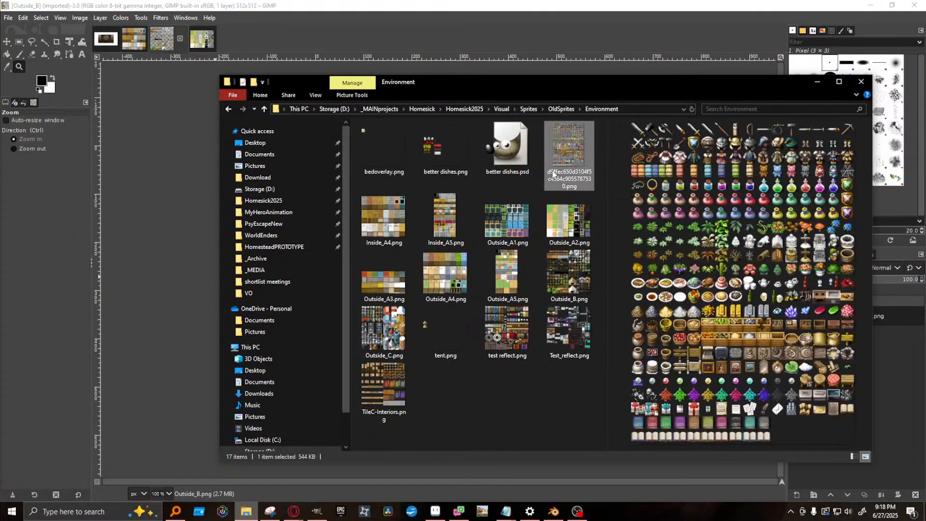
left_click(376, 224)
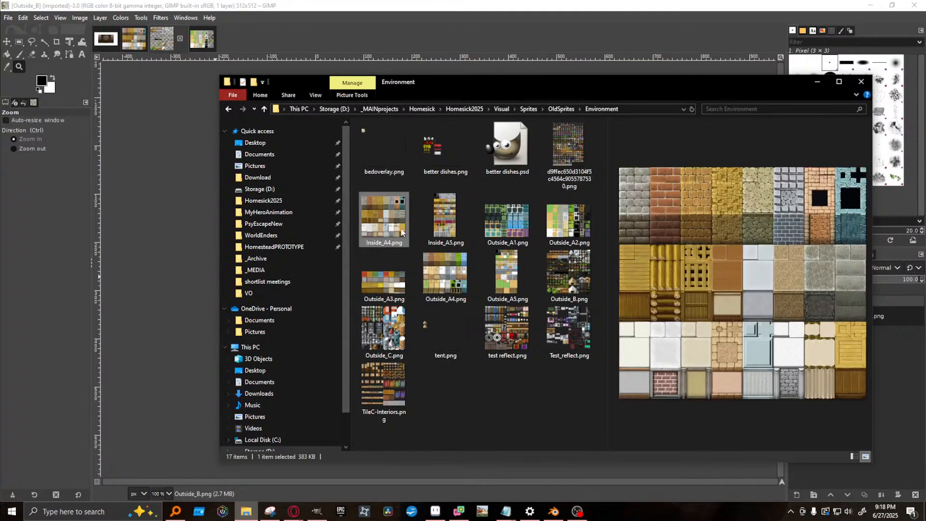
left_click(435, 226)
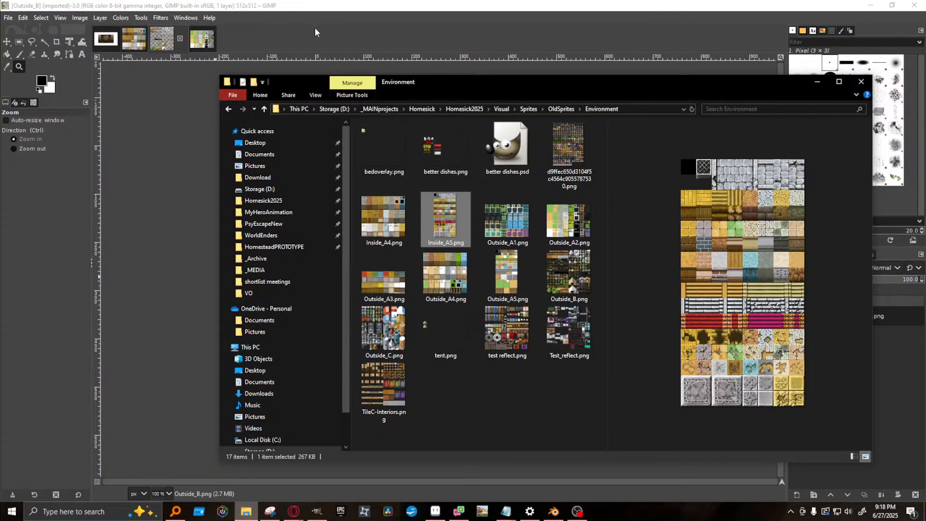
Step: Return to GIMP and bring up the Open Image dialog
left_click(371, 24)
left_click(8, 17)
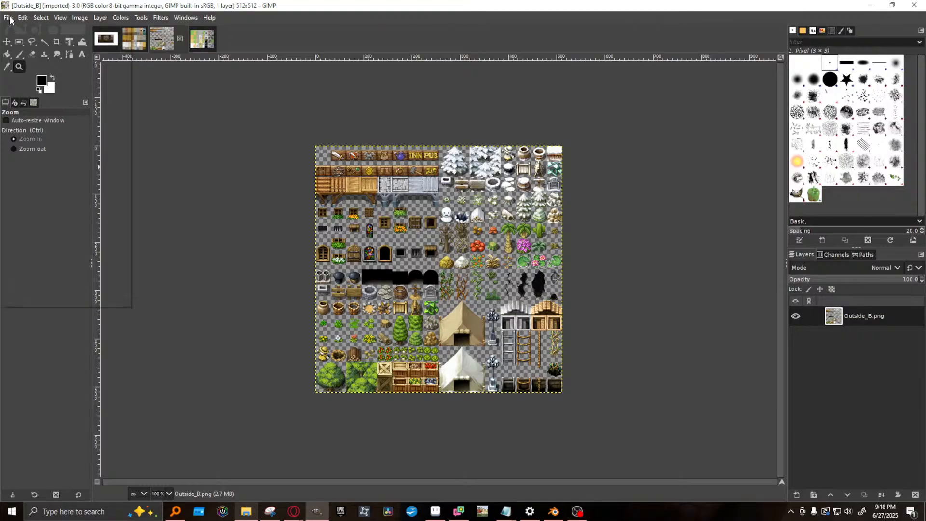
mouse_move(48, 89)
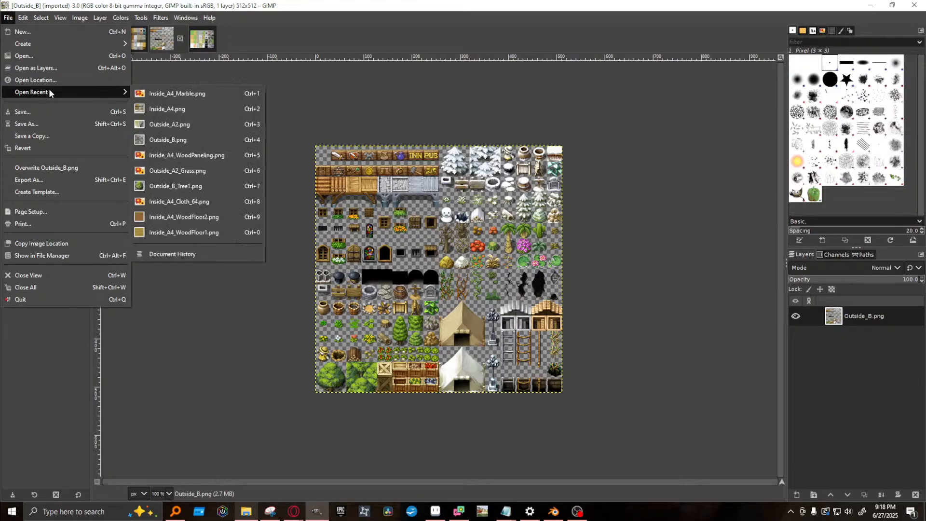
left_click(79, 55)
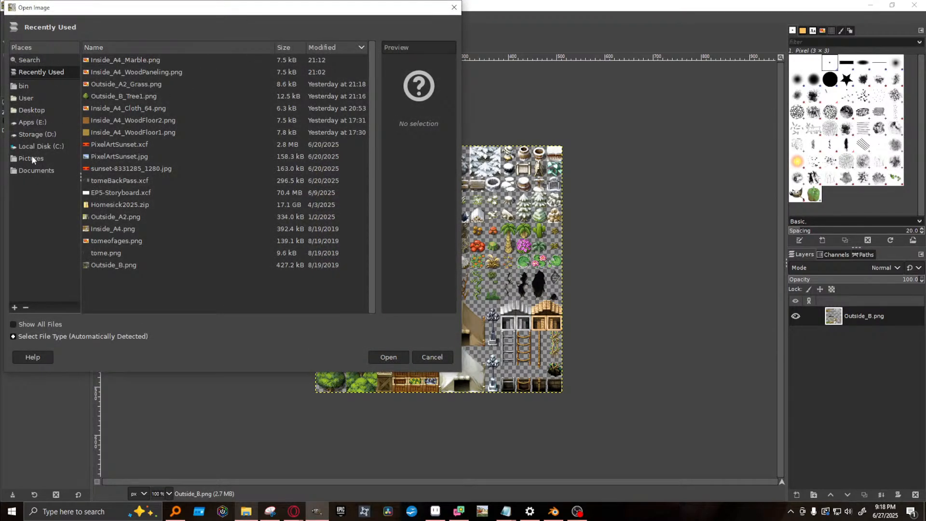
Step: Browse from Storage (D:) to the _MAINprojects > Homesick > Homesick2025 > Visual folder in the Open Image dialog
left_click(42, 134)
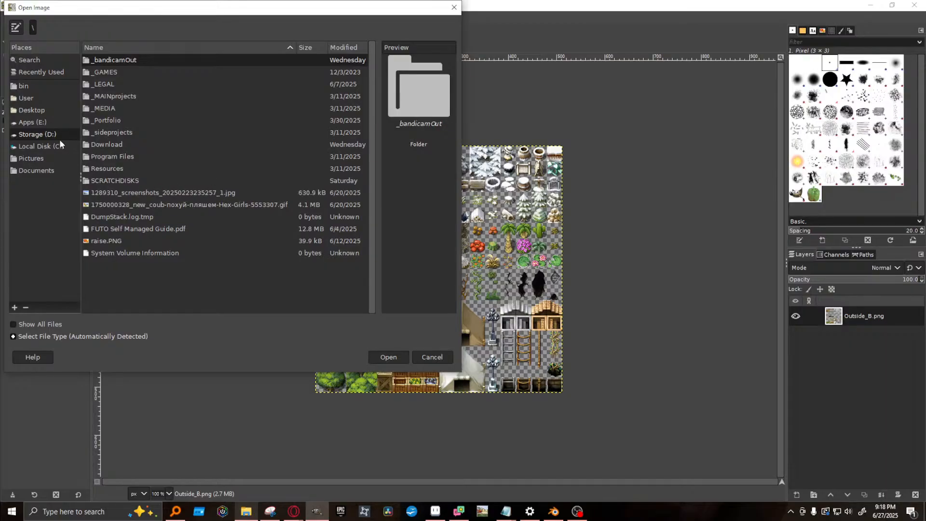
left_click(105, 116)
left_click(108, 106)
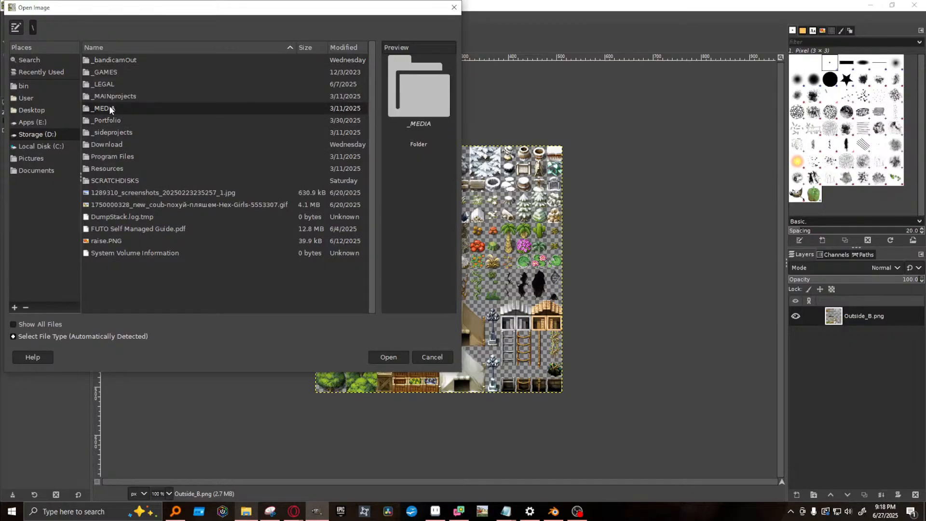
double_click(126, 96)
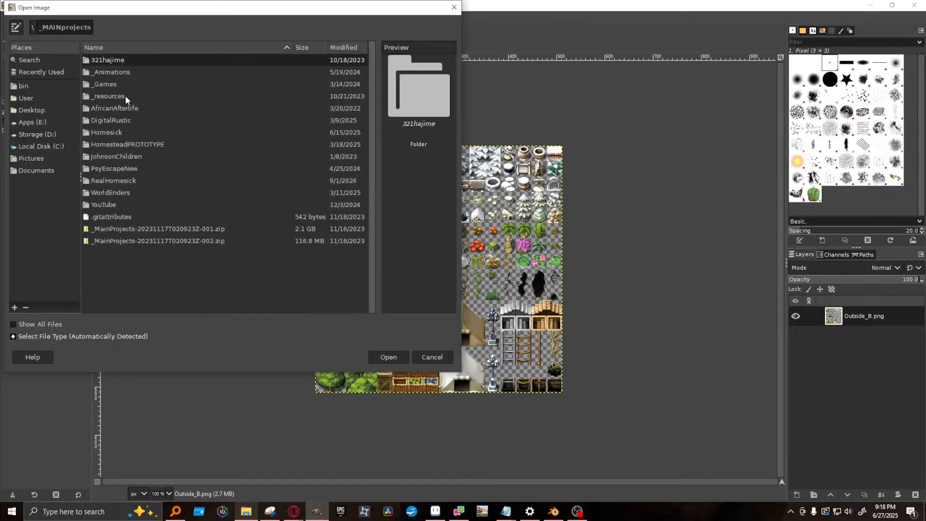
double_click(112, 133)
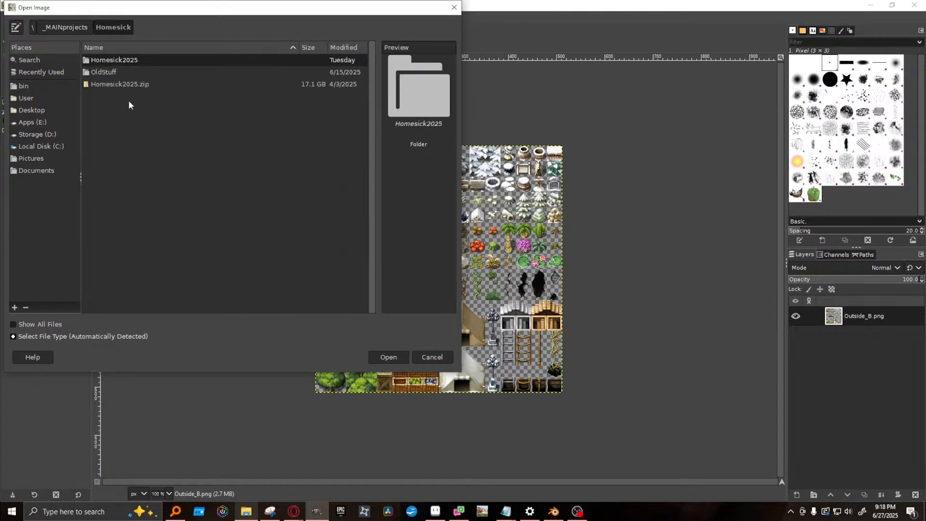
double_click(119, 59)
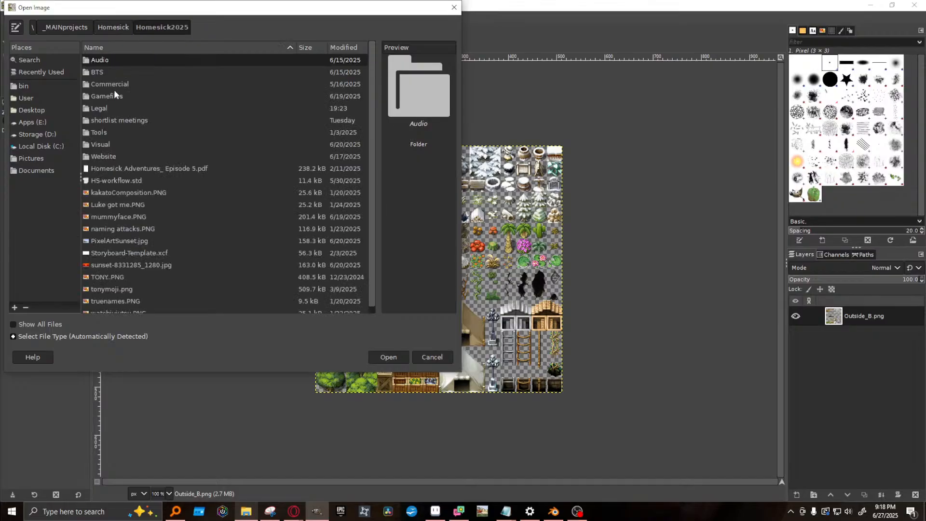
left_click(103, 141)
double_click(102, 142)
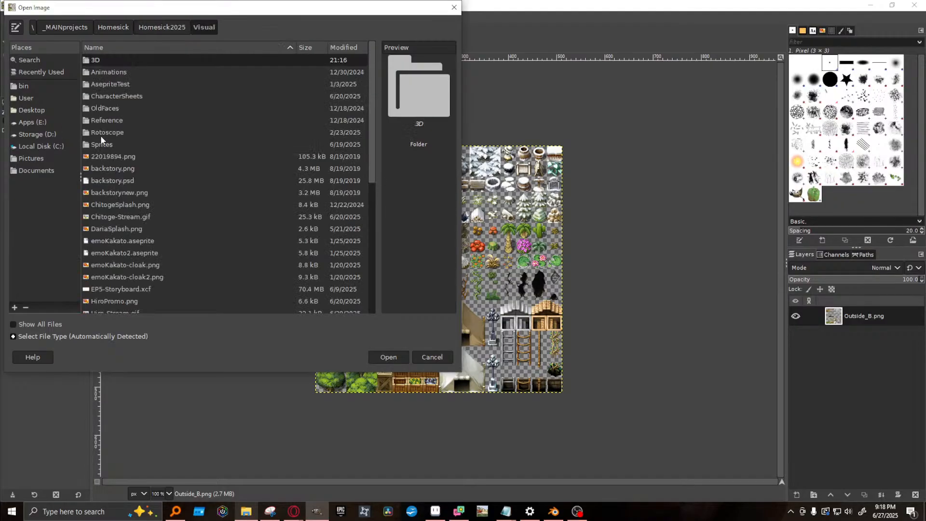
Step: Continue from the Visual folder into Sprites > OldSprites > Environment, where the tilesets are stored
double_click(123, 58)
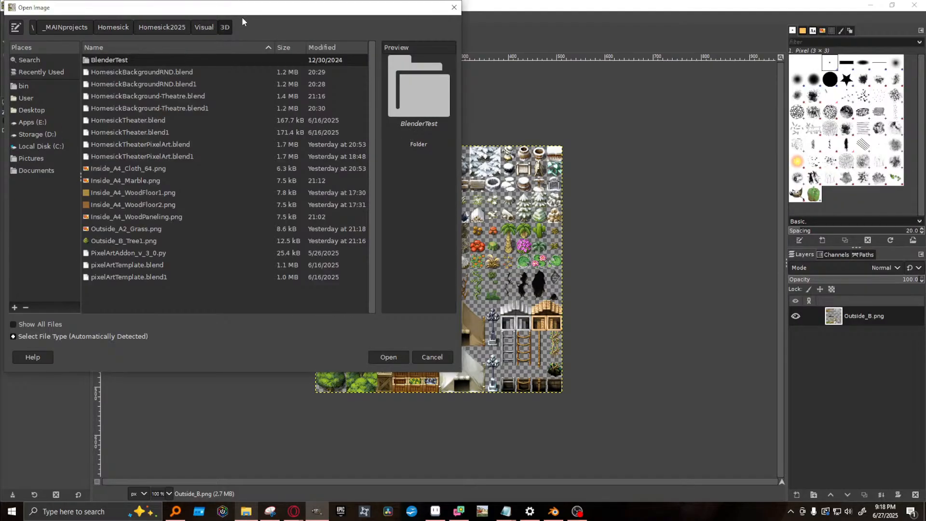
left_click(202, 28)
double_click(111, 143)
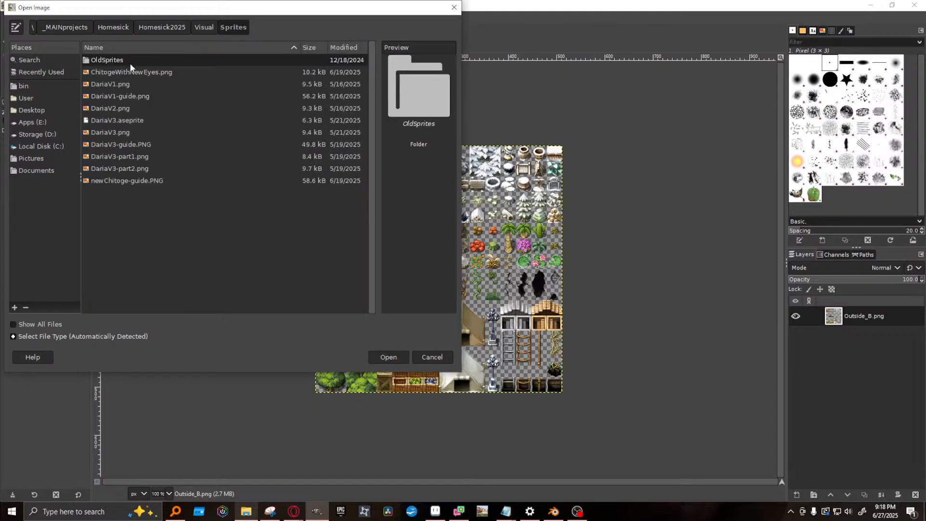
double_click(130, 62)
double_click(131, 86)
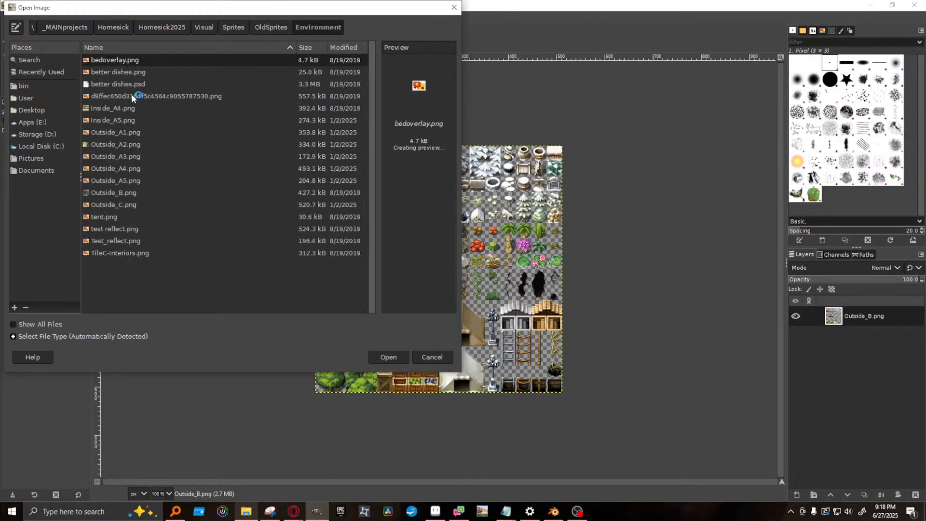
Step: Preview the Outside_A2 to Outside_A5 tilesets, and open Outside_A5.png to check its tiles before closing it again
left_click(122, 149)
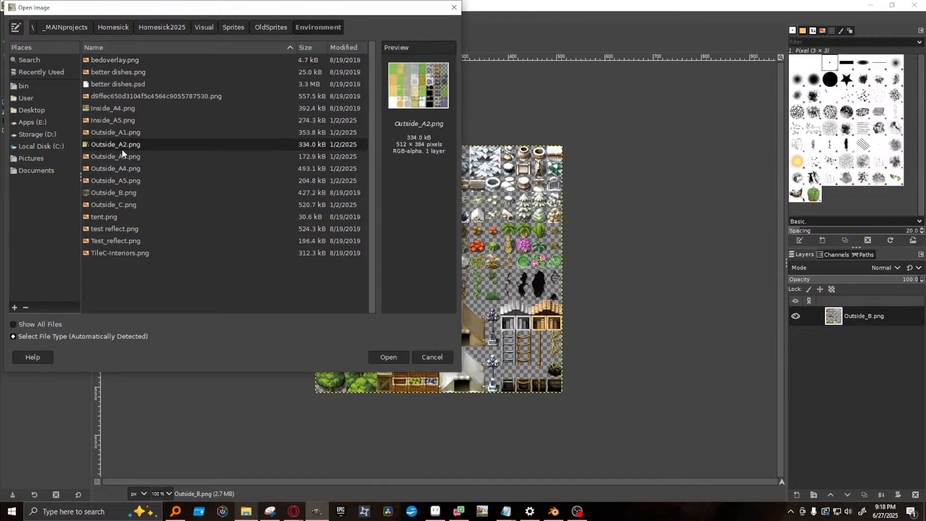
key("Down")
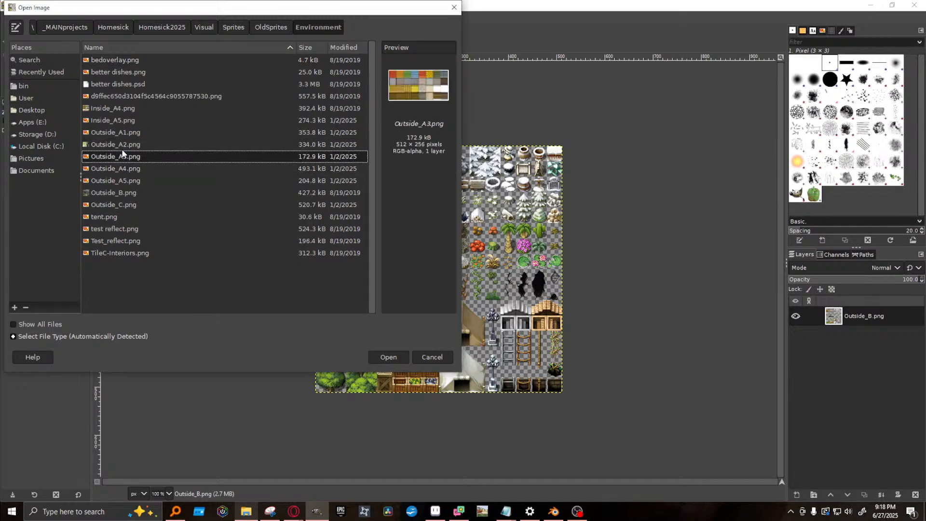
key("Down")
key("Down")
key("Down")
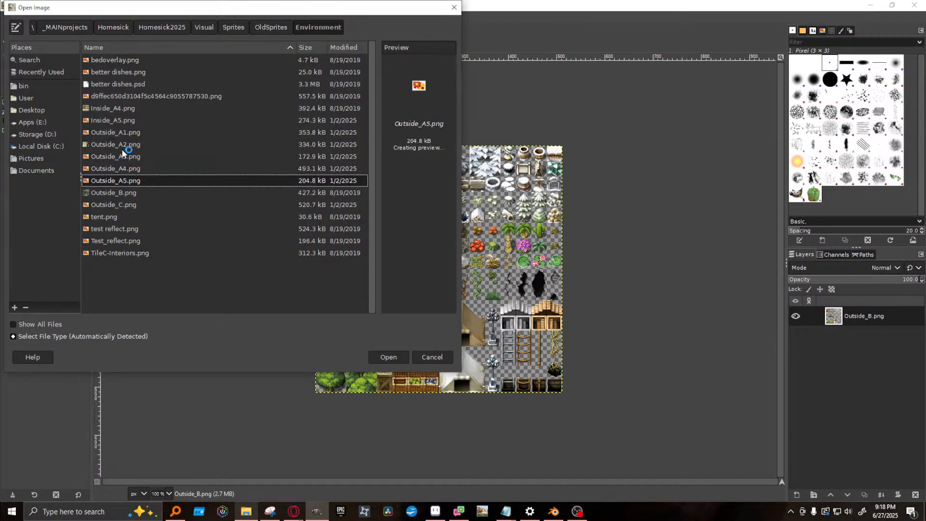
key("Up")
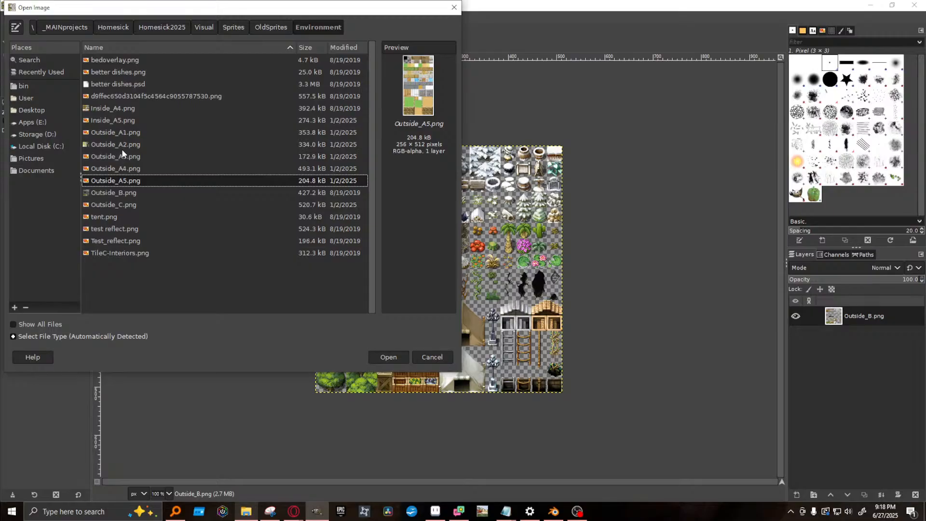
left_click(381, 357)
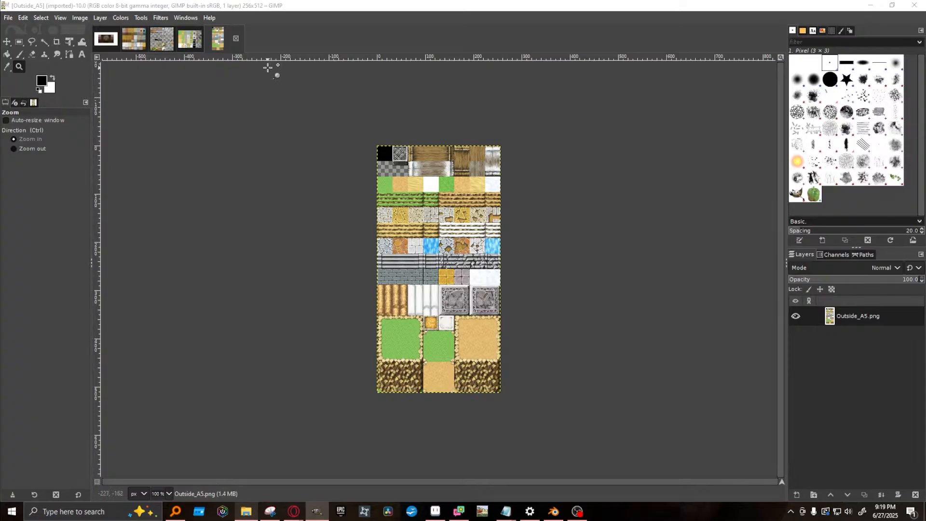
left_click(235, 40)
Step: Check the tileset's file name in File Explorer's Environment folder, and open Inside_A5.png in GIMP, keeping its embedded color profile
mouse_move(246, 511)
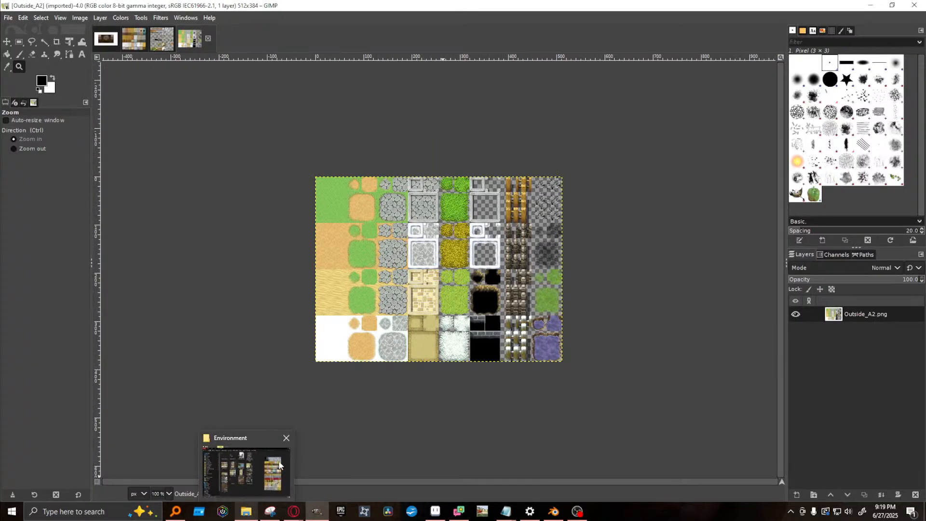
left_click(279, 464)
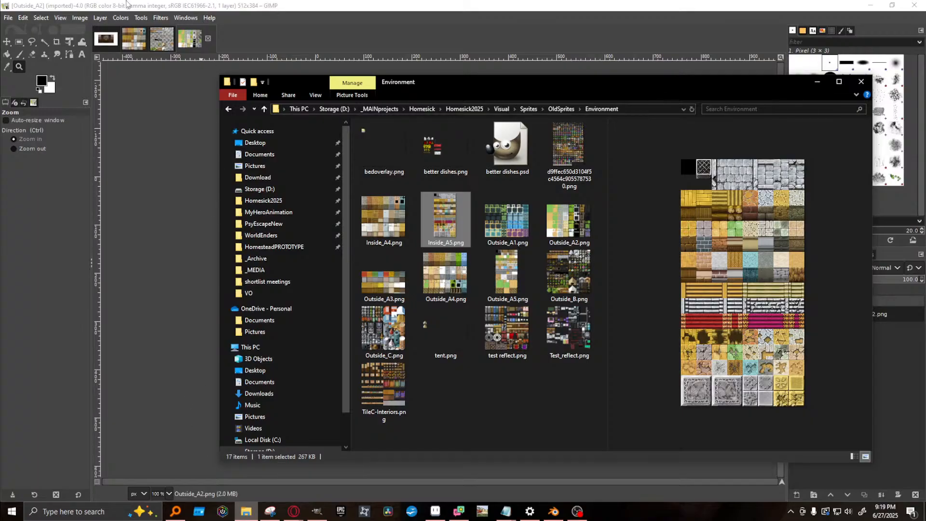
left_click(8, 18)
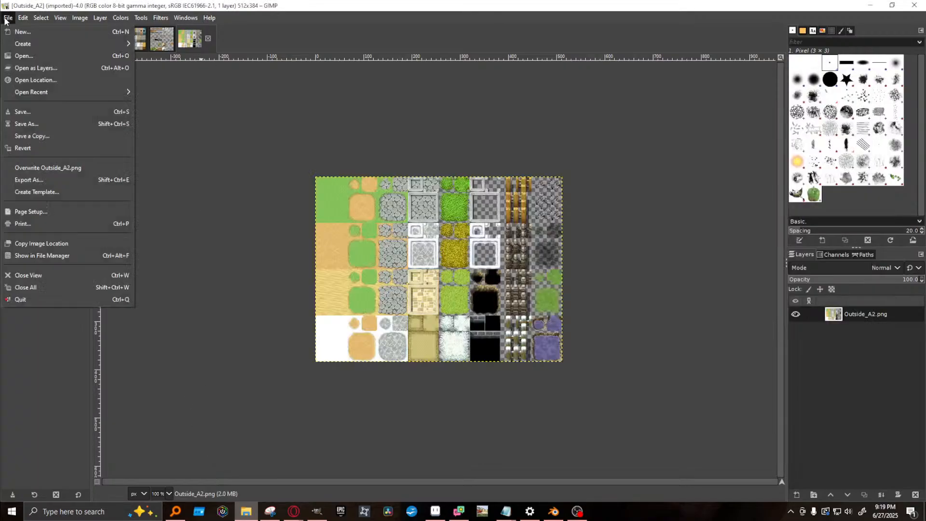
left_click(24, 56)
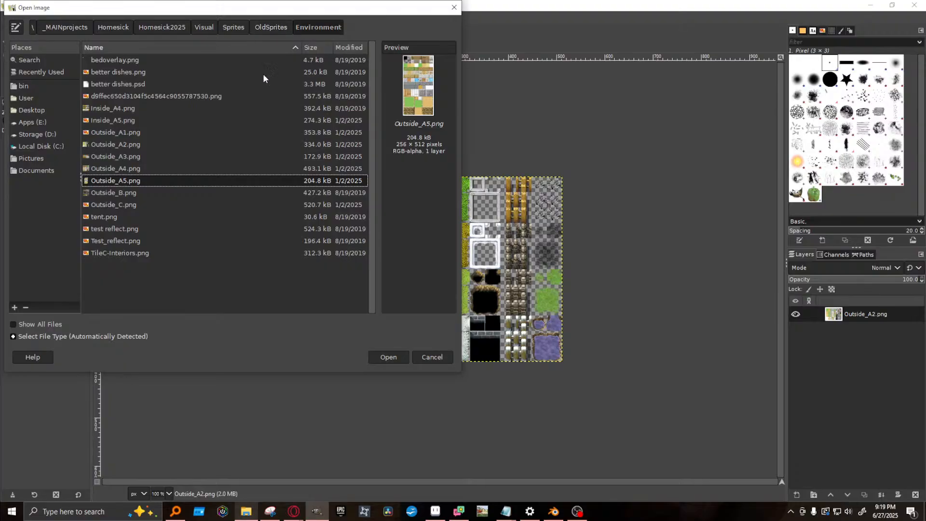
left_click(117, 120)
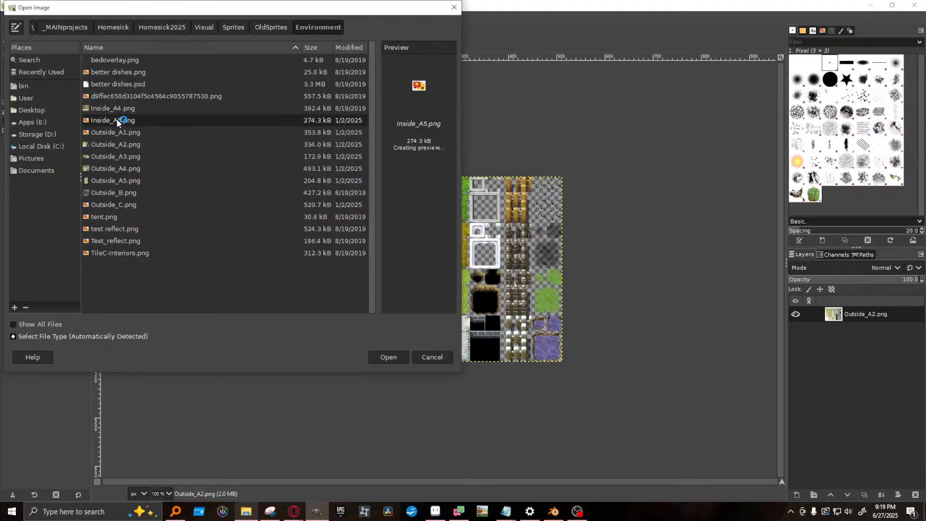
left_click(397, 357)
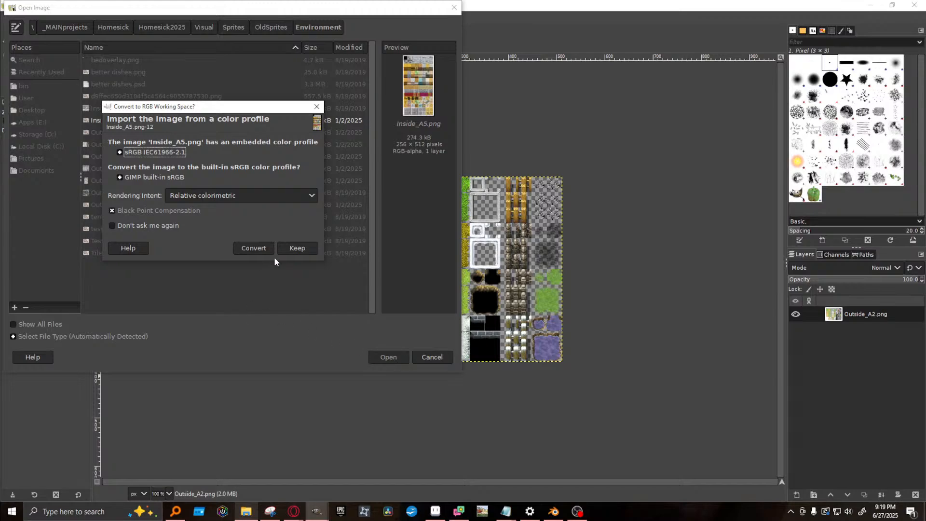
left_click(298, 245)
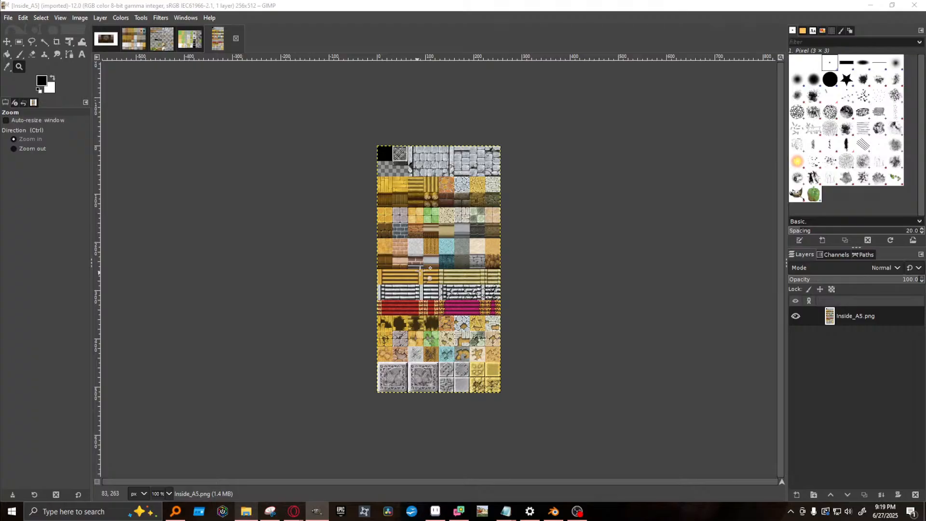
Step: Select a 32 × 32 px area of the yellow wooden stairs, including the left post, at position 1, 256 in Inside_A5
left_click(439, 256)
left_click(440, 264)
left_click(440, 322)
left_click(418, 296)
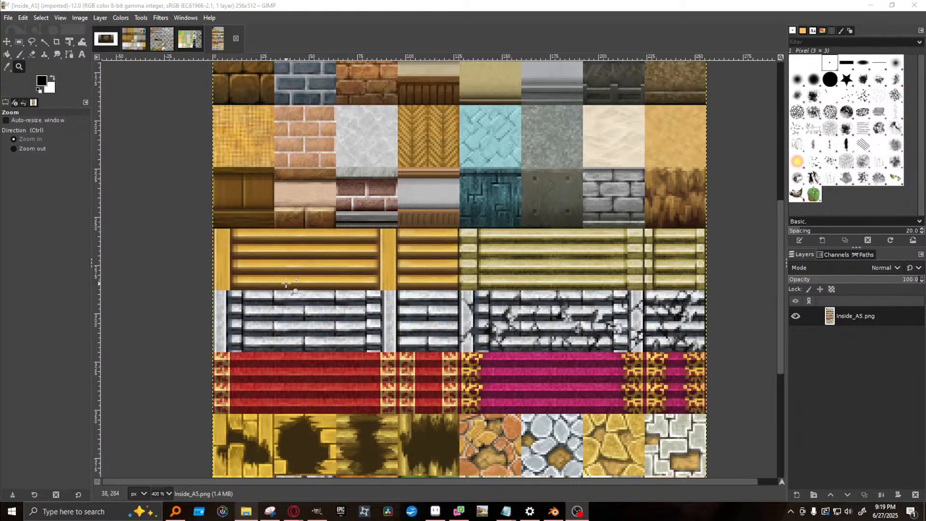
left_click(19, 42)
left_click_drag(217, 290, 276, 227)
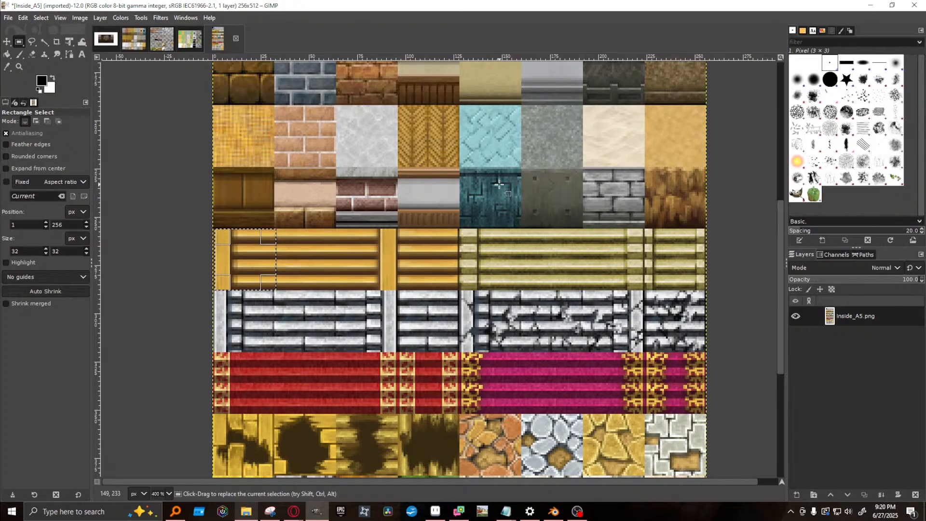
Step: Compare the stairs in Aseprite's HomesickCommercial stage artwork with the sloped plane beside the stage in Blender, and return to GIMP
left_click(440, 514)
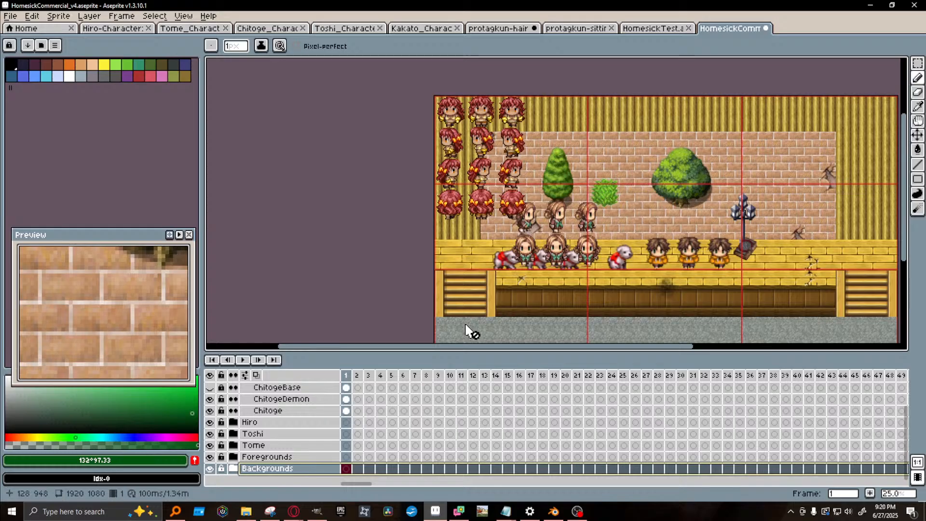
key("alt+Tab")
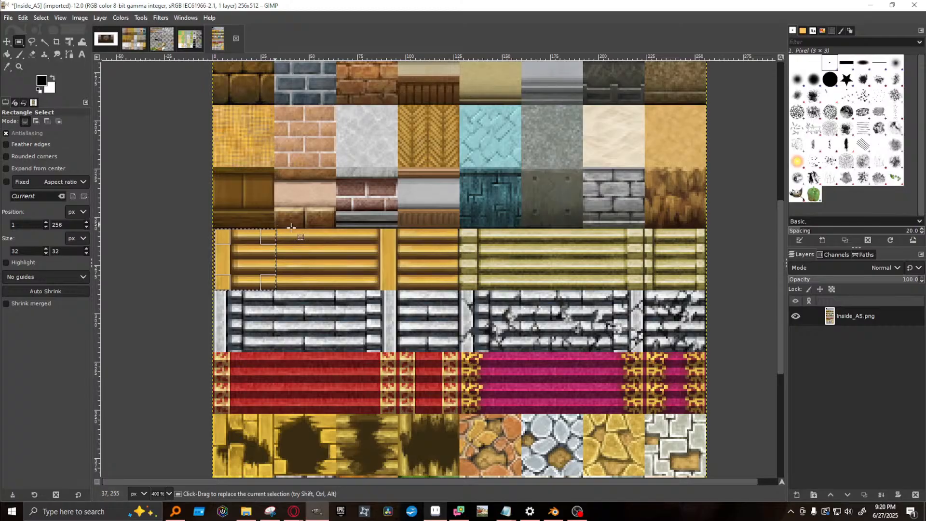
left_click(554, 514)
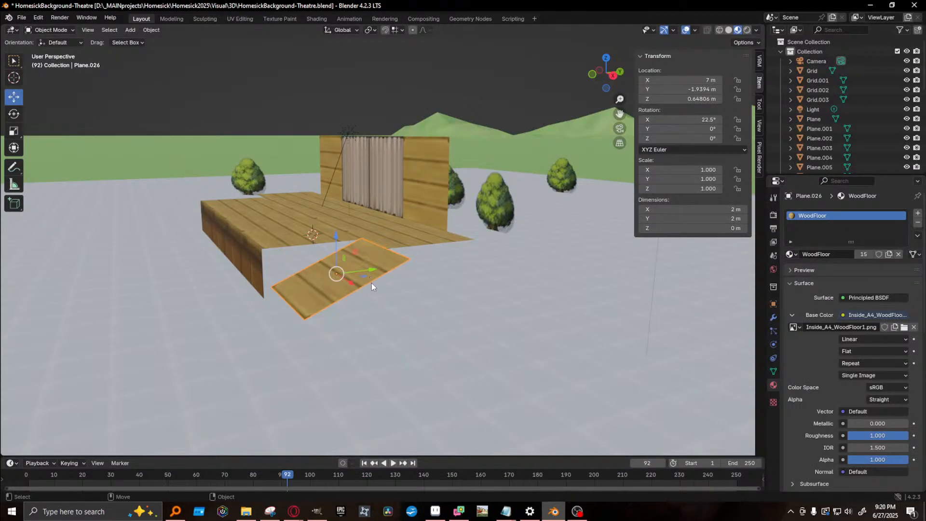
middle_click_drag(372, 284, 444, 317)
key("alt+Tab")
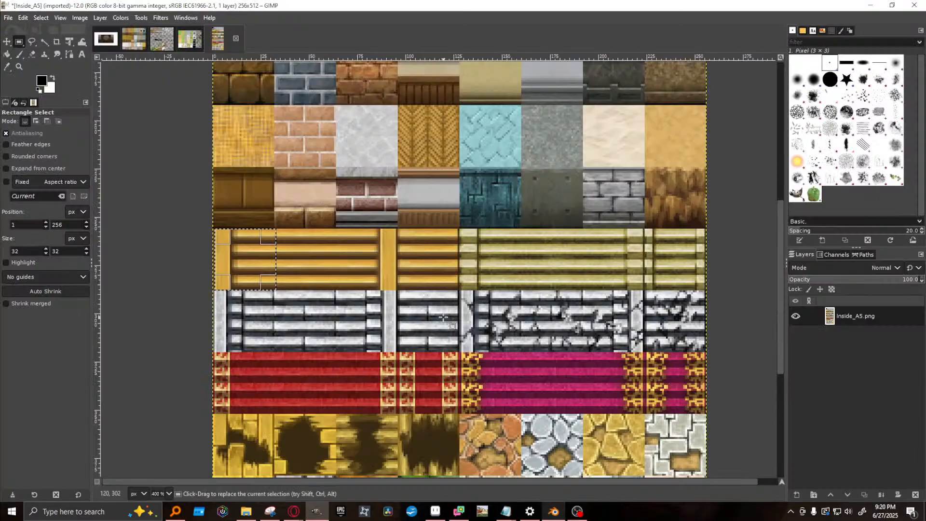
Step: Crop the Inside_A5 image to the selected 32 × 32 px wooden stair tile
left_click(5, 18)
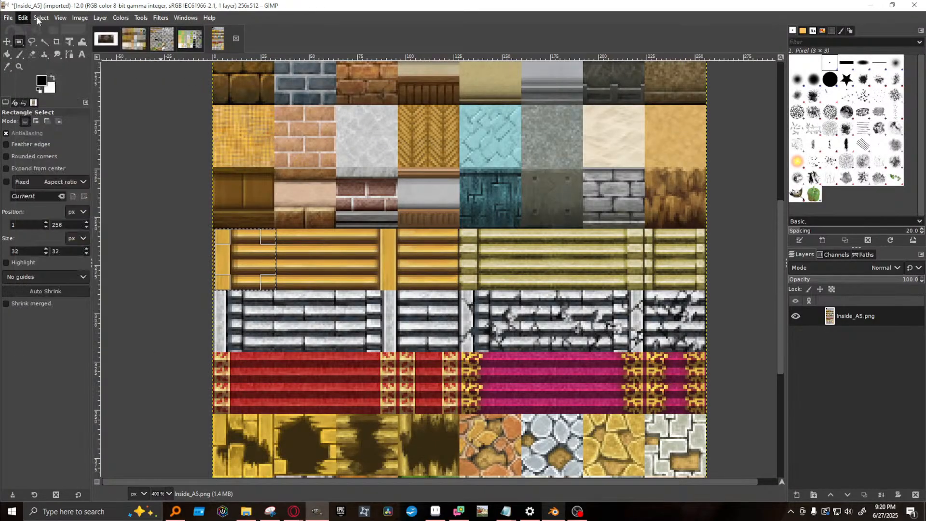
mouse_move(122, 17)
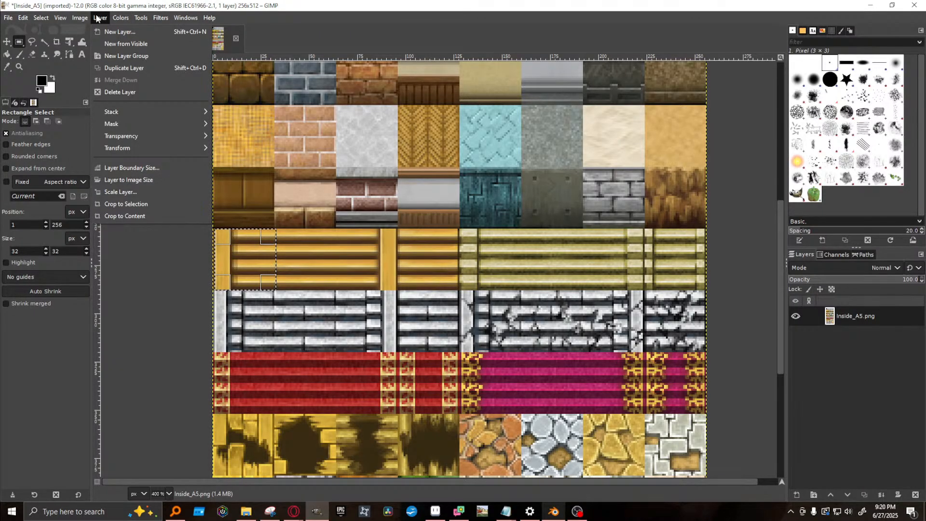
left_click(129, 18)
left_click(128, 17)
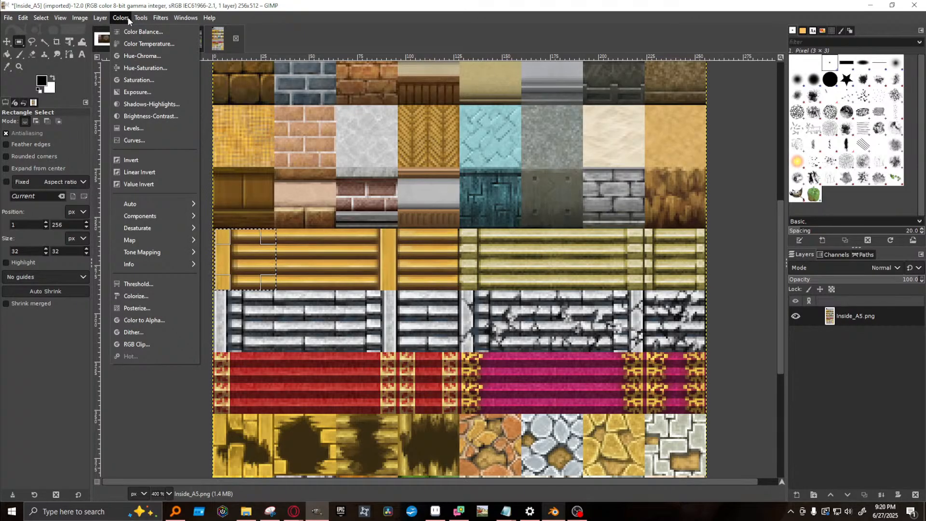
mouse_move(85, 18)
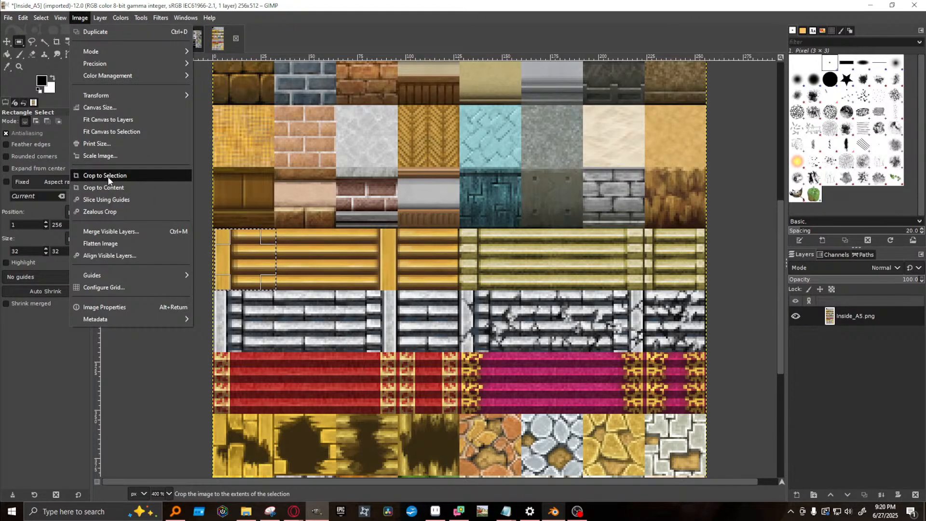
left_click(164, 175)
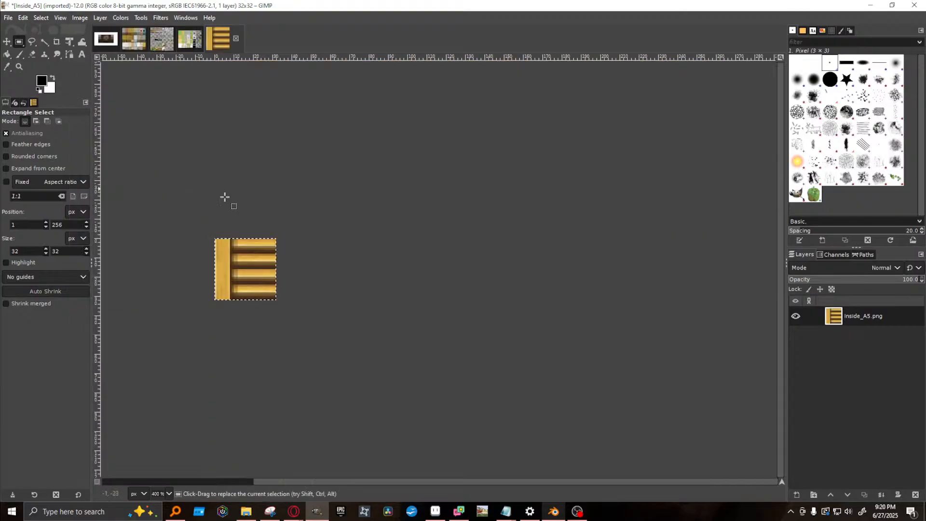
Step: Export the cropped stair tile as Inside_A5_WoodenStairs.png into the Visual\3D folder with the default PNG options, and undo the crop
left_click(8, 18)
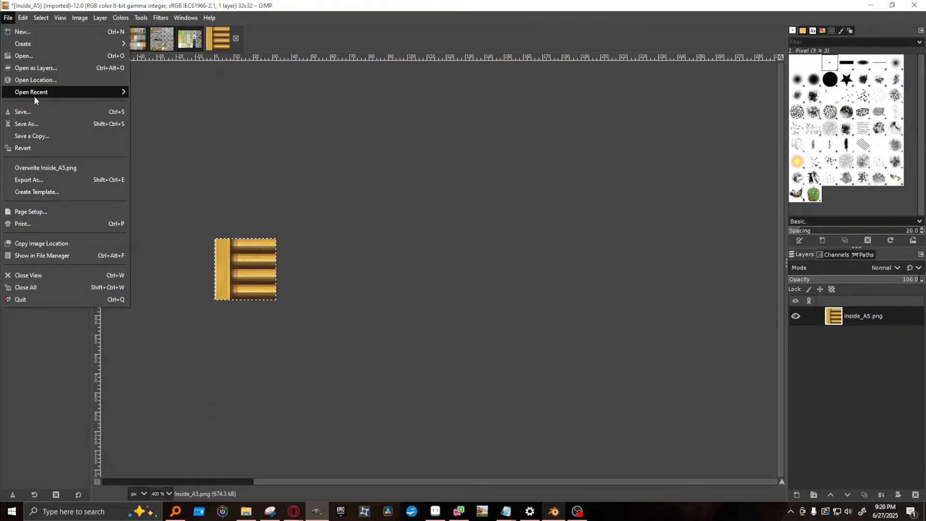
mouse_move(24, 21)
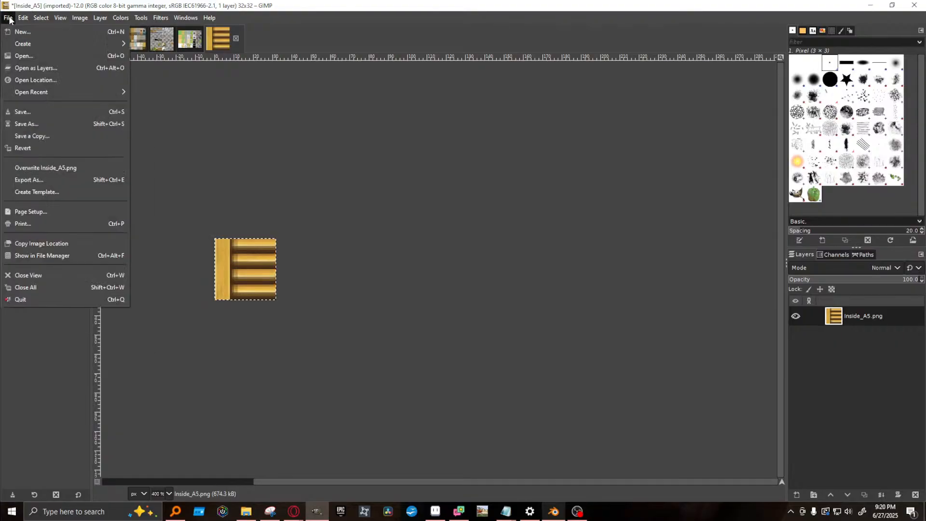
left_click(29, 179)
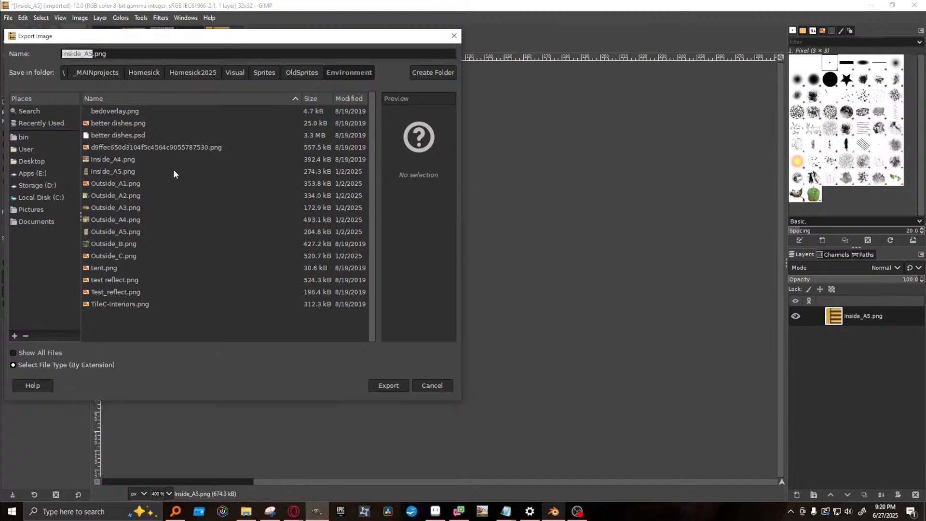
left_click(232, 73)
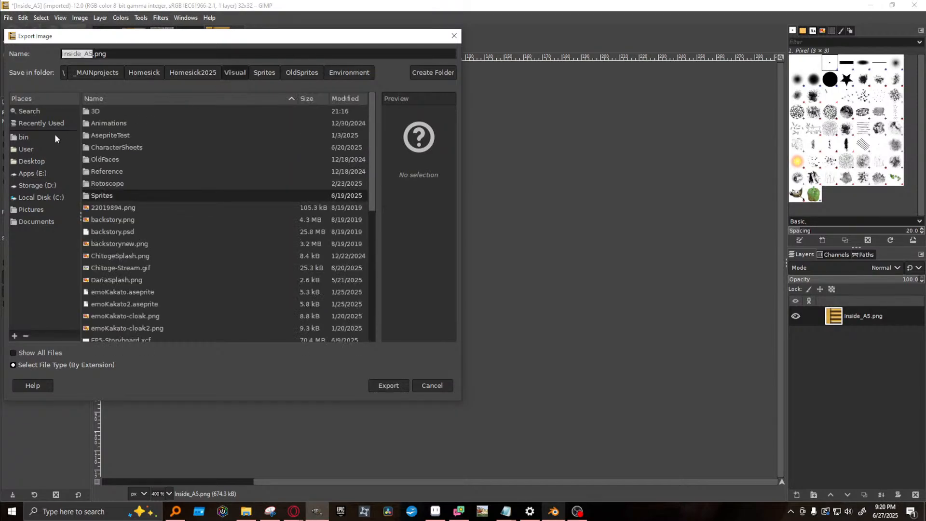
double_click(103, 113)
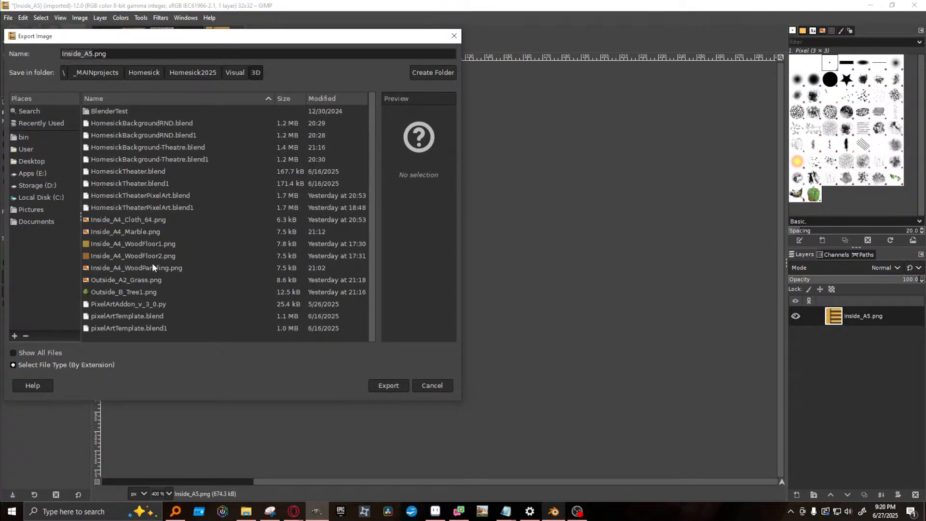
left_click(92, 53)
type("_WoodenStairs")
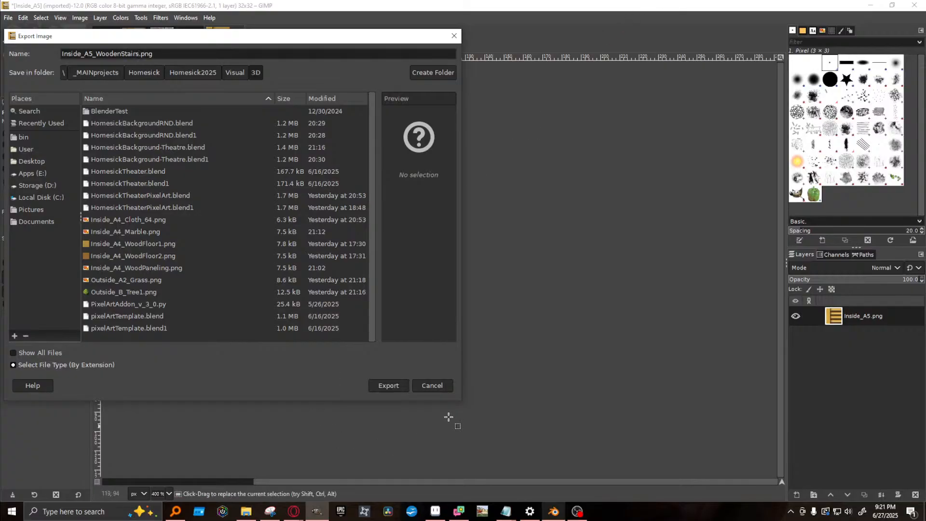
left_click(402, 386)
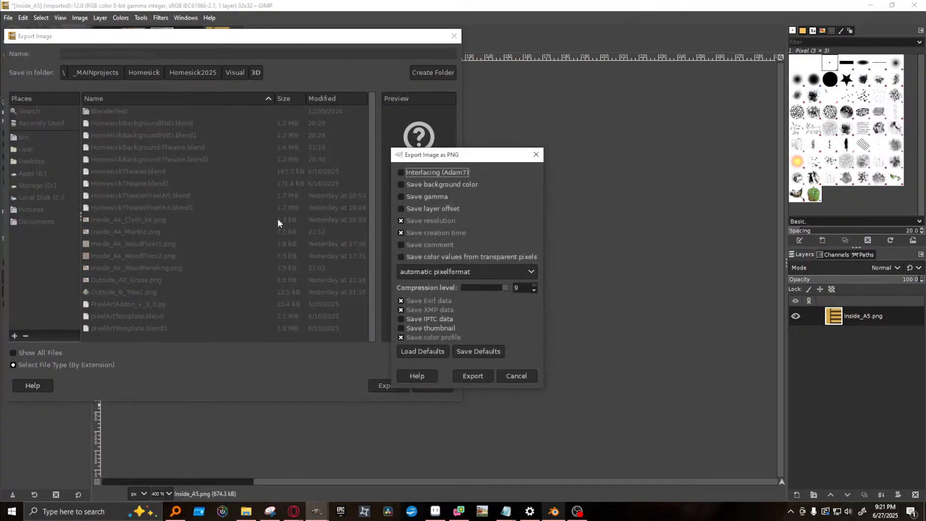
left_click(473, 377)
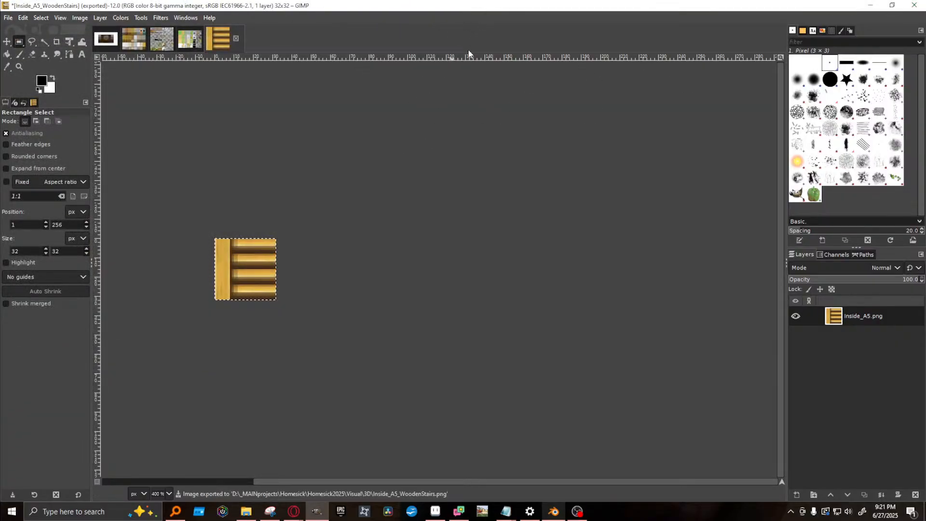
key("ctrl+z")
Step: Switch to Blender and replace the WoodFloor material on the sloped plane beside the stage with a new material
left_click(873, 6)
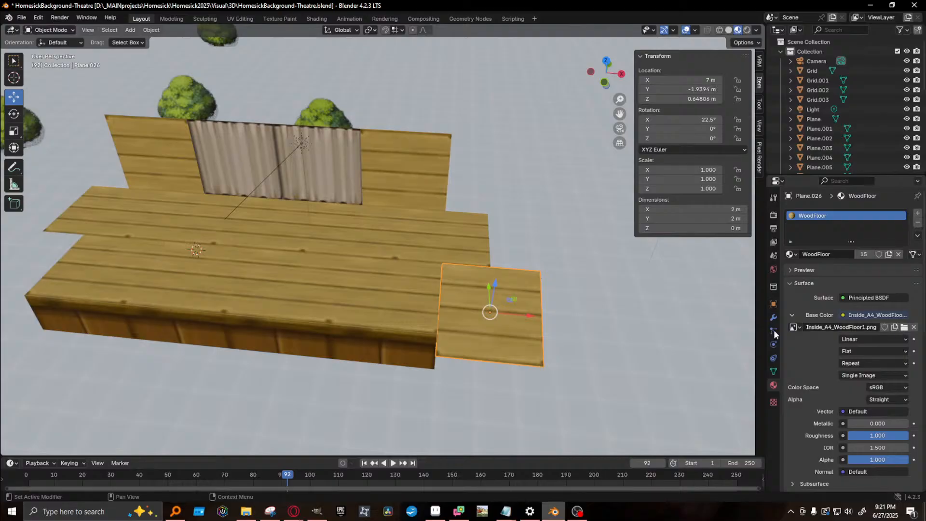
left_click(919, 215)
left_click(814, 214)
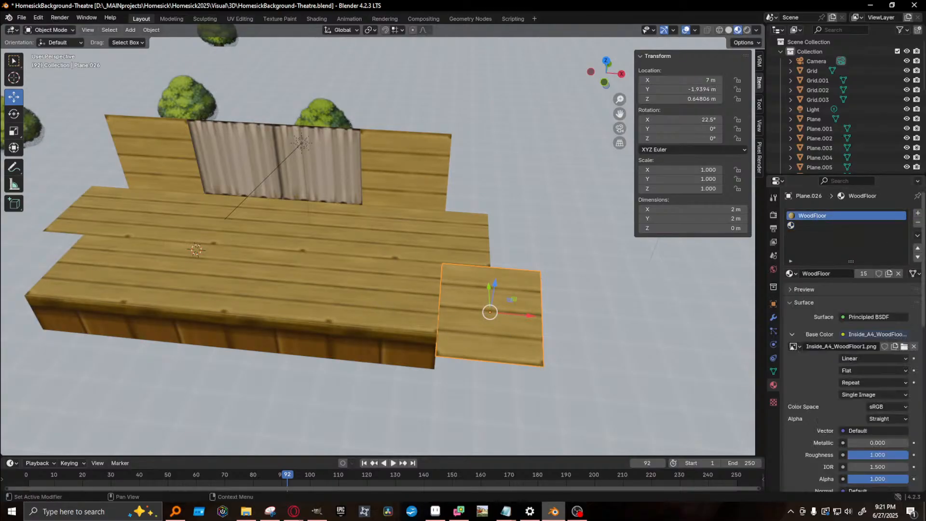
left_click(918, 223)
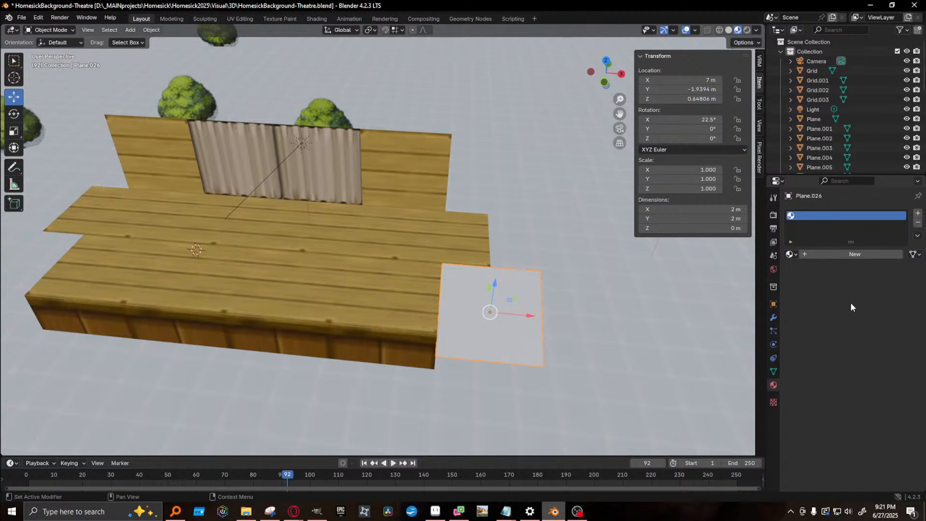
left_click(852, 259)
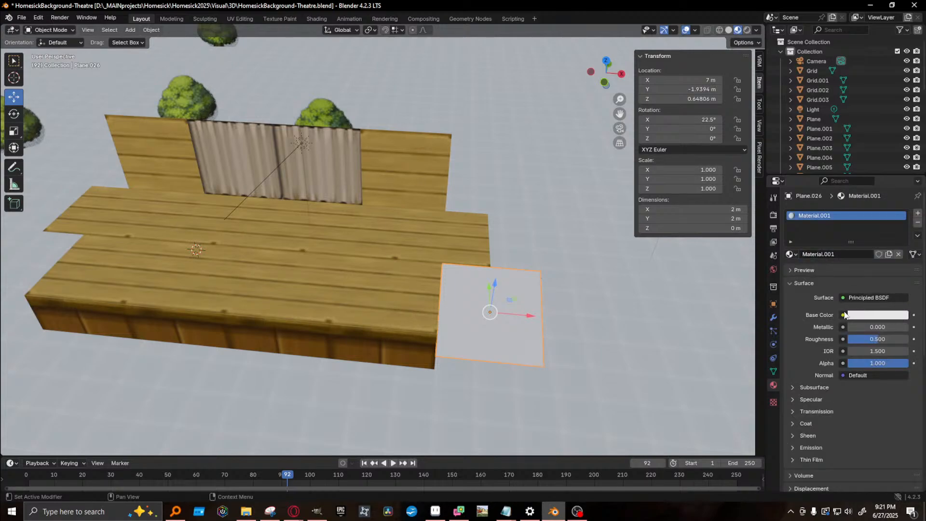
Step: Use Inside_A5_WoodenStairs.png as an image texture for the new material's base color
left_click(844, 315)
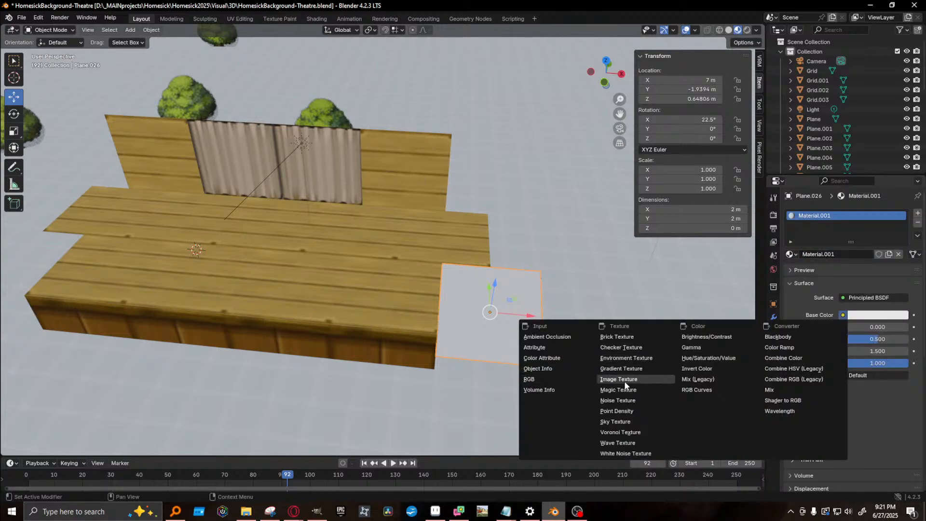
left_click(618, 379)
left_click(892, 328)
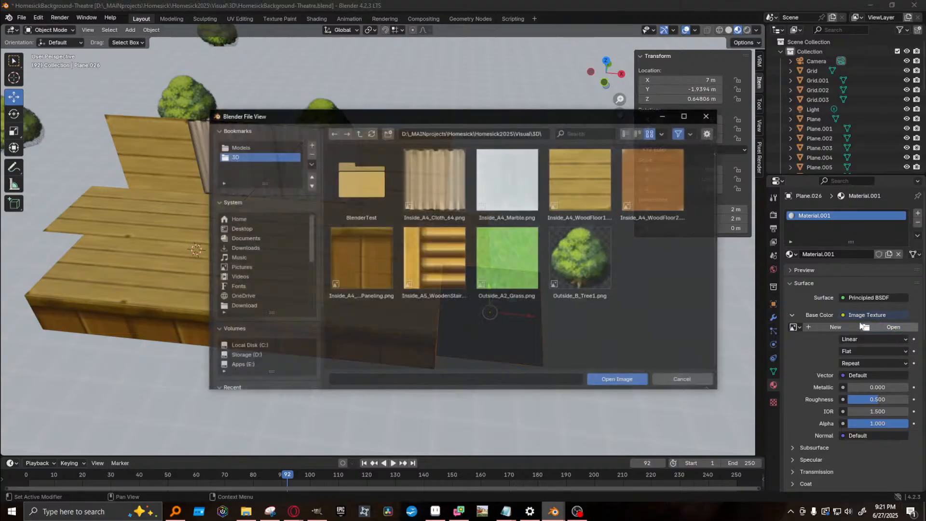
left_click(456, 283)
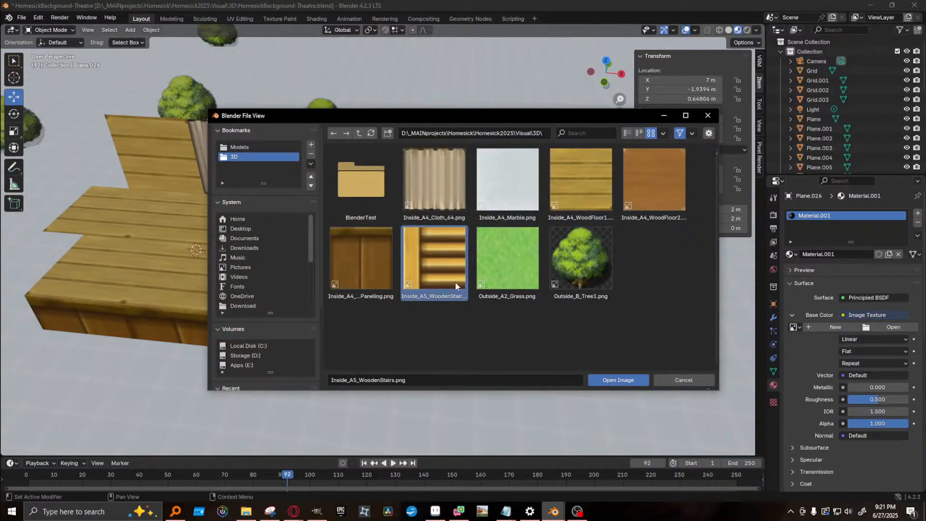
left_click(618, 380)
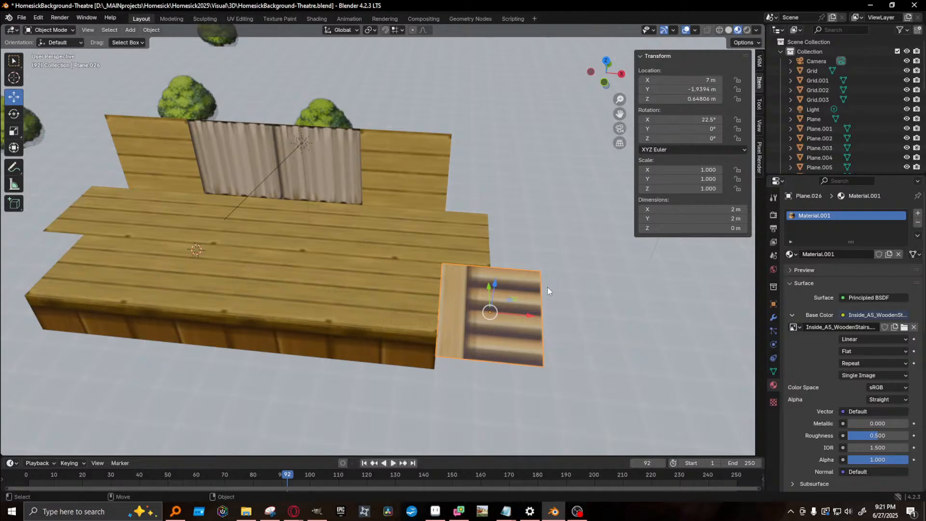
Step: Lock the textured stair plane's scale on all three axes
middle_click_drag(476, 335, 483, 309)
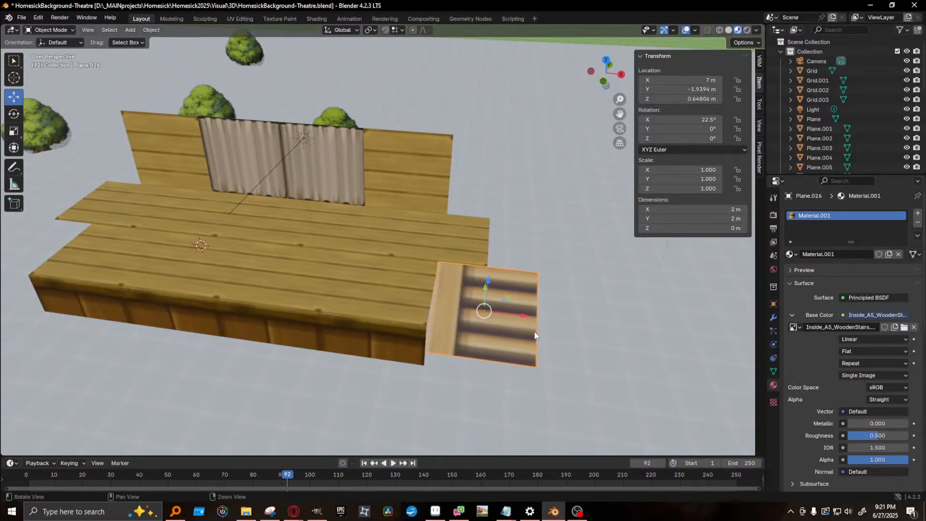
scroll(474, 297, "up", 2)
scroll(494, 327, "up", 1)
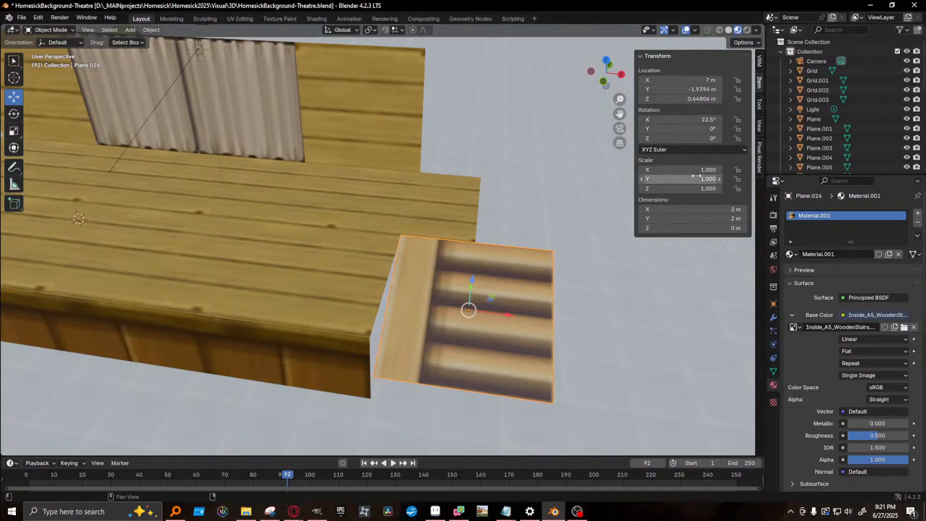
left_click(711, 169)
left_click(737, 170)
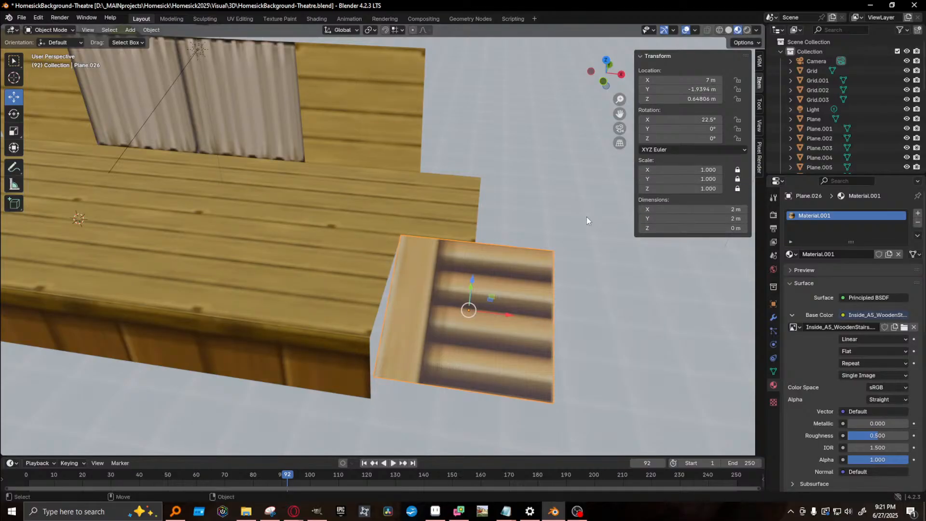
Step: Set the stair plane's scale to 0.5 on X, Y and Z
left_click(698, 170)
type(".5")
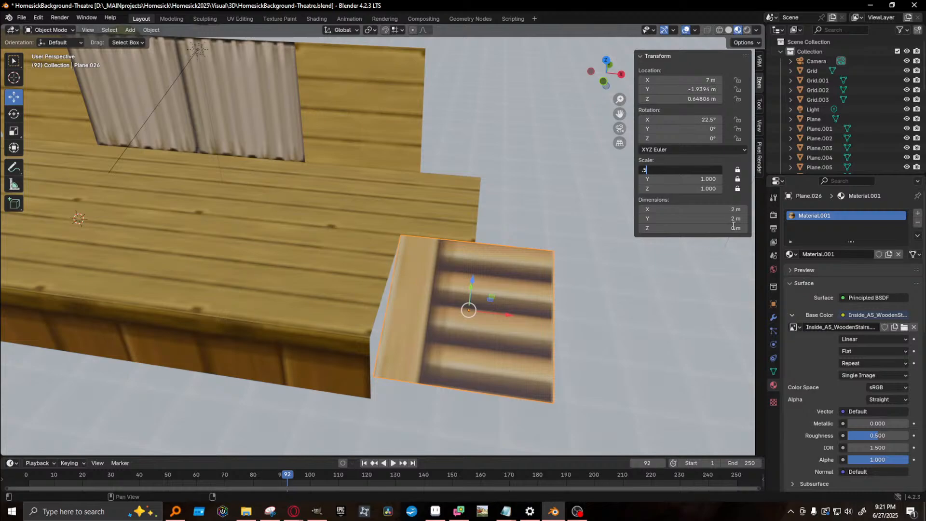
key("Return")
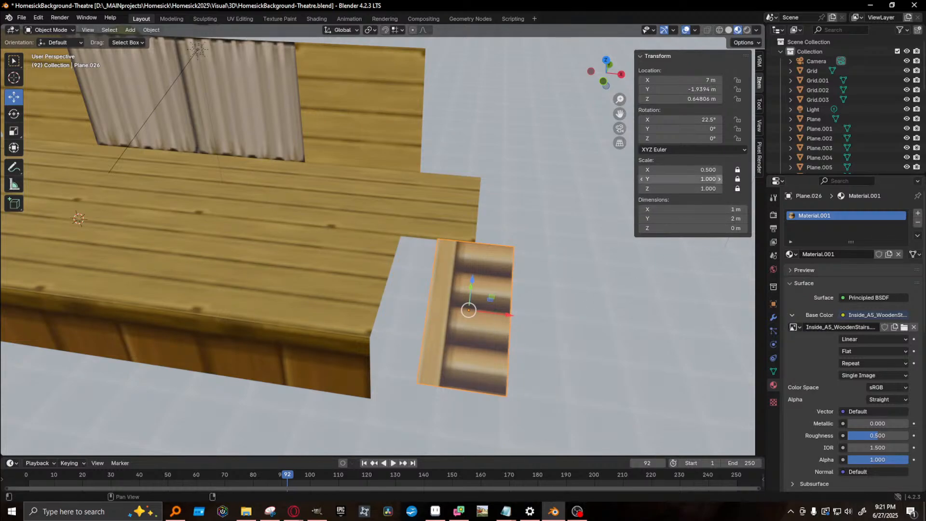
left_click_drag(703, 180, 706, 180)
left_click(706, 180)
type(".5")
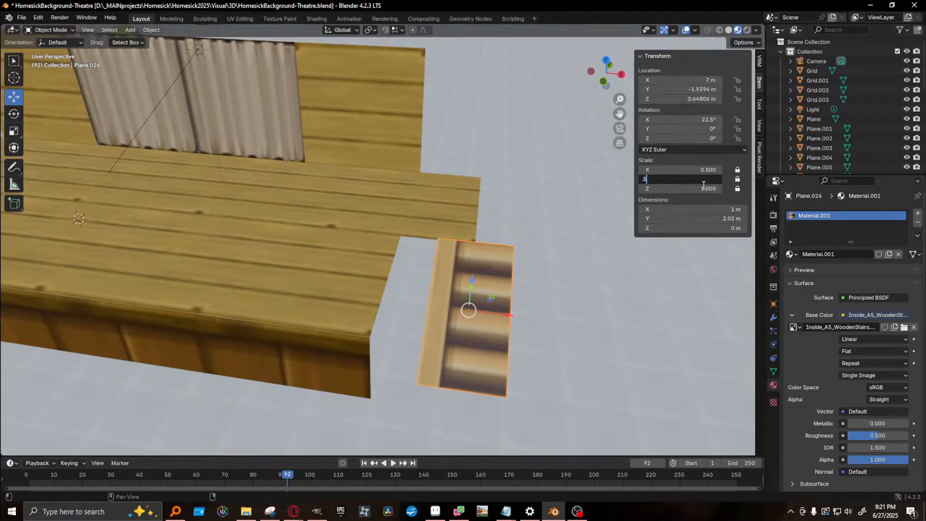
key("Return")
left_click(702, 189)
type(".5")
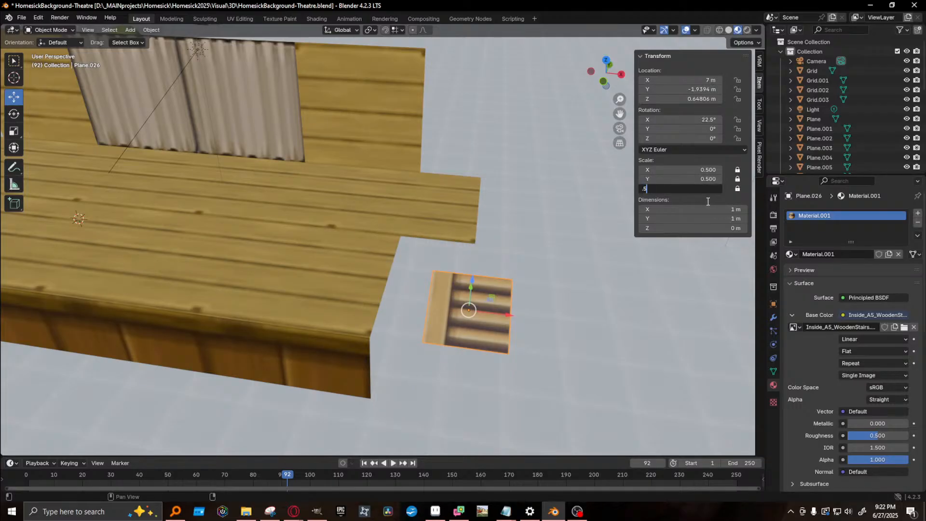
key("Return")
Step: Move the stair plane up to the stage's side edge, at about X 6.49 m, Y -1.48 m, Z 0.81 m
middle_click_drag(560, 273, 419, 282)
left_click_drag(339, 283, 321, 226)
middle_click_drag(321, 226, 365, 279)
left_click_drag(512, 309, 466, 302)
middle_click_drag(500, 307, 413, 272)
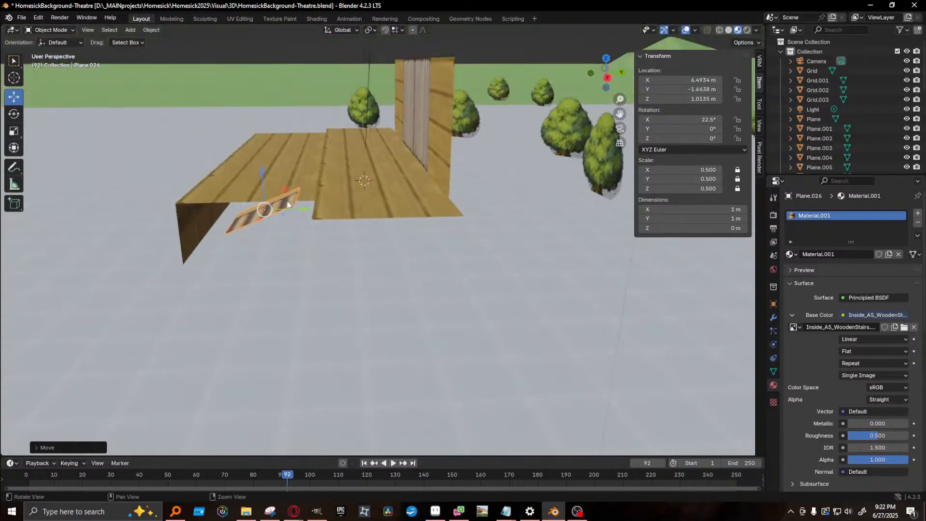
left_click_drag(305, 206, 319, 206)
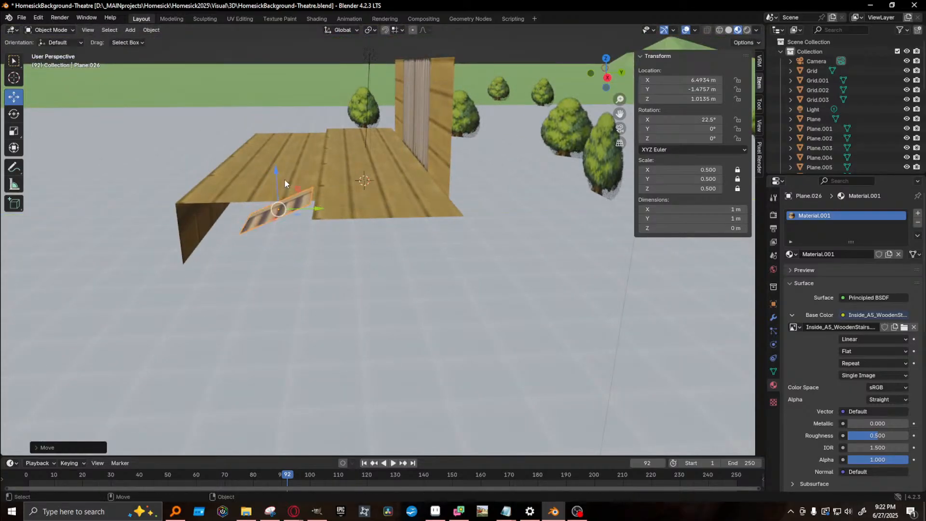
left_click_drag(277, 171, 278, 186)
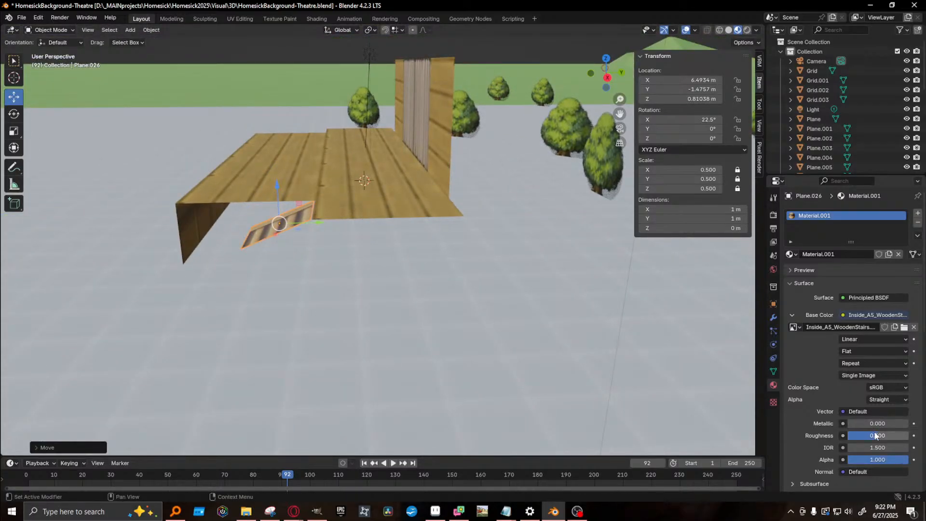
Step: Set the stair material's roughness to 1.000 and the stair plane's X rotation to 45°
left_click_drag(877, 436, 910, 436)
mouse_move(363, 251)
middle_mouse_down()
mouse_move(428, 271)
mouse_move(377, 255)
middle_mouse_up()
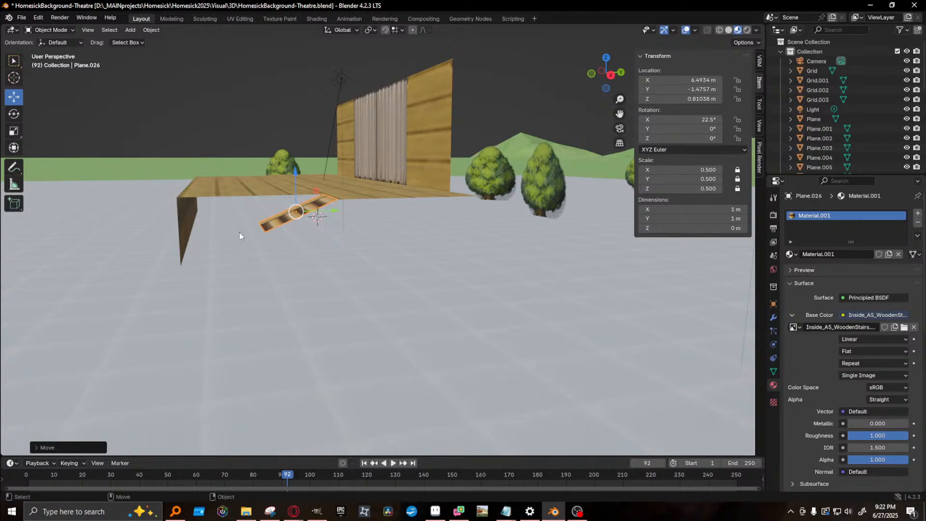
left_click(702, 120)
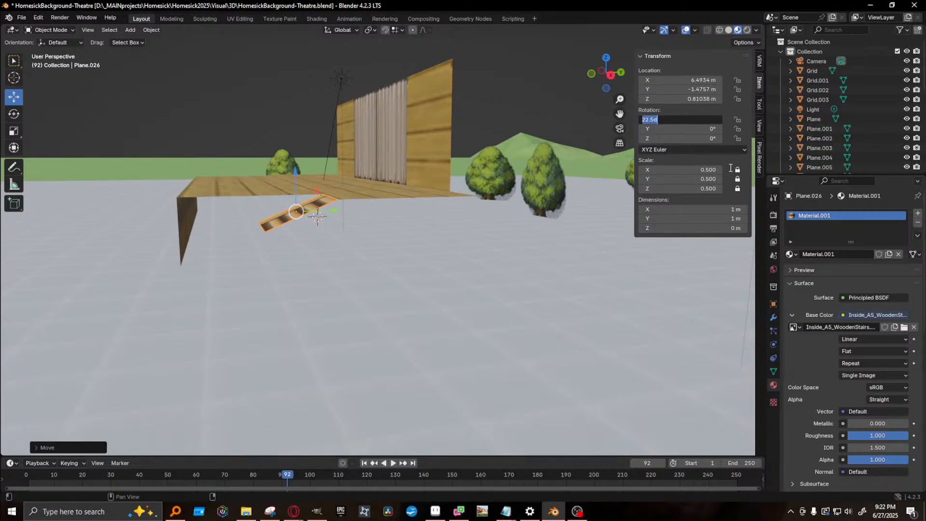
type("45")
key("Return")
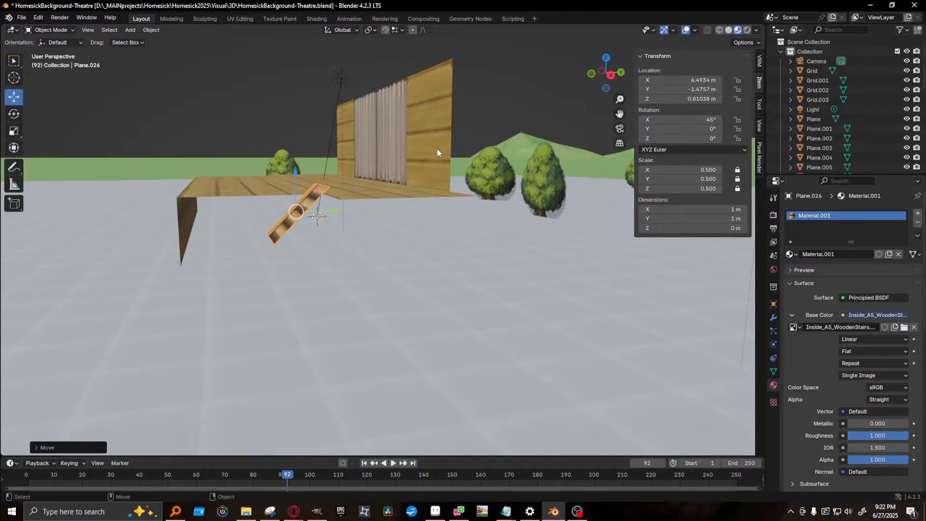
Step: Try to fit the steeper stair plane under the stage edge, at about Y -1.33 m, Z 0.65 m
middle_click_drag(323, 265, 343, 279)
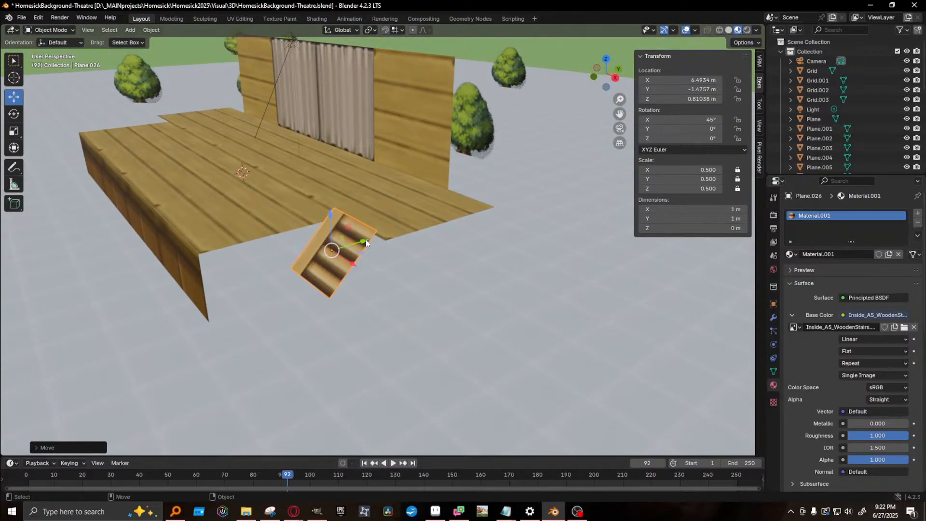
mouse_move(365, 243)
left_mouse_down()
mouse_move(332, 226)
mouse_move(366, 245)
left_mouse_up()
middle_click_drag(367, 244, 298, 188)
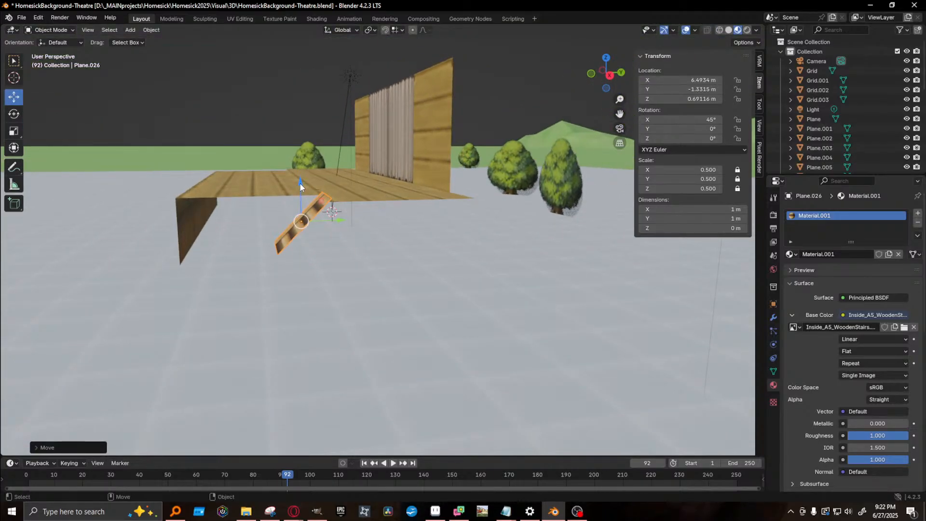
left_click_drag(299, 184, 300, 187)
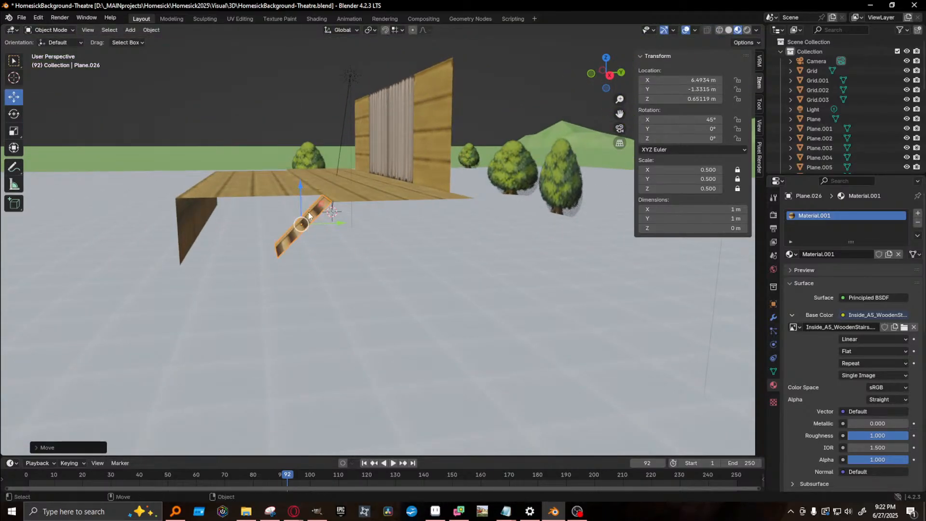
Step: Undo the stair plane's last moves, its 45° rotation and the material's roughness change
key("ctrl+z")
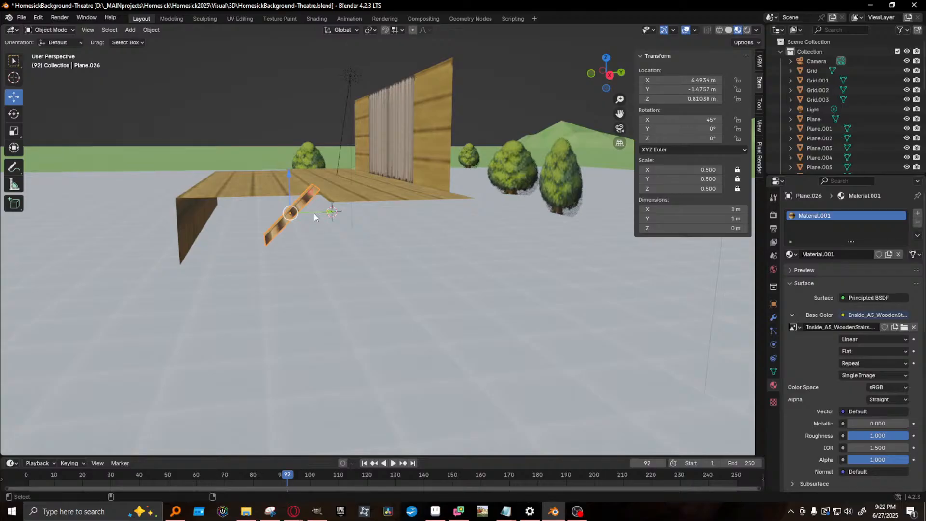
key("ctrl+z")
key("ctrl+z")
Step: Duplicate the stair plane and move the copy down the slope to about Y -2.39 m, Z 0.42 m, continuing the stairs
middle_click_drag(314, 217, 311, 253)
key("shift+d")
right_click(380, 215)
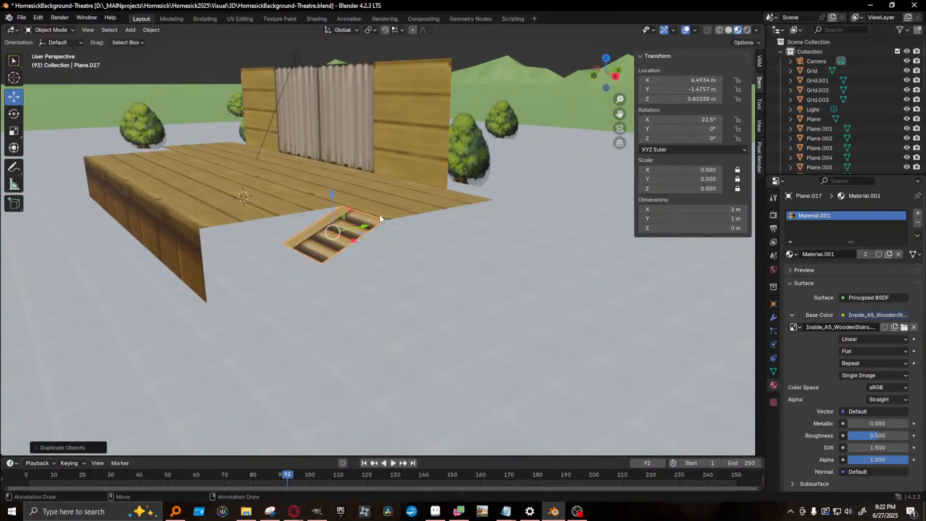
left_click_drag(360, 226, 305, 235)
left_click_drag(278, 204, 255, 242)
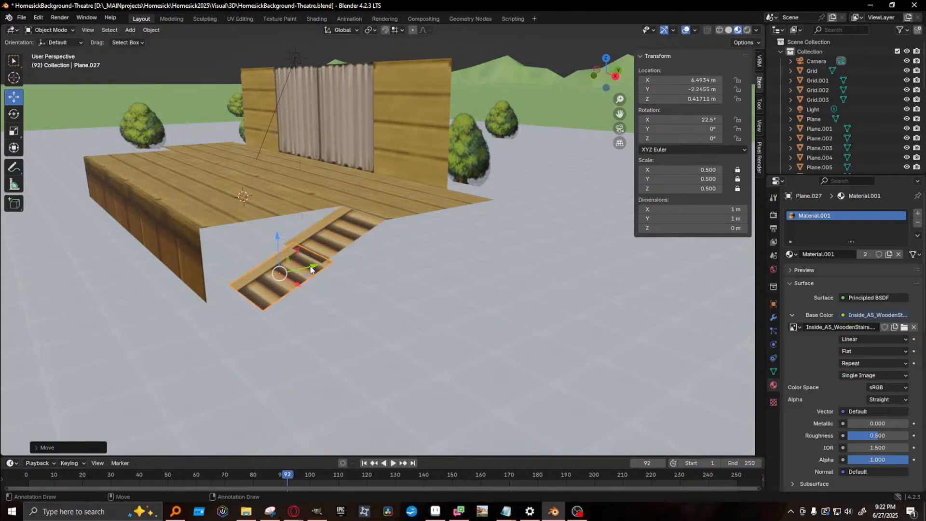
left_click_drag(310, 266, 299, 270)
middle_click_drag(358, 282, 337, 286)
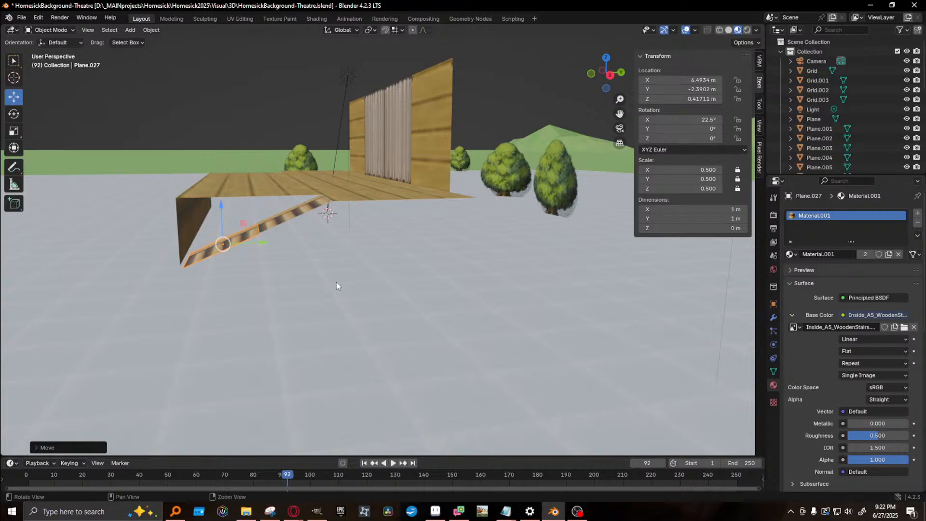
Step: Raise the lower stair plane to about Z 0.43 m to line its top edge up with the upper plane
left_click(269, 223, "shift")
key("e")
left_click(221, 246)
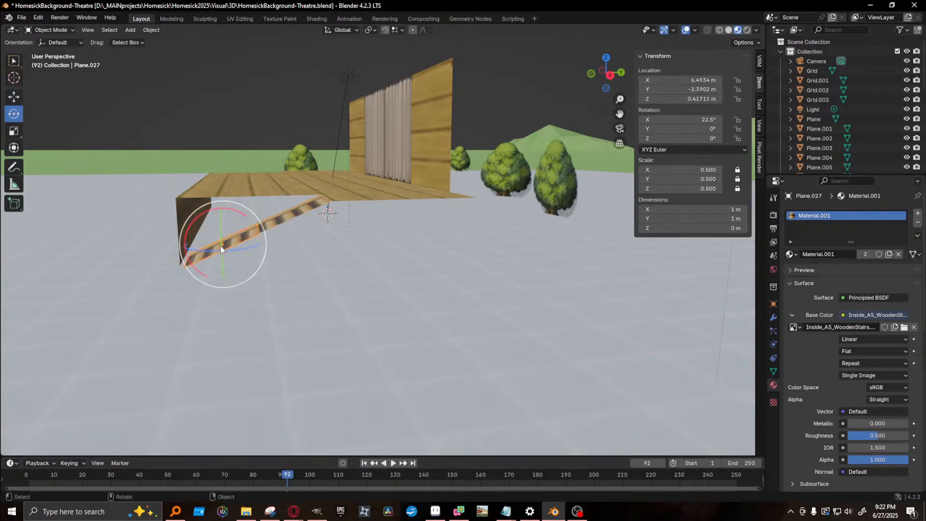
key("w")
key("f")
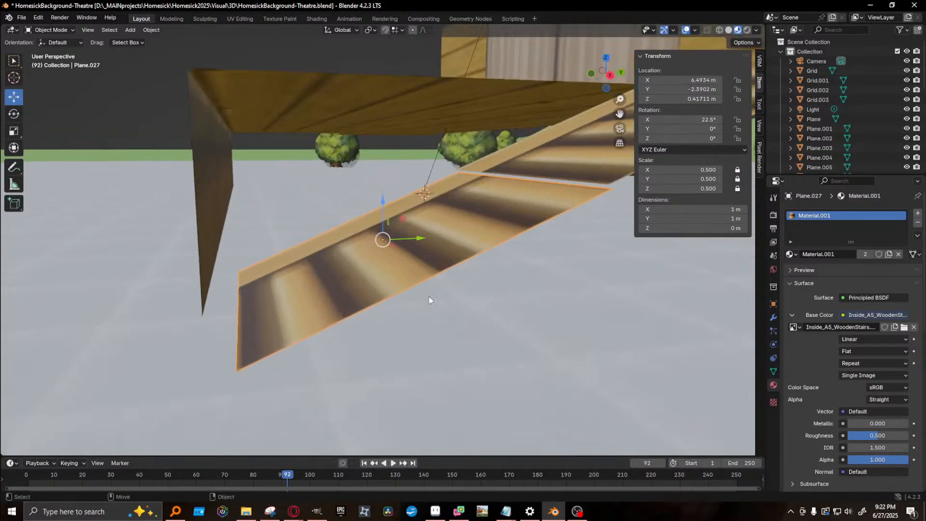
middle_click_drag(430, 301, 450, 290)
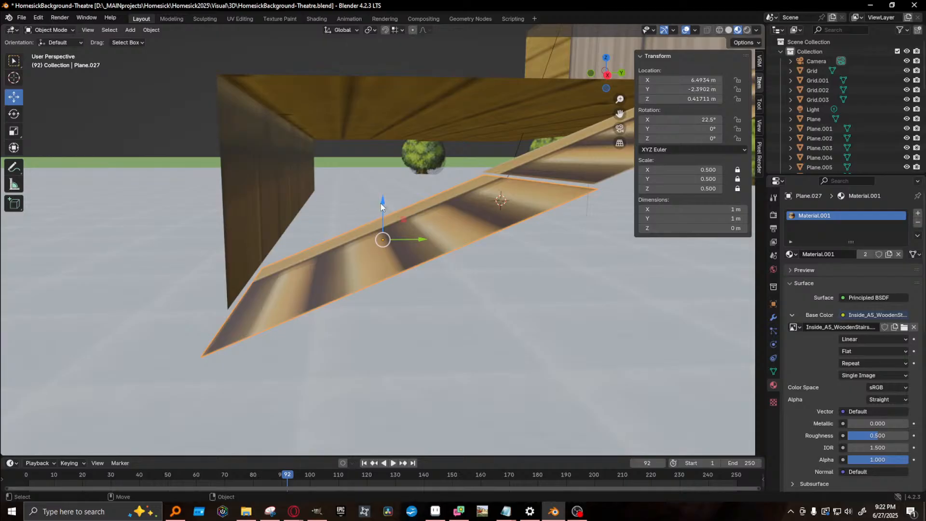
left_click_drag(381, 204, 384, 203)
middle_click_drag(384, 203, 485, 243)
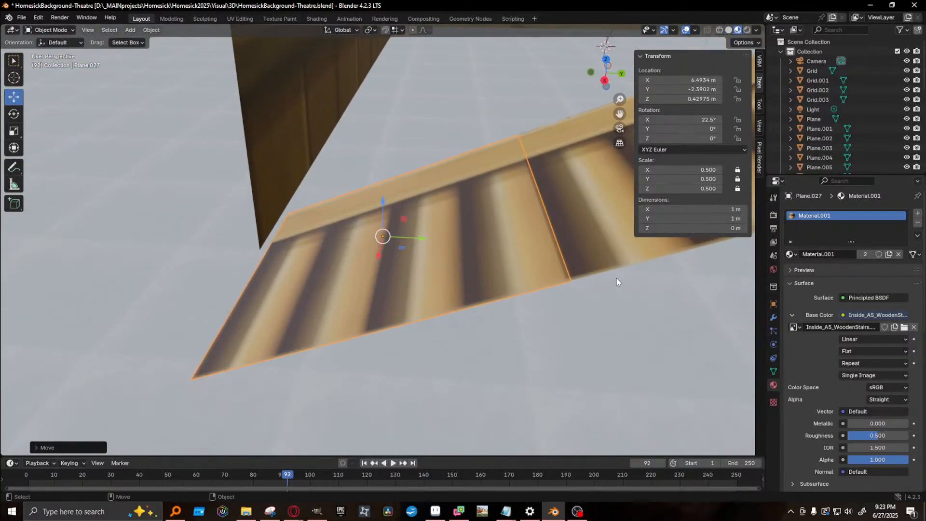
Step: Select both stair planes and rotate them together to an X rotation of about 26.75°
left_click(605, 355)
middle_click_drag(604, 355, 430, 271)
left_click(454, 190)
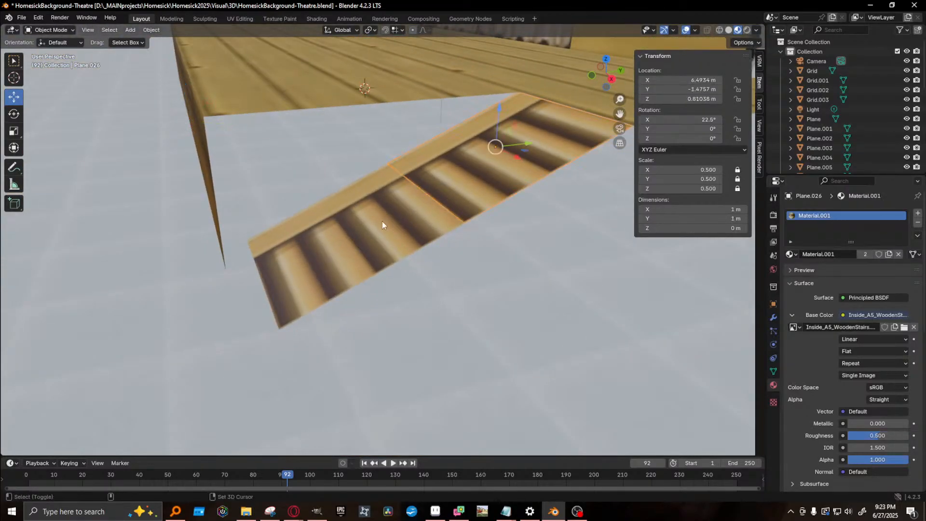
key("e")
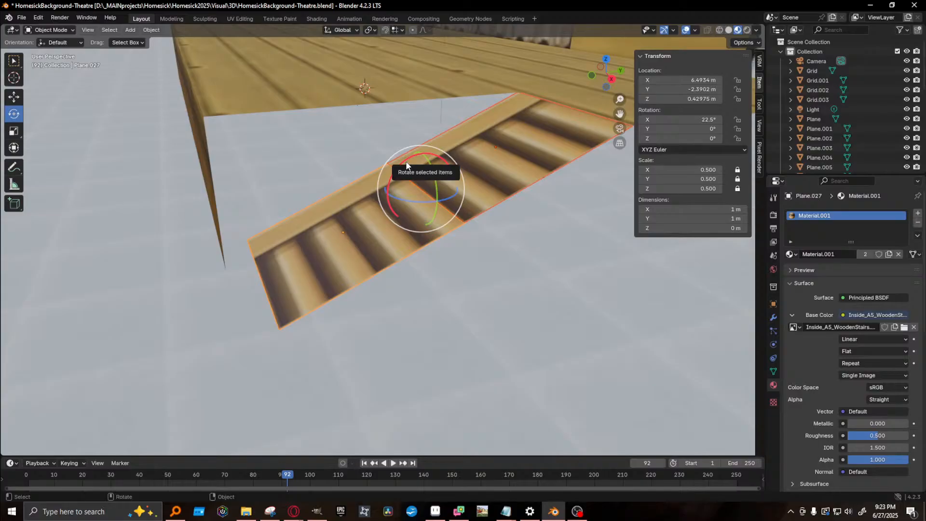
left_click_drag(407, 164, 403, 165)
middle_click_drag(402, 165, 405, 201)
key("w")
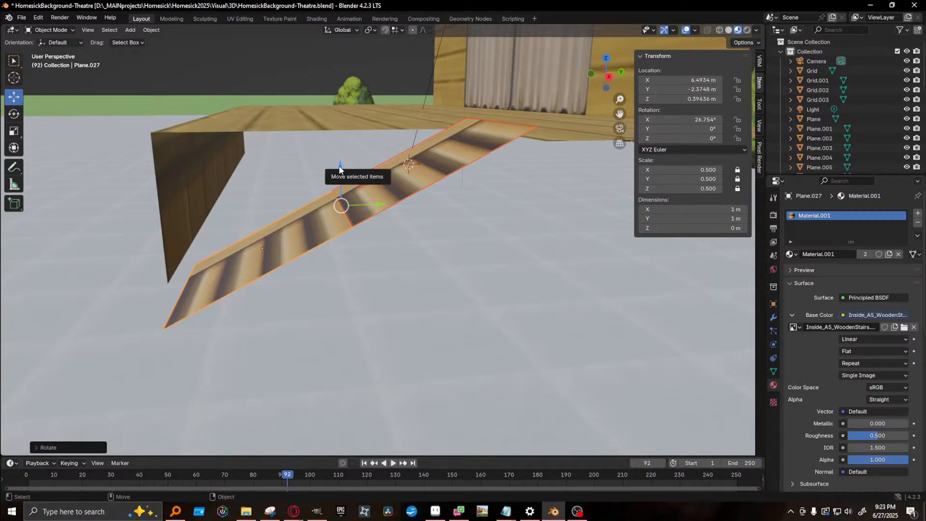
Step: Move both stair planes down and against the stage edge, with the lower plane at about Y -2.32 m, Z 0.33 m
left_click_drag(340, 169, 337, 180)
middle_click_drag(338, 180, 284, 273)
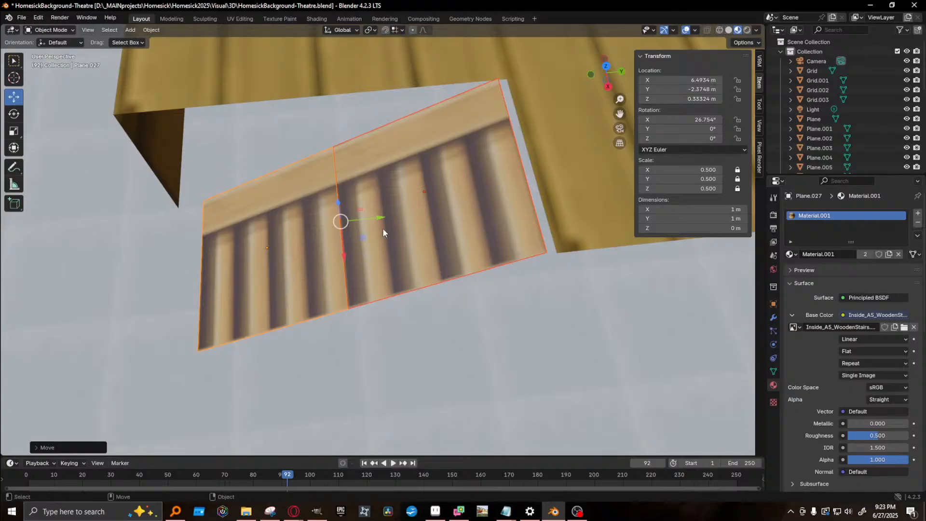
left_click_drag(377, 217, 388, 215)
middle_click_drag(389, 215, 325, 193)
Step: Rotate both stair planes more steeply together and set the lower plane's X rotation to 30°
key("shift+space")
key("r")
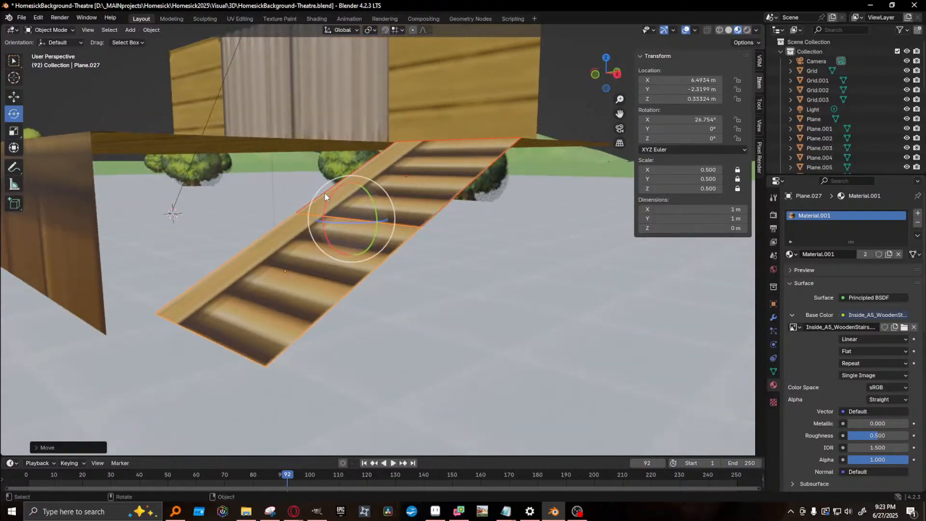
left_click_drag(333, 193, 331, 197)
left_click(680, 119)
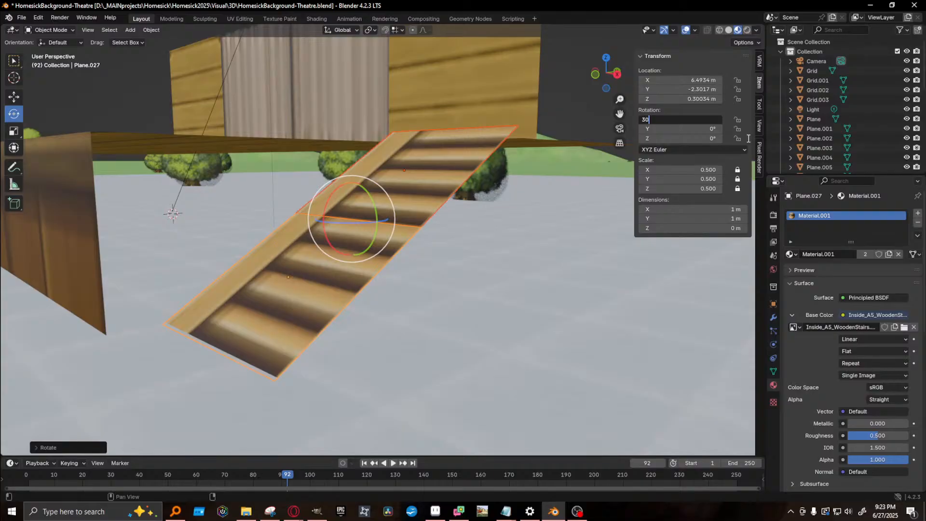
type("30")
key("Return")
Step: Set the upper stair plane's X rotation to 30° and reselect the lower plane for moving
left_click(290, 250)
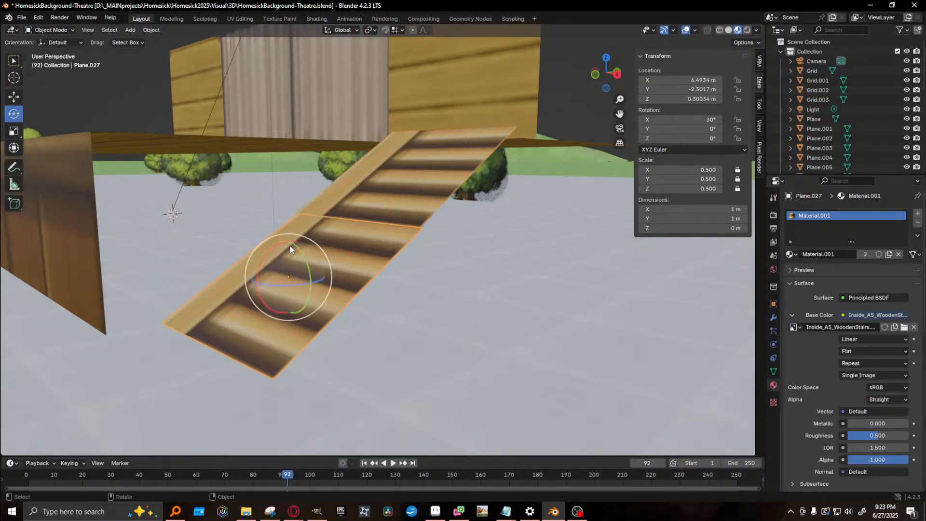
left_click(428, 186)
double_click(705, 119)
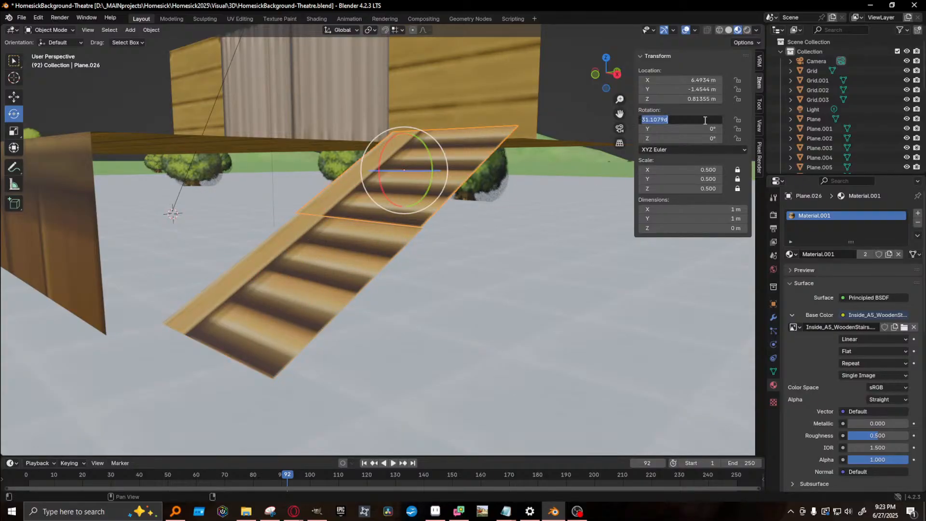
type("30")
key("Return")
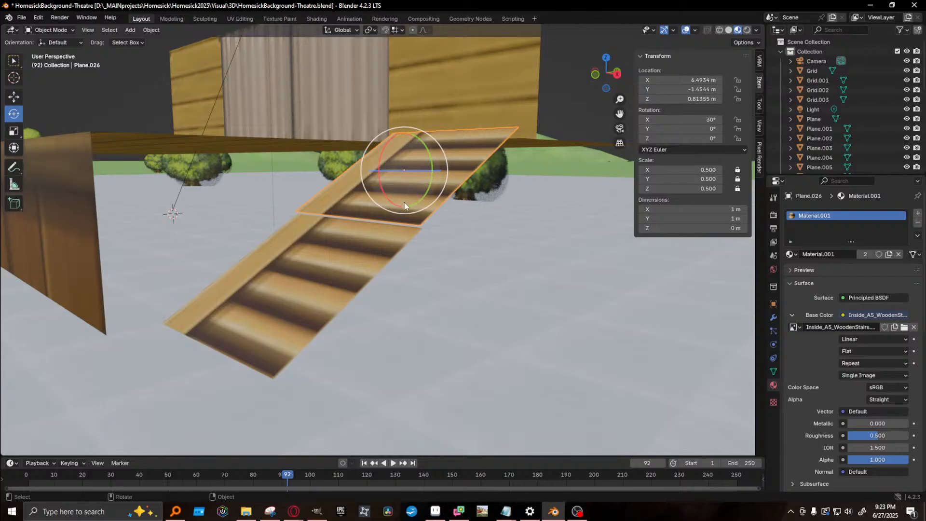
left_click(323, 241)
key("w")
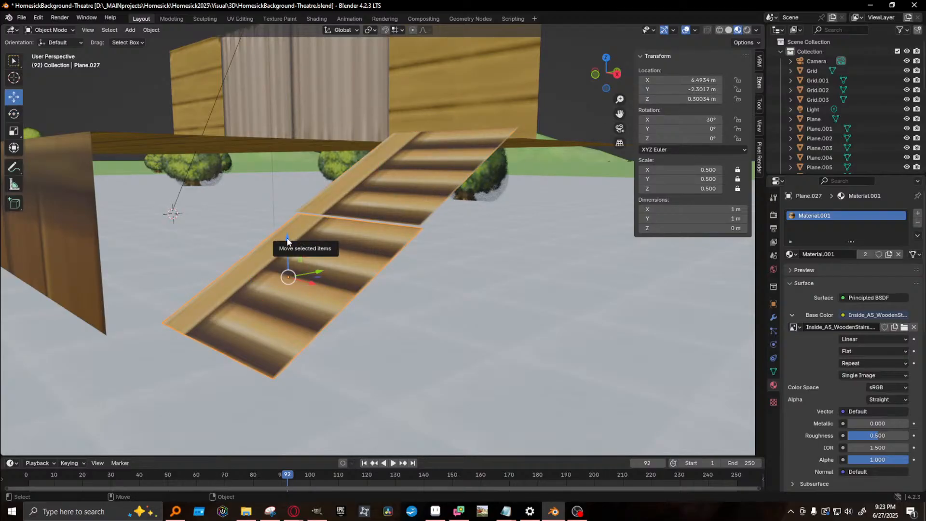
Step: Undo the two planes' separate 30° rotations and their last joint rotation
key("ctrl+z")
key("ctrl+z")
key("ctrl+z")
key("ctrl+z")
key("ctrl+z")
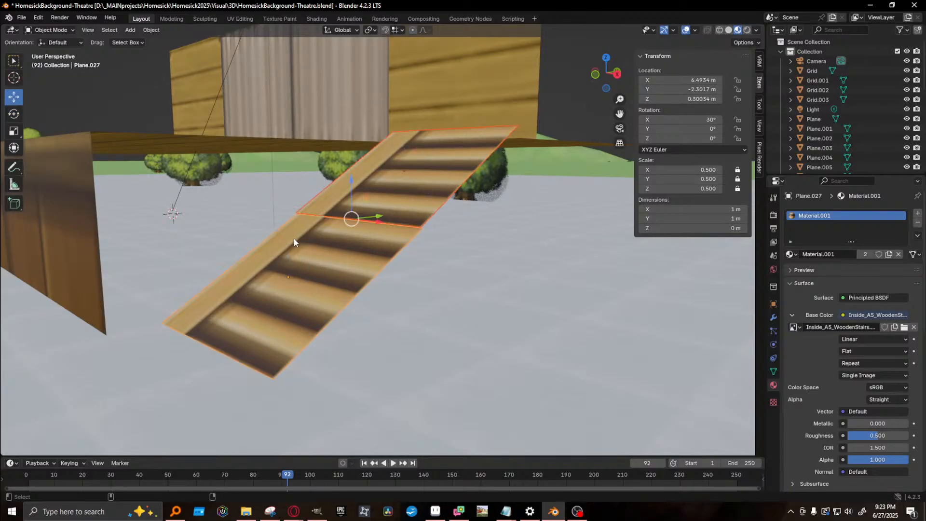
key("ctrl+z")
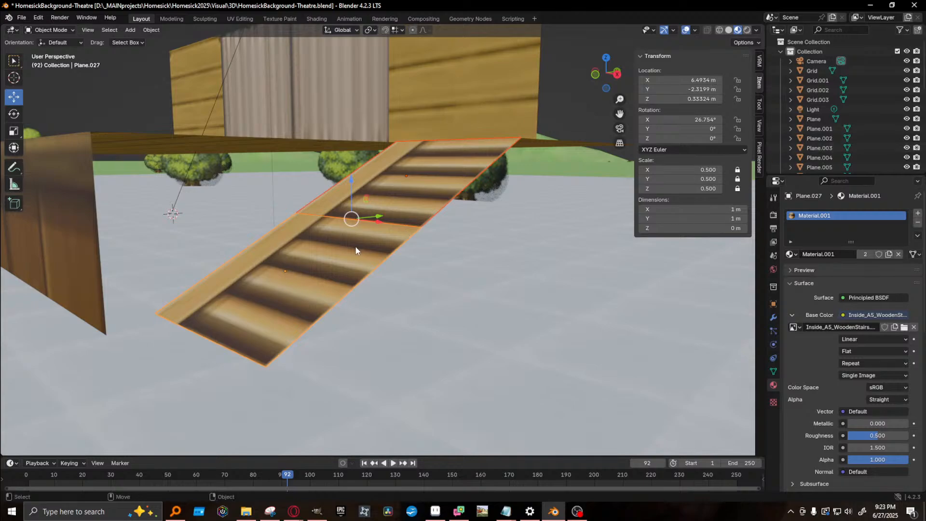
Step: Join the two selected stair planes into a single object
middle_click_drag(356, 251, 398, 245)
right_click(381, 224)
left_click(380, 223)
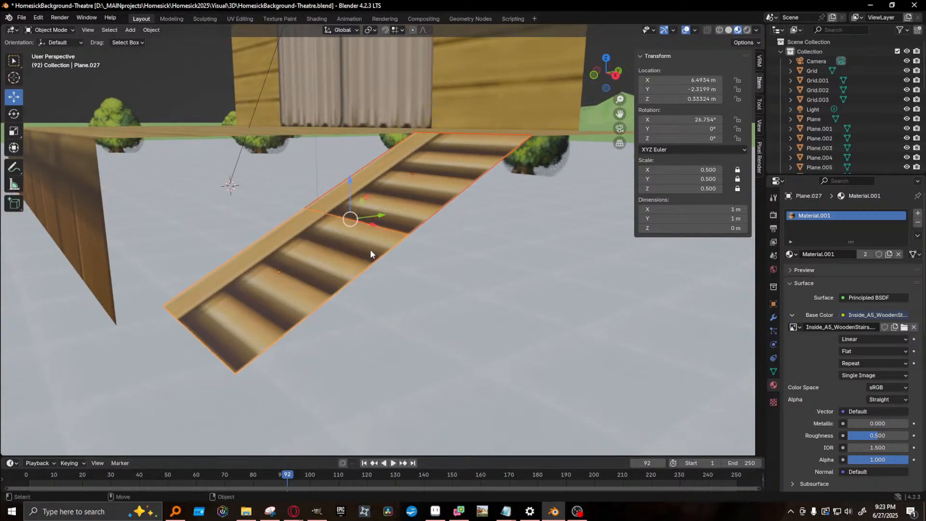
right_click(371, 253)
left_click(351, 278)
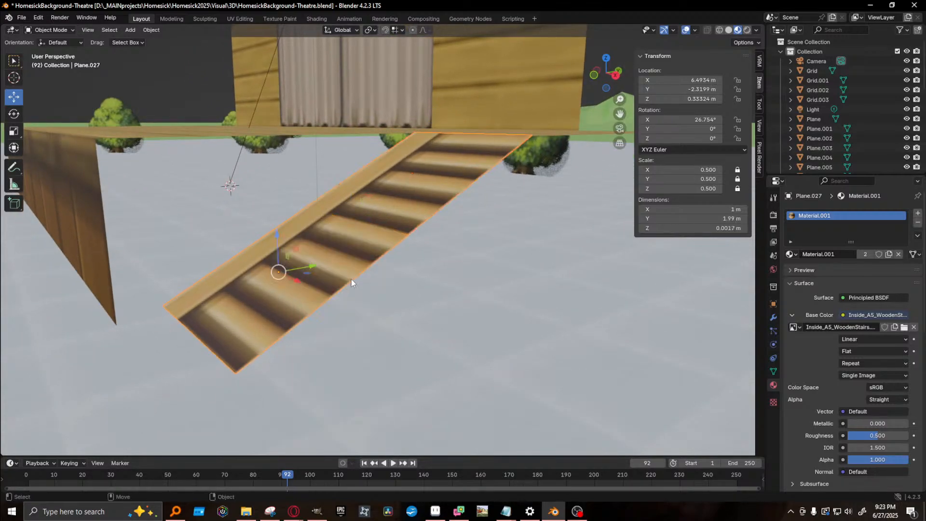
Step: Set the joined stairs' X rotation to 30° and move them to about Y -2.29 m, Z 0.25 m below the stage edge
double_click(704, 119)
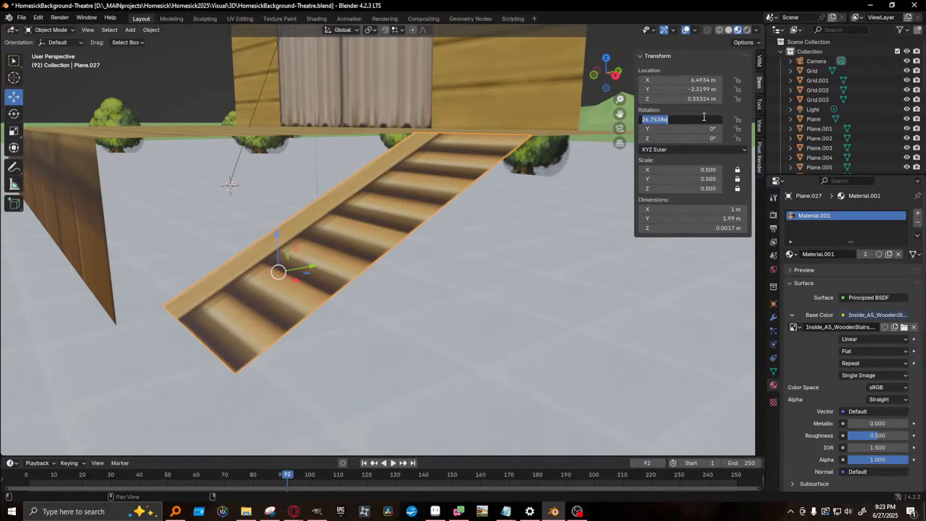
key("Return")
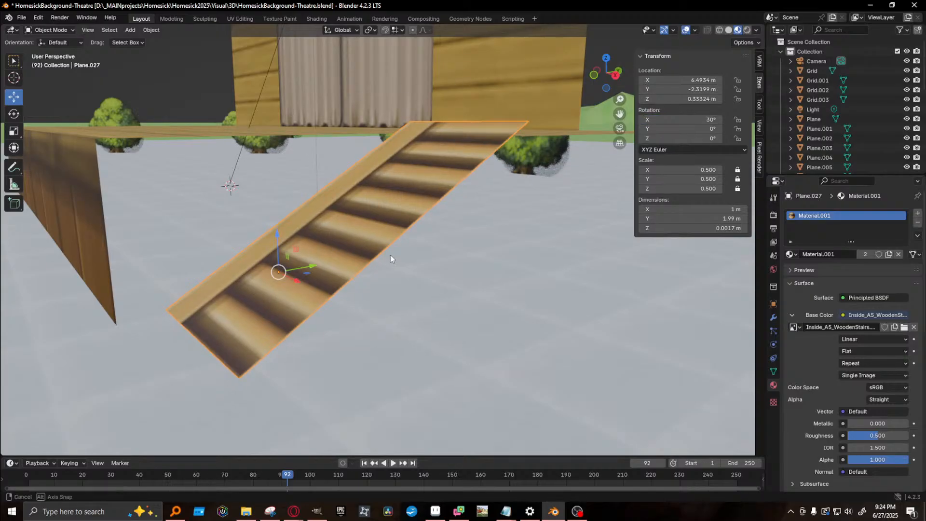
middle_click_drag(390, 255, 365, 254)
left_click_drag(275, 224, 272, 240)
middle_click_drag(272, 240, 329, 313)
left_click_drag(336, 244, 339, 250)
middle_click_drag(347, 289, 442, 295)
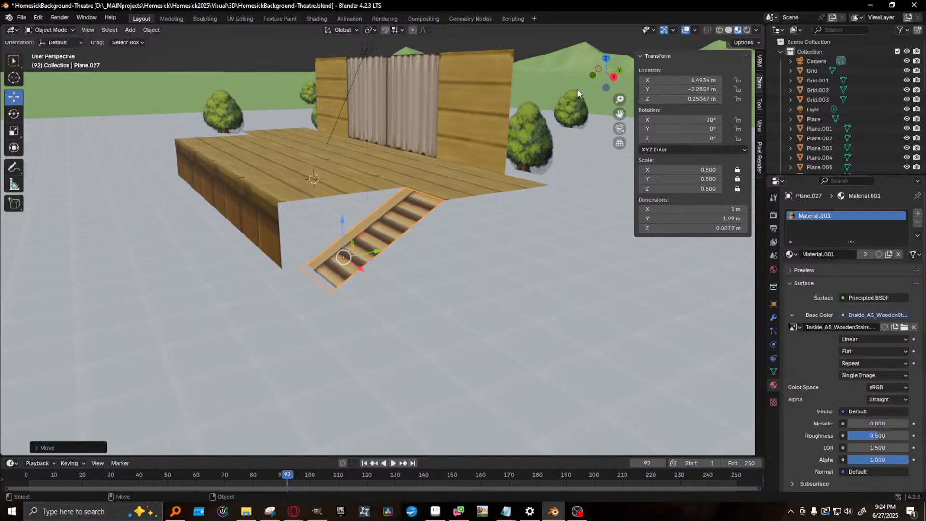
Step: Move the joined stairs along X toward the stage front block, to about X 6.36 m
left_click(572, 63)
mouse_move(369, 289)
middle_mouse_down()
mouse_move(478, 319)
mouse_move(462, 338)
mouse_move(372, 275)
middle_mouse_up()
left_click(373, 275)
left_click_drag(423, 279, 416, 296)
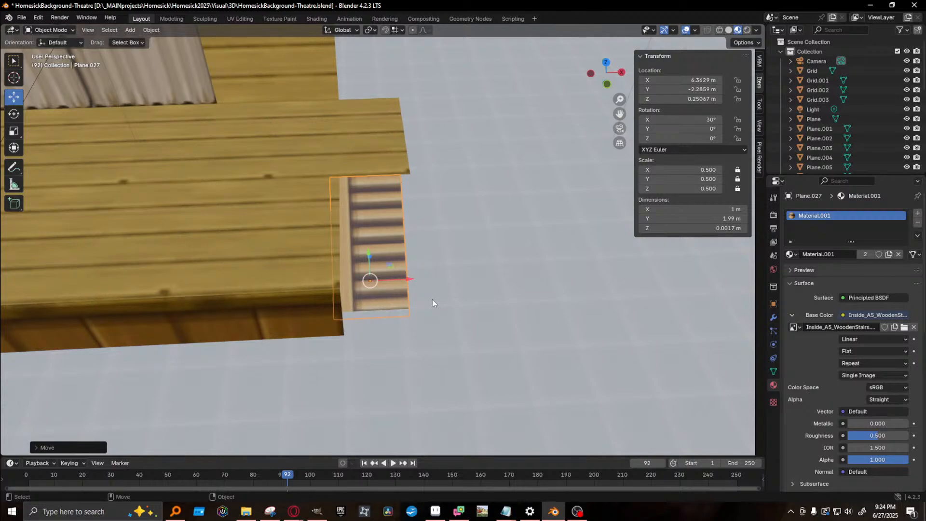
Step: Duplicate the joined stairs and move the copy outward beside the original, to about X 7.25 m
key("shift+d")
right_click(434, 299)
left_click_drag(407, 280, 476, 281)
Step: Set the transform orientation to Local and try rotating the copied stairs about their own axis
key("r")
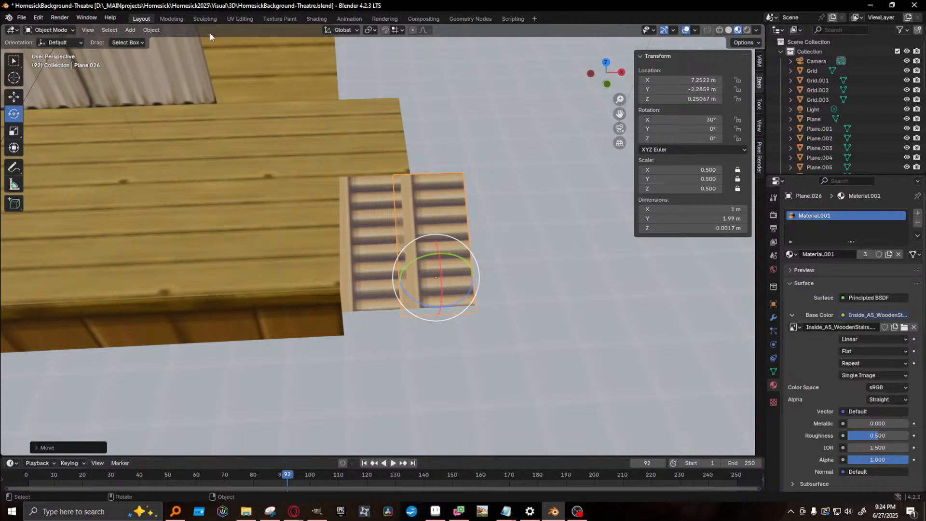
left_click(340, 31)
left_click(340, 71)
left_click_drag(422, 308, 462, 207)
right_click(463, 206)
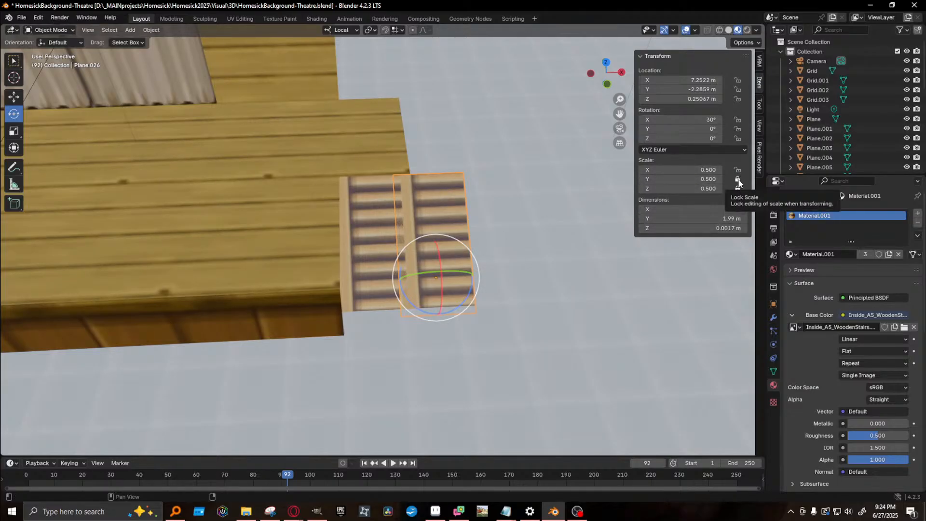
Step: Mirror the copied stairs by setting their unlocked X scale to -0.500
key("r")
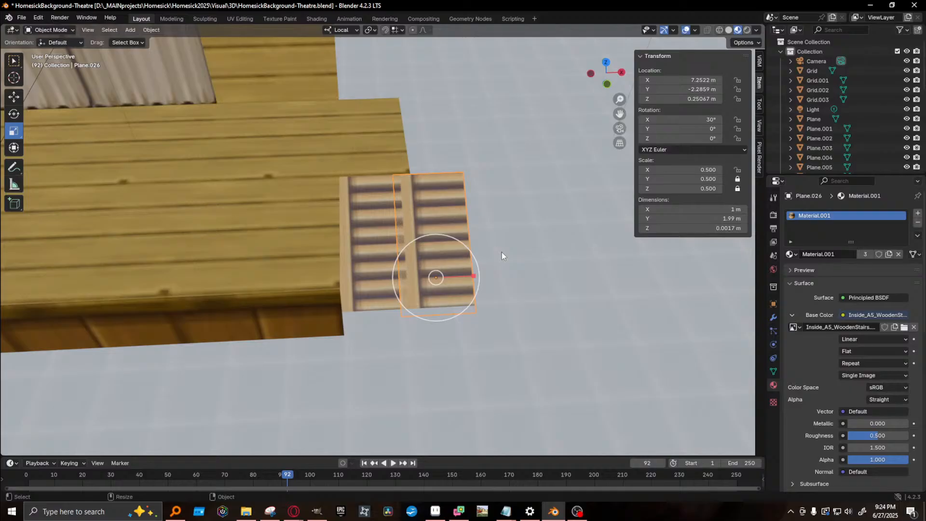
left_click(710, 170)
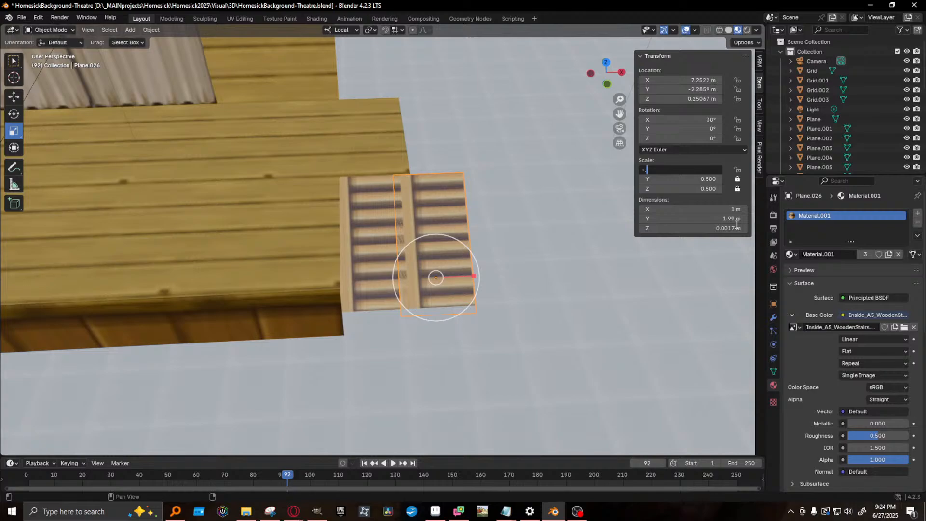
type("-.5")
key("Return")
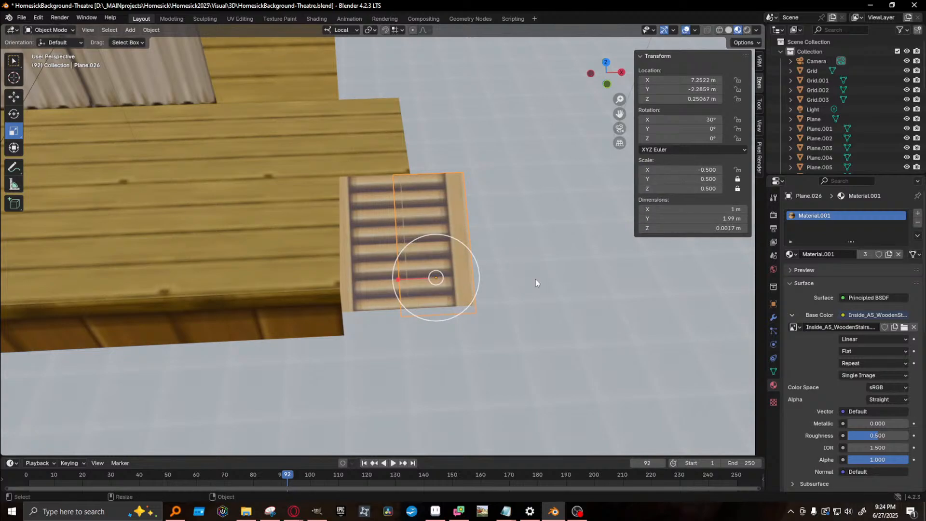
Step: Slide the mirrored stairs outward along their local X axis to about X 7.34 m
middle_click_drag(536, 279, 543, 280)
key("g")
mouse_move(389, 281)
left_mouse_down()
mouse_move(411, 283)
mouse_move(396, 282)
left_mouse_up()
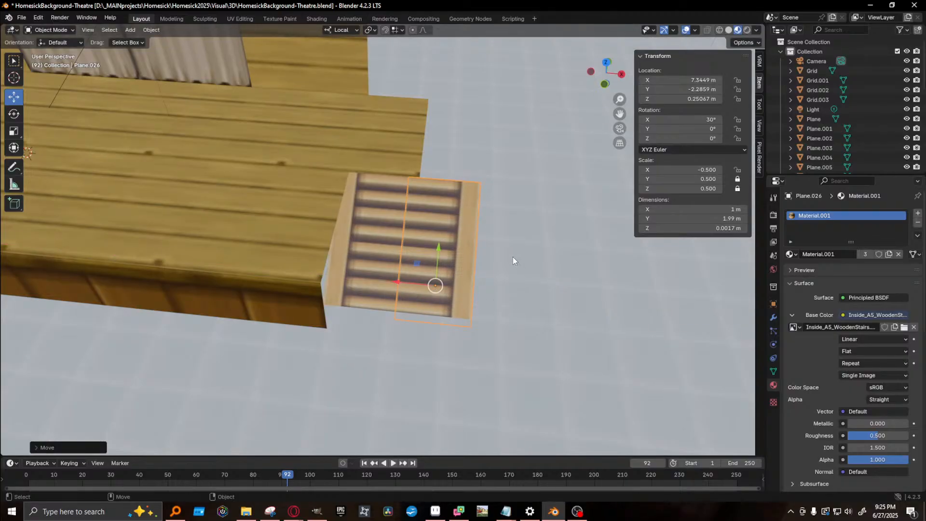
middle_click_drag(514, 334, 420, 289)
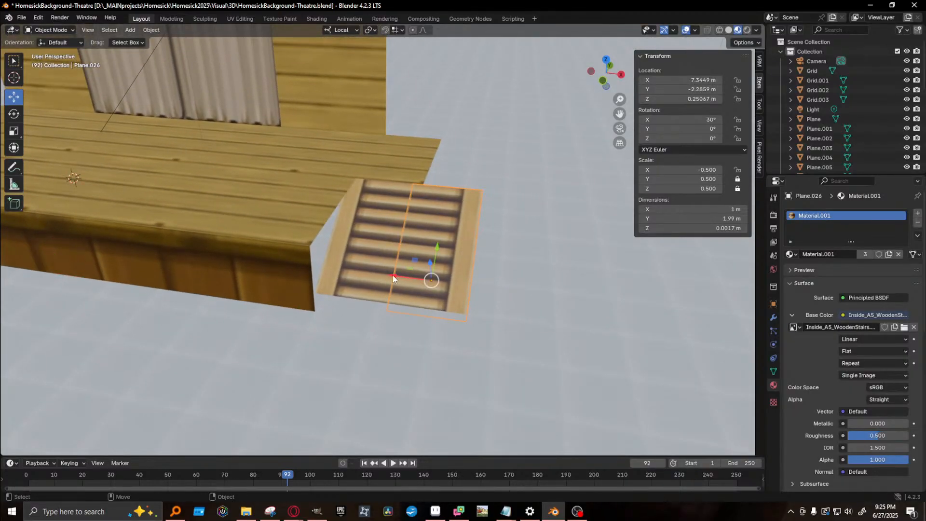
Step: Nudge the mirrored stairs to about X 7.36 m to refine the seam between the two stair halves
left_click(460, 303)
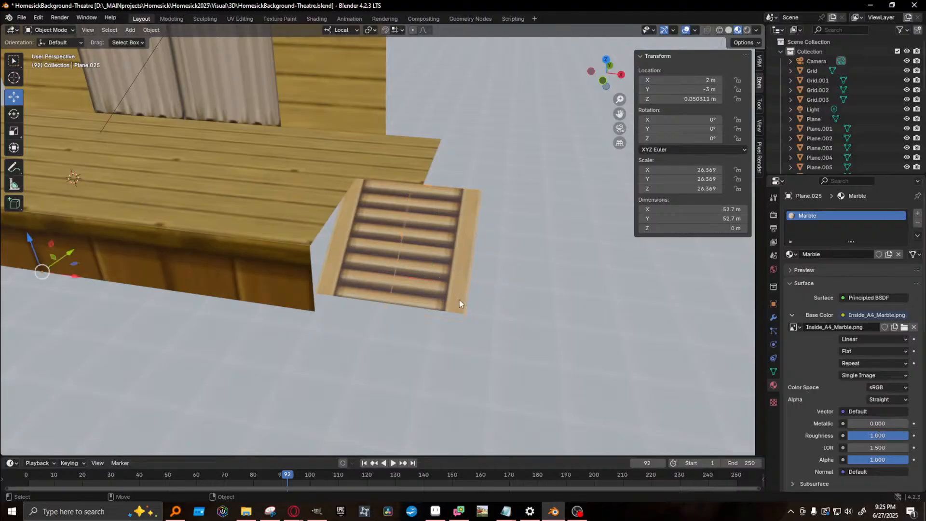
scroll(424, 295, "up", 10)
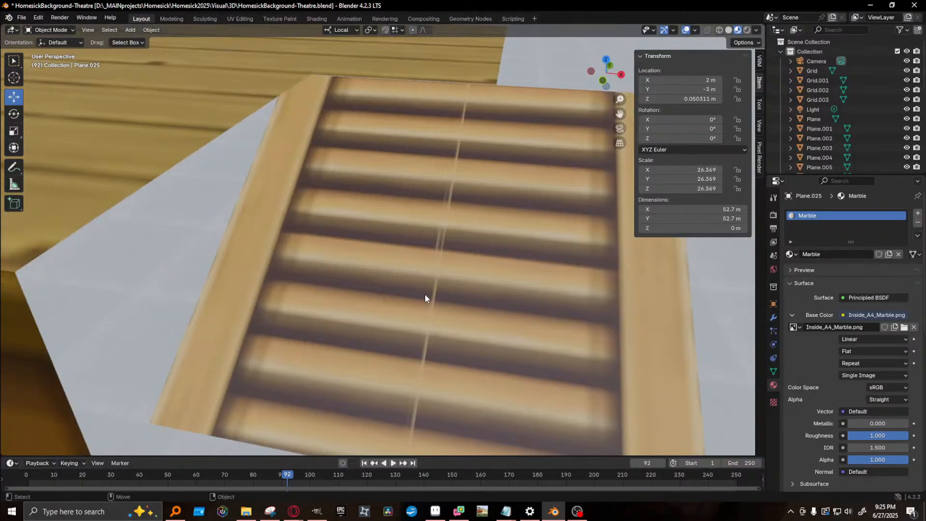
left_click(516, 297)
mouse_move(513, 376)
left_mouse_down()
mouse_move(527, 380)
mouse_move(517, 379)
left_mouse_up()
scroll(471, 374, "down", 2)
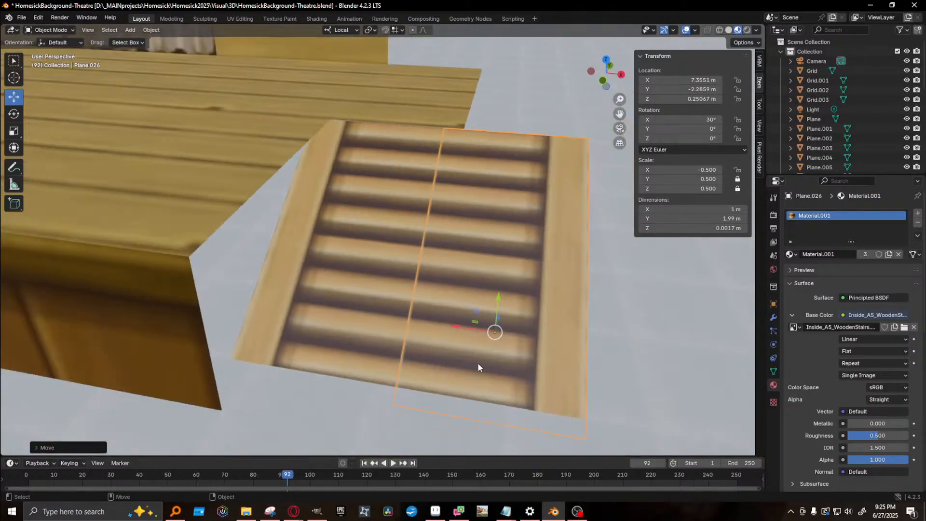
Step: Duplicate the front wood panel nearest the stairs and drop the copy at X 6 m, Y -3 m
scroll(512, 352, "down", 2)
left_click(603, 384)
scroll(599, 381, "down", 2)
scroll(596, 380, "down", 3)
mouse_move(596, 379)
left_mouse_down("alt")
mouse_move(503, 365)
mouse_move(591, 391)
left_mouse_up("alt")
left_click(296, 284)
mouse_move(296, 285)
left_mouse_down("alt")
mouse_move(384, 315)
mouse_move(293, 287)
left_mouse_up("alt")
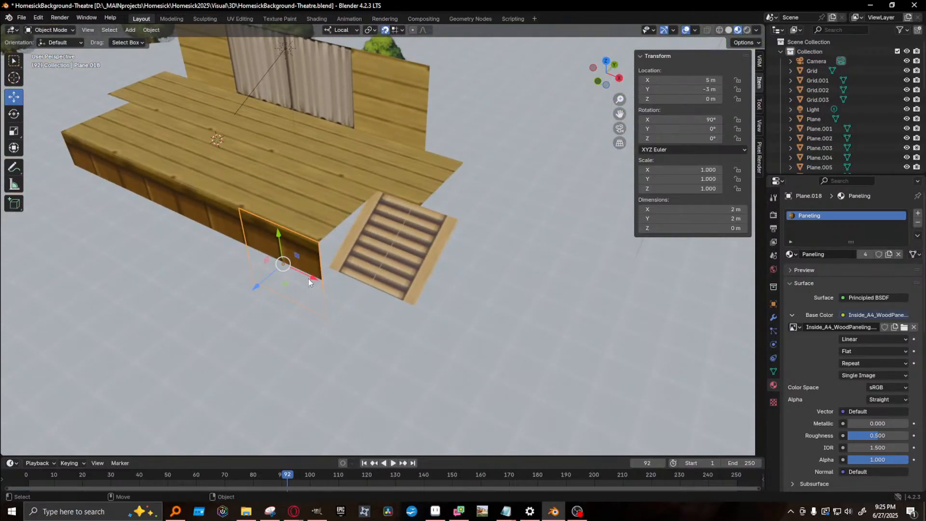
key("e")
left_click_drag(298, 288, 305, 291, "alt")
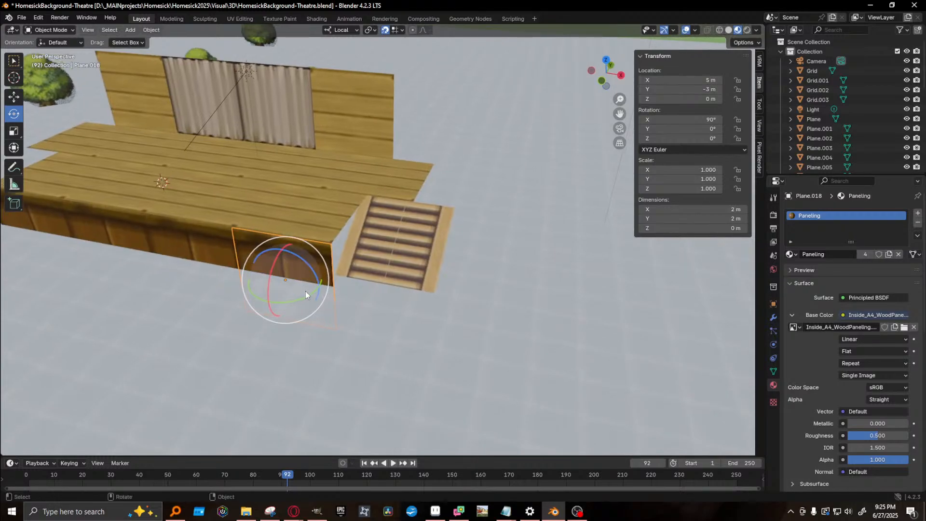
key("shift+d")
left_click(305, 291)
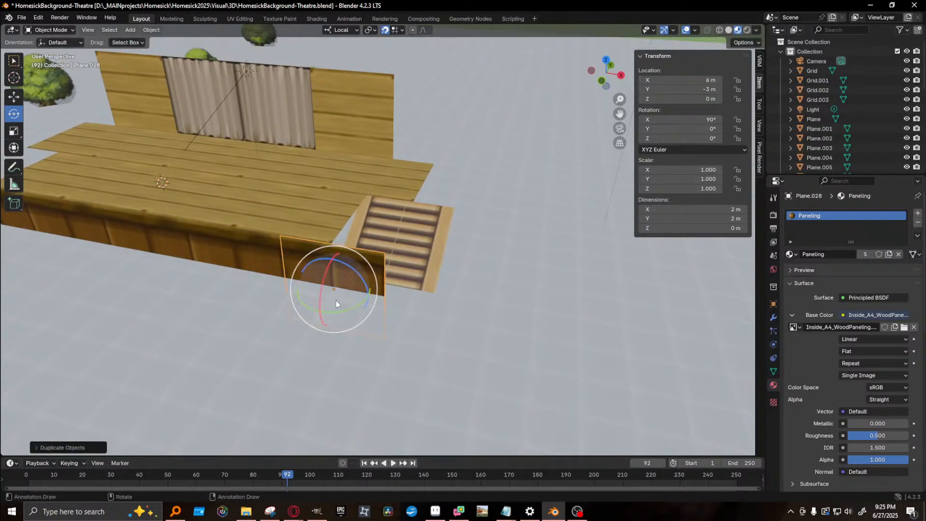
Step: Rotate the duplicated panel perpendicular to the stage front by setting its Z rotation to 90°
key("r")
key("y")
left_click_drag(372, 257, 376, 272)
left_click(705, 138)
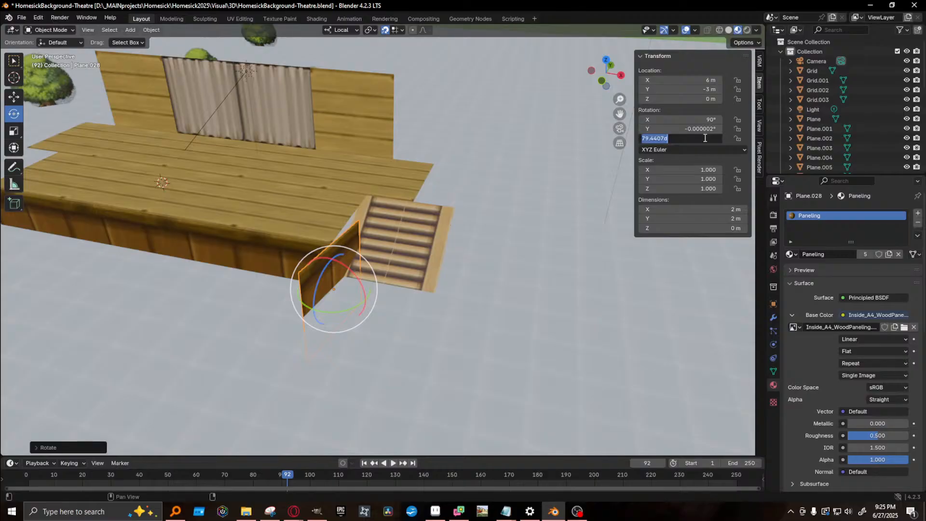
type("90")
key("Return")
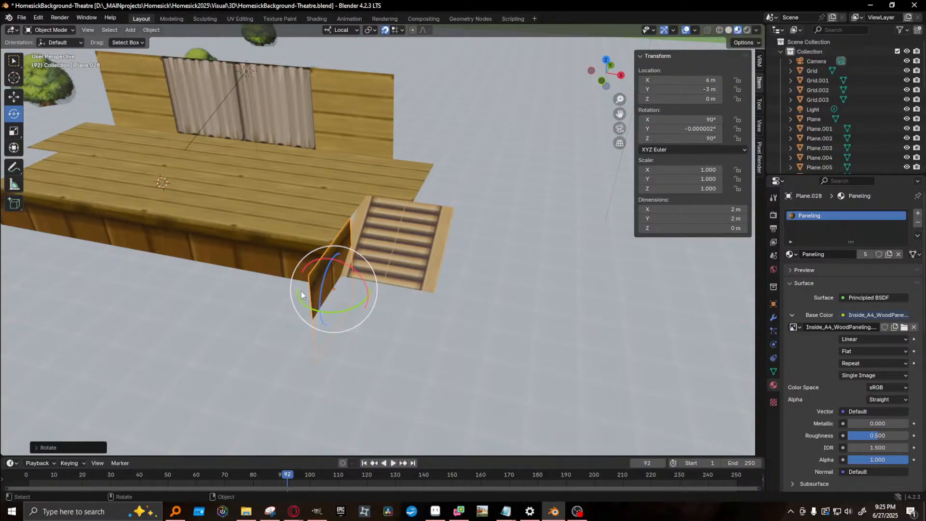
Step: Move the turned panel onto the stage's open side next to the stairs to close the gap
mouse_move(395, 280)
middle_mouse_down()
mouse_move(421, 283)
mouse_move(411, 280)
middle_mouse_up()
key("g")
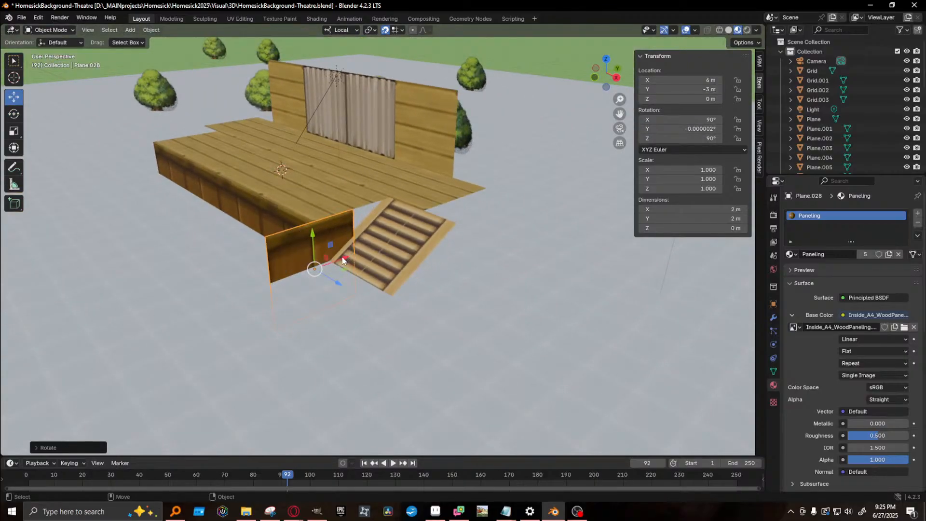
left_click_drag(342, 258, 357, 254)
left_click(379, 314)
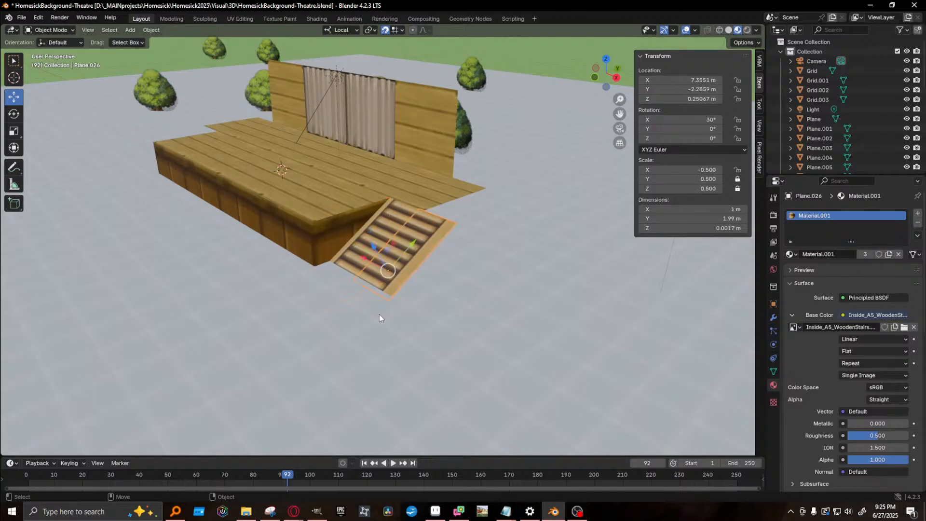
Step: Duplicate the wood floor tile behind the stairs and place the copy outward at X 8 m, Y 0 m, Z 1 m
left_click(424, 238)
middle_click_drag(424, 237, 438, 288)
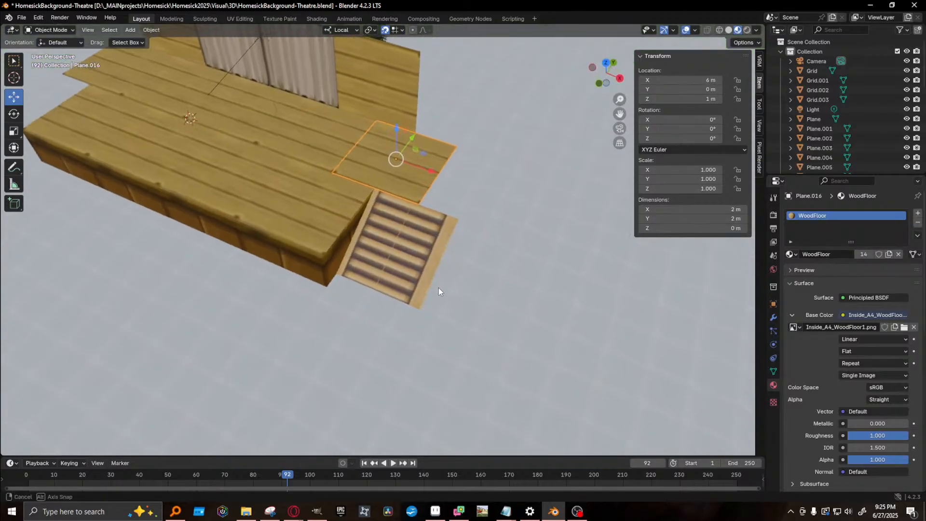
key("shift+d")
left_click(425, 167)
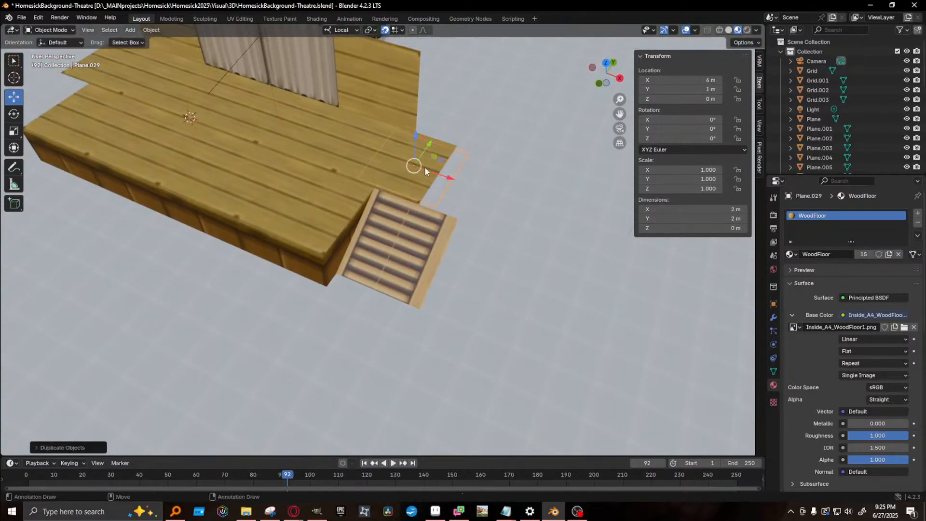
middle_click_drag(531, 195, 505, 220)
left_click_drag(505, 196, 510, 153)
left_click_drag(537, 185, 493, 264)
middle_click_drag(493, 264, 410, 319)
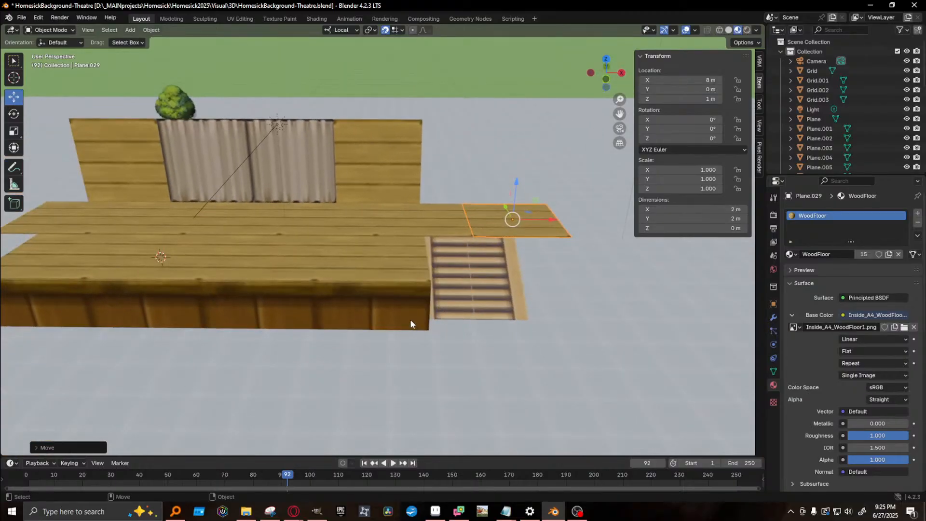
Step: Check the stage layout in the Aseprite mock-up, and return to Blender to view a test render of frame 92
scroll(518, 332, "down", 3)
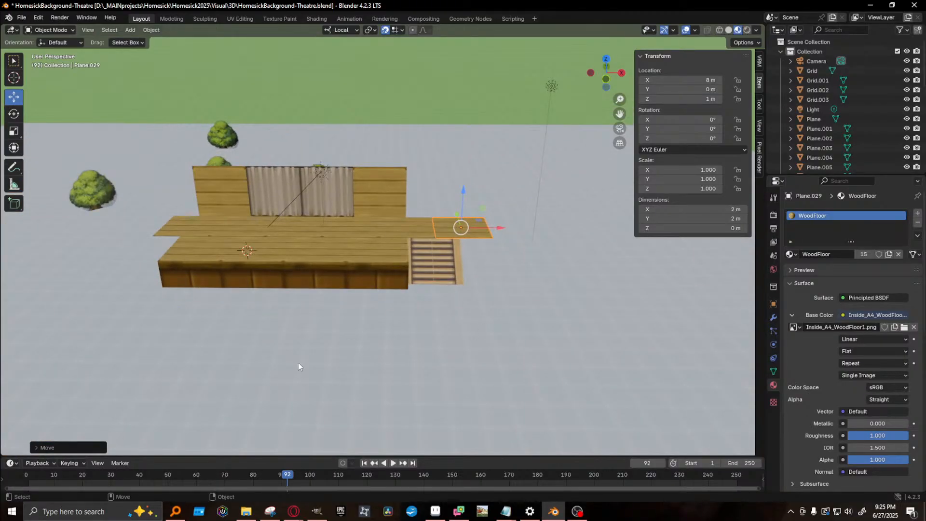
left_click(435, 511)
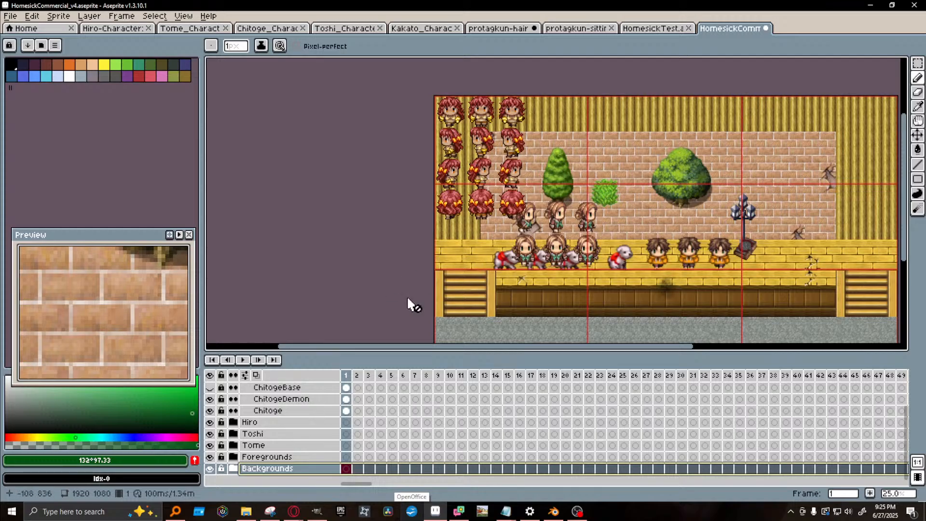
key("alt+Tab")
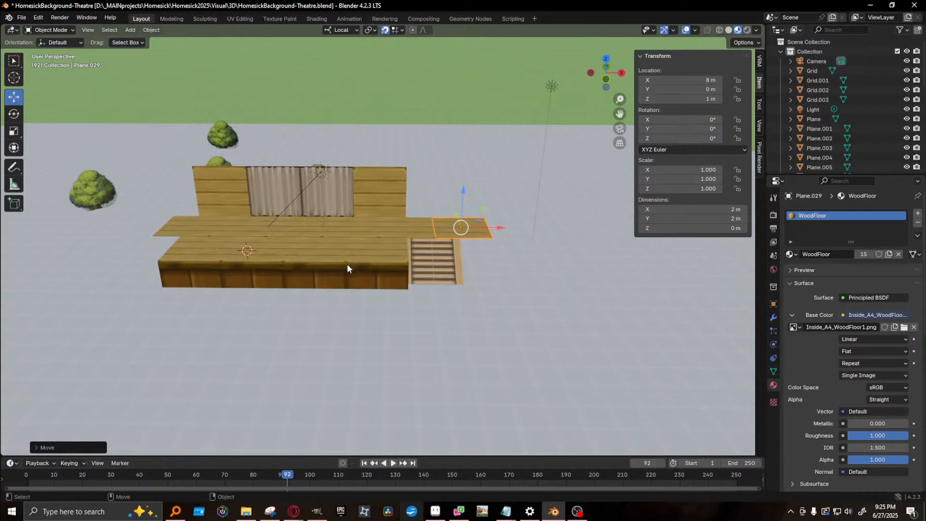
key("F12")
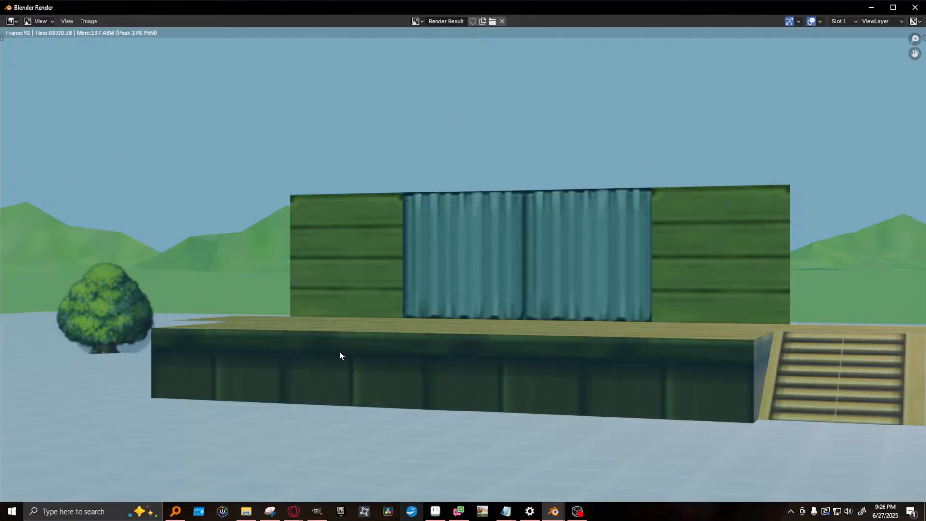
left_click(916, 7)
Step: Duplicate both stair halves together and drop the copy near the stage's opposite side at about X -3.5 m, Y -2 m, Z 0 m
left_click(428, 272)
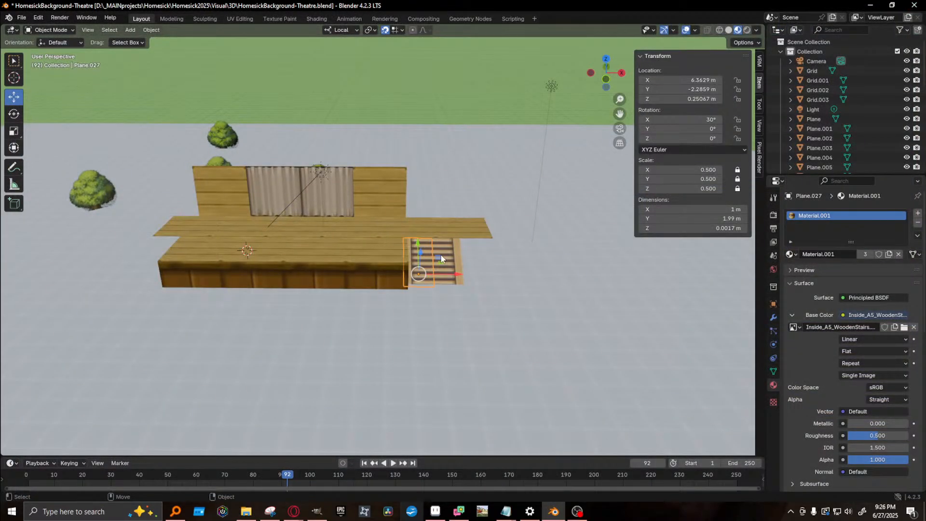
mouse_move(419, 283)
middle_mouse_down()
mouse_move(410, 291)
mouse_move(418, 289)
middle_mouse_up()
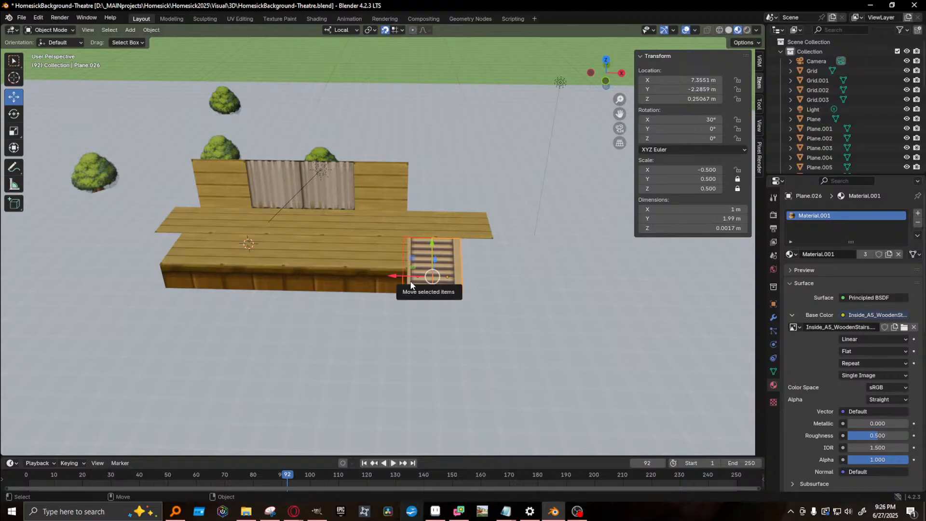
key("shift+d")
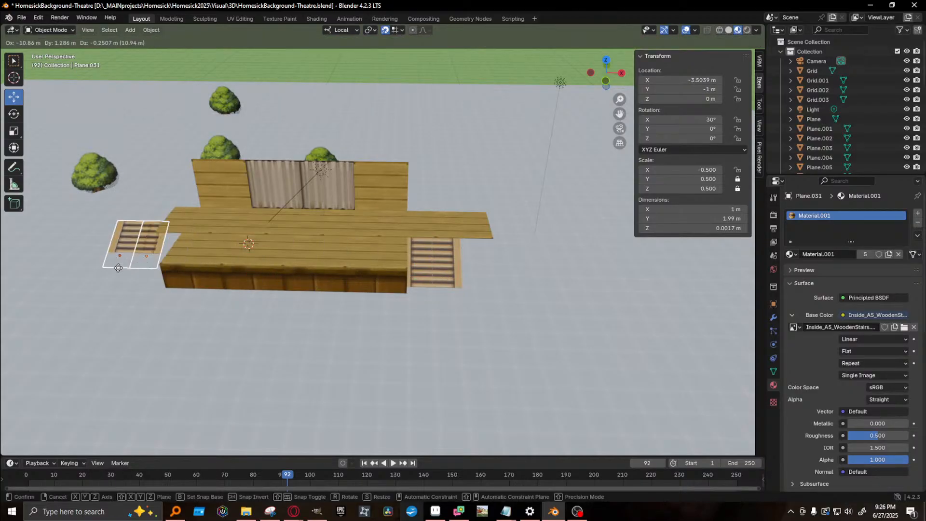
left_click(116, 269)
middle_click_drag(115, 269, 307, 334)
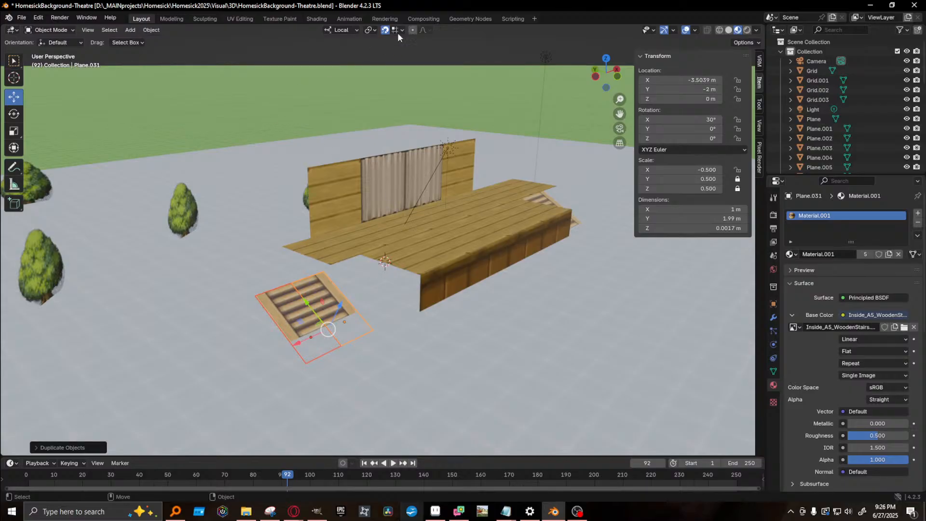
Step: With Global orientation and snapping off, move the copied stairs against the stage to about X -2.41 m, Y -2.30 m, Z 0.23 m
left_click(358, 30)
left_click(339, 60)
left_click_drag(325, 294, 358, 274)
middle_click_drag(358, 274, 314, 252)
scroll(314, 252, "up", 4)
left_click(385, 30)
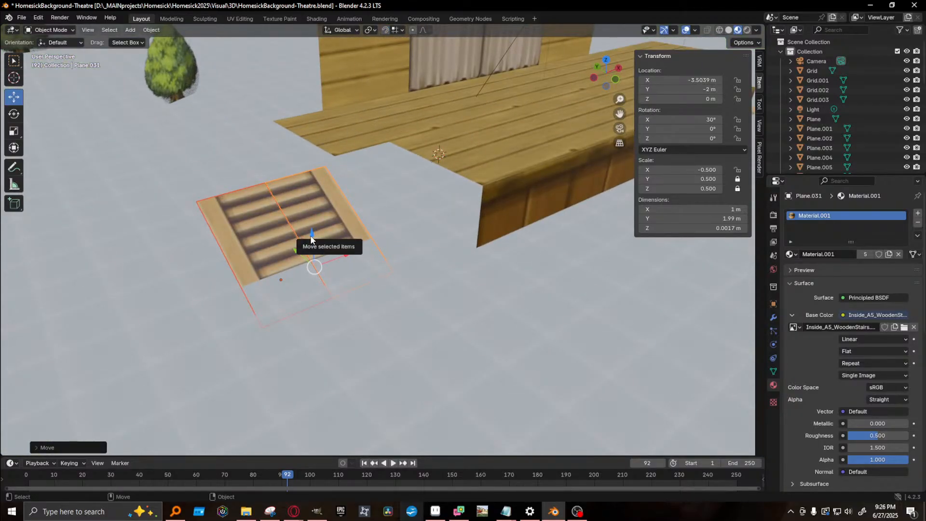
left_click_drag(311, 240, 436, 237)
middle_click_drag(485, 254, 448, 284)
middle_click_drag(175, 268, 467, 194, "shift")
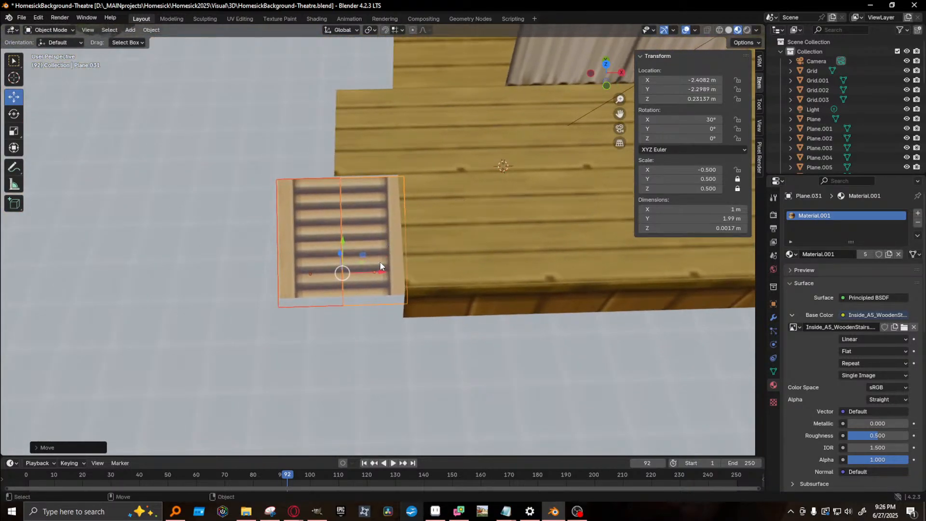
Step: Fine-tune the copied stairs' fit against the stage floor to about X -2.385 m, Y -2.290 m, Z 0.254 m
middle_click_drag(380, 273, 460, 228)
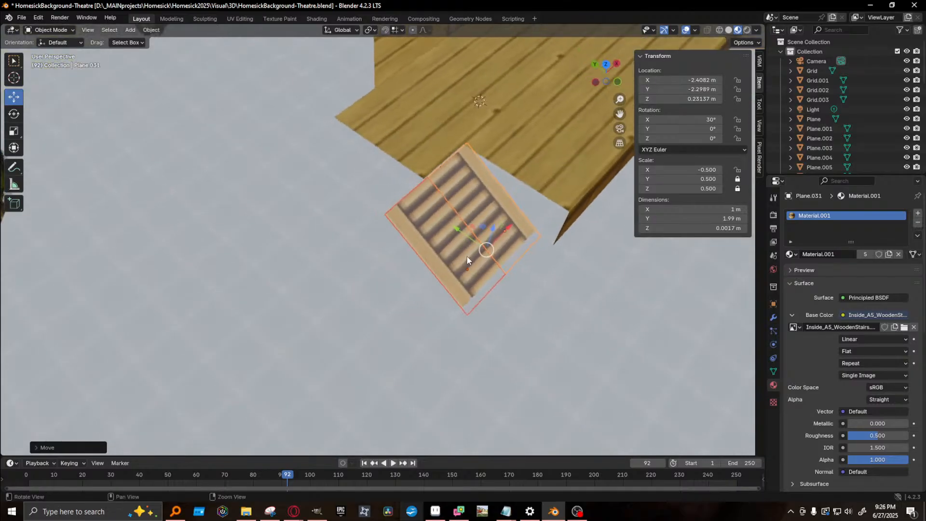
left_click_drag(458, 229, 455, 228)
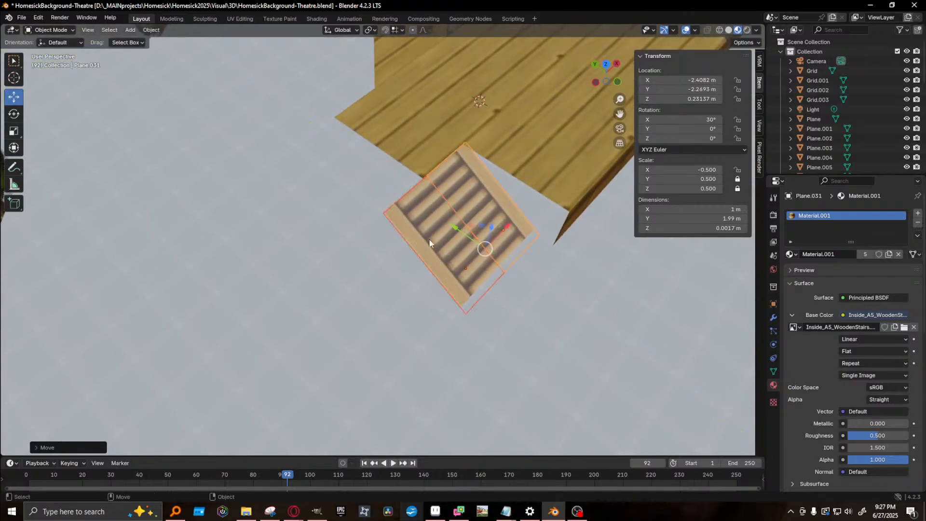
middle_click_drag(429, 238, 456, 236)
left_click_drag(449, 241, 450, 235)
middle_click_drag(535, 260, 425, 324)
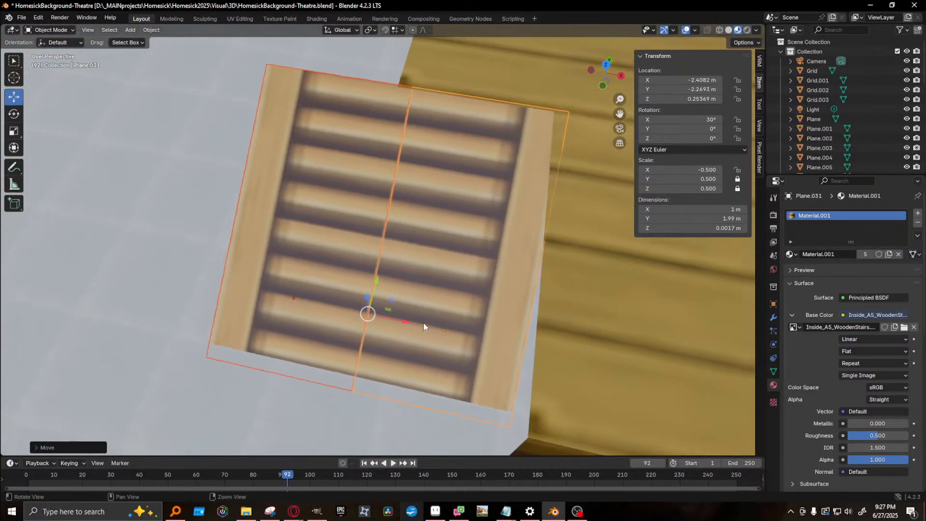
left_click_drag(409, 321, 413, 322)
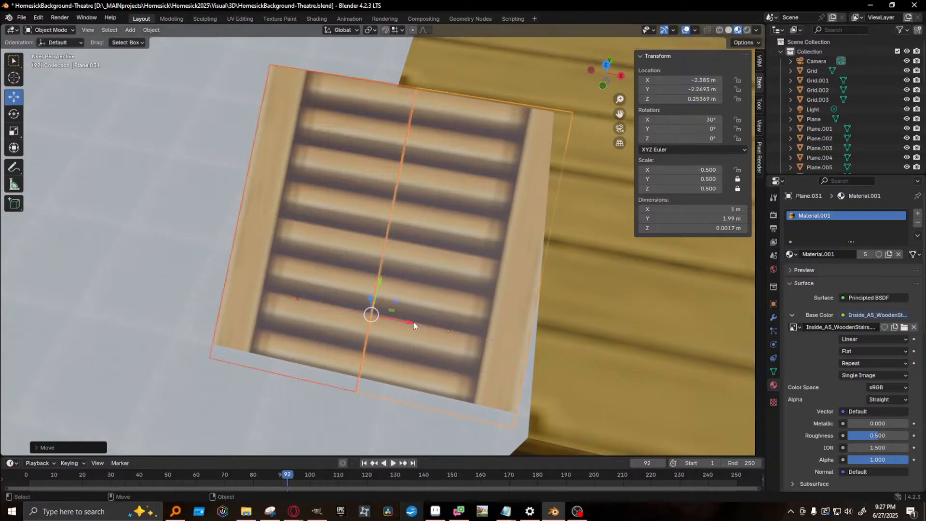
left_click_drag(383, 280, 445, 288)
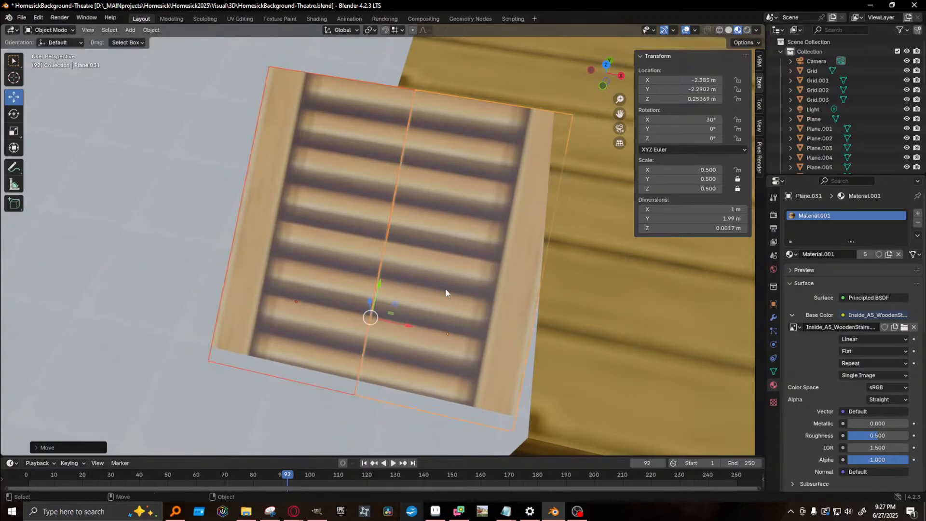
Step: Duplicate the front wood panel next to the copied stairs, leaving the copy in place
scroll(468, 280, "down", 6)
left_click(461, 306)
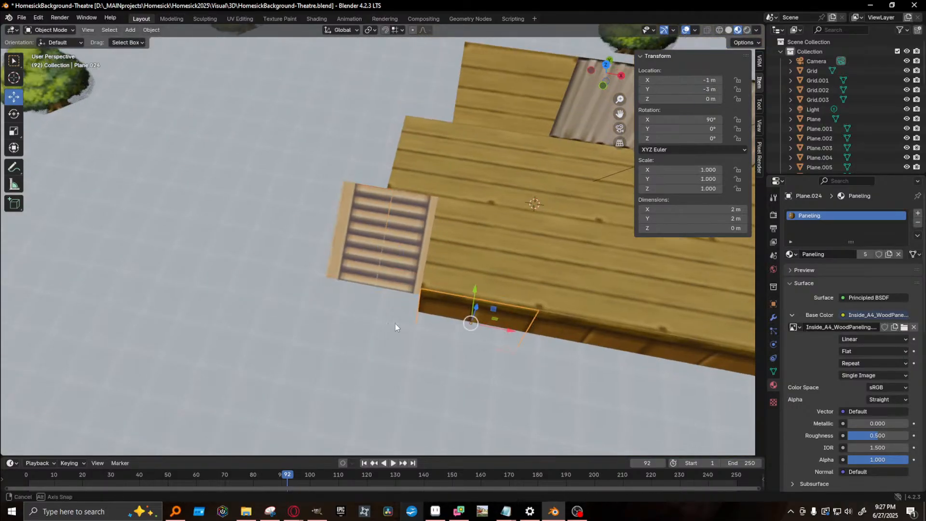
key("shift+d")
right_click(407, 322)
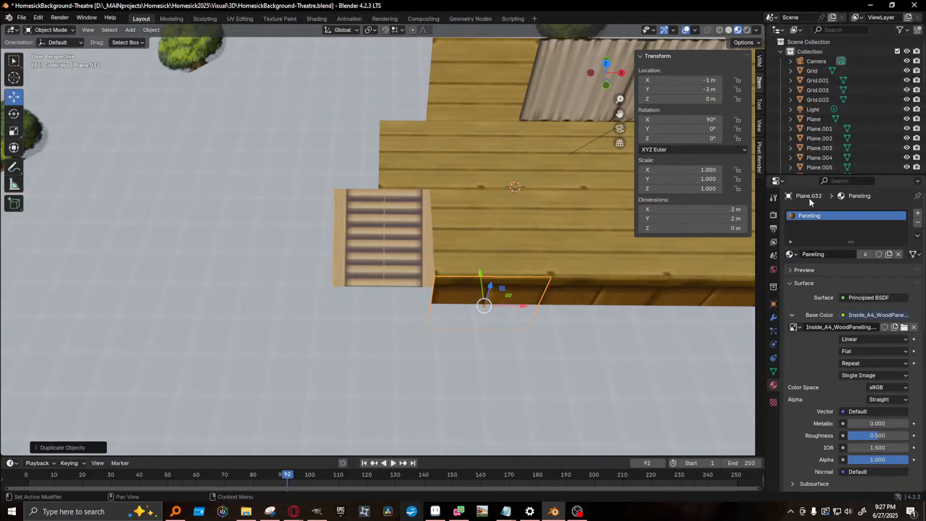
Step: Turn snapping back on and rotate the panel copy to a Z rotation of -90°
key("shift+space")
key("r")
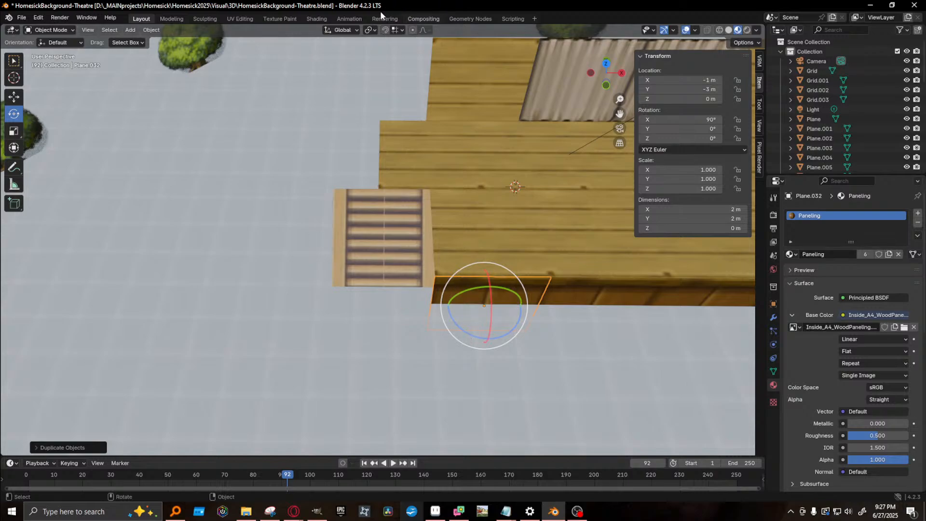
left_click(385, 30)
left_click_drag(471, 337, 368, 261)
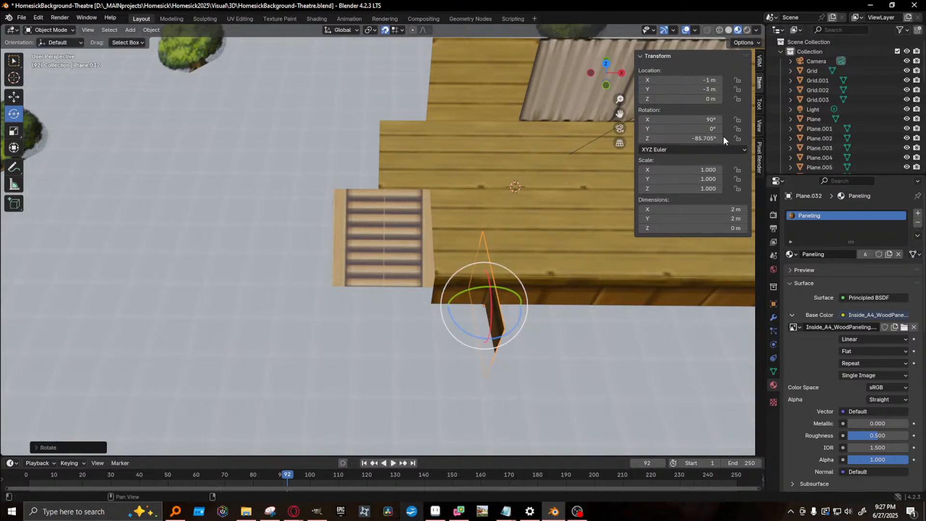
left_click(709, 139)
type("-90")
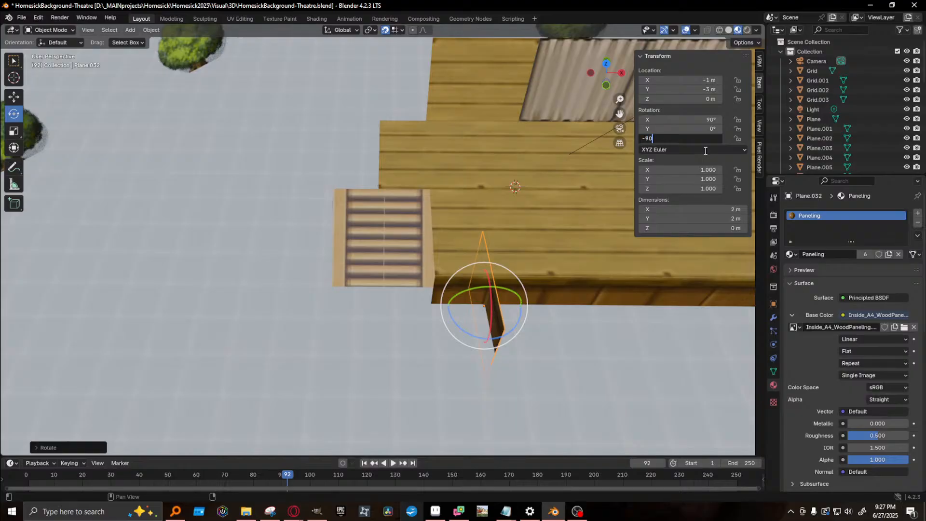
key("Return")
Step: Move the rotated panel to X -2 m, Y -2 m to close the stage side beside the copied stairs
left_click_drag(343, 353, 365, 334, "alt")
key("w")
left_click_drag(531, 273, 474, 263)
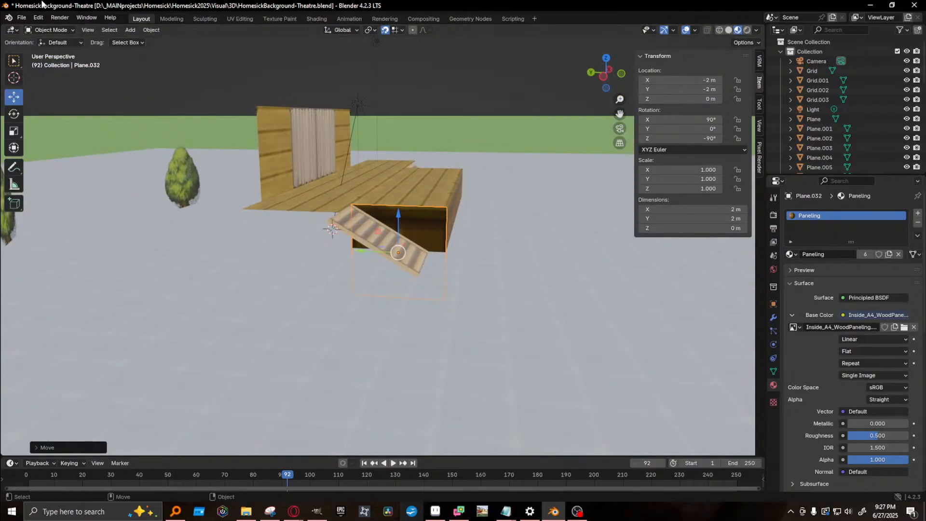
Step: Duplicate the wood floor tile behind the copied stairs and place the copy outward at X -4 m, Y 0 m, Z 1 m
left_click_drag(476, 212, 359, 275, "alt")
left_click(423, 180)
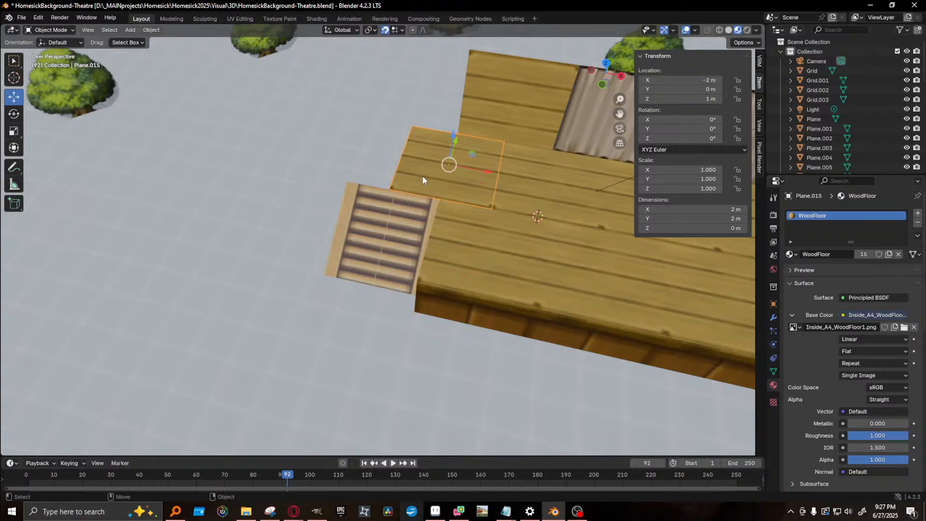
key("shift+d")
left_click(423, 181)
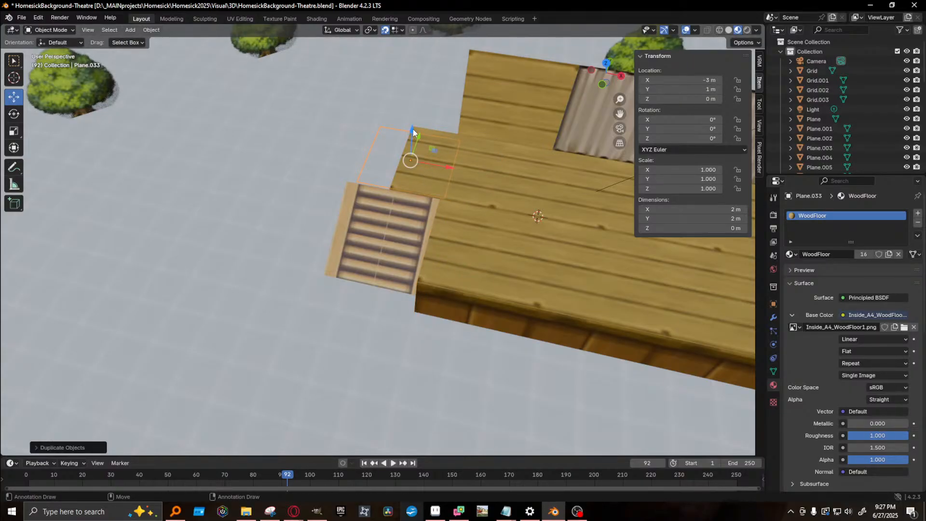
left_click_drag(413, 129, 418, 184, "alt")
middle_click_drag(350, 264, 144, 247)
middle_click_drag(397, 215, 366, 242)
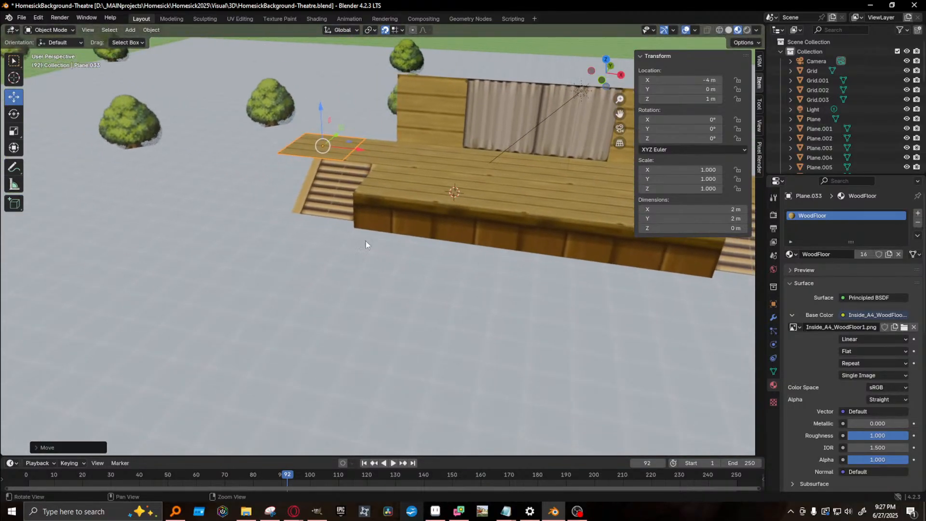
Step: Duplicate the stage's front corner panel beside the copied stairs and move the copy outward to X -5 m, Y -3 m
left_click(393, 204)
middle_click_drag(269, 239, 332, 258, "shift")
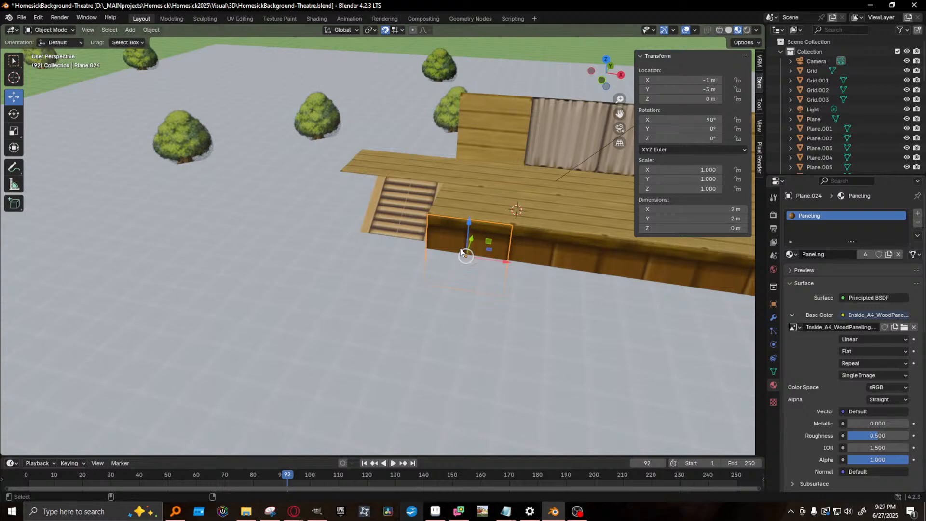
key("shift+d")
right_click(506, 260)
left_click_drag(506, 261, 337, 193)
key("ctrl+z")
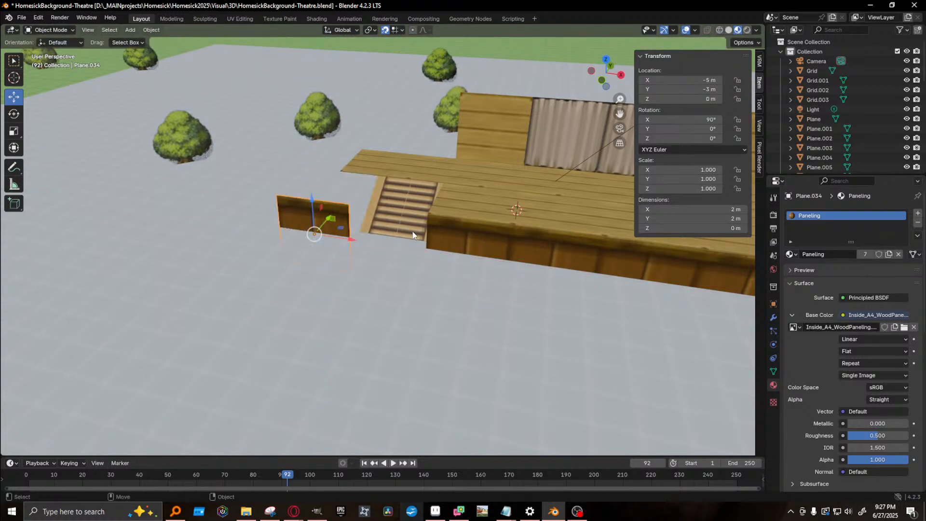
Step: Move the panel copy to X -4 m, Y -1 m, beneath the front edge of the outer floor tile
middle_click_drag(408, 235, 363, 244)
left_click_drag(409, 195, 446, 176)
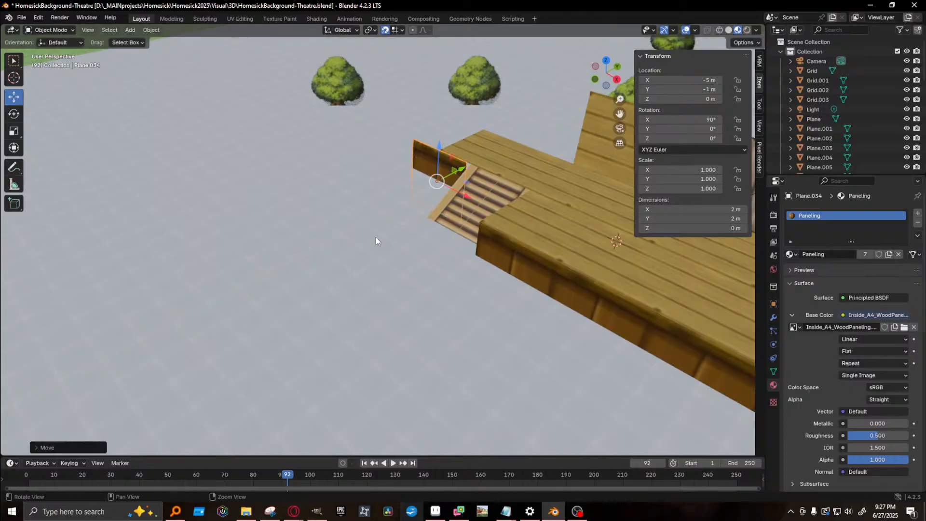
middle_click_drag(375, 236, 453, 223)
left_click_drag(277, 225, 300, 231)
middle_click_drag(300, 231, 128, 273)
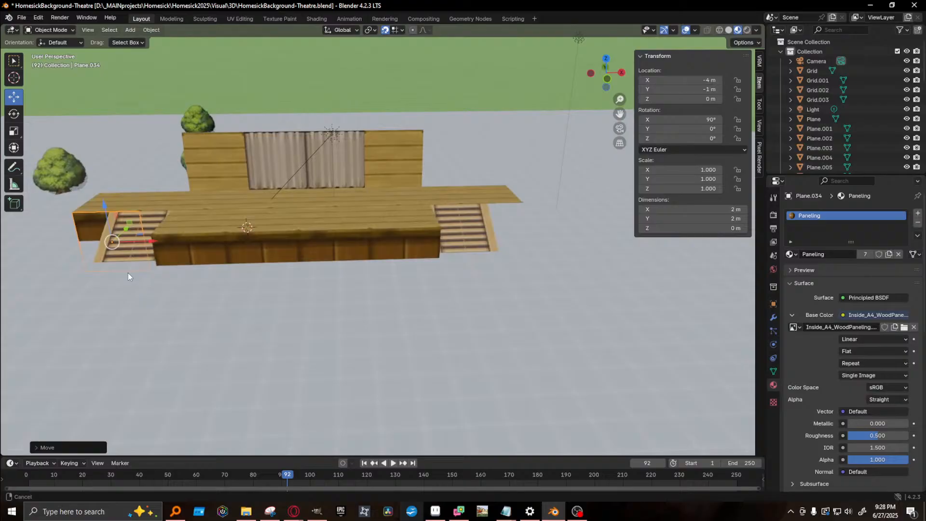
Step: Duplicate the front panel at the stage's opposite end and place the copy at X 8 m, Y -1 m, under the floor extension
left_click(400, 265)
key("shift+d")
right_click(399, 266)
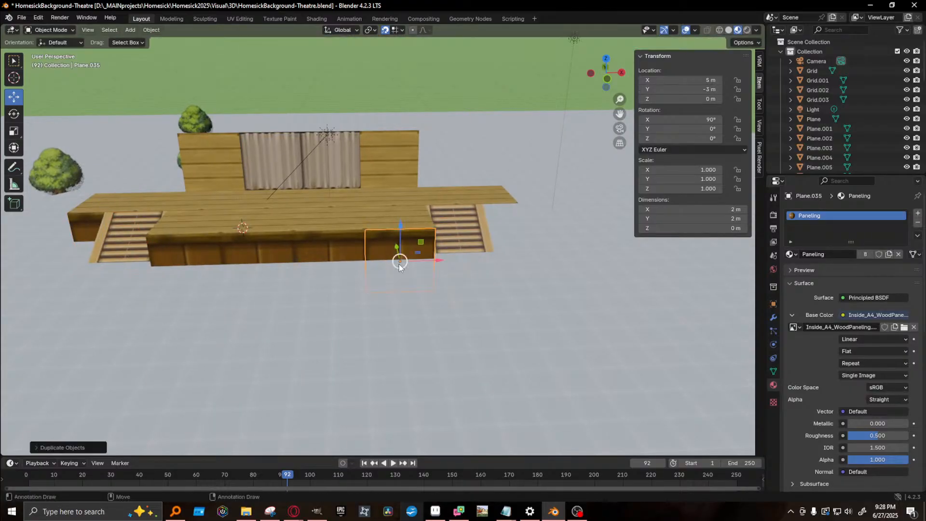
left_click_drag(442, 260, 492, 244)
middle_click_drag(567, 261, 379, 233)
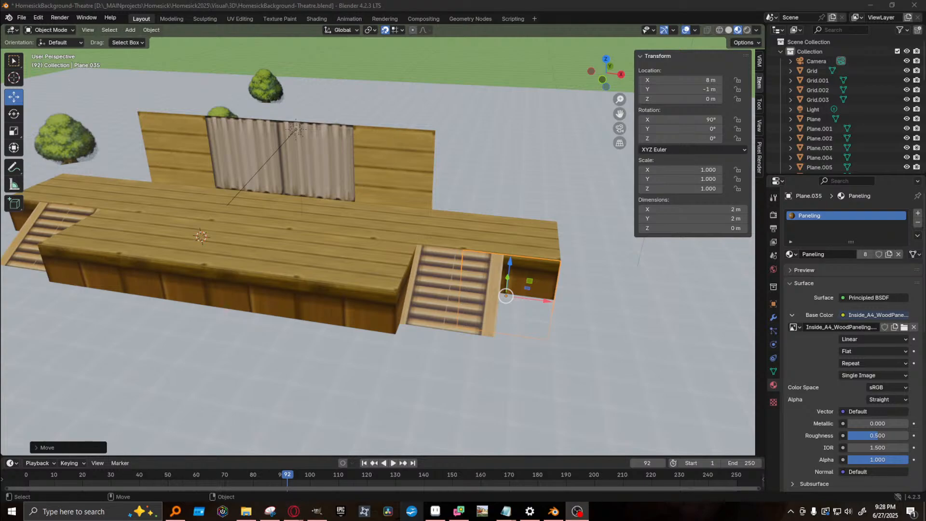
Step: Save the Blender theatre scene file
mouse_move(366, 257)
middle_mouse_down()
mouse_move(328, 249)
mouse_move(362, 234)
mouse_move(364, 243)
middle_mouse_up()
left_click(21, 18)
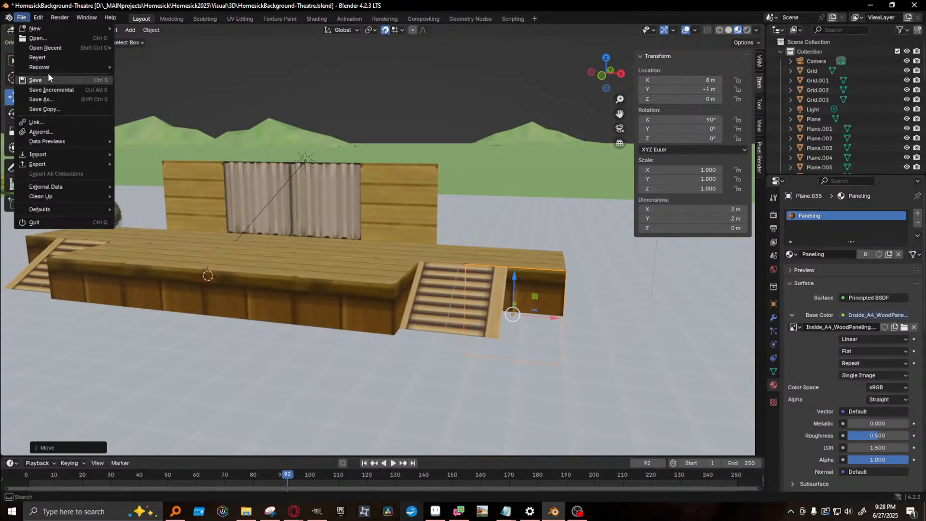
left_click(49, 81)
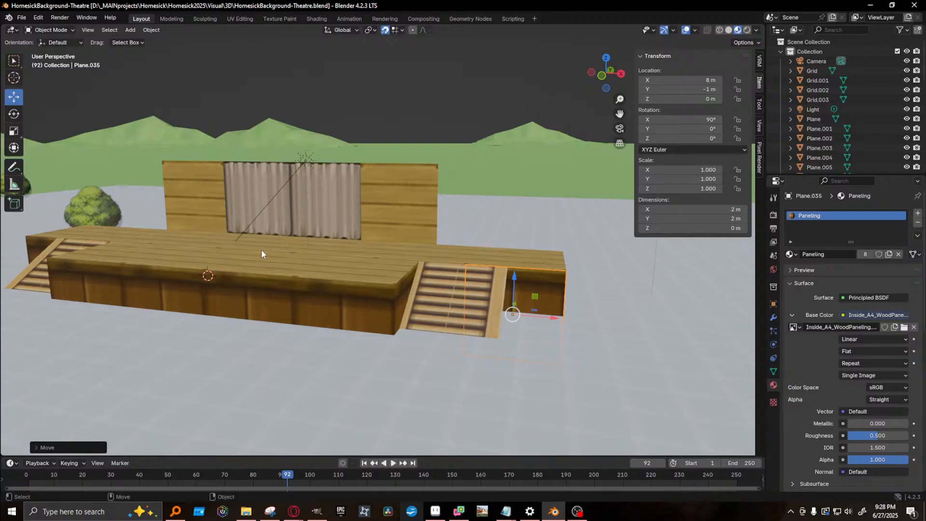
Step: Switch to Aseprite to examine the theatre background in HomesickCommercial_v4.aseprite, and return to Blender to compare the stage with it
scroll(261, 251, "down", 2)
middle_click_drag(259, 250, 298, 268)
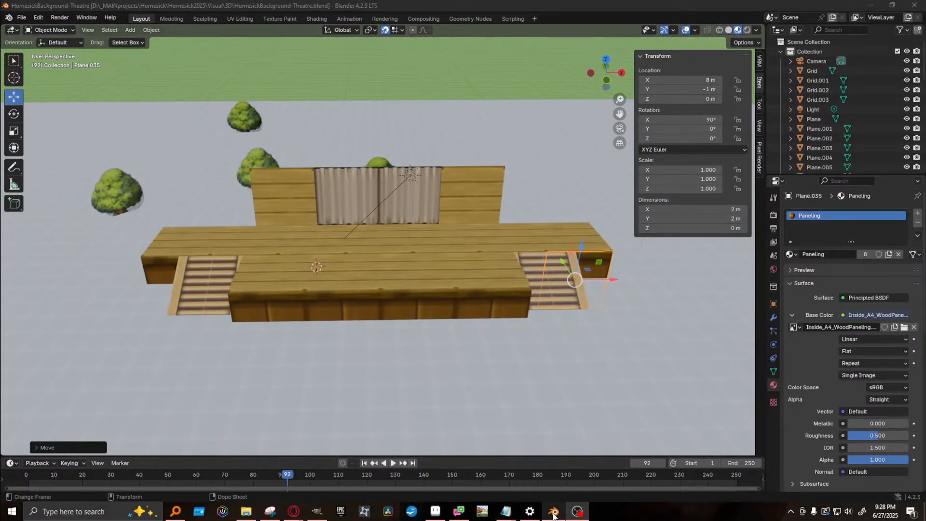
left_click(435, 511)
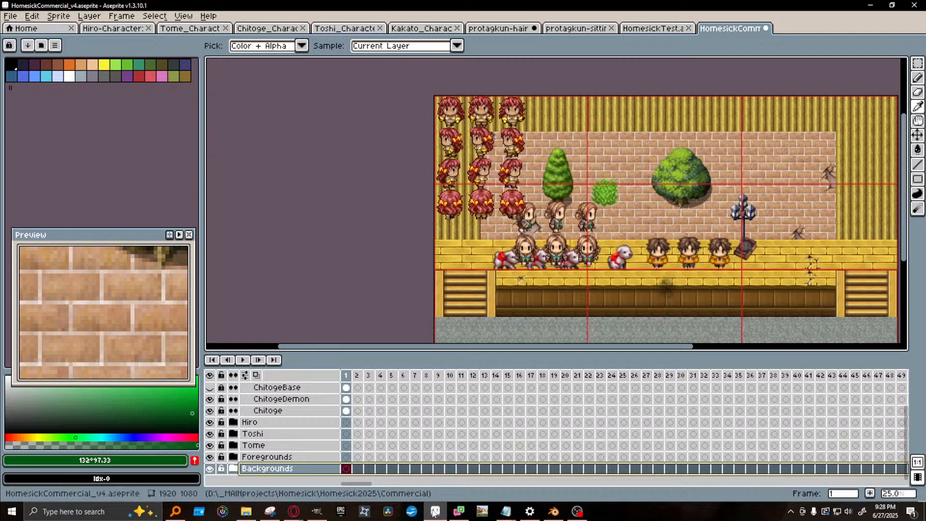
left_click_drag(644, 346, 705, 352)
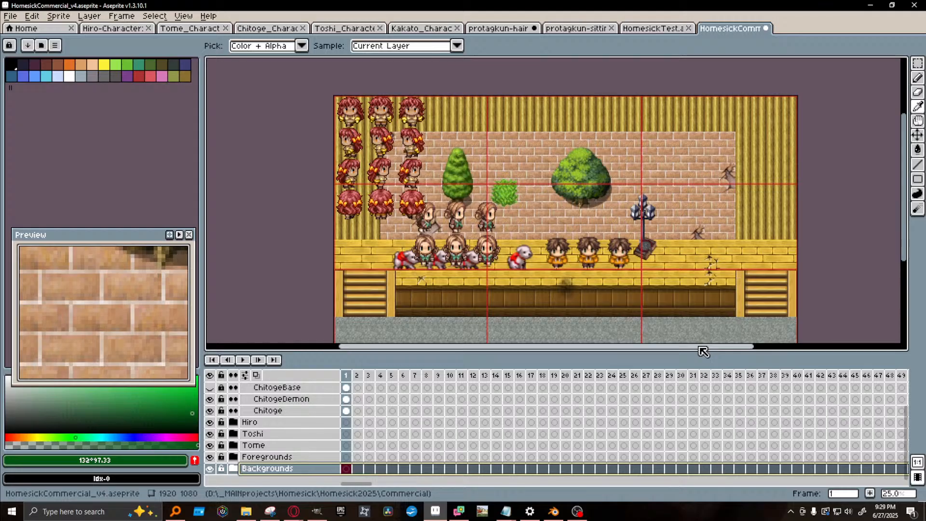
key("alt+Tab")
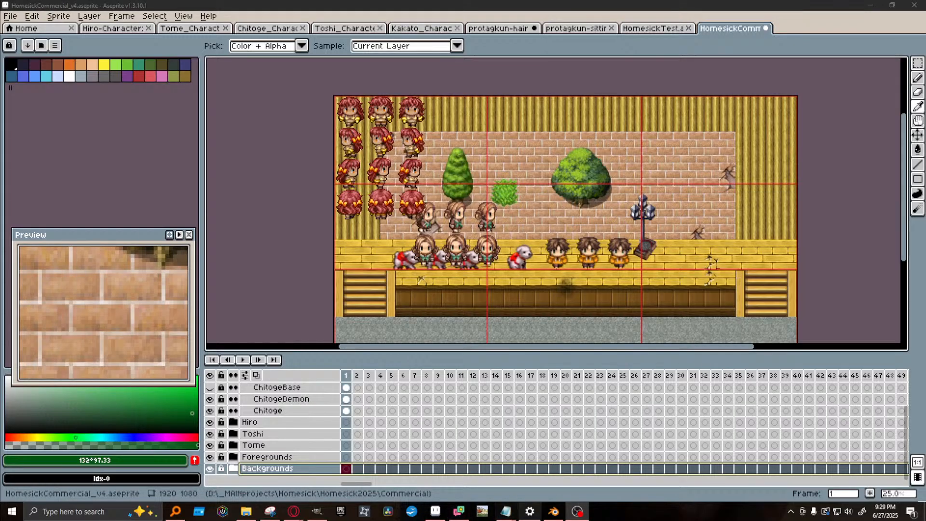
left_click(554, 512)
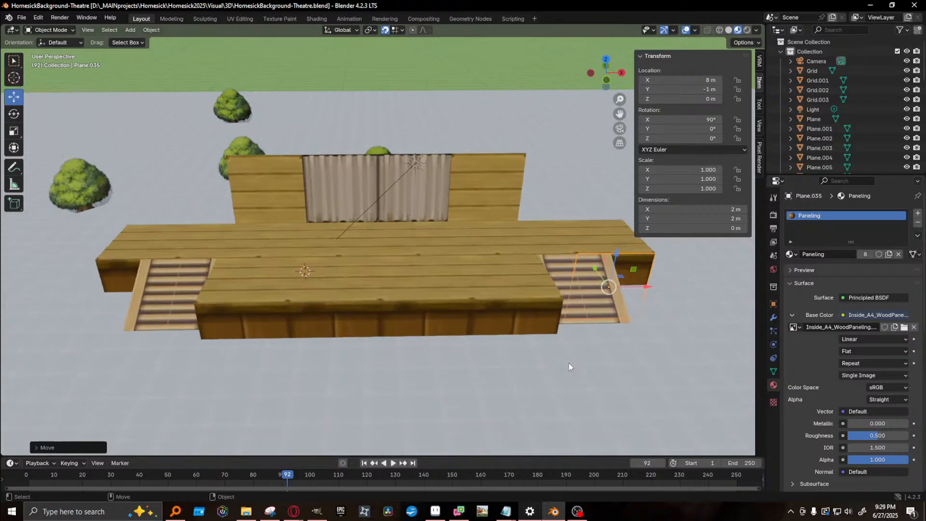
scroll(569, 363, "up", 3)
middle_click_drag(566, 363, 533, 374)
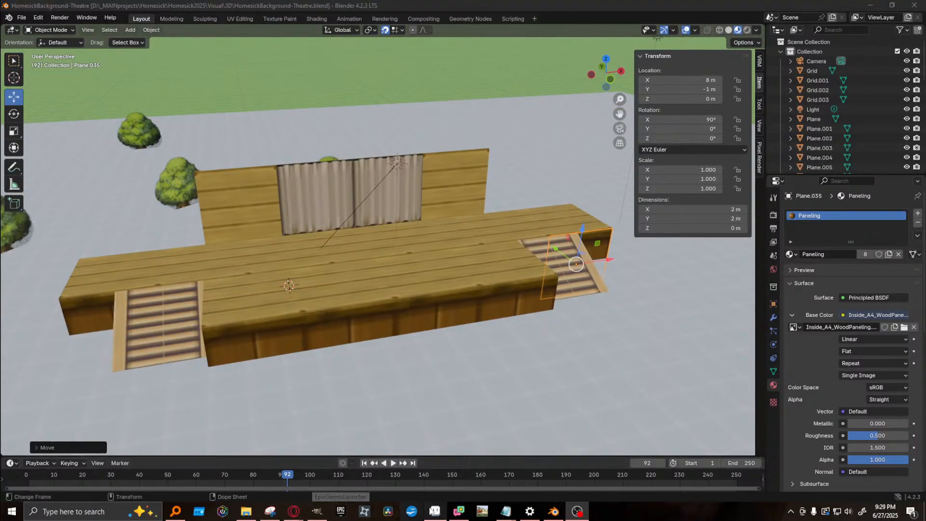
Step: Switch to GIMP, select the 32 × 32 px light brick tile at position 32, 192 in the tileset, and crop the image to it
left_click(317, 511)
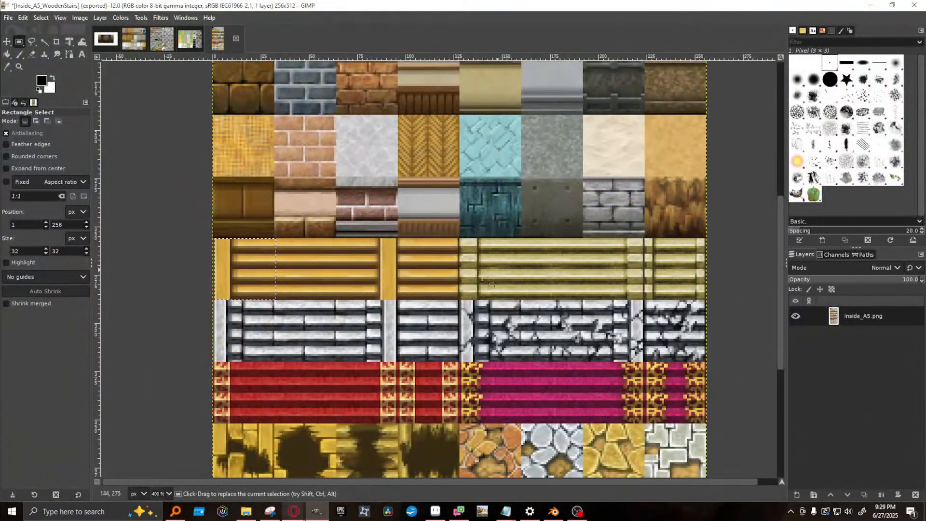
left_click(378, 265)
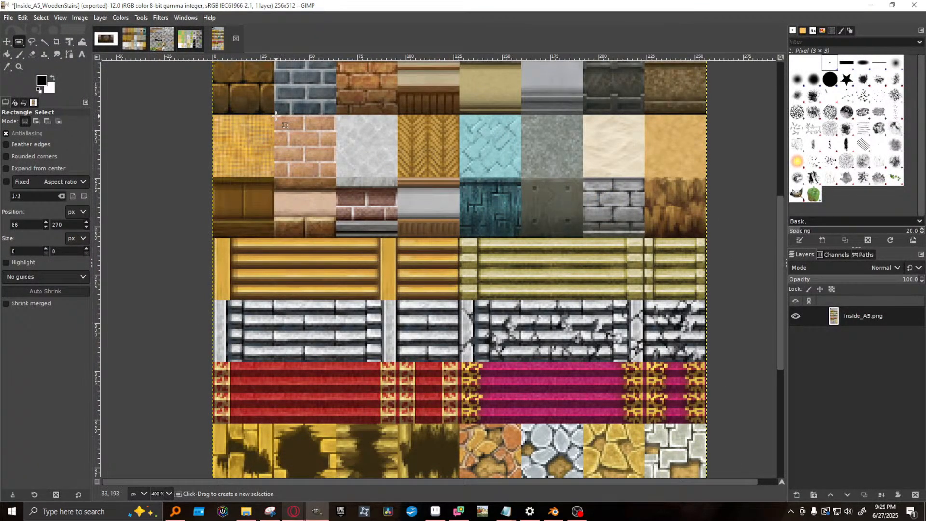
left_click_drag(275, 177, 337, 114)
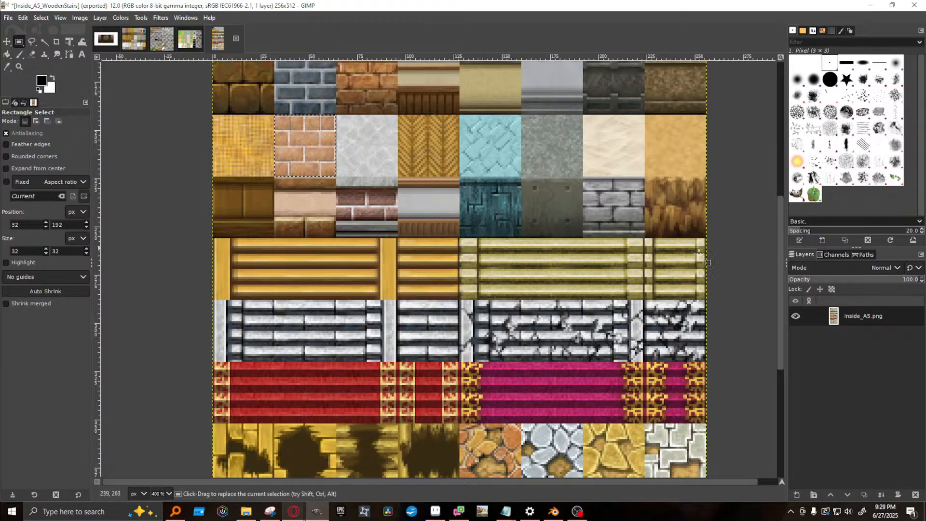
left_click(23, 17)
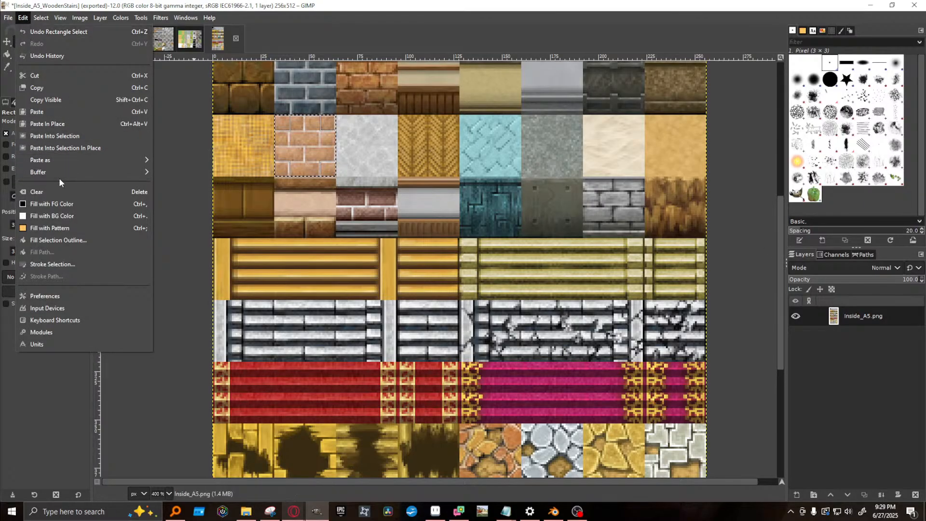
mouse_move(83, 22)
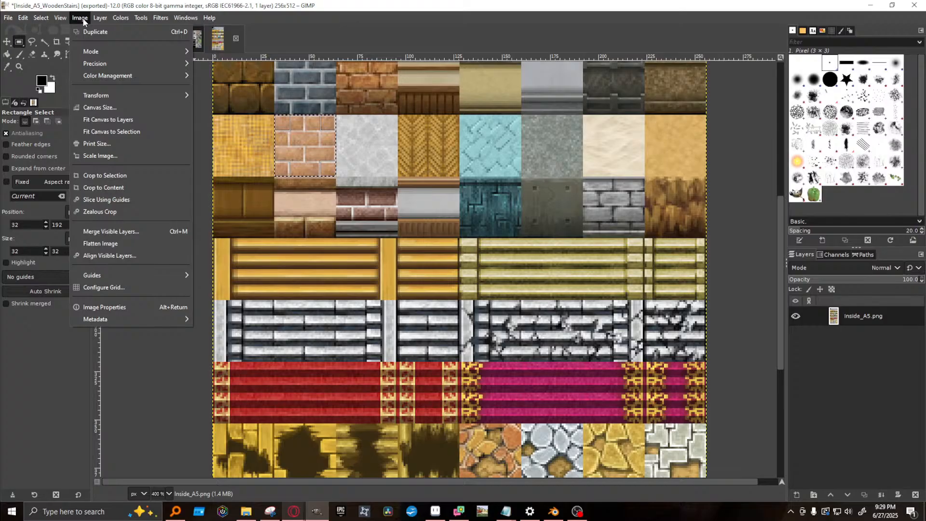
left_click(128, 176)
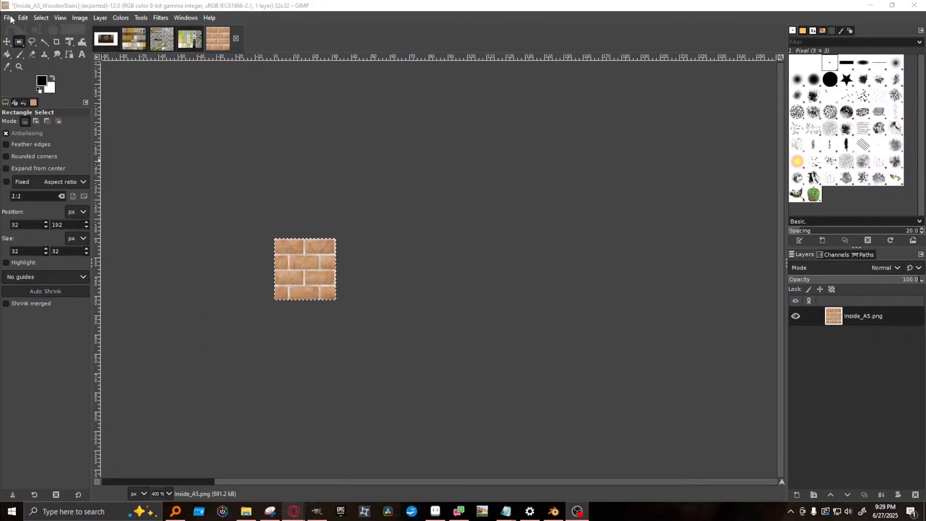
Step: Export the cropped brick tile as Inside_A5_BrickWall.png and undo the crop to restore the full tileset
left_click(9, 18)
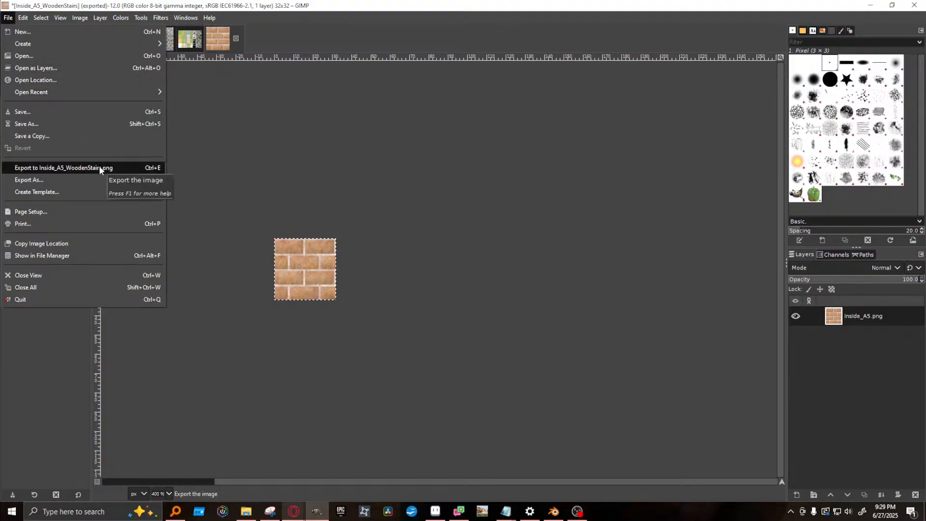
left_click(78, 182)
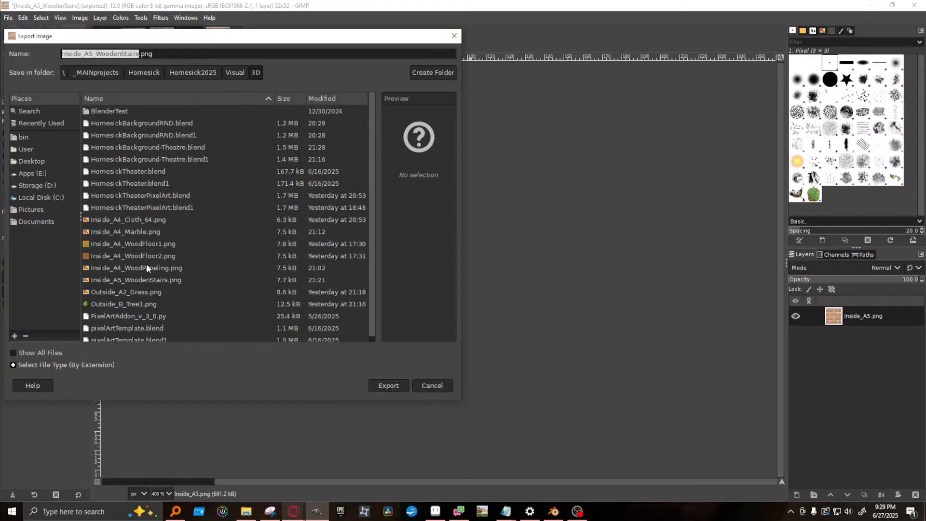
left_click_drag(96, 54, 135, 56)
type("Brick")
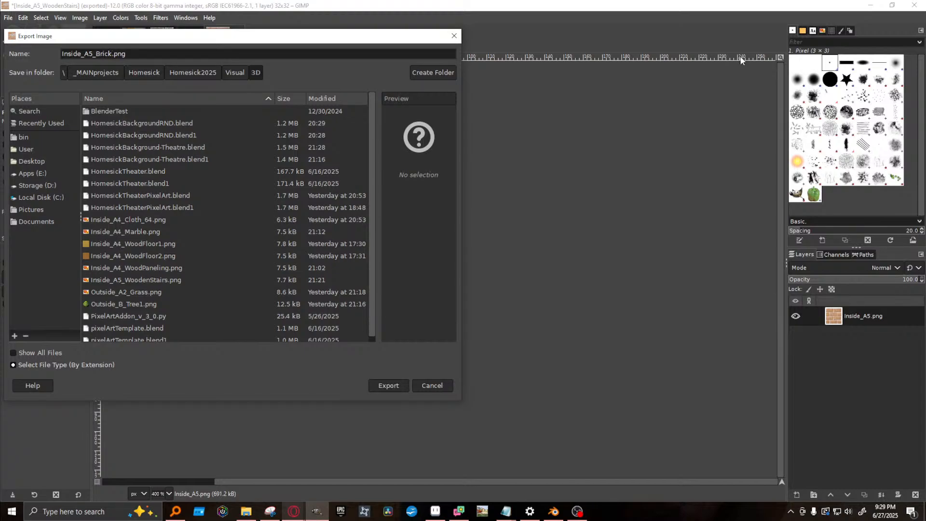
type("Q")
key("BackSpace")
type("Wall")
left_click(389, 385)
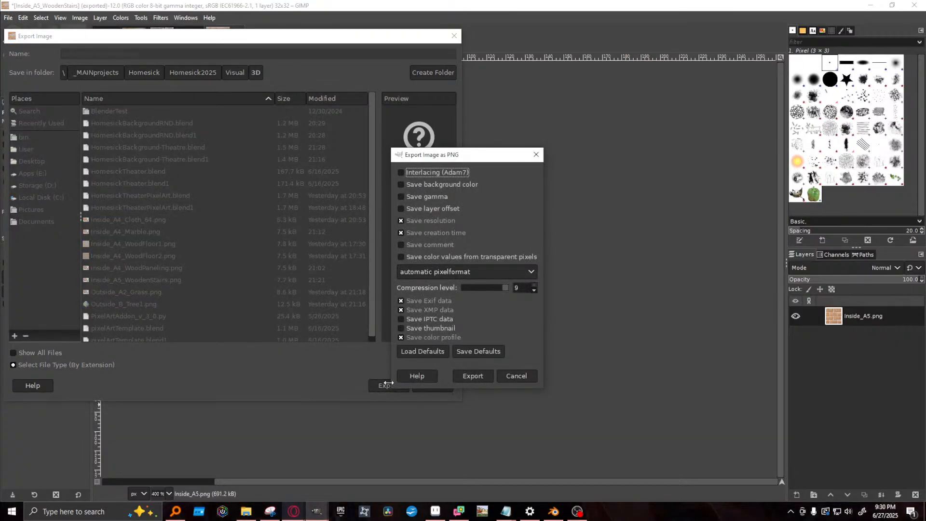
left_click(488, 376)
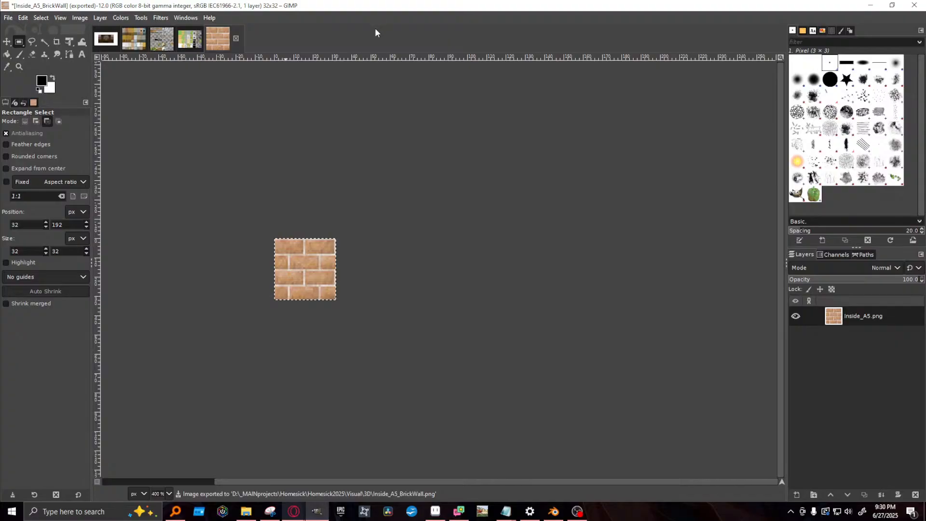
key("ctrl+z")
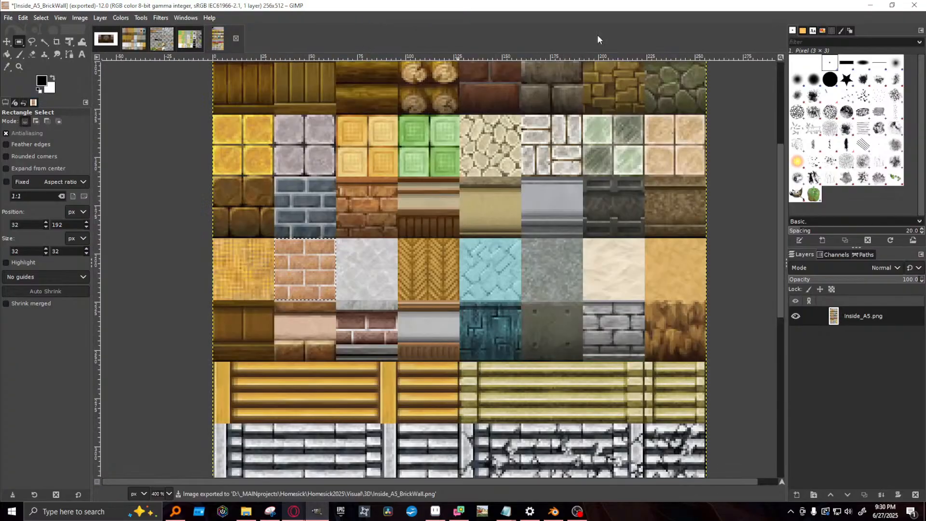
Step: Return to Blender and replace the WoodFloor material slot with an empty slot on the back wall panel at X 5 m
left_click(871, 6)
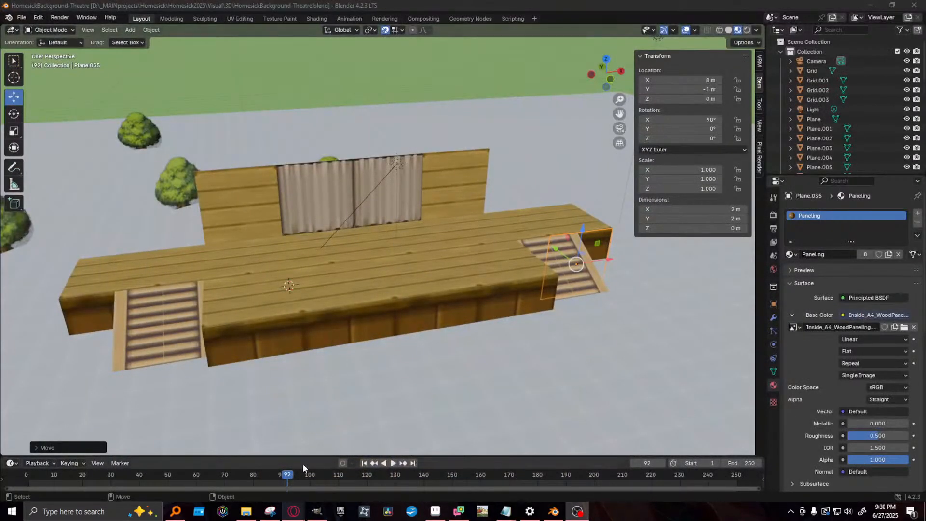
left_click(465, 202)
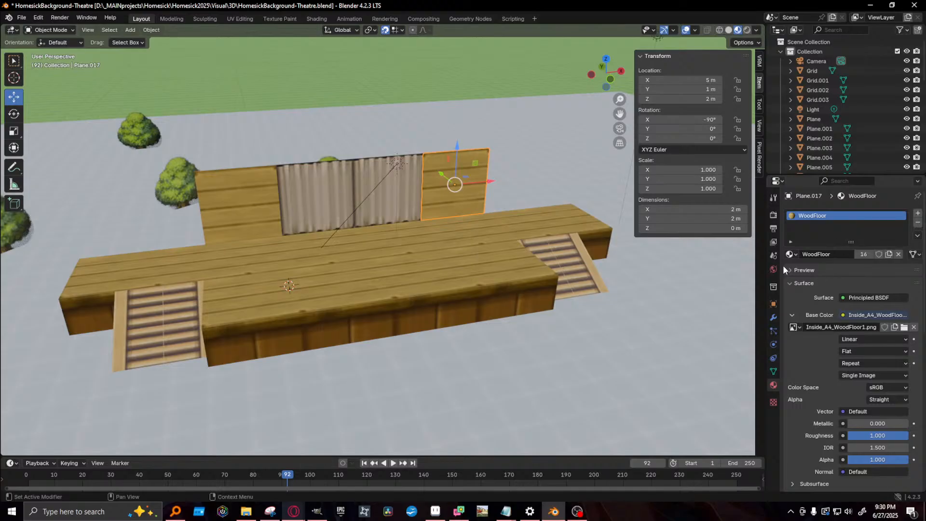
left_click(919, 212)
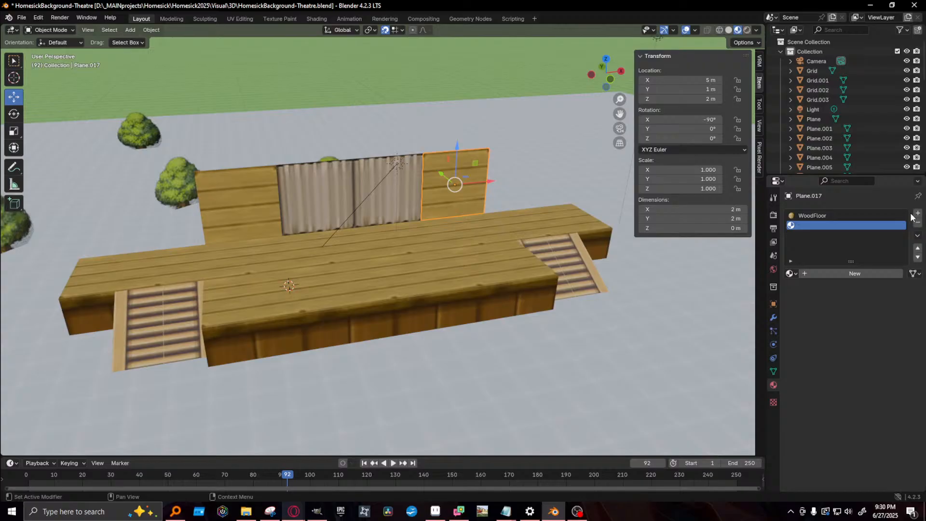
left_click(866, 216)
left_click(918, 222)
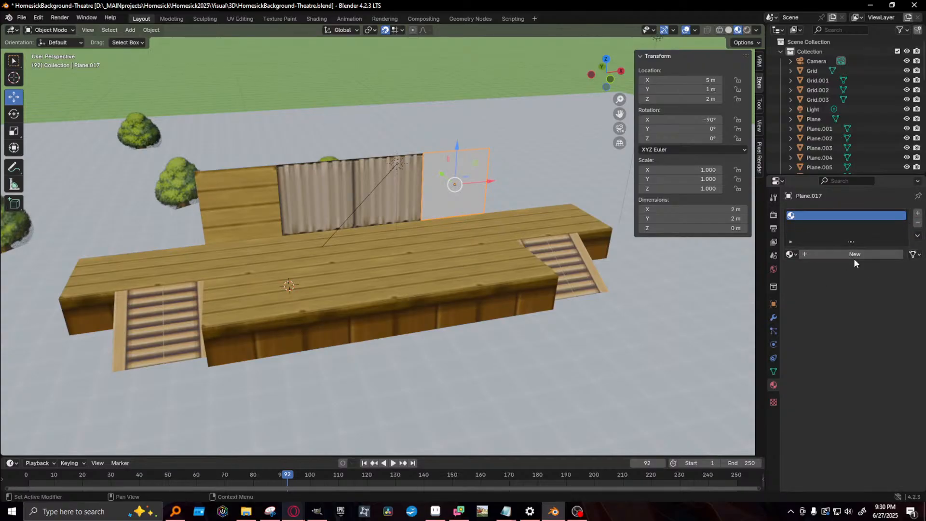
Step: Create a new material for the back wall panel with Inside_A5_BrickWall.png as its base color image texture
left_click(830, 253)
left_click(843, 315)
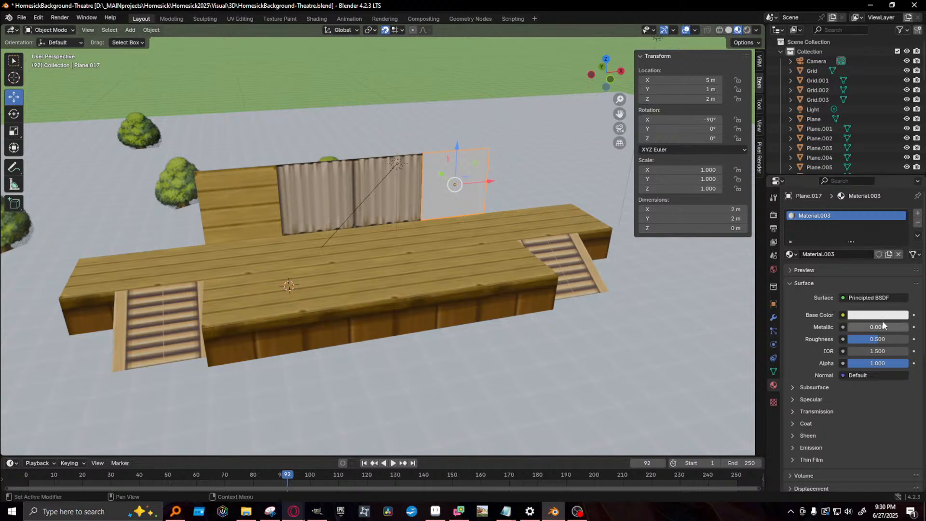
left_click(843, 315)
left_click(620, 380)
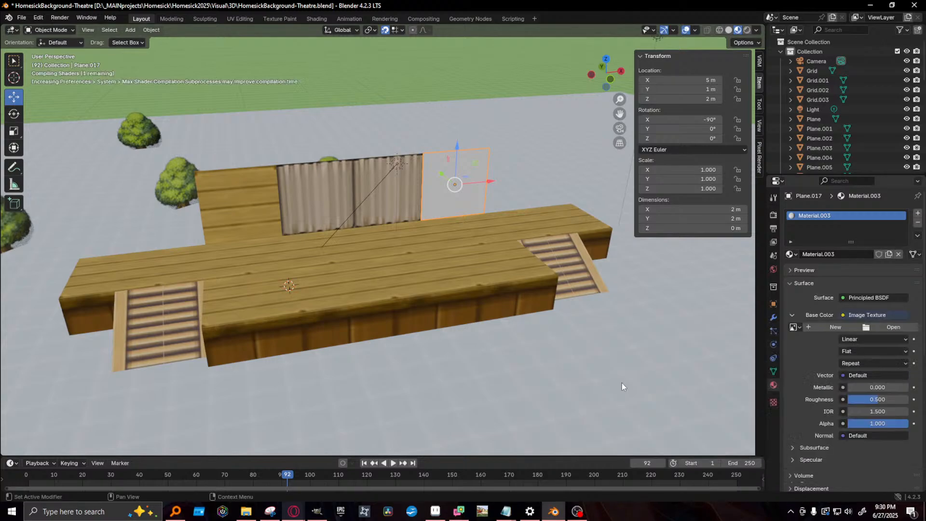
left_click(914, 327)
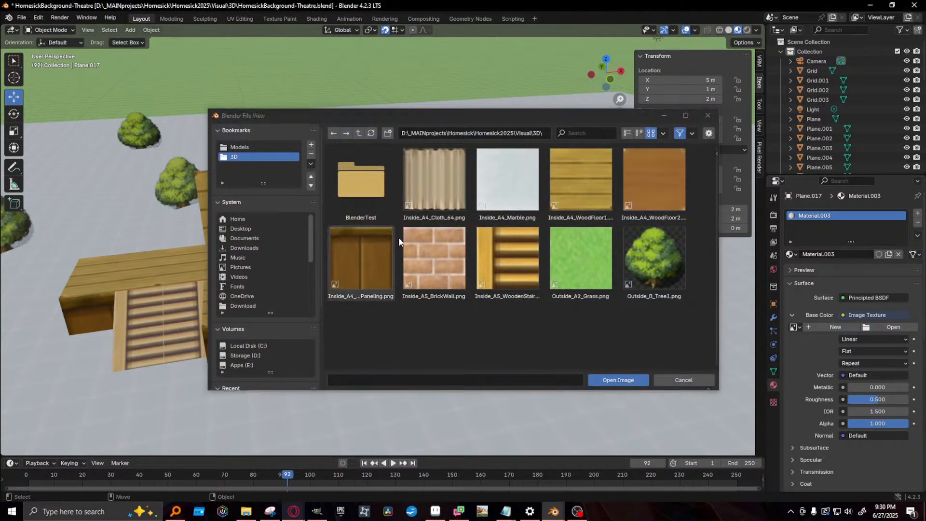
left_click(434, 261)
left_click(612, 379)
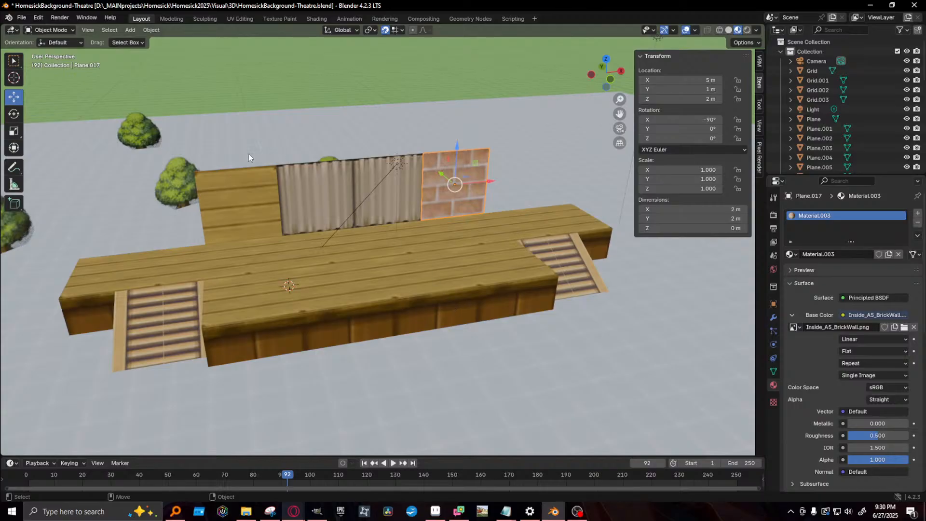
Step: Rename the new material on the back wall panel at X 5 m as Brick
left_click(841, 254)
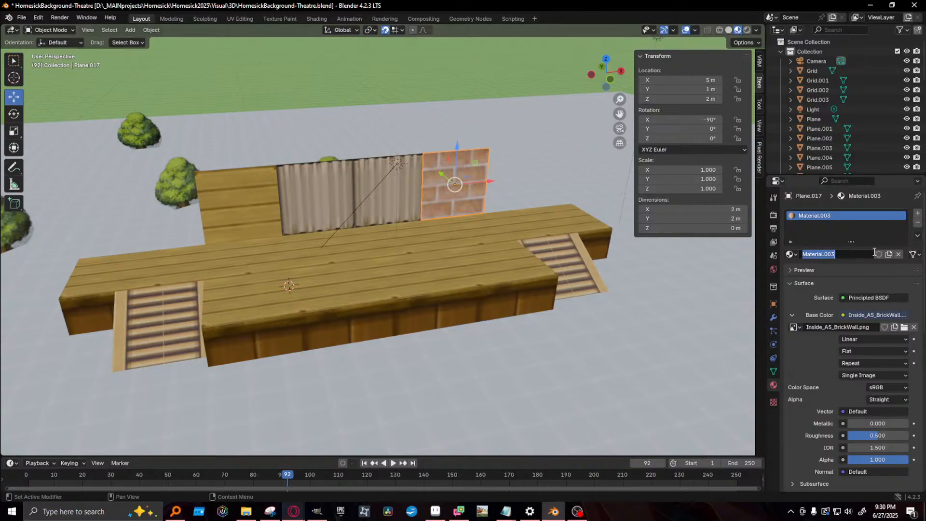
type("Brick")
key("Return")
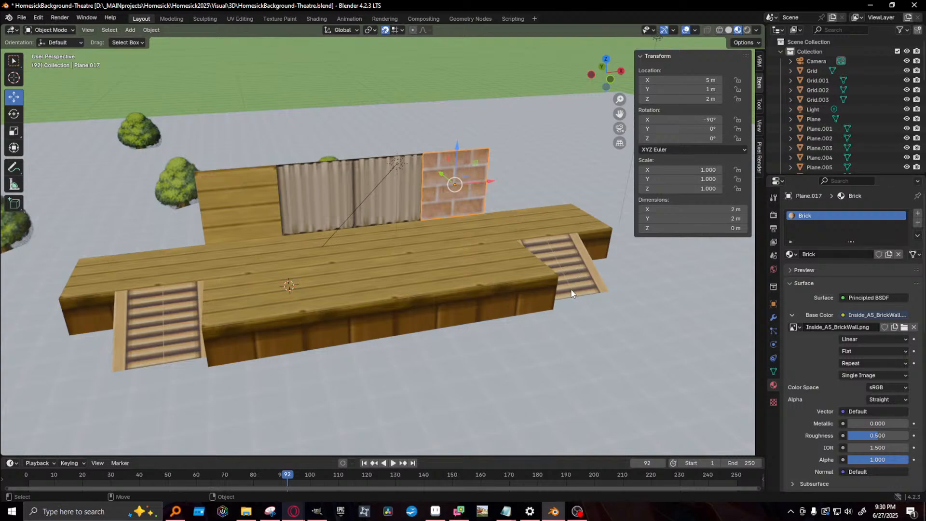
left_click(256, 195)
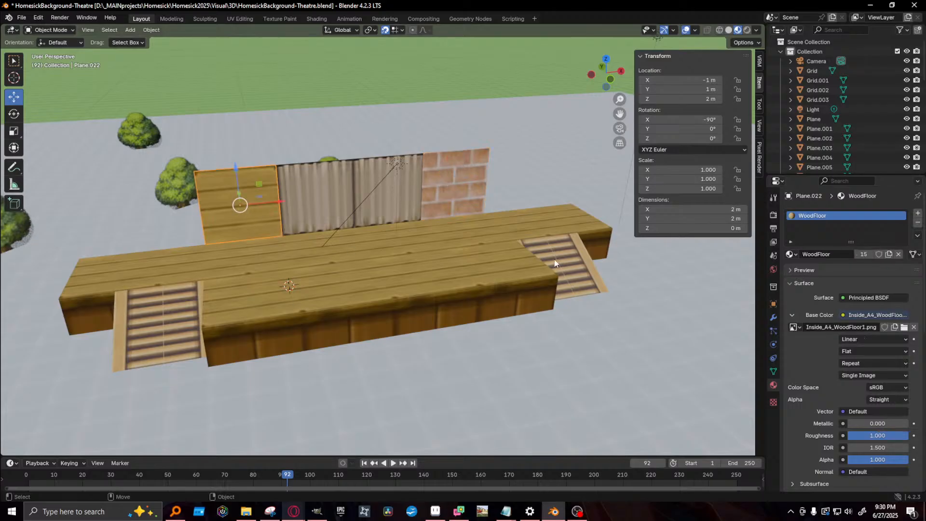
left_click(790, 256)
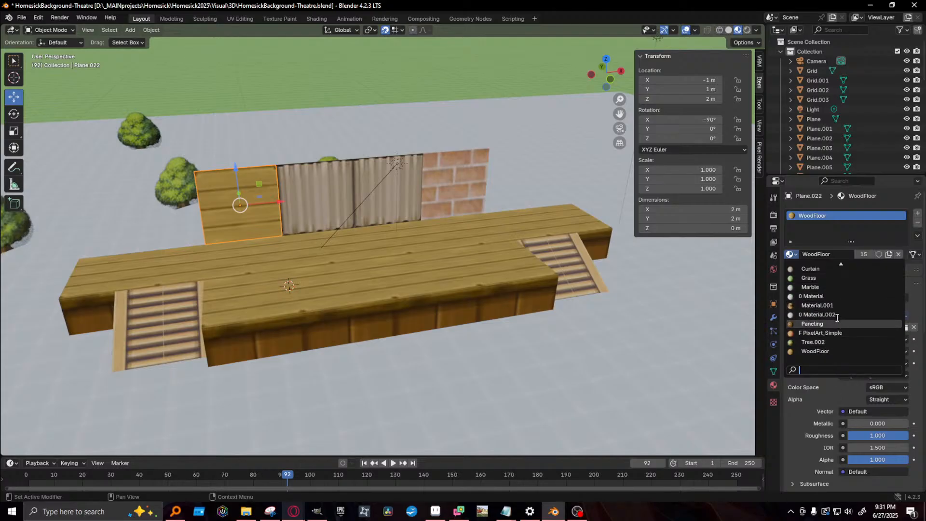
left_click(465, 169)
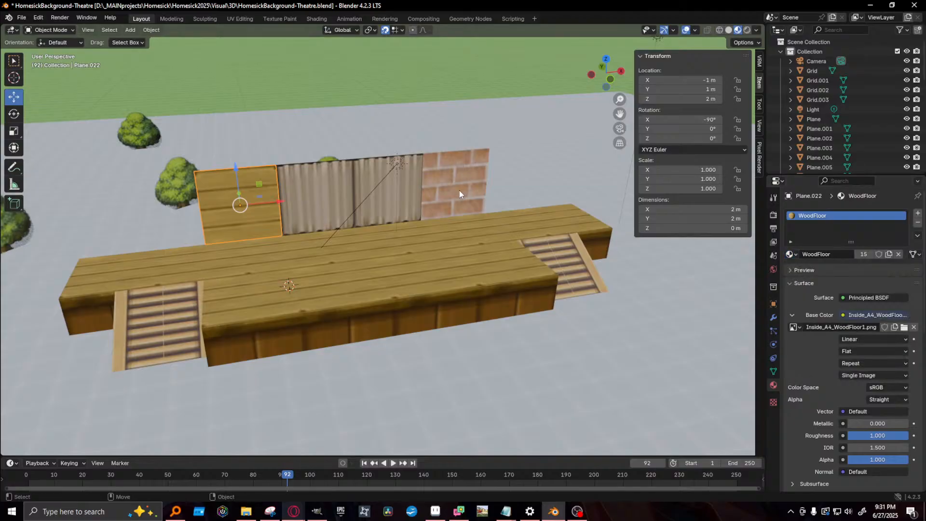
left_click(459, 192)
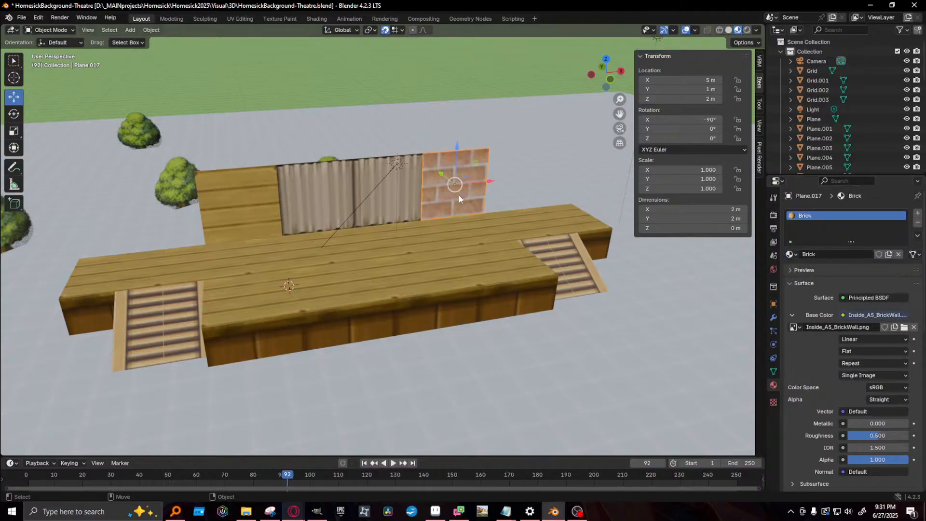
left_click(793, 254)
left_click(384, 298)
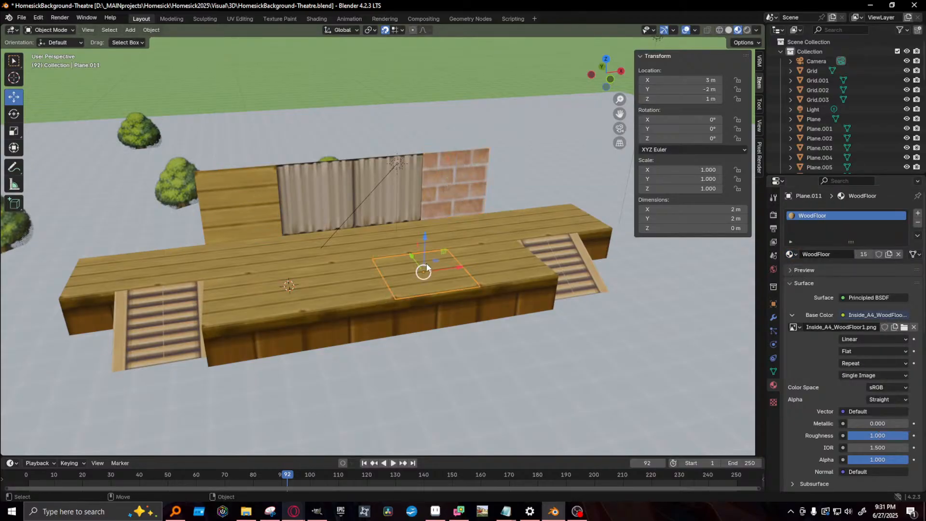
left_click(230, 190)
double_click(827, 253)
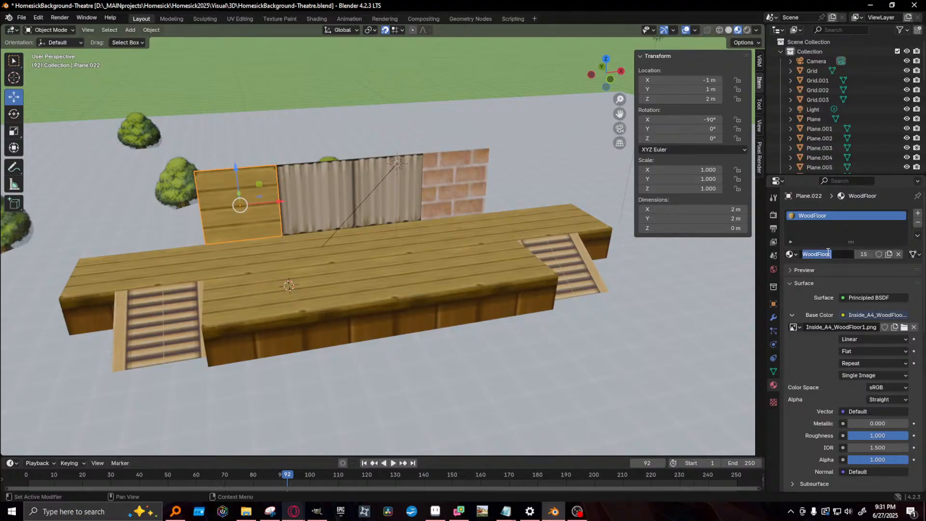
left_click(792, 254)
left_click(792, 254)
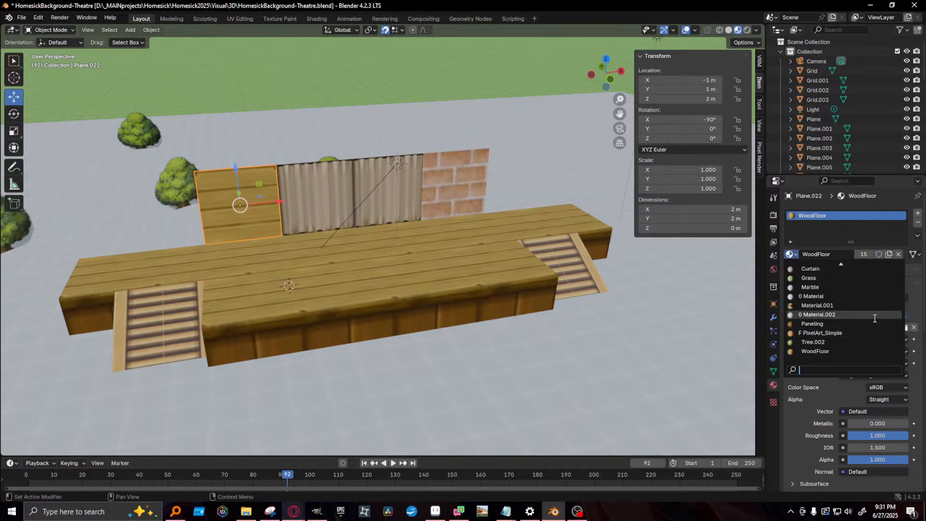
left_click(919, 283)
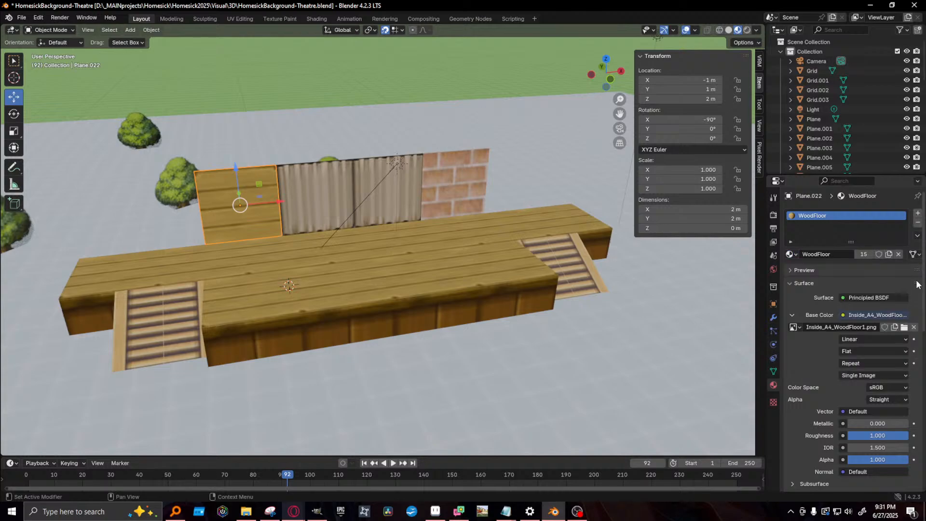
left_click(400, 295)
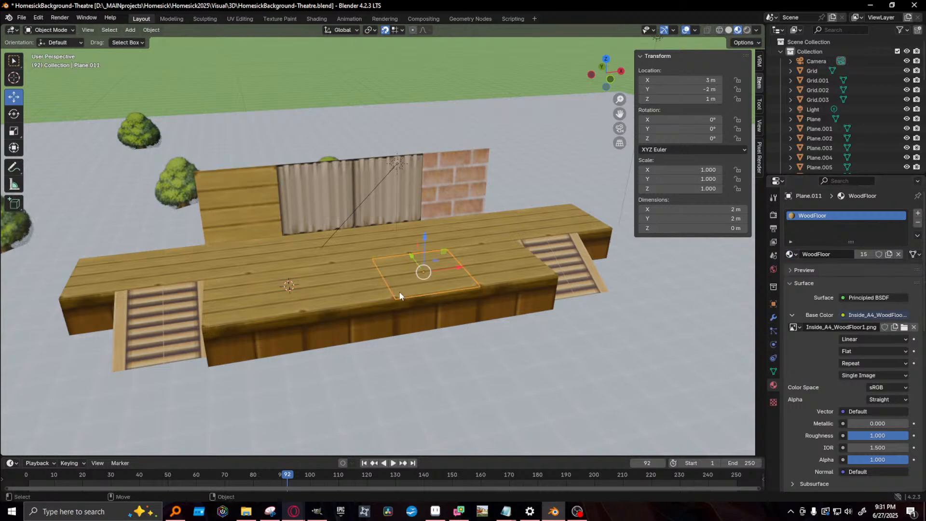
left_click(442, 167)
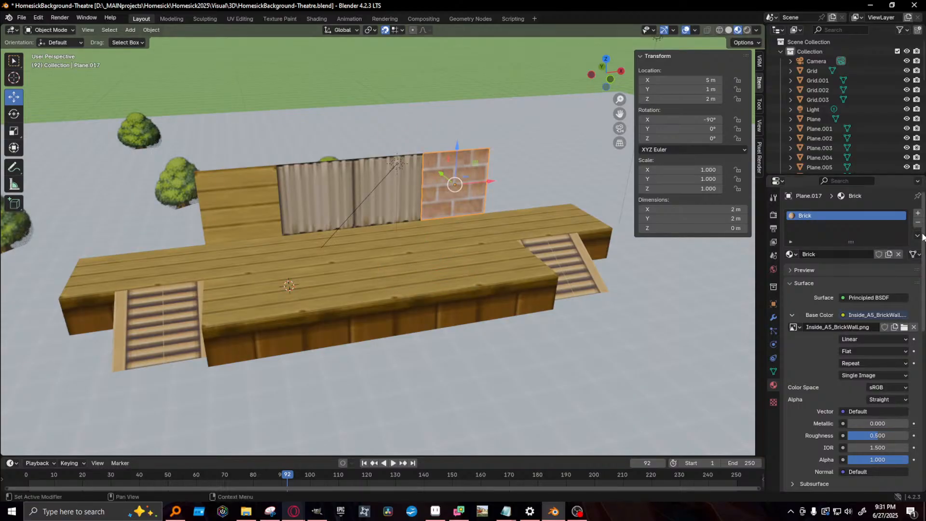
Step: Assign the existing Brick material to the back wall panel at X -1 m in place of WoodFloor
left_click(242, 204)
left_click(791, 254)
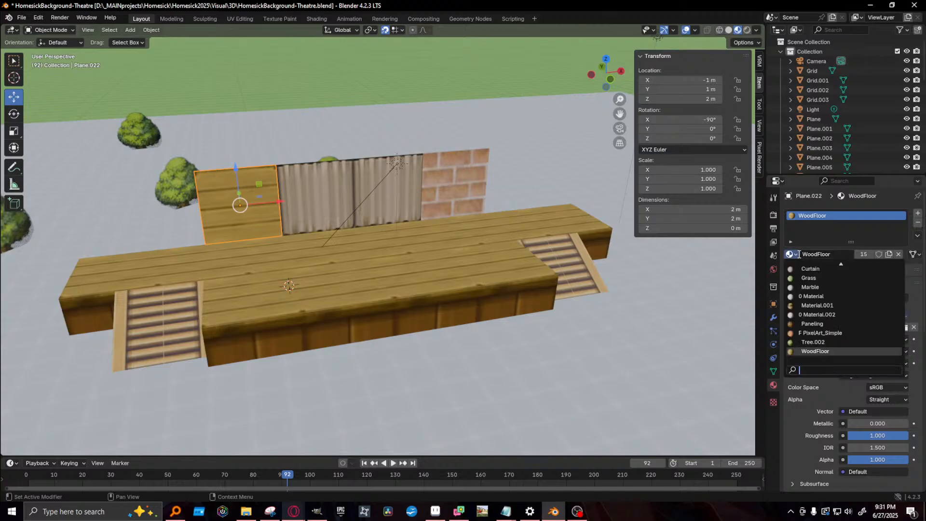
left_click(841, 265)
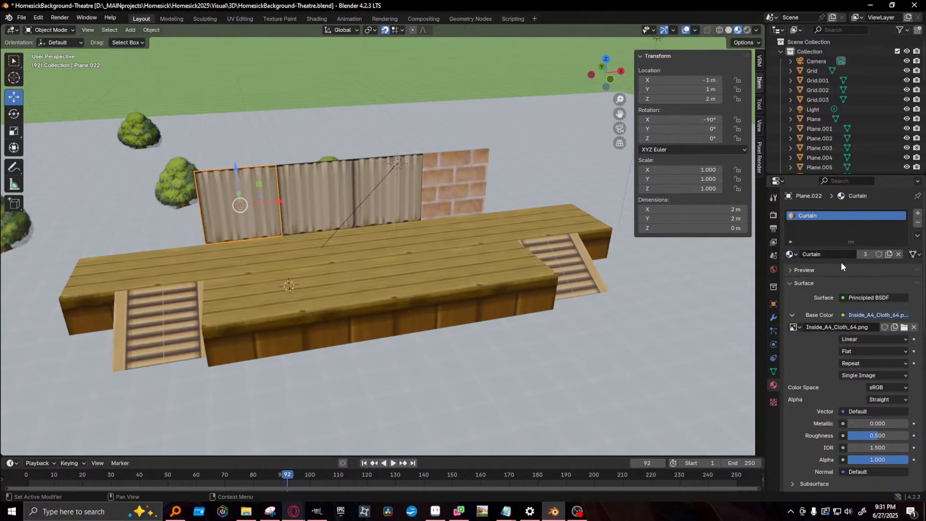
left_click(791, 255)
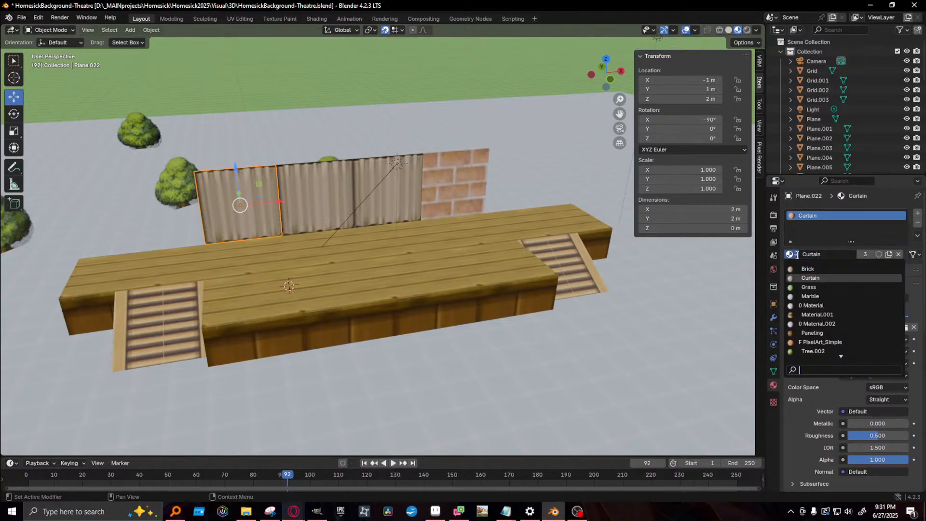
scroll(838, 350, "down", 1)
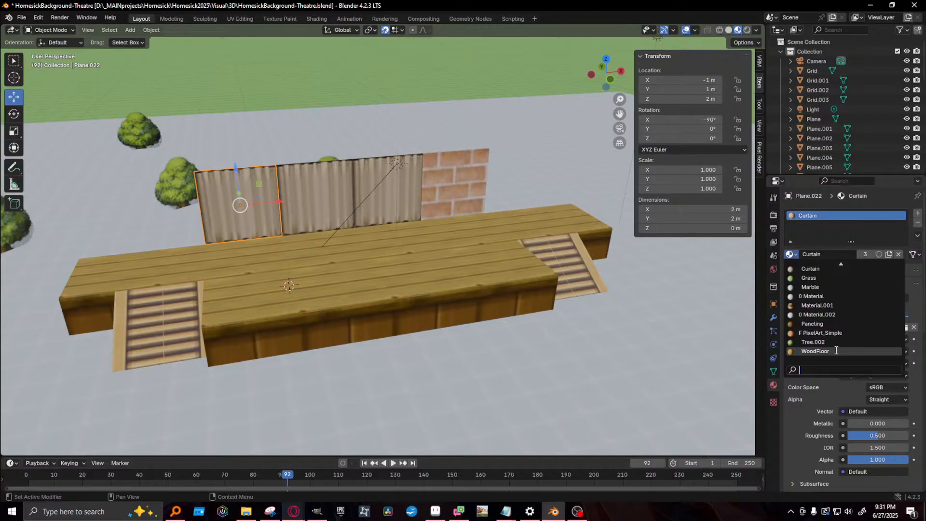
scroll(845, 340, "up", 1)
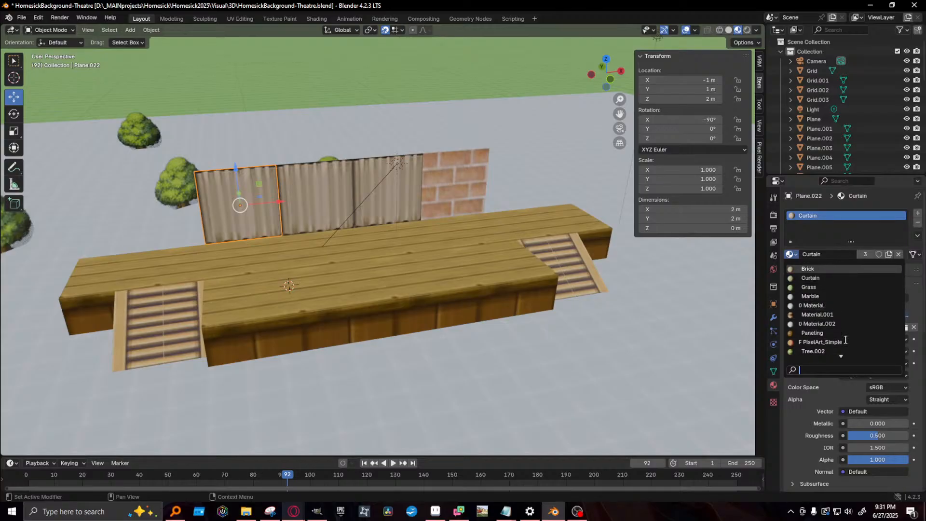
left_click(808, 268)
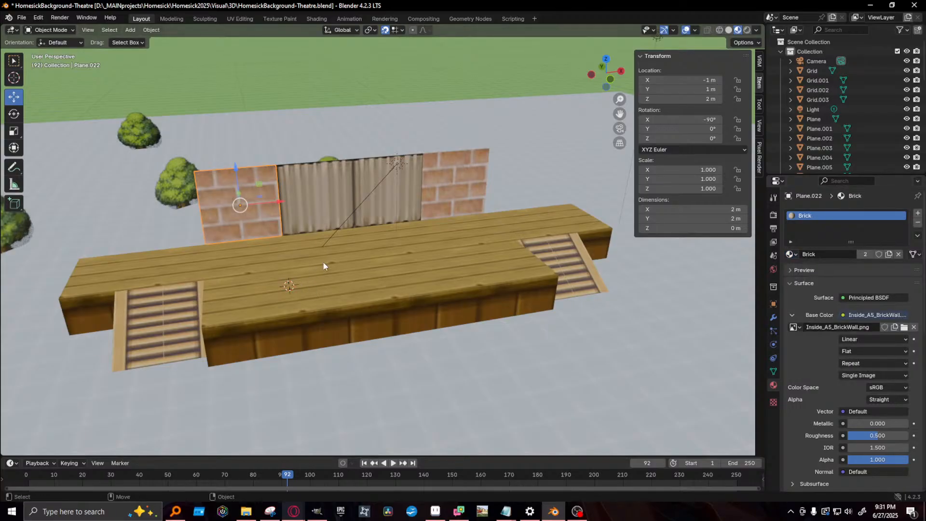
Step: Duplicate the brick panel at X 5 m and place the copy beside it at X 7 m, Y 1 m, Z 2 m
left_click(454, 199)
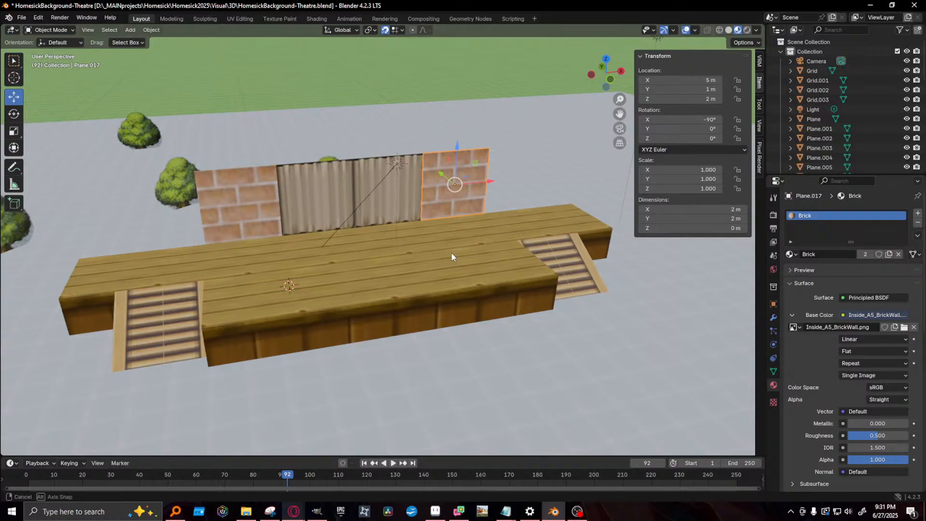
middle_click_drag(452, 253, 442, 271)
key("shift+d")
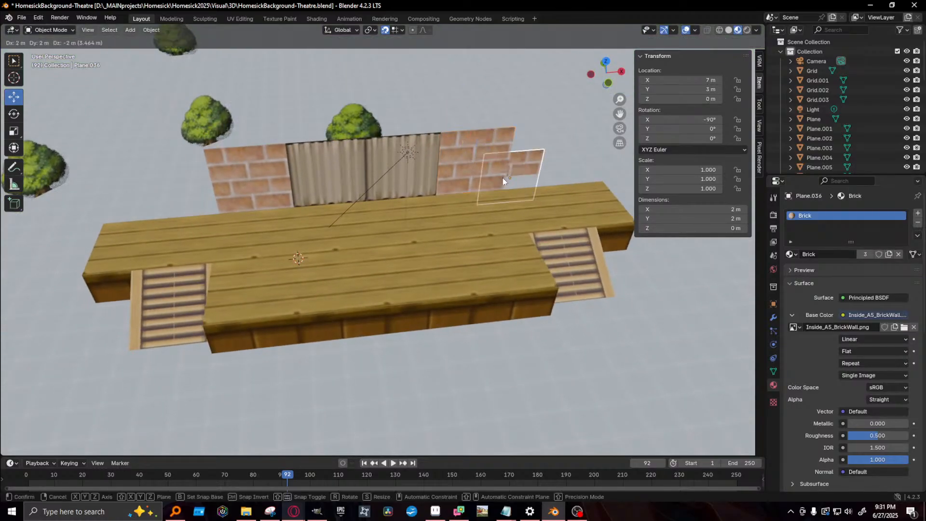
left_click(505, 178)
left_click_drag(498, 159, 517, 200)
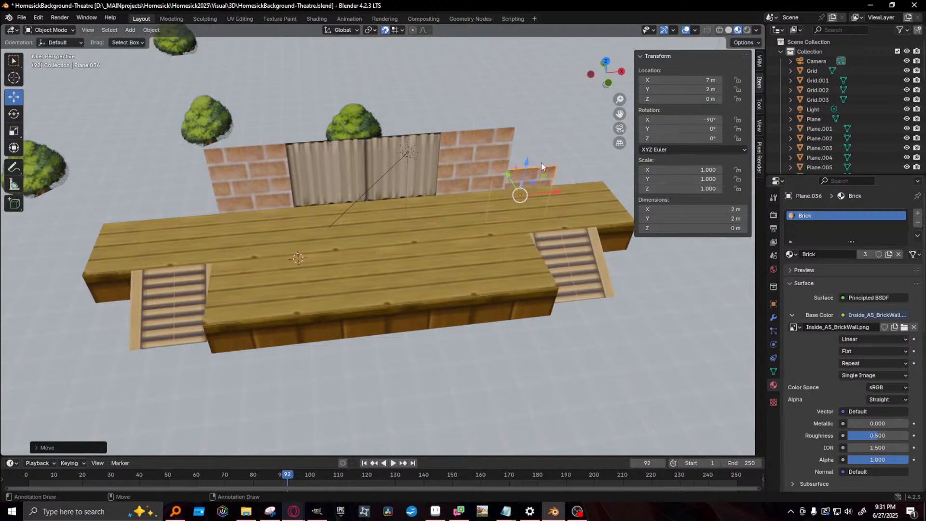
left_click_drag(527, 162, 546, 151)
Step: Duplicate the brick panel at X 7 m and place the copy at X 9 m, Y 1 m, Z 2 m
middle_click_drag(517, 198, 434, 213, "shift")
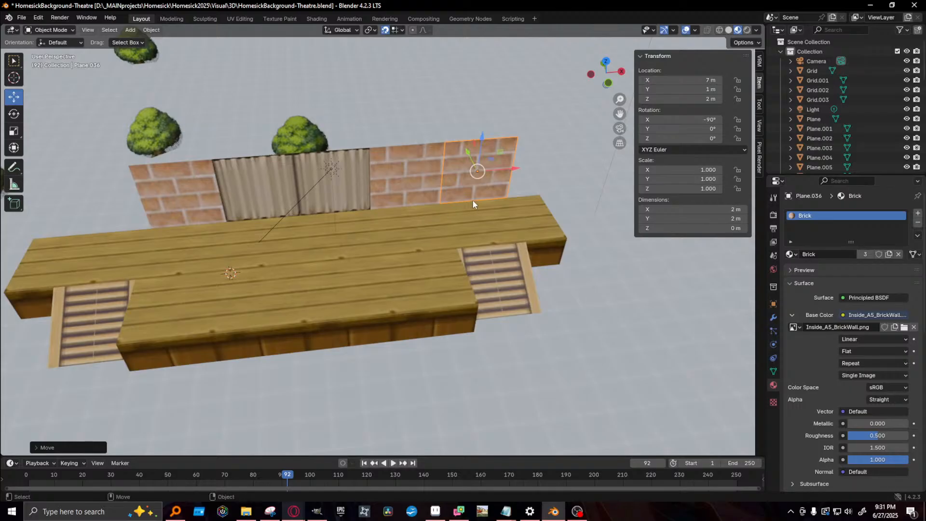
key("shift+d")
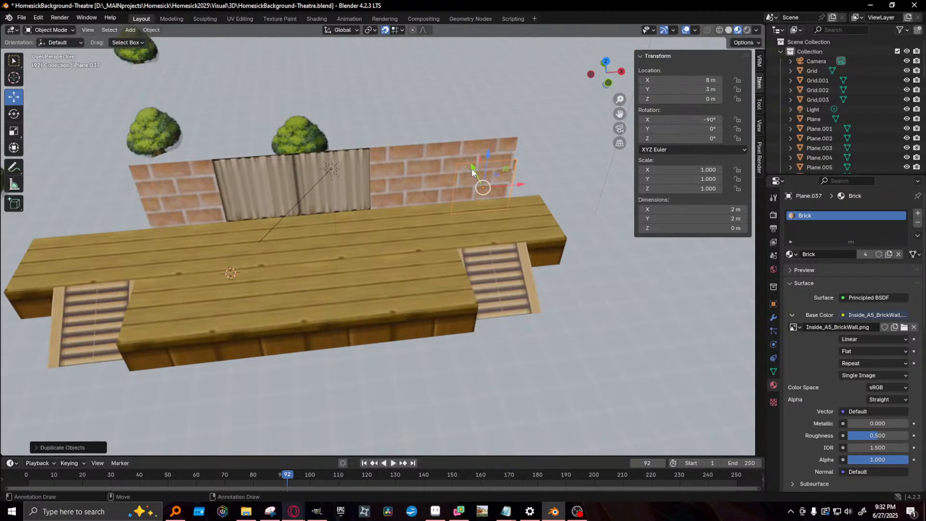
key("y")
left_click(507, 227)
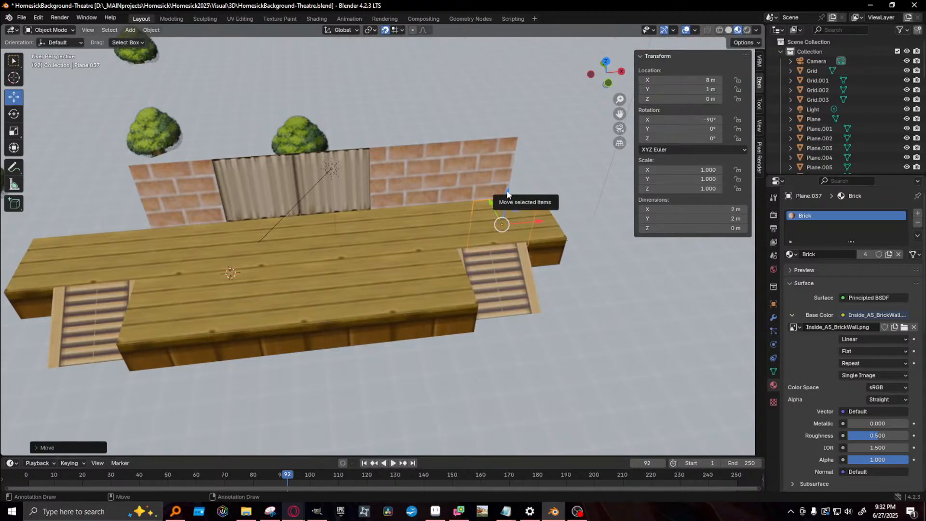
left_click_drag(511, 191, 490, 193)
Step: Duplicate the brick panel at X -1 m and place the copy at X -3 m, Y 1 m, Z 2 m
left_click(196, 192)
middle_click_drag(87, 244, 332, 247, "shift")
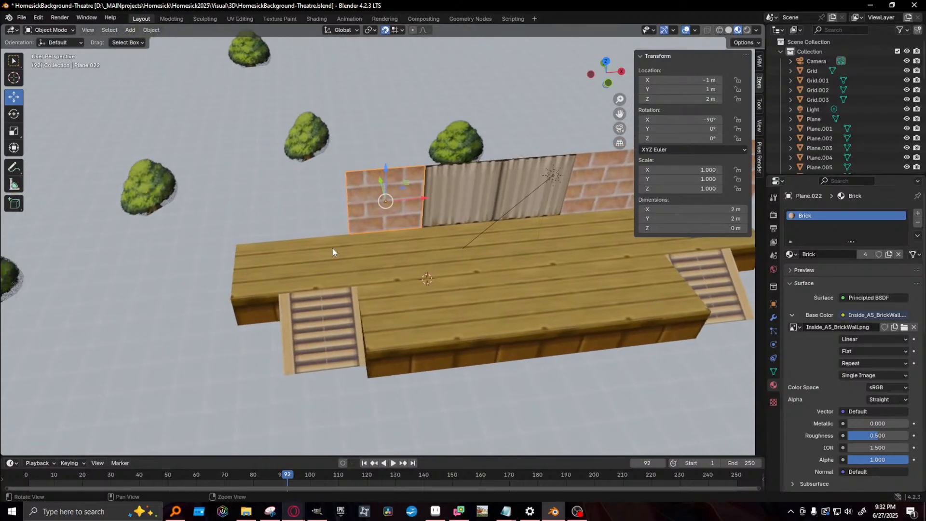
key("shift+d")
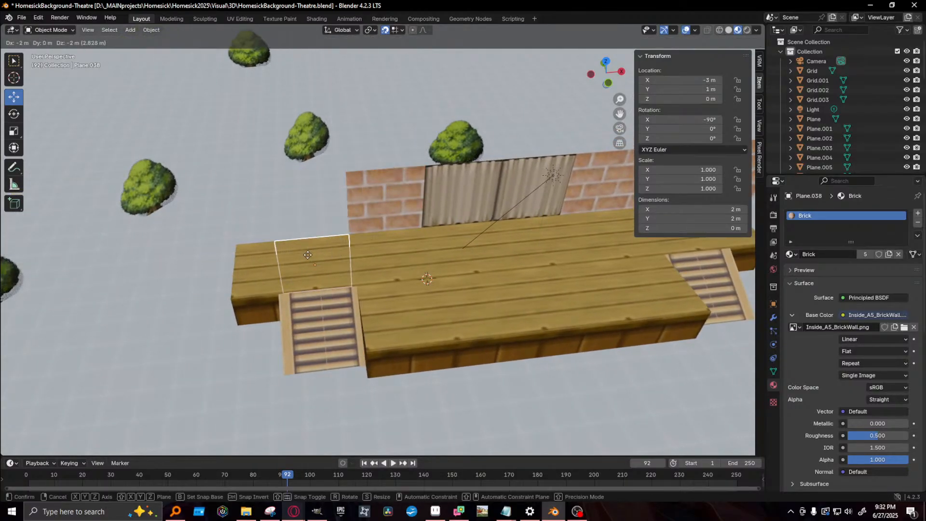
left_click(314, 235)
middle_click_drag(317, 242, 348, 250)
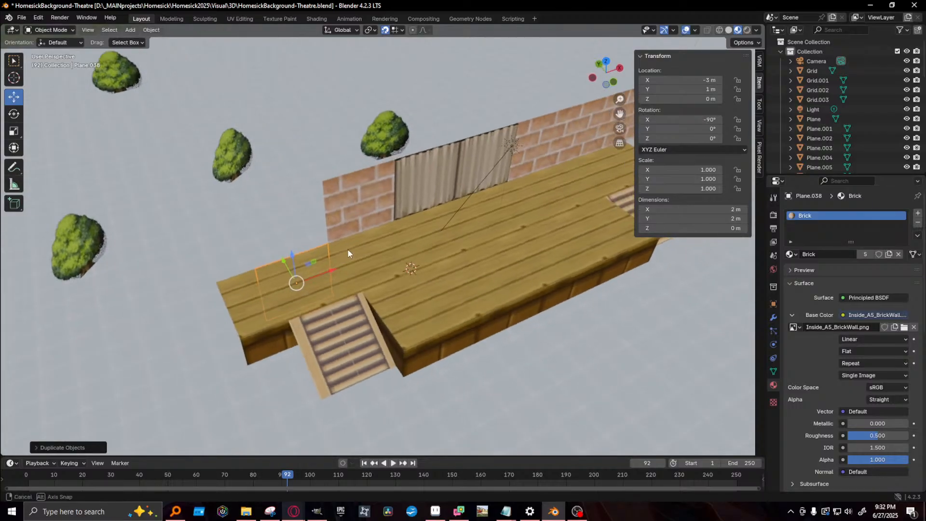
left_click_drag(294, 252, 305, 239)
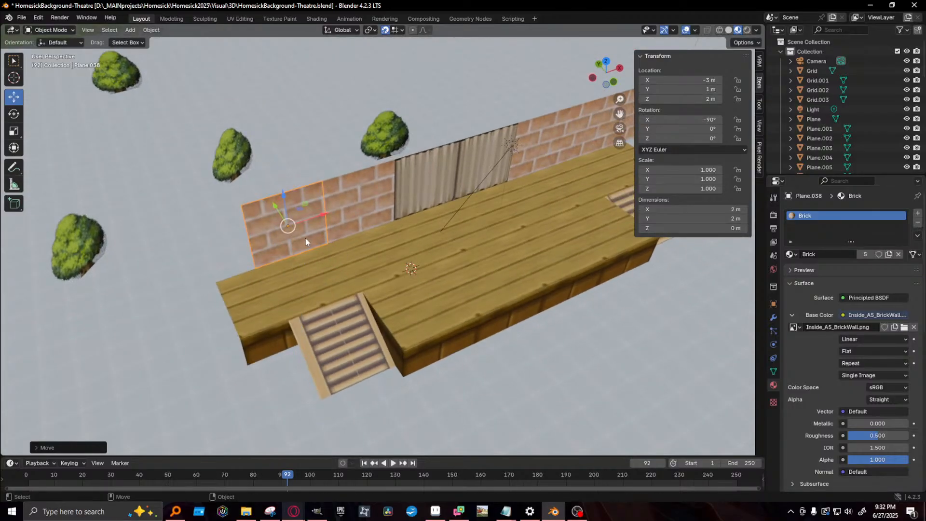
Step: Duplicate the brick panel at X -3 m to X -5 m and move the copy into line with the back wall
key("shift+d")
key("x")
left_click_drag(231, 267, 208, 268)
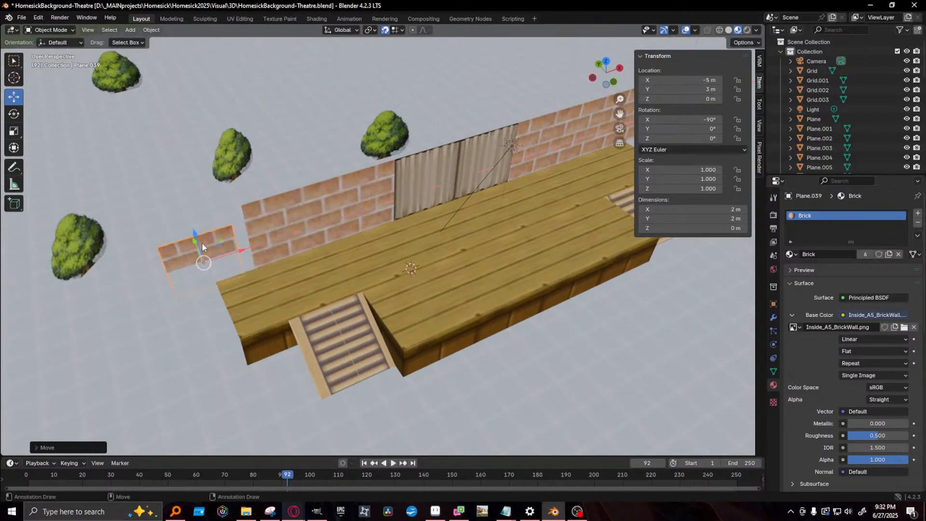
middle_click_drag(202, 245, 219, 241)
left_click_drag(167, 284, 197, 255)
Step: Duplicate the end brick panel at X 9 m and place the copy at X 9 m, Y 0 m, Z 0 m
middle_click_drag(413, 302, 471, 215)
left_click(471, 215)
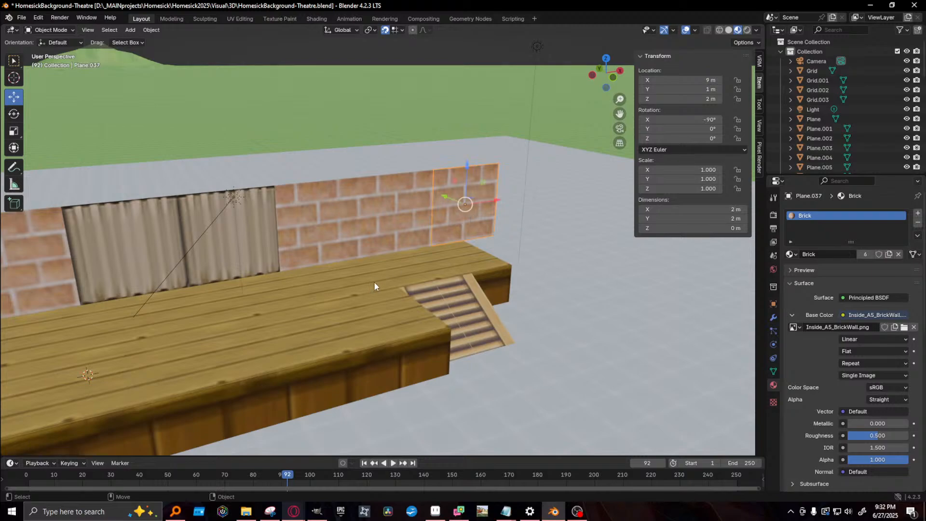
middle_click_drag(374, 281, 338, 262)
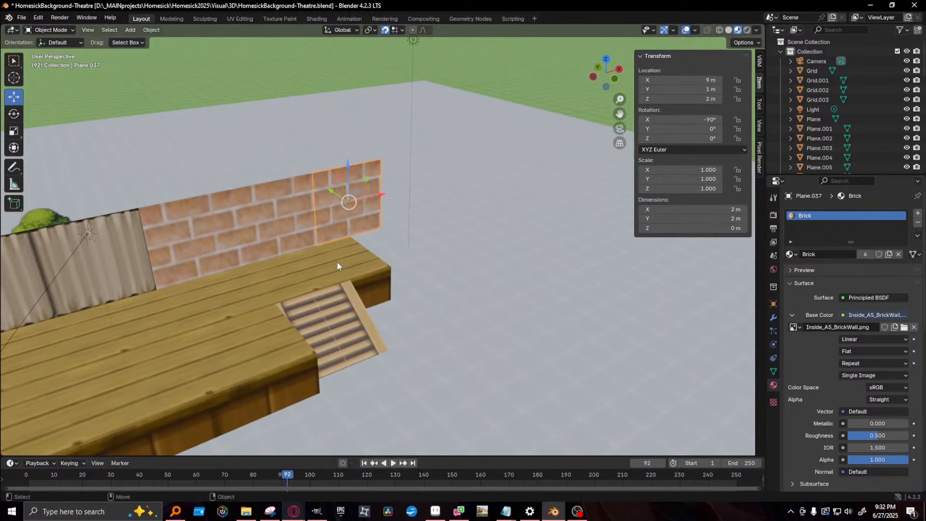
key("shift+d")
left_click(337, 265)
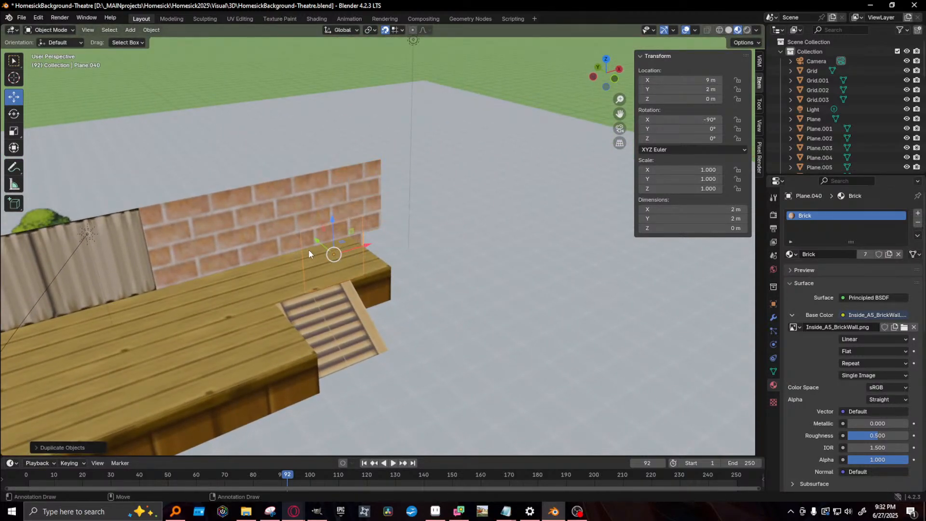
left_click_drag(309, 250, 244, 300)
Step: Rotate the duplicated brick panel to 90° about Z as a side wall for the stage
key("shift+space")
key("r")
left_click(716, 139)
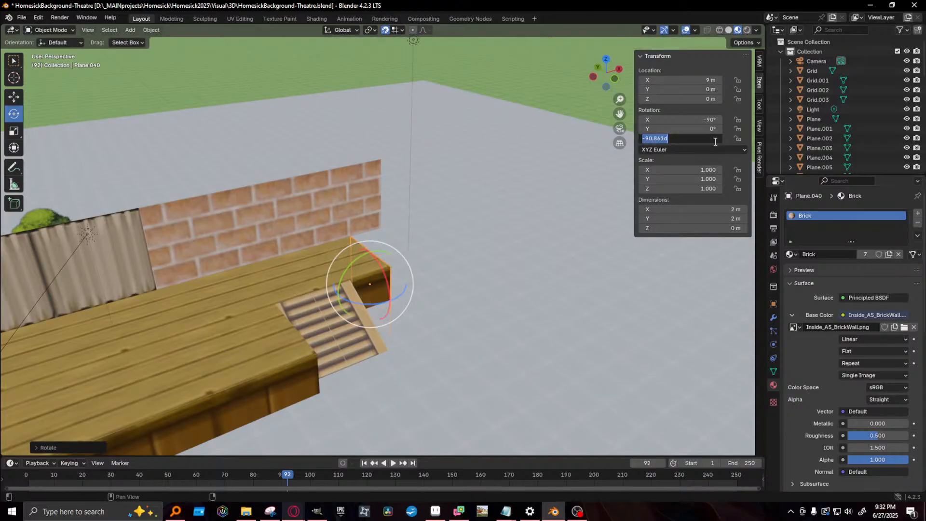
type("90")
key("Return")
Step: Raise the rotated side wall panel to Z 2 m so that it stands on the stage floor
middle_click_drag(278, 215, 367, 255)
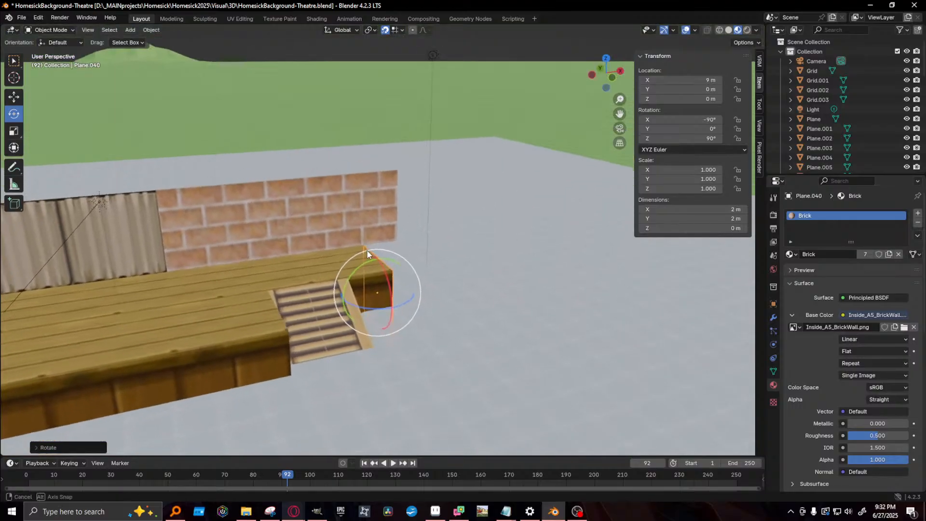
key("shift+space")
key("g")
left_click_drag(375, 249, 377, 181)
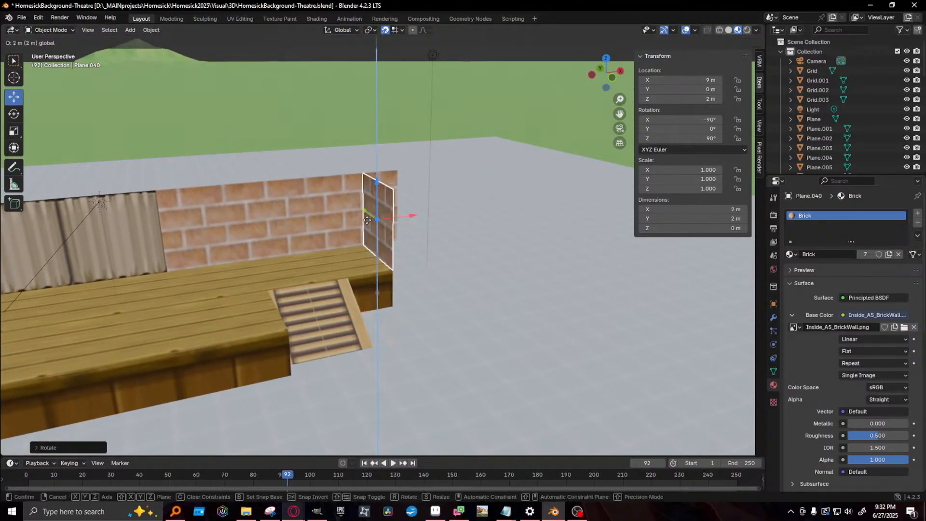
Step: Select the three brick back-wall panels from X 5 m to 9 m plus the adjoining side panel and lower them to Z 1 m
middle_click_drag(376, 181, 350, 282)
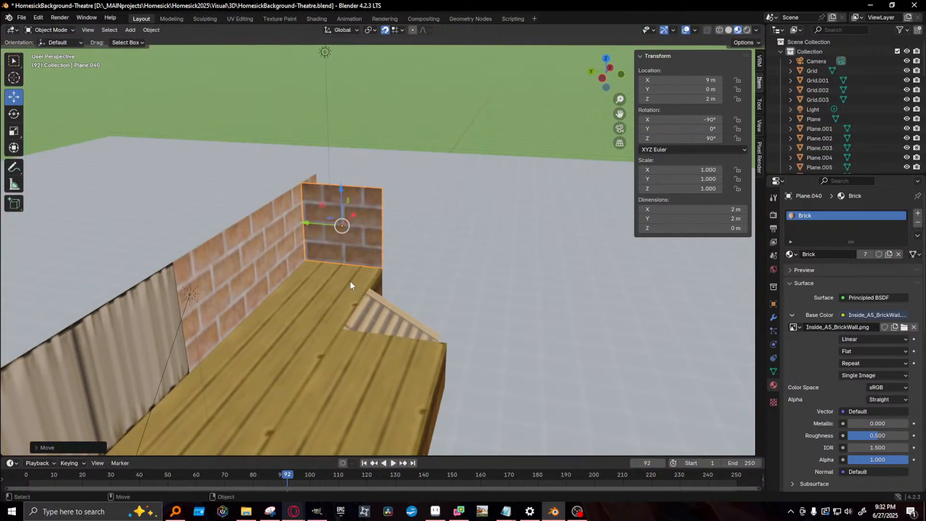
mouse_move(340, 276)
middle_mouse_down()
mouse_move(351, 273)
mouse_move(263, 262)
mouse_move(354, 265)
middle_mouse_up()
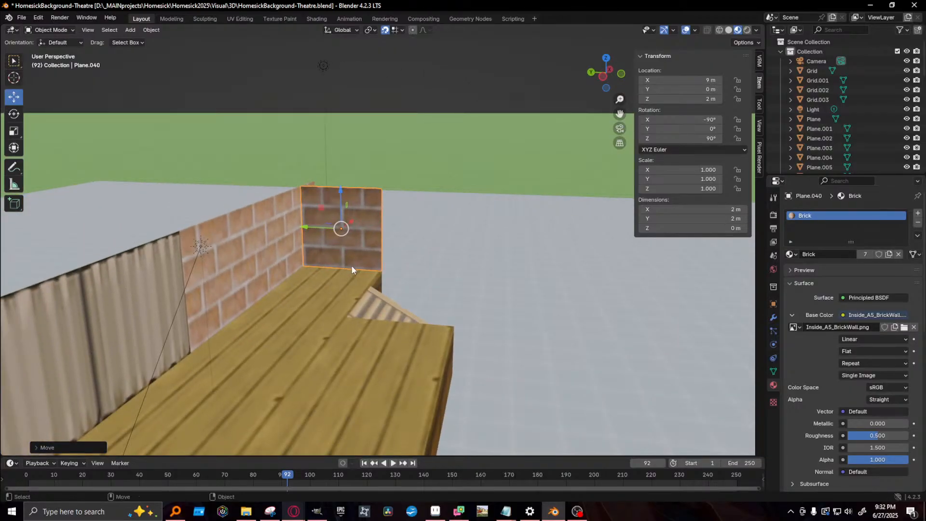
left_click(264, 250)
middle_click_drag(246, 264, 253, 281)
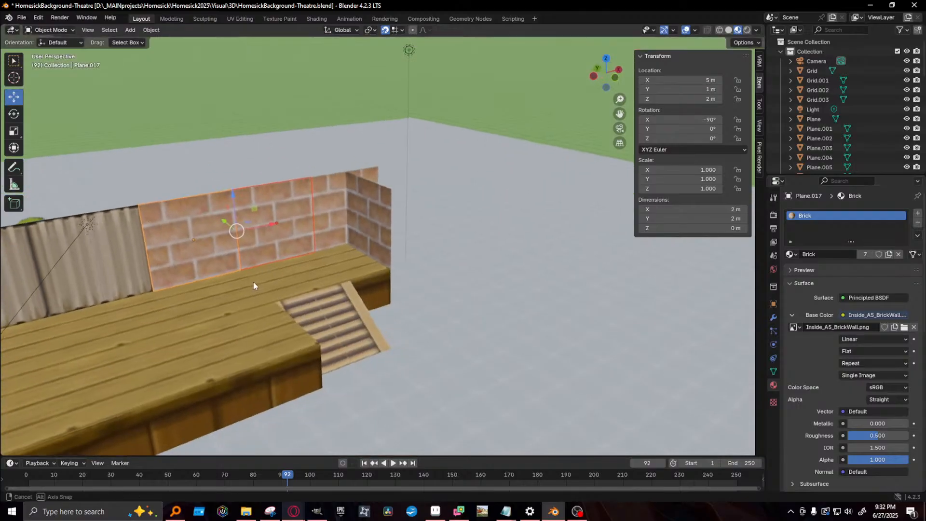
left_click(218, 242)
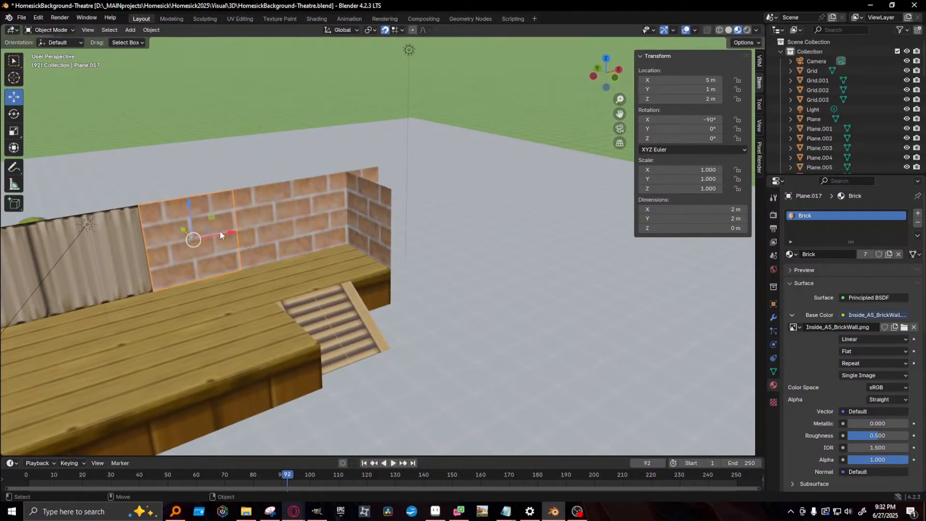
left_click(270, 225, "shift")
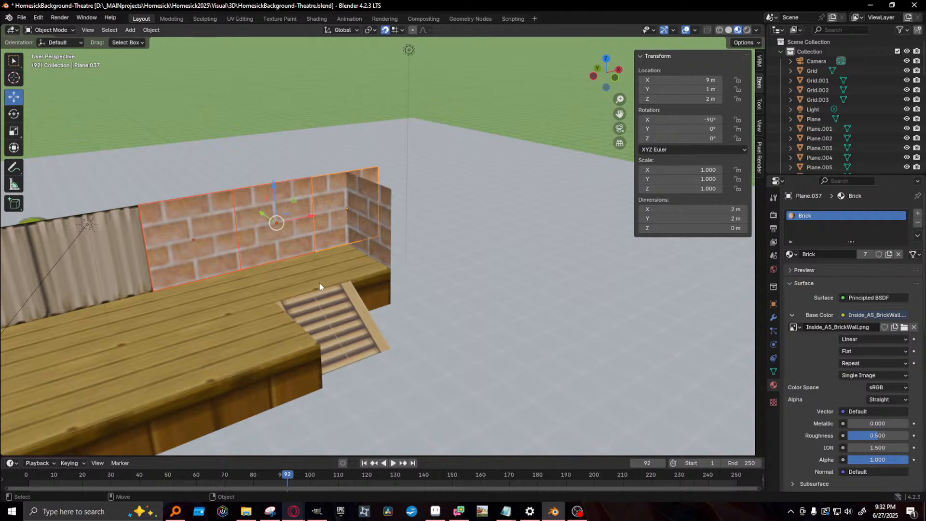
left_click(375, 219, "shift")
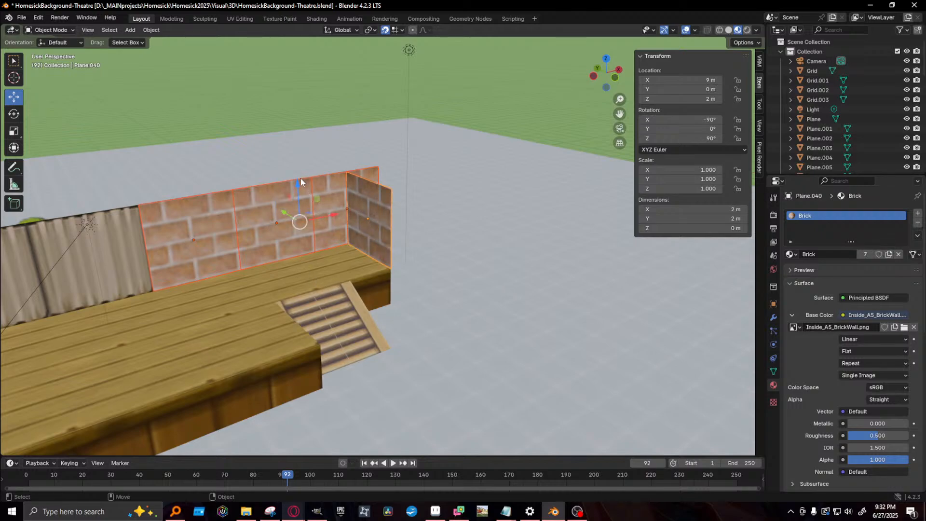
left_click_drag(299, 182, 280, 293)
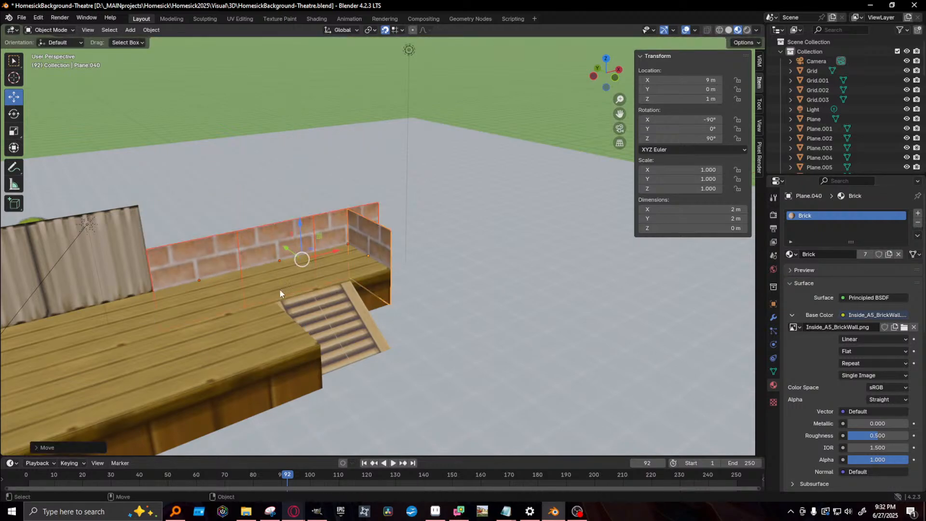
Step: Lower the three brick back-wall panels at X -1 m, -3 m and -5 m to Z 1 m as well
middle_click_drag(281, 293, 356, 240)
left_click(77, 262)
scroll(61, 273, "down", 2)
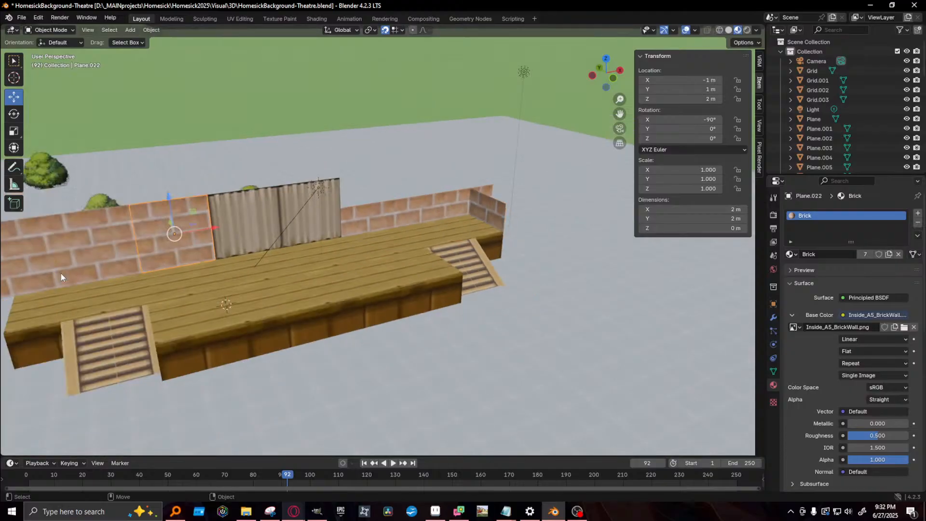
middle_click_drag(60, 273, 118, 253, "shift")
left_click(140, 230, "shift")
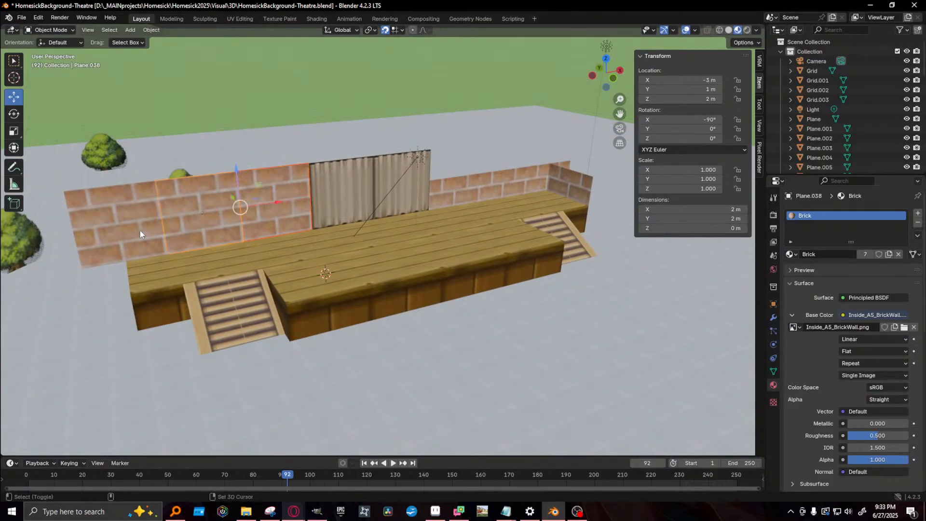
left_click_drag(198, 170, 203, 205)
Step: Duplicate the four lowered brick panels on the positive X side and raise the copies to Z 3 m as an upper row
left_click(575, 183)
left_click(531, 186, "shift")
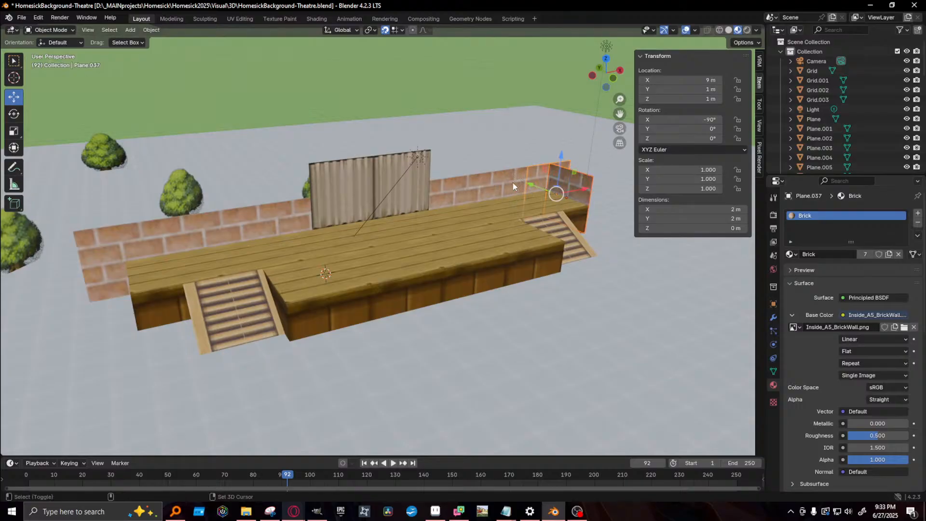
left_click(511, 186, "shift")
left_click(461, 195, "shift")
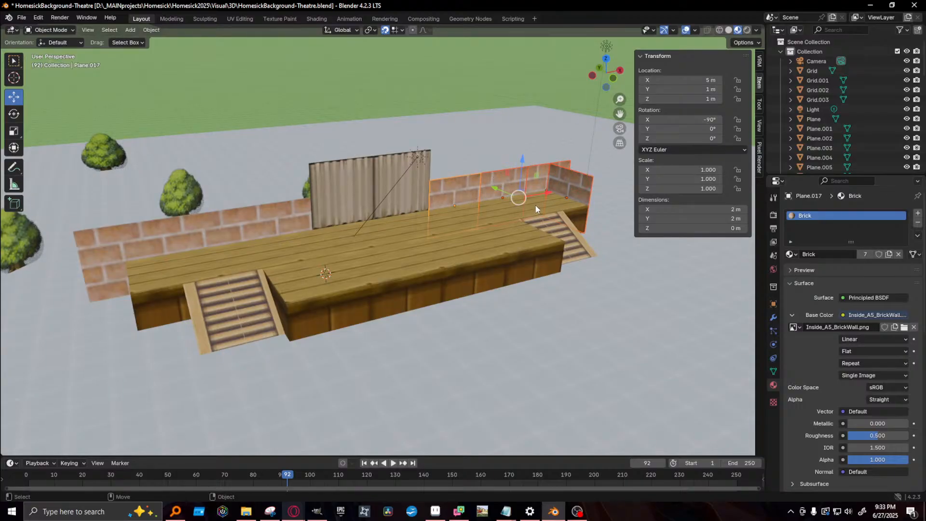
key("shift+d")
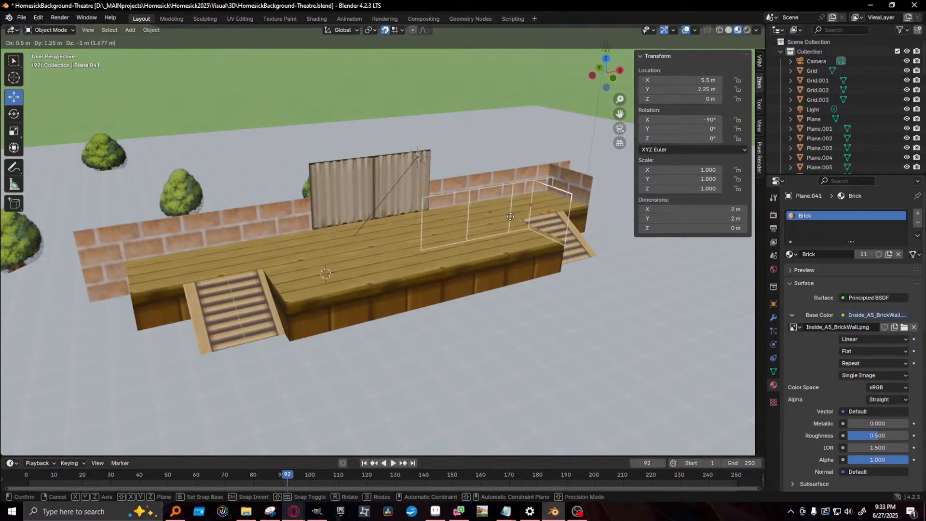
left_click(515, 210)
left_click_drag(508, 175, 525, 187)
middle_click_drag(525, 187, 424, 220)
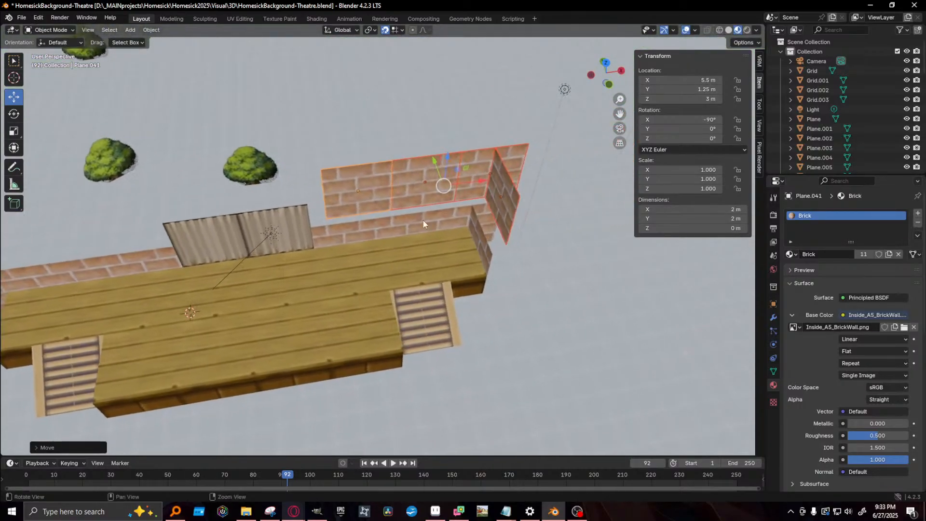
Step: Place the upper brick panel nearest the corrugated doors at X 5 m, Y 1 m, directly above the lower wall panel
left_click_drag(481, 178, 417, 209)
right_click(418, 209)
left_click(352, 192)
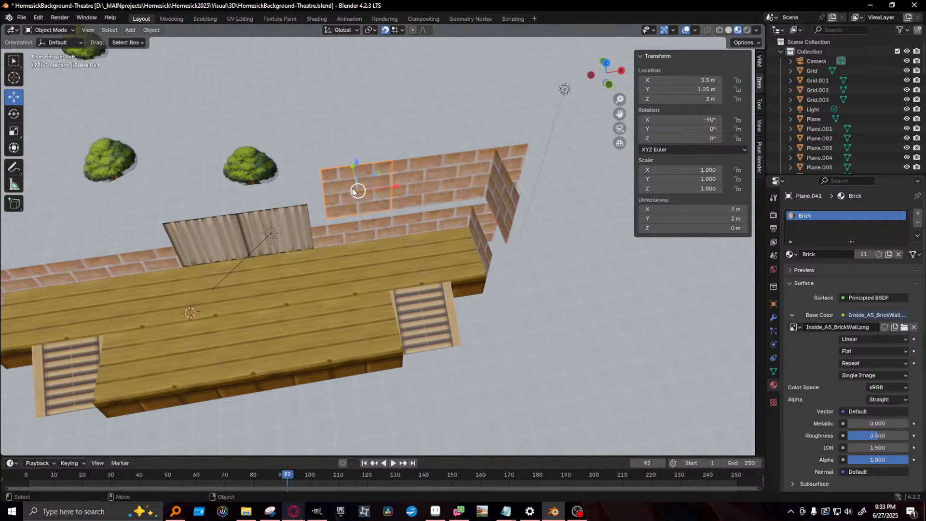
left_click_drag(394, 187, 328, 179)
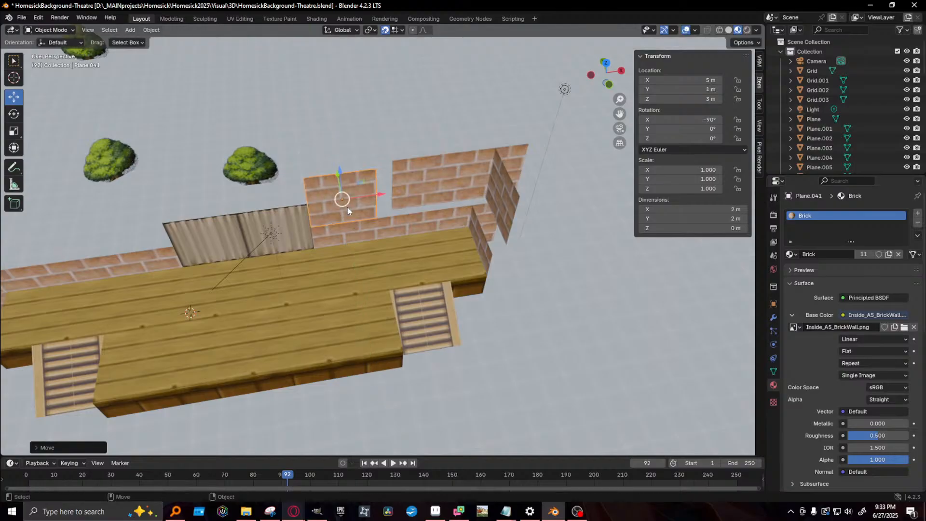
Step: Line up the other two upper back-wall panels with the lower brick wall, placing the middle one at X 7 m
left_click(408, 208)
left_click_drag(470, 180, 400, 185)
key("shift+d")
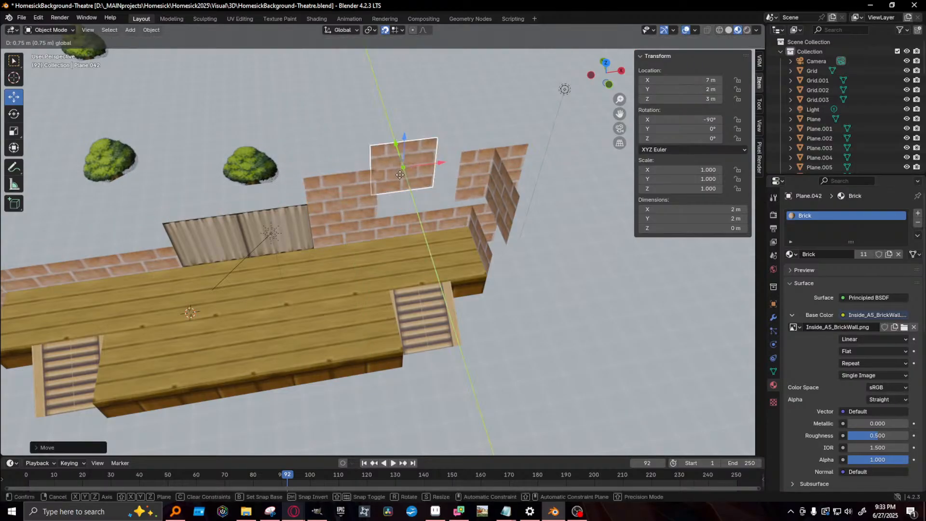
left_click(479, 171)
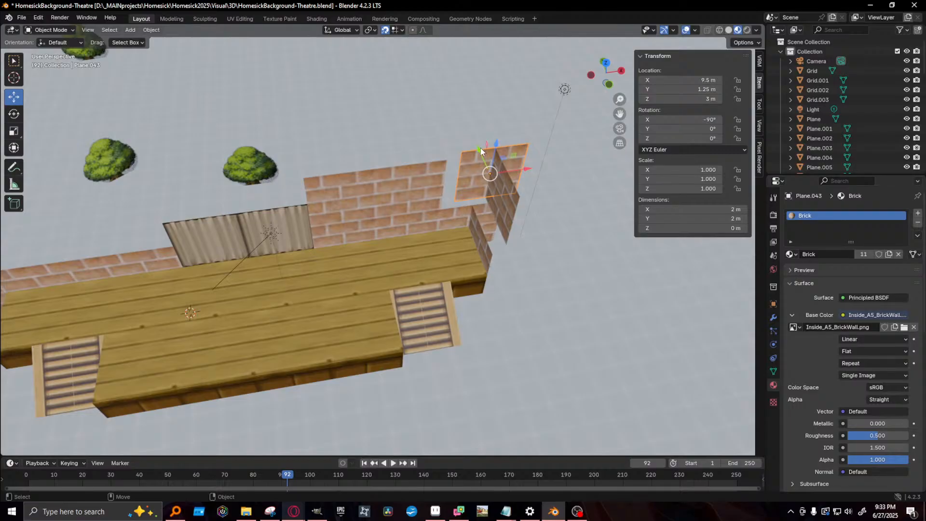
left_click_drag(480, 151, 510, 197)
Step: Place the upper side wall panel at X 9 m, Y 0 m, directly above the lower side panel
left_click(503, 215)
middle_click_drag(426, 199, 469, 169)
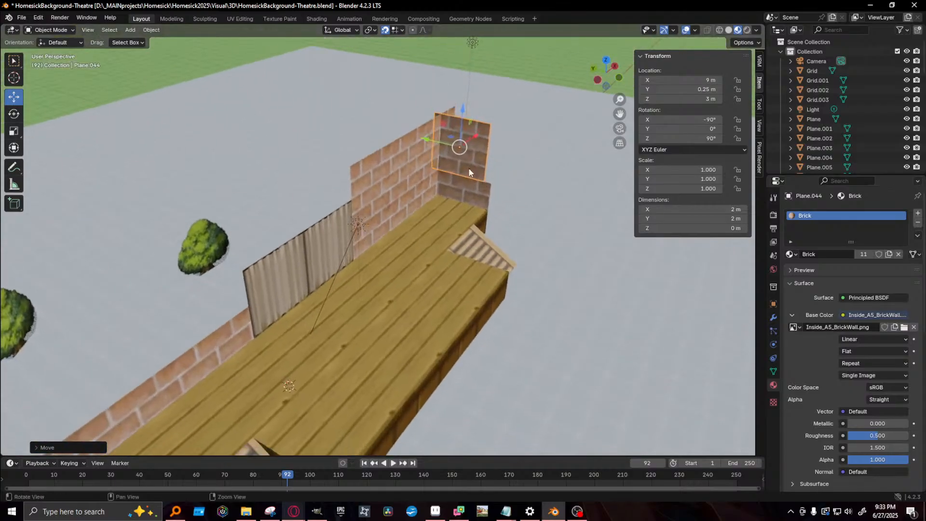
left_click_drag(425, 138, 481, 167)
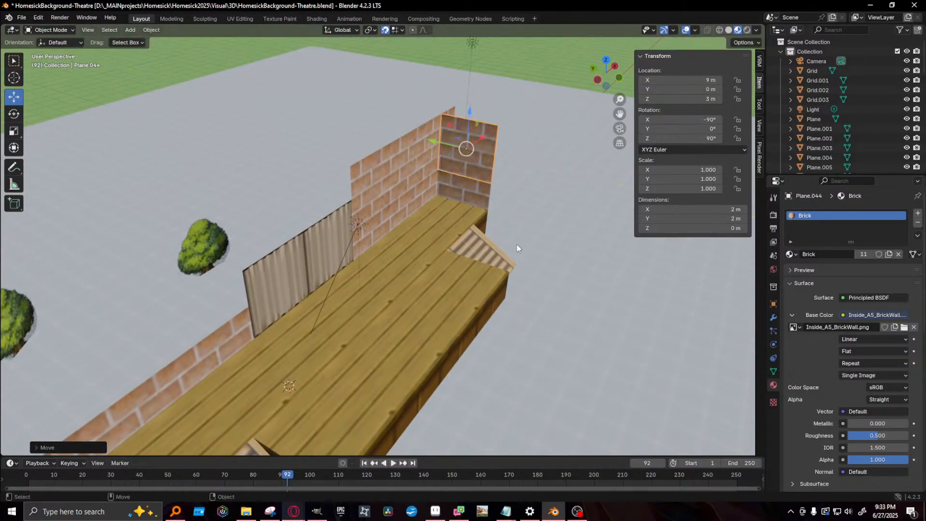
Step: Duplicate both stacked side wall panels and extend the side wall forward, with the lower copy at X 9 m, Y -2 m, Z 1 m
middle_click_drag(517, 244, 537, 222)
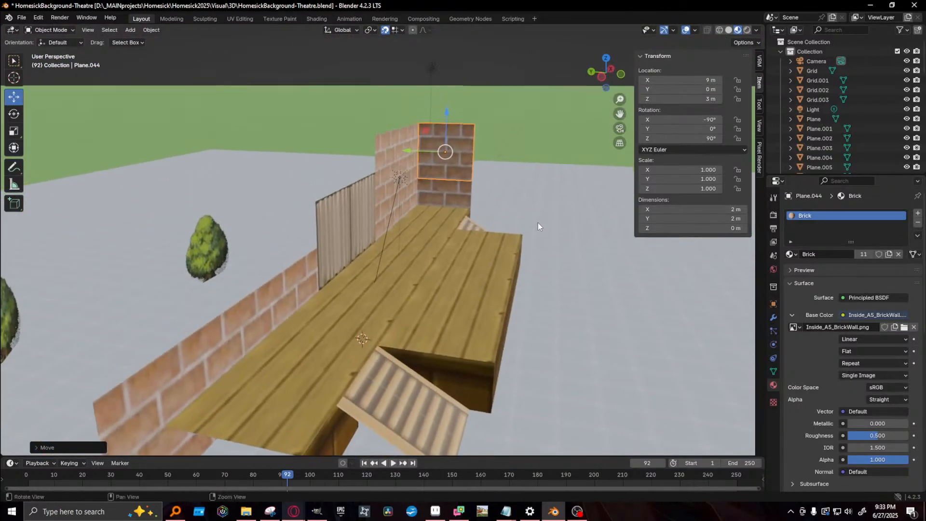
left_click(460, 199)
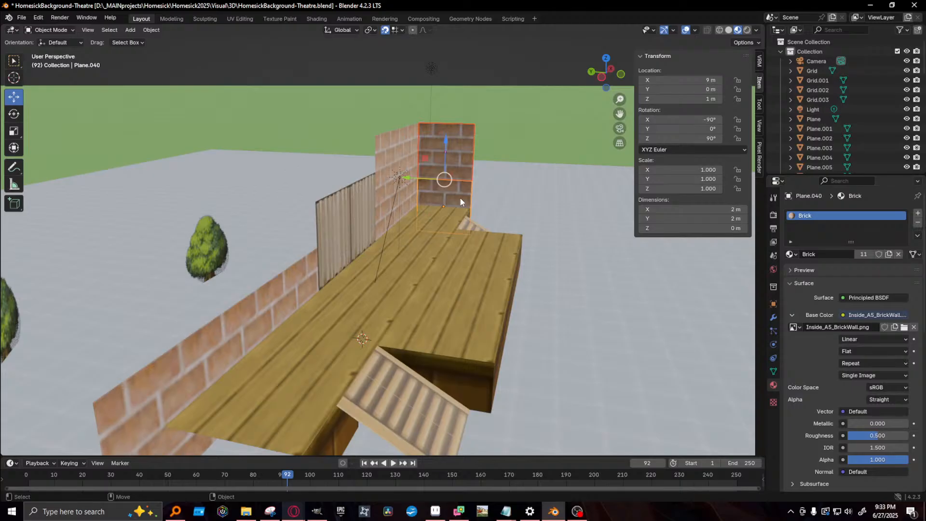
key("shift+d")
right_click(461, 216)
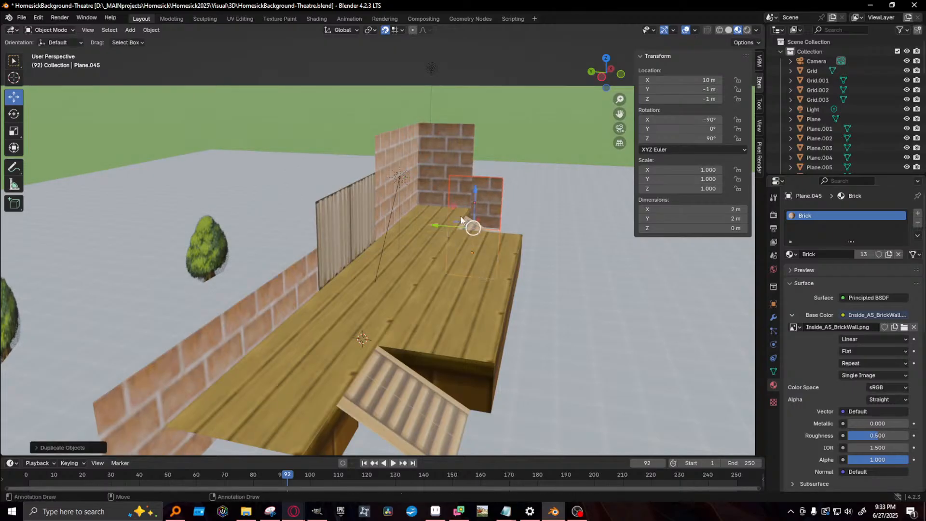
key("g")
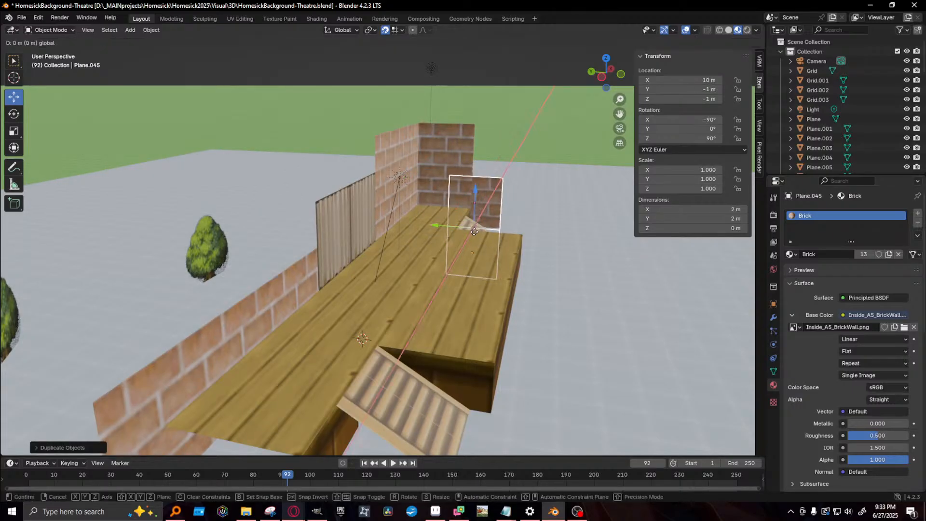
key("x")
left_click_drag(471, 233, 472, 232)
left_click_drag(471, 196, 471, 143)
left_click_drag(442, 181, 505, 187)
middle_click_drag(505, 187, 436, 288)
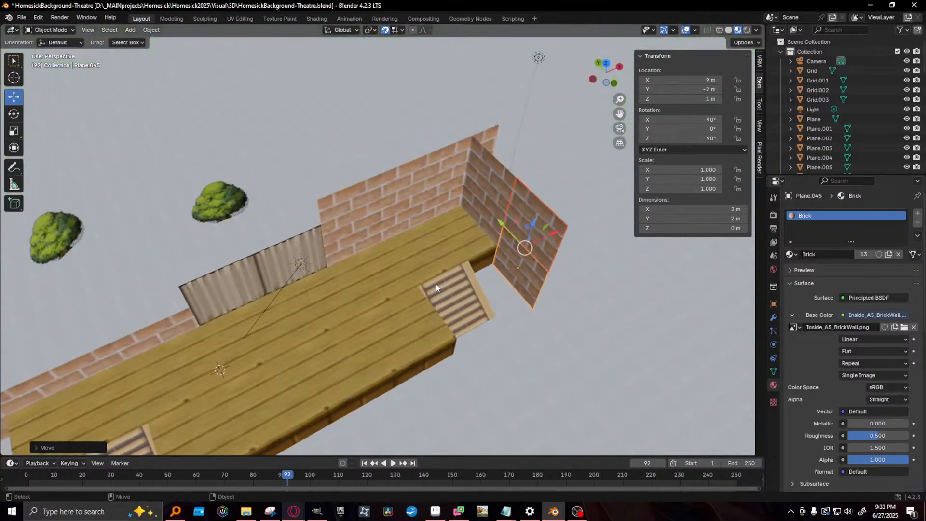
Step: Duplicate the three brick back-wall panels from X -1 m to -5 m and raise the copies to Z 3 m
left_click(516, 303)
middle_click_drag(516, 302, 426, 241)
left_click(250, 231)
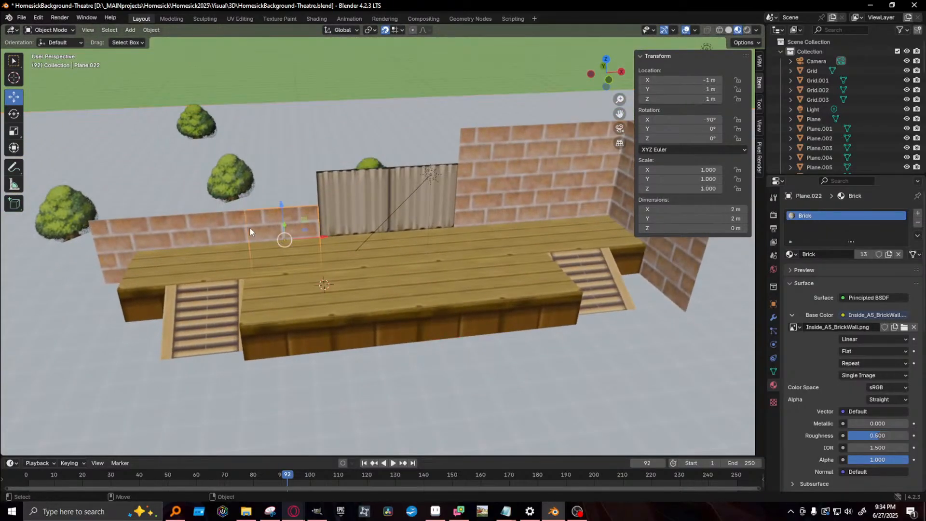
left_click(144, 232, "shift")
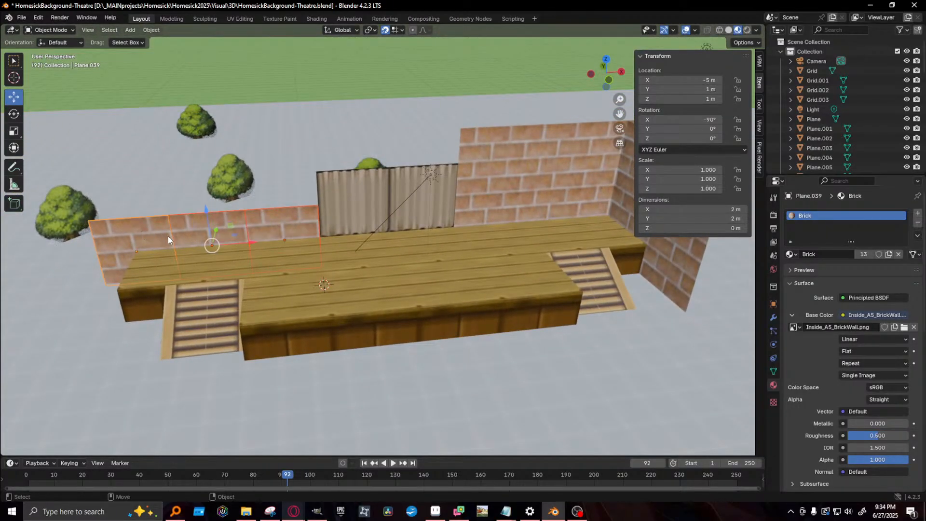
key("shift+d")
key("z")
left_click(217, 276)
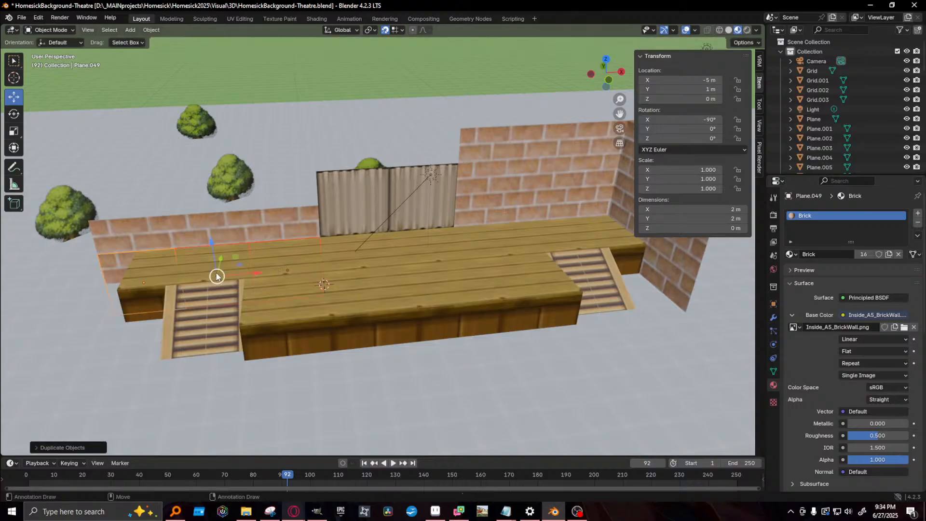
key("g")
key("z")
left_click(207, 186)
Step: Duplicate the two stacked end panels at X -5 m and place the active copy at X -6 m, Y 1 m, Z 1 m
middle_click_drag(208, 186, 483, 226)
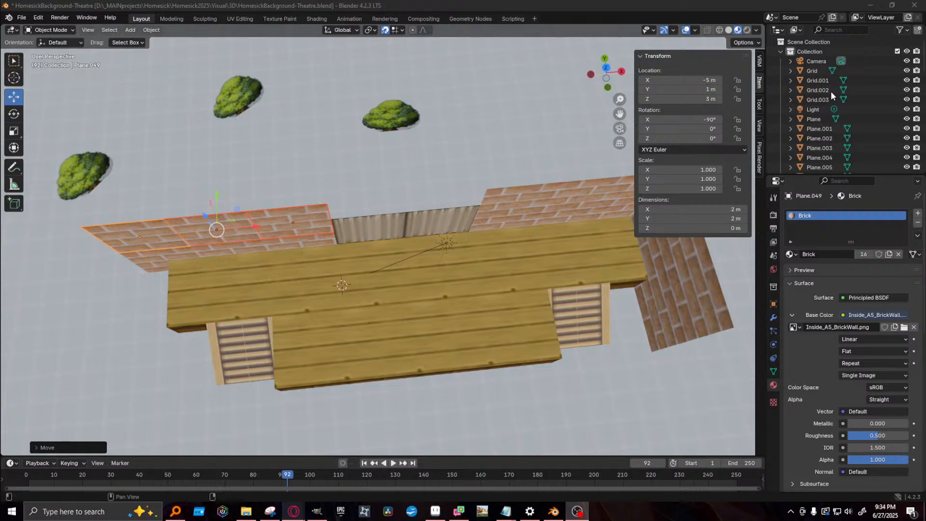
middle_click_drag(380, 230, 220, 190)
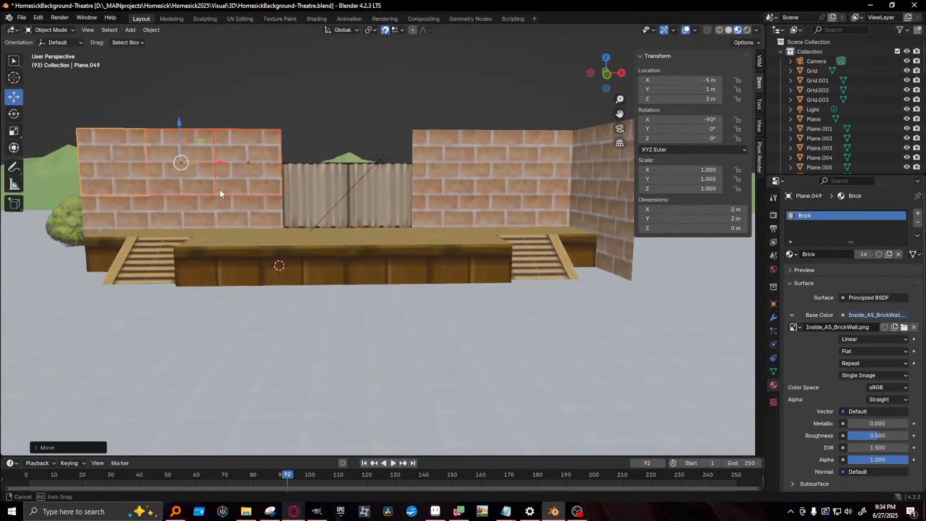
middle_click_drag(283, 231, 271, 259)
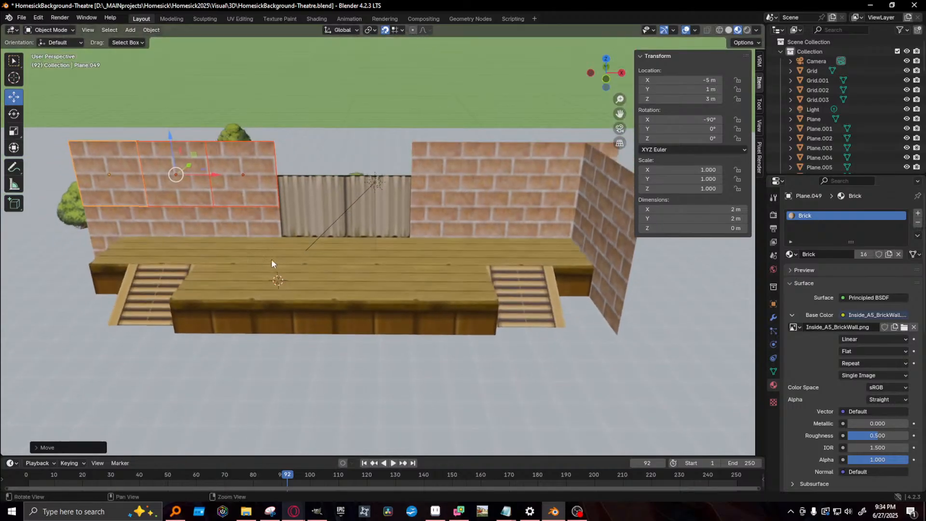
middle_click_drag(199, 250, 185, 269)
left_click(126, 203)
middle_click_drag(124, 202, 251, 193, "shift")
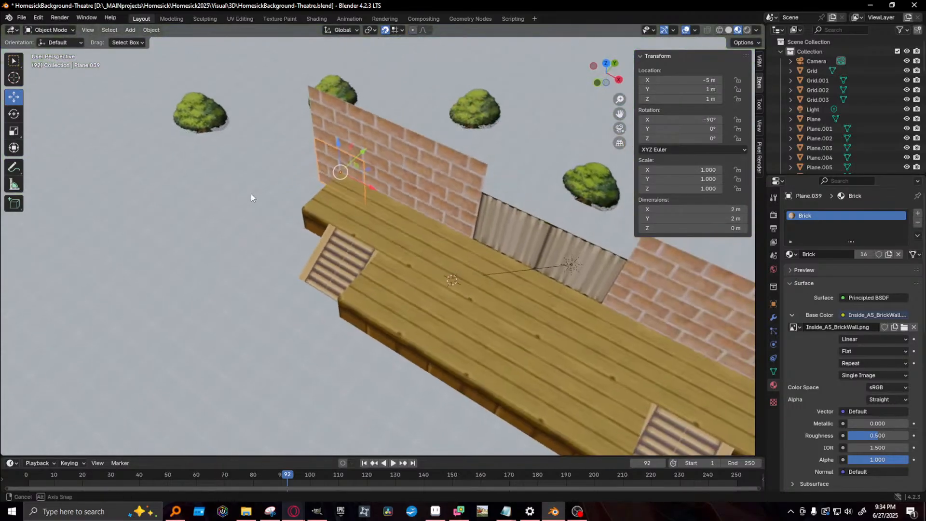
left_click(345, 135)
key("shift+d")
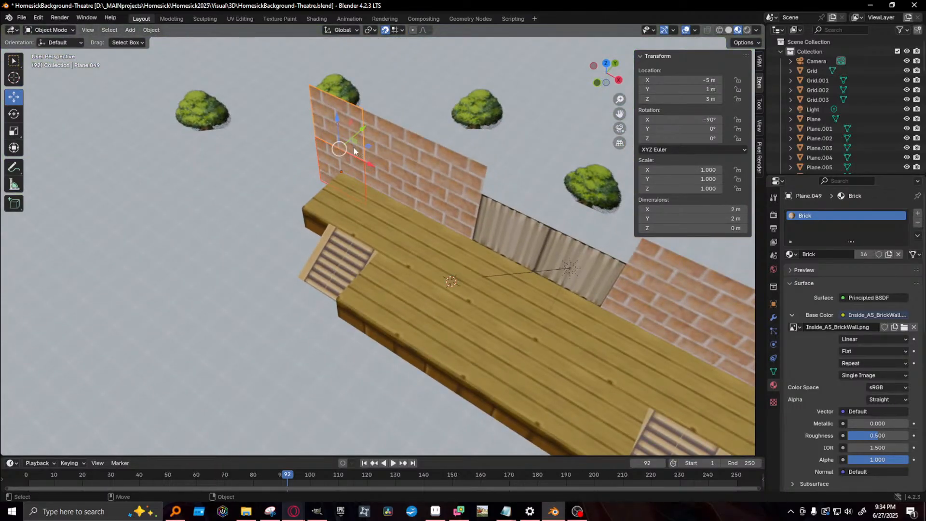
left_click(358, 157)
left_click_drag(378, 129, 343, 163)
Step: Rotate the duplicated end panels about Z to form the opposite side wall, setting the active panel's Z rotation to 90°
key("r")
left_click_drag(320, 207, 377, 165)
left_click(710, 138)
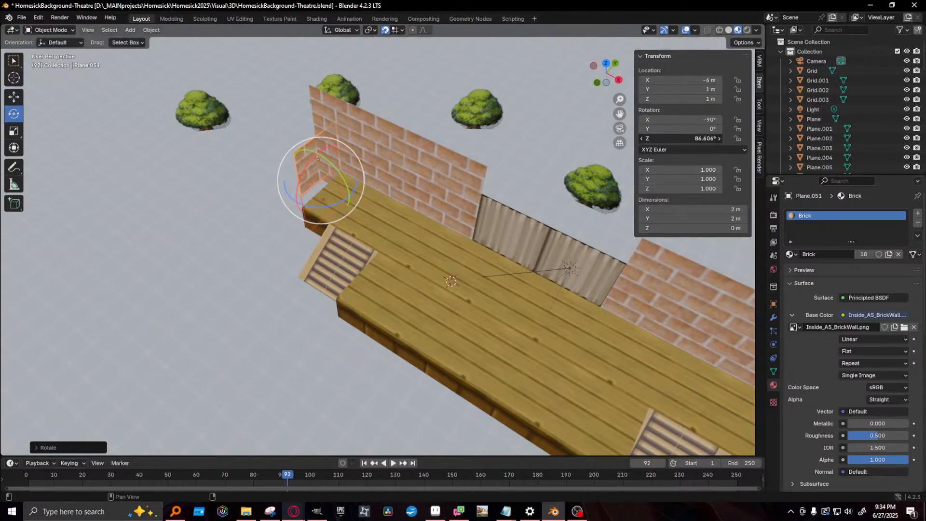
type("90")
key("Return")
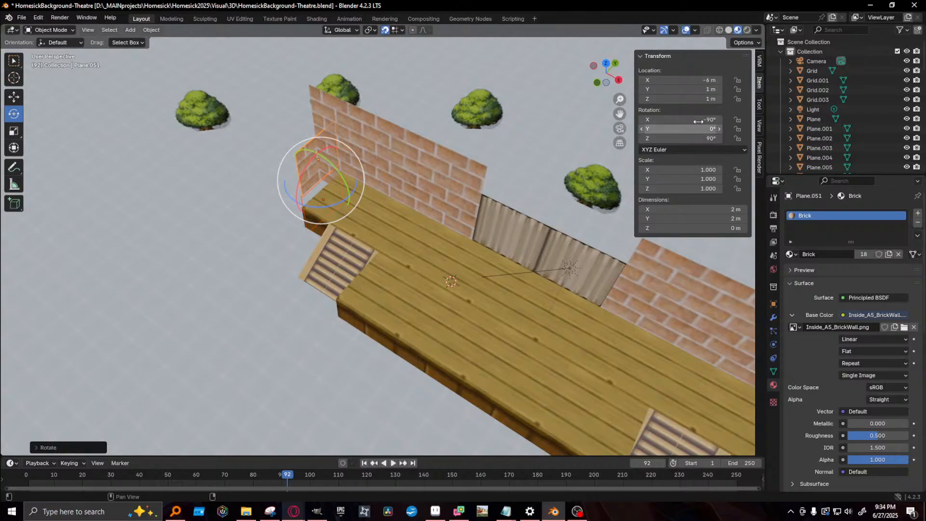
scroll(891, 102, "down", 10)
scroll(891, 101, "down", 4)
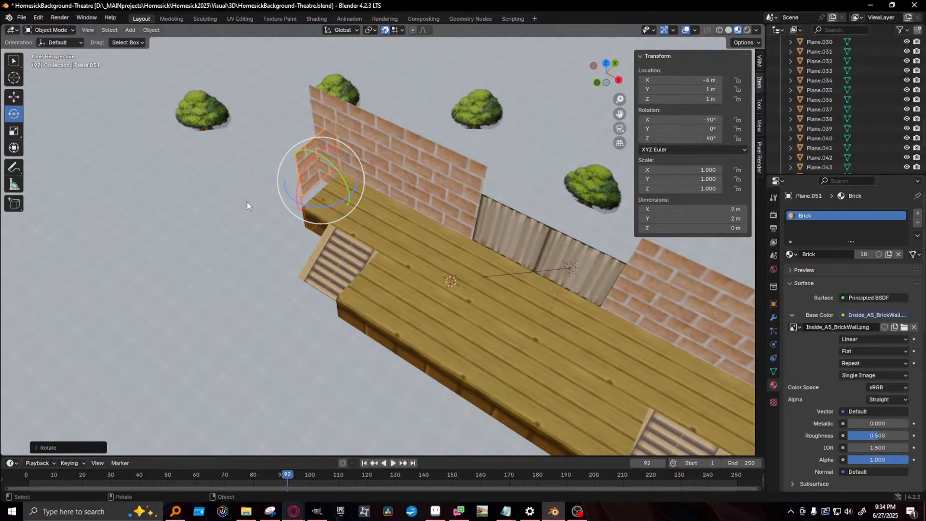
Step: Move the two stacked side wall panels into line with the back wall, placing the active panel at X -5 m, Y 0 m, Z 3 m
middle_click_drag(371, 274, 367, 275)
key("g")
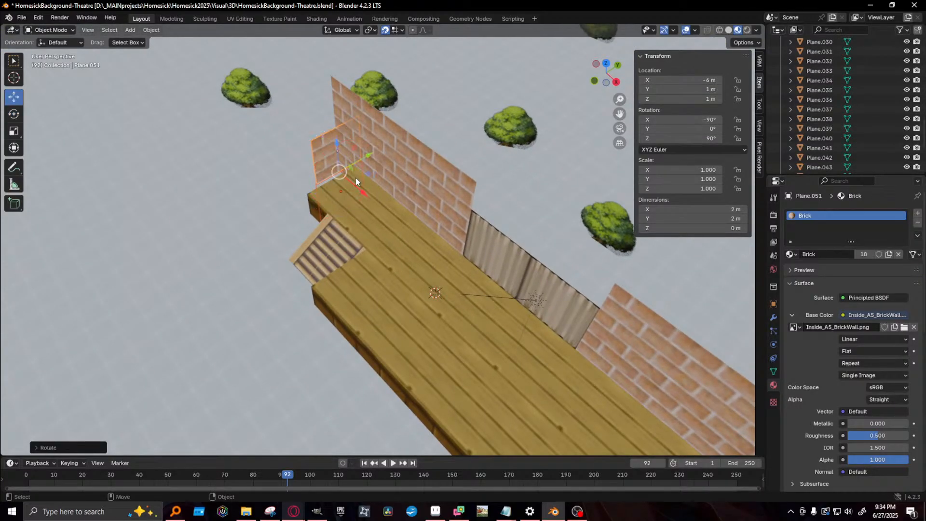
left_click_drag(365, 194, 384, 209)
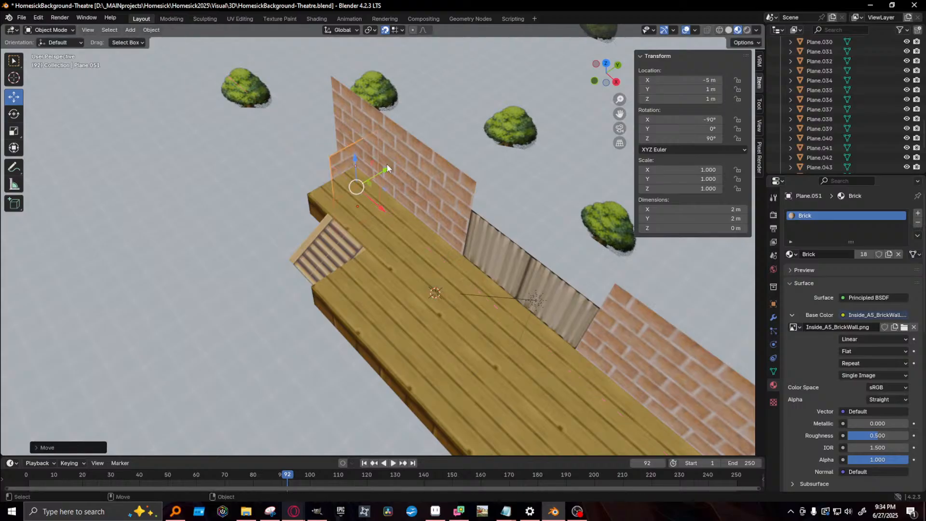
left_click_drag(384, 170, 332, 122)
middle_click_drag(337, 130, 339, 184)
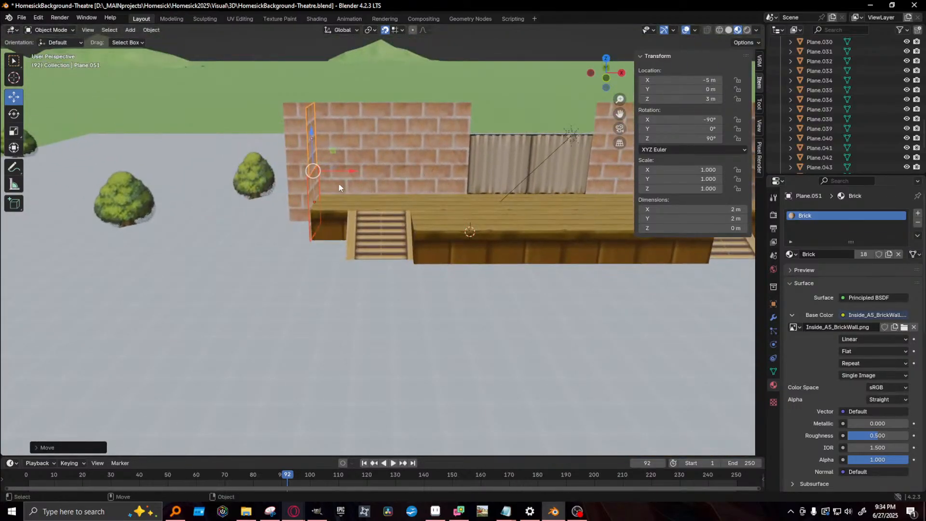
Step: Straighten the lower side wall panel by setting its Z rotation to 90°
left_click(311, 183)
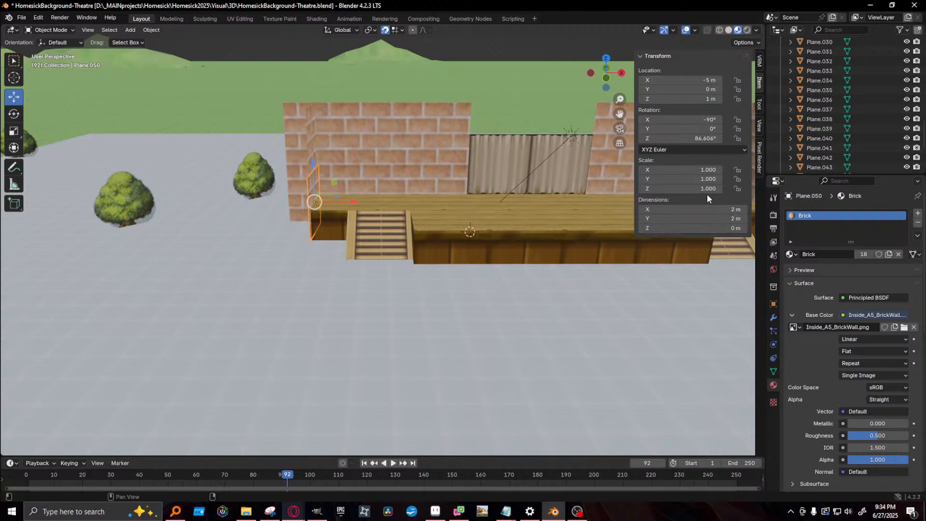
left_click(708, 138)
type("90")
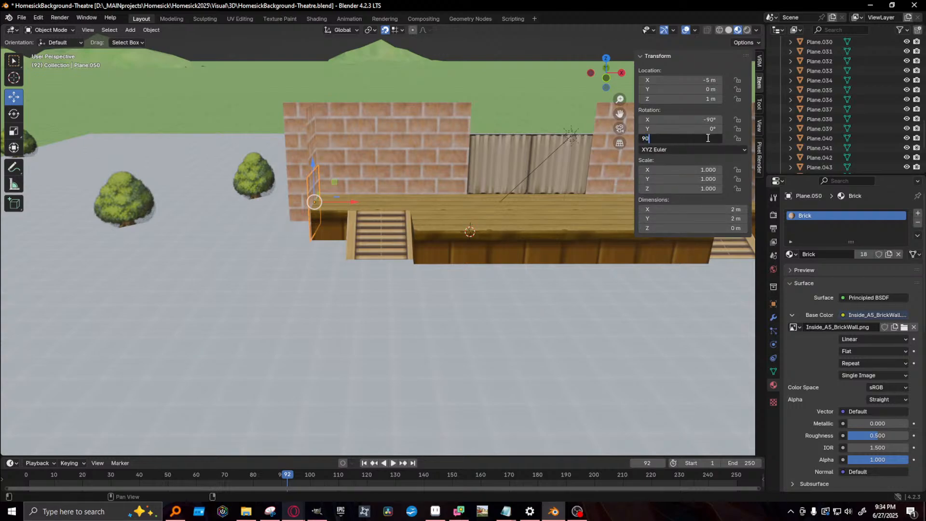
key("Return")
middle_click_drag(454, 230, 269, 257)
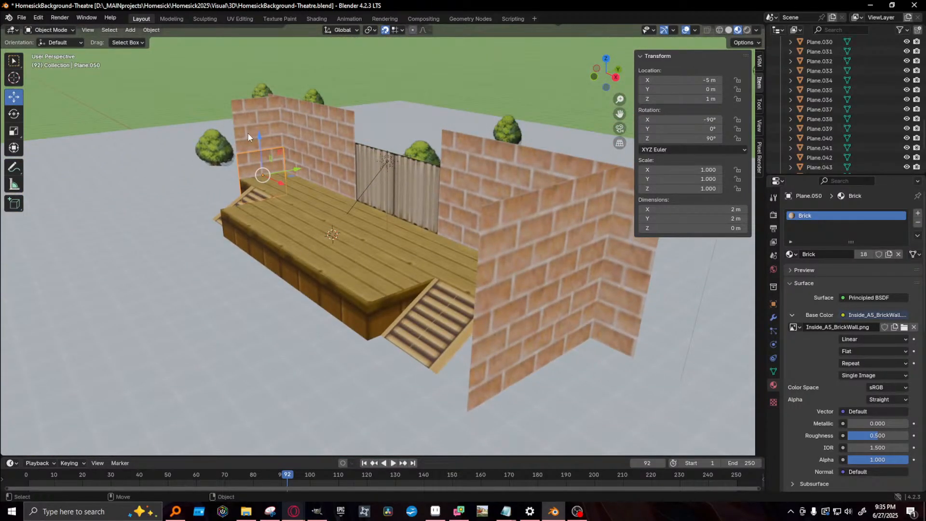
Step: Duplicate both stacked side wall panels and extend the wall forward, placing the active copy at X -5 m, Y -2 m, Z 3 m
left_click(272, 173)
key("shift+d")
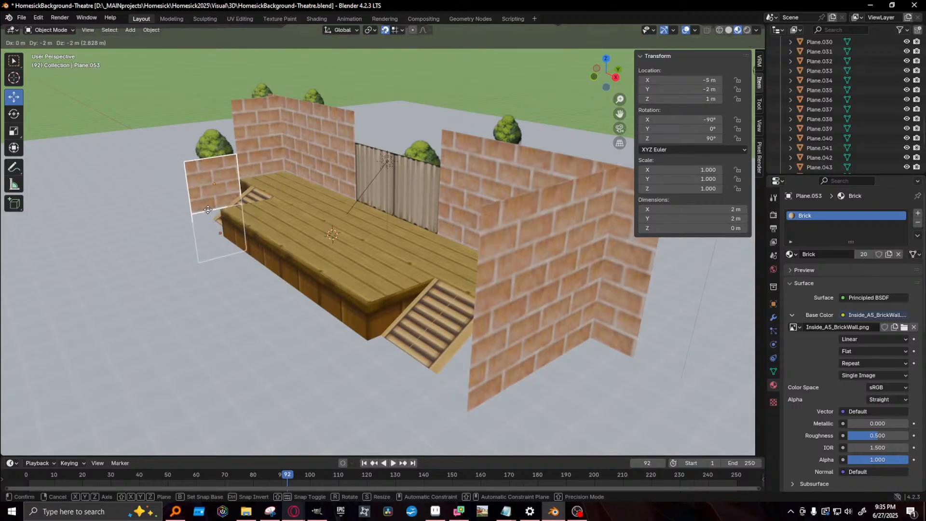
left_click(215, 206)
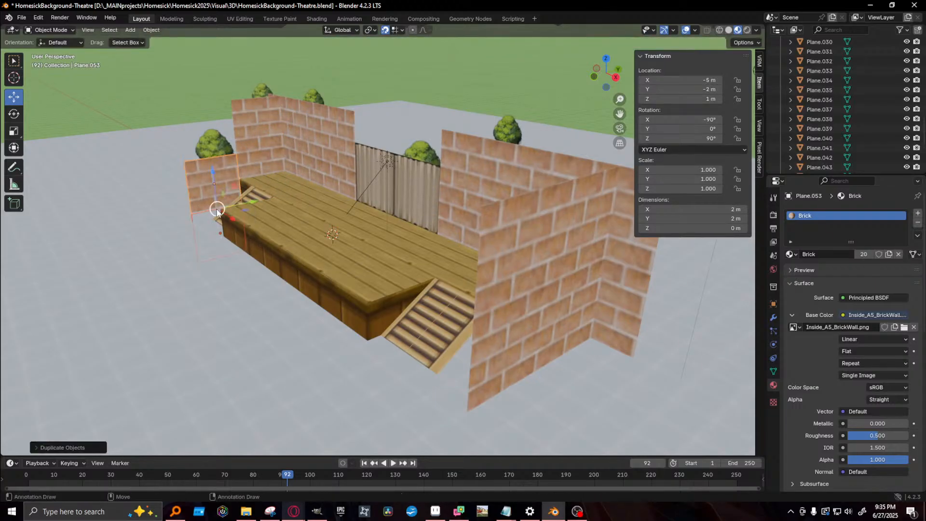
key("g")
key("z")
left_click(211, 147)
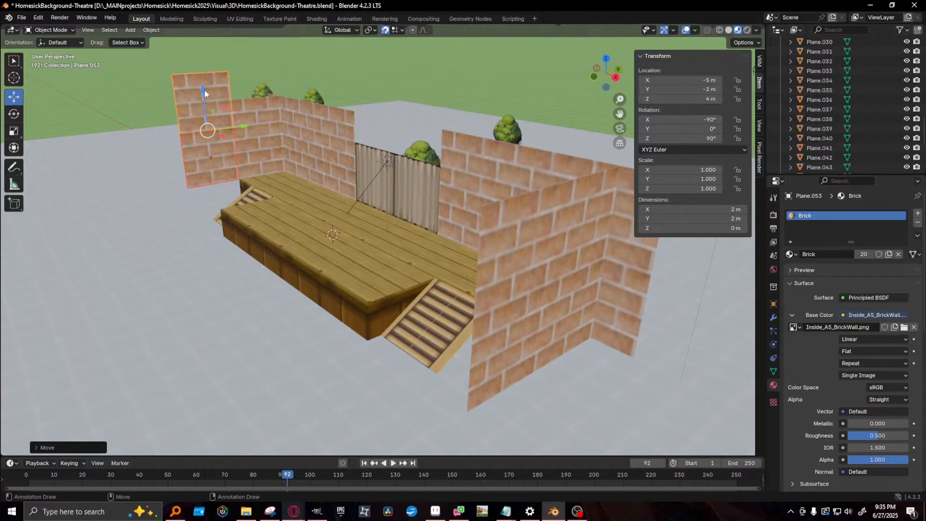
key("g")
key("z")
left_click(202, 159)
Step: Save the theatre file and render the current frame to check the stage with its brick walls
middle_click_drag(305, 198, 377, 257)
key("ctrl+s")
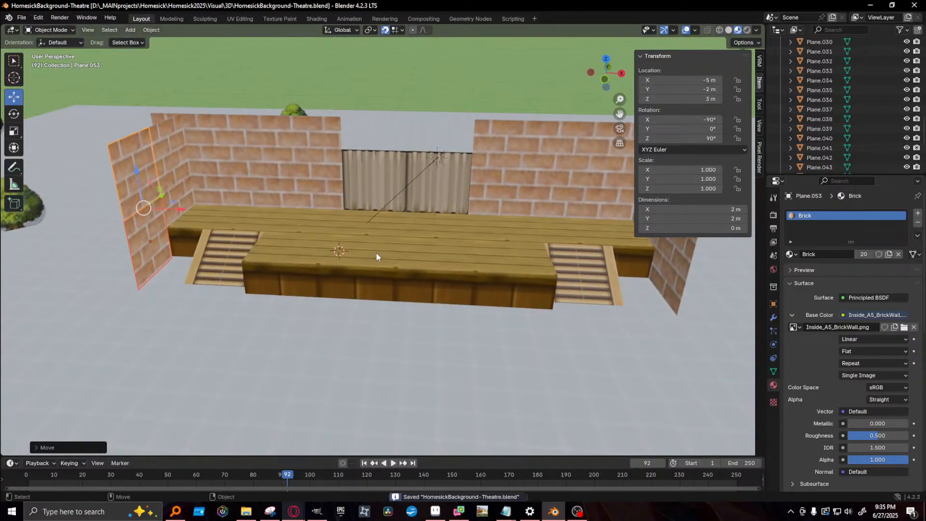
key("F12")
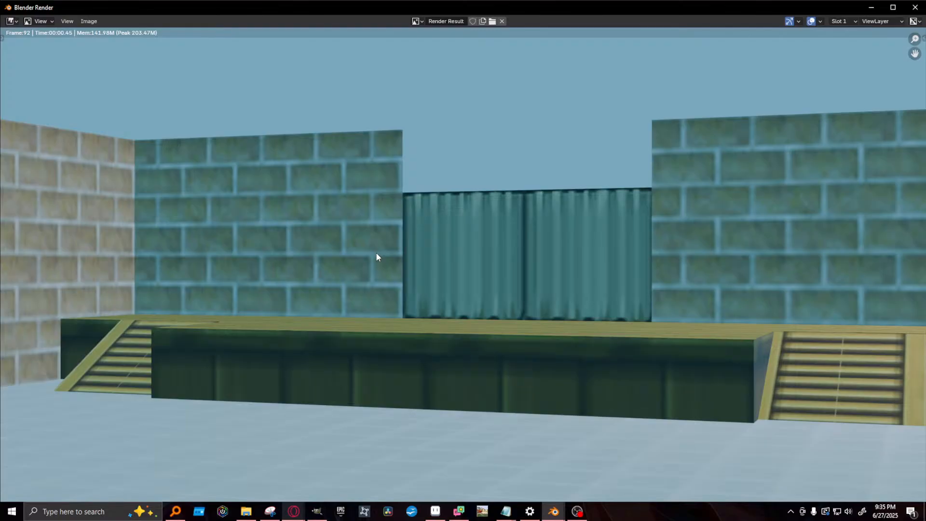
left_click(916, 7)
middle_click_drag(569, 273, 369, 288)
key("ctrl+s")
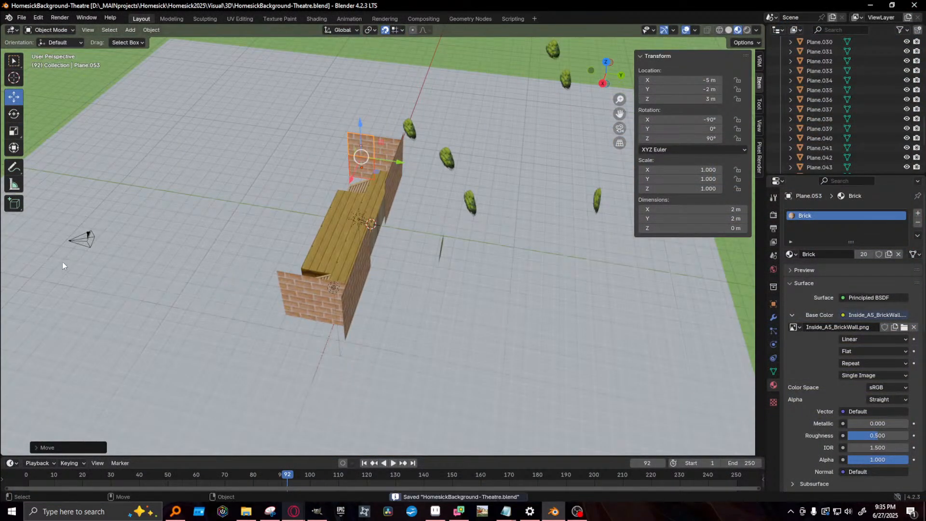
Step: Move the camera behind the back wall to X -3 m, Y 3 m and render the view from there
left_click(86, 237)
left_click_drag(100, 248, 405, 182)
key("F12")
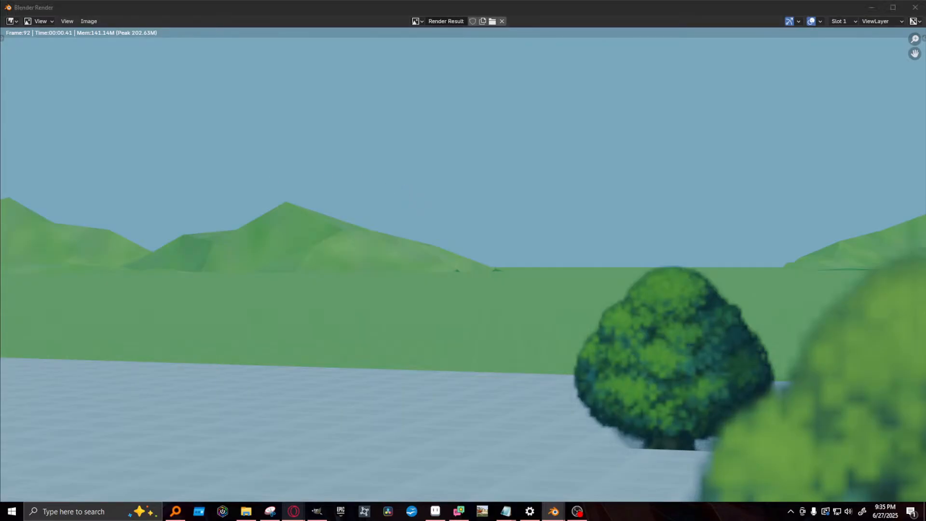
left_click(700, 7)
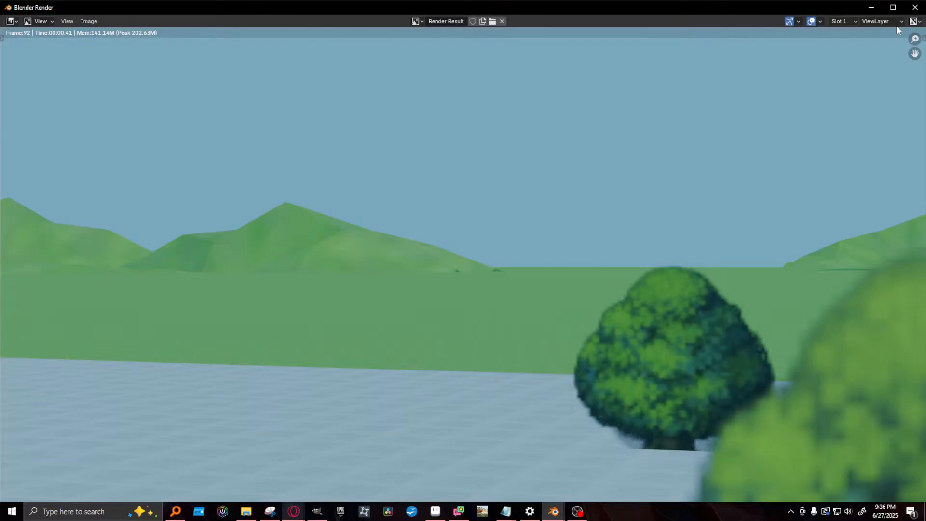
left_click(916, 7)
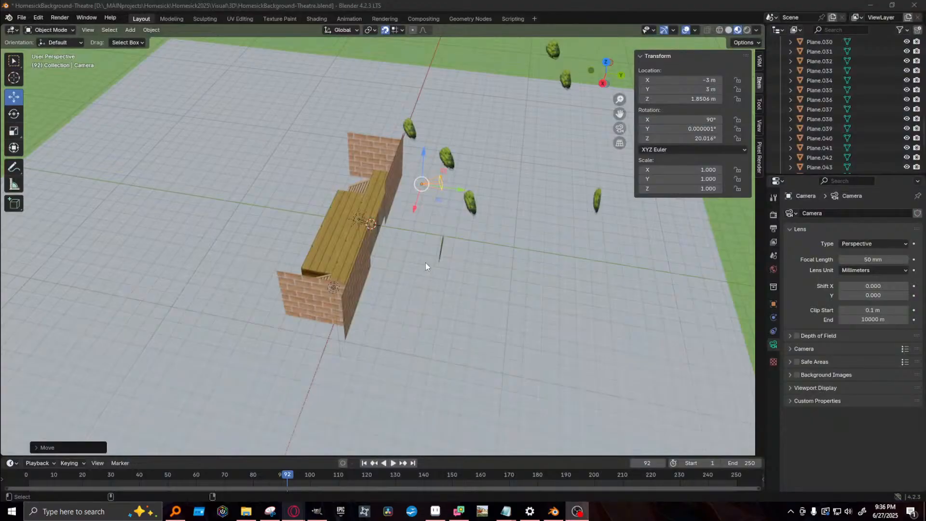
Step: Open the World properties and switch the viewport to rendered shading to inspect the sky and stage lighting
middle_click_drag(425, 262, 478, 251)
left_click(774, 269)
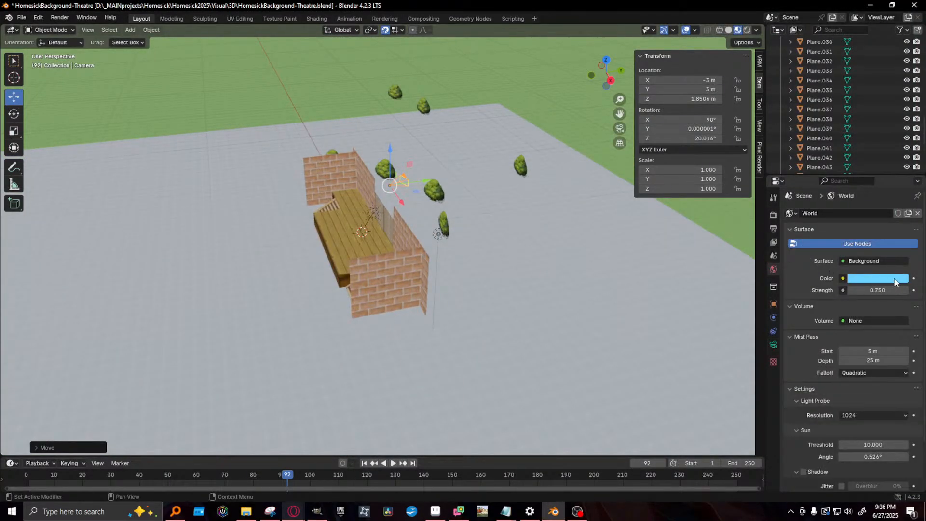
middle_click_drag(627, 306, 594, 311)
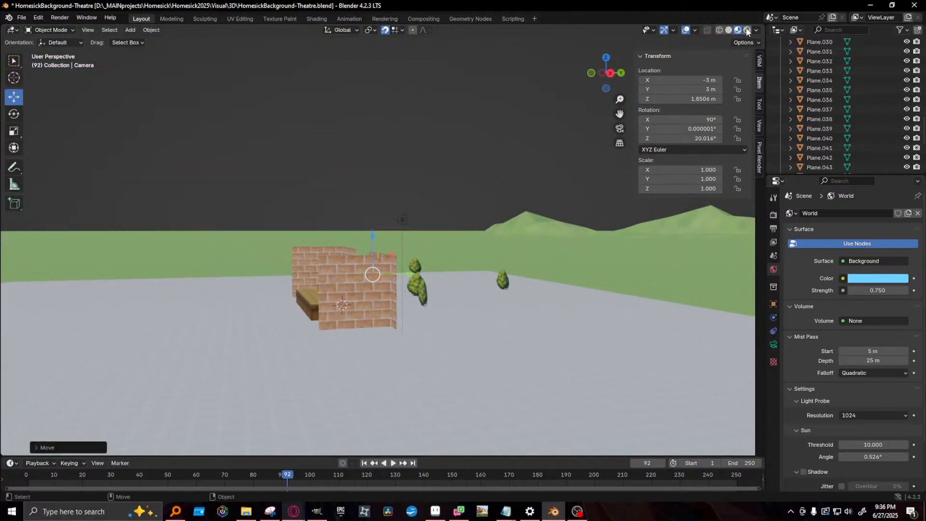
left_click(747, 30)
mouse_move(357, 247)
middle_mouse_down()
mouse_move(332, 252)
mouse_move(357, 253)
middle_mouse_up()
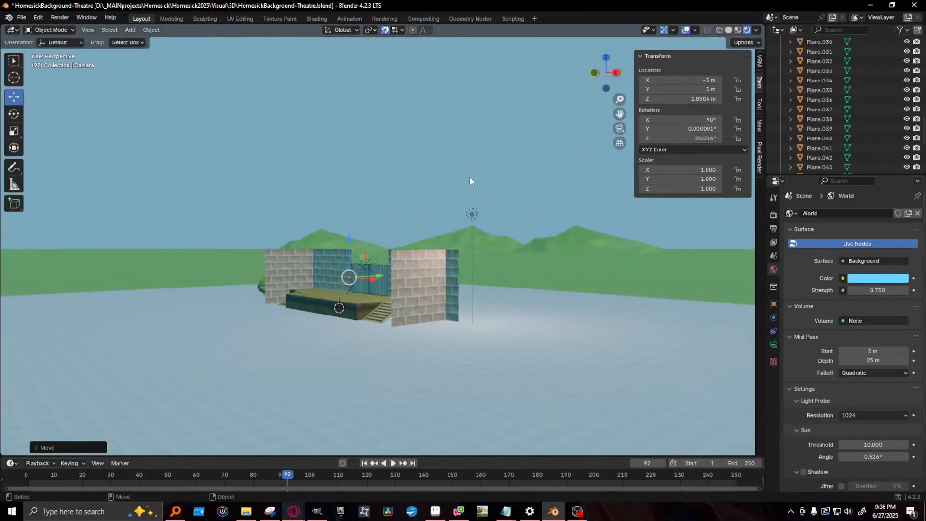
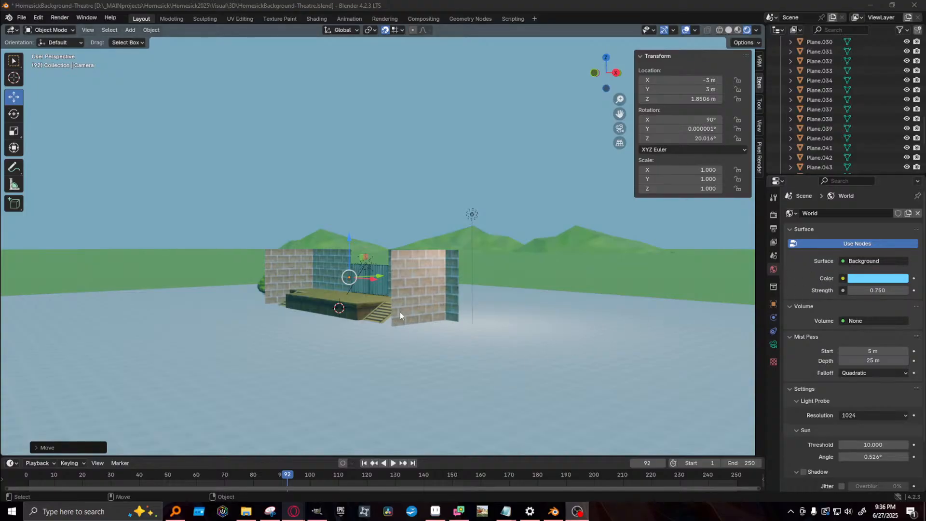
Step: Undo the camera's move behind the back wall so it returns to its place in front of the stage
middle_click_drag(467, 323, 429, 351)
key("ctrl+z")
key("ctrl+z")
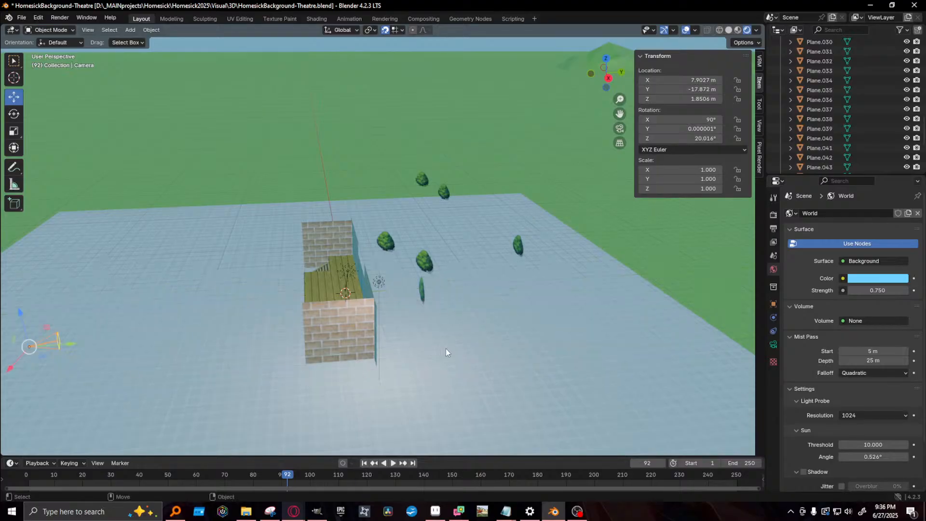
Step: Try a neutral dark grey world background color and render the current frame to check the stage with it
left_click(873, 280)
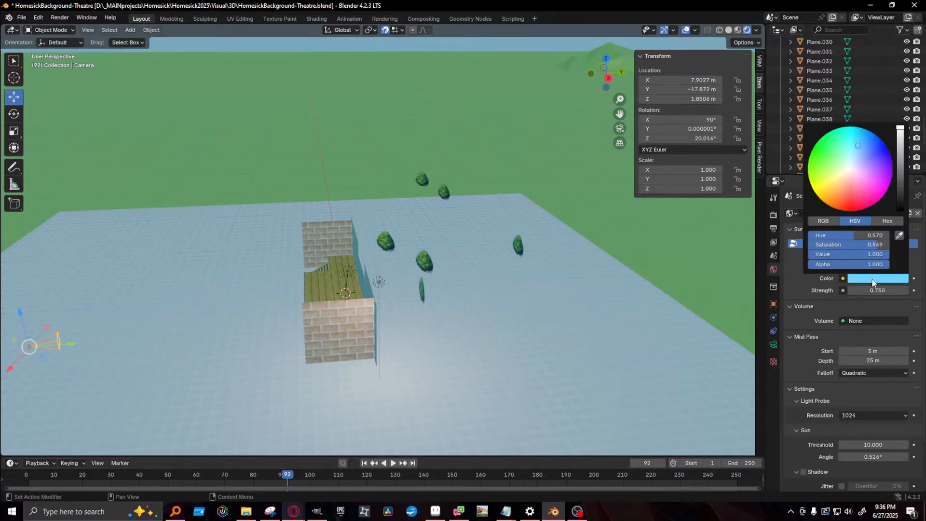
left_click(851, 170)
left_click_drag(903, 174, 901, 184)
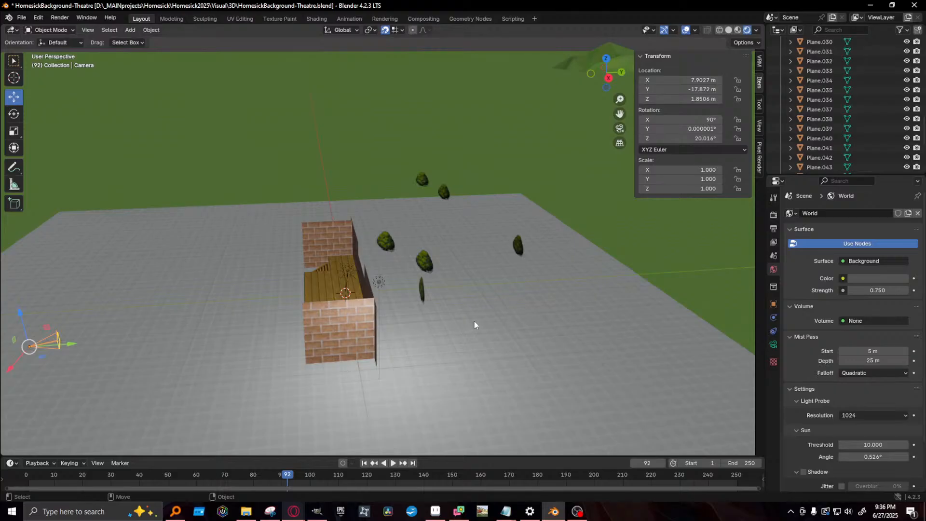
middle_click_drag(473, 320, 527, 312)
key("F12")
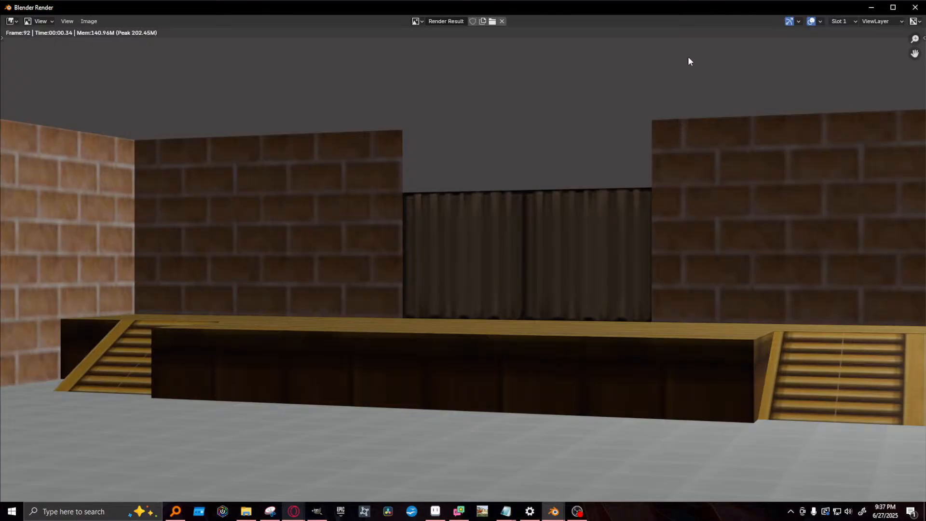
left_click(915, 7)
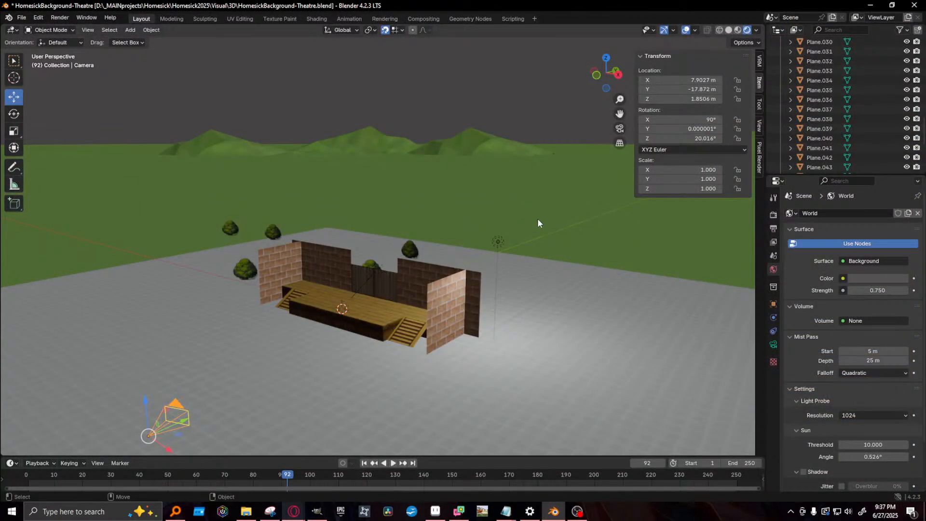
Step: Undo the grey world background color and save the theatre file
key("ctrl+z")
key("ctrl+z")
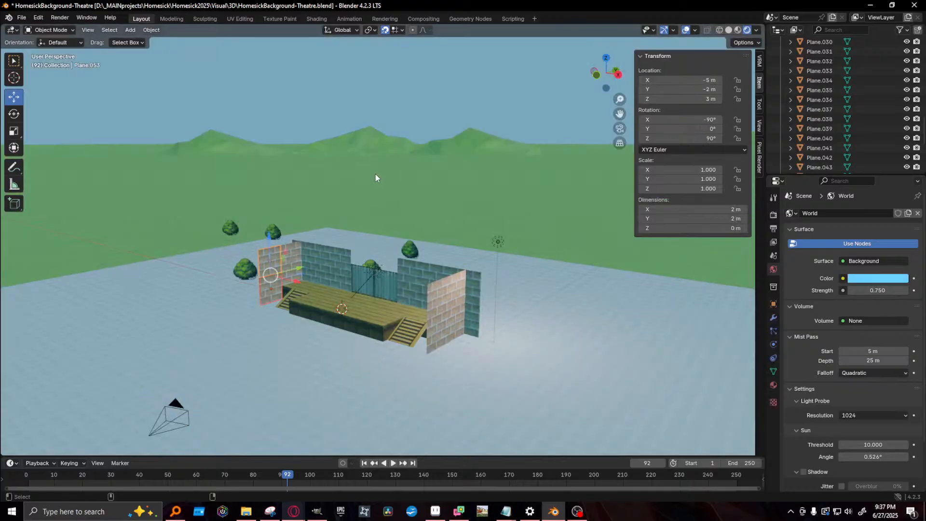
left_click(248, 379)
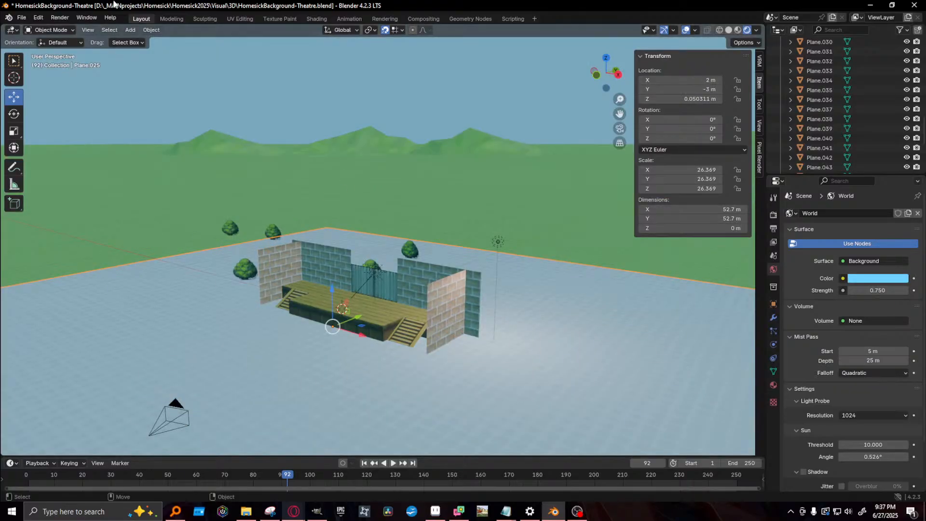
left_click(21, 17)
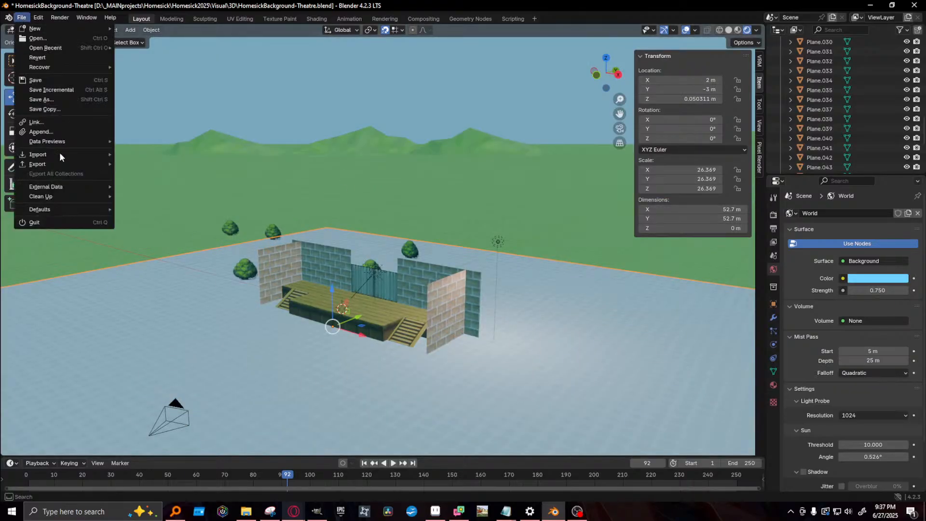
left_click(54, 81)
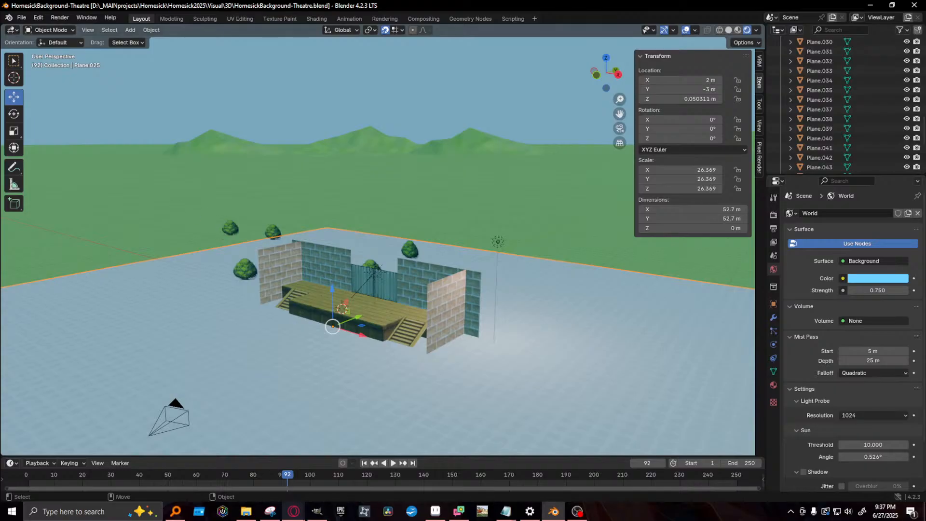
Step: Duplicate the upper back wall brick panel beside the curtained opening and place the copy above the opening at X 1 m, Y 1 m, Z 4 m
left_click(365, 370)
scroll(267, 353, "up", 5)
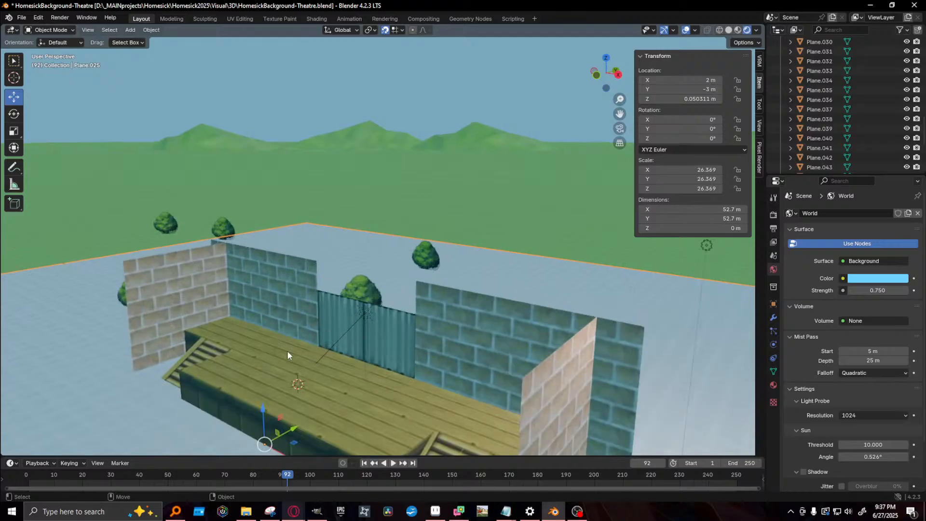
middle_click_drag(288, 350, 289, 247)
left_click(284, 289)
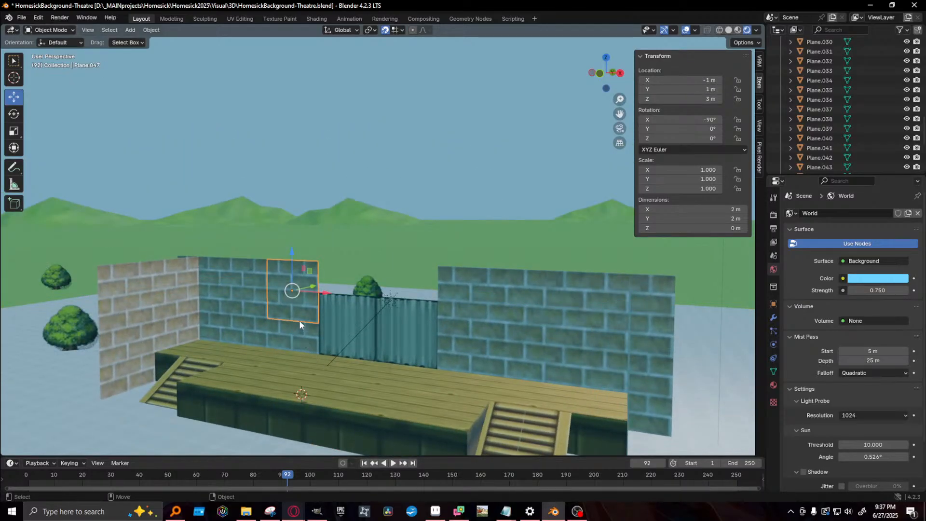
key("shift+d")
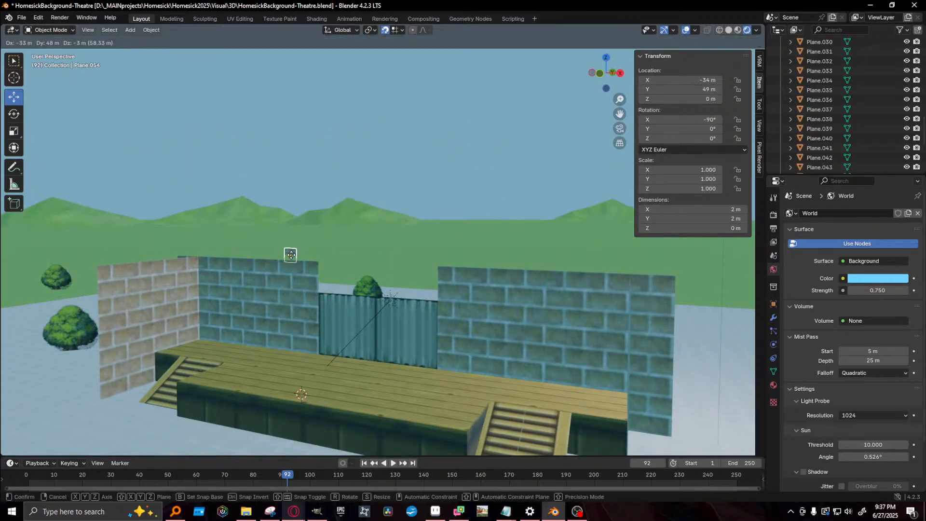
left_click(284, 330)
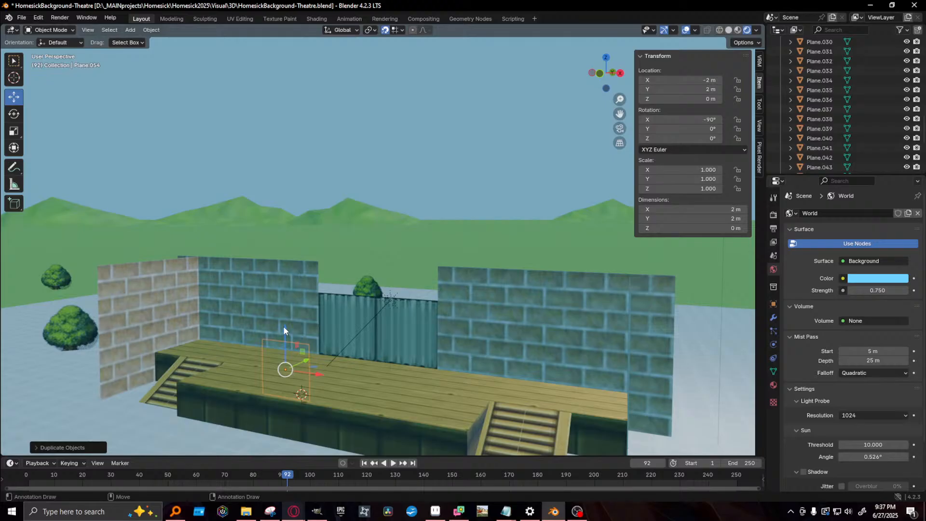
left_click_drag(284, 331, 288, 220)
middle_click_drag(289, 219, 340, 197)
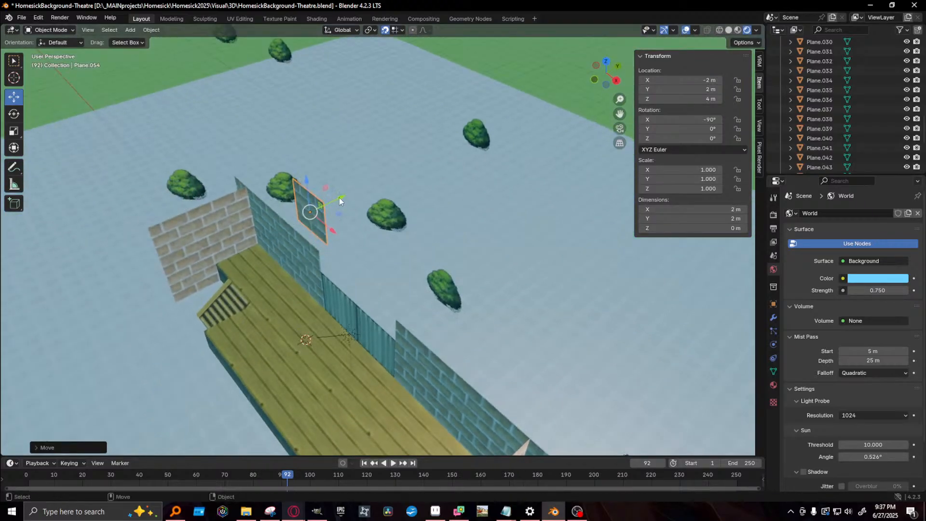
left_click_drag(339, 198, 323, 295)
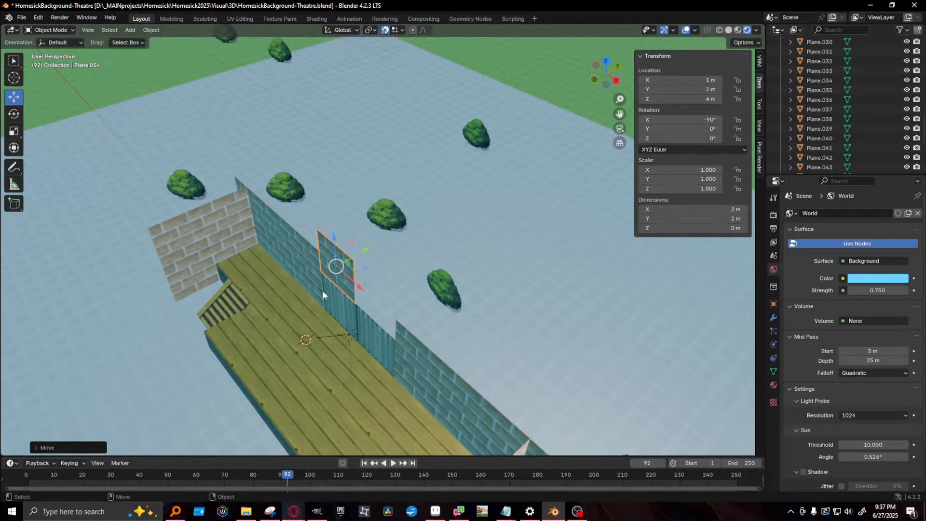
Step: Duplicate the brick panel above the curtains and place the copy beside it at Y 1 m, covering the other half of the opening
key("shift+d")
left_click(354, 286)
middle_click_drag(360, 290, 335, 291)
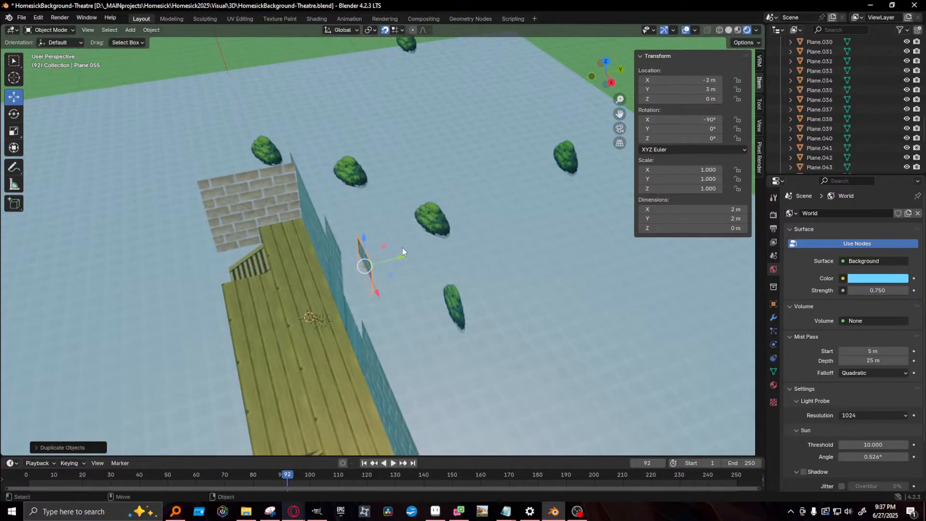
left_click_drag(401, 257, 358, 268)
middle_click_drag(291, 308, 270, 337)
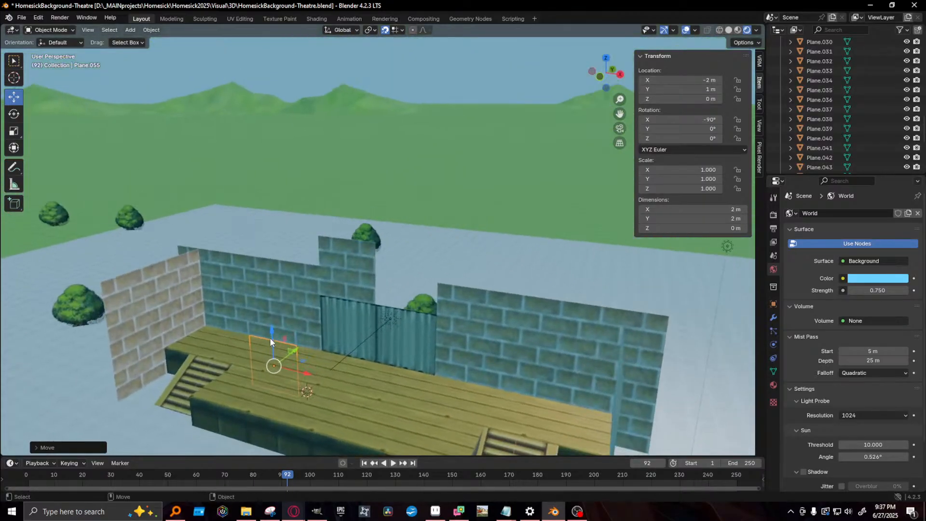
left_click_drag(270, 338, 436, 280)
Step: Duplicate the upper back wall panel at X -1 m and stack the copy above it at X -1 m, Y 1 m, Z 5 m
left_click(291, 300)
middle_click_drag(189, 346, 217, 326)
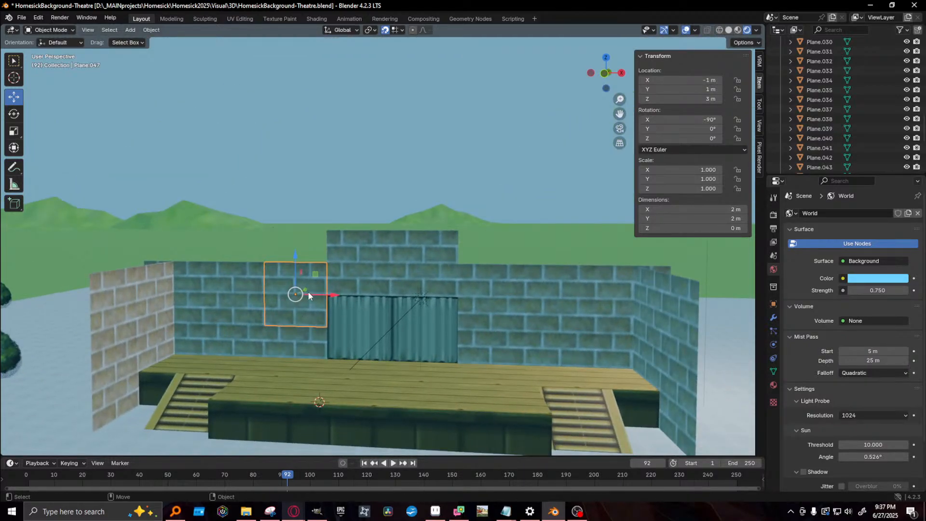
key("shift+d")
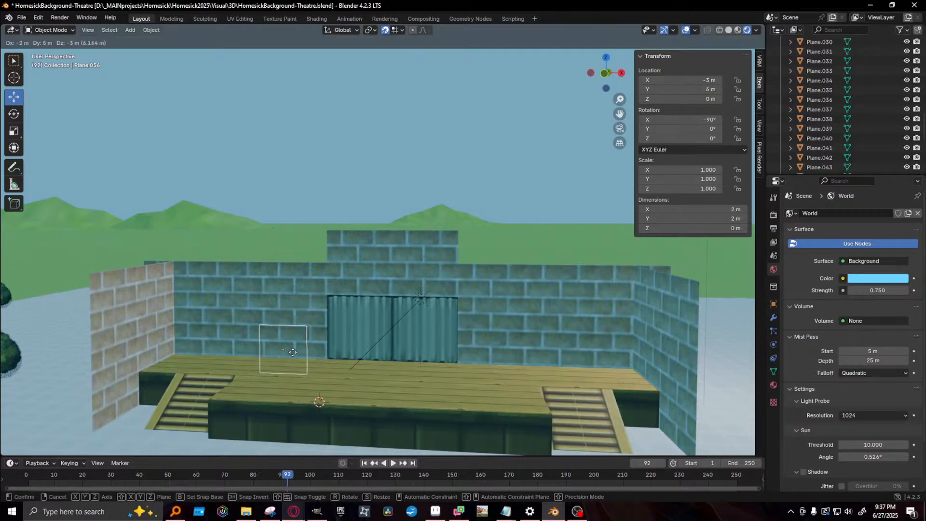
left_click(311, 405)
middle_click_drag(311, 404, 333, 381)
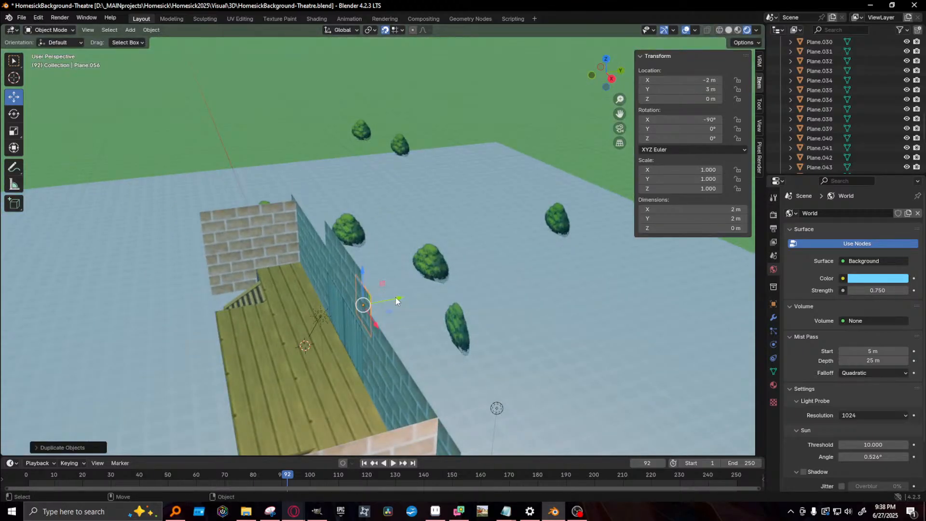
left_click_drag(396, 300, 315, 166)
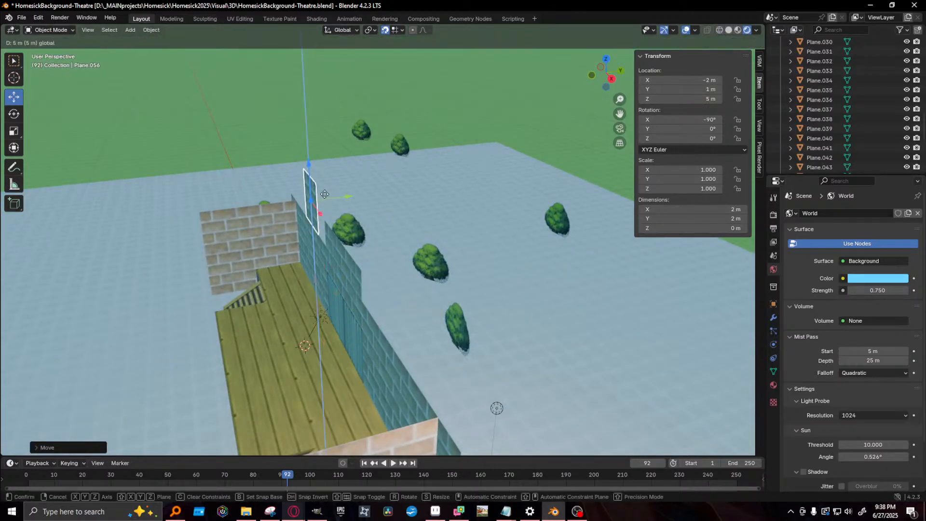
middle_click_drag(274, 255, 332, 234)
mouse_move(298, 236)
left_mouse_down()
mouse_move(316, 240)
mouse_move(292, 241)
left_mouse_up()
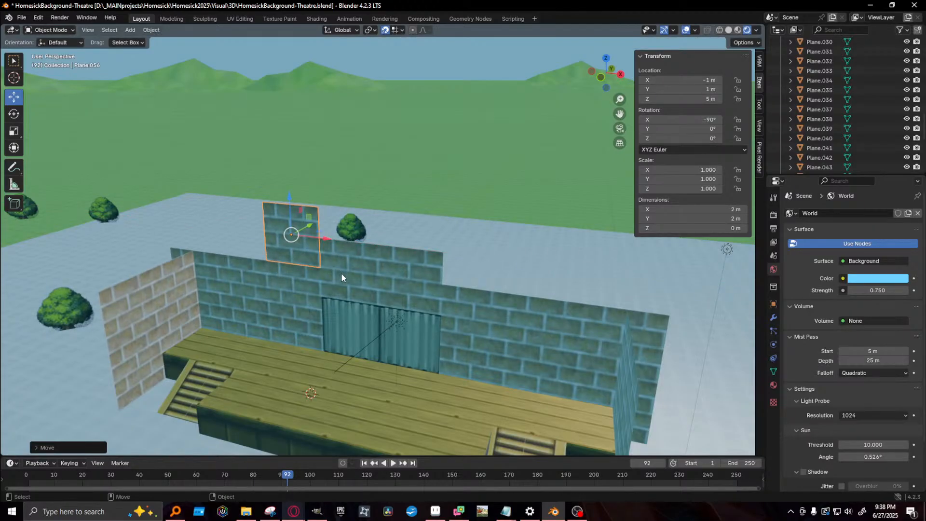
Step: Duplicate the new top brick panel and place the copy next to it at X -3 m, Y 1 m, Z 5 m
middle_click_drag(341, 273, 304, 268)
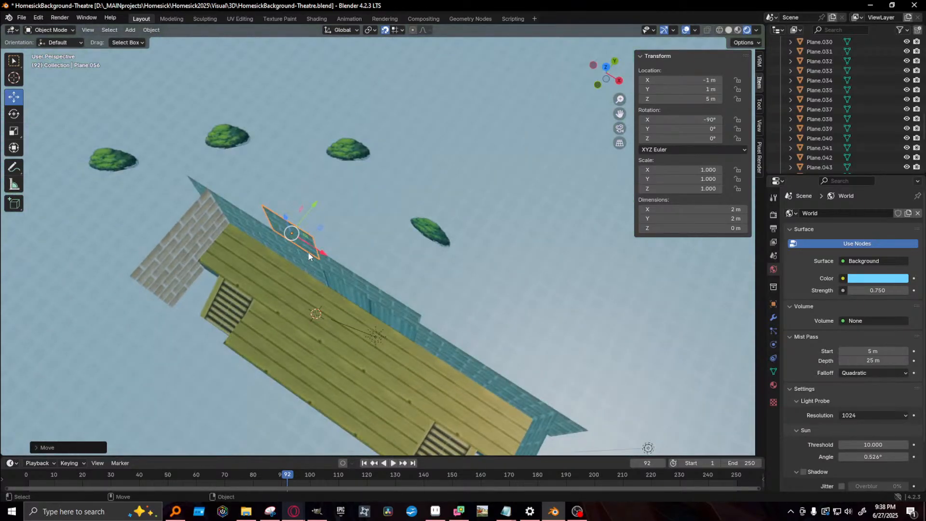
key("shift+d")
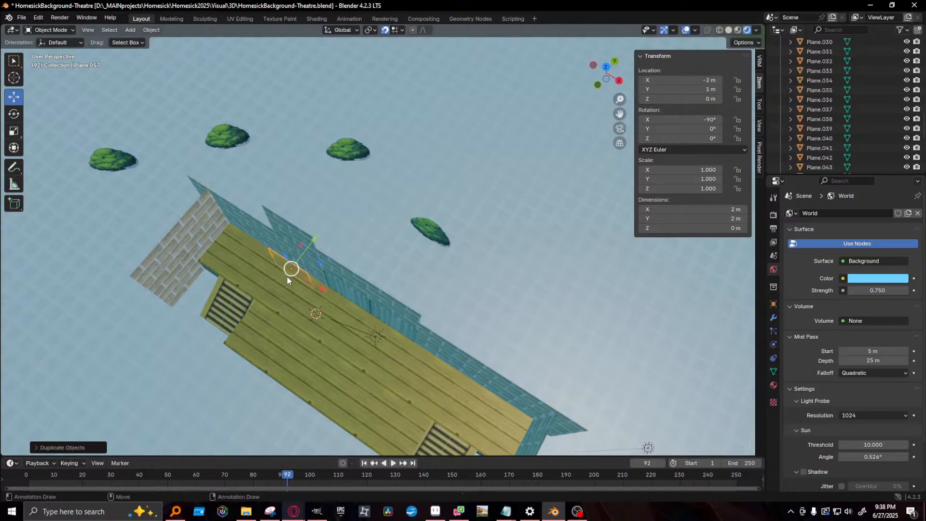
middle_click_drag(286, 276, 276, 336)
key("z")
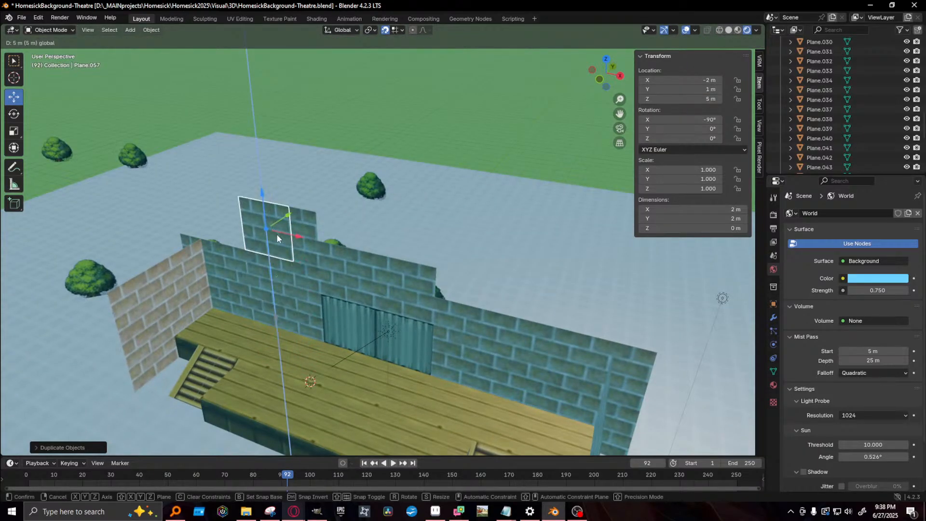
left_click(277, 234)
key("g")
key("x")
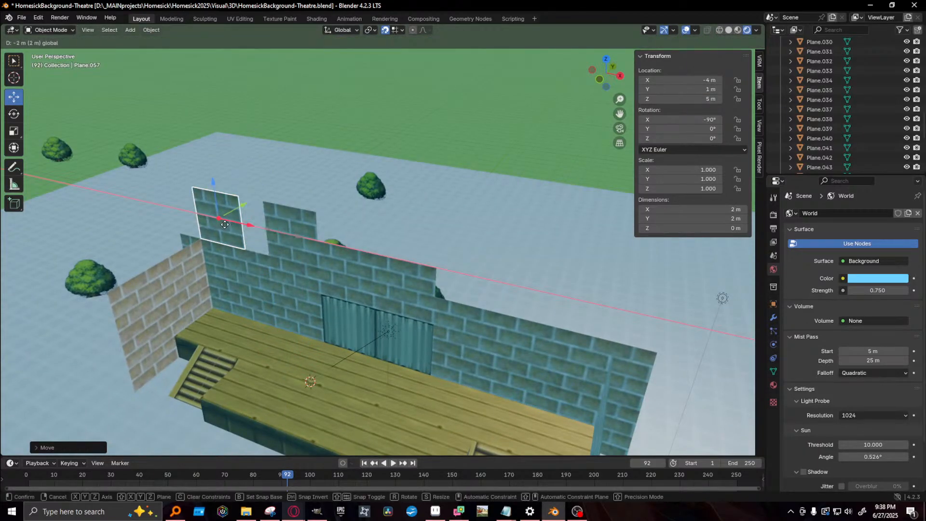
left_click(231, 229)
middle_click_drag(233, 232, 270, 270)
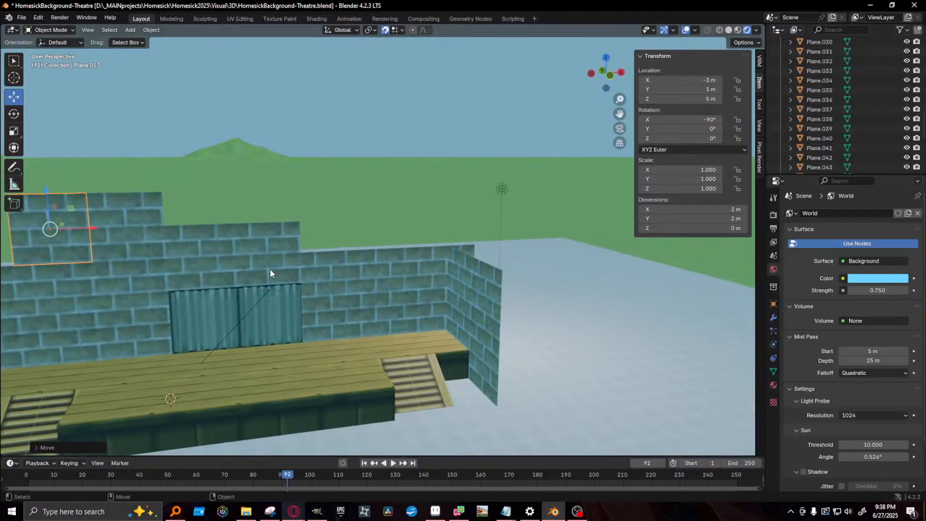
Step: Duplicate the upper back wall panel on the +X side of the curtains and stack the copy at X 5 m, Y 1 m, Z 5 m
left_click(359, 274)
key("shift+d")
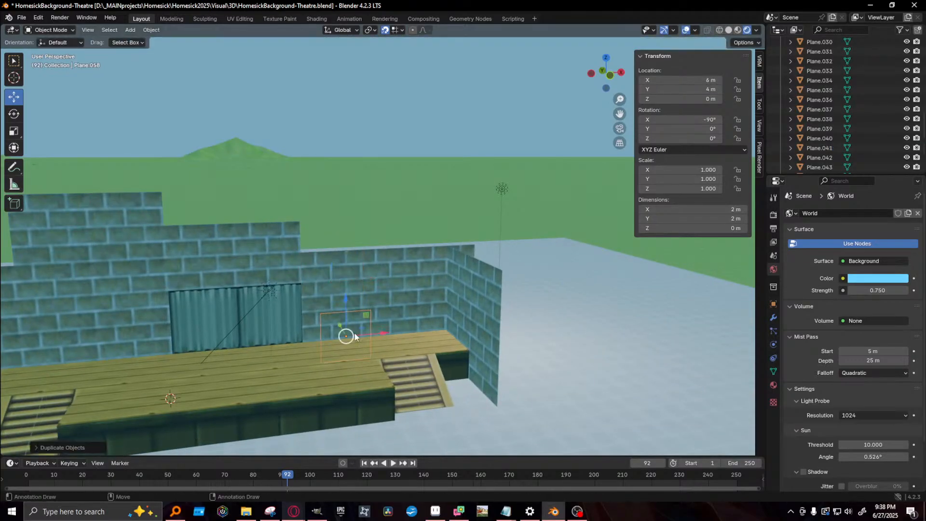
middle_click_drag(326, 361, 311, 320)
left_click_drag(301, 312, 353, 257)
middle_click_drag(443, 311, 444, 252)
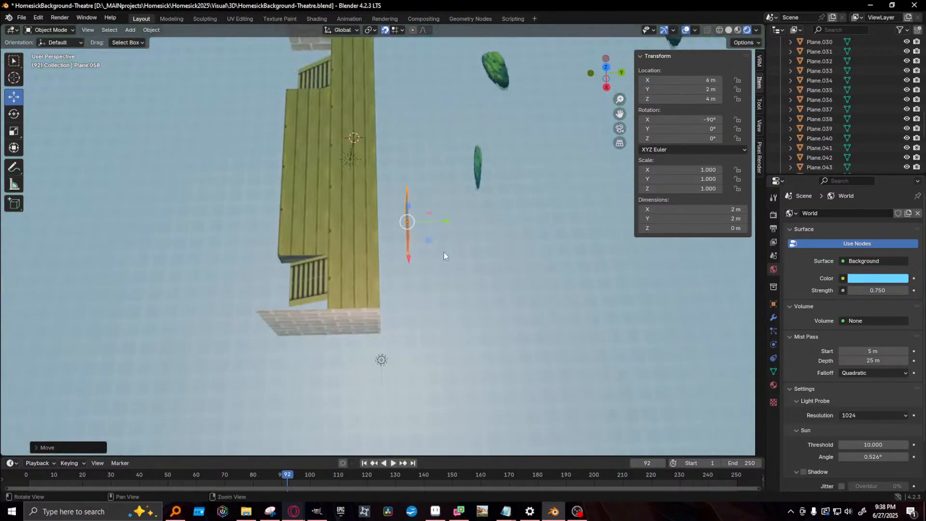
left_click_drag(452, 217, 423, 218)
middle_click_drag(341, 289, 416, 225)
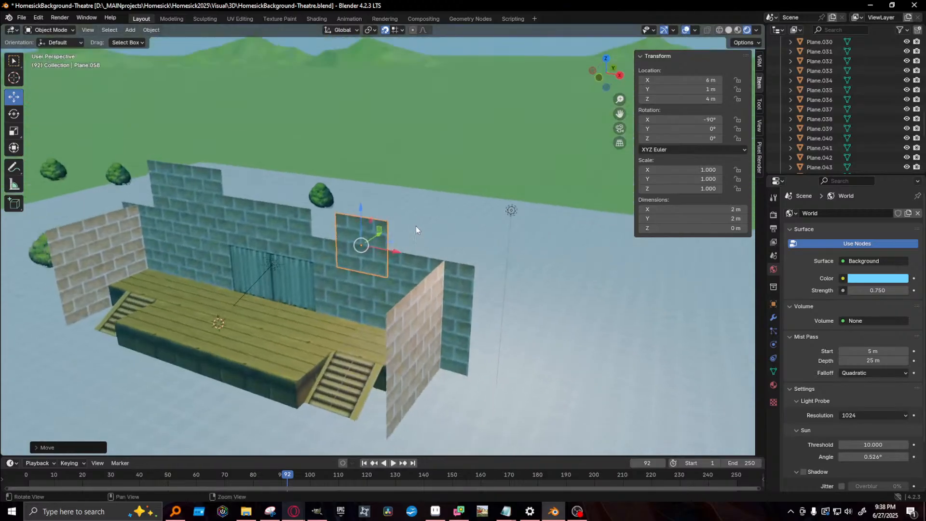
left_click_drag(363, 206, 358, 232)
Step: Duplicate that raised brick panel and place the copy next to it, level with it, at X 7 m, Y 1 m
key("shift+d")
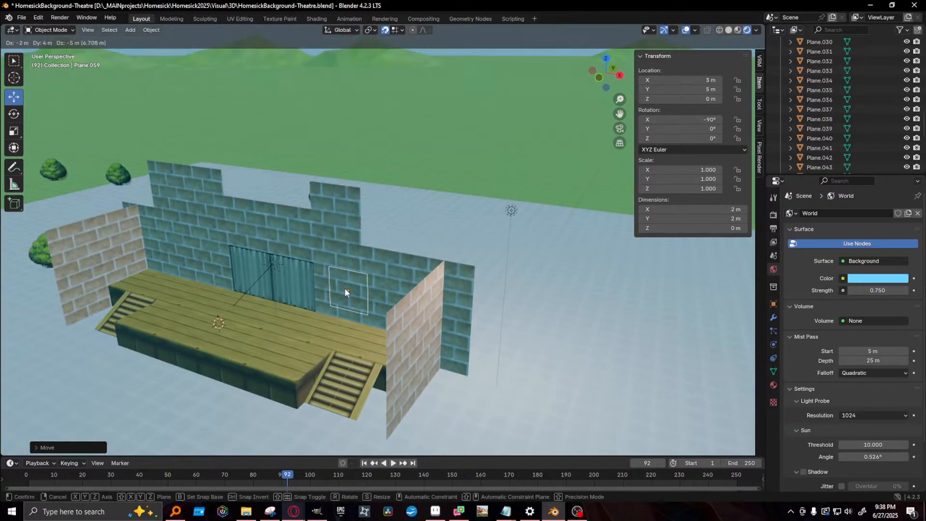
left_click(326, 322)
key("space")
middle_click_drag(336, 331, 393, 204)
left_click_drag(392, 196, 412, 326)
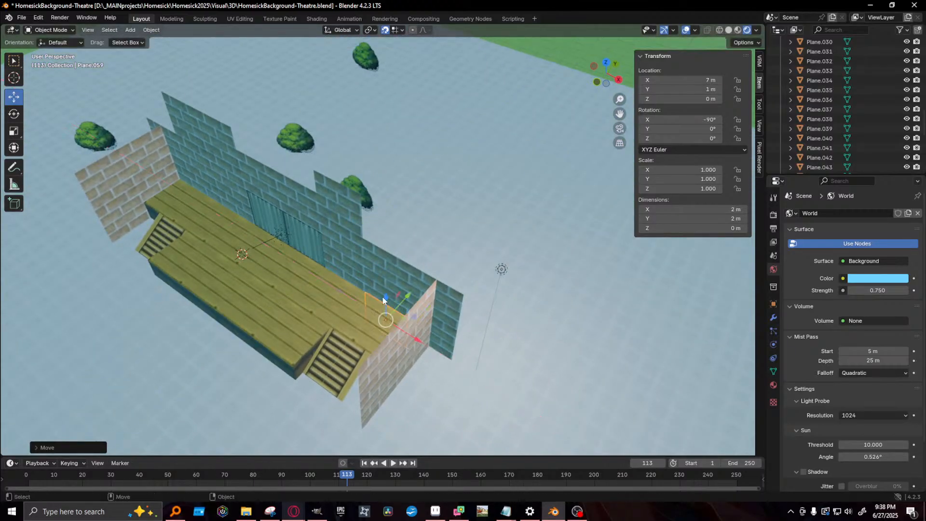
left_click_drag(386, 294, 394, 230)
middle_click_drag(395, 230, 381, 294)
Step: Duplicate the upper back wall panel at X 9 m, Y 1 m, Z 3 m and stack the copy directly above it
key("shift+d")
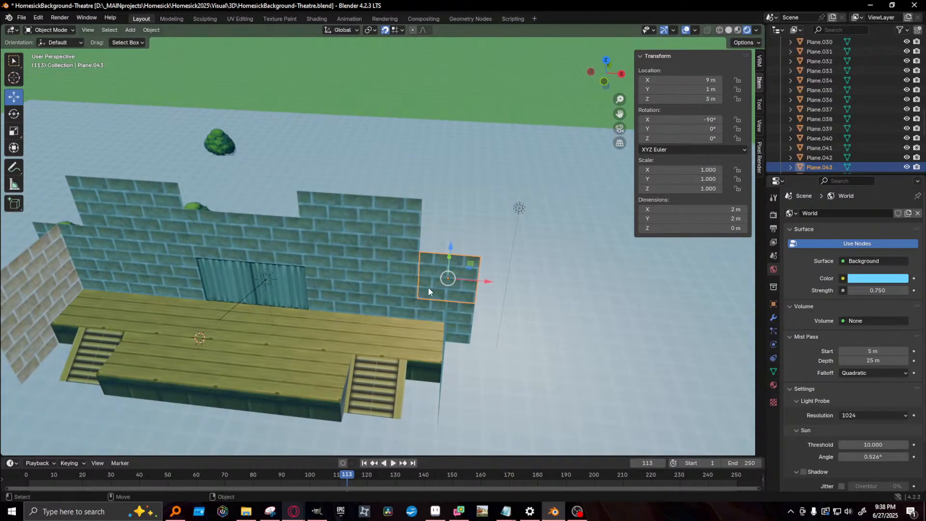
left_click(429, 340)
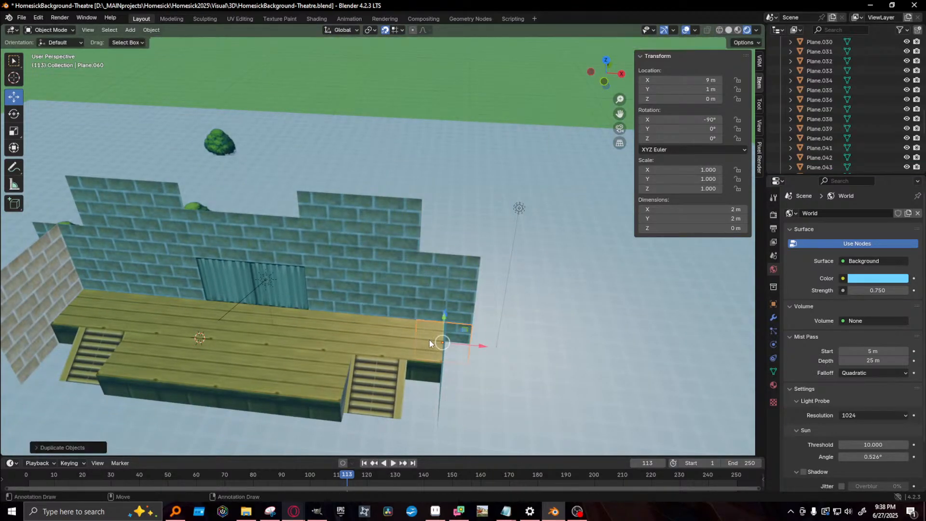
middle_click_drag(444, 333, 449, 306)
key("g")
key("z")
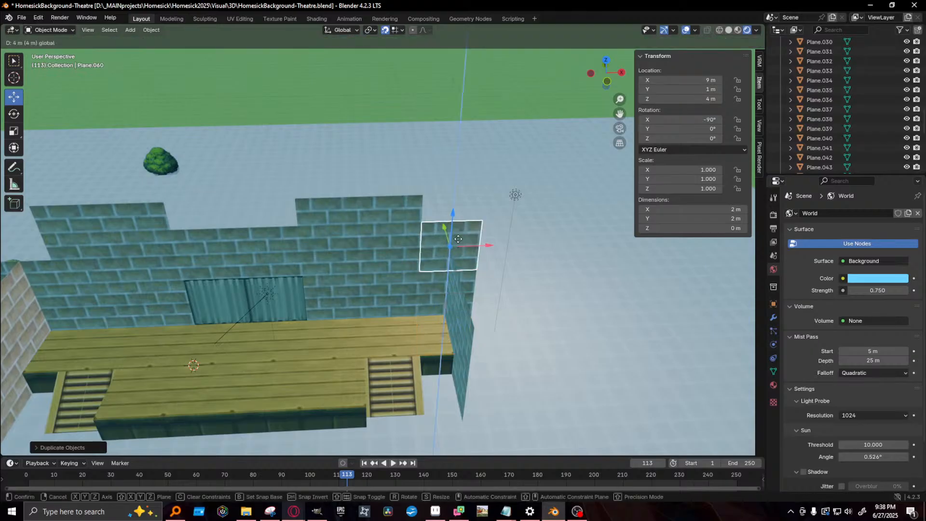
left_click(423, 245)
Step: Duplicate the upper back wall panel at the wall's -X end and move the copy to X -4 m, Y 2 m, Z 4 m
middle_click_drag(422, 244, 335, 230)
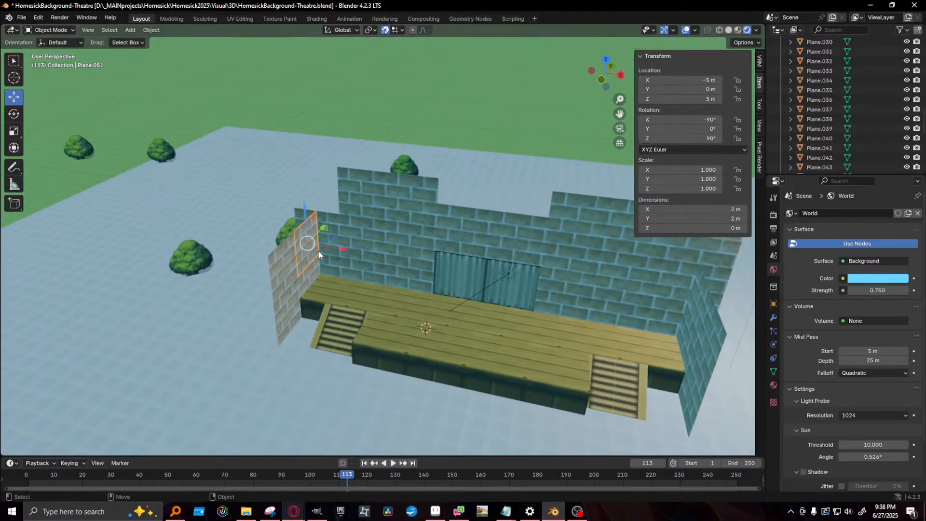
left_click(334, 230)
key("shift+d")
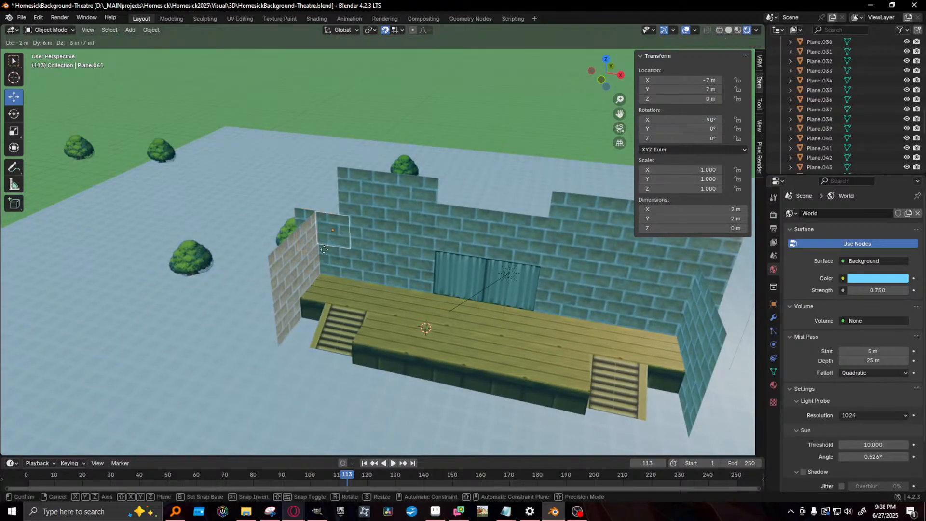
left_click(311, 260)
key("g")
key("z")
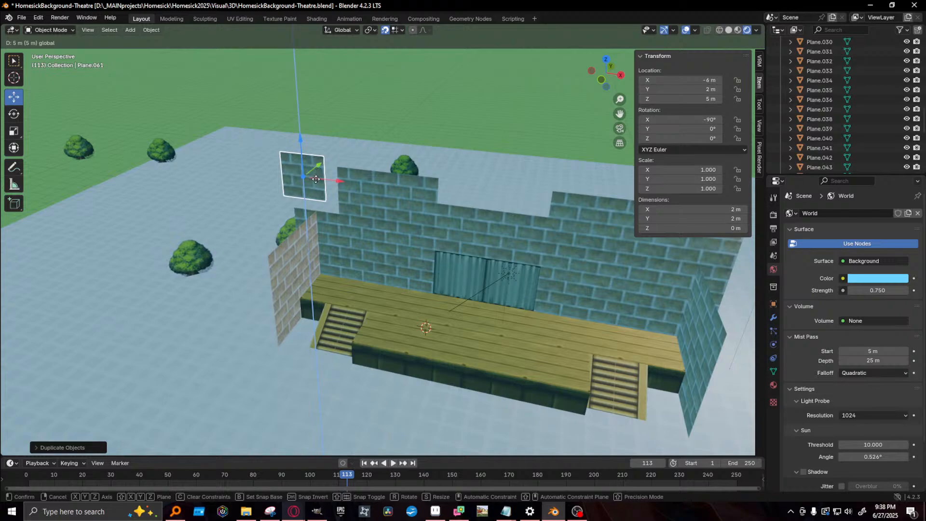
left_click(315, 193)
left_click_drag(341, 206, 381, 208)
middle_click_drag(382, 208, 302, 294)
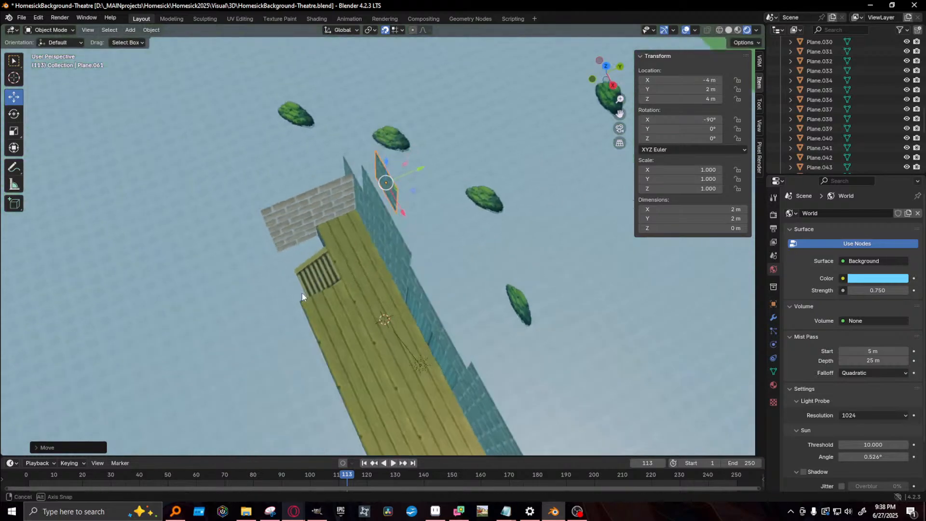
Step: Align the copied brick panel with the raised back wall row at X -5 m, Y 1 m, Z 5 m
left_click_drag(420, 167, 404, 179)
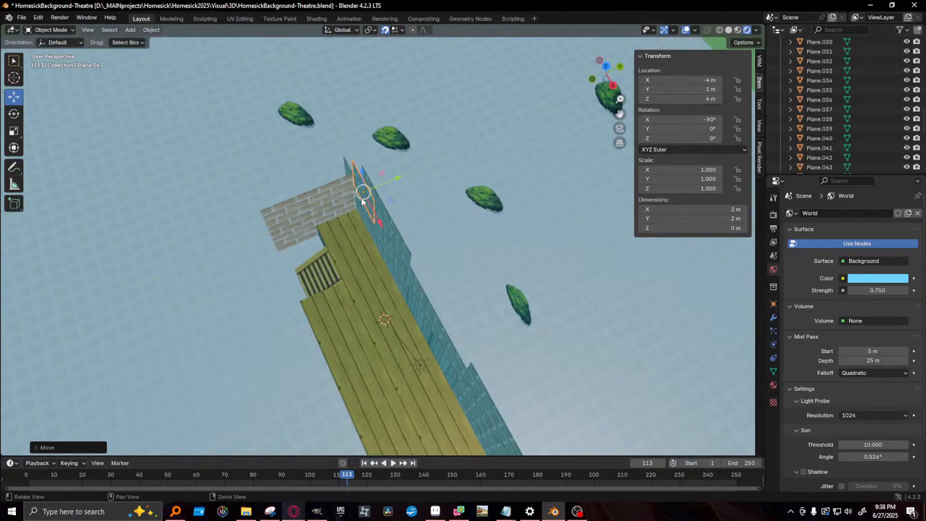
middle_click_drag(405, 180, 352, 188)
left_click_drag(340, 174, 342, 153)
key("g")
key("x")
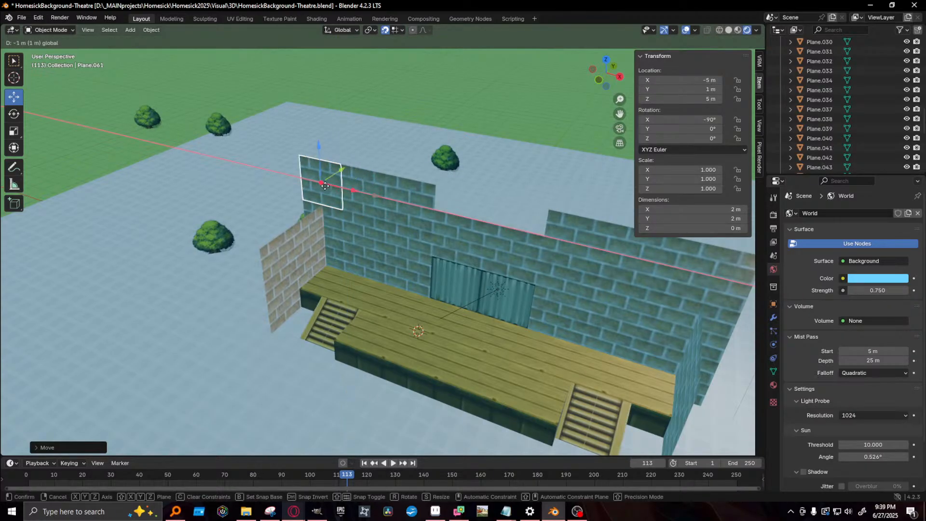
left_click(332, 191)
Step: Duplicate the side wall panel at X -5 m, Y 0 m, Z 3 m and stack the copy directly above it
middle_click_drag(332, 191, 350, 224)
left_click(348, 225)
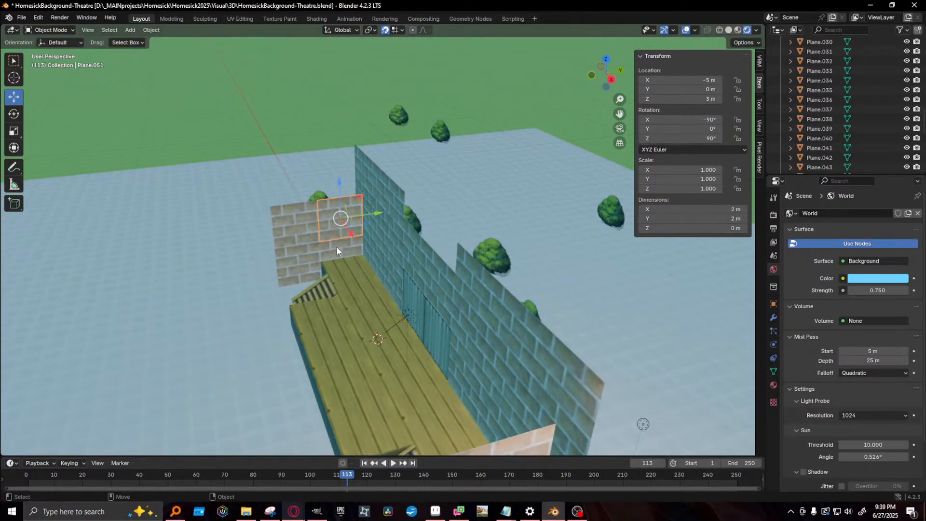
key("shift+d")
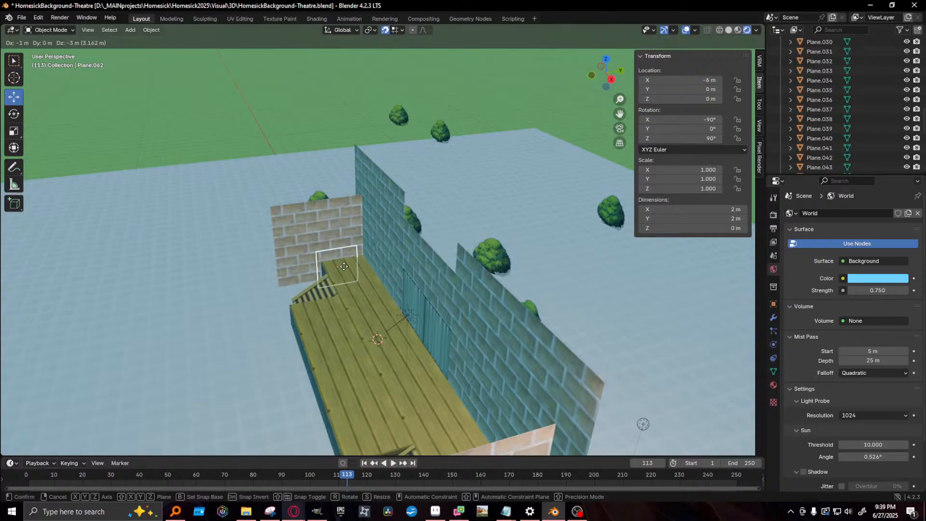
left_click(344, 267)
left_click_drag(336, 226, 351, 194)
mouse_move(351, 194)
middle_mouse_down()
mouse_move(373, 209)
mouse_move(367, 193)
middle_mouse_up()
left_click_drag(366, 193, 343, 195)
middle_click_drag(344, 195, 308, 254)
Step: Duplicate the outer upper panel of the -X side wall and stack the copy at X -5 m, Y -2 m, Z 5 m
left_click(285, 237)
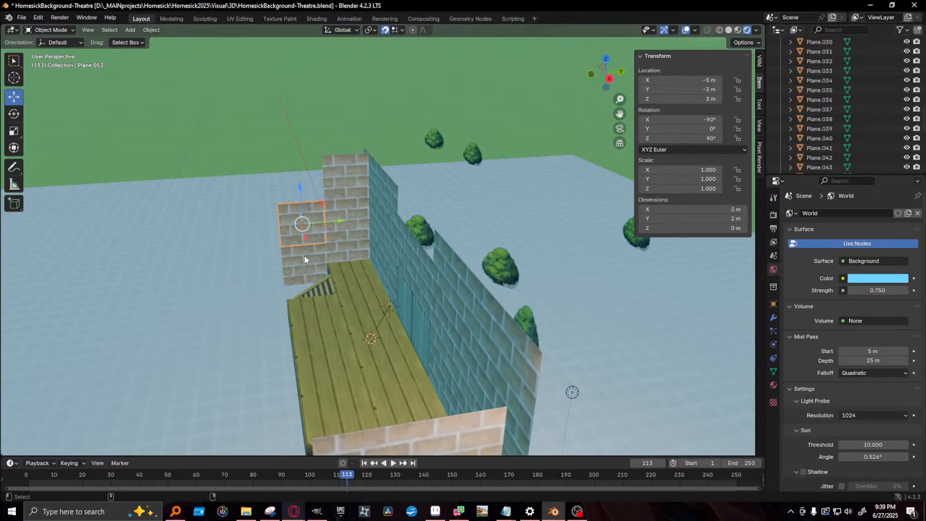
key("shift+d")
left_click(317, 286)
left_click_drag(305, 239, 304, 176)
middle_click_drag(304, 176, 340, 213)
left_click_drag(277, 207, 339, 245)
middle_click_drag(338, 244, 280, 269)
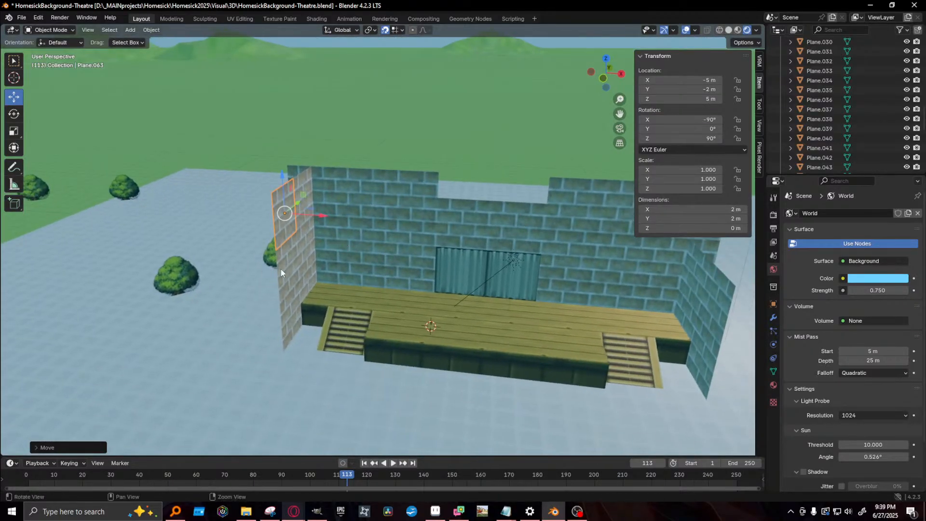
Step: Move the light beside the +X side wall along Y, well out in front of the stage
left_click(176, 275)
middle_click_drag(430, 291, 466, 208)
left_click(466, 209)
middle_click_drag(415, 234, 361, 238)
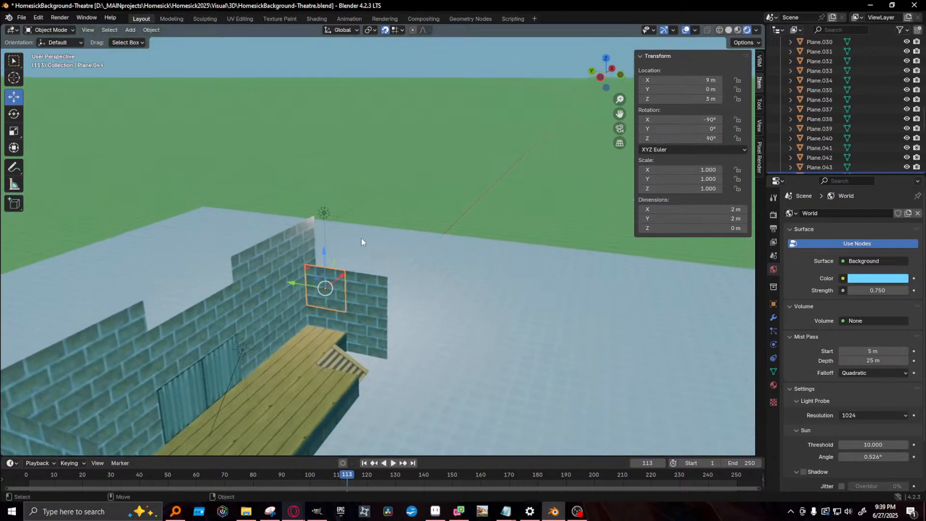
left_click(326, 213)
left_click_drag(288, 208, 681, 307)
Step: Duplicate the side wall panel at X 9 m, Y 0 m, Z 3 m and stack the copy directly above it
left_click(339, 297)
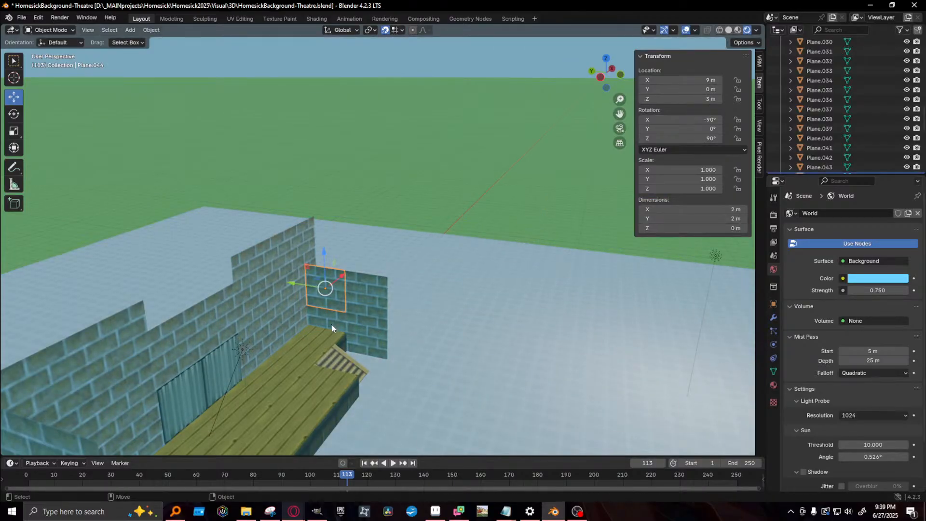
key("shift+d")
left_click(330, 324)
middle_click_drag(348, 310, 306, 341)
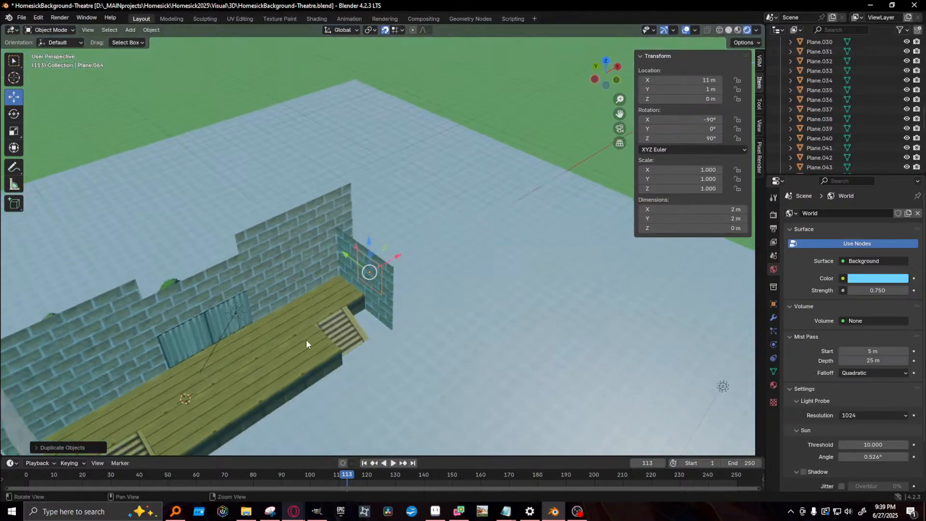
left_click_drag(398, 256, 340, 218)
middle_click_drag(307, 271, 349, 280)
Step: Duplicate the side wall panel at X 9 m, Y -2 m, Z 3 m and stack the copy directly above it
left_click(353, 282)
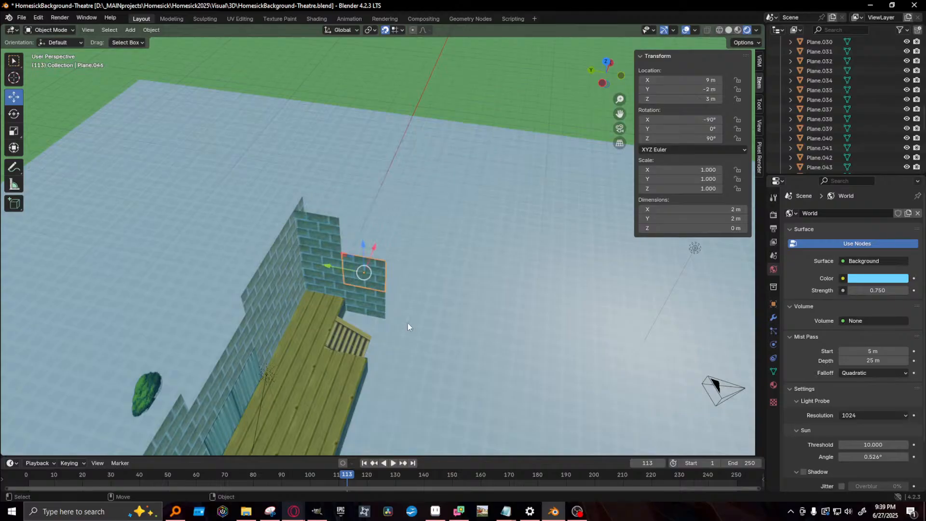
key("shift+d")
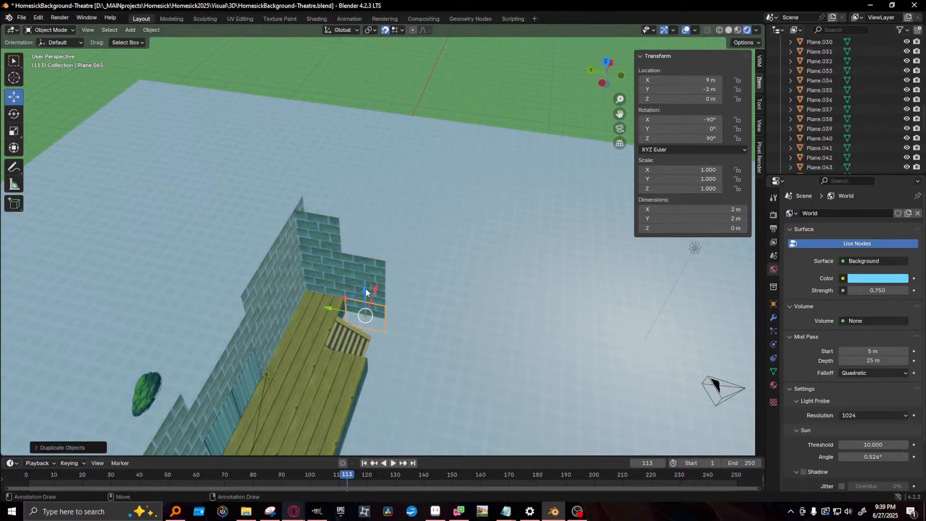
key("z")
left_click_drag(359, 203, 358, 242)
Step: Duplicate the large floor plane and raise the copy over the stage to Z 5 m as a ceiling
middle_click_drag(449, 280, 384, 251)
left_click(453, 384)
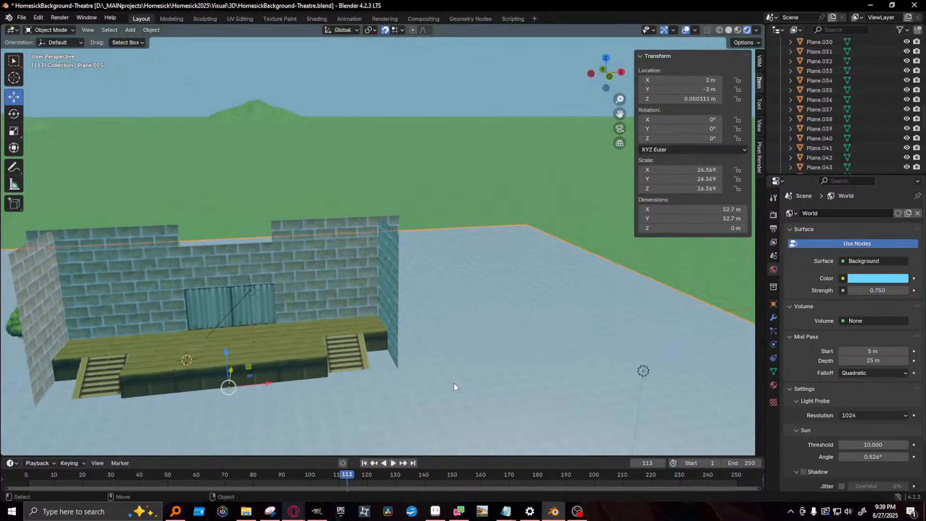
middle_click_drag(453, 385, 373, 363)
key("shift+d")
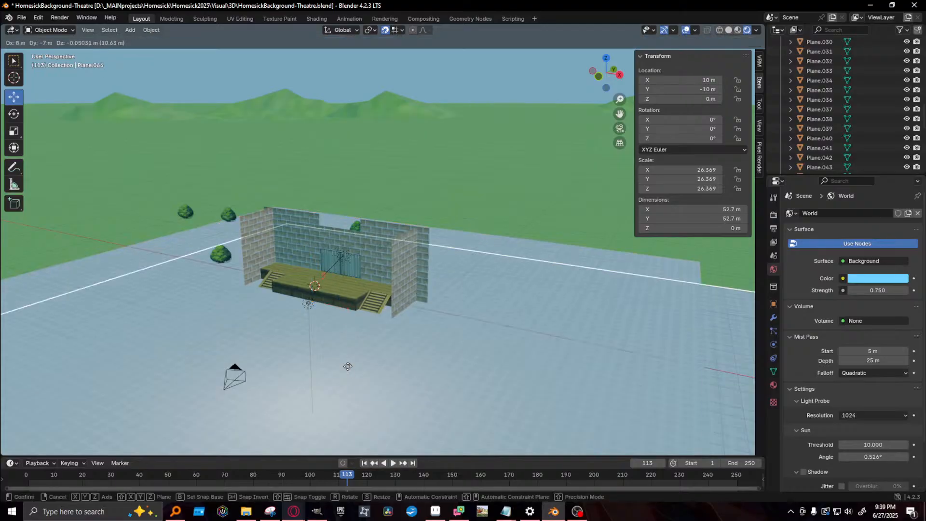
left_click(324, 348)
left_click_drag(390, 381, 319, 303)
middle_click_drag(320, 303, 377, 244)
Step: Duplicate the three stacked panels at X -5 m, Y -2 m and extend the side wall with the copies at Y -4 m, the top one at Z 5 m
scroll(356, 279, "up", 4)
scroll(356, 279, "up", 1)
left_click(409, 221)
left_click(381, 245)
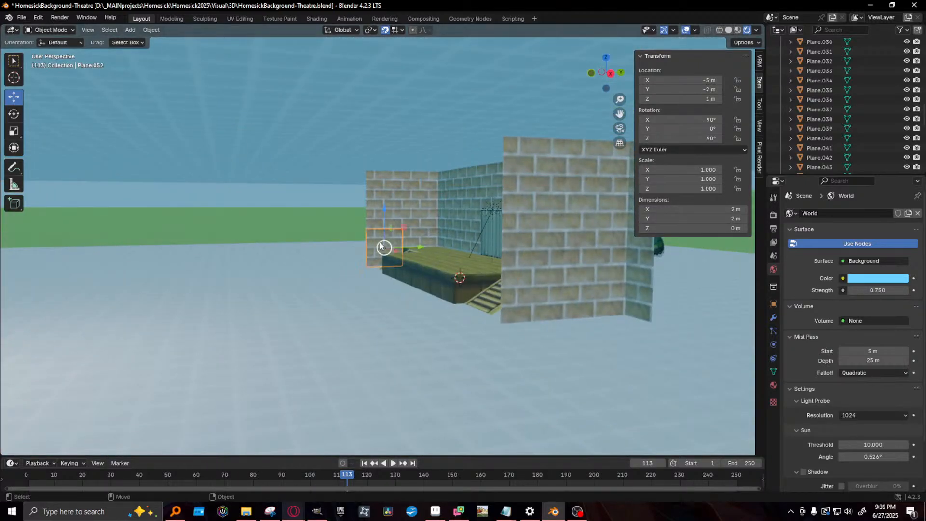
left_click(377, 215, "shift")
left_click(385, 182, "shift")
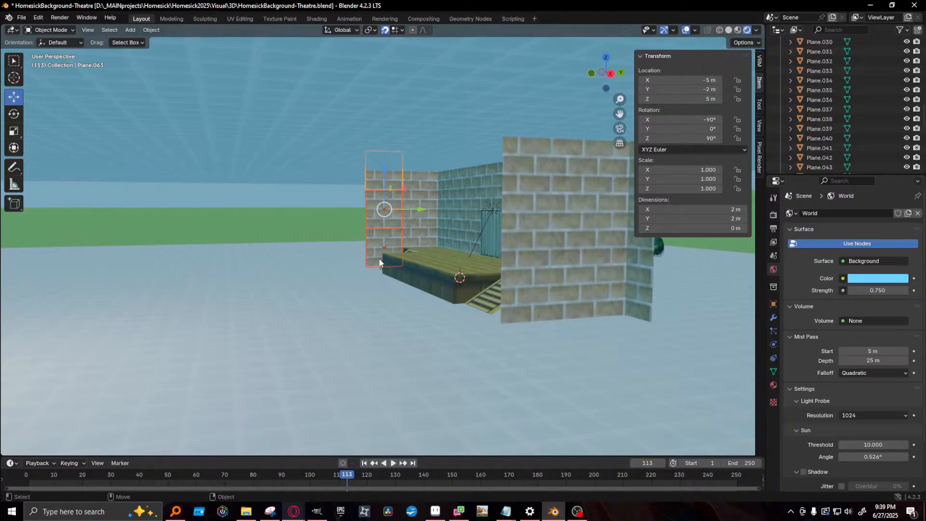
key("shift+d")
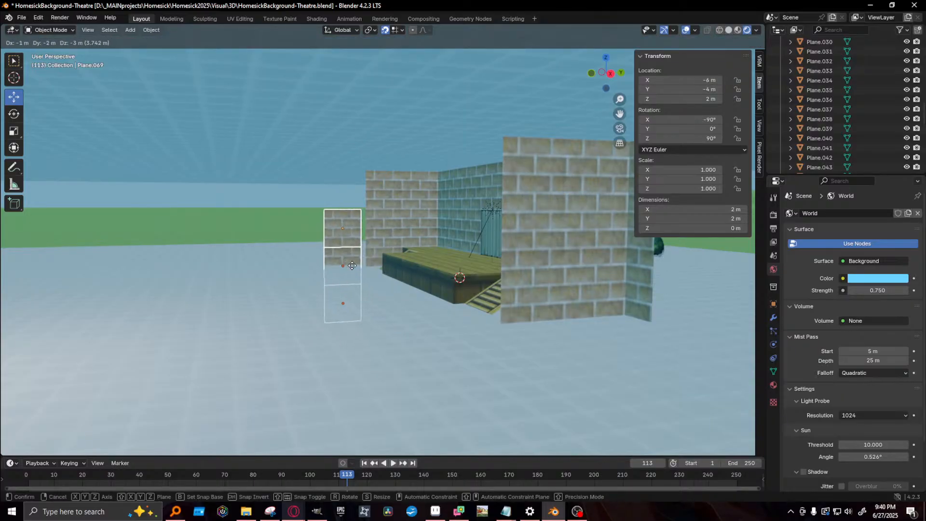
left_click(354, 266)
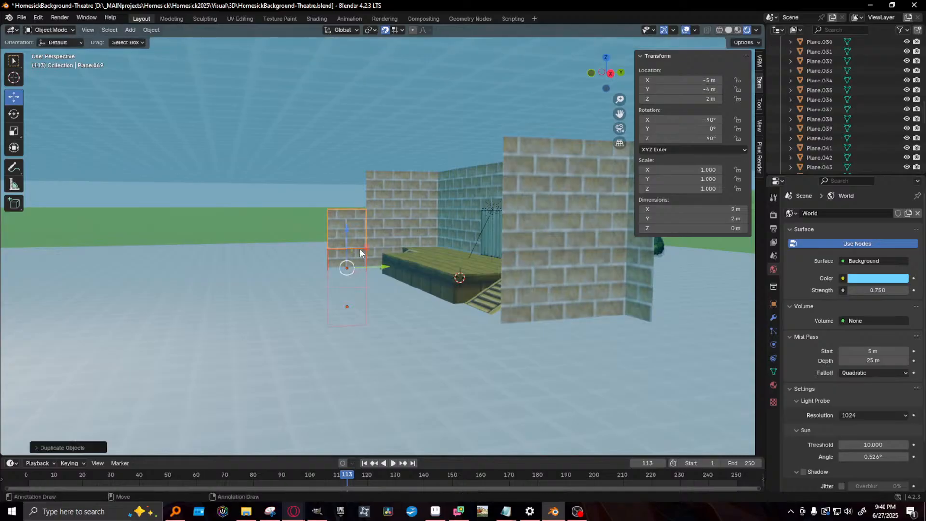
left_click_drag(347, 233, 339, 198)
middle_click_drag(325, 227, 385, 265)
Step: Duplicate the three stacked panels at X 9 m, Y -2 m and extend the side wall with the copies at Y -4 m, the bottom one at Z 1 m
middle_click_drag(201, 305, 352, 248)
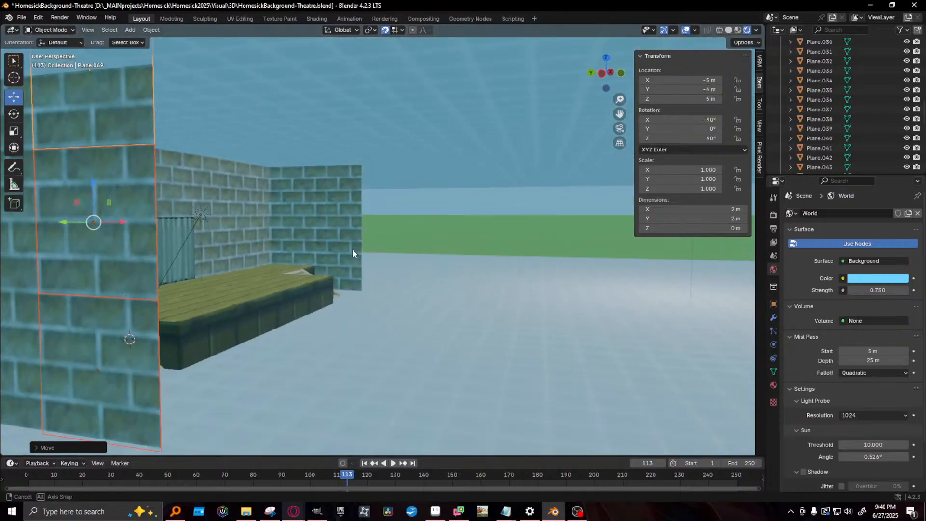
left_click(349, 206)
left_click(353, 196, "shift")
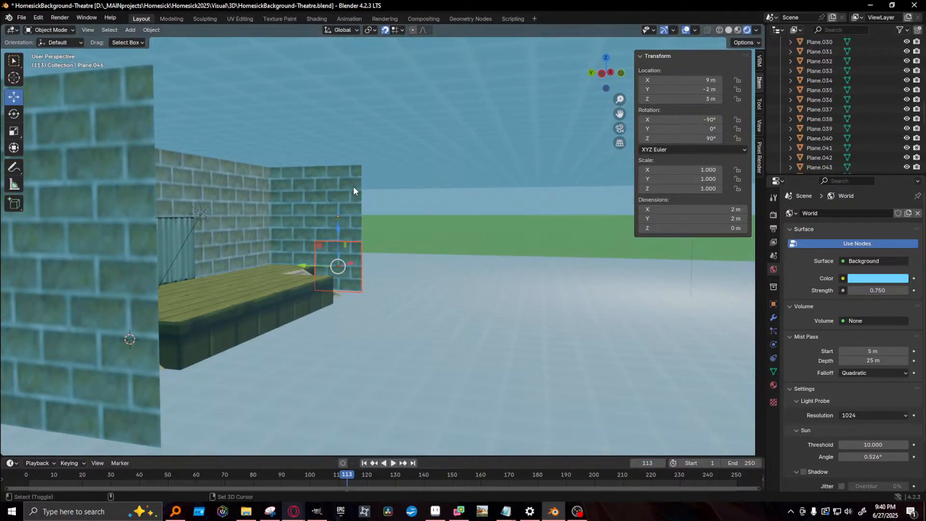
left_click(353, 186)
left_click(349, 206, "shift")
left_click(341, 236, "shift")
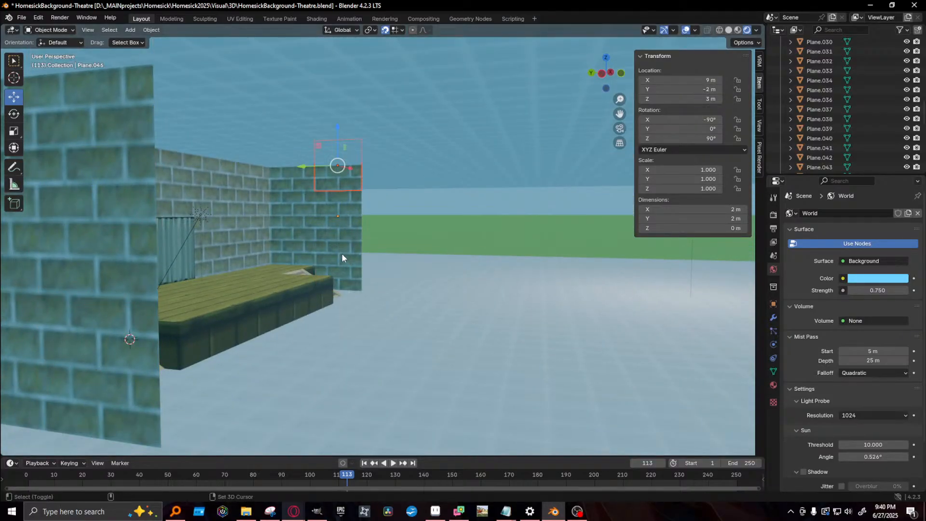
left_click(337, 208, "shift")
left_click(349, 278, "shift")
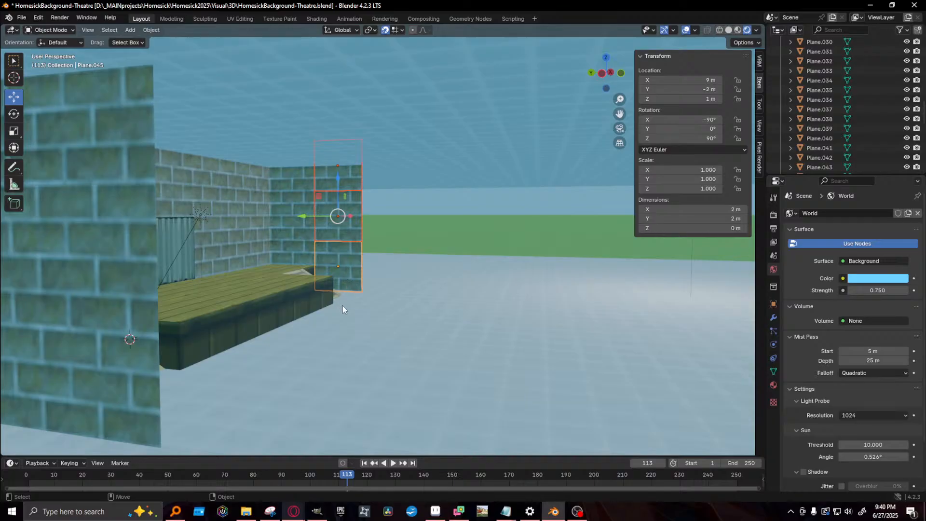
key("g")
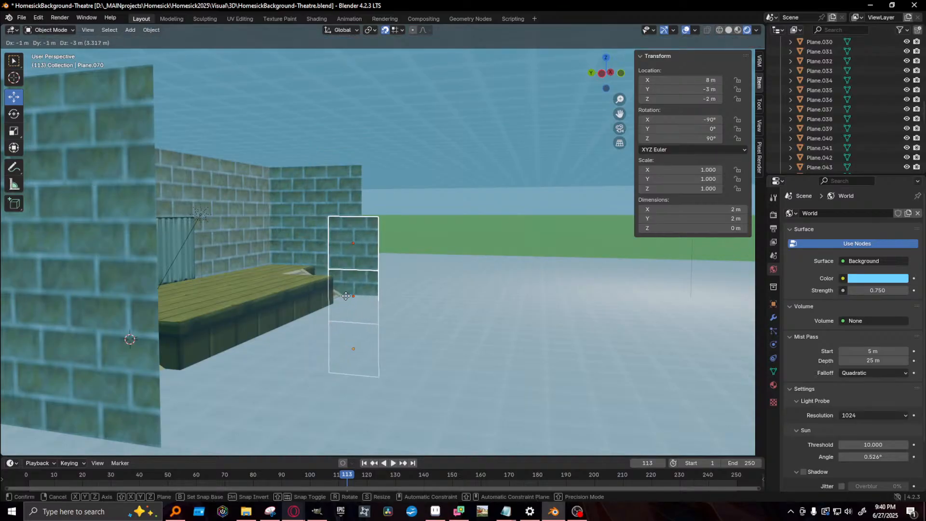
left_click(352, 292)
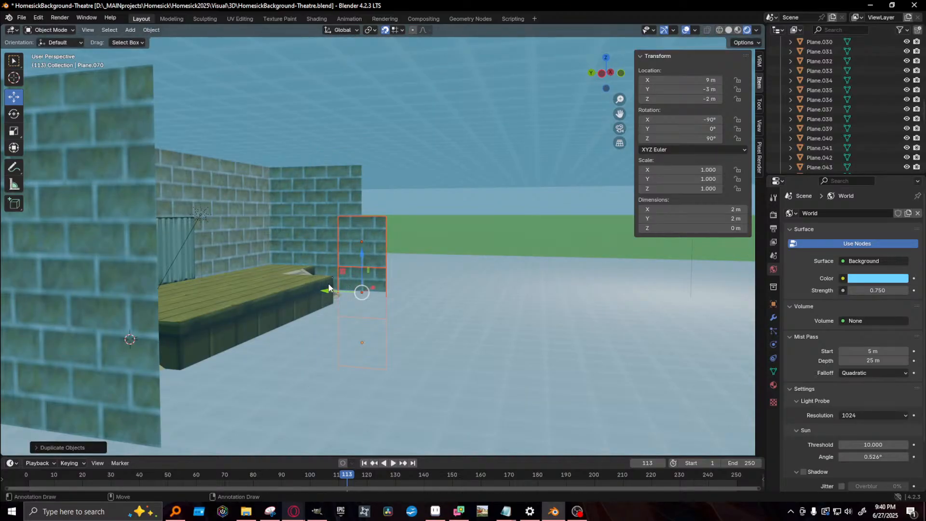
left_click_drag(328, 288, 390, 180)
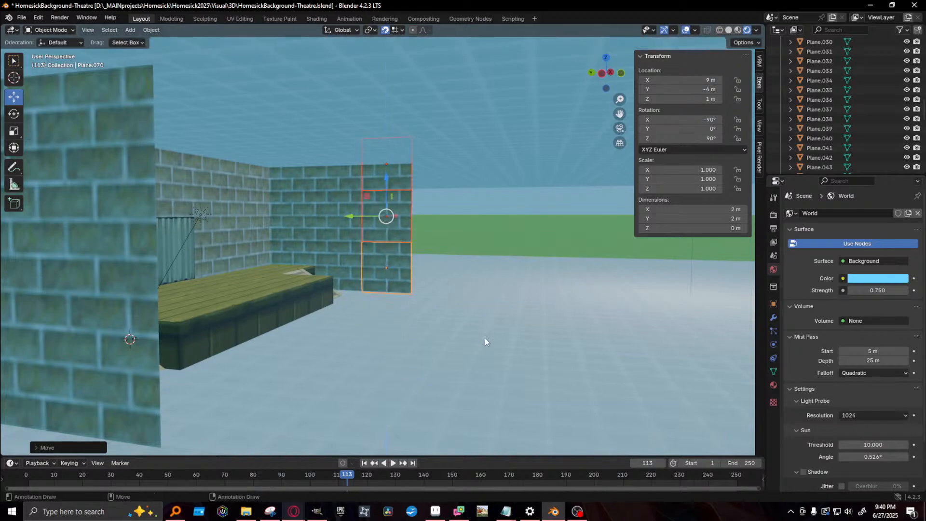
Step: Scale the ceiling plane down to about 26.9 m square and move it along X to X 2 m
left_click_drag(485, 337, 366, 341, "alt")
scroll(403, 322, "down", 8)
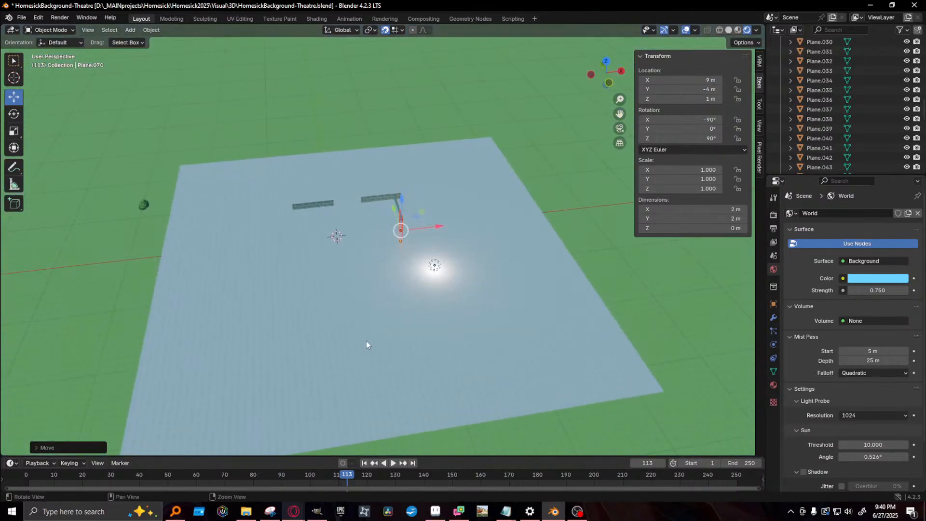
left_click(348, 289)
key("r")
left_click_drag(349, 289, 372, 257)
key("g")
key("x")
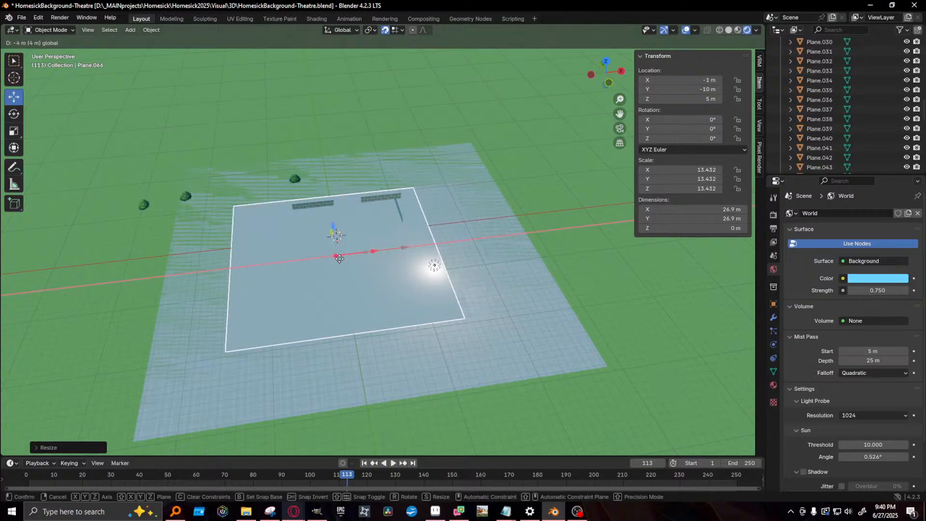
left_click(359, 263)
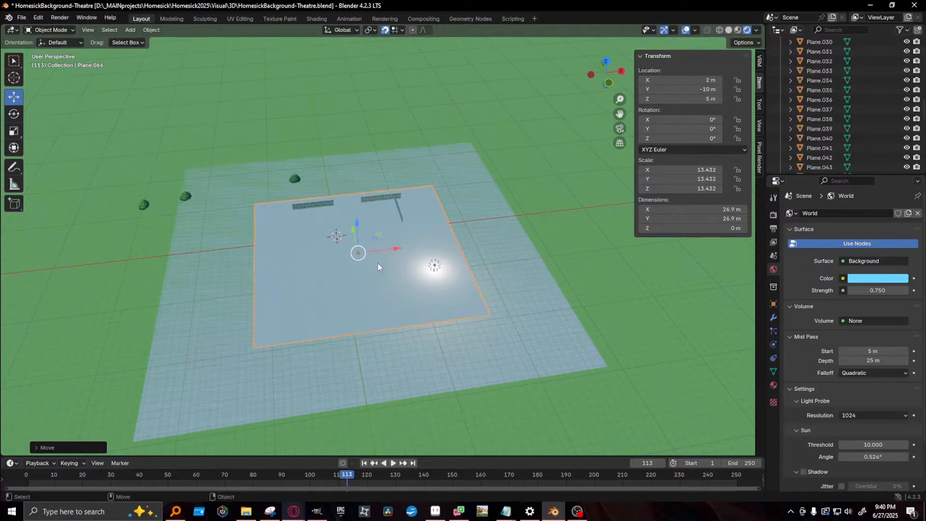
Step: Scale the ceiling plane down to about 22.1 m square and move it along Y to Y -9 m
key("t")
key("r")
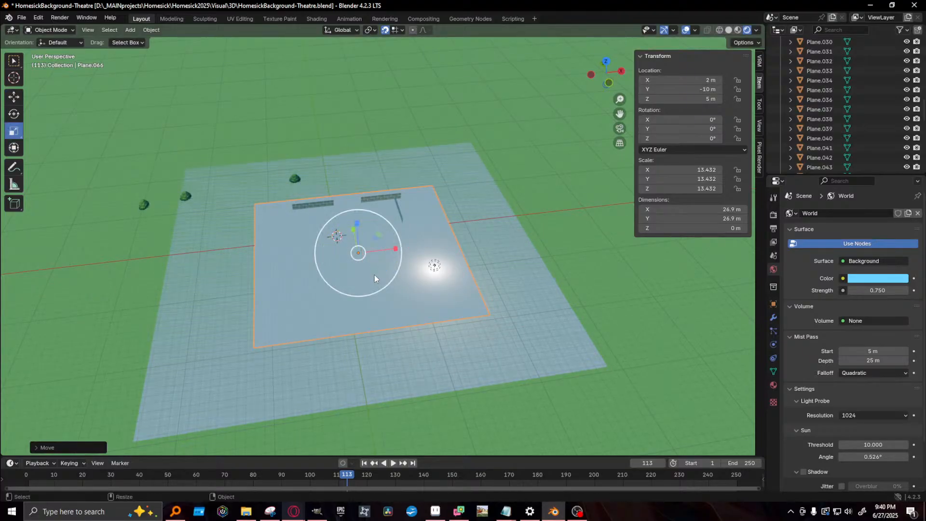
key("s")
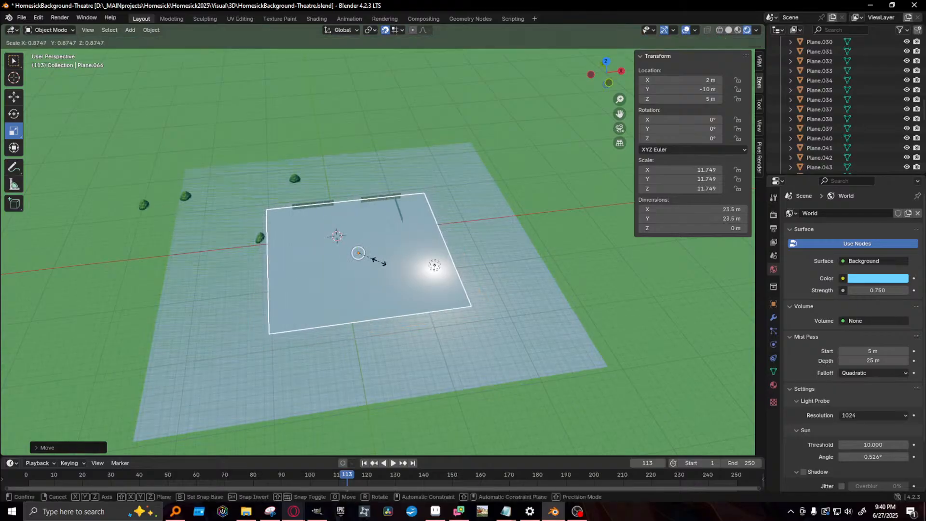
key("w")
left_click_drag(378, 262, 273, 272)
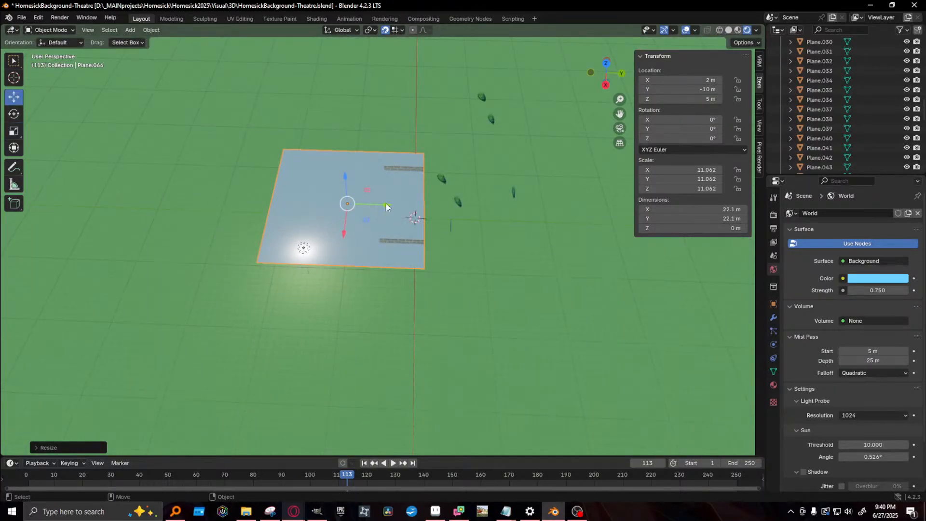
left_click_drag(386, 203, 352, 205)
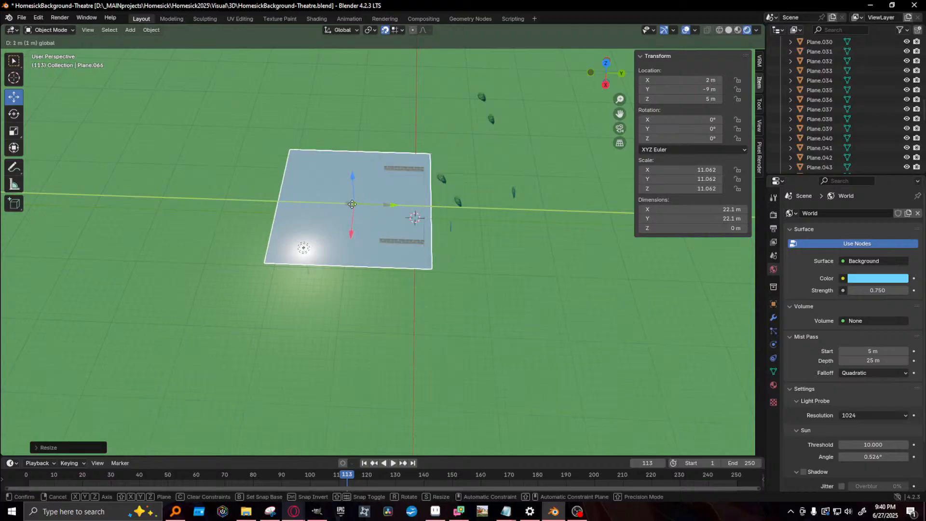
Step: Save the theatre file and render the stage at frame 113
left_click_drag(338, 256, 449, 266, "alt")
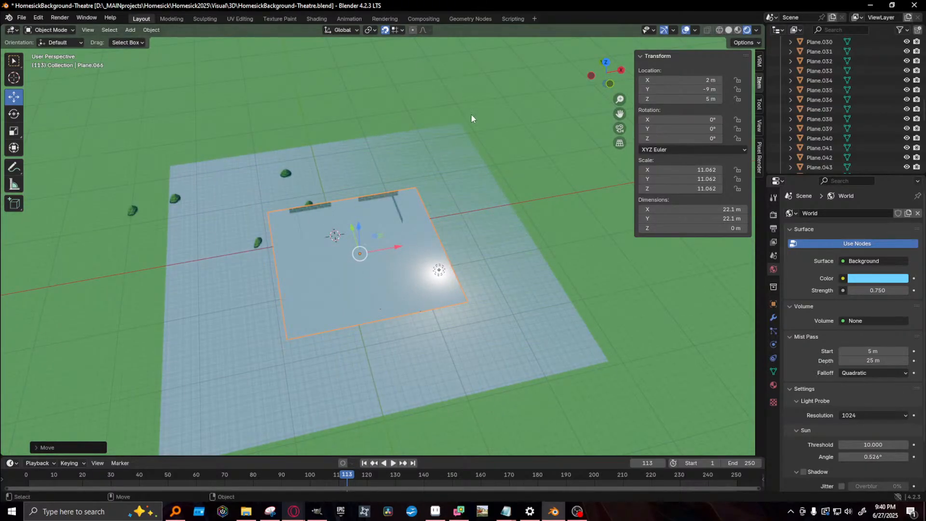
key("ctrl+s")
key("F12")
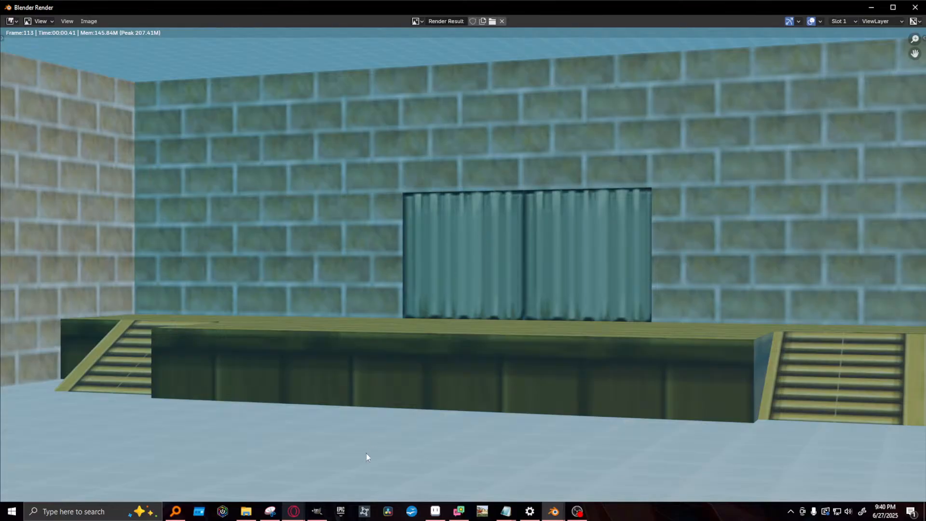
Step: Switch between Aseprite and the Blender render to compare the 2D theatre background in HomesickCommercial_v4 with the 3D stage
left_click(444, 518)
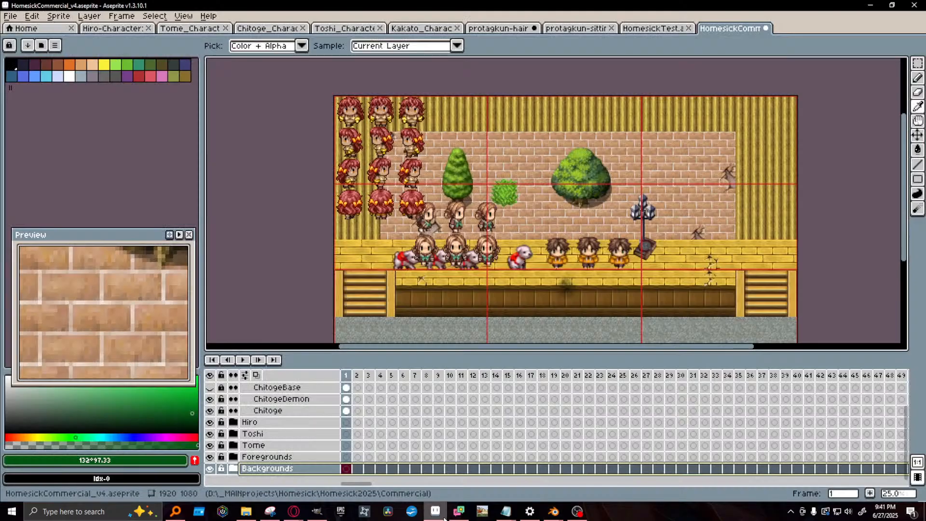
left_click(444, 519)
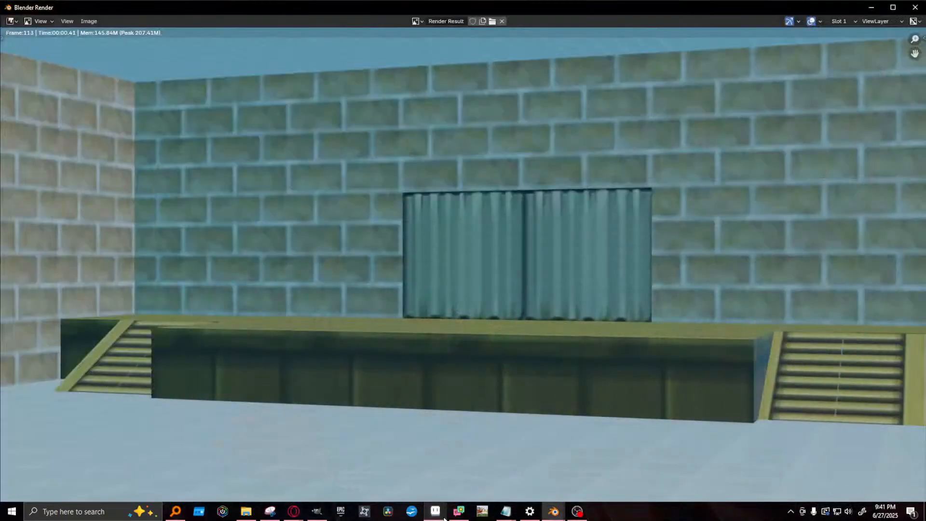
left_click(444, 519)
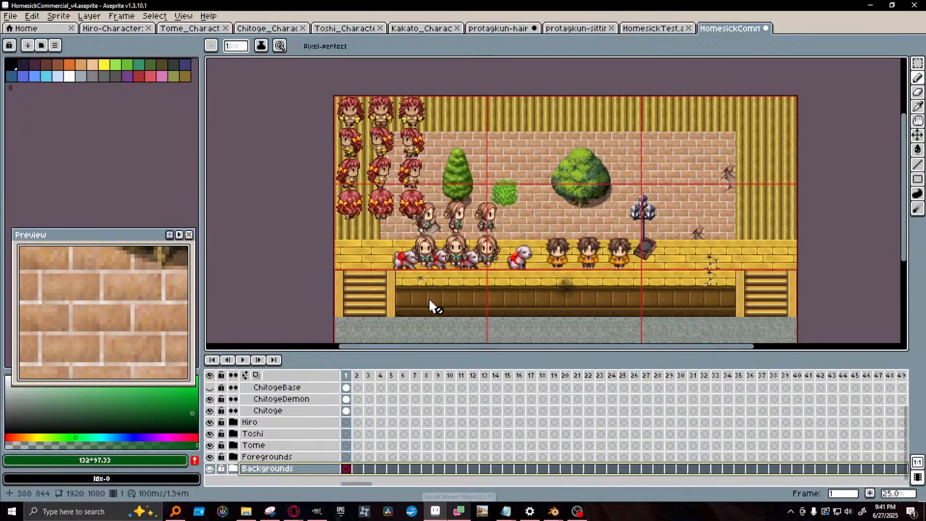
key("alt+Tab")
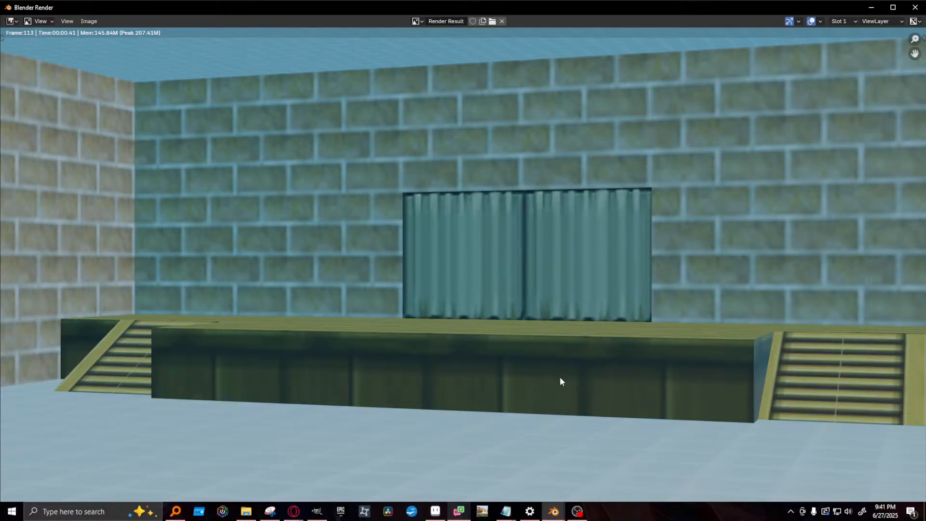
key("alt+Tab")
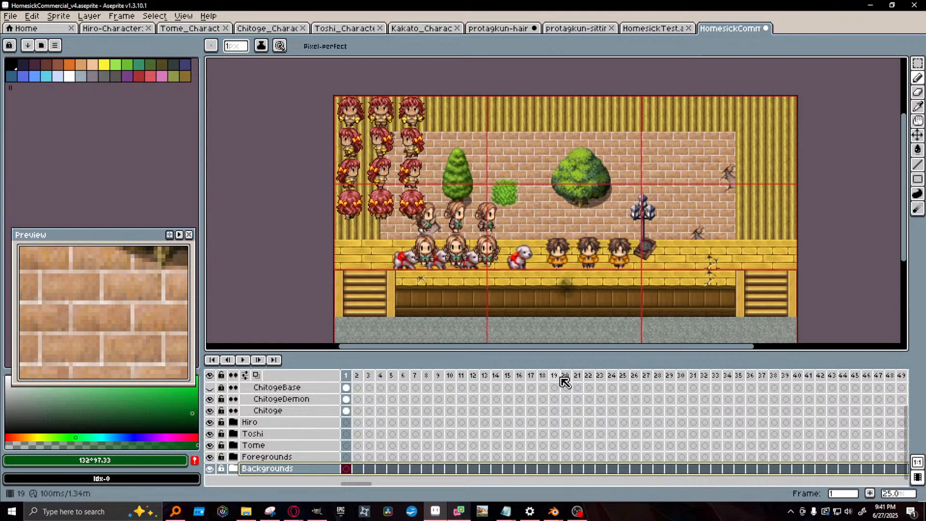
key("alt+Tab")
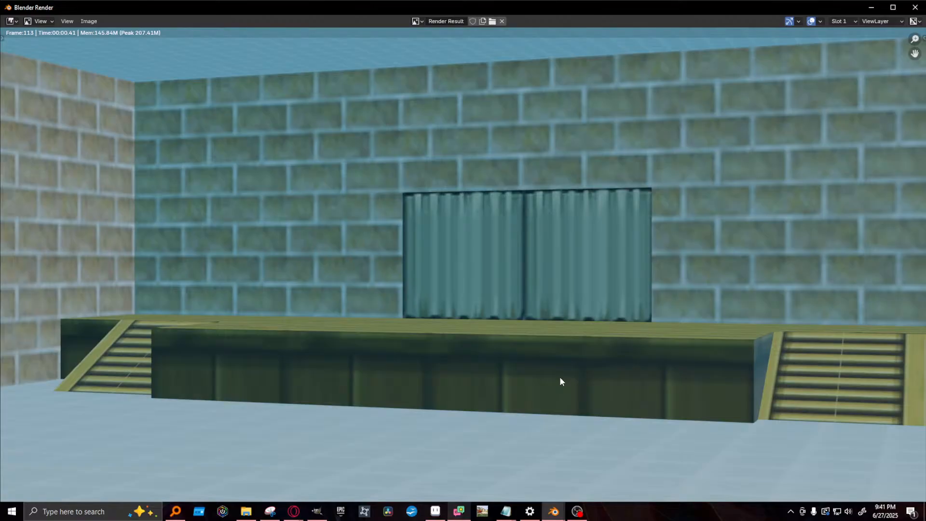
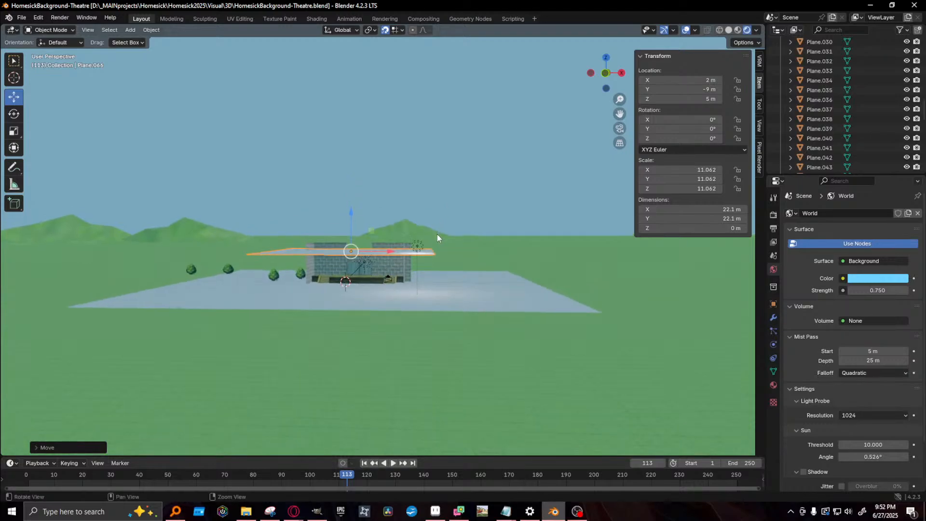
Step: Set the world background strength to 0.25
middle_click_drag(437, 234, 420, 259)
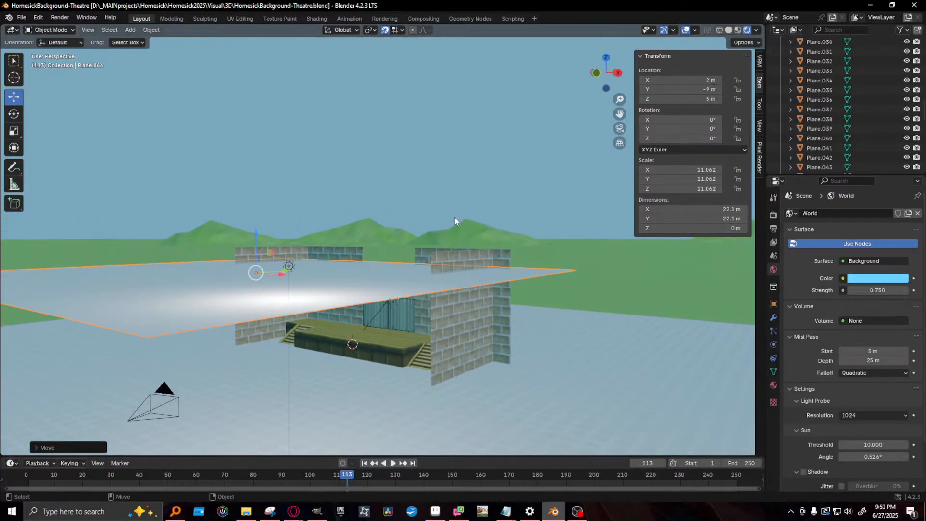
middle_click_drag(388, 353, 386, 333)
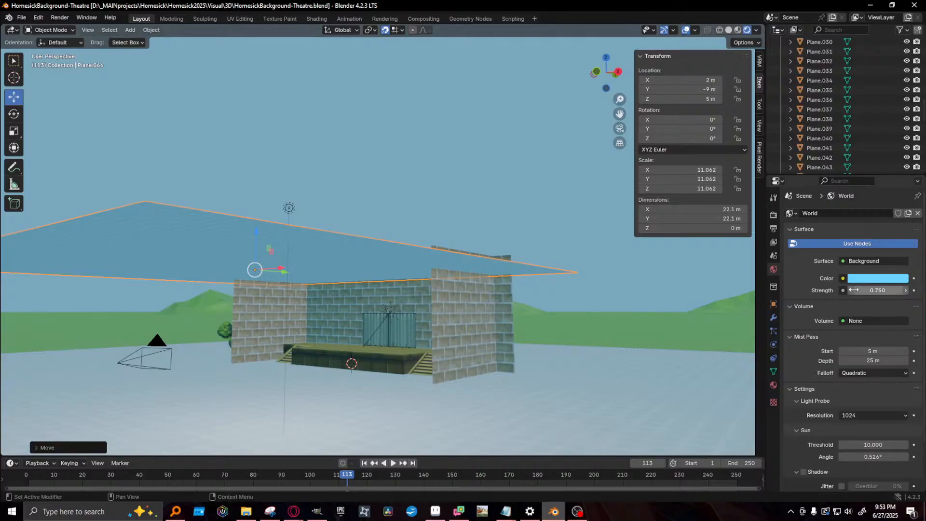
left_click(888, 281)
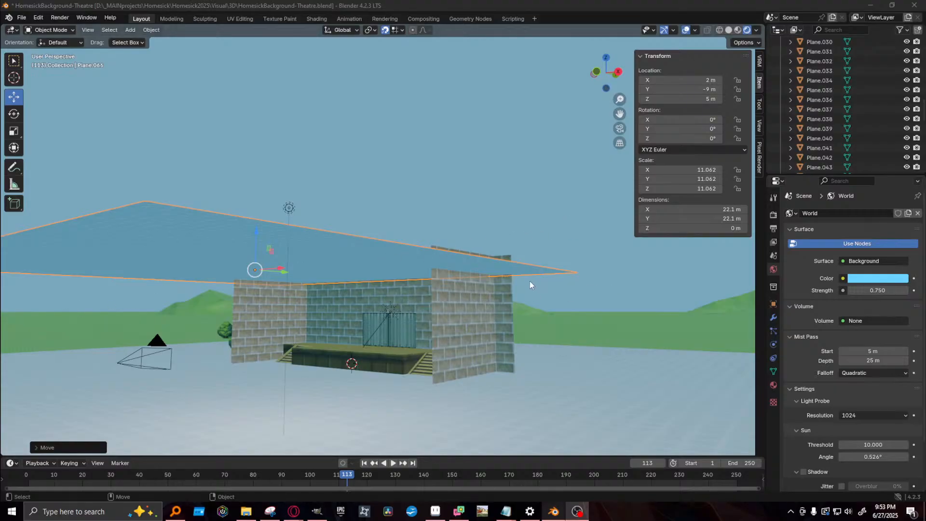
double_click(887, 291)
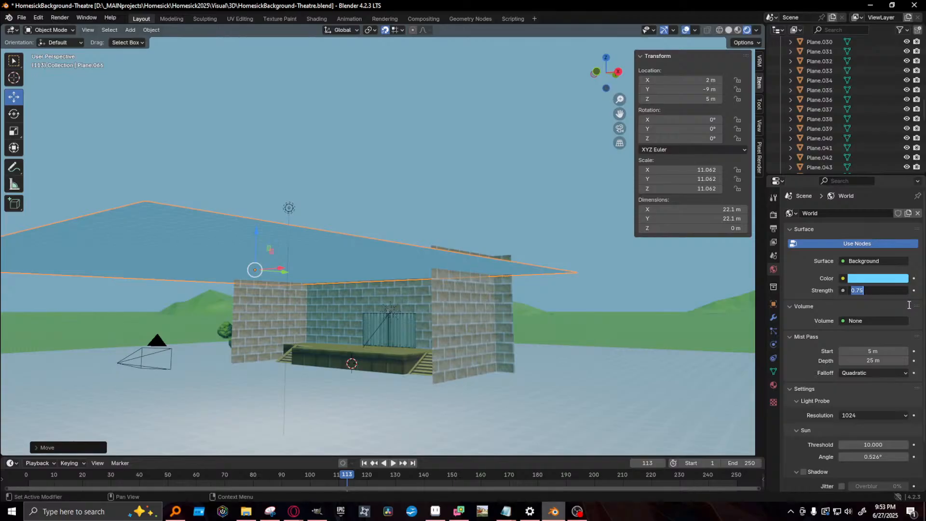
type(".25")
key("Return")
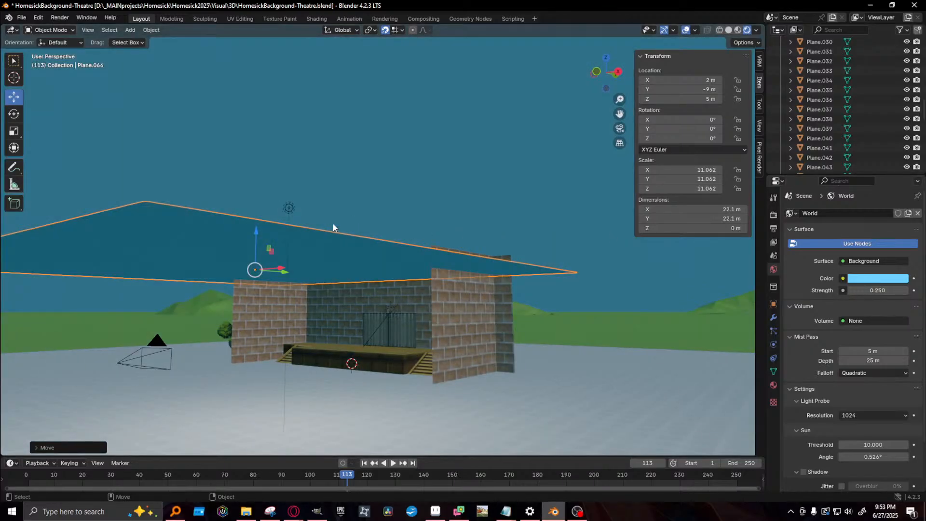
Step: Try Diffuse BSDF as the world surface shader and undo the change
left_click(847, 262)
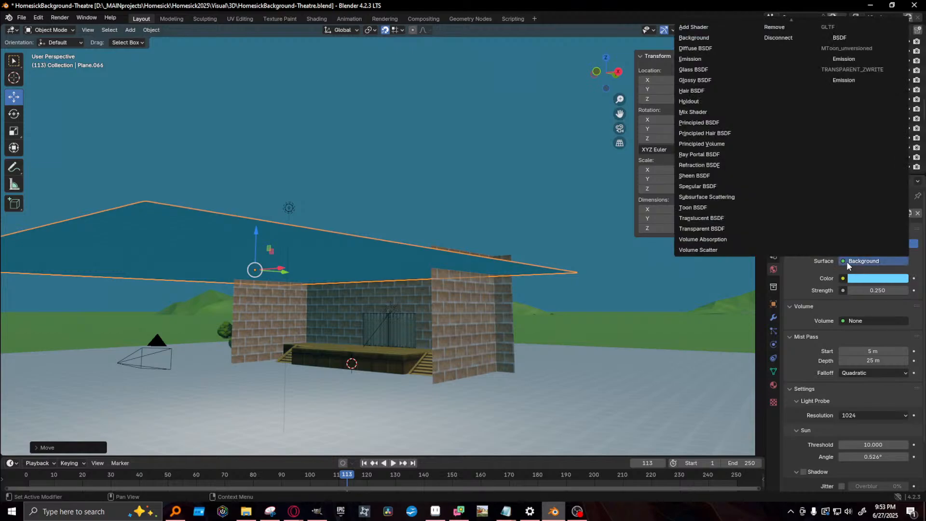
left_click(722, 48)
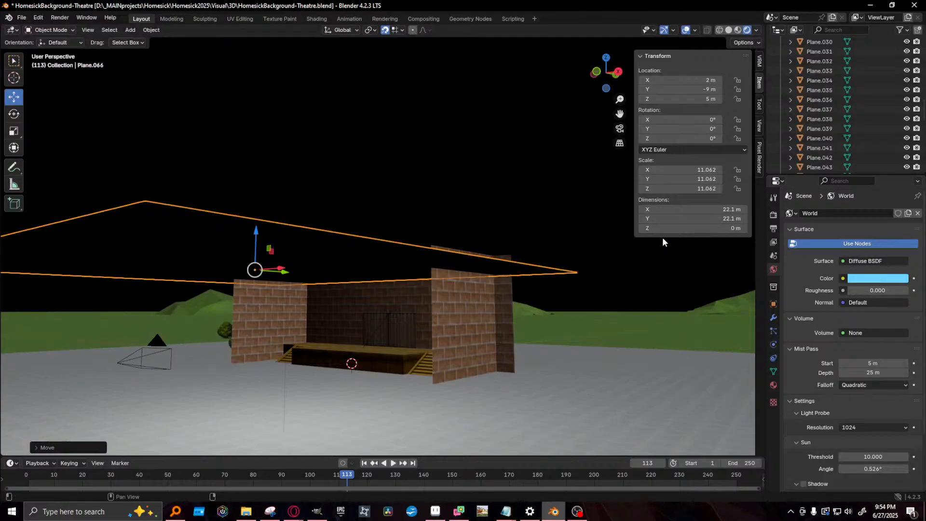
key("ctrl+z")
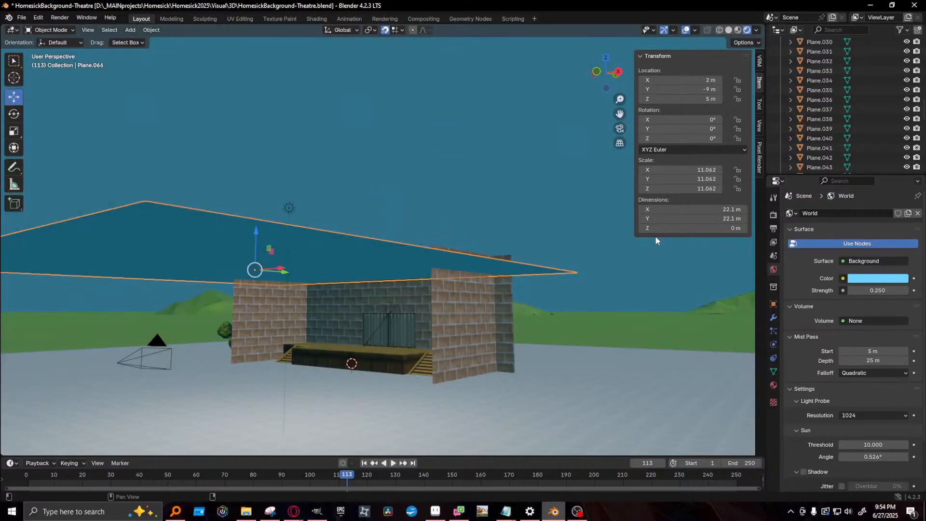
Step: Try Emission as the world surface shader, check its colour settings and switch the surface back to Background
left_click(882, 261)
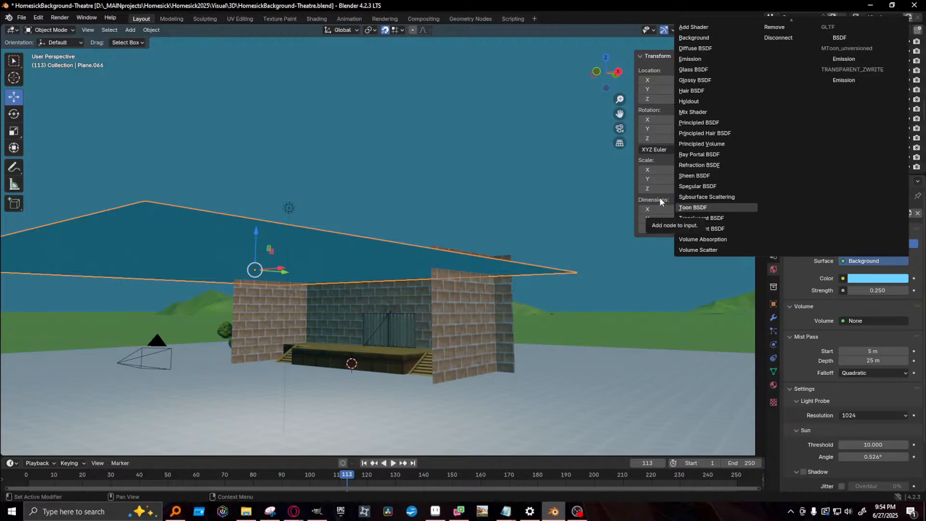
scroll(761, 205, "up", 19)
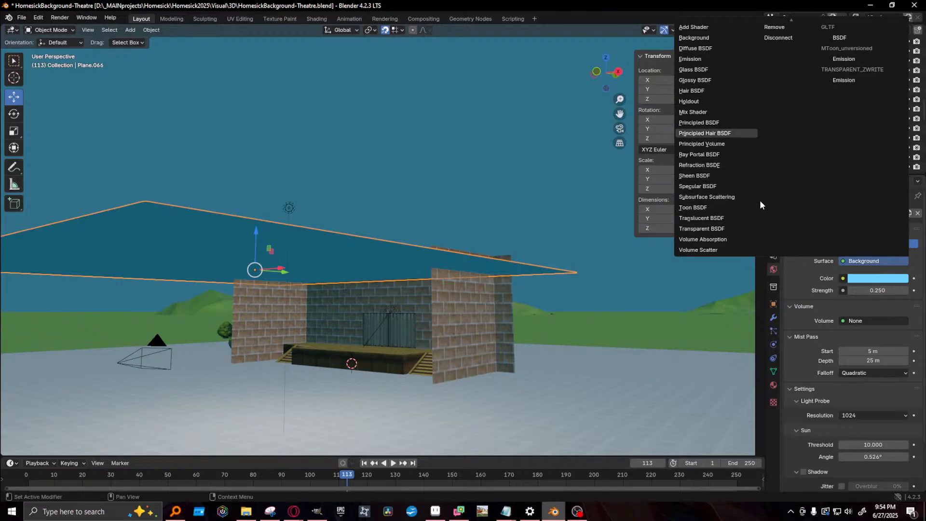
scroll(761, 202, "up", 14)
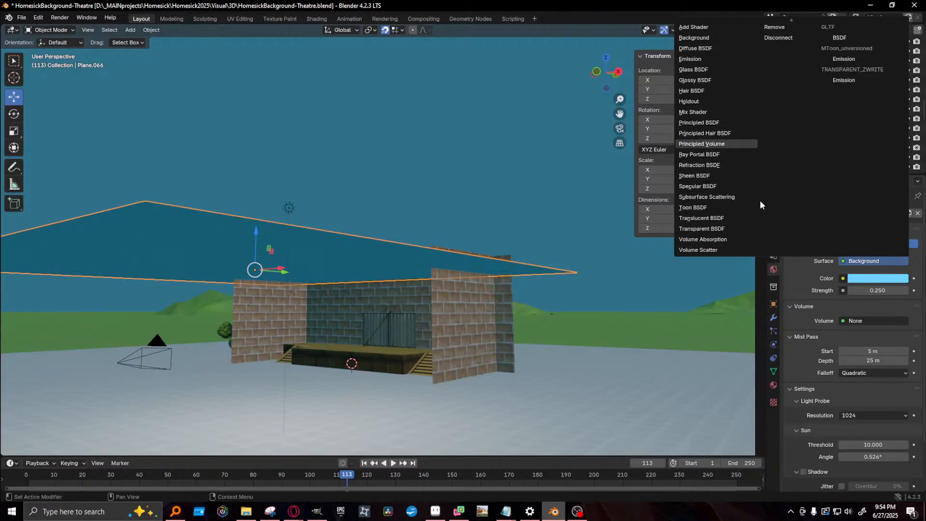
scroll(791, 28, "up", 3)
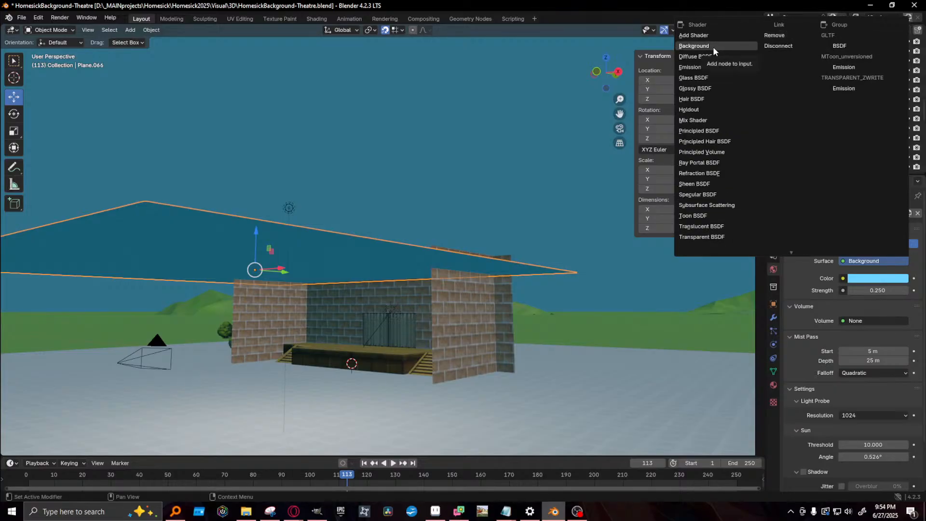
left_click(698, 67)
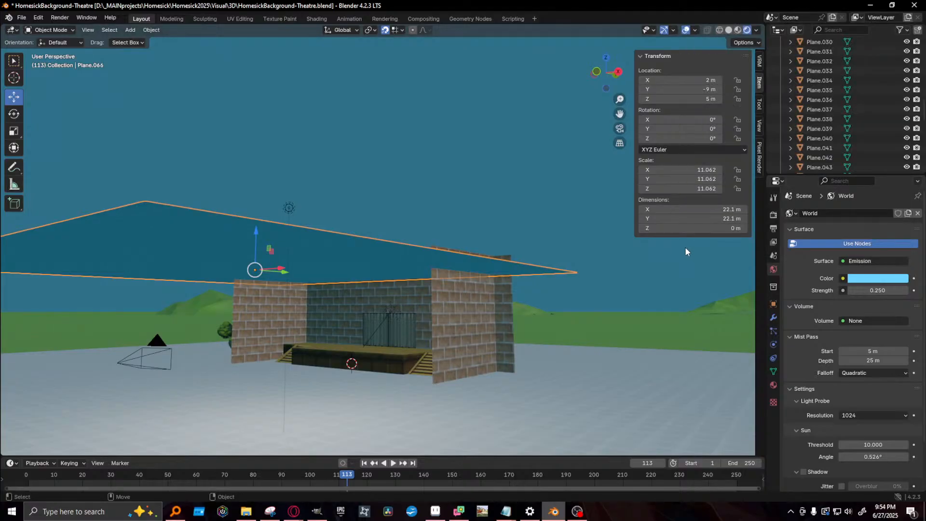
left_click(857, 279)
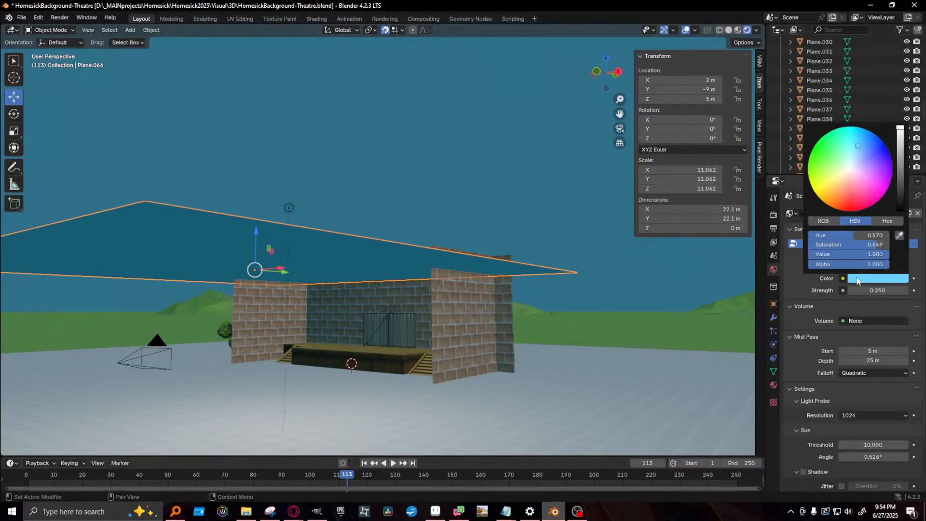
left_click(867, 261)
left_click(867, 260)
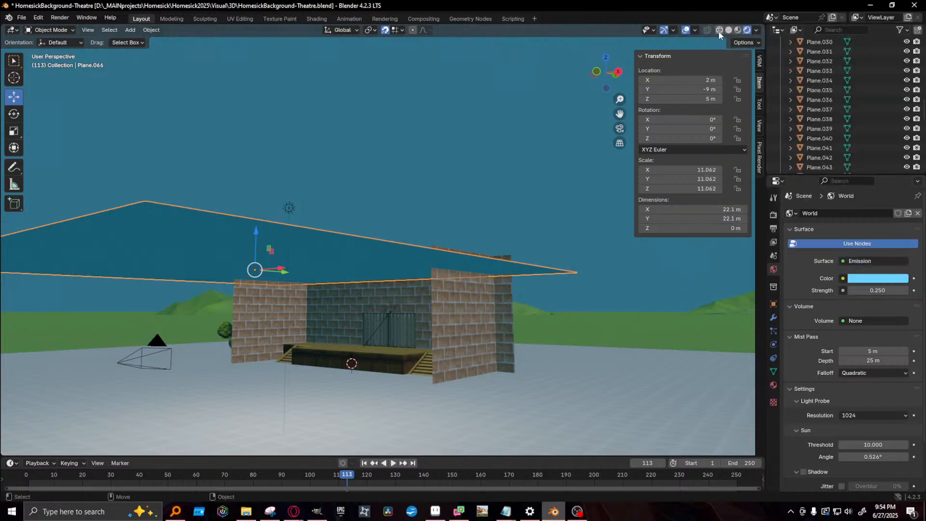
left_click(874, 259)
left_click(711, 38)
left_click(866, 280)
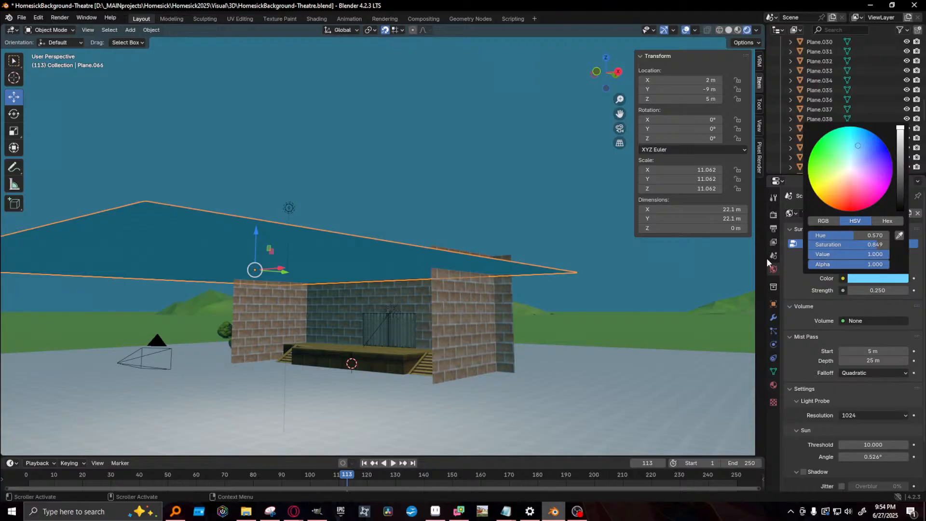
left_click(648, 376)
Step: Add a mesh circle at the world origin and delete it
middle_click_drag(511, 314, 454, 340)
scroll(443, 313, "down", 5)
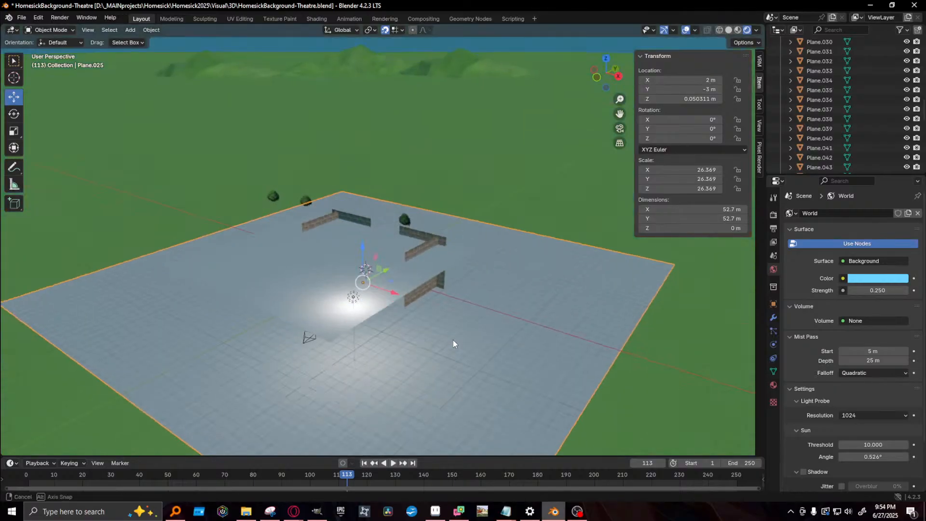
left_click(130, 30)
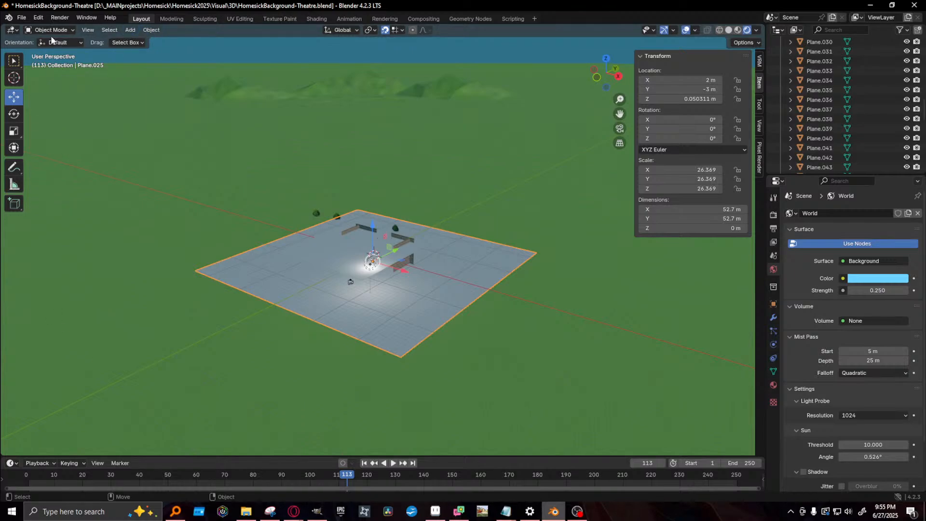
left_click(138, 30)
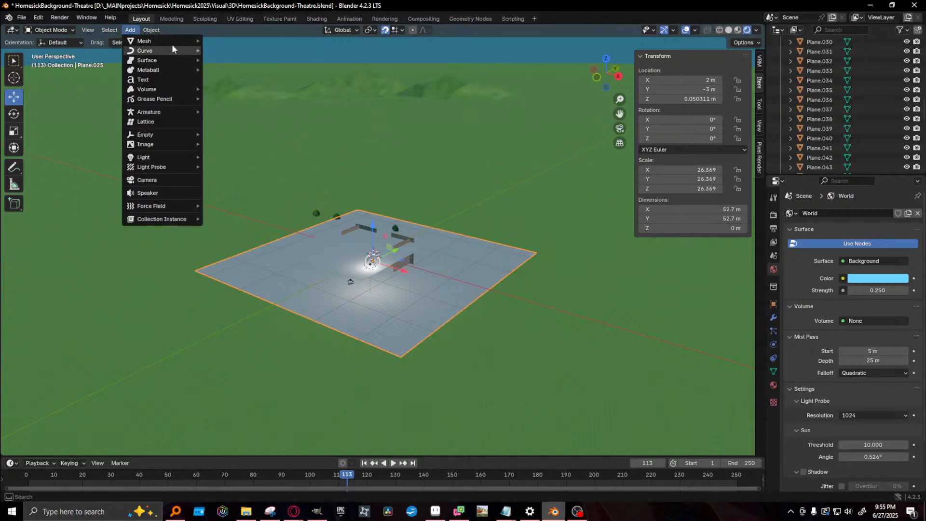
mouse_move(172, 43)
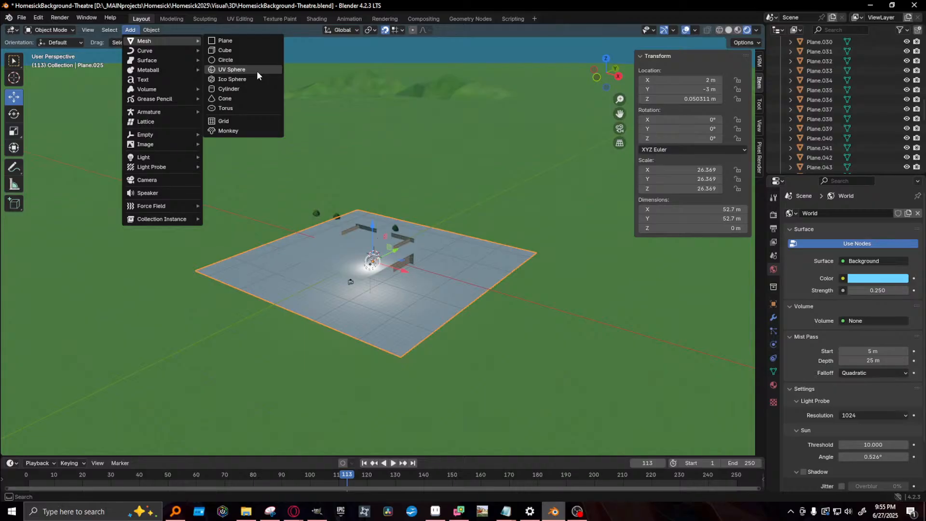
left_click(228, 62)
key("Delete")
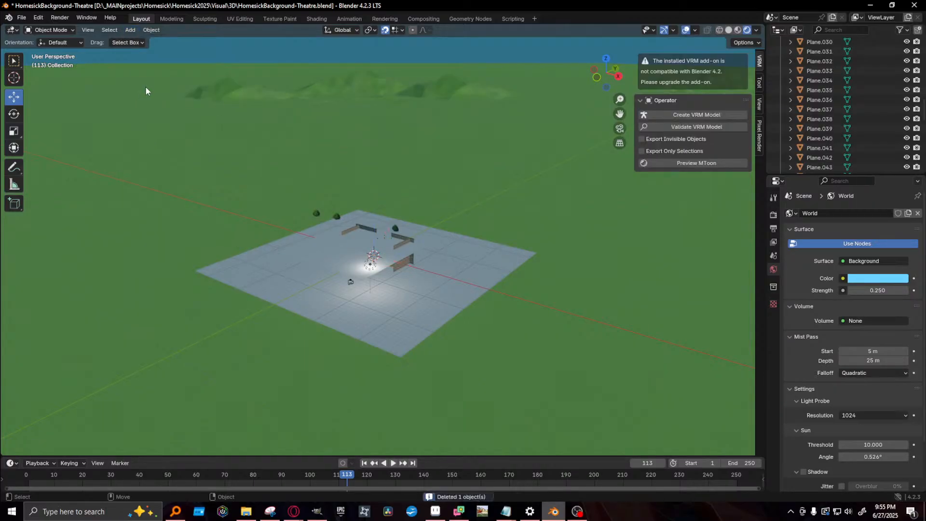
Step: Add a mesh circle again, inspect it up close from below and delete it
left_click(151, 30)
mouse_move(137, 30)
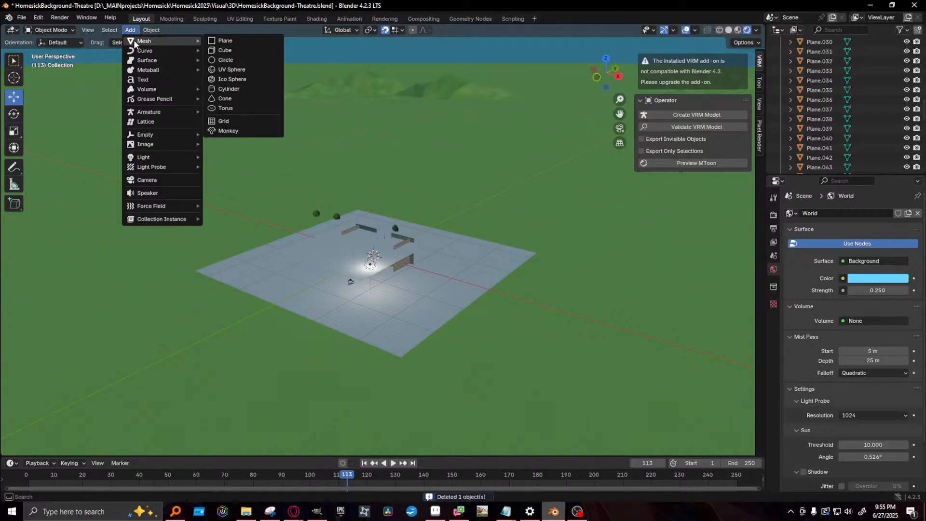
left_click(238, 61)
key("KP_Decimal")
middle_click_drag(355, 267, 432, 251)
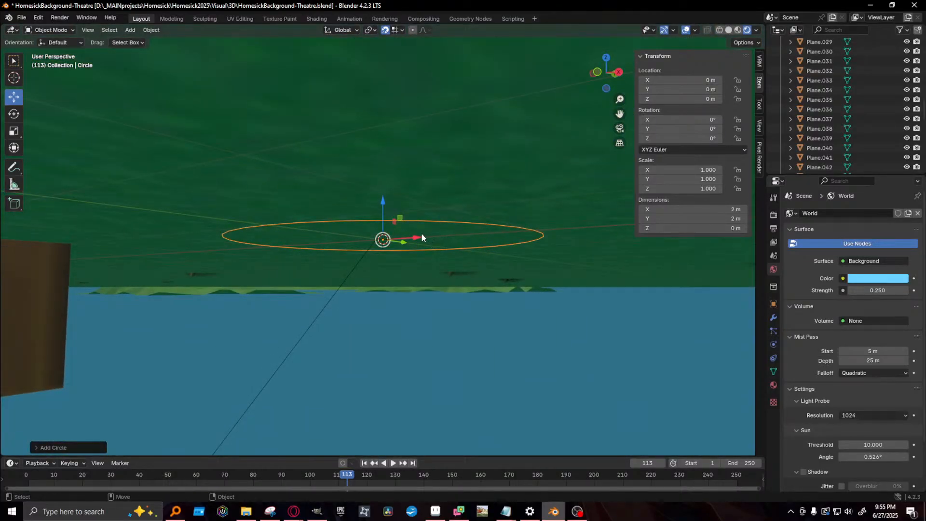
key("Delete")
Step: Add a UV sphere at the world origin as an enclosure for the scene
left_click(161, 30)
mouse_move(130, 30)
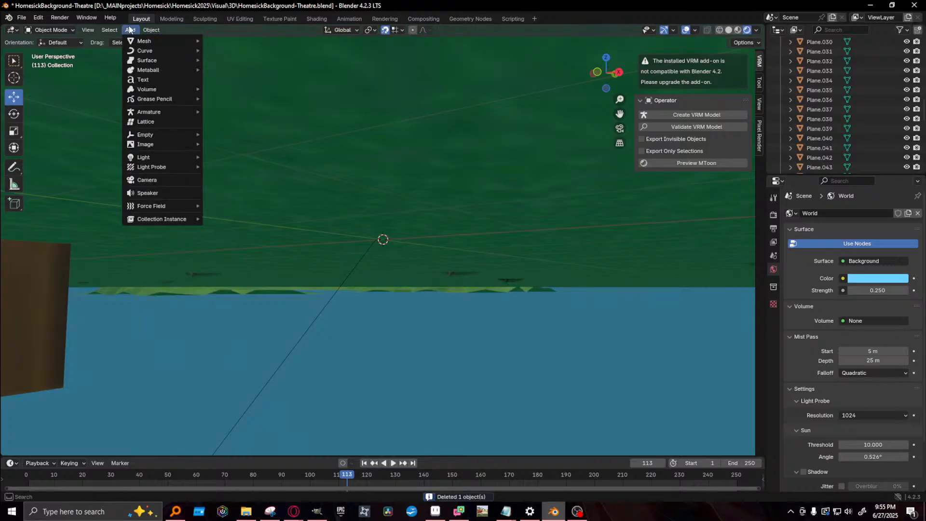
mouse_move(166, 42)
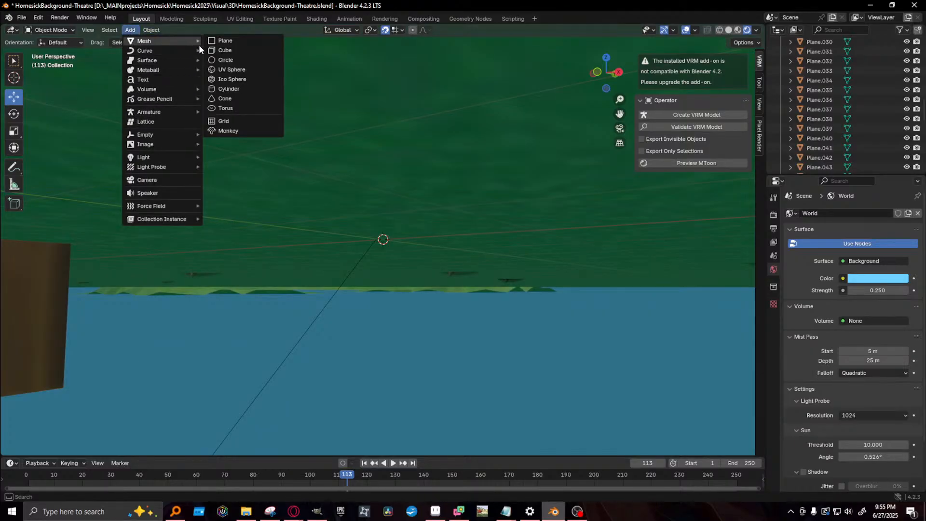
left_click(231, 72)
scroll(469, 244, "down", 8)
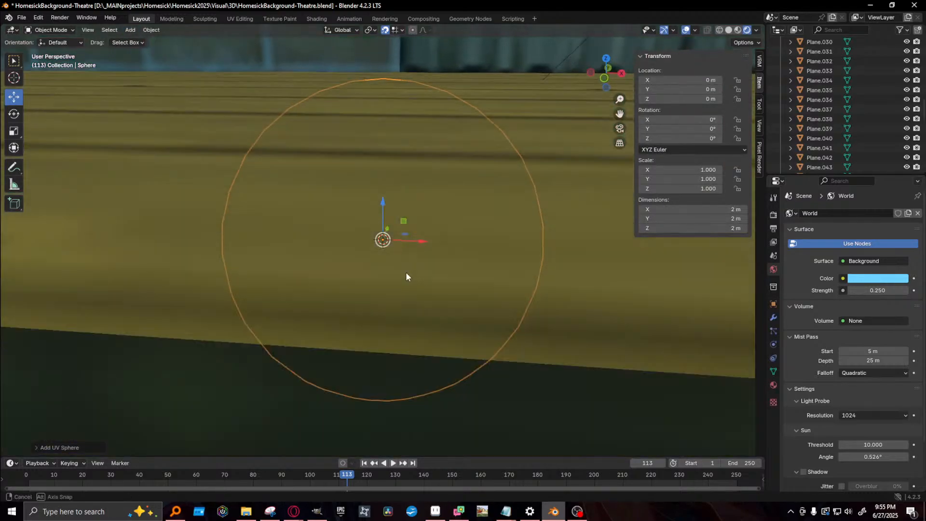
scroll(393, 256, "down", 12)
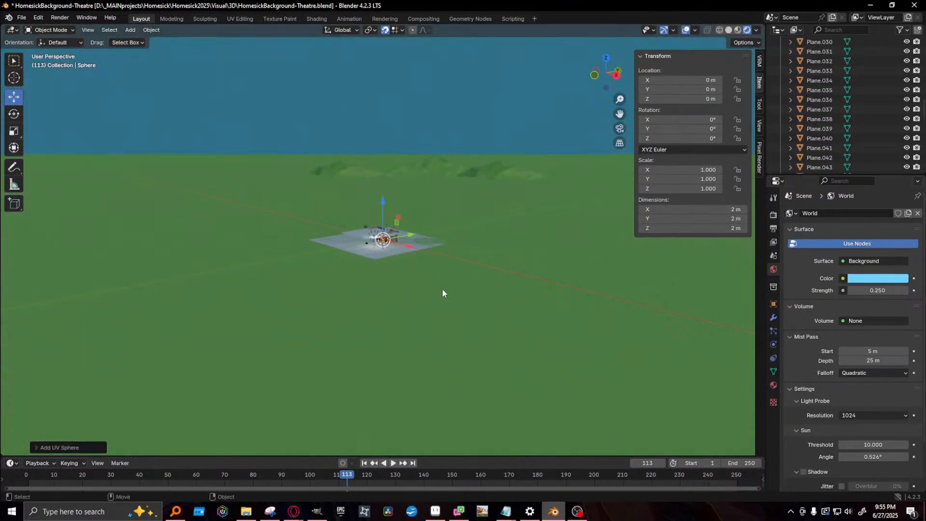
scroll(434, 286, "down", 3)
Step: Scale the UV sphere up uniformly to about 1178 m across so that it surrounds the whole scene
key("r")
key("s")
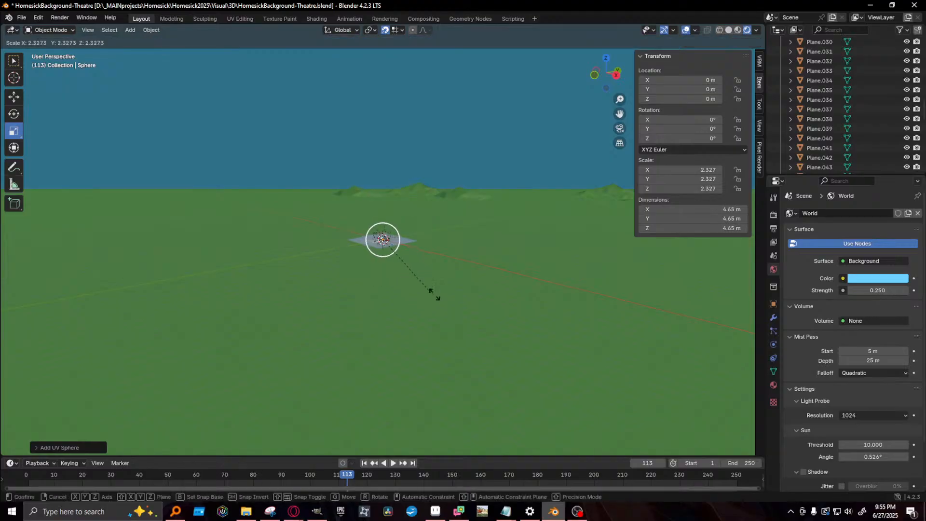
left_click_drag(548, 40, 605, 48)
left_click_drag(405, 250, 231, 425)
middle_click_drag(207, 296, 263, 290)
left_click_drag(385, 268, 369, 255)
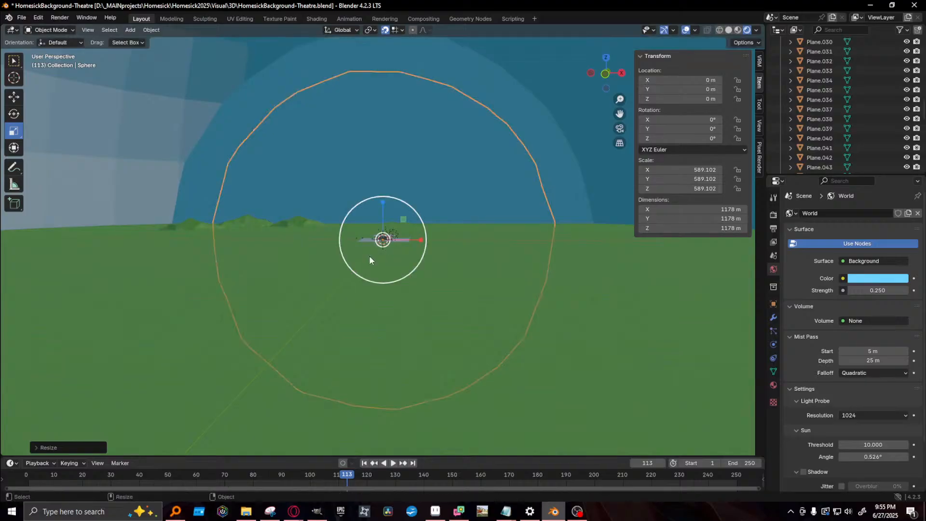
scroll(369, 256, "up", 3)
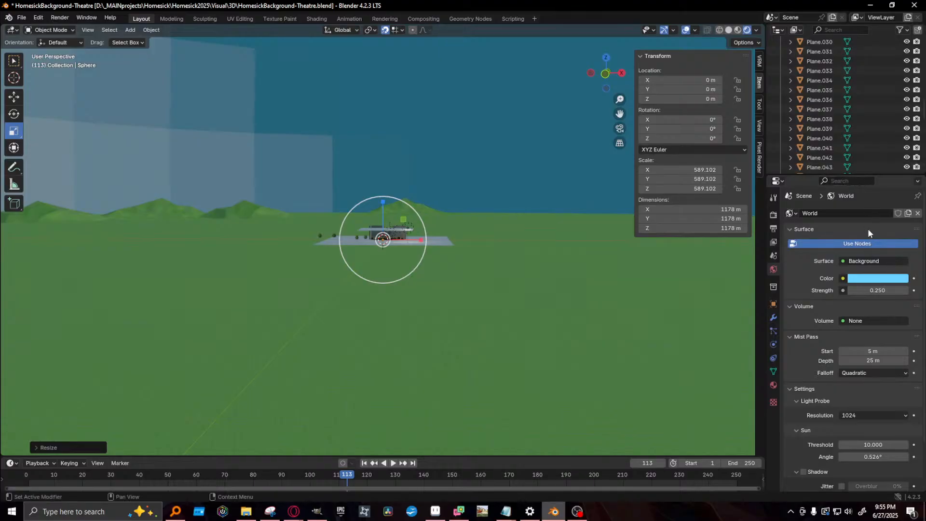
Step: Change the world background colour to white
left_click(886, 279)
left_click(849, 171)
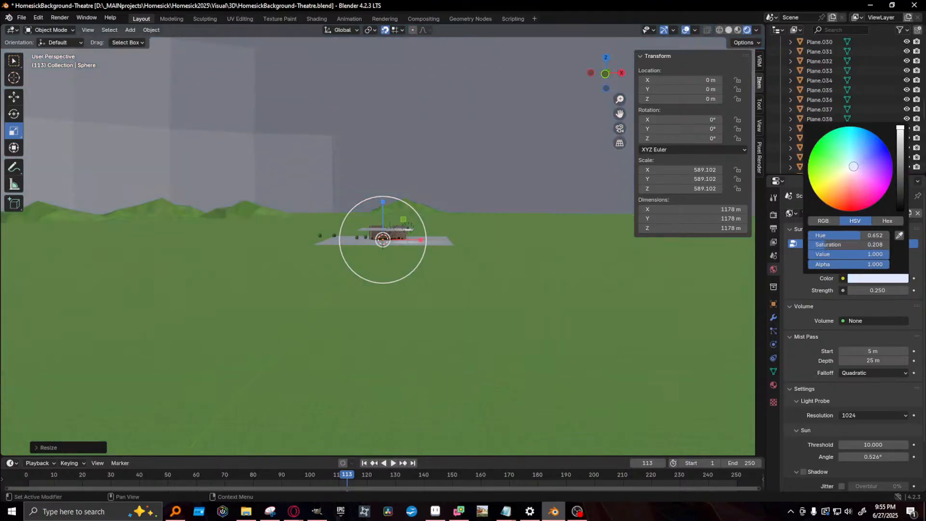
scroll(458, 221, "up", 15)
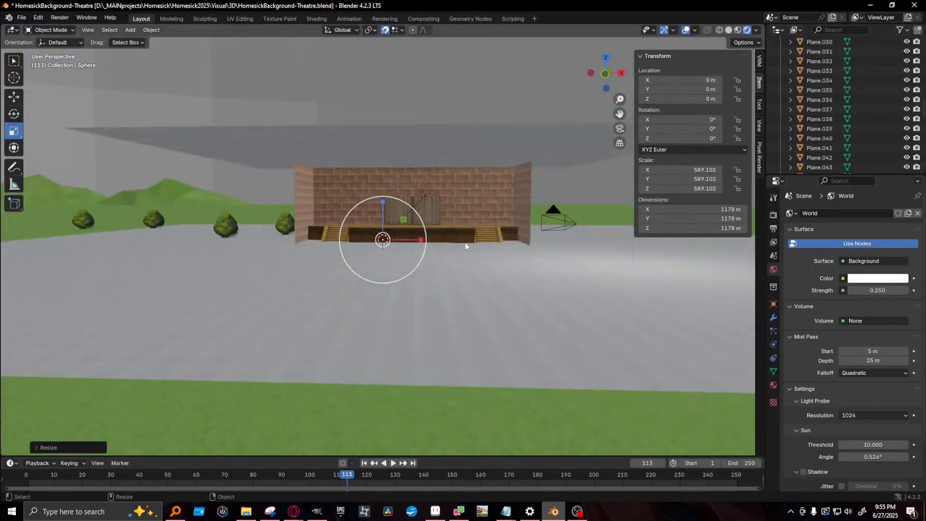
Step: Render the stage at frame 113 with the white world lighting
scroll(550, 238, "down", 5)
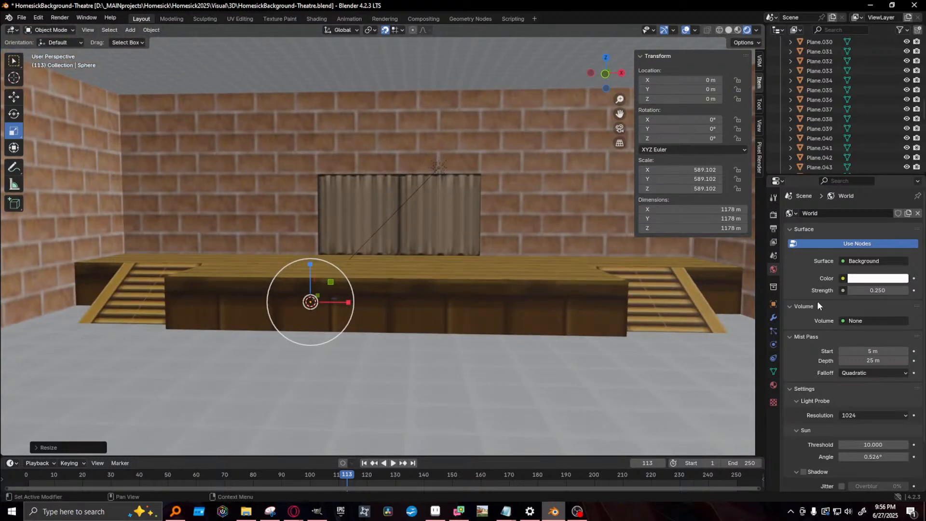
scroll(827, 383, "down", 3)
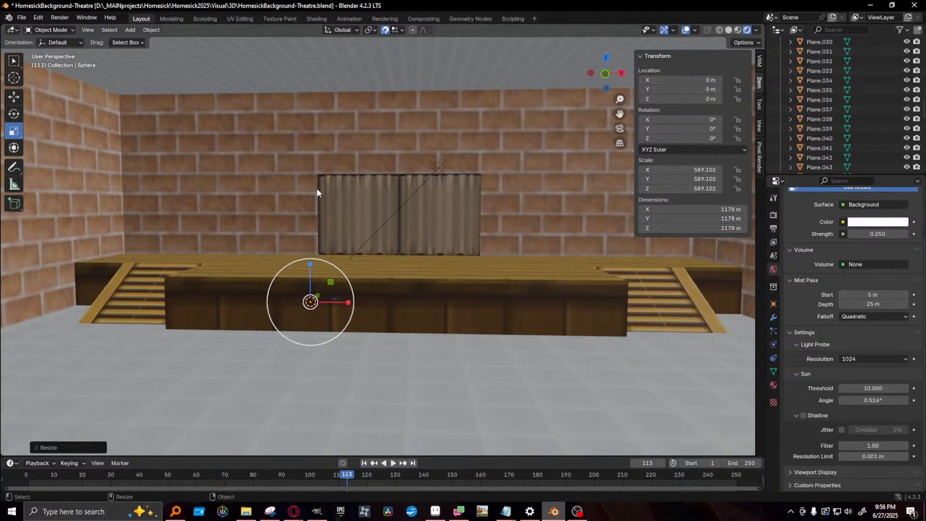
key("F12")
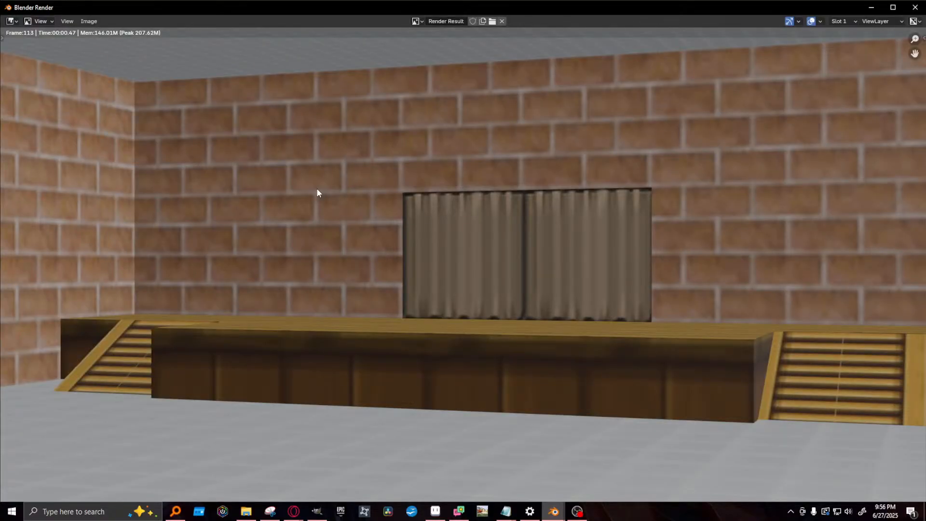
Step: Examine the rendered stage image at a smaller zoom and close the render
scroll(313, 191, "down", 7)
scroll(311, 195, "up", 2)
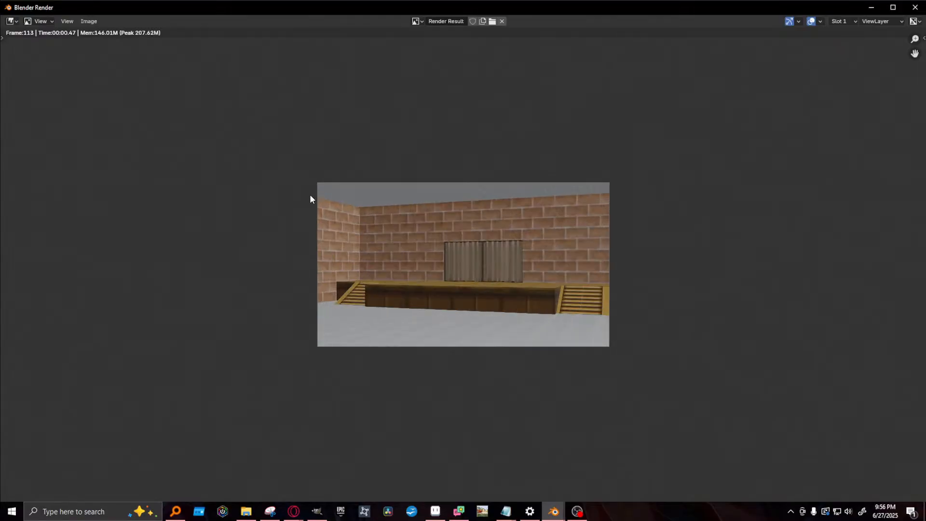
key("Escape")
Step: Apply smooth shading to the large sphere surrounding the scene
scroll(335, 247, "down", 3)
middle_click_drag(335, 248, 394, 306)
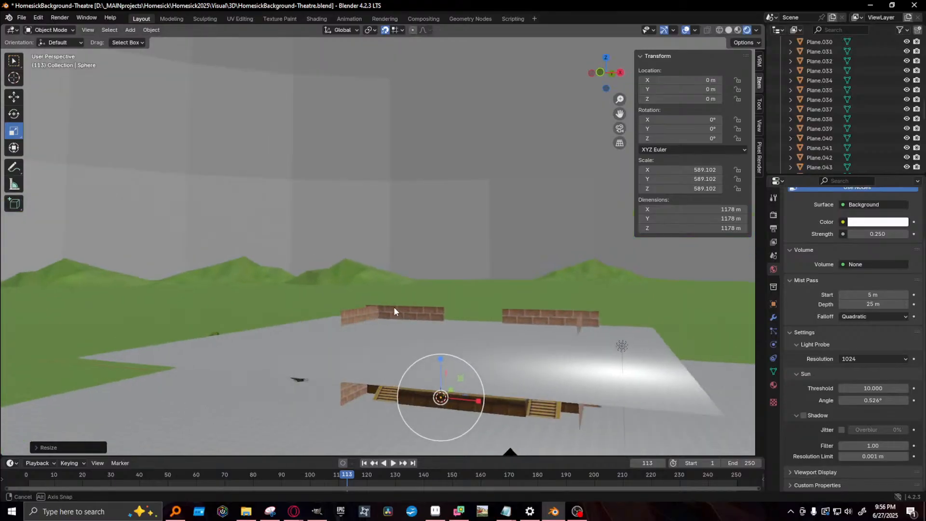
right_click(308, 180)
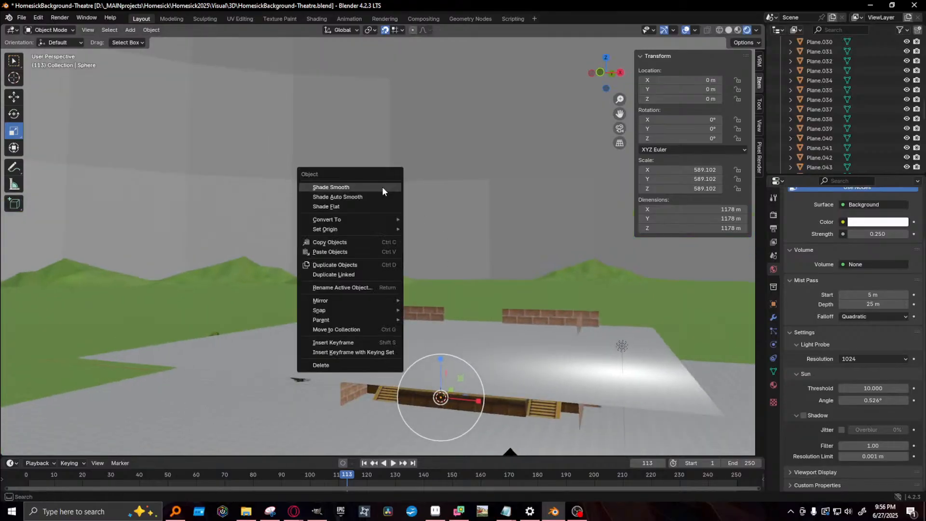
left_click(335, 187)
middle_click_drag(527, 229, 360, 226)
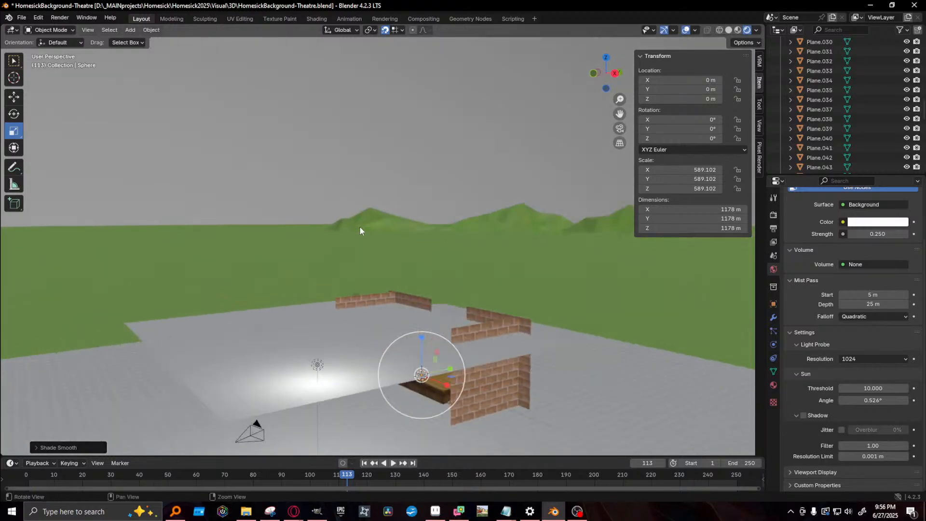
Step: Create a new material on the sphere and name it SKY
scroll(820, 224, "up", 3)
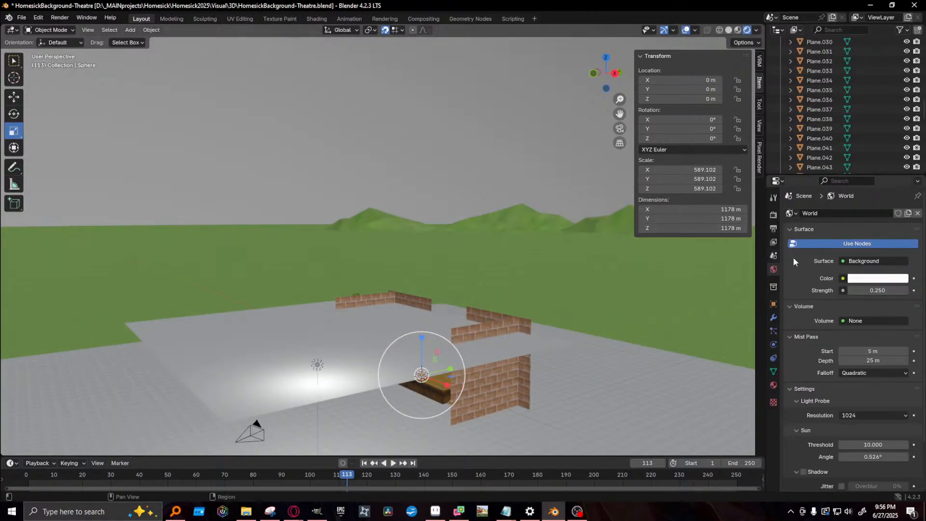
left_click(774, 385)
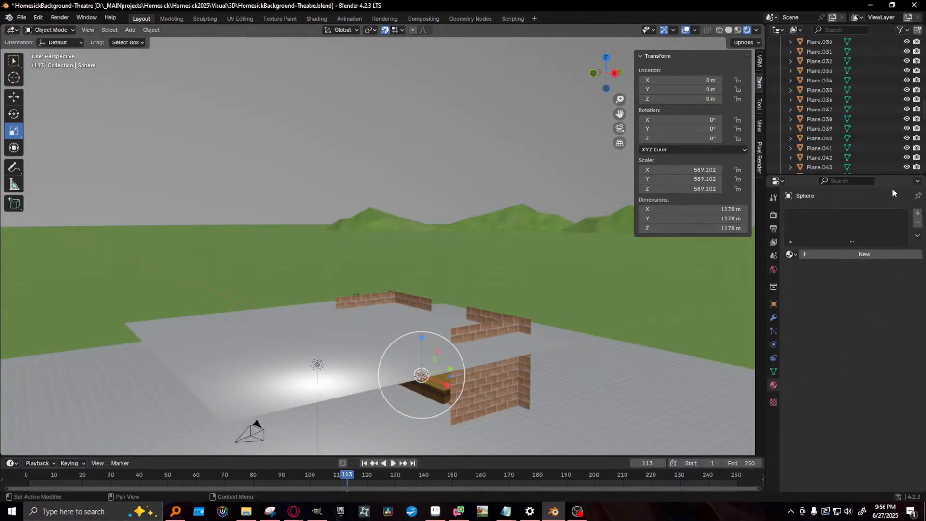
left_click(822, 255)
left_click(849, 253)
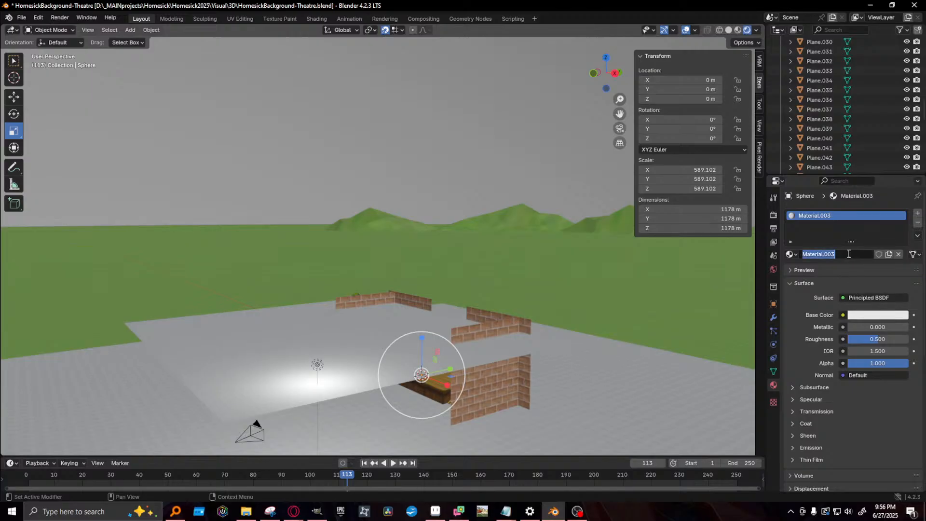
type("SKY")
key("Return")
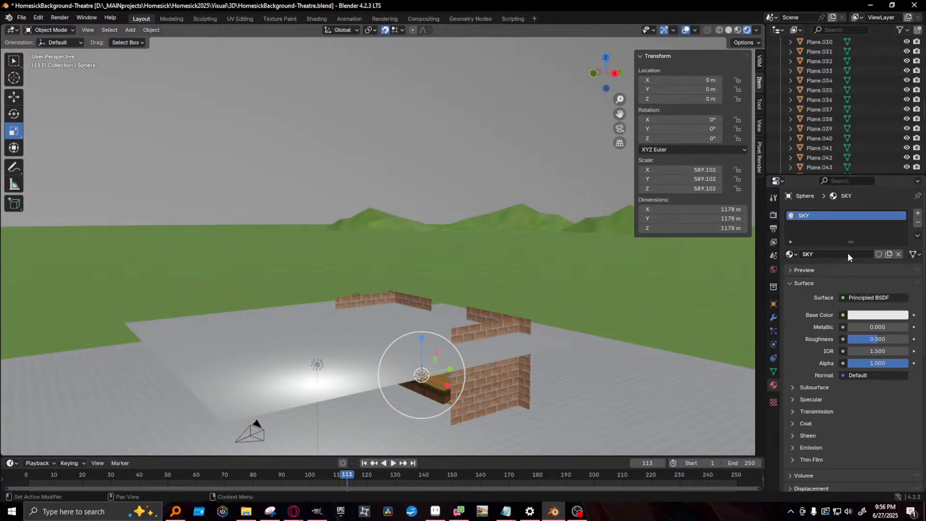
Step: Set the SKY material's base colour to cyan with hue 0.516, saturation 1.000 and value 0.802
left_click(877, 316)
left_click_drag(832, 230, 853, 163)
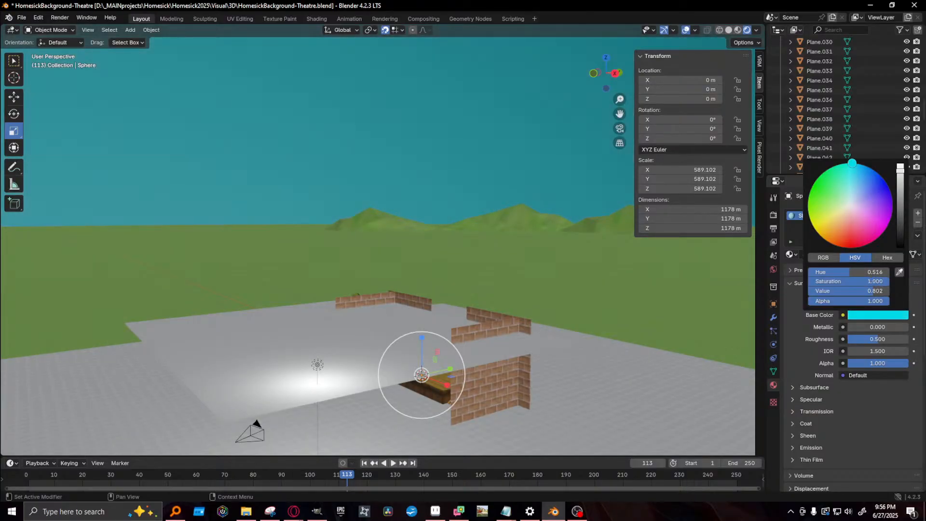
middle_click_drag(408, 248, 456, 243)
Step: Set the SKY material's roughness to 1.000 and its IOR to 1.000
left_click_drag(877, 340, 909, 340)
mouse_move(554, 259)
middle_mouse_down()
mouse_move(502, 256)
mouse_move(541, 259)
middle_mouse_up()
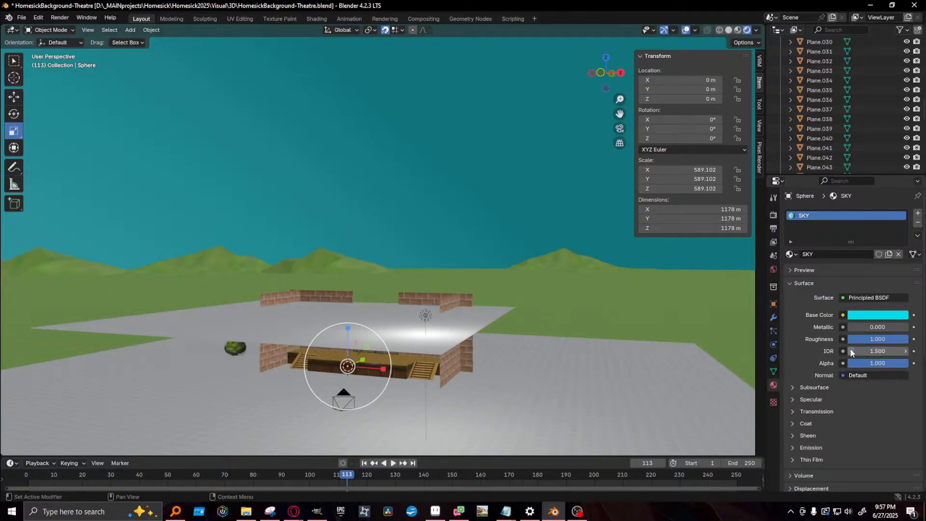
mouse_move(855, 359)
left_mouse_down()
mouse_move(895, 358)
mouse_move(849, 351)
left_mouse_up()
middle_click_drag(513, 260, 424, 243)
middle_click_drag(337, 169, 410, 270)
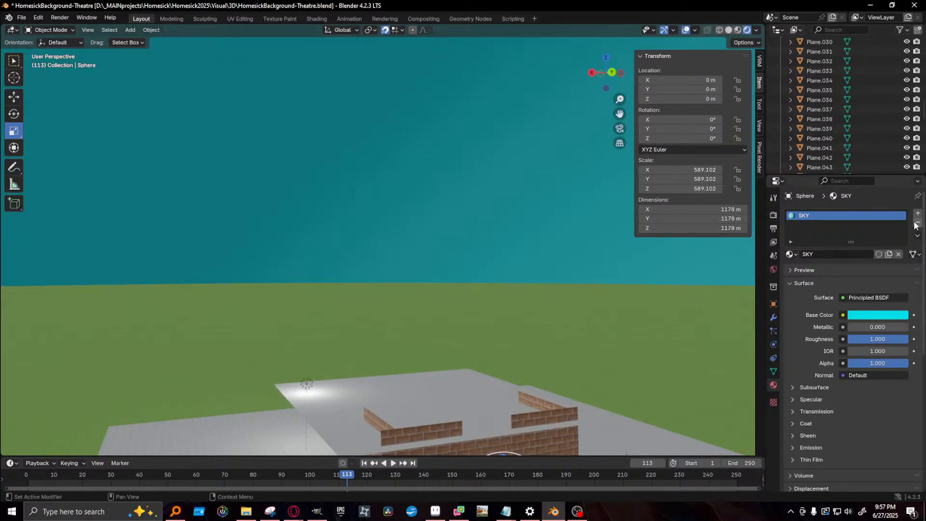
Step: Look through the SKY material's settings and filter the properties by "shadow"
scroll(839, 383, "down", 5)
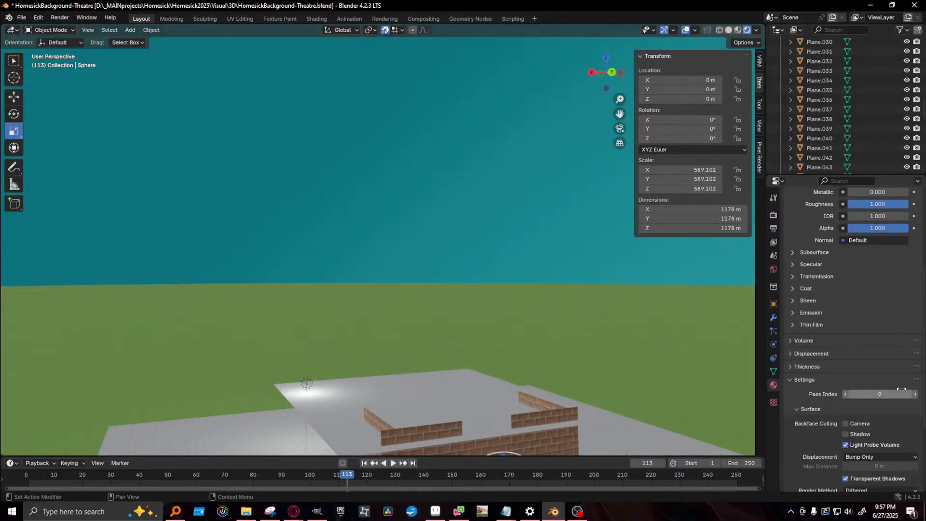
scroll(896, 381, "down", 2)
scroll(834, 249, "up", 4)
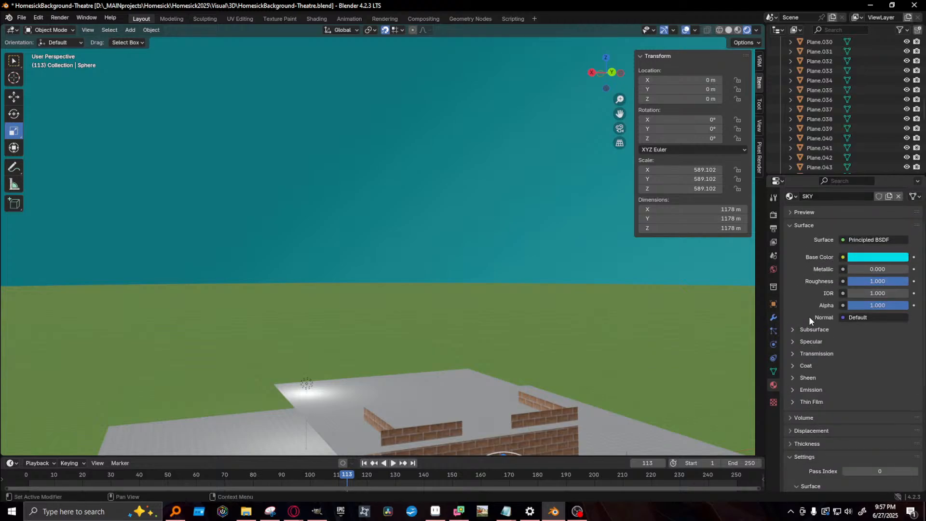
left_click(837, 180)
type("shaw")
key("BackSpace")
type("s")
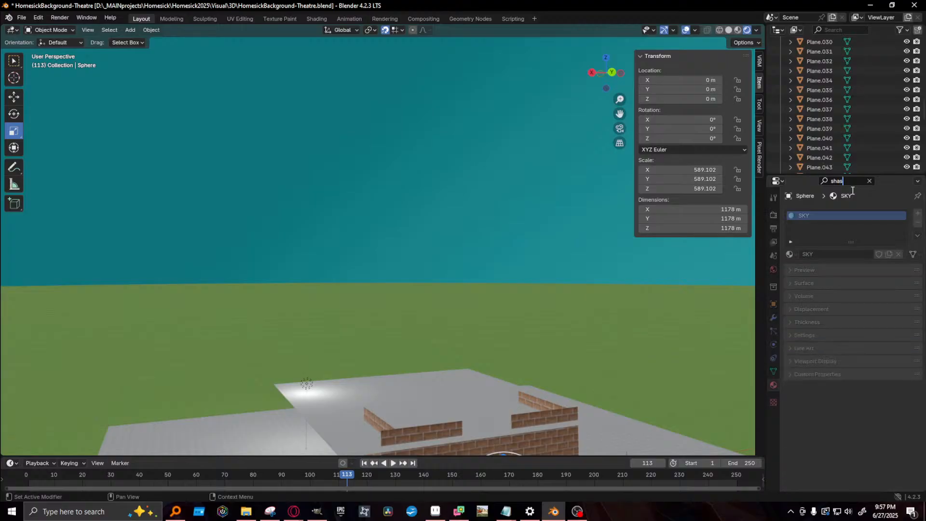
key("BackSpace")
key("BackSpace")
type("dow")
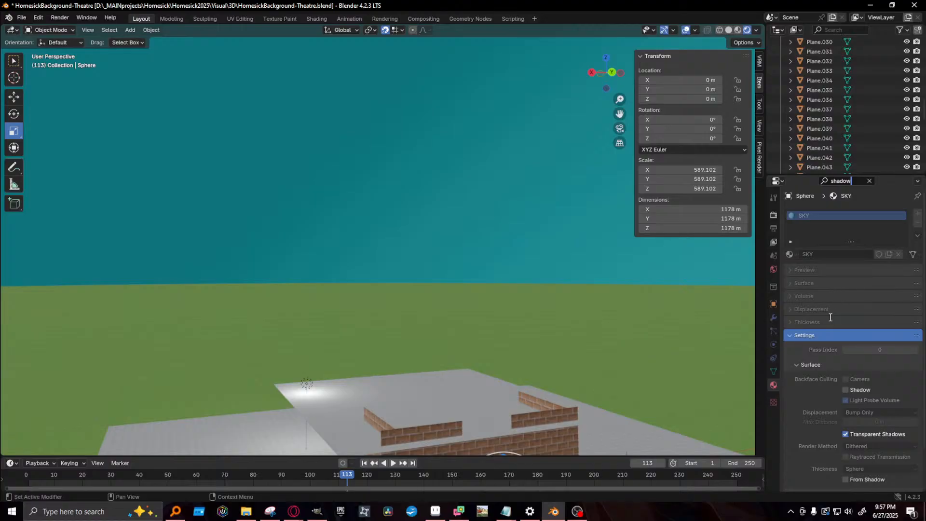
Step: Turn off Transparent Shadows for the SKY material and clear the property filter
left_click(845, 434)
middle_click_drag(505, 292, 715, 293)
scroll(843, 352, "down", 3)
middle_click_drag(753, 356, 331, 254)
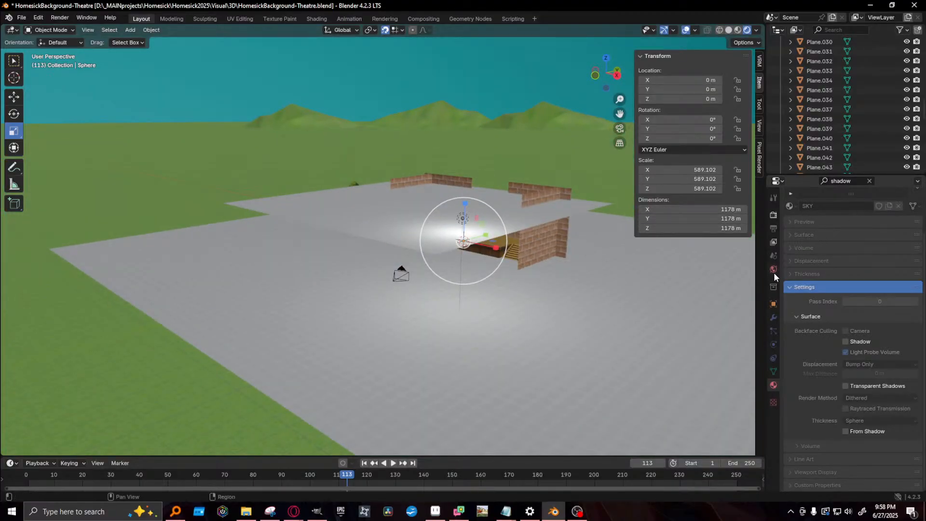
left_click(774, 270)
left_click(774, 385)
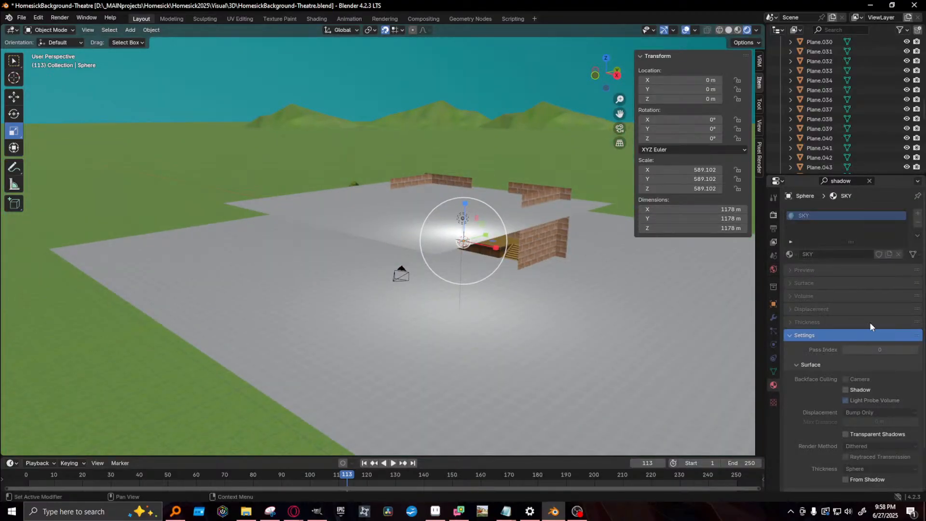
left_click(870, 182)
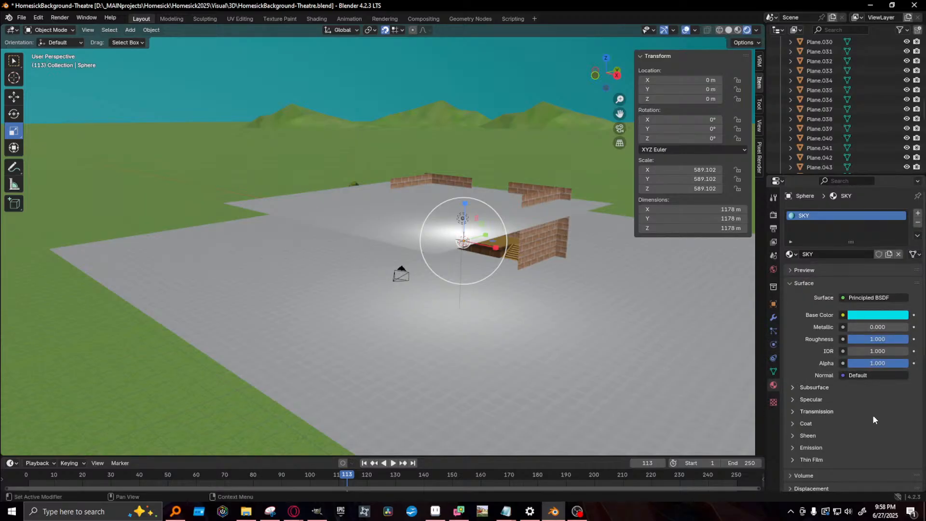
Step: Set the SKY material's specular IOR Level to 0.000
left_click(792, 388)
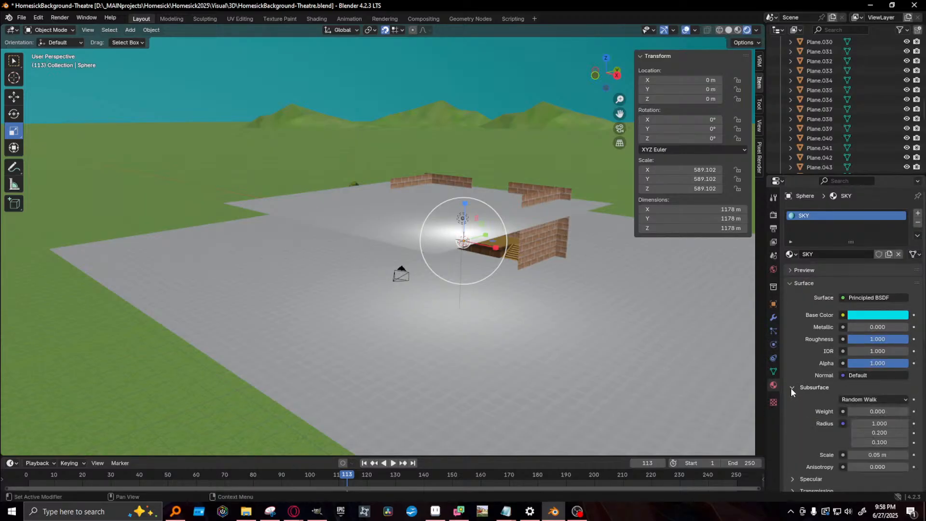
left_click(791, 388)
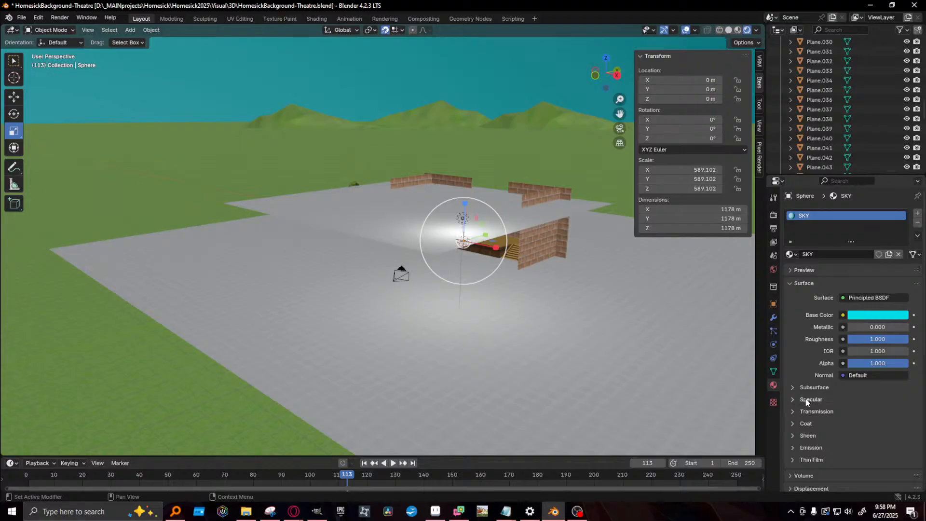
left_click(793, 399)
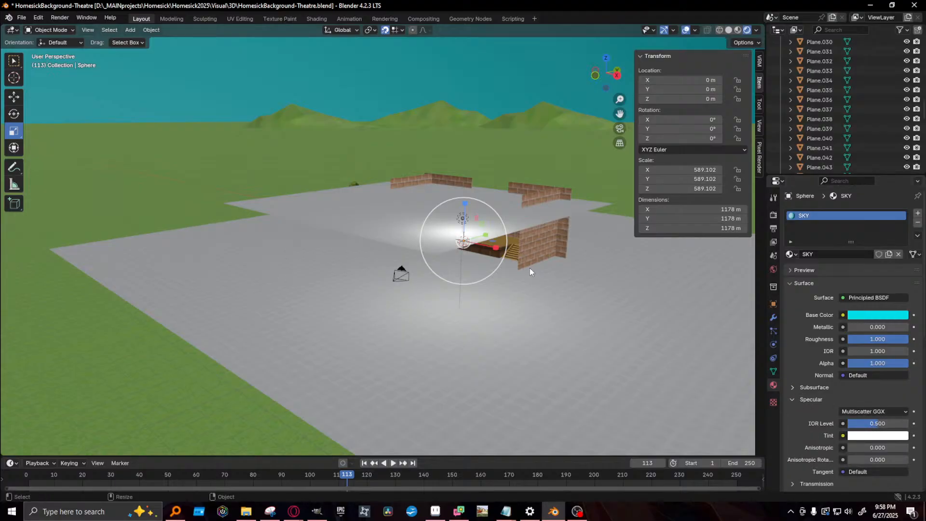
left_click_drag(879, 425, 909, 425)
middle_click_drag(516, 309, 545, 357)
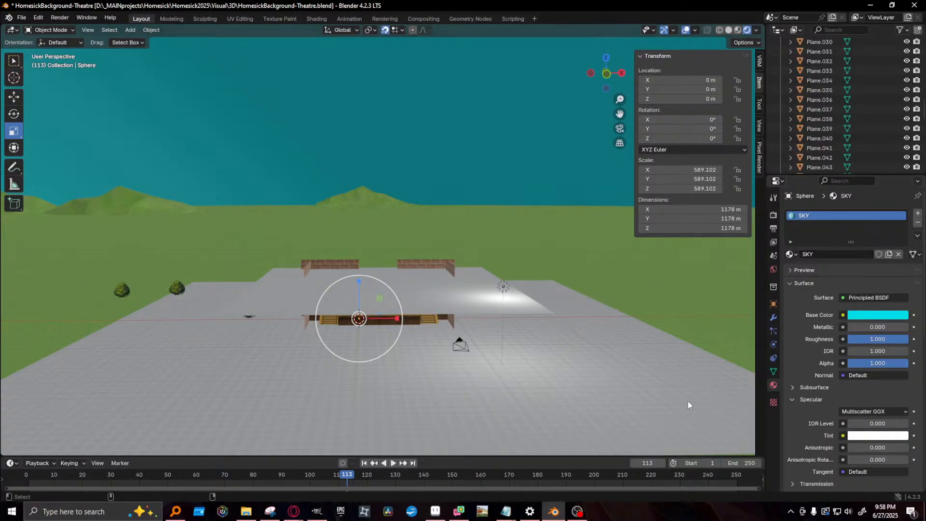
left_click(808, 400)
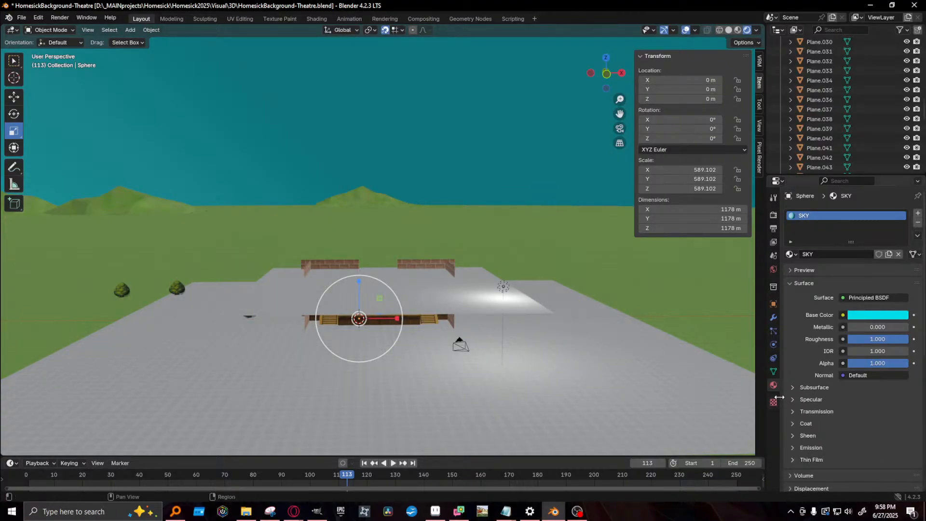
Step: Give the SKY material a light blue emission colour with a strength of 0.400
left_click(801, 413)
left_click(801, 412)
left_click(795, 447)
scroll(845, 421, "down", 1)
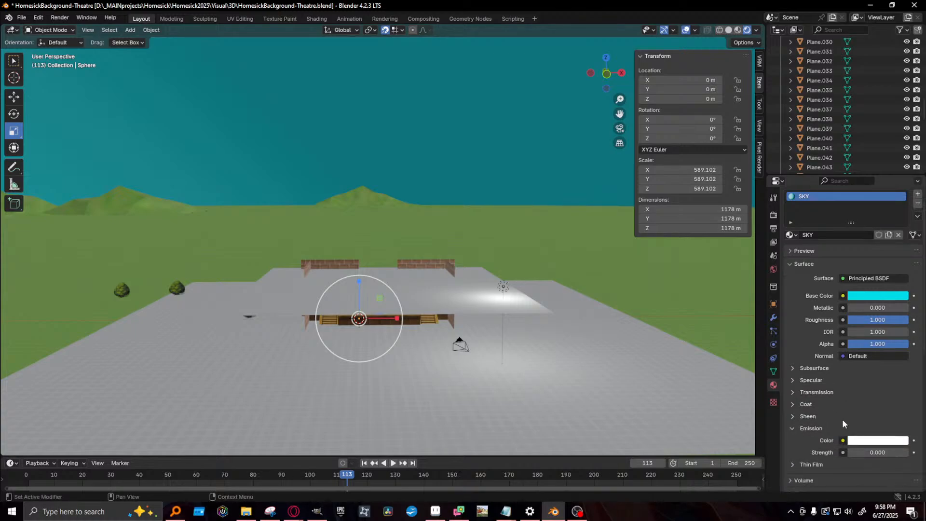
left_click(886, 441)
left_click(871, 441)
left_click_drag(856, 306, 856, 308)
left_click_drag(868, 453, 887, 453)
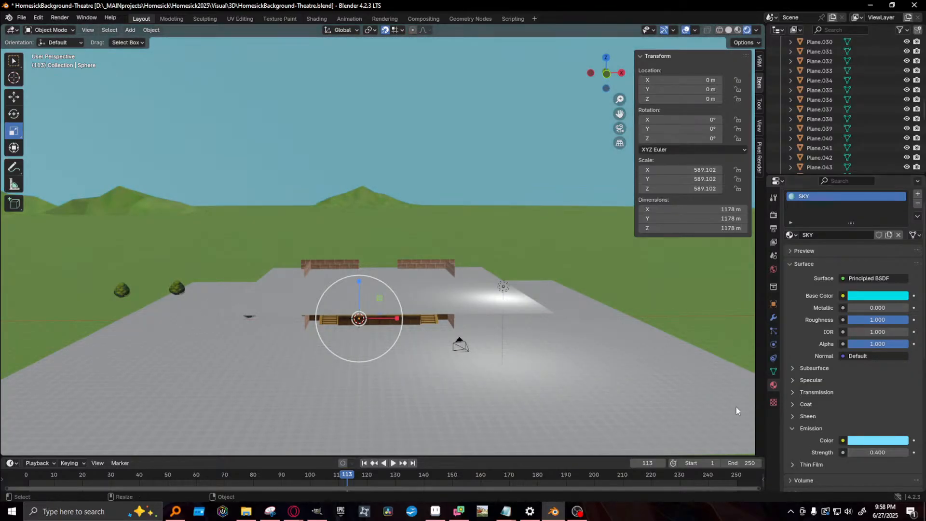
Step: Change the SKY material's base colour to a deeper sky blue
left_click(890, 296)
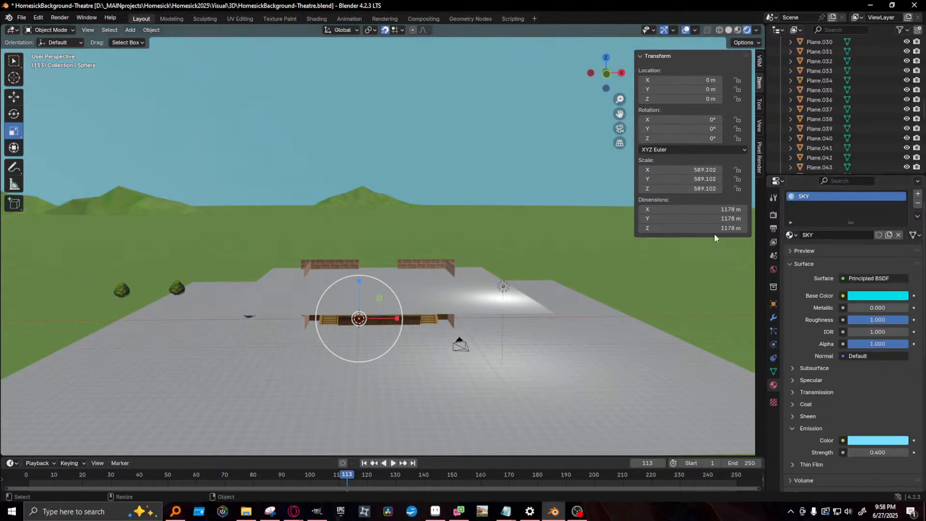
left_click(892, 296)
left_click_drag(854, 144, 863, 145)
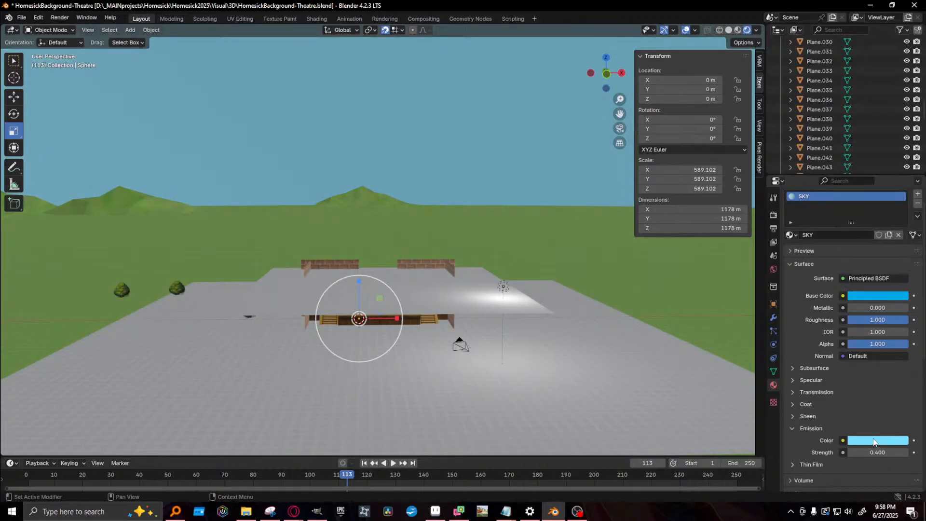
Step: Set the SKY material's emission strength to 0.200
left_click(876, 453)
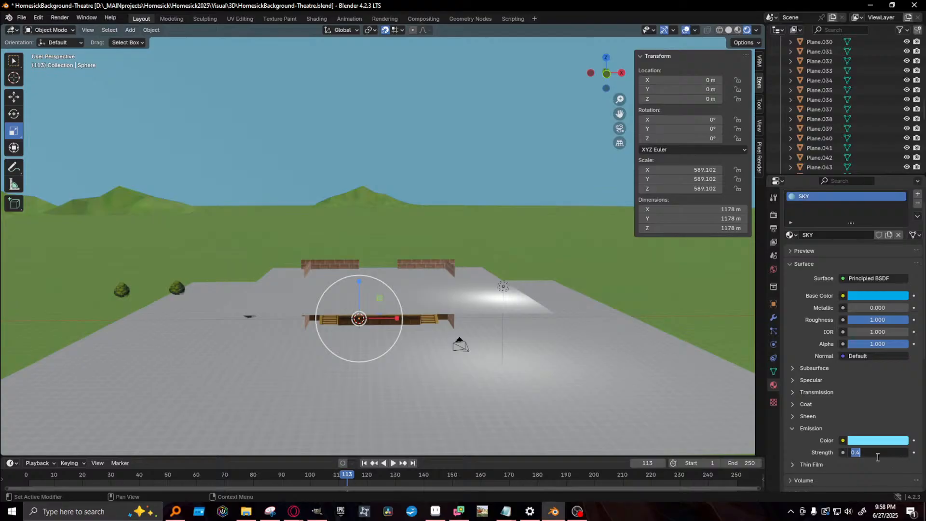
key("BackSpace")
type(".2")
key("Return")
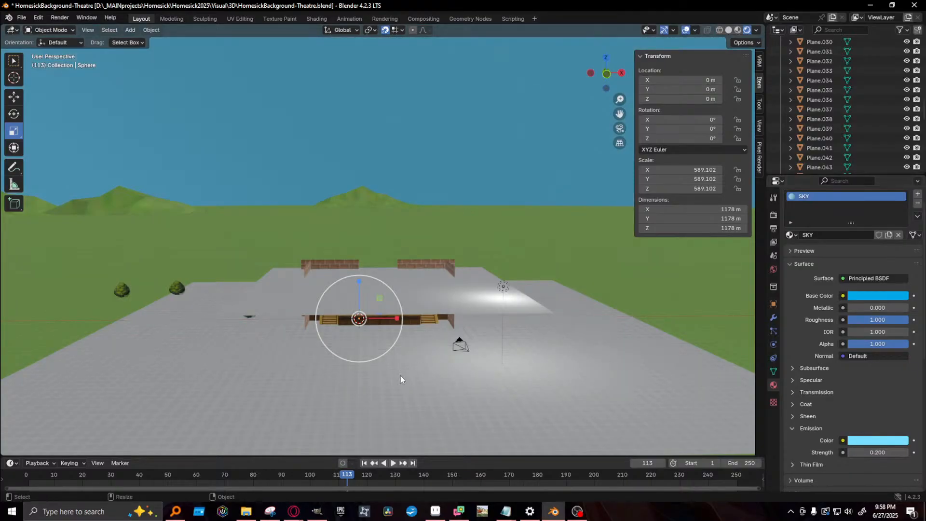
middle_click_drag(499, 232, 579, 218)
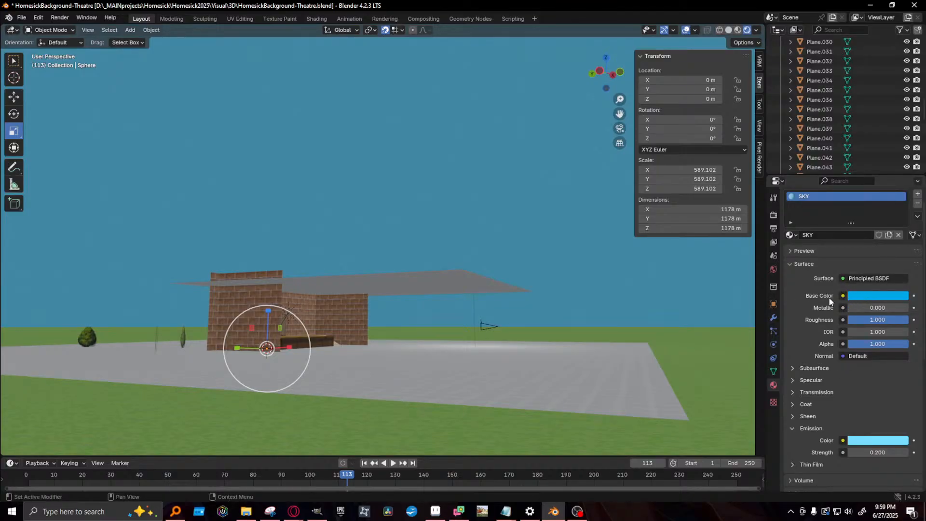
Step: Try a Gradient Texture as the SKY material's base colour input and replace it with a Color Ramp
left_click(843, 296)
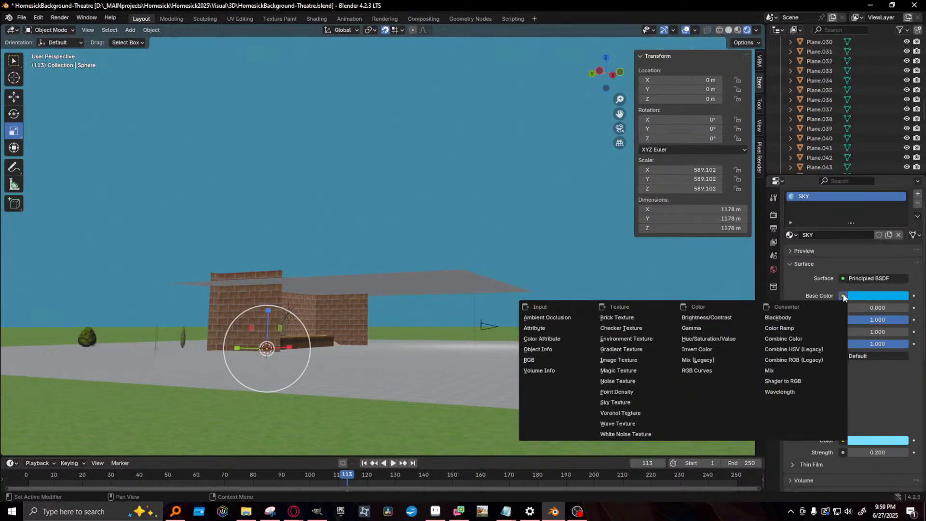
left_click(633, 349)
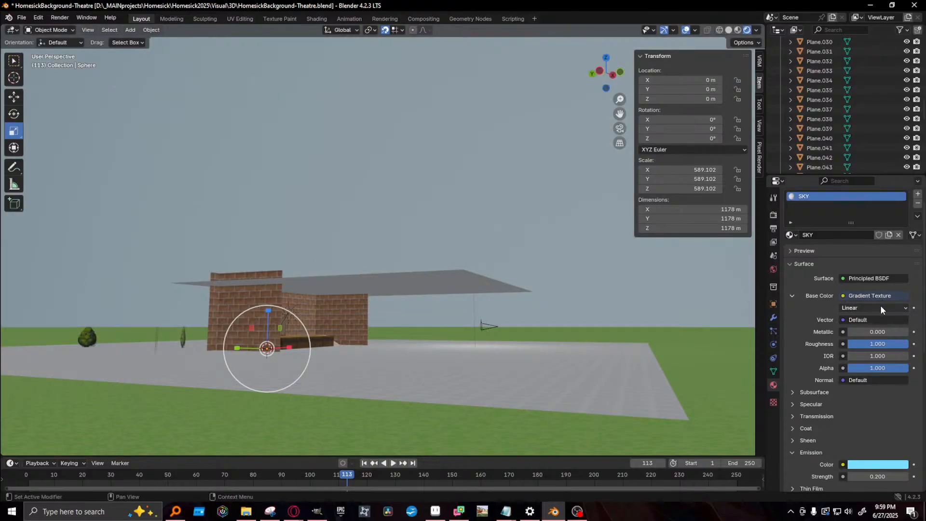
left_click(845, 296)
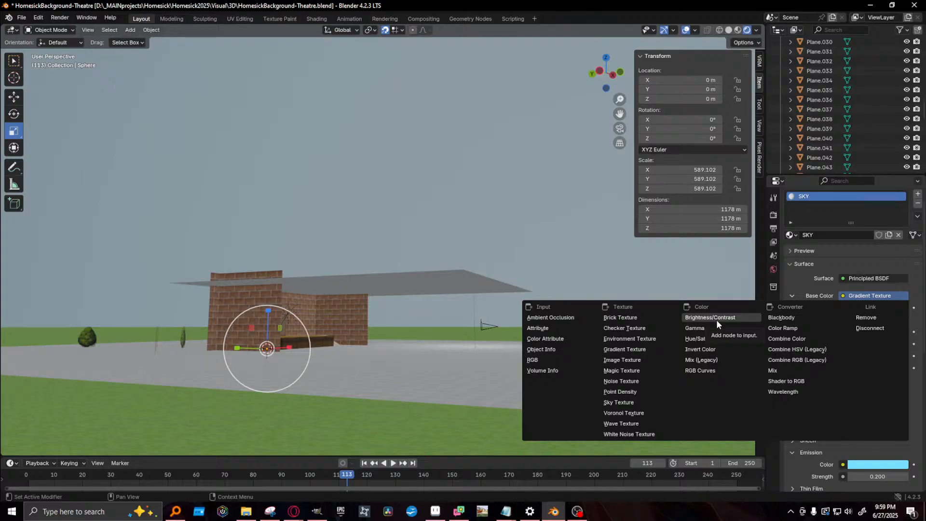
left_click(783, 327)
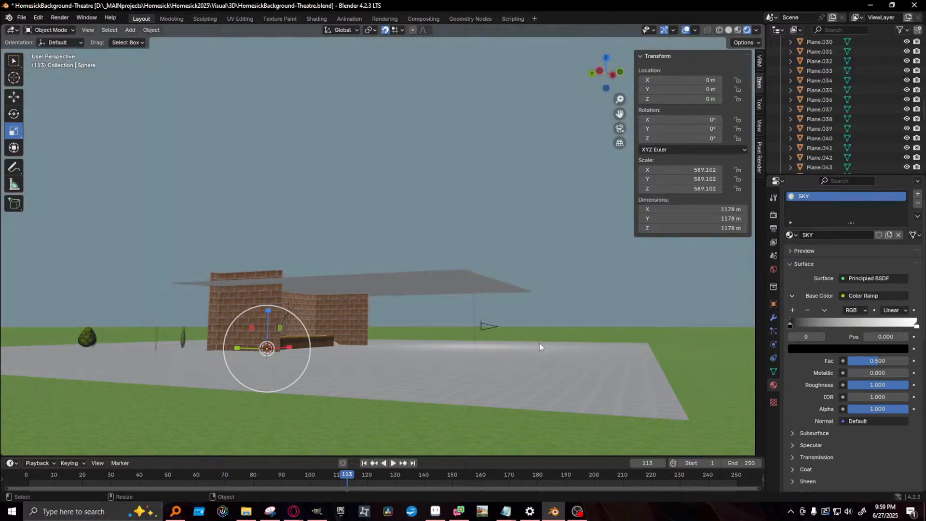
middle_click_drag(539, 343, 426, 395)
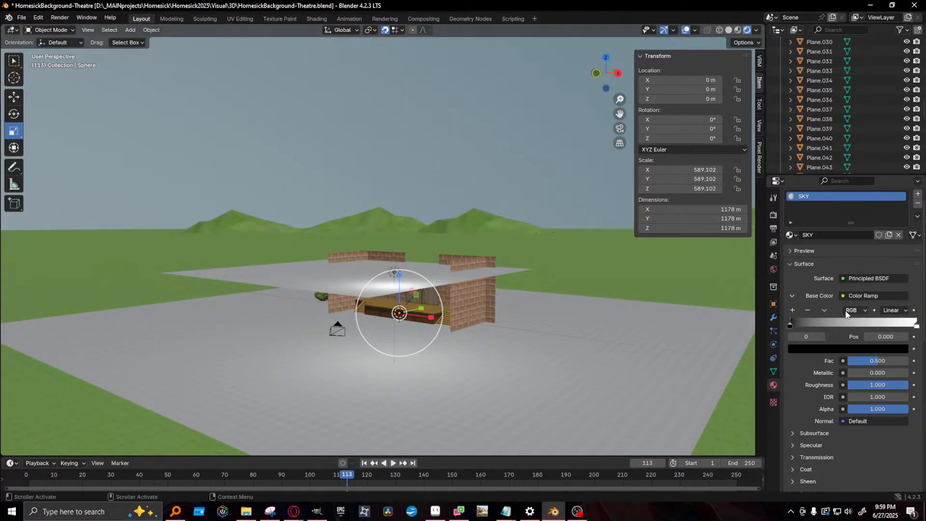
scroll(823, 391, "down", 5)
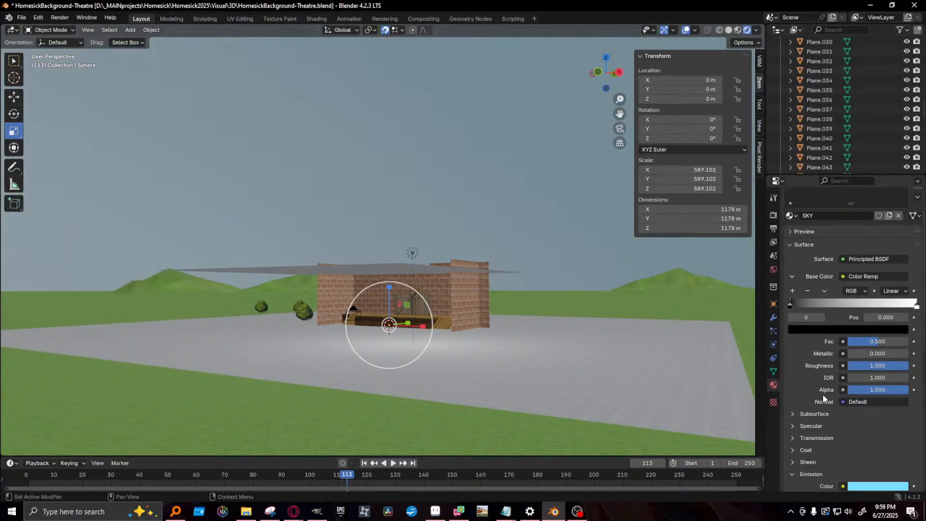
Step: Set the SKY material's emission strength to 0 and view the scene from above
left_click(888, 401)
type("0")
key("Return")
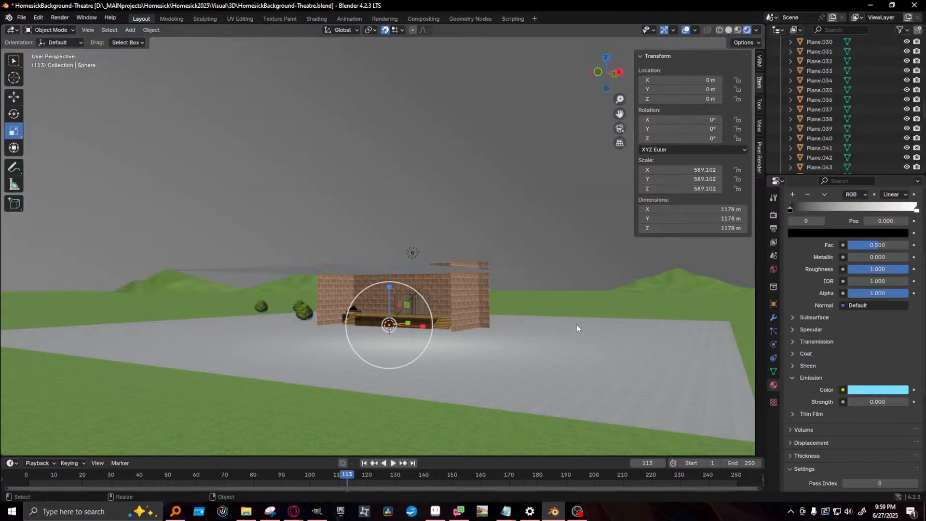
middle_click_drag(561, 284, 519, 210)
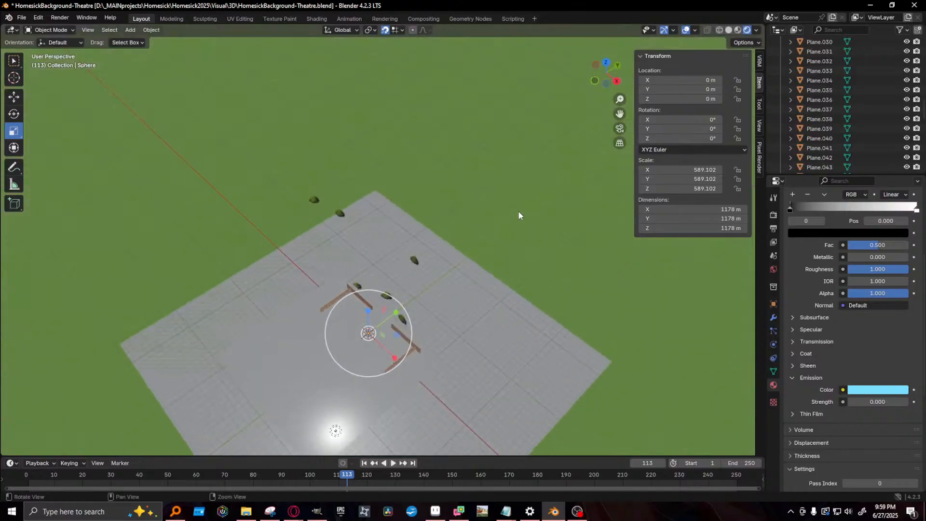
Step: Reselect the sky sphere and move the SKY material's black Color Ramp stop to position 0.540, checking the effect around the scene
left_click(493, 231)
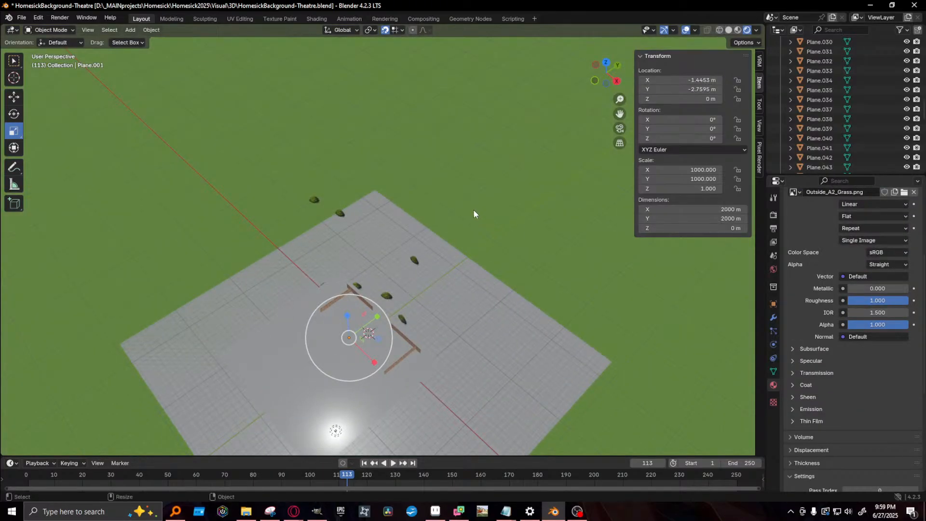
middle_click_drag(518, 238, 550, 256)
scroll(859, 251, "up", 3)
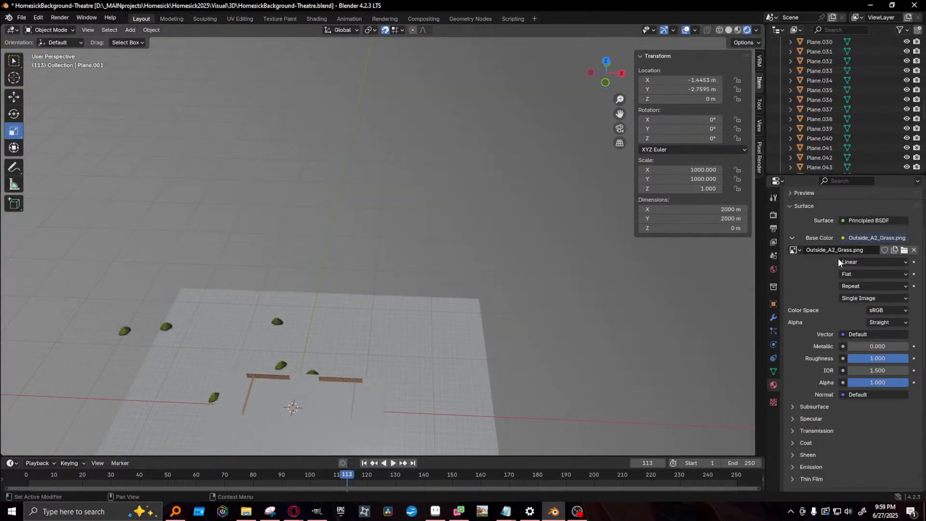
scroll(838, 259, "up", 4)
left_click(477, 248)
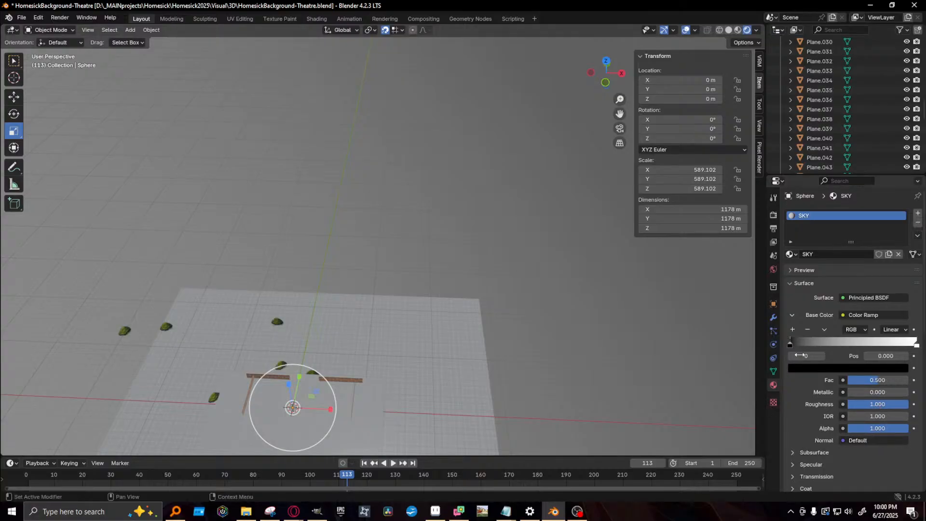
left_click_drag(792, 344, 858, 344)
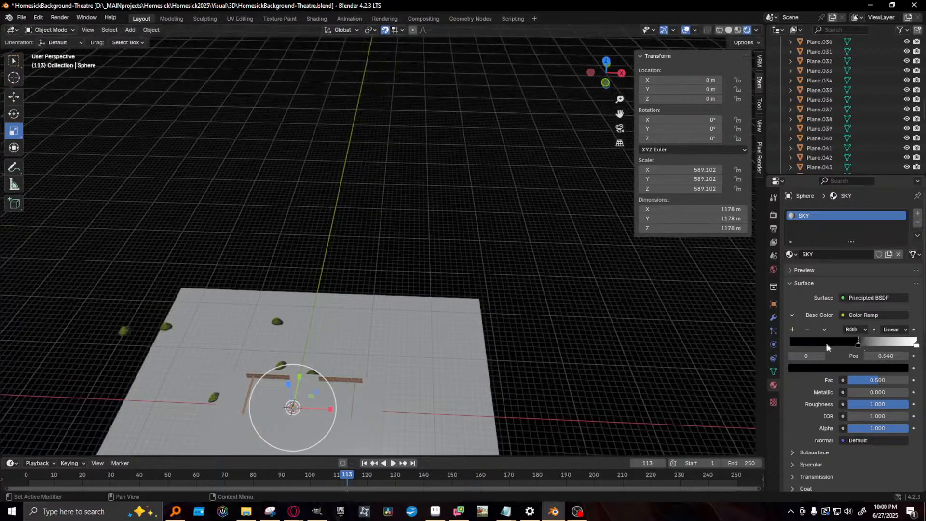
middle_click_drag(600, 312, 322, 316)
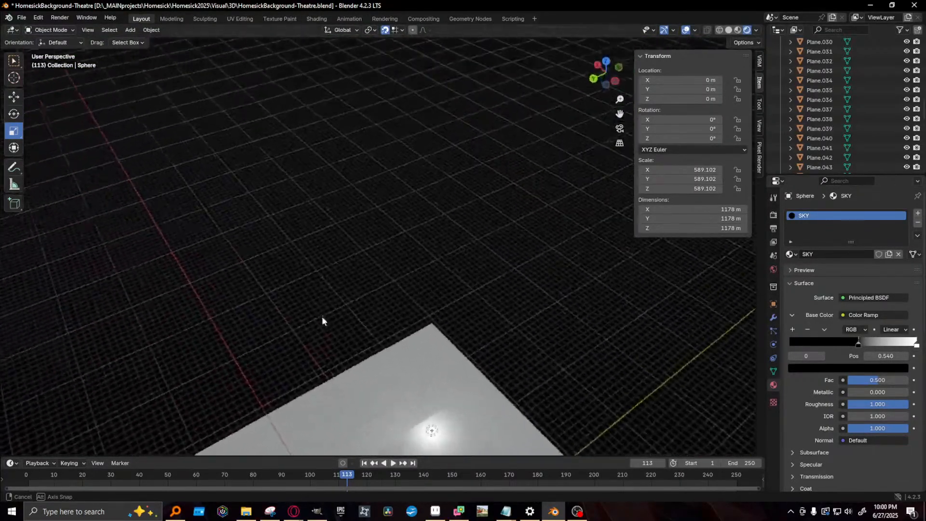
left_click(323, 316)
middle_click_drag(574, 355, 472, 295)
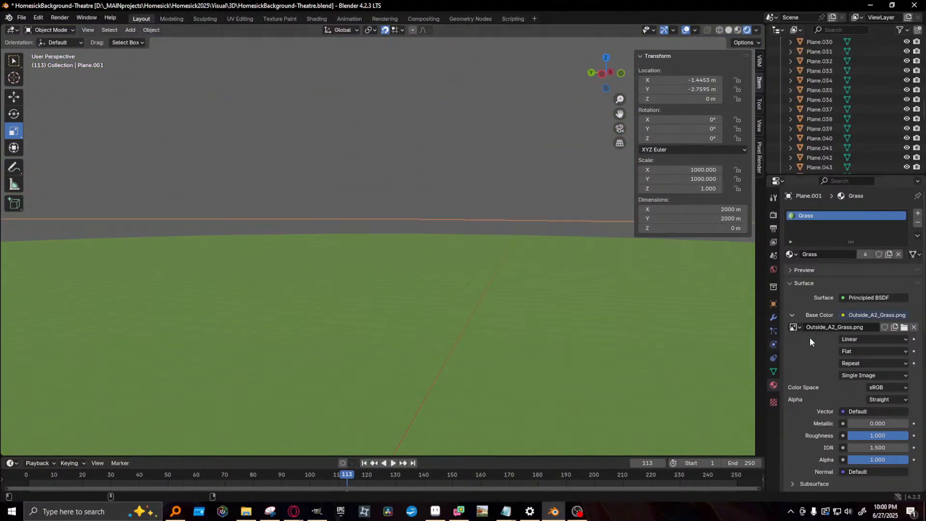
Step: Undo the ramp stop, emission strength, Color Ramp and Gradient Texture changes on the SKY material, back to the plain blue base colour
left_click(528, 151)
key("ctrl+z")
key("ctrl+z")
key("ctrl+z")
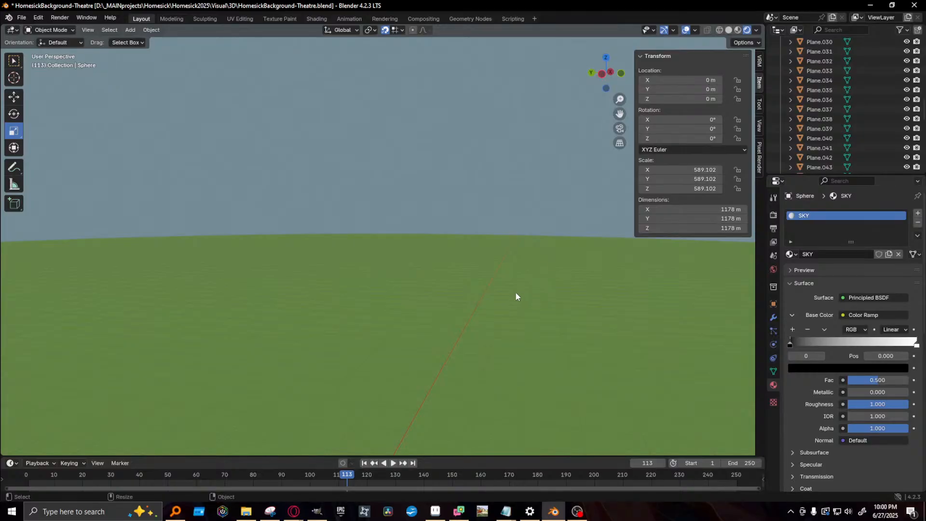
key("ctrl+z")
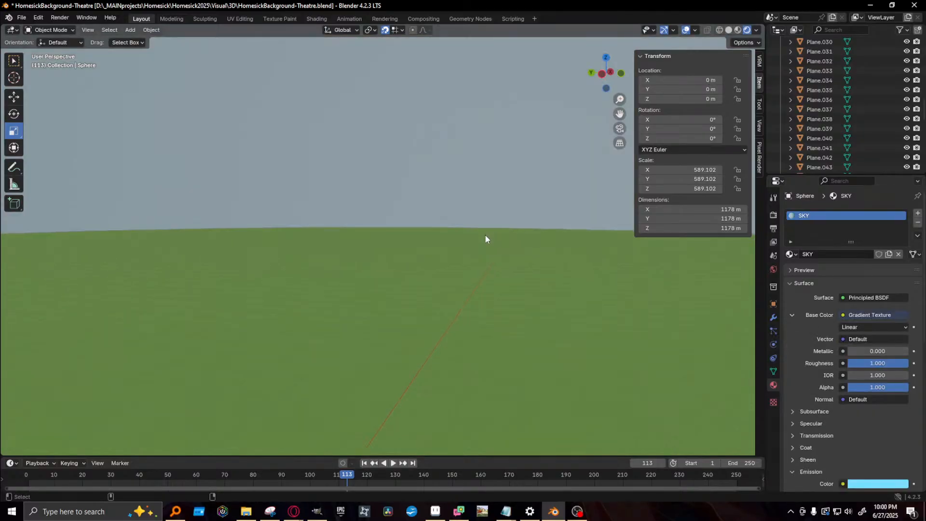
scroll(484, 241, "down", 4)
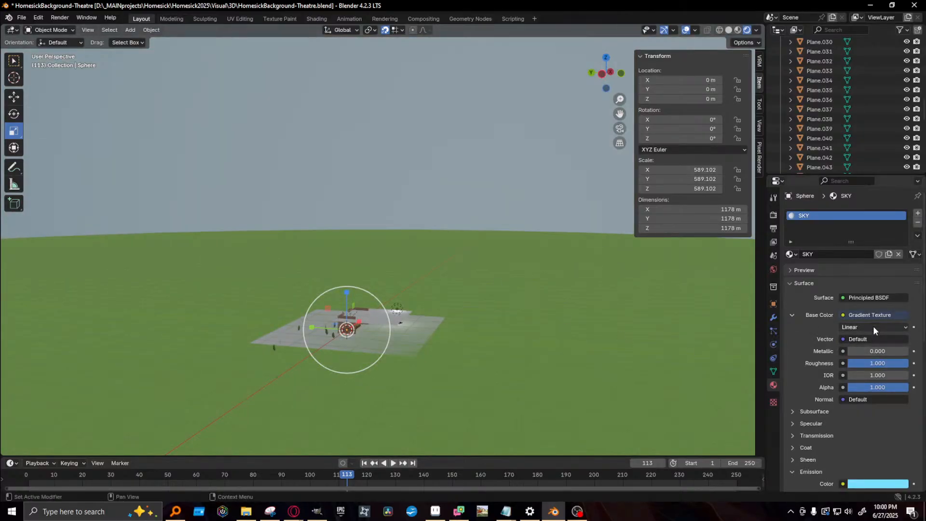
key("ctrl+z")
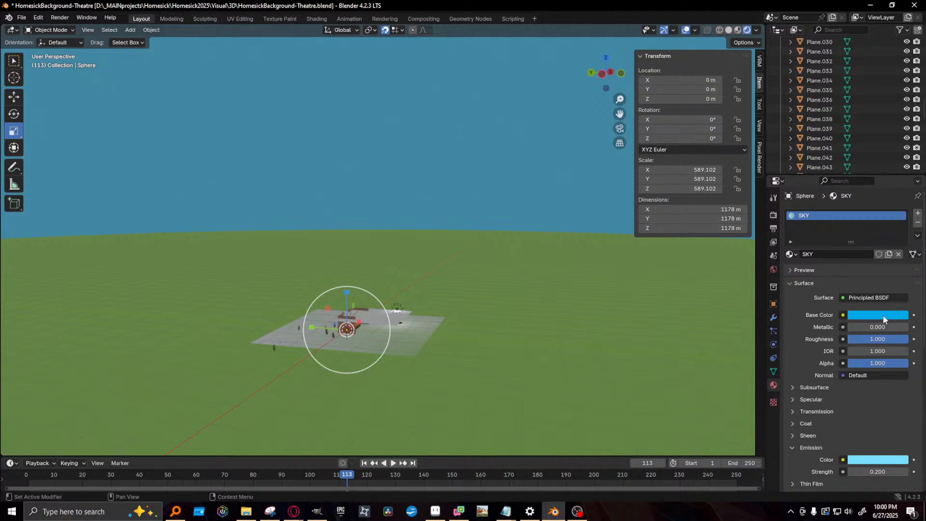
Step: Use a Gradient Texture of Linear type as the SKY material's base colour input
left_click(843, 316)
left_click(840, 315)
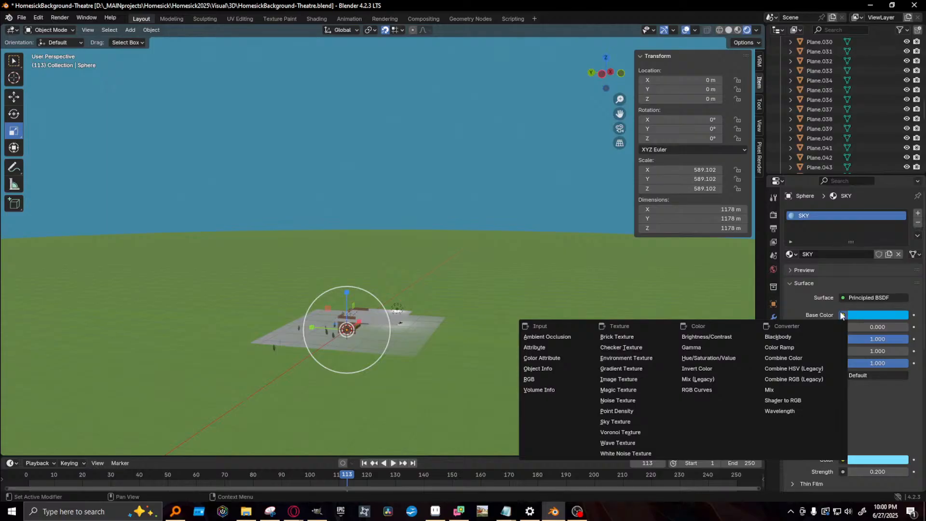
left_click(838, 311)
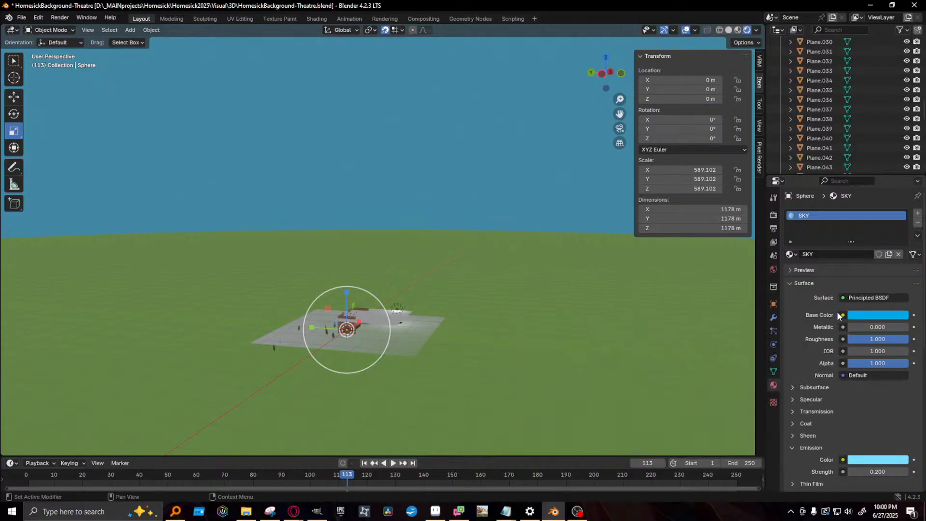
left_click(843, 314)
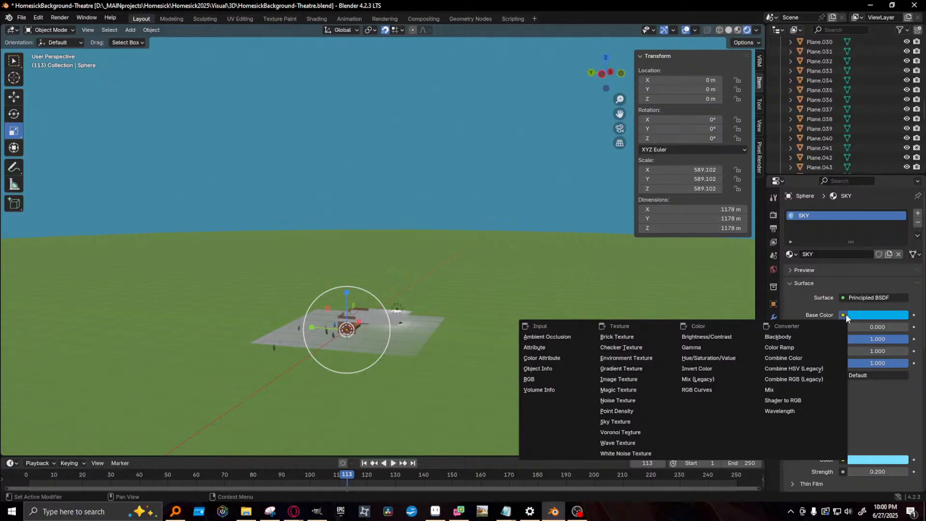
left_click(630, 369)
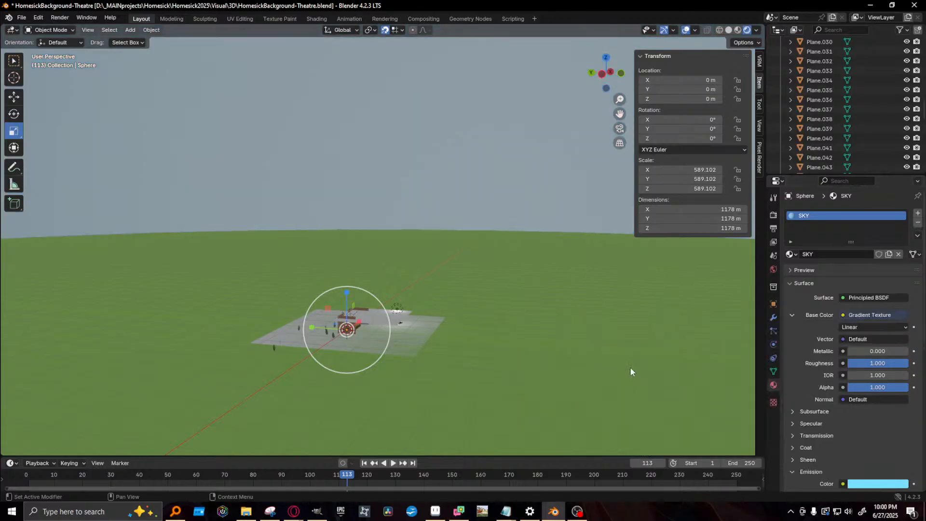
left_click(880, 327)
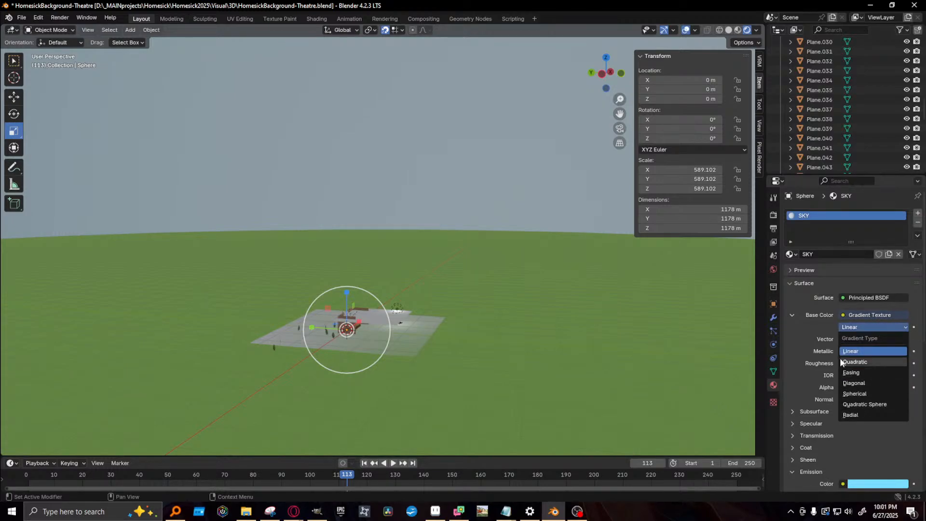
left_click(864, 352)
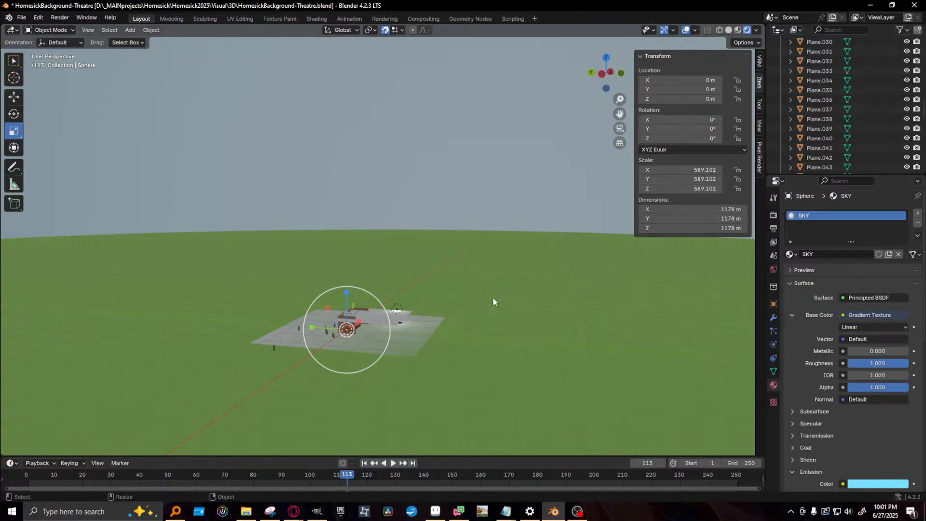
Step: Set the SKY material's emission strength to 0 after viewing the gradient on the sphere
middle_click_drag(492, 250, 638, 355)
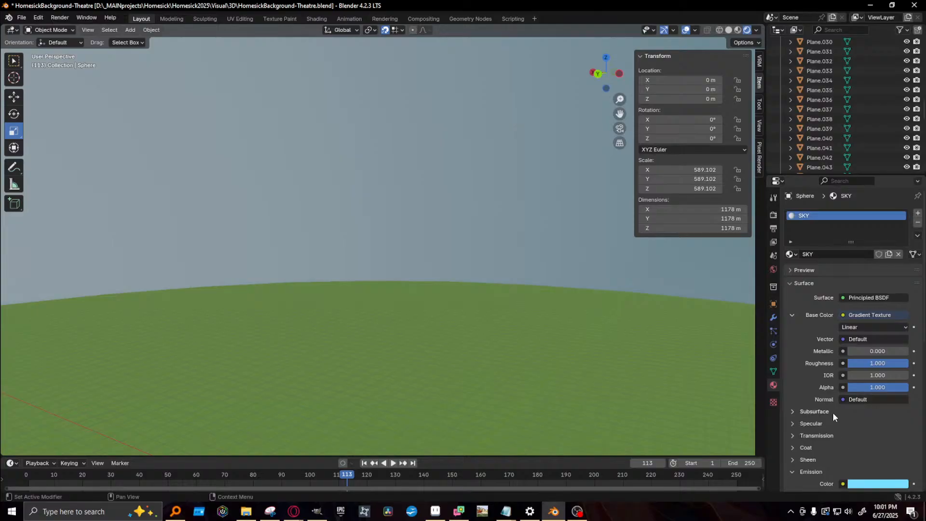
middle_click_drag(496, 344, 357, 309)
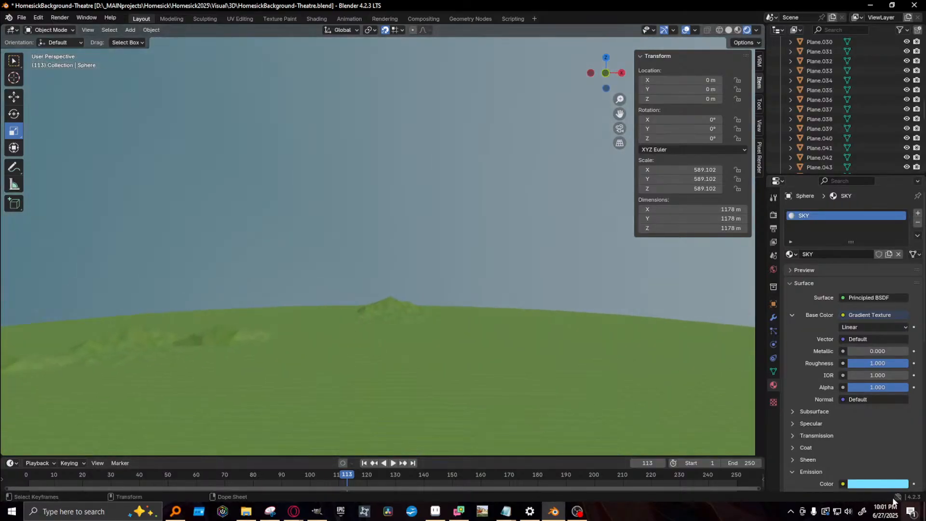
scroll(881, 450, "down", 4)
left_click(880, 419)
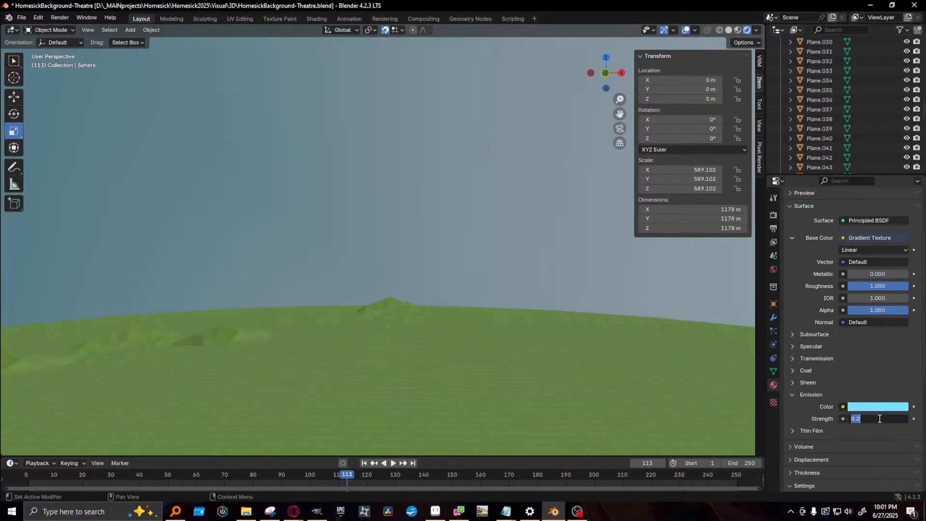
type("0")
key("Return")
middle_click_drag(544, 361, 459, 345)
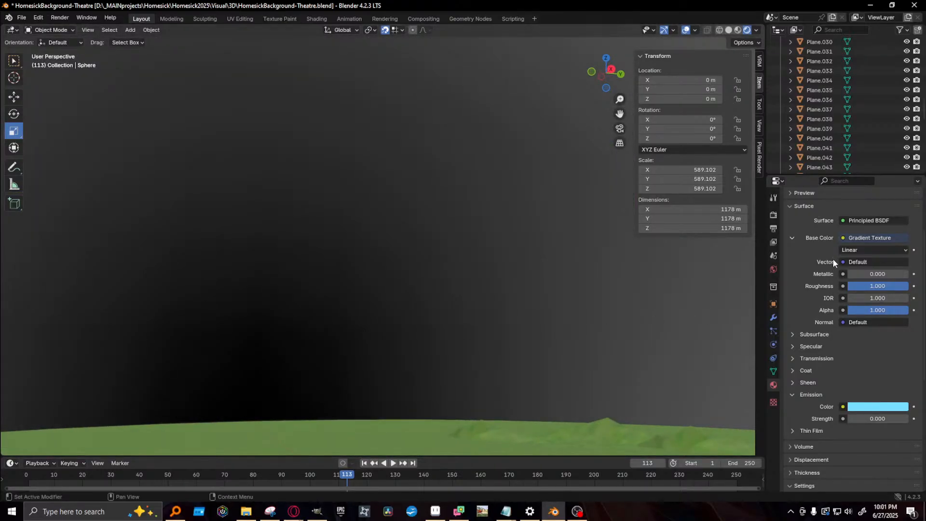
Step: Examine the Gradient Texture's options and how the linear gradient runs around the sky sphere
left_click(847, 262)
key("Escape")
left_click(906, 250)
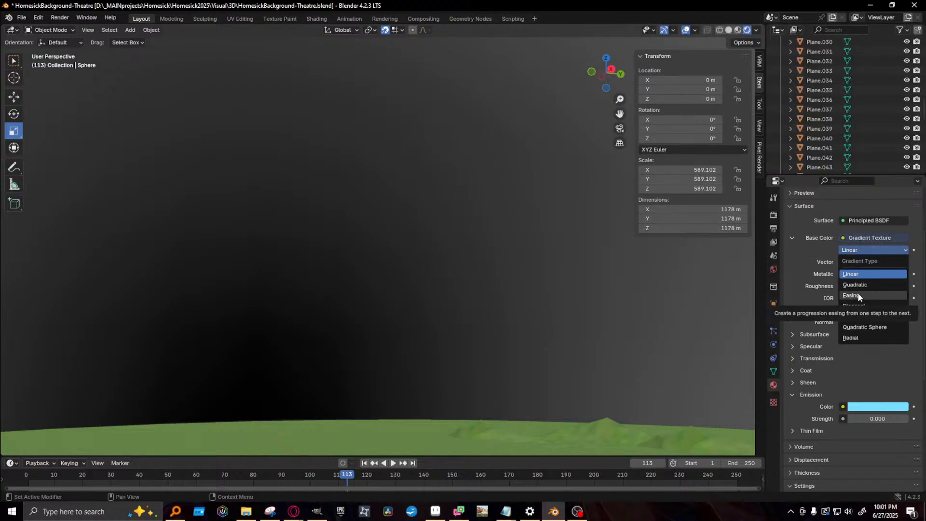
left_click(914, 250)
left_click(914, 250)
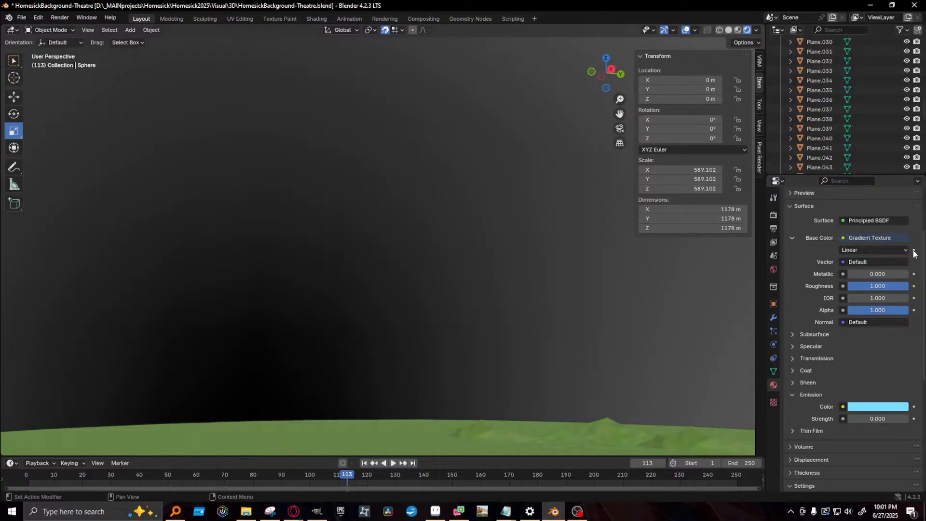
left_click(877, 239)
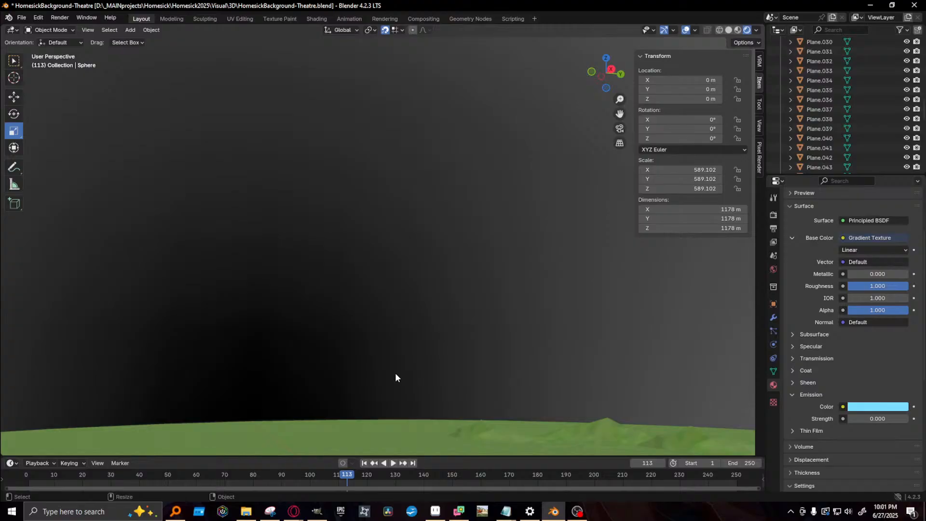
middle_click_drag(401, 391, 190, 384, "alt")
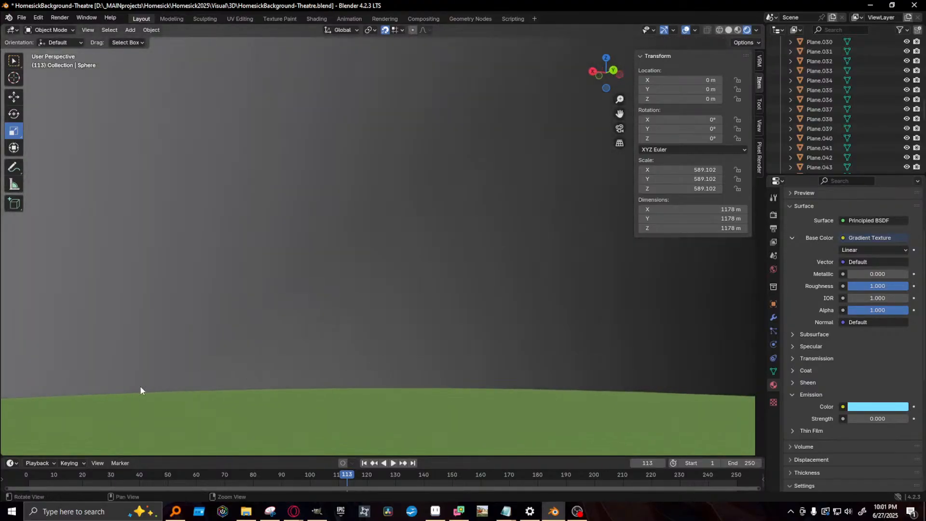
middle_click_drag(643, 366, 43, 381)
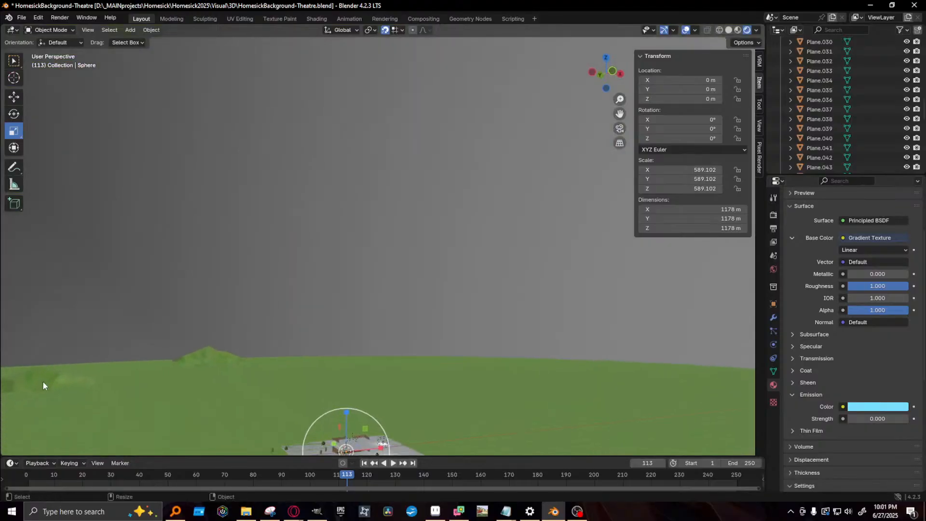
Step: Change the SKY material's gradient type to Quadratic and check it around the sphere
left_click(886, 238)
left_click(904, 250)
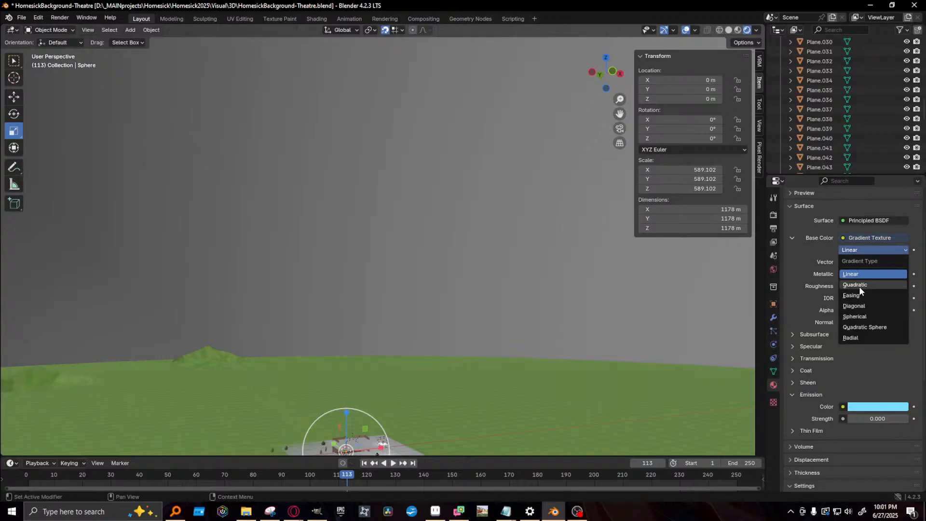
left_click(858, 284)
middle_click_drag(497, 295, 13, 295)
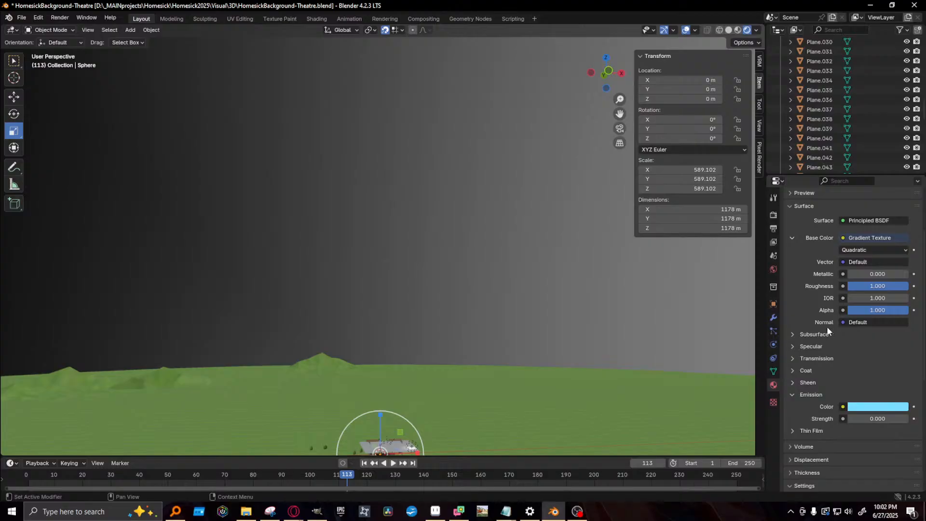
left_click(882, 248)
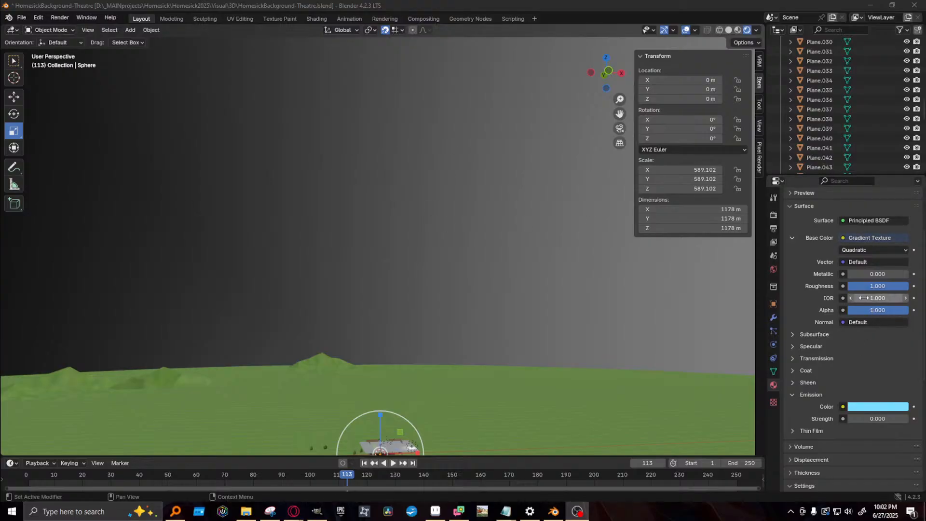
left_click(871, 236)
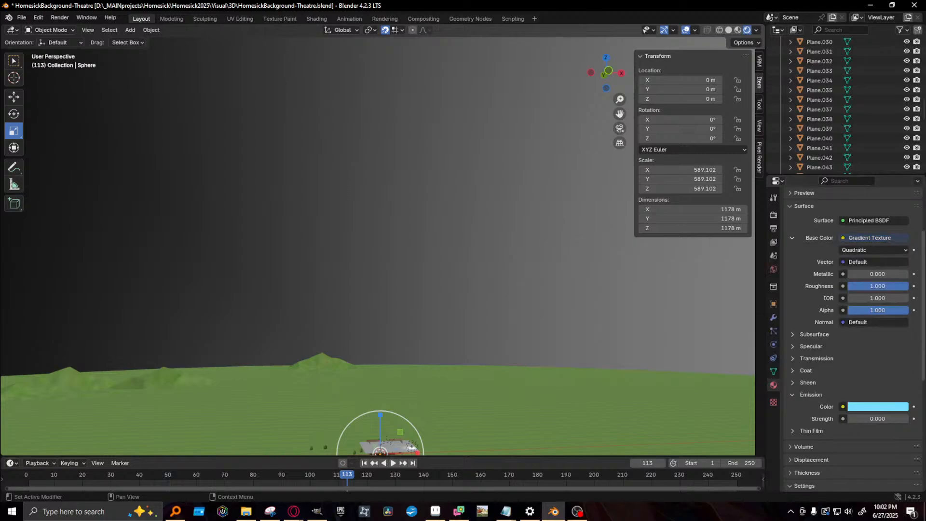
Step: Switch the SKY material's surface shader to Background and use a Gradient Texture as its colour input
left_click(878, 221)
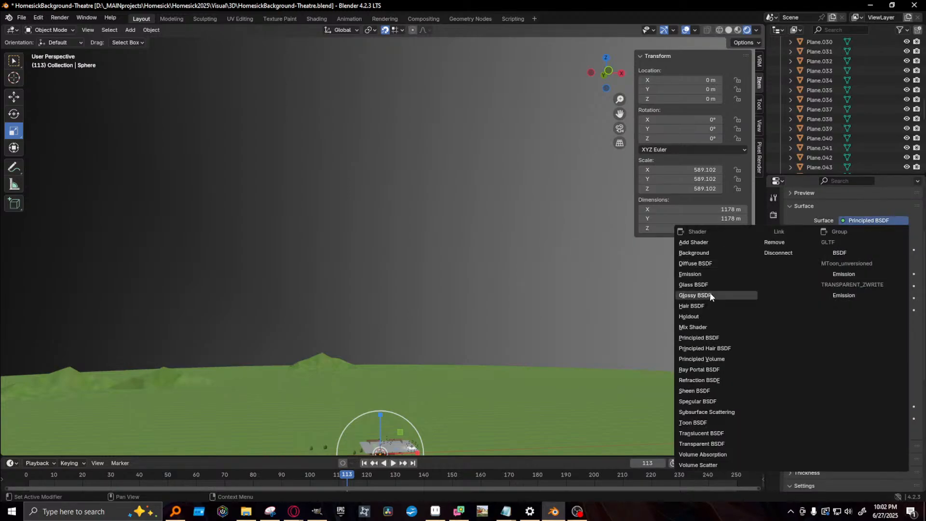
left_click(706, 253)
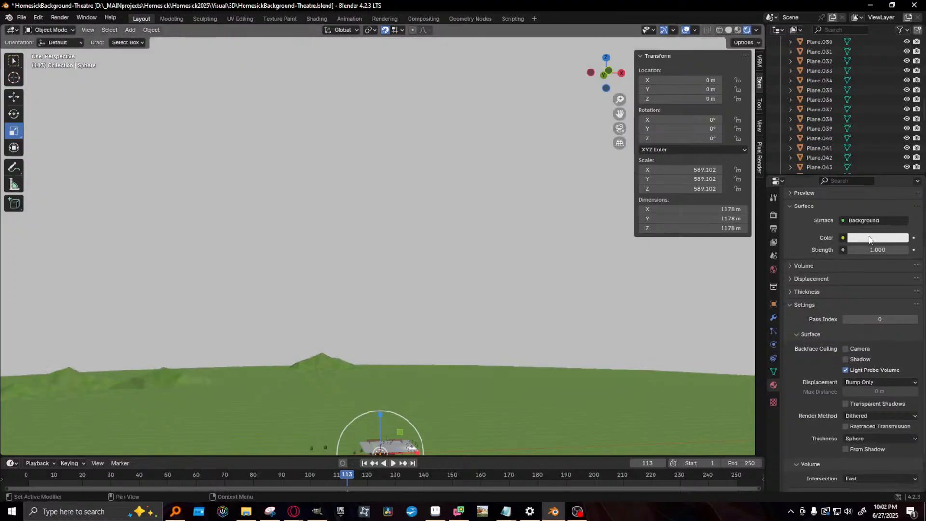
left_click(869, 238)
left_click(844, 238)
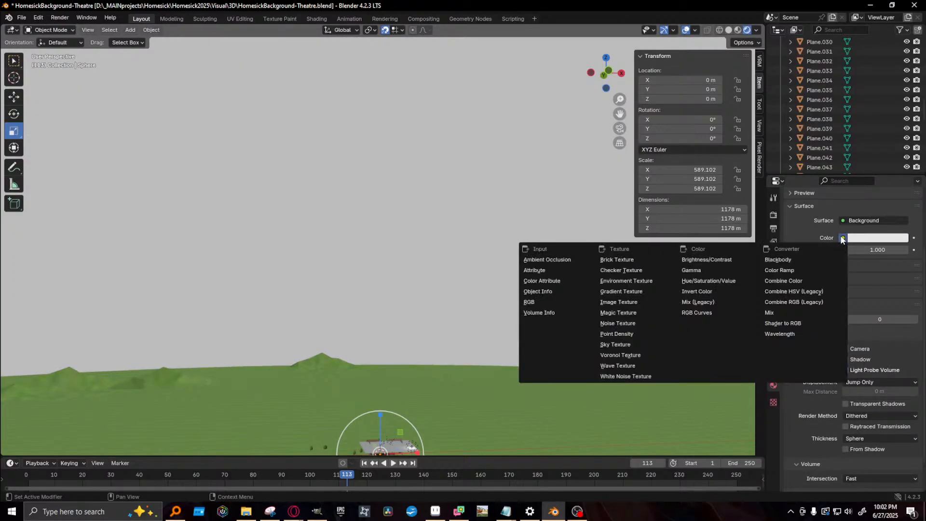
left_click(621, 291)
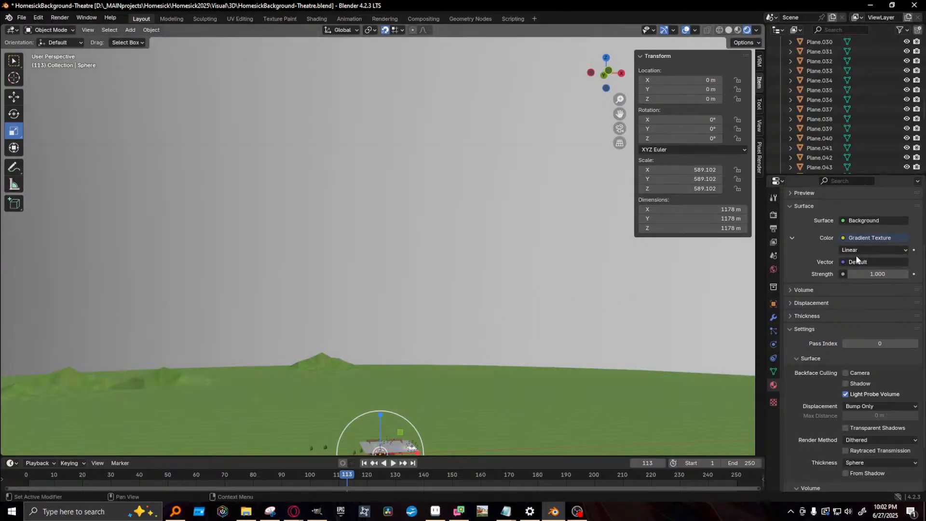
Step: Orbit around the sky sphere and look through the vector input sources offered for the Gradient Texture
middle_click_drag(487, 285, 419, 261)
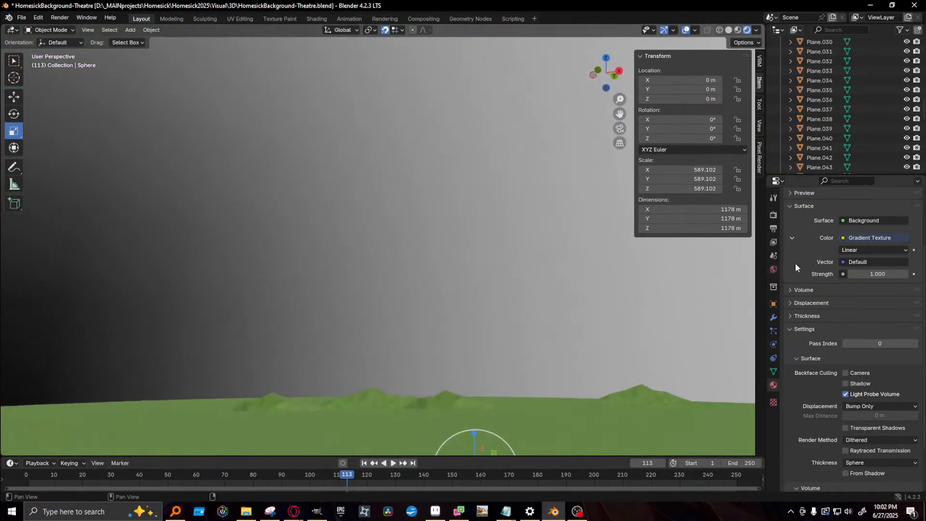
left_click(855, 262)
left_click(875, 265)
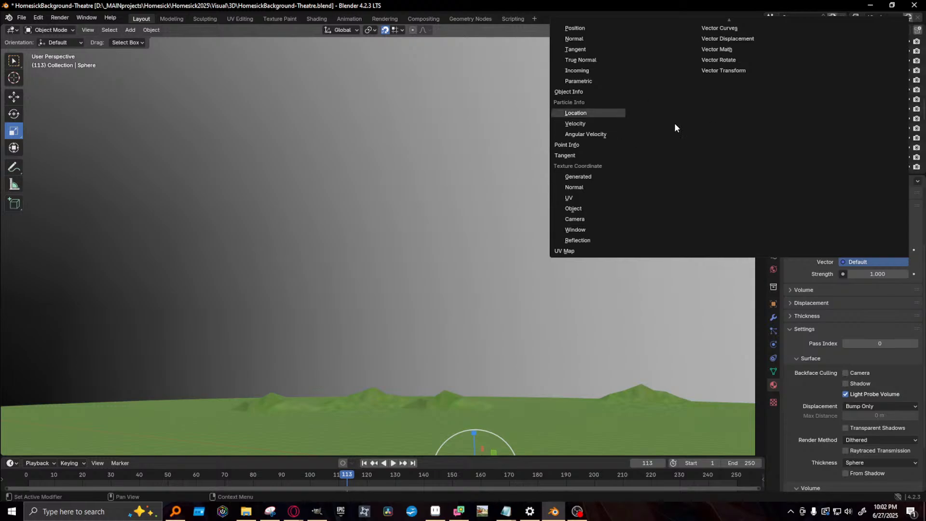
scroll(740, 28, "up", 5)
scroll(731, 33, "down", 5)
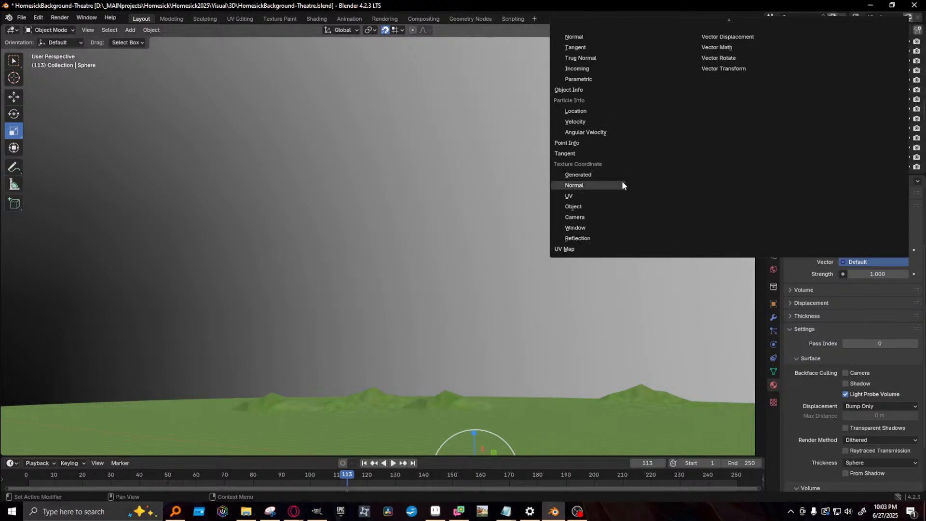
scroll(592, 168, "up", 4)
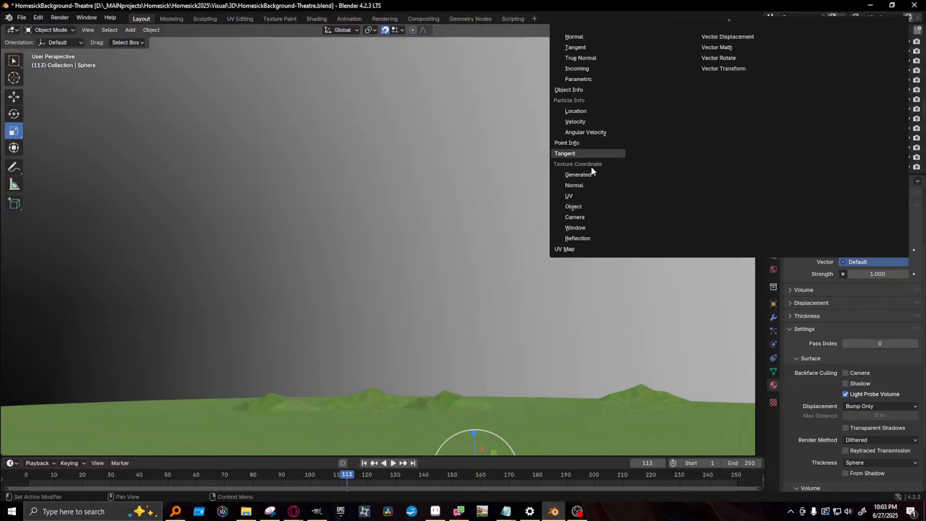
scroll(592, 166, "up", 1)
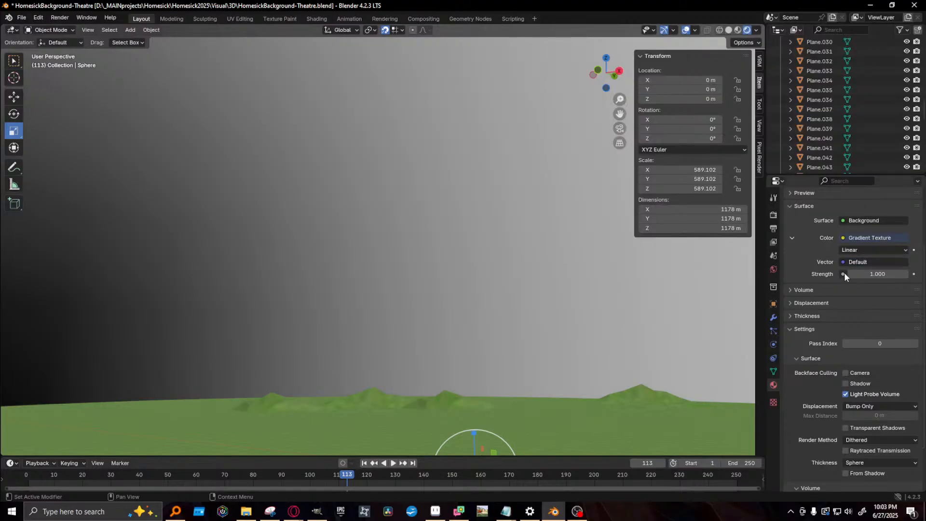
Step: Review the colour input and surface shader options of the SKY material, keeping the Background shader
left_click(871, 238)
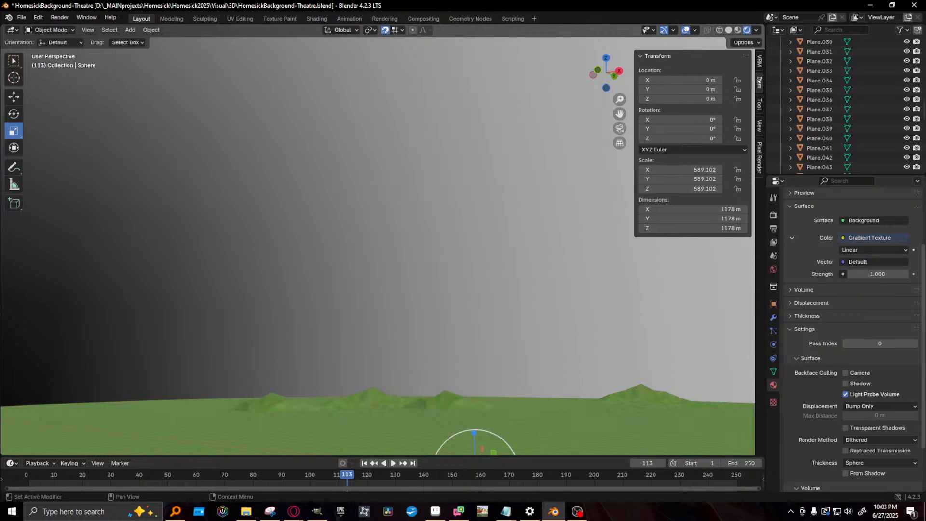
left_click(862, 239)
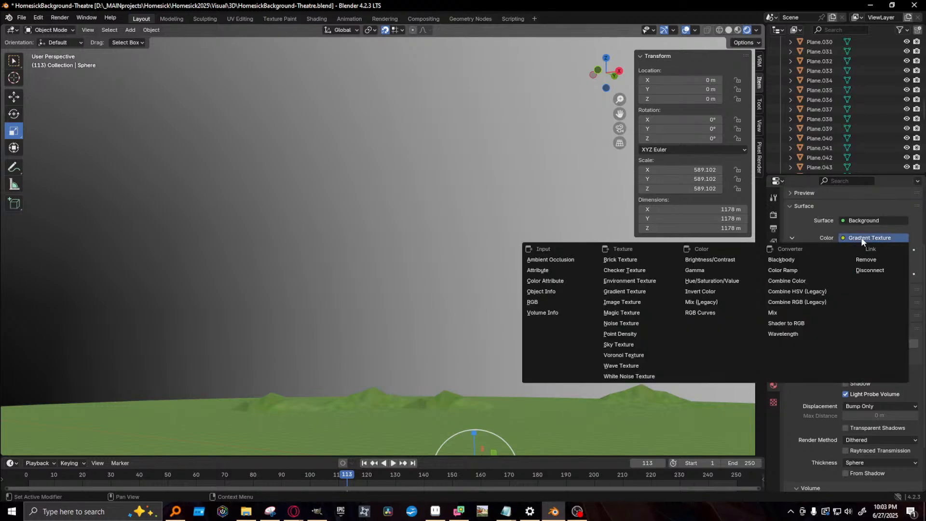
left_click(886, 220)
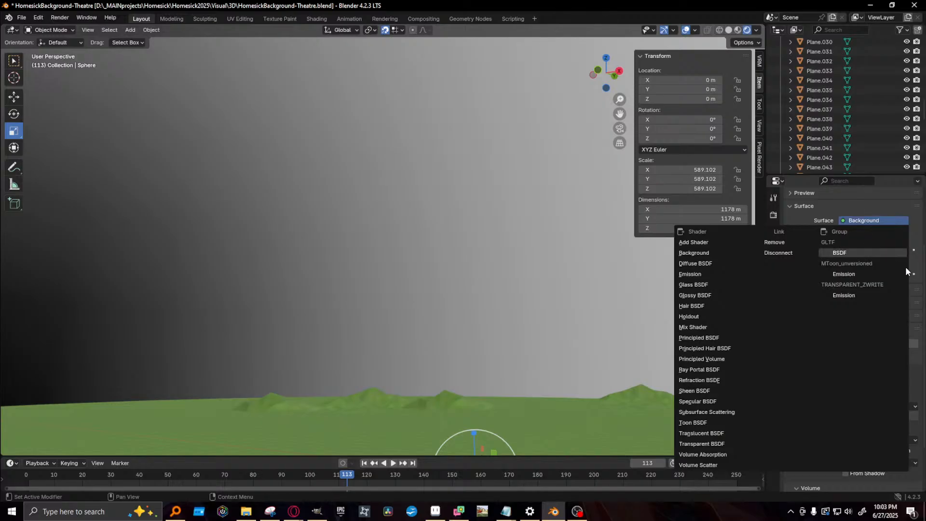
left_click(871, 238)
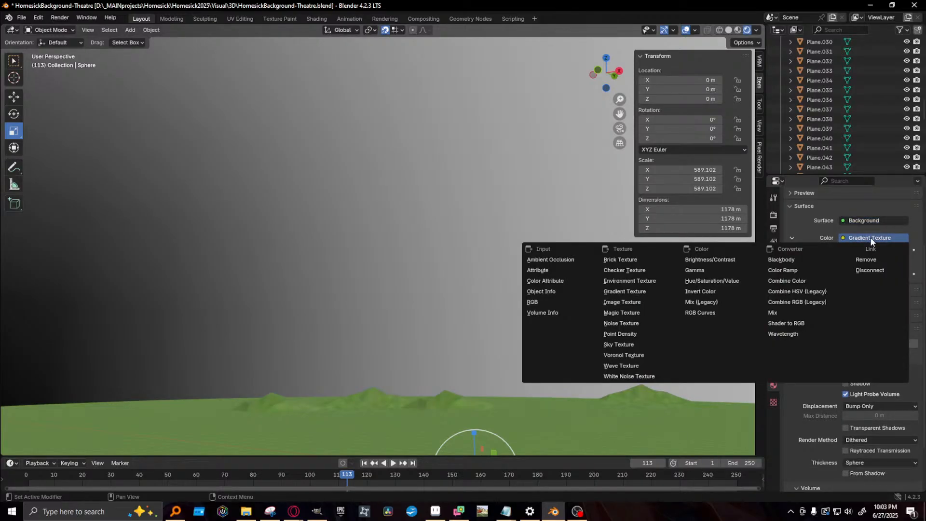
left_click(890, 220)
left_click(892, 217)
left_click(893, 220)
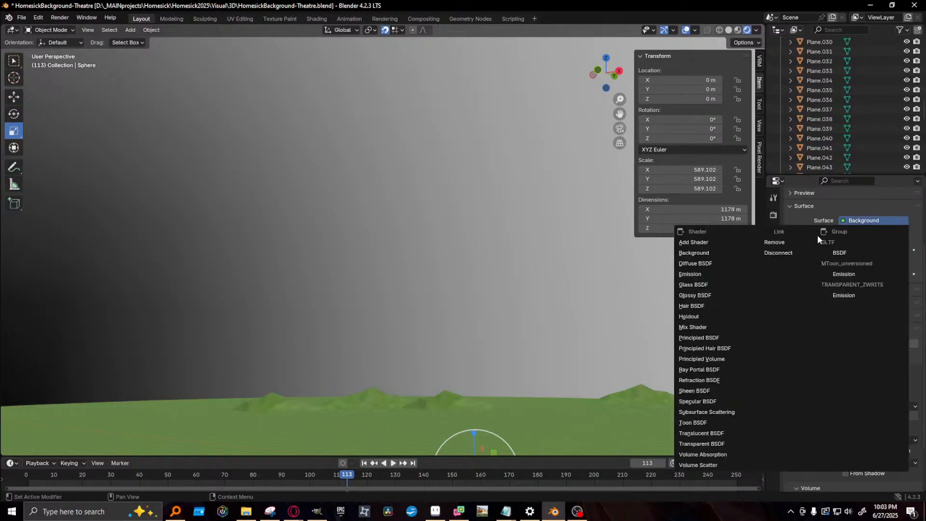
left_click(709, 253)
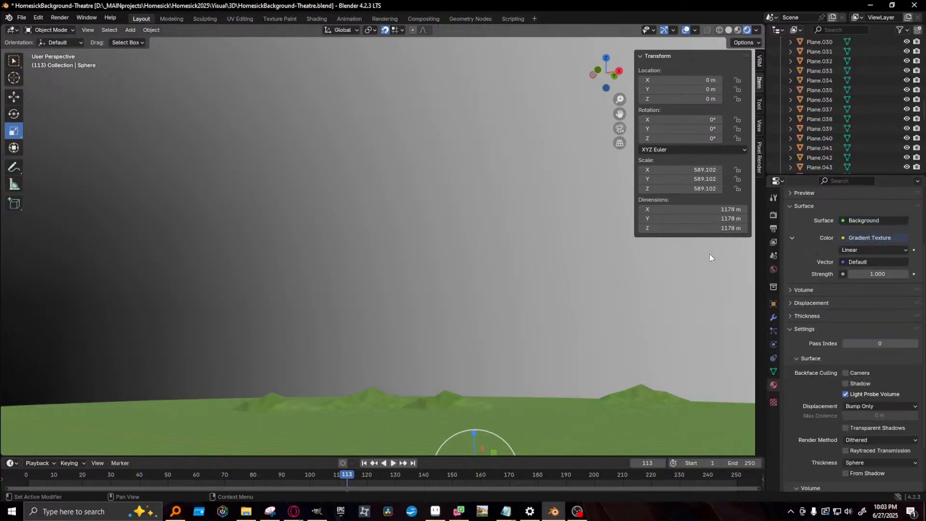
Step: Undo the Gradient Texture assignment on the SKY material's background colour
left_click(792, 238)
left_click(792, 237)
left_click(872, 238)
key("ctrl+z")
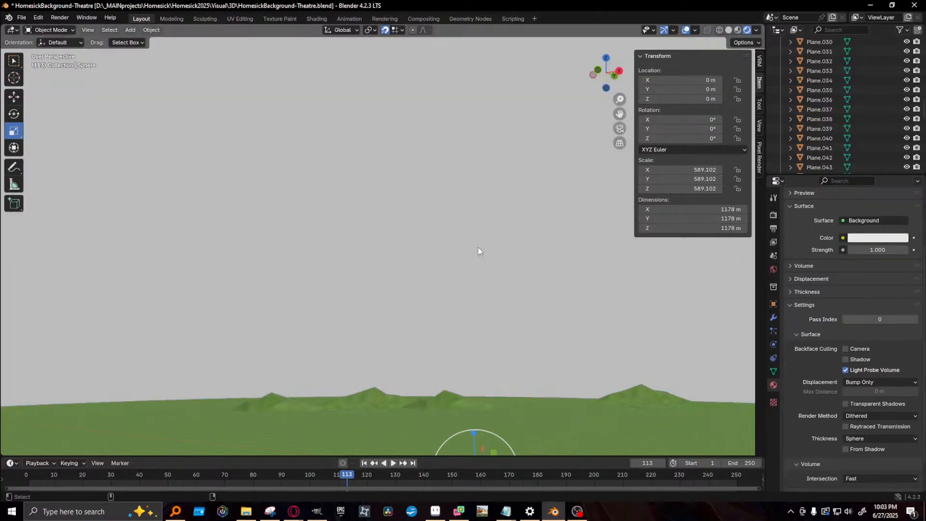
Step: Set the SKY material's background colour to a light sky blue and check it around the scene
left_click(899, 241)
left_click_drag(857, 90, 868, 90)
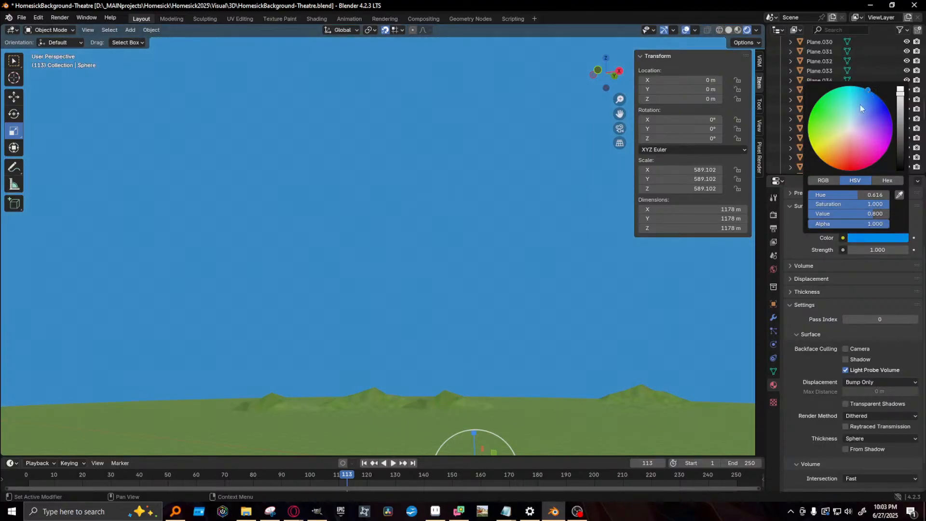
left_click(870, 237)
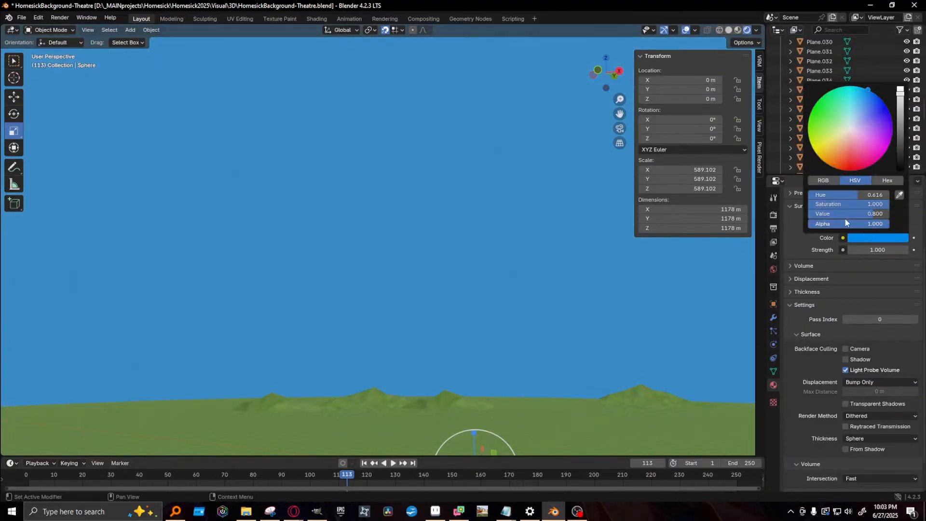
left_click(858, 109)
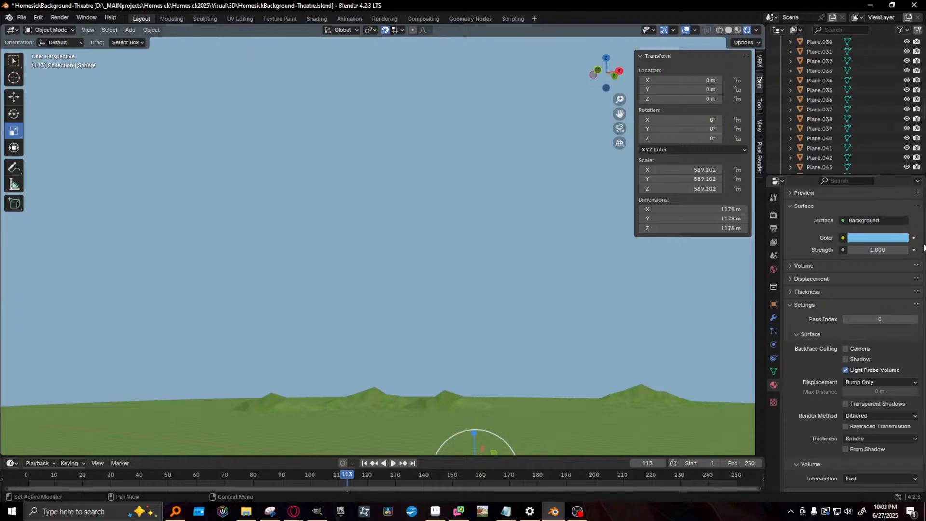
middle_click_drag(471, 323, 423, 341)
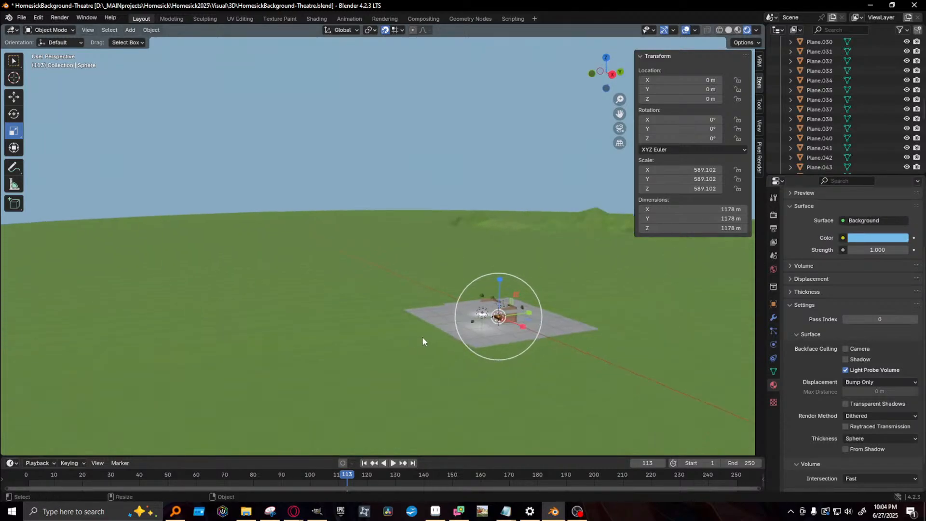
Step: Render the current frame and compare the theatre stage with the 2D stage artwork in Aseprite
key("F12")
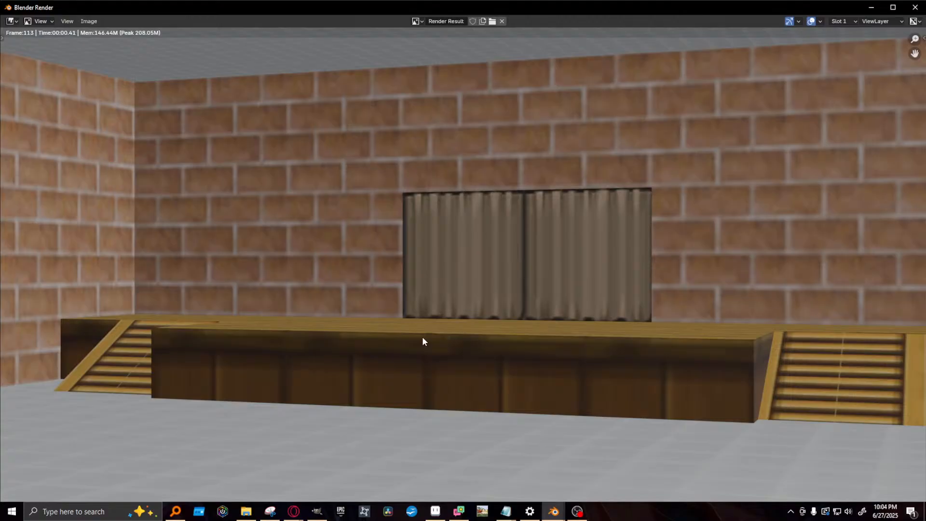
left_click(435, 511)
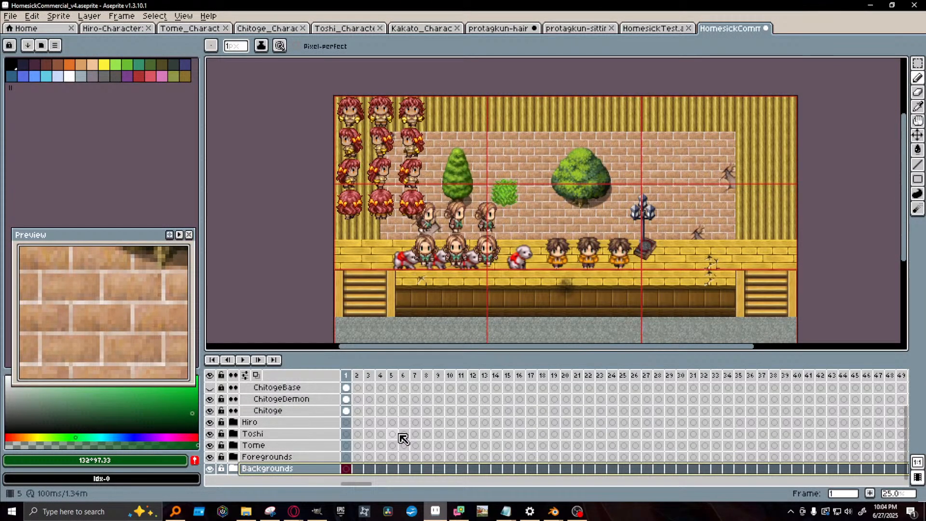
scroll(587, 169, "up", 3)
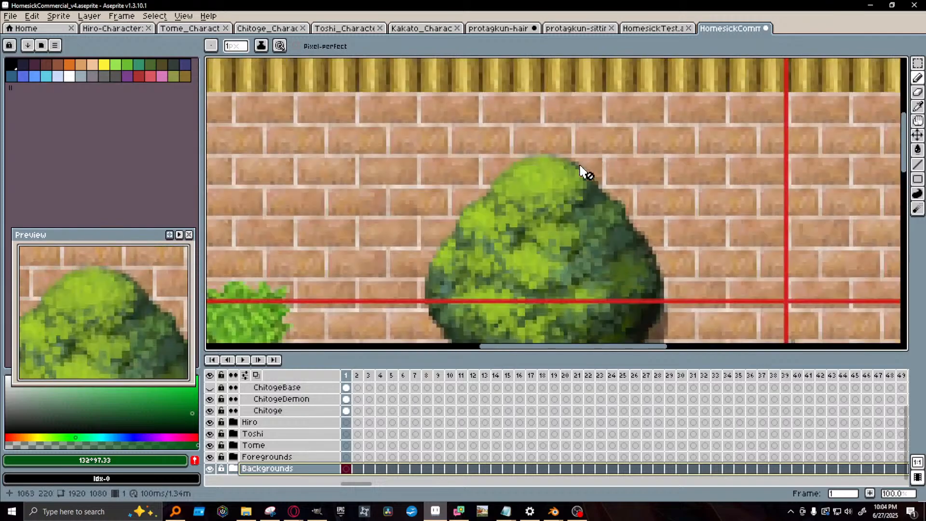
scroll(495, 235, "up", 1)
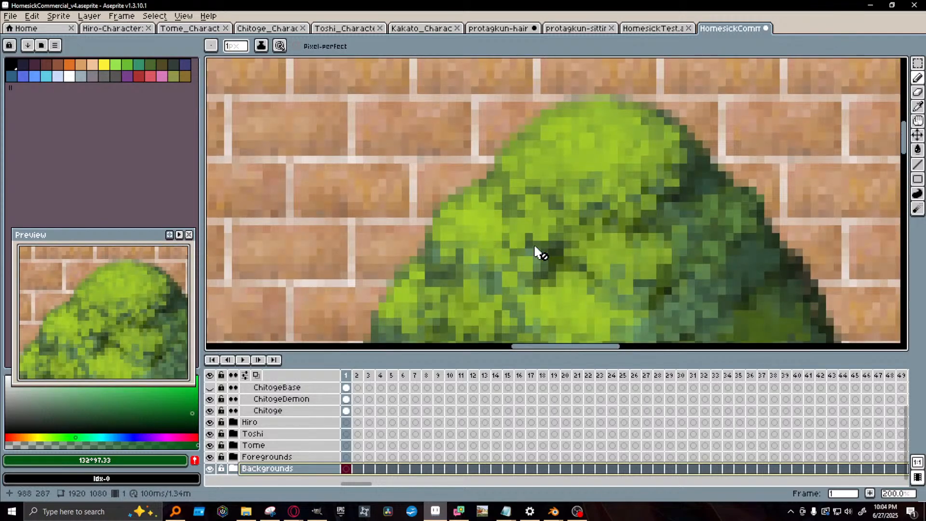
scroll(479, 244, "down", 1)
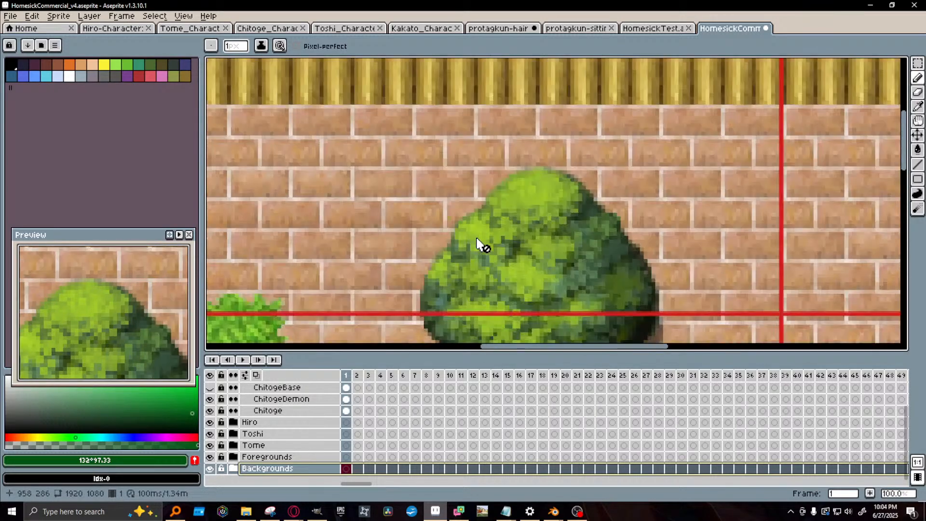
scroll(393, 227, "down", 2)
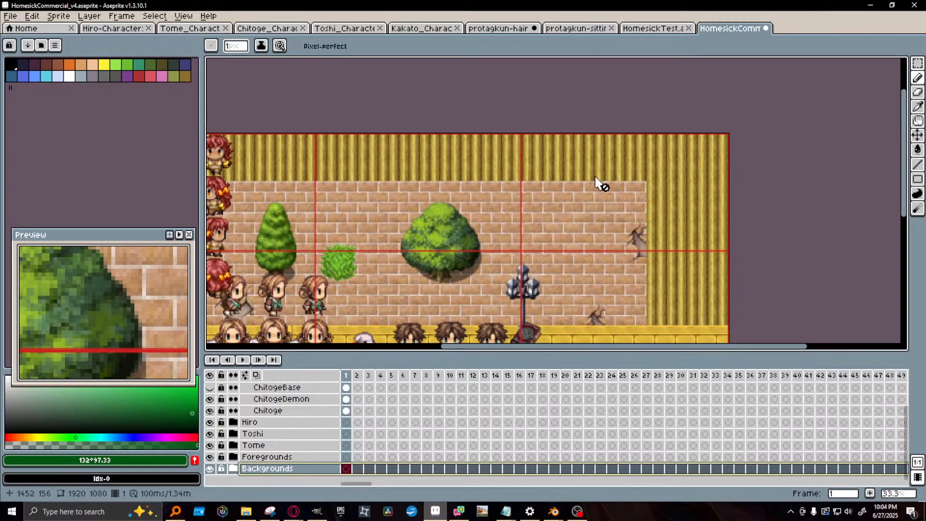
key("alt+Tab")
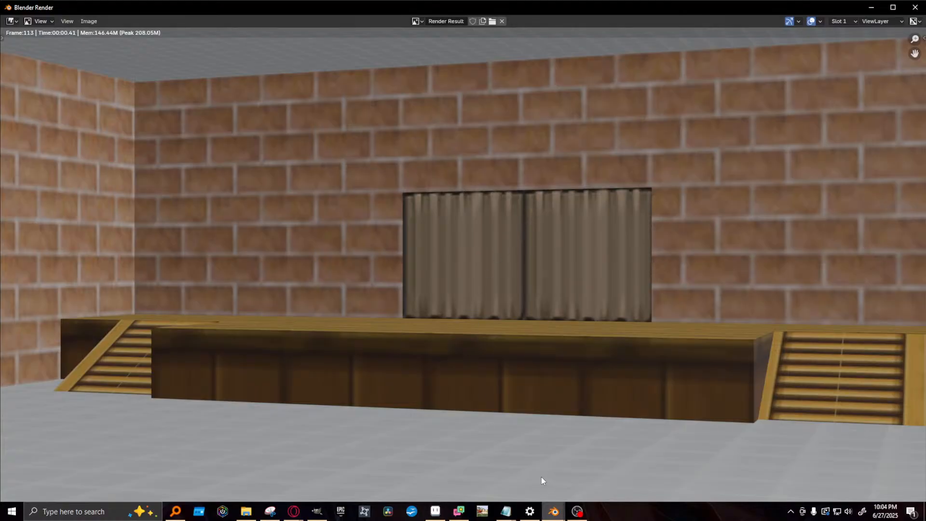
scroll(277, 356, "down", 1)
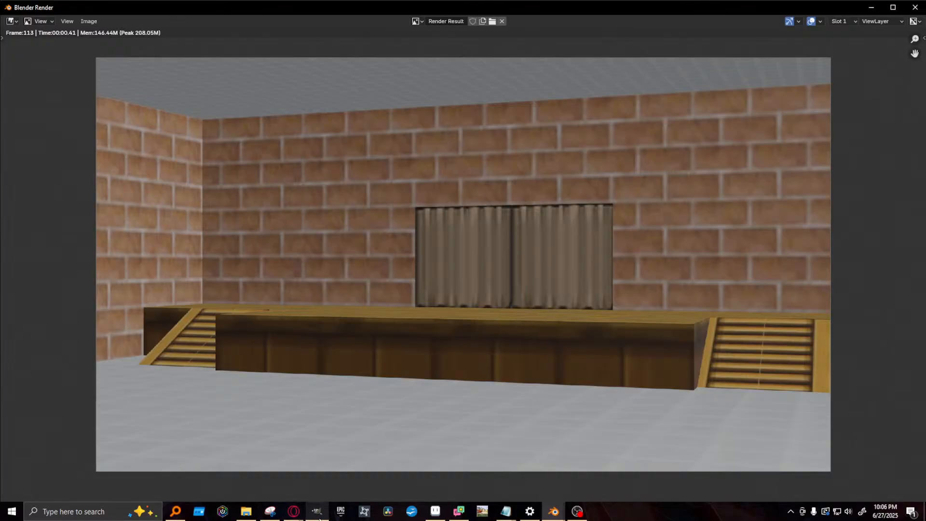
Step: Switch to GIMP to view the spotlit theatre concept image, and return to the Blender render for comparison
mouse_move(319, 519)
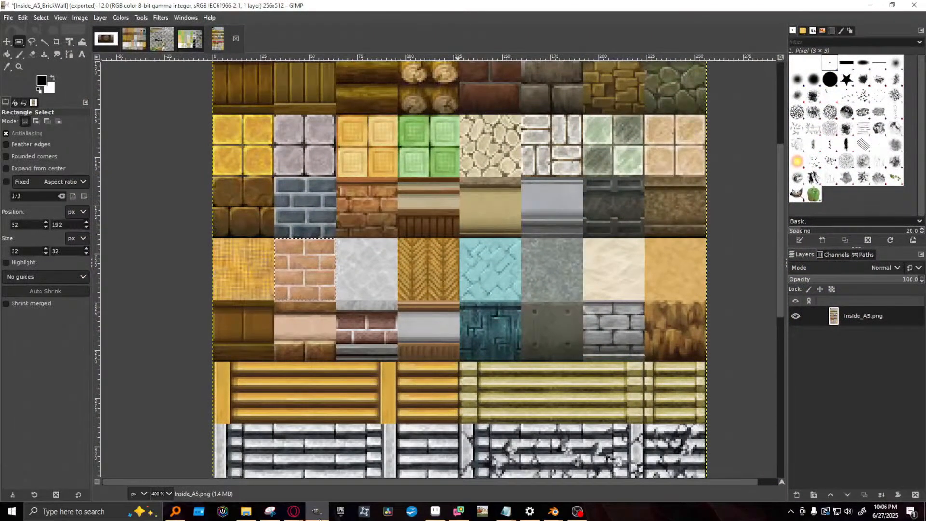
left_click(107, 43)
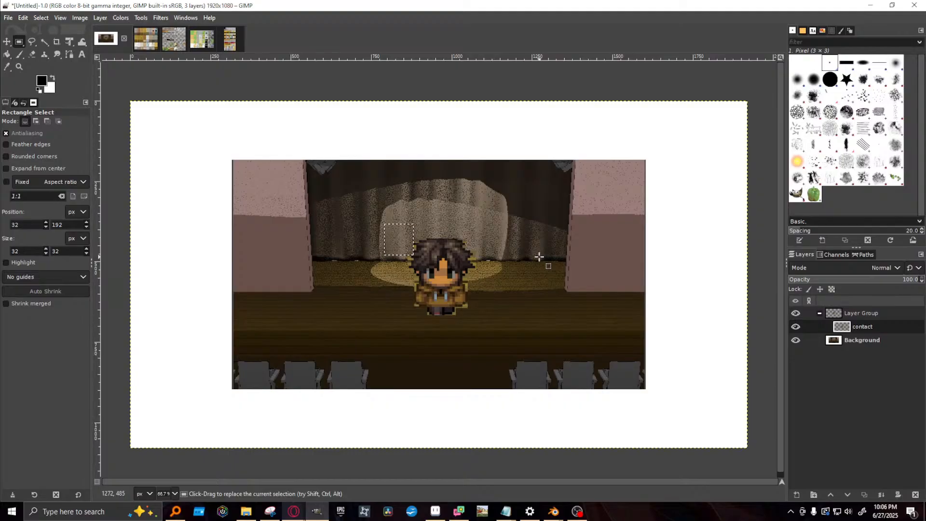
mouse_move(558, 512)
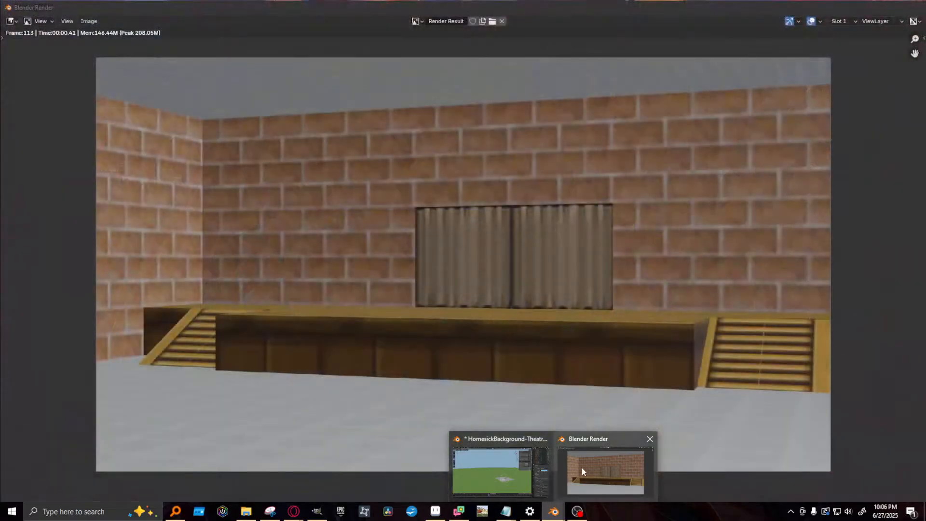
left_click(583, 471)
mouse_move(541, 516)
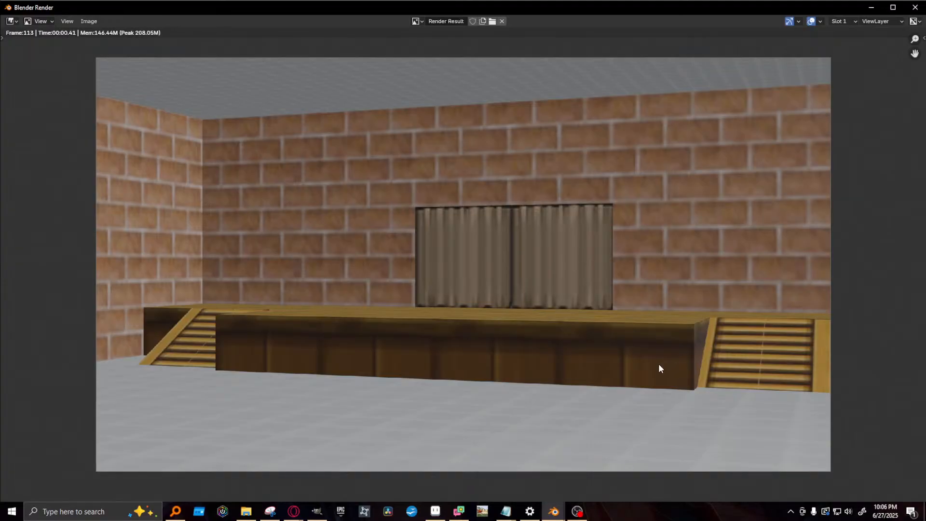
Step: Switch to Aseprite, inspect the stage artwork's proportions and hide the ChitogeDemon layer
left_click(433, 515)
scroll(531, 193, "down", 1)
scroll(451, 289, "up", 1)
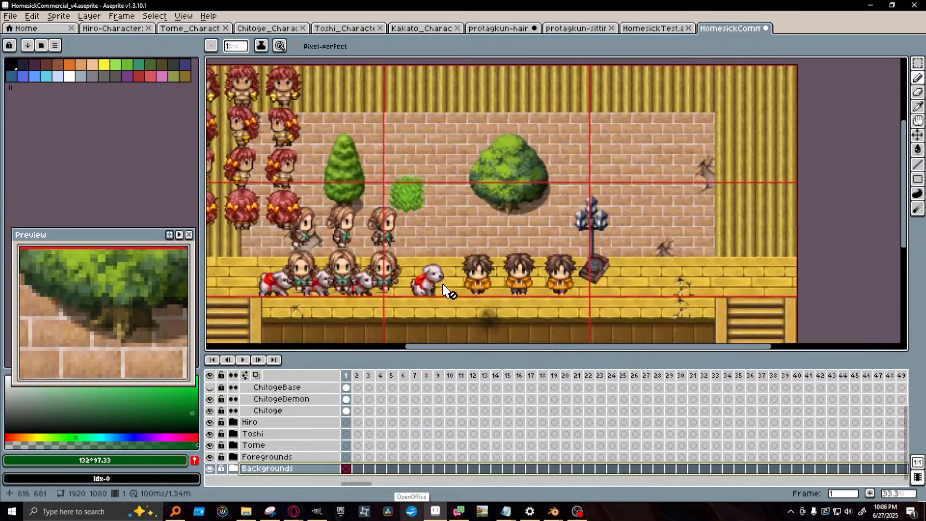
scroll(372, 167, "up", 1)
scroll(566, 260, "down", 2)
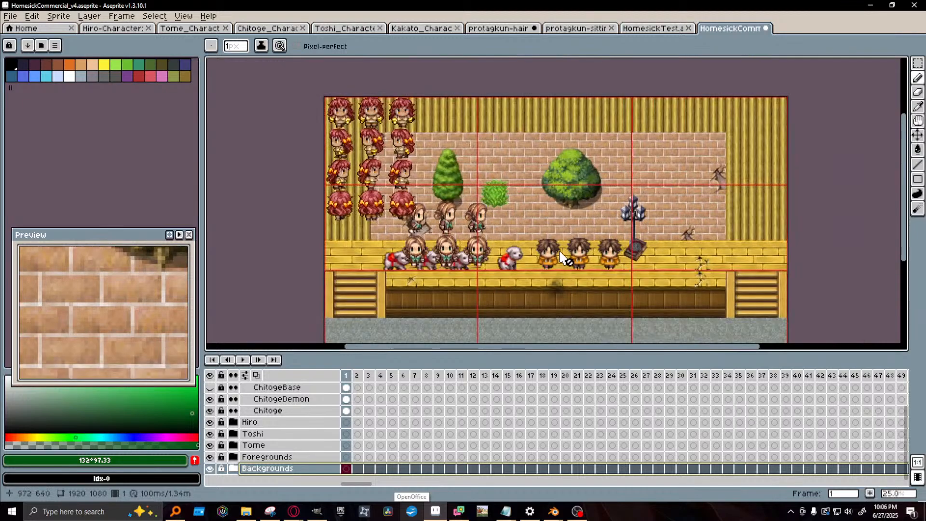
scroll(554, 260, "up", 1)
scroll(314, 424, "up", 1)
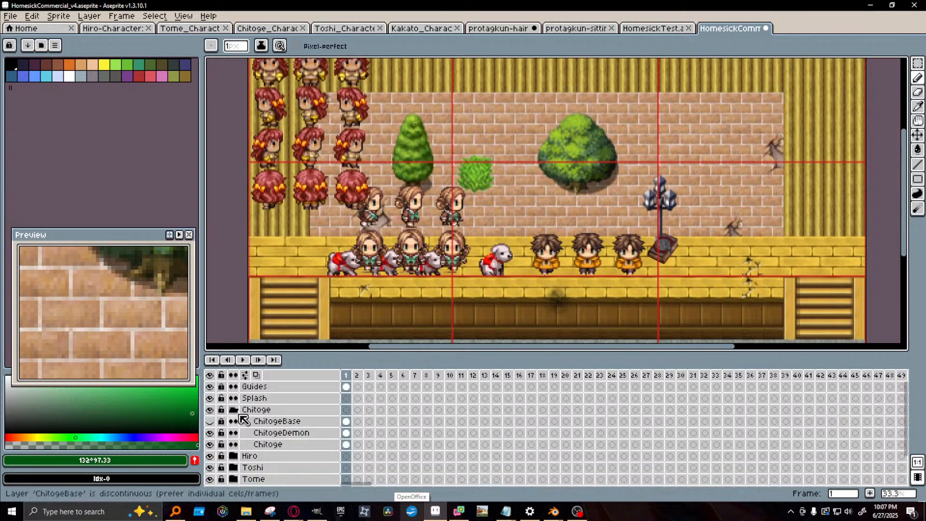
left_click(209, 433)
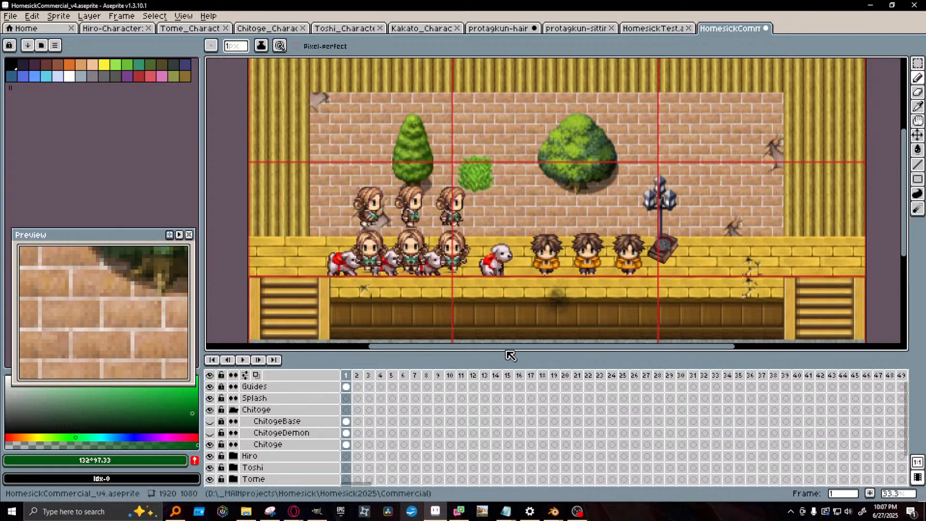
Step: Return to the Blender render and compare its stage layout with the theatre concept in GIMP
left_click(555, 512)
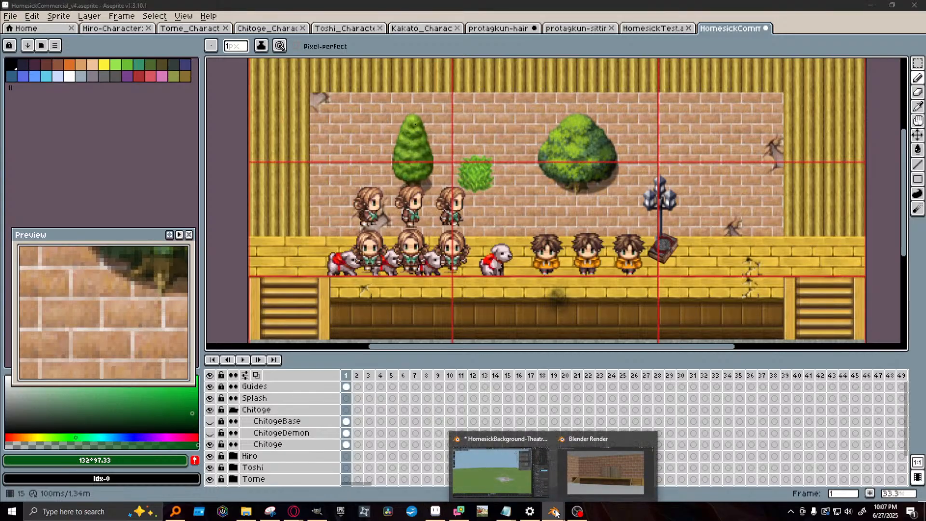
left_click(640, 464)
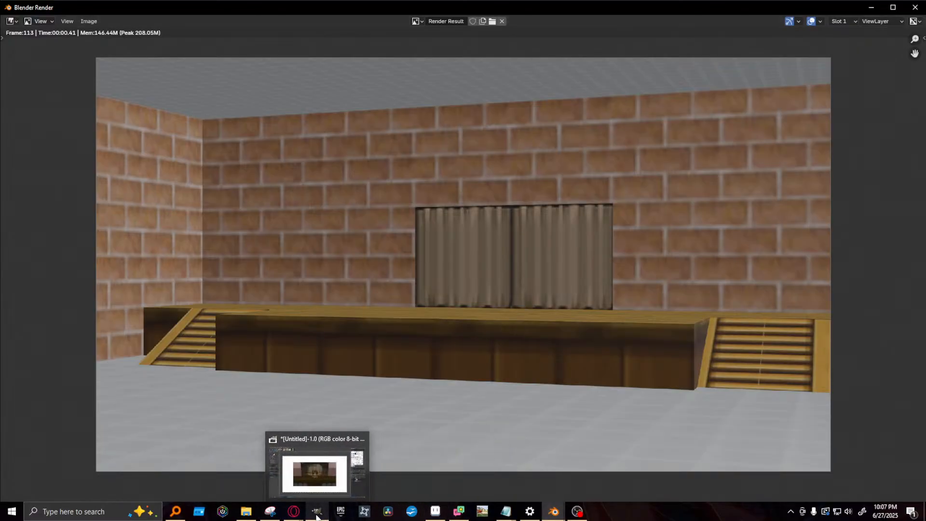
left_click(310, 465)
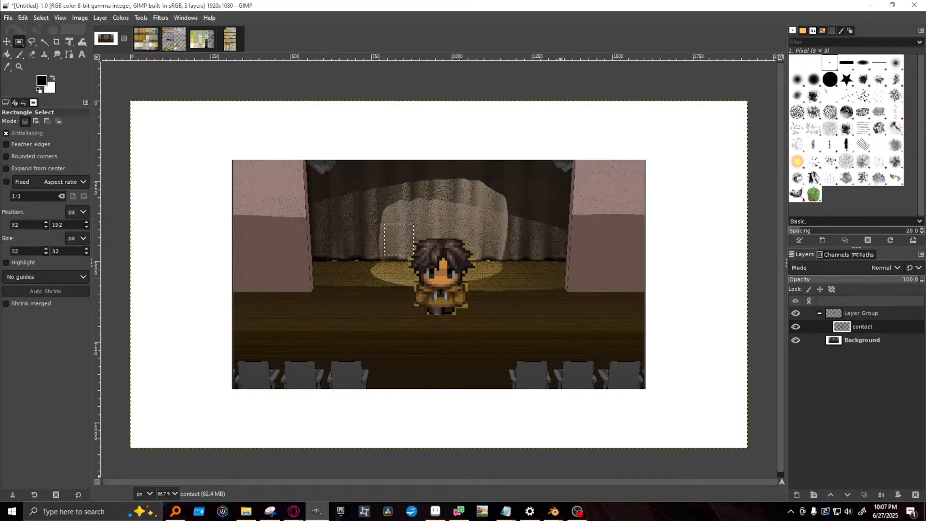
mouse_move(553, 510)
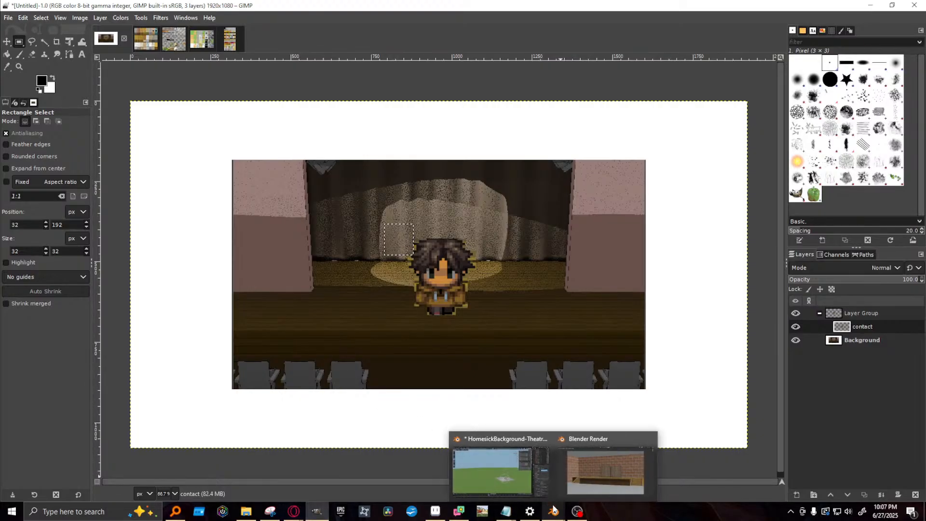
Step: Return to the Blender render, check the Notepad to-do list of scene improvements and bring the render back up
left_click(601, 471)
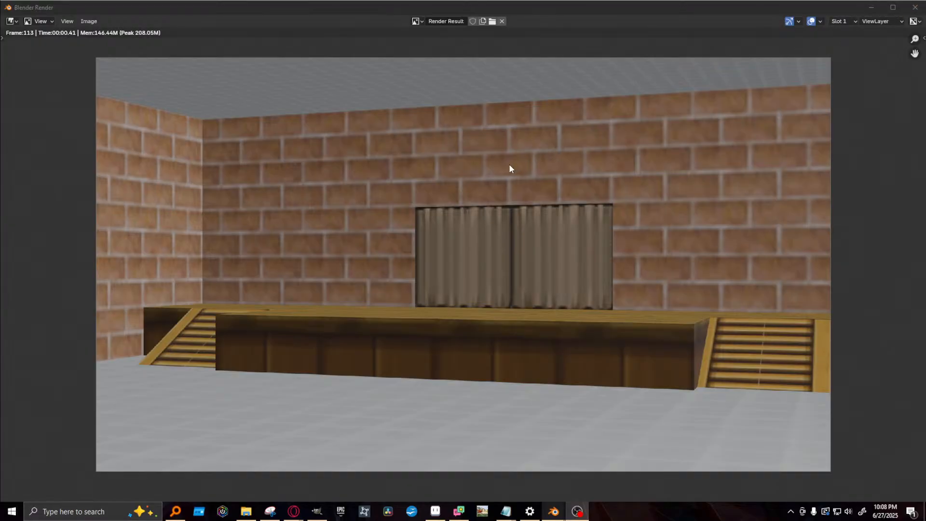
mouse_move(506, 511)
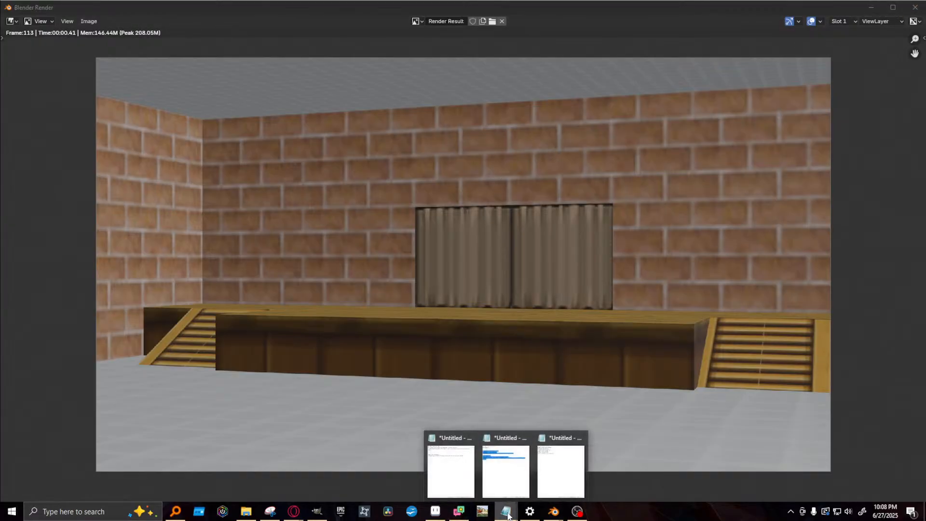
left_click(558, 471)
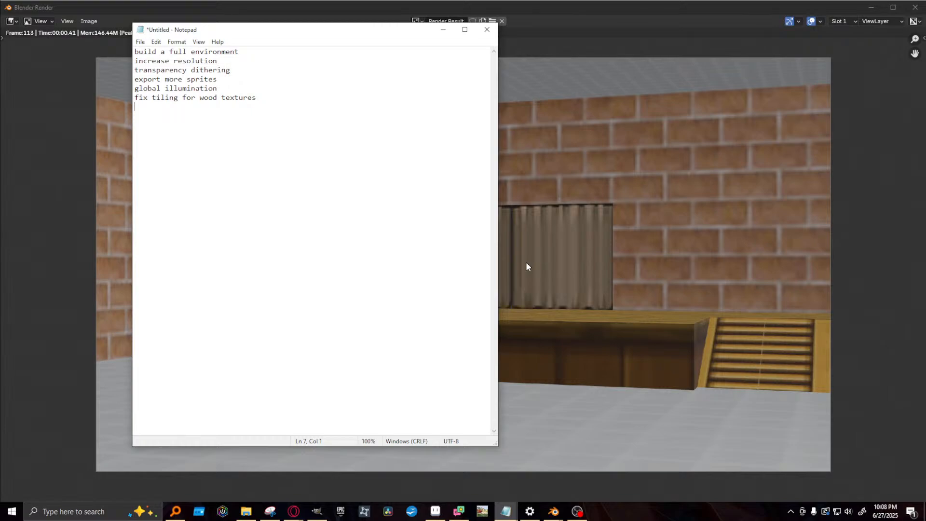
left_click(611, 5)
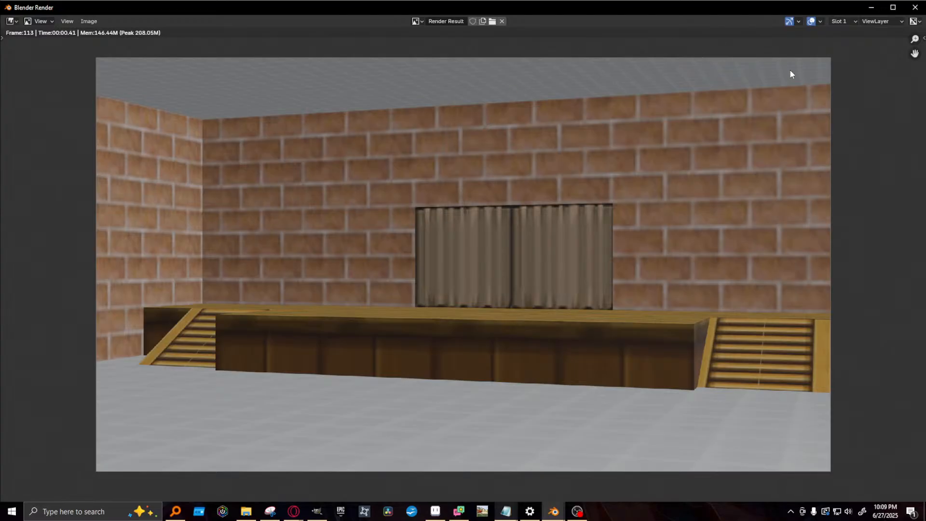
Step: Close the render window and save the theatre scene in the main Blender window
left_click(916, 7)
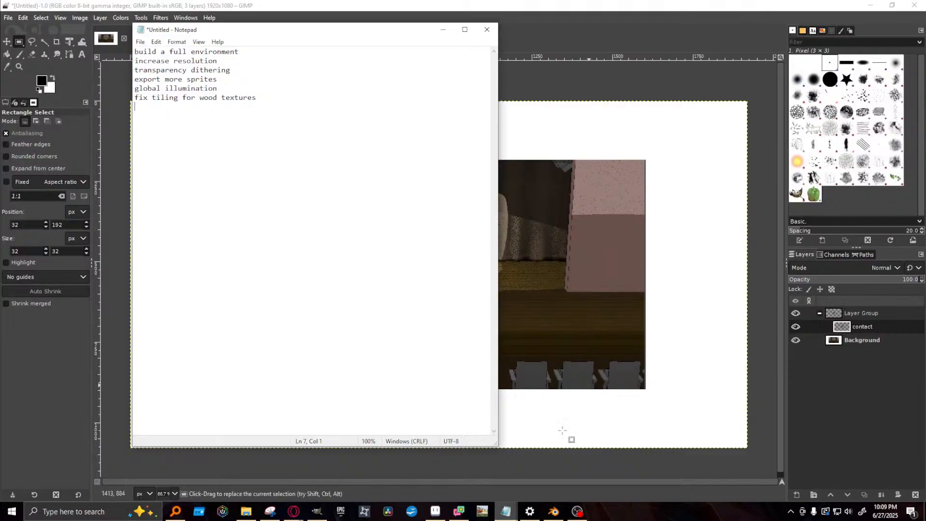
left_click(553, 511)
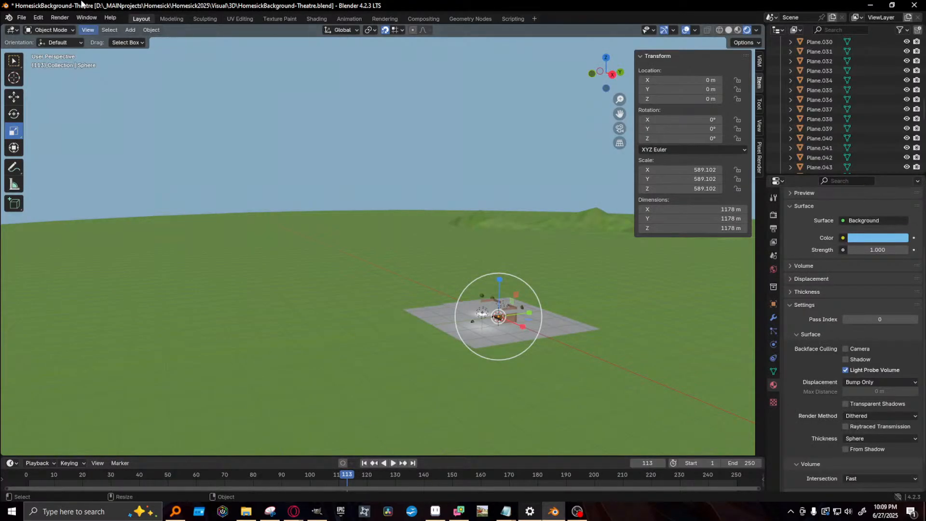
left_click(22, 17)
left_click(47, 81)
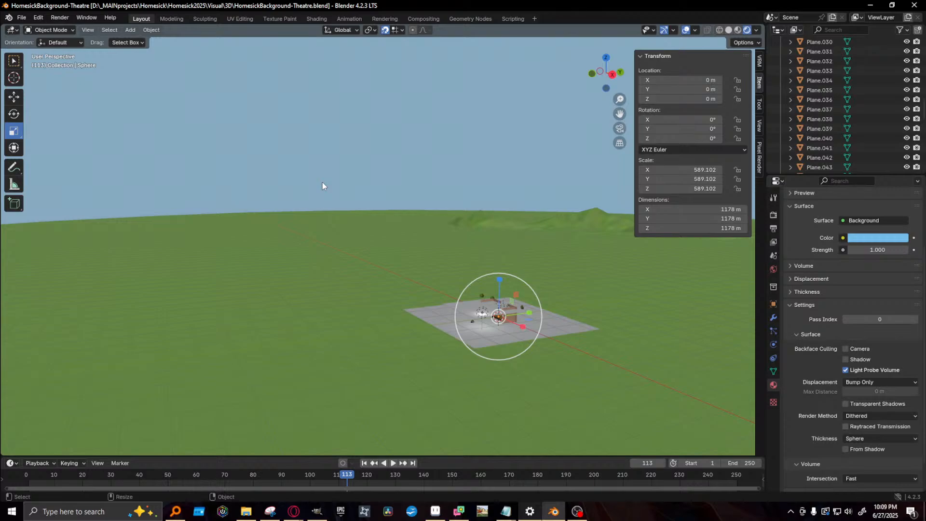
scroll(510, 349, "up", 3)
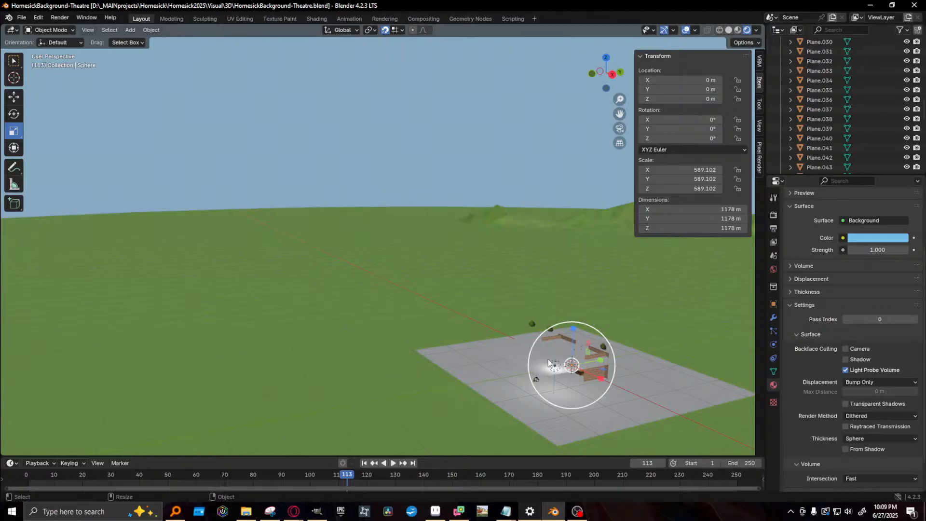
middle_click_drag(613, 376, 488, 345, "shift")
key("KP_Decimal")
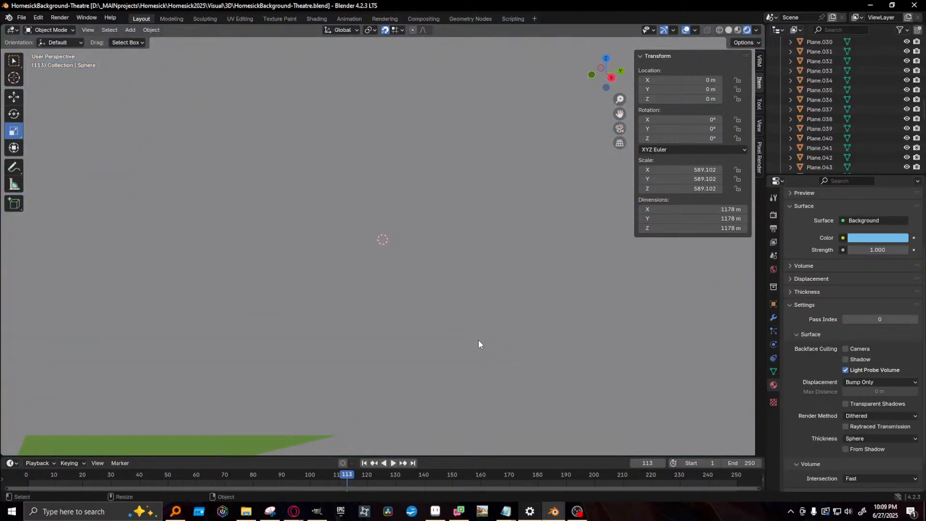
key("Tab")
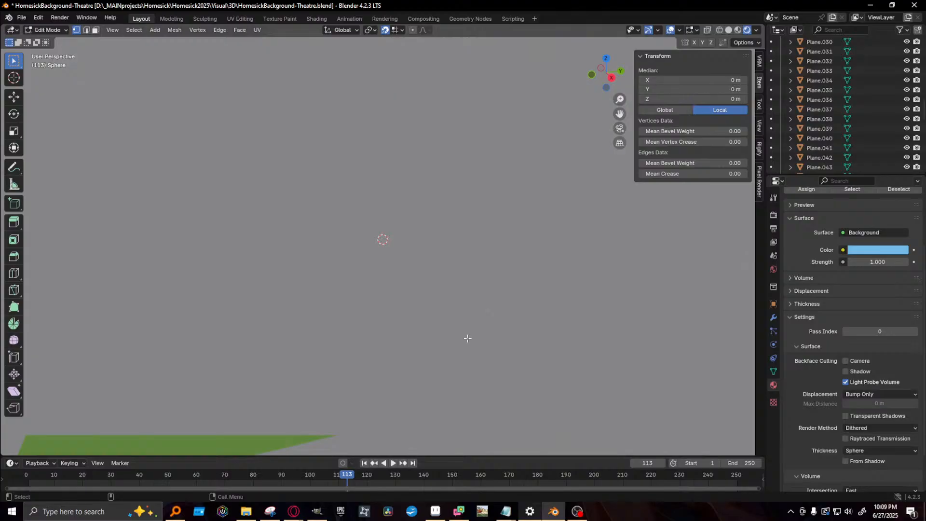
scroll(469, 333, "down", 10)
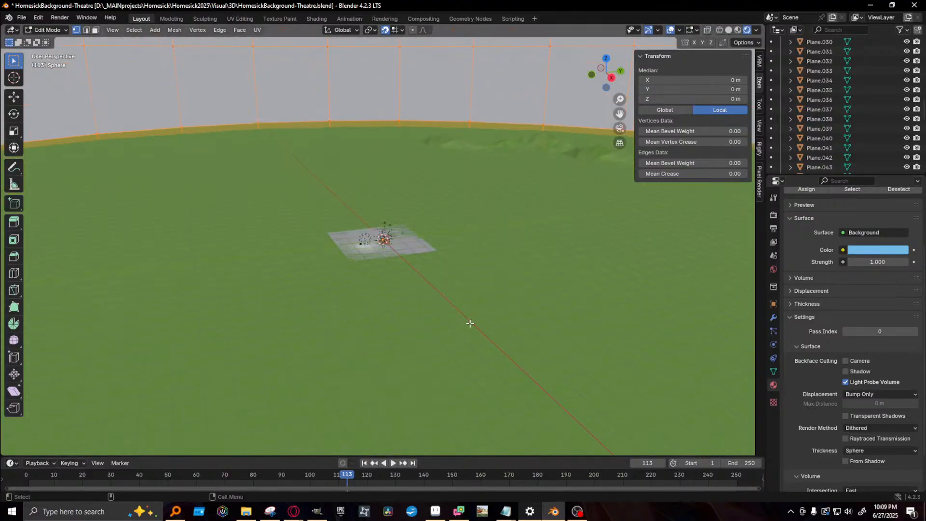
left_click(47, 29)
left_click(48, 42)
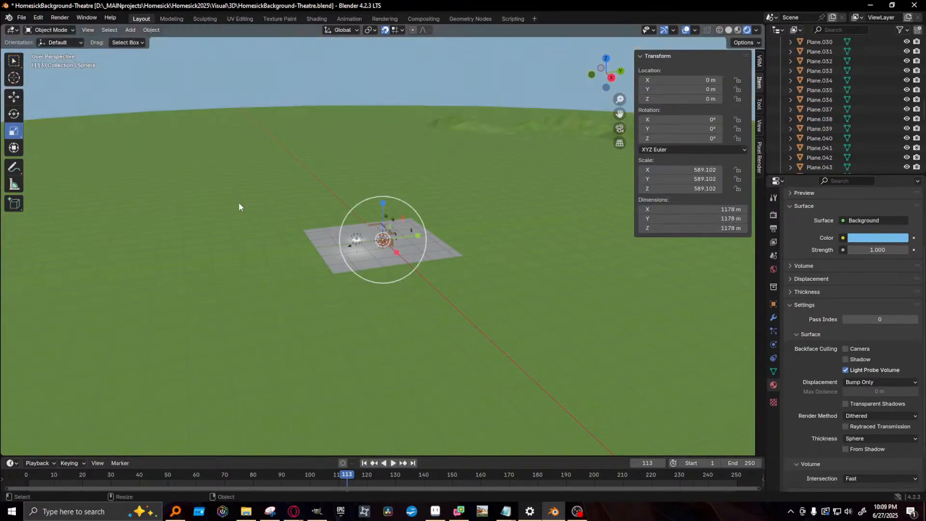
Step: Examine the theatre interior up close, checking the marble ceiling, brick wall and curtain surfaces around the stage
left_click(390, 262)
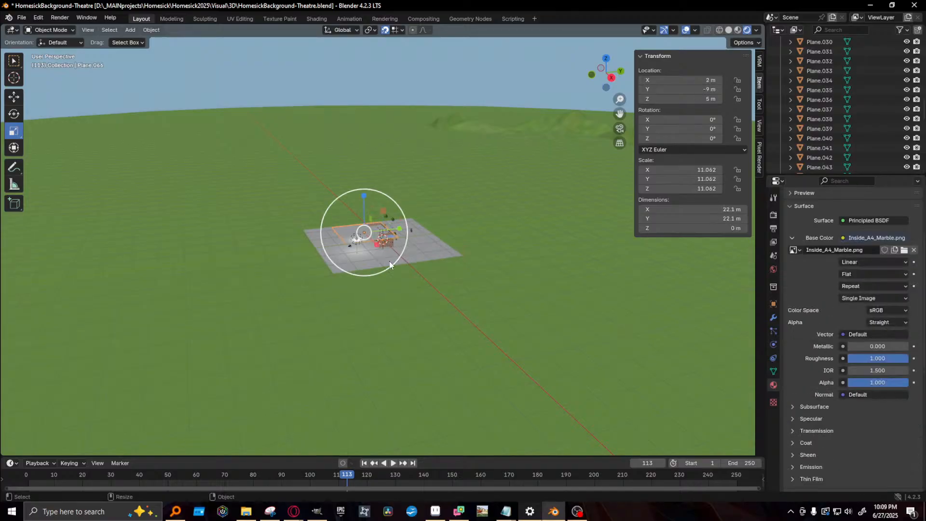
key("KP_Decimal")
middle_click_drag(427, 298, 431, 216)
scroll(475, 280, "up", 4)
scroll(446, 231, "up", 5)
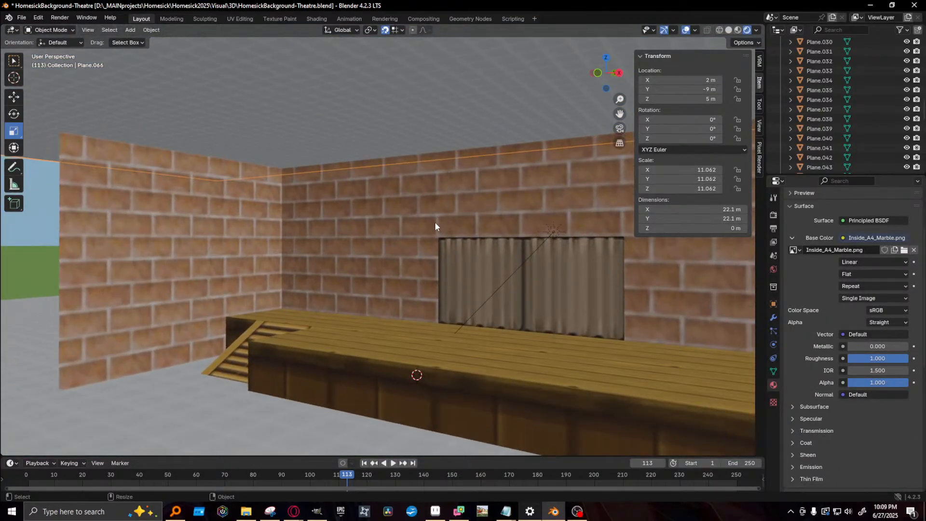
scroll(435, 226, "up", 3)
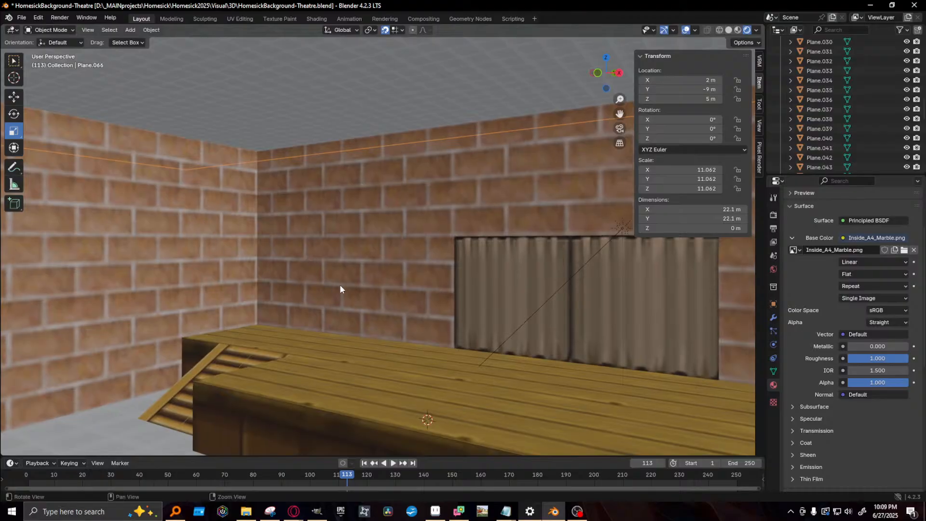
left_click(229, 244)
left_click(565, 333)
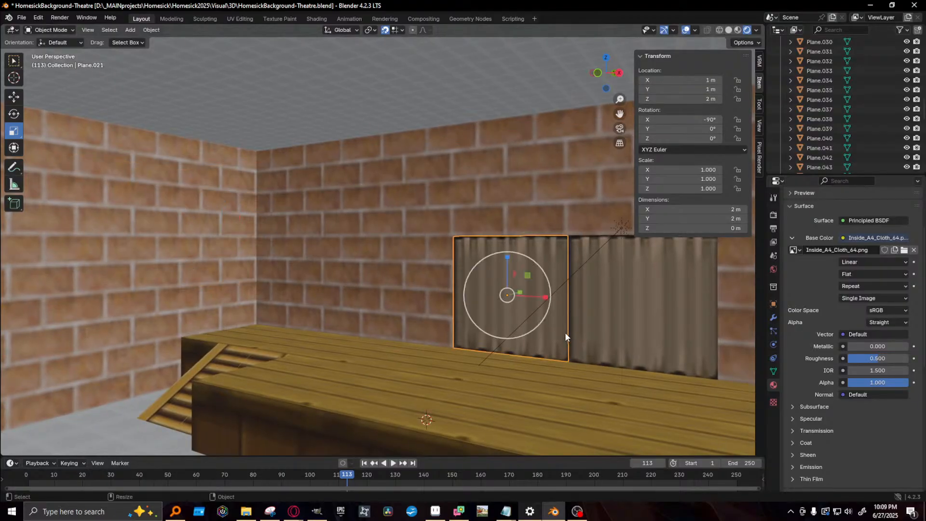
key("KP_Decimal")
scroll(439, 330, "down", 8)
mouse_move(411, 330)
middle_mouse_down()
mouse_move(473, 331)
mouse_move(450, 317)
mouse_move(412, 335)
mouse_move(386, 333)
mouse_move(420, 324)
middle_mouse_up()
Step: Set the roughness of the stage side's Paneling material to 1.0
left_click(547, 292)
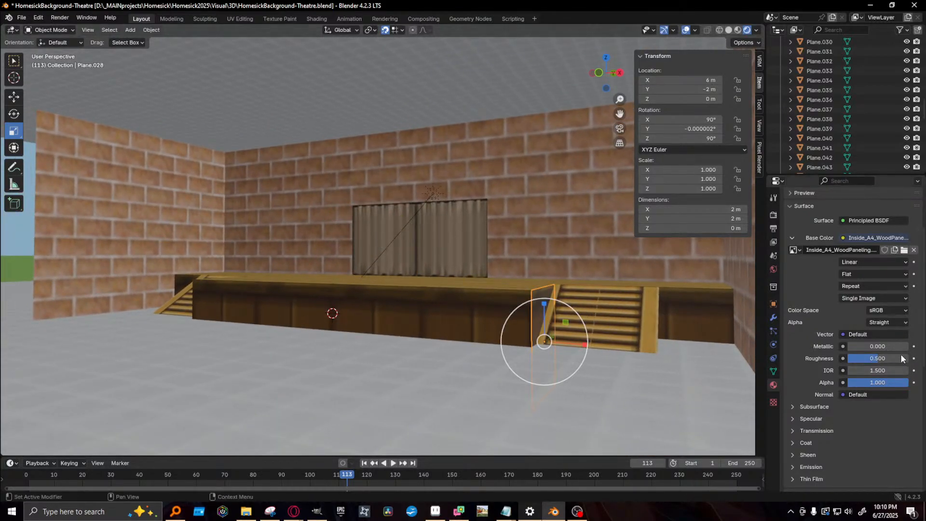
scroll(825, 301, "up", 4)
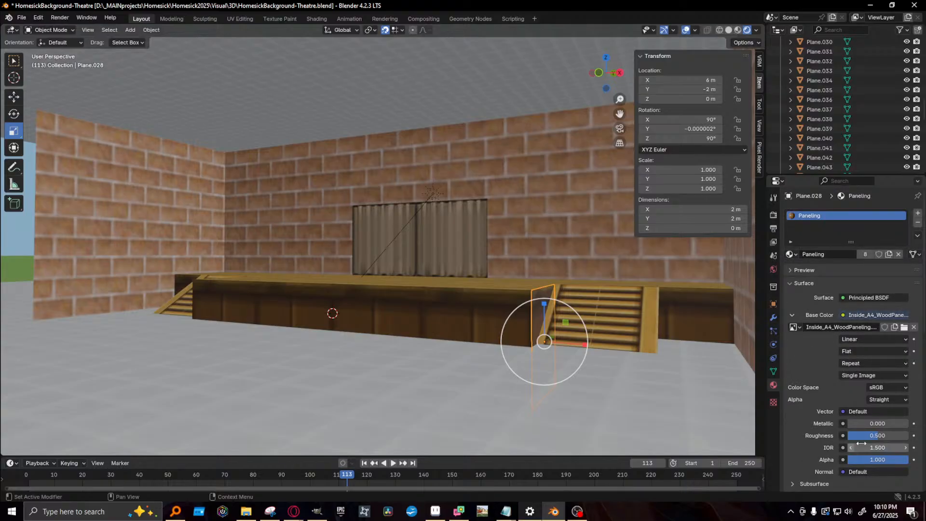
left_click_drag(877, 437, 909, 437)
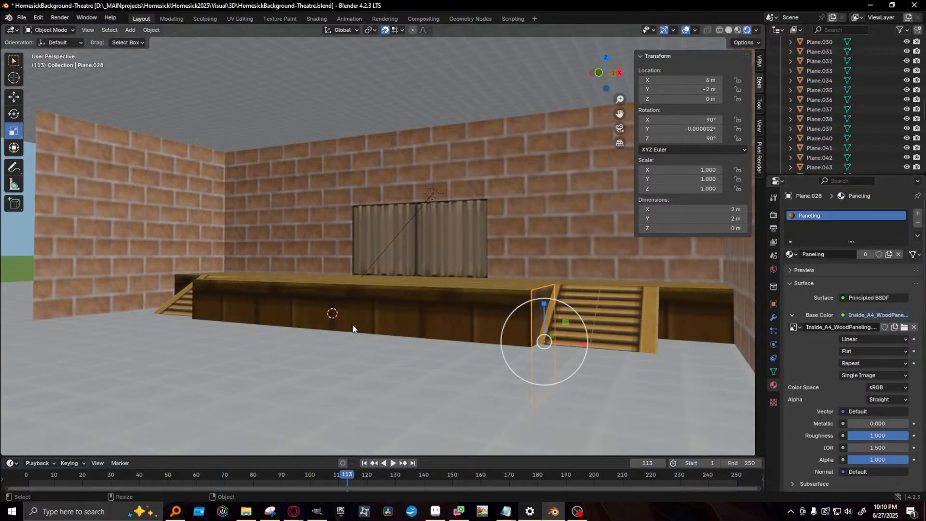
Step: Check the stage floor's WoodFloor material and set the back wall's Brick material roughness to 1.0
left_click(444, 283)
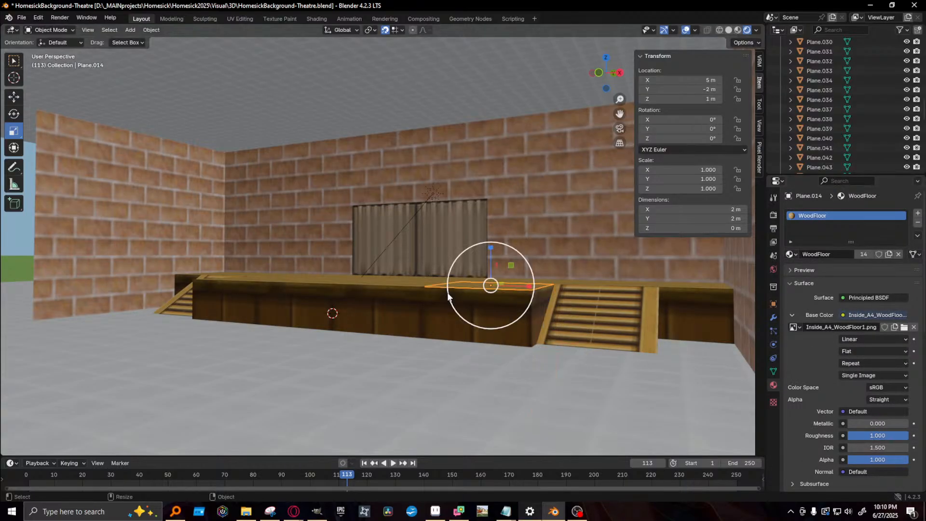
left_click(543, 224)
left_click_drag(884, 439, 910, 437)
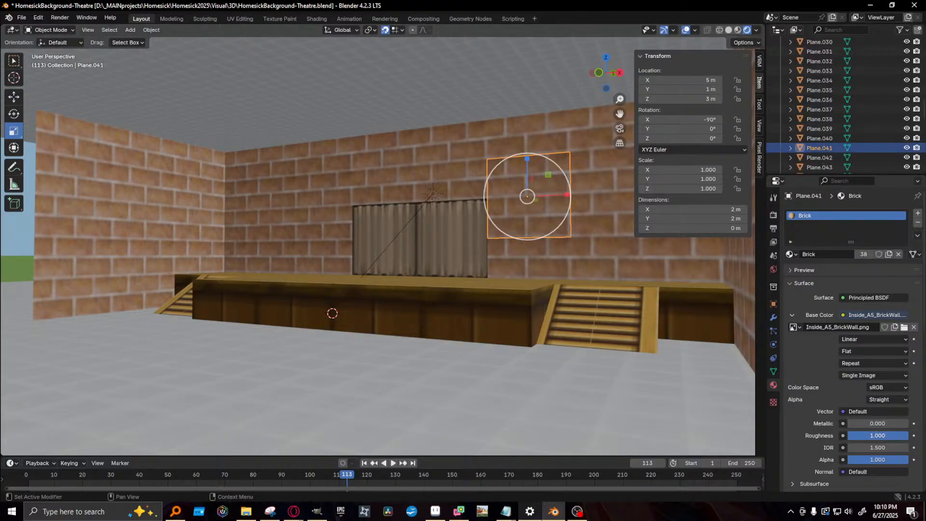
Step: Check the roughness of the Curtain, Marble floor and Grass materials
left_click(438, 262)
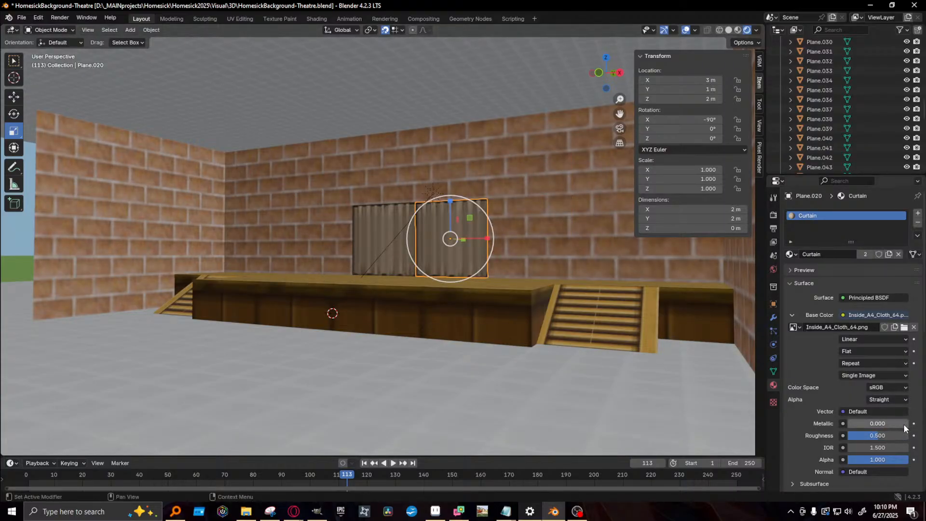
middle_click_drag(268, 313, 312, 342)
left_click(440, 423)
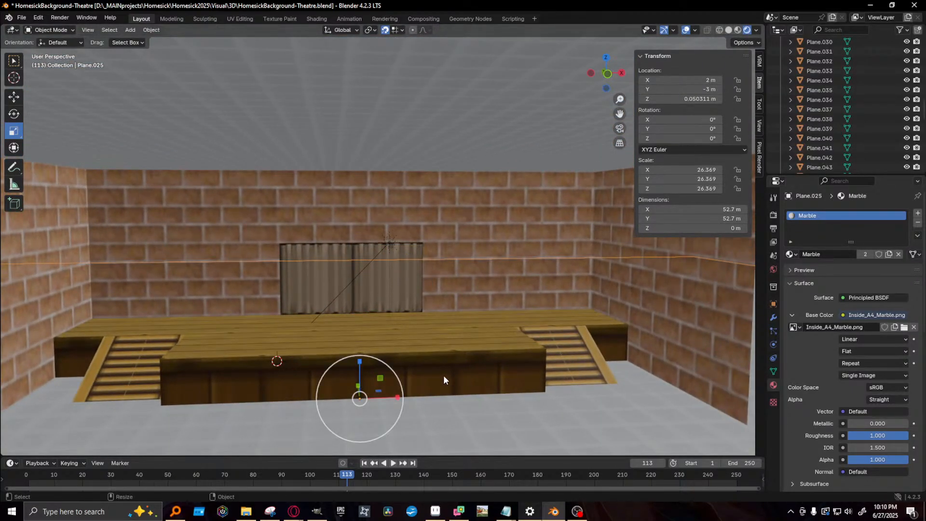
scroll(366, 343, "down", 5)
left_click(584, 232)
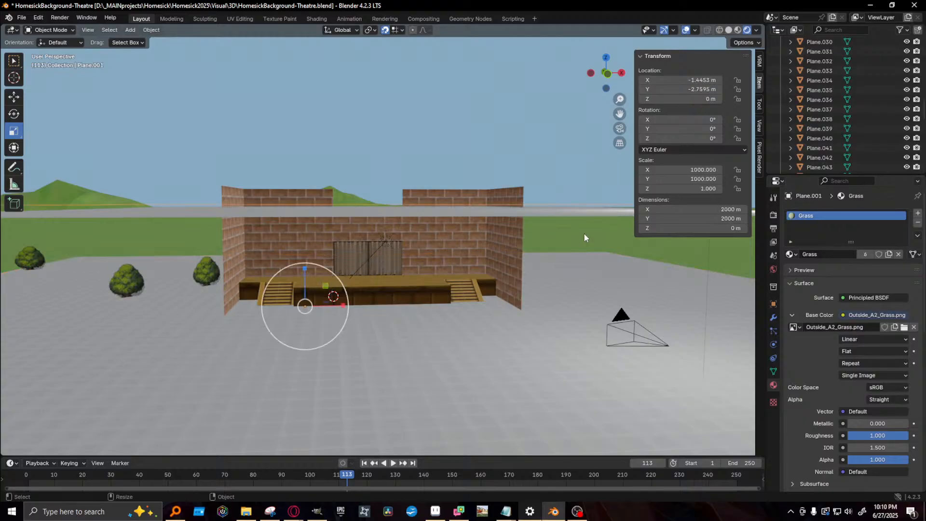
Step: Raise the roughness of the bush's Tree.002 material and check the sky sphere's material
left_click(123, 285)
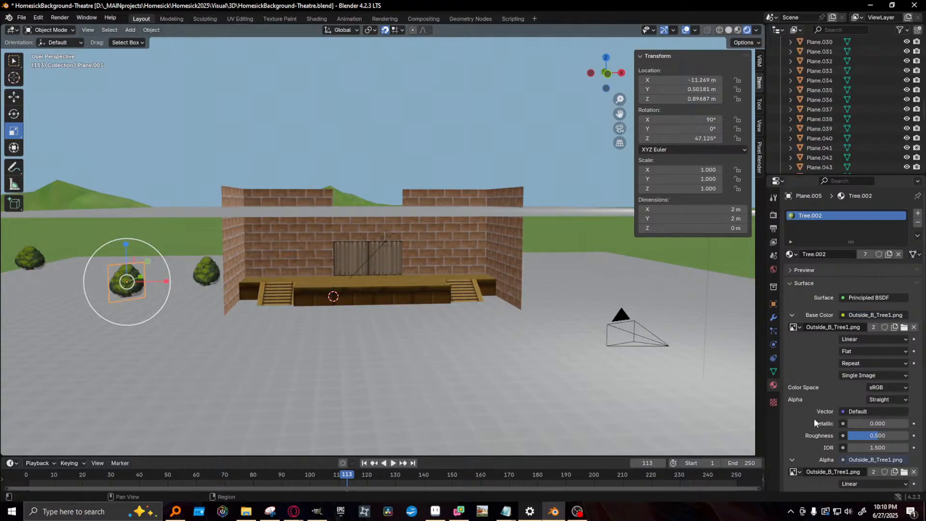
left_click_drag(881, 436, 912, 436)
left_click(294, 116)
middle_click_drag(288, 302, 260, 311, "shift")
scroll(322, 292, "up", 7)
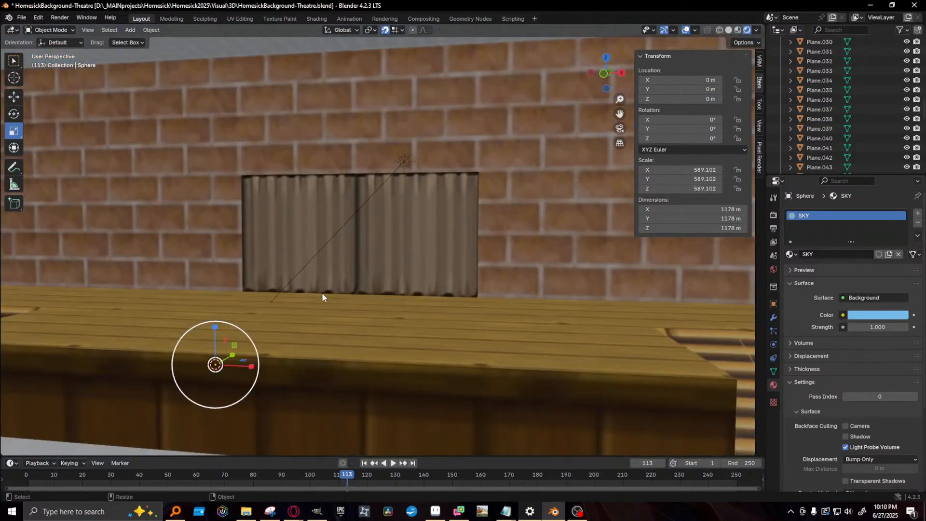
scroll(341, 301, "down", 6)
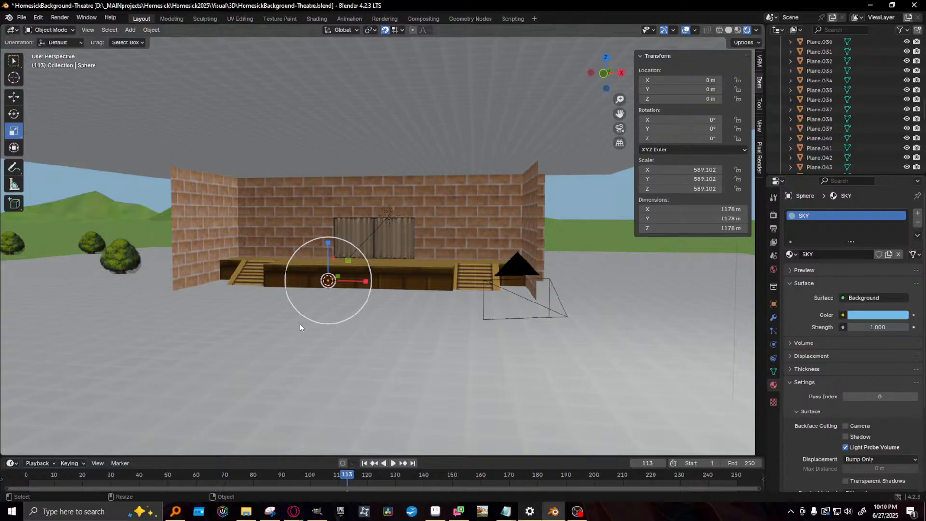
Step: Select the scene camera and search its properties for "depth" to find the Depth of Field settings
left_click(541, 254)
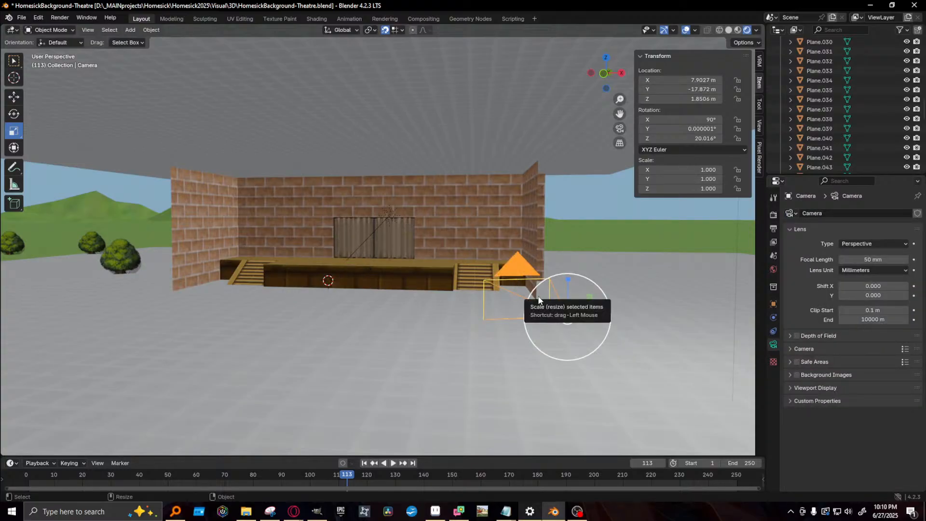
left_click(838, 181)
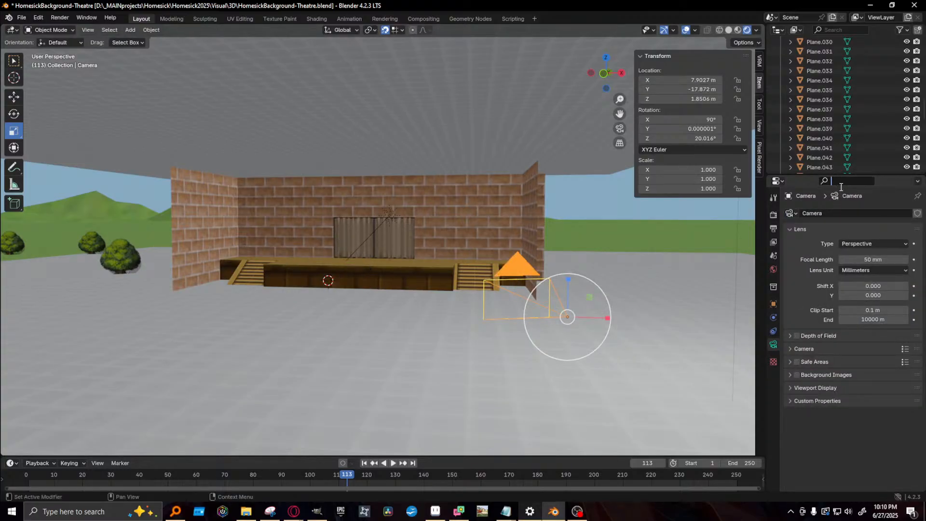
type("depth")
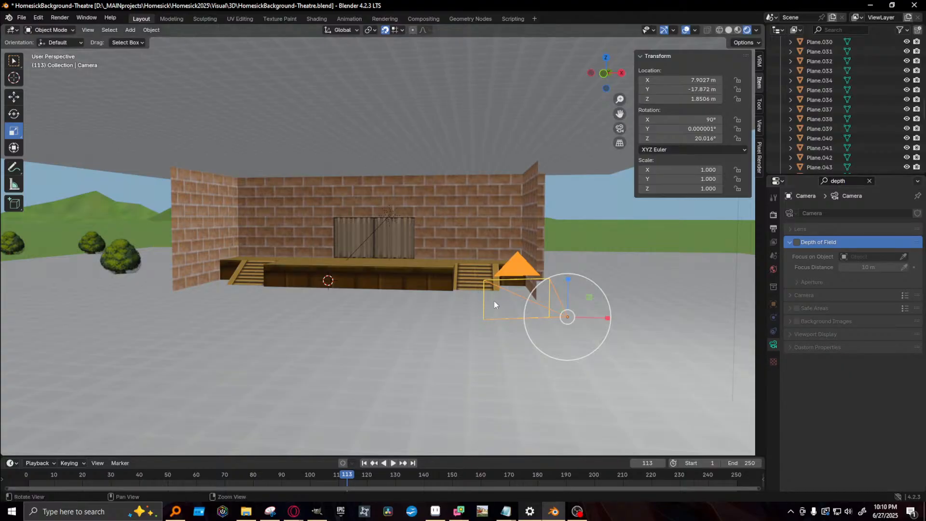
Step: Move the camera behind the theatre walls among the bushes, to X -6 m and Y 10 m
middle_click_drag(494, 301, 554, 277)
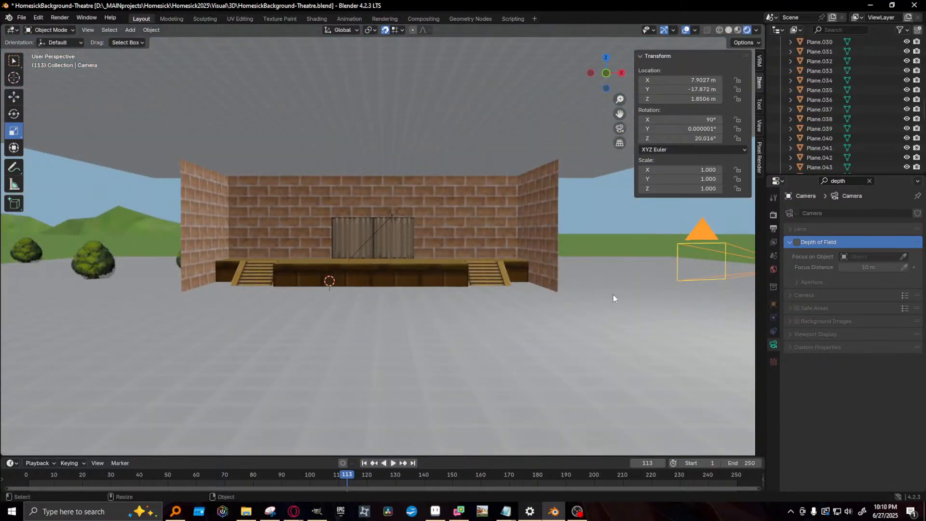
key("w")
scroll(597, 285, "down", 3)
left_click_drag(533, 275, 549, 303, "alt")
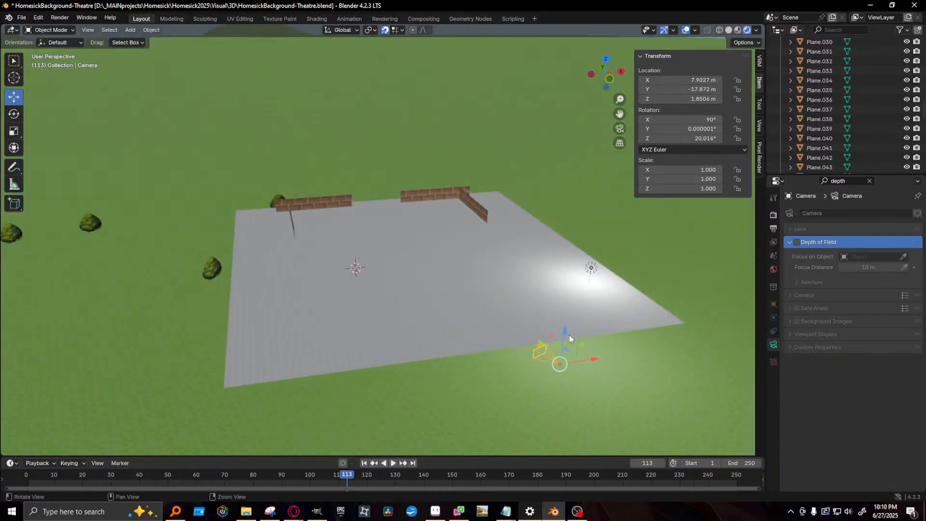
left_click_drag(545, 343, 357, 221)
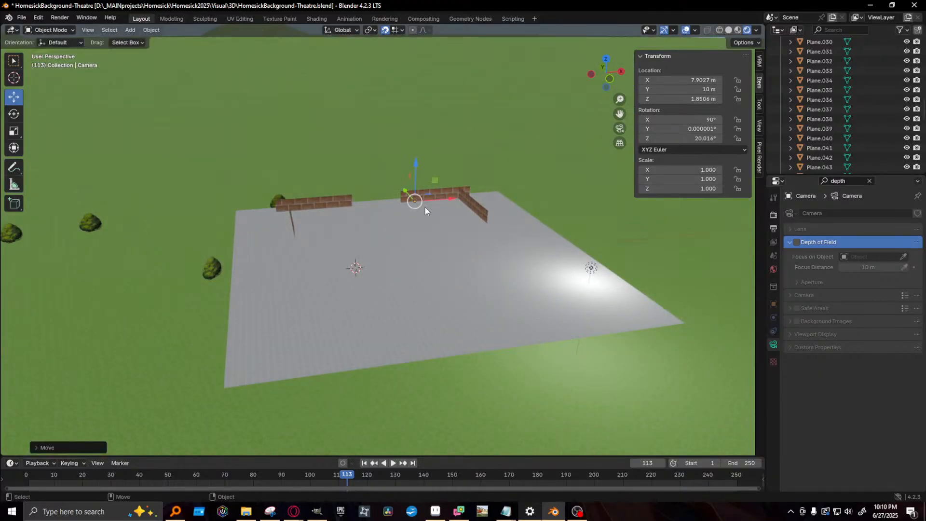
left_click_drag(450, 198, 307, 205)
key("KP_Decimal")
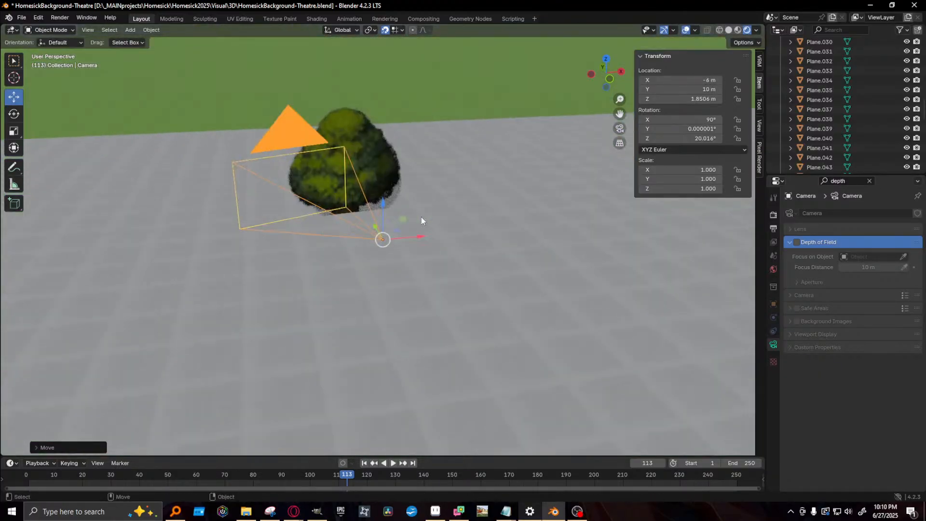
left_click_drag(405, 220, 377, 219, "alt")
scroll(375, 216, "down", 5)
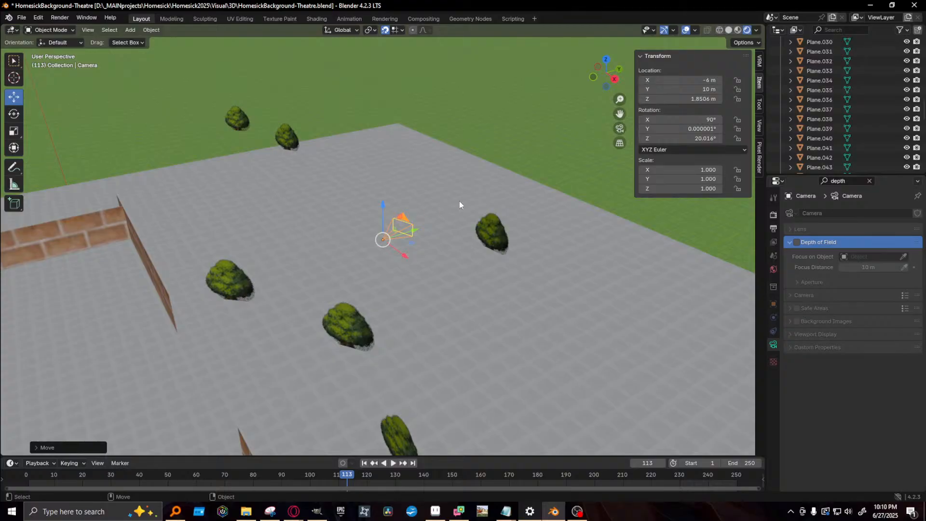
Step: Render the current camera view, move the camera along the X axis to X -3 m, and render it again
key("F12")
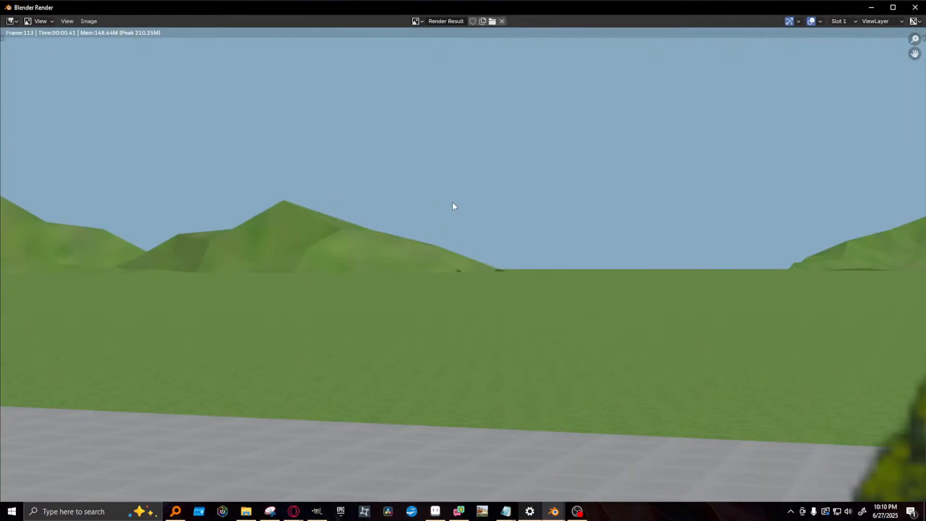
left_click(915, 8)
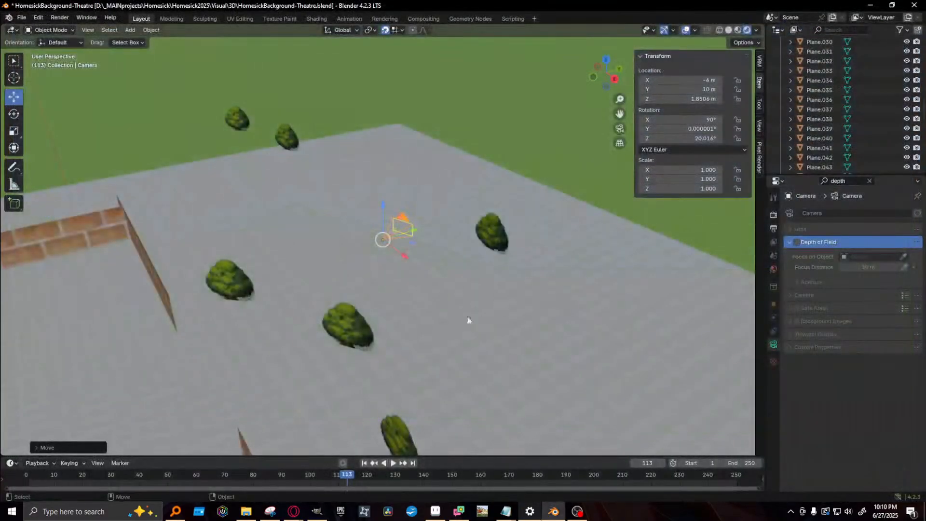
key("g")
key("x")
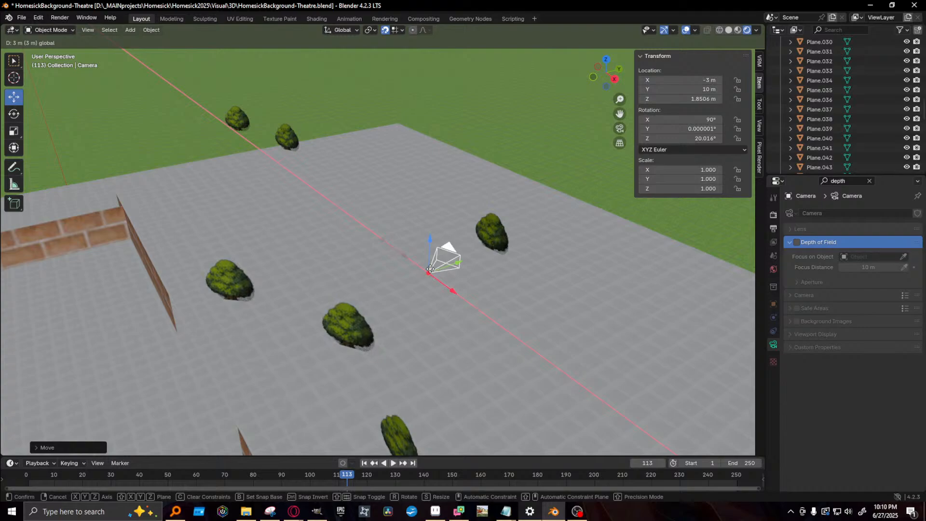
left_click(430, 272)
key("F12")
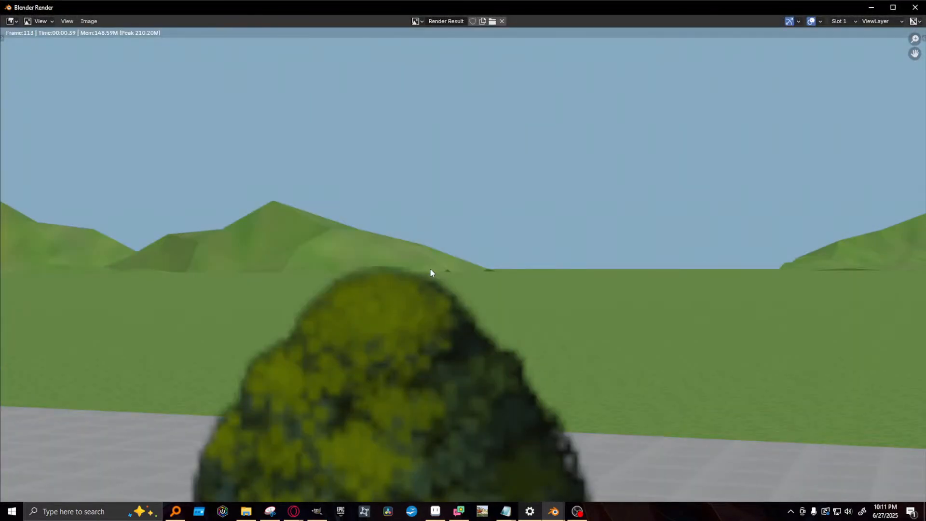
key("Escape")
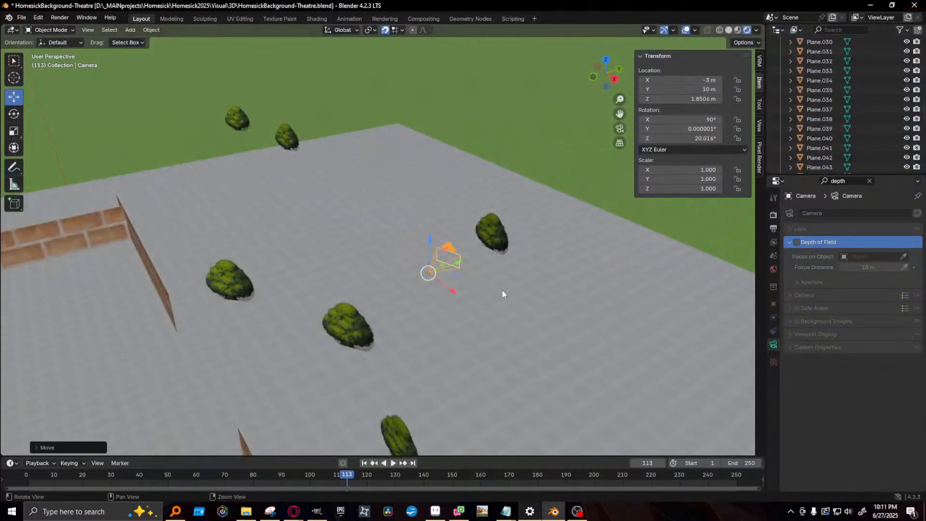
middle_click_drag(504, 289, 430, 286)
key("r")
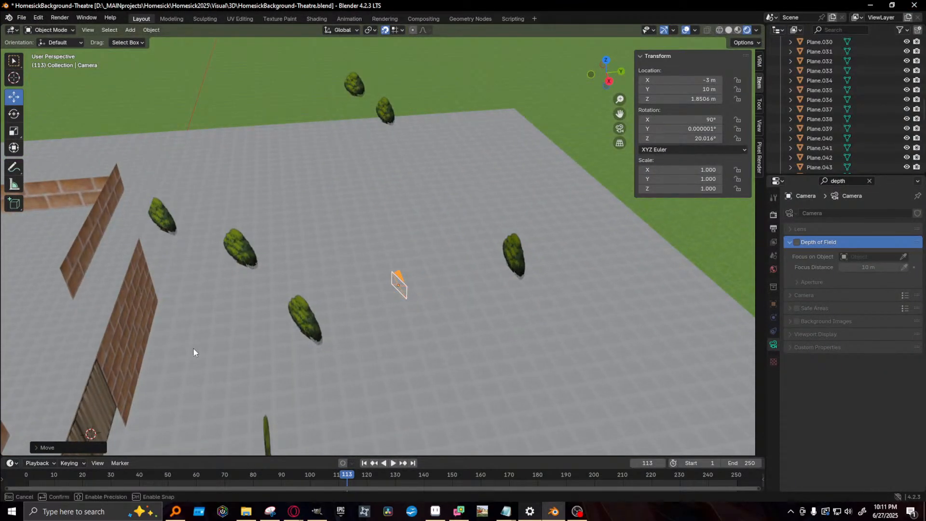
key("Escape")
key("r")
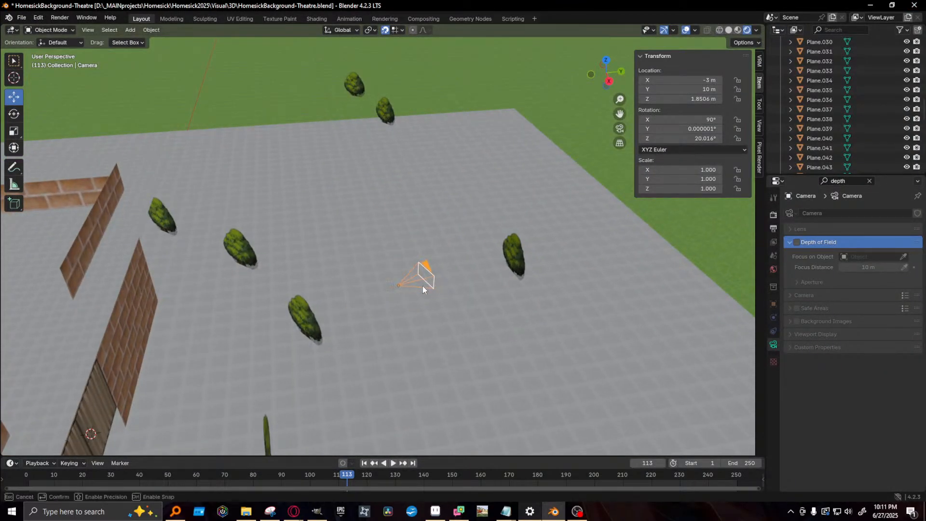
key("Escape")
Step: Move the camera closer to the theatre walls, to Y 4 m between the bushes, and render the view
left_click(445, 251)
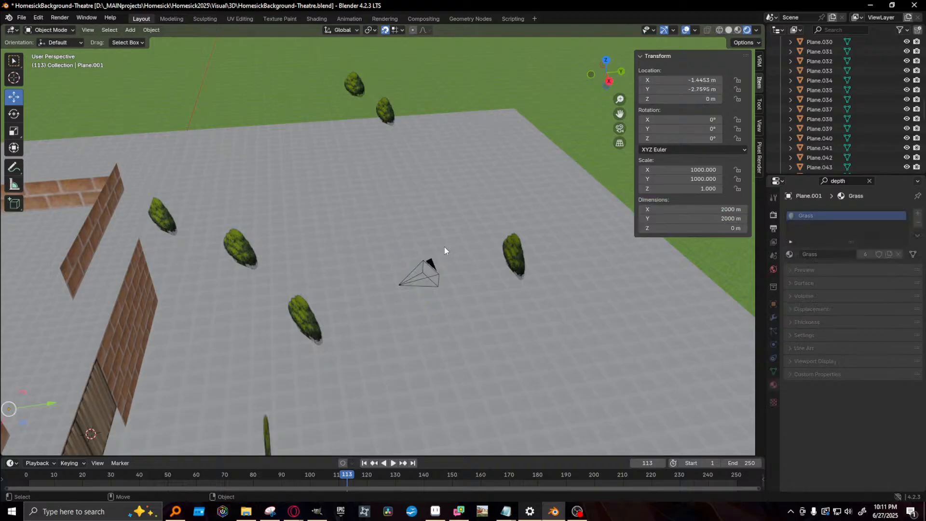
left_click(432, 267)
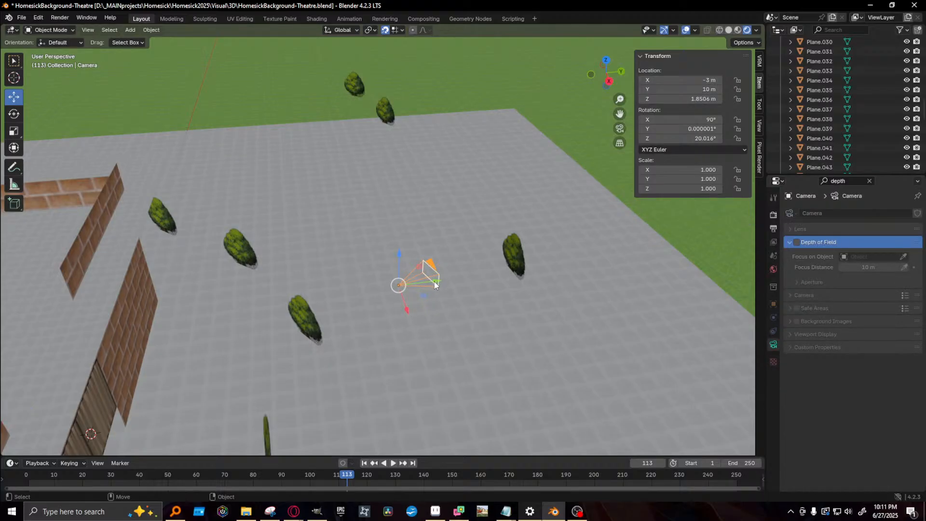
key("r")
left_click_drag(428, 286, 217, 353)
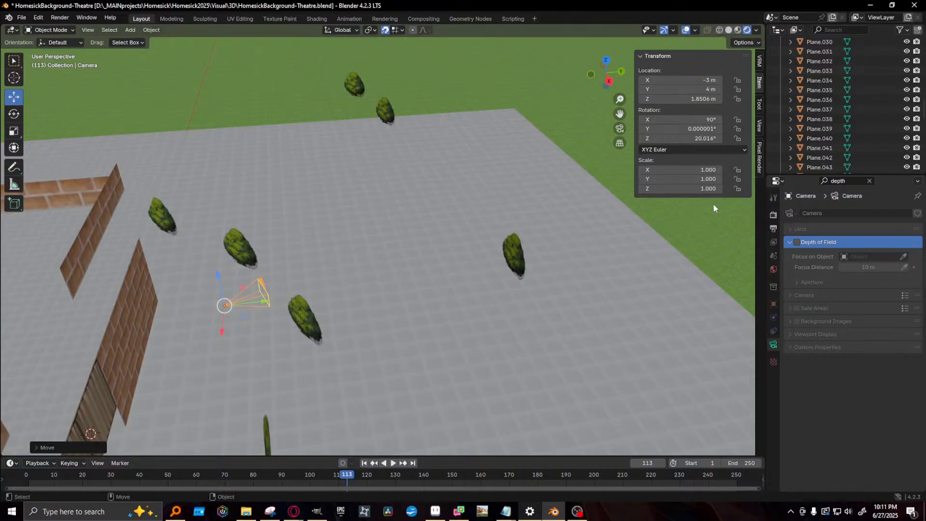
key("F12")
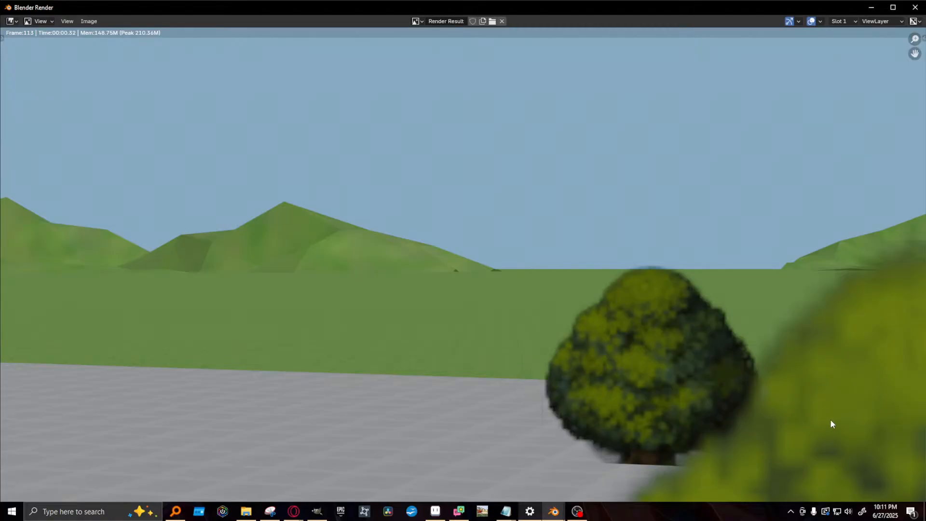
left_click(916, 7)
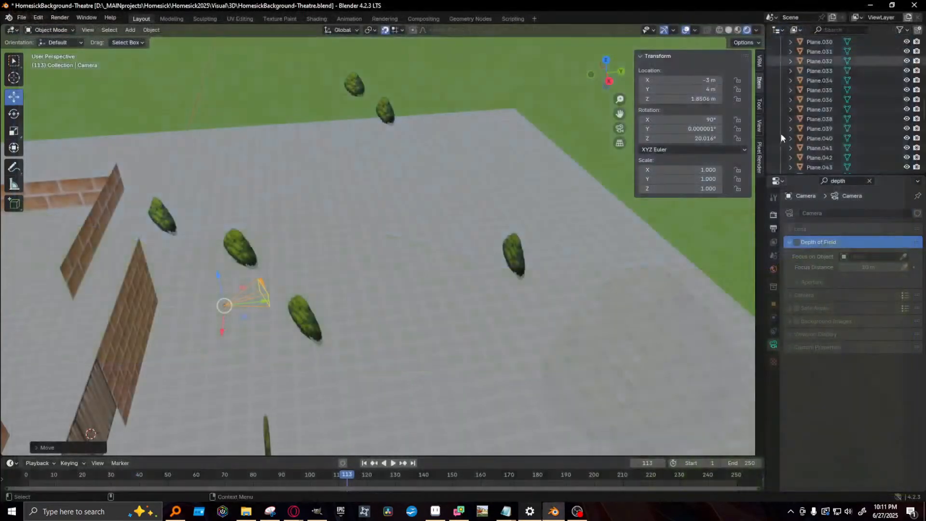
Step: Enable Depth of Field on the camera and render the view
left_click(797, 242)
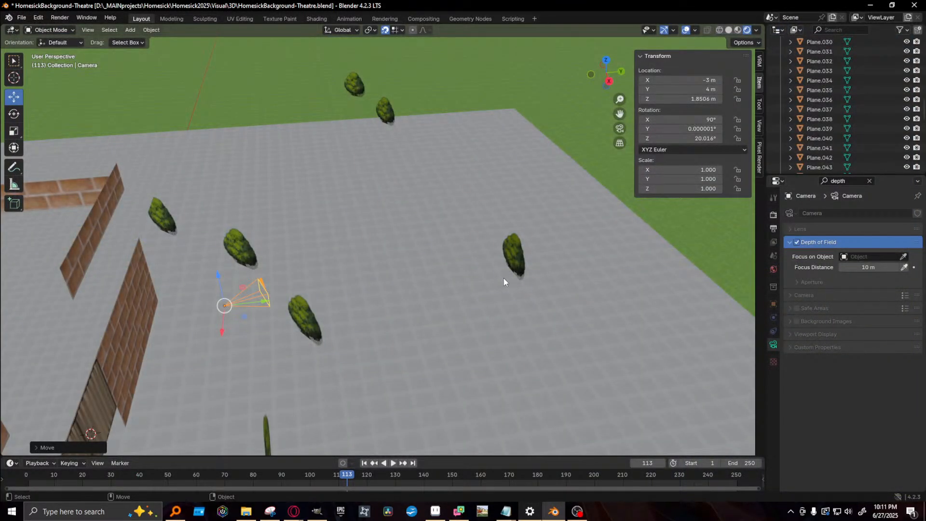
key("F12")
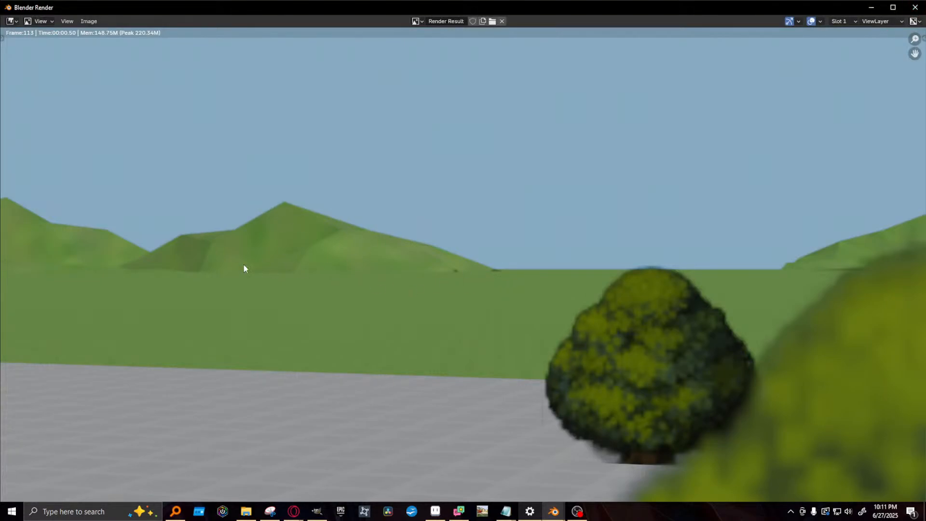
left_click(915, 7)
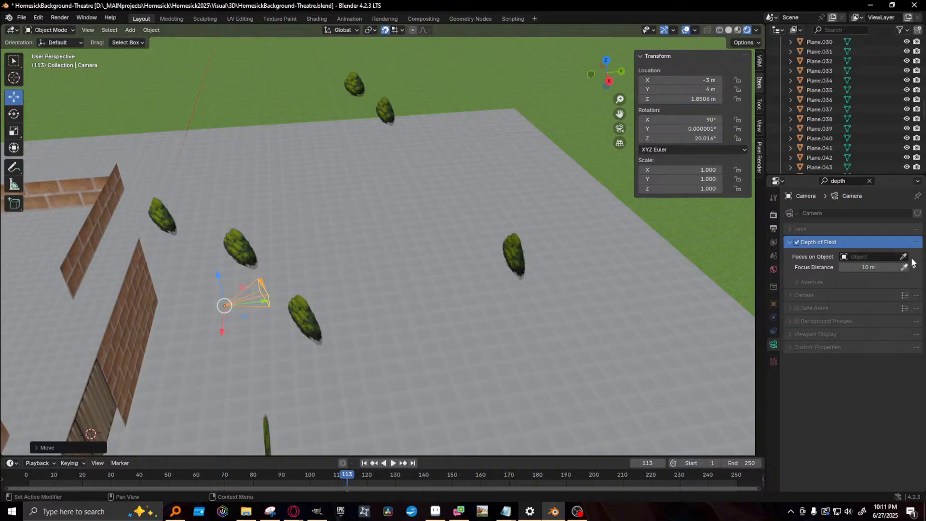
Step: Pick the far bush, Plane.008, as the camera's focus object and render the view
left_click(902, 270)
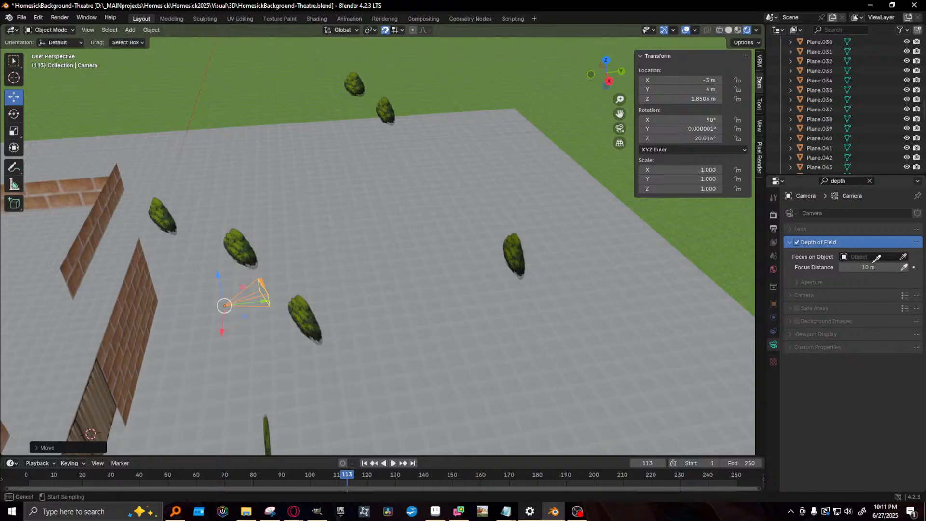
left_click(513, 263)
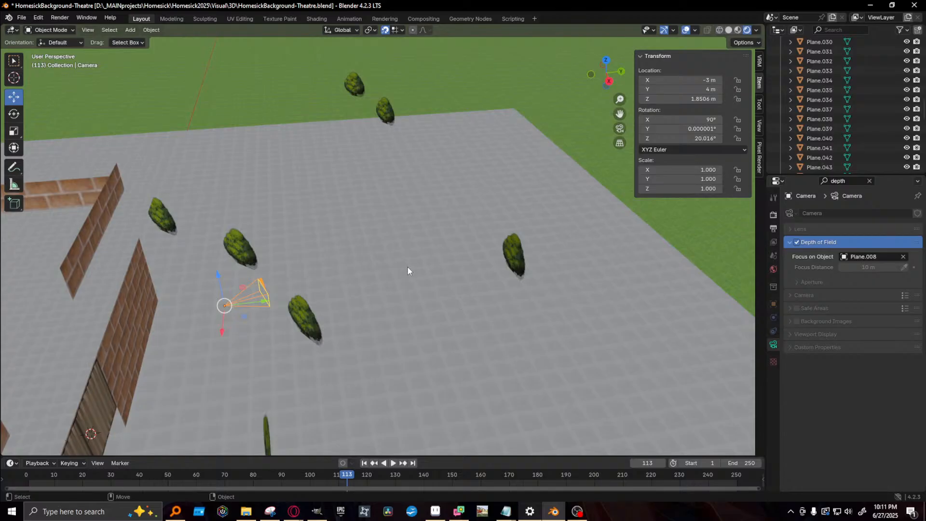
key("F12")
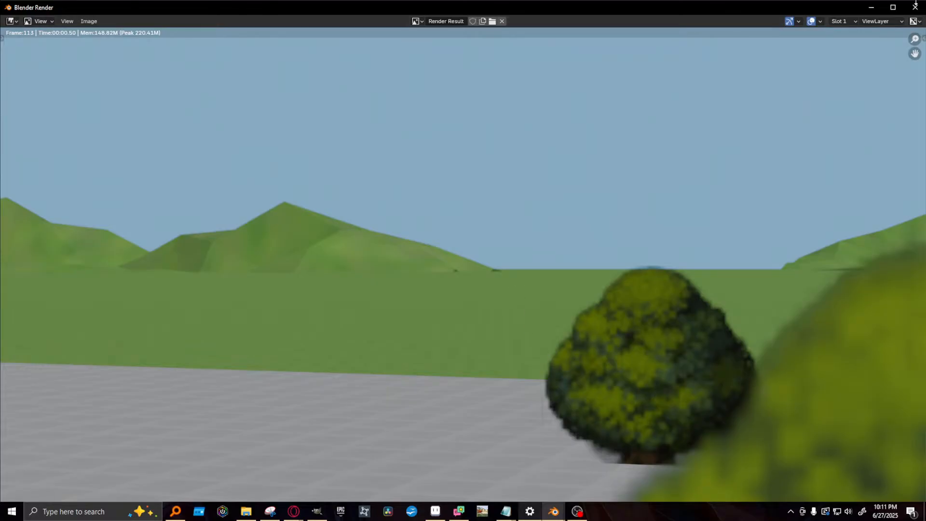
left_click(915, 6)
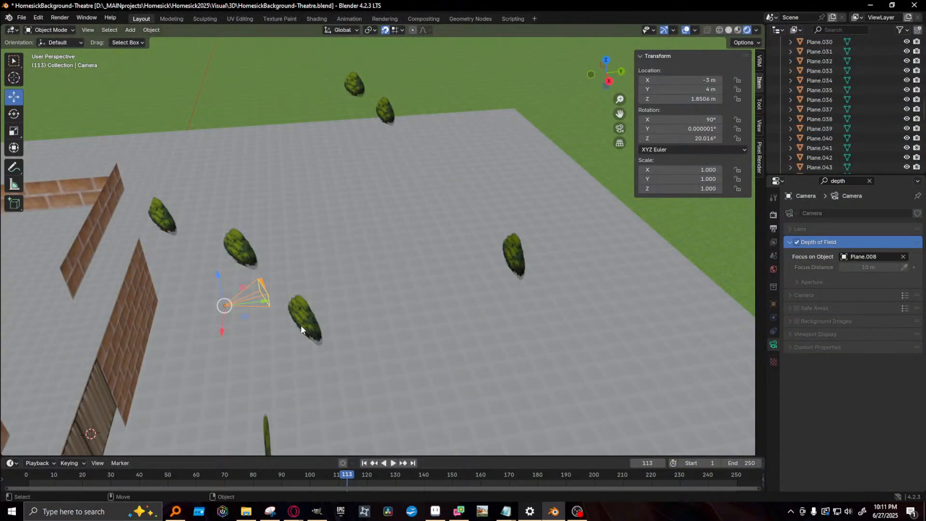
Step: Replace the camera's focus object with the nearest bush in front of it, Plane.004, and render the view
left_click(887, 256)
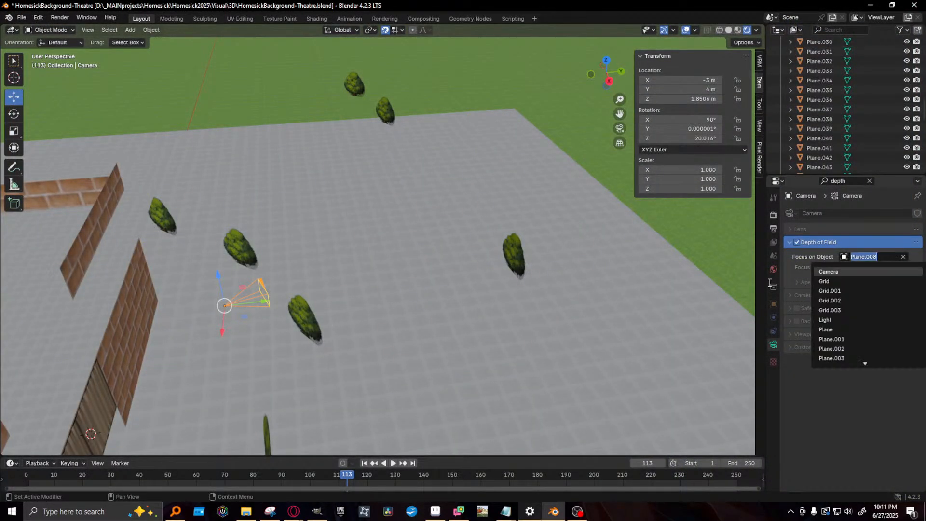
left_click(903, 257)
left_click(904, 257)
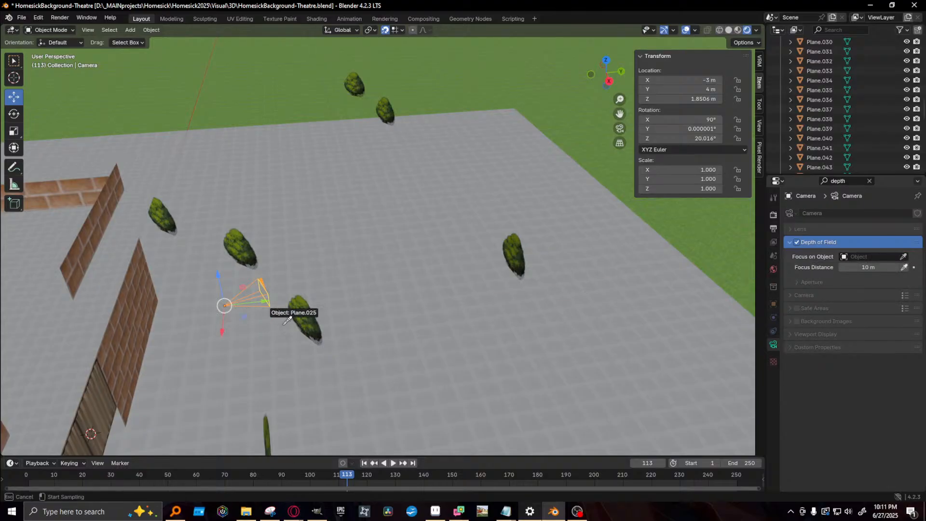
left_click(309, 320)
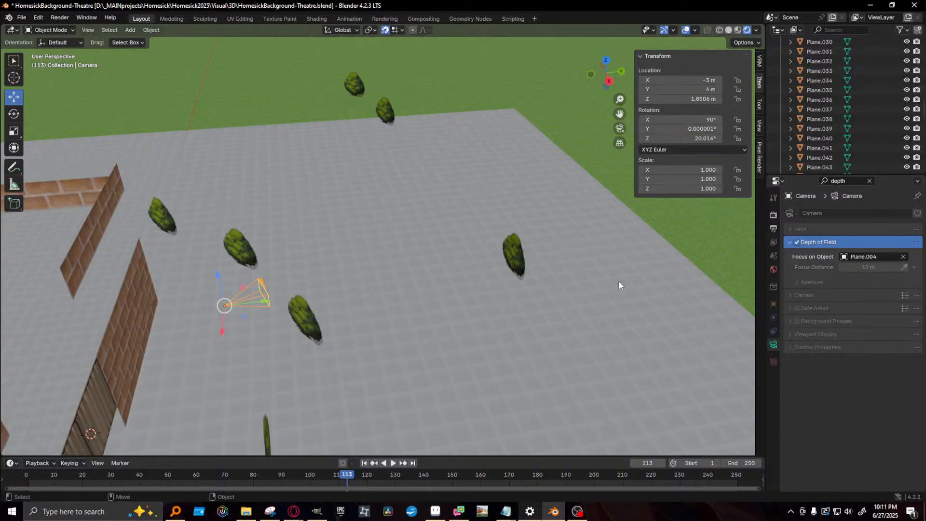
key("F12")
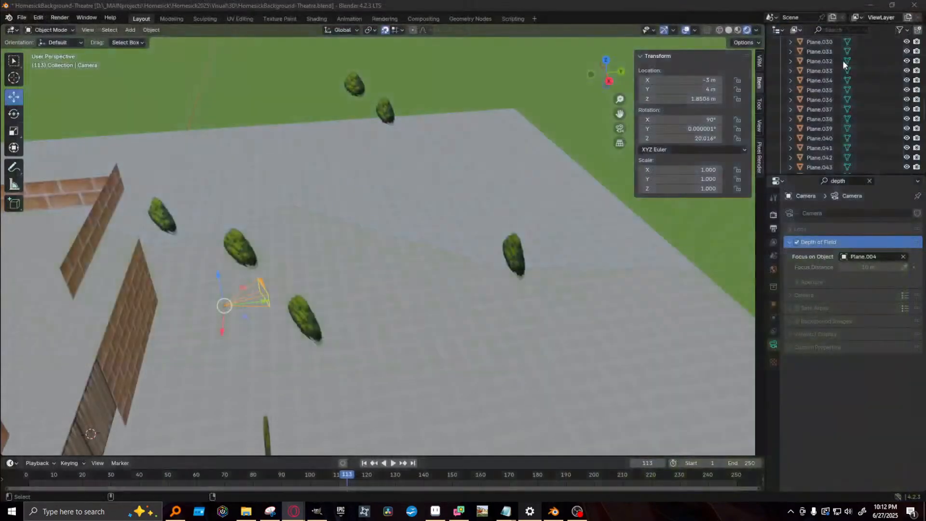
left_click(915, 7)
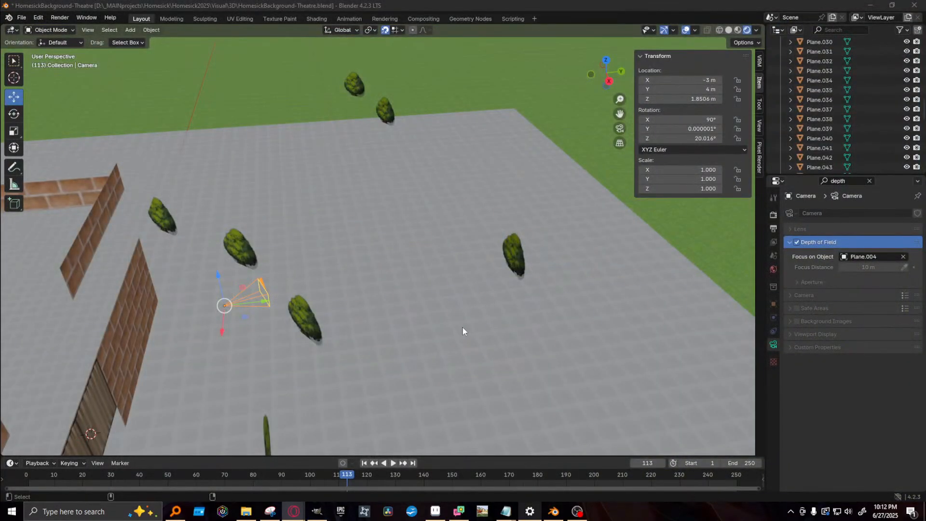
Step: Clear the camera's focus object and render the view using the plain focus distance
left_click(904, 257)
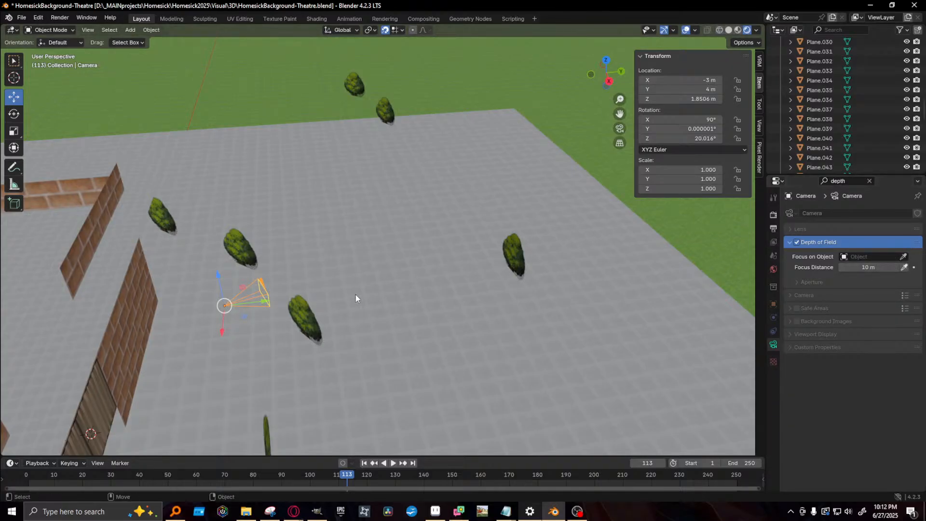
middle_click_drag(433, 286, 436, 285)
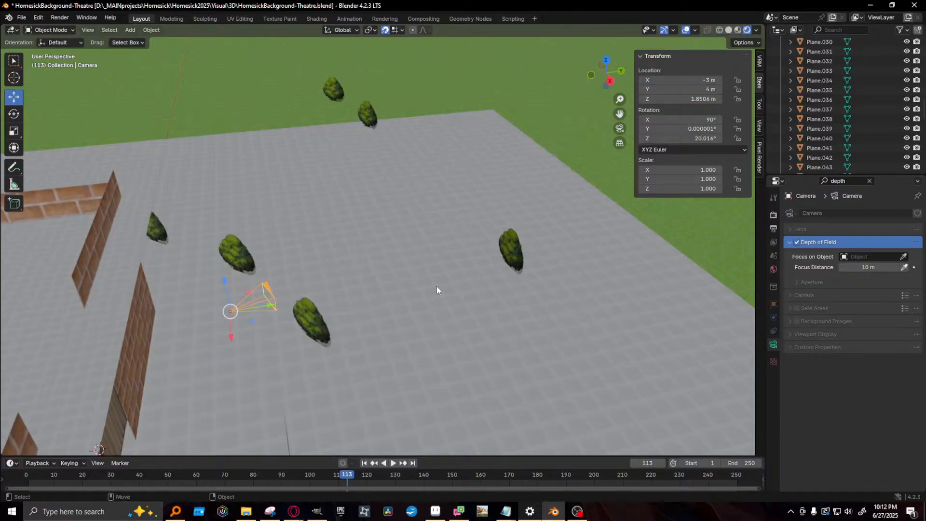
key("F12")
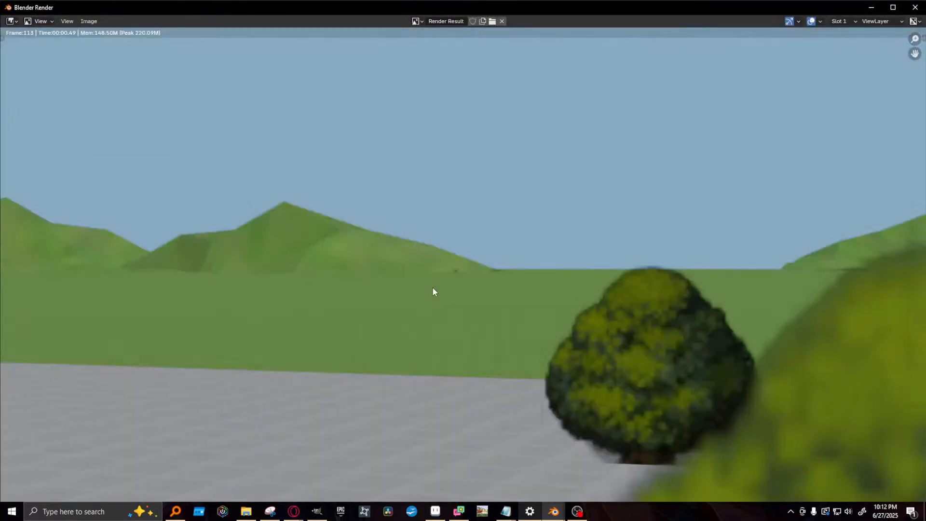
left_click(915, 7)
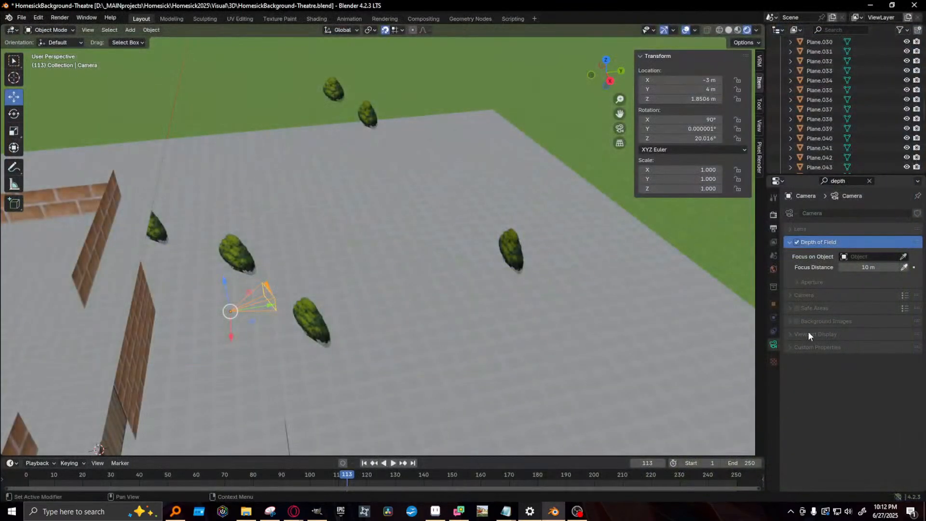
Step: Set the camera's focus distance to 2 m and render the view
left_click(869, 267)
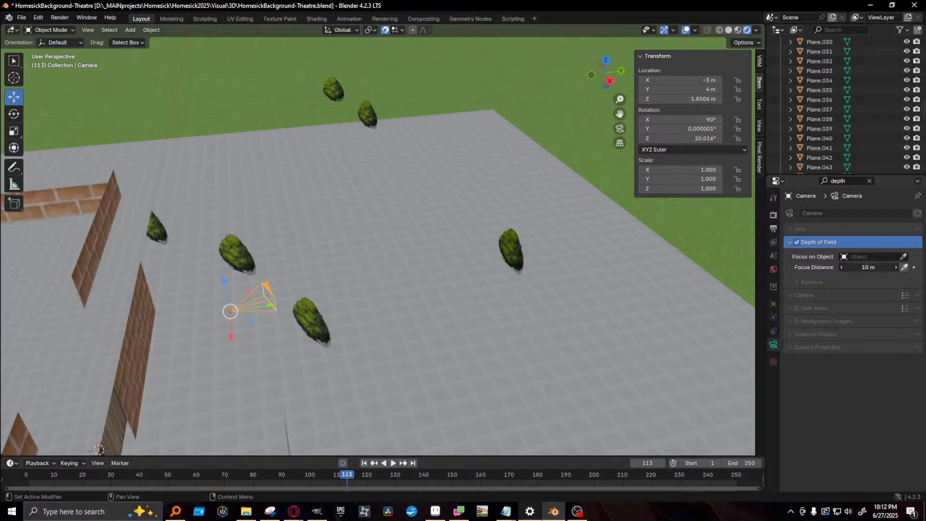
type("2")
key("Return")
middle_click_drag(561, 307, 563, 309)
key("F12")
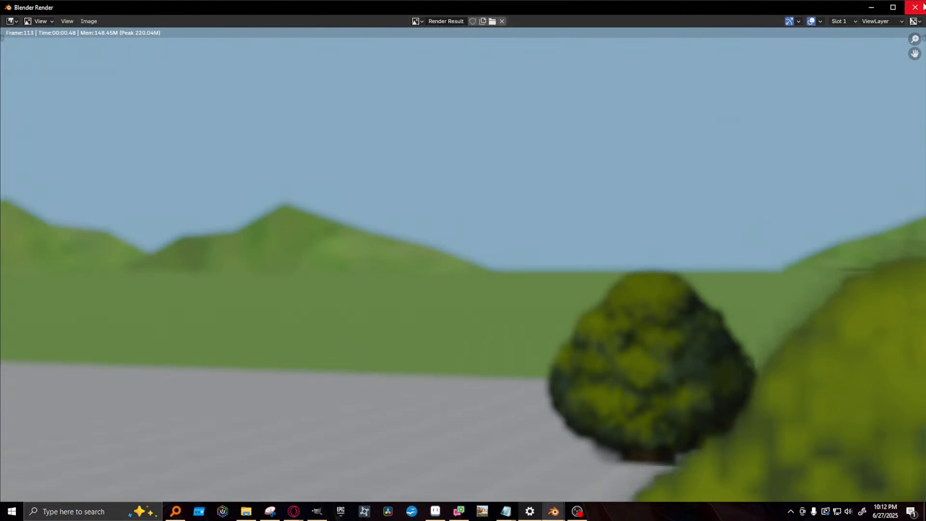
key("Escape")
Step: Undo all the depth-of-field changes and camera moves back to the camera's original position facing the theatre, and save the file
middle_click_drag(413, 265, 401, 266)
key("ctrl+z")
key("ctrl+z")
key("ctrl+z")
key("ctrl+z")
key("ctrl+z")
key("ctrl+z")
key("ctrl+z")
key("ctrl+z")
key("ctrl+z")
key("ctrl+z")
key("ctrl+z")
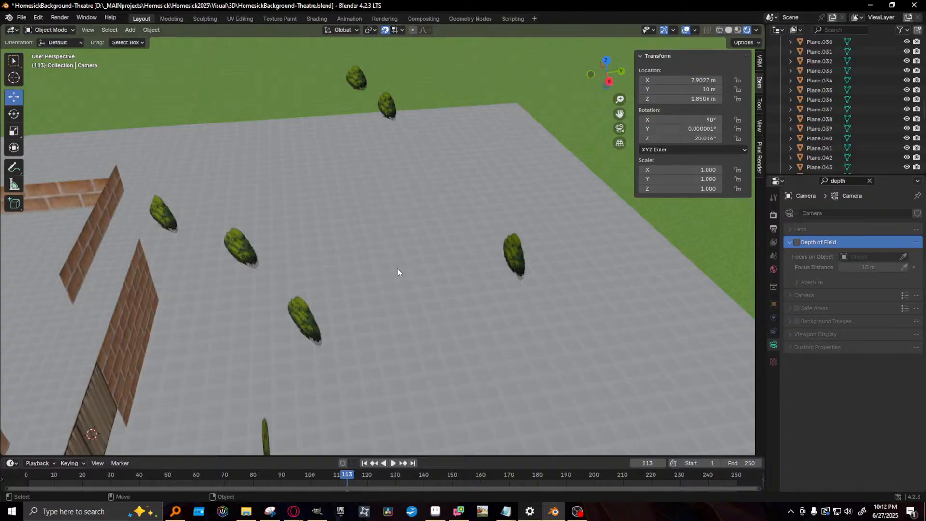
scroll(399, 267, "down", 7)
middle_click_drag(247, 315, 294, 288)
key("ctrl+z")
key("ctrl+s")
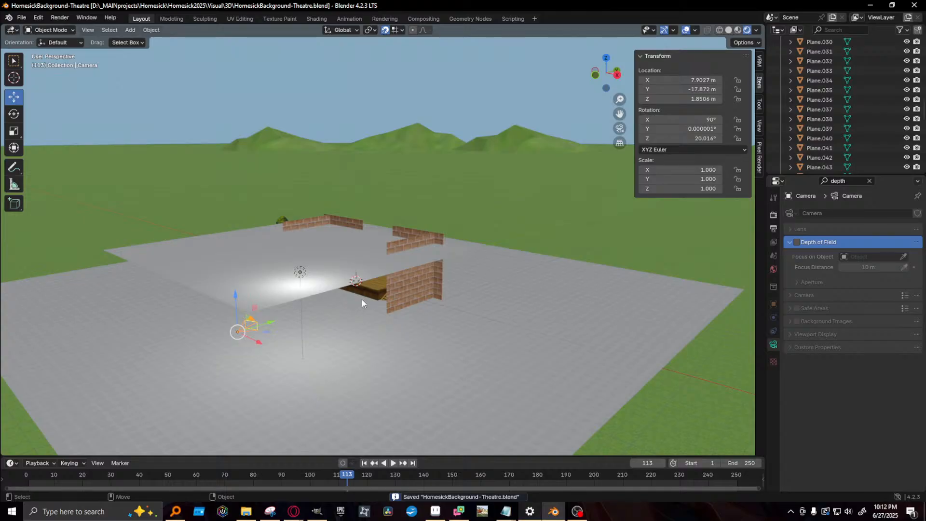
scroll(381, 279, "up", 10)
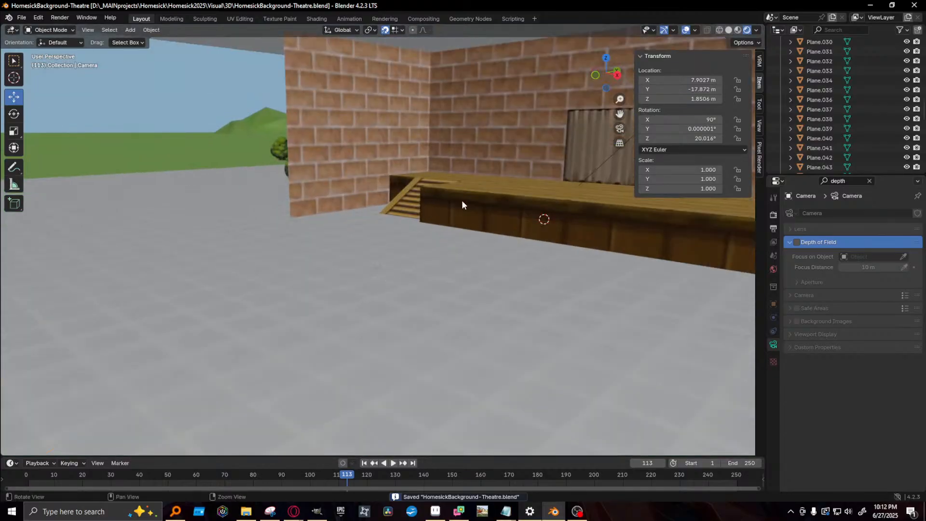
middle_click_drag(447, 213, 398, 266, "alt")
scroll(369, 279, "down", 3)
scroll(370, 275, "up", 5)
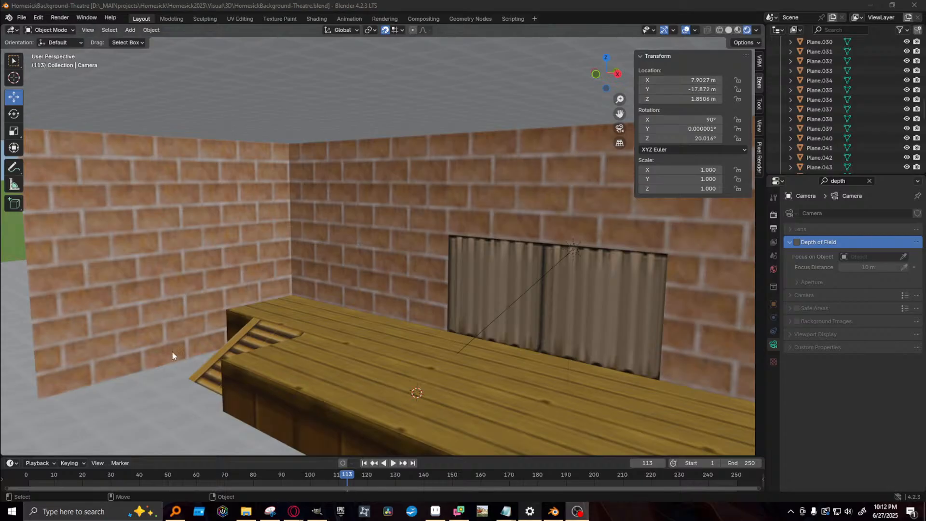
middle_click_drag(187, 354, 199, 315)
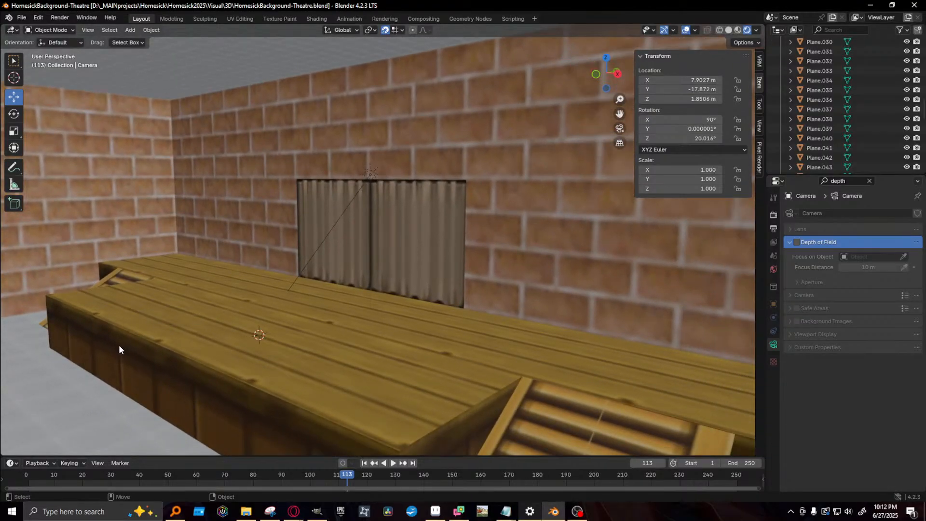
scroll(106, 348, "down", 4)
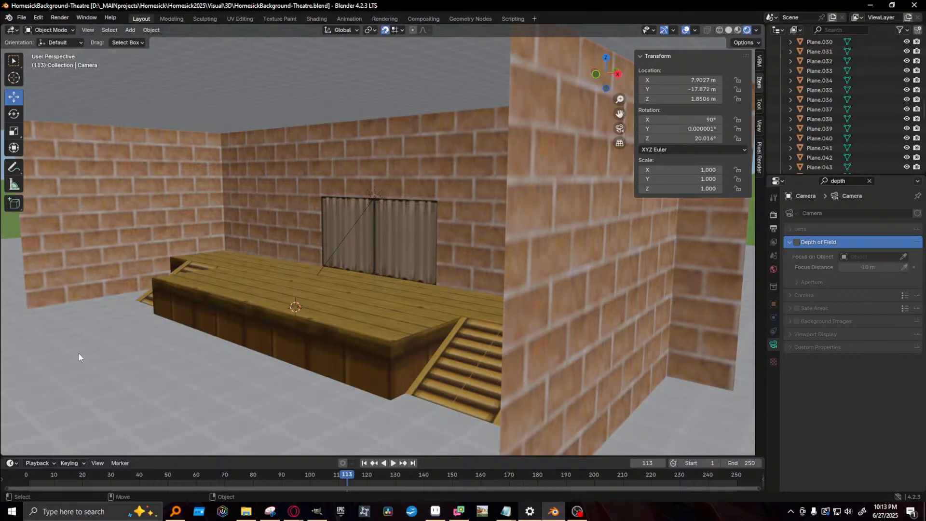
left_click_drag(342, 298, 358, 297, "alt")
middle_click_drag(532, 255, 365, 269, "alt")
mouse_move(365, 270)
left_mouse_down("alt")
mouse_move(402, 267)
mouse_move(378, 269)
left_mouse_up("alt")
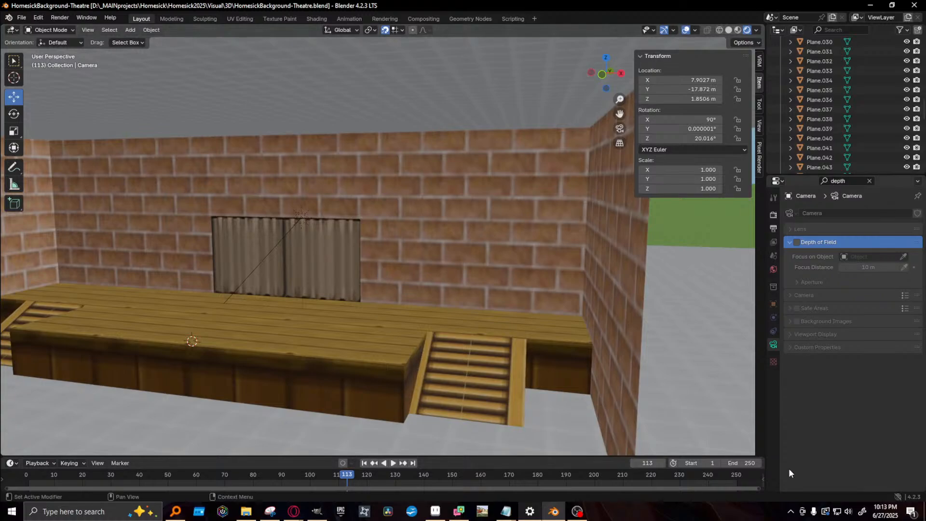
Step: Switch to Aseprite and browse File Explorer to the project's Visual > 3D folder
left_click(442, 517)
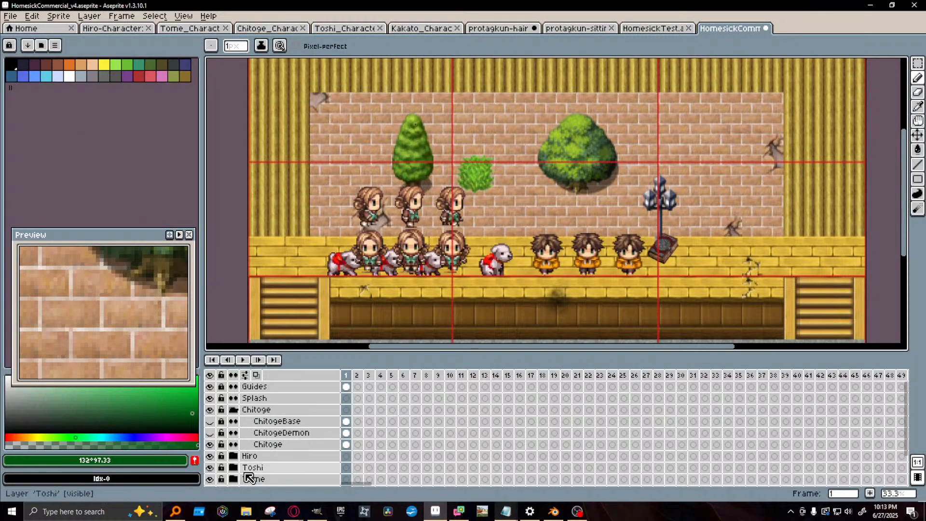
left_click(246, 512)
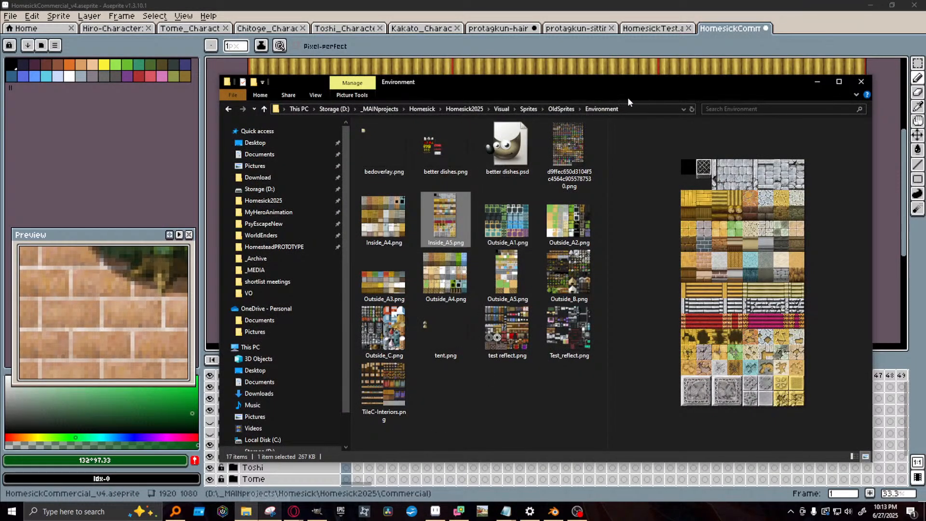
left_click(529, 109)
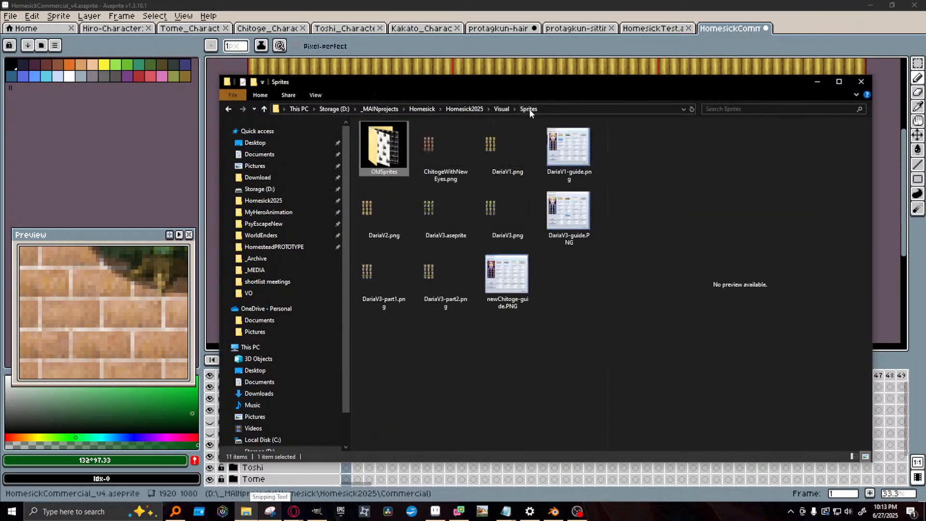
left_click(502, 109)
double_click(389, 152)
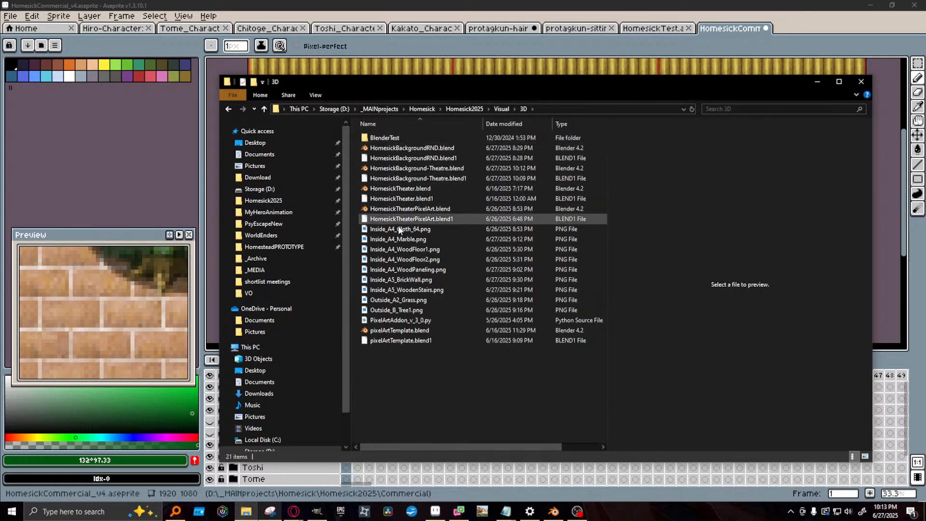
Step: Preview the texture images in the 3D folder and open Inside_A5_BrickWall.png in Aseprite
left_click(393, 241)
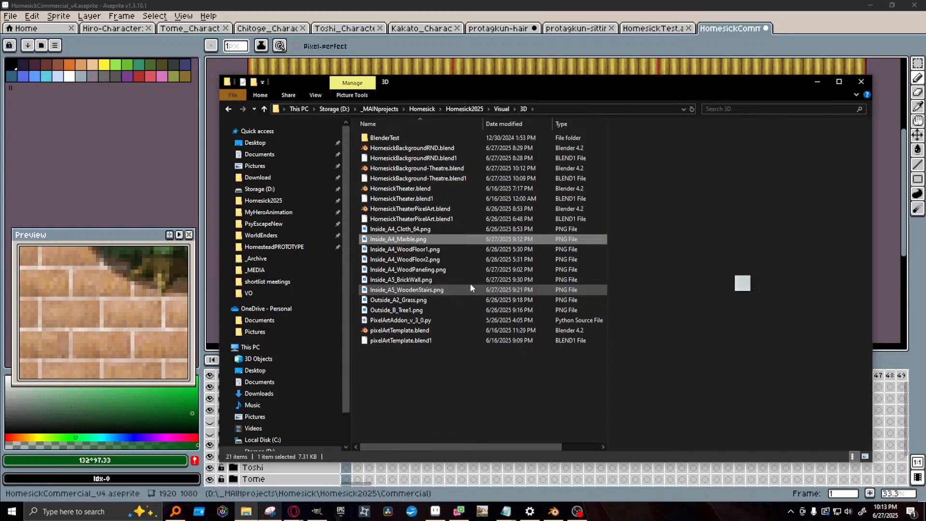
left_click(384, 252)
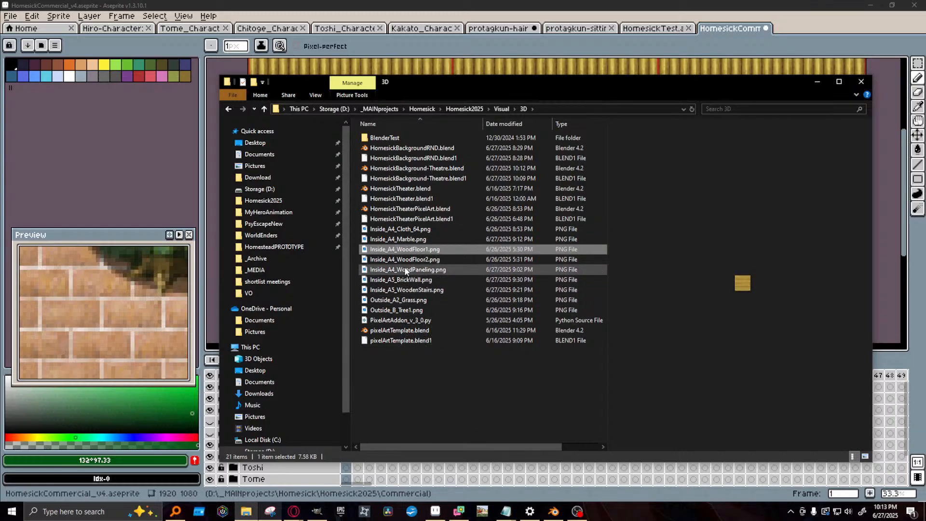
left_click(418, 280)
left_click_drag(416, 284, 904, 60)
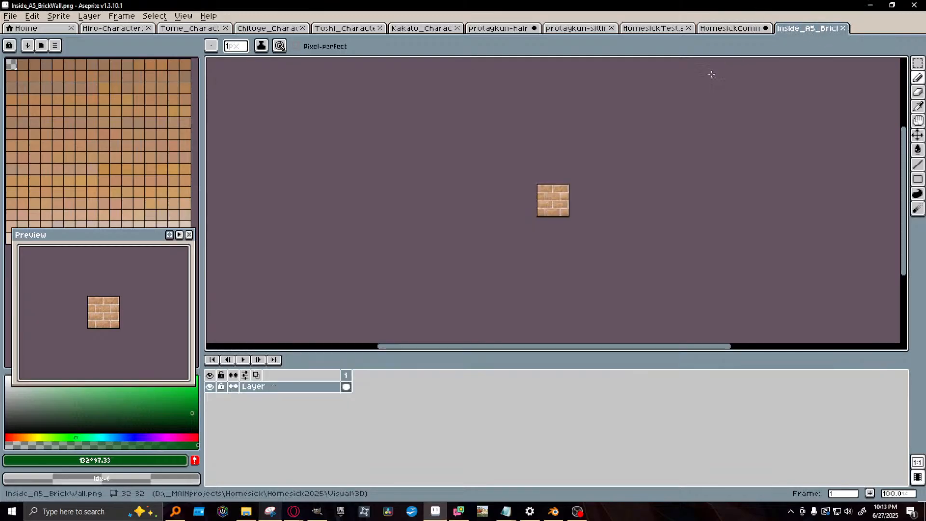
Step: Resize the brick wall sprite to 64 × 64 pixels with locked ratio and nearest-neighbor interpolation
left_click(58, 17)
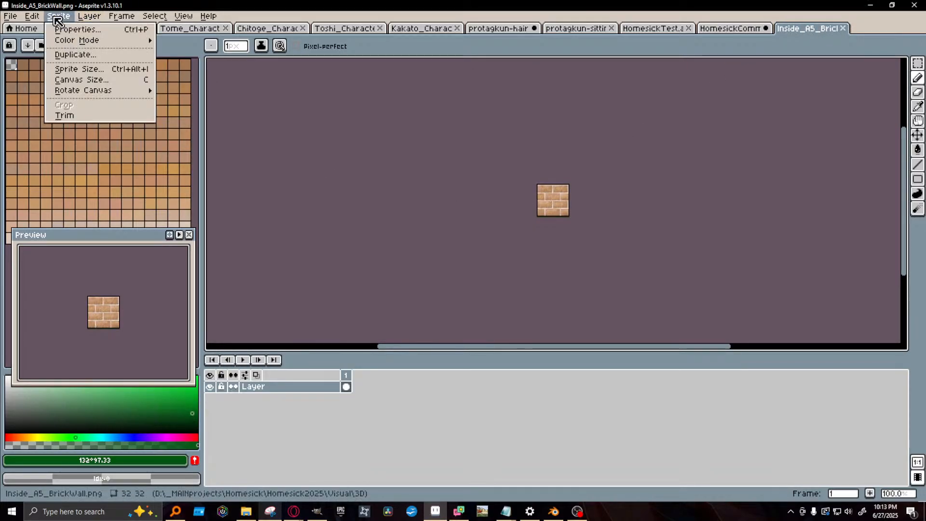
left_click(82, 69)
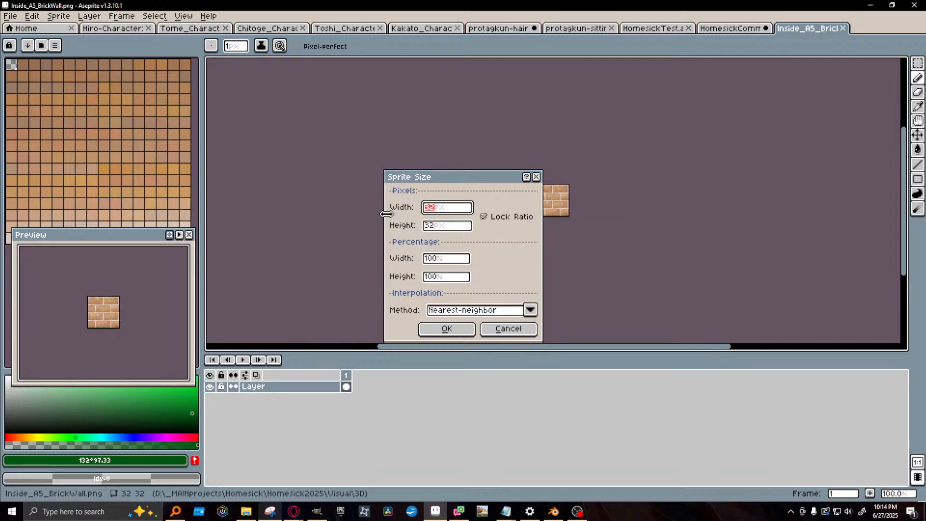
type("64")
left_click(447, 330)
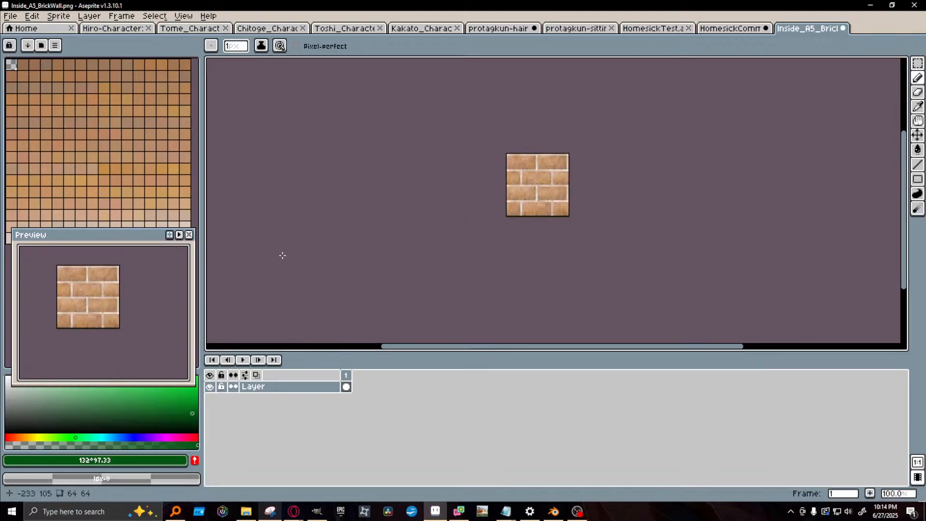
Step: Resize the brick wall sprite to 128 × 128 pixels with locked ratio and nearest-neighbor interpolation
left_click(33, 17)
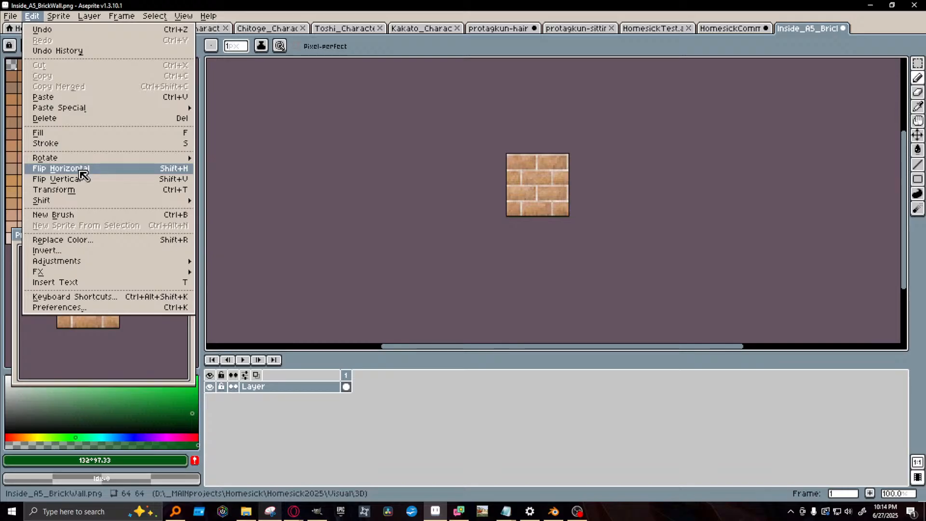
mouse_move(59, 16)
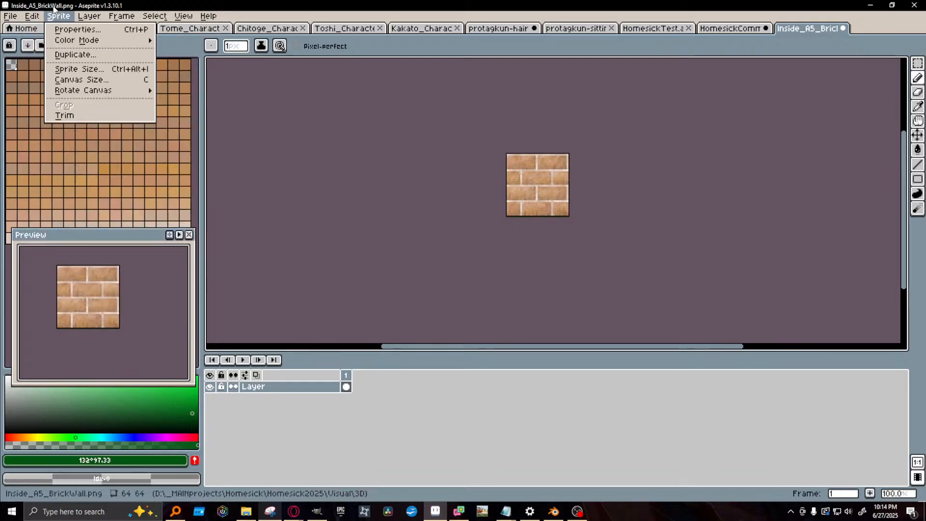
left_click(77, 68)
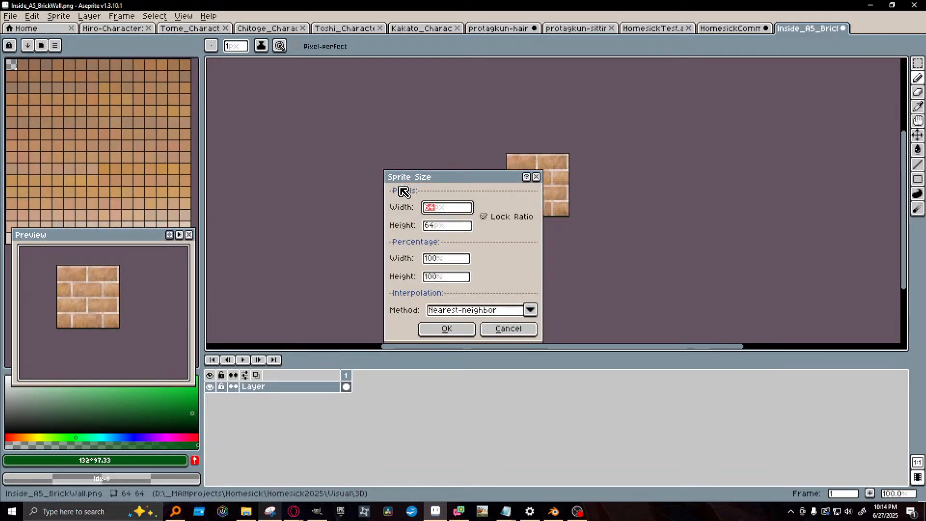
type("128")
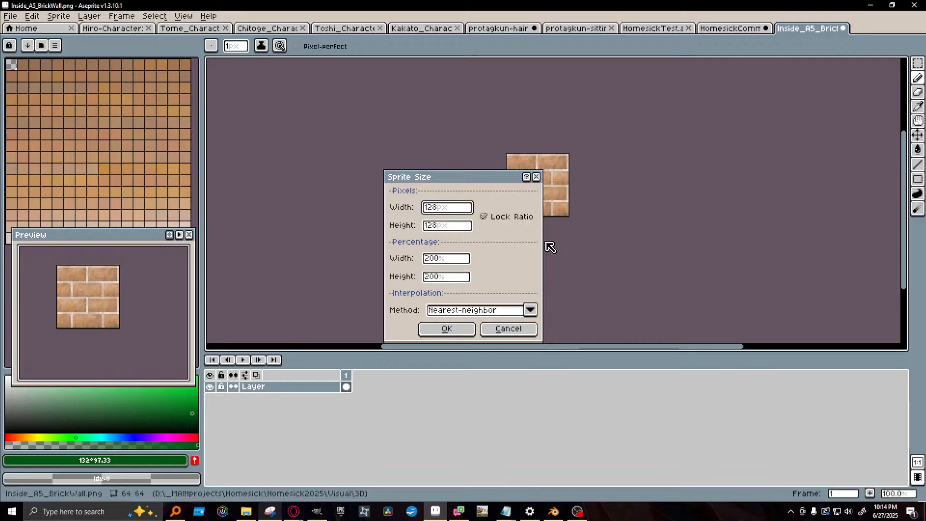
left_click(447, 329)
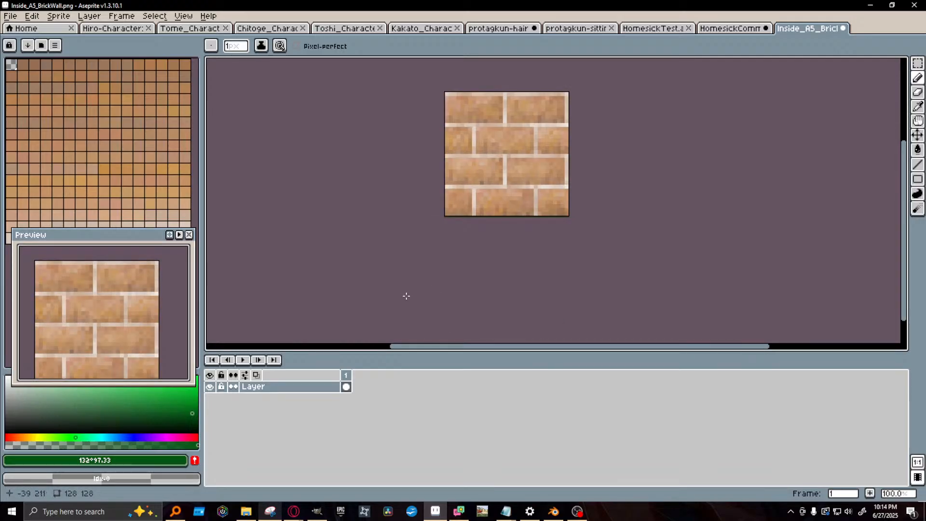
Step: Try to export the resized sprite over the original Inside_A5_BrickWall.png in the 3D folder
left_click(10, 16)
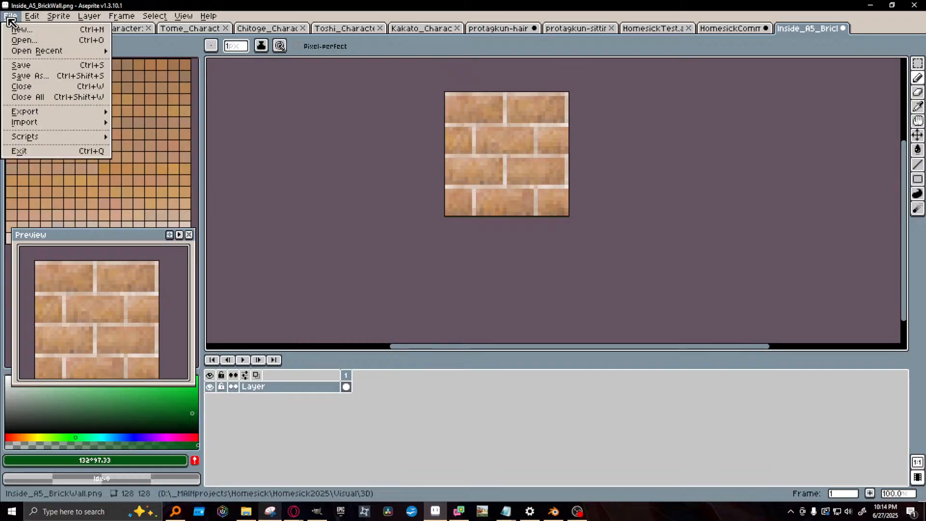
mouse_move(49, 114)
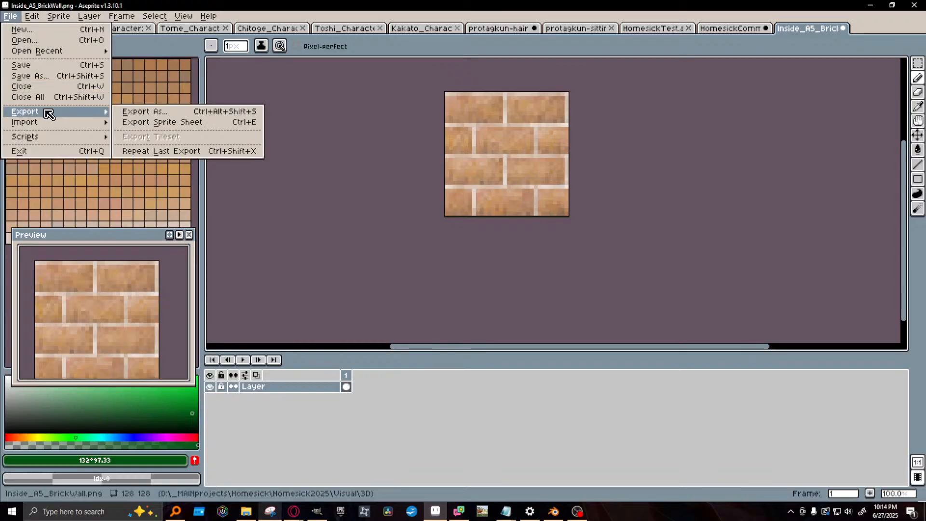
left_click(185, 118)
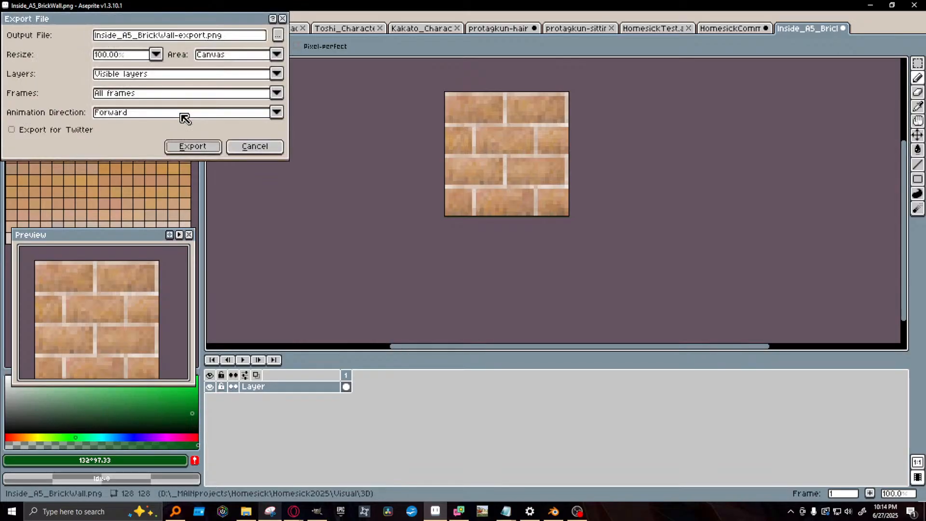
left_click(278, 35)
left_click(442, 101)
left_click(392, 255)
left_click(488, 256)
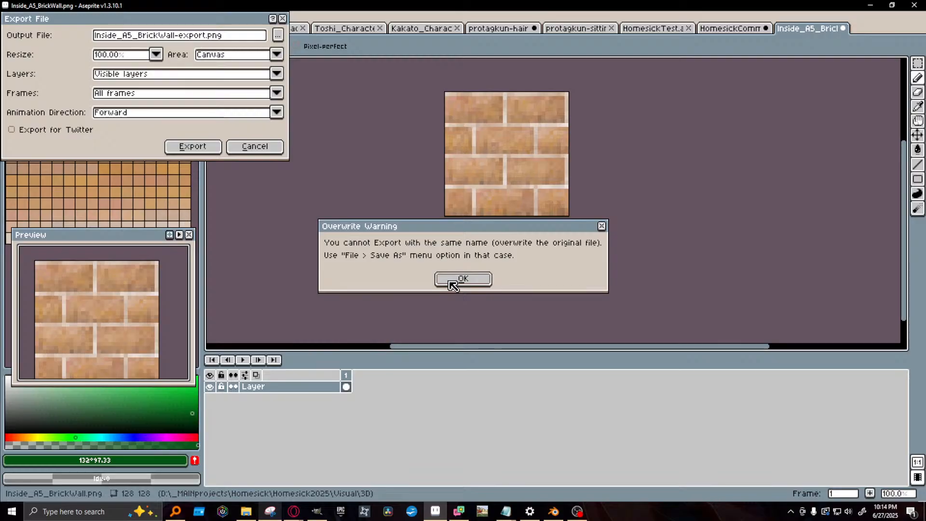
left_click(452, 283)
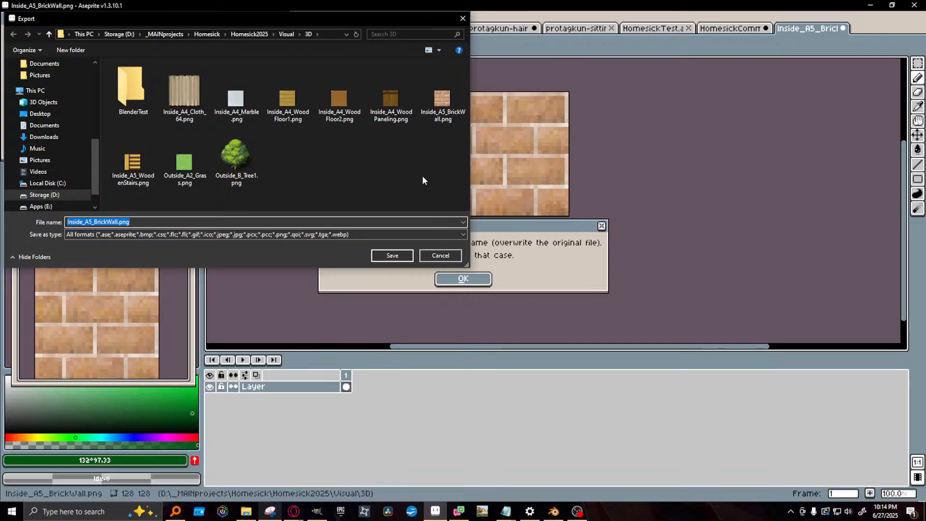
left_click(453, 257)
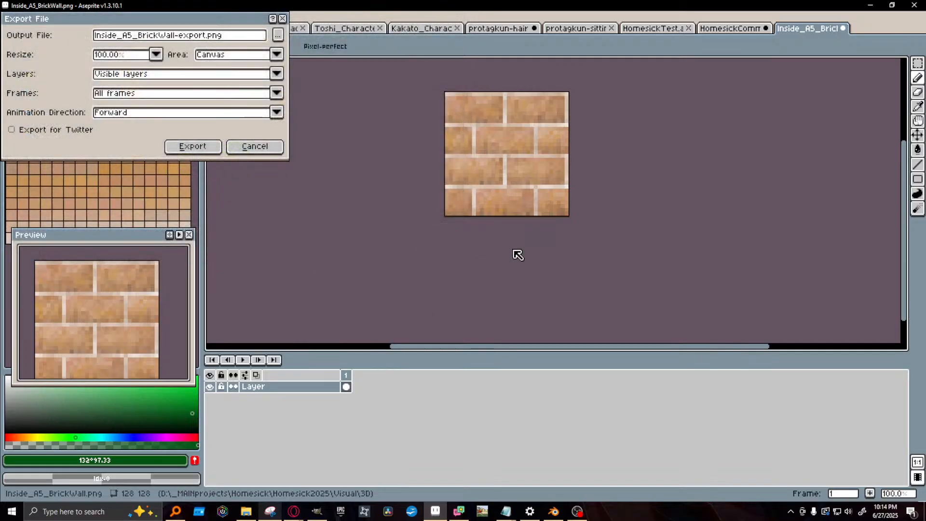
left_click(283, 17)
Step: Save the resized sprite under its existing name, Inside_A5_BrickWall.png
left_click(10, 16)
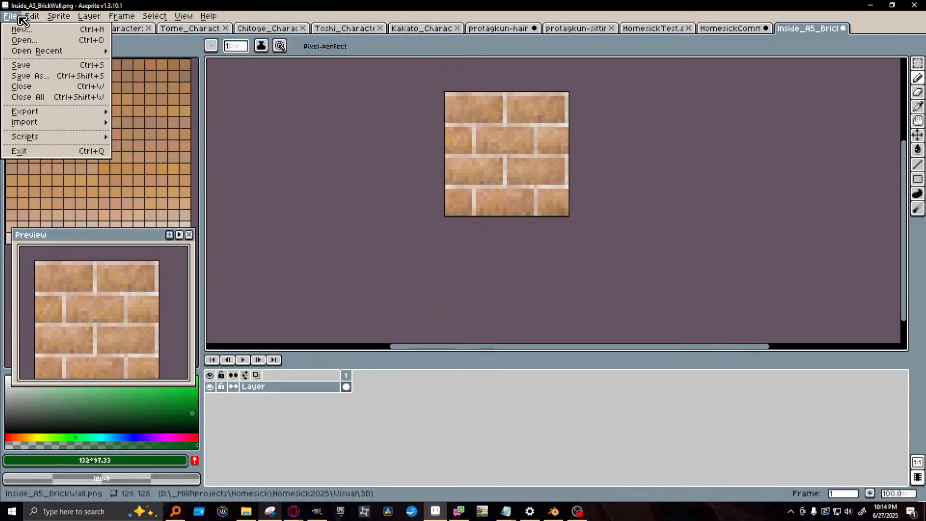
left_click(55, 69)
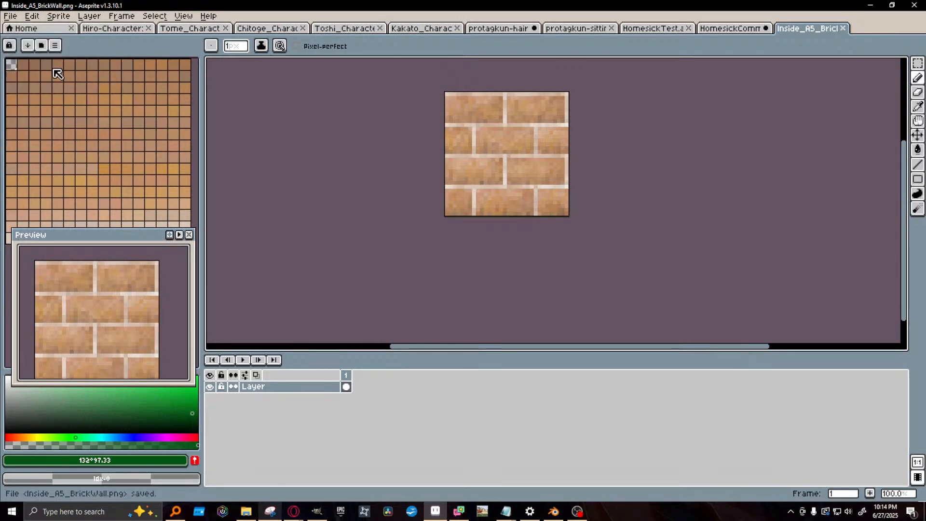
left_click(16, 18)
left_click(29, 75)
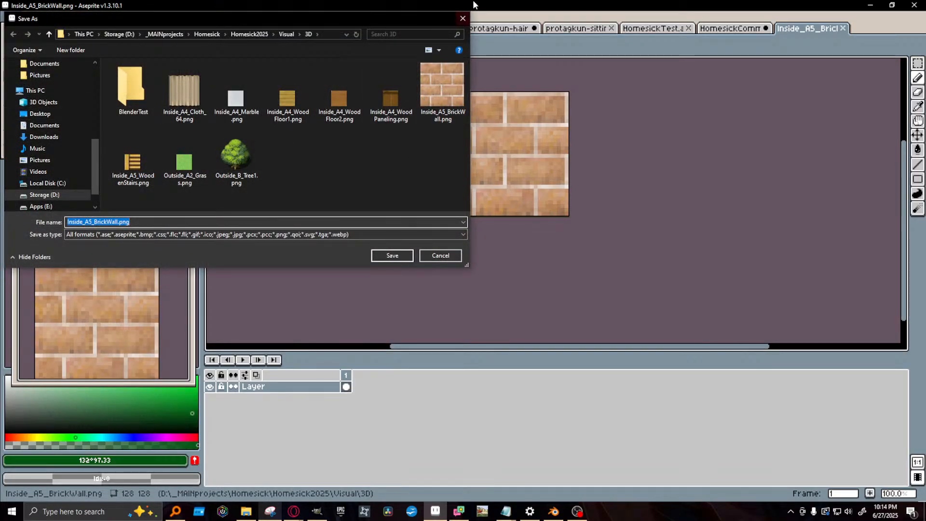
left_click(463, 19)
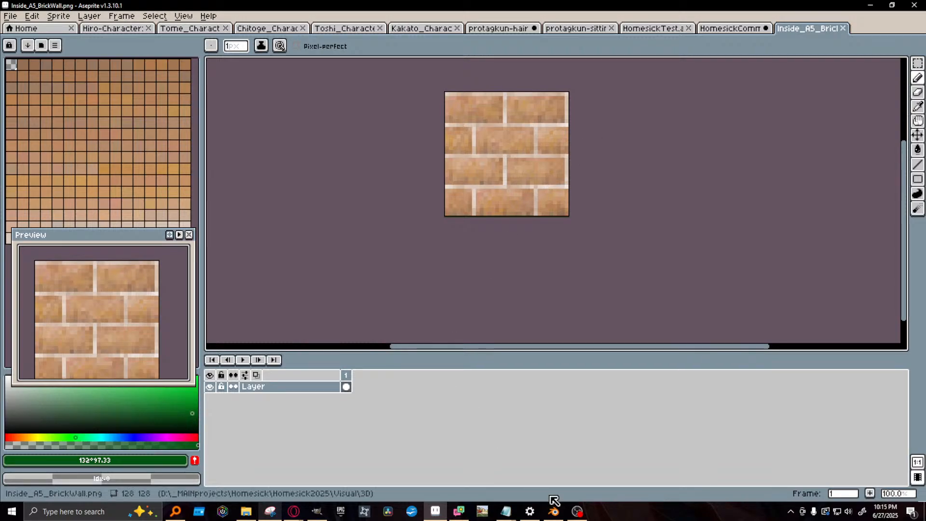
Step: Switch to Blender, select the brick wall plane beside the curtain, and clear the "depth" filter from its properties
left_click(554, 511)
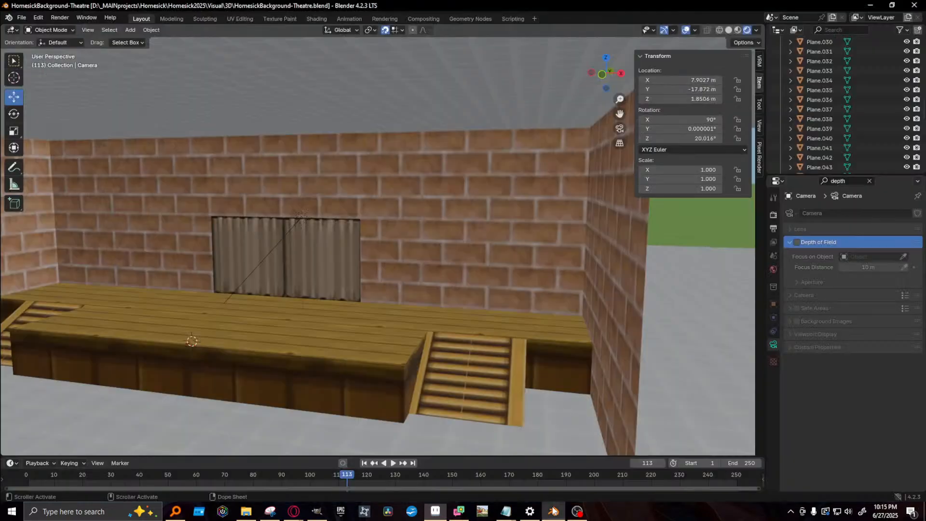
left_click(442, 259)
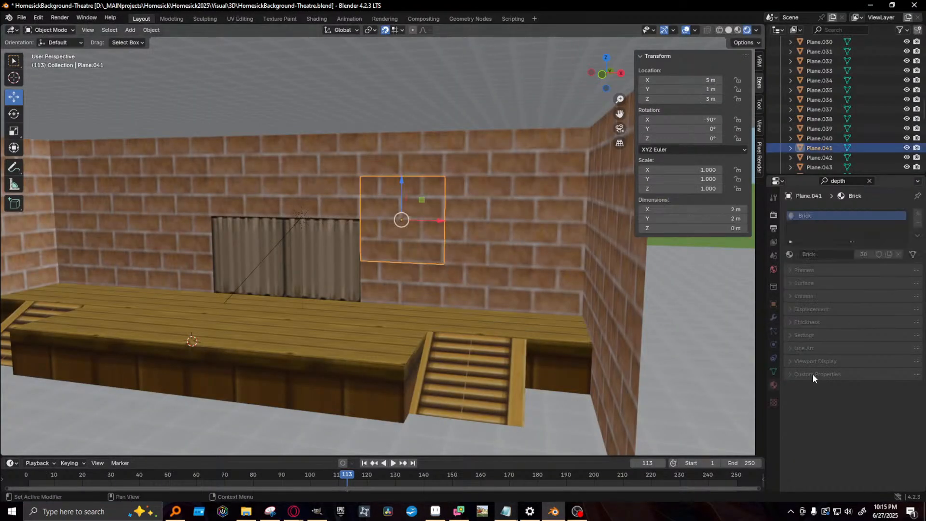
left_click(870, 180)
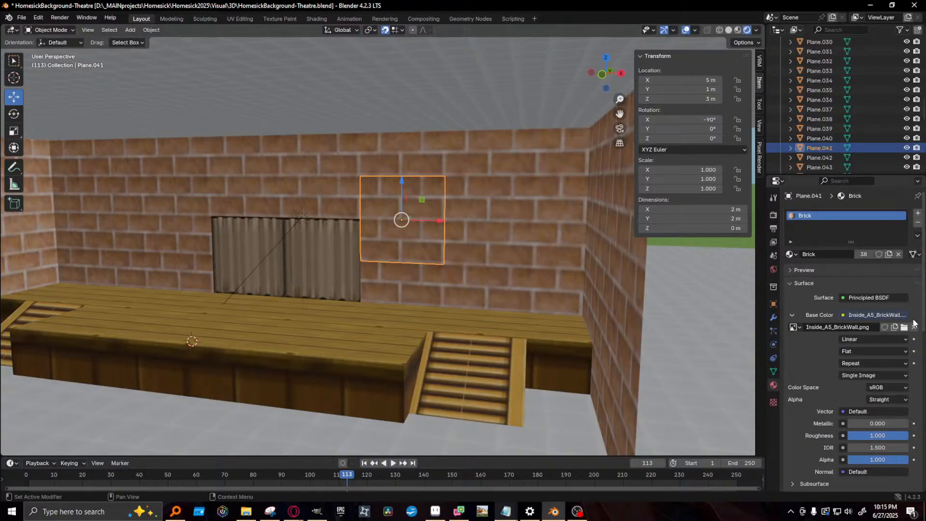
Step: Unlink the Brick material's base color image and load the updated Inside_A5_BrickWall.png from the 3D folder in its place
right_click(862, 327)
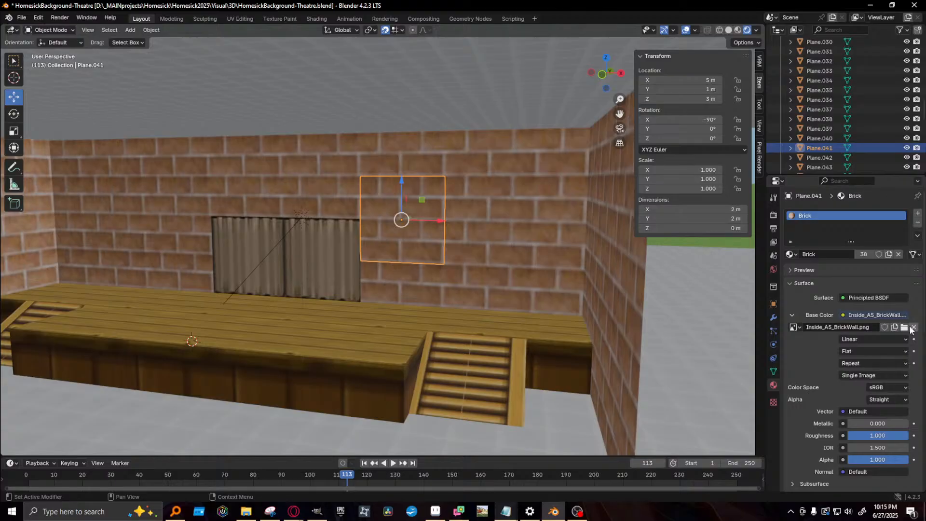
left_click(913, 328)
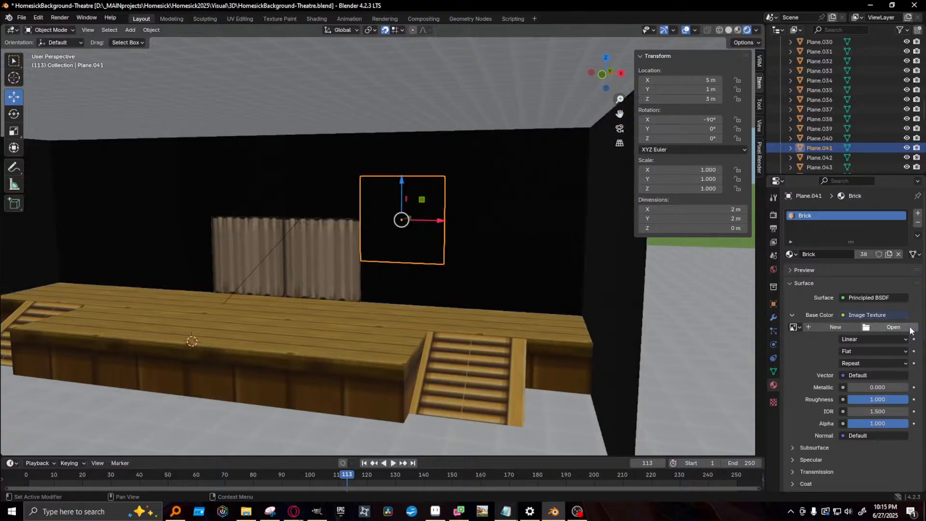
left_click(881, 327)
left_click(435, 266)
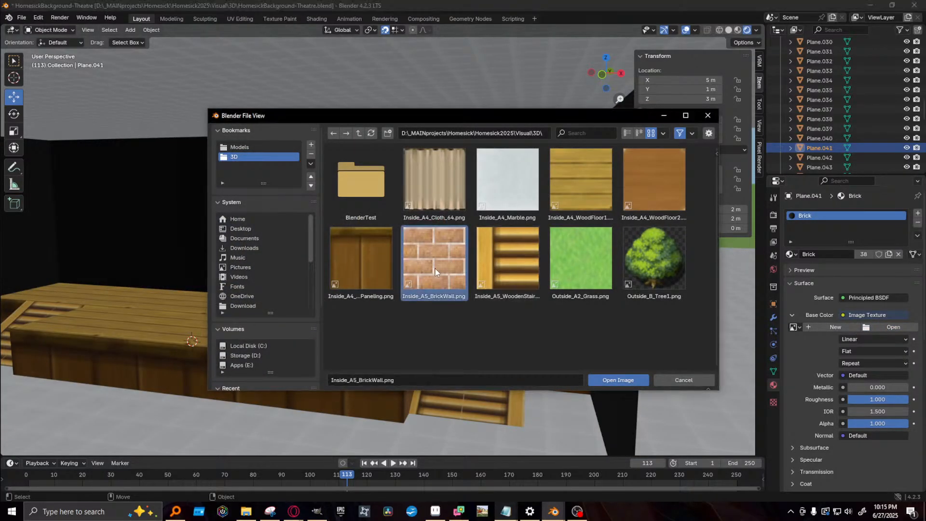
left_click(609, 379)
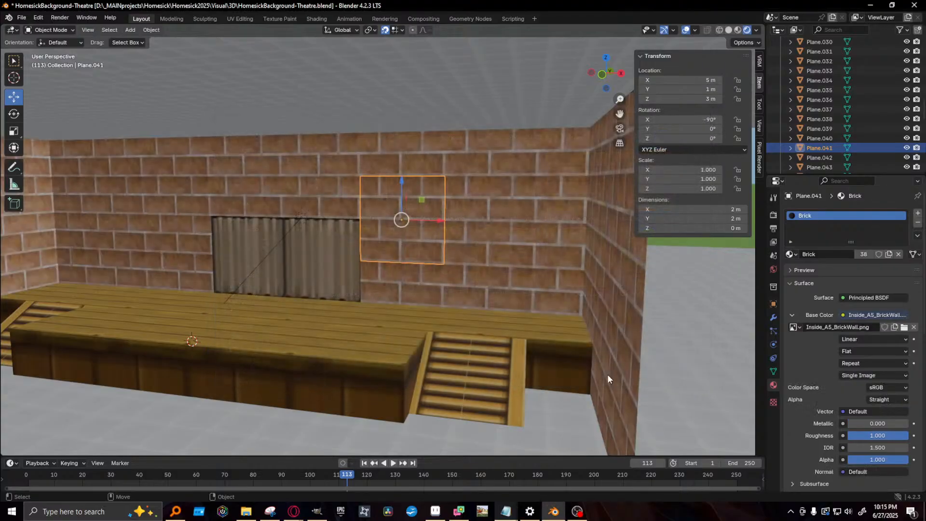
scroll(477, 207, "up", 5)
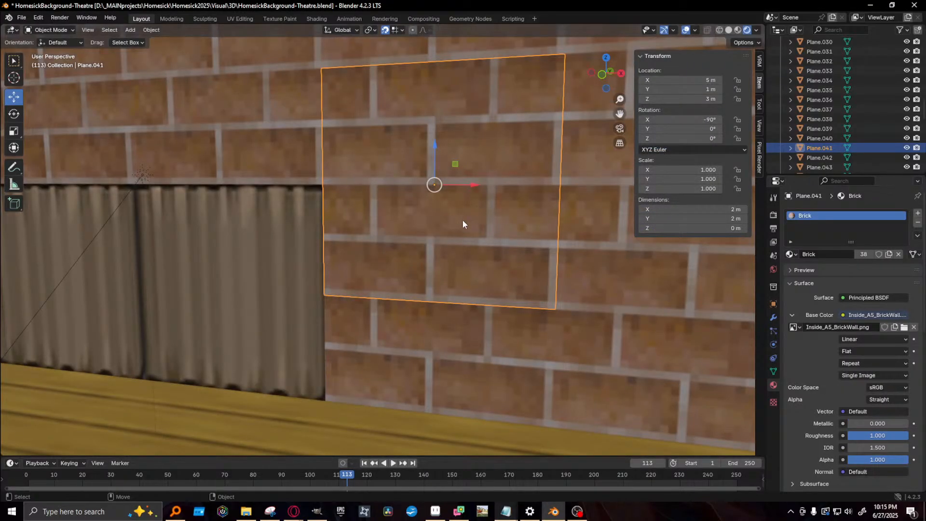
Step: Examine the updated brick texture up close and across the wall behind the stage
middle_click_drag(457, 232, 409, 230)
right_click_drag(409, 227, 303, 200, "alt")
middle_click_drag(303, 204, 439, 291, "ctrl")
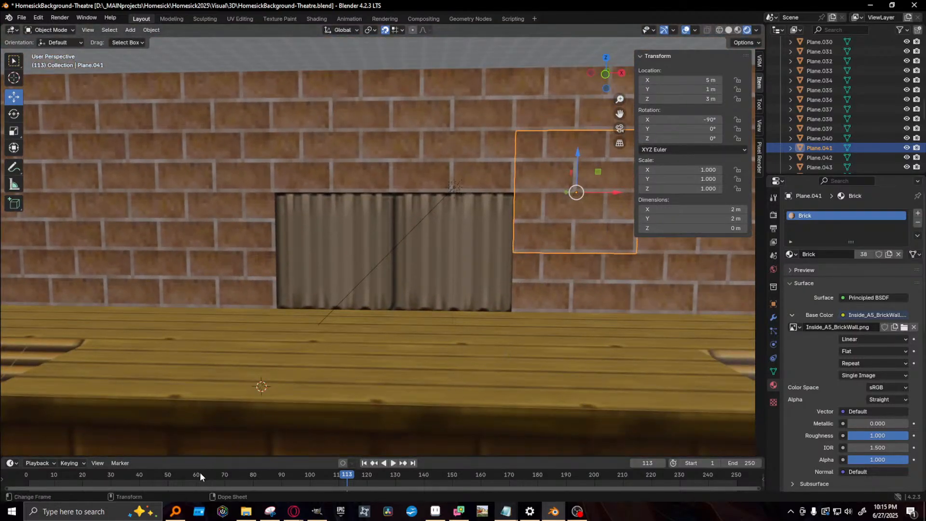
scroll(557, 230, "down", 4)
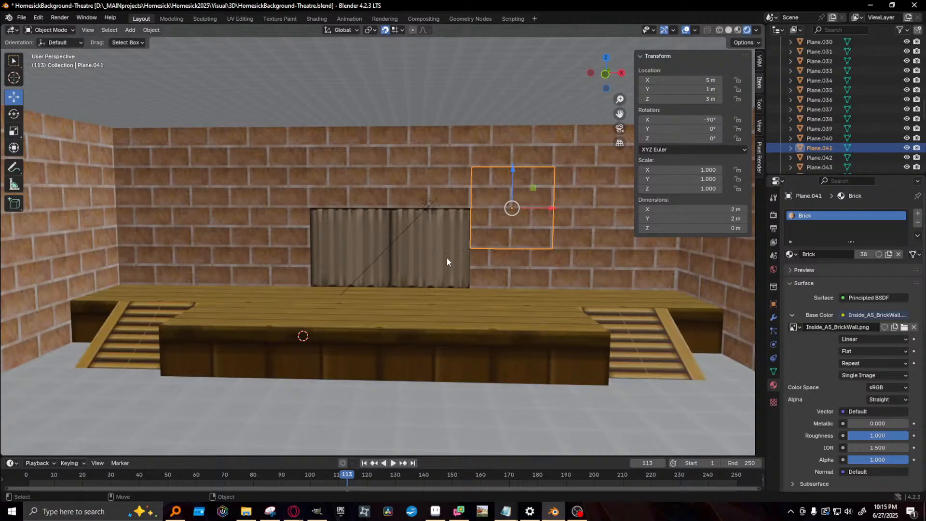
left_click(548, 264)
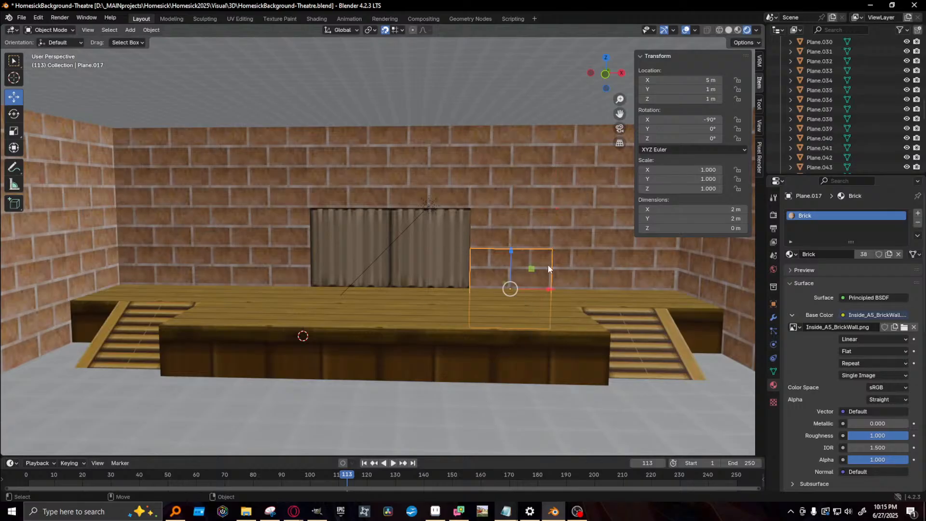
left_click(570, 227, "shift")
scroll(516, 247, "down", 3)
left_click(488, 227, "shift")
left_click(408, 189, "shift")
left_click(475, 264)
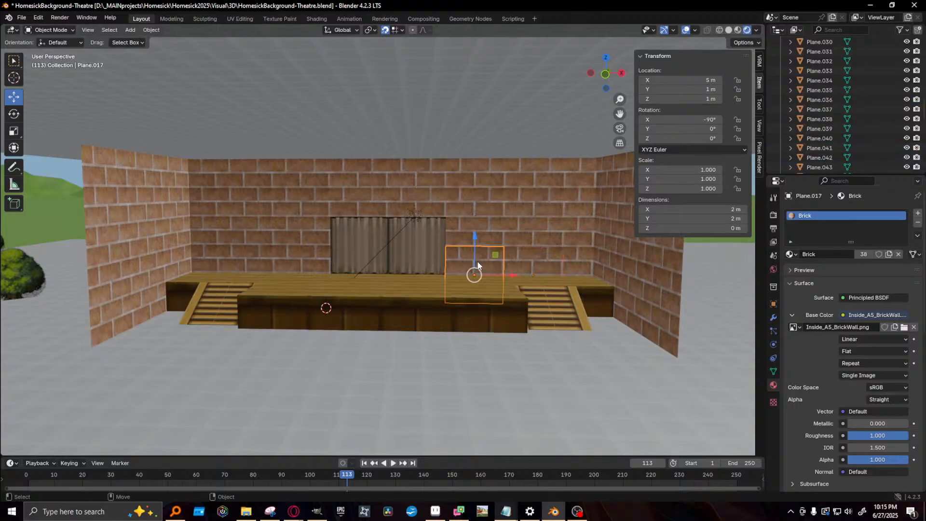
Step: Select the brick planes of the side wall left of the stage together with the adjoining back-wall planes
left_click(120, 278)
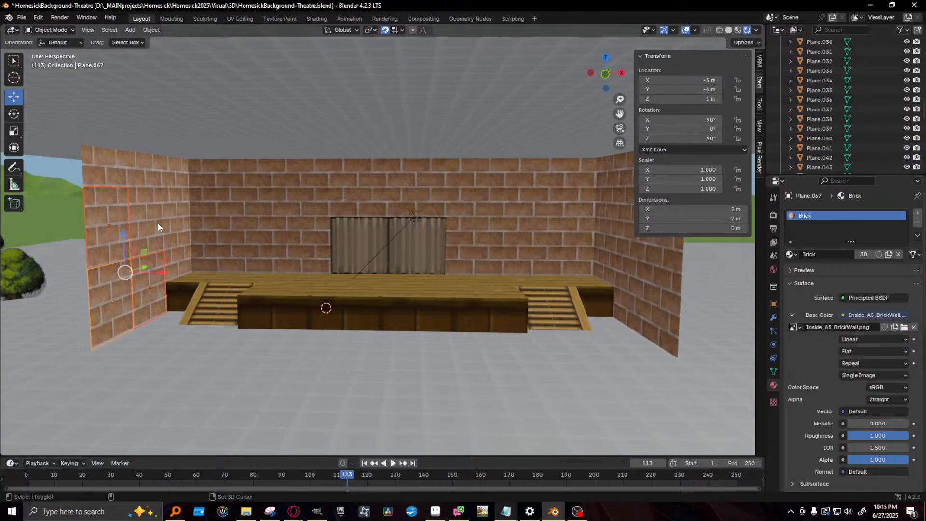
key("shift+d")
left_click(175, 172)
left_click(174, 172, "shift")
left_click(236, 198, "shift")
left_click(233, 227, "shift")
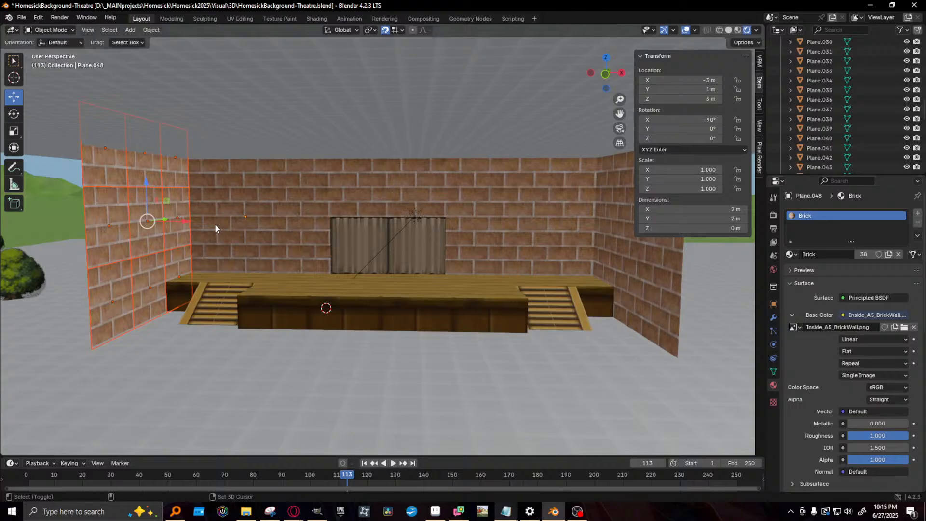
left_click(216, 224, "shift")
left_click(221, 258, "shift")
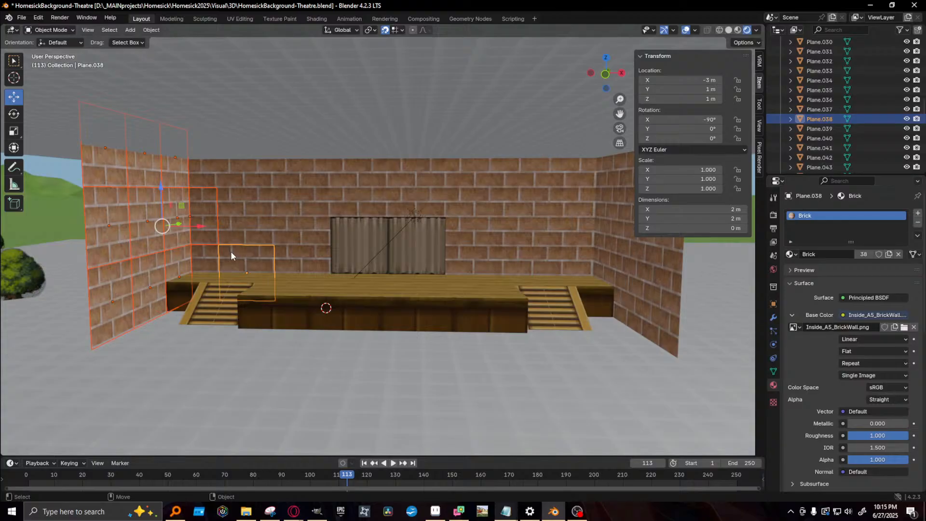
Step: Look through the Brick material's surface, volume and render settings
scroll(842, 367, "down", 5)
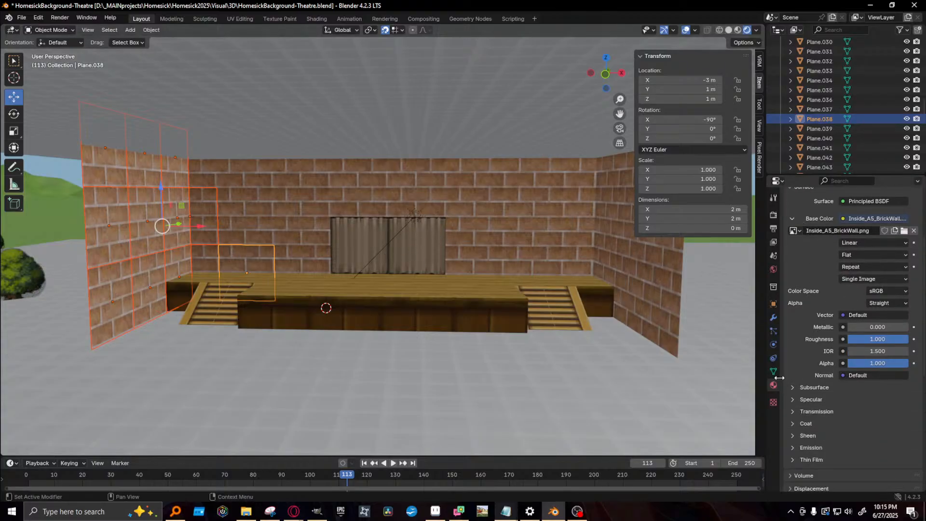
scroll(801, 398, "down", 3)
scroll(805, 396, "down", 10)
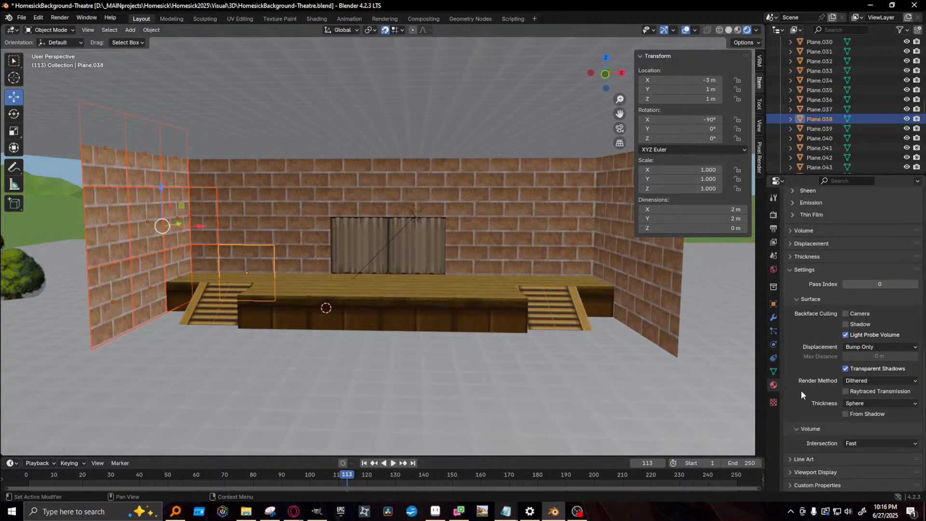
scroll(801, 390, "up", 18)
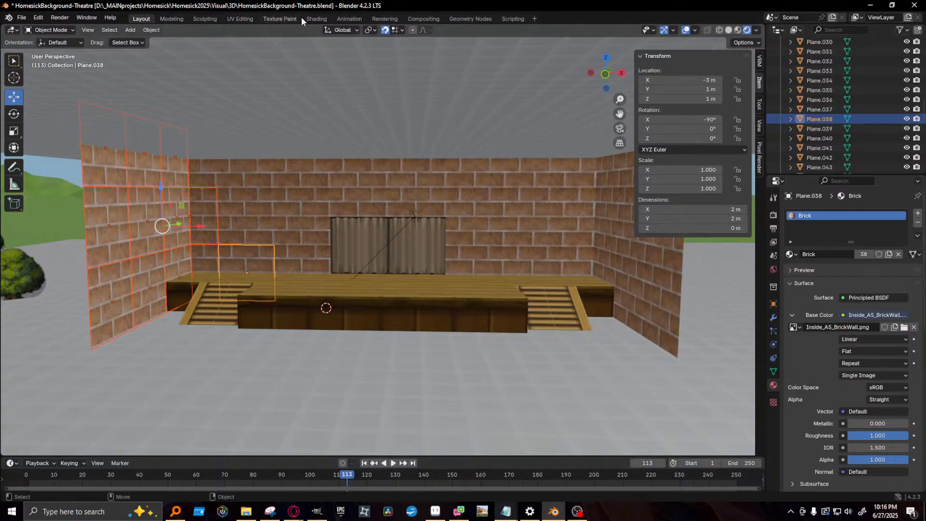
Step: Open the Brick material's nodes in the Shading workspace and check the image texture's source and extension options
left_click(319, 18)
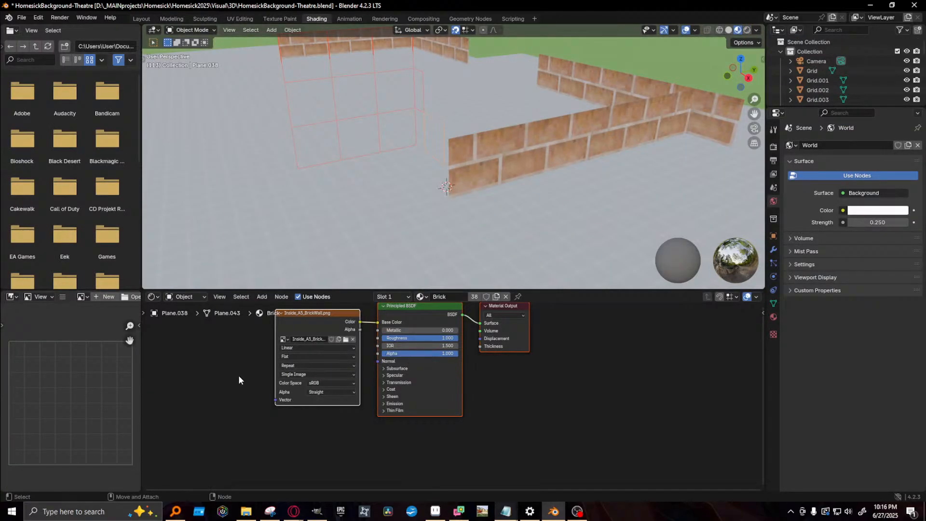
mouse_move(222, 351)
middle_mouse_down()
mouse_move(227, 379)
mouse_move(224, 362)
middle_mouse_up()
scroll(233, 357, "up", 1)
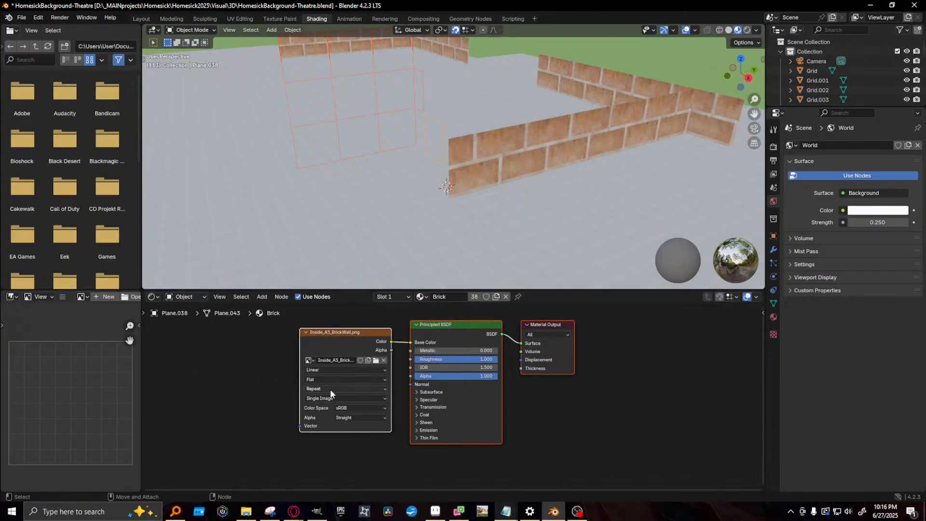
left_click(345, 398)
left_click(346, 388)
left_click(219, 376)
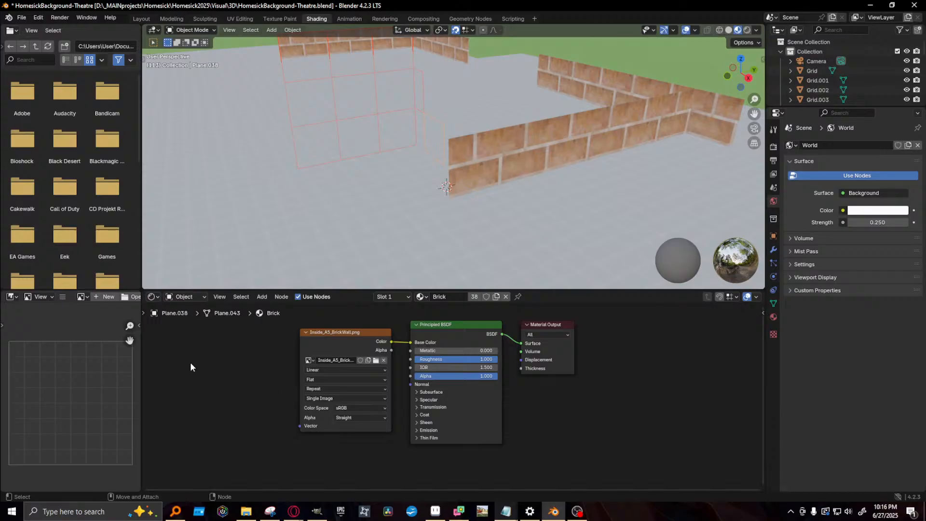
Step: Bring the whole stage into view and select a single brick plane on the left side wall
left_click_drag(403, 187, 424, 169, "alt")
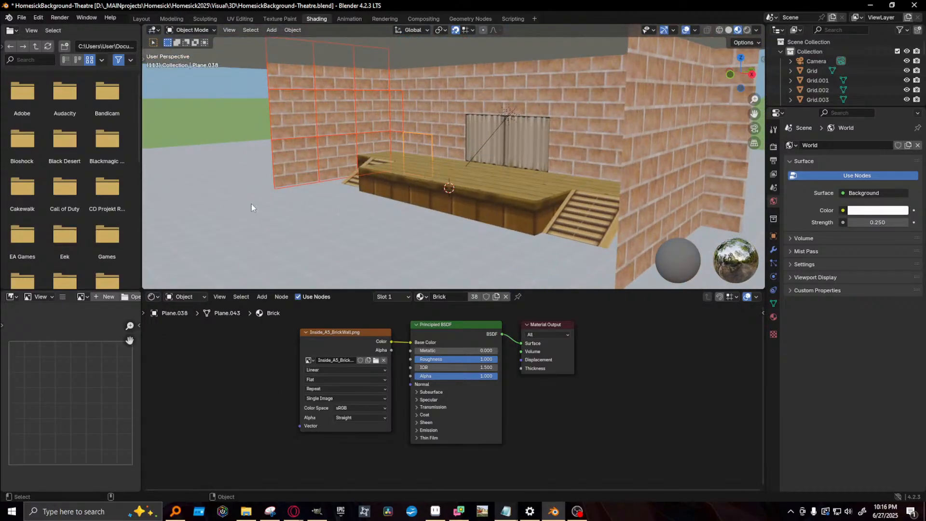
left_click(370, 215)
left_click_drag(429, 170, 409, 190, "alt")
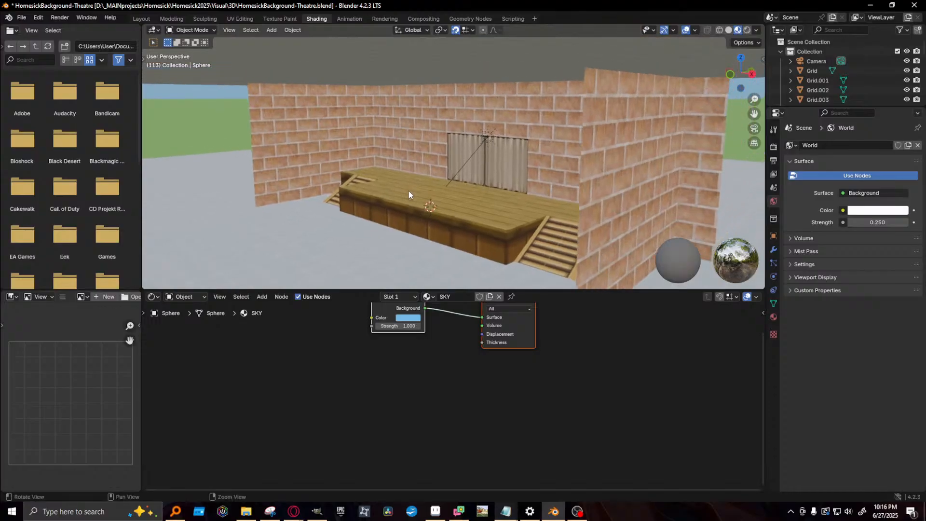
middle_click_drag(293, 340, 297, 385, "alt")
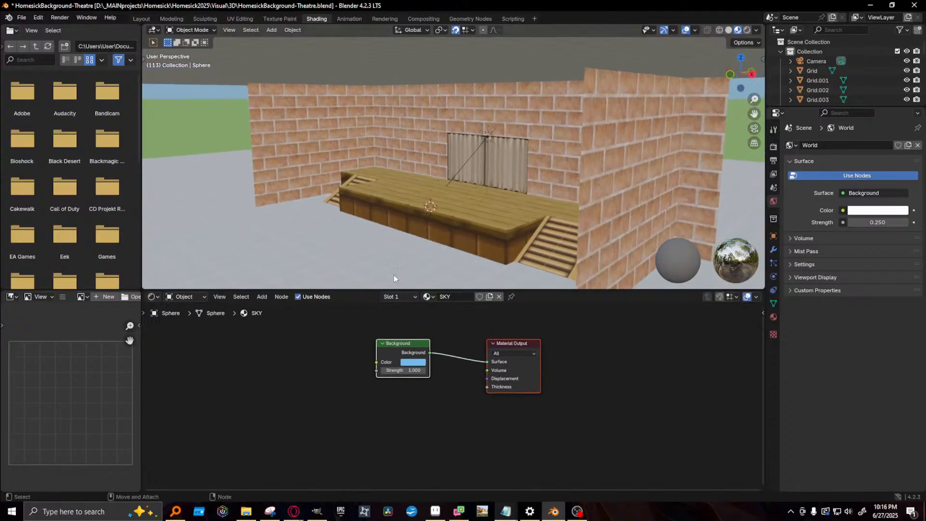
left_click(330, 130)
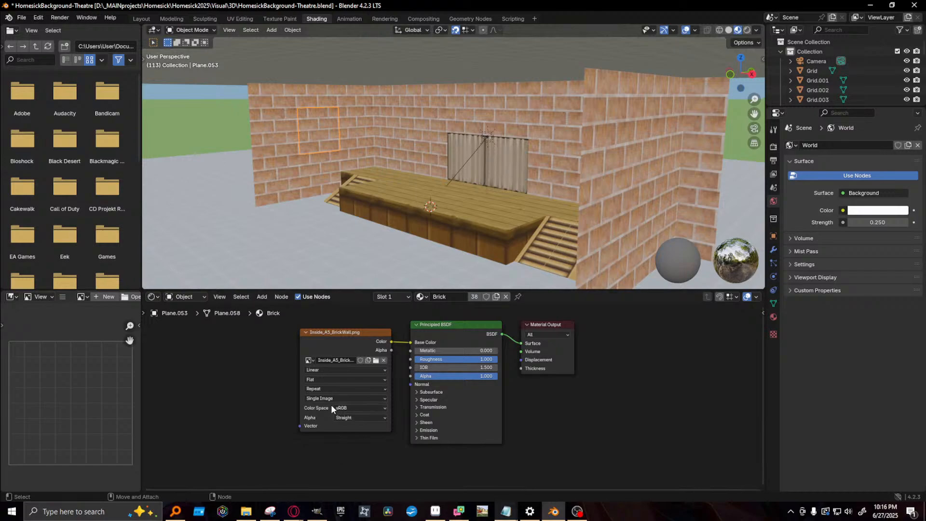
Step: Look through the node categories that can be added to the Brick material, including Script and Color
scroll(323, 405, "up", 2)
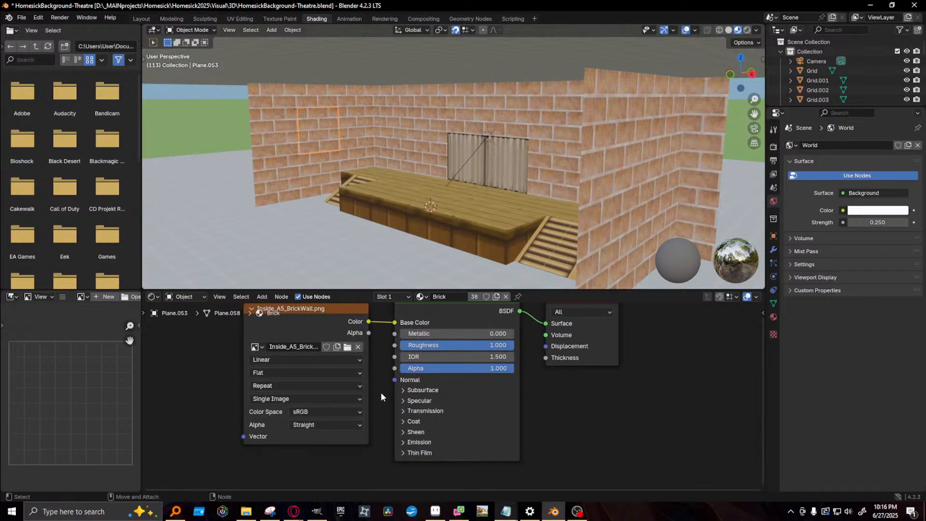
right_click(178, 374)
key("Home")
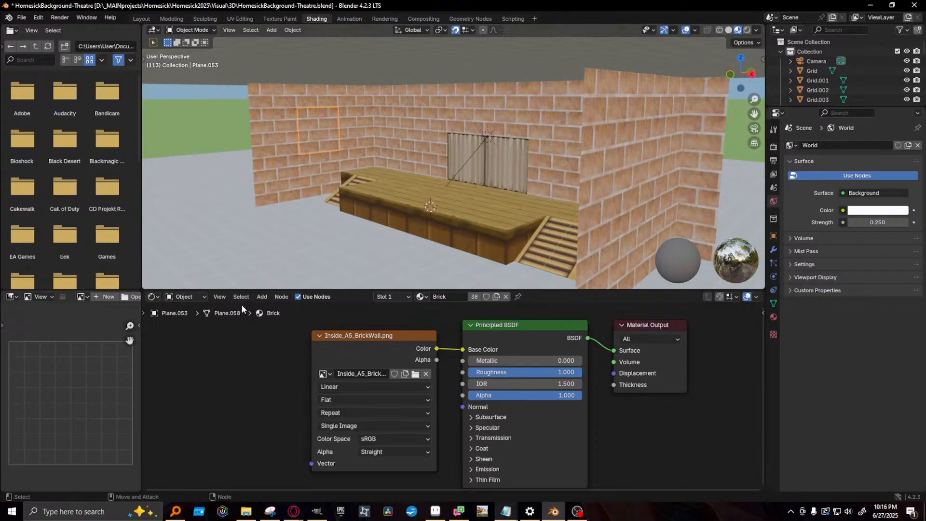
left_click(226, 298)
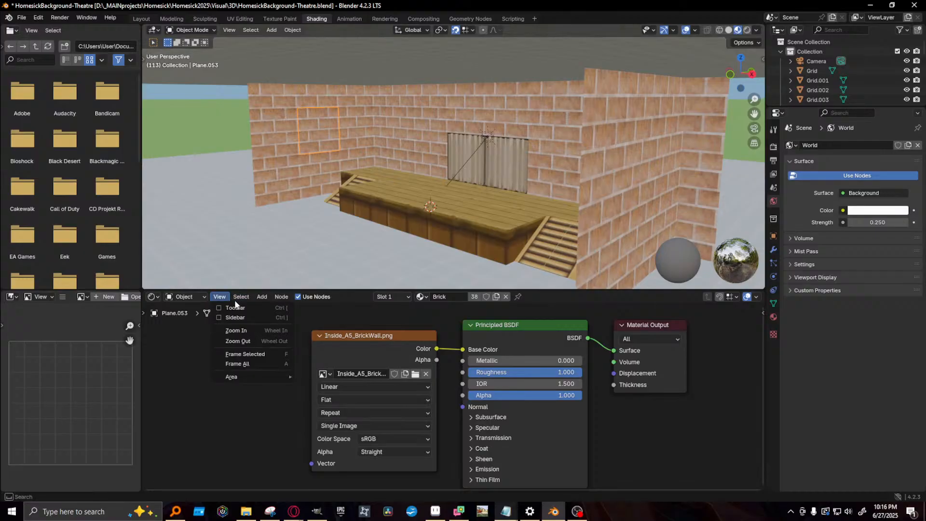
mouse_move(252, 300)
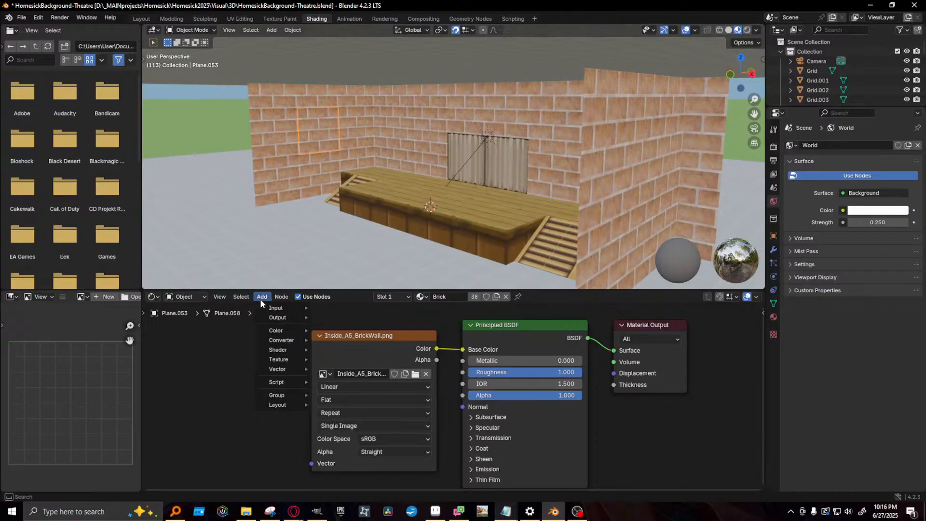
mouse_move(305, 308)
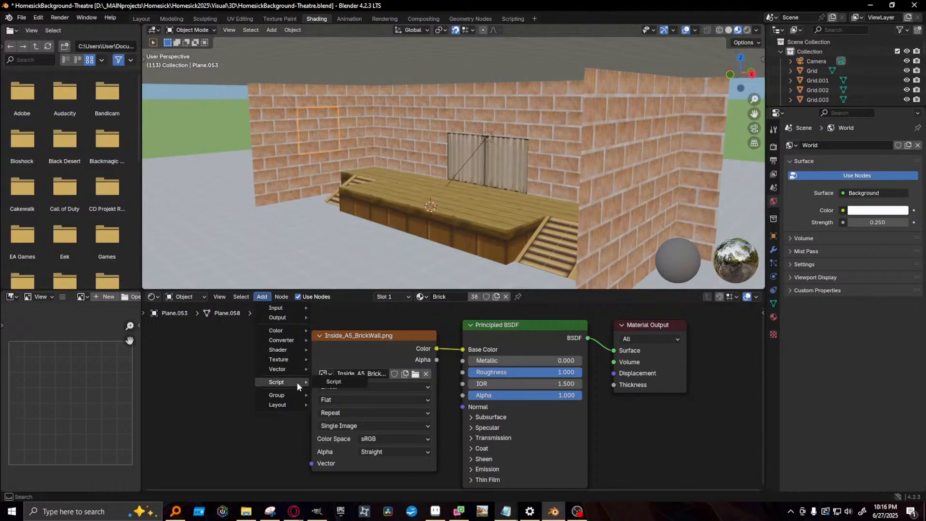
mouse_move(282, 329)
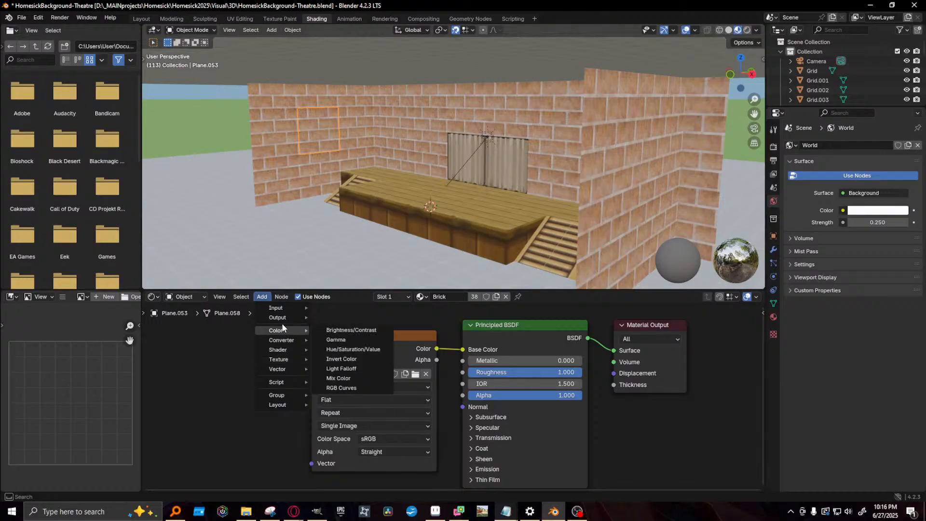
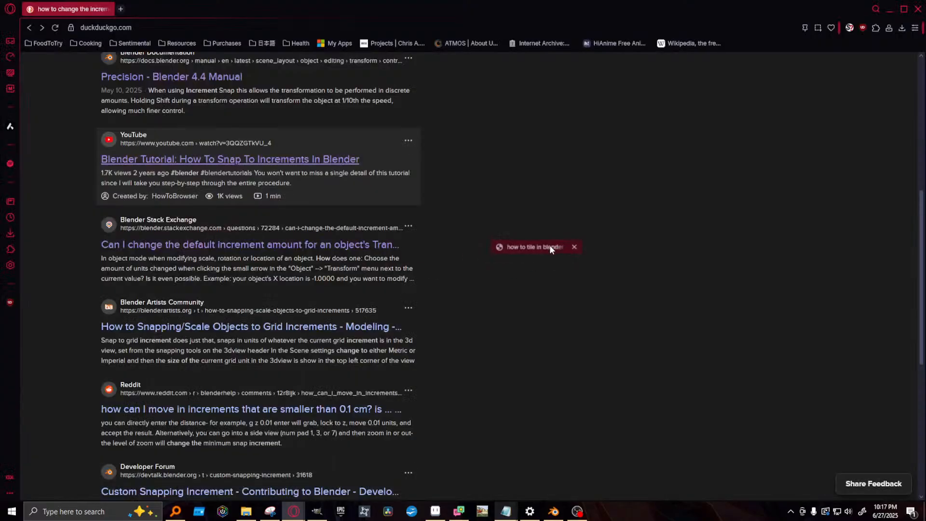
Step: Open the Blender Artists thread on tiling textures in the web browser and study its enlarged mapping node example and the texture scaling reply
left_click_drag(549, 245, 545, 245)
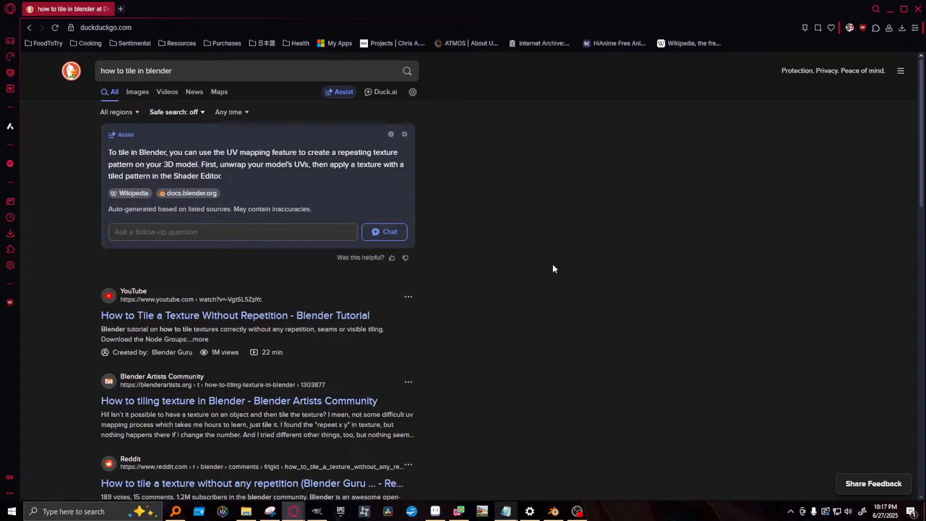
left_click(249, 401)
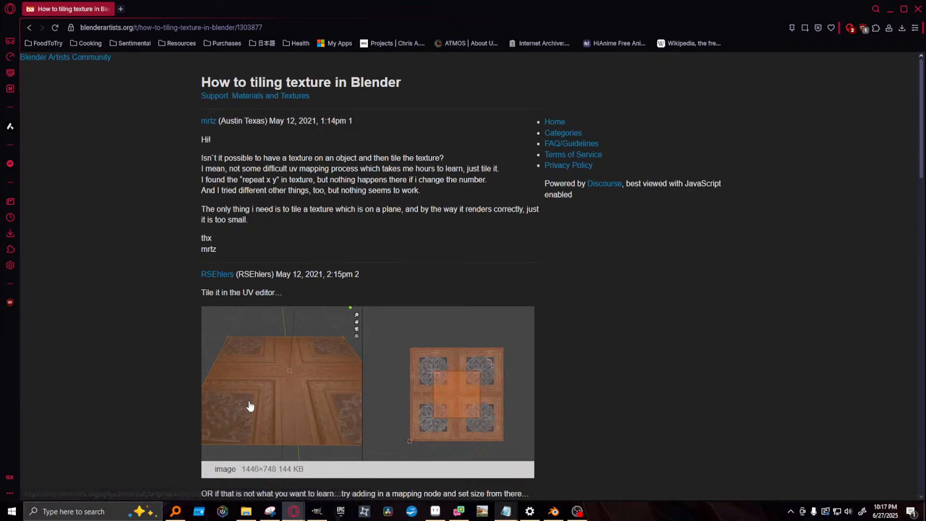
scroll(301, 324, "down", 4)
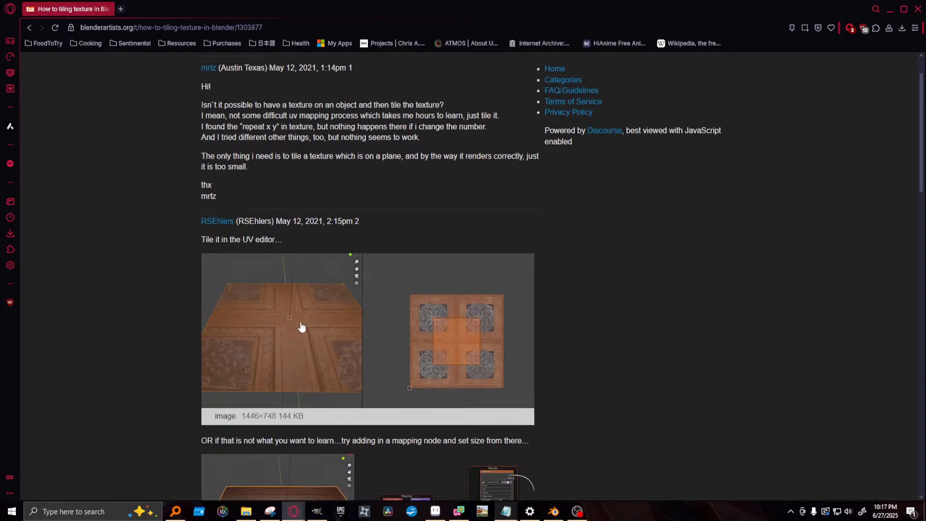
scroll(302, 336, "down", 3)
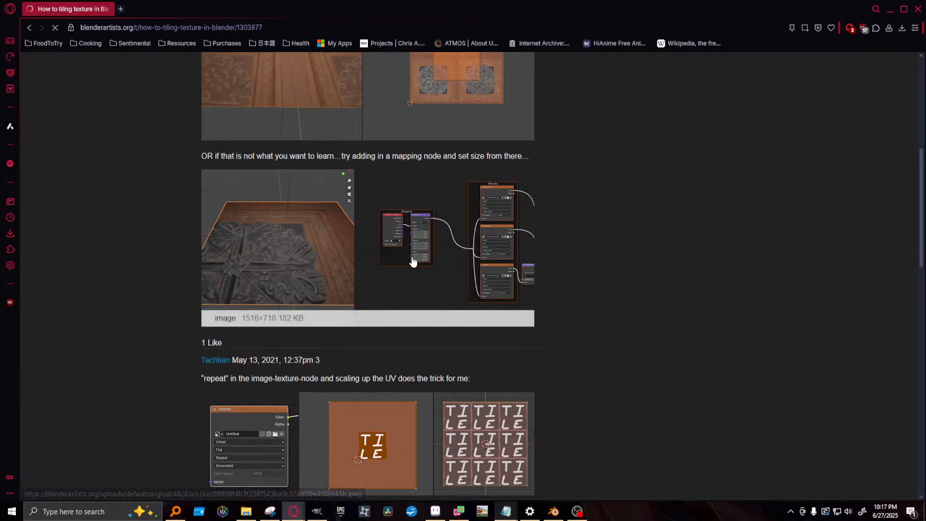
left_click(413, 261)
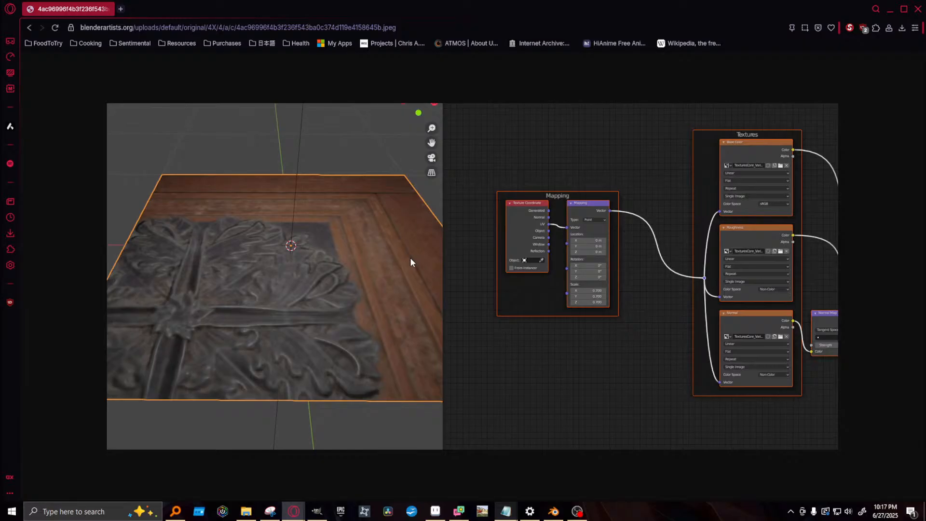
left_click(32, 28)
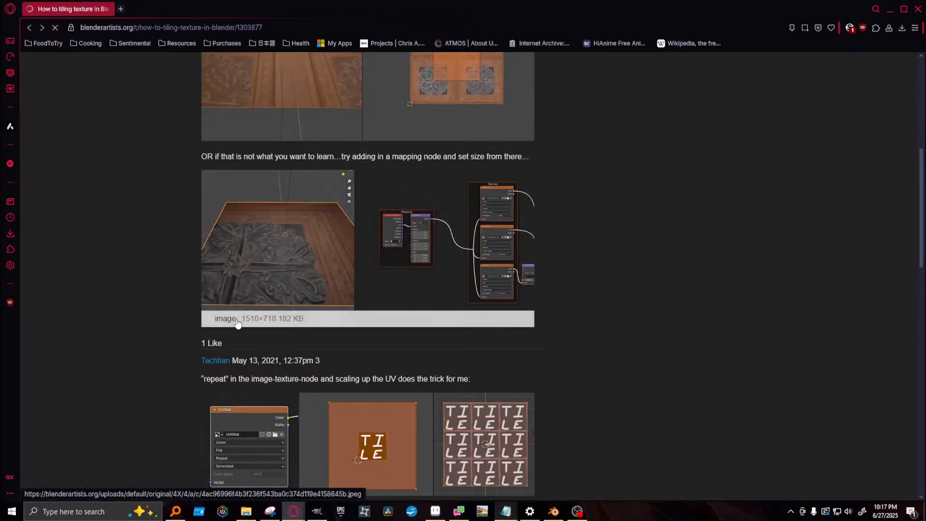
scroll(242, 320, "down", 5)
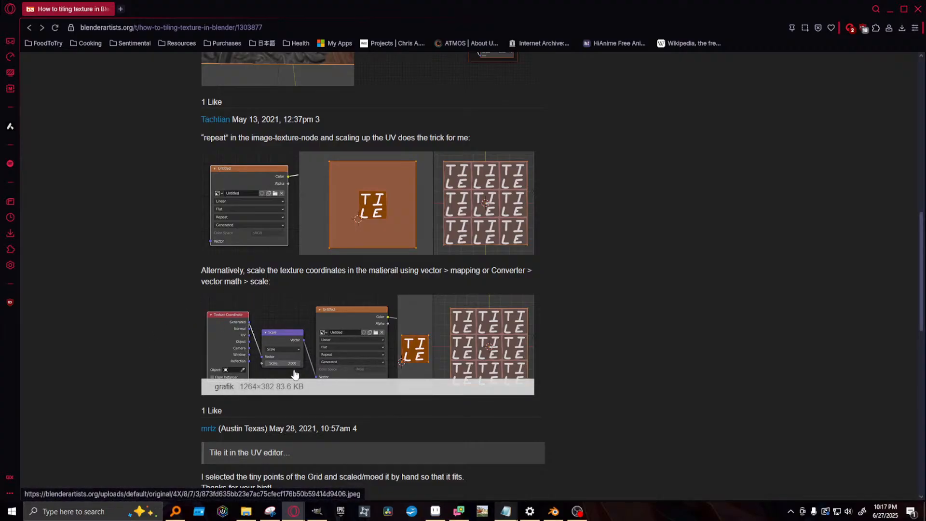
Step: Switch back to Blender and look through the Output, Texture and Vector node categories available for the Brick material
left_click(553, 512)
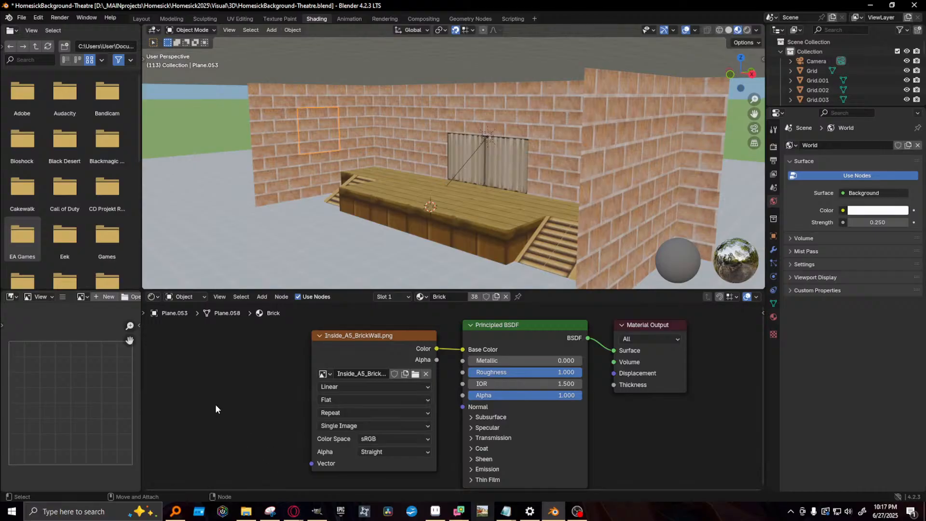
right_click(179, 371)
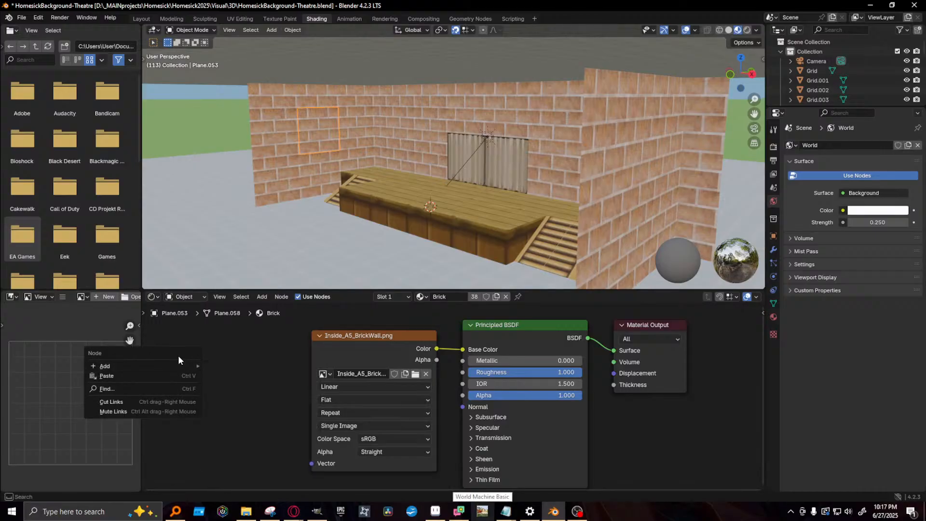
mouse_move(184, 370)
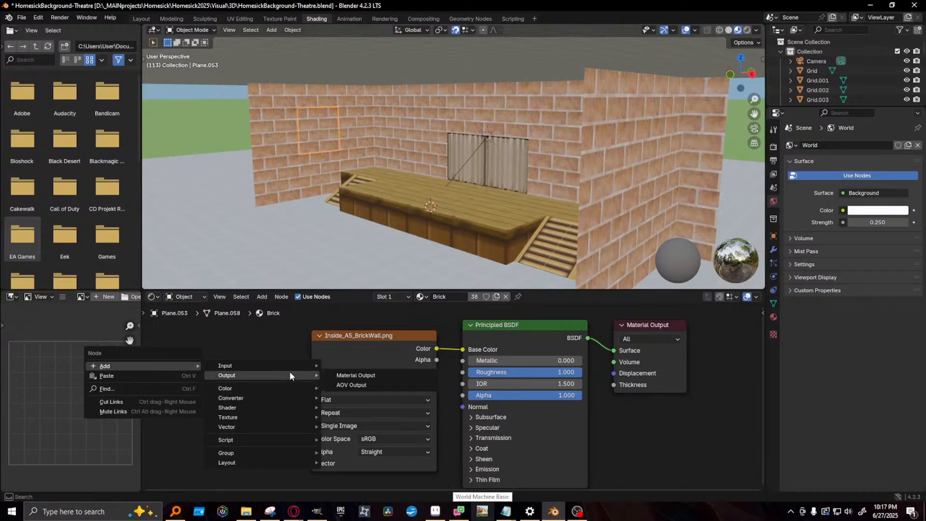
mouse_move(288, 366)
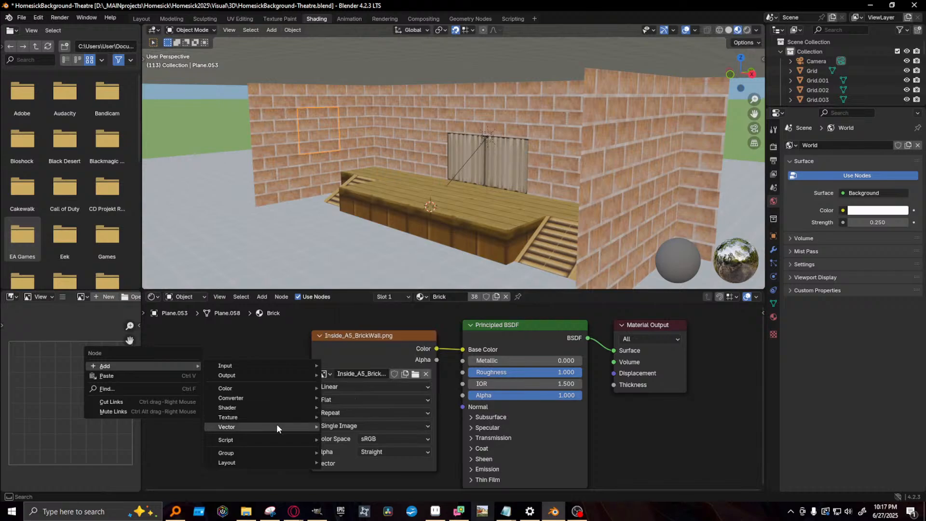
mouse_move(277, 417)
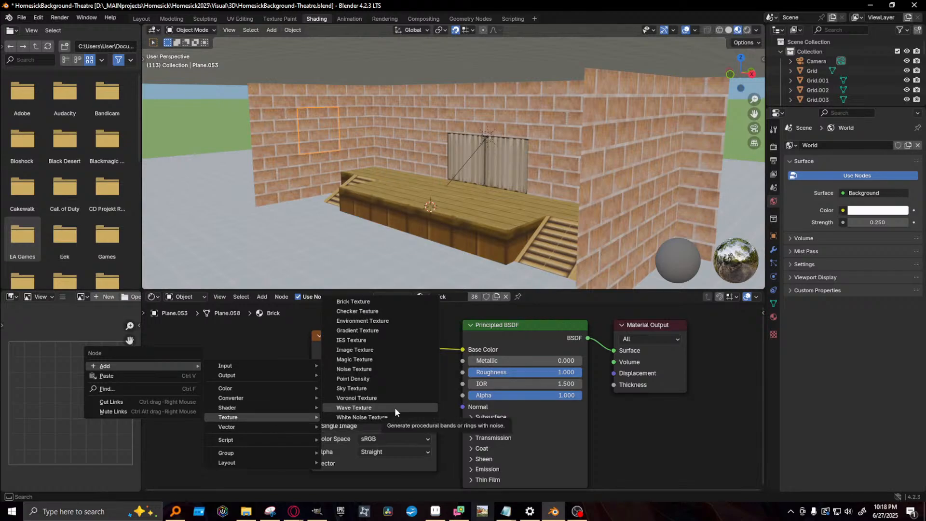
mouse_move(246, 430)
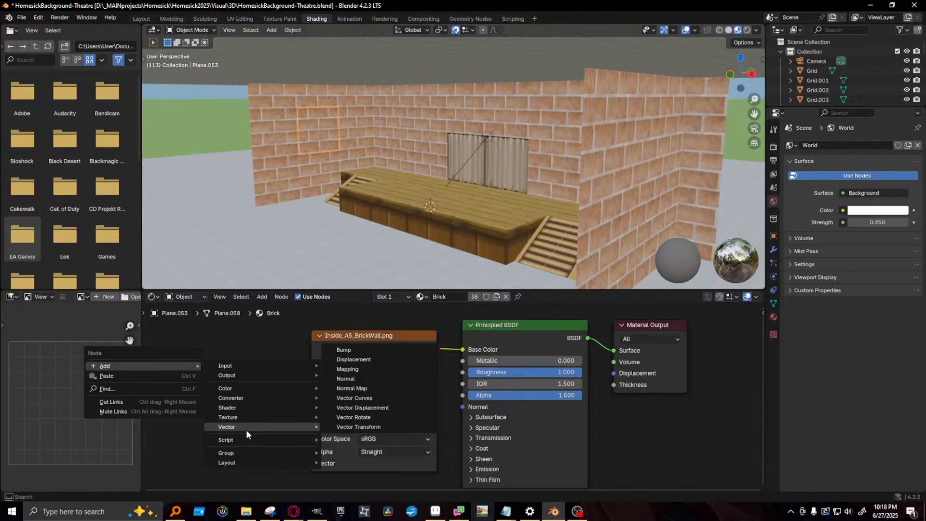
mouse_move(240, 446)
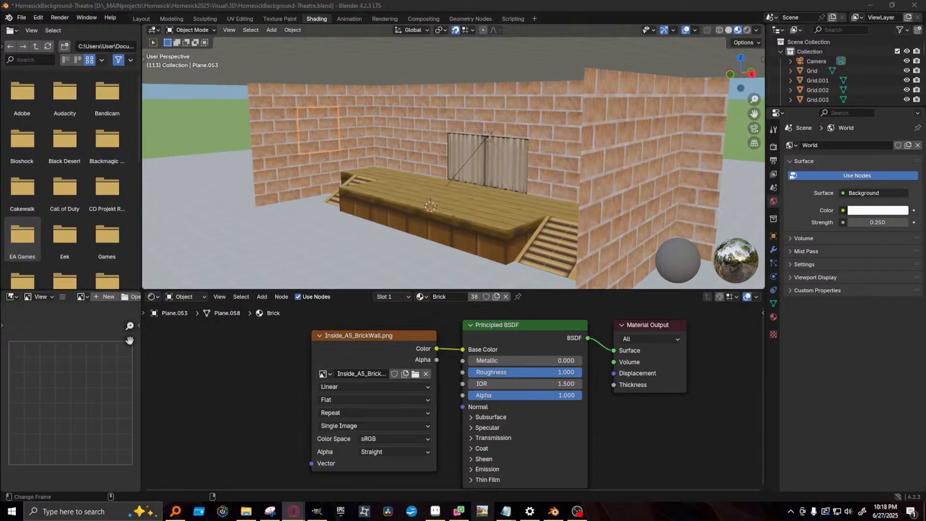
Step: Add a Texture Coordinate node to the Brick material and place it before the brick wall image texture
right_click(232, 354)
mouse_move(232, 354)
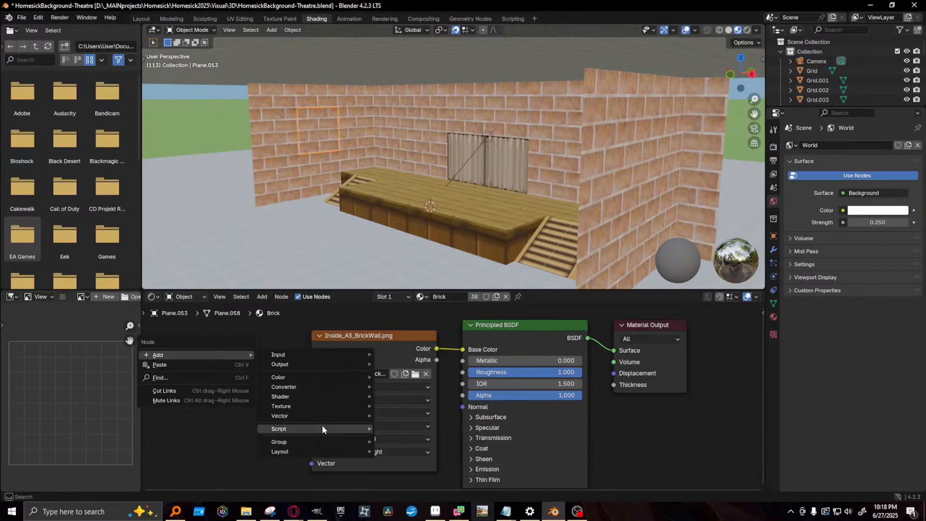
mouse_move(322, 414)
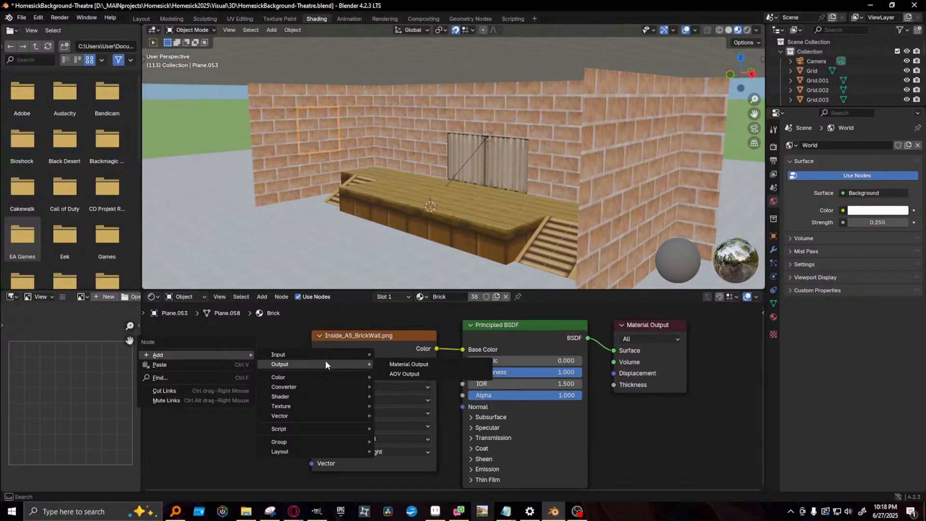
mouse_move(324, 356)
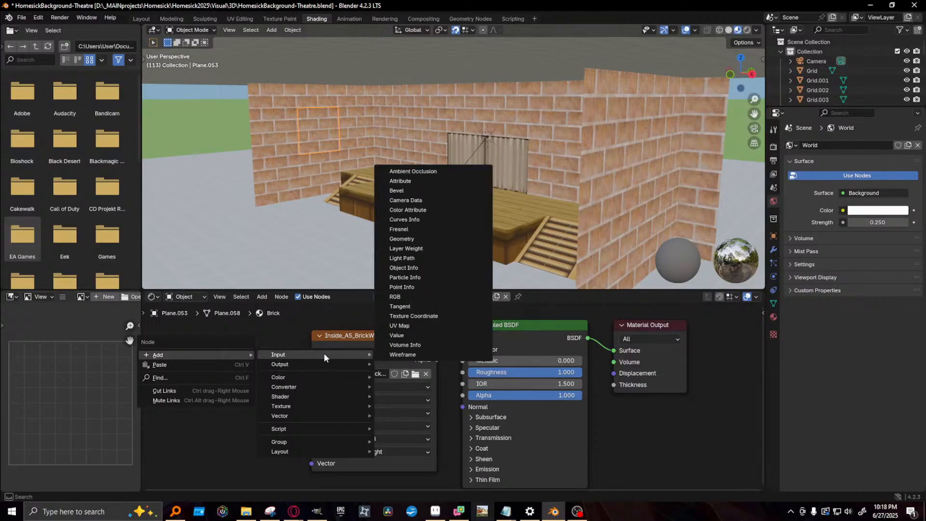
left_click(414, 316)
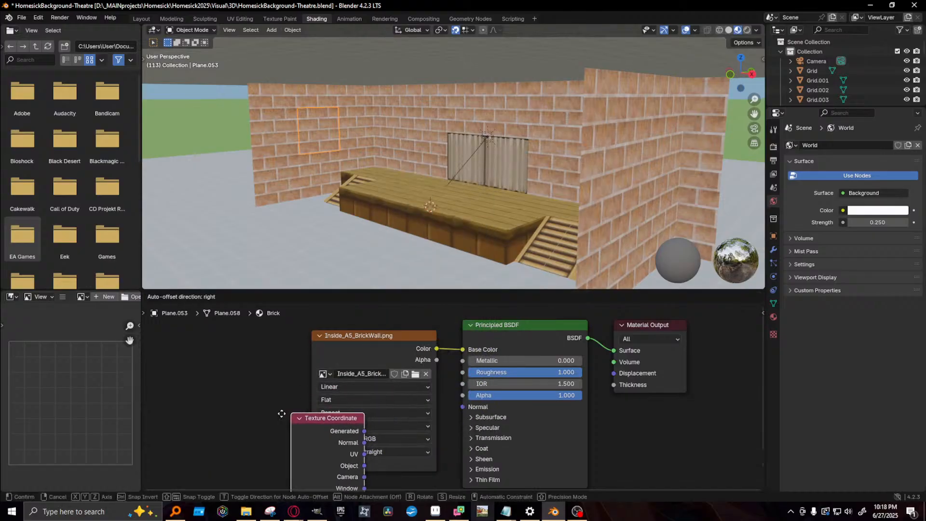
left_click(167, 347)
key("g")
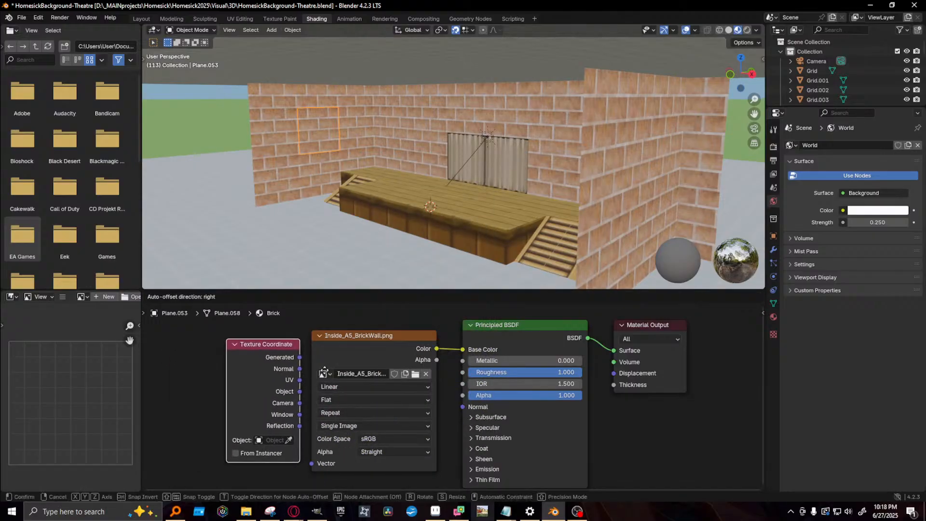
left_click(256, 365)
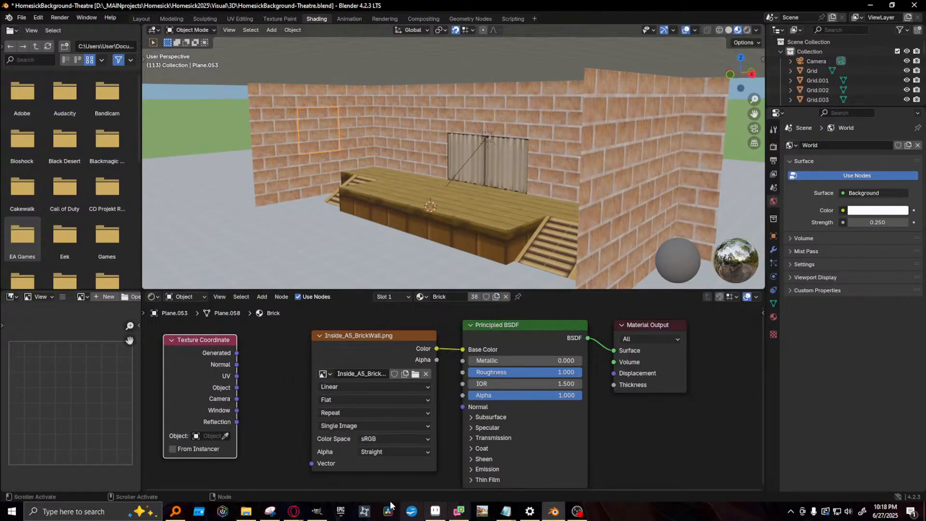
Step: Return to the tiling thread in the web browser and check how its examples connect Texture Coordinate, Mapping and image texture nodes
left_click(501, 470)
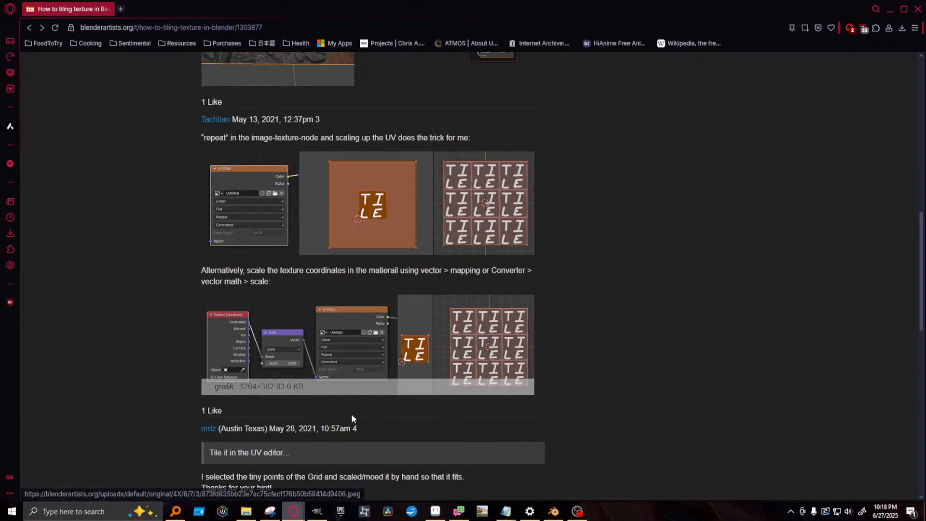
scroll(598, 241, "down", 2)
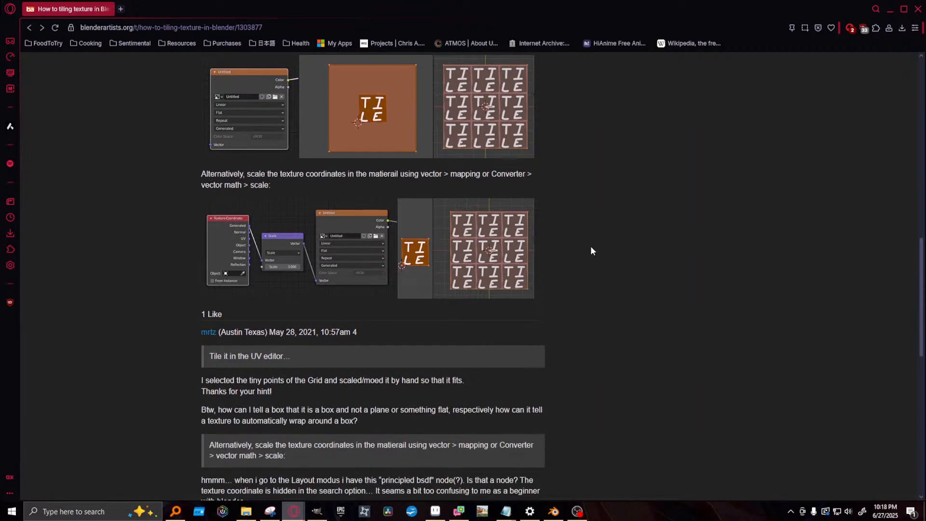
scroll(593, 248, "up", 9)
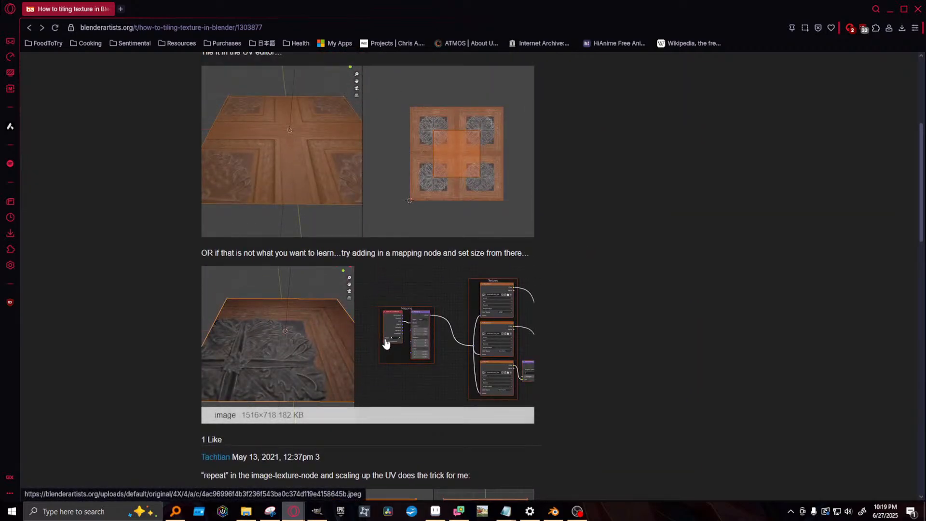
left_click(414, 319)
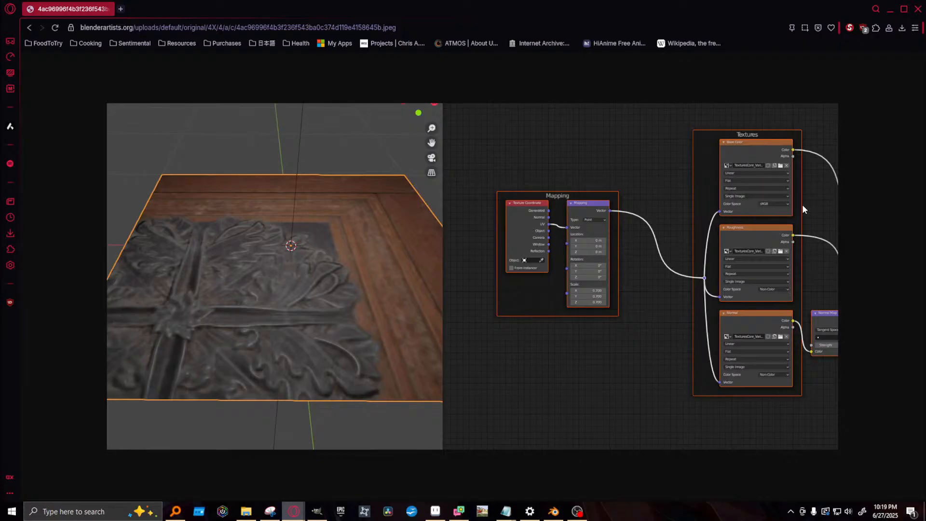
left_click(34, 29)
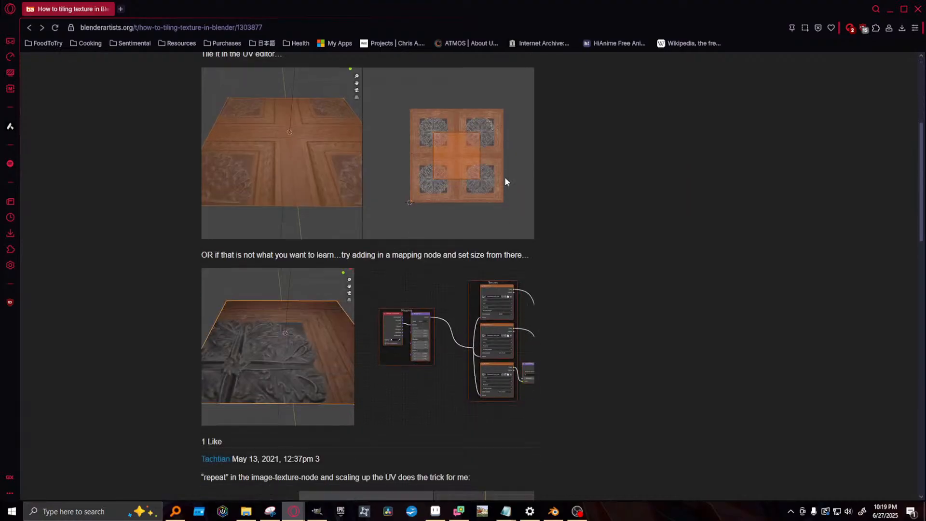
Step: Back in Blender, move the Texture Coordinate node farther from the image texture and link its Generated output to the texture's Vector input
key("alt+Tab")
right_click(248, 360)
mouse_move(248, 360)
mouse_move(307, 363)
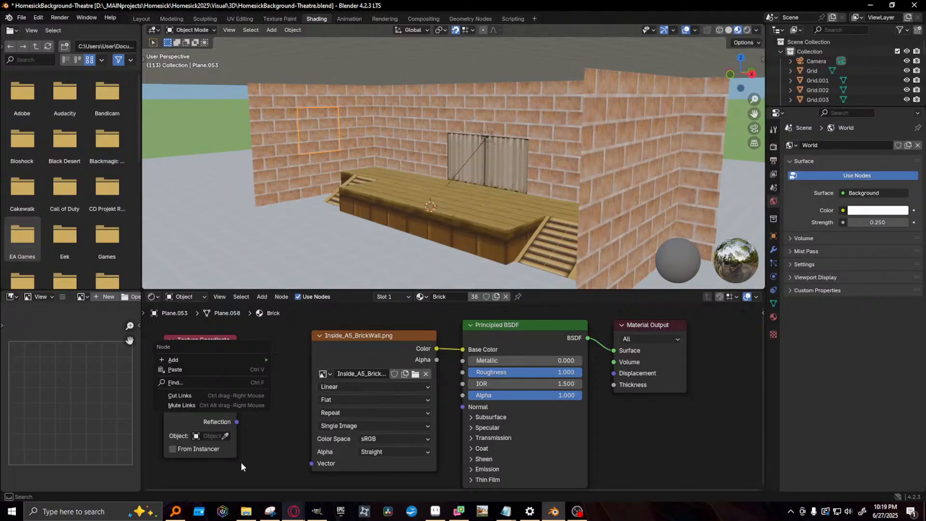
middle_click_drag(271, 430, 335, 392)
left_click_drag(256, 347, 215, 366)
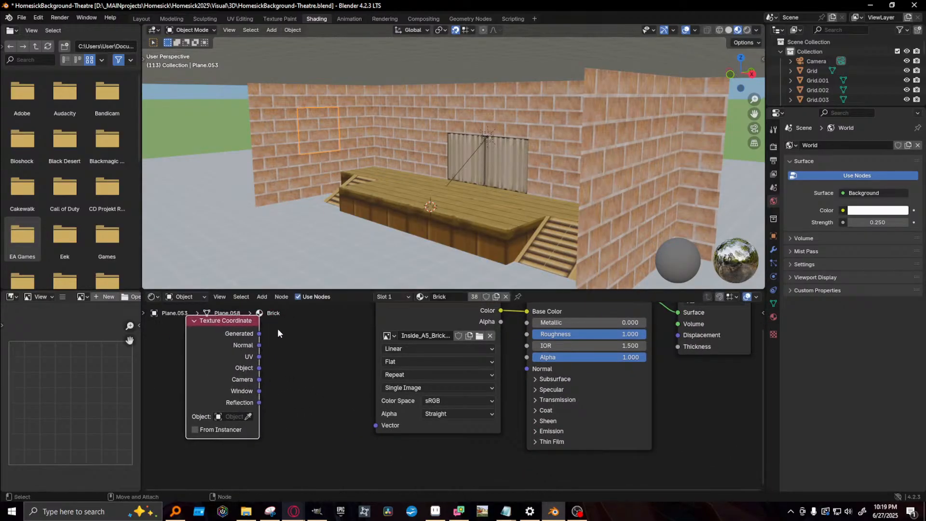
left_click_drag(259, 334, 382, 430)
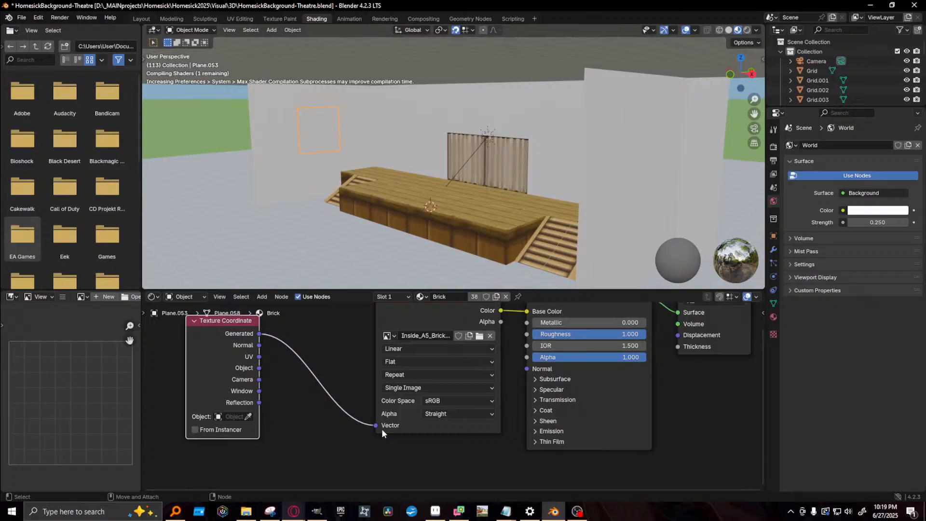
key("g")
left_click(306, 391)
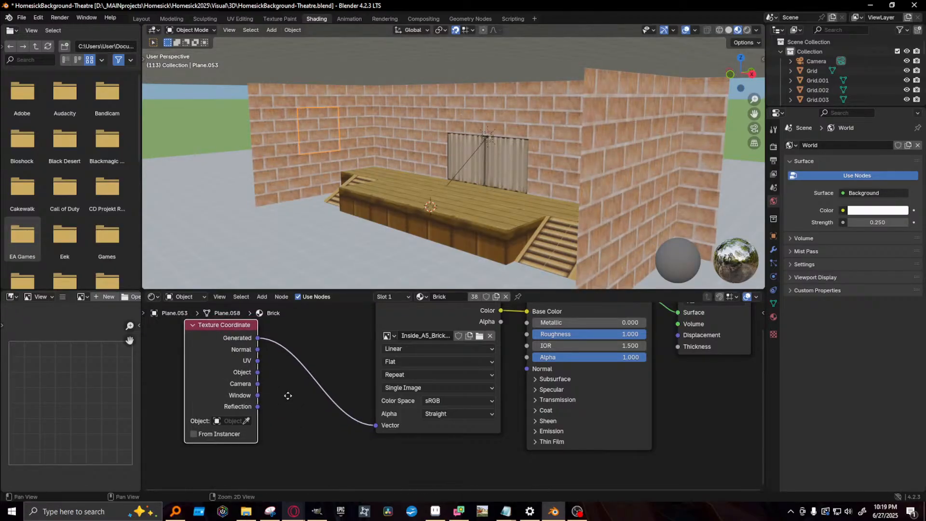
middle_click_drag(293, 376, 334, 430)
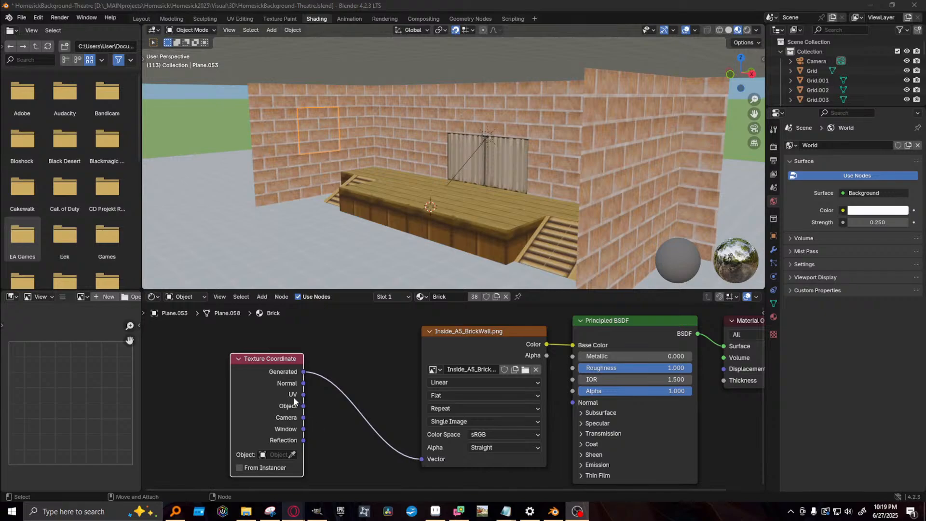
Step: Look through the Input, Script and Group node categories for a node to put between Texture Coordinate and the image texture
left_click(256, 365)
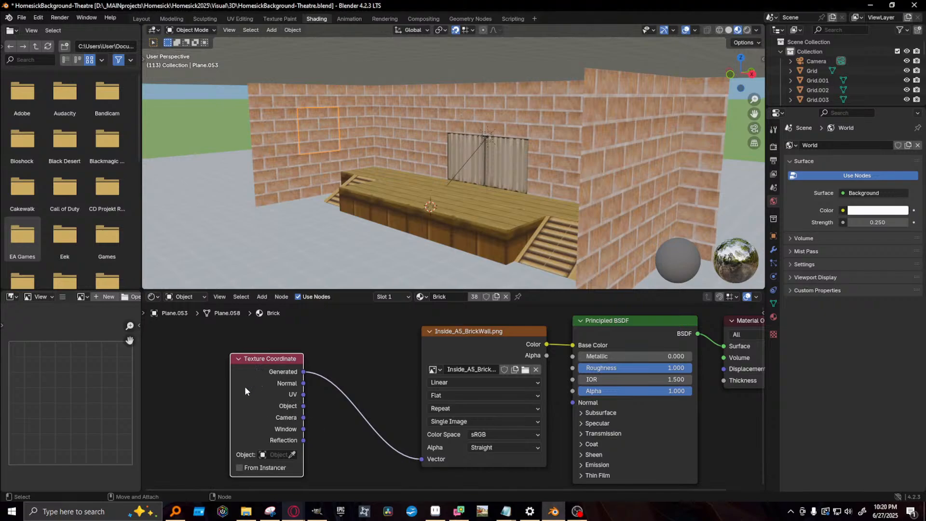
right_click(313, 436)
mouse_move(314, 436)
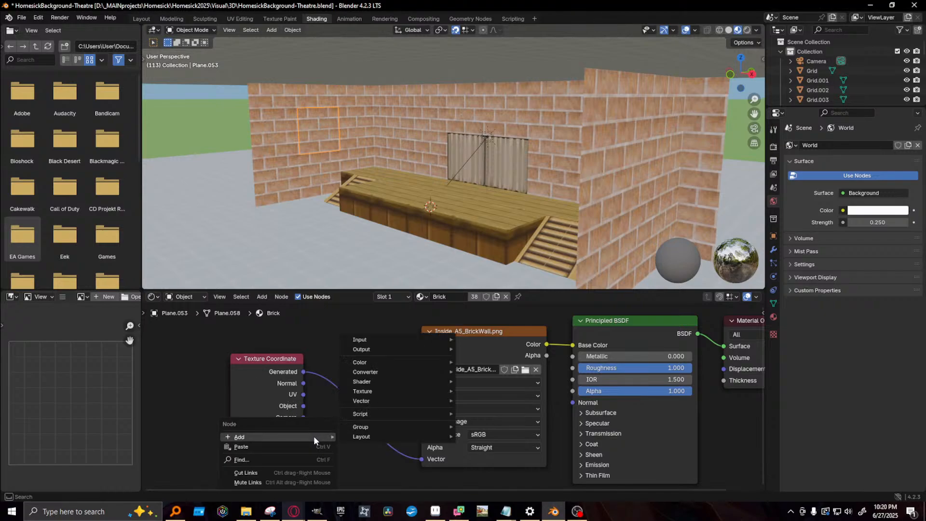
mouse_move(410, 338)
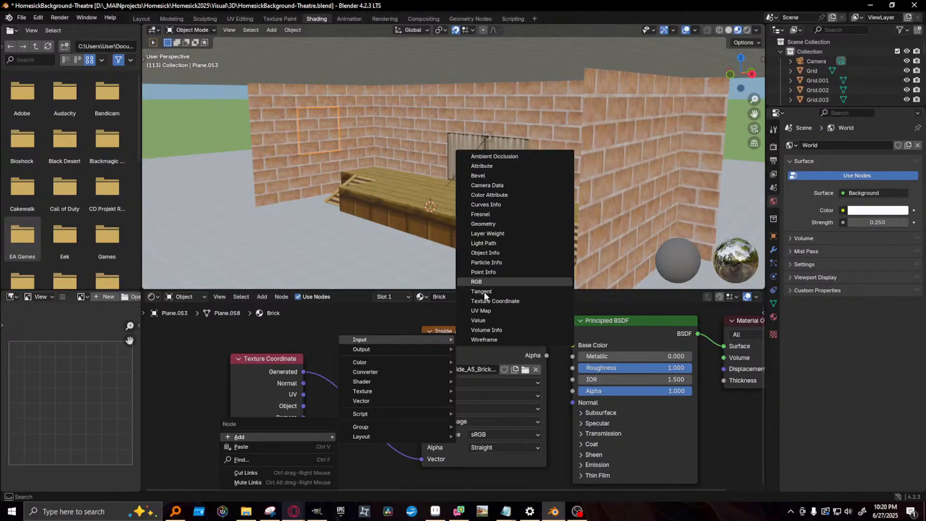
mouse_move(368, 351)
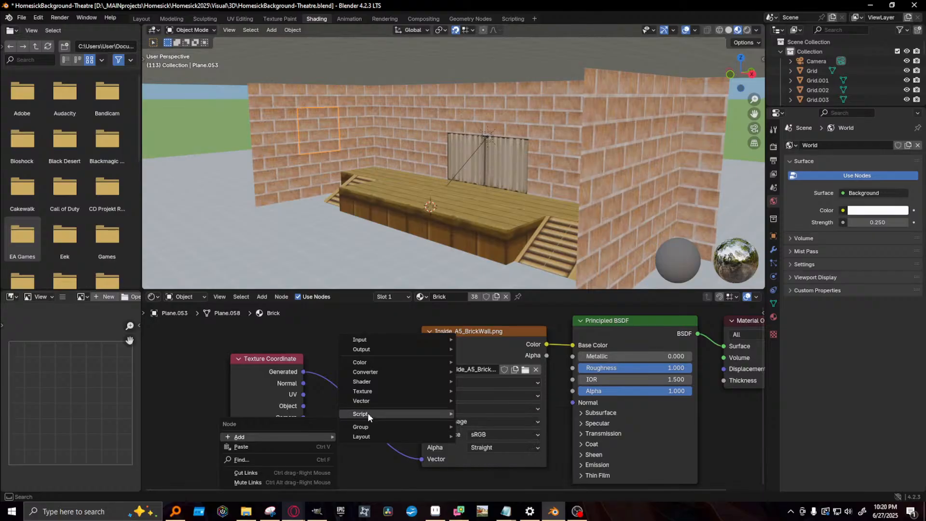
mouse_move(361, 428)
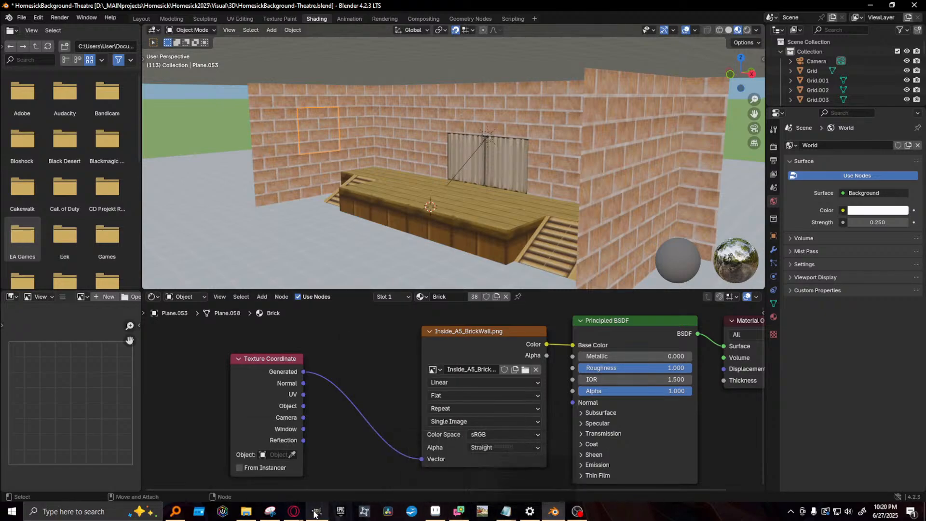
Step: Return to the tiling thread in the web browser and examine the enlarged Vector Math Scale node example
left_click(295, 514)
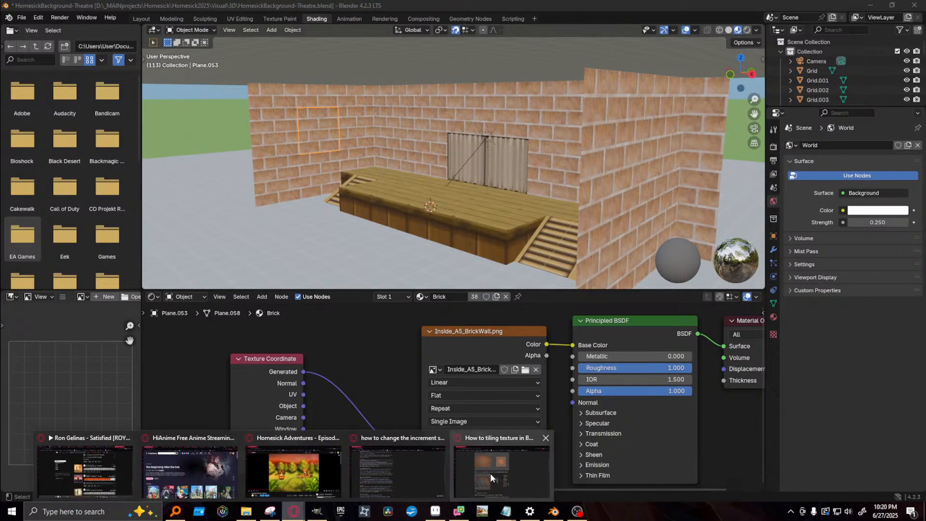
left_click(490, 472)
scroll(367, 401, "down", 5)
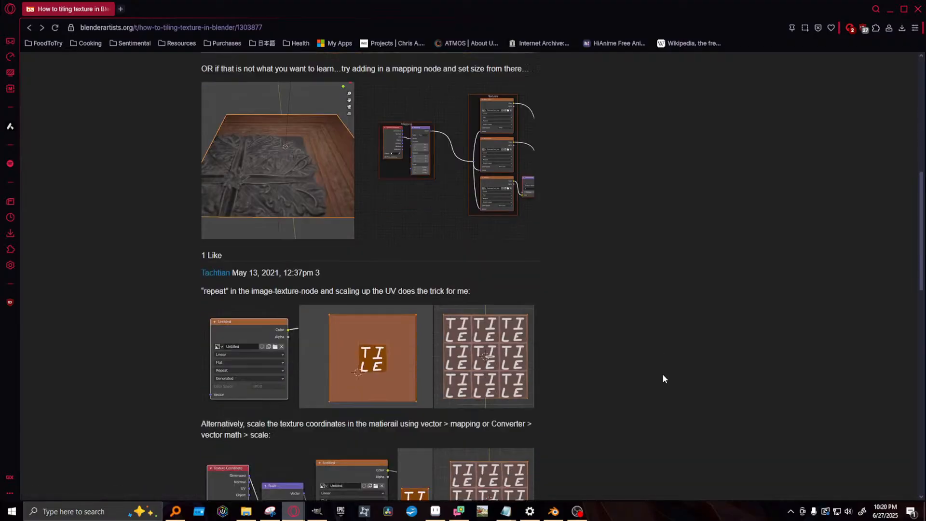
scroll(401, 318, "down", 4)
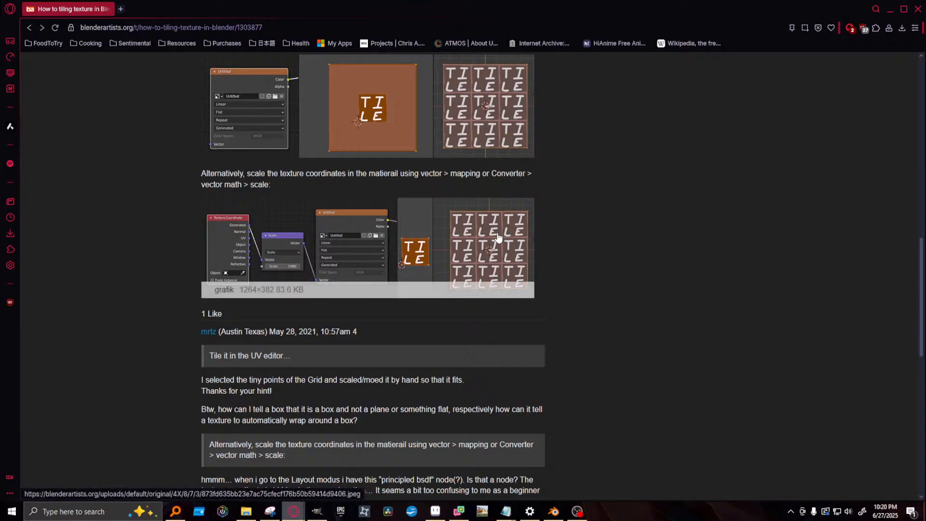
left_click(284, 269)
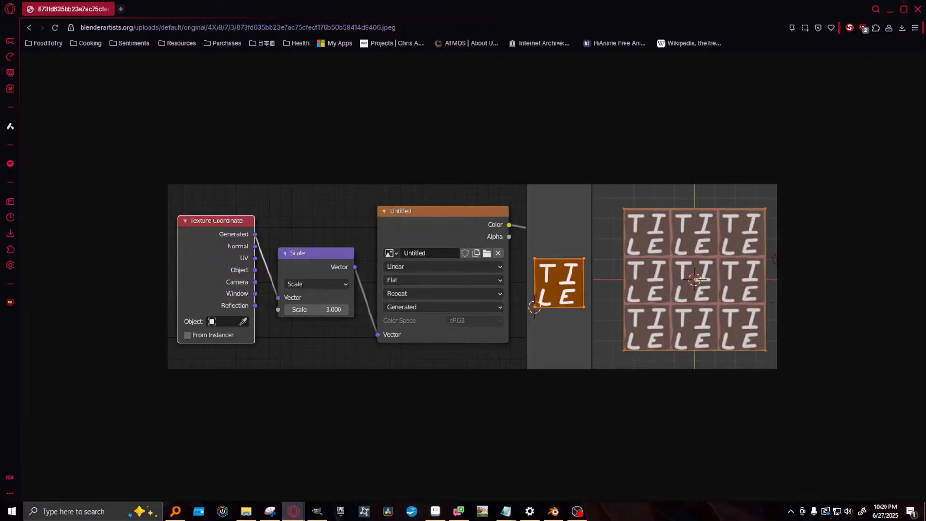
left_click(31, 28)
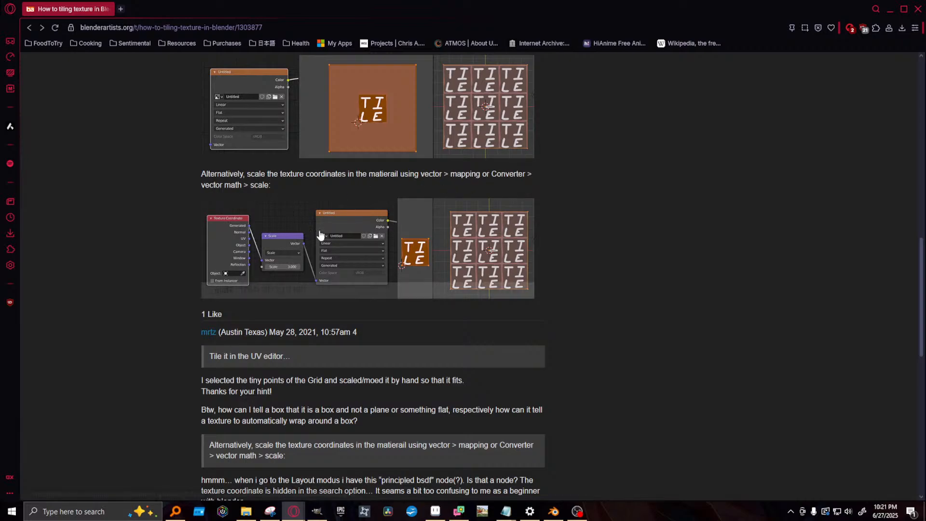
Step: Back in Blender, add a Vector Math Scale node fed by the Texture Coordinate's Generated output and place it before the brick image texture
mouse_move(588, 516)
mouse_move(554, 510)
left_click(556, 493)
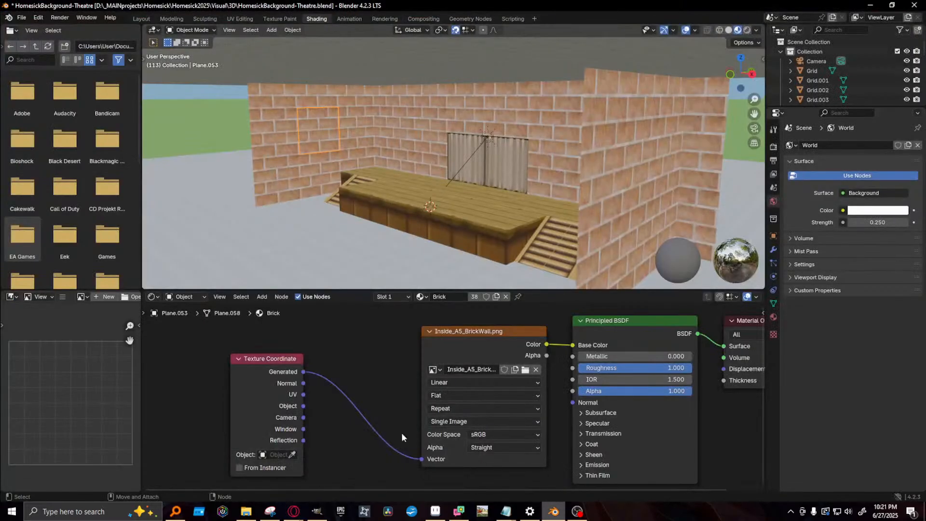
left_click_drag(302, 369, 357, 345)
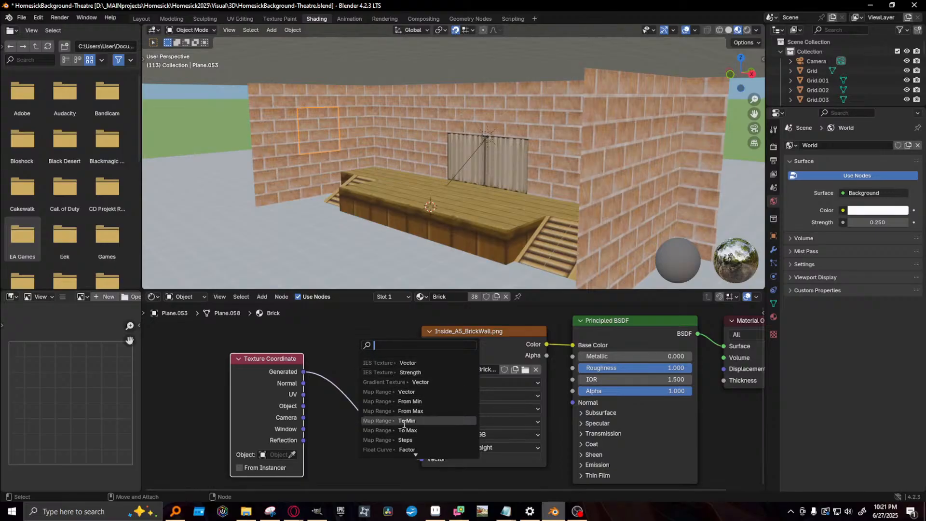
scroll(408, 435, "down", 5)
scroll(408, 433, "down", 11)
scroll(448, 430, "down", 3)
scroll(454, 430, "down", 20)
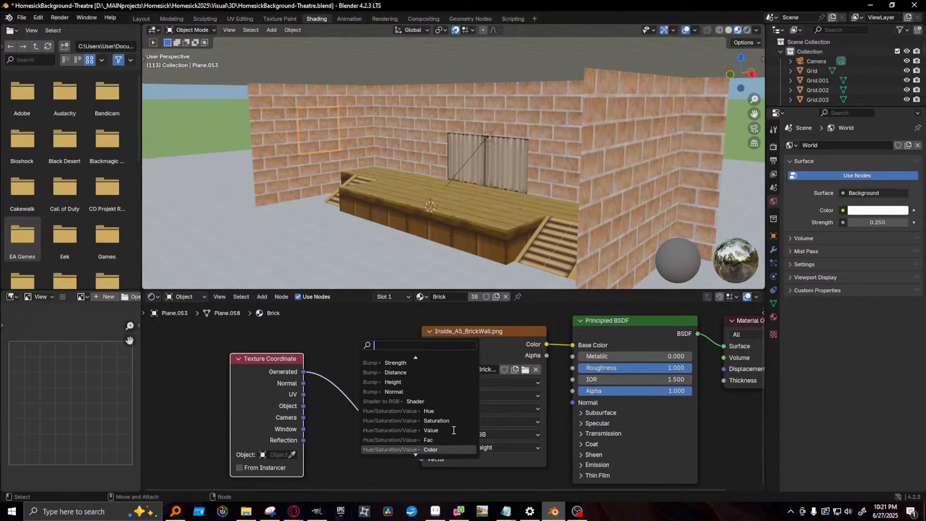
scroll(454, 430, "down", 3)
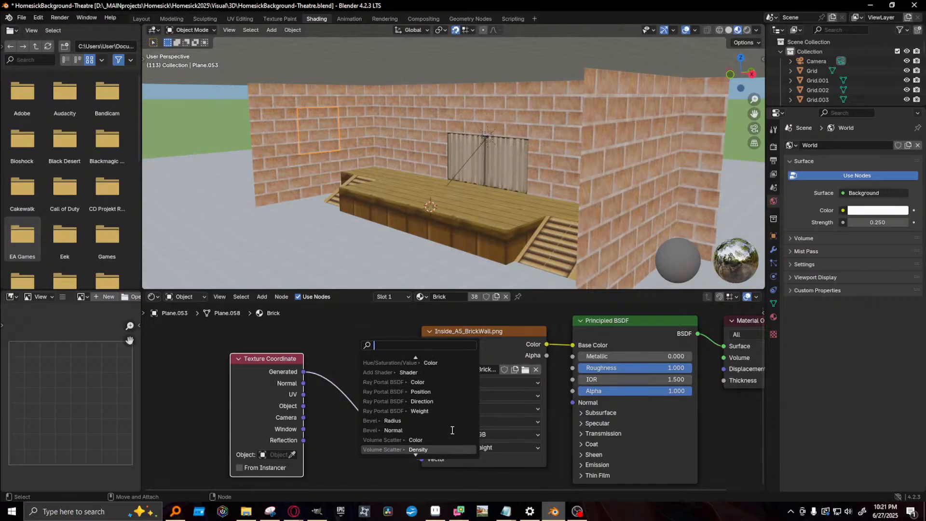
scroll(452, 431, "down", 3)
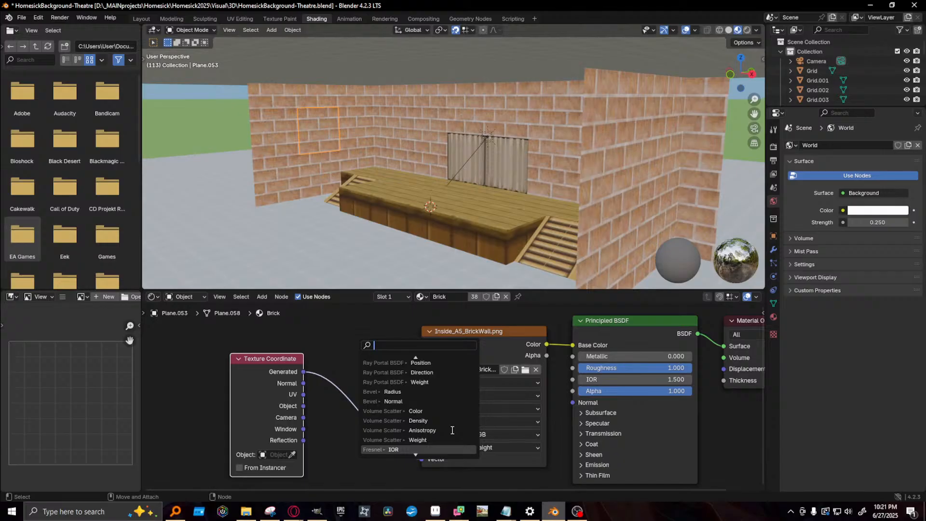
type("scale")
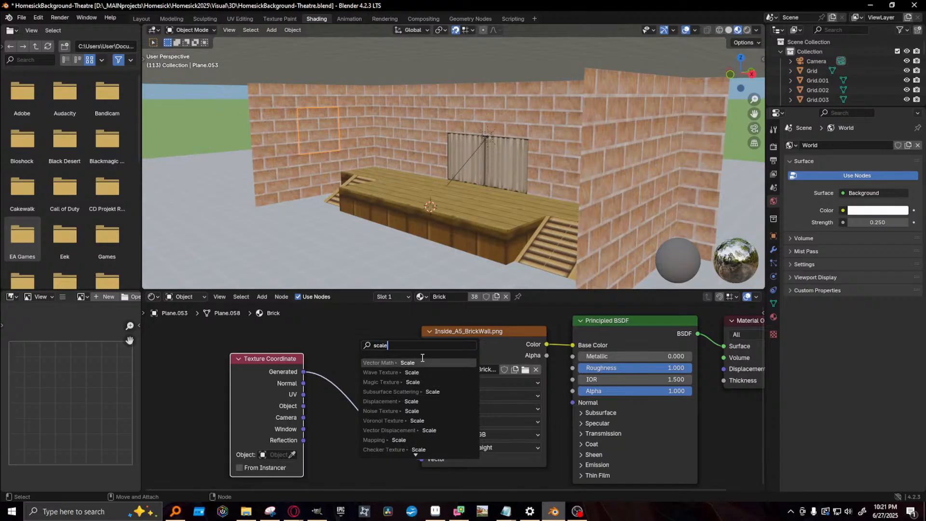
left_click(416, 362)
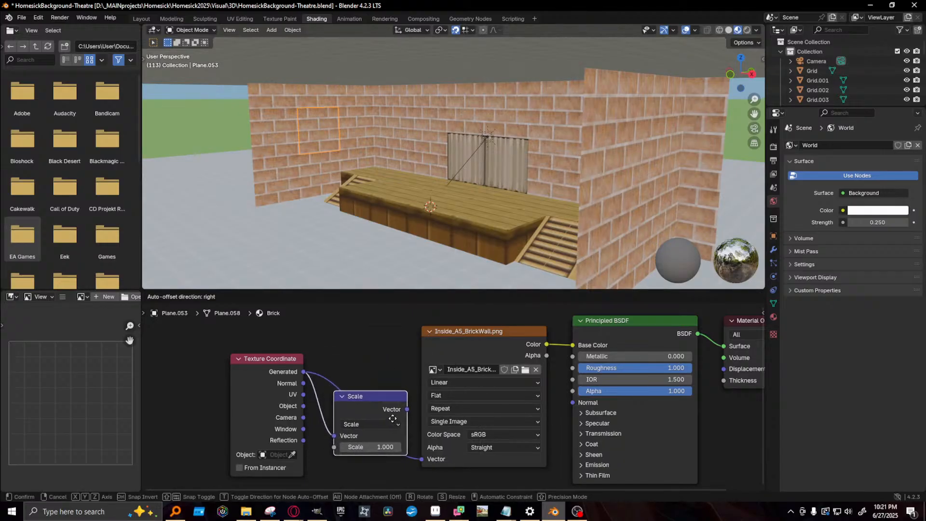
left_click(393, 418)
Step: Link the Scale node's Vector output to the brick image texture's Vector input and set the scale to 2
left_click_drag(406, 409, 410, 431)
left_click_drag(425, 462, 422, 459)
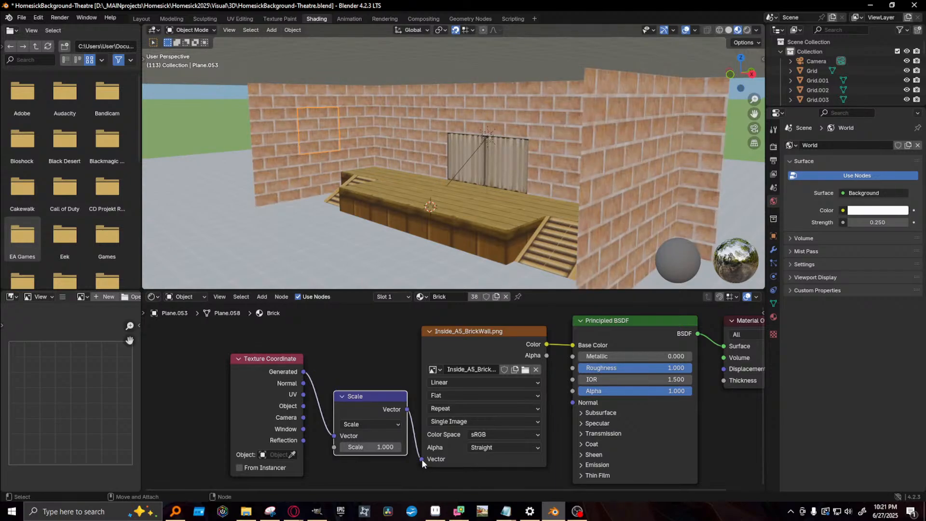
left_click(385, 448)
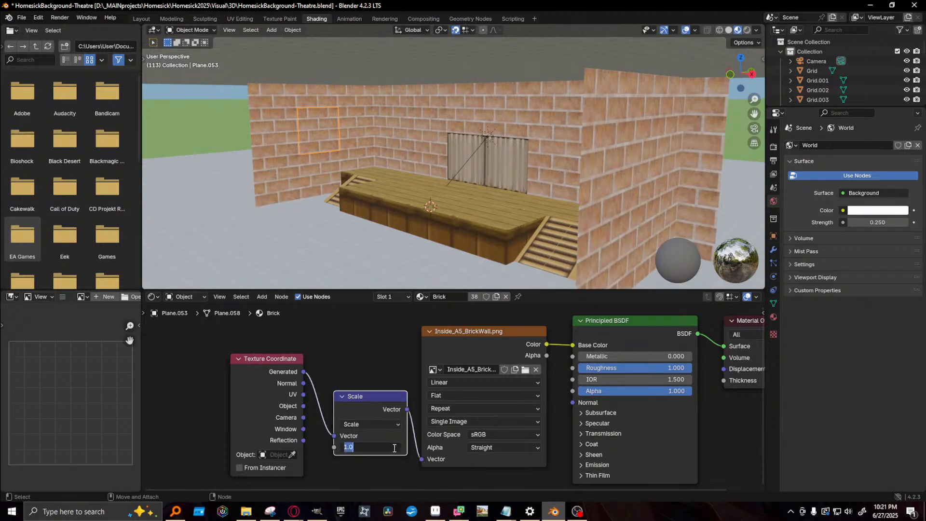
type("2")
key("Return")
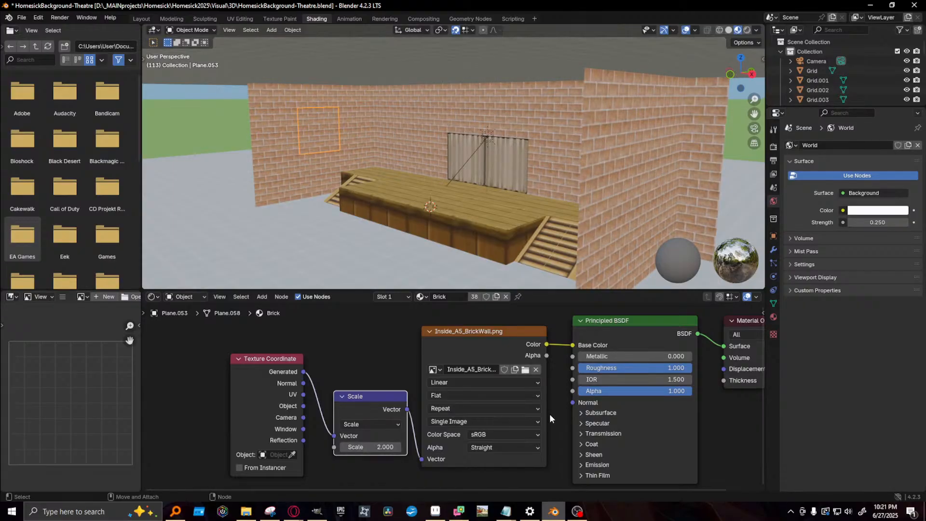
Step: Inspect the brick wall tiling around the stage in the Shading and Layout workspaces
left_click(586, 40)
middle_click_drag(422, 209, 409, 194)
scroll(409, 194, "down", 1)
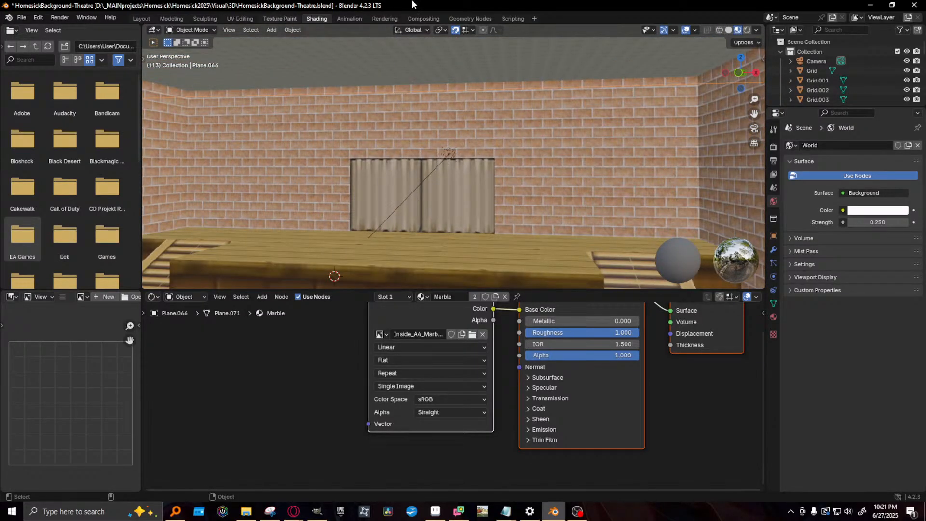
left_click(145, 20)
mouse_move(406, 214)
left_mouse_down("alt")
mouse_move(363, 216)
mouse_move(324, 202)
left_mouse_up("alt")
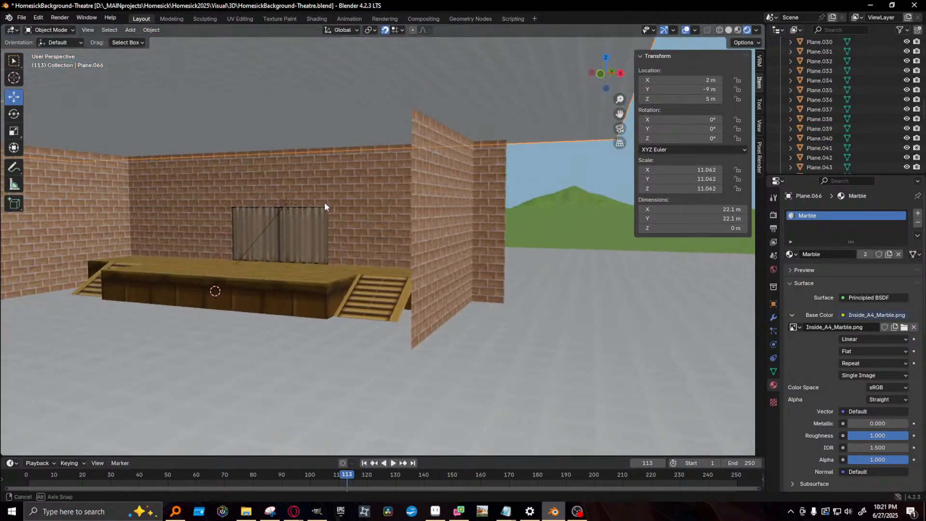
left_click(281, 270)
key("f")
scroll(280, 271, "down", 3)
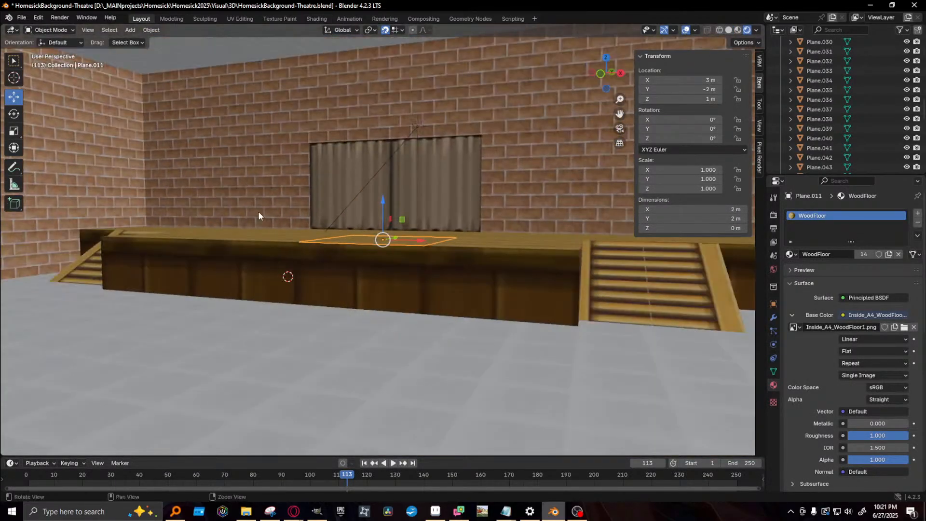
middle_click_drag(259, 212, 264, 312, "alt")
left_click_drag(264, 312, 283, 282, "alt")
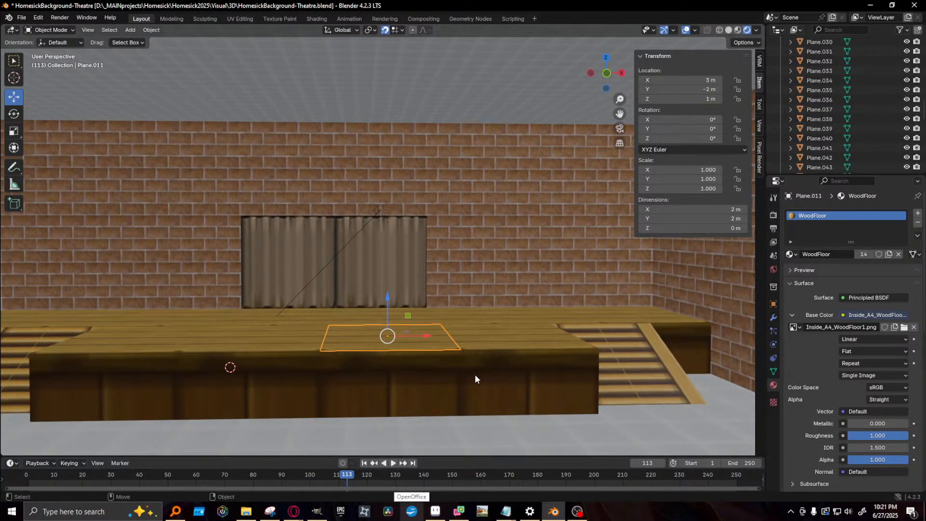
Step: Close the tiling thread's browser window, bring the thread up once more to check its opening posts, and leave the browser
mouse_move(577, 503)
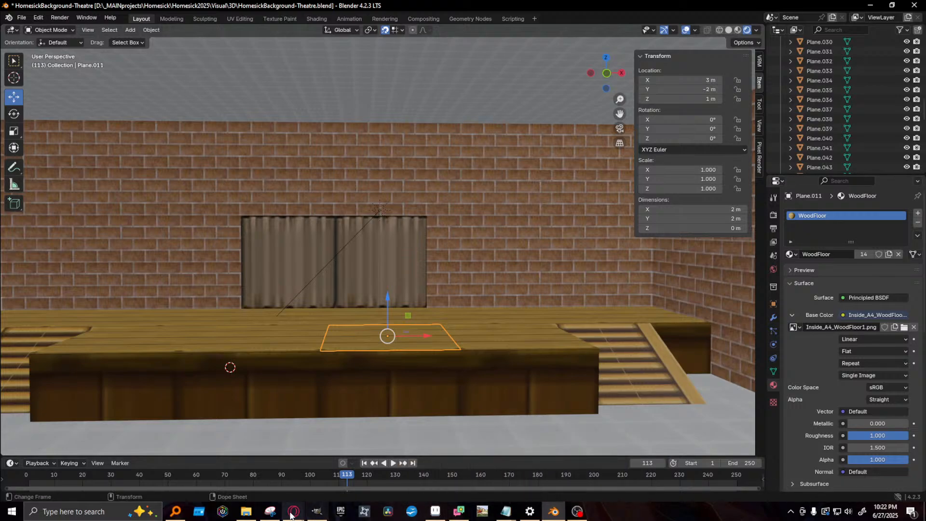
mouse_move(293, 516)
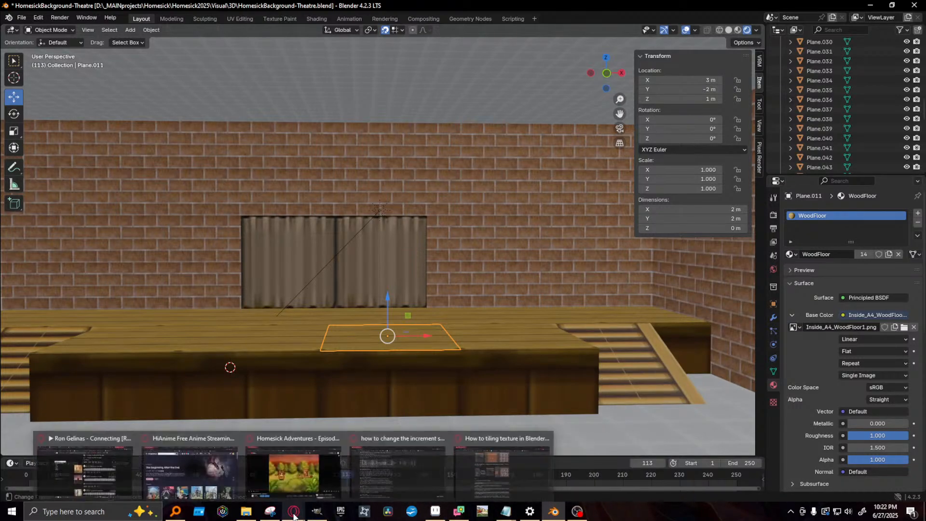
left_click(502, 470)
left_click(915, 17)
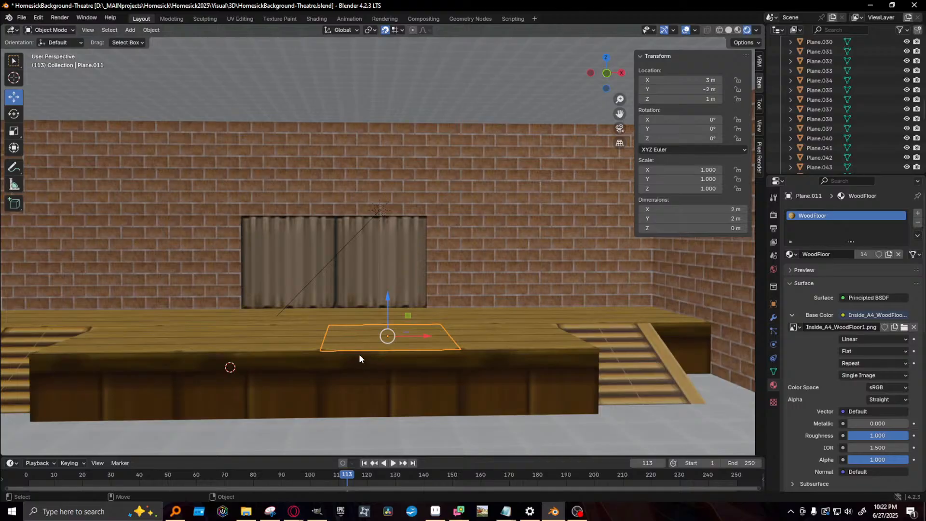
mouse_move(294, 511)
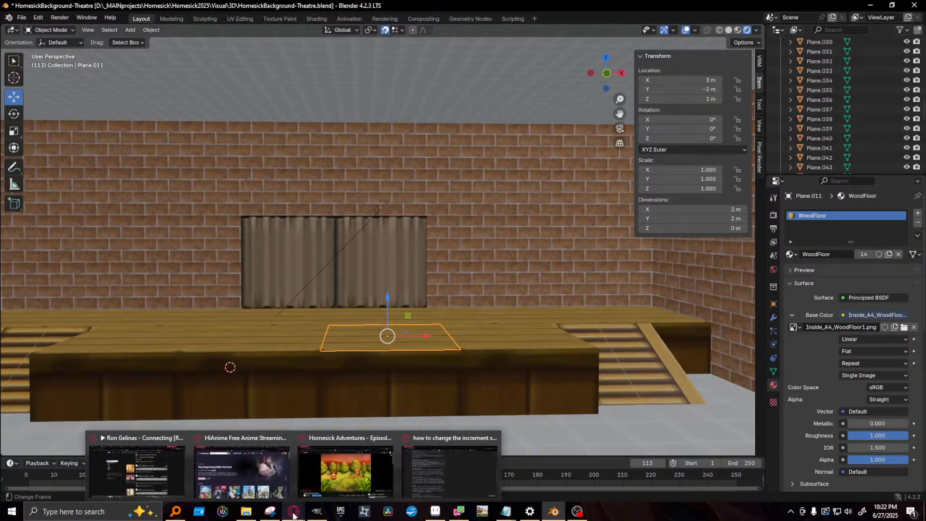
left_click(439, 462)
key("alt+Left")
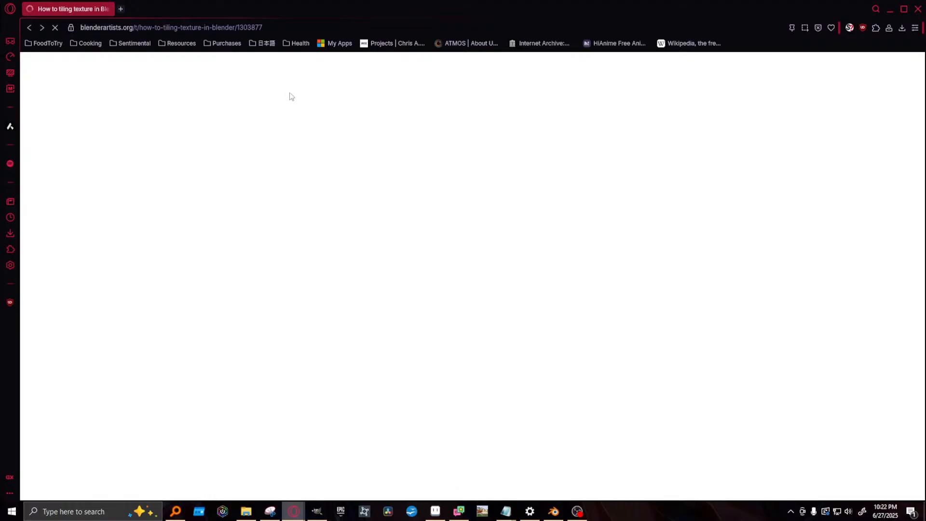
scroll(525, 248, "up", 13)
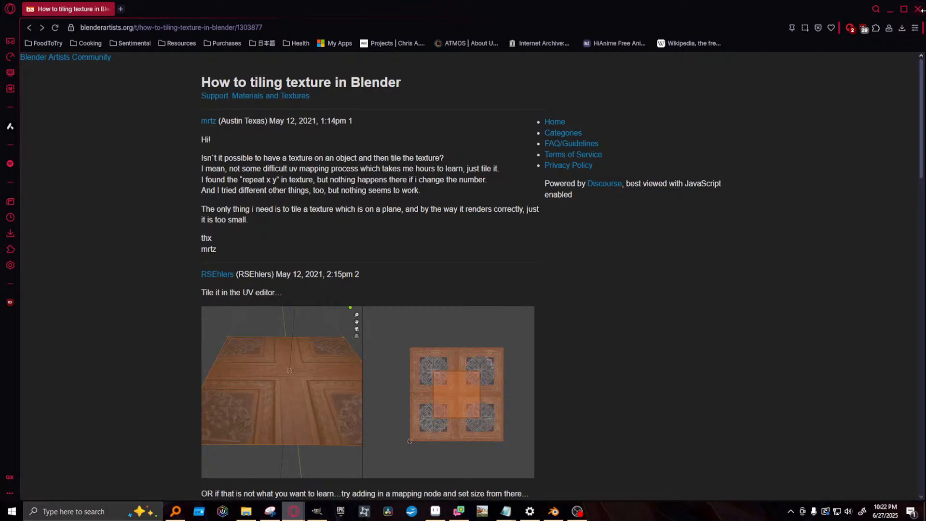
key("alt+Left")
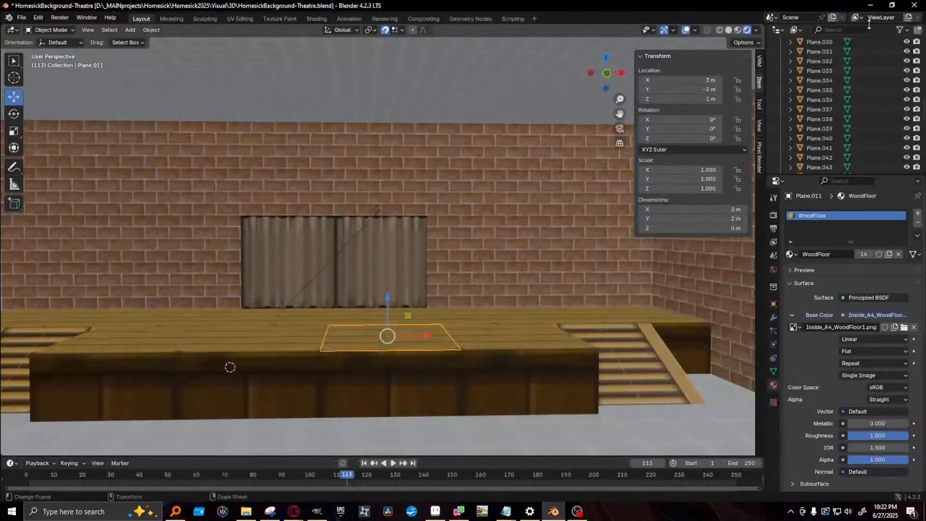
left_click(890, 9)
Step: Select a wood floor plane on the stage and, in Shading, move its WoodFloor image texture node away from the Principled BSDF
mouse_move(451, 328)
middle_mouse_down()
mouse_move(494, 328)
mouse_move(452, 329)
middle_mouse_up()
left_click(250, 417)
scroll(255, 415, "down", 5)
scroll(271, 408, "up", 6)
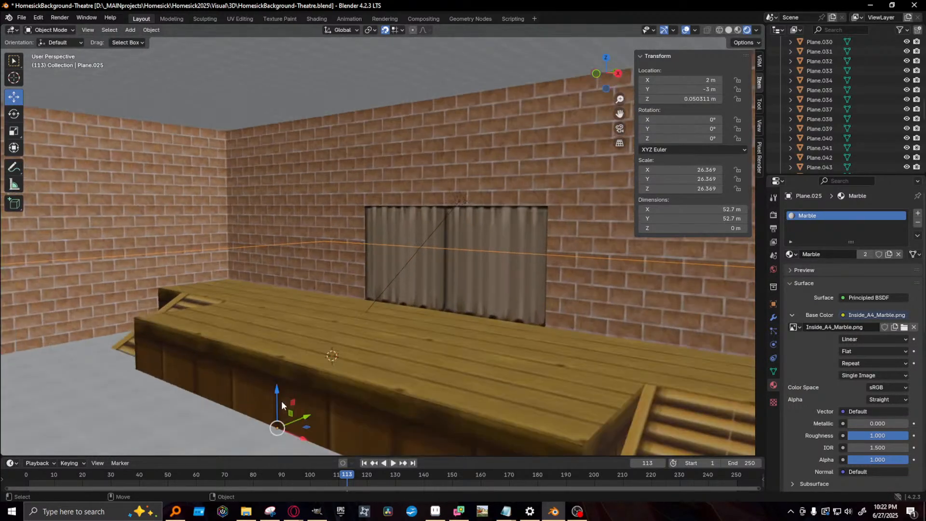
left_click(366, 363)
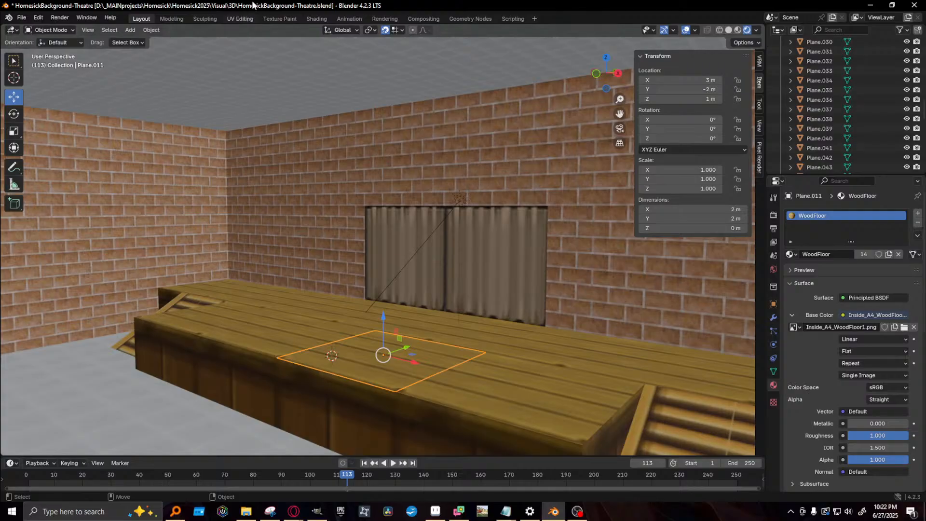
left_click(309, 19)
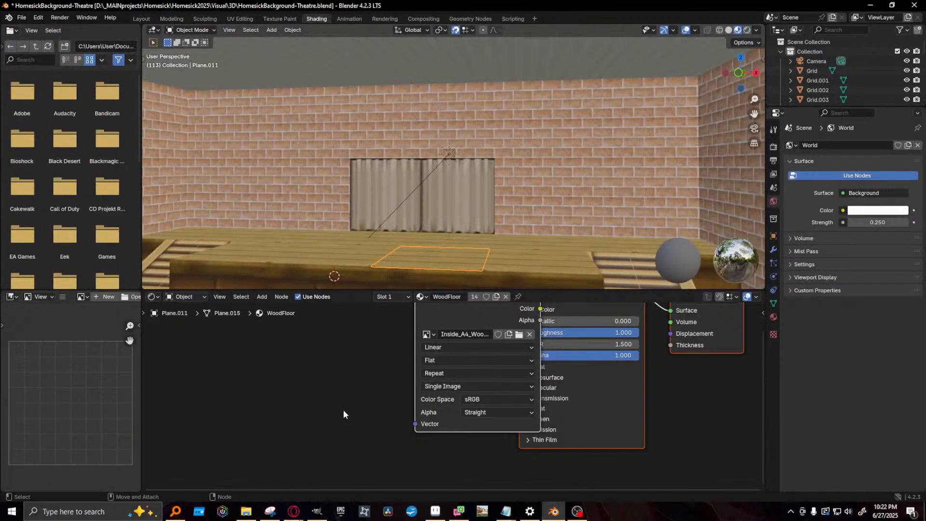
scroll(354, 389, "down", 2)
left_click_drag(443, 332, 380, 327)
left_click(430, 317)
left_click(436, 327)
middle_click_drag(263, 407, 331, 402)
Step: Check the brick wall's node setup for reference, and add a Texture Coordinate node to a stage floor plane's WoodFloor material
right_click(250, 359)
mouse_move(247, 360)
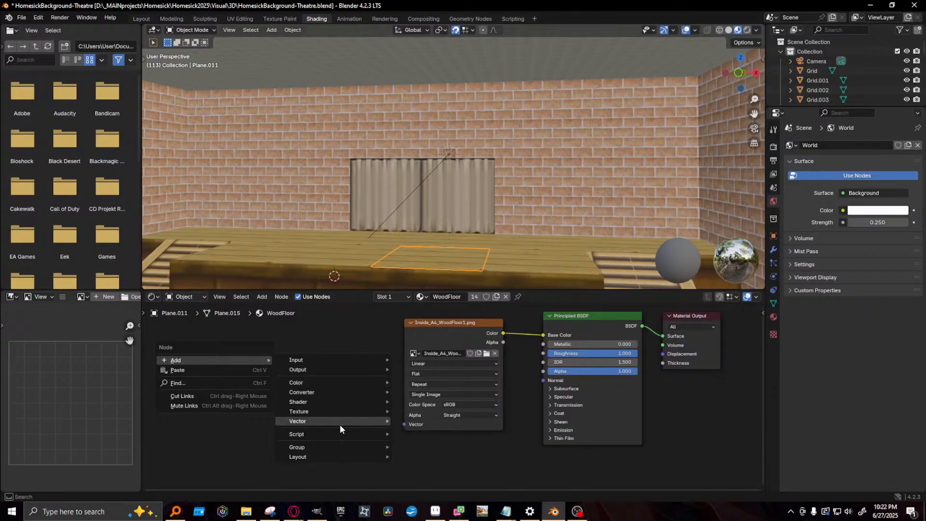
mouse_move(340, 427)
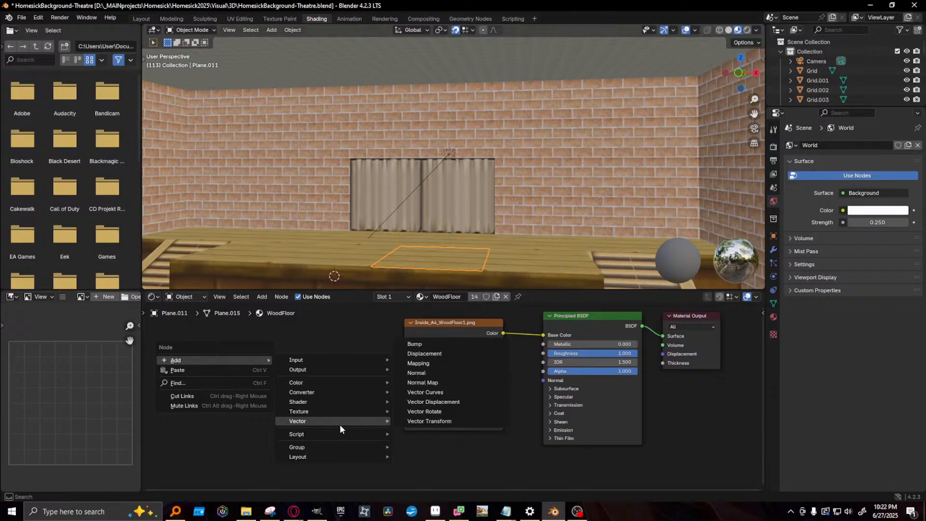
left_click(332, 181)
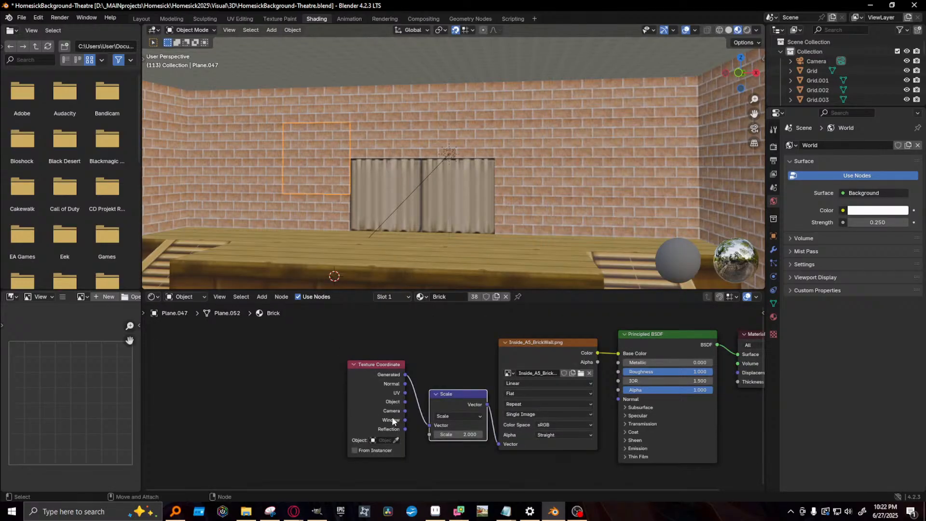
left_click(371, 250)
right_click(251, 337)
mouse_move(251, 337)
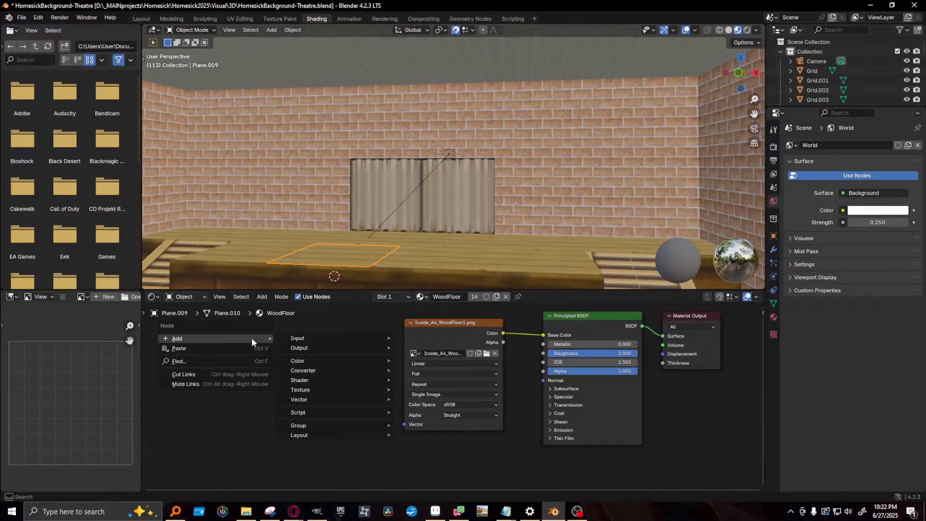
mouse_move(313, 399)
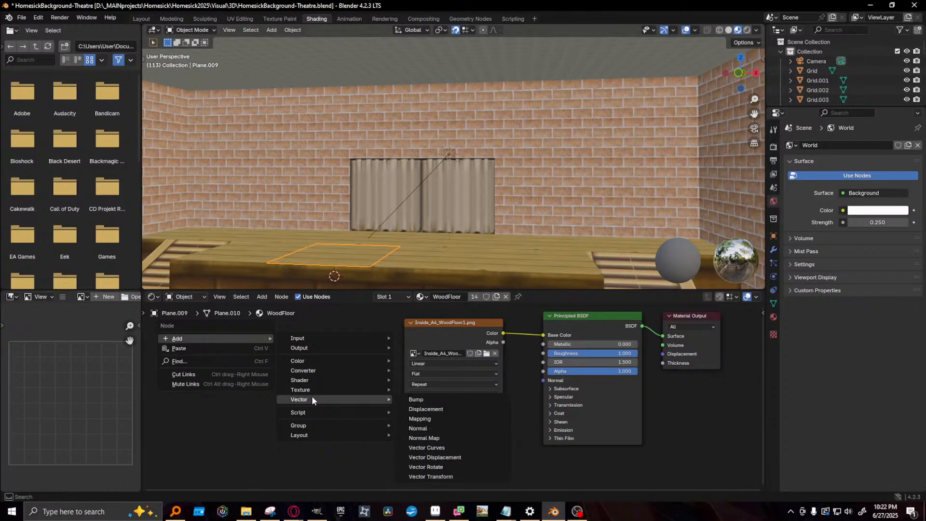
mouse_move(313, 339)
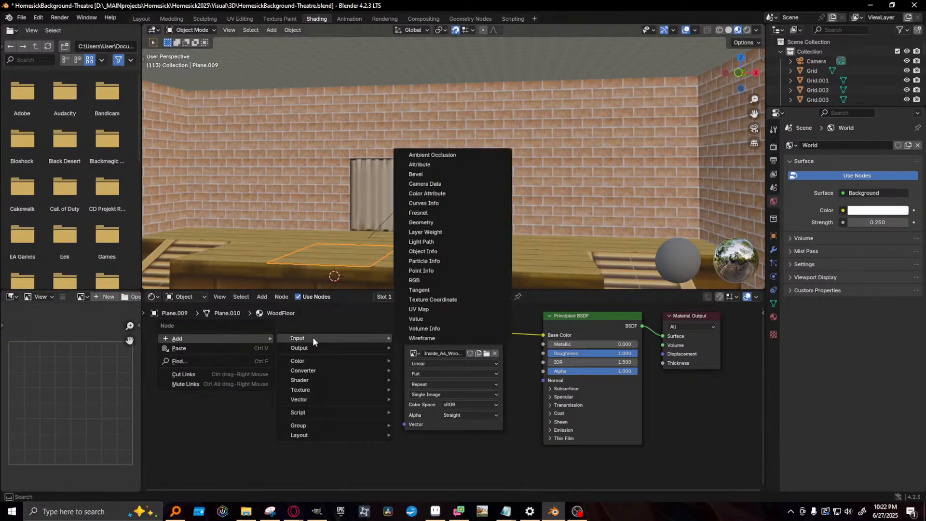
left_click(467, 298)
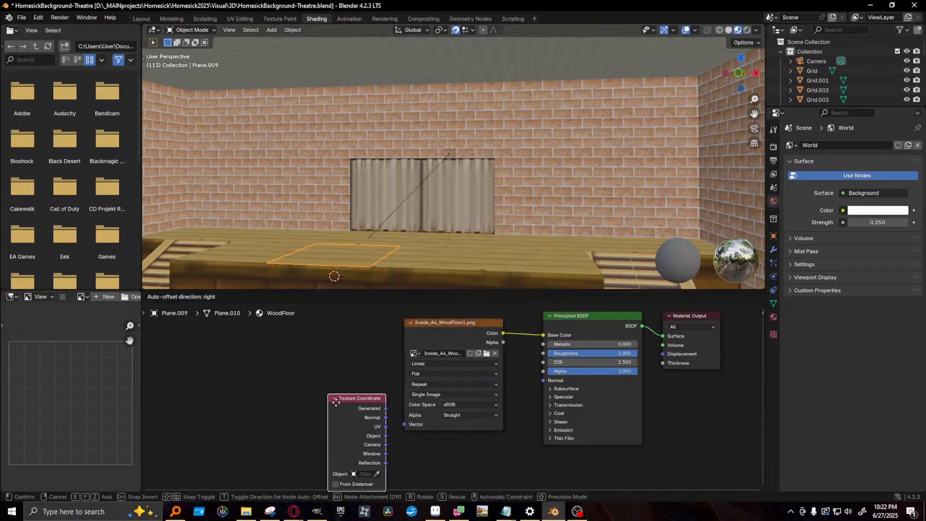
left_click(271, 411)
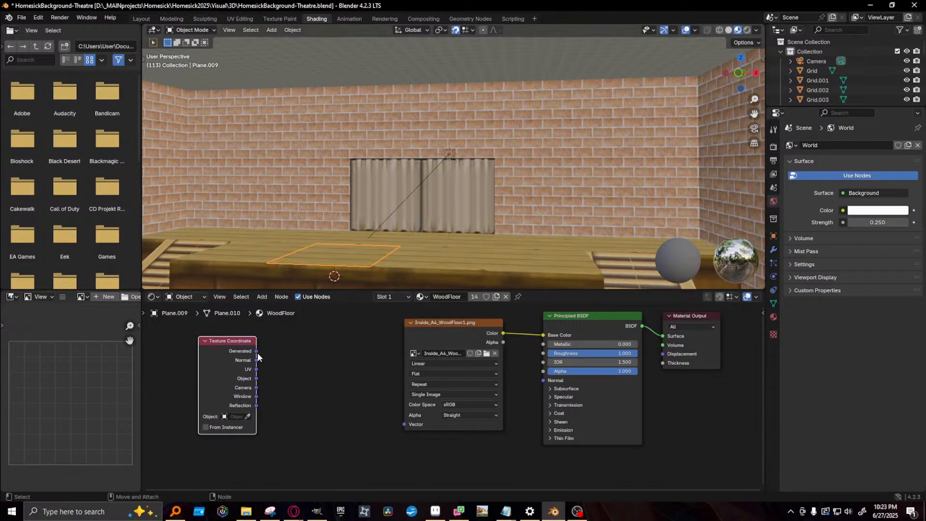
Step: Route the Texture Coordinate's Generated output through a Scale node set to 2 into the wood floor image texture's Vector input
left_click_drag(256, 360, 316, 392)
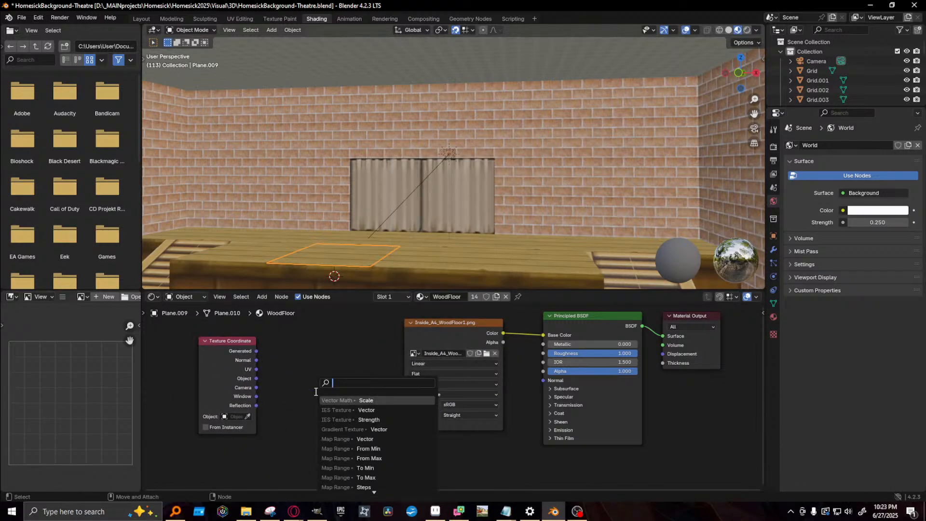
left_click(338, 401)
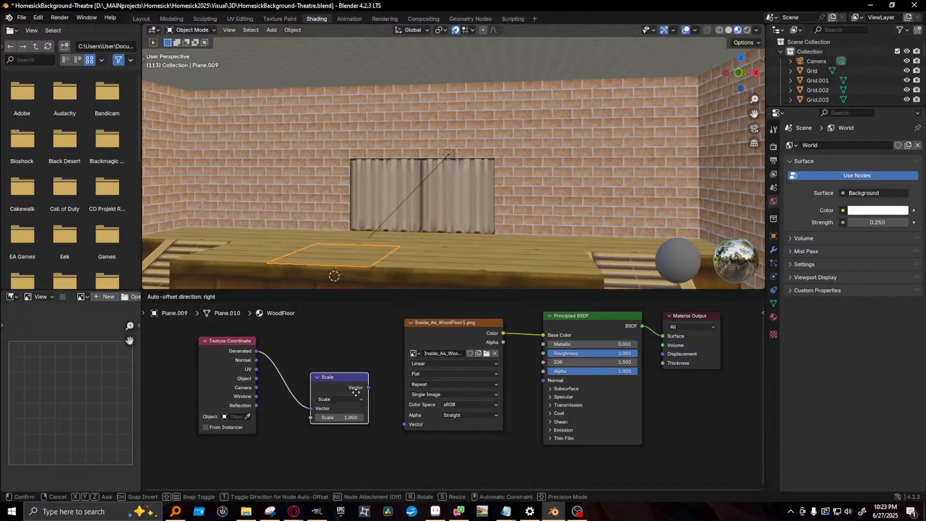
left_click(340, 382)
left_click_drag(353, 379, 404, 425)
left_click(324, 408)
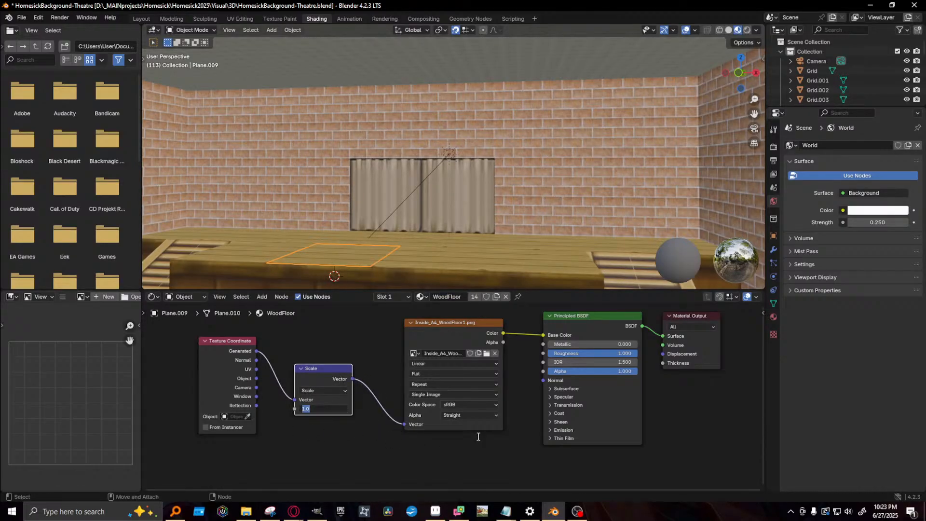
type("2")
key("Return")
Step: Select a front panel of the stage and add a Texture Coordinate node to its Paneling material
middle_click_drag(396, 201, 378, 186)
left_click(370, 248)
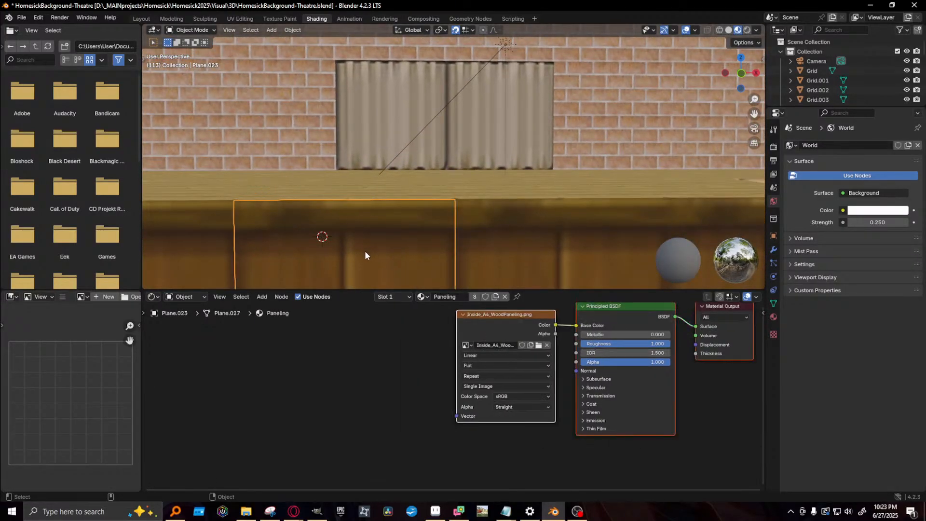
right_click(286, 375)
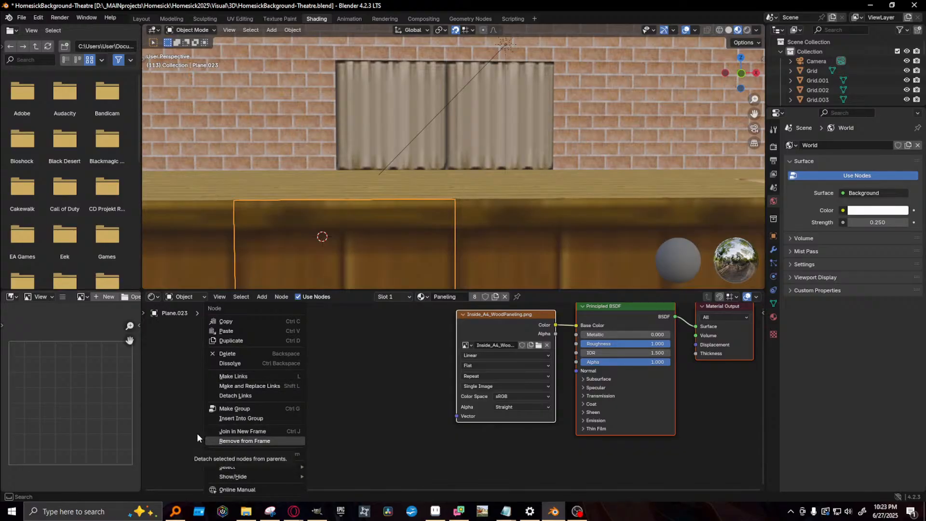
left_click(178, 419)
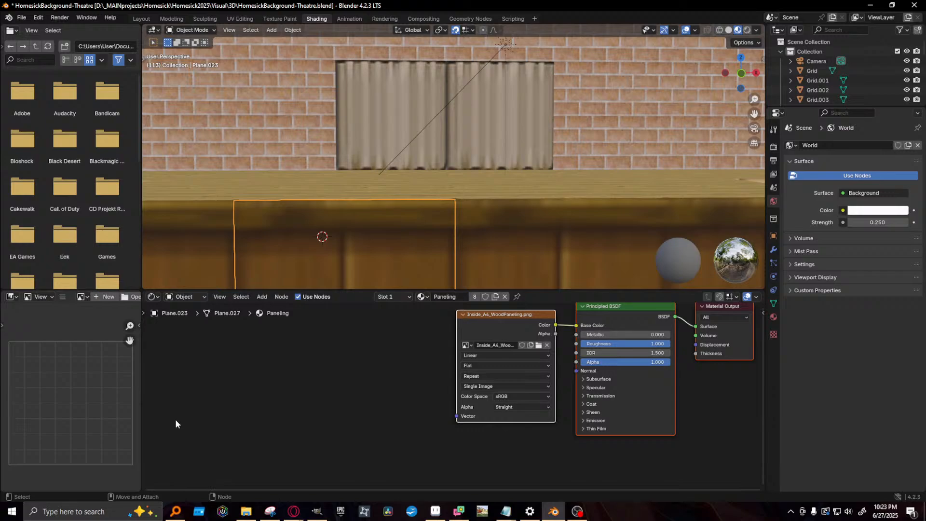
right_click(396, 401)
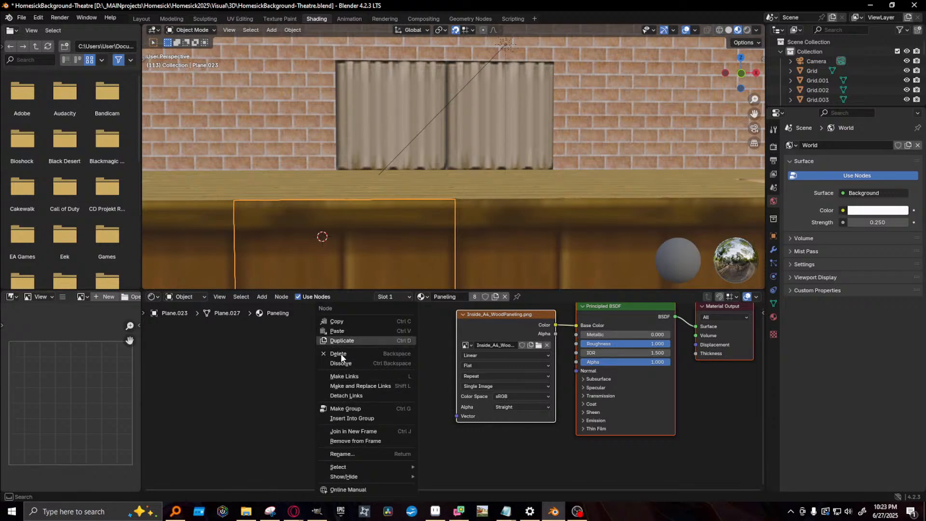
right_click(274, 402)
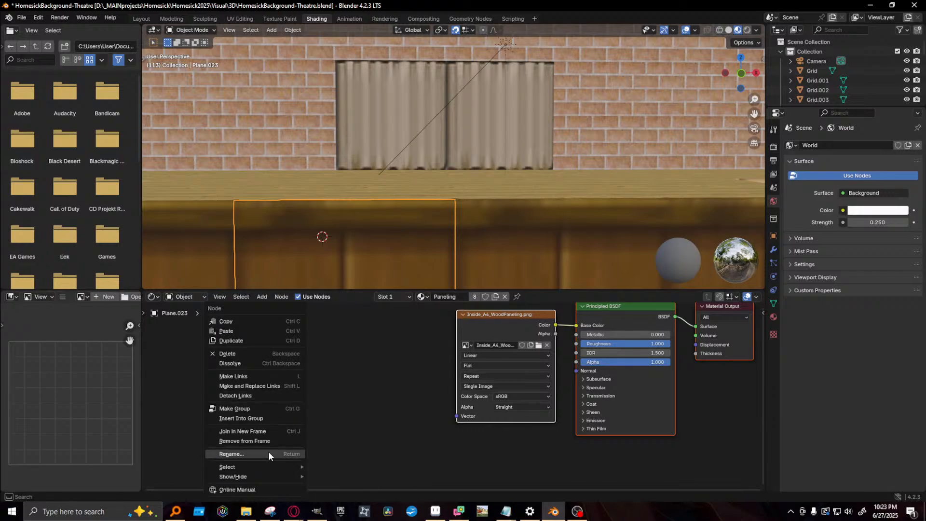
right_click(335, 354)
mouse_move(372, 354)
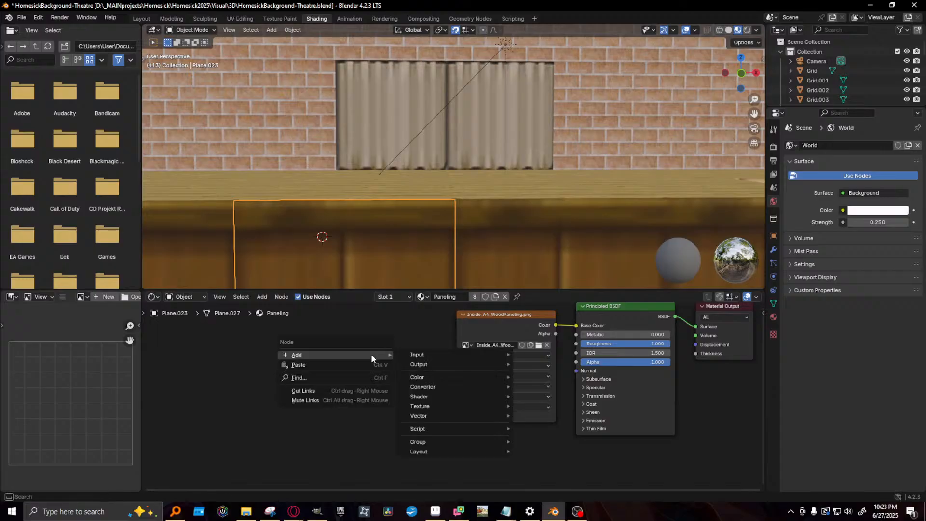
mouse_move(460, 354)
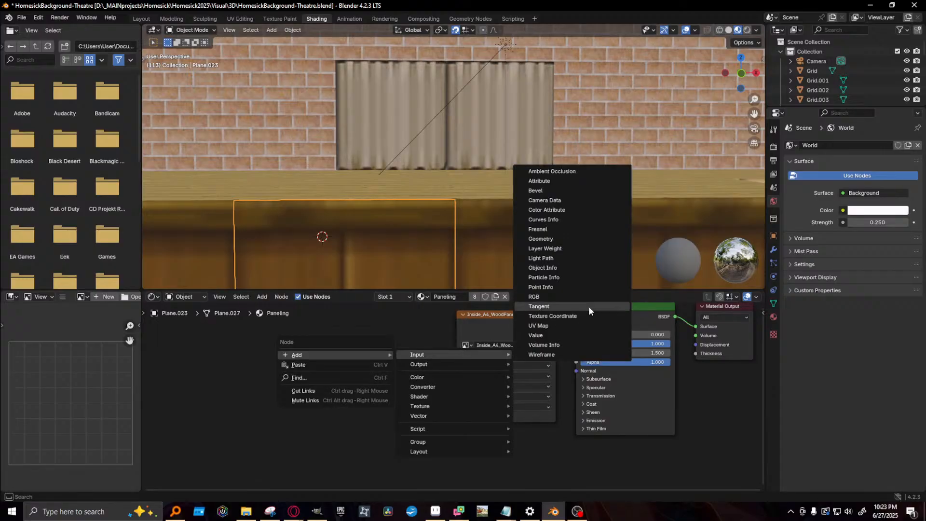
left_click(553, 316)
left_click(275, 344)
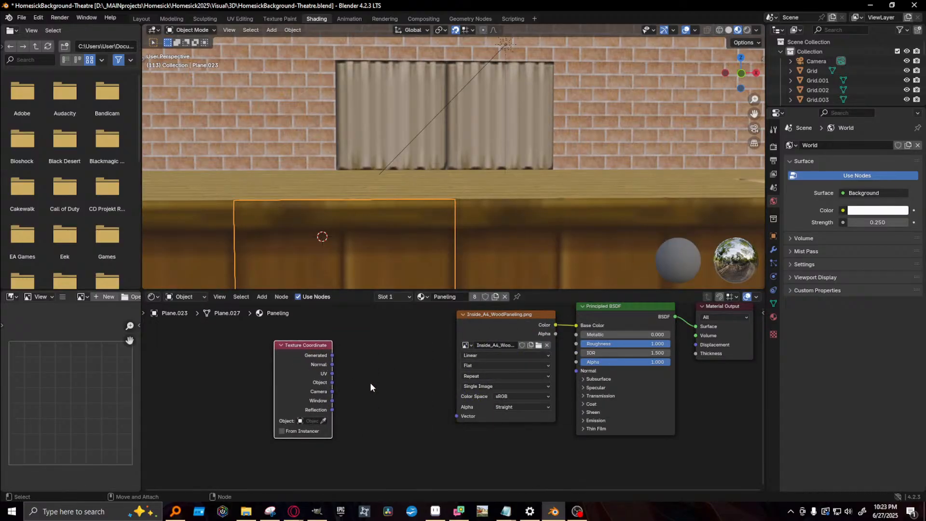
Step: Connect the Generated output through a Scale node set to 2 into the wood paneling image texture's Vector input
left_click_drag(332, 355, 455, 416)
left_click(418, 401)
left_click(381, 418)
type("2")
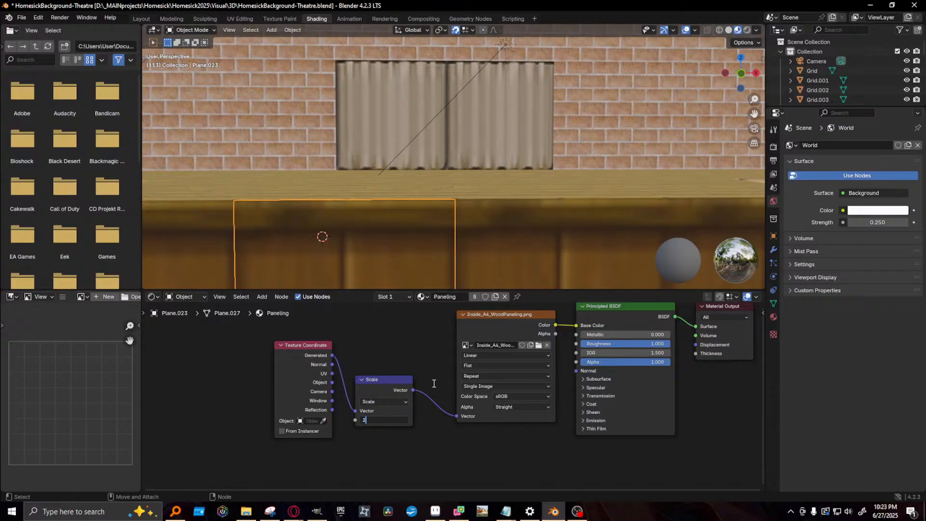
key("Return")
Step: Try a scale of 4 on the paneling's Scale node and set it back to 2
scroll(418, 215, "down", 2)
middle_click_drag(386, 237, 360, 251)
left_click(386, 420)
type("4")
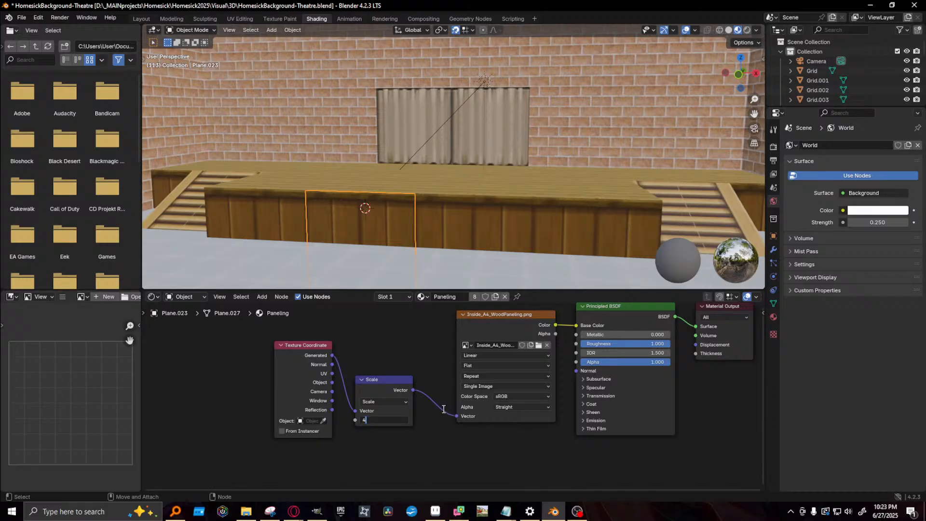
key("Return")
left_click(398, 420)
type("2")
key("Return")
Step: Inspect the stage paneling and floor tiling from several angles in the Shading and Layout workspaces
middle_click_drag(297, 255, 249, 229)
scroll(355, 230, "down", 2)
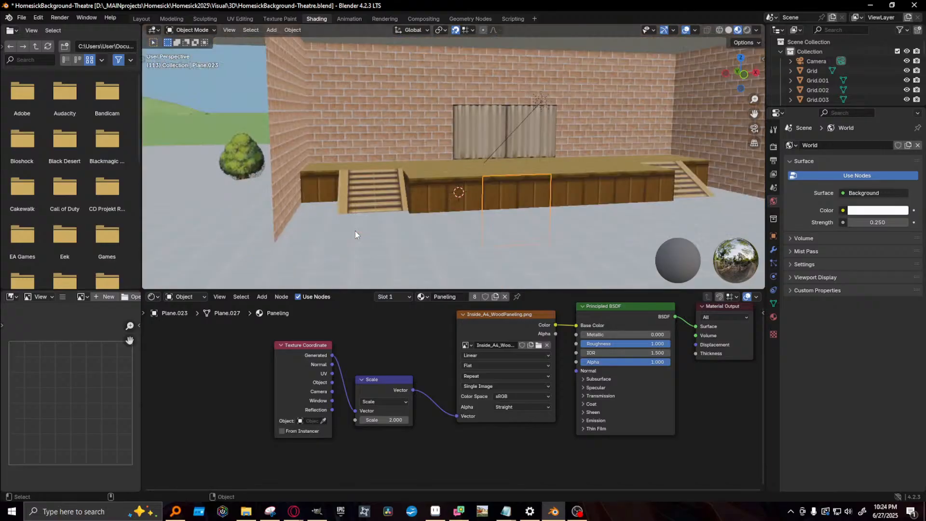
middle_click_drag(394, 231, 323, 236)
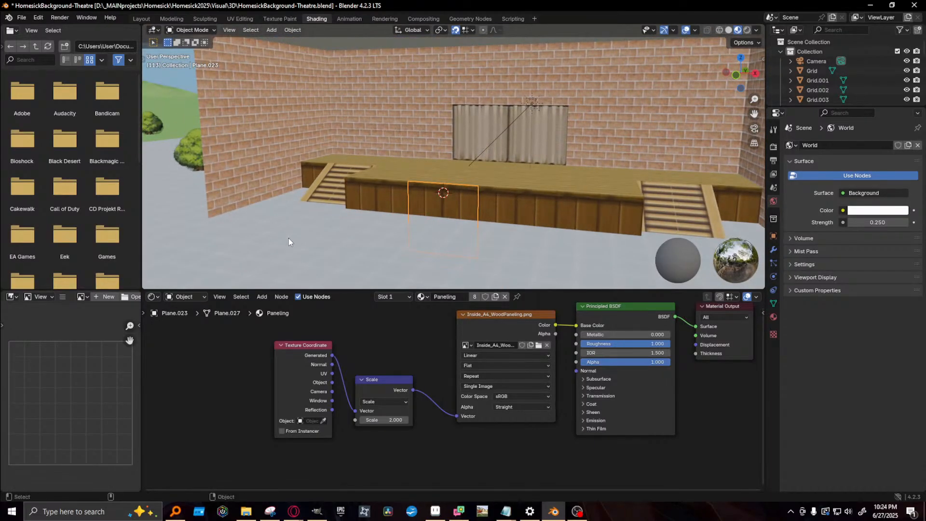
left_click(149, 19)
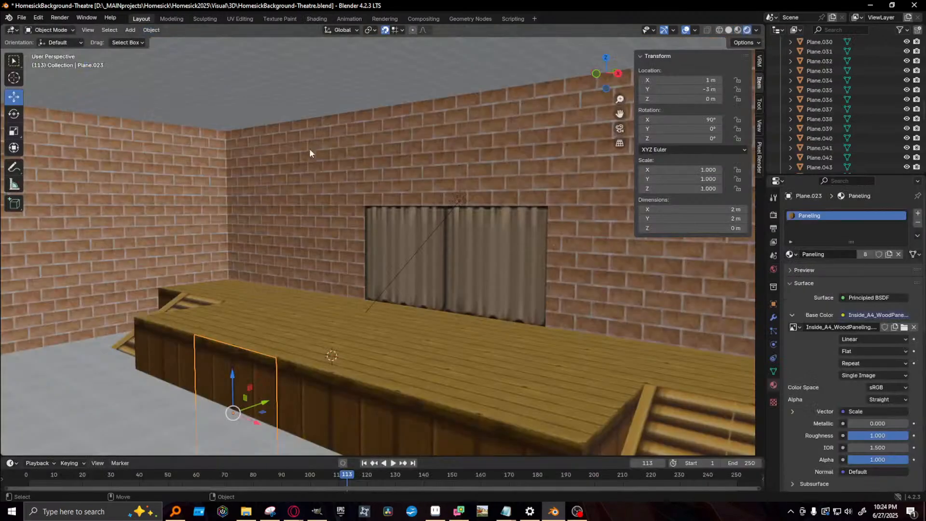
mouse_move(251, 248)
middle_mouse_down()
mouse_move(271, 249)
mouse_move(263, 250)
middle_mouse_up()
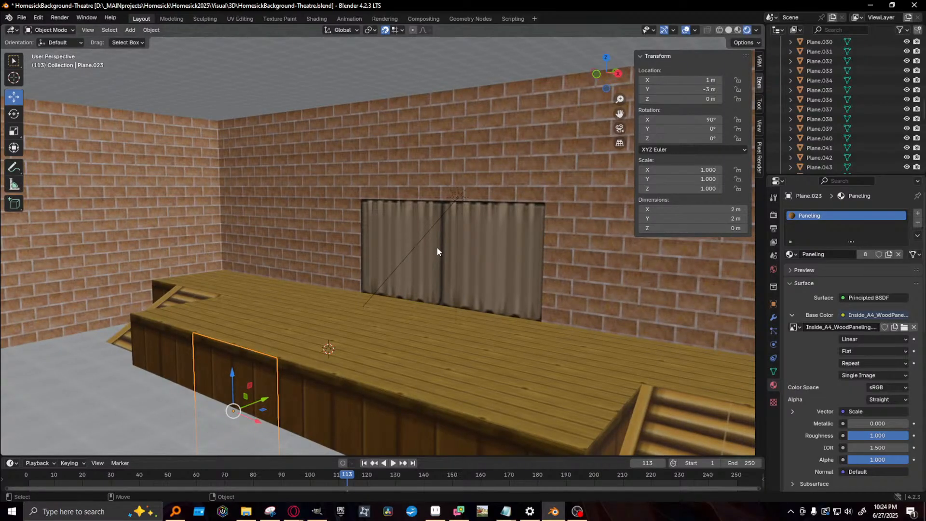
Step: Render the theatre scene, close the render result and save the Blender file
key("KP_0")
key("F12")
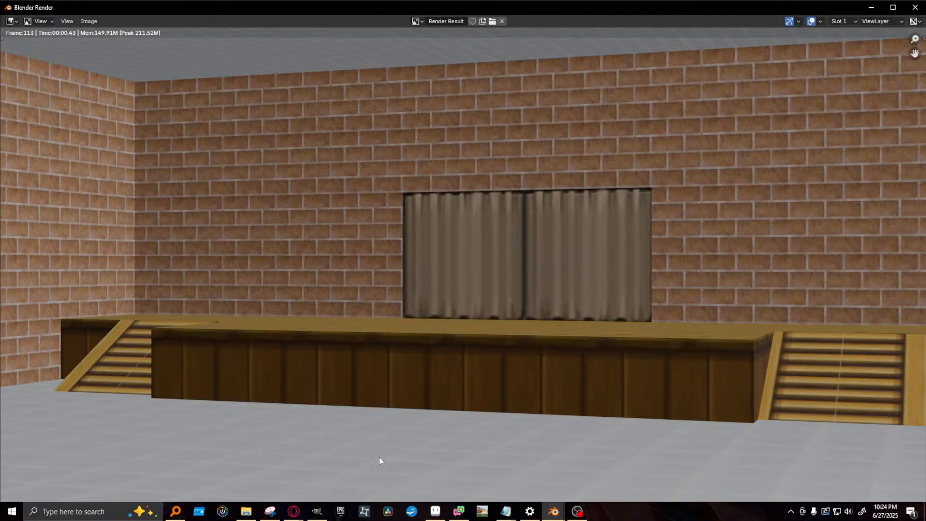
left_click(915, 7)
scroll(365, 332, "down", 5)
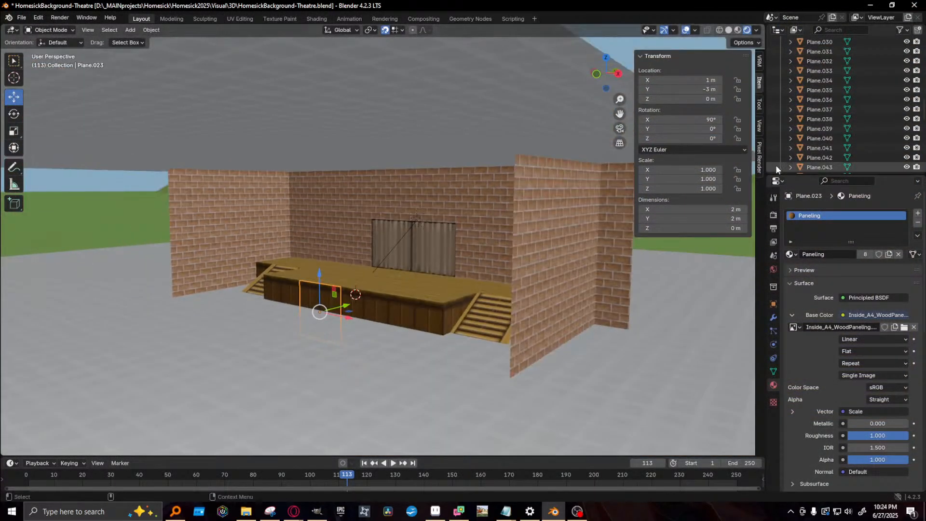
key("ctrl+s")
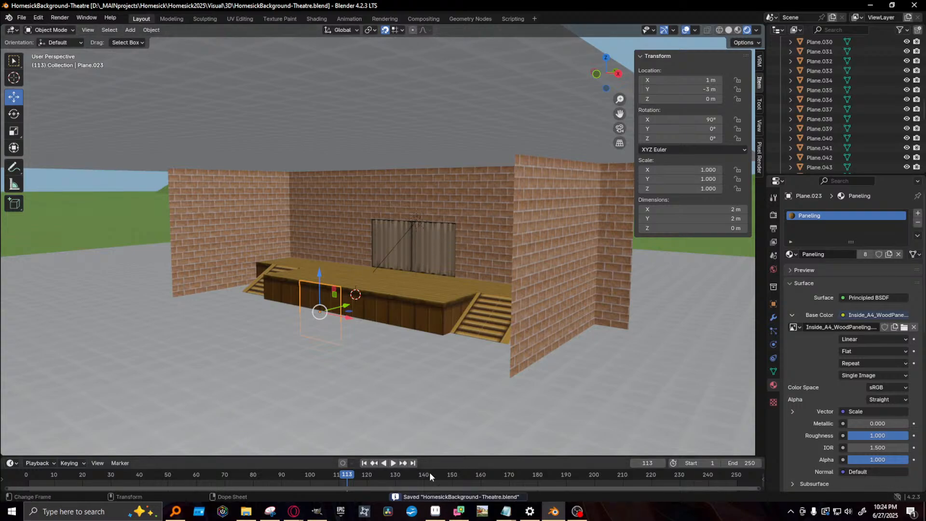
Step: Examine the stage floor, paneling, curtain and brick walls up close in the Layout viewport
mouse_move(516, 511)
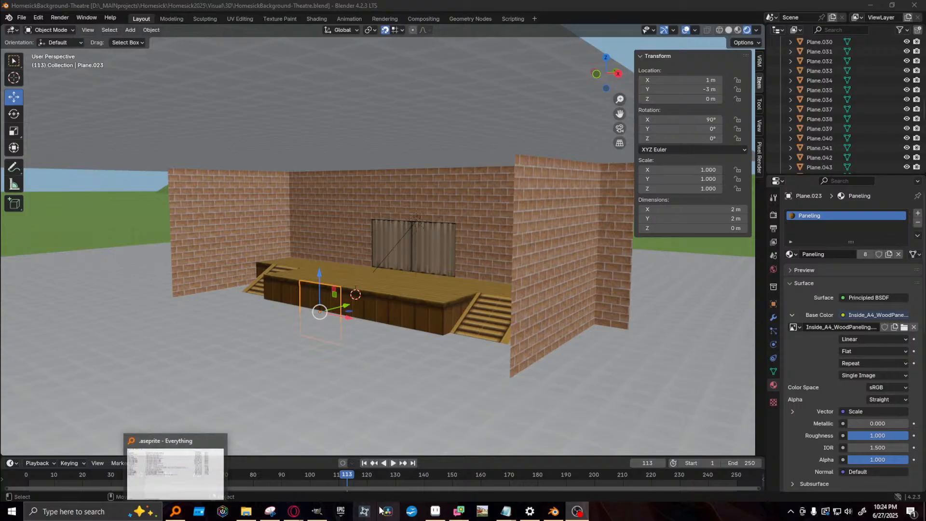
scroll(485, 318, "up", 3)
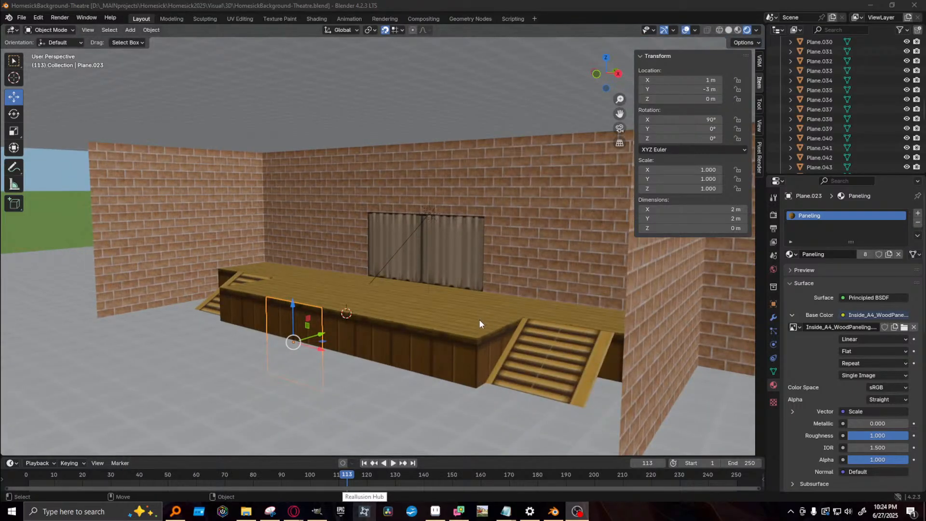
scroll(470, 323, "up", 2)
scroll(453, 334, "up", 1)
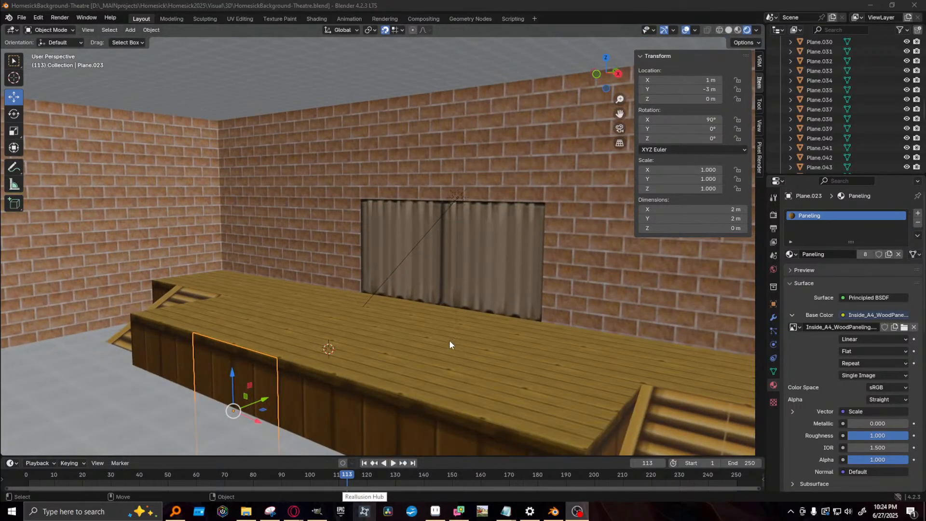
scroll(450, 339, "up", 2)
middle_click_drag(369, 367, 343, 357)
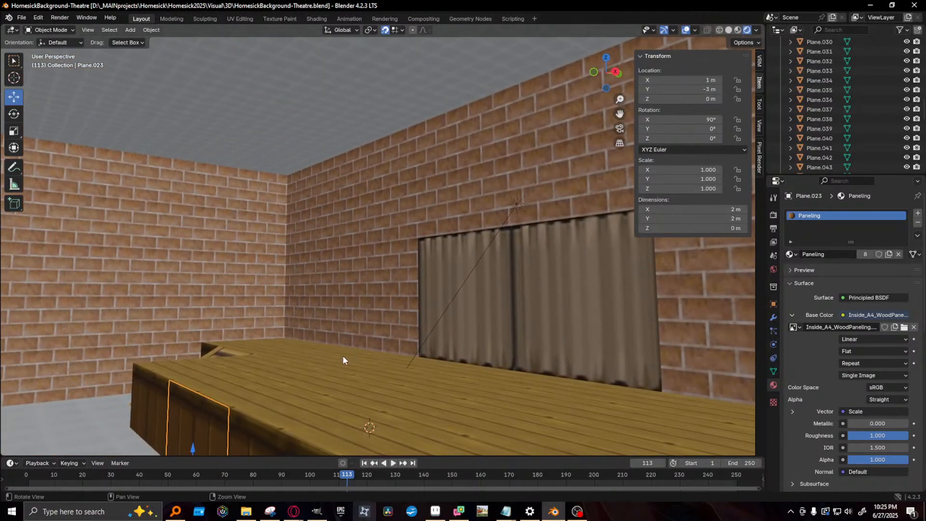
scroll(343, 359, "down", 3)
scroll(342, 360, "up", 1)
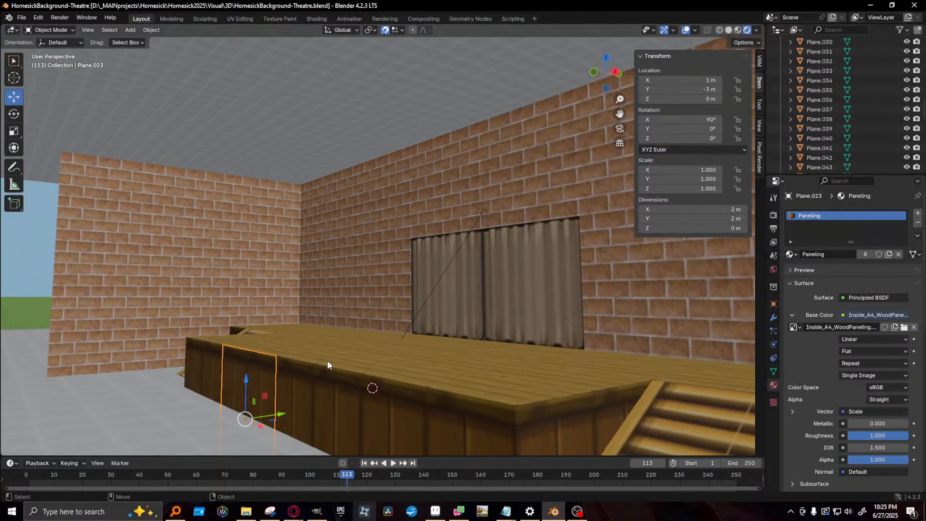
Step: Look briefly into the UV Editing workspace and bring up the Paneling material's nodes in Shading
left_click(241, 19)
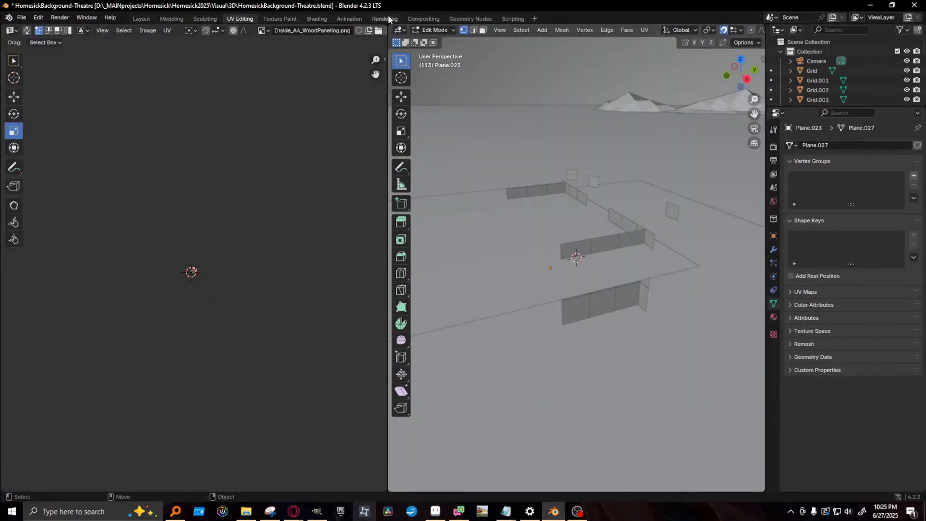
left_click(314, 23)
left_click(314, 22)
left_click(306, 15)
scroll(363, 452, "up", 2)
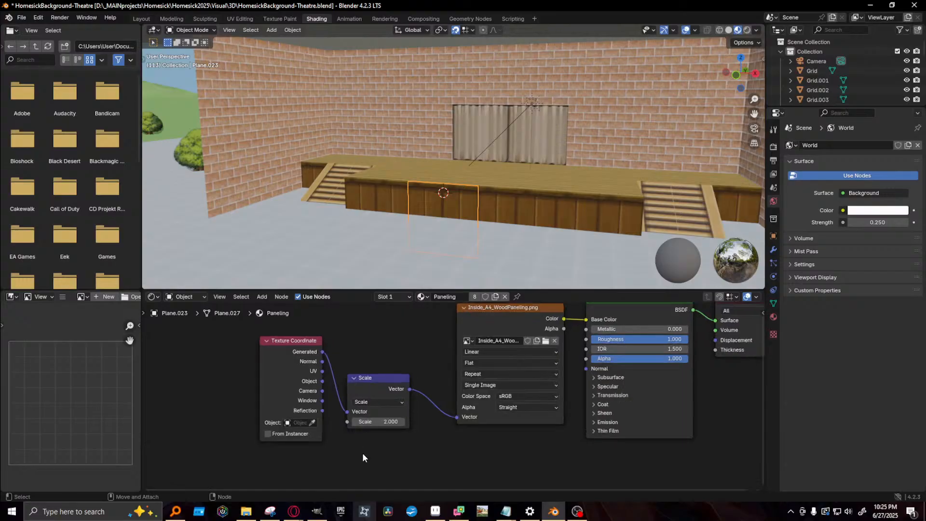
Step: Look over the Paneling material's nodes and the stage front, and return to the Layout workspace
scroll(362, 454, "up", 1)
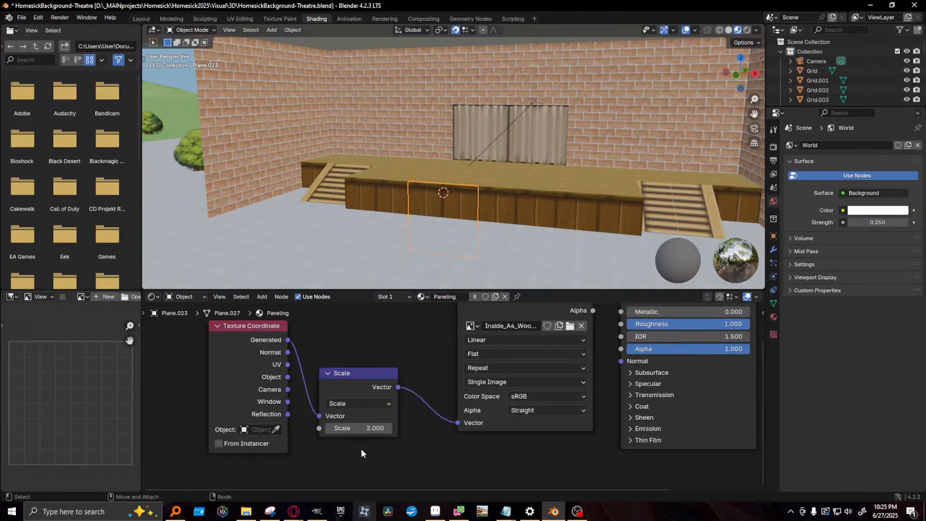
scroll(361, 440, "down", 1)
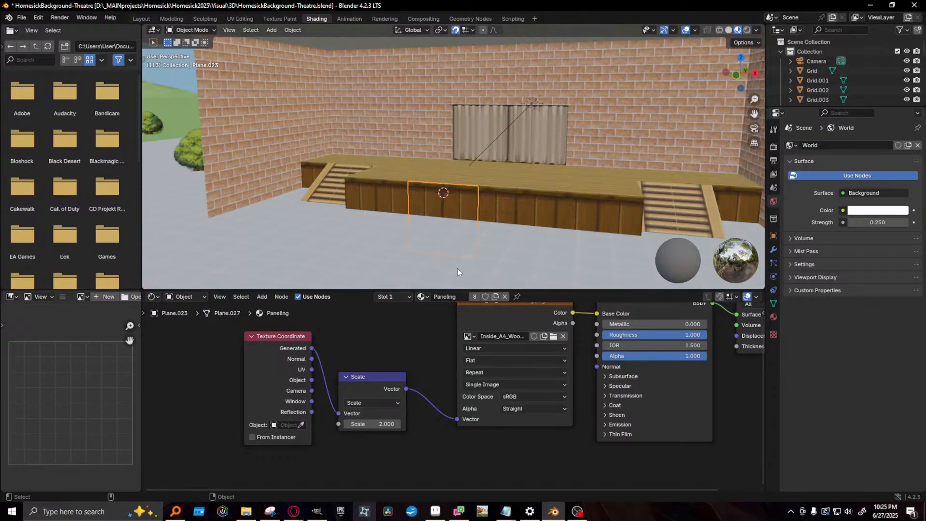
middle_click_drag(372, 260, 407, 244)
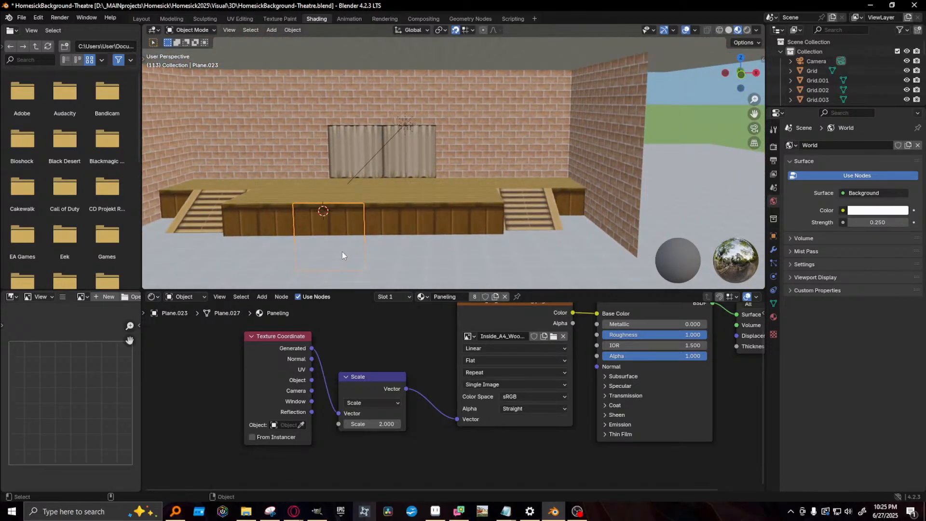
left_click(145, 19)
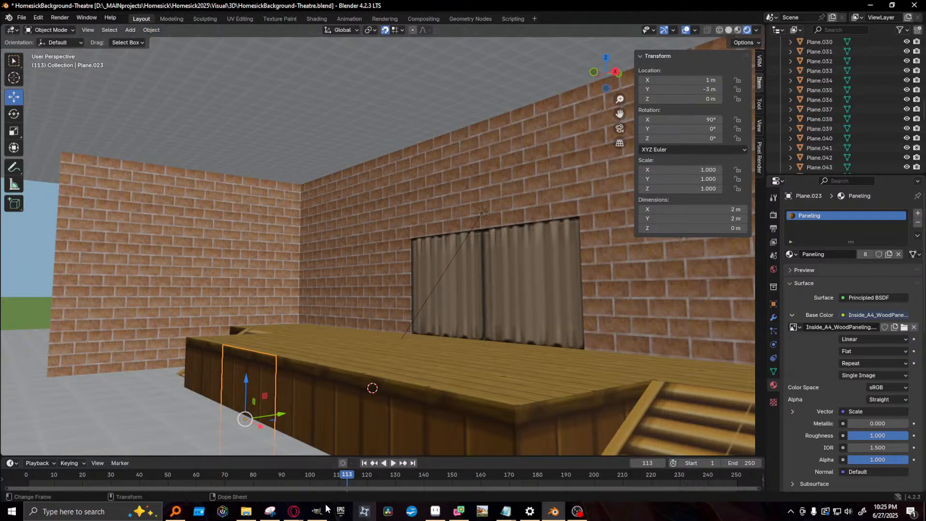
Step: Switch to the web browser and search DuckDuckGo for "blender how to use post processing effects"
mouse_move(293, 512)
left_click(455, 467)
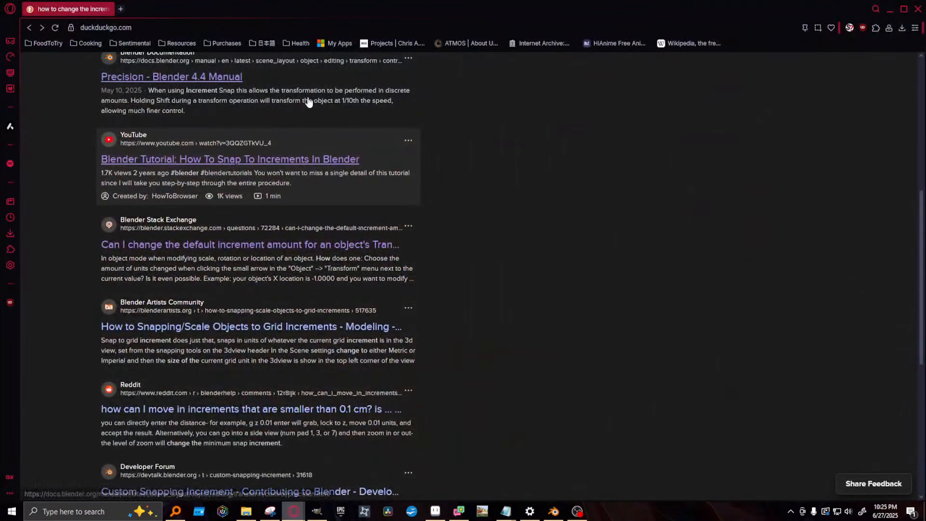
scroll(338, 101, "up", 7)
left_click(249, 67)
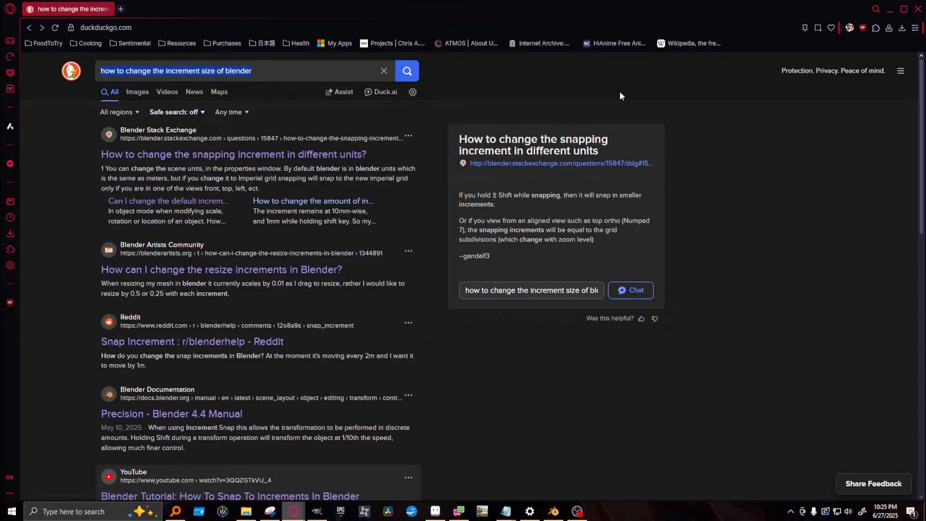
type("blender how")
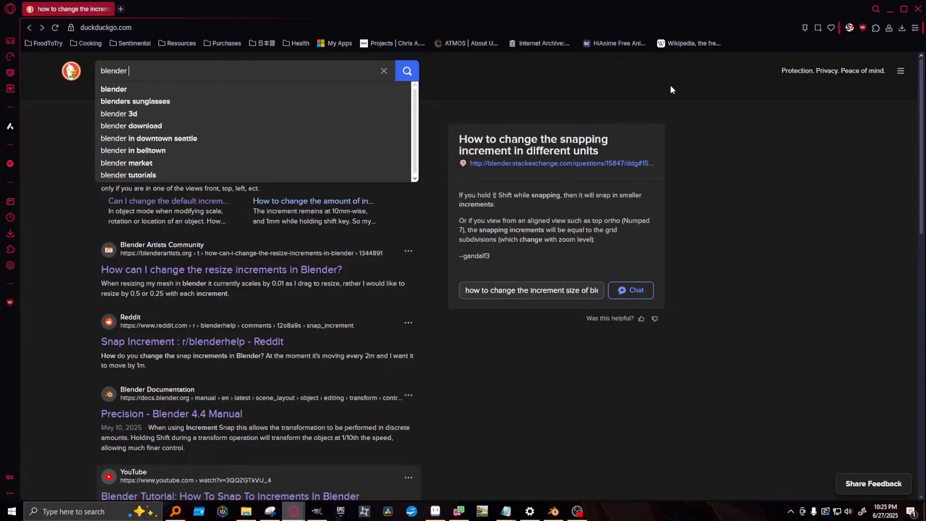
type(" to ")
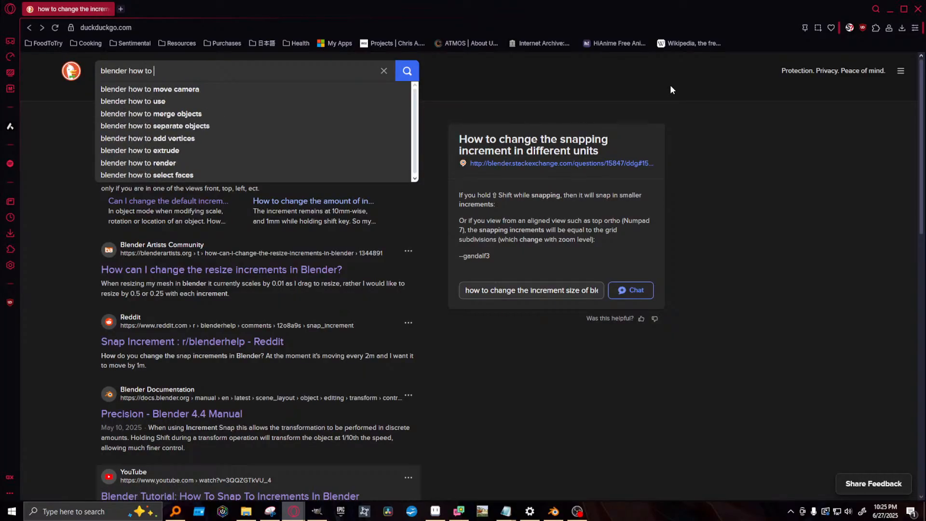
type("use p")
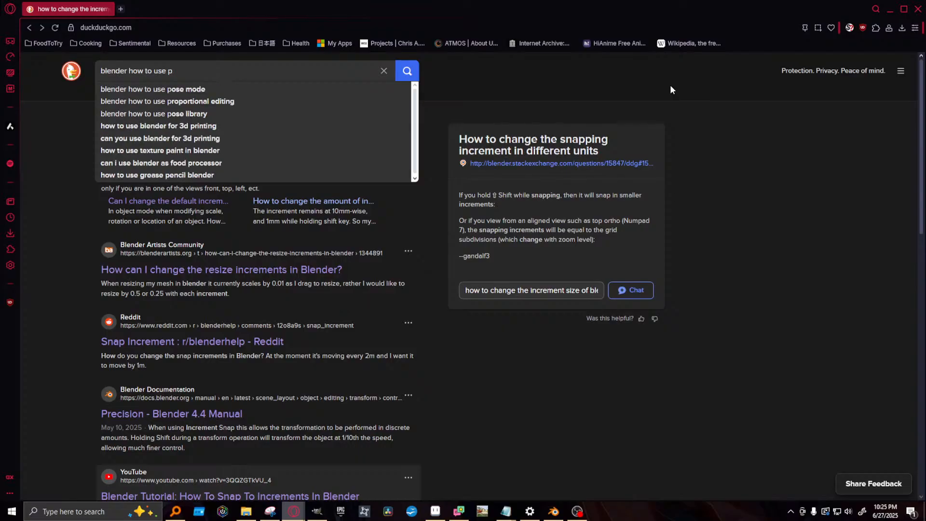
type("ost proces")
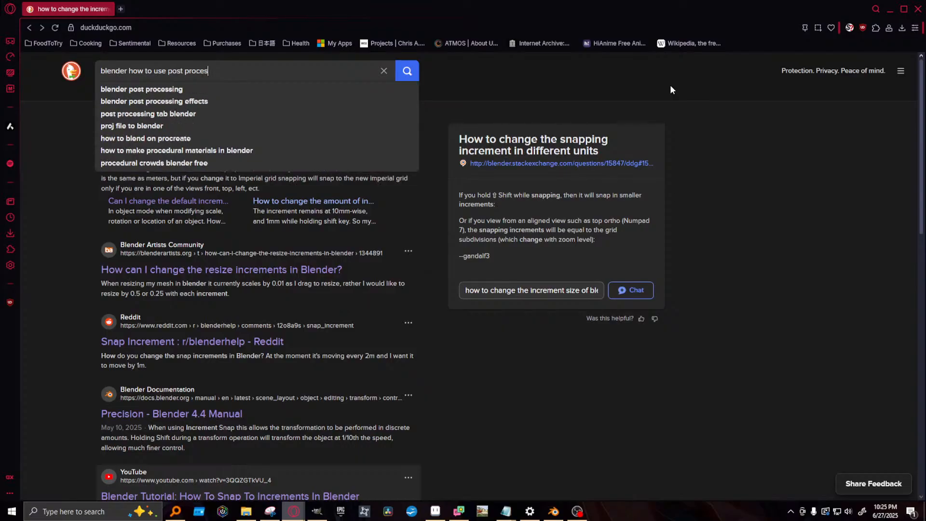
type("sing effects")
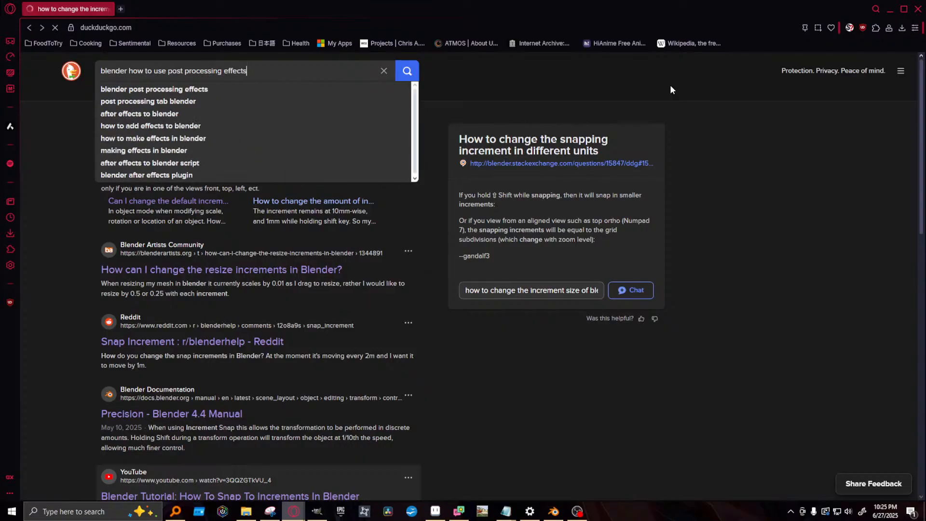
key("Return")
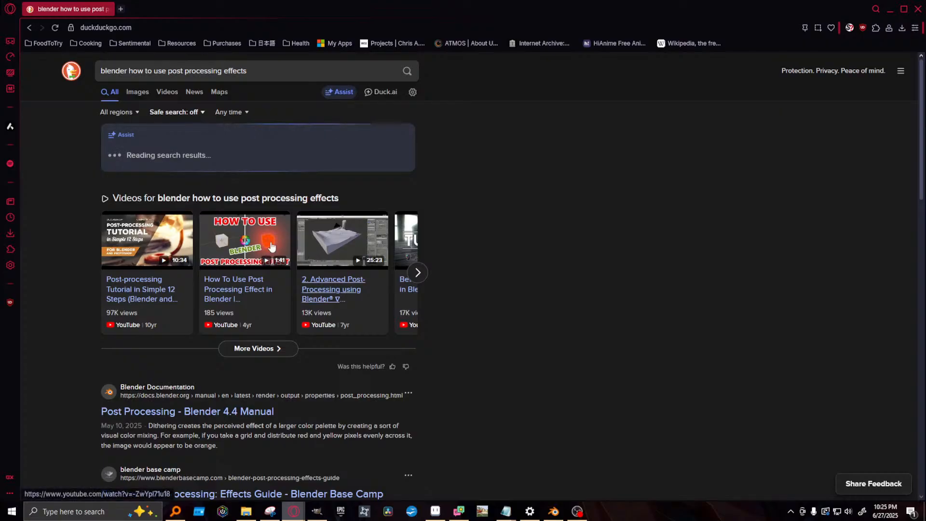
Step: Open the Blender 4.4 Manual's Post Processing page from the results and read its Compositing, Sequencer and Dither sections
scroll(494, 184, "down", 4)
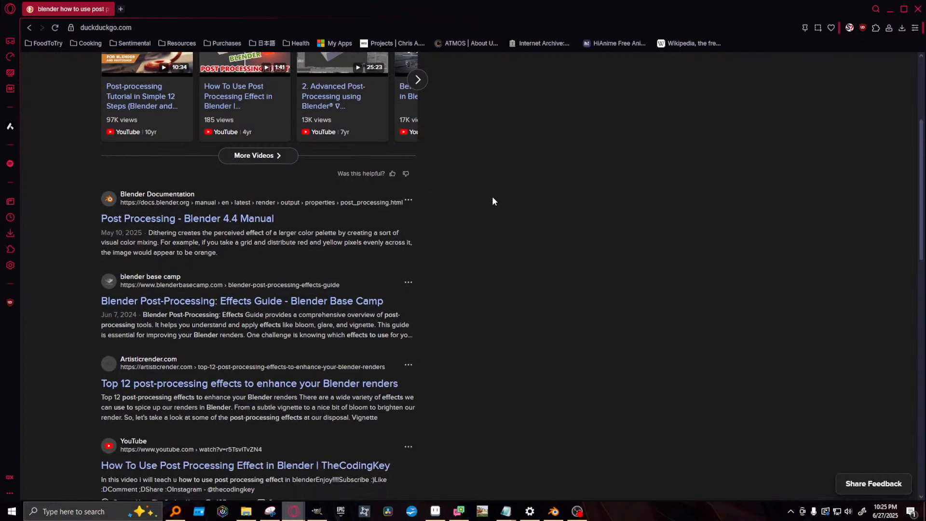
left_click(257, 224)
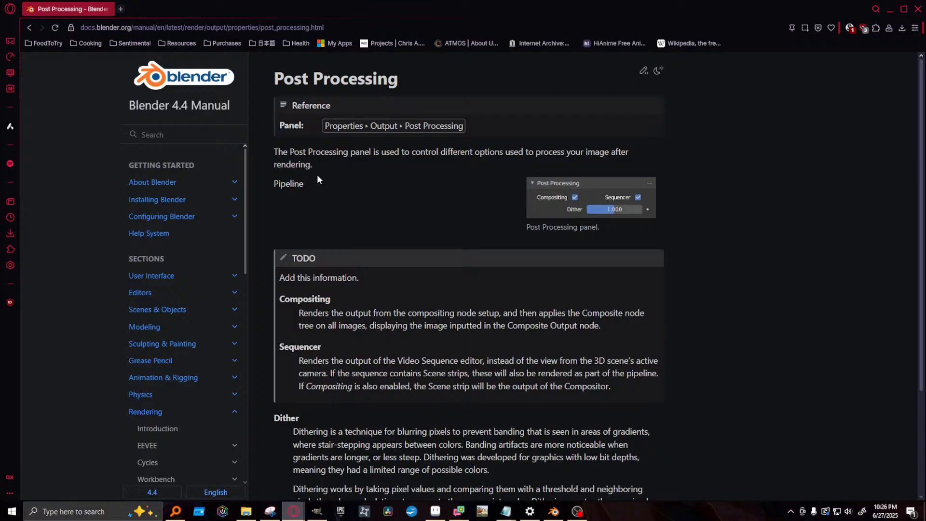
scroll(312, 341, "down", 3)
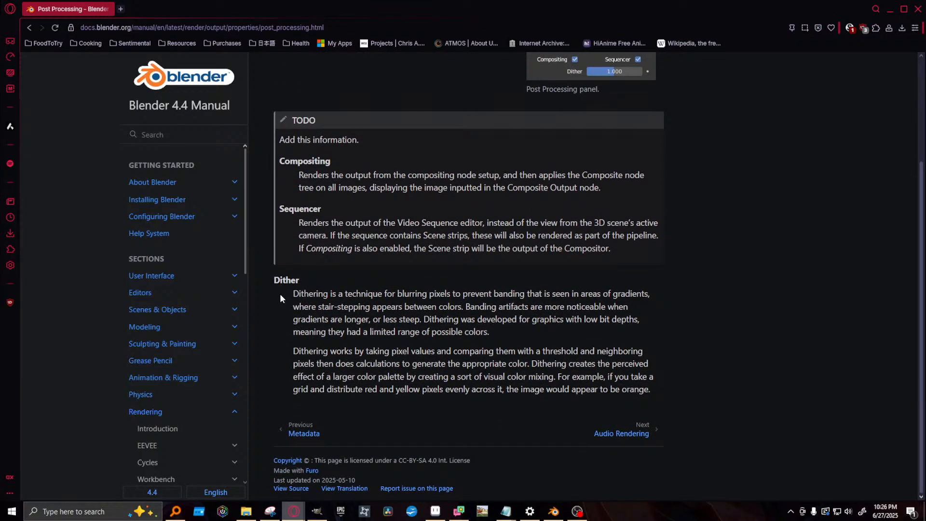
scroll(333, 283, "up", 2)
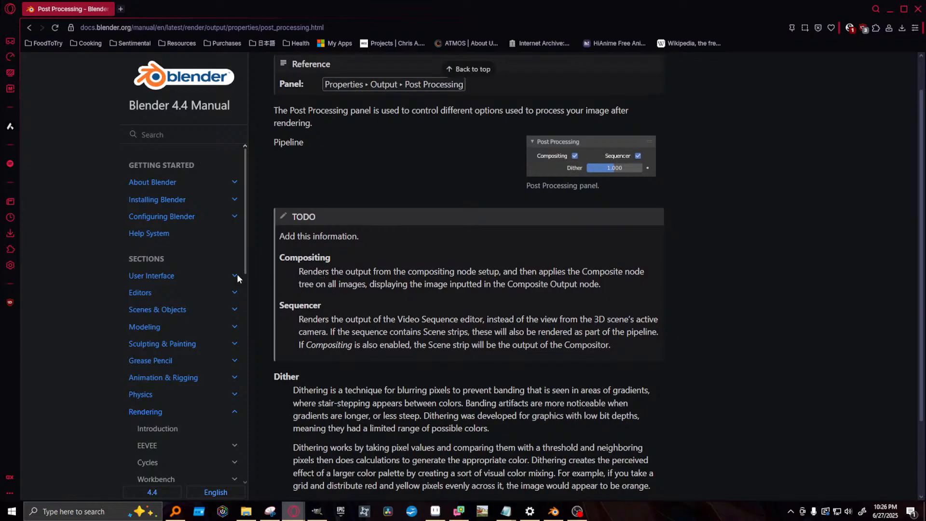
Step: Return to Blender to look for post-processing among the file and edit commands, and recheck the panel's location in the manual
left_click(886, 10)
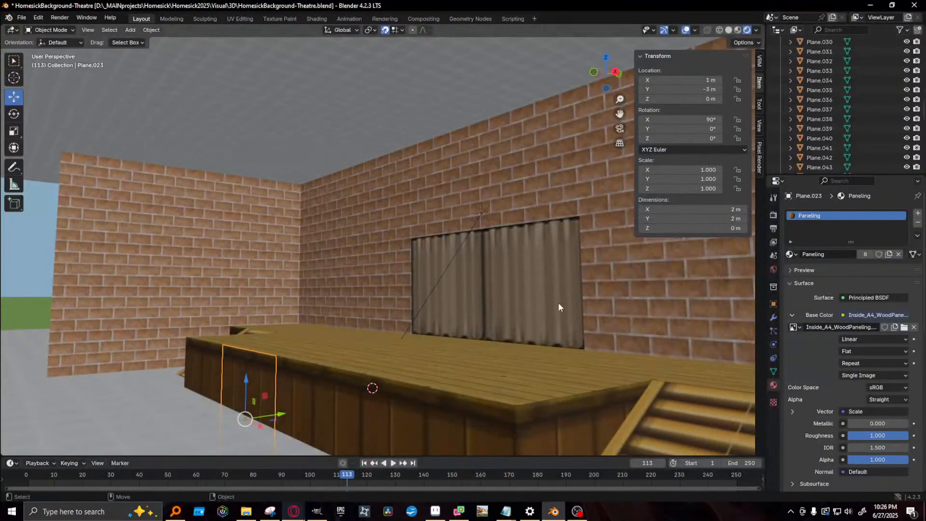
left_click(22, 17)
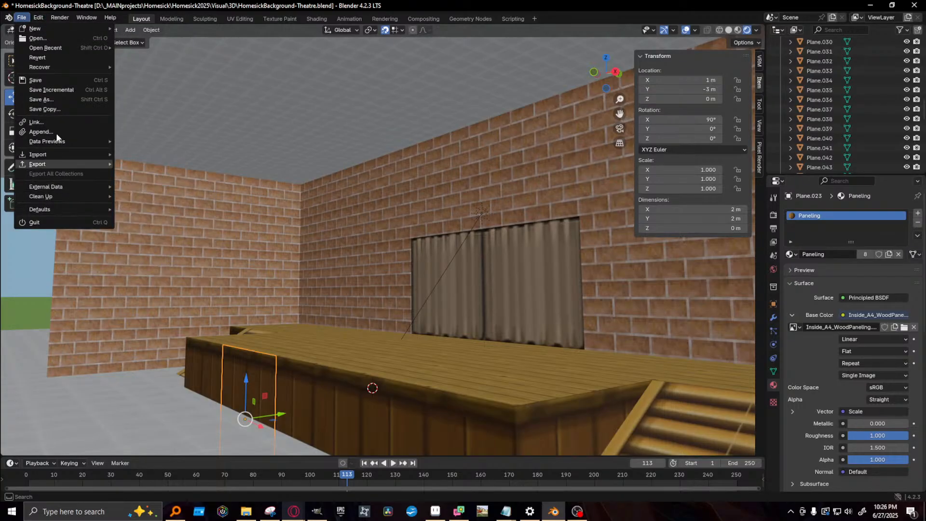
left_click(21, 18)
left_click(38, 18)
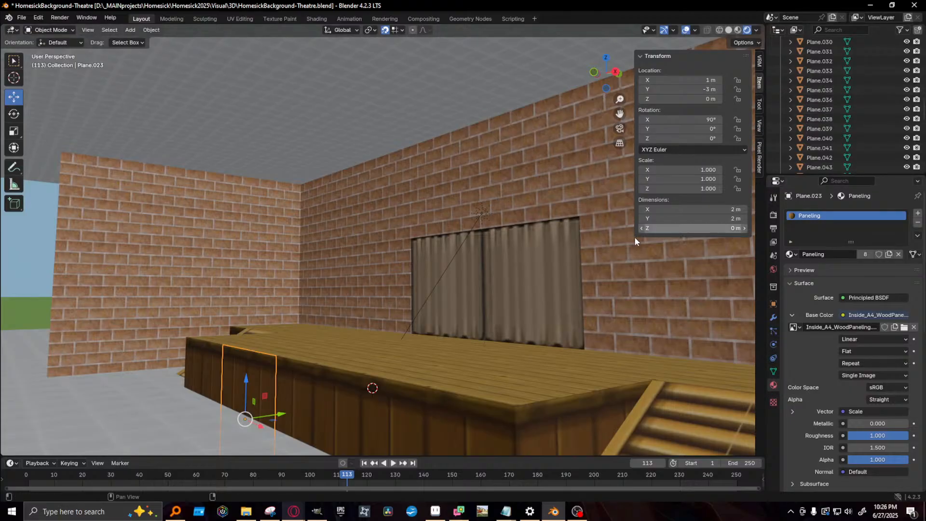
key("alt+Tab")
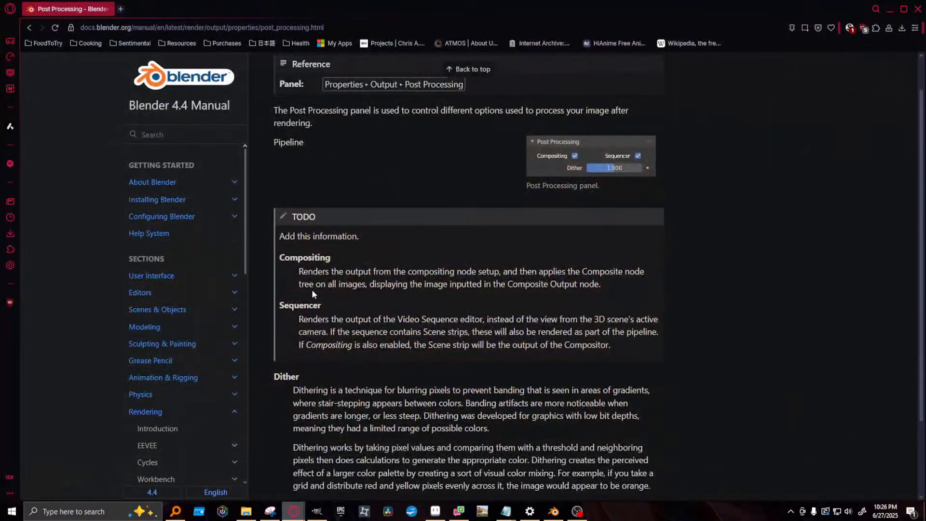
scroll(468, 257, "up", 1)
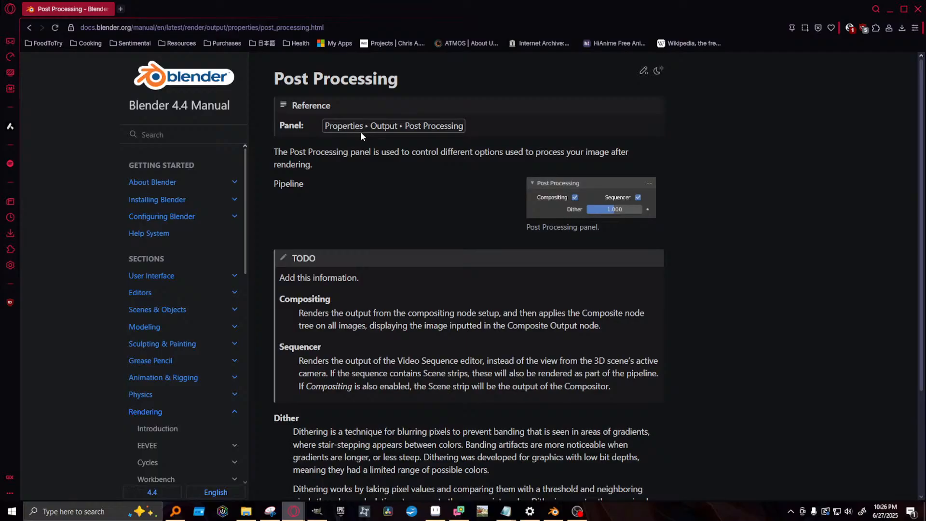
key("alt+Tab")
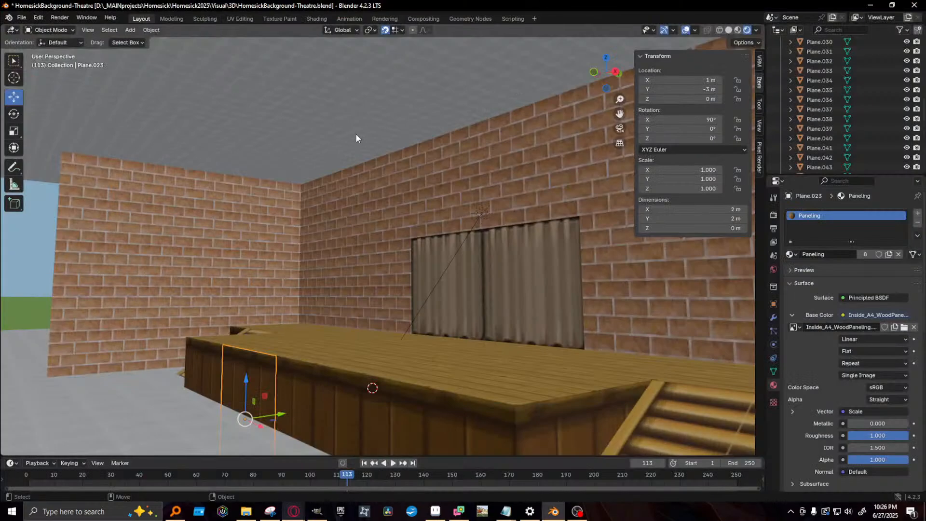
Step: Switch to the Modeling workspace and look through the window, render and edit commands for post-processing options
left_click(177, 20)
left_click(110, 18)
mouse_move(99, 18)
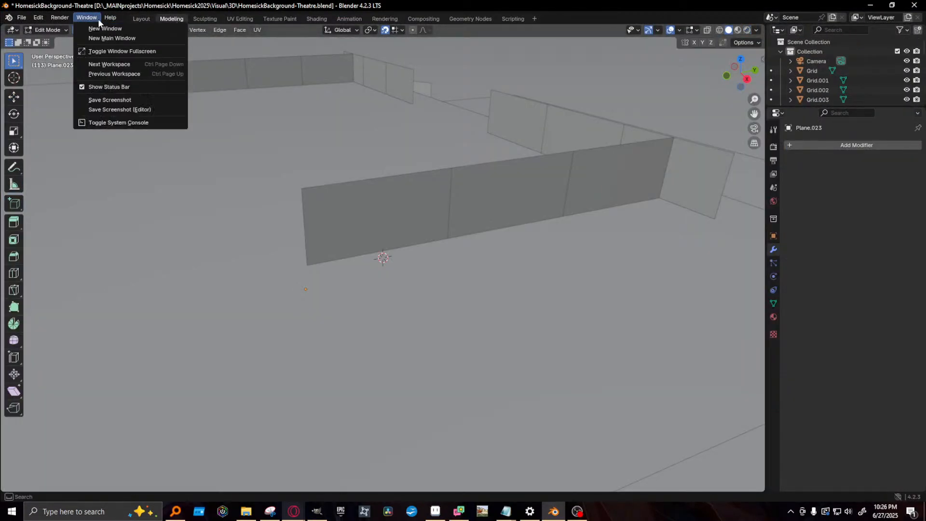
mouse_move(69, 21)
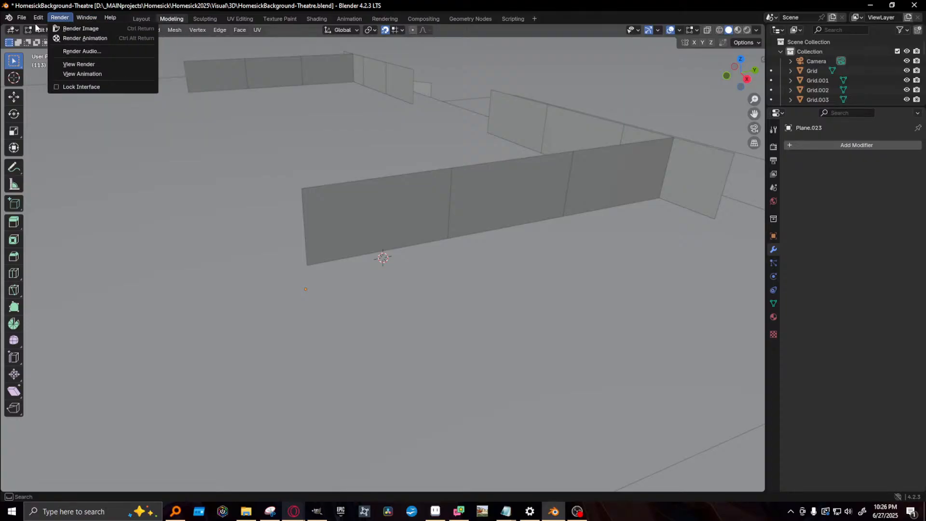
mouse_move(35, 18)
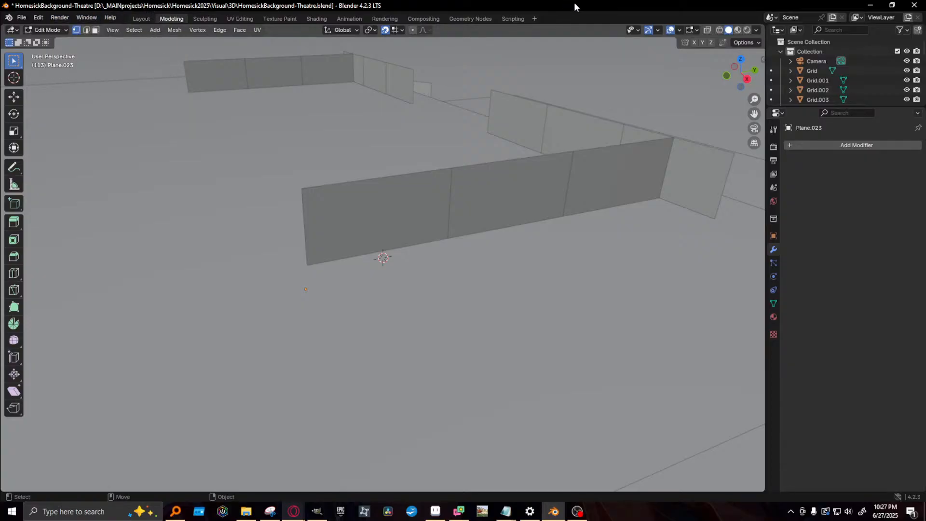
Step: Look for post-processing settings among the VRM, Item, Tool, View, Rigify and Pixel Render options and the active tool properties
left_click(763, 59)
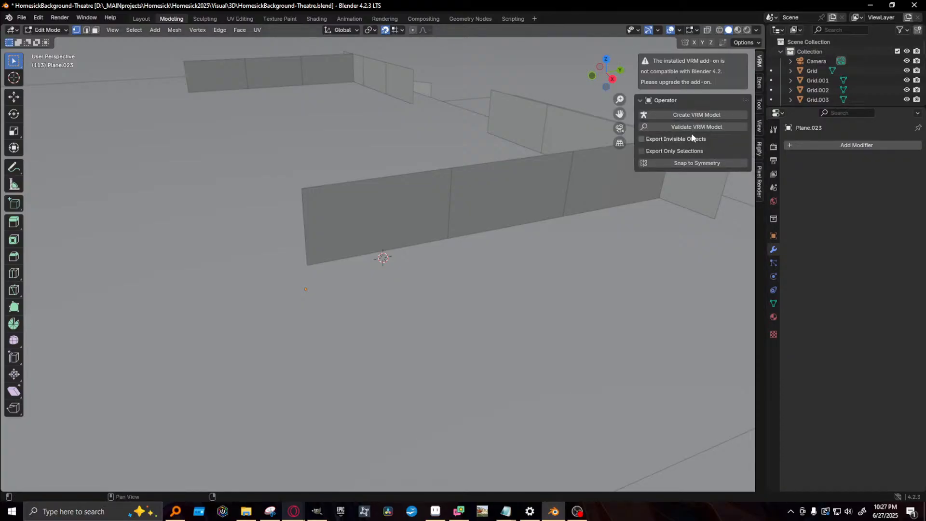
left_click(758, 83)
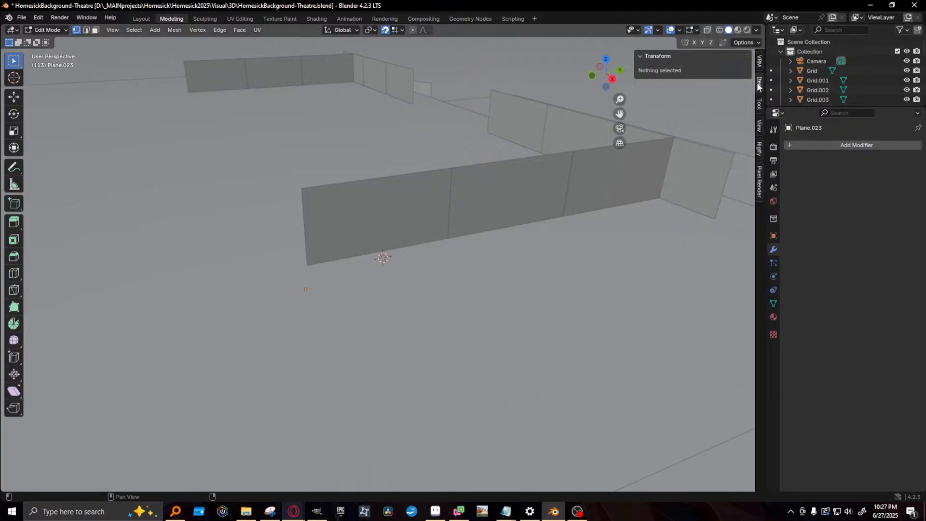
left_click(760, 105)
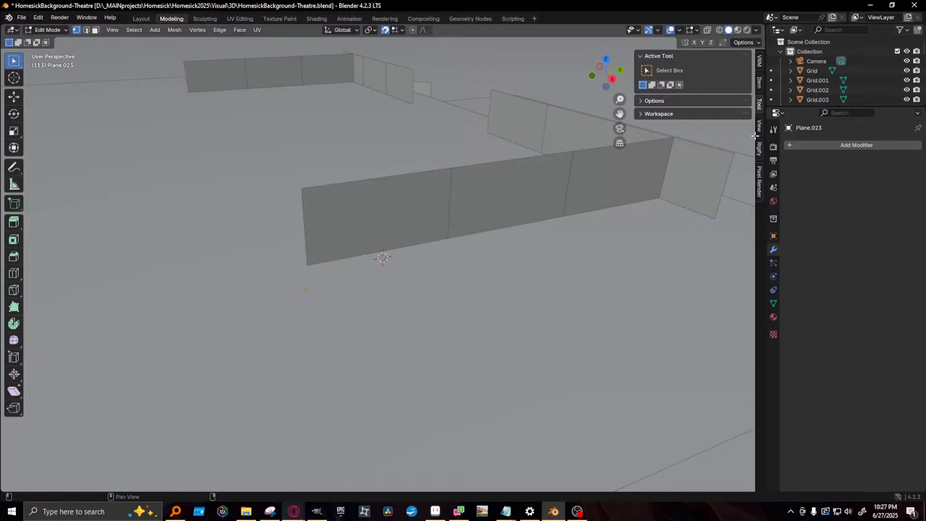
left_click(761, 127)
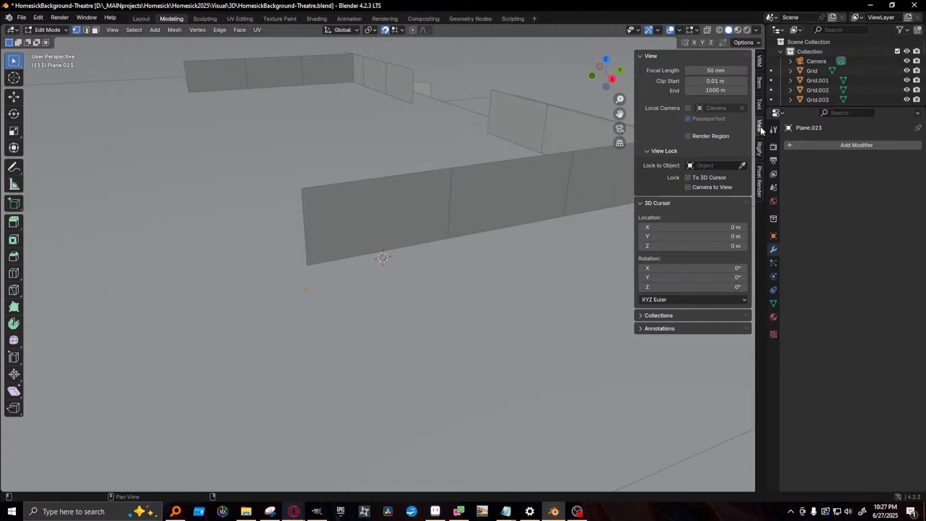
left_click(760, 151)
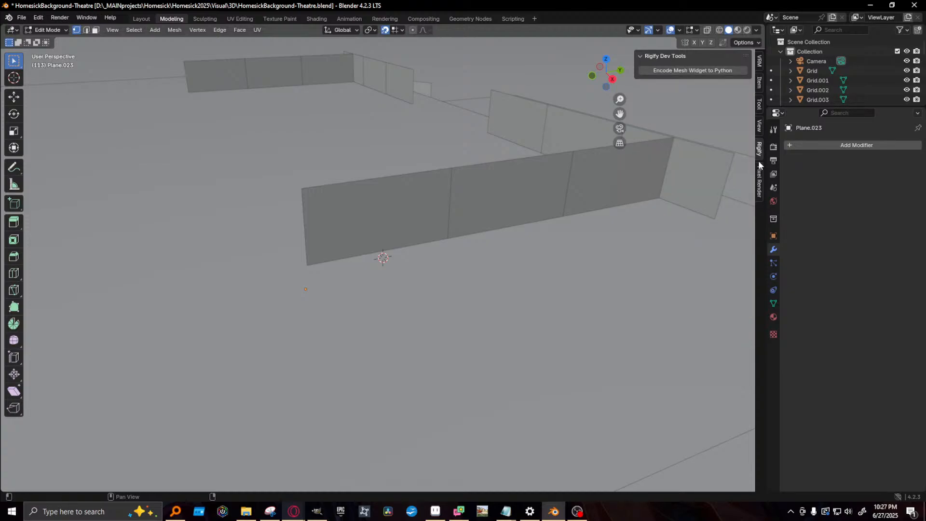
left_click(760, 180)
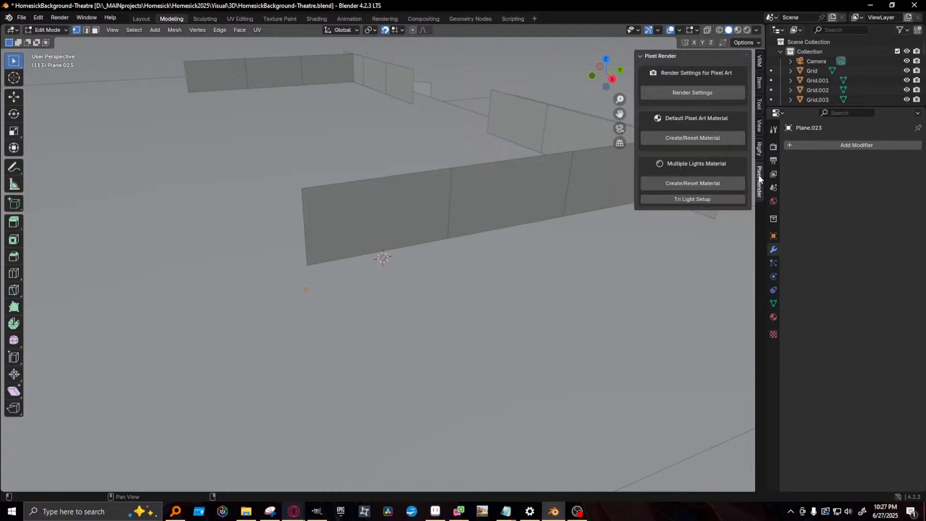
left_click(760, 61)
left_click(773, 130)
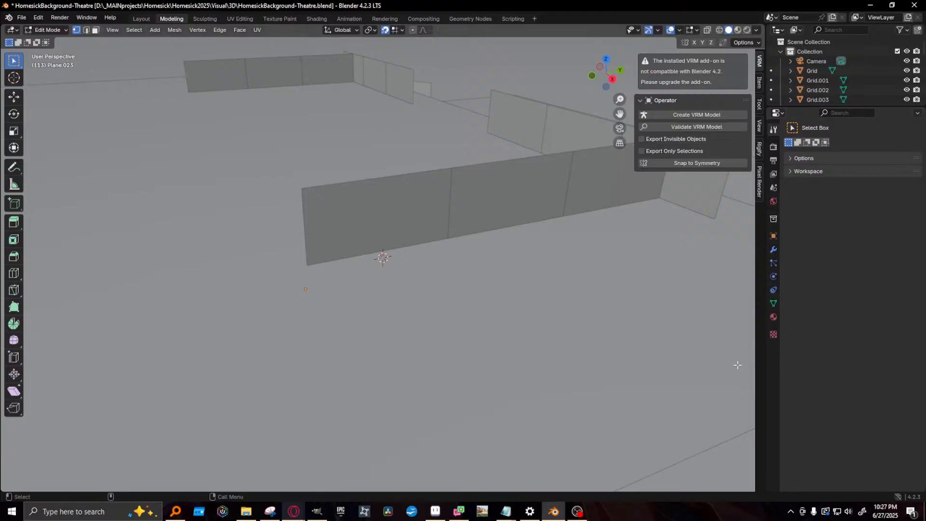
Step: Check the manual's Post Processing page in the browser once more and return to Blender
left_click(294, 511)
left_click(483, 484)
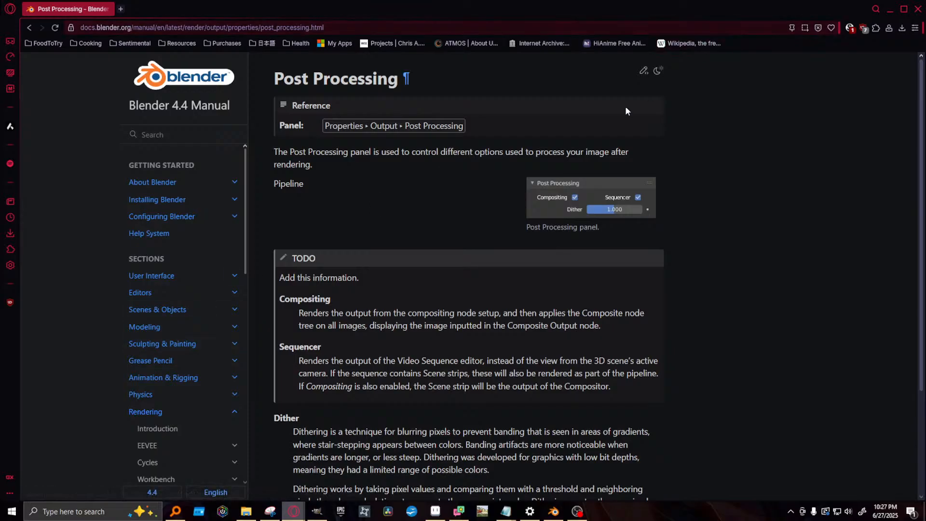
left_click(890, 8)
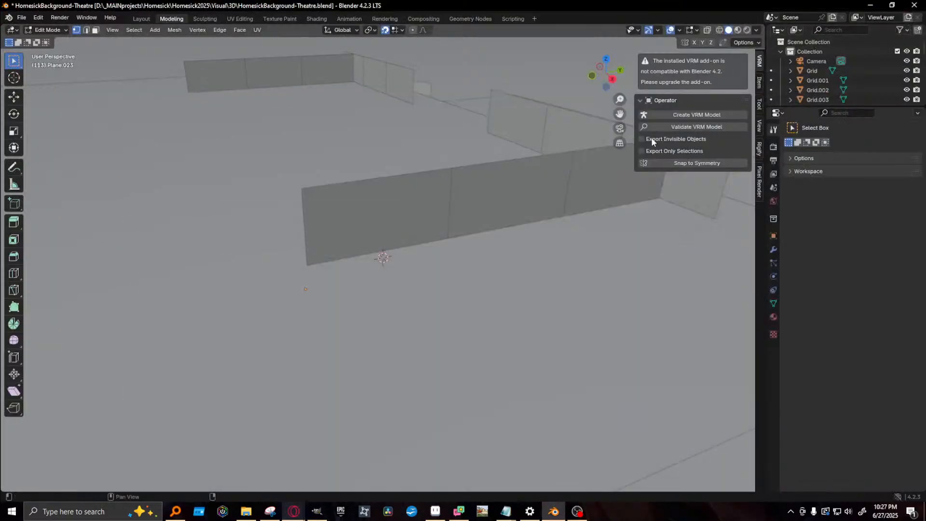
Step: Render a still image of the theatre scene
left_click(86, 17)
left_click(55, 18)
left_click(80, 29)
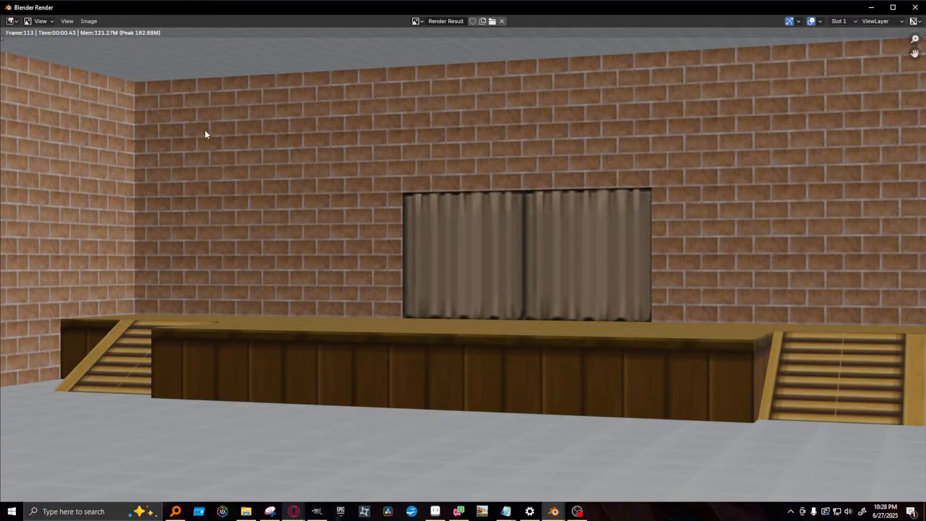
Step: Capture nearly the whole rendered theatre image as a screenshot with the Snipping Tool
left_click(265, 512)
left_click(348, 103)
left_click_drag(18, 497, 922, 2)
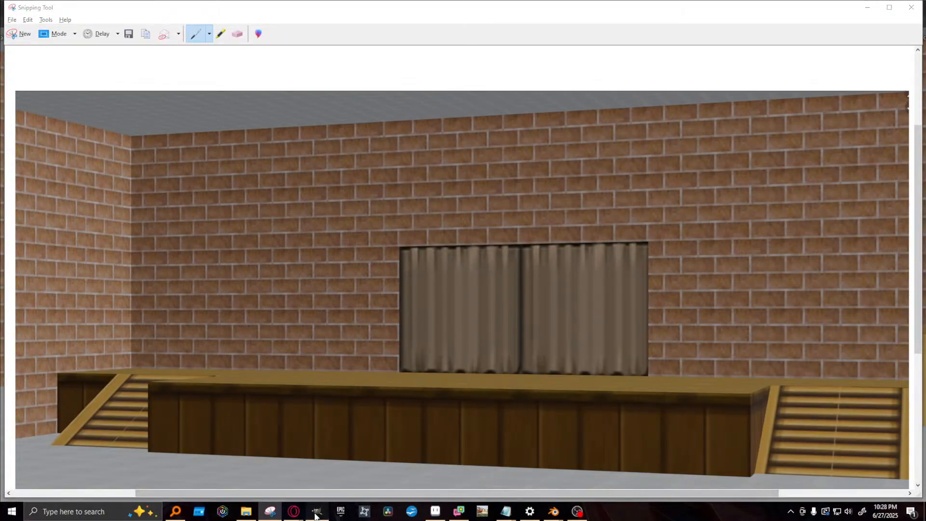
Step: Switch to GIMP, create a new 1920x1080 image, paste the theatre screenshot into it and anchor it to the background
left_click(316, 512)
left_click(9, 17)
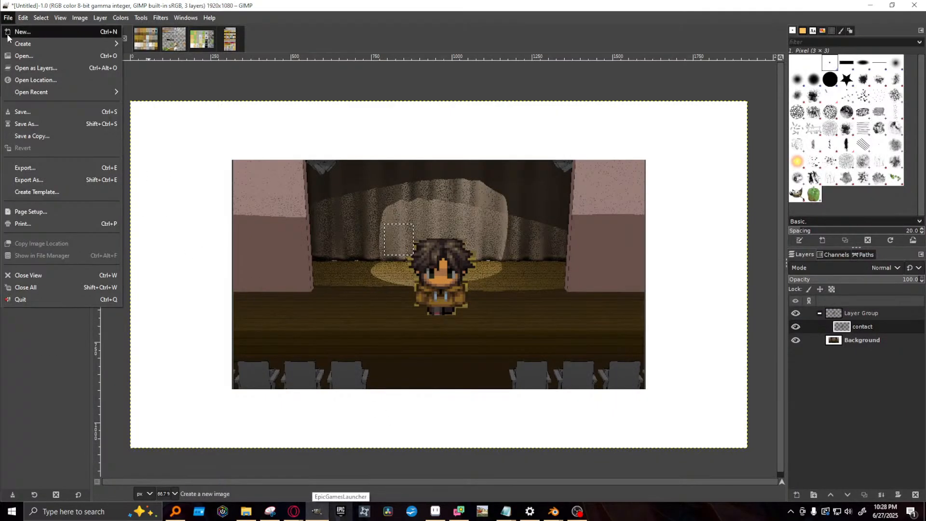
left_click(8, 33)
left_click(128, 126)
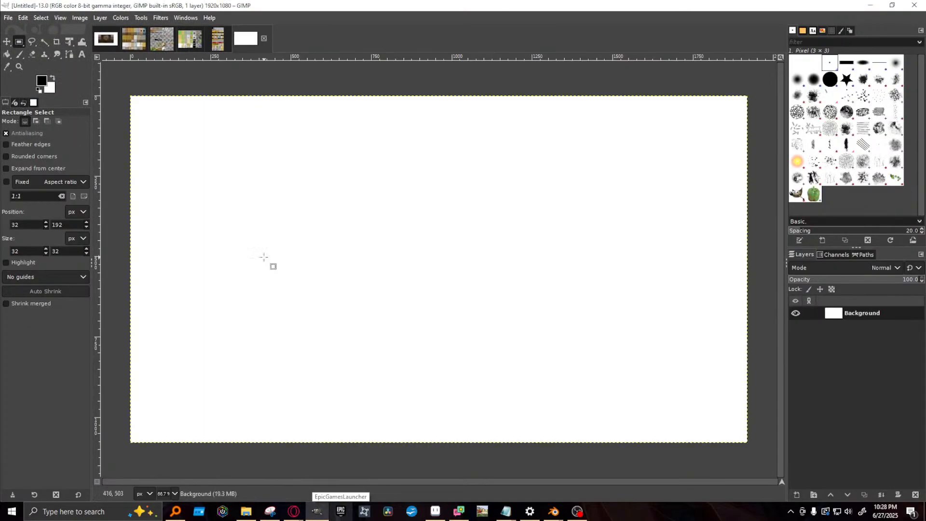
key("ctrl+v")
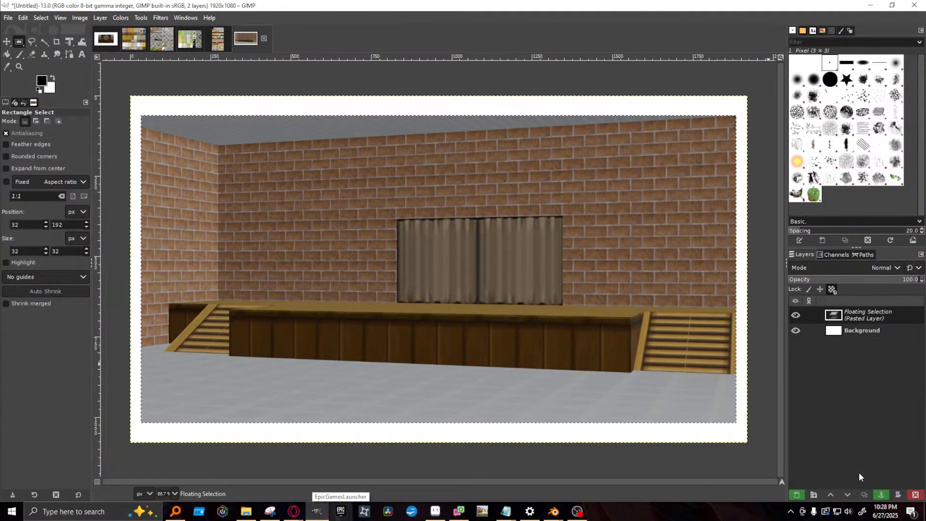
left_click(882, 495)
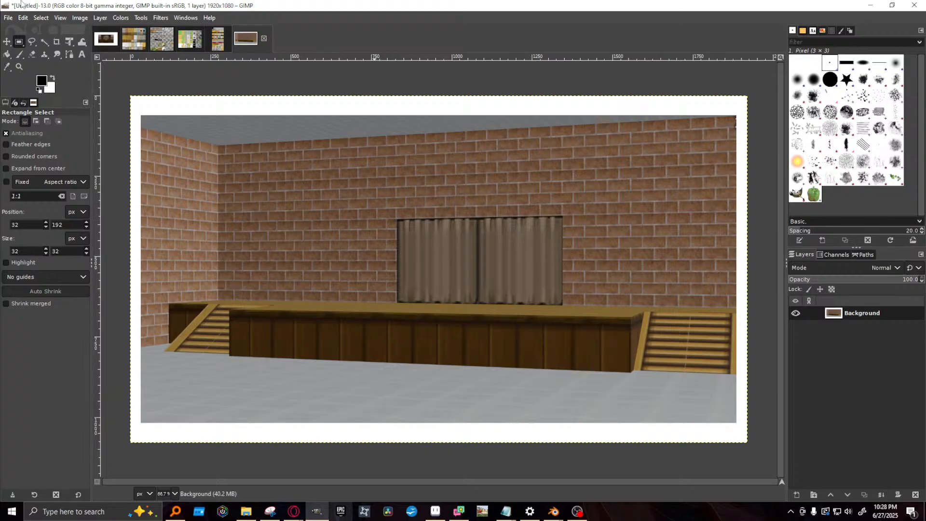
Step: Open Hue-Saturation for the pasted theatre screenshot and raise its lightness to 19.5 and saturation to 55.5
left_click(81, 18)
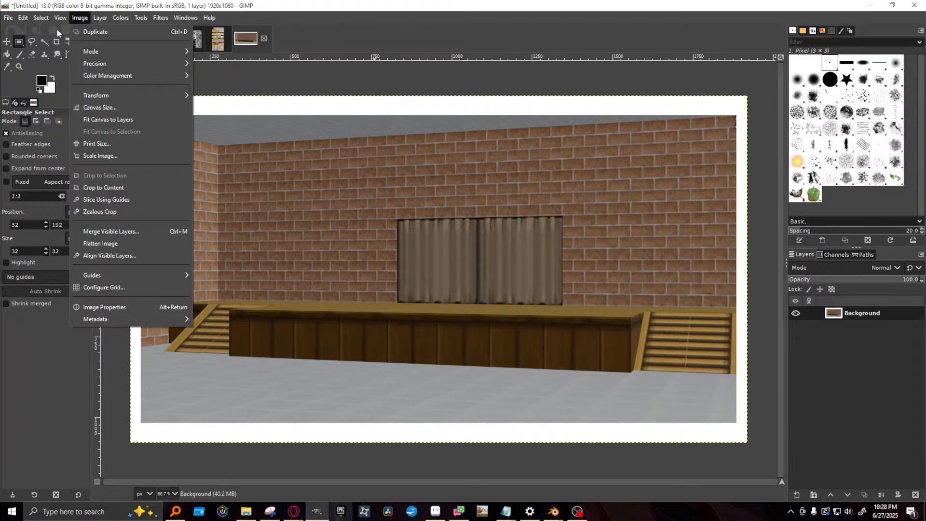
mouse_move(53, 18)
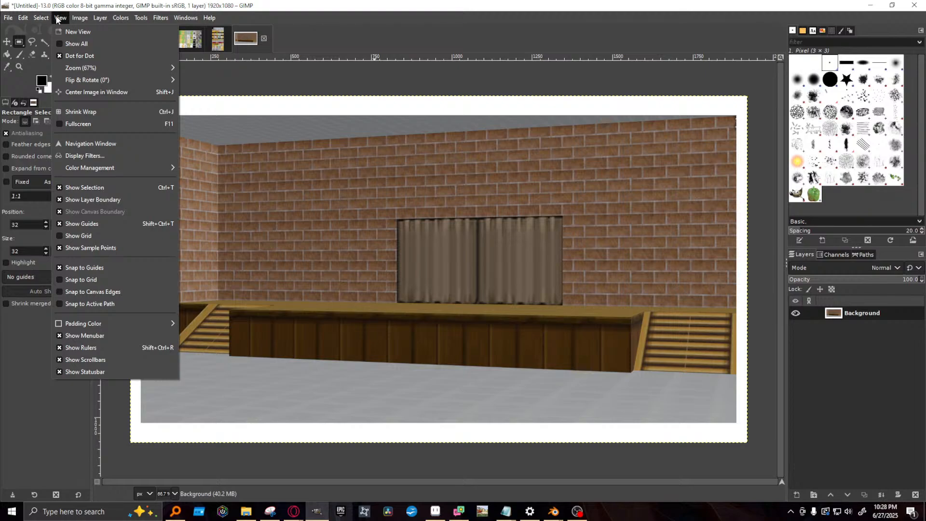
left_click(58, 18)
left_click(141, 18)
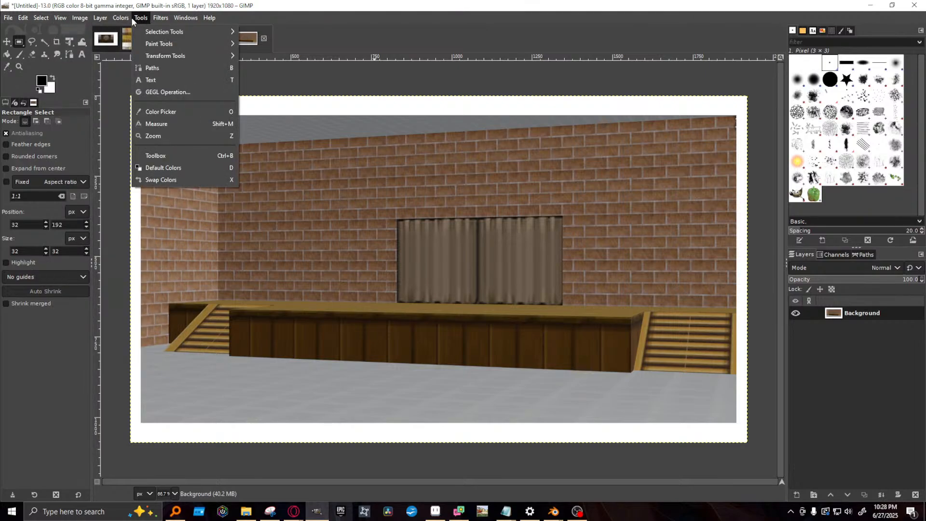
mouse_move(121, 18)
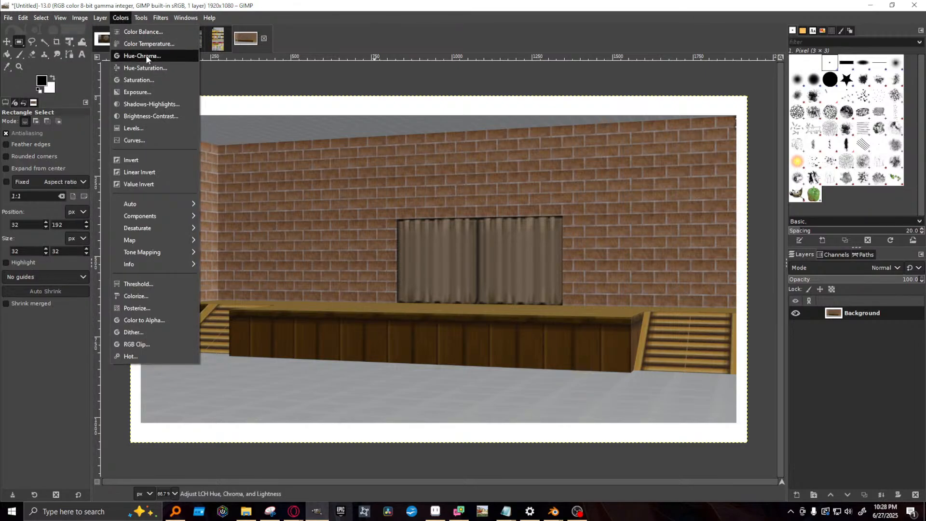
left_click(166, 68)
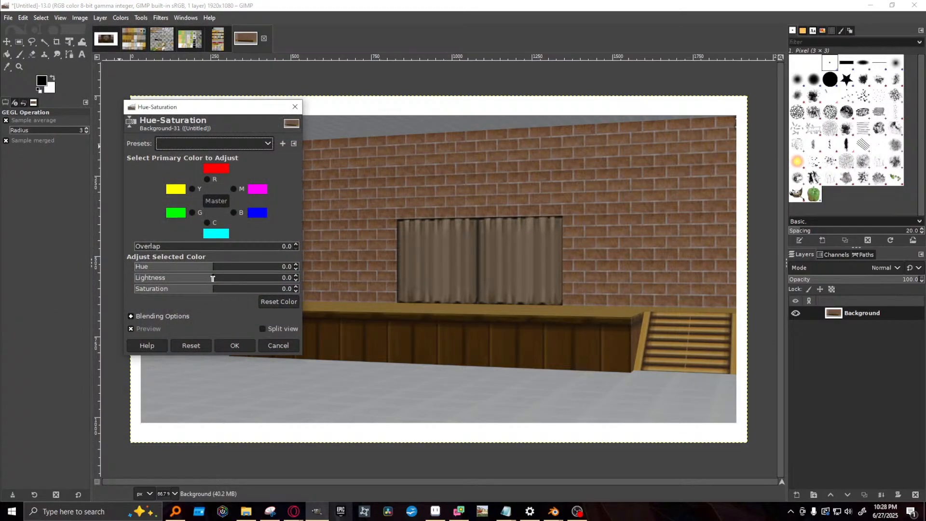
left_click_drag(212, 291, 229, 284)
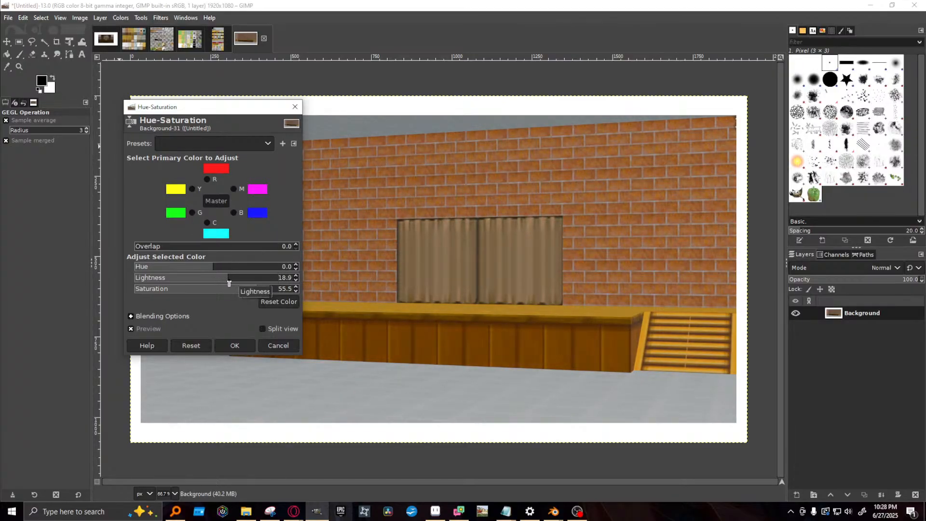
Step: Close the brick wall texture in Aseprite and arrange the HomesickCommercial artwork side by side with GIMP, keeping the Hue-Saturation dialog off the theatre image
left_click(436, 510)
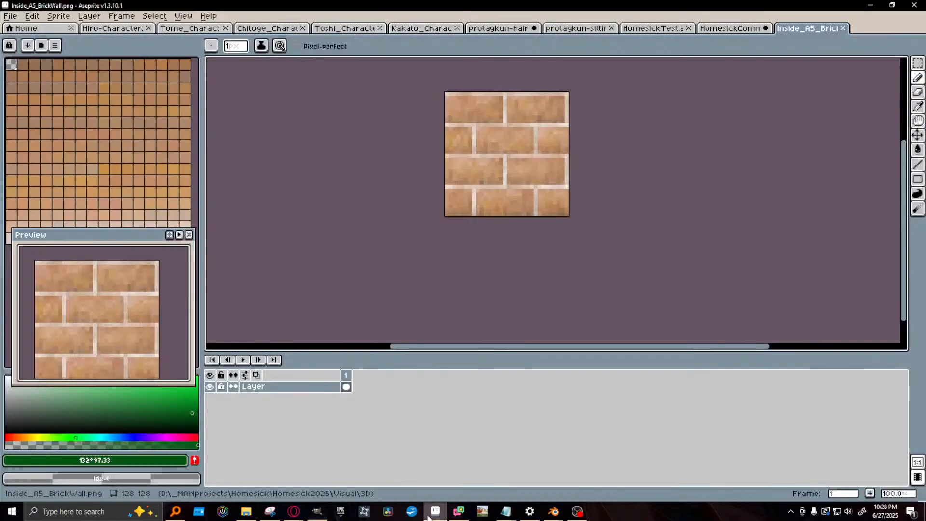
left_click(842, 28)
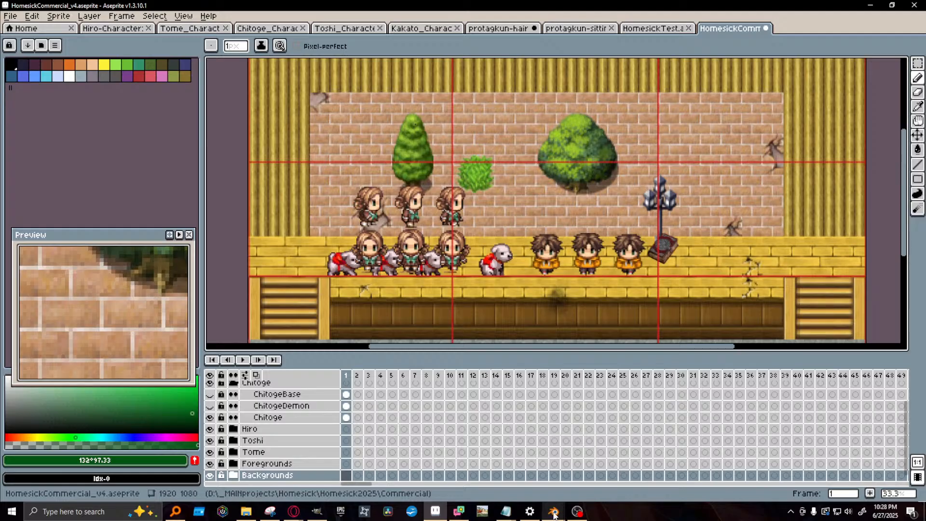
left_click_drag(720, 10, 923, 15)
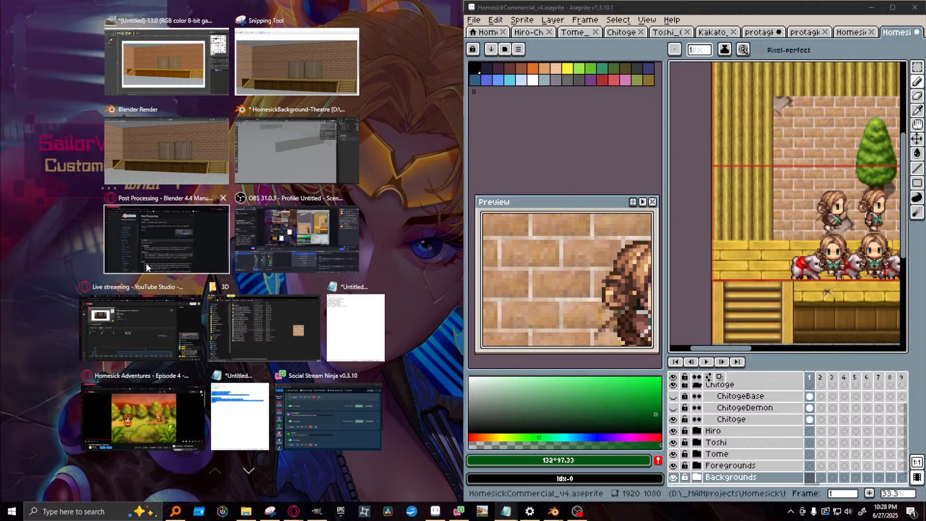
left_click(177, 82)
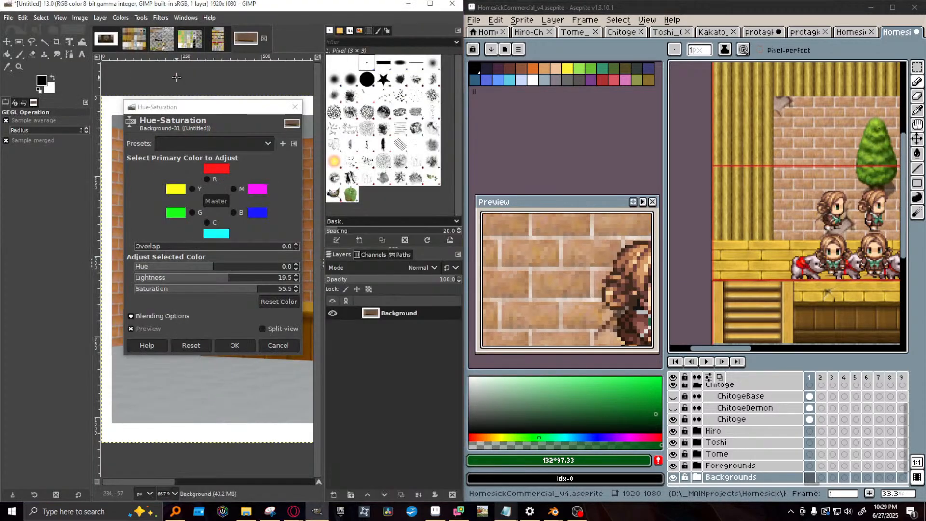
left_click_drag(257, 110, 511, 274)
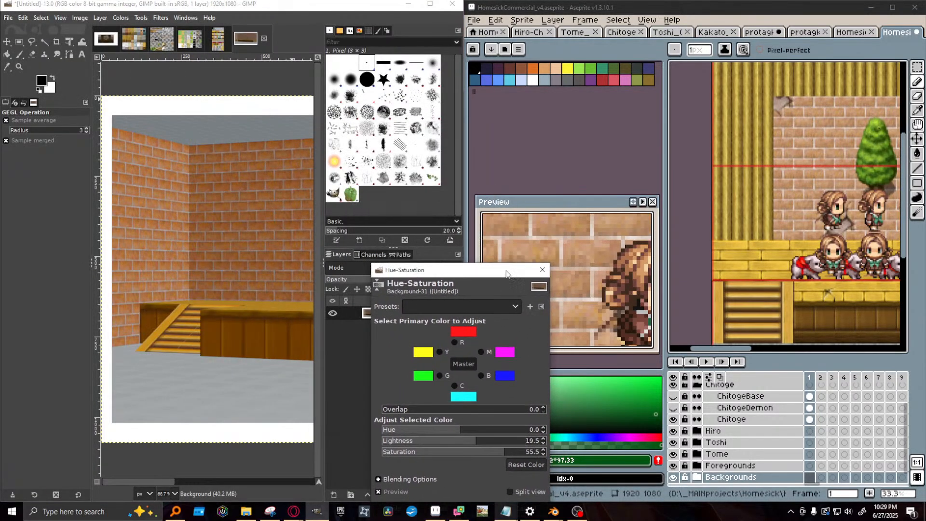
left_click(326, 388)
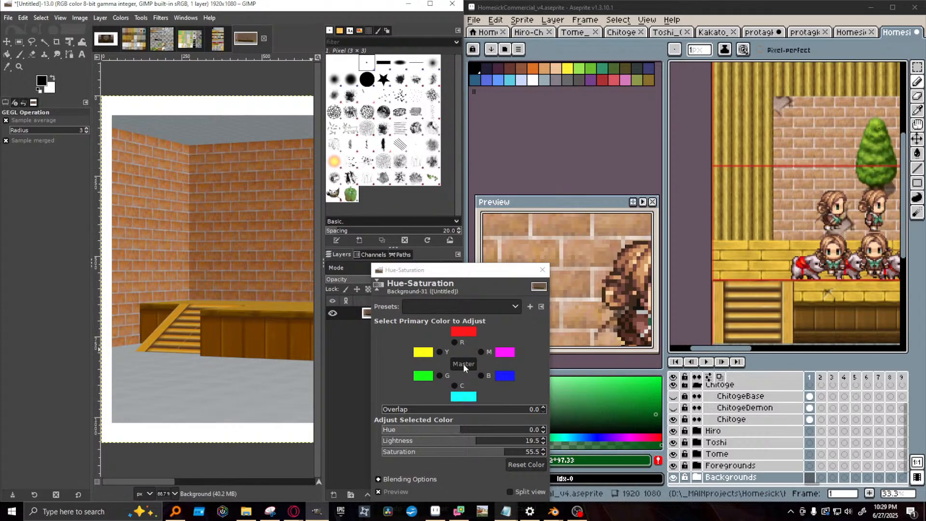
Step: Lower the saturation to 22.0 and the lightness to 15.2, maximize GIMP and apply the Hue-Saturation adjustment
left_click_drag(502, 454, 485, 455)
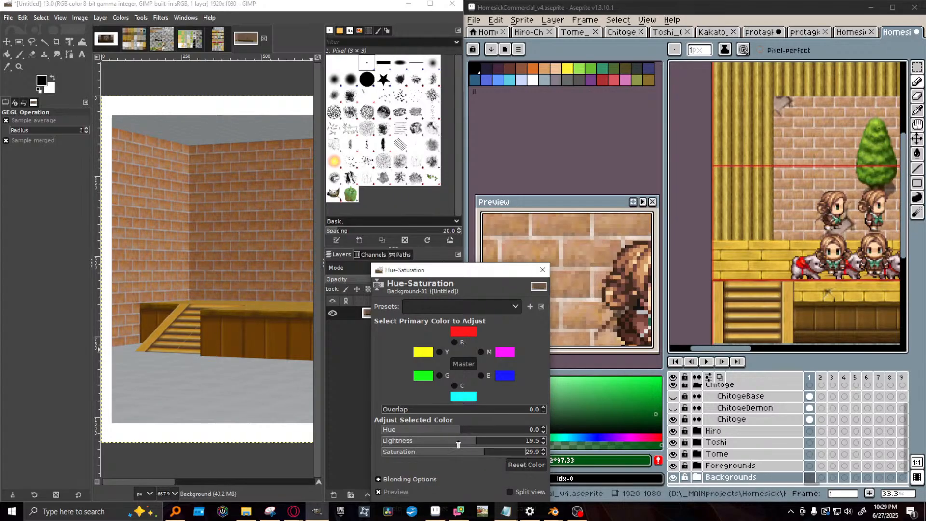
left_click_drag(476, 442, 472, 445)
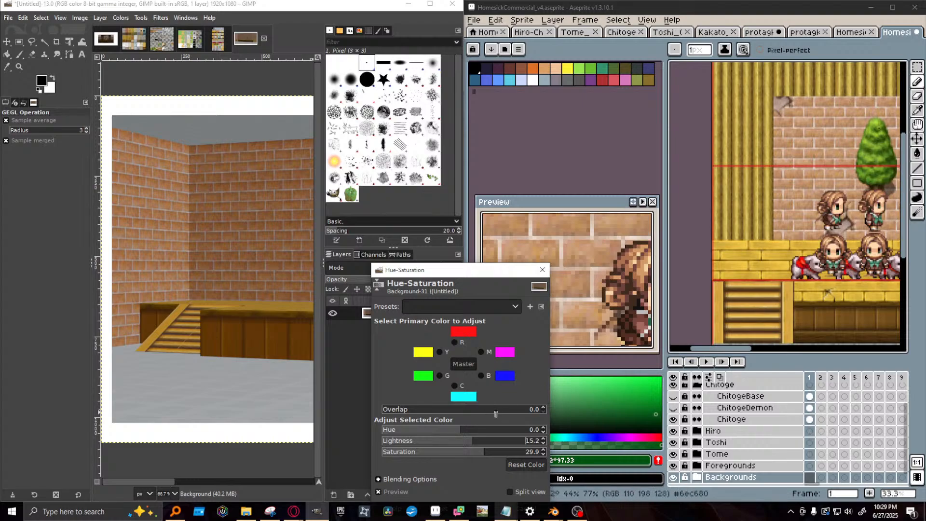
left_click_drag(474, 456, 477, 454)
double_click(340, 5)
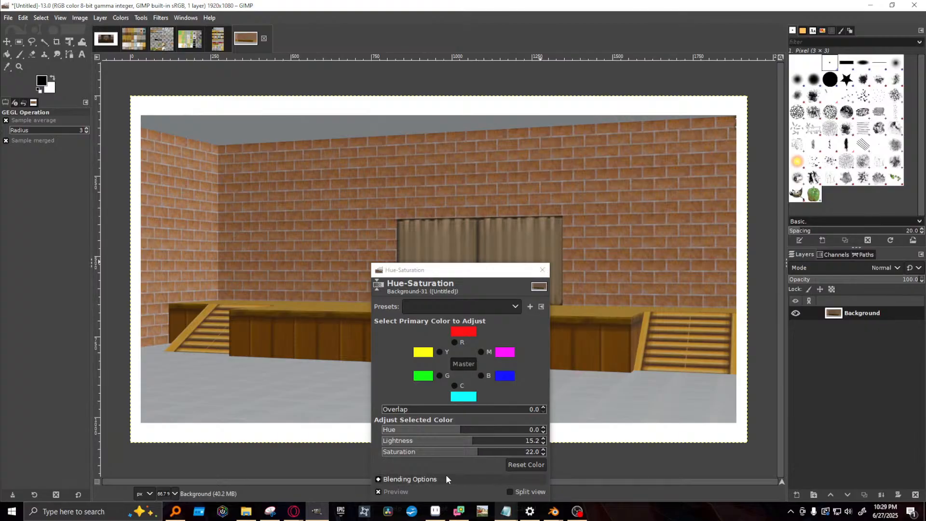
left_click_drag(492, 271, 564, 132)
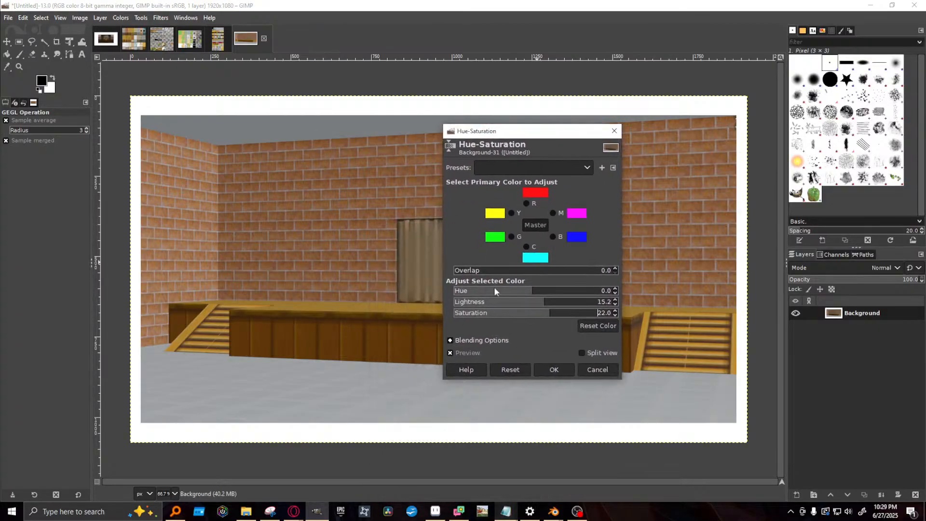
left_click(556, 369)
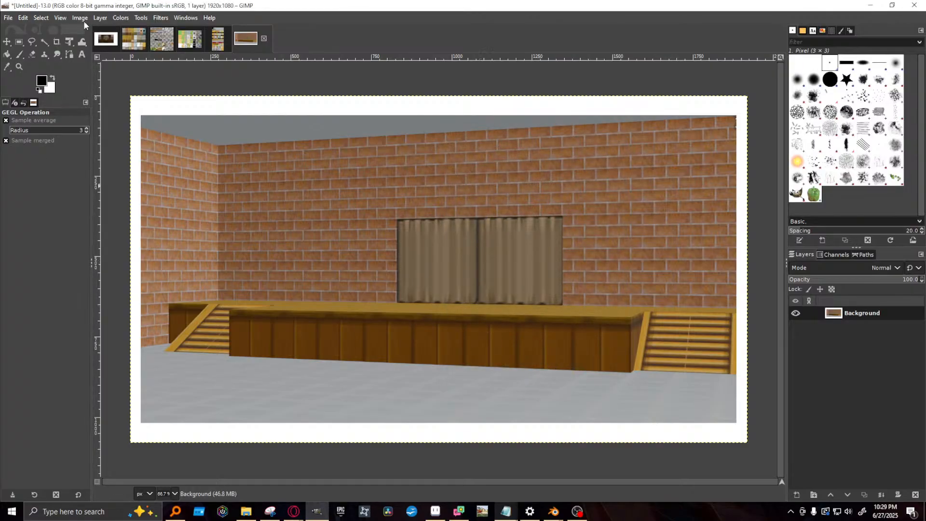
Step: Switch to the dark stage image with the character and inspect Hue-Saturation for its contact layer without applying changes
left_click(113, 46)
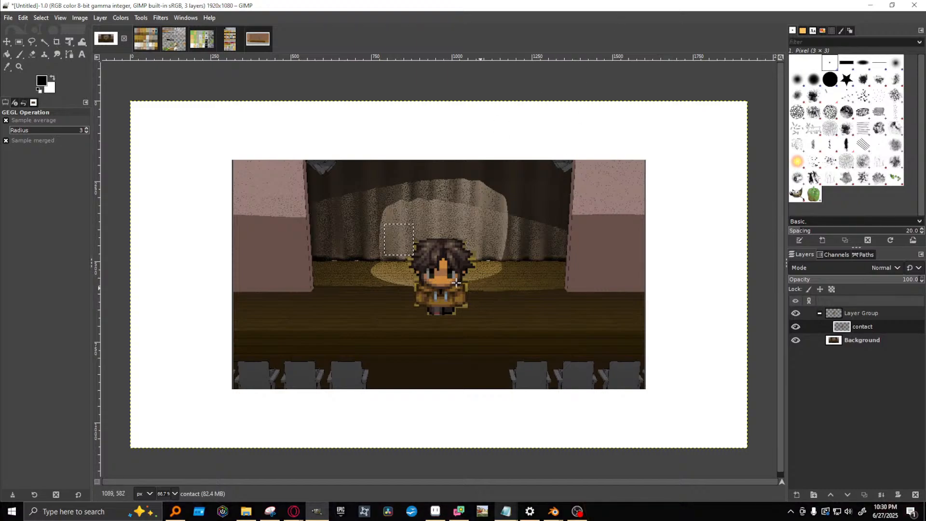
key("ctrl+u")
left_click(606, 372)
key("ctrl+u")
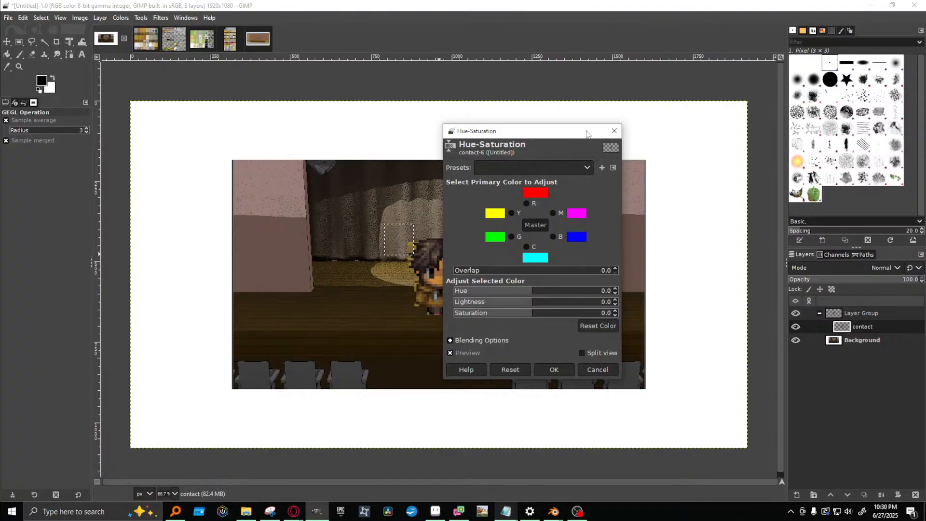
left_click(614, 131)
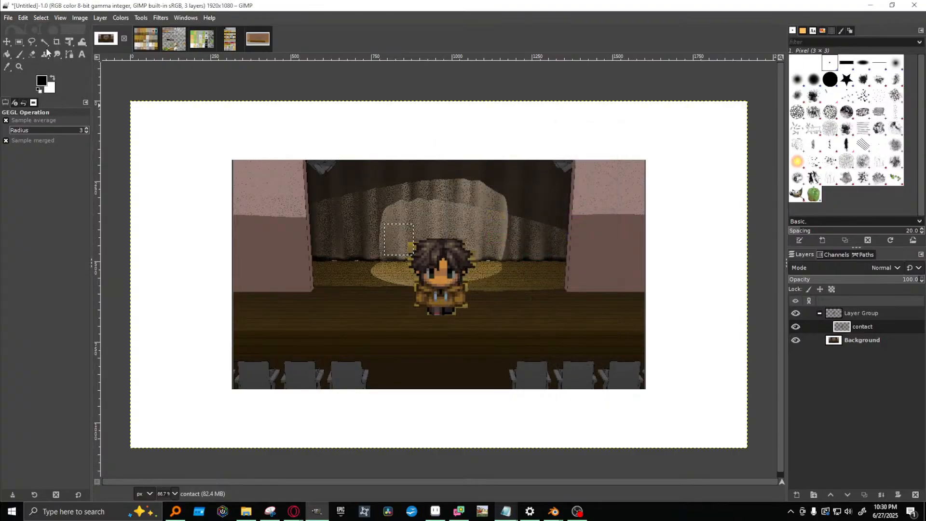
Step: Choose the Move tool and clear the small rectangular selection beside the character
left_click(8, 18)
key("Escape")
key("w")
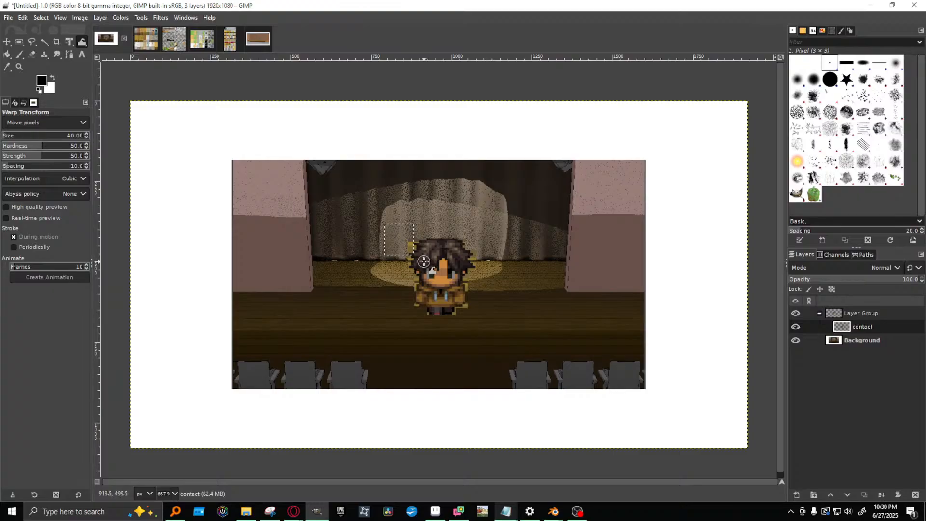
left_click(6, 41)
left_click(448, 298)
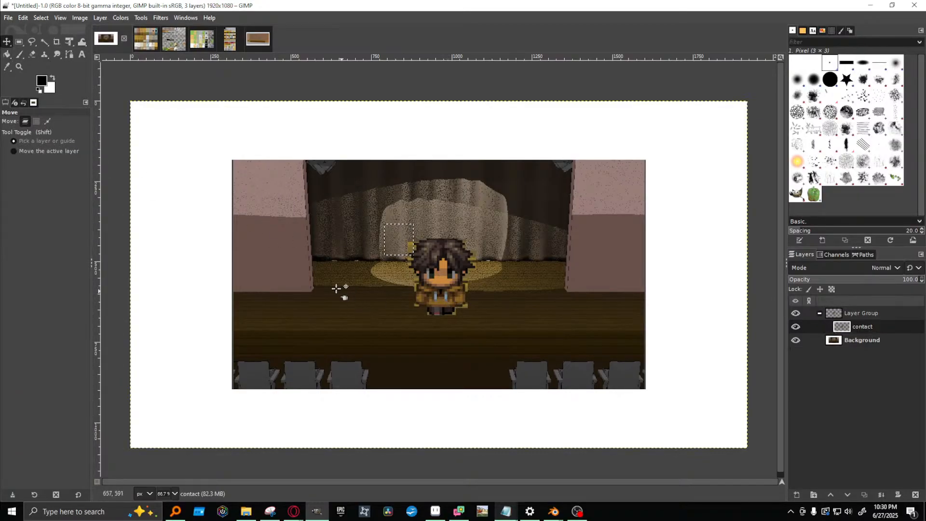
left_click(41, 18)
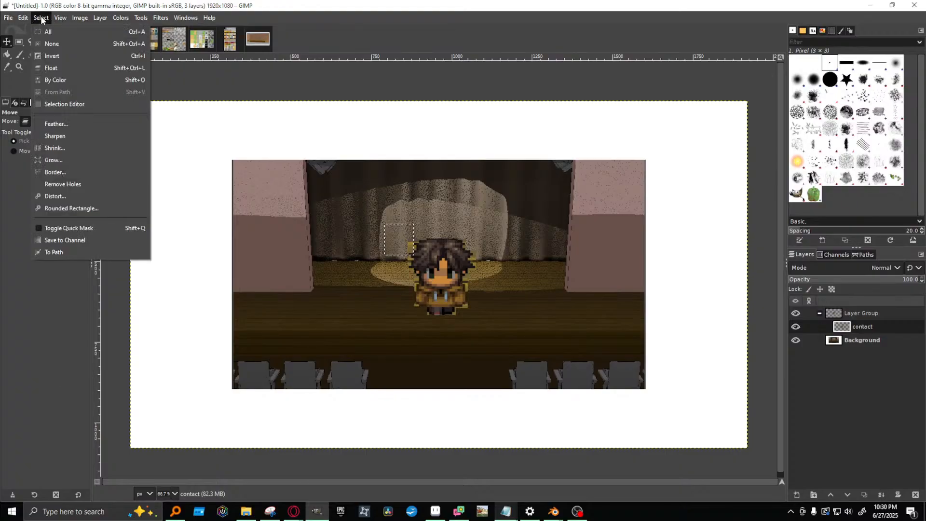
left_click(49, 41)
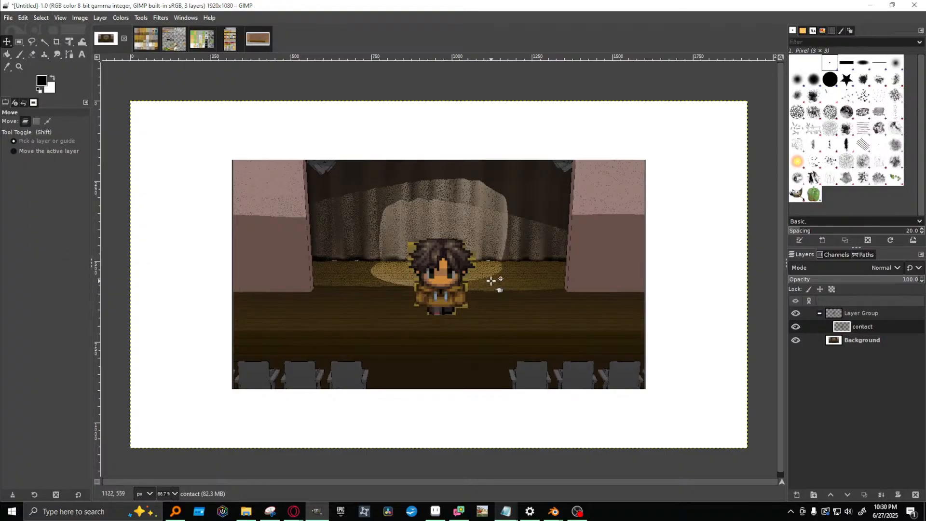
Step: Undo the contact layer's edits back to the brightly coloured character with its full yellow brick backdrop
key("ctrl+z")
key("ctrl+z")
key("ctrl+z")
key("ctrl+z")
key("ctrl+z")
key("ctrl+z")
key("ctrl+z")
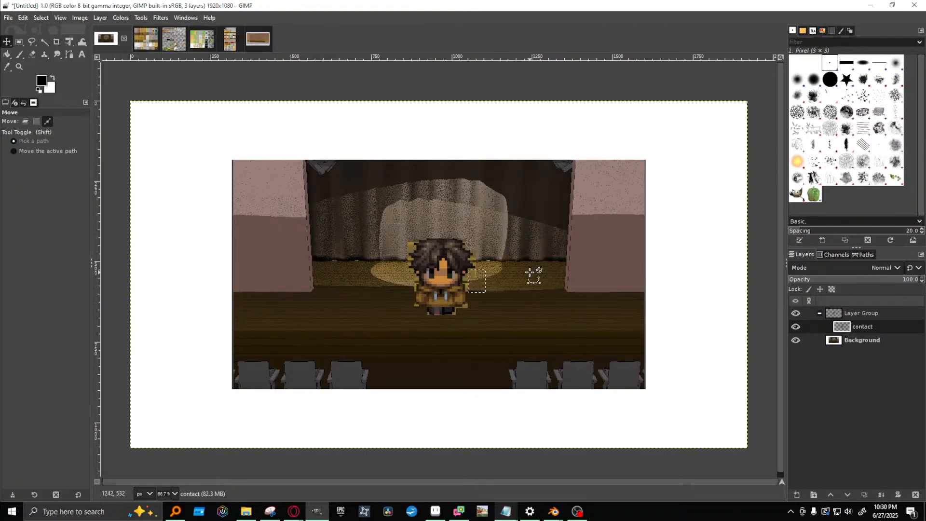
key("ctrl+z")
key("ctrl+z")
key("ctrl+z")
key("ctrl+z")
key("ctrl+z")
key("ctrl+z")
key("ctrl+z")
key("ctrl+z")
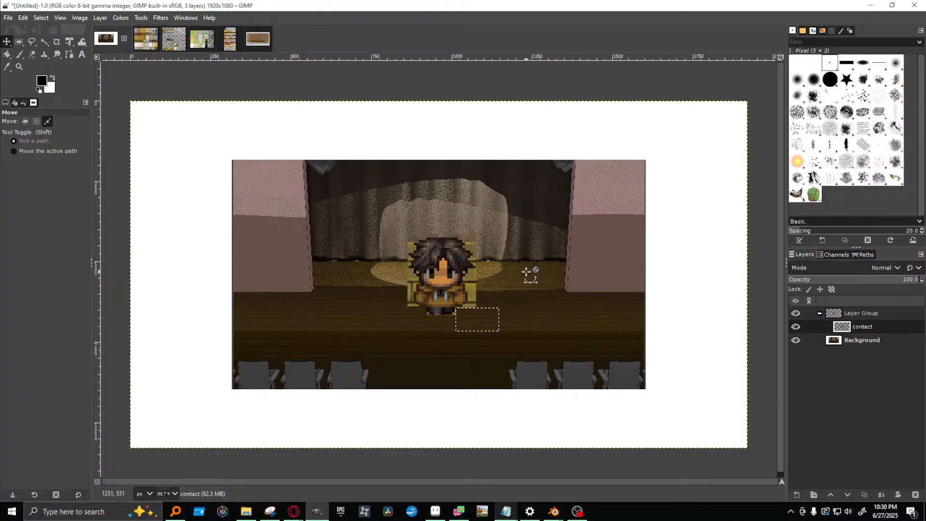
key("ctrl+z")
key("ctrl+z")
key("ctrl+z")
key("ctrl+z")
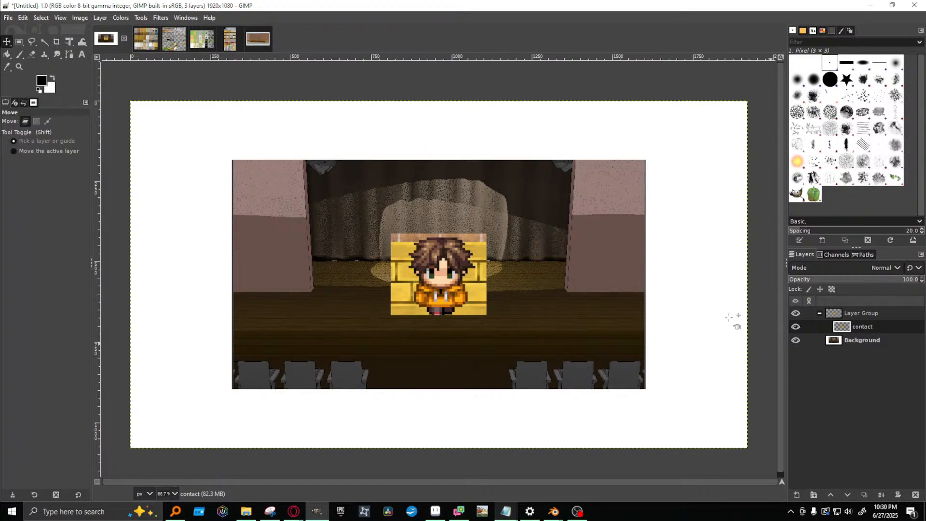
Step: Select the character and its yellow brick backdrop with a rectangle about 405 x 301 px and copy it
left_click_drag(370, 226, 508, 337)
key("ctrl+z")
left_click(19, 42)
left_click_drag(369, 231, 500, 328)
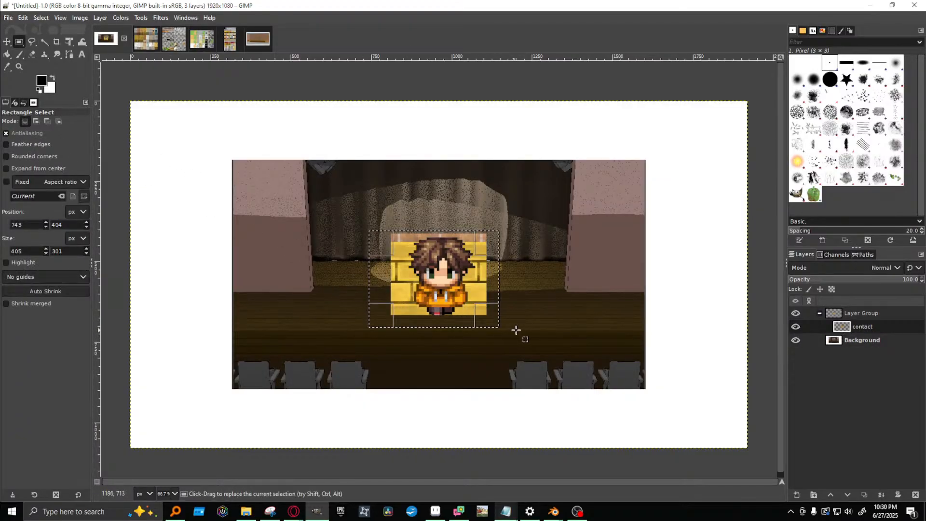
key("ctrl")
key("ctrl+c")
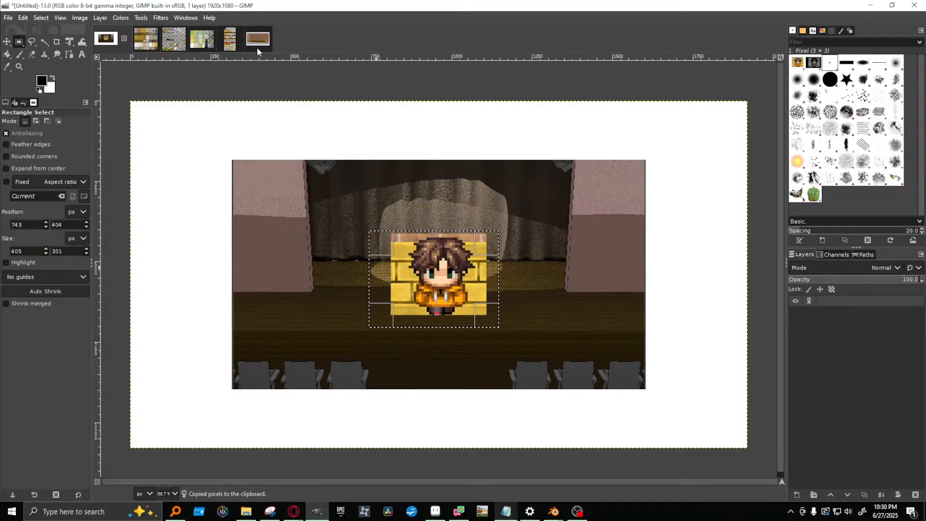
Step: Paste the copied character into the theatre screenshot image and place it on the stage in front of the curtain's left half
left_click(258, 39)
key("ctrl+v")
left_click_drag(488, 285, 489, 298)
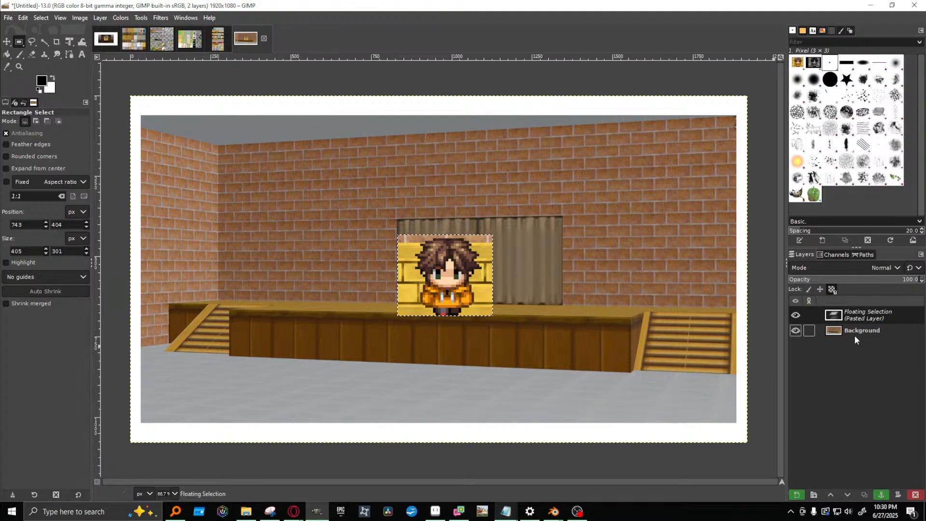
left_click(881, 494)
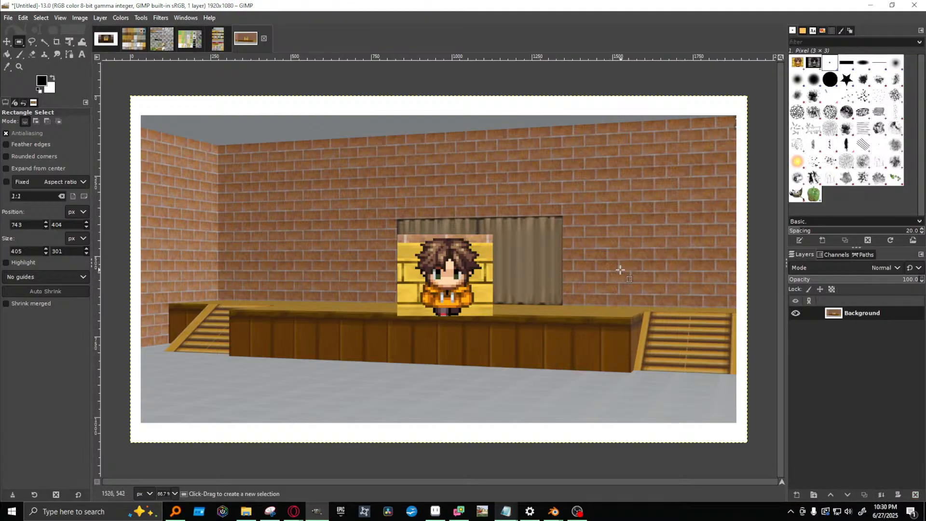
key("ctrl+v")
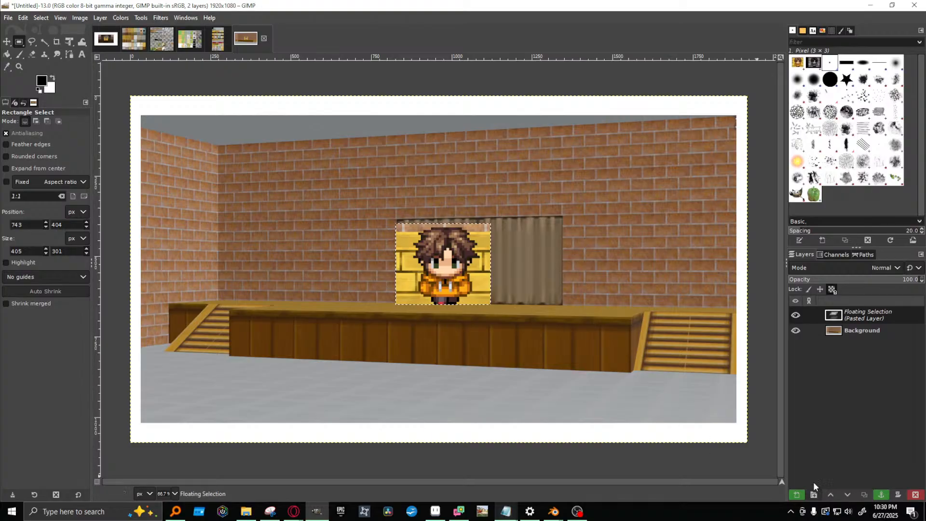
key("ctrl+z")
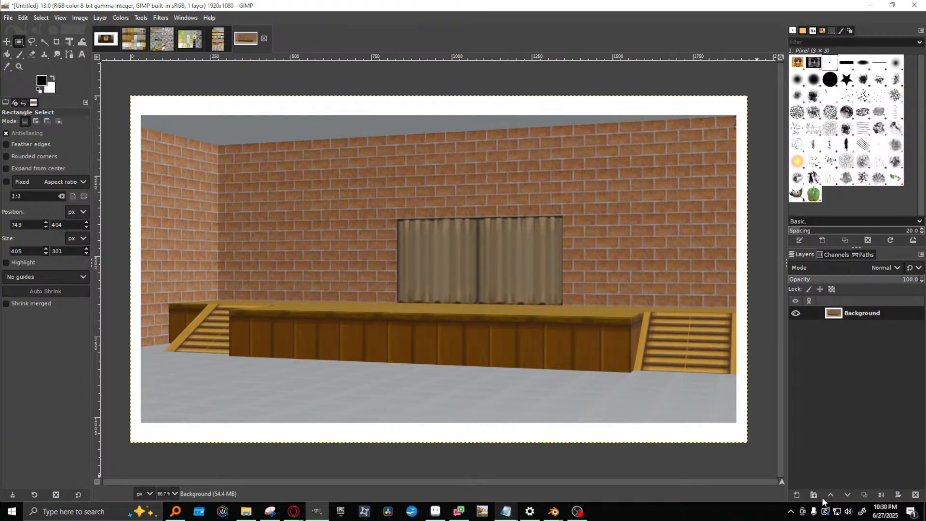
Step: Create a transparent 1920 x 1080 px layer named contact above the theatre screenshot and paste and anchor the character on it
left_click(797, 495)
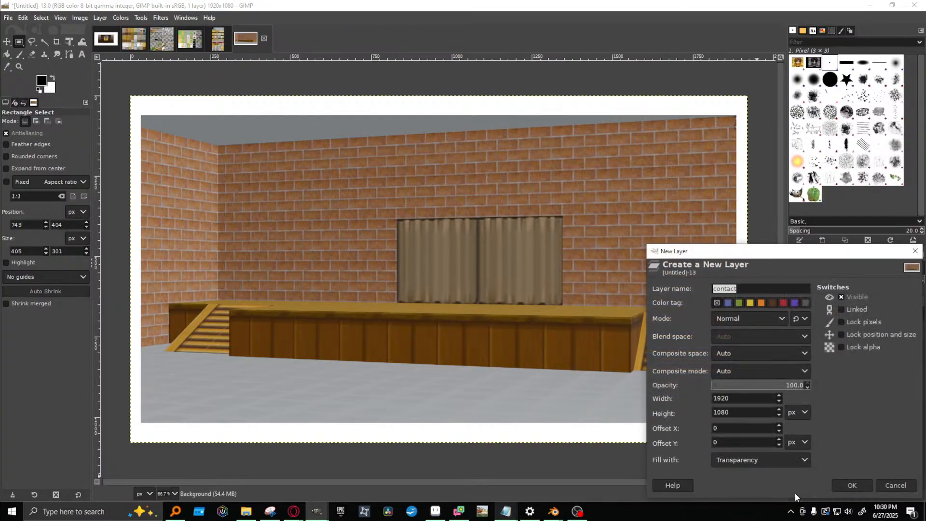
left_click(853, 489)
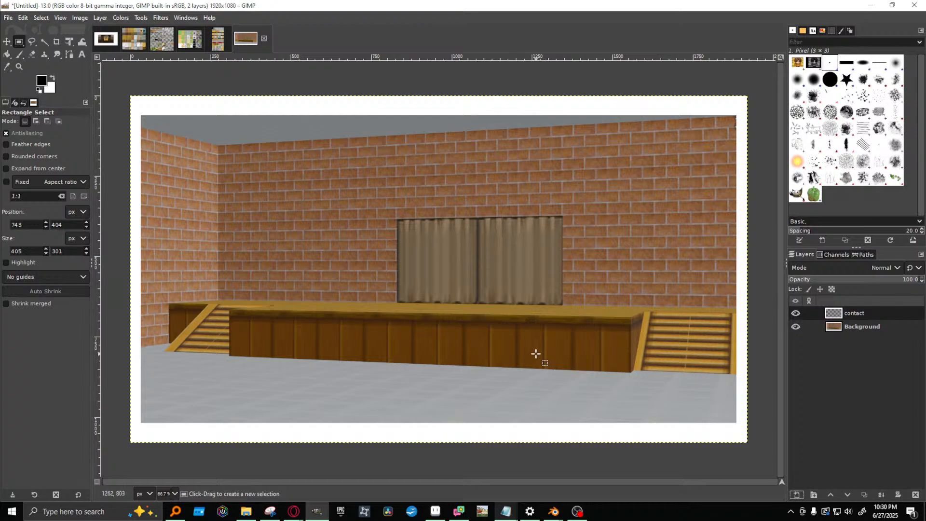
key("ctrl+v")
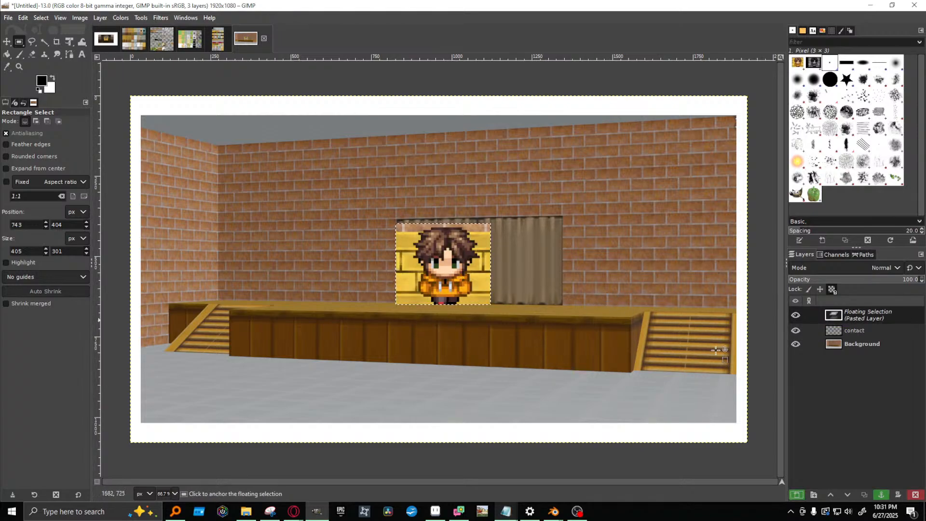
left_click(881, 495)
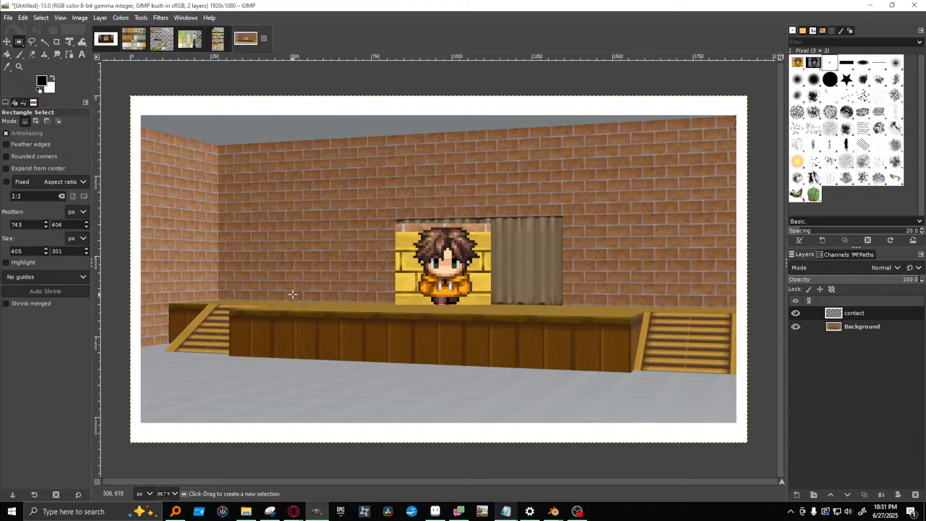
Step: Hide the contact layer and start a Levels adjustment on the Background layer with input gamma 0.96 and white point 221
left_click(862, 327)
left_click(796, 314)
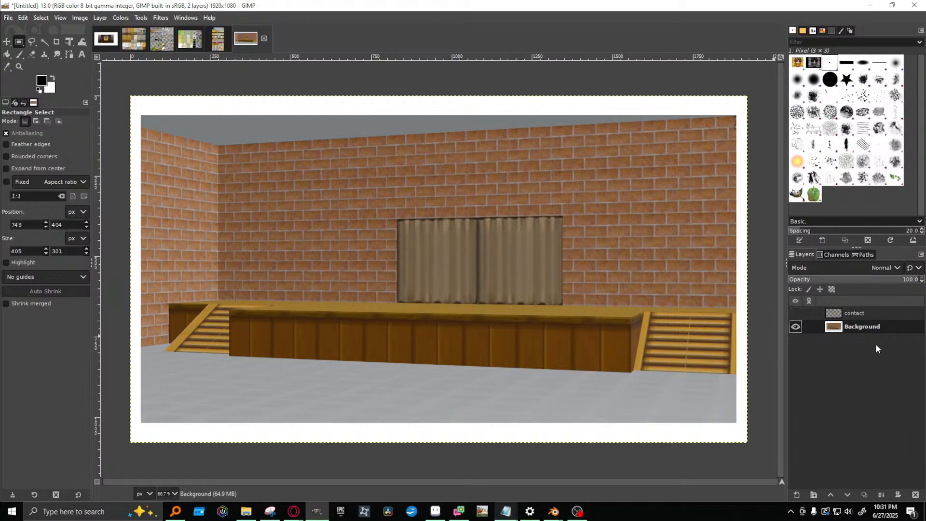
left_click(80, 18)
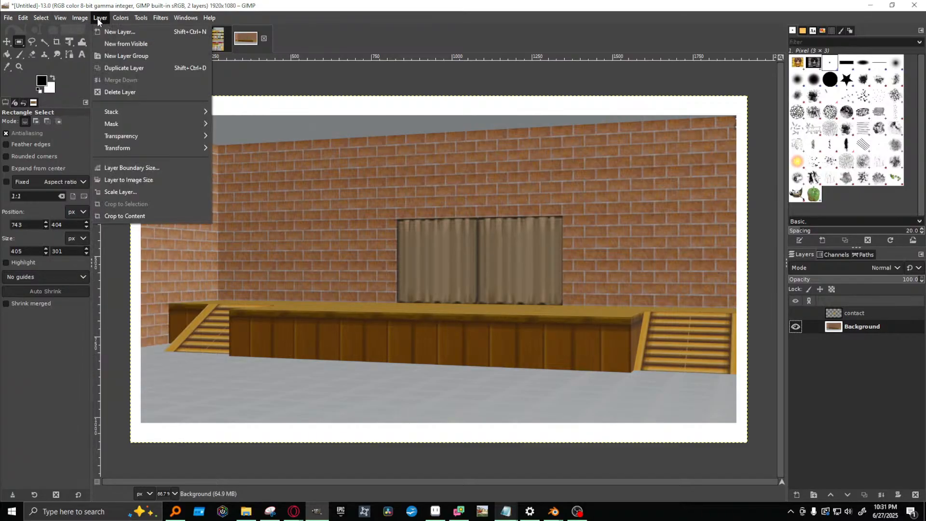
mouse_move(124, 18)
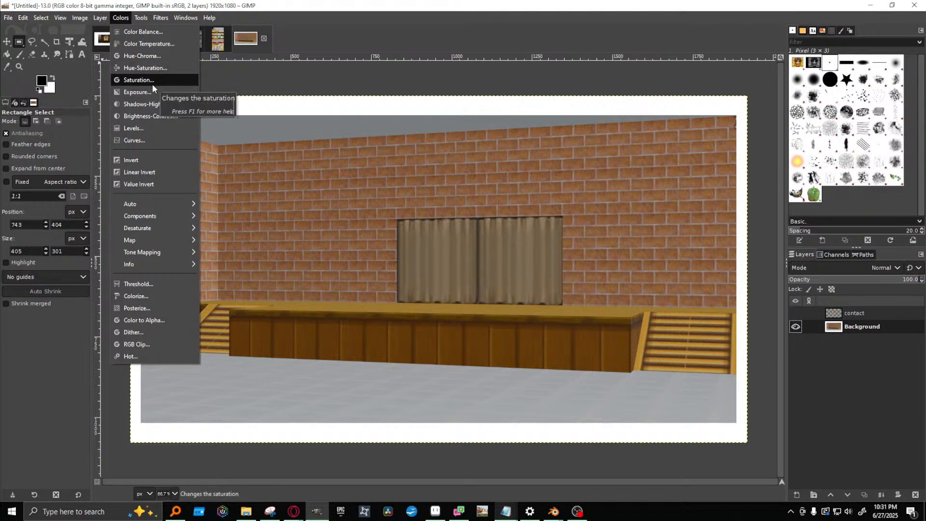
left_click(144, 128)
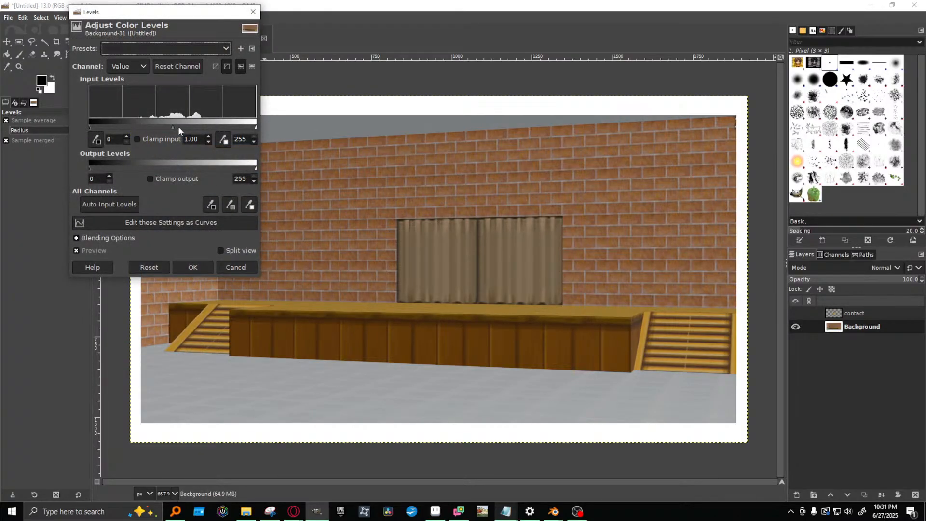
left_click_drag(174, 128, 165, 128)
left_click_drag(255, 128, 234, 127)
left_click_drag(155, 127, 162, 127)
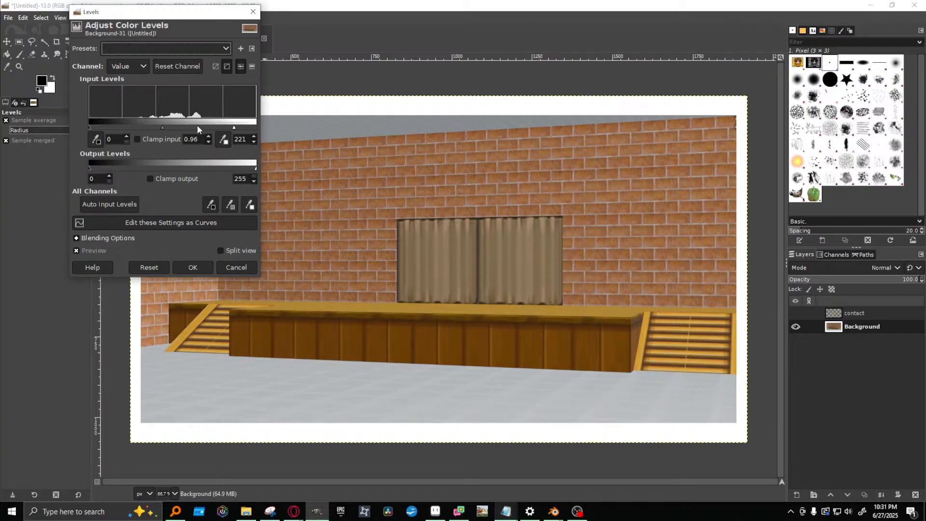
Step: Show the contact layer again and apply the Background's Levels with input gamma 1.10 and white point 202
left_click(796, 314)
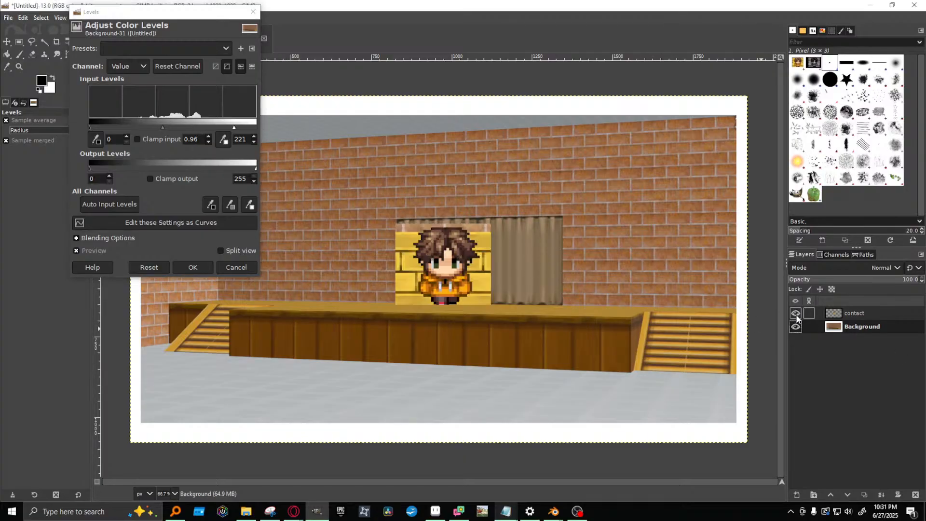
mouse_move(161, 126)
left_mouse_down()
mouse_move(184, 131)
mouse_move(152, 127)
mouse_move(158, 133)
left_mouse_up()
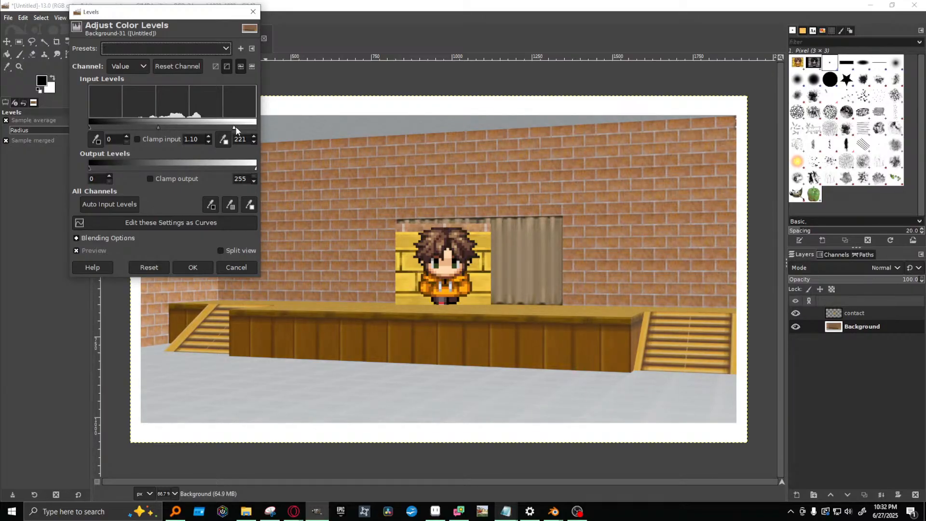
left_click_drag(235, 128, 222, 130)
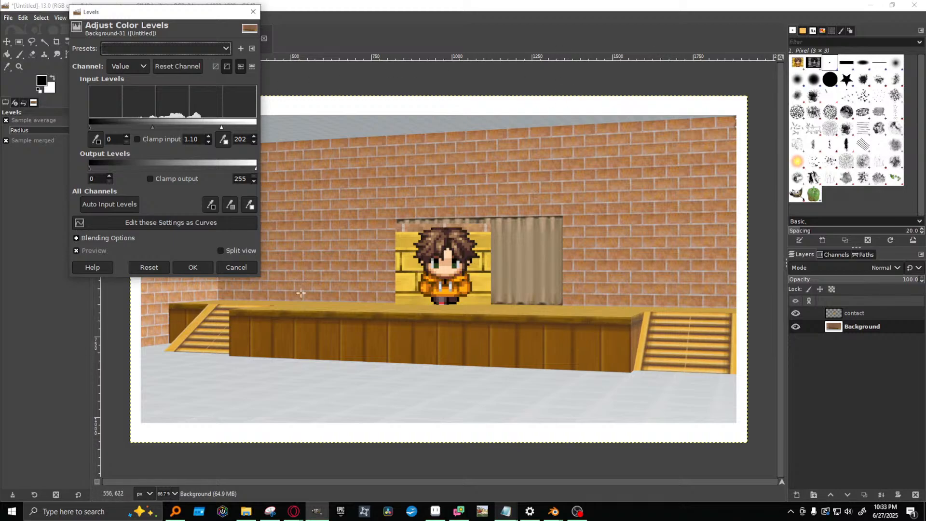
left_click(190, 265)
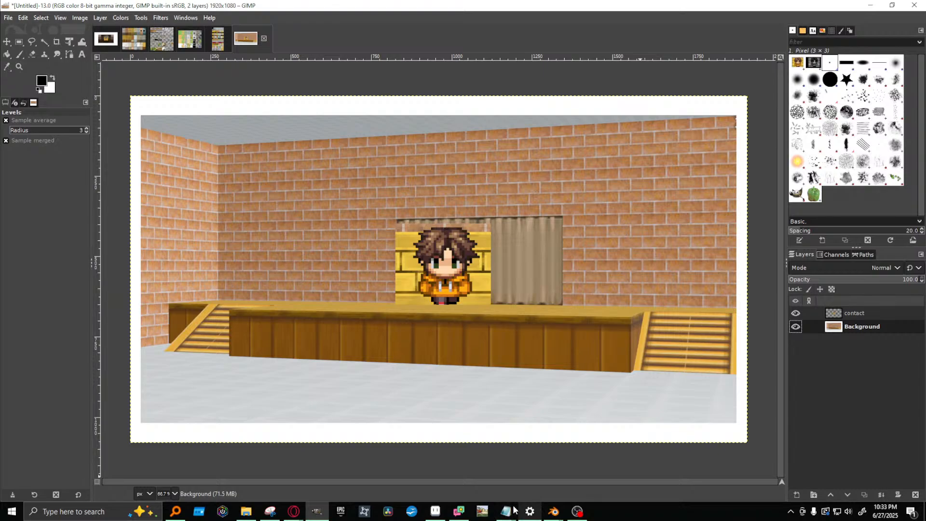
Step: Switch to Aseprite to look at the stage artwork, and view Blender's render of the theatre before closing the render window
left_click(434, 511)
left_click_drag(699, 30, 694, 2)
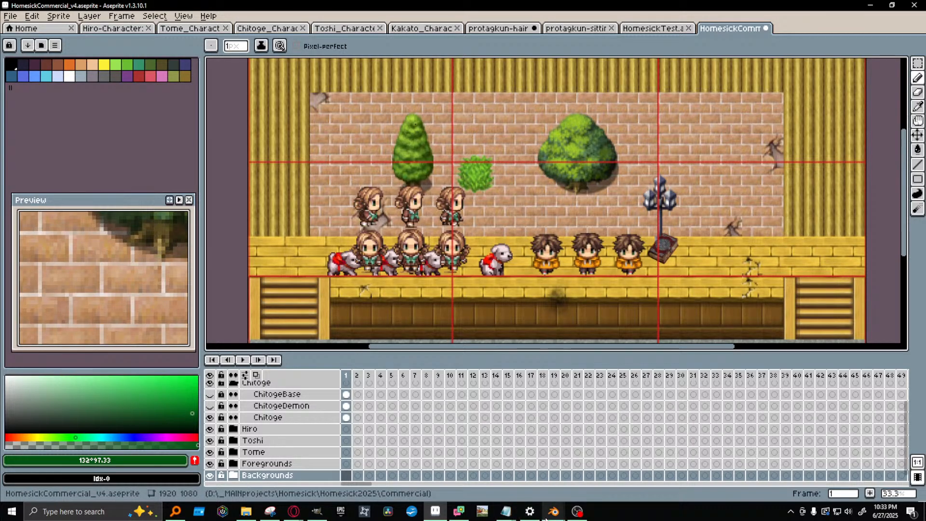
mouse_move(554, 513)
left_click(579, 479)
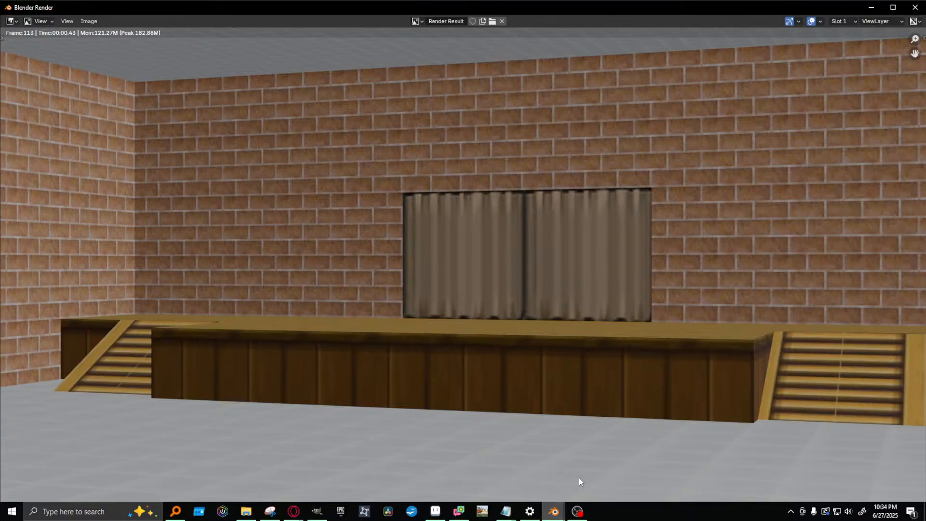
left_click(916, 7)
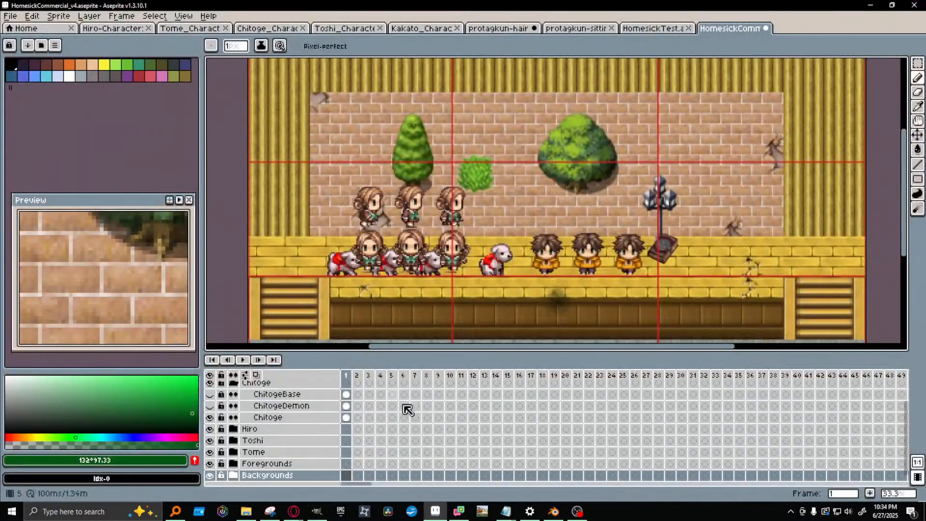
Step: Switch to Blender and save the HomesickBackground-Theatre file under its existing name
left_click(556, 511)
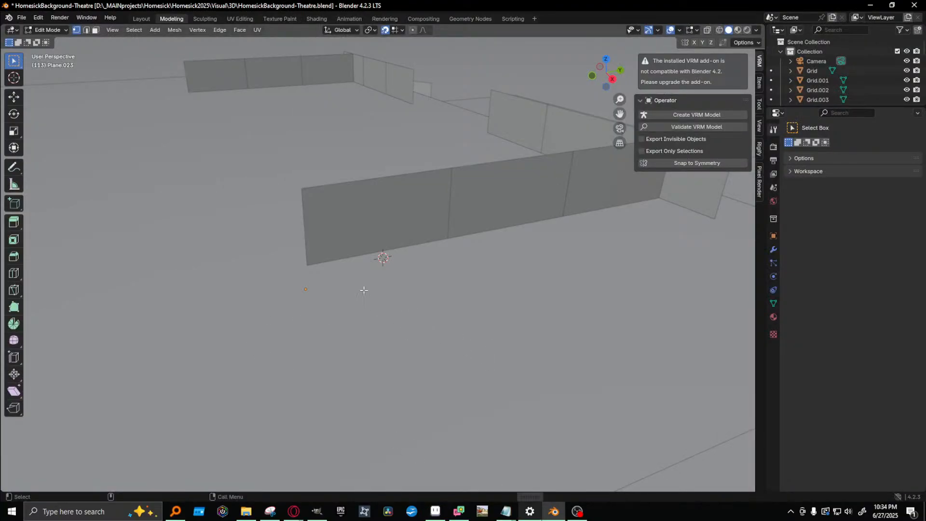
left_click(21, 18)
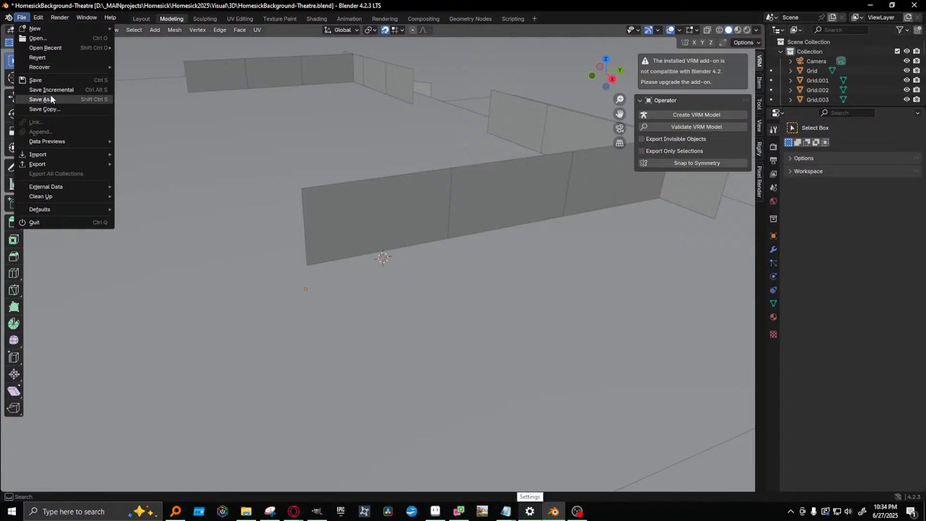
left_click(51, 81)
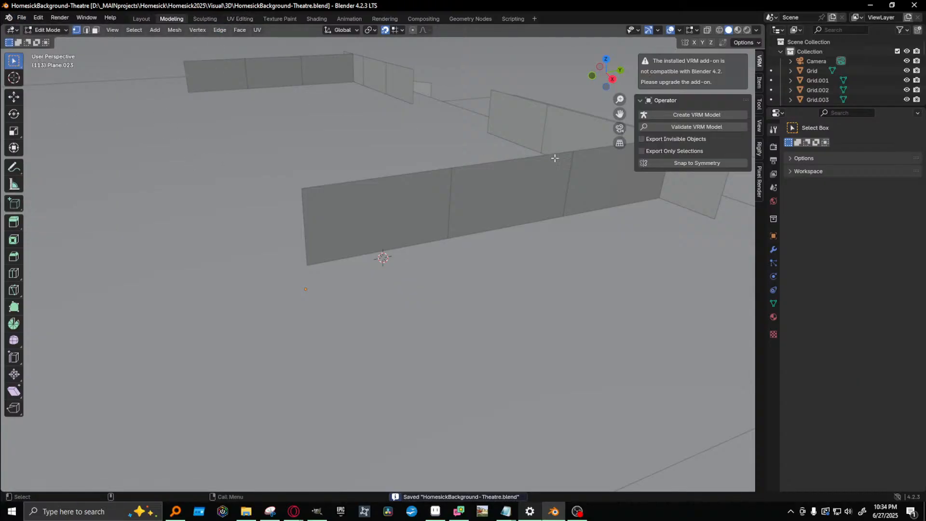
Step: Switch to the Layout workspace and examine the theatre's stage, curtain and brick walls from several angles
left_click(143, 18)
middle_click_drag(289, 202, 341, 259)
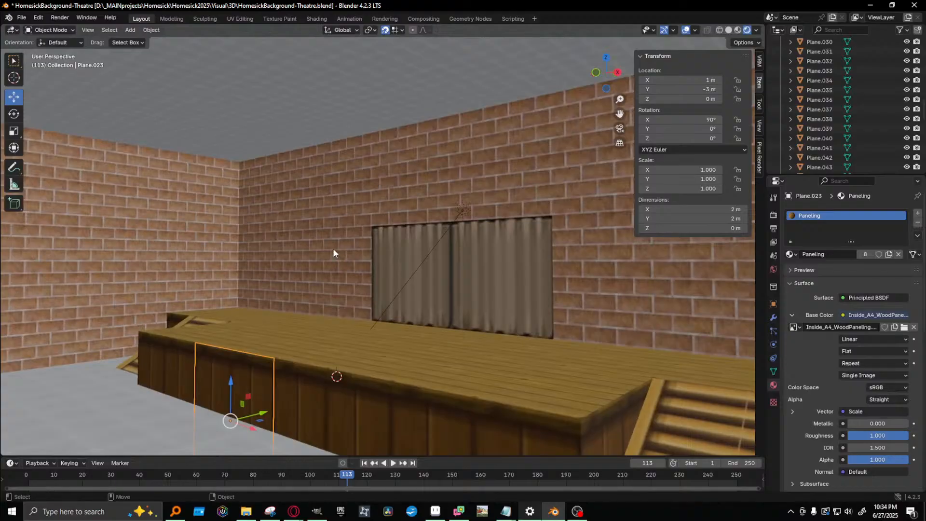
left_click(429, 418)
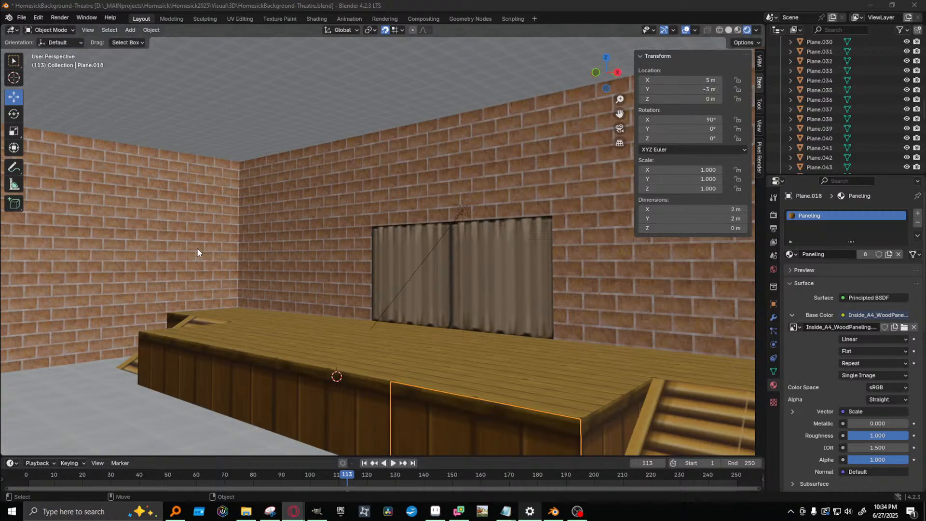
scroll(197, 247, "down", 2)
middle_click_drag(318, 273, 386, 306)
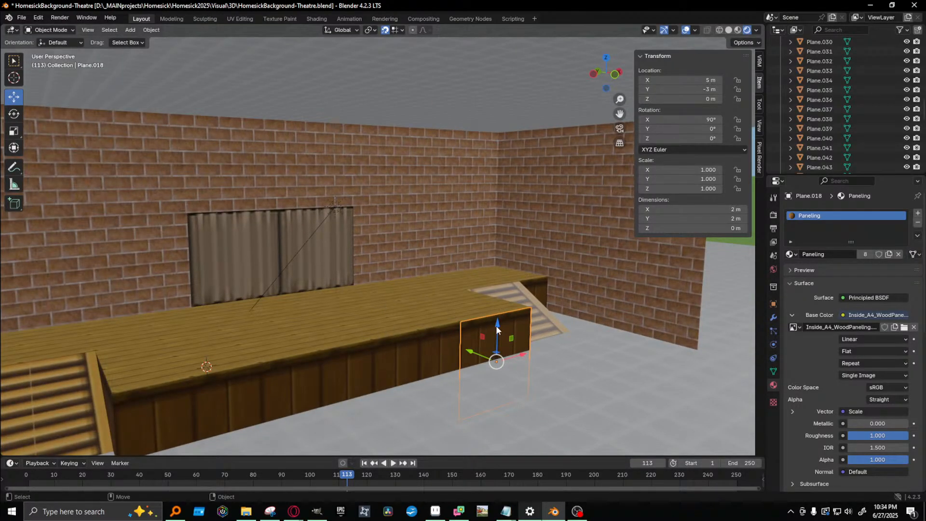
middle_click_drag(481, 351, 385, 343)
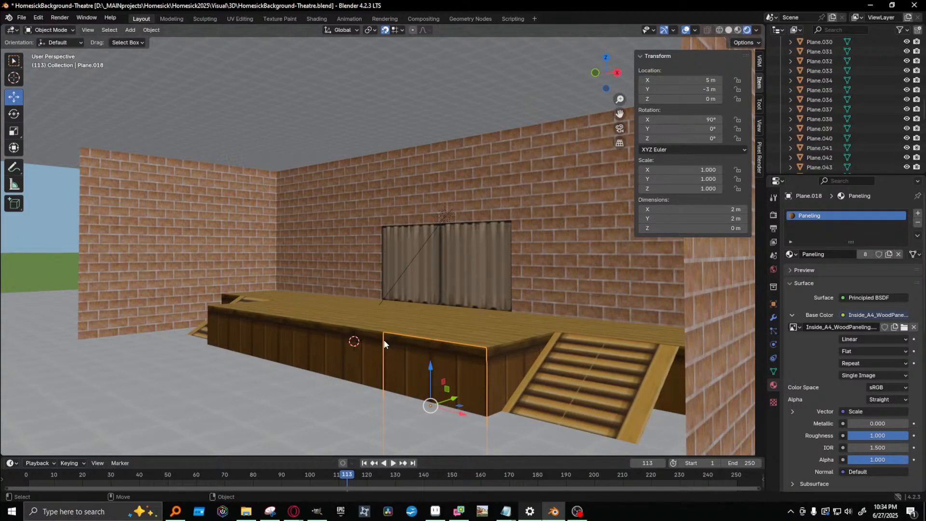
middle_click_drag(383, 335, 442, 323)
middle_click_drag(313, 317, 357, 335)
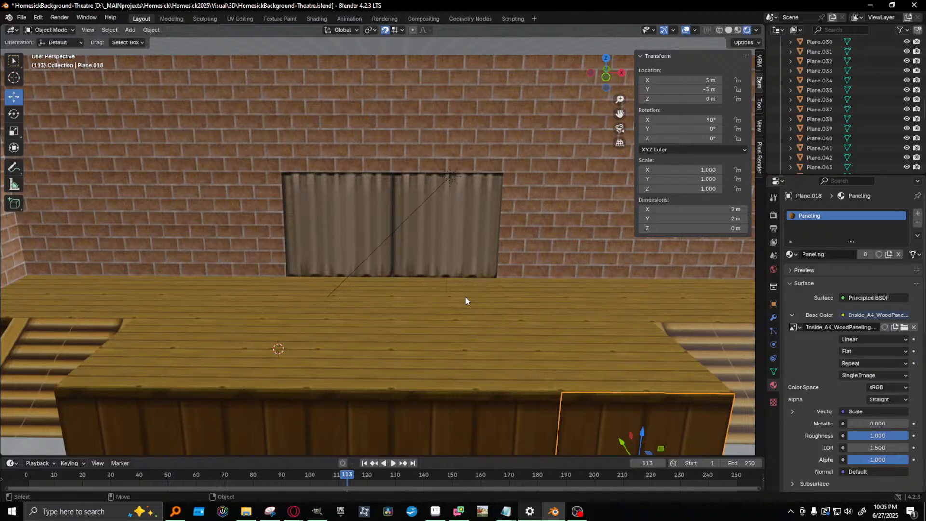
Step: Select a wood floor plane at the stage's front and examine the WoodFloor material's surface settings, including texture projection and roughness
left_click(522, 372)
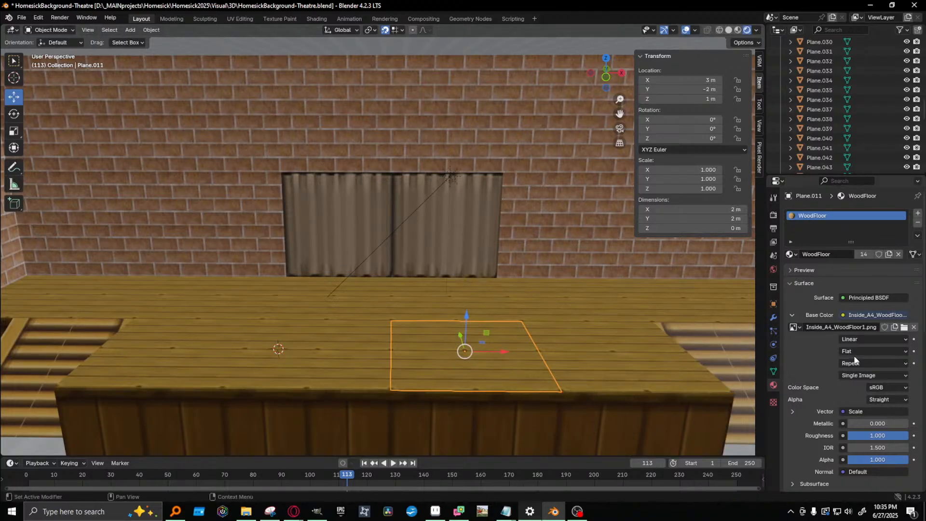
scroll(854, 359, "down", 1)
mouse_move(861, 401)
left_mouse_down()
mouse_move(909, 403)
mouse_move(848, 404)
left_mouse_up()
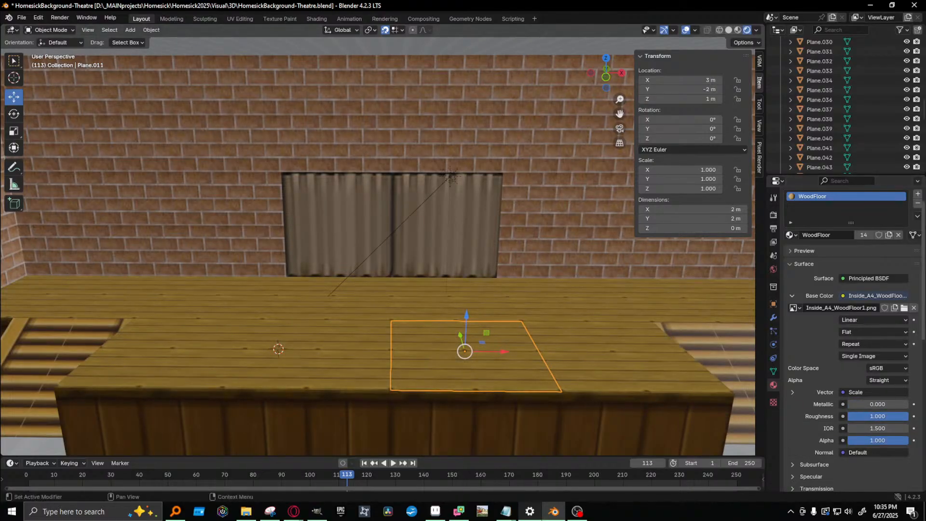
scroll(804, 466, "down", 2)
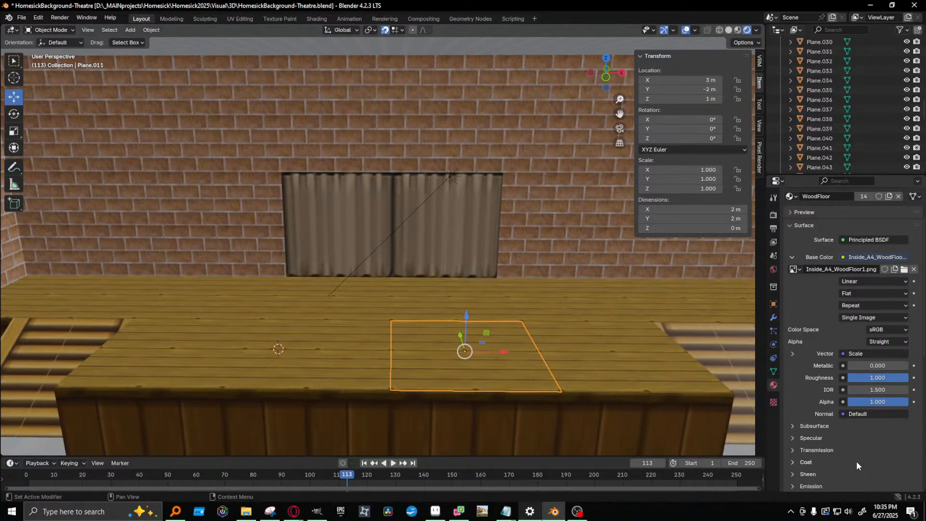
scroll(823, 465, "down", 1)
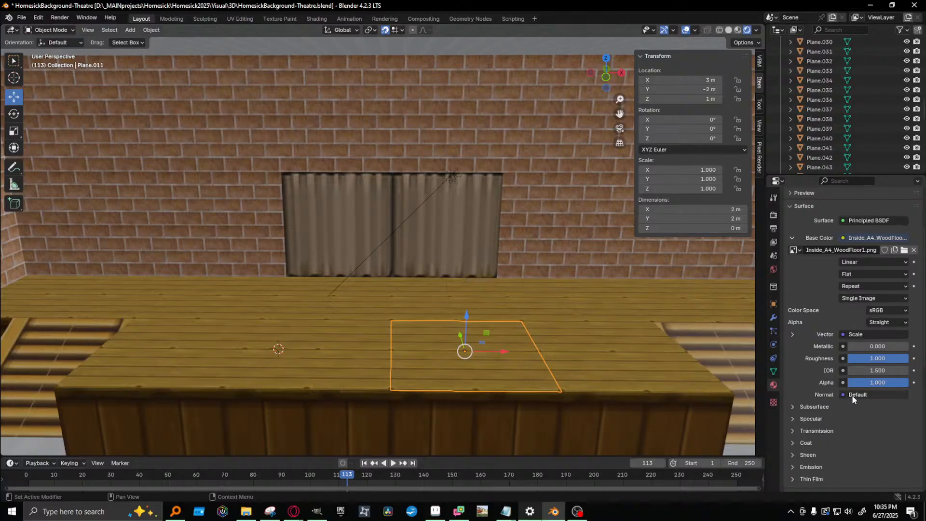
scroll(891, 273, "up", 2)
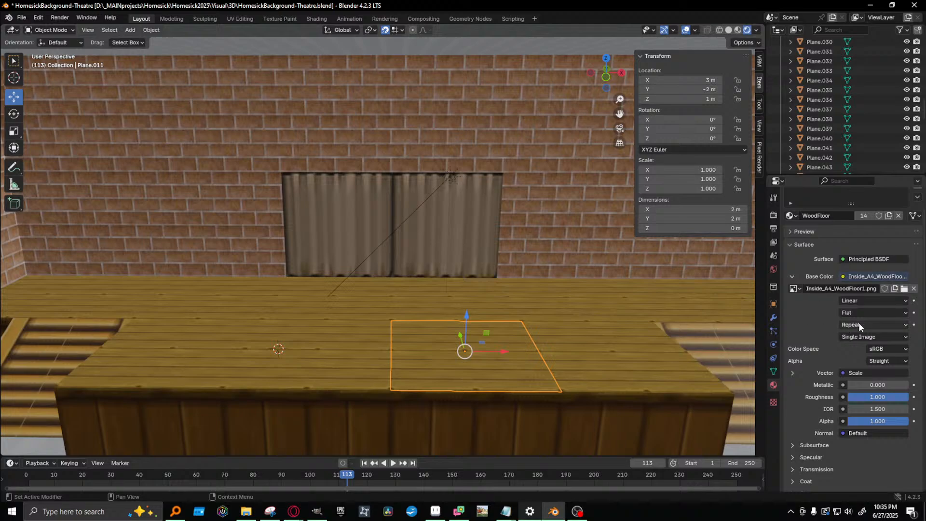
left_click(871, 313)
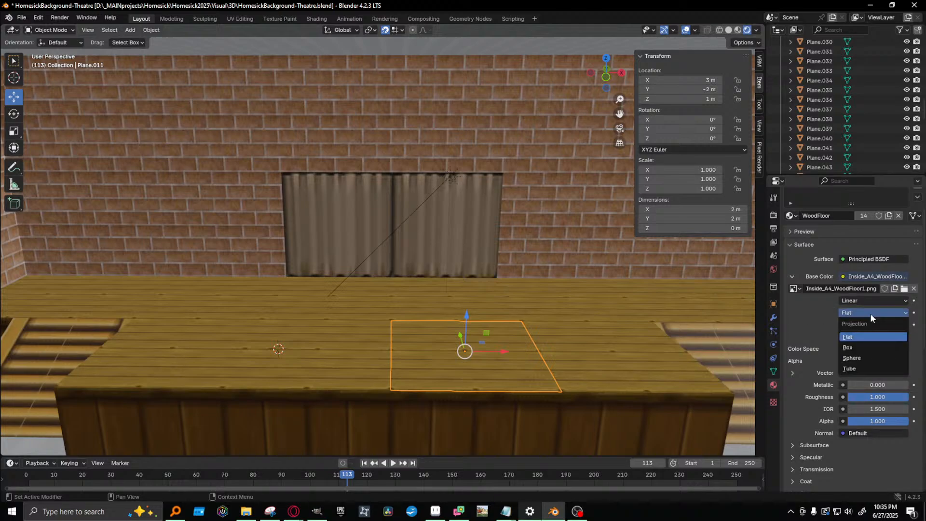
left_click(870, 314)
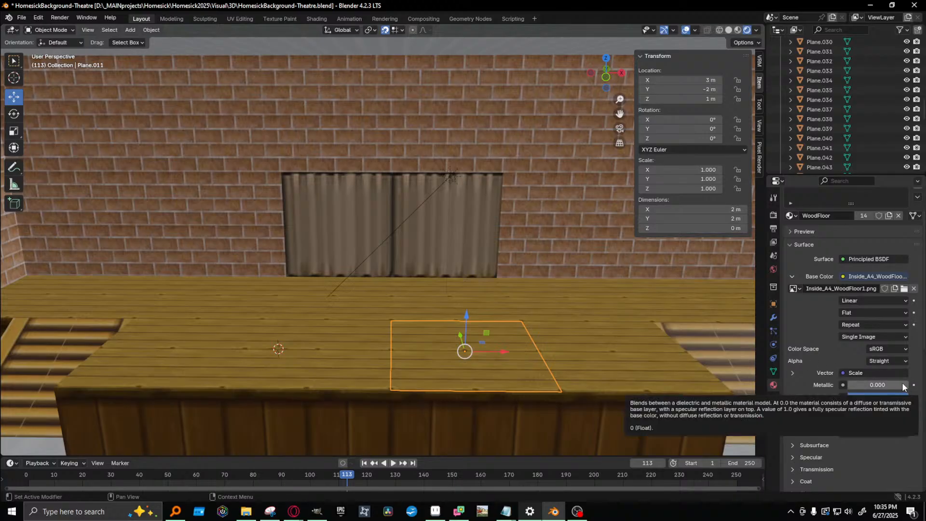
mouse_move(903, 399)
left_mouse_down()
mouse_move(846, 399)
mouse_move(909, 399)
left_mouse_up()
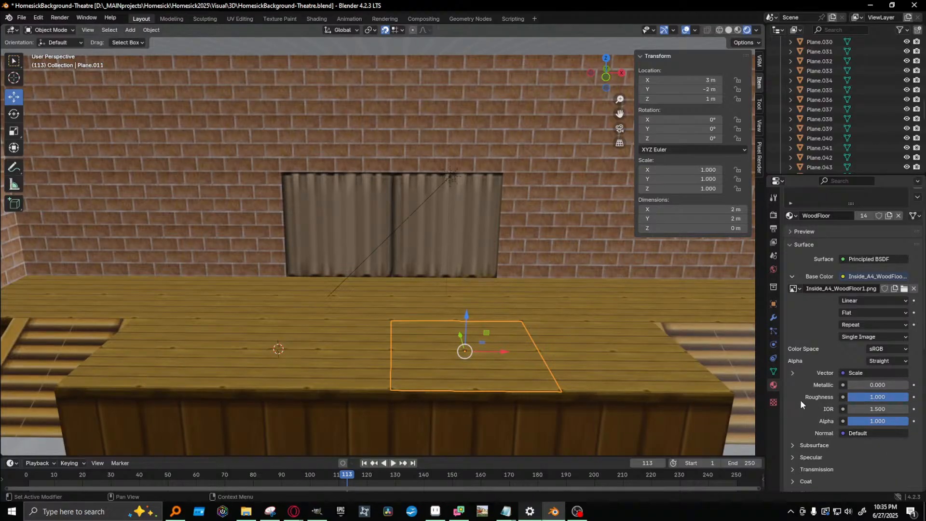
Step: Save the HomesickBackground-Theatre file under its existing name
scroll(835, 347, "up", 2)
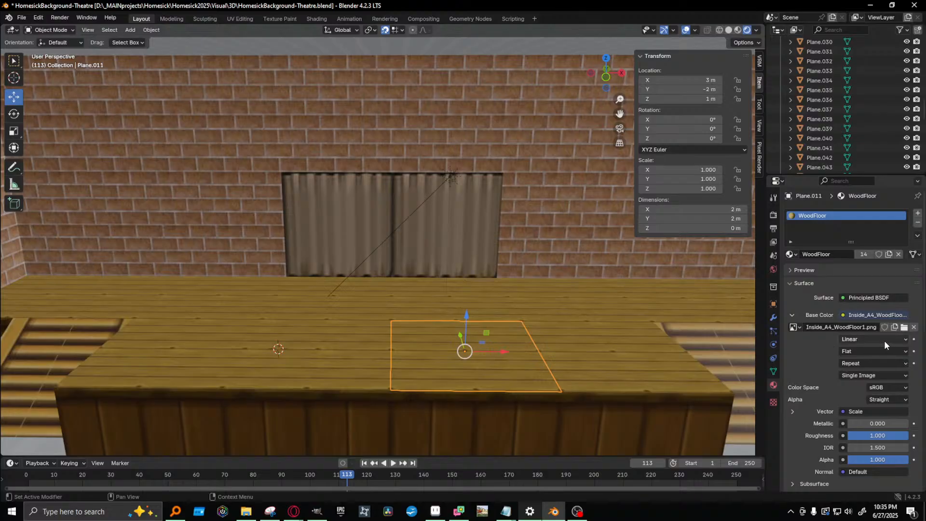
left_click(875, 298)
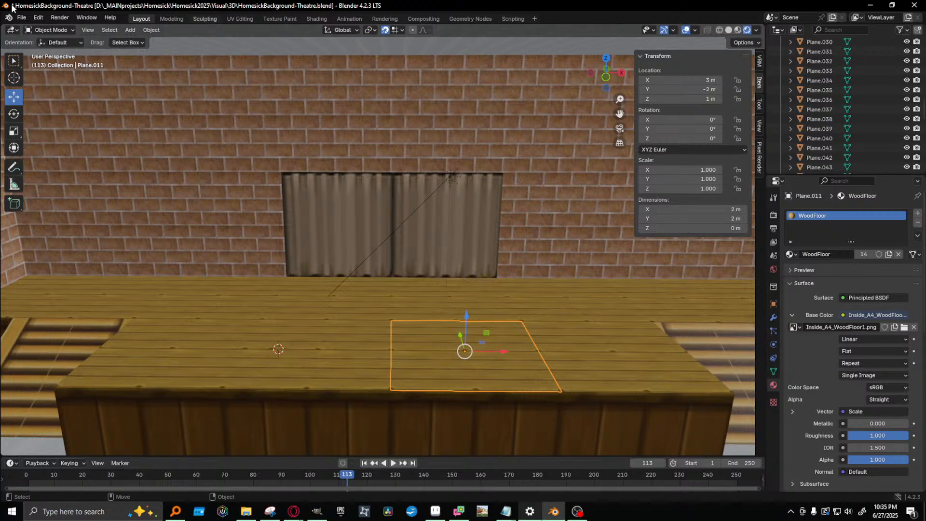
left_click(22, 17)
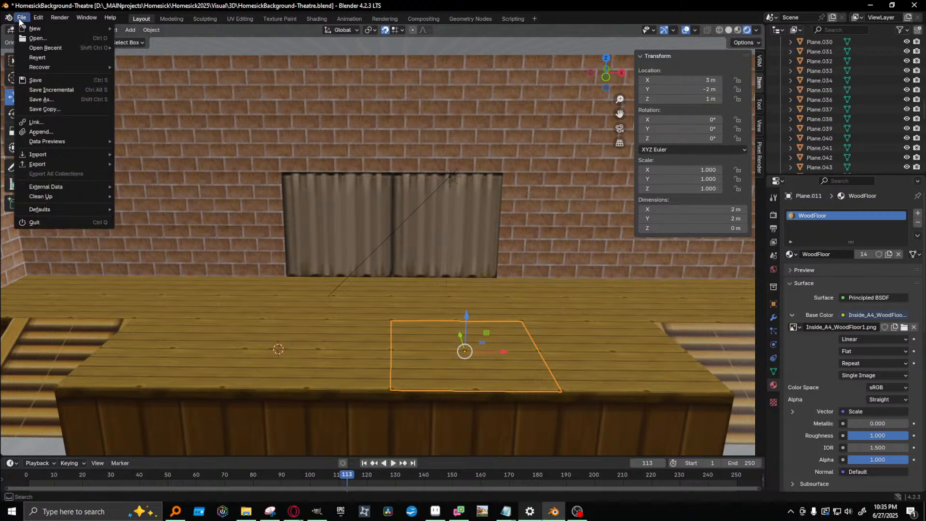
left_click(74, 80)
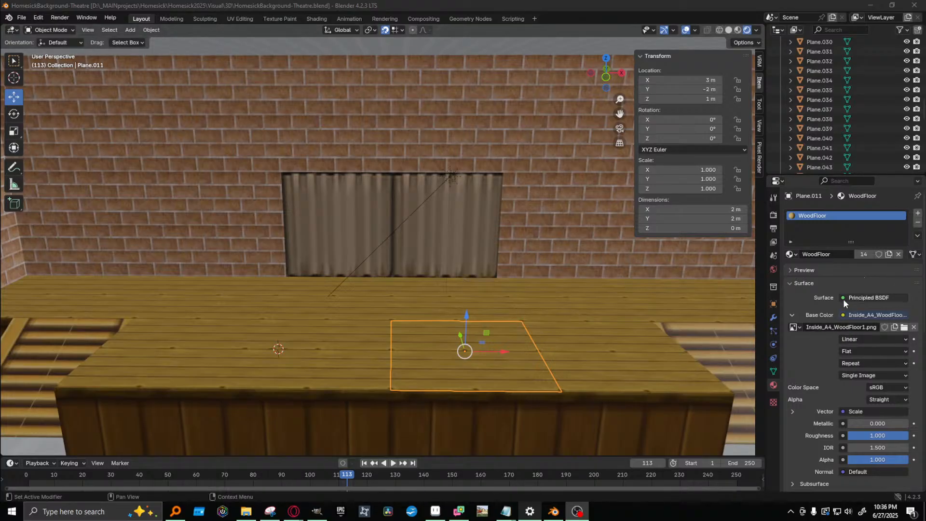
Step: Change the WoodFloor material's surface shader to Toon BSDF
left_click(871, 297)
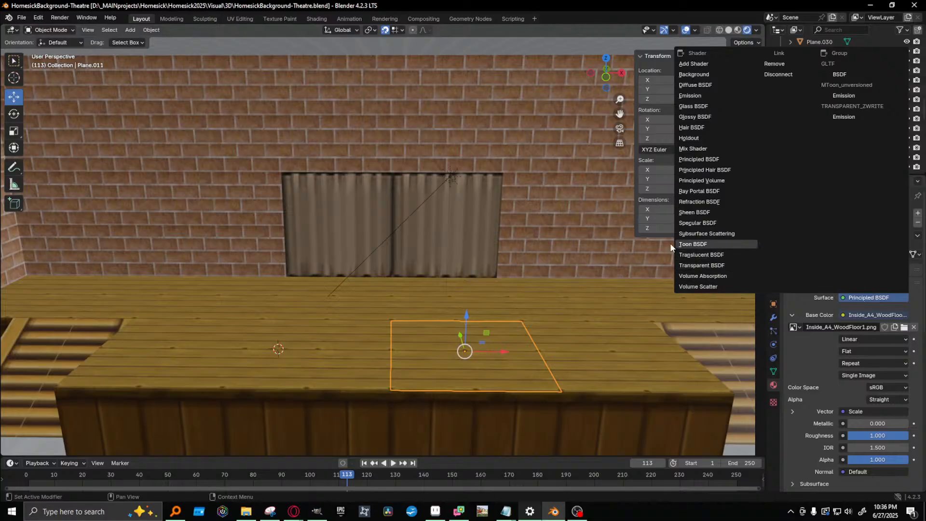
left_click(732, 242)
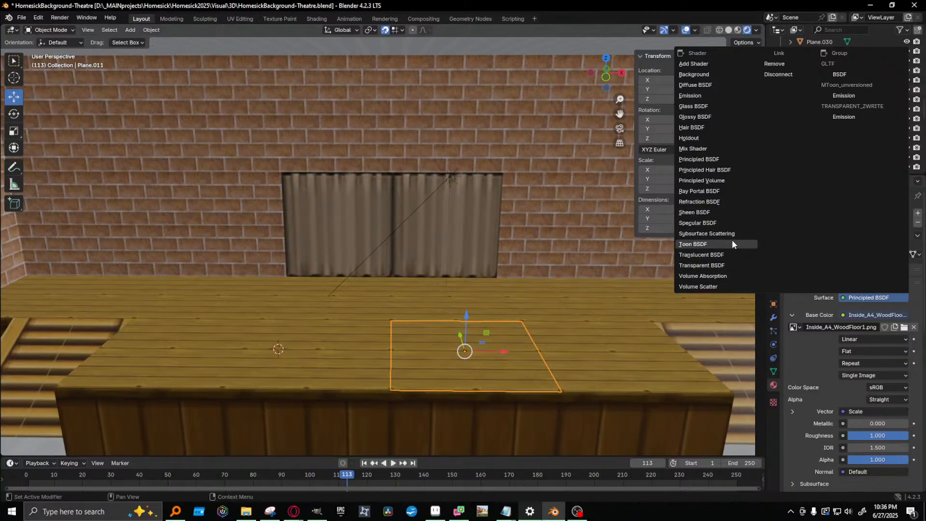
left_click(867, 327)
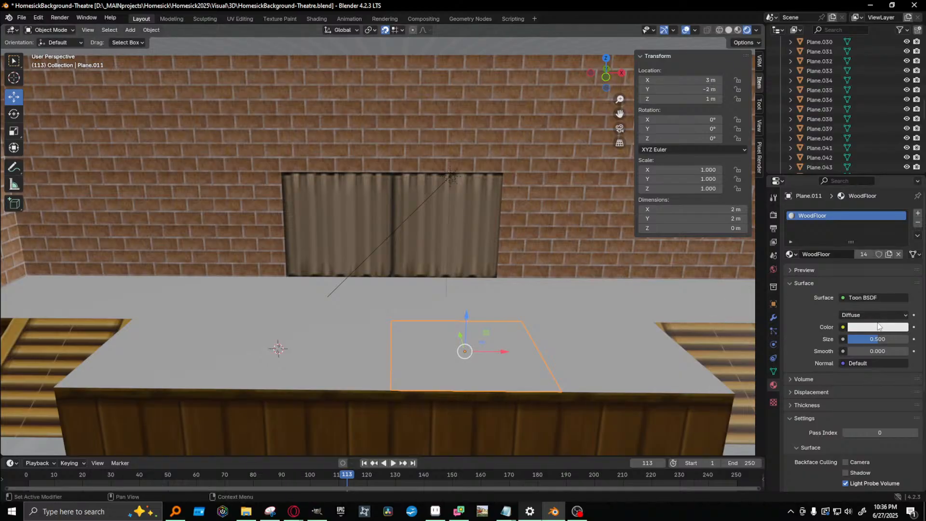
Step: Give the WoodFloor toon shader's color an image texture and load Inside_A4_WoodFloor1.png into it
left_click(844, 328)
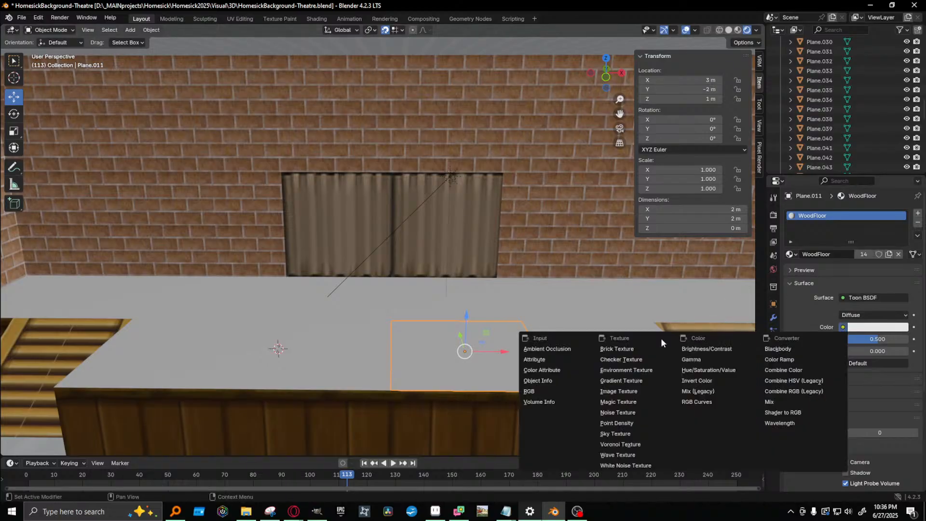
left_click(627, 389)
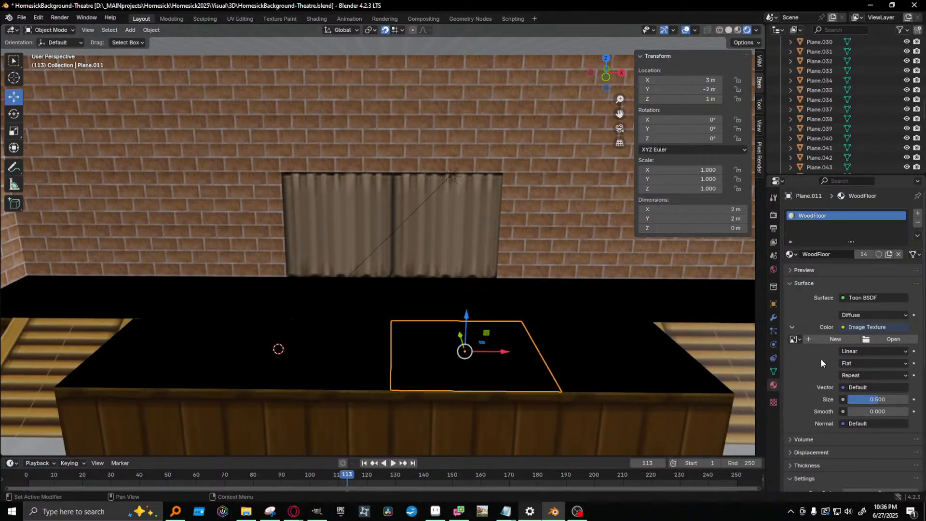
left_click(894, 339)
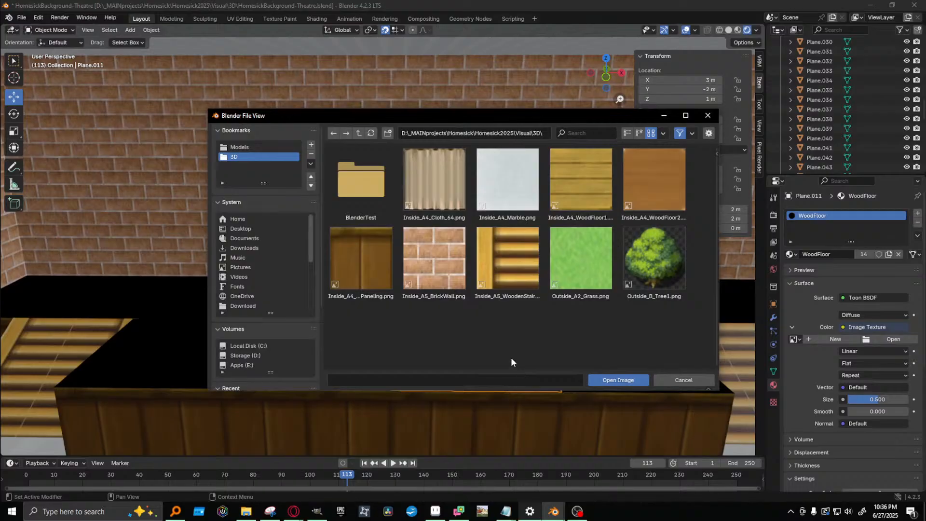
left_click(574, 194)
left_click(619, 381)
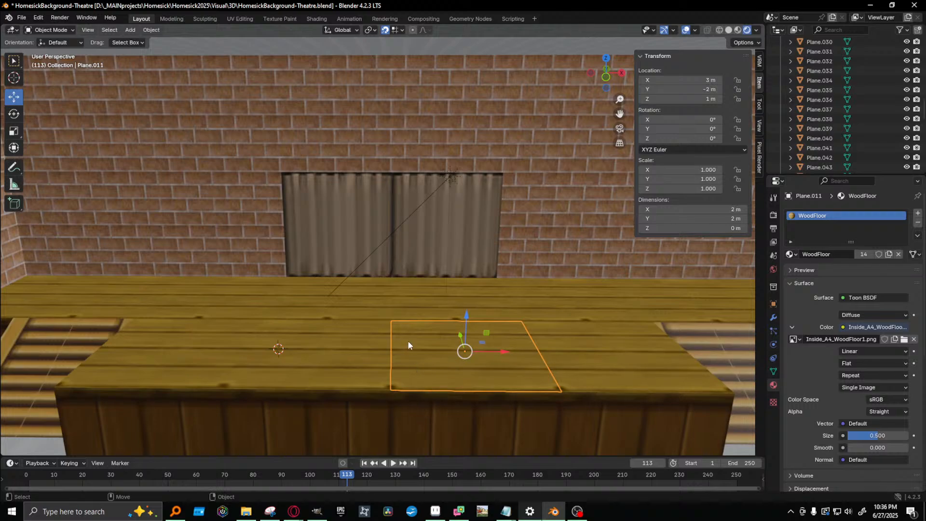
Step: Compare the toon-shaded stage floor with the earlier theatre screenshot in Snipping Tool, placing it beside Blender, and return to Blender
middle_click_drag(408, 345, 381, 332)
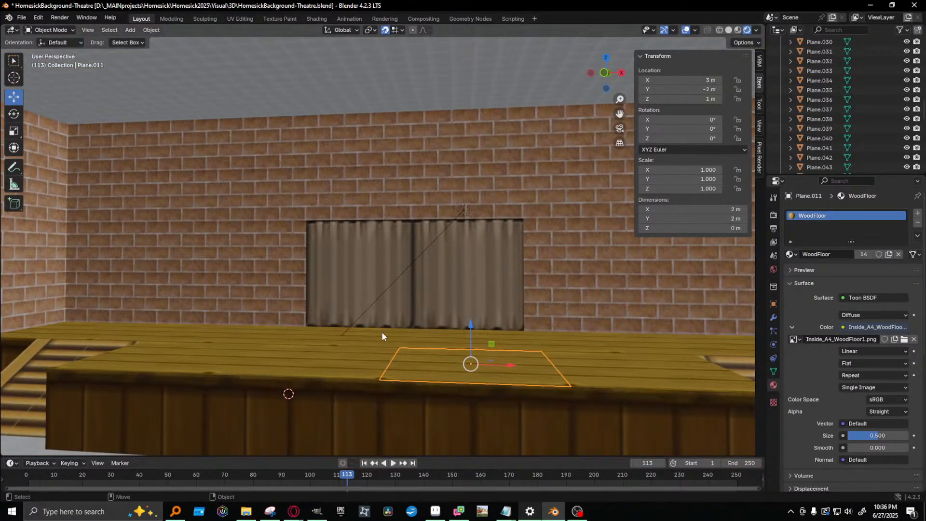
scroll(438, 442, "down", 2)
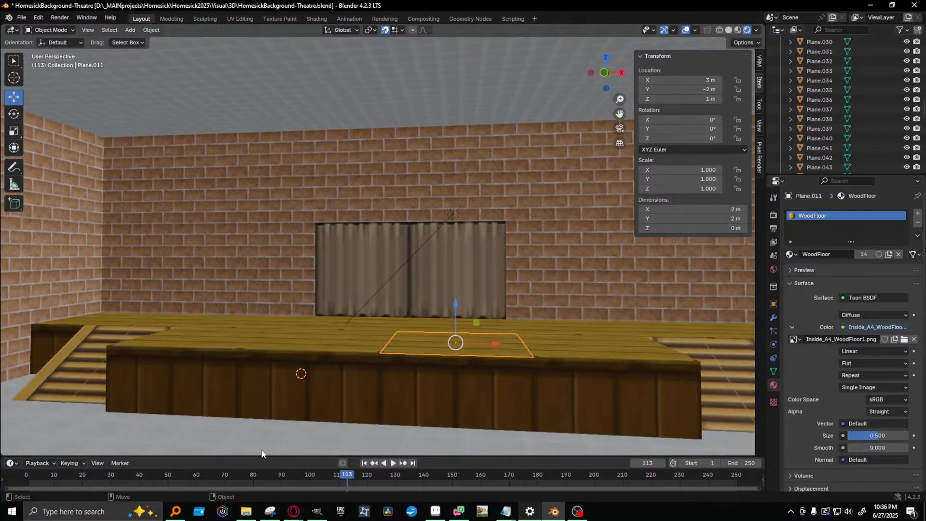
left_click(271, 510)
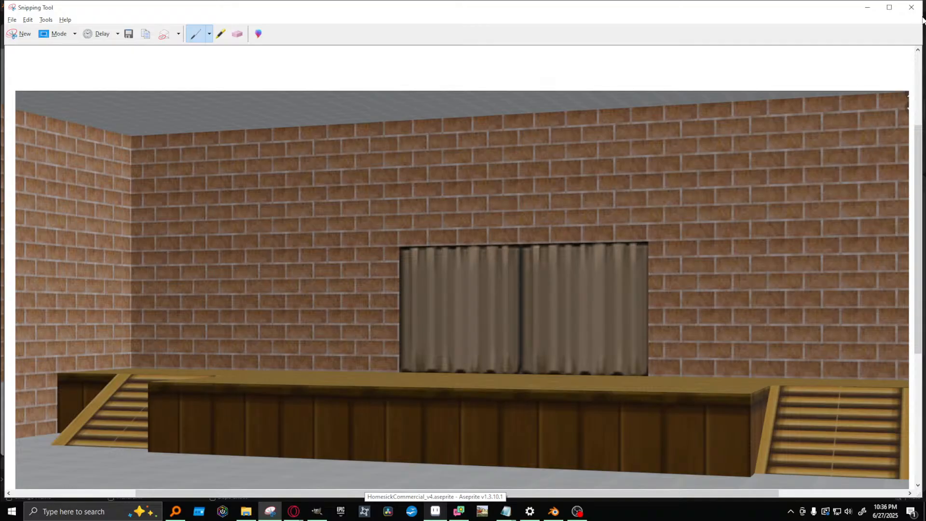
left_click_drag(923, 19, 358, 97)
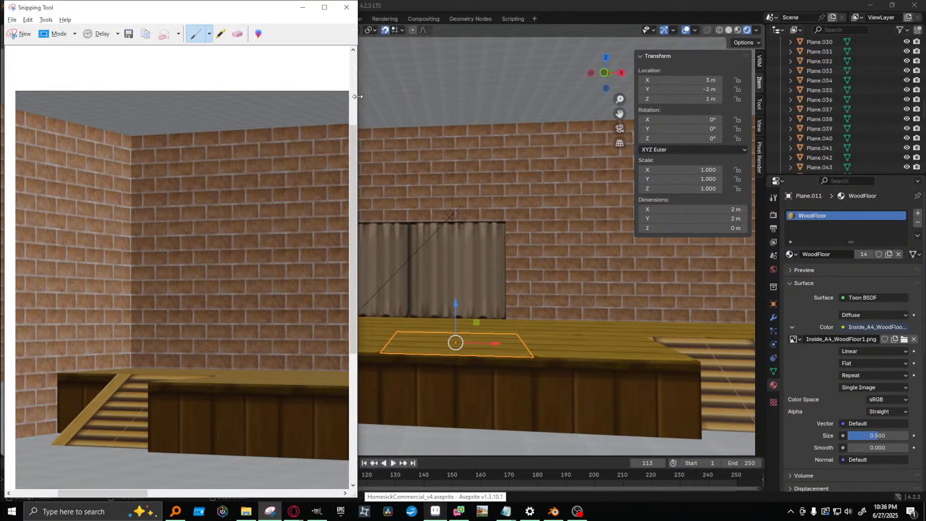
middle_click_drag(578, 286, 465, 268)
key("alt+Tab")
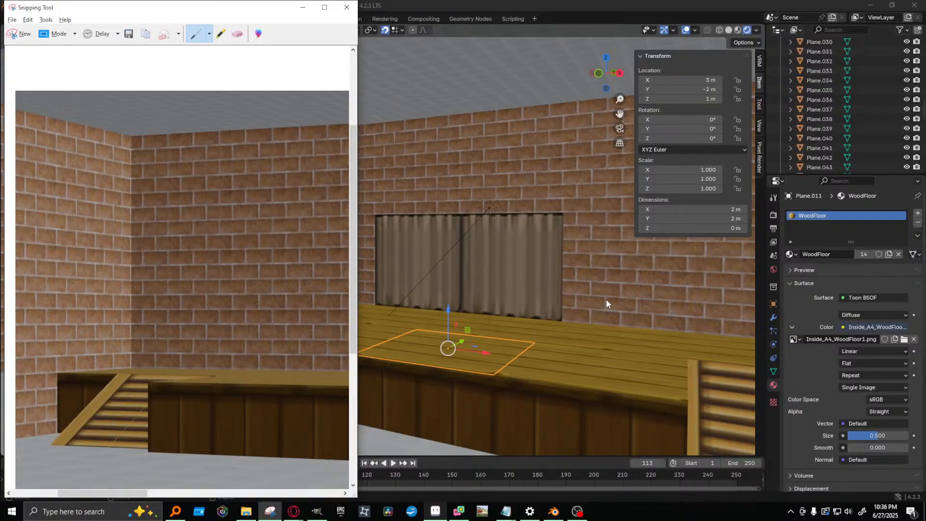
key("alt+Tab")
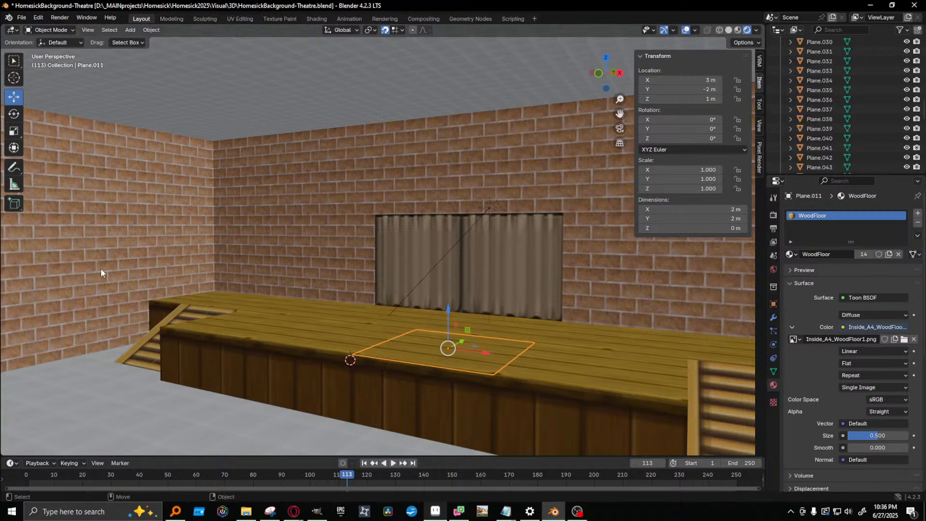
Step: Switch to the Shading workspace and add a Texture Coordinate node to the WoodFloor material
left_click(316, 19)
right_click(259, 390)
mouse_move(259, 391)
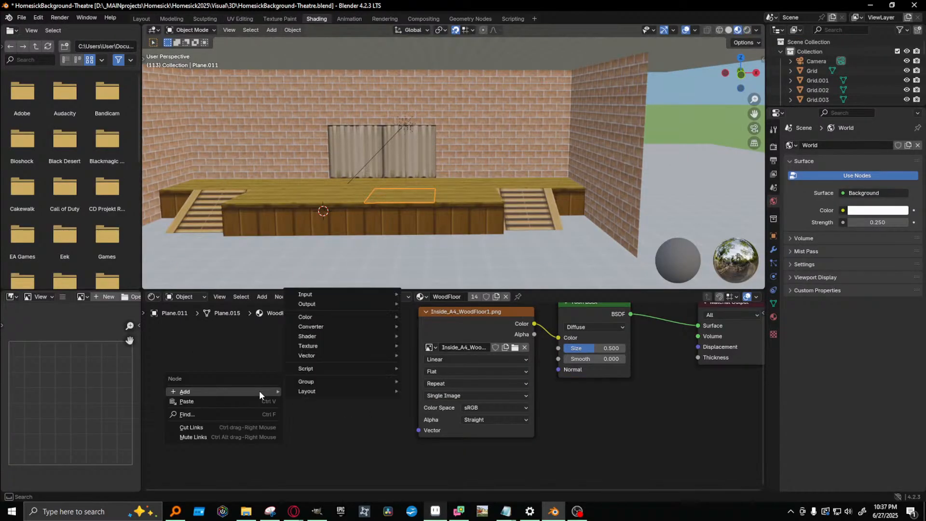
mouse_move(349, 296)
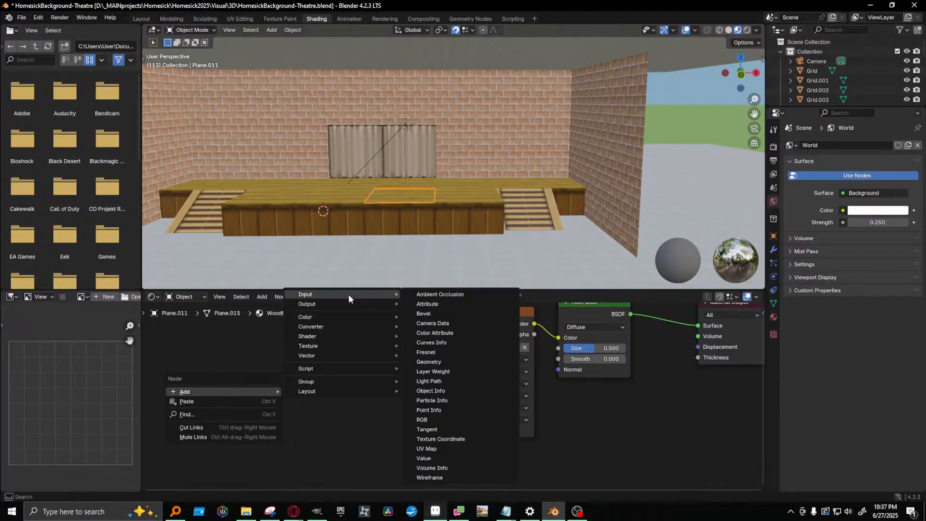
left_click(449, 439)
left_click(227, 356)
Step: Add a Scale vector node fed by the Generated coordinates and connect it to the wood image texture's Vector input
left_click_drag(288, 352, 329, 395)
key("Return")
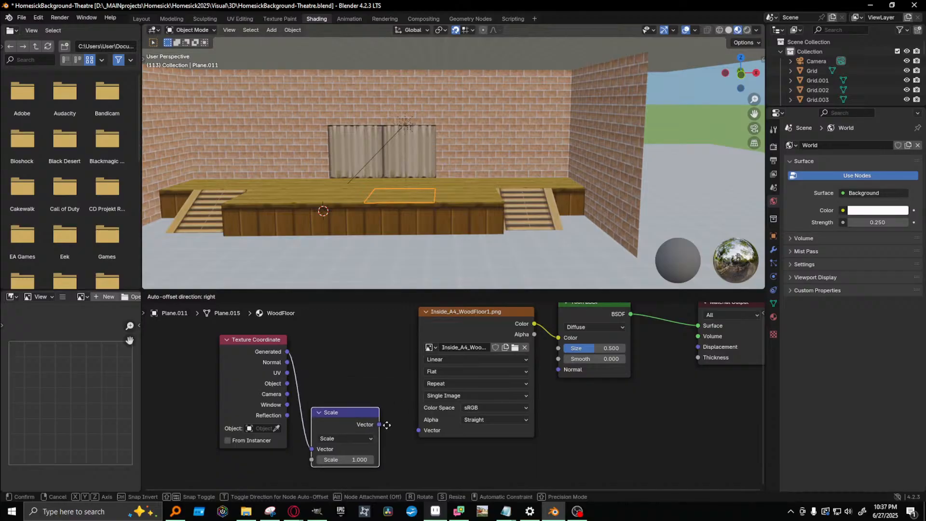
left_click(389, 389)
left_click_drag(386, 386, 419, 430)
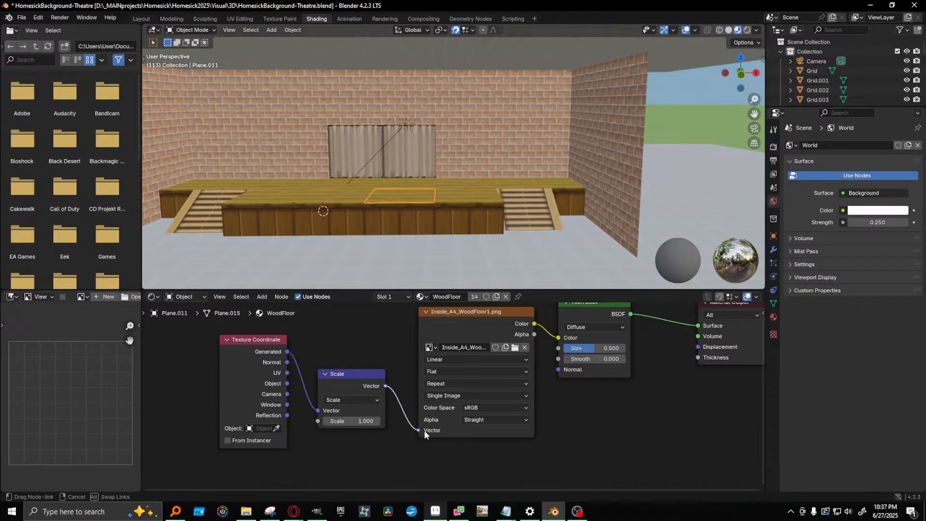
Step: Set the WoodFloor Scale node's value to 2 and reselect the floor plane at the stage's front
left_click(370, 422)
type("2")
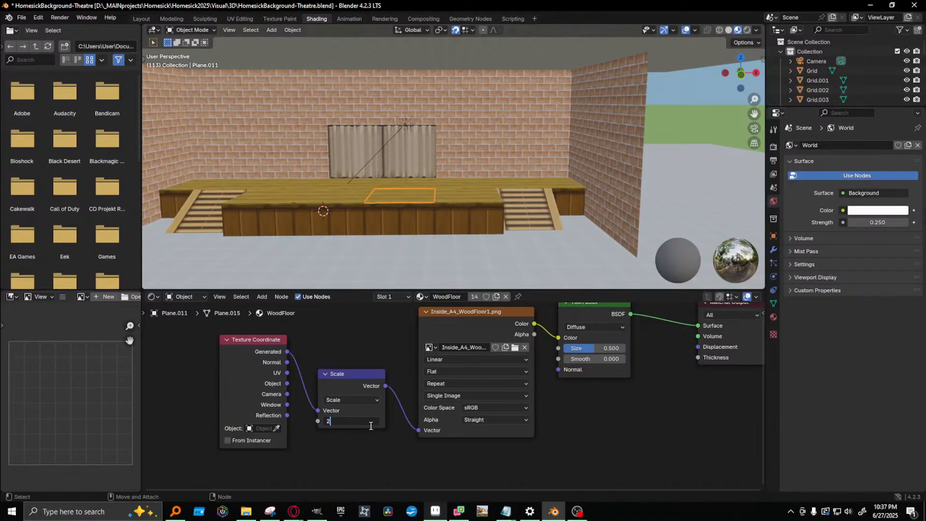
key("Return")
left_click(404, 269)
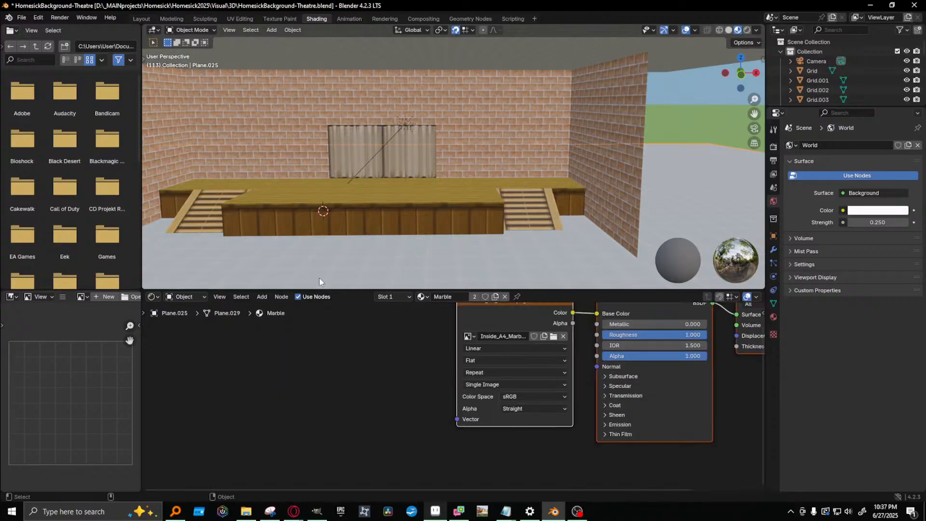
left_click(420, 200)
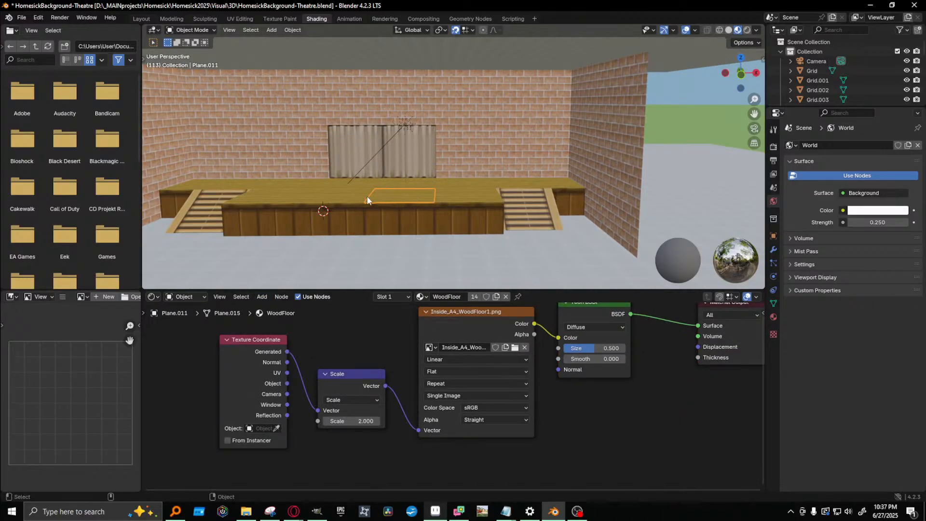
Step: Switch to the Layout workspace and examine the rescaled wood floor texture around the curtain and stage
left_click(139, 18)
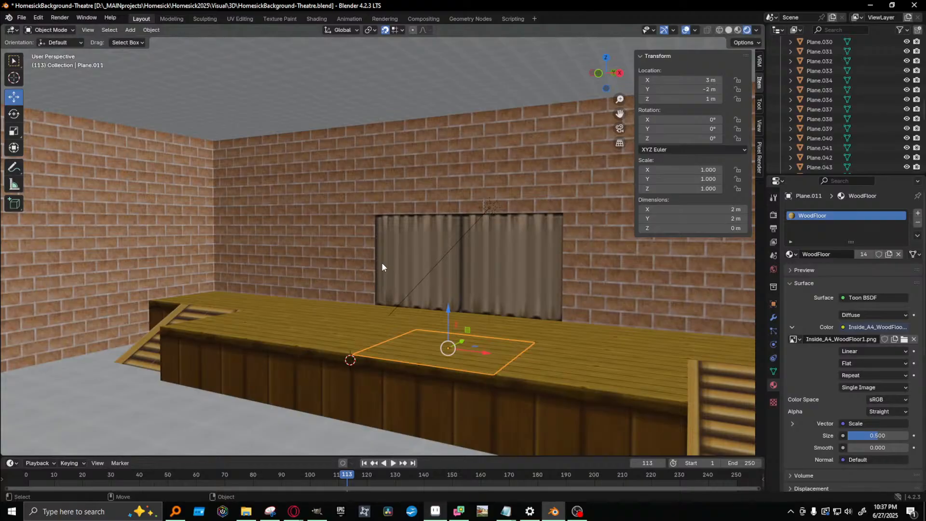
left_click(379, 290)
middle_click_drag(266, 370, 246, 342)
scroll(245, 339, "up", 1)
scroll(250, 336, "up", 2)
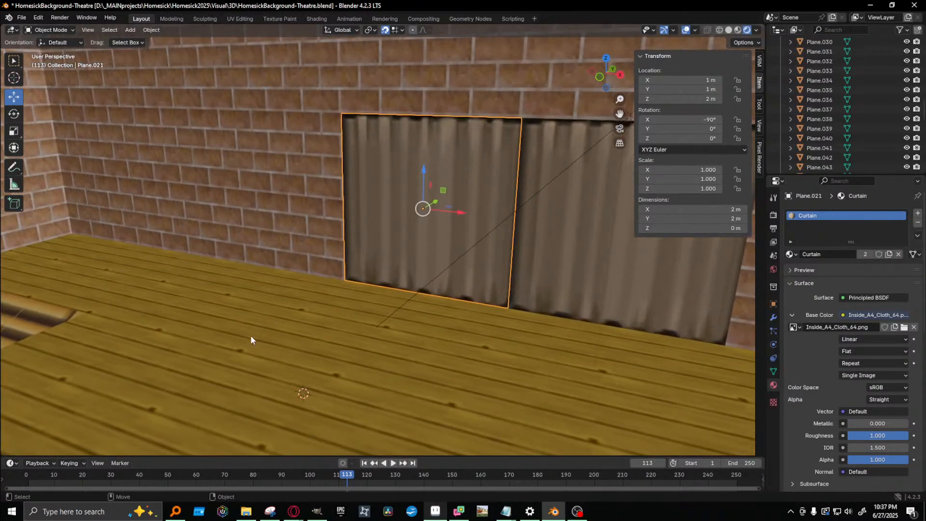
scroll(244, 339, "down", 2)
scroll(242, 339, "down", 2)
middle_click_drag(166, 342, 384, 289)
Step: Select a wooden stairs plane at the stage's side and change its material's surface shader to Toon BSDF
left_click(227, 343)
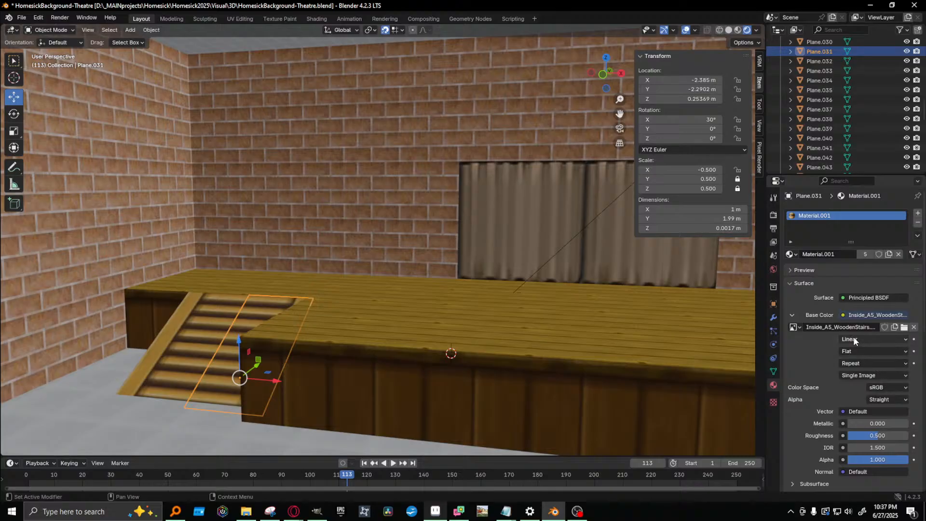
left_click(869, 298)
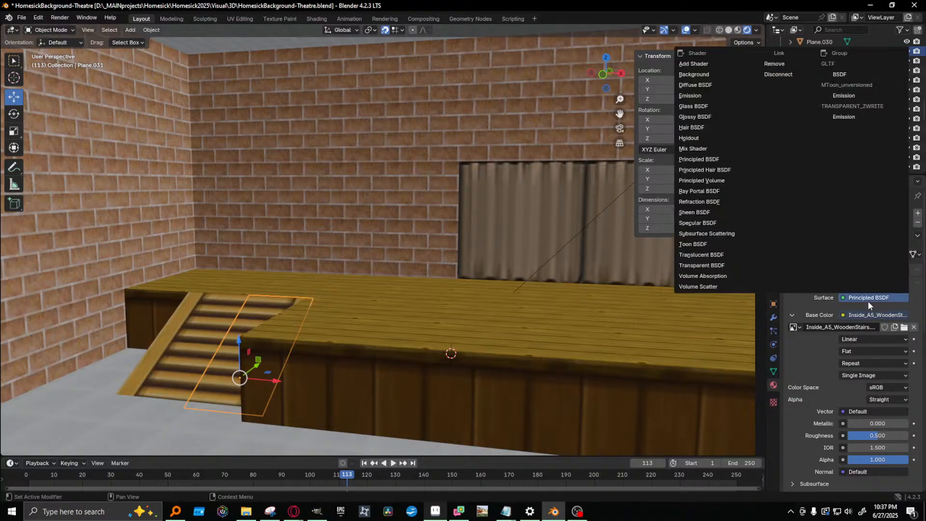
left_click(710, 244)
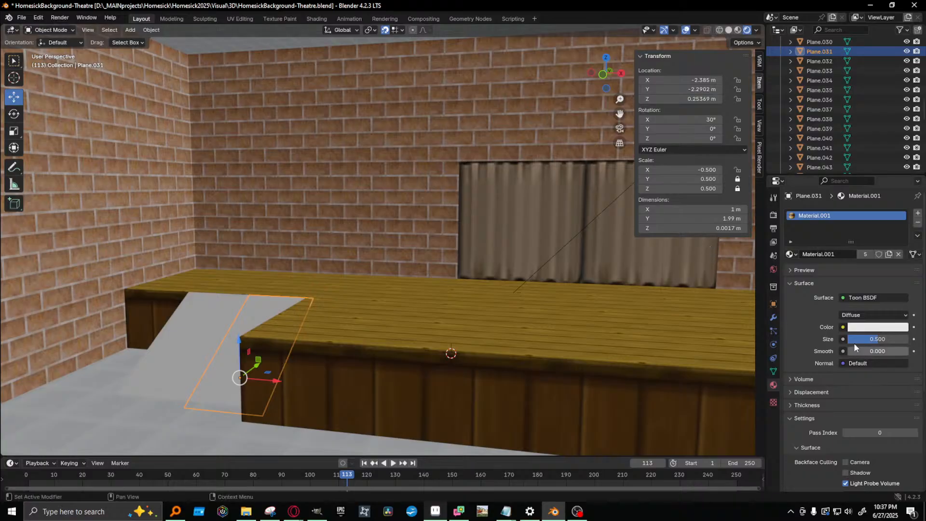
Step: Give the stairs material's color an image texture and load Inside_A5_WoodenStairs.png into it
left_click(842, 327)
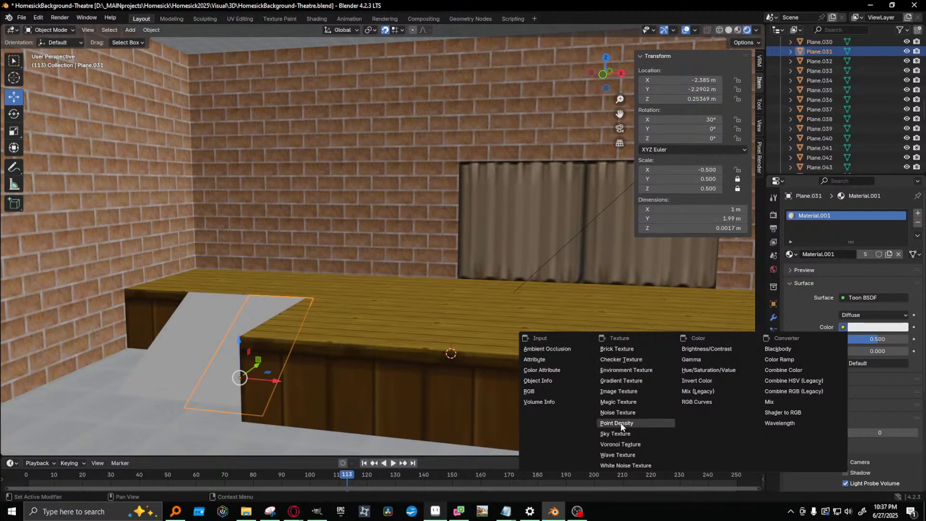
left_click(619, 392)
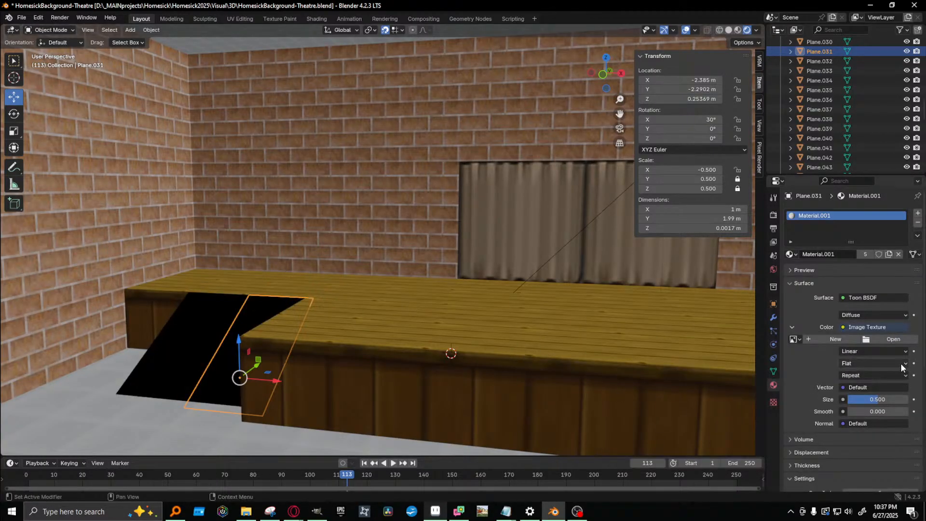
left_click(893, 339)
left_click(507, 258)
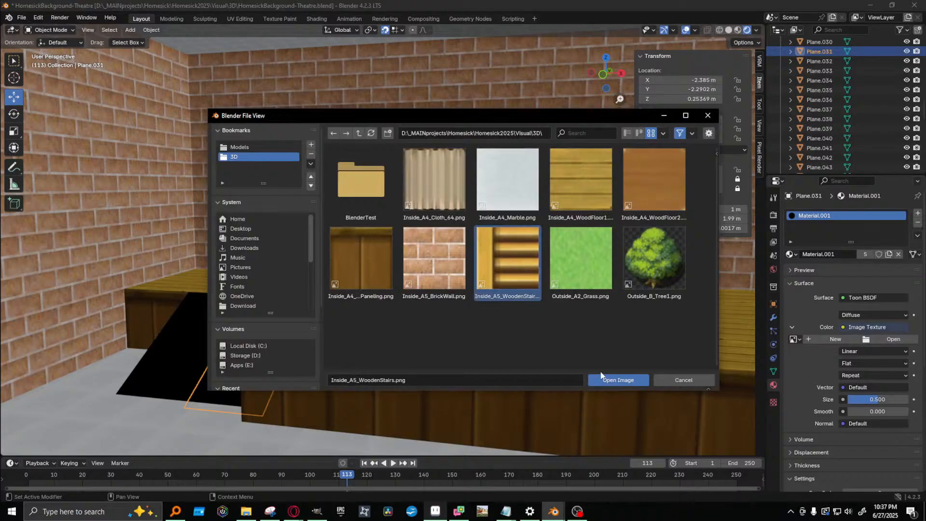
left_click(615, 381)
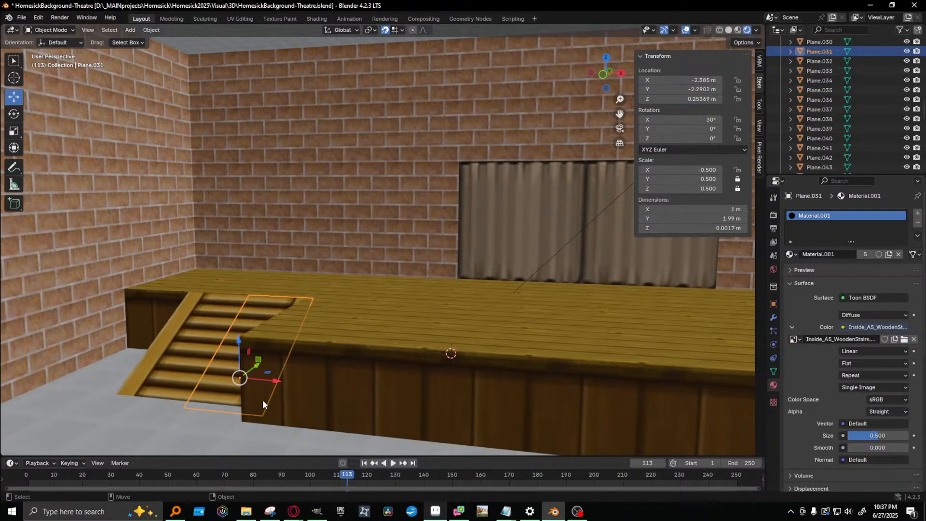
Step: Select a brick wall plane behind the stage and change its Brick material's surface shader to Toon BSDF
left_click(348, 275)
left_click(200, 355)
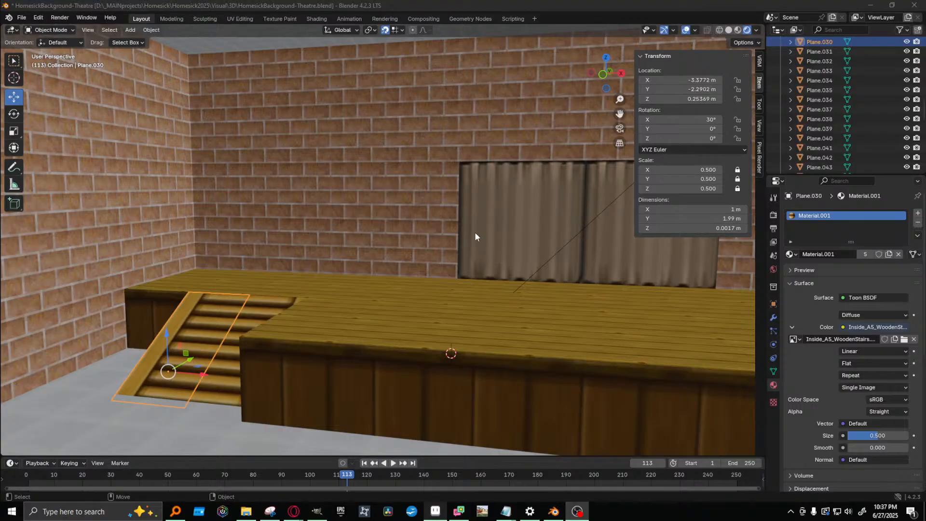
left_click(399, 225)
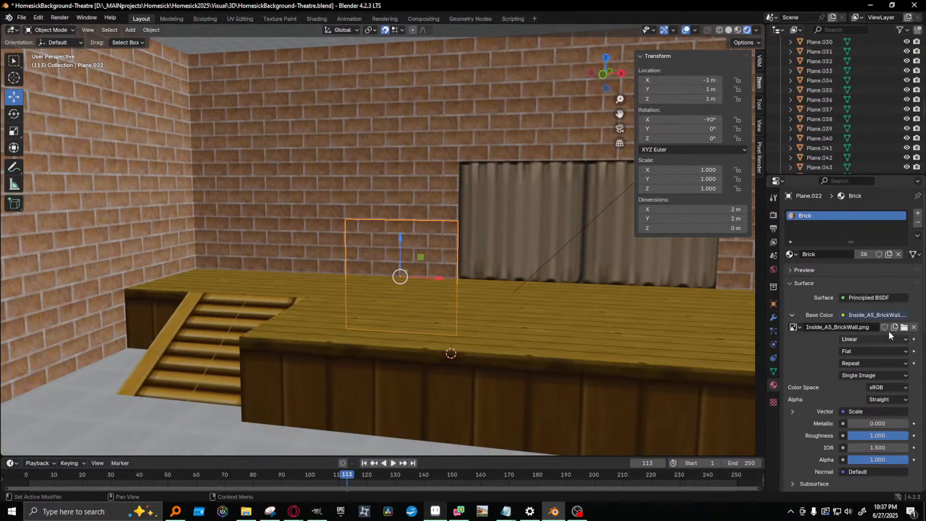
left_click(885, 316)
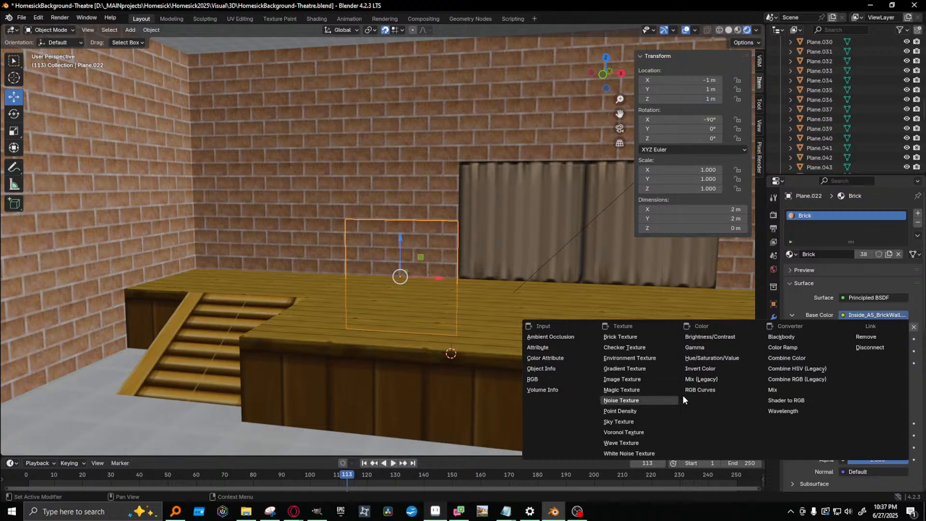
left_click(641, 379)
left_click(868, 298)
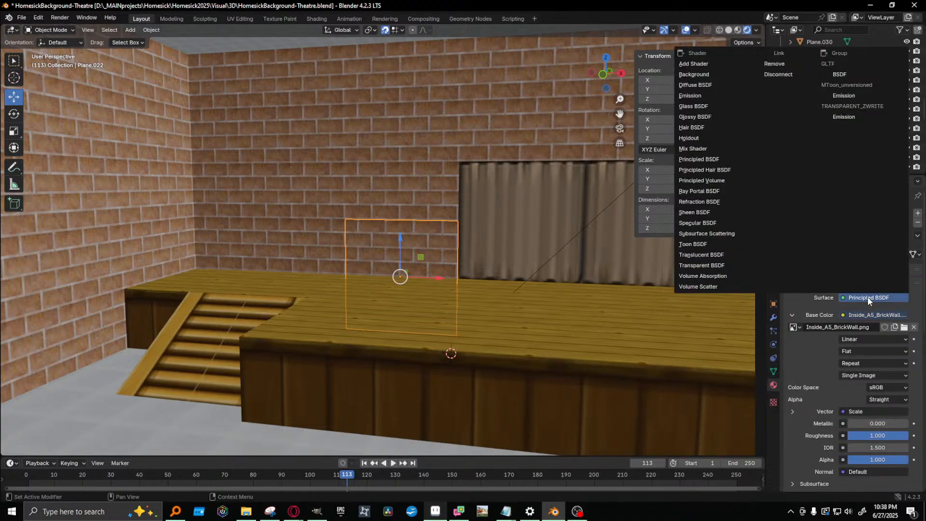
left_click(699, 244)
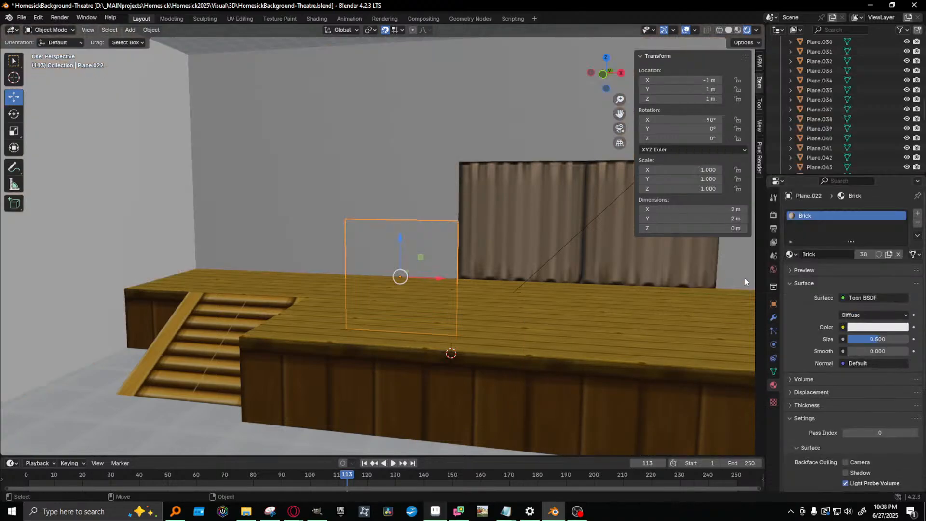
Step: Give the Brick material's color an image texture and load Inside_A5_BrickWall.png into it
left_click(843, 327)
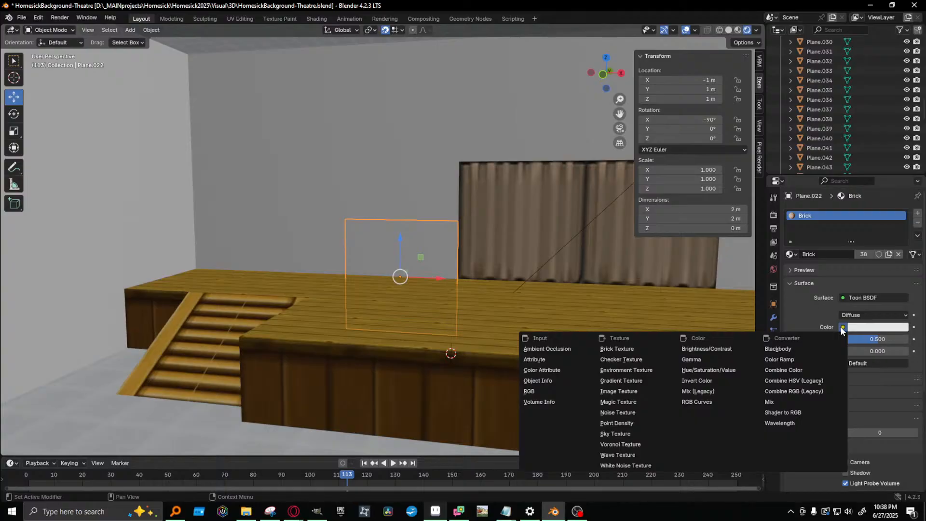
left_click(843, 328)
left_click(619, 391)
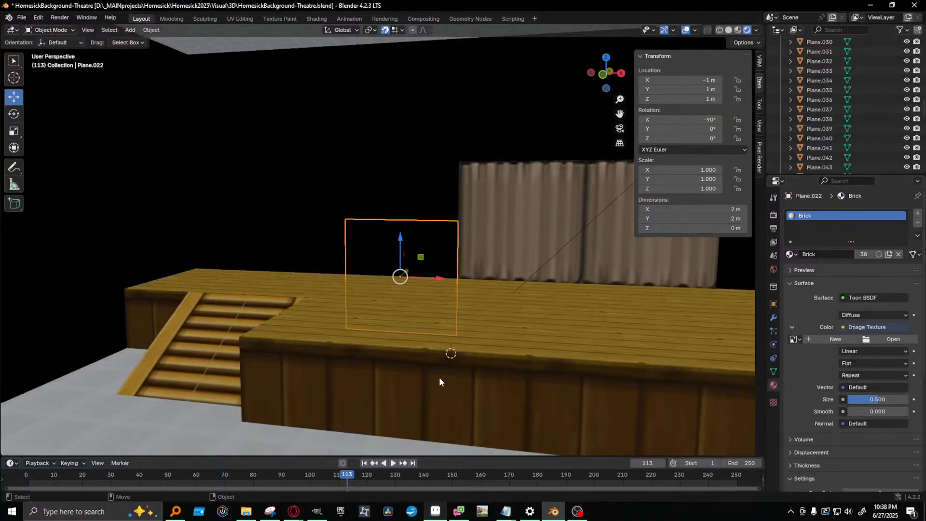
left_click(893, 340)
left_click(436, 248)
left_click(606, 380)
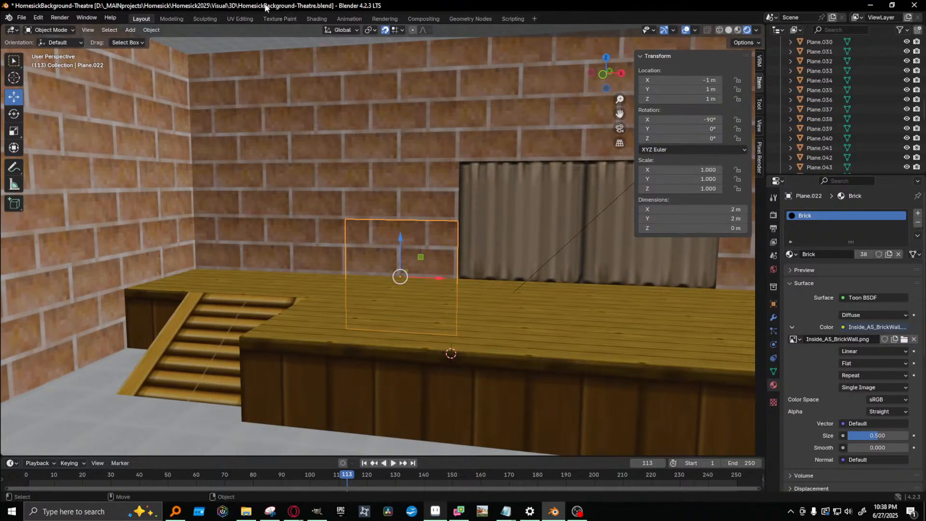
Step: Switch to the Shading workspace and add a Texture Coordinate node beside the brick image texture
left_click(316, 19)
right_click(353, 375)
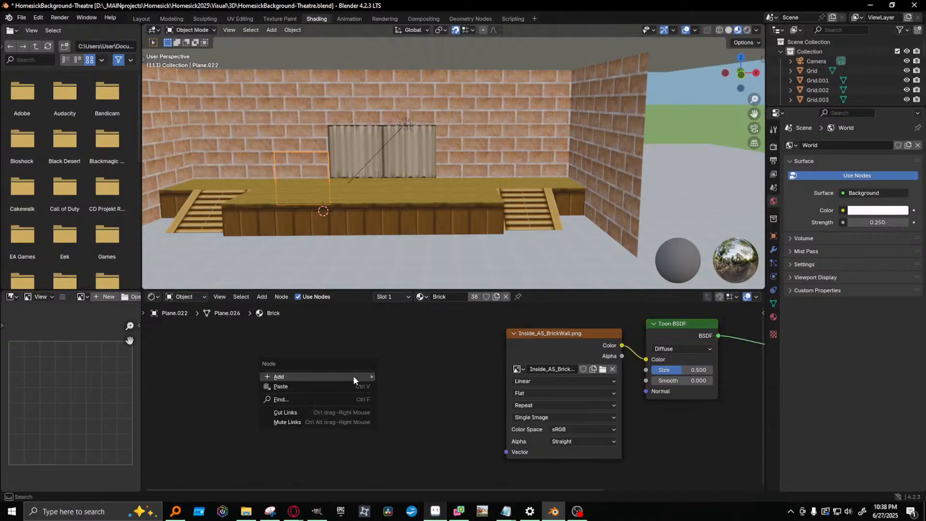
mouse_move(351, 376)
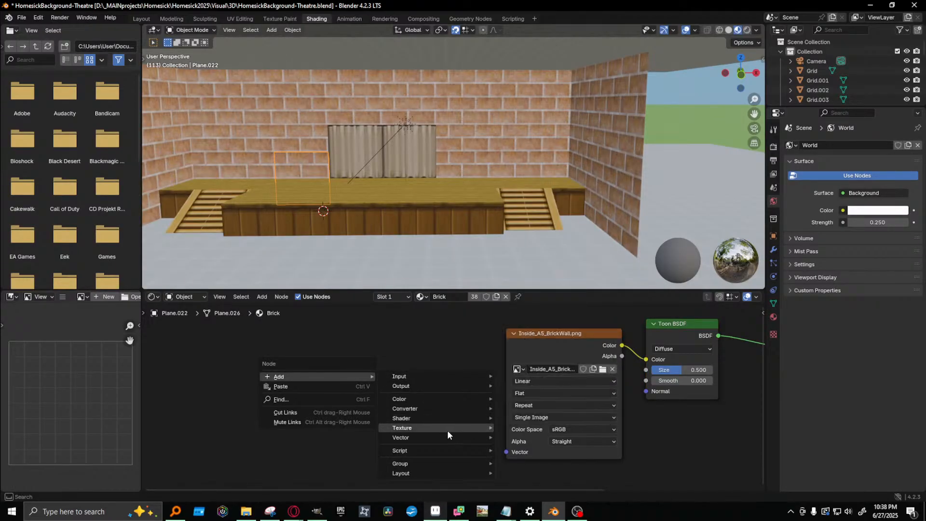
mouse_move(448, 434)
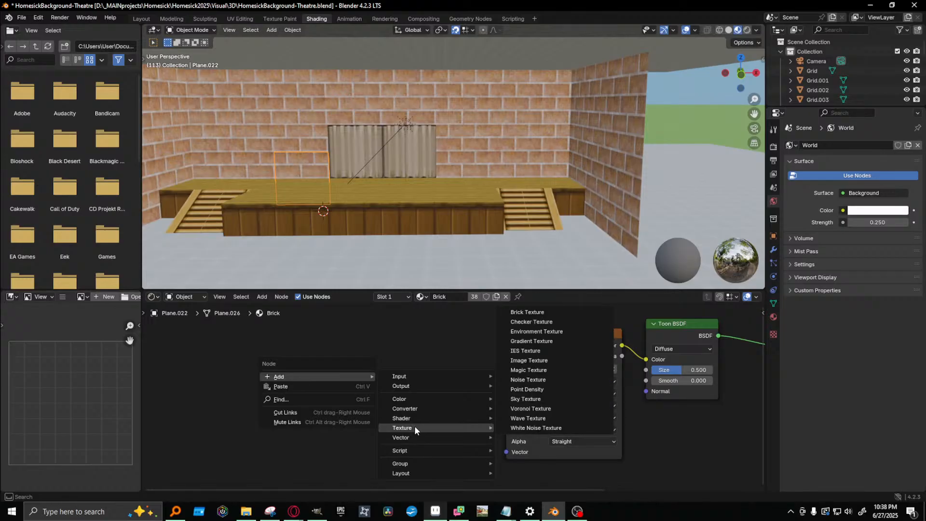
mouse_move(410, 418)
mouse_move(415, 386)
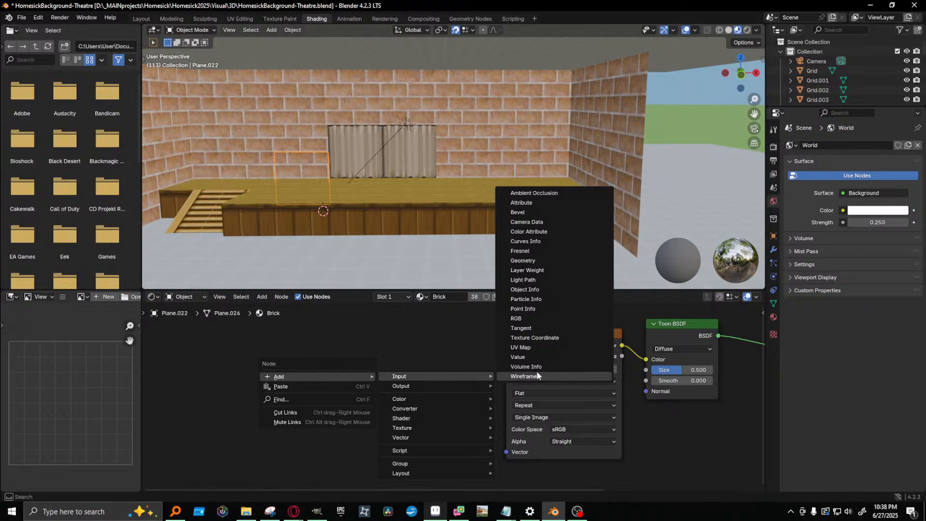
left_click(570, 338)
left_click(357, 367)
Step: Insert a Vector Math Scale node between the Texture Coordinate's Generated output and the brick image texture's Vector input
left_click_drag(389, 353, 442, 392)
type("coo")
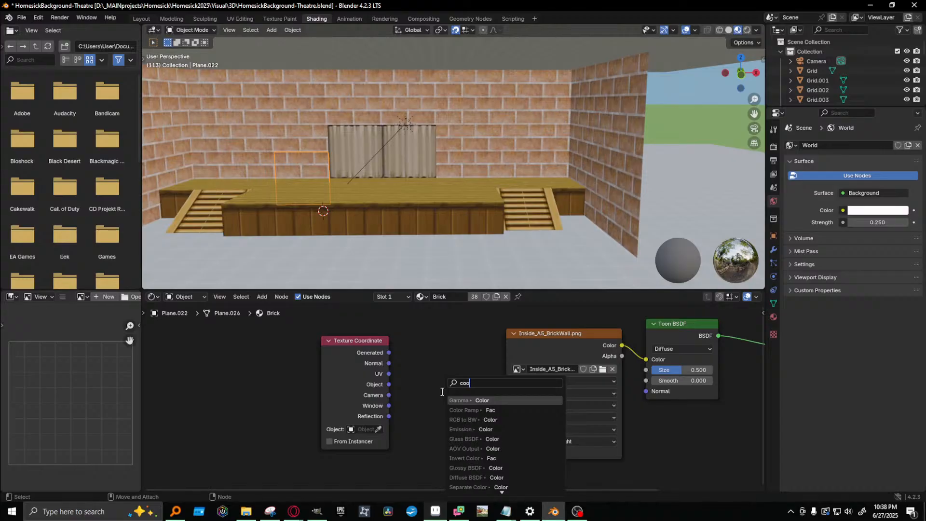
key("BackSpace")
key("BackSpace")
key("BackSpace")
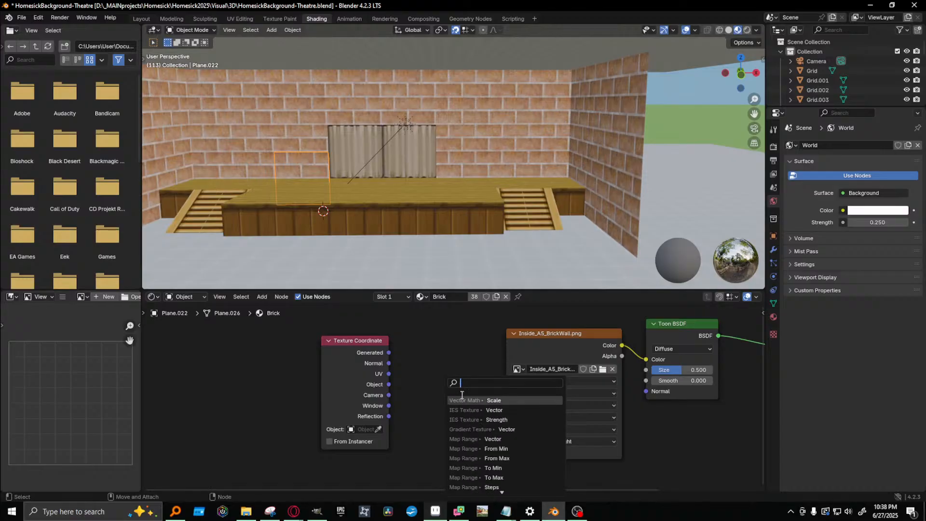
left_click(464, 400)
left_click(470, 423)
left_click_drag(479, 418, 506, 452)
Step: Set the Brick material's Scale node value to 2
left_click(464, 456)
type("2")
key("Return")
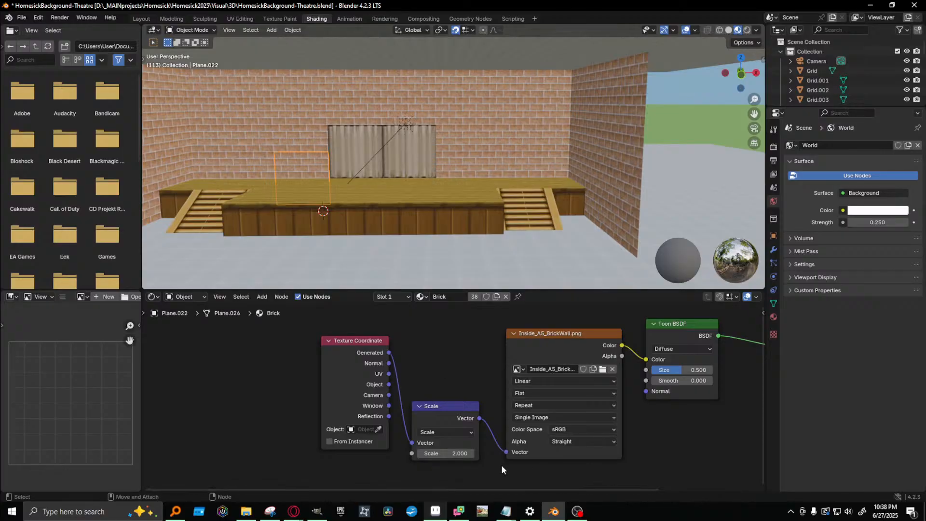
Step: Check the brick size in the Aseprite artwork, then return to Blender and examine the rescaled brick wall around the curtain
left_click(435, 512)
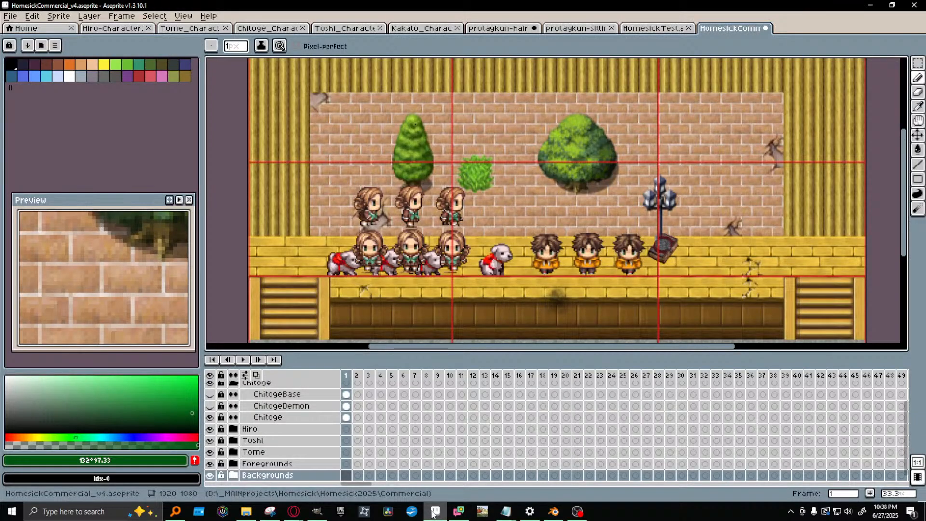
left_click(431, 513)
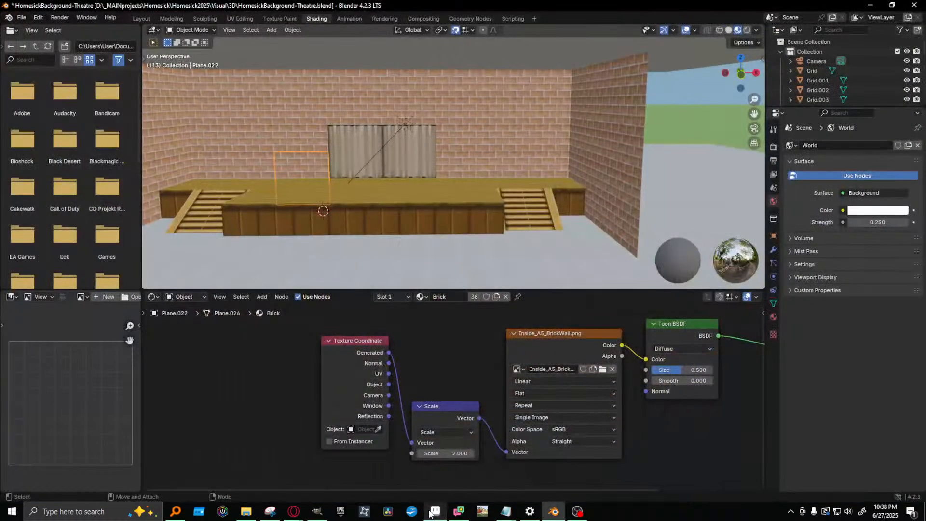
middle_click_drag(499, 179, 479, 180)
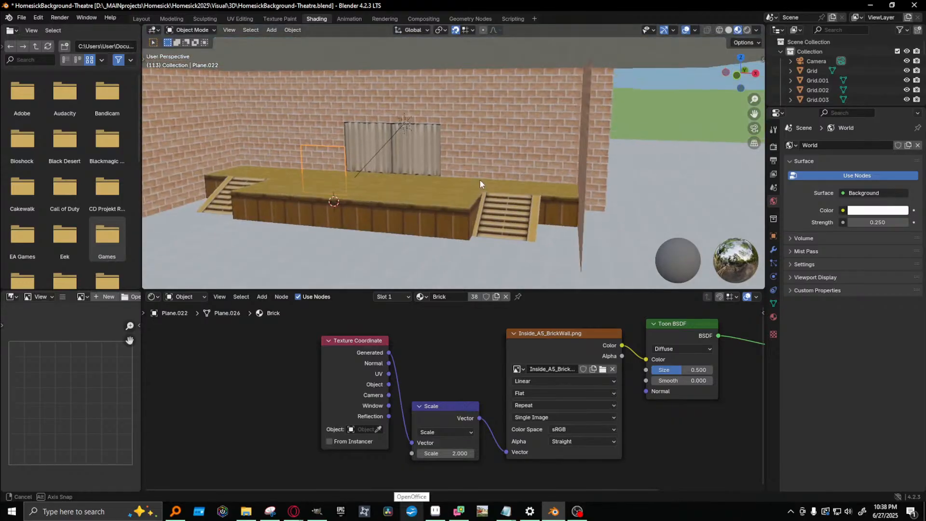
left_click_drag(479, 180, 445, 167, "alt")
scroll(319, 138, "up", 4)
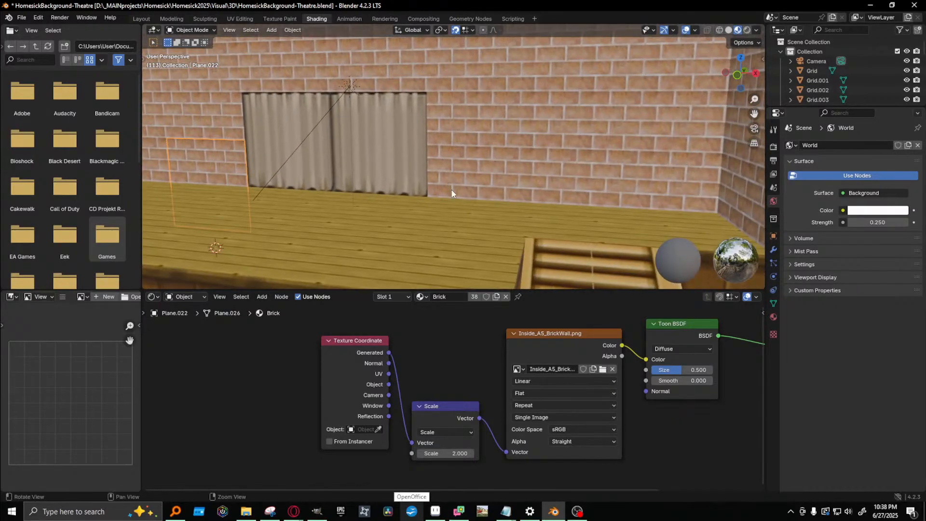
middle_click_drag(451, 190, 459, 224, "shift")
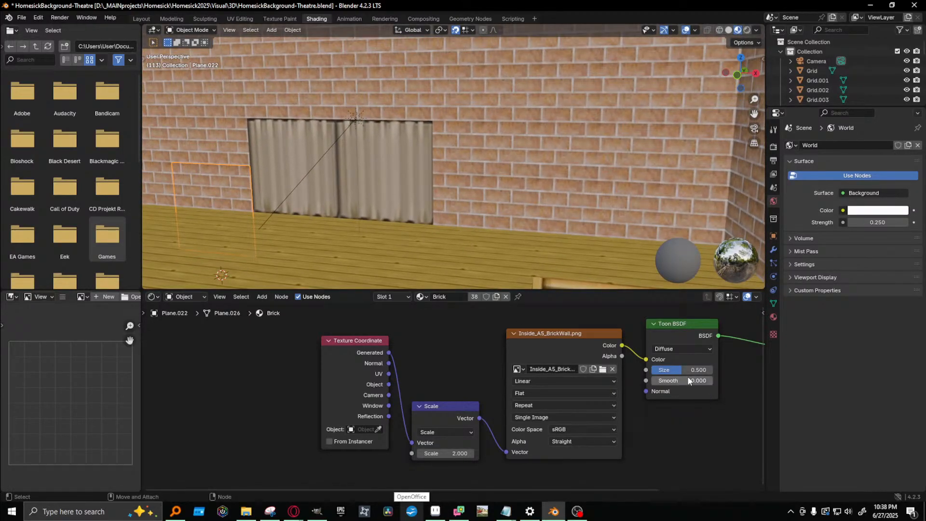
Step: Try a Toon BSDF size of 1 on the Brick material and undo it
scroll(689, 382, "down", 1)
middle_click_drag(715, 378, 577, 380)
left_click_drag(538, 372, 569, 373)
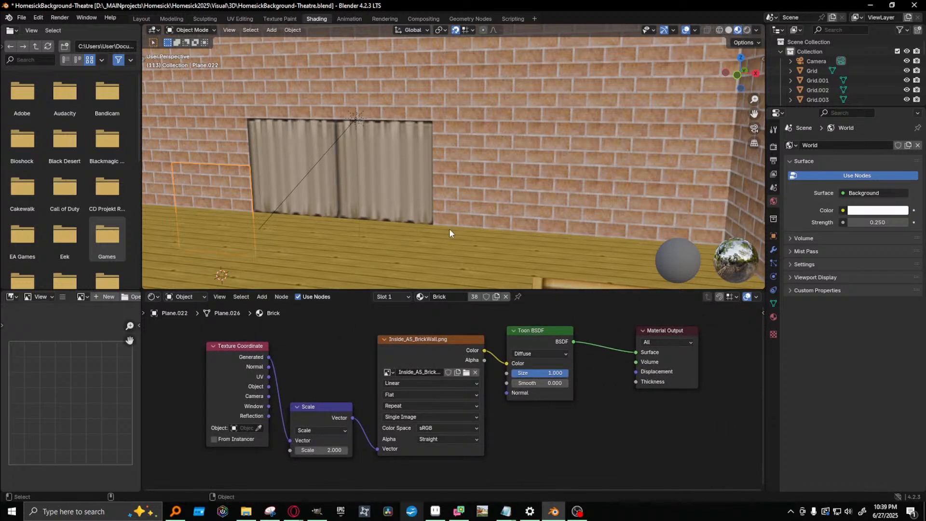
key("ctrl+z")
Step: Add a Hue/Saturation/Value node, linking the Toon BSDF to its Hue input and its Color output to the Material Output's Surface
right_click(585, 433)
mouse_move(577, 433)
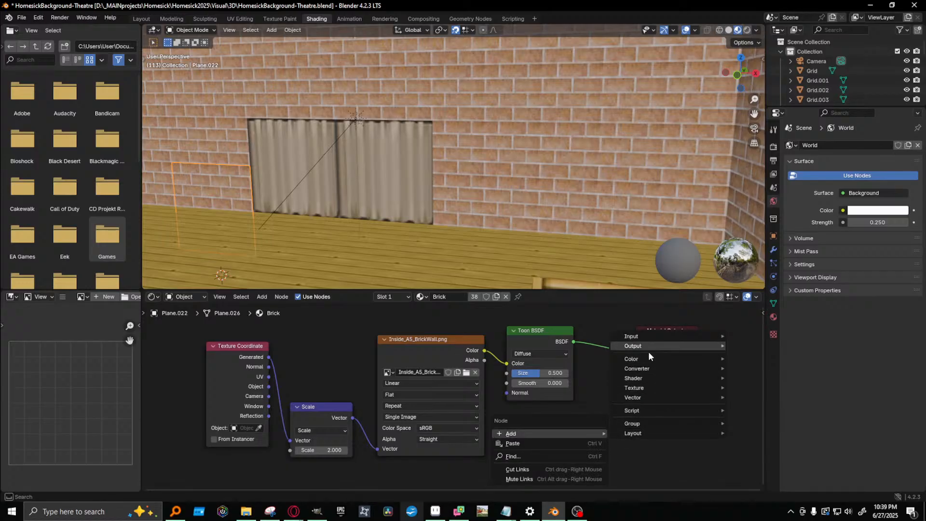
mouse_move(652, 359)
left_click(801, 378)
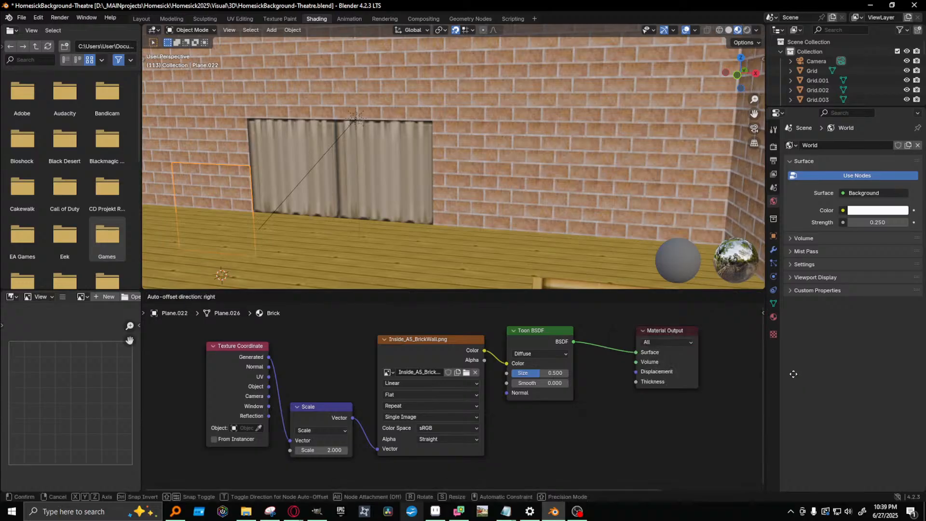
left_click(582, 392)
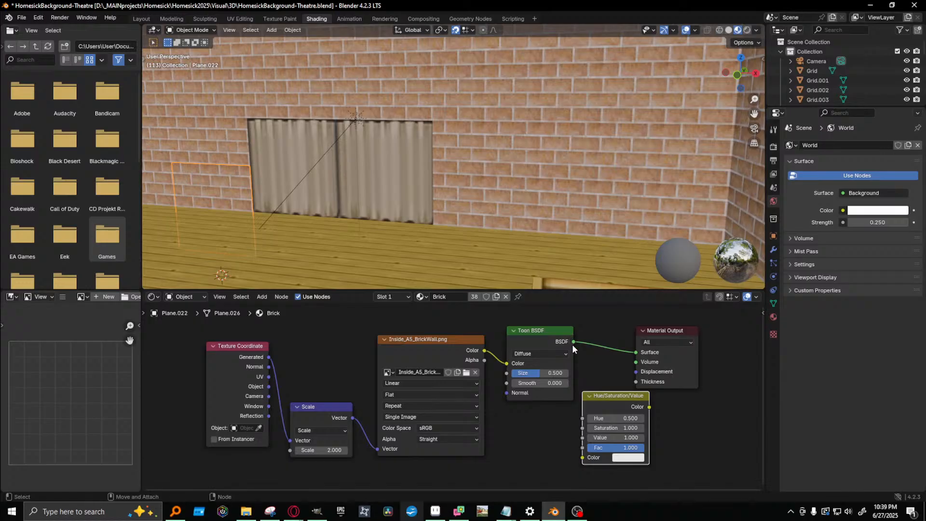
left_click_drag(574, 342, 587, 419)
left_click_drag(647, 406, 705, 338)
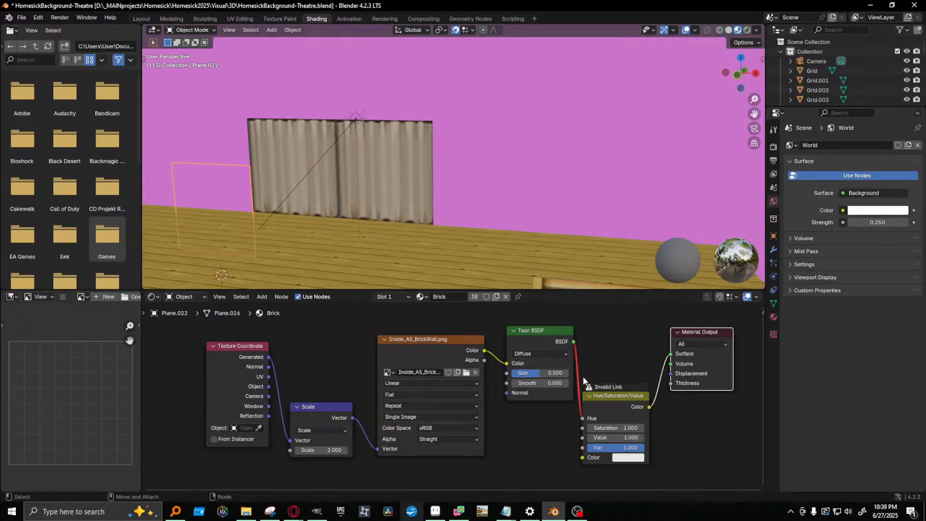
Step: Link the Toon BSDF output to the Hue/Saturation/Value node's Color input and disconnect the node's Hue input
left_click(618, 379)
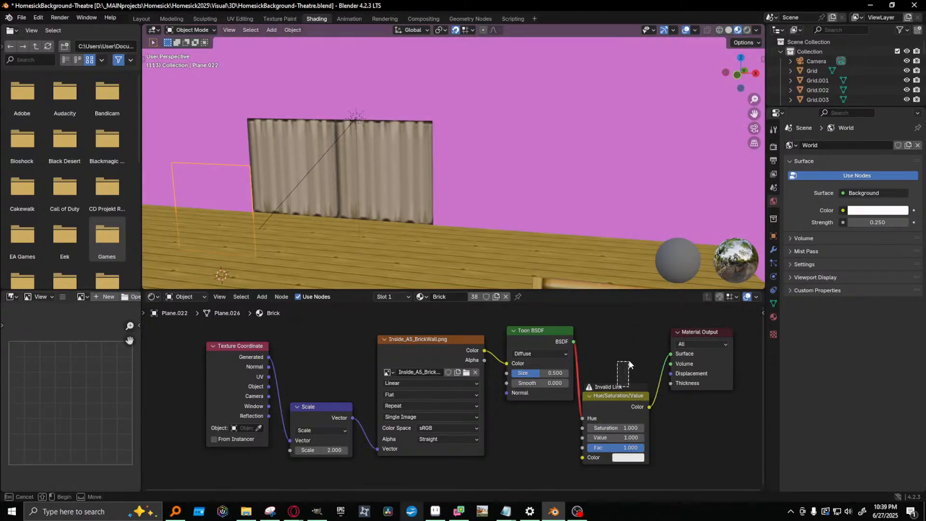
left_click_drag(572, 342, 582, 457)
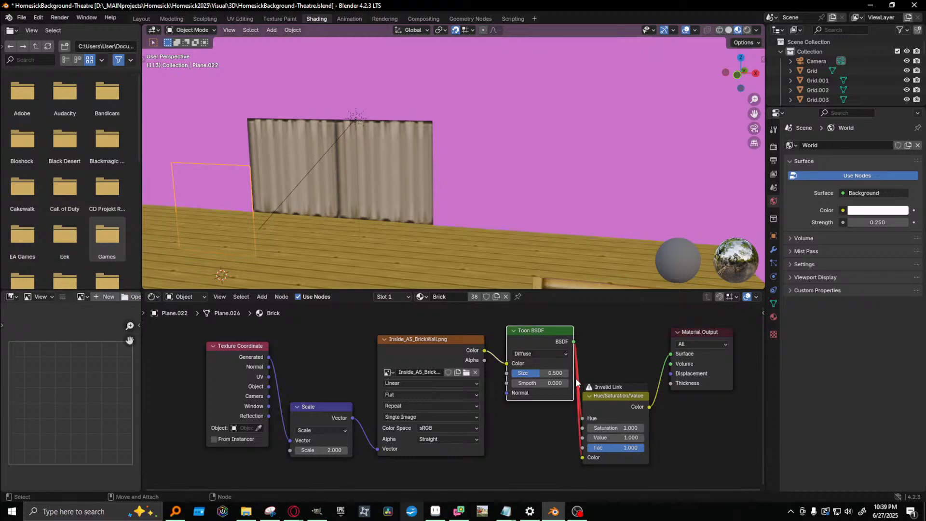
left_click(634, 402)
left_click_drag(634, 402, 647, 389)
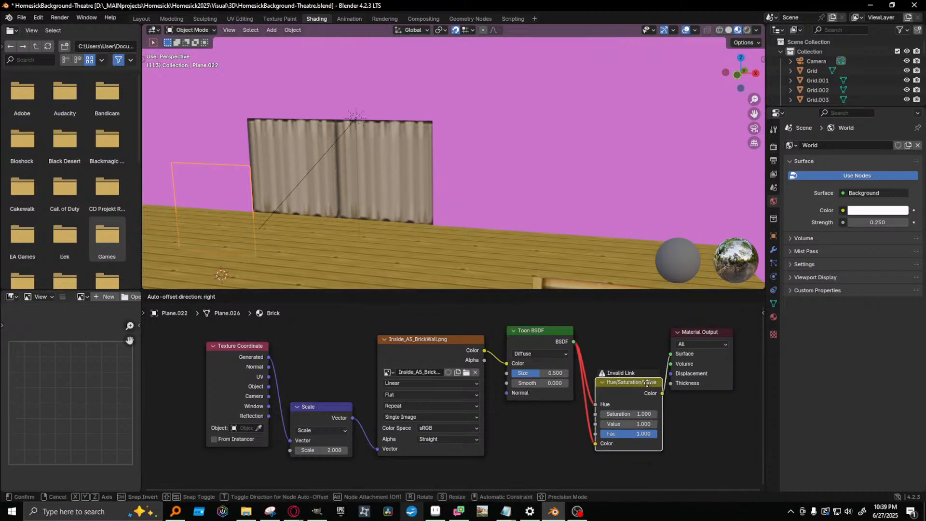
right_click(589, 395)
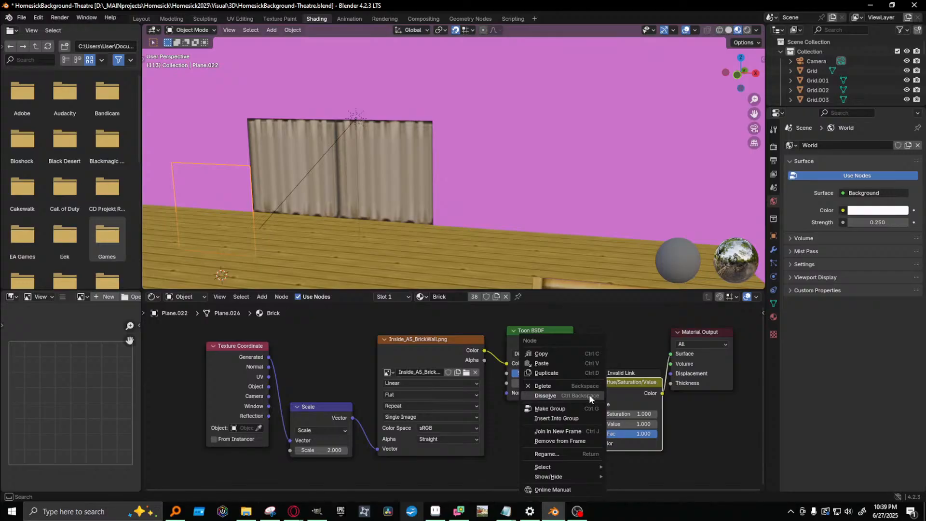
left_click(585, 386)
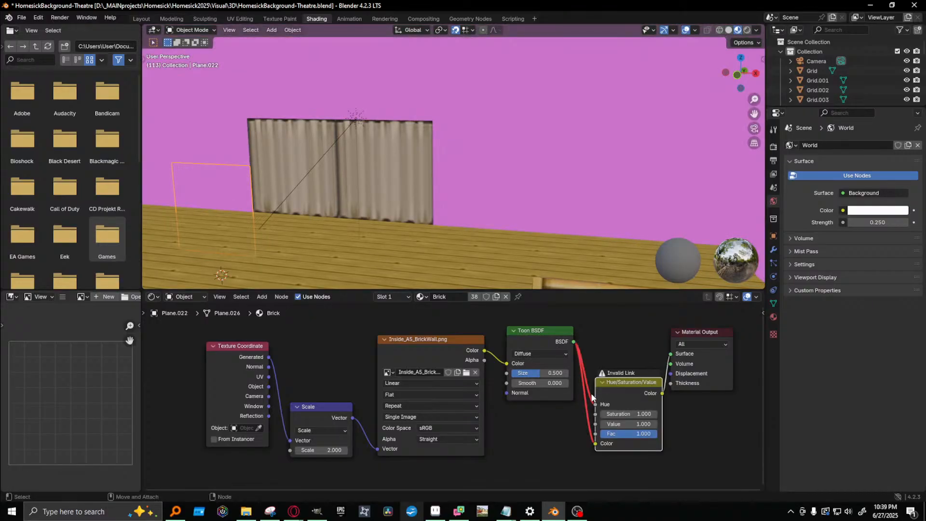
mouse_move(596, 405)
left_mouse_down()
mouse_move(594, 377)
mouse_move(591, 409)
left_mouse_up()
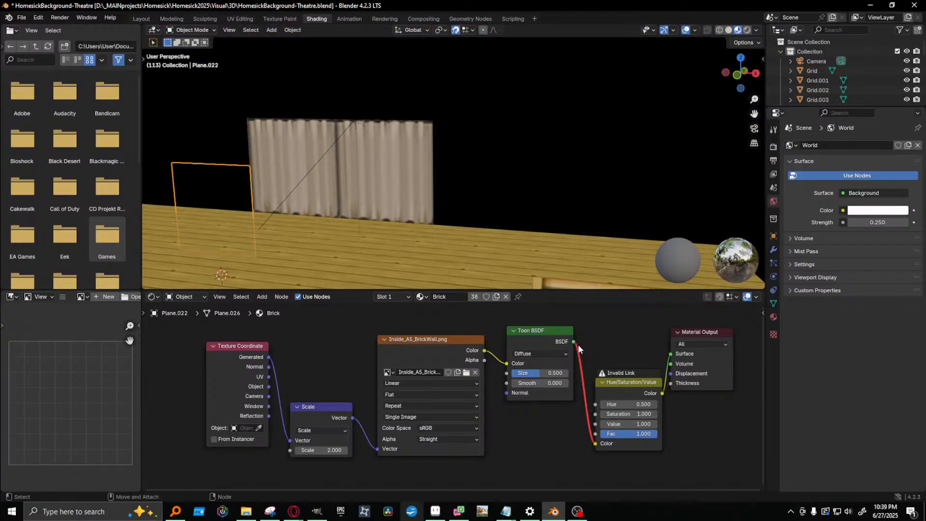
Step: Connect the Toon BSDF directly to the Material Output's Surface and delete the Hue/Saturation/Value node
left_click_drag(574, 343, 673, 355)
left_click(641, 389)
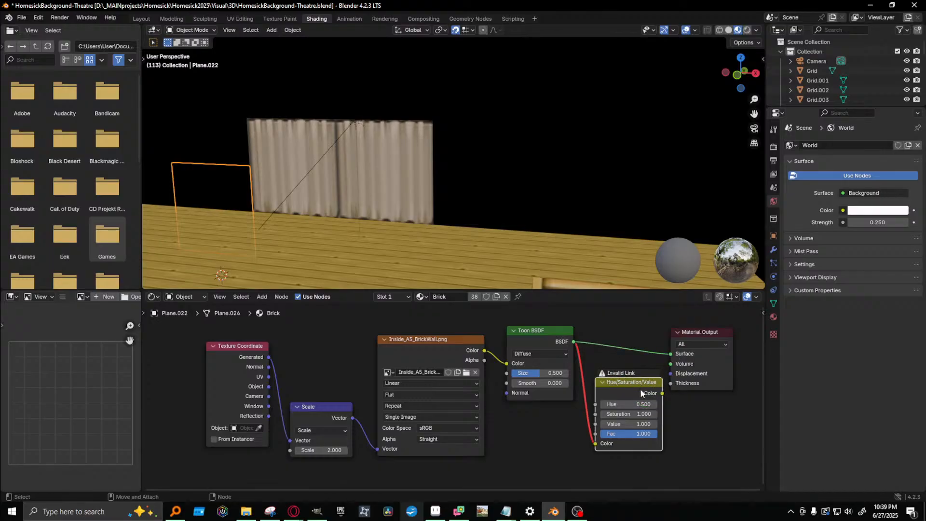
key("Delete")
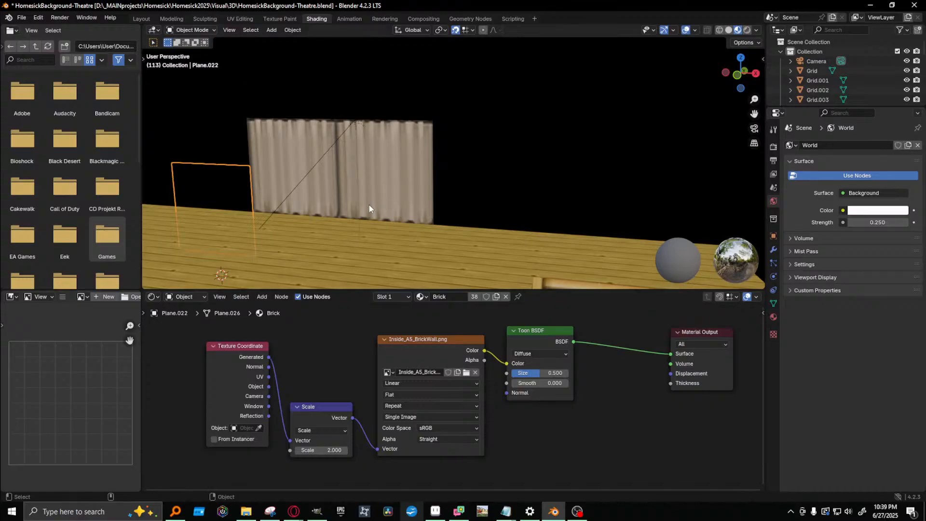
Step: Undo the Hue/Saturation/Value node's deletion and the link changes made before it
key("ctrl+z")
key("ctrl+z")
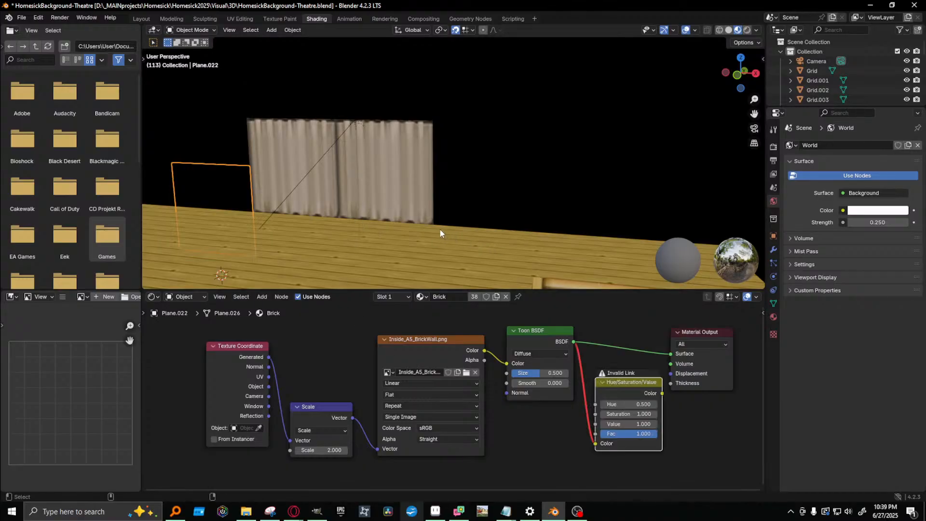
key("ctrl+z")
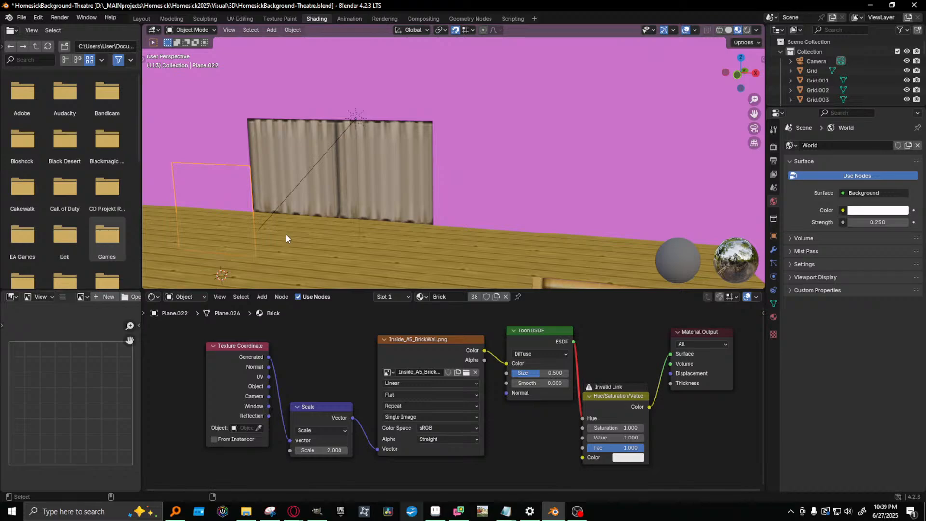
Step: Undo the Hue/Saturation/Value node's remaining links so the Toon BSDF feeds the Material Output's Surface directly
key("ctrl+z")
key("ctrl+z")
key("ctrl+z")
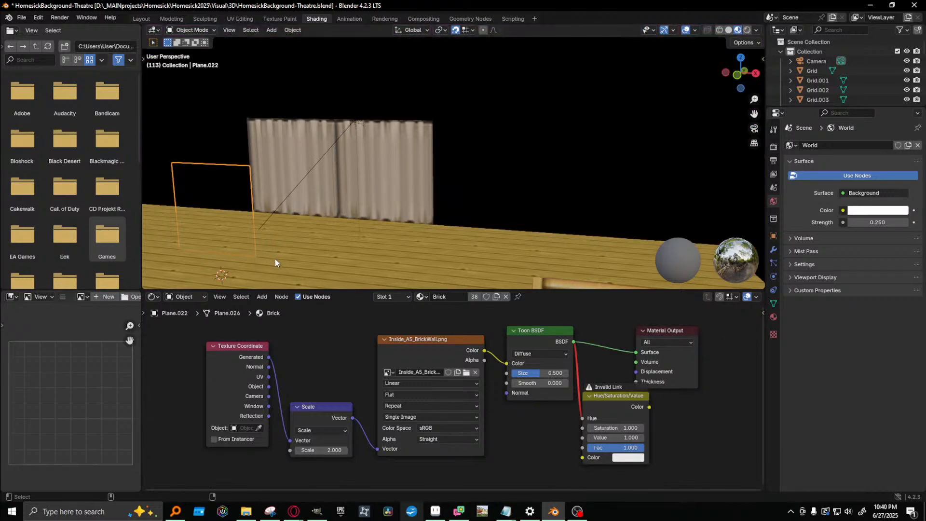
key("ctrl+z")
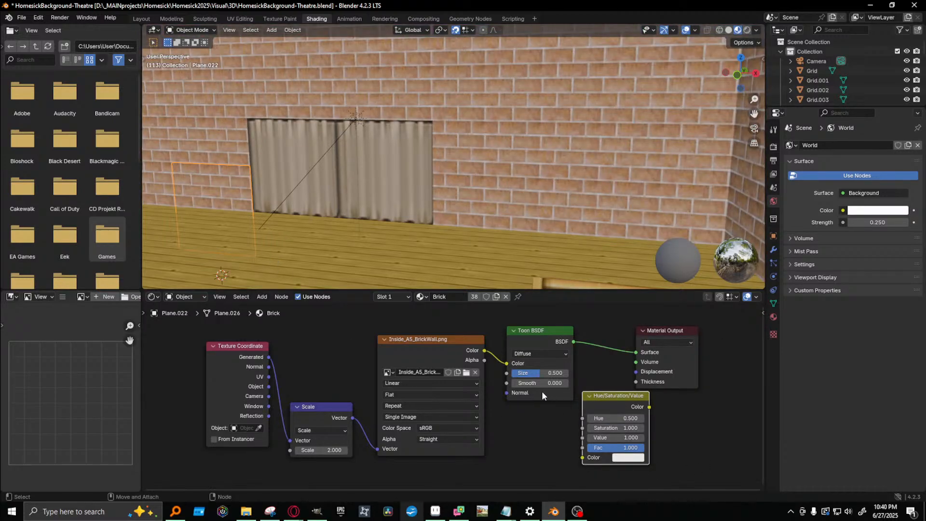
Step: Insert the Hue/Saturation/Value node between the brick image texture's Color output and the Toon BSDF's Color input
left_click_drag(592, 393, 501, 420)
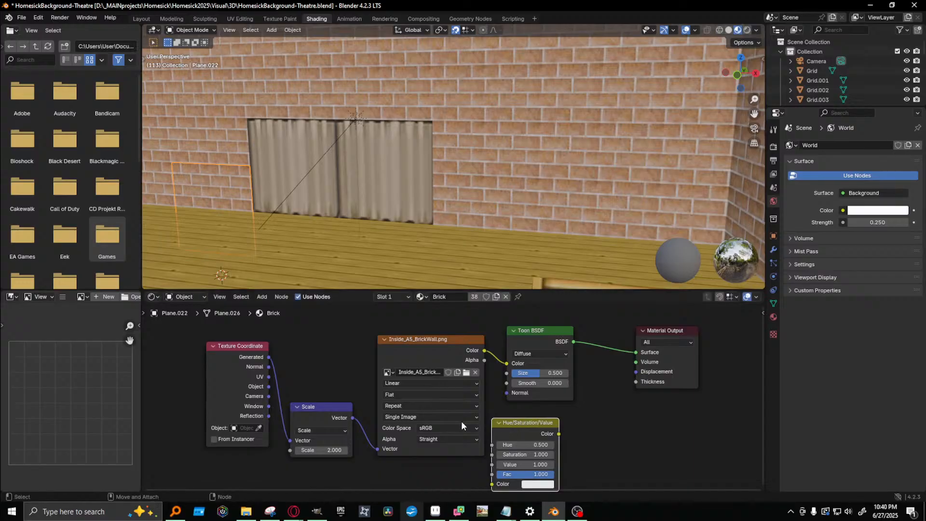
left_click_drag(545, 332, 583, 334)
middle_click_drag(501, 386, 509, 376)
right_click(534, 385)
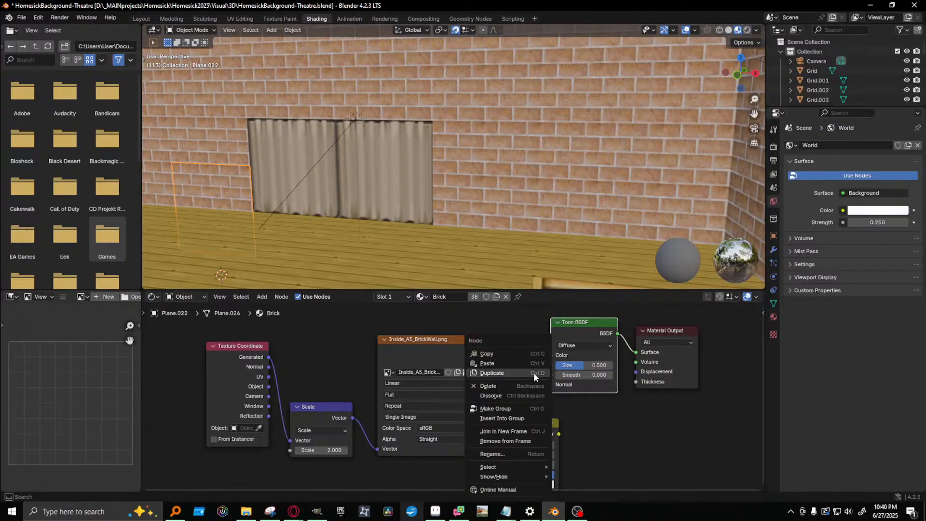
left_click(612, 416)
left_click_drag(485, 351, 492, 431)
left_click_drag(559, 379, 552, 353)
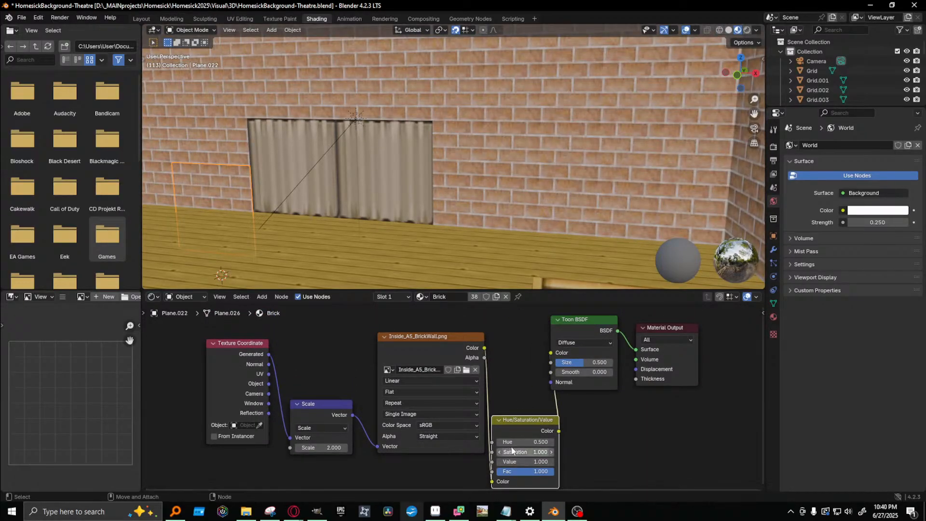
Step: Try a hue of 0.000 on the brick material, undo it, and set the Hue/Saturation/Value node's Saturation to 1.200
left_click_drag(511, 442, 540, 441)
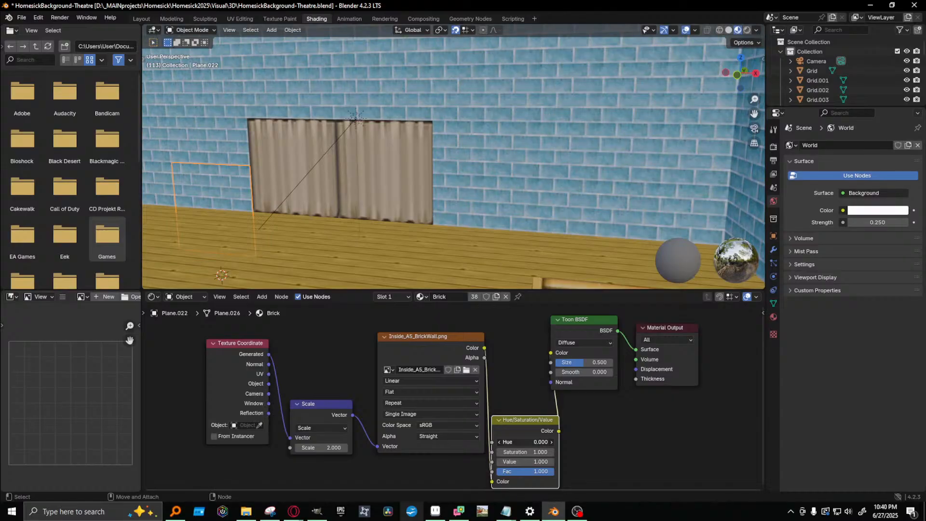
key("ctrl+z")
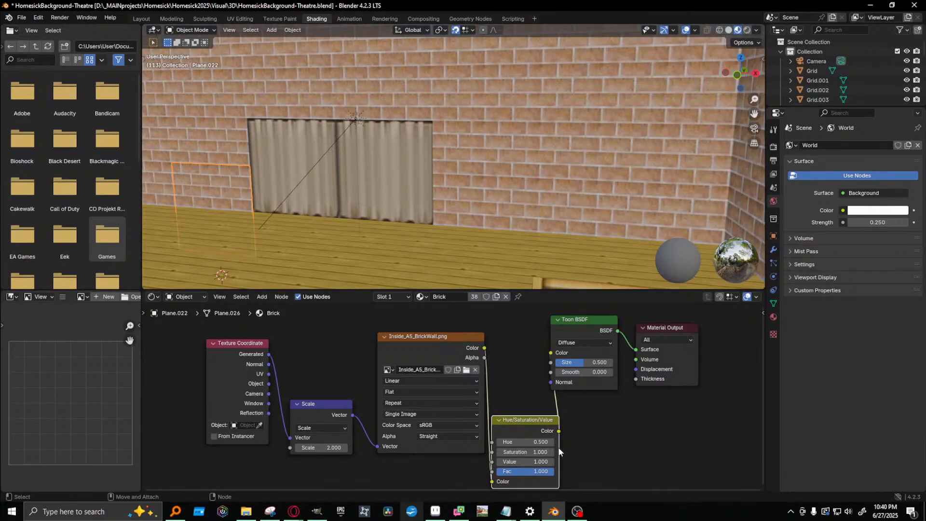
left_click_drag(519, 450, 530, 450)
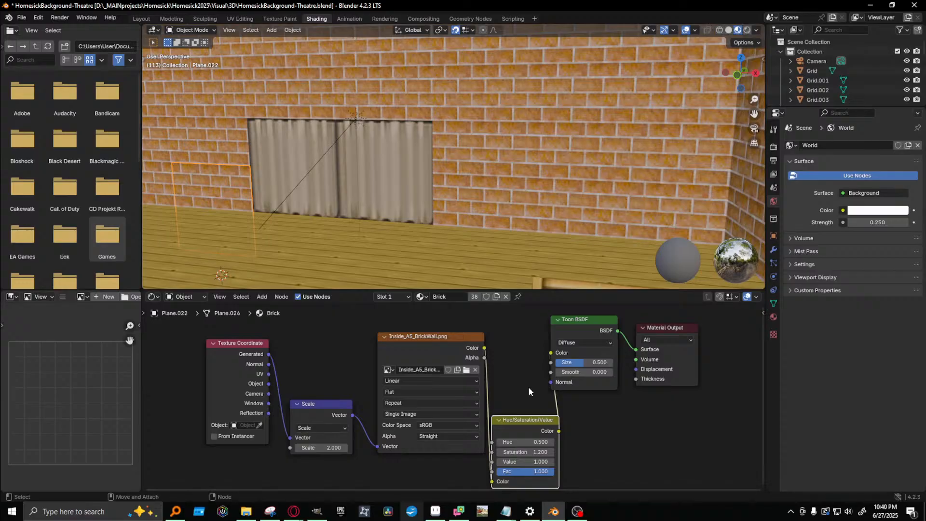
Step: Arrange the Hue/Saturation/Value, Toon BSDF and Material Output nodes in a row after the brick texture, and save the file
left_click_drag(692, 405, 621, 321)
left_click_drag(532, 420, 542, 329)
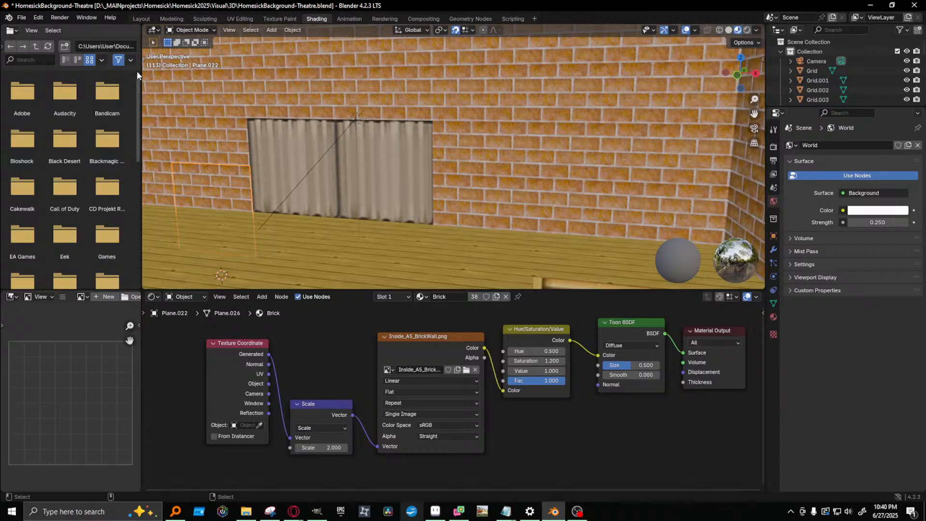
left_click(21, 18)
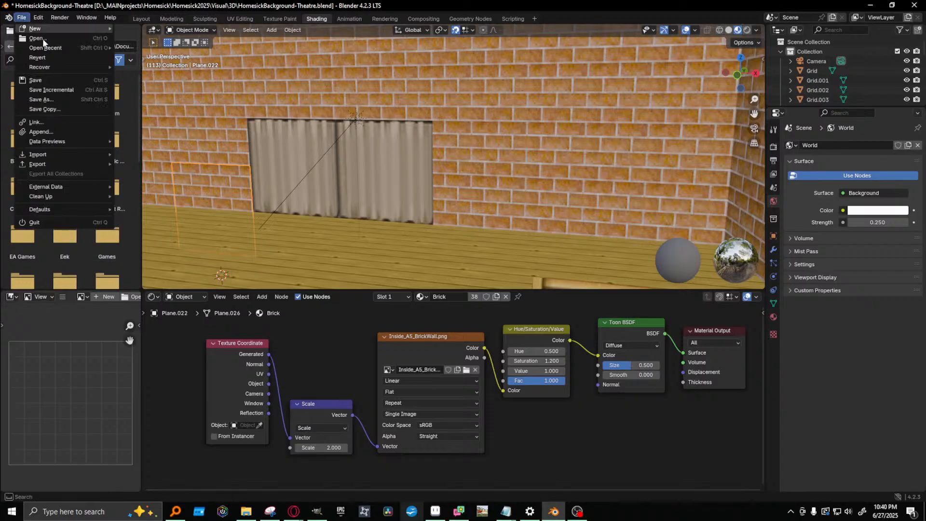
left_click(59, 81)
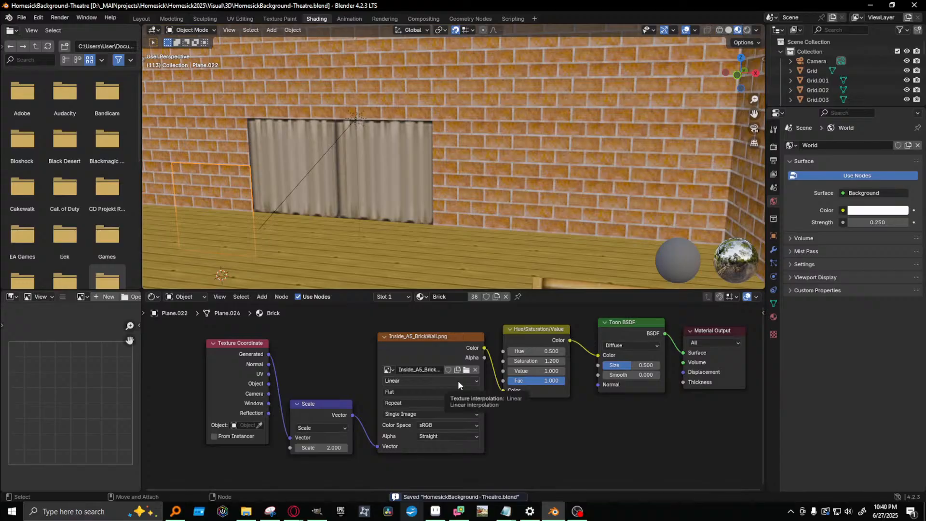
left_click_drag(207, 468, 311, 406)
right_click(233, 401)
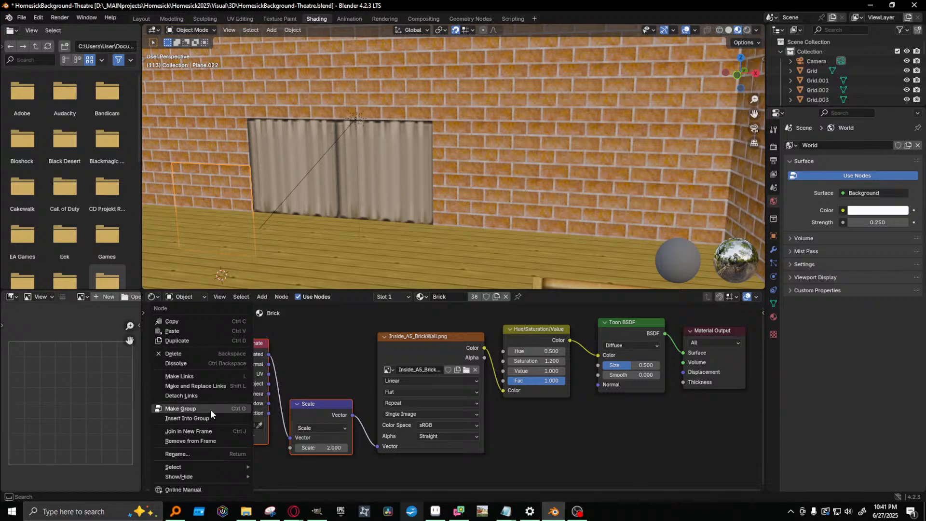
left_click(618, 463)
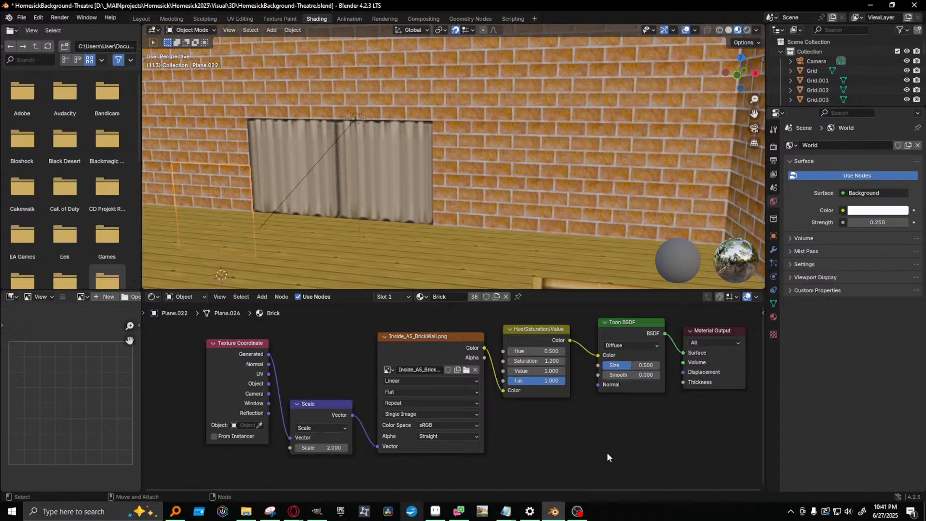
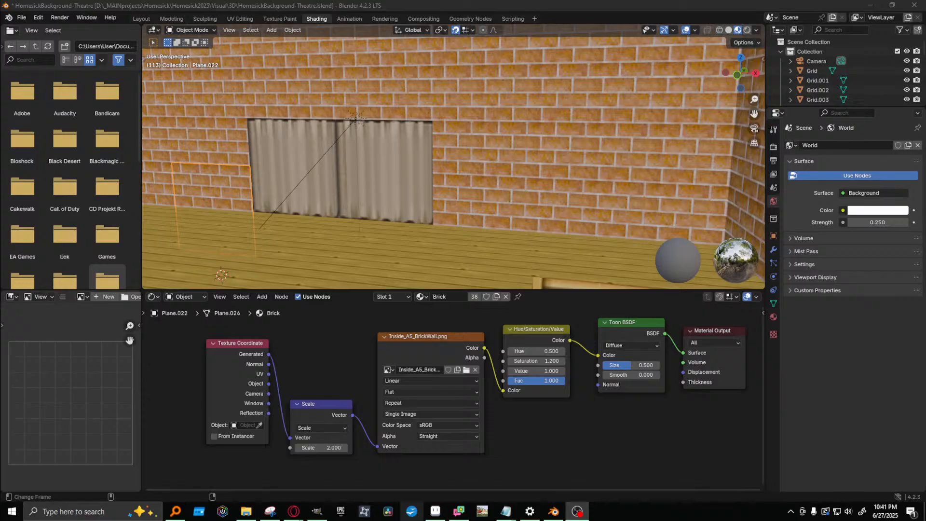
Step: Select a back-wall brick panel and copy the Hue/Saturation/Value node from its Brick material
scroll(319, 198, "down", 2)
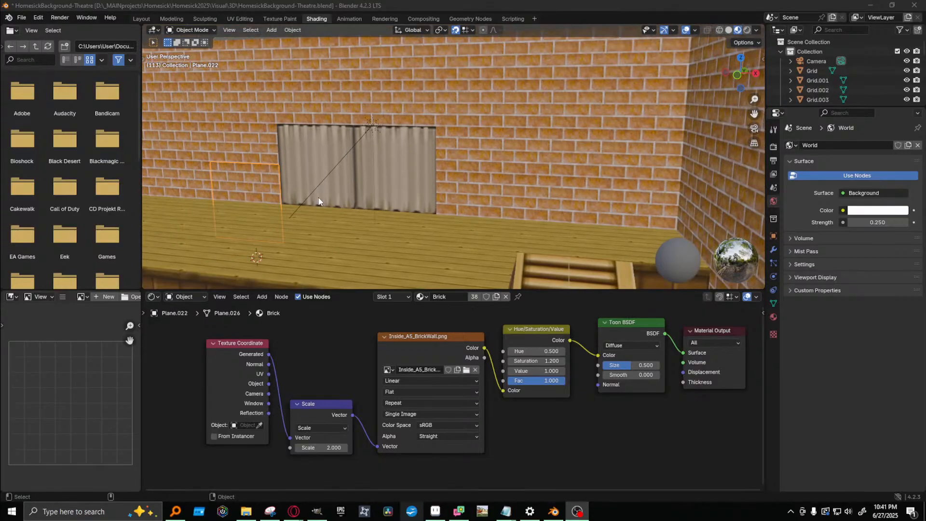
scroll(318, 198, "down", 2)
left_click(432, 221)
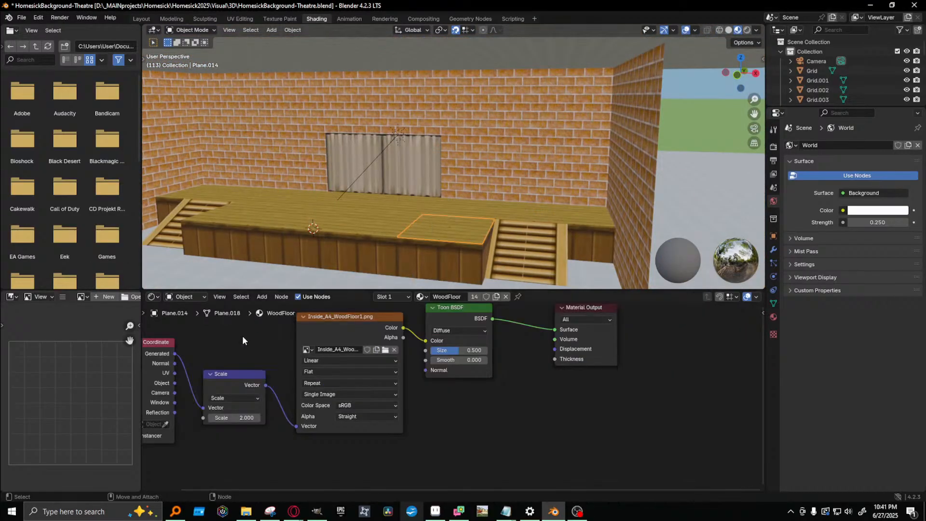
left_click(494, 169)
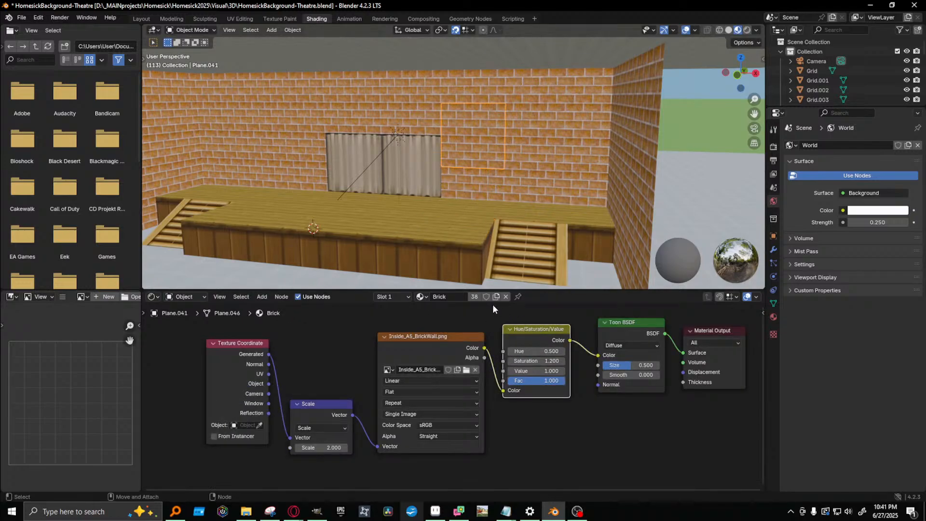
Step: Paste the Hue/Saturation/Value node into the stage floor's WoodFloor material, connecting it between the image texture's Color and the Toon BSDF's Color
left_click(450, 206)
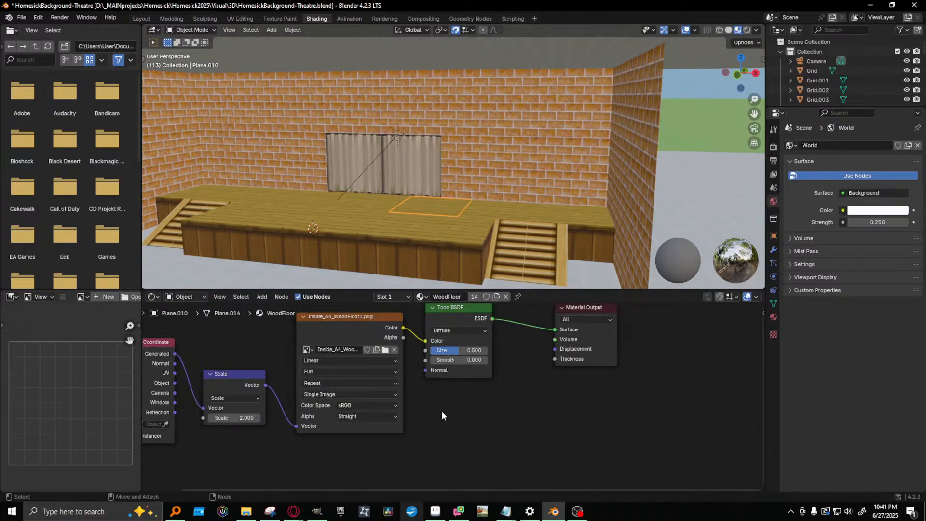
key("ctrl+v")
left_click_drag(642, 373, 591, 316)
left_click_drag(405, 327, 413, 442)
left_click_drag(474, 391, 535, 345)
left_click_drag(441, 379, 472, 332)
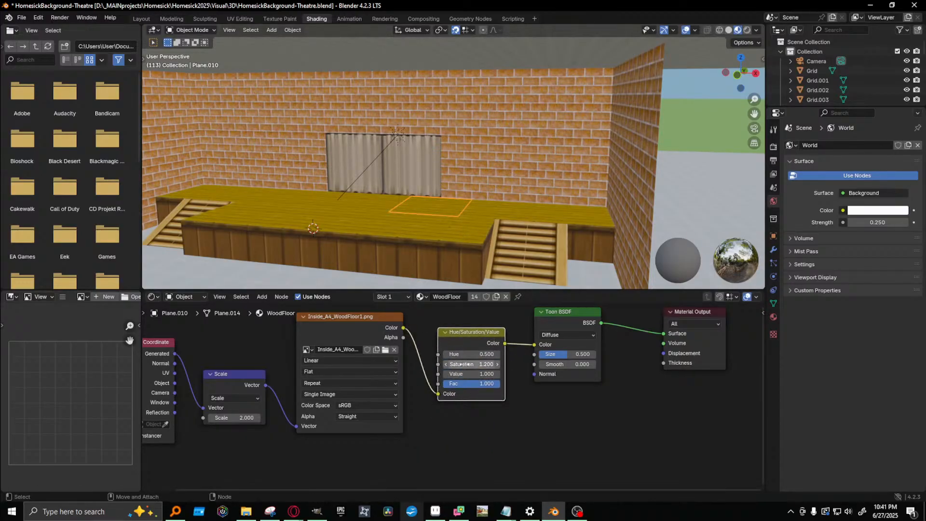
Step: Set both Saturation and Value of the WoodFloor material's Hue/Saturation/Value node to 1.400
key("BackSpace")
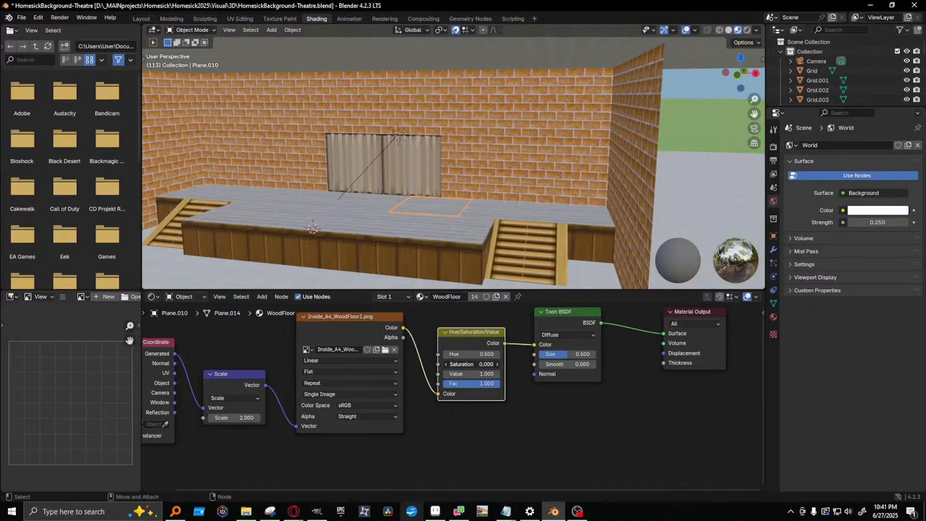
left_click_drag(472, 364, 522, 374)
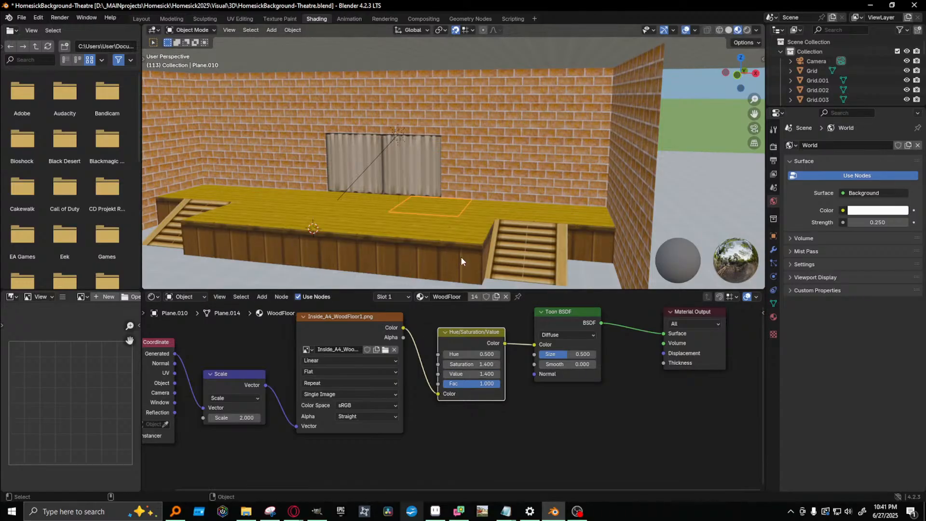
scroll(461, 256, "up", 1)
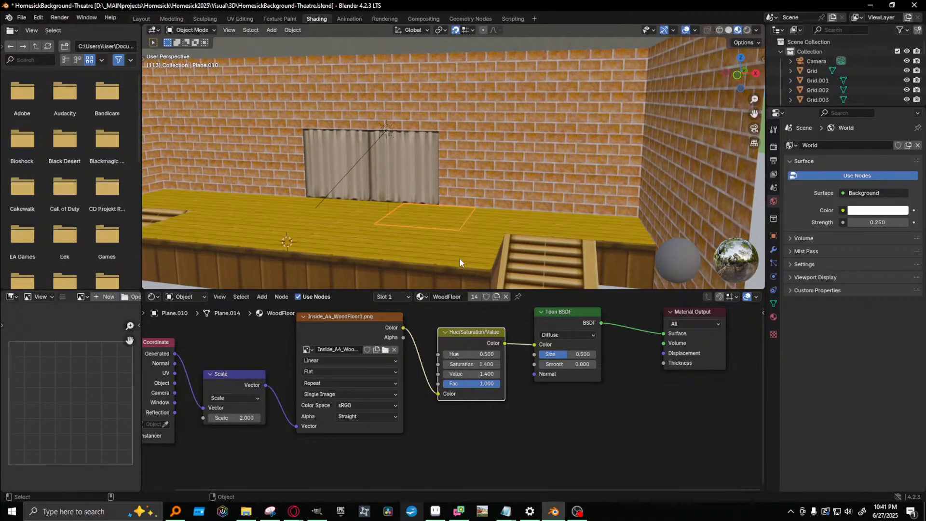
scroll(459, 261, "down", 2)
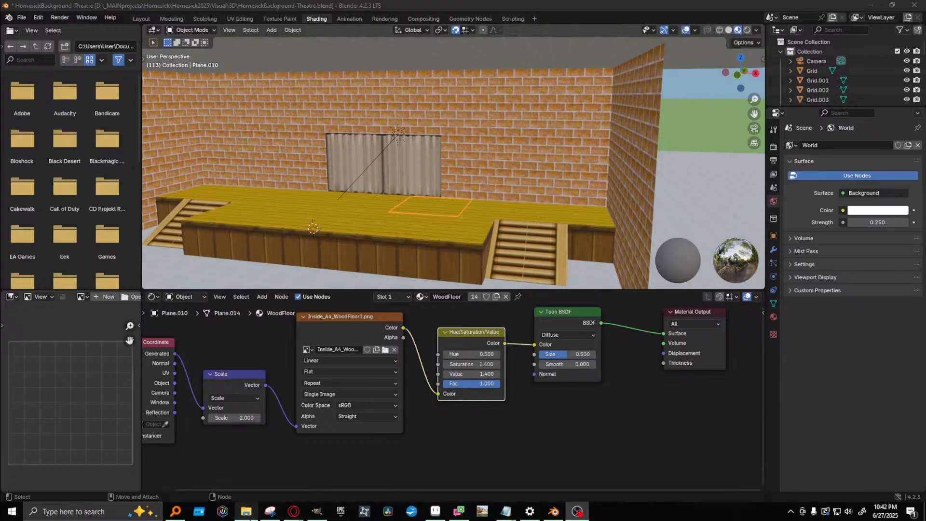
left_click(274, 514)
left_click(273, 514)
left_click(273, 514)
left_click(273, 514)
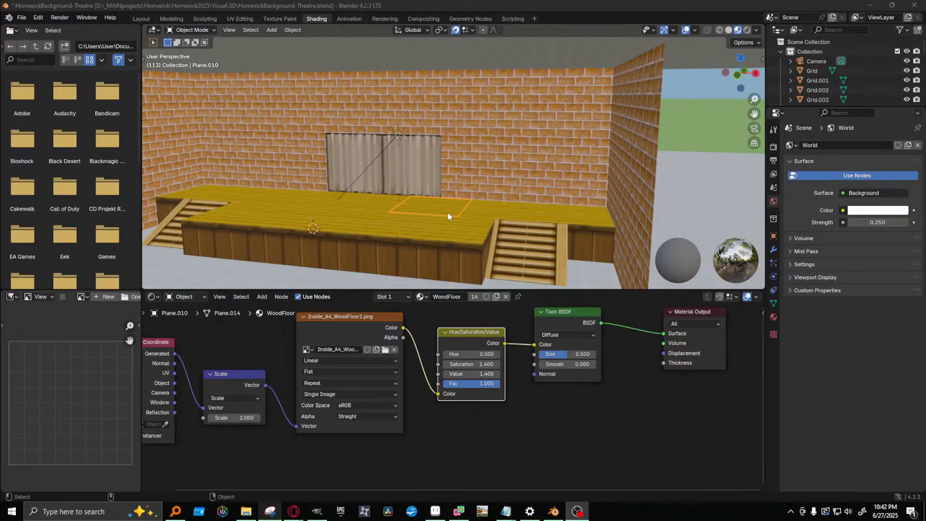
Step: Render the current frame to check the stage floor's colour, and close the render window
key("F12")
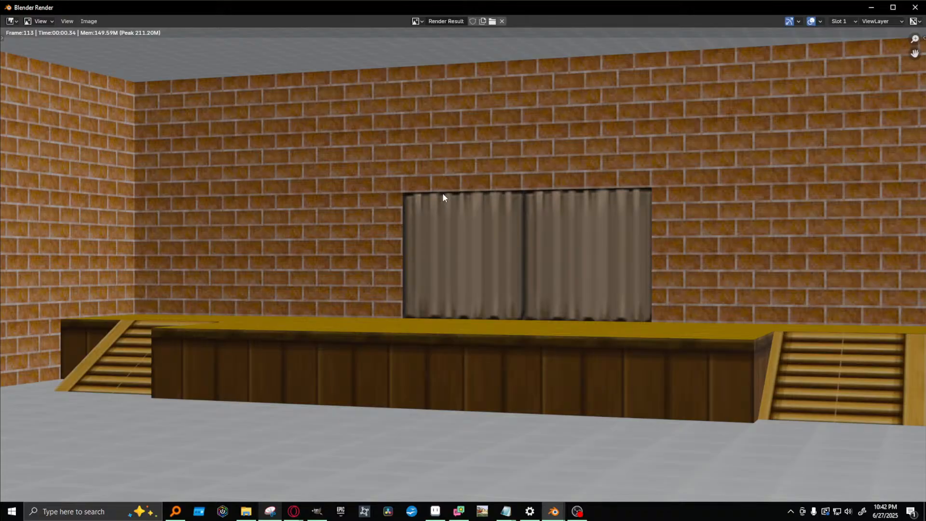
left_click(915, 7)
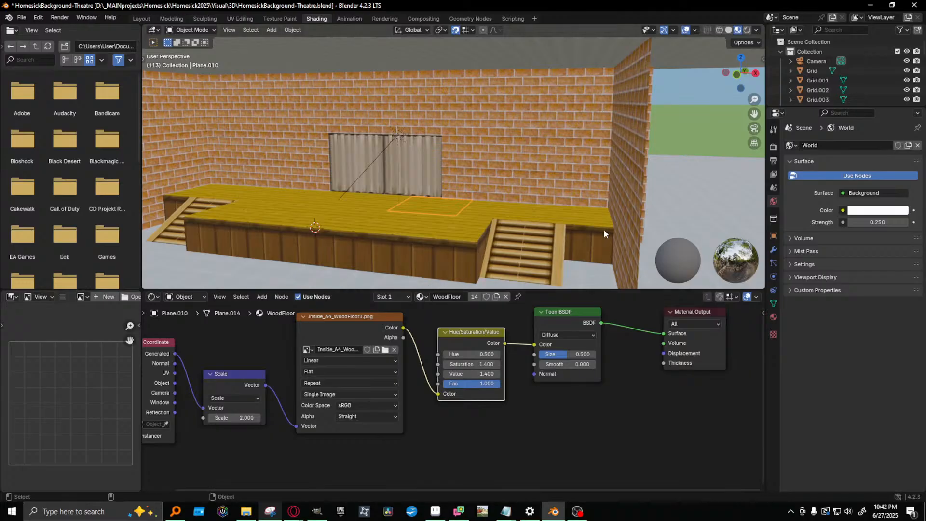
scroll(610, 227, "down", 6)
scroll(605, 236, "up", 8)
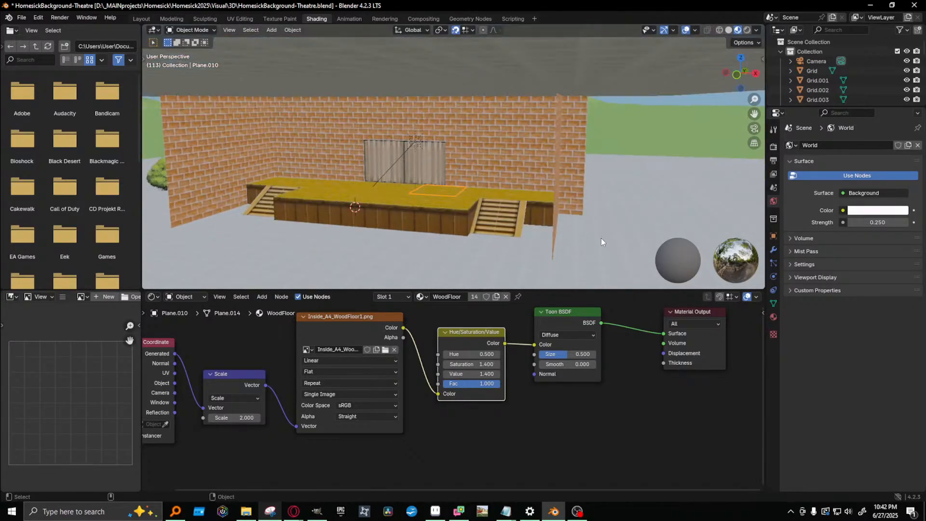
Step: Inspect the whole theatre set from farther away and return to a close view of the stage
left_click(429, 513)
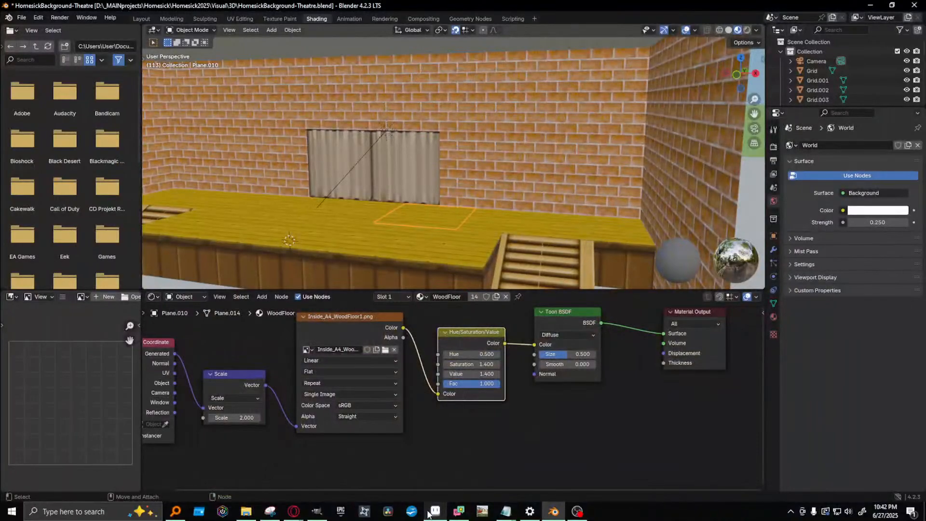
scroll(322, 210, "down", 4)
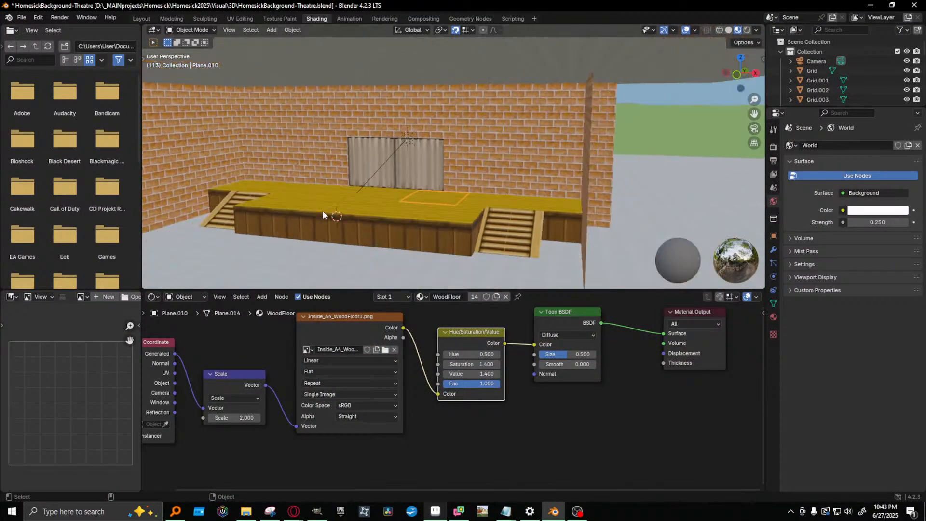
scroll(369, 181, "down", 2)
scroll(370, 181, "down", 3)
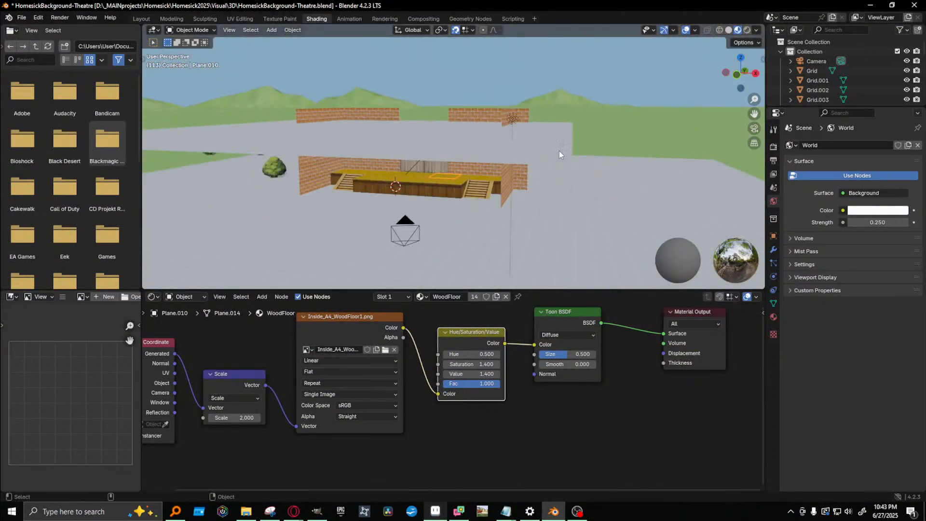
middle_click_drag(418, 114, 401, 129)
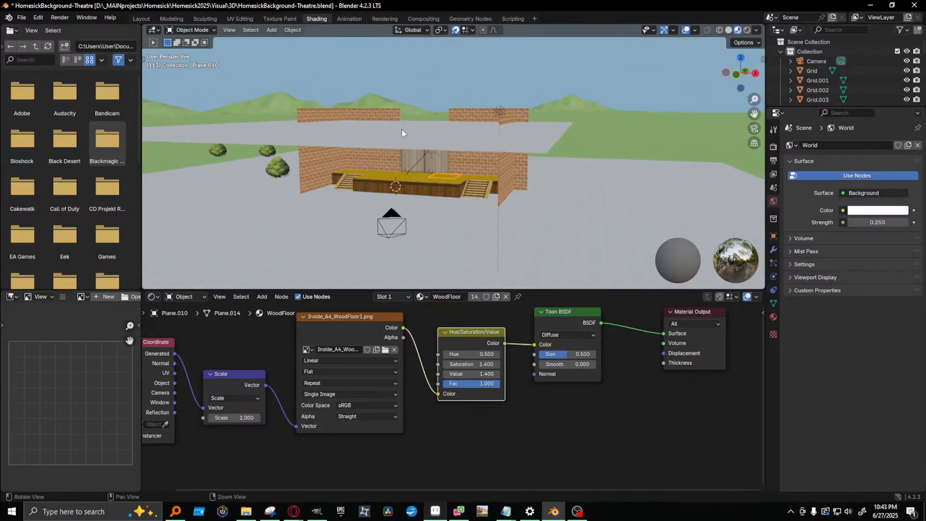
scroll(405, 138, "up", 3)
scroll(405, 137, "up", 4)
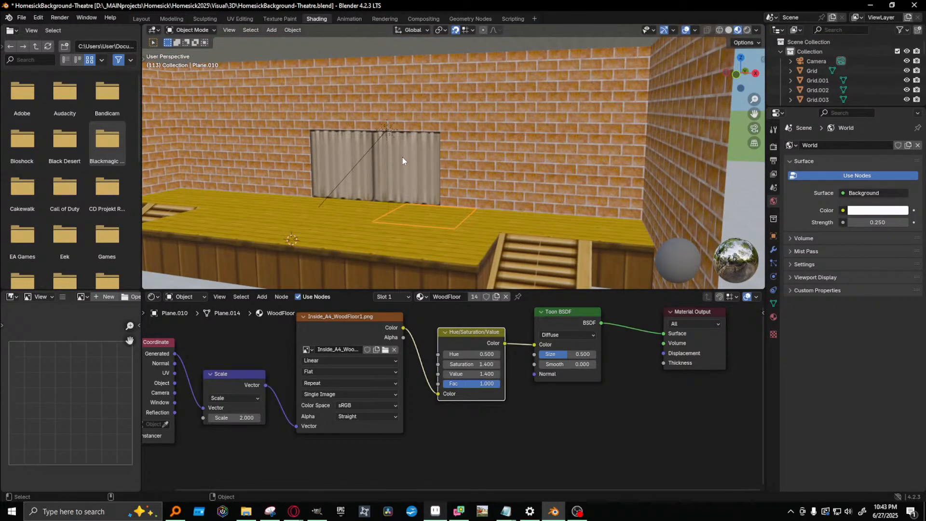
Step: Switch to GIMP and view the composite of the pixel character in front of the stage render
left_click(315, 511)
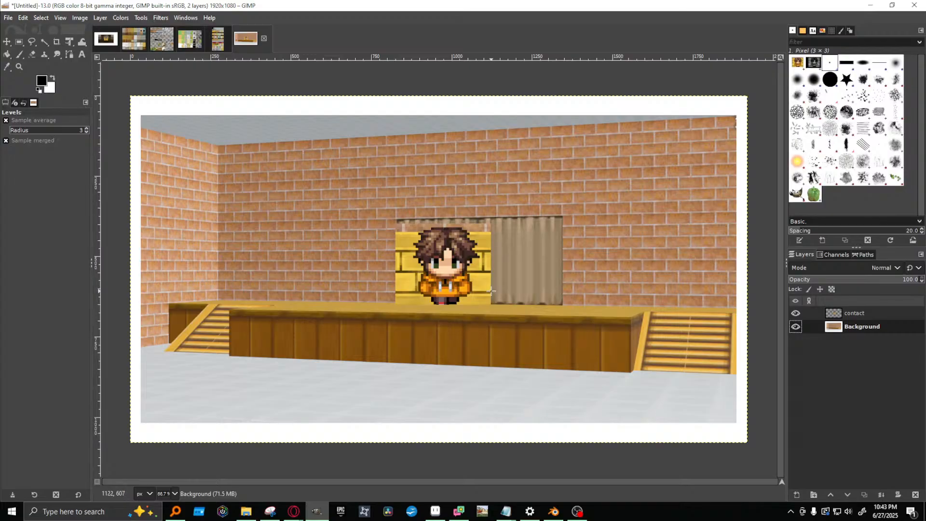
left_click(435, 511)
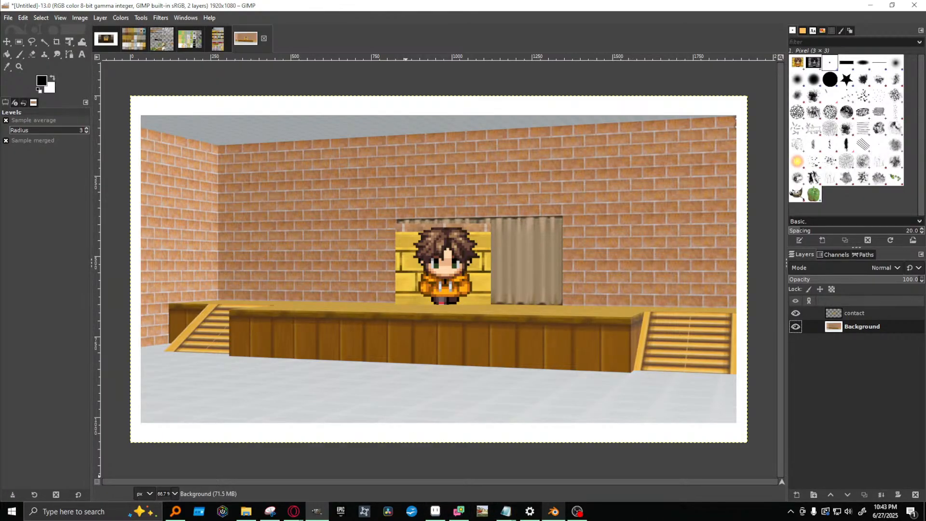
Step: Switch back to Blender and save the HomesickBackground-Theatre file
left_click(554, 511)
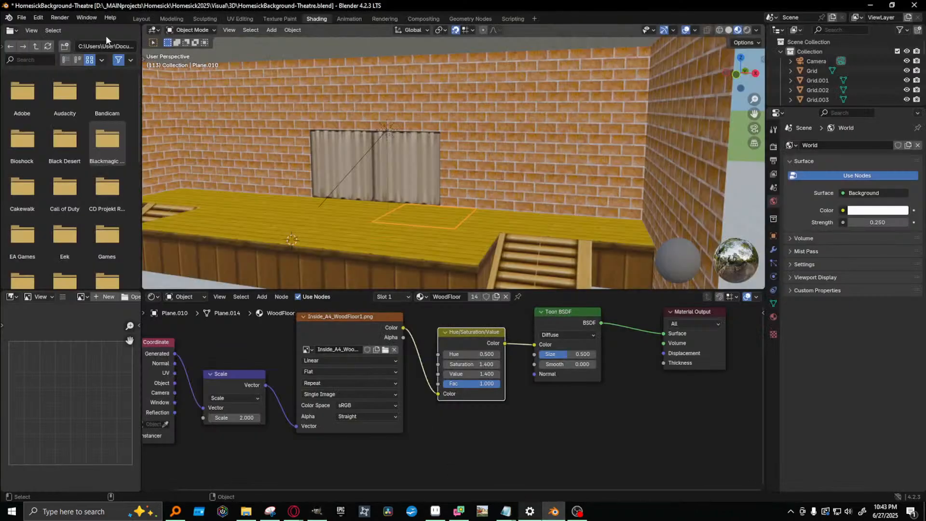
left_click(22, 18)
left_click(50, 78)
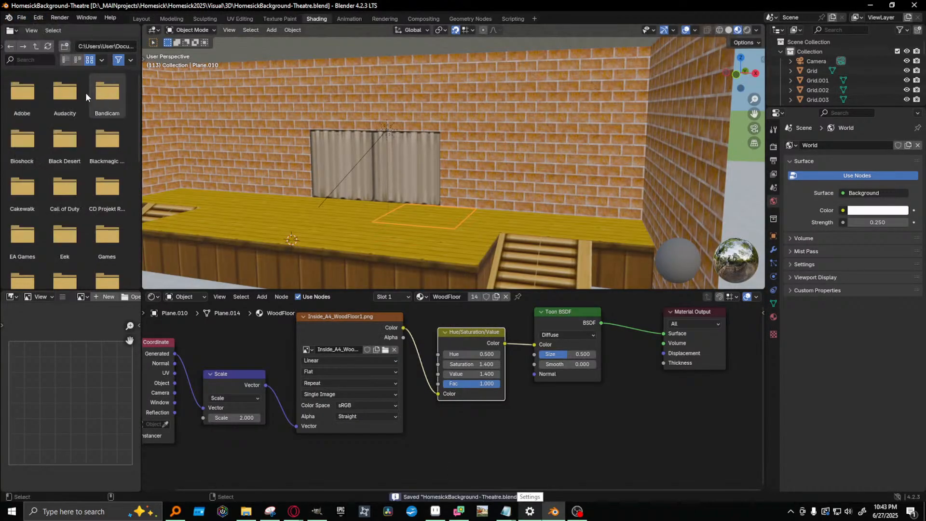